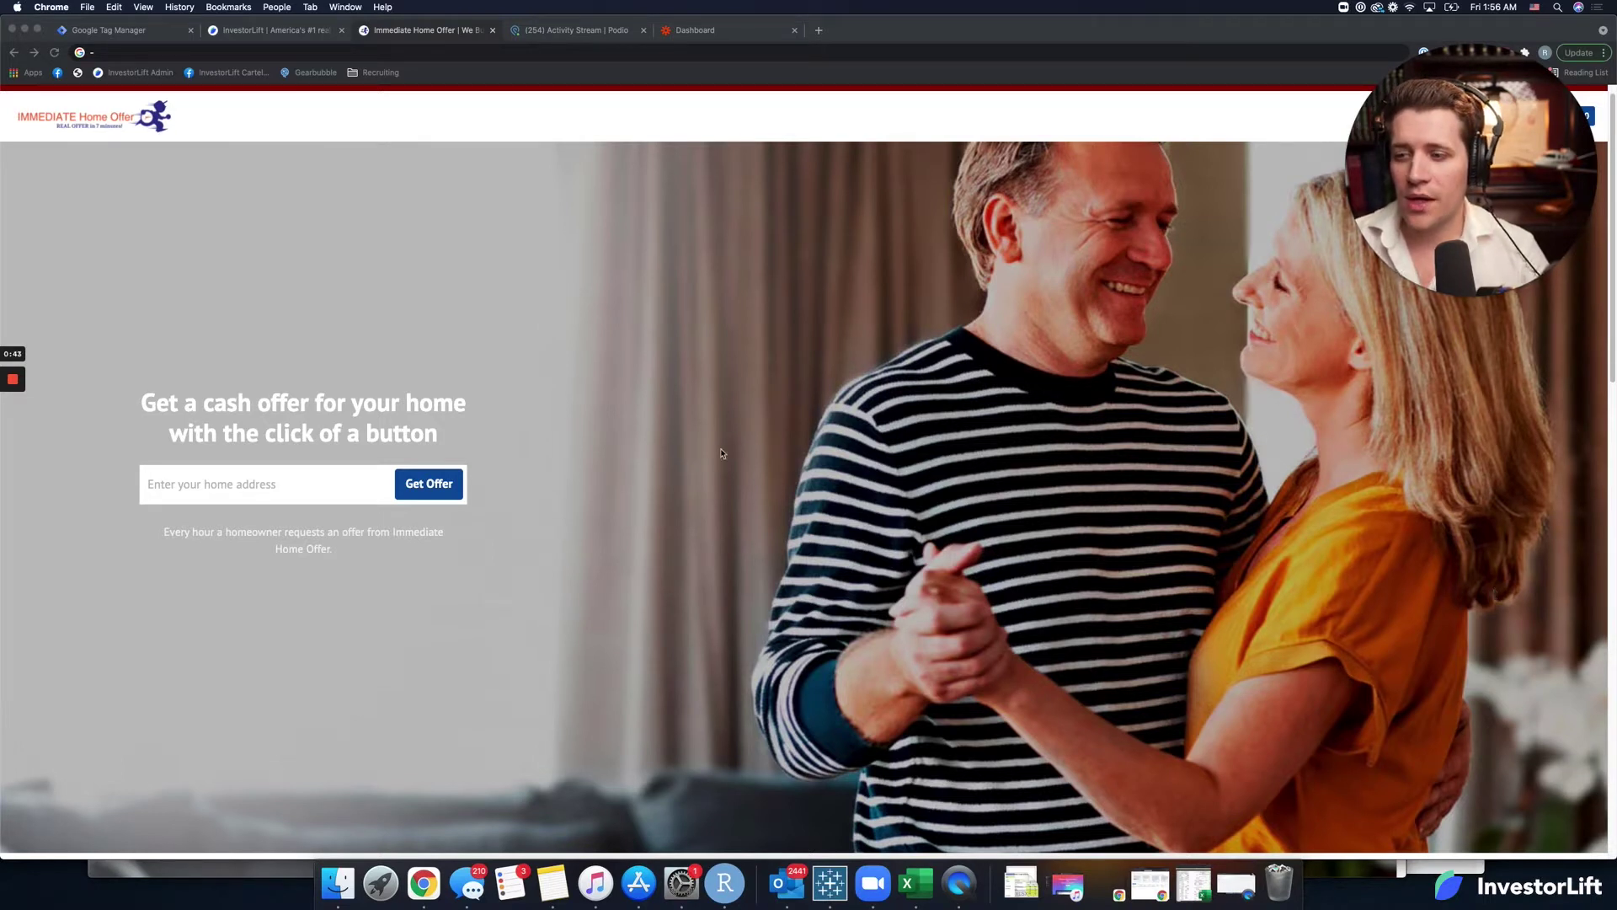
Glance at the Podio Activity Stream, then bring up the Zapier welcome dashboard.
click(574, 34)
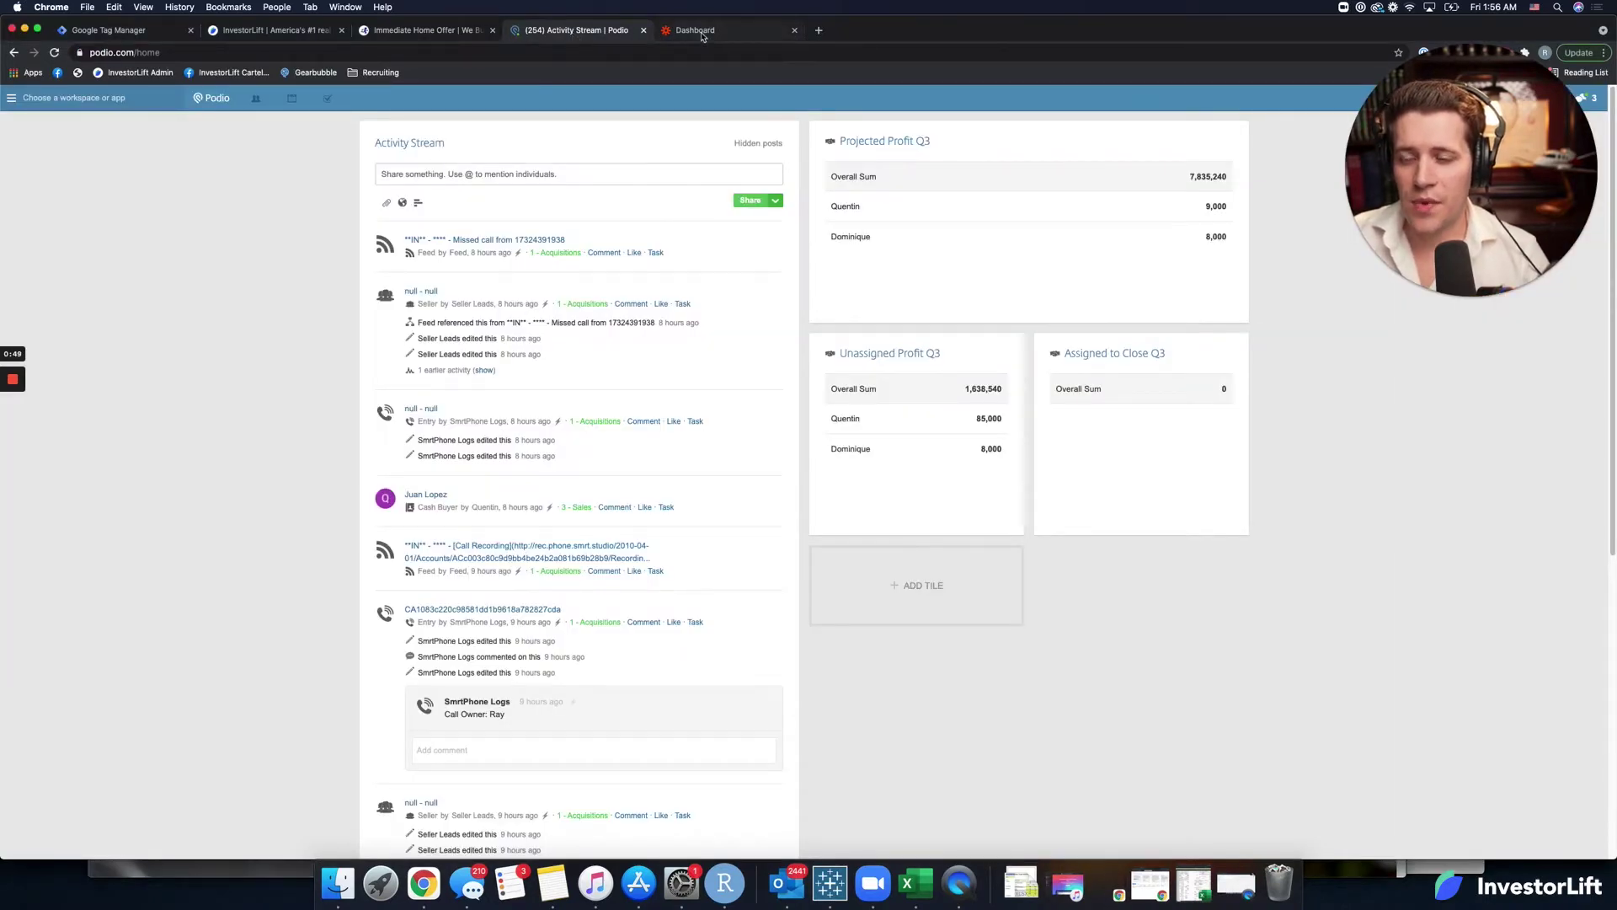
click(698, 35)
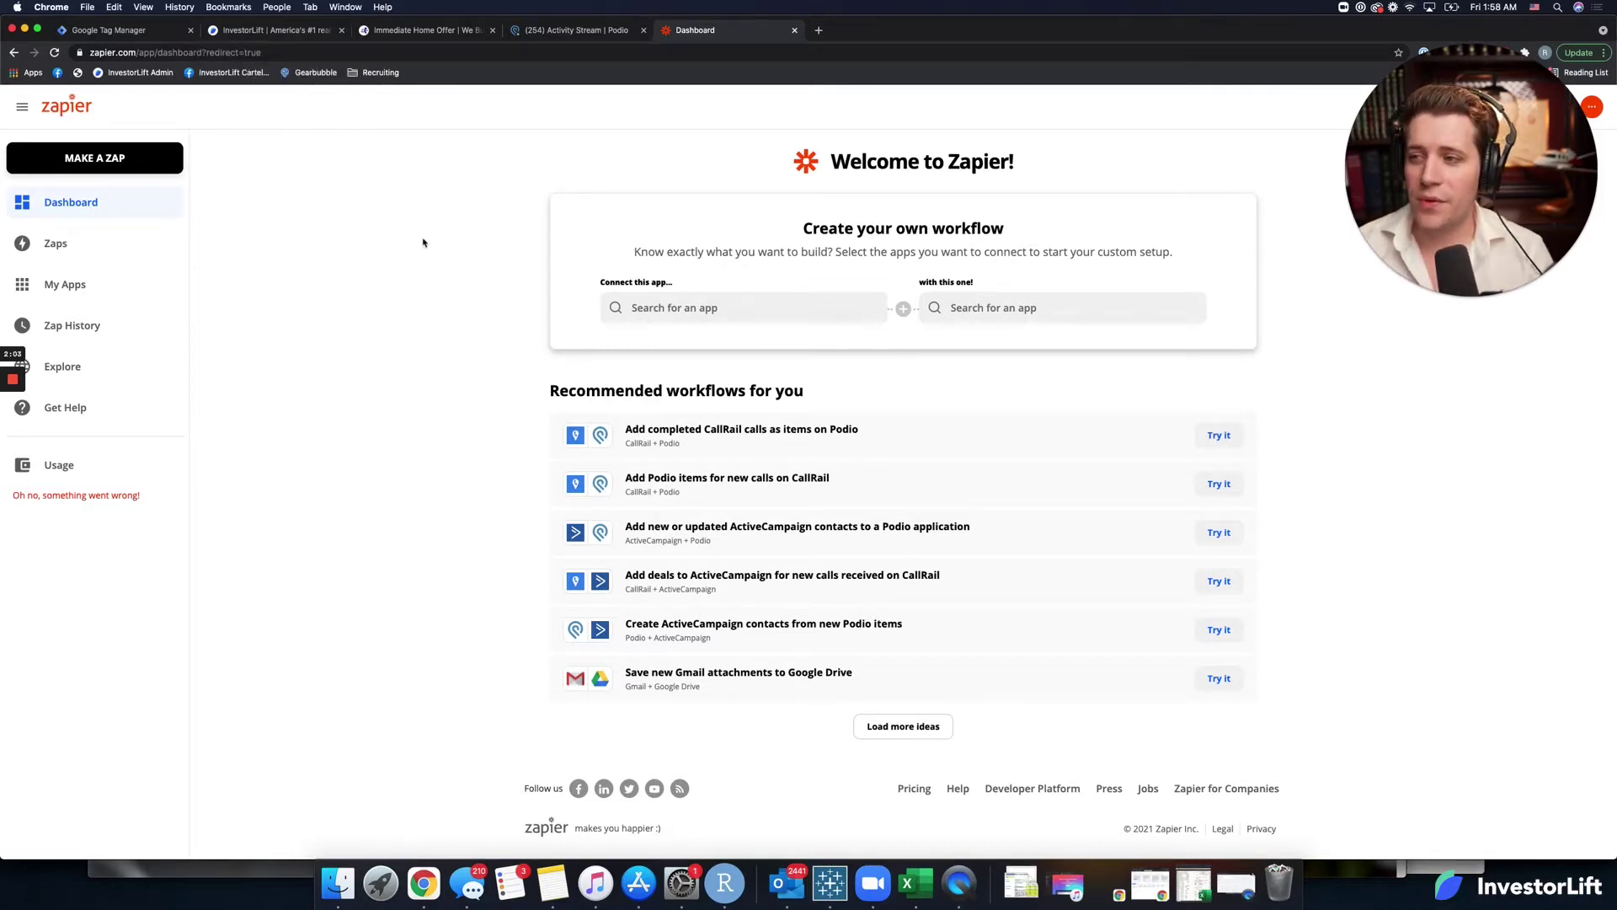
Highlight the 'Create your own workflow' heading, then go to InvestorLift's account integration settings.
drag(422, 241, 438, 233)
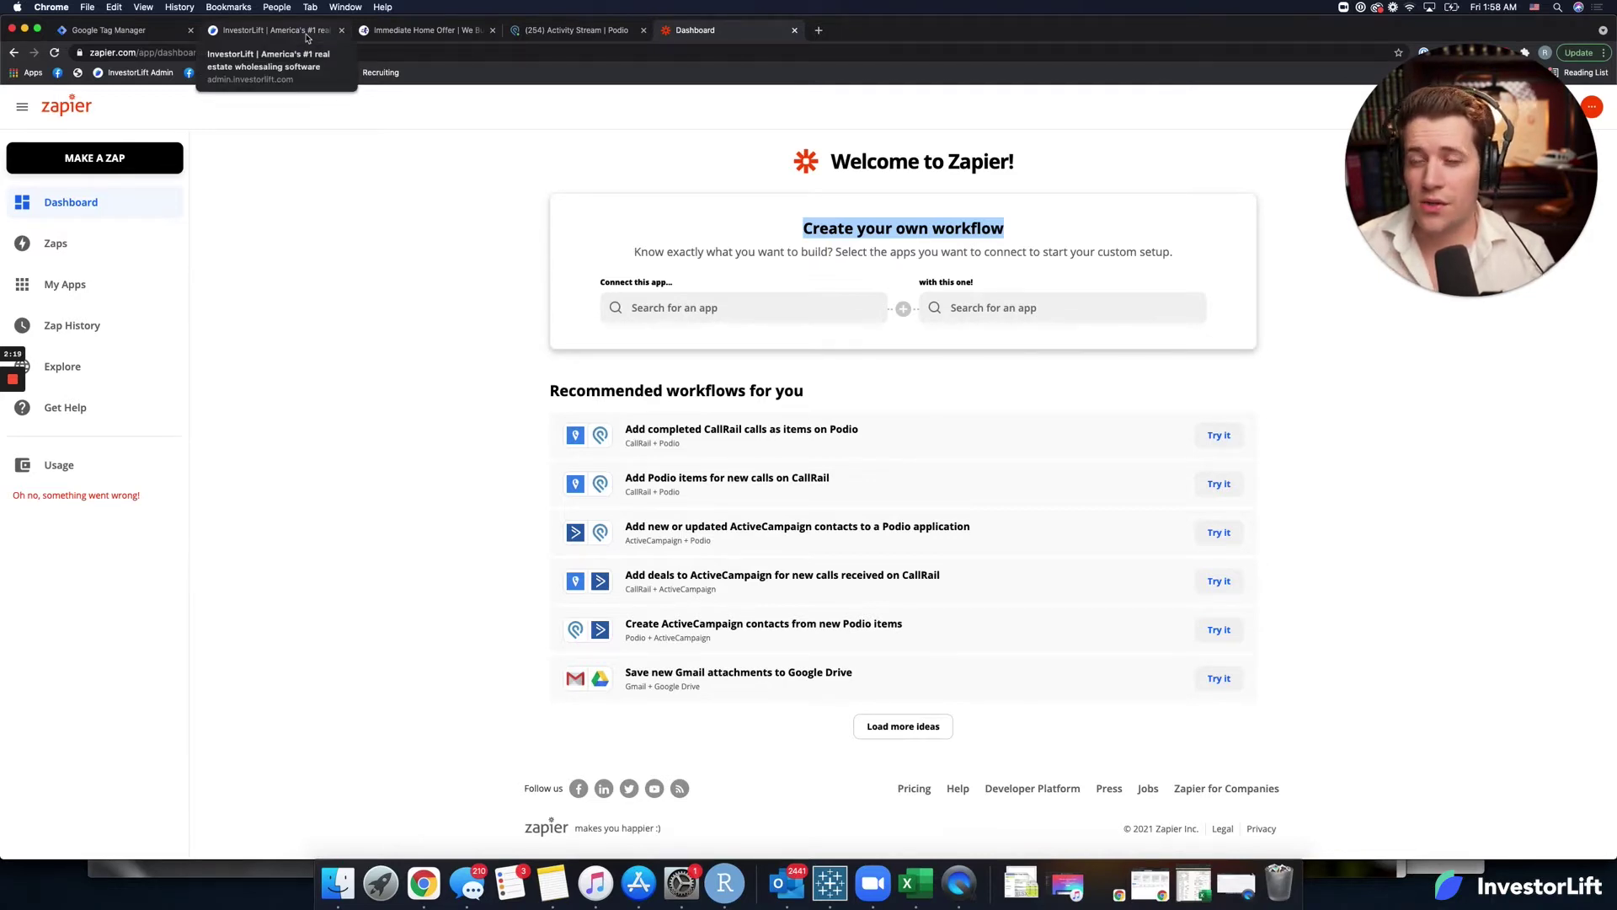
click(332, 238)
click(296, 32)
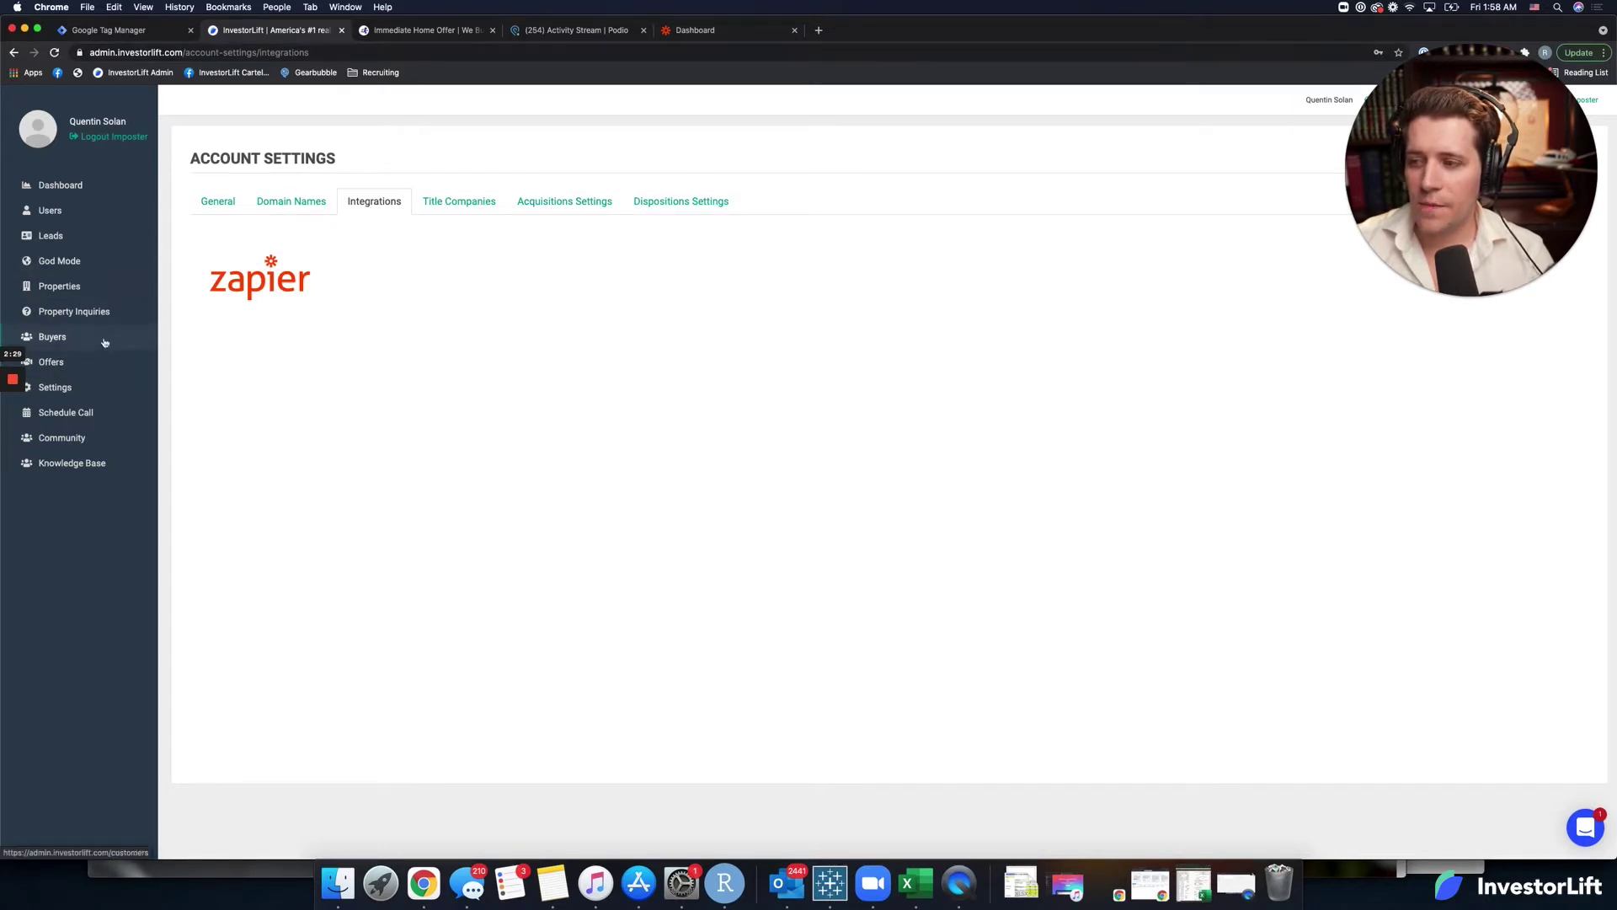
Select the API key on InvestorLift's Zapier integration page, then switch to the Immediate Home Offer site.
click(55, 386)
click(373, 212)
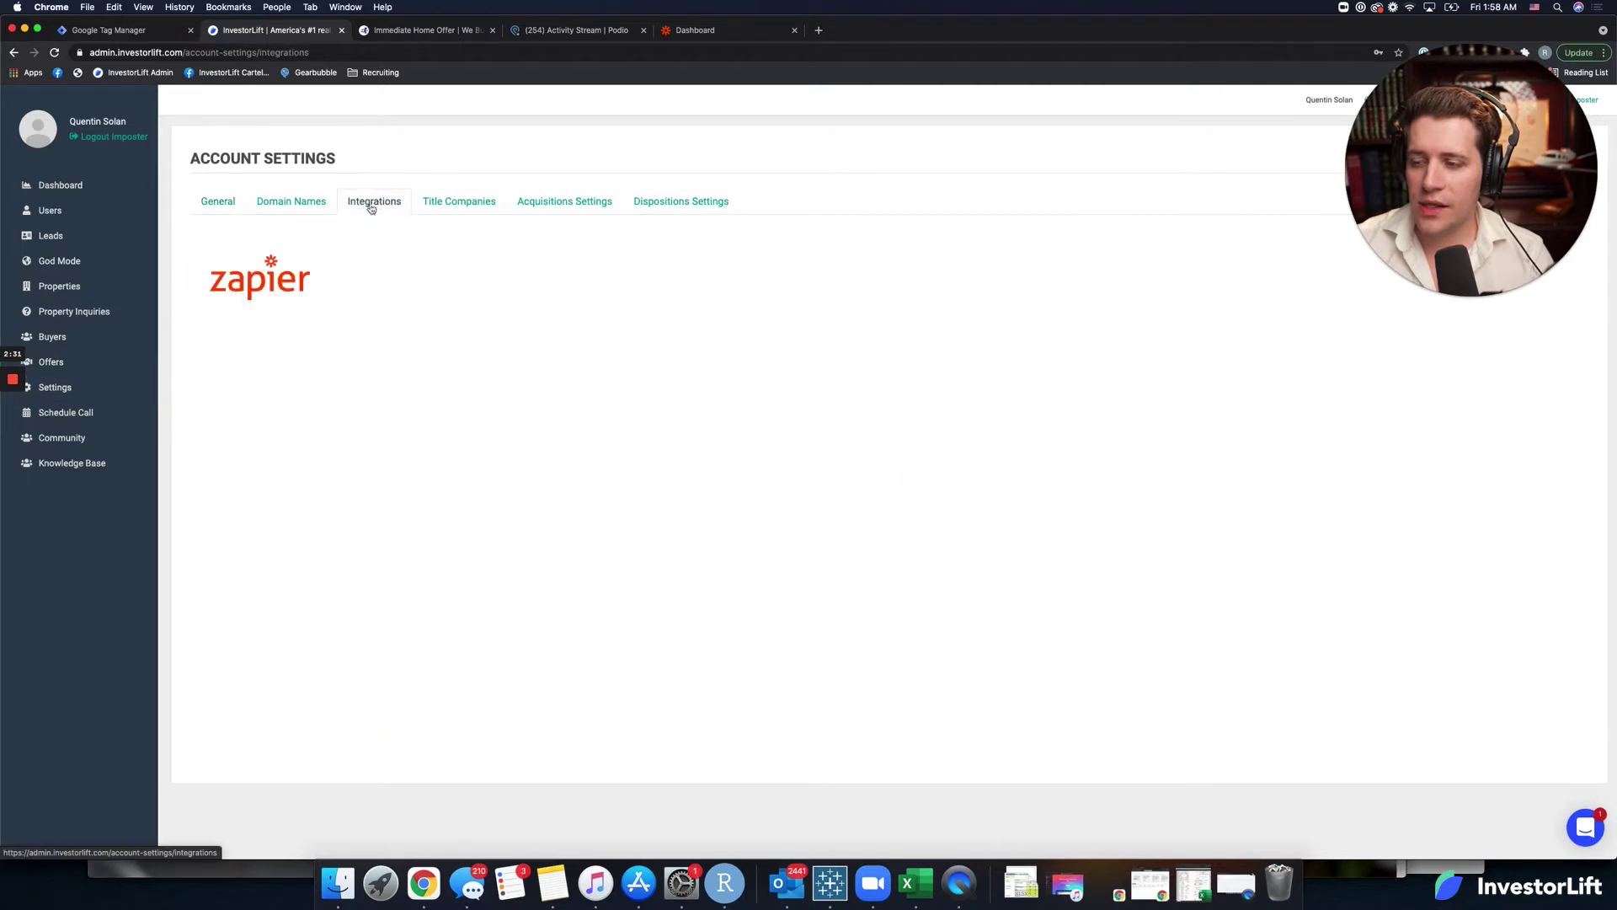
click(282, 271)
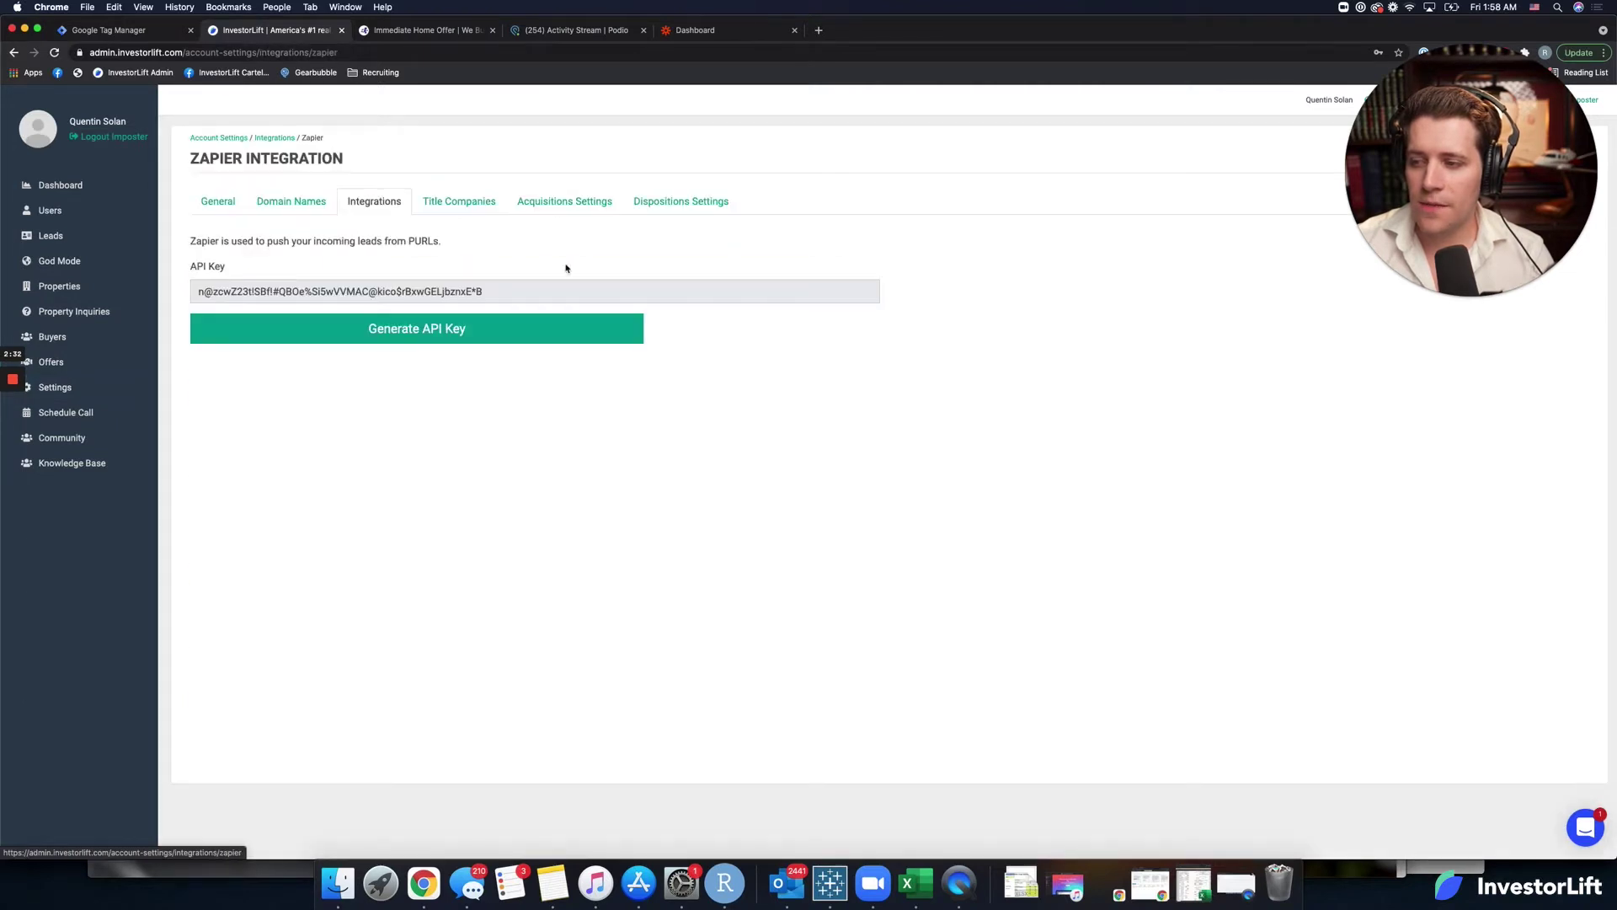
triple_click(462, 294)
key(super+c)
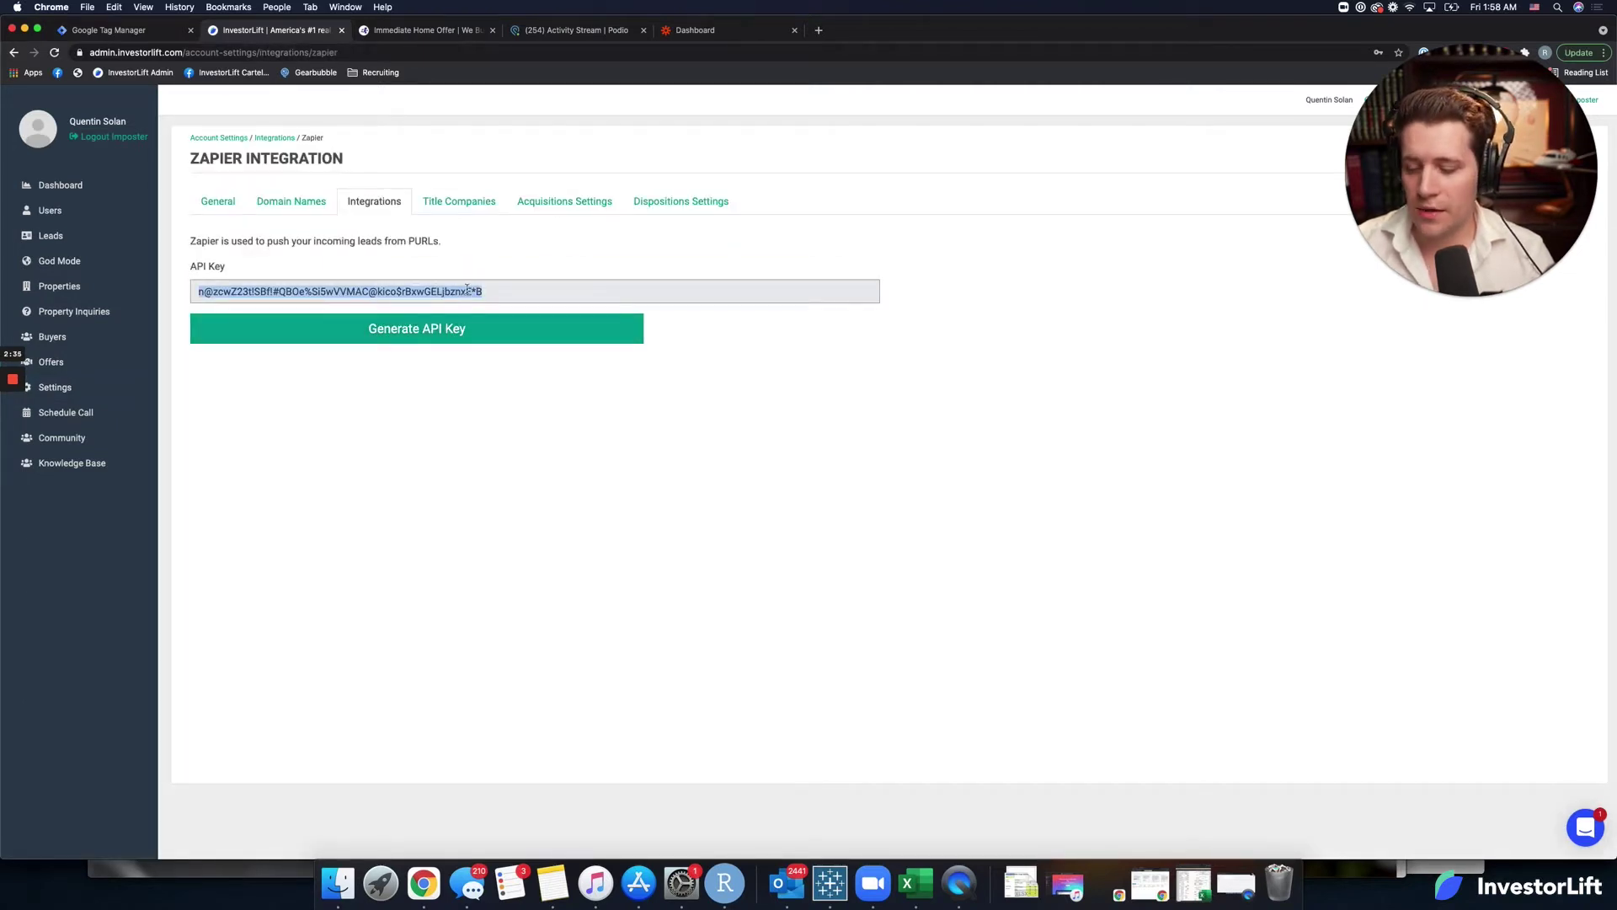
click(437, 30)
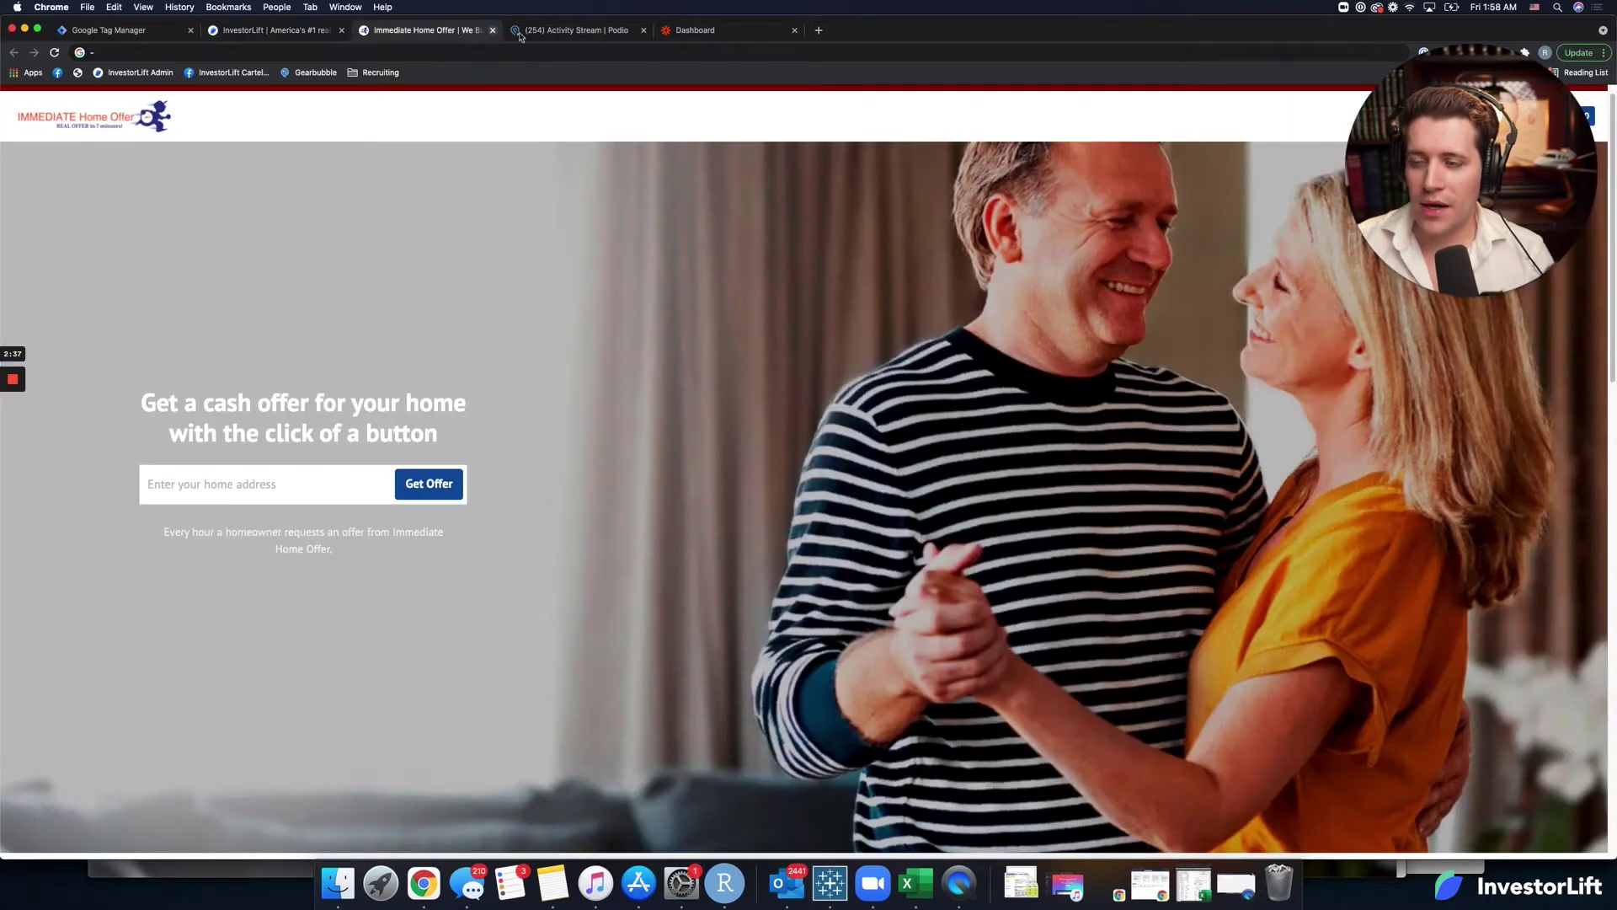
Choose InvestorLift and Podio as the two apps in Zapier's workflow builder.
click(695, 33)
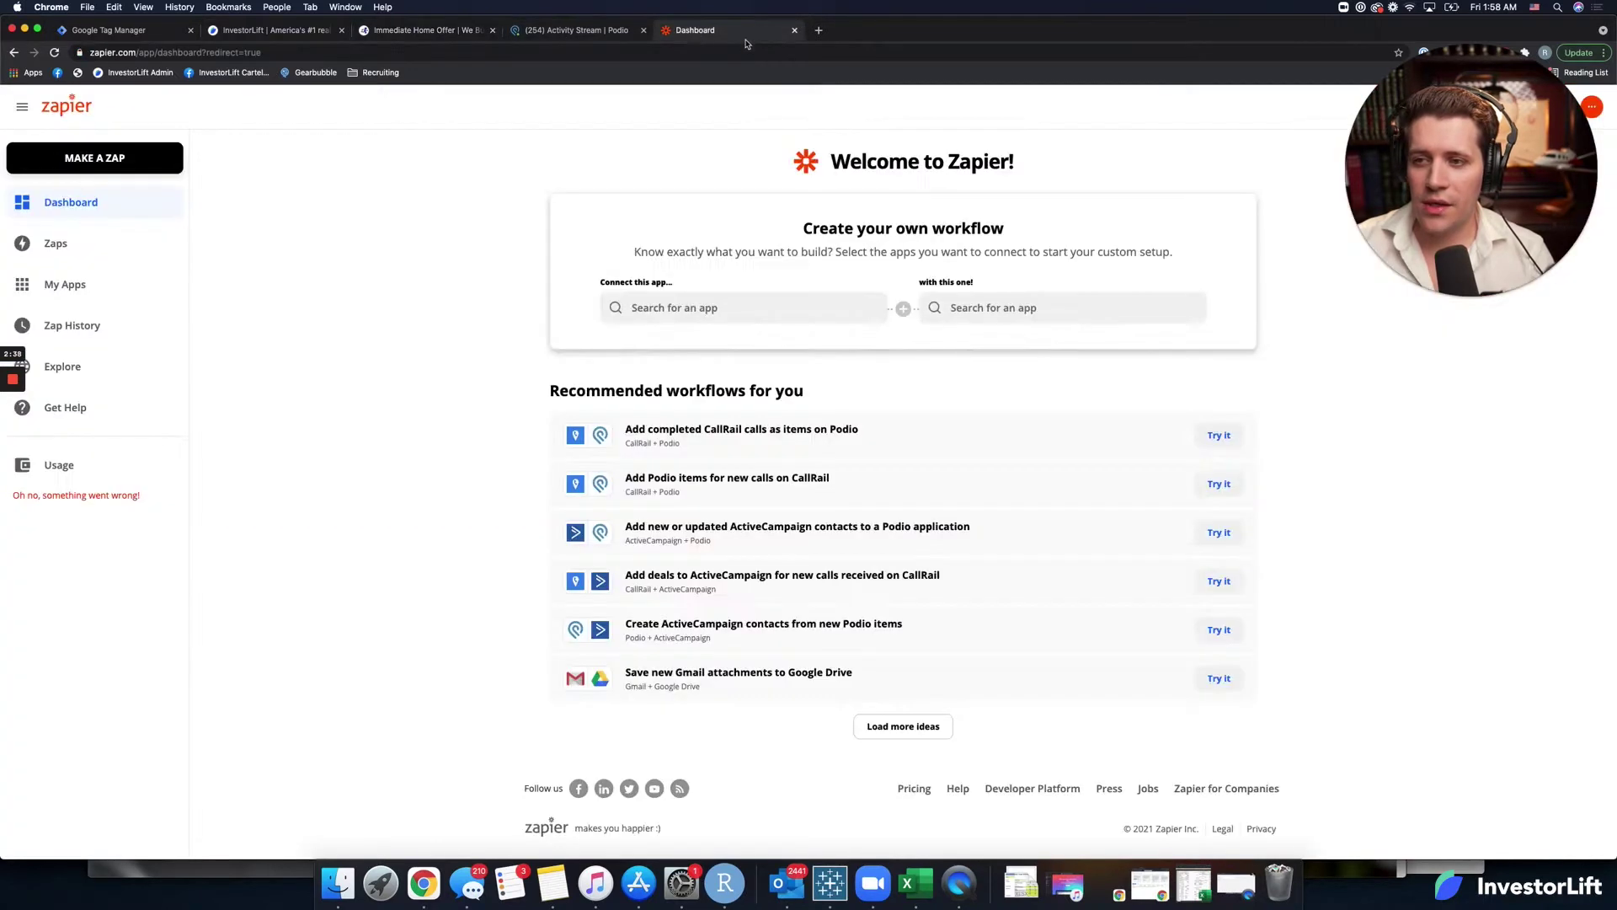
click(693, 302)
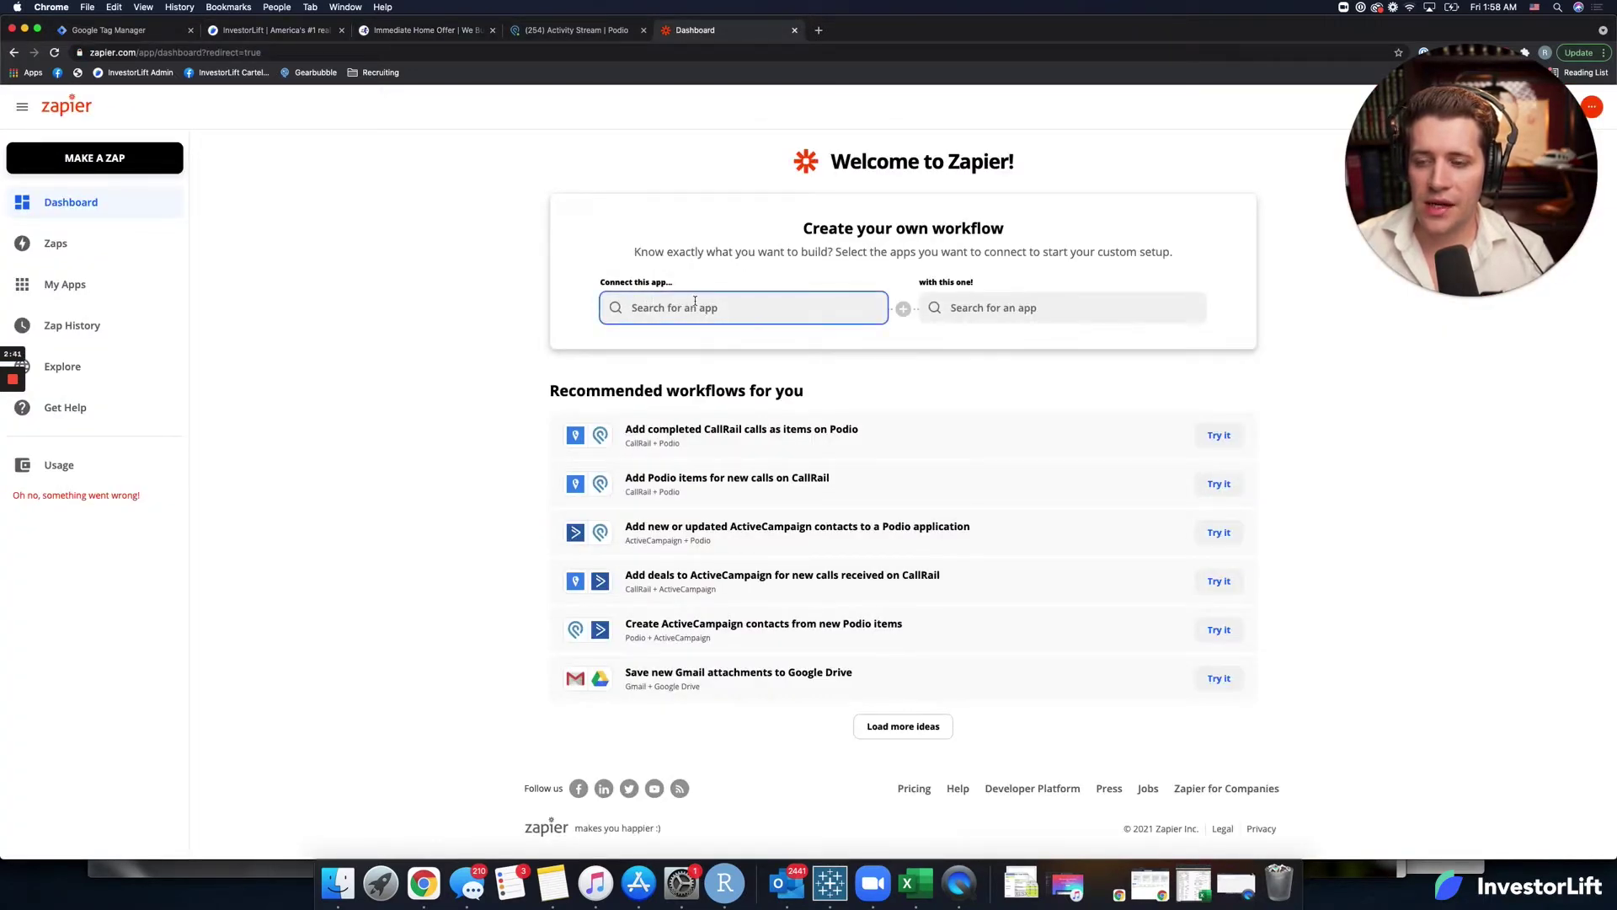
text(invest)
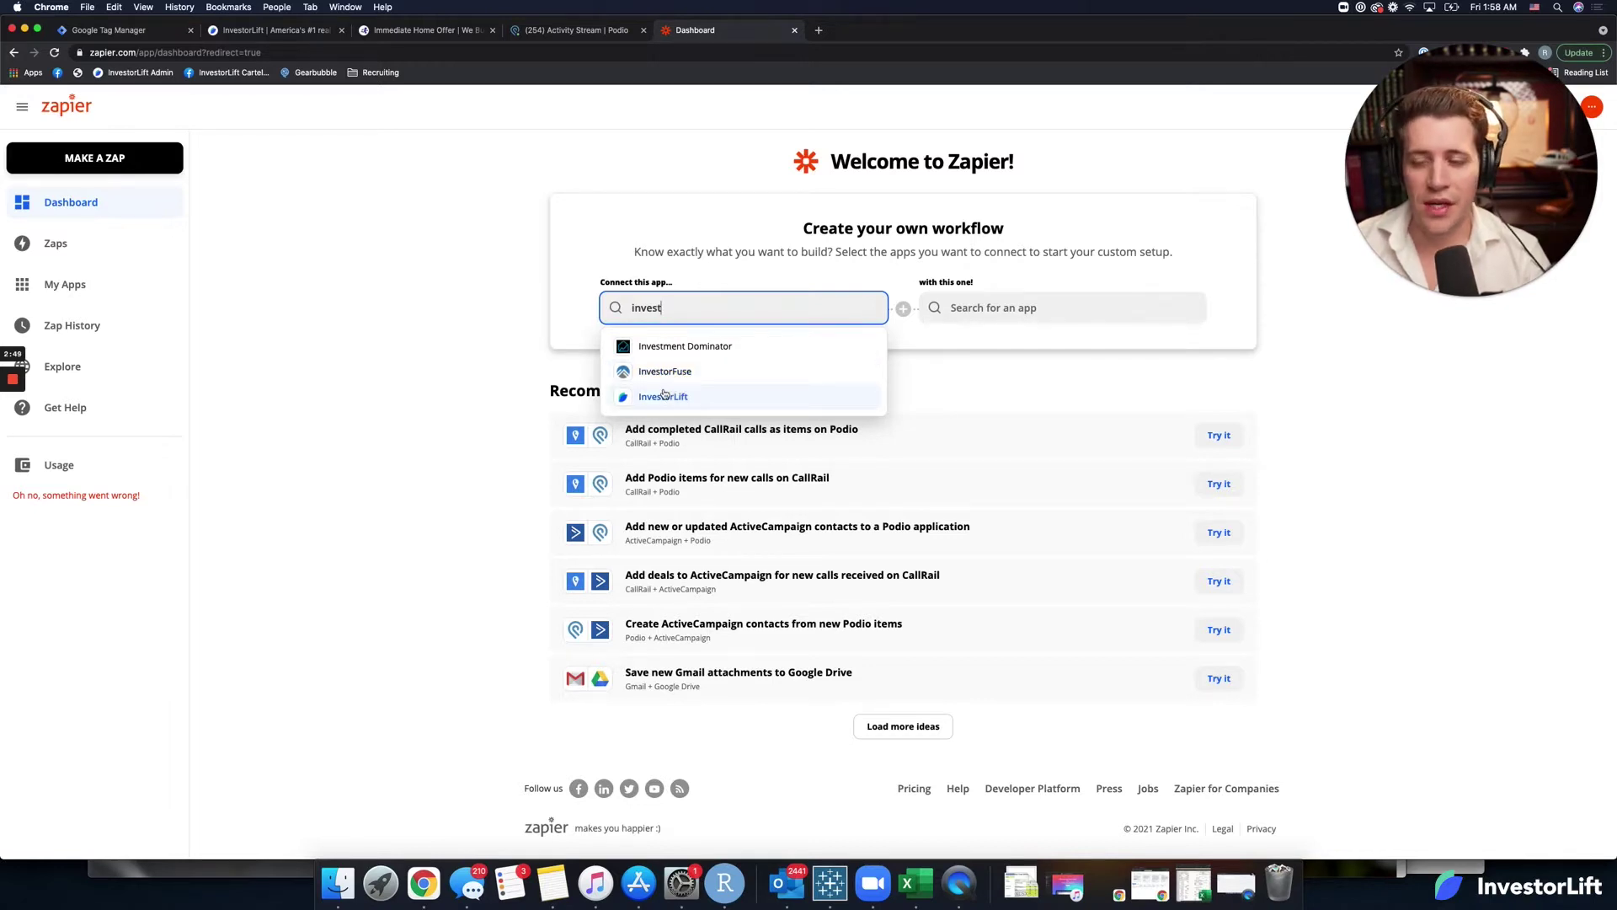
click(663, 396)
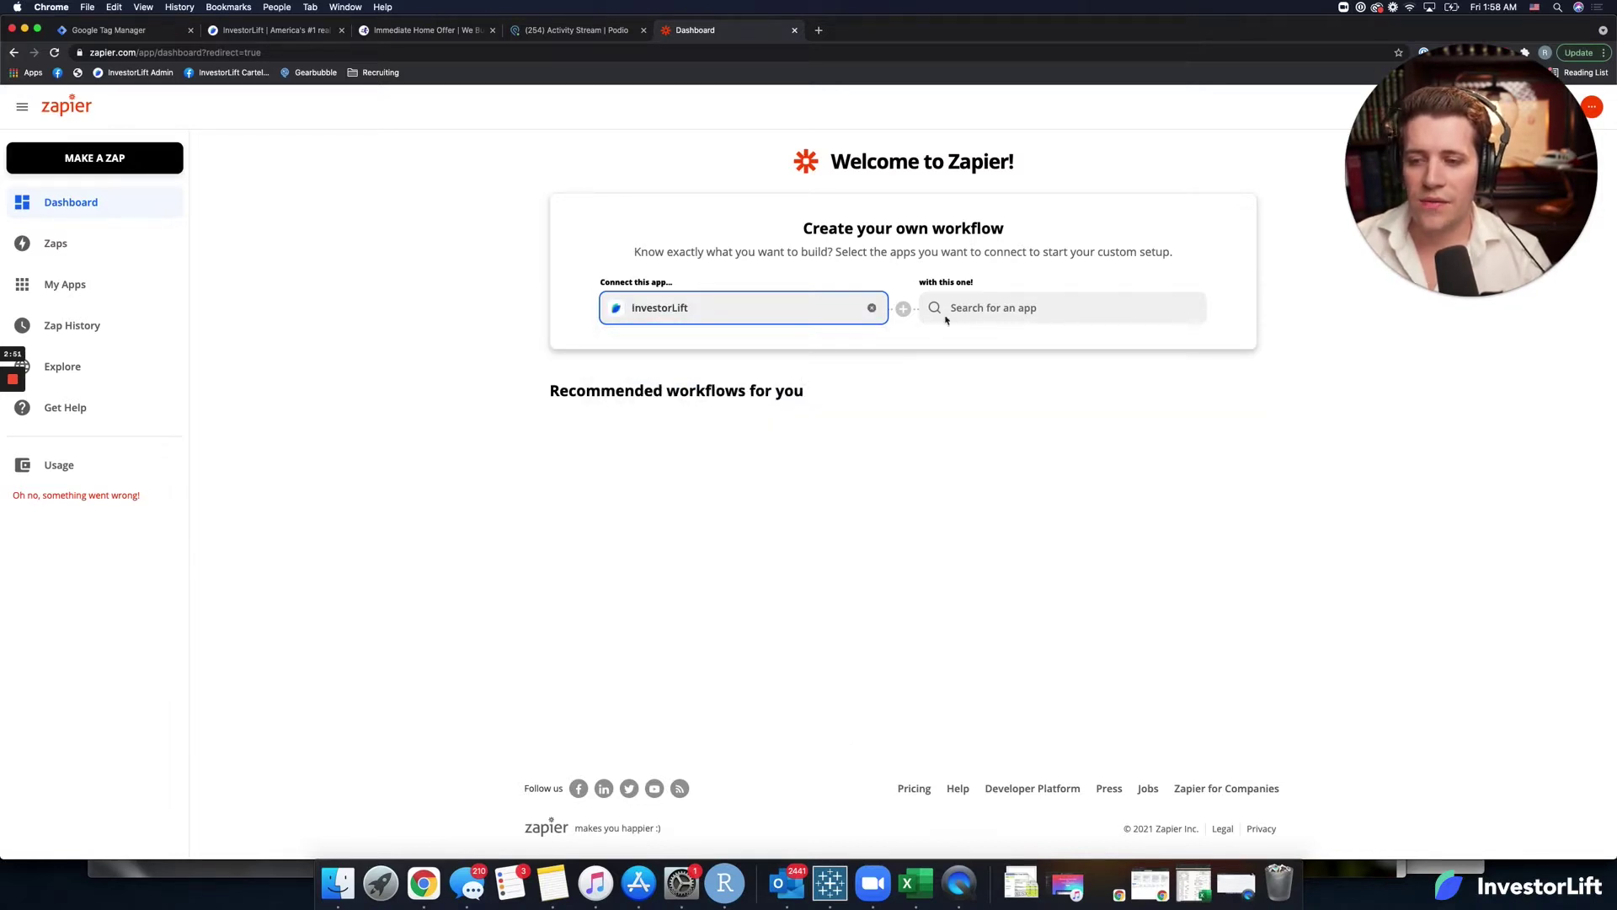
click(990, 312)
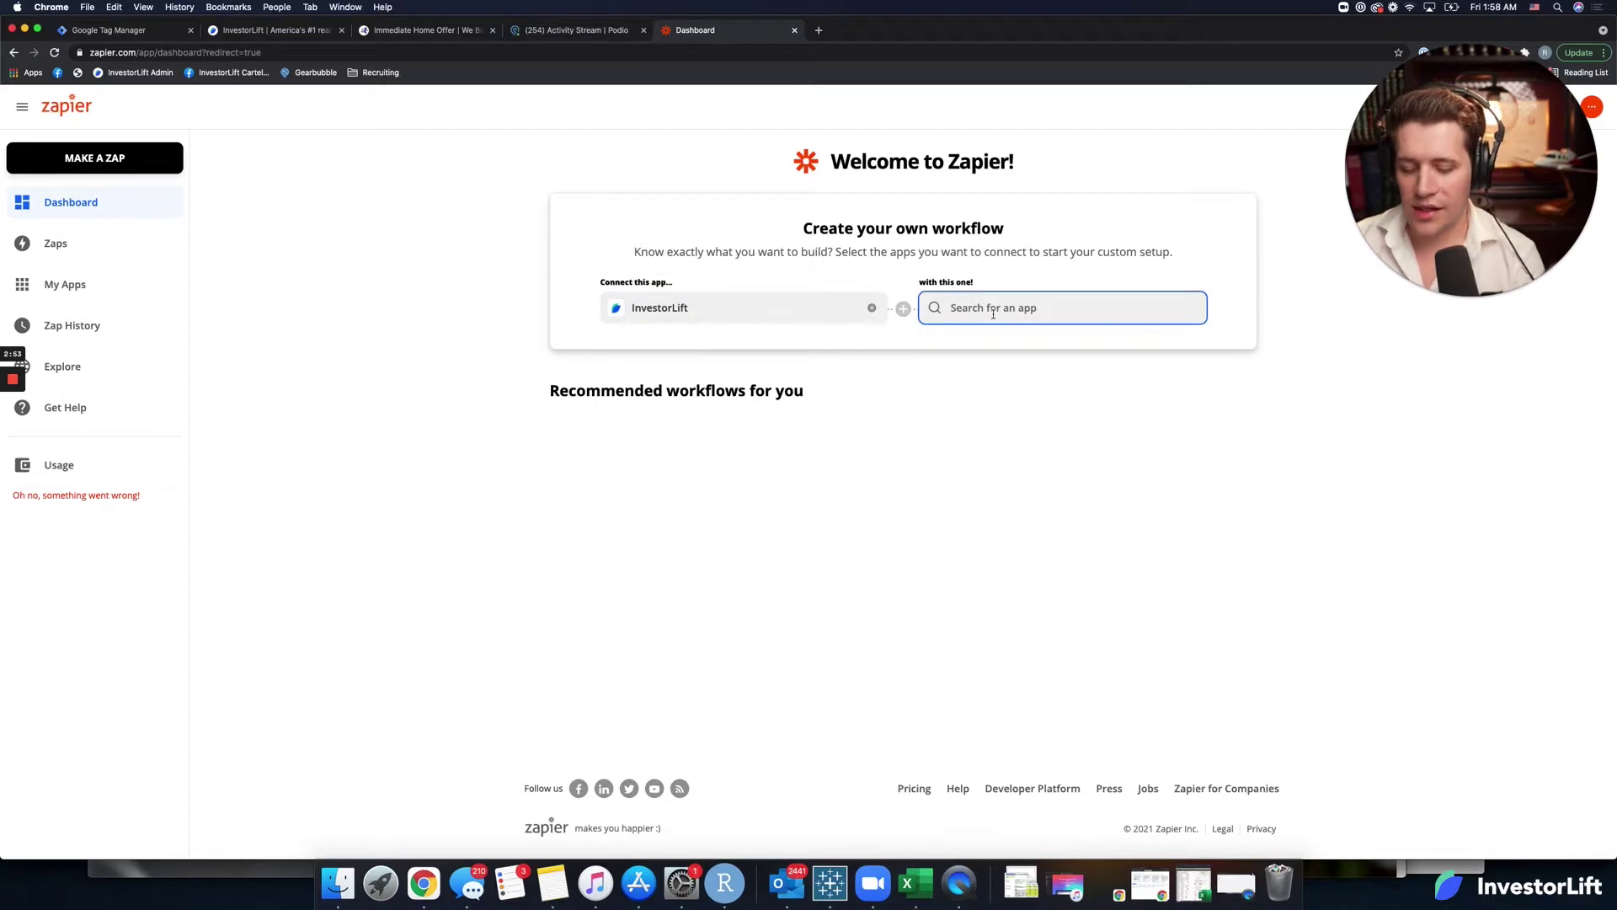
text(po)
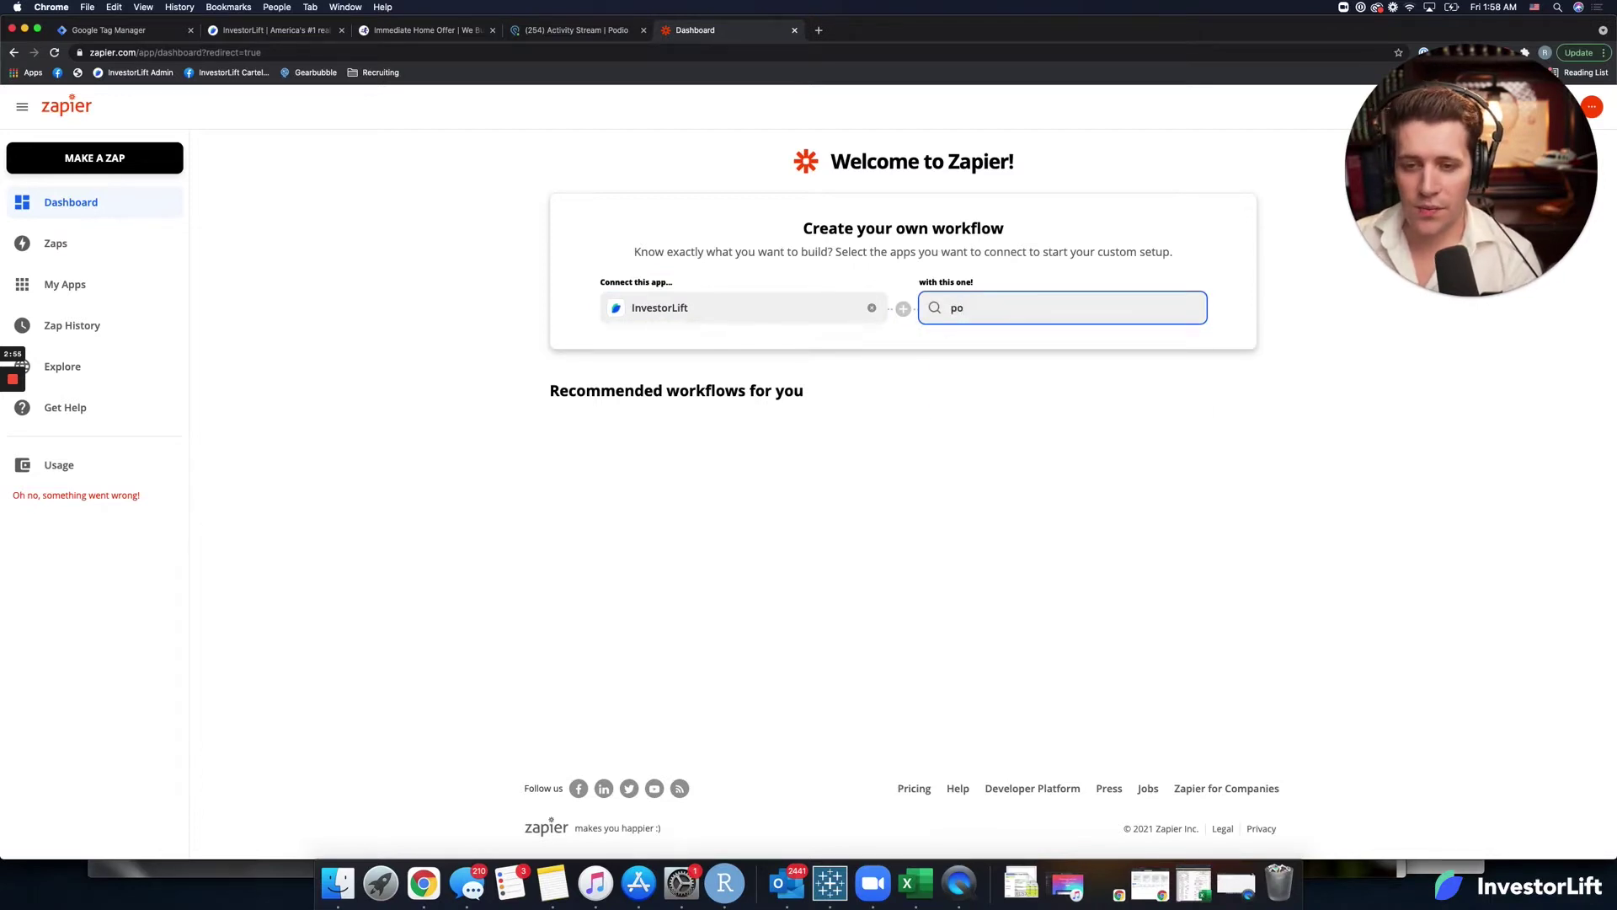
click(1022, 353)
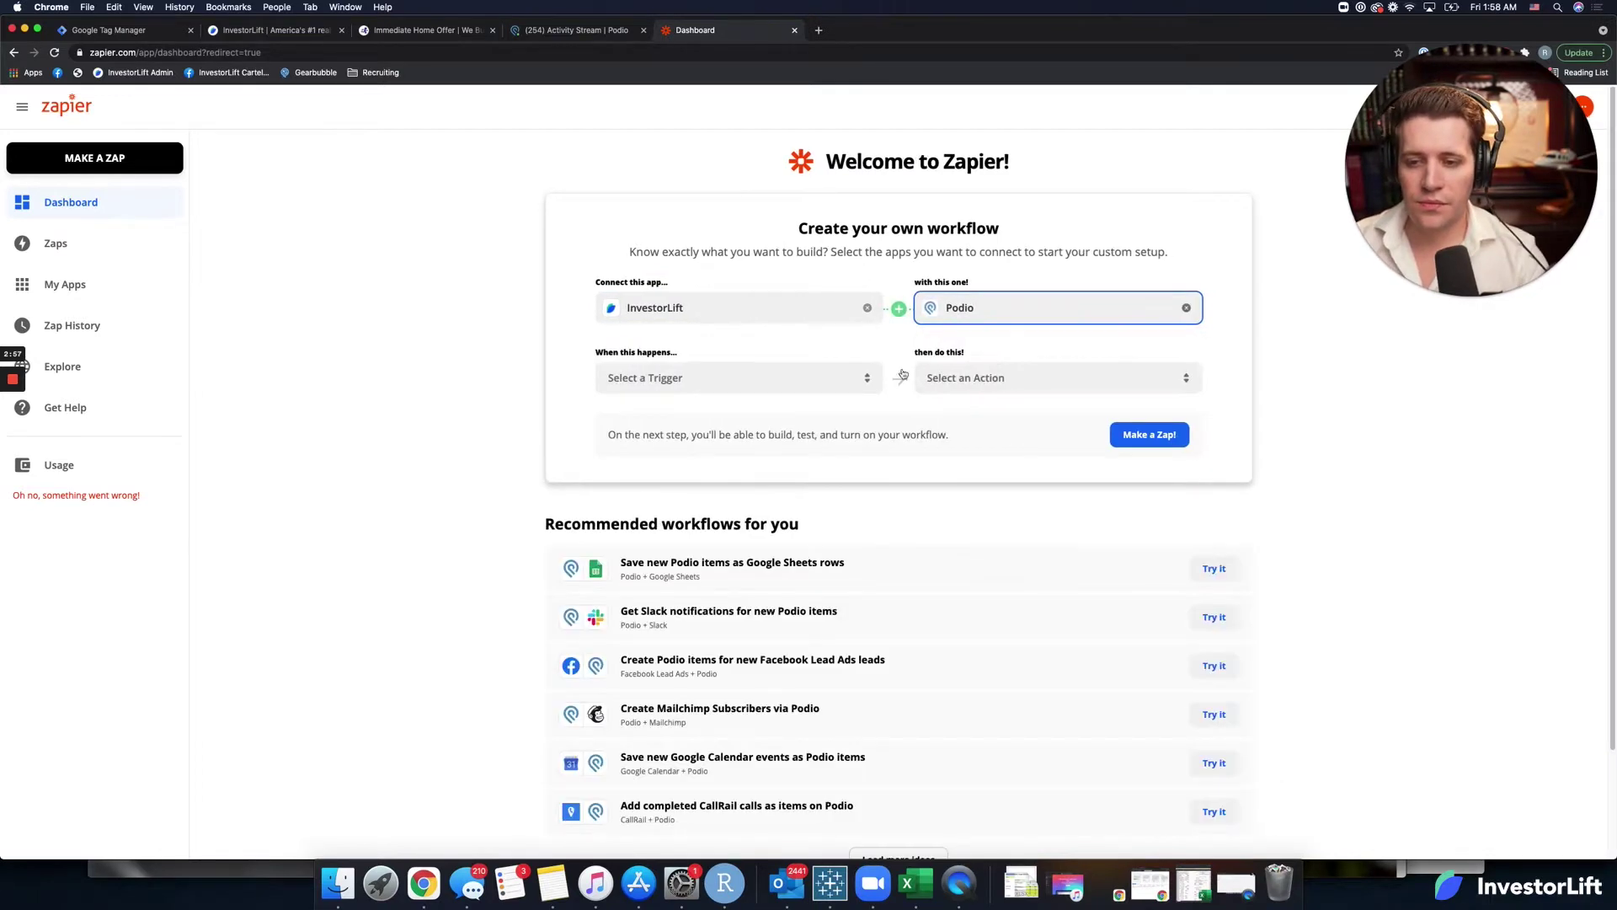
Set New Lead as the InvestorLift trigger and Create Item as the Podio action.
click(784, 376)
click(748, 415)
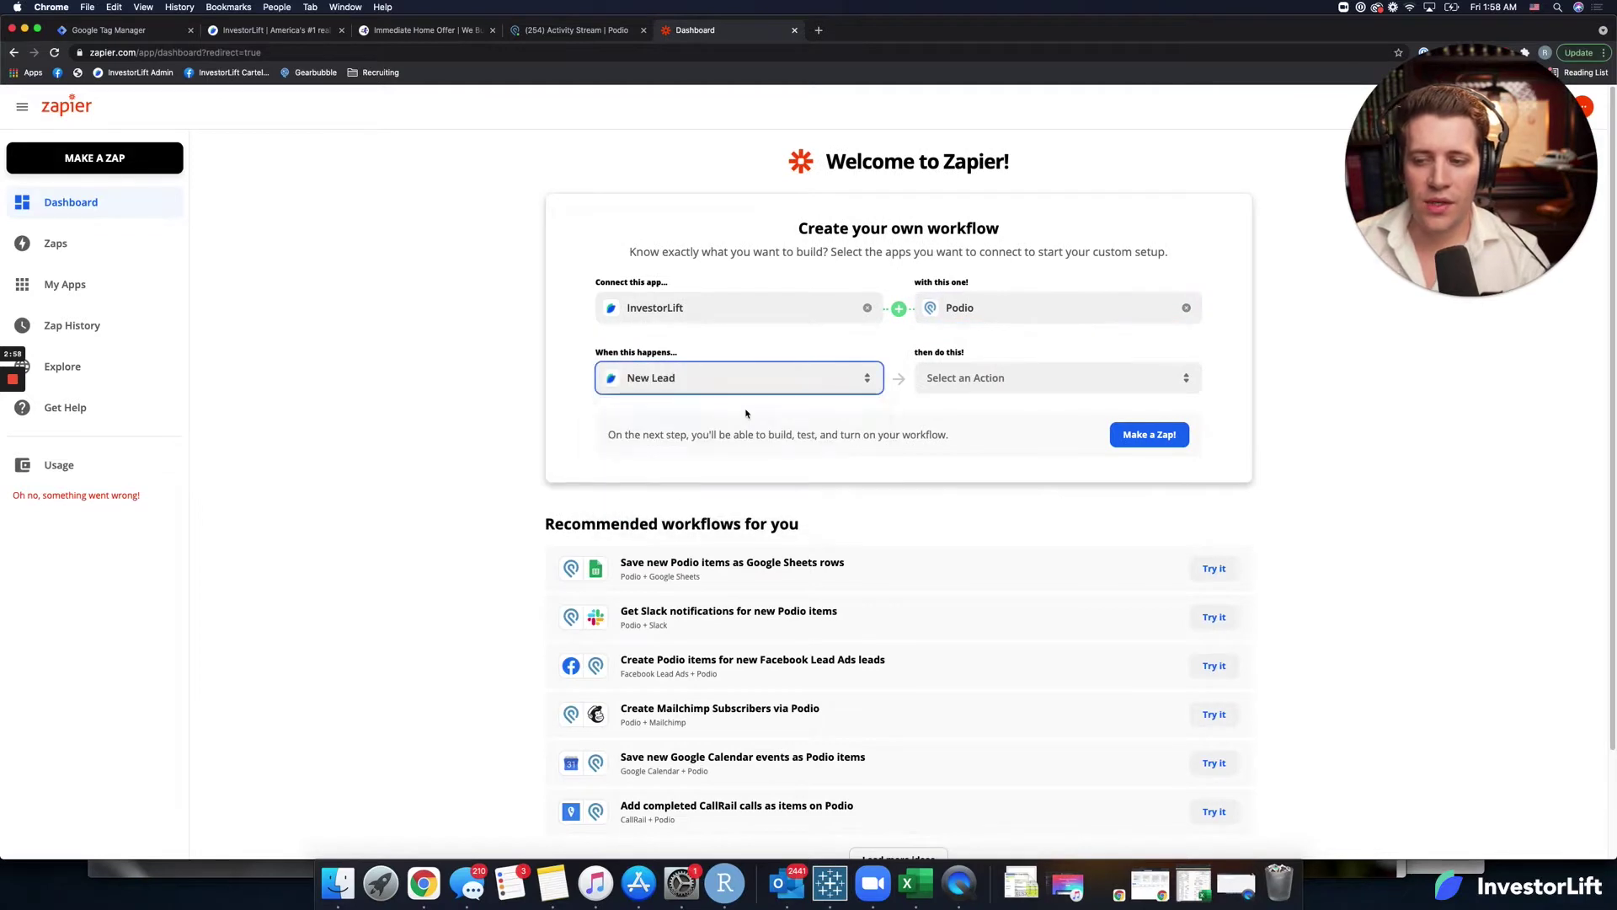
click(964, 380)
scroll(1028, 452, down, 1)
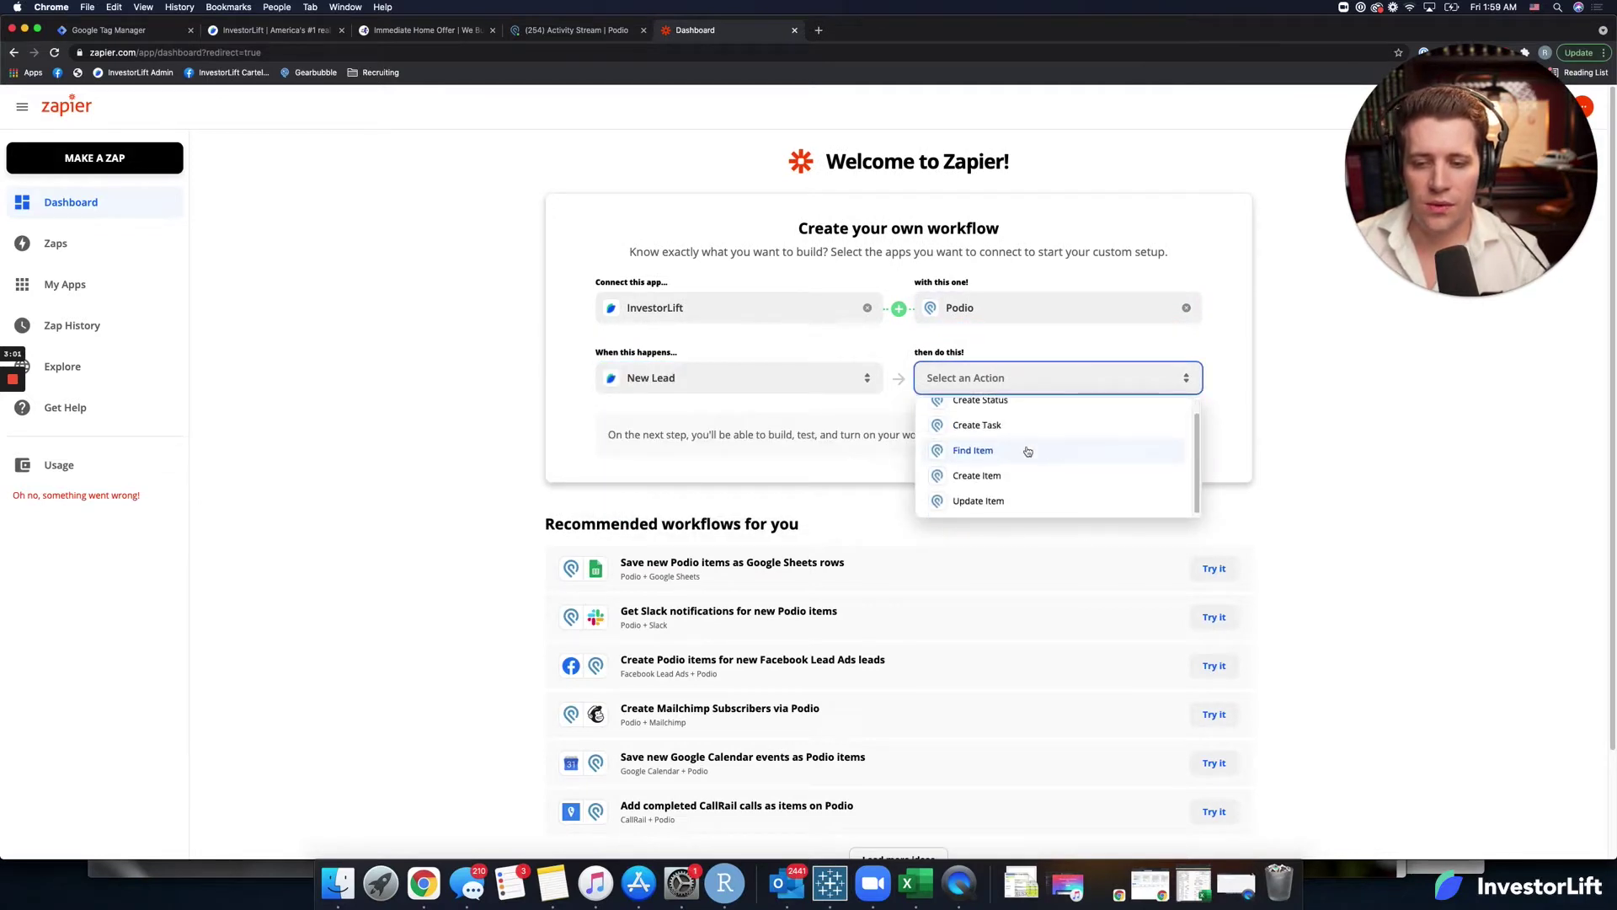
click(971, 473)
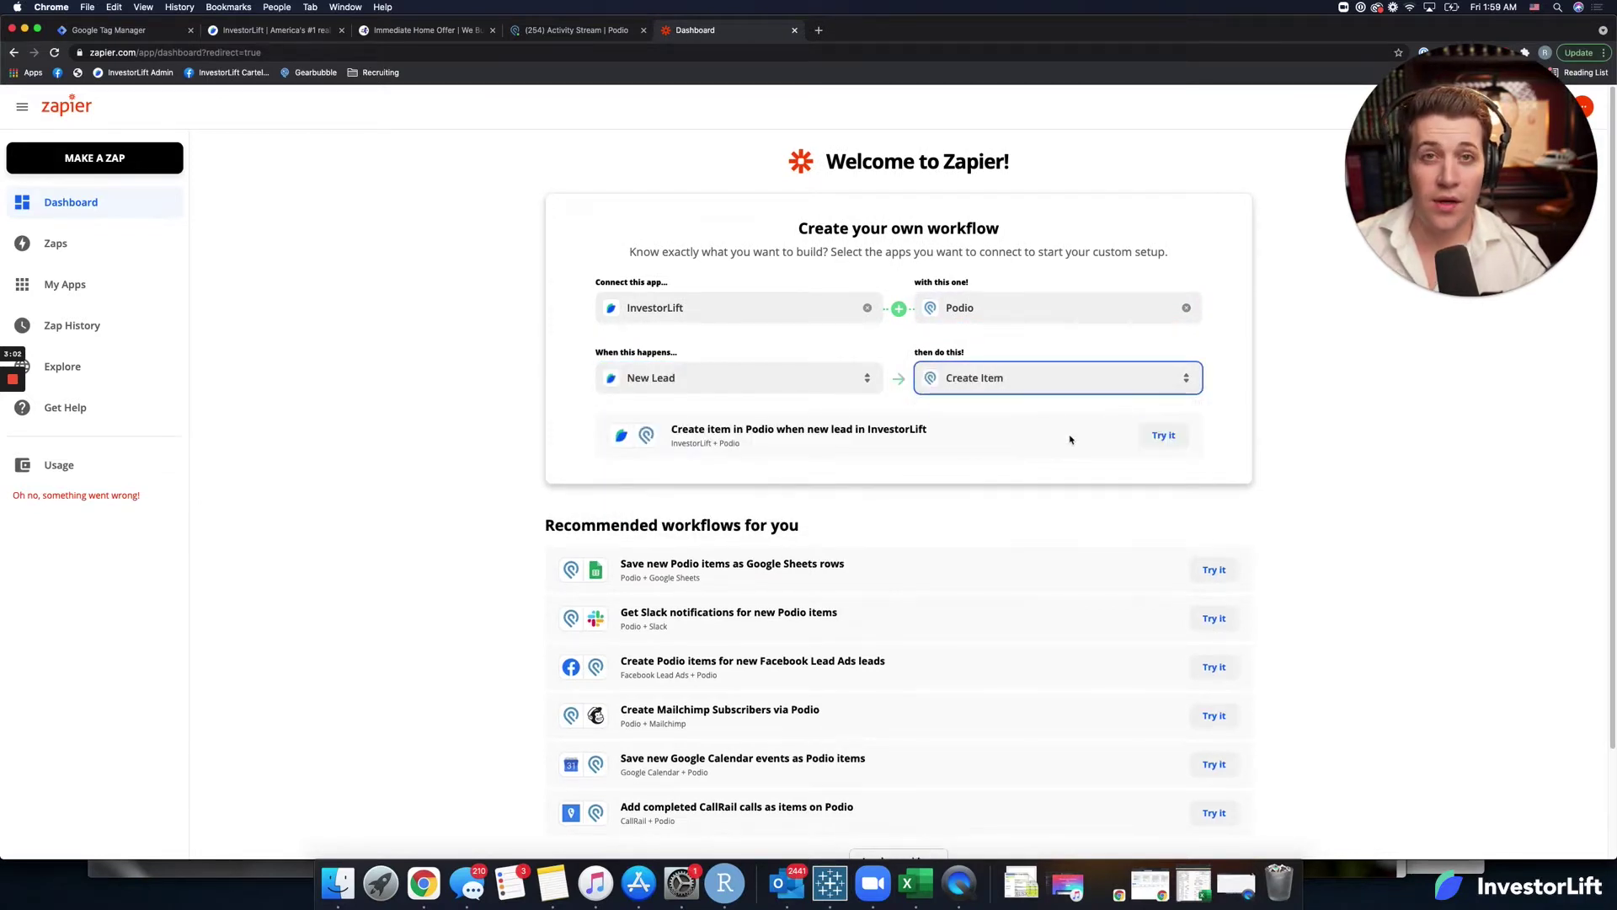
Open the suggested zap, accept the terms, and connect InvestorLift by pasting its API key.
click(1162, 435)
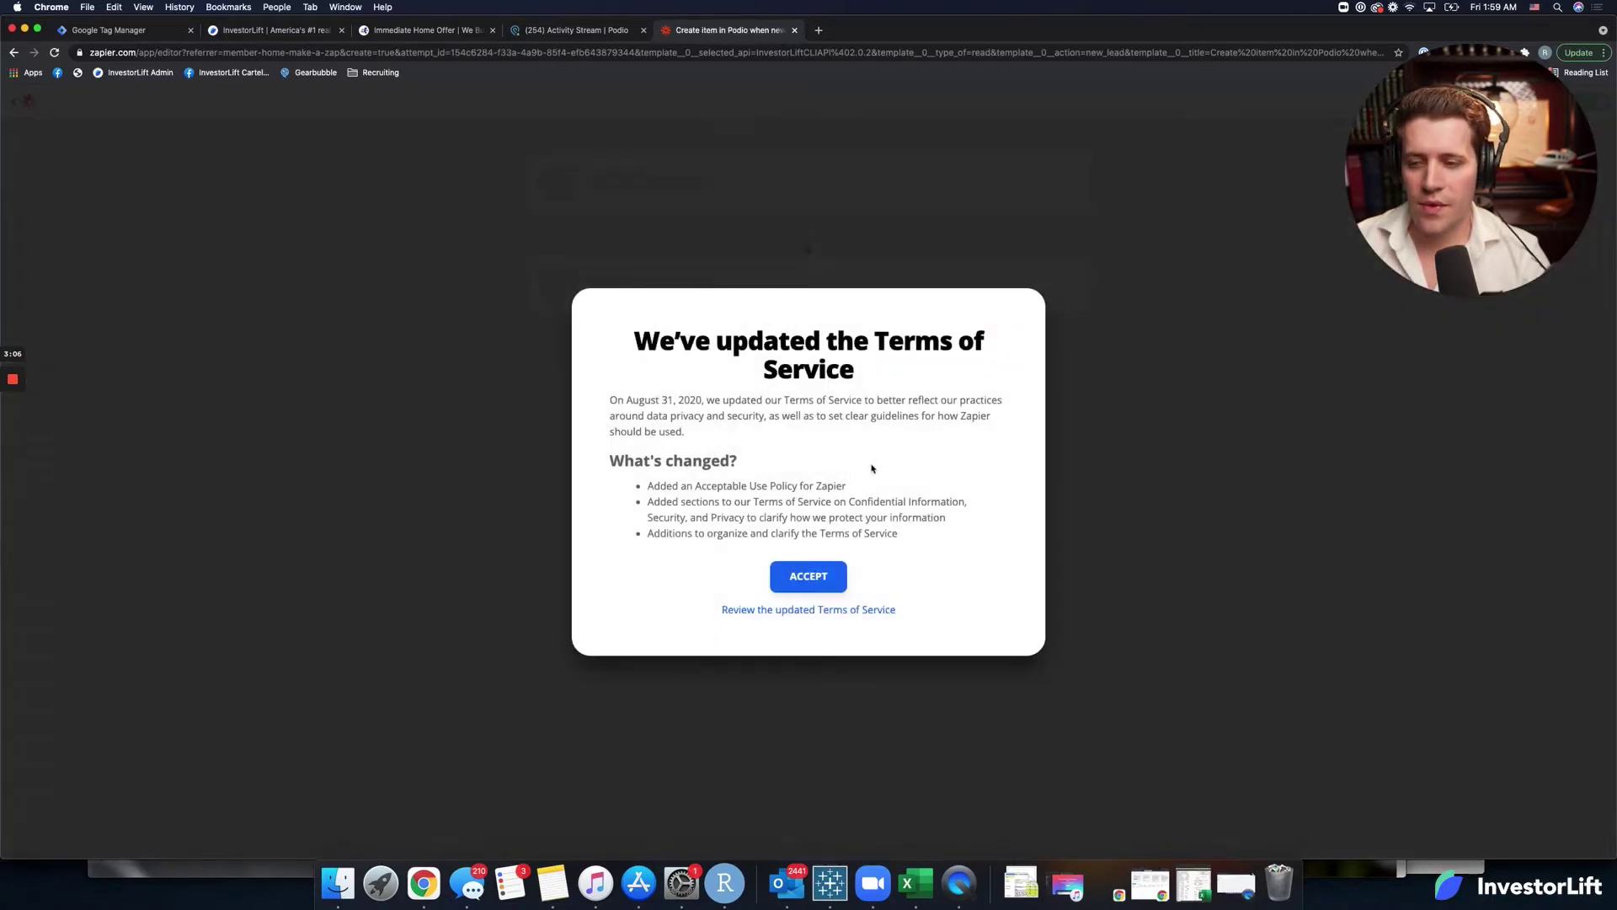
click(819, 574)
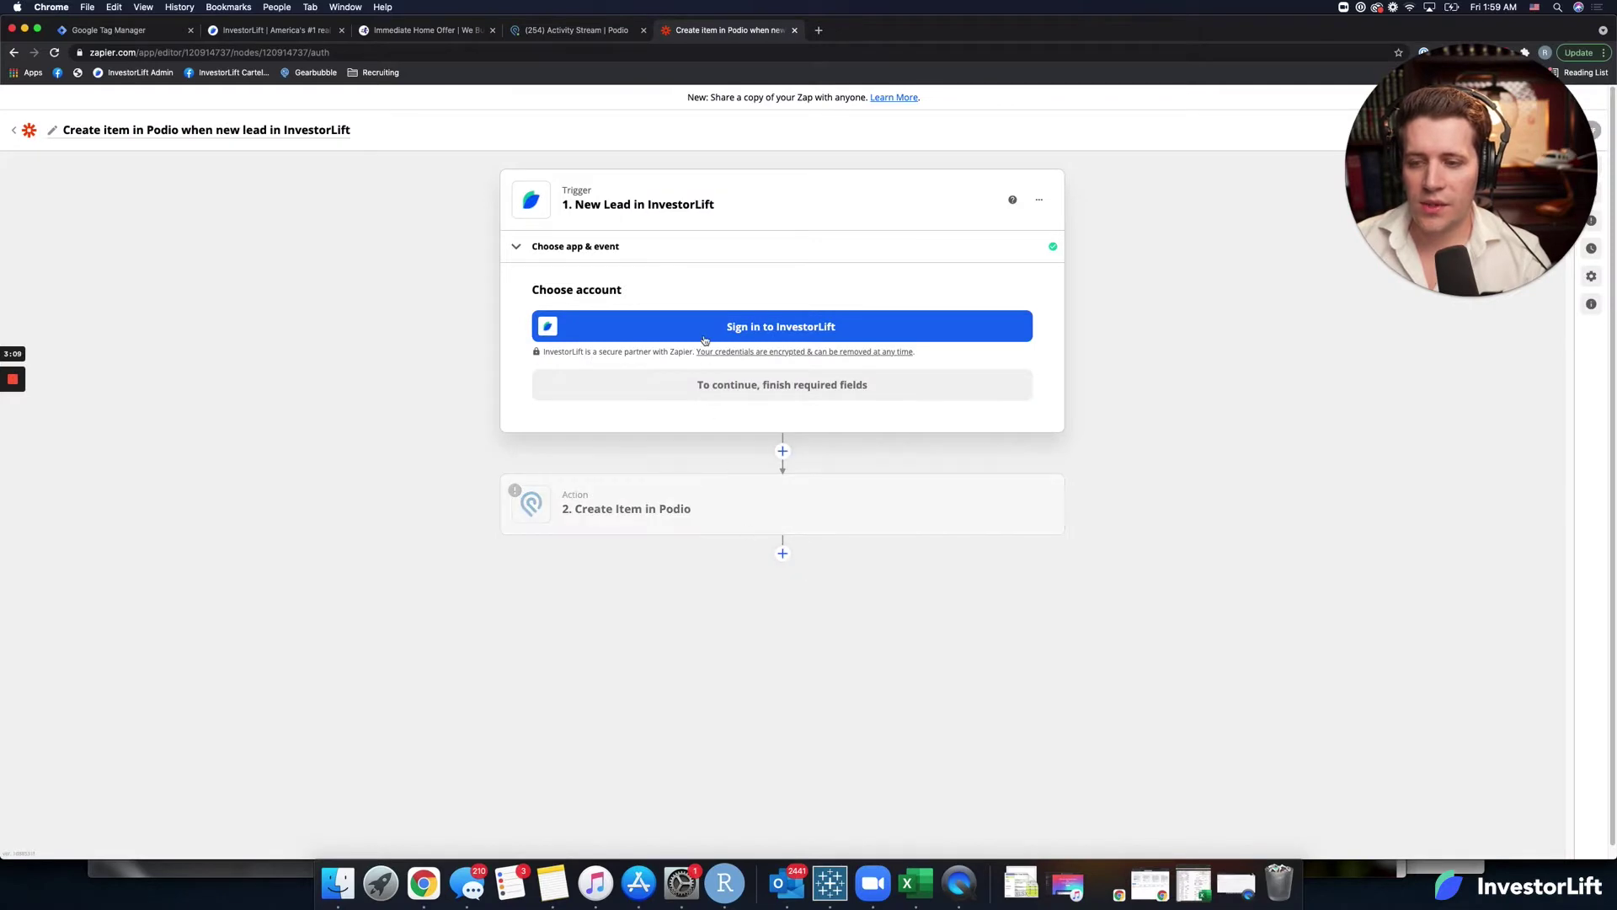
click(964, 320)
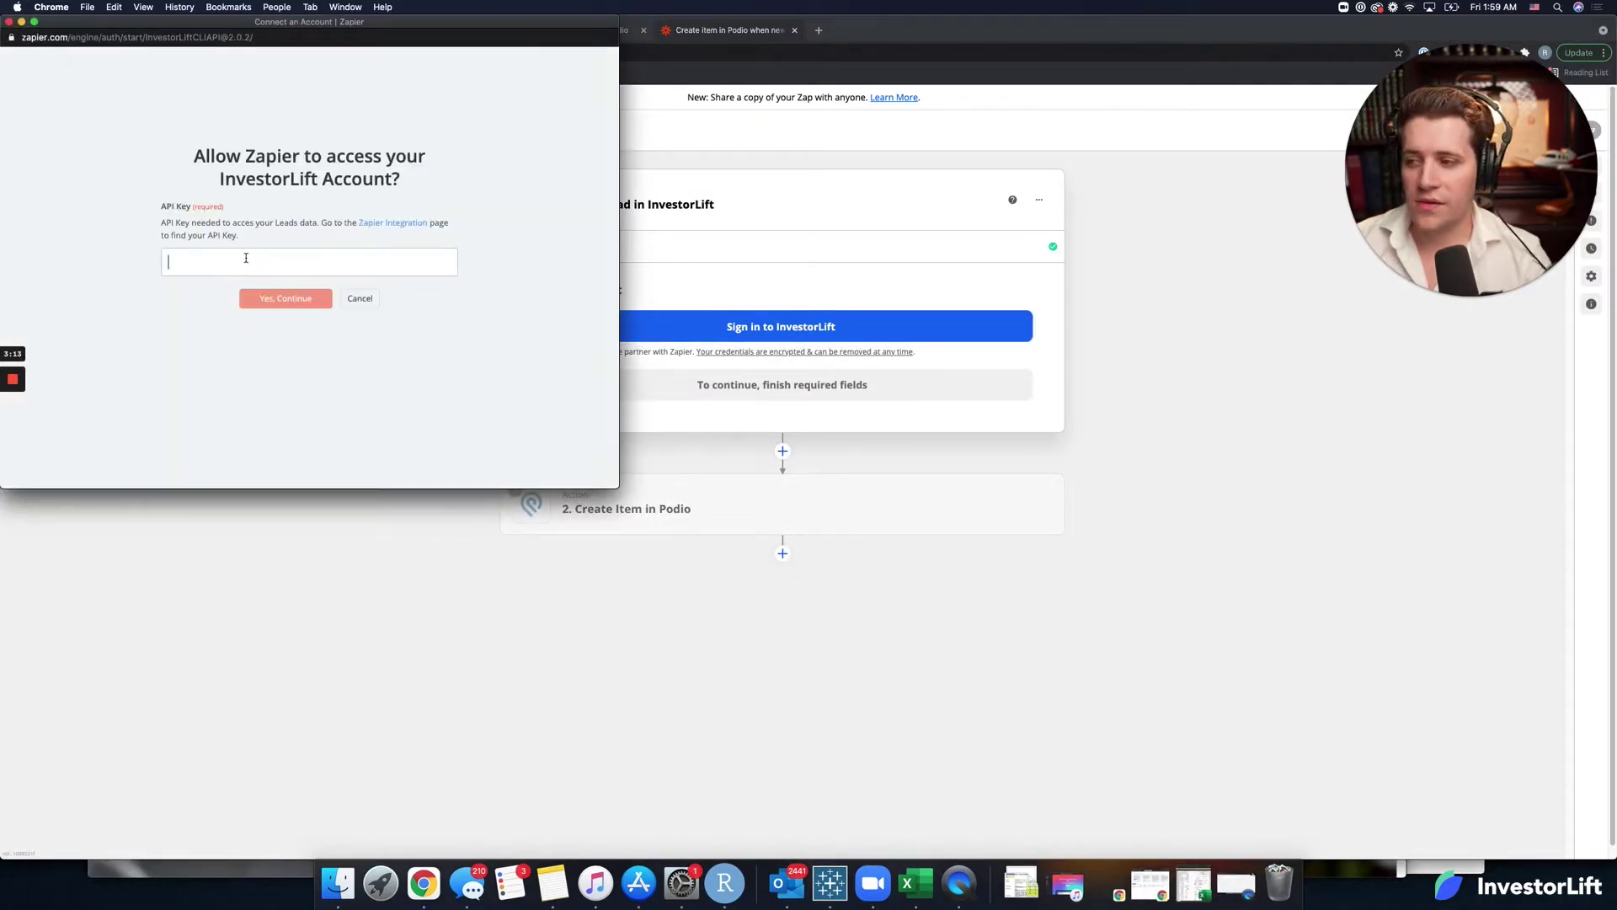
key(super+v)
key(Return)
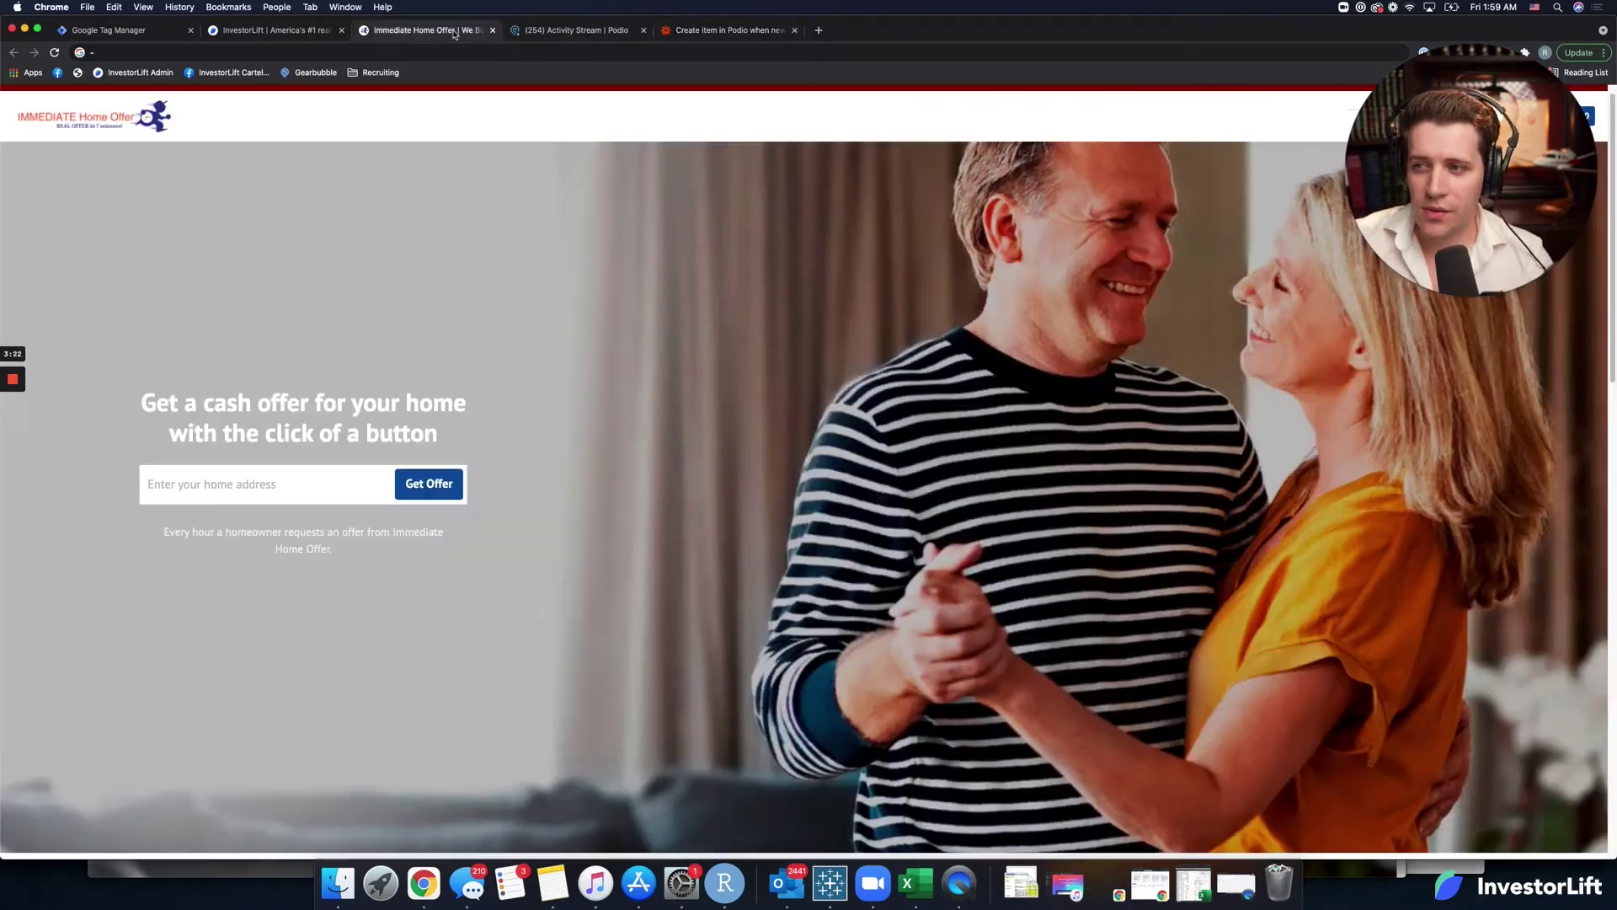
Submit and confirm a test home address on Immediate Home Offer, then return to the Zap editor.
click(455, 31)
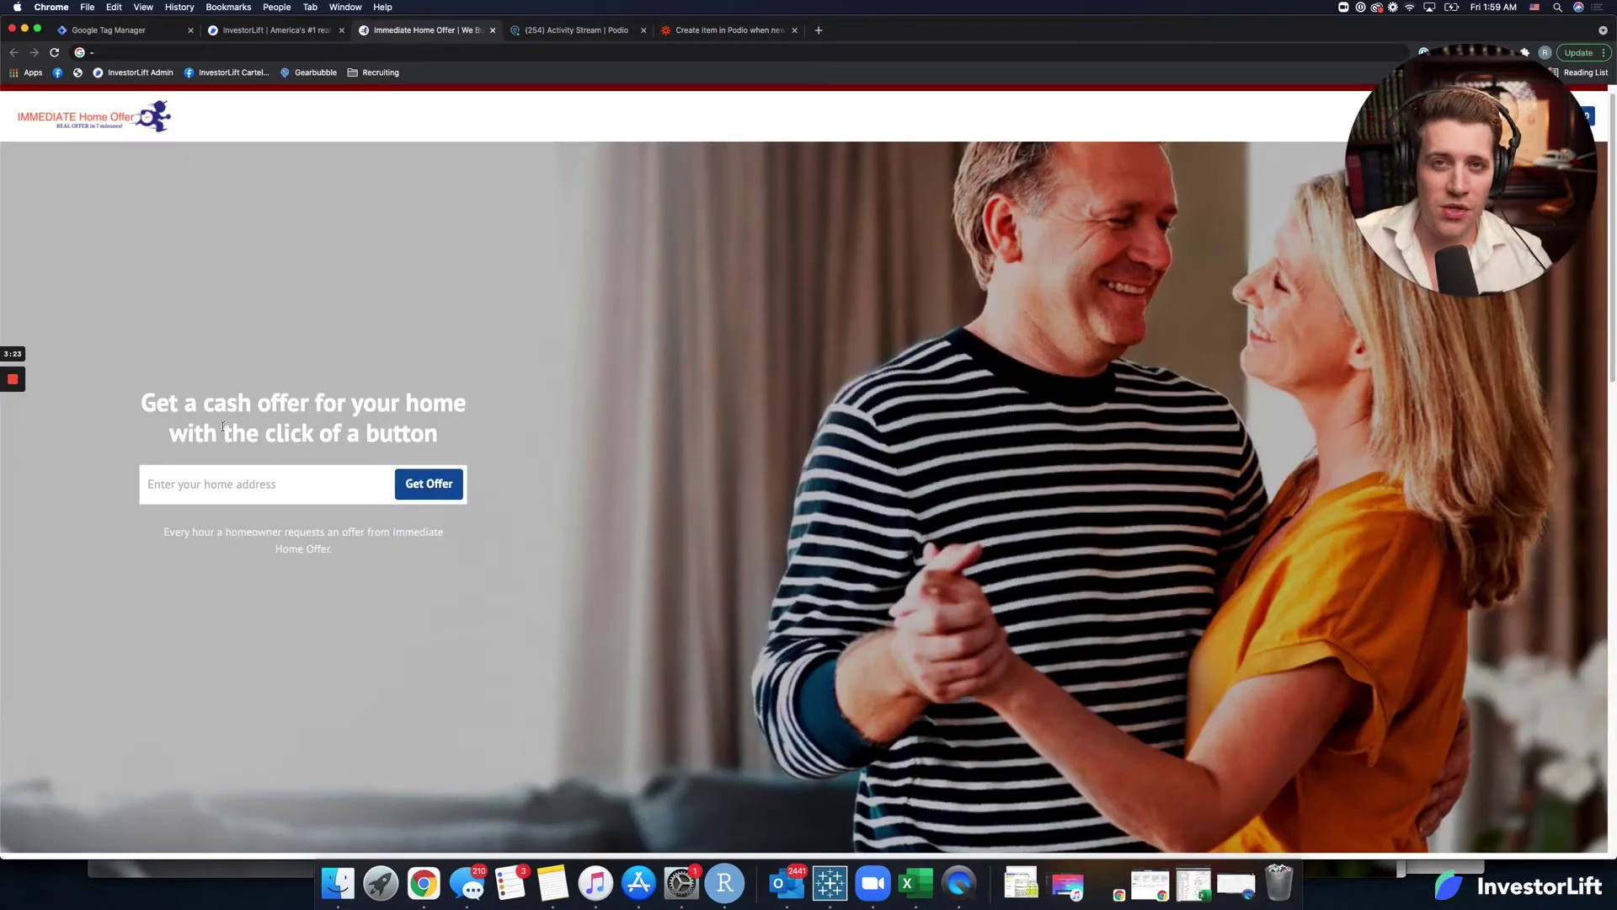
click(172, 487)
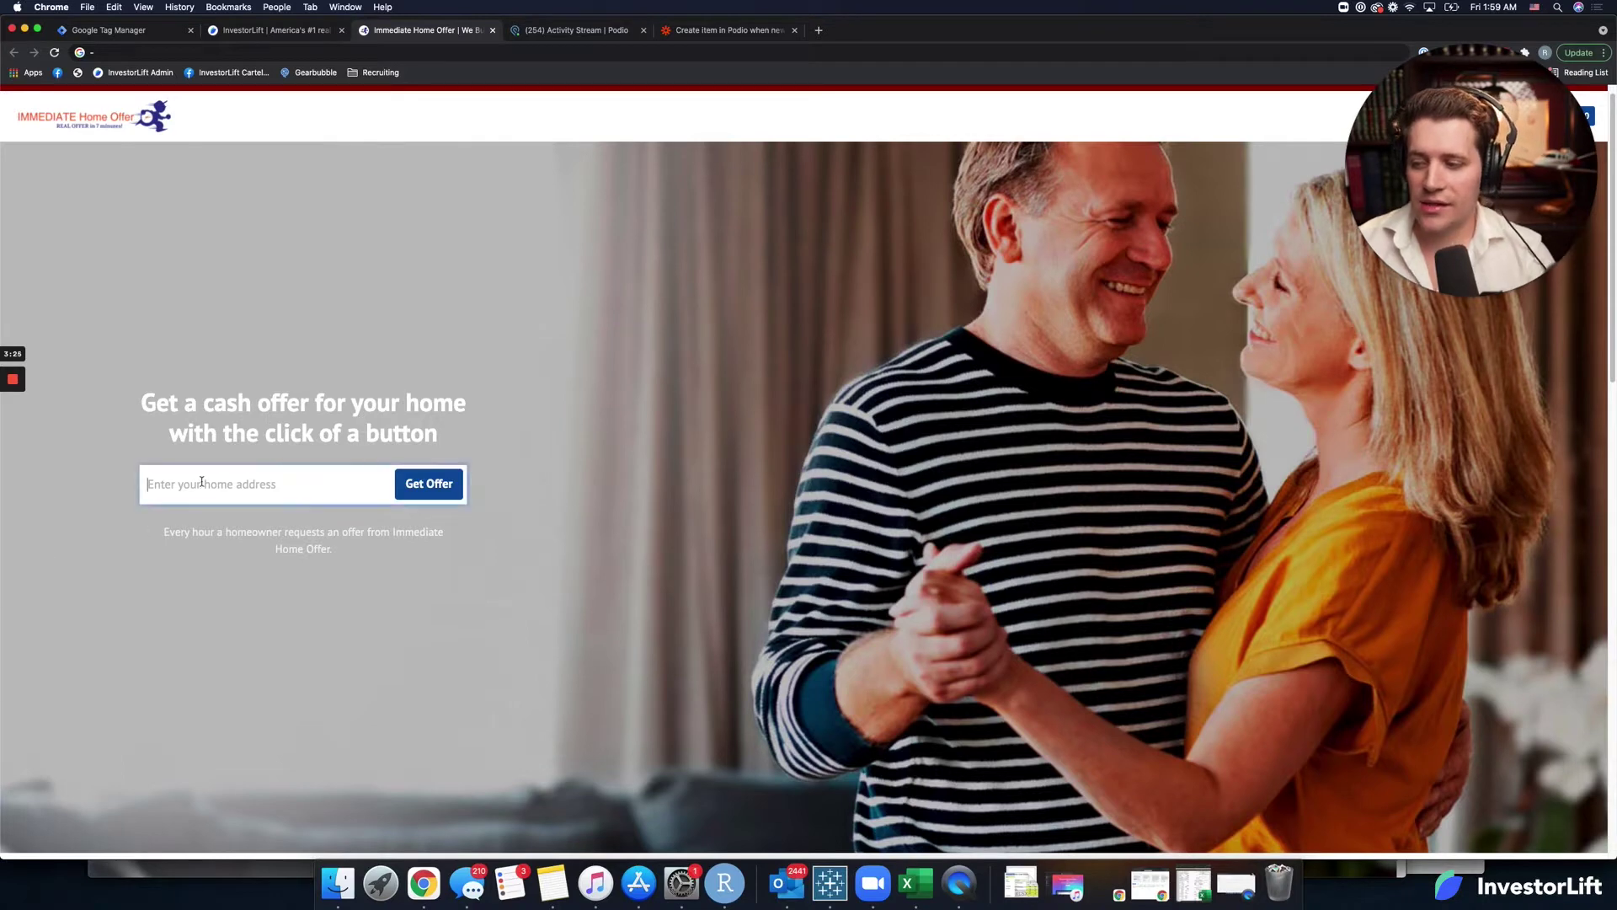
text(343)
click(230, 518)
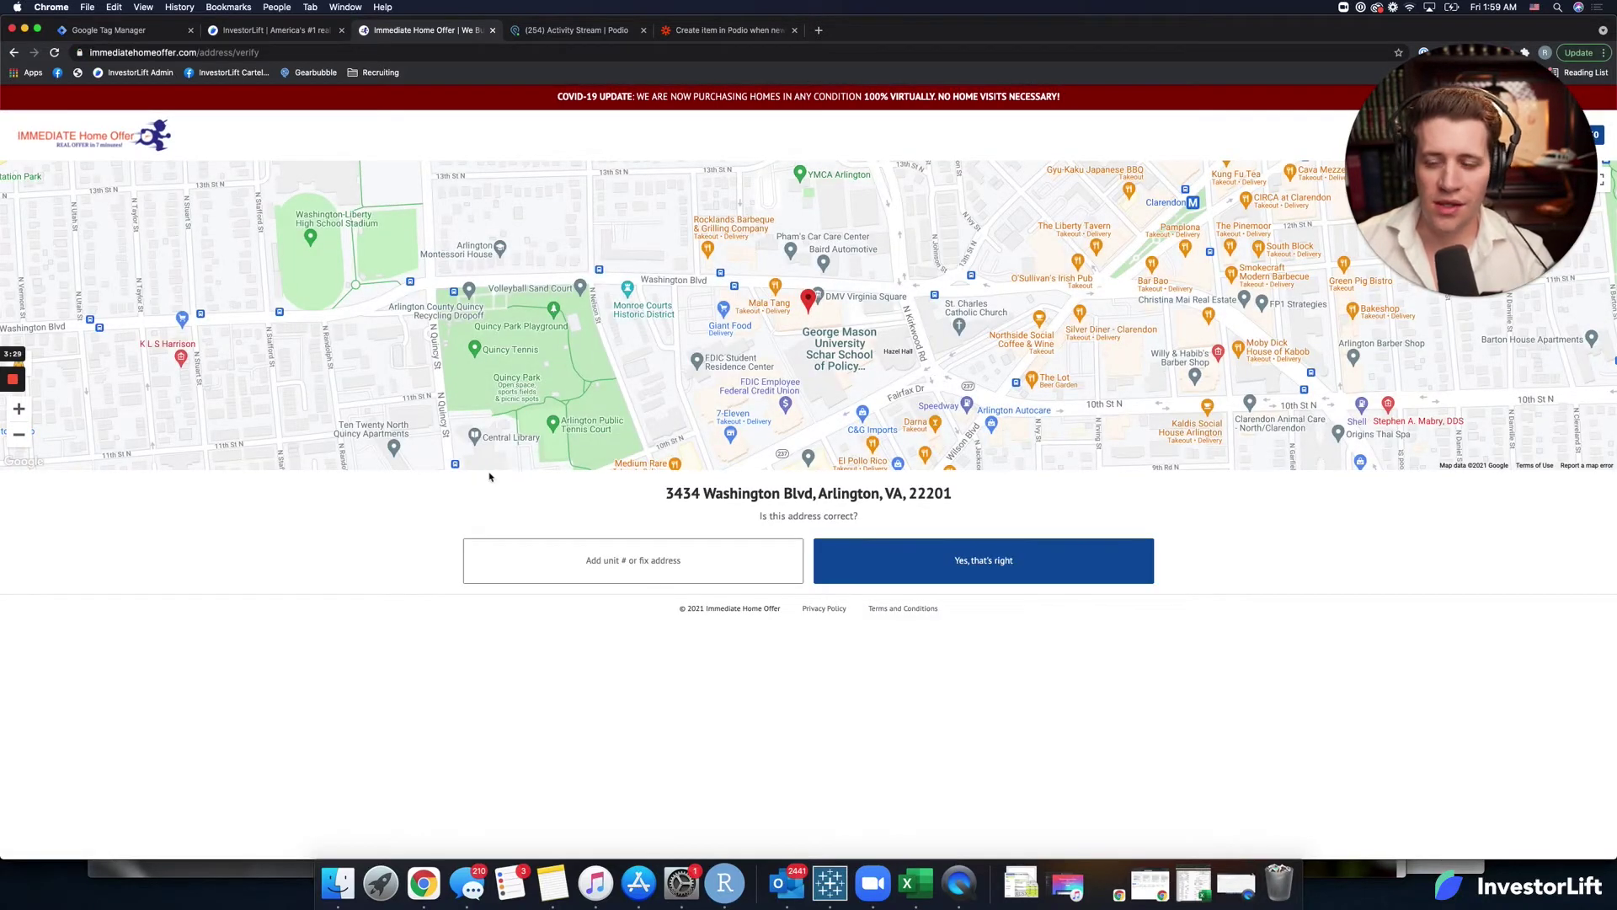
click(957, 559)
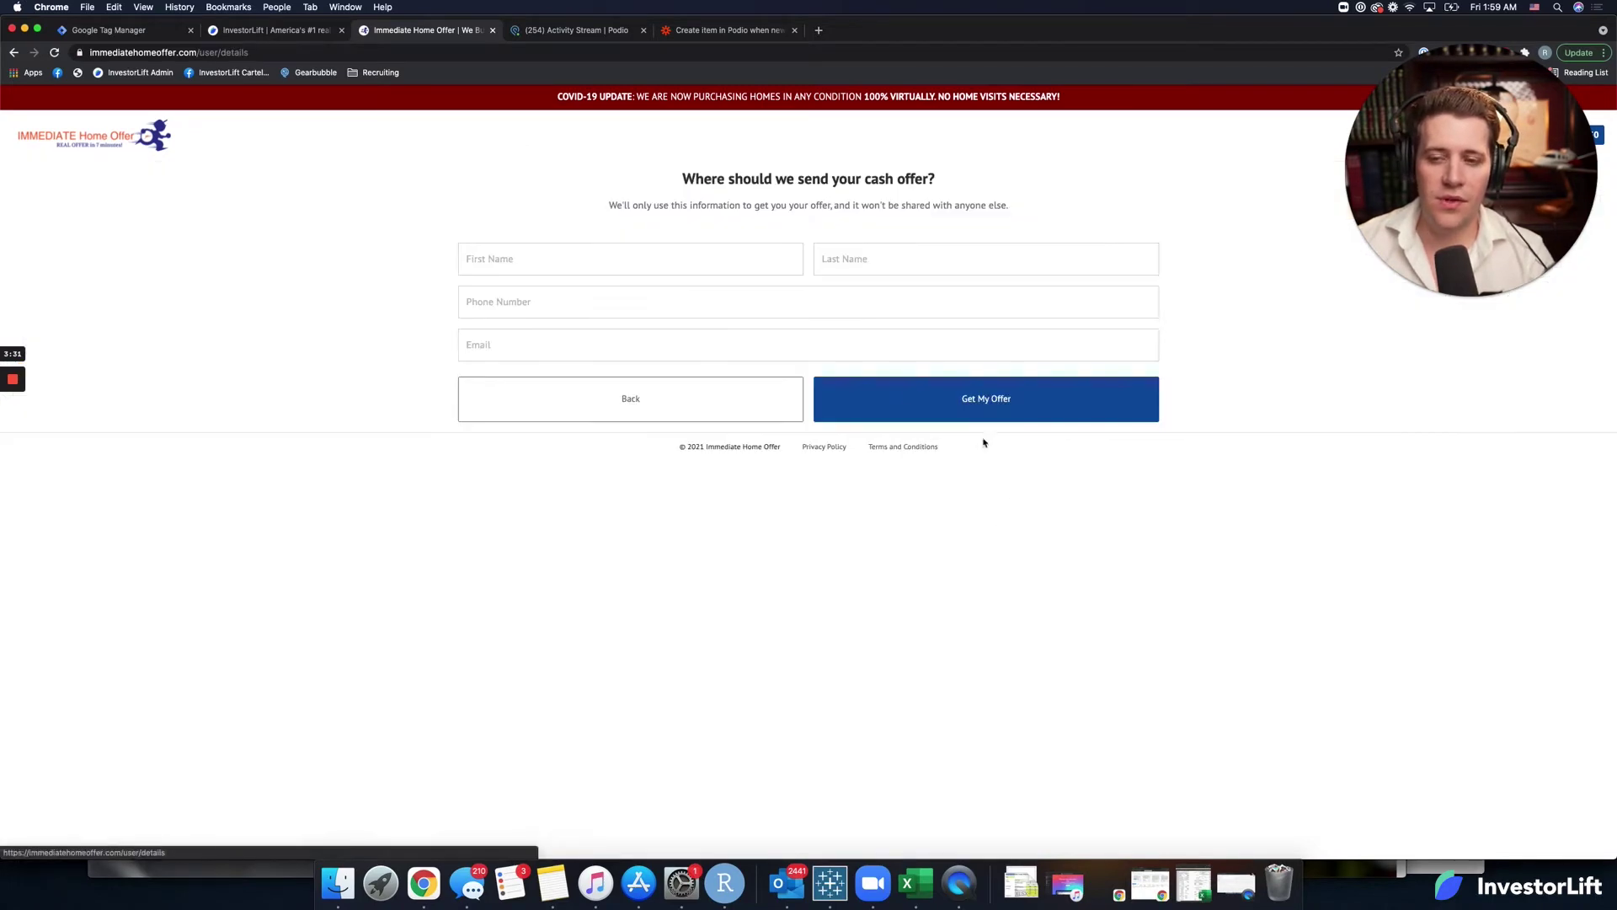
click(728, 31)
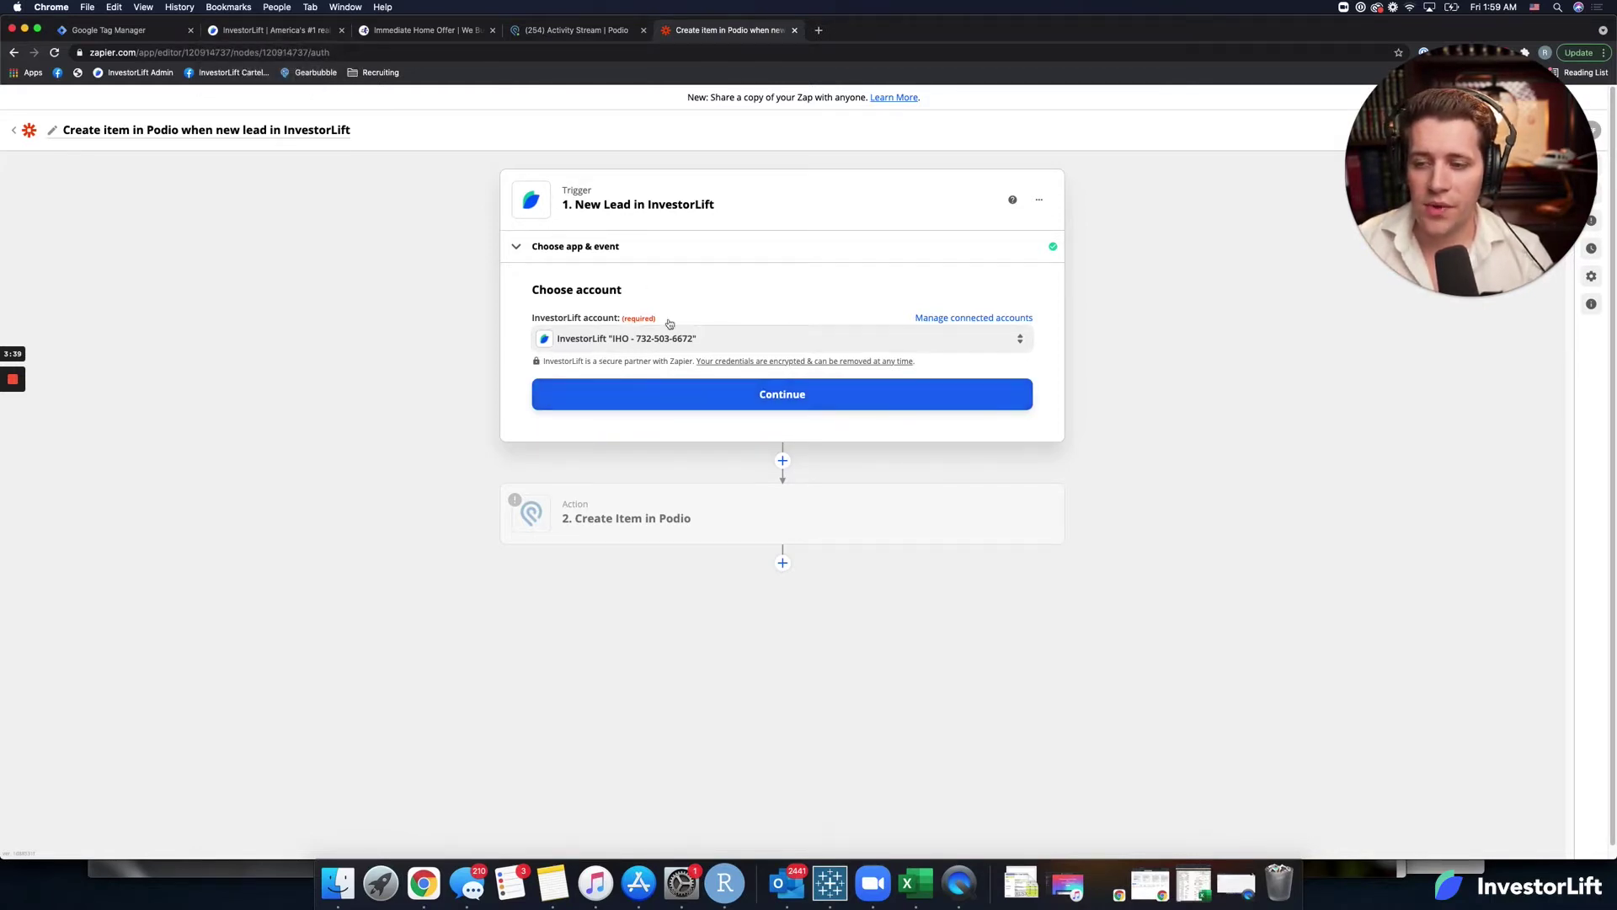
Test the New Lead trigger, keep Lead A as the sample, and continue to the Podio action.
click(674, 394)
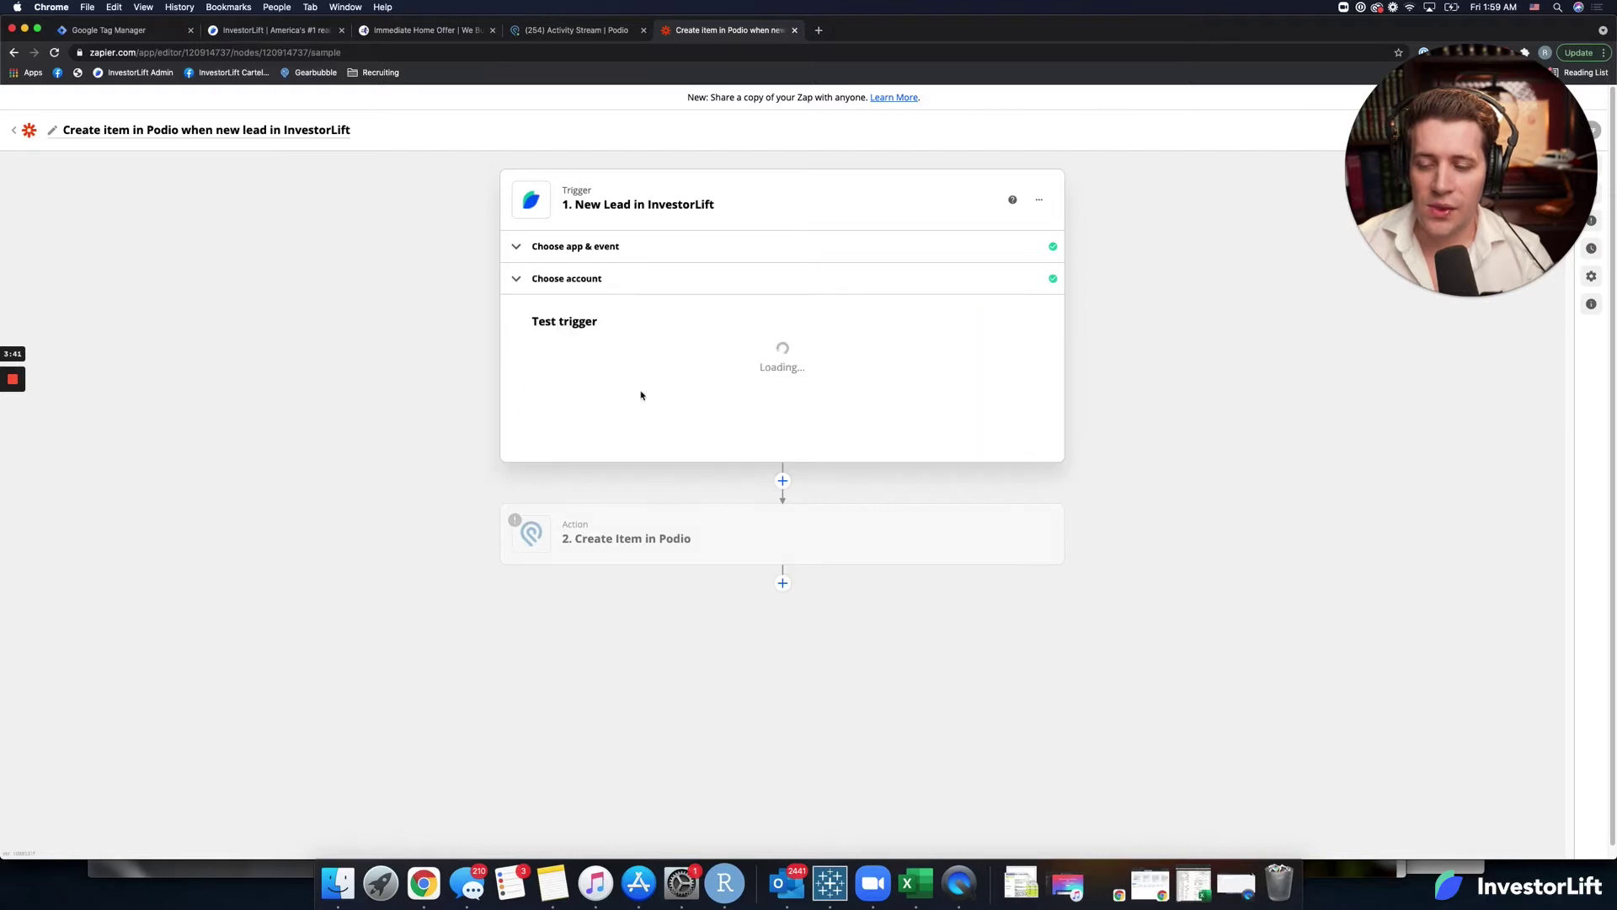
click(790, 516)
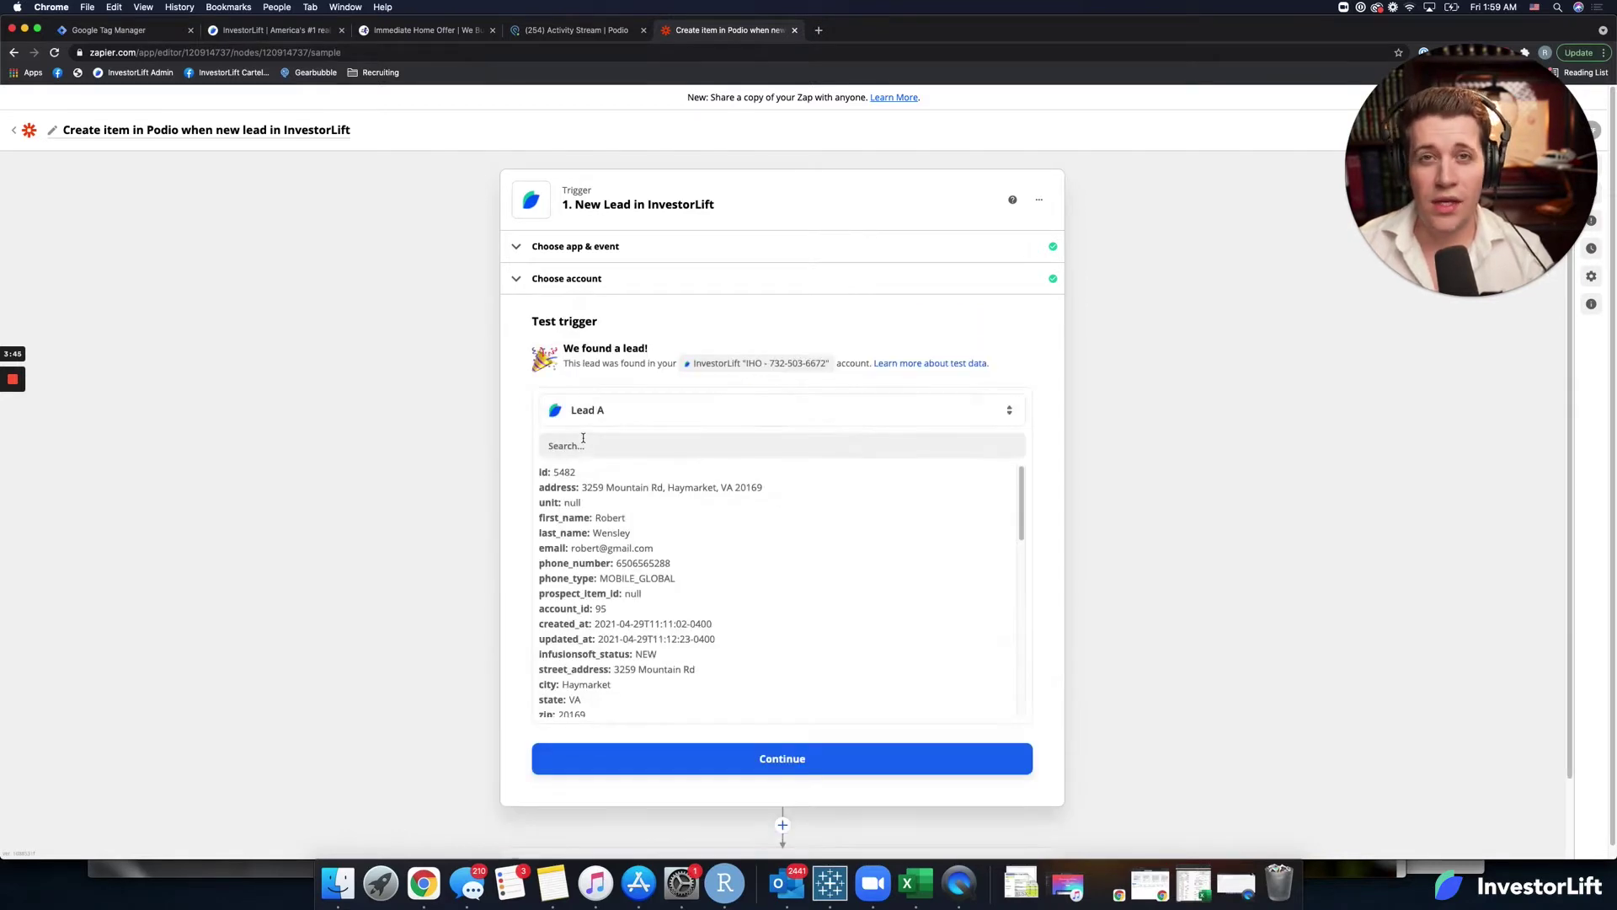
click(638, 409)
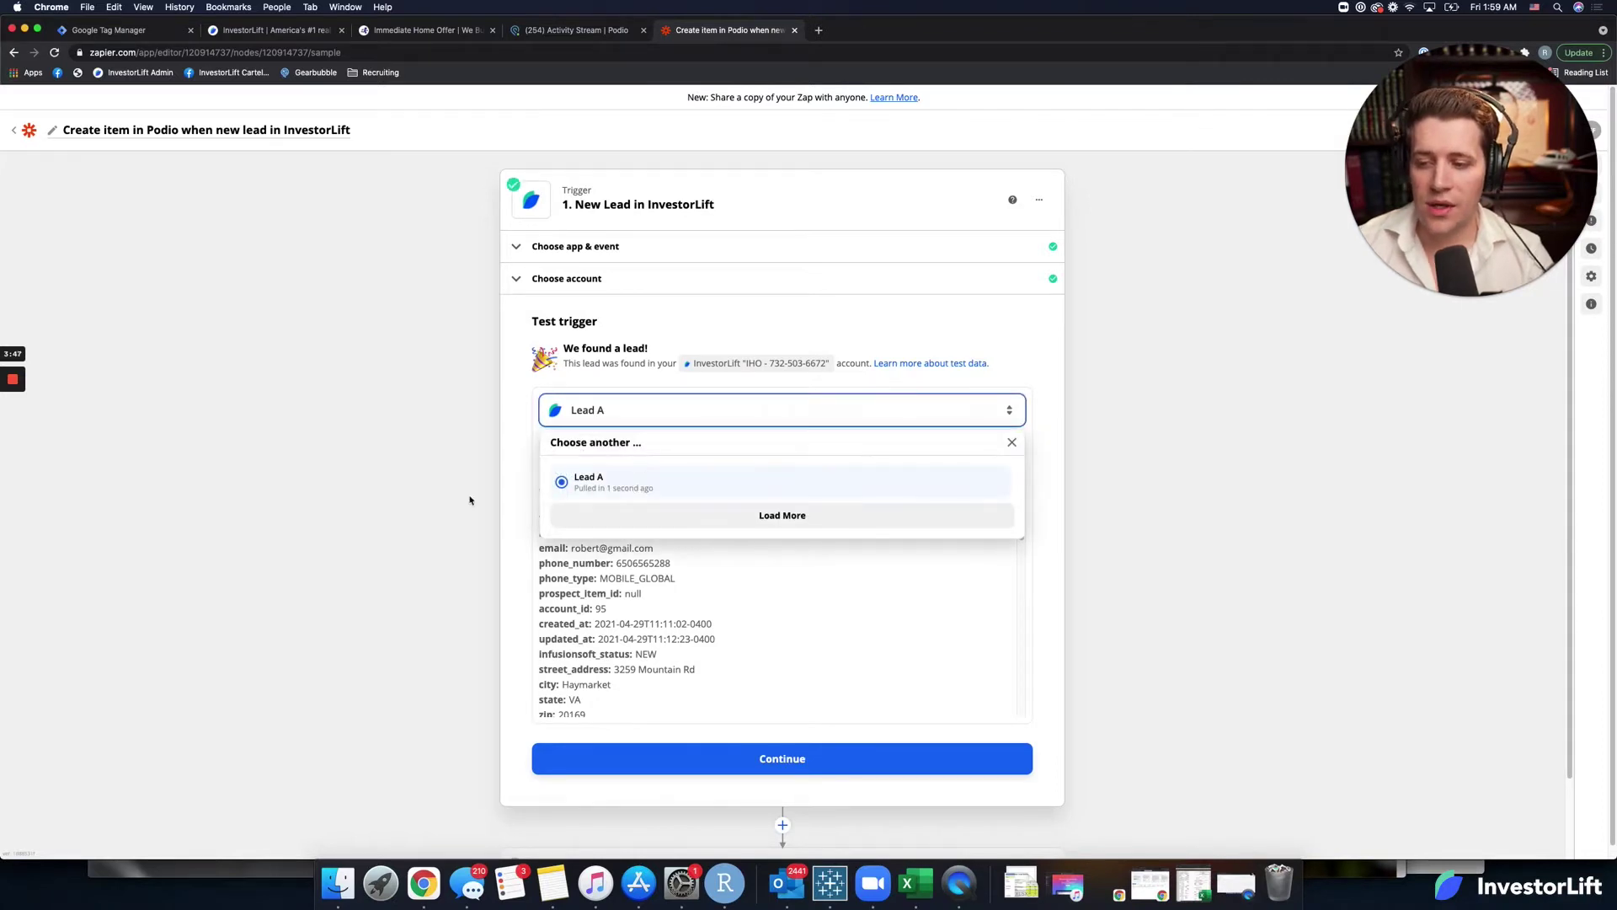
click(570, 485)
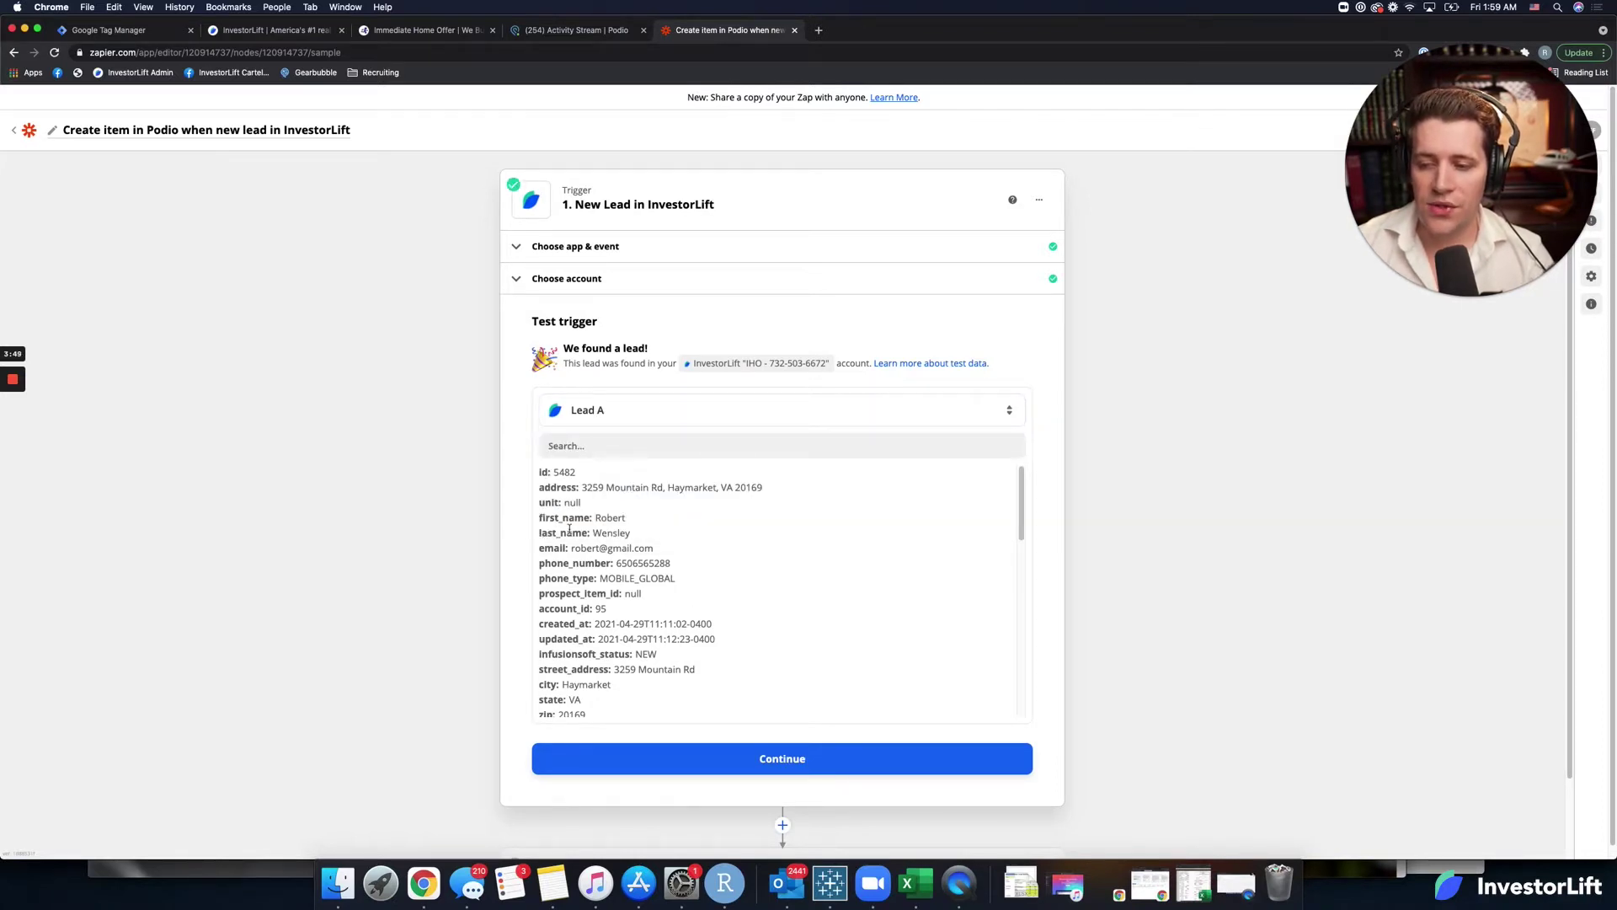
scroll(617, 512, down, 10)
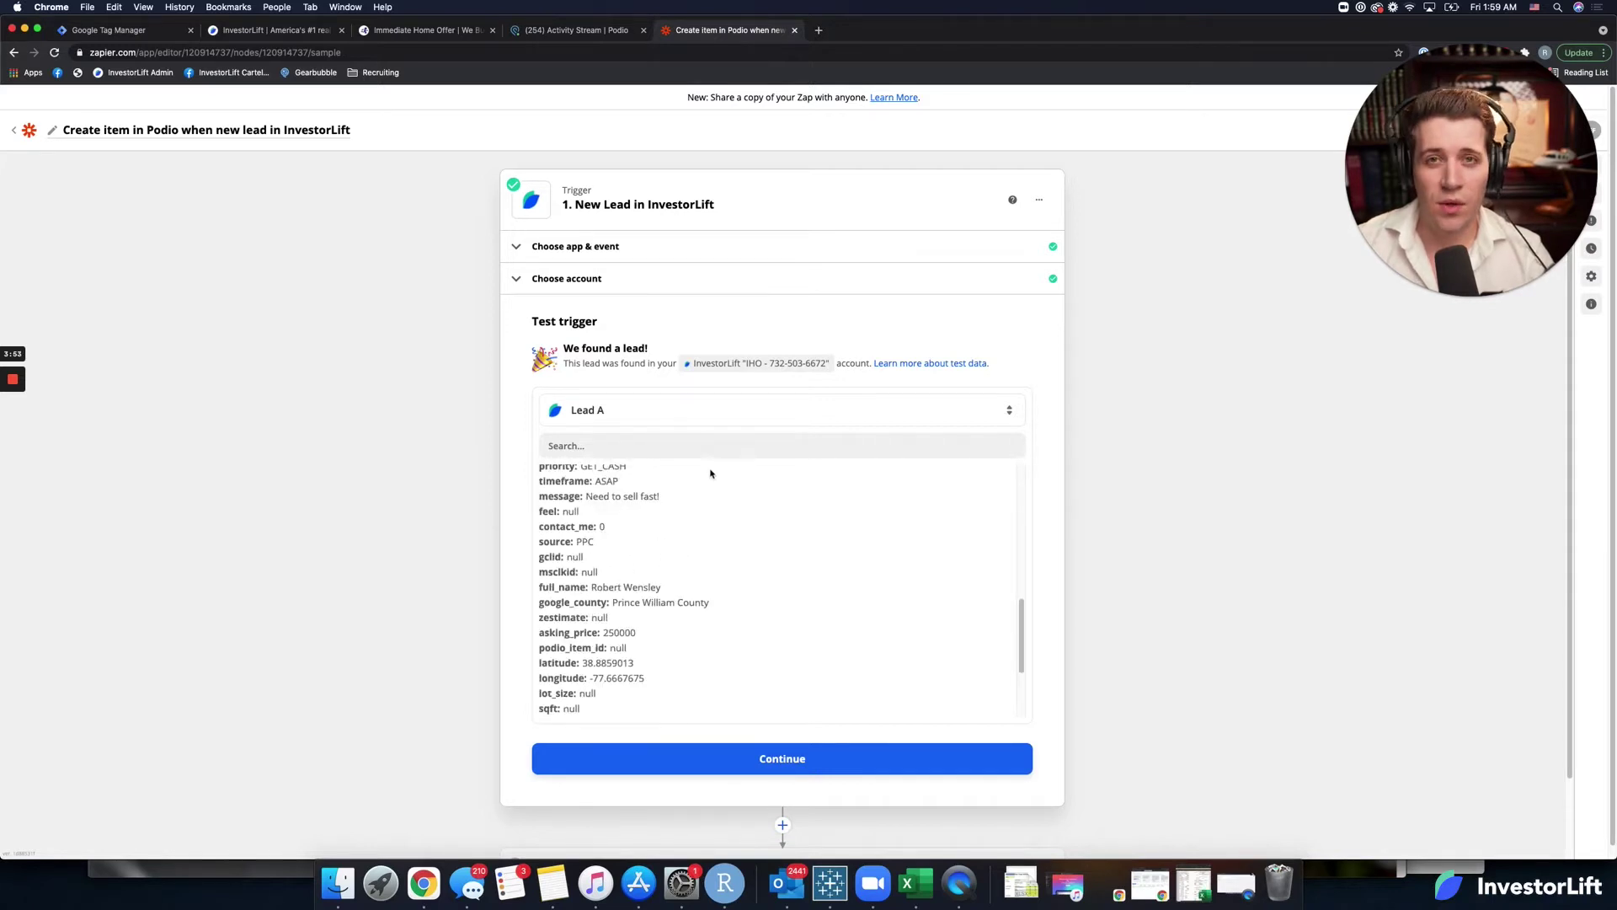
click(736, 752)
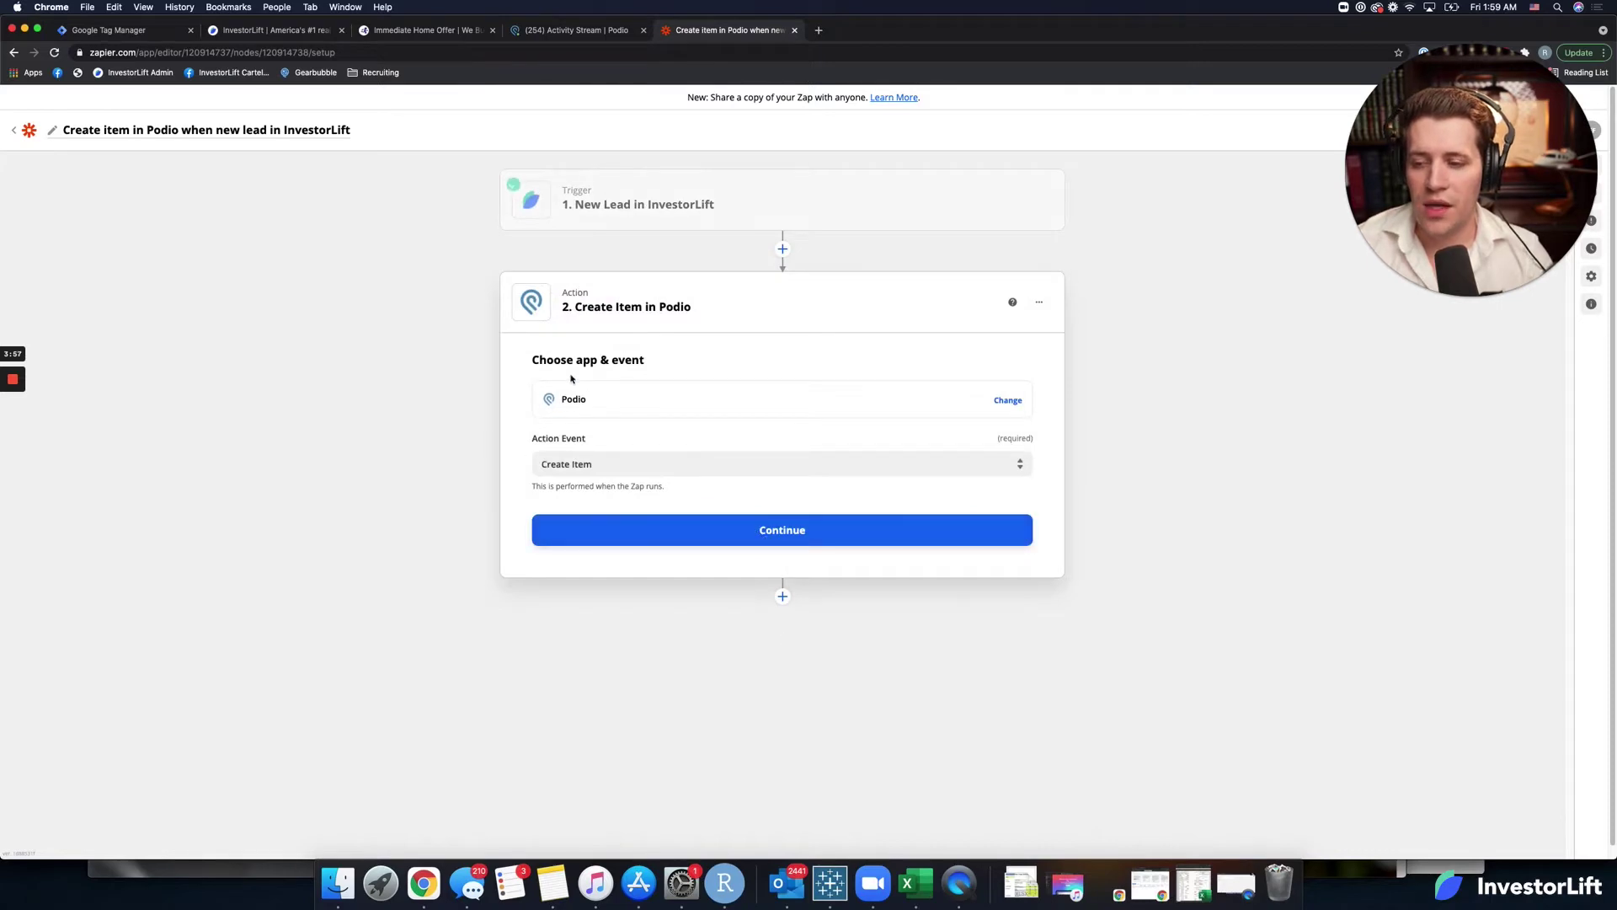
Keep Podio's Create Item event, select the connected Podio account, and continue to the setup fields.
click(620, 397)
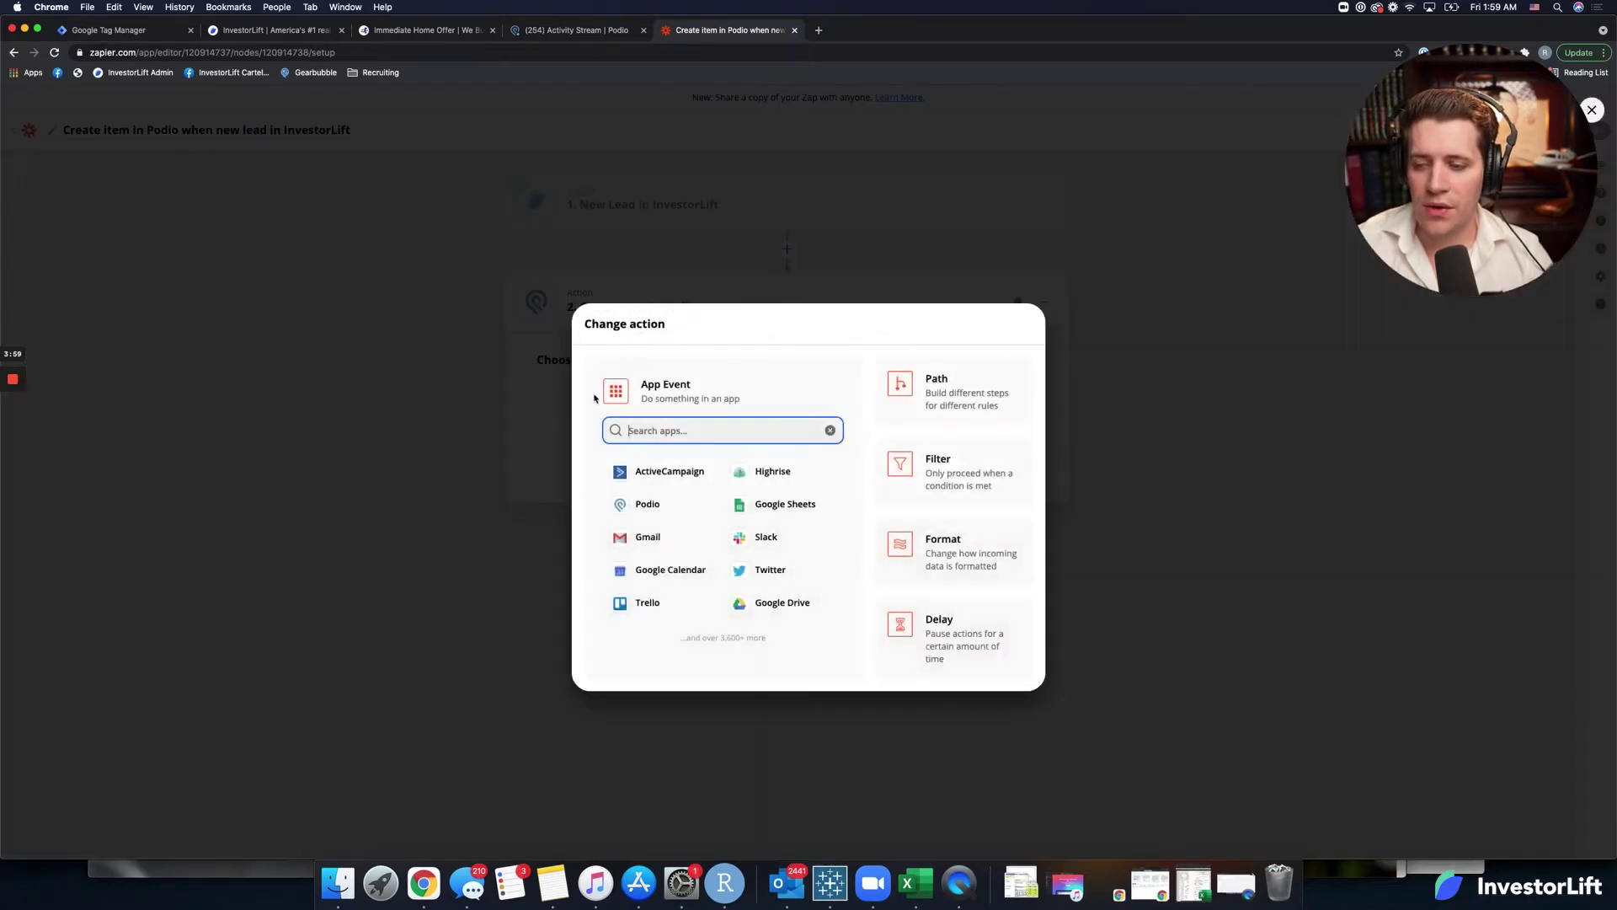
click(510, 428)
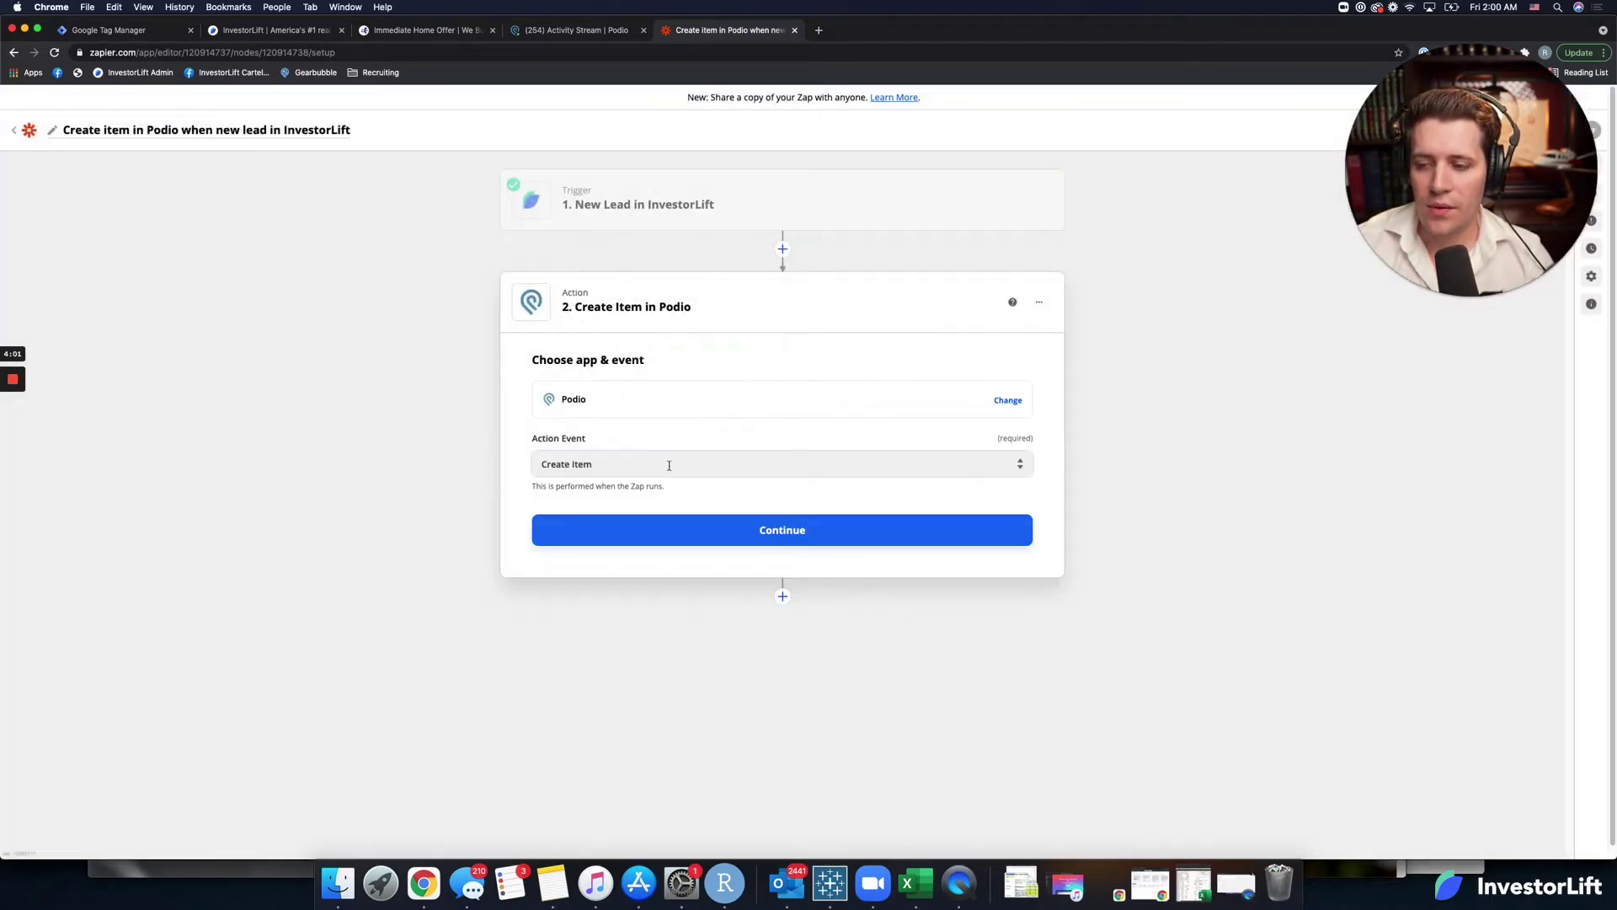
click(683, 531)
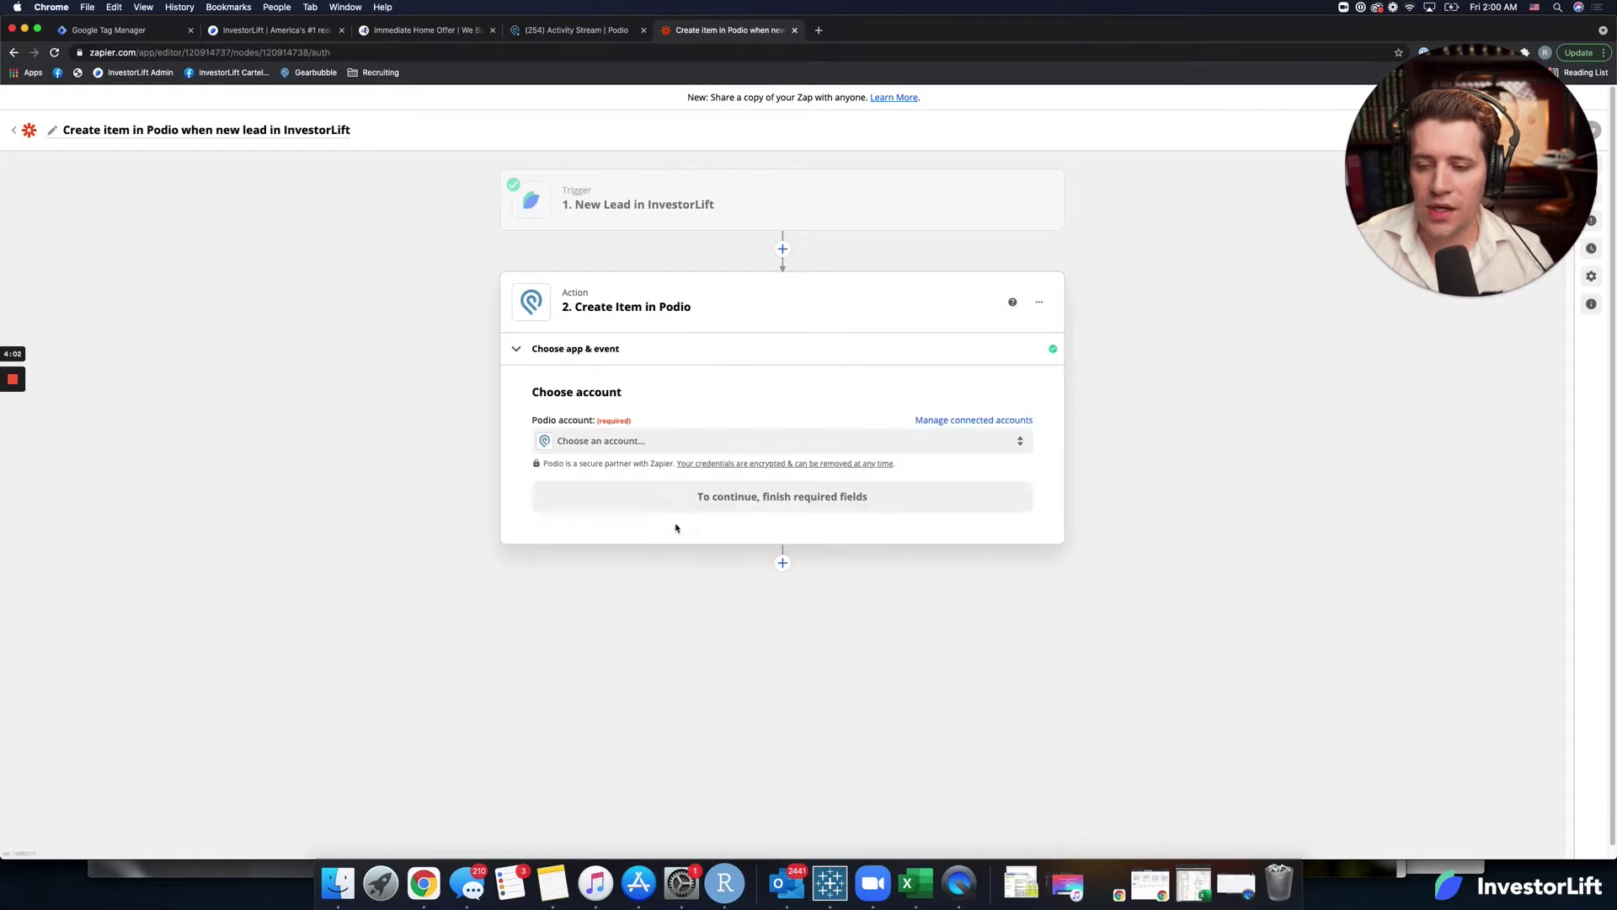
click(618, 442)
click(576, 548)
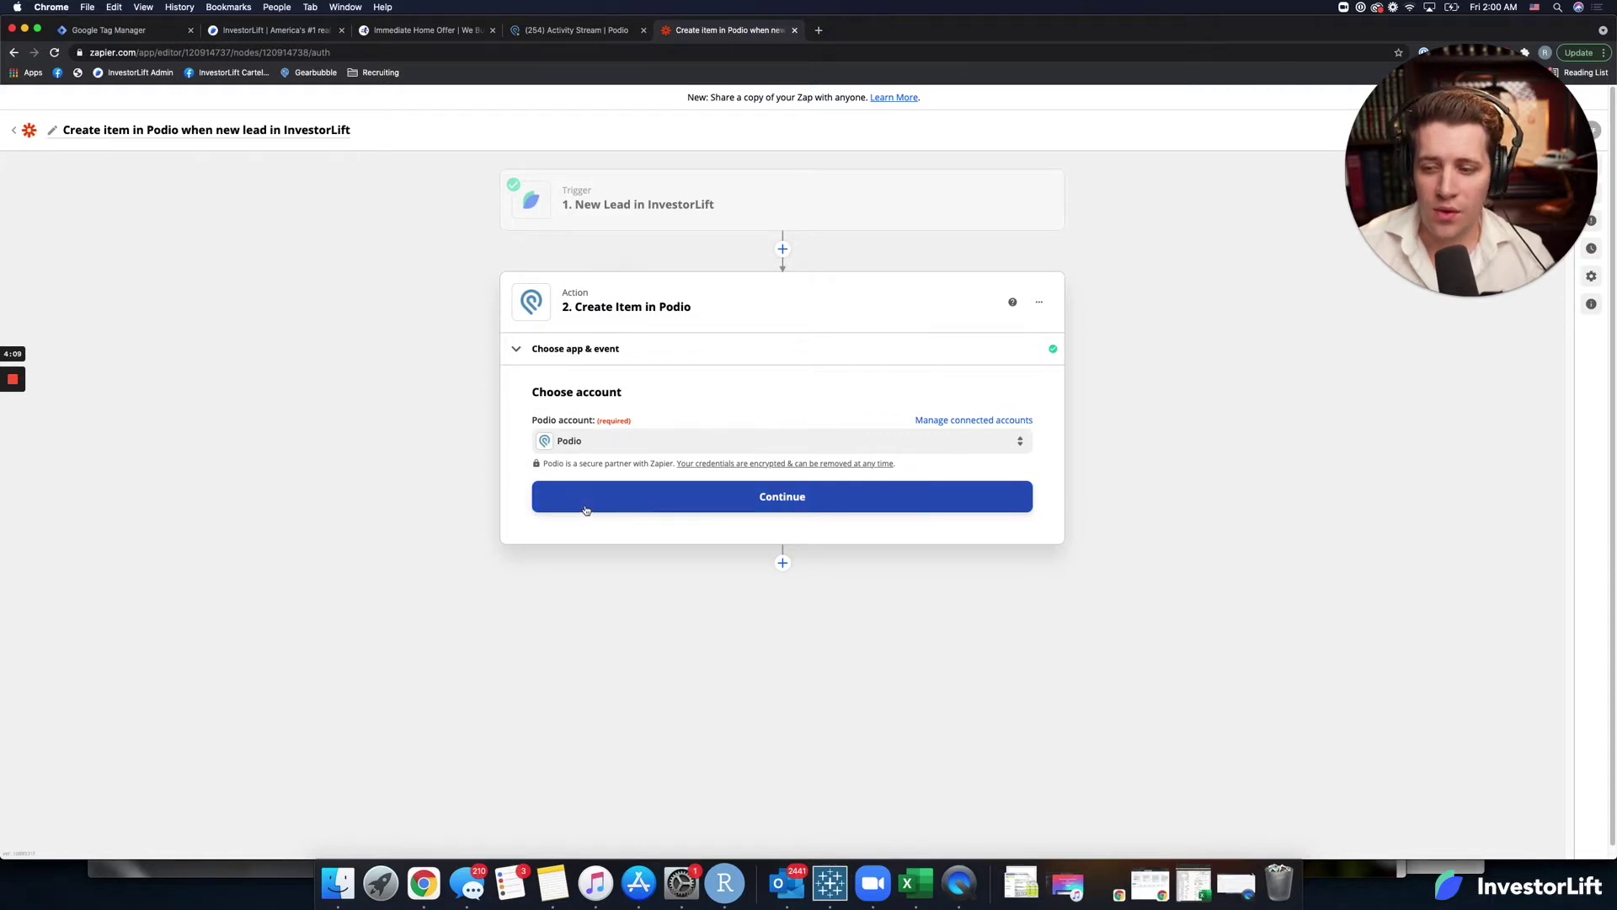
click(603, 31)
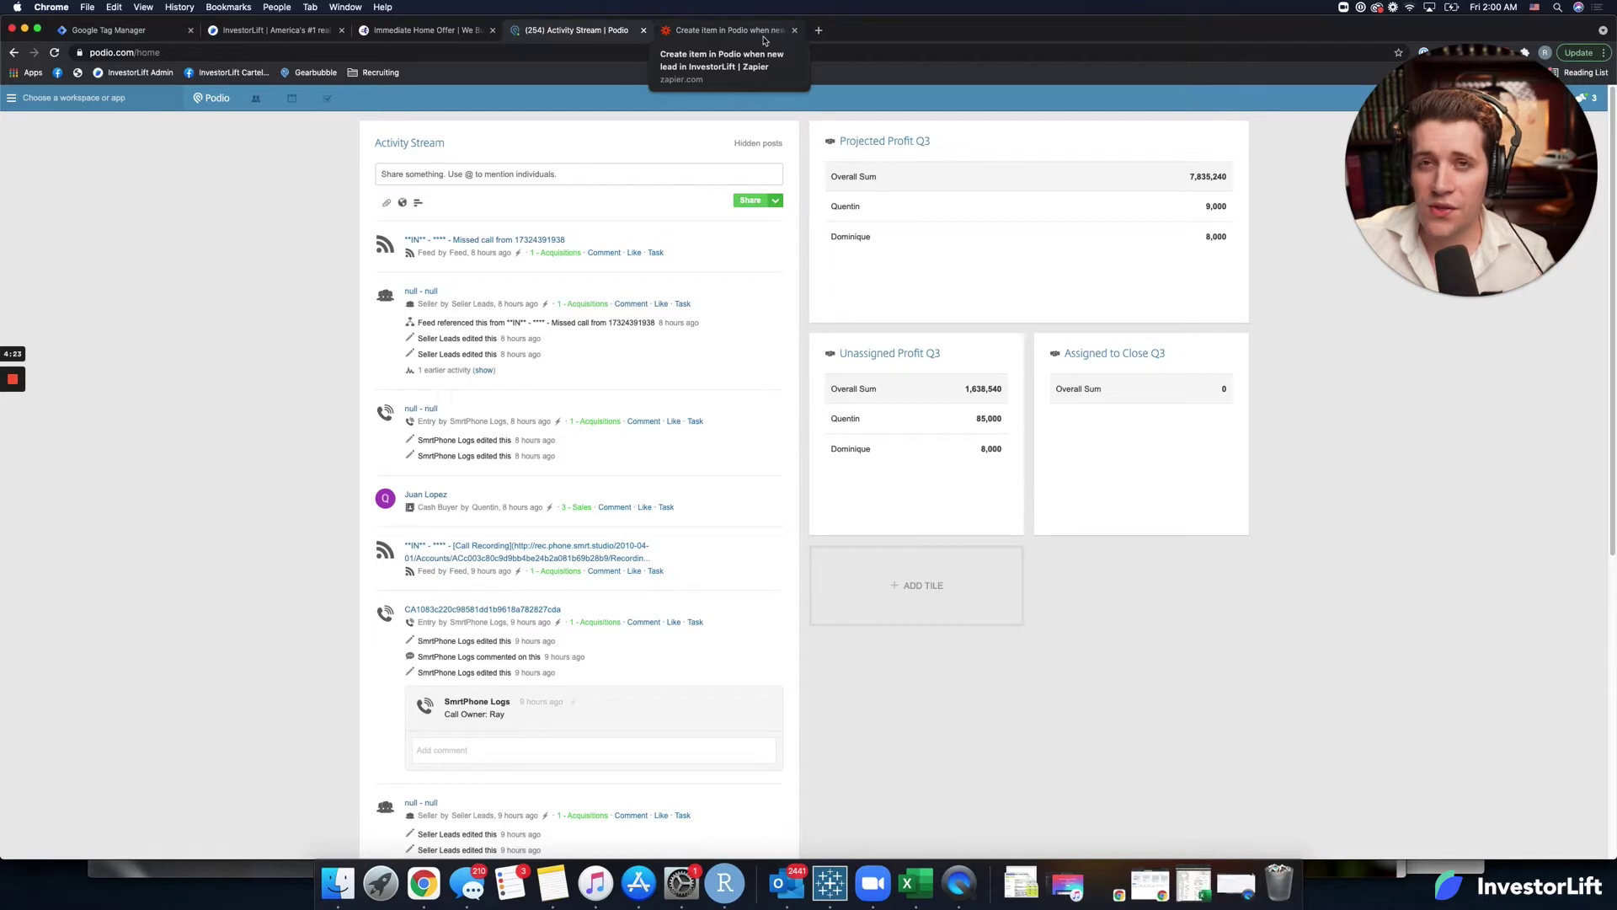
click(763, 40)
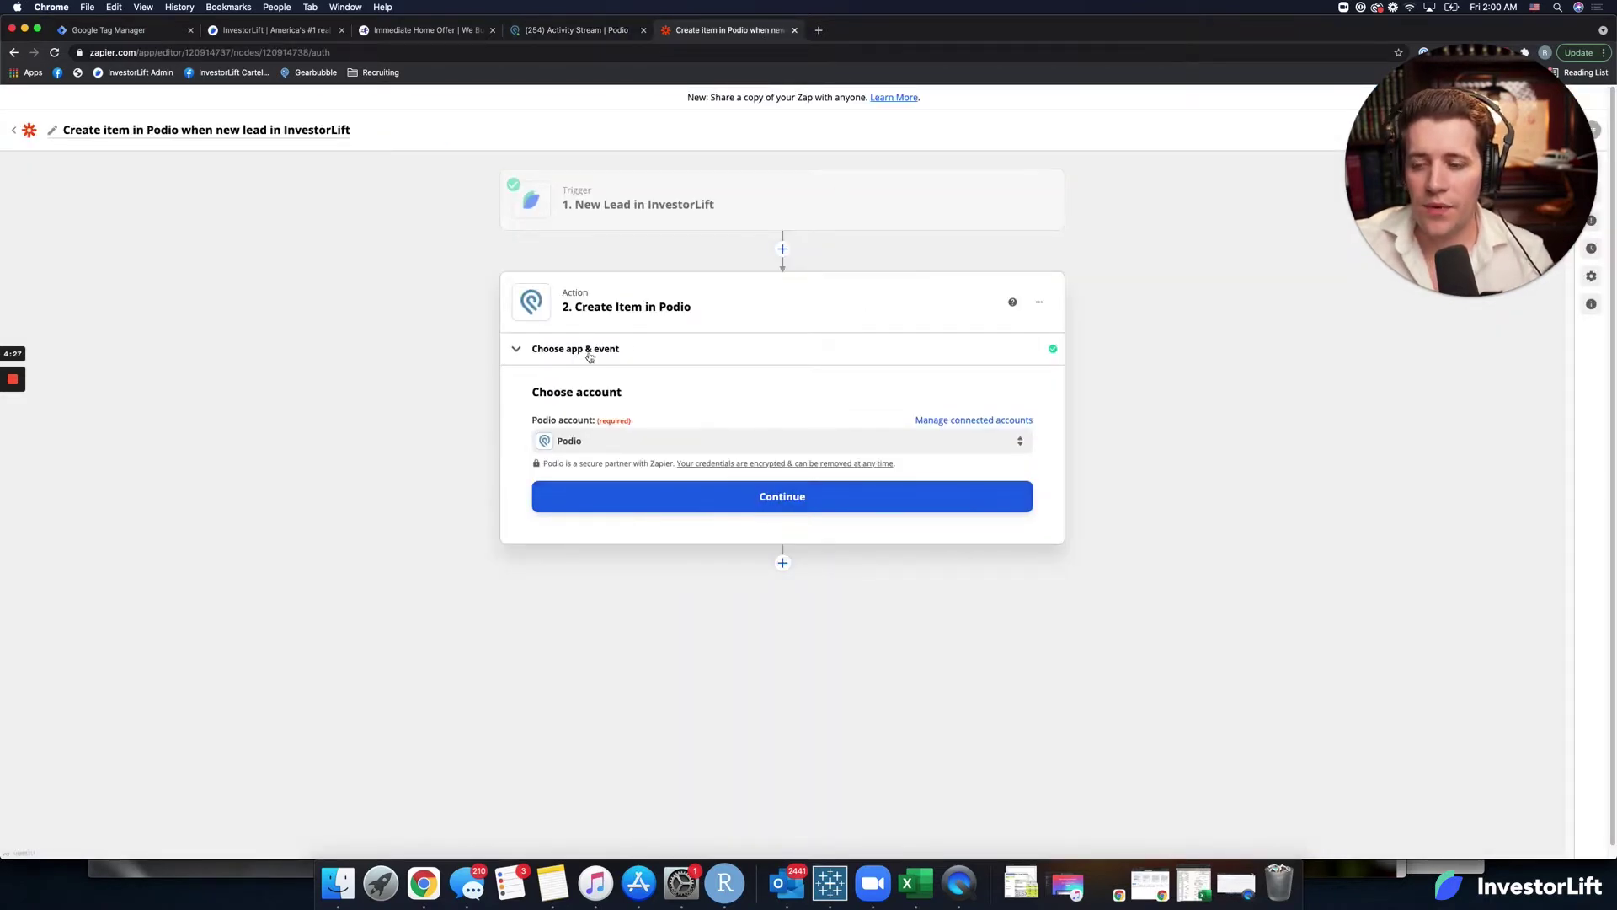
click(662, 509)
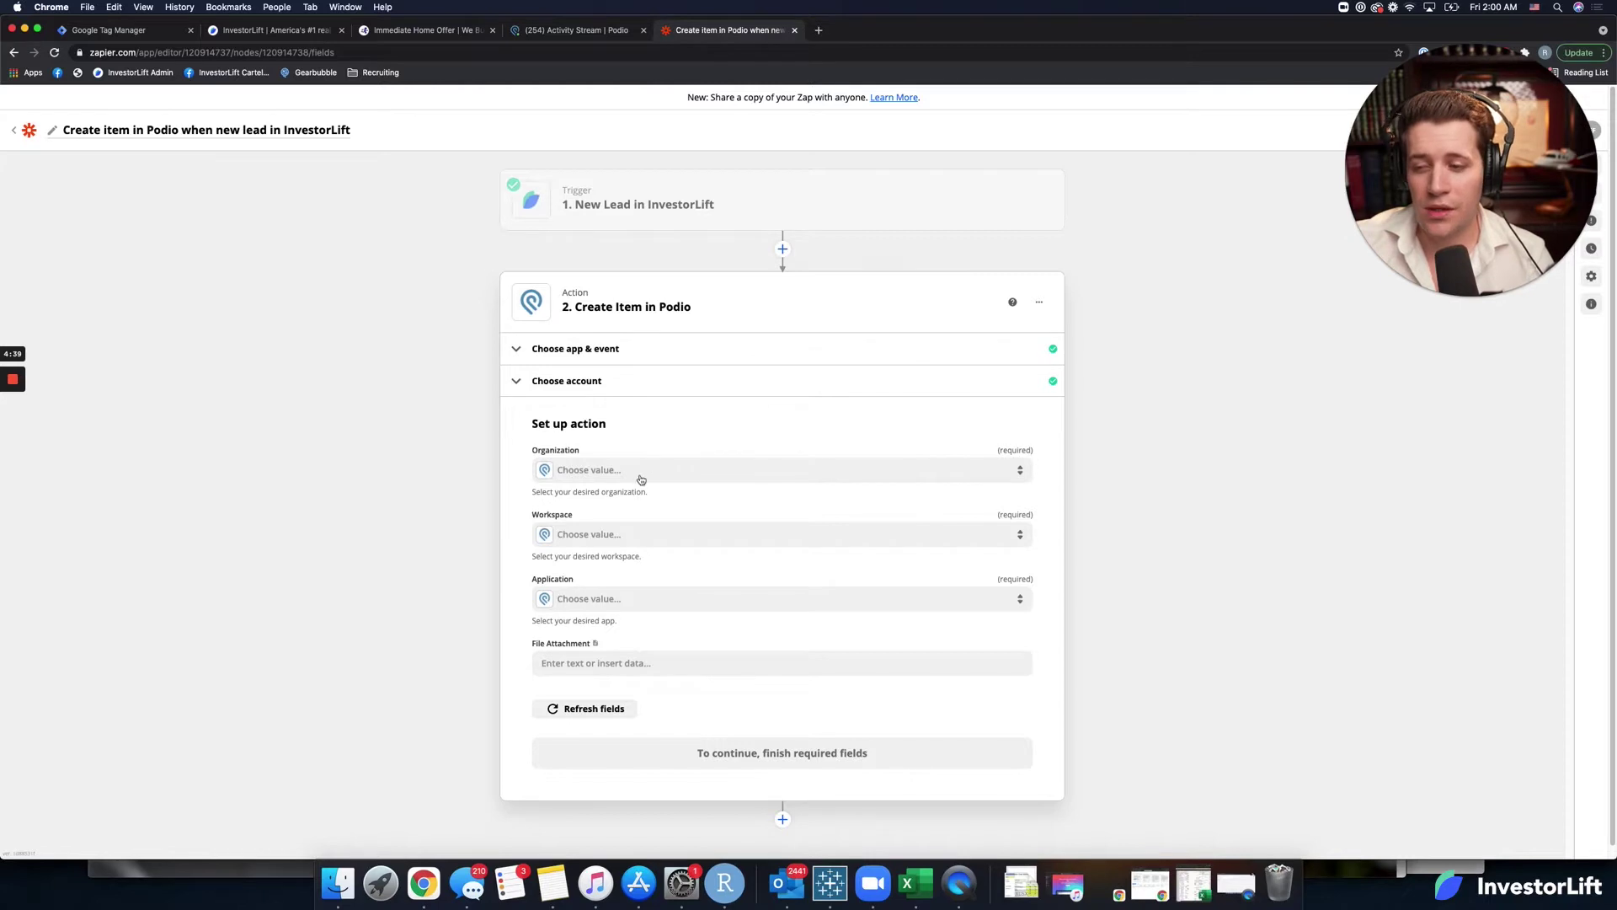
click(641, 479)
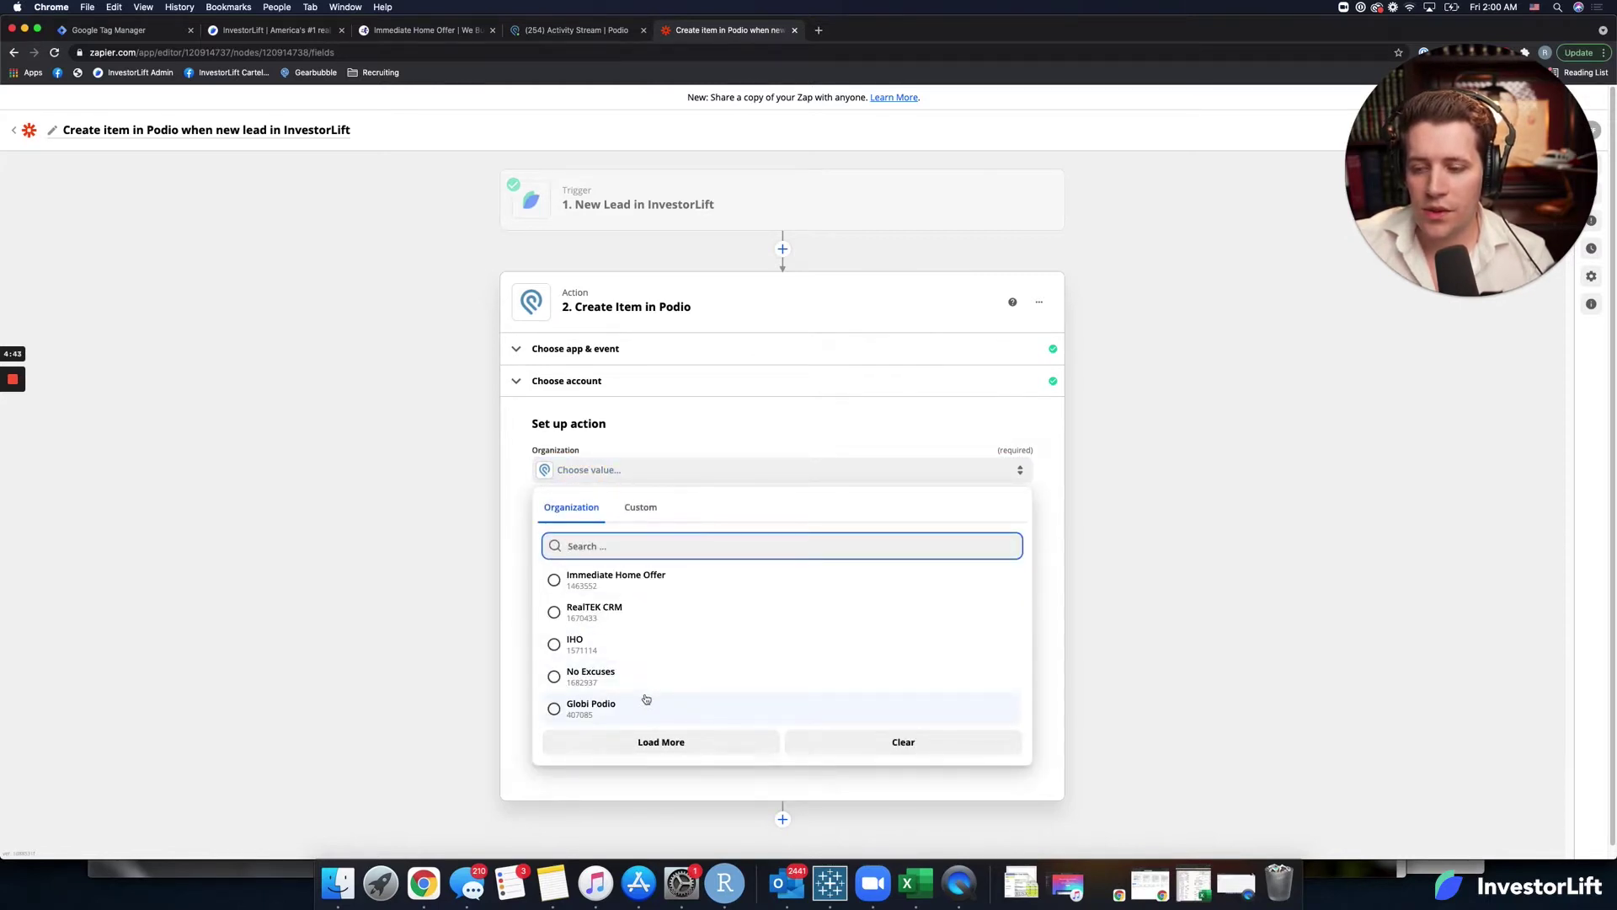
scroll(646, 699, down, 1)
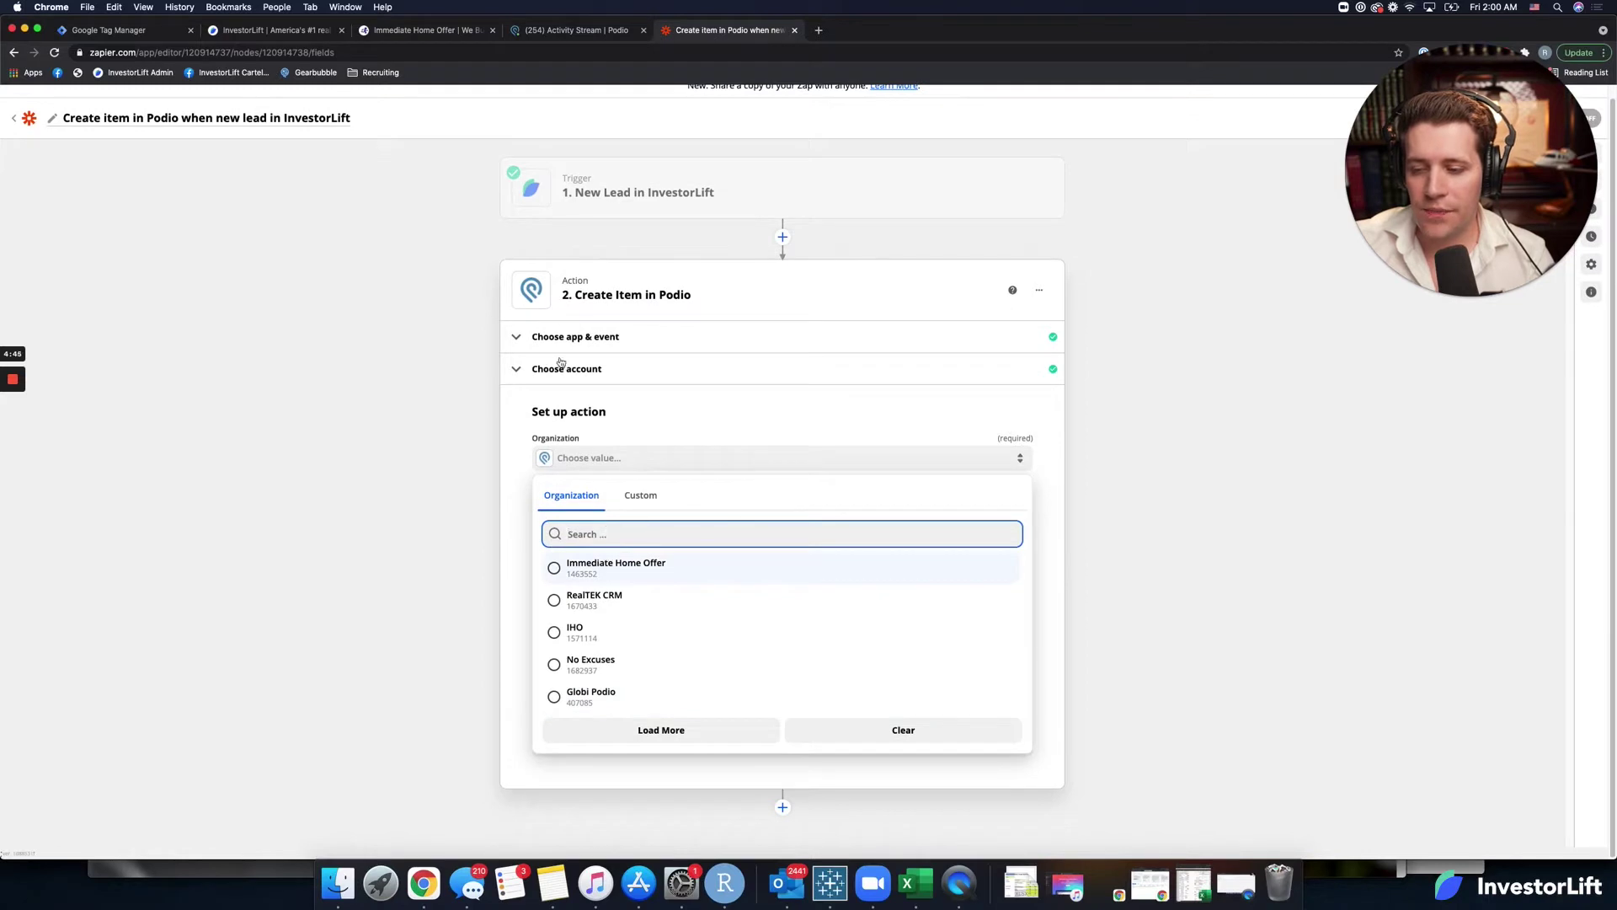
click(582, 31)
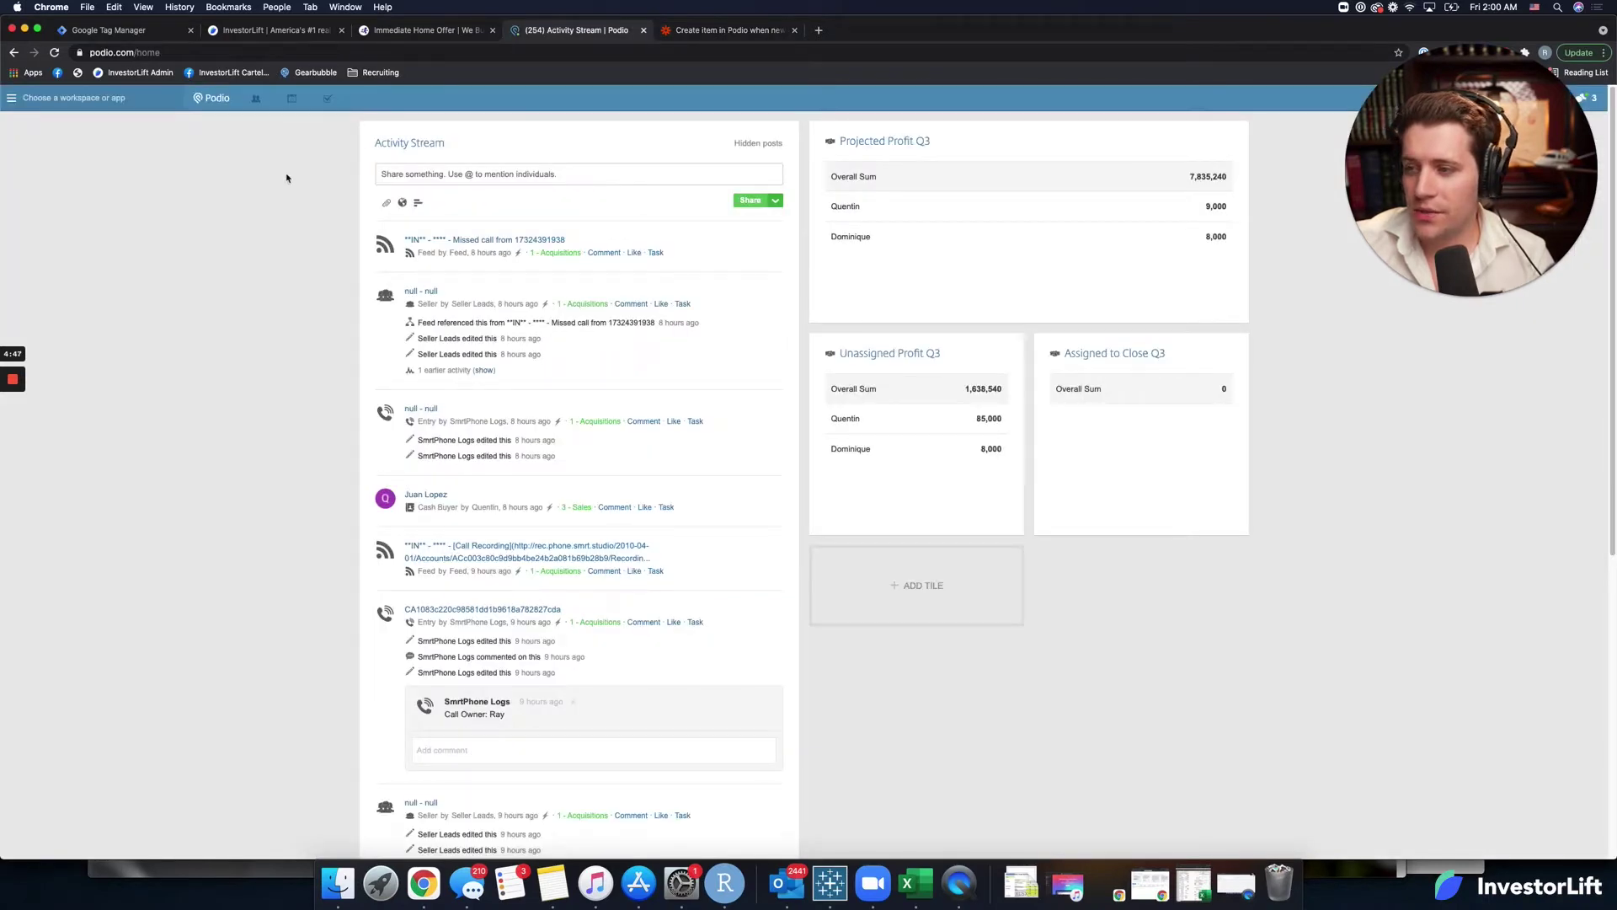
click(52, 101)
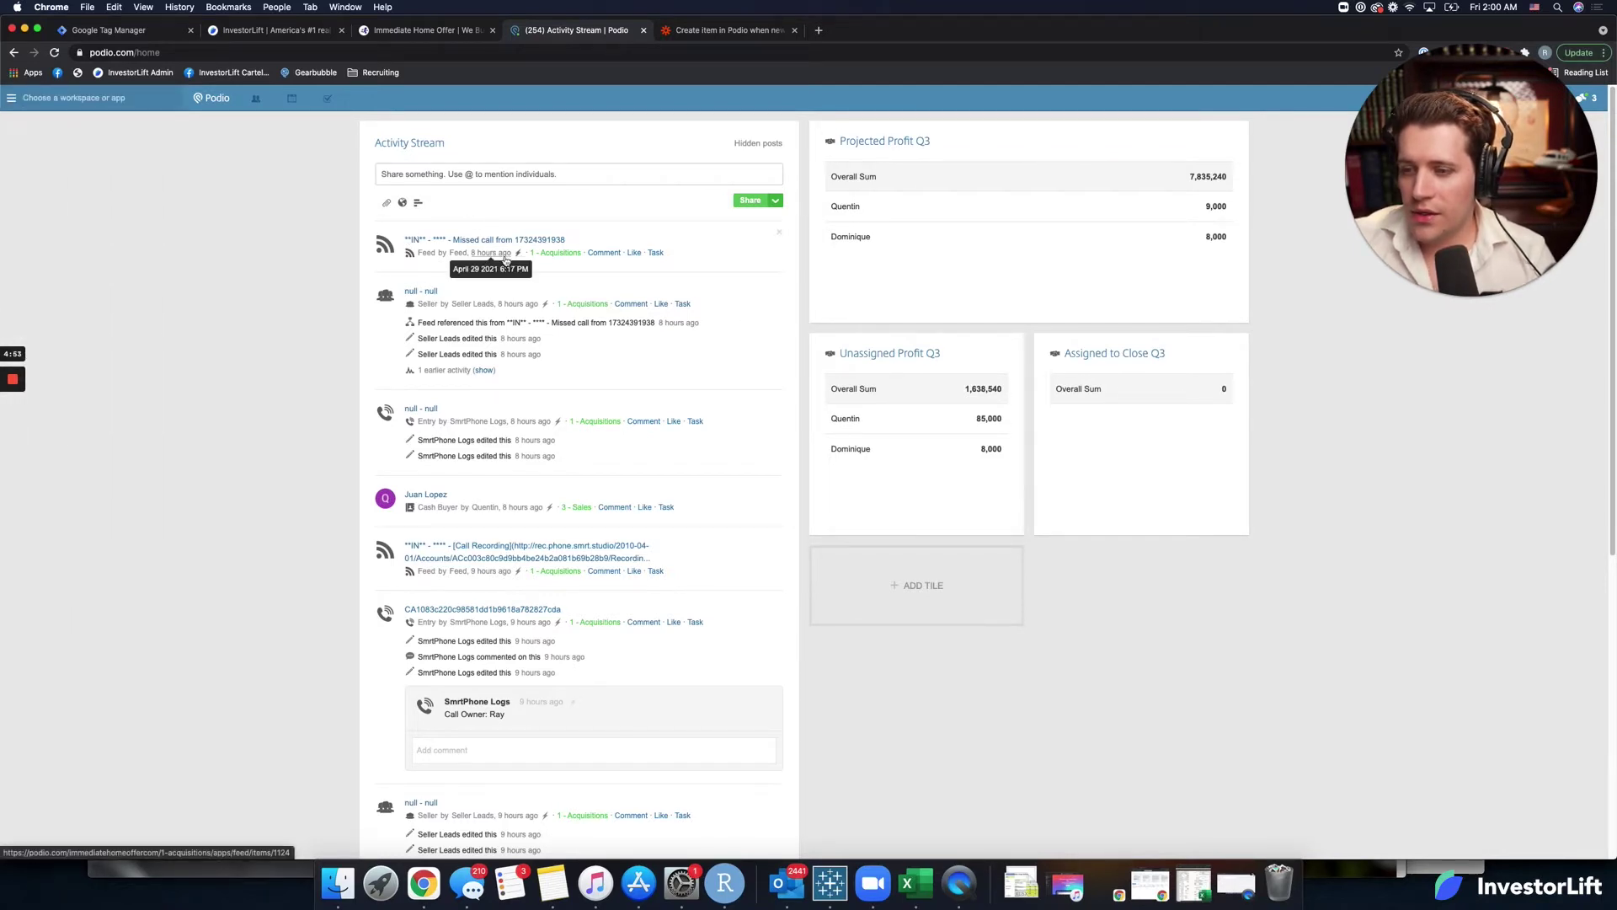
Open Immediate Home Offer's 1 - Acquisitions workspace in Podio to check its apps, then return to Zapier.
scroll(452, 471, down, 1)
scroll(452, 470, down, 2)
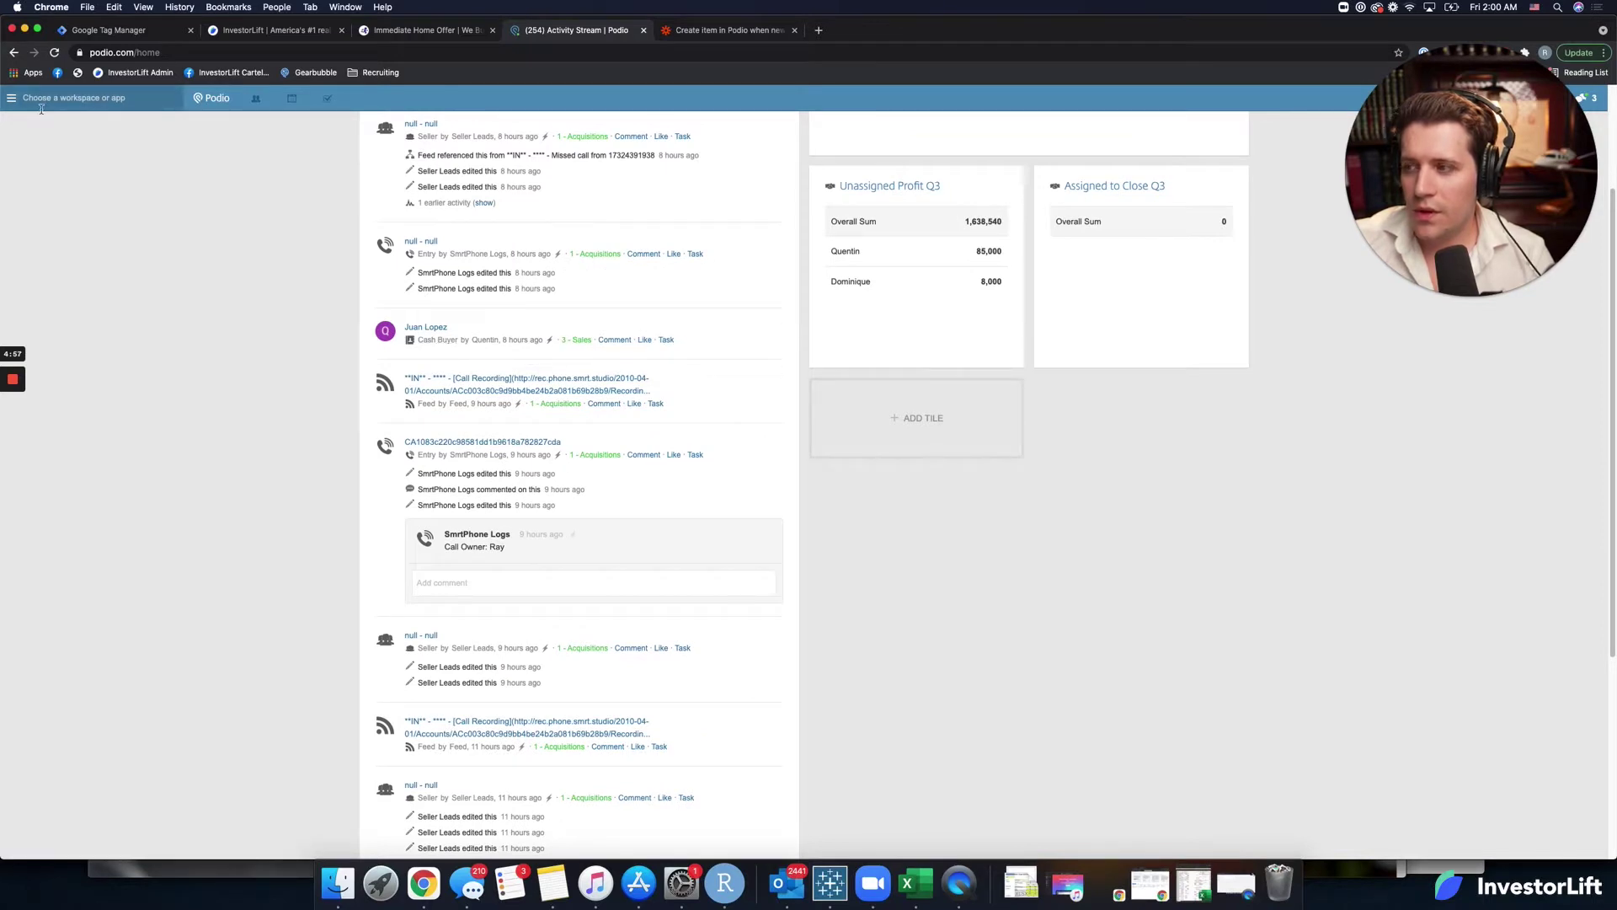
click(12, 103)
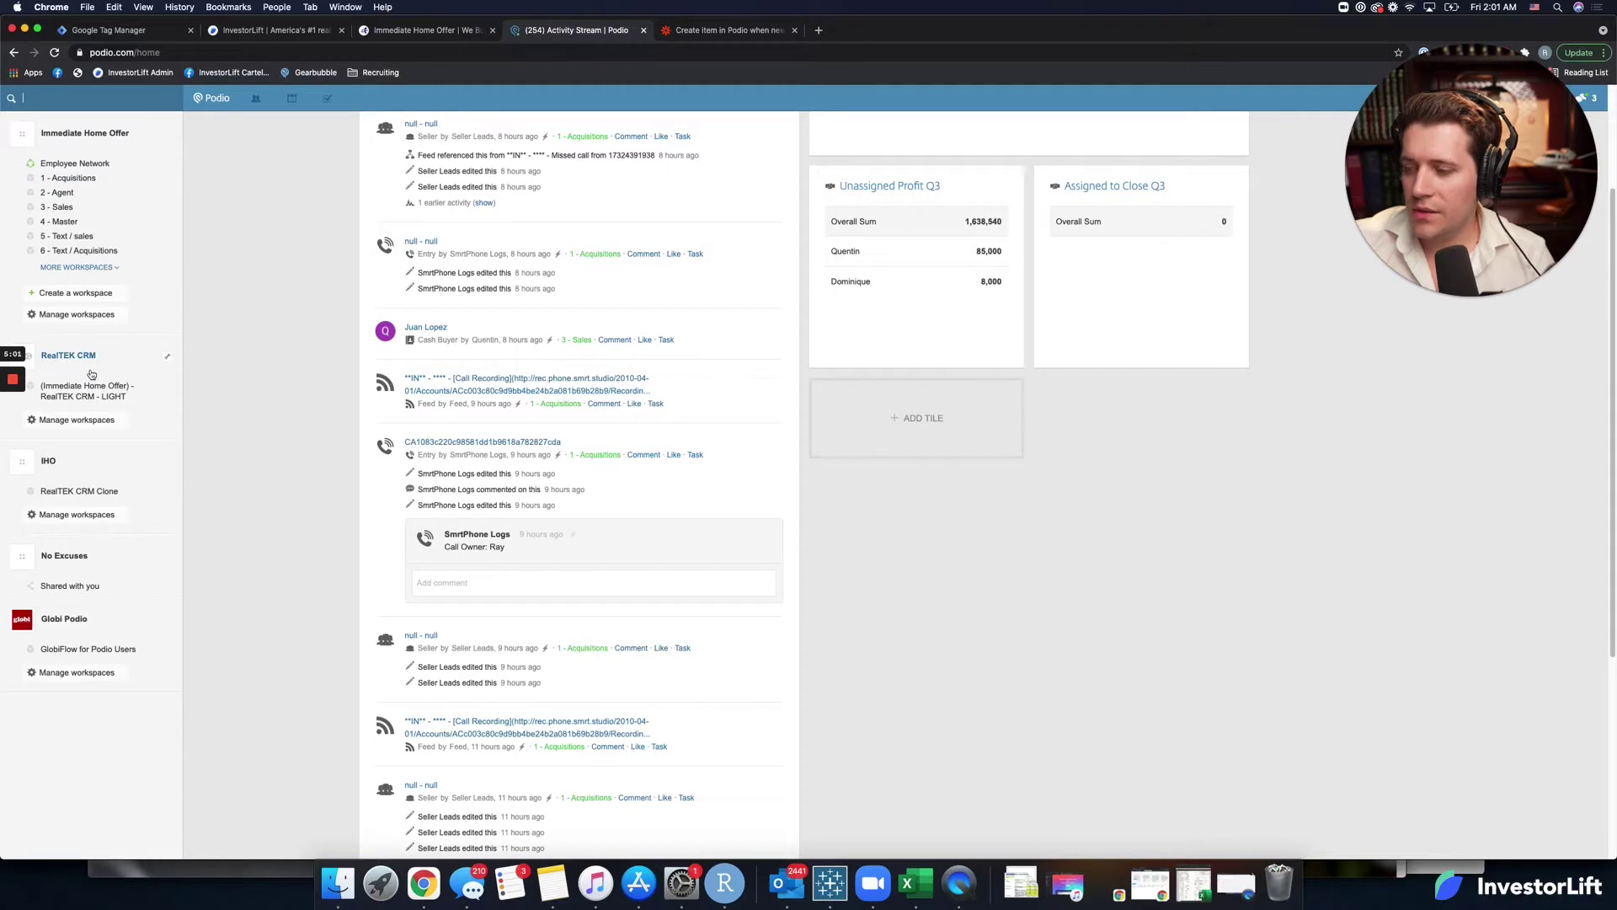
click(80, 176)
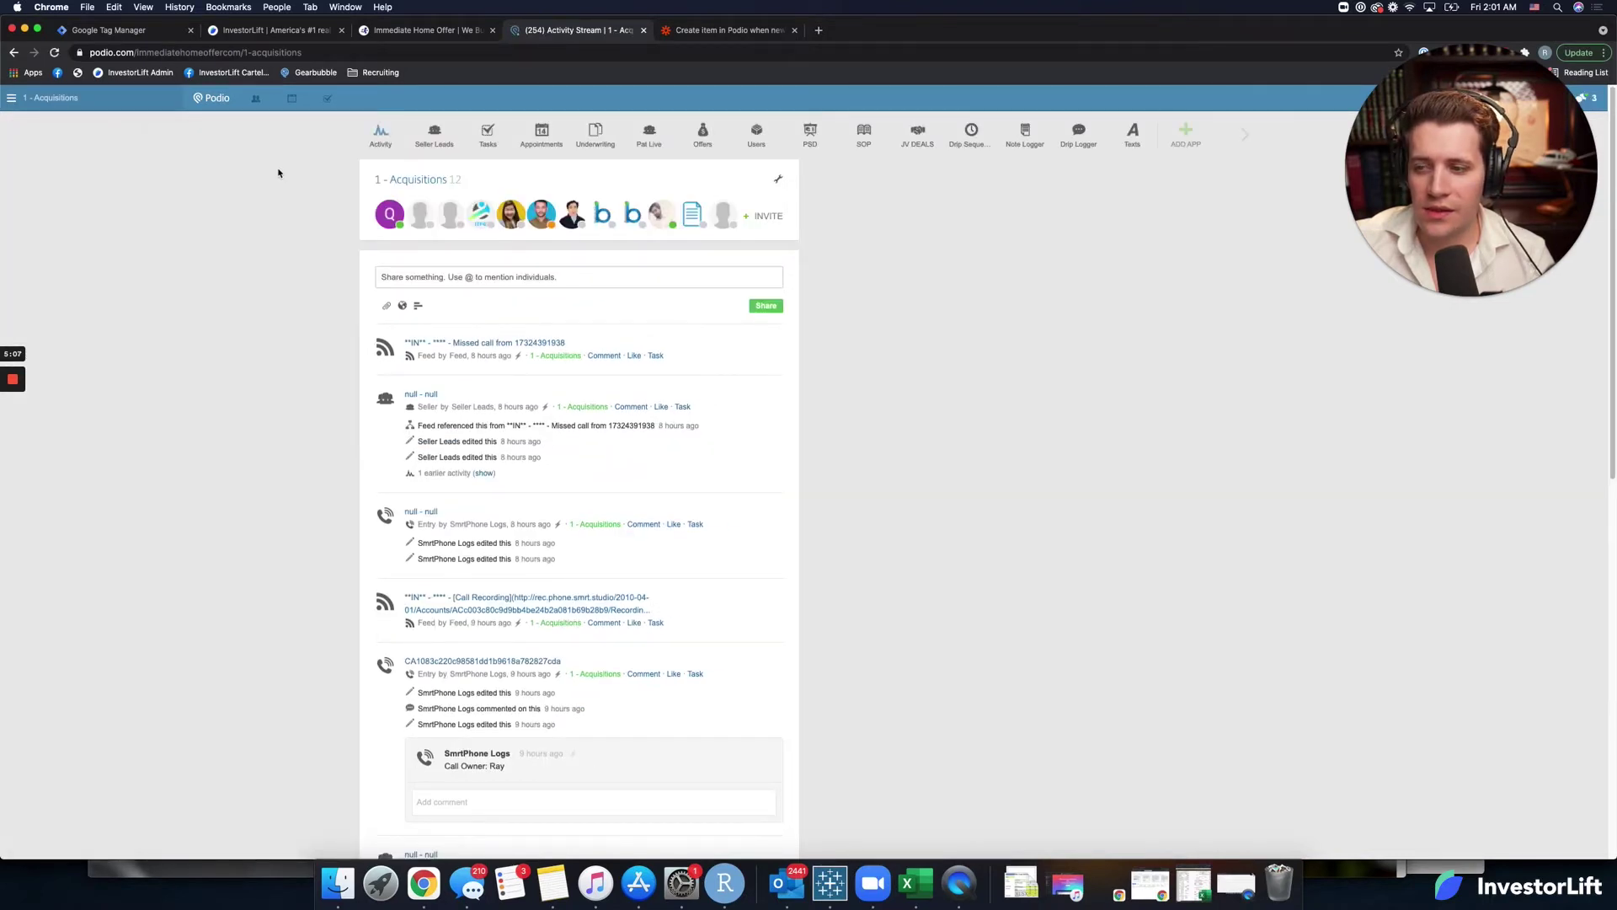
click(11, 98)
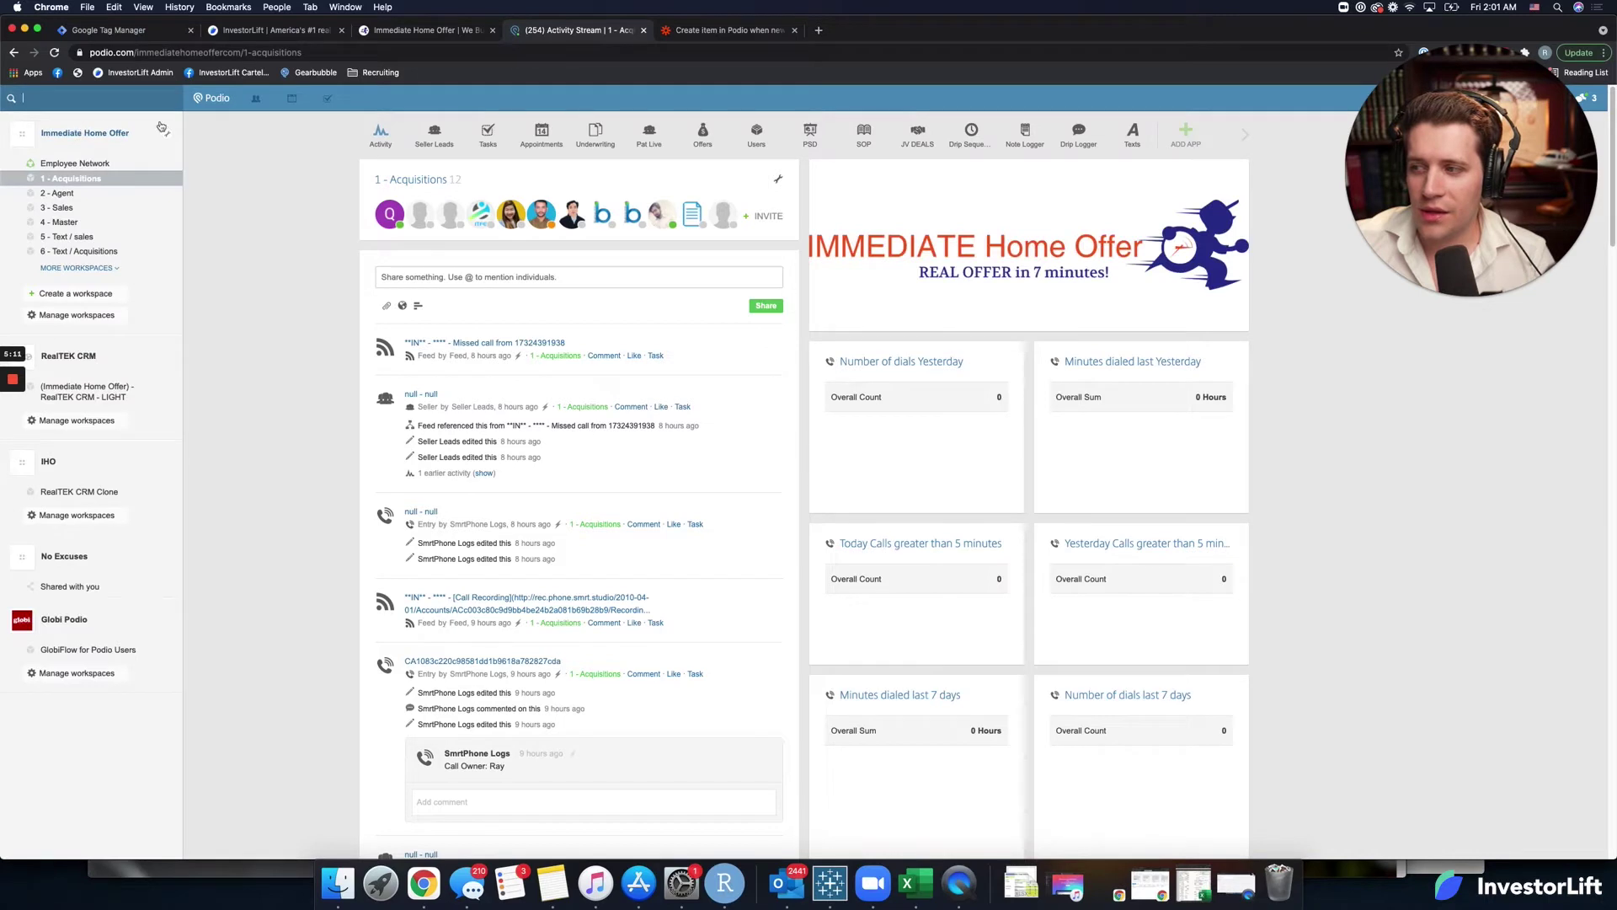
click(762, 32)
Point the Podio item at Immediate Home Offer, workspace 1 - Acquisitions, application Seller Leads.
click(659, 459)
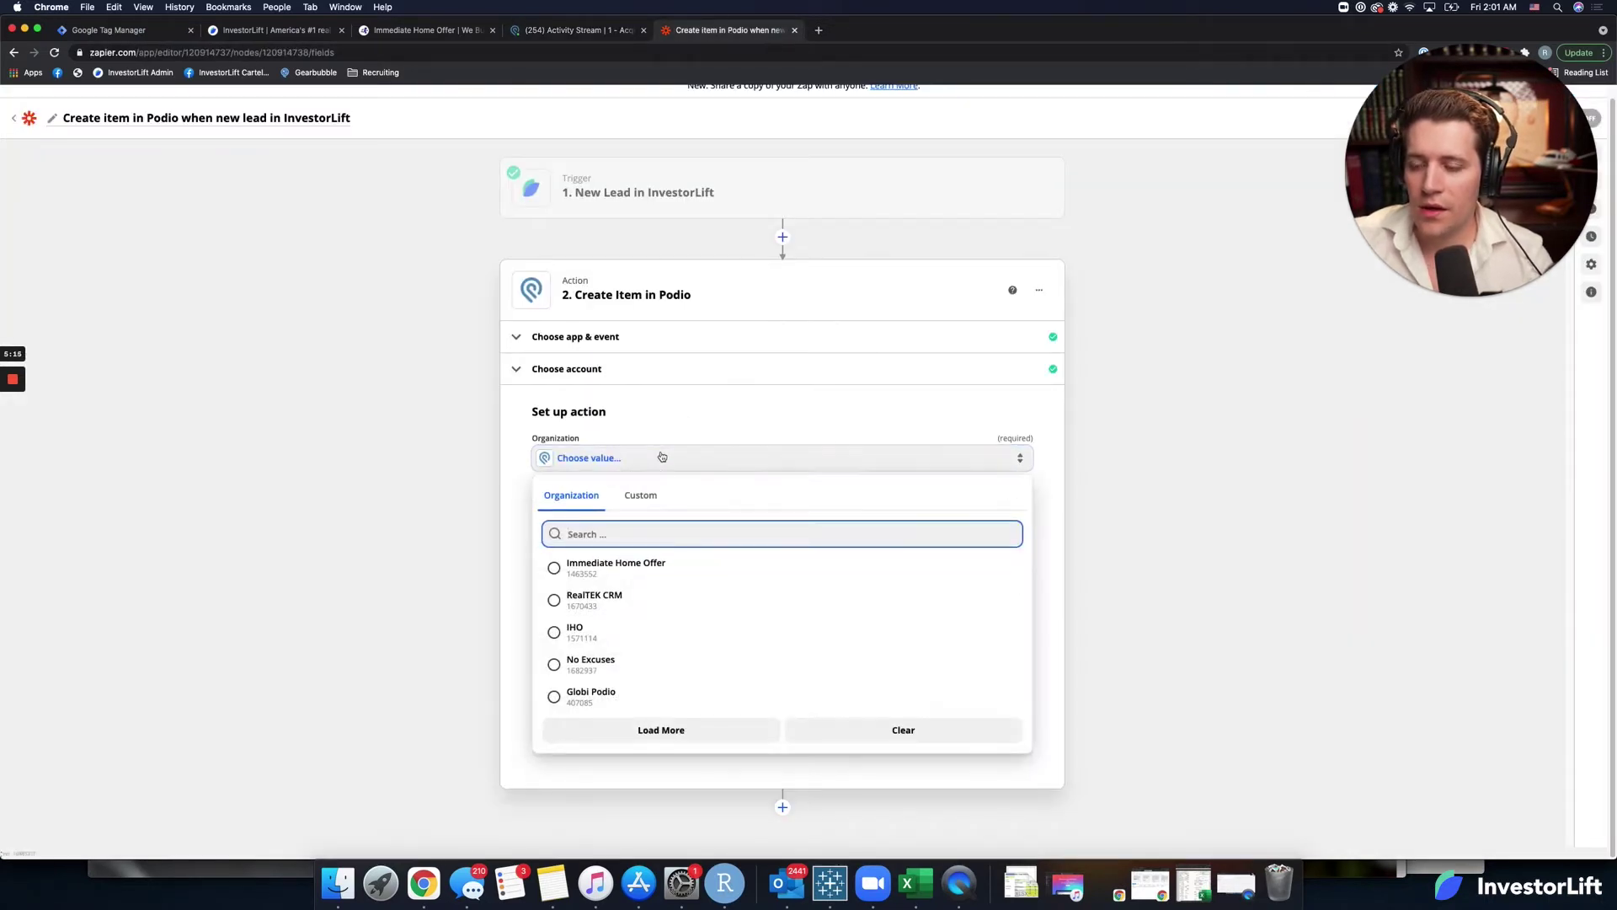
click(611, 584)
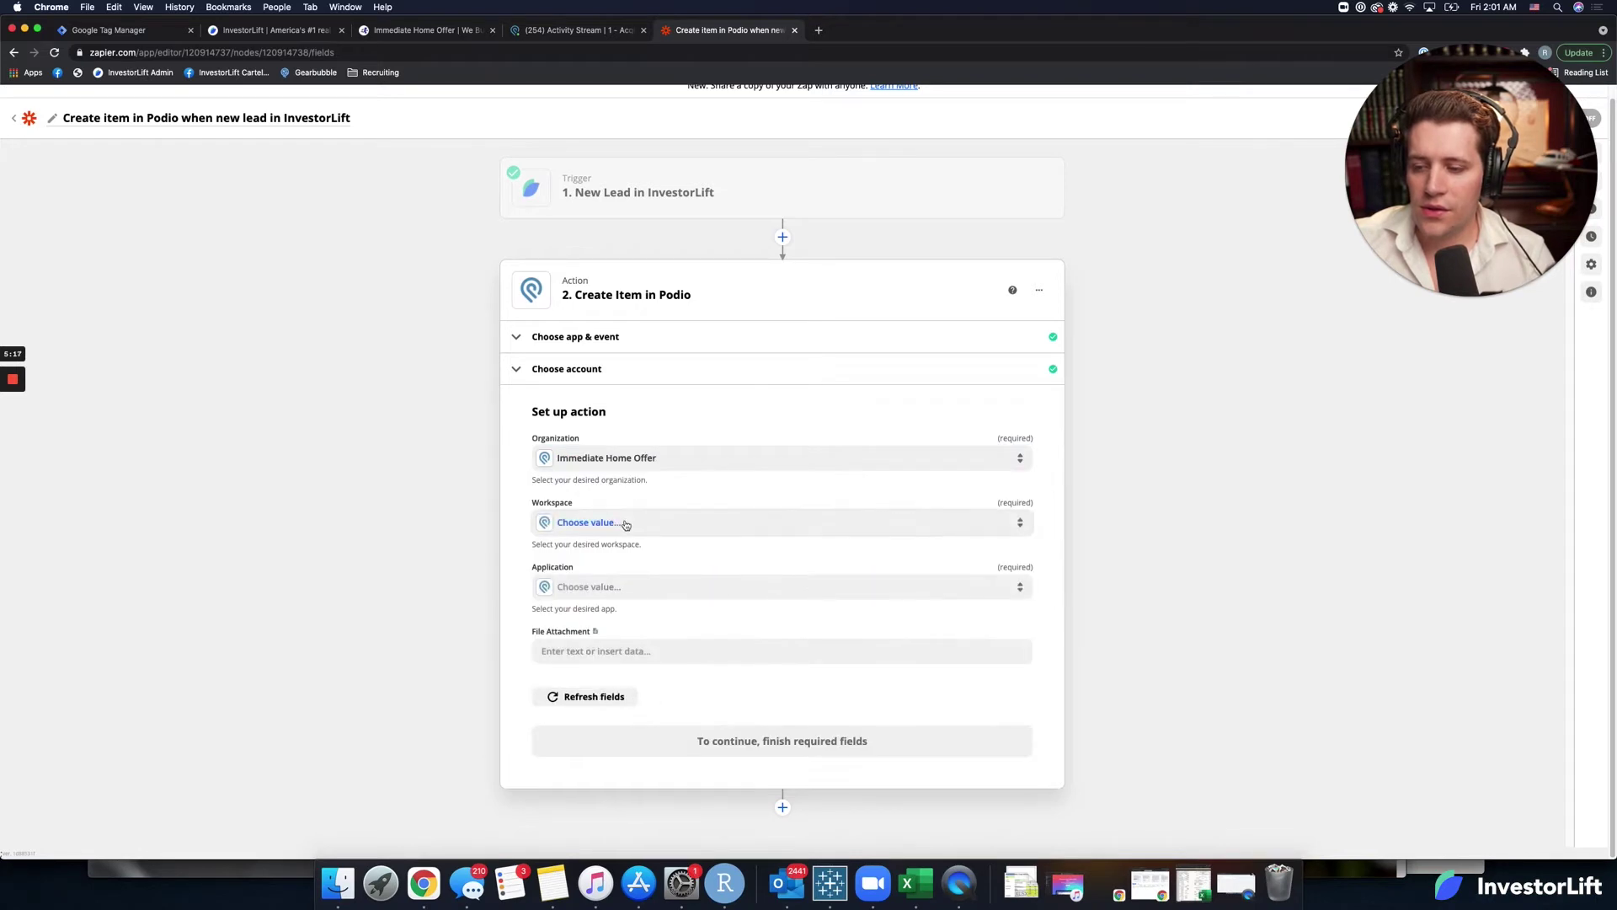
click(626, 522)
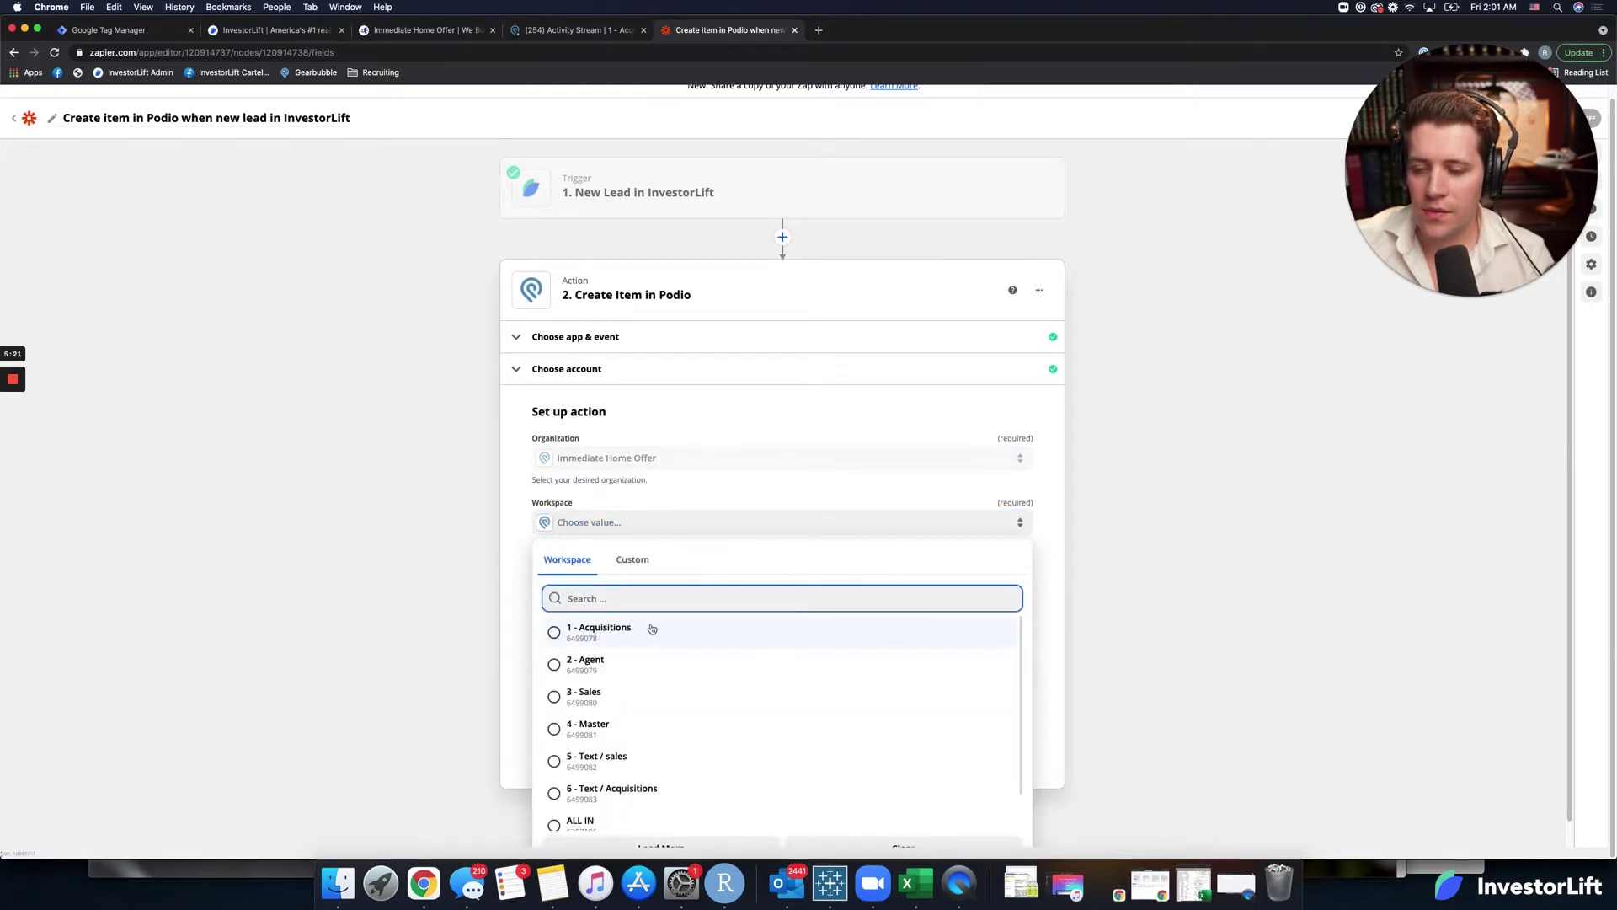
scroll(509, 760, down, 1)
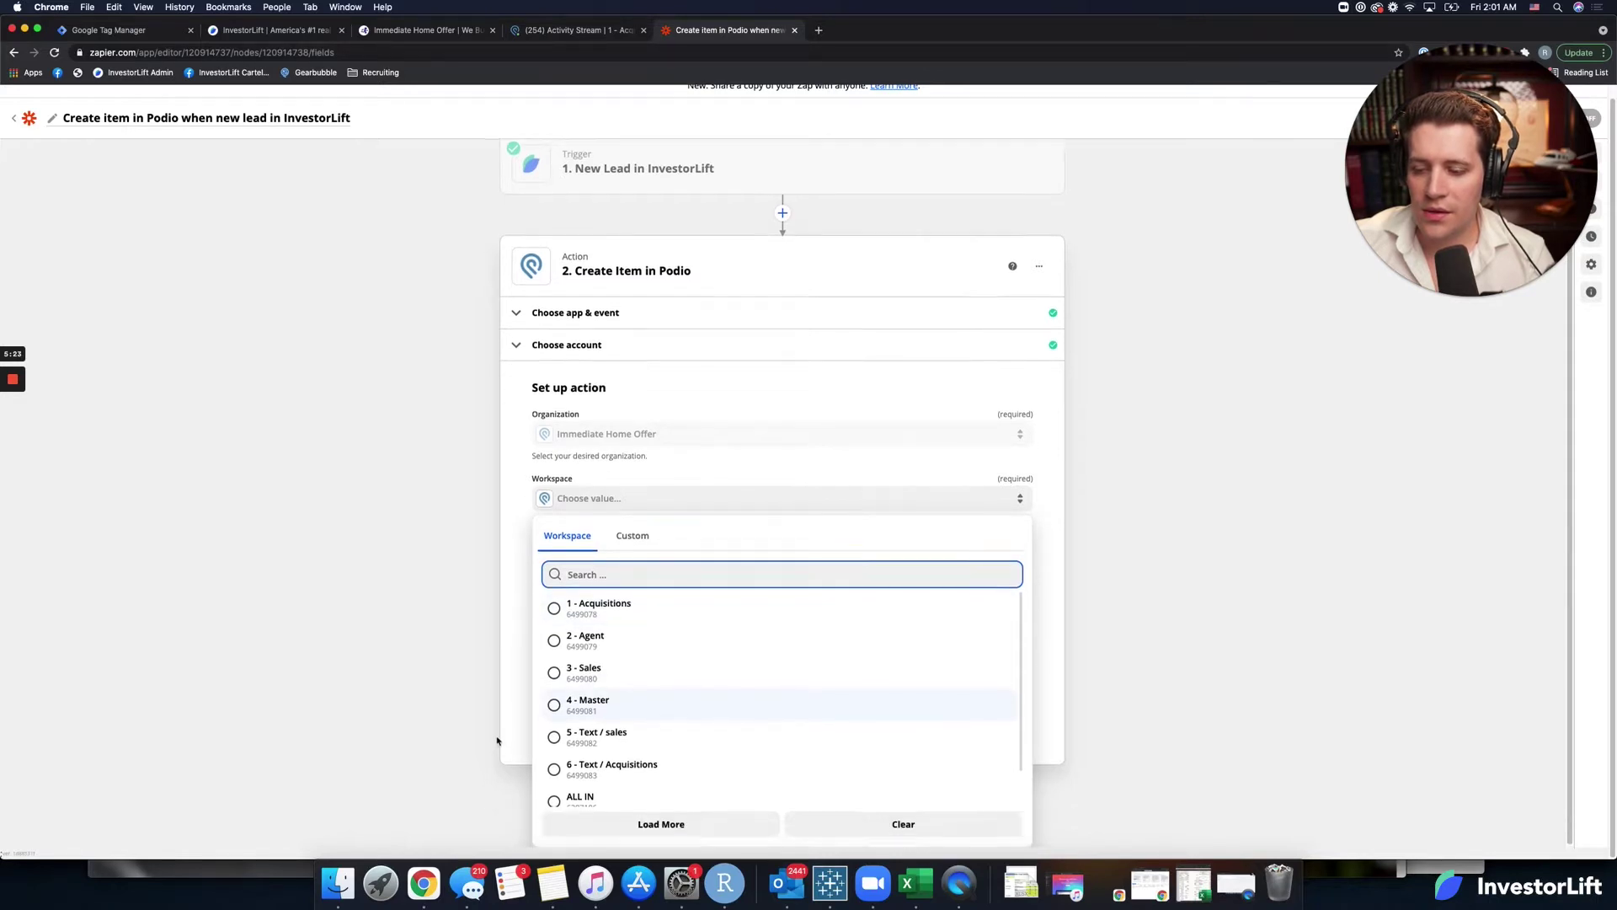
scroll(641, 729, down, 2)
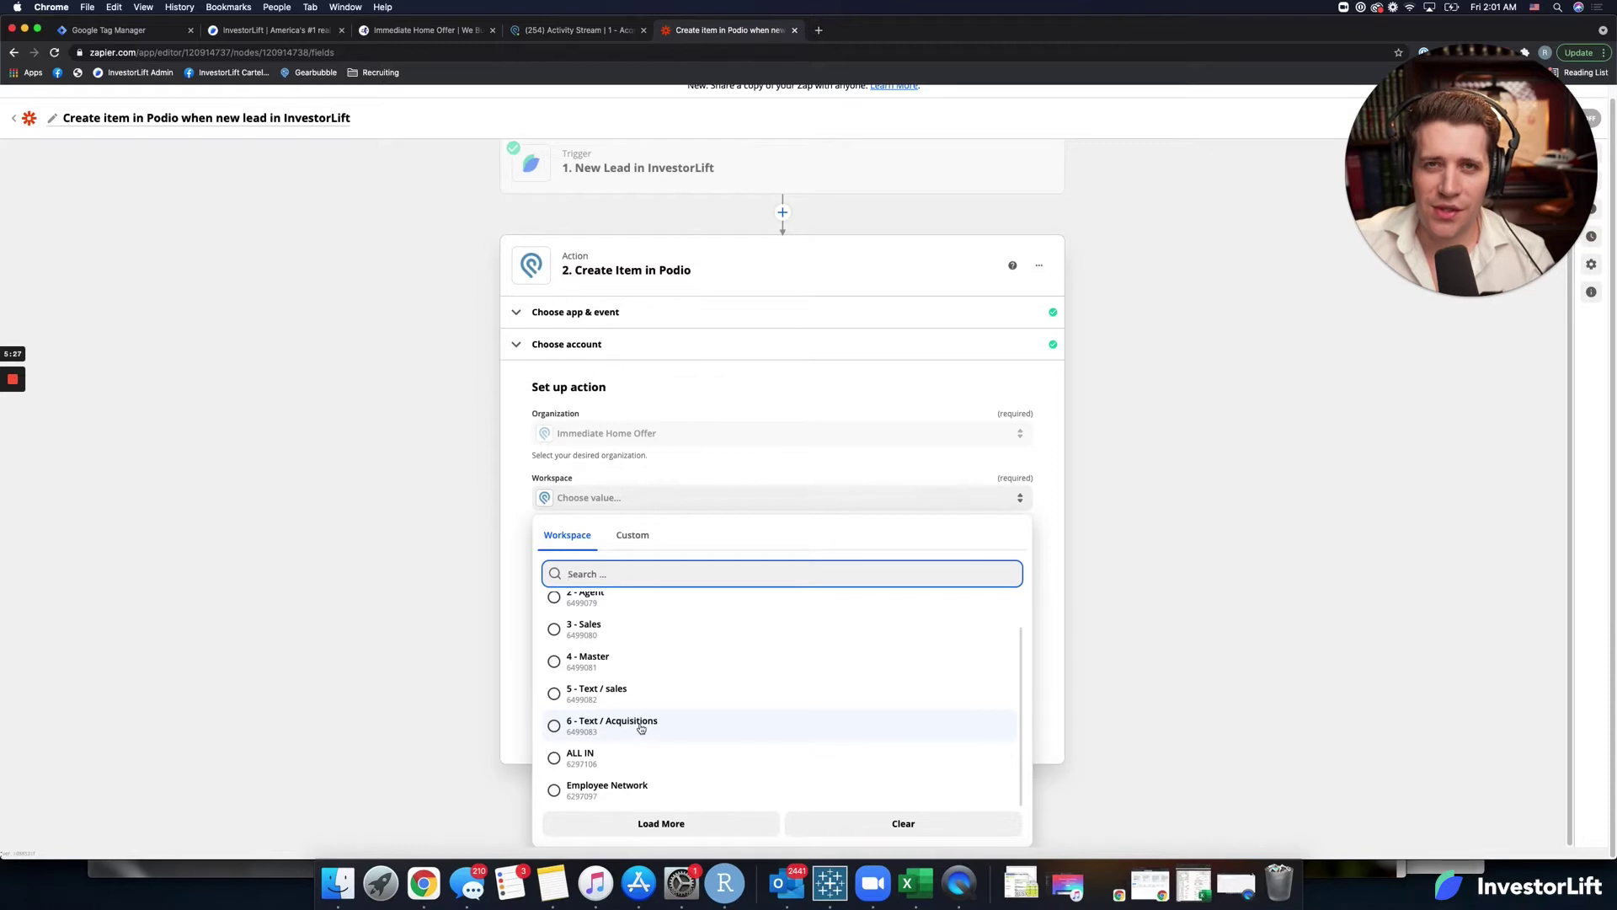
scroll(641, 726, up, 2)
click(638, 603)
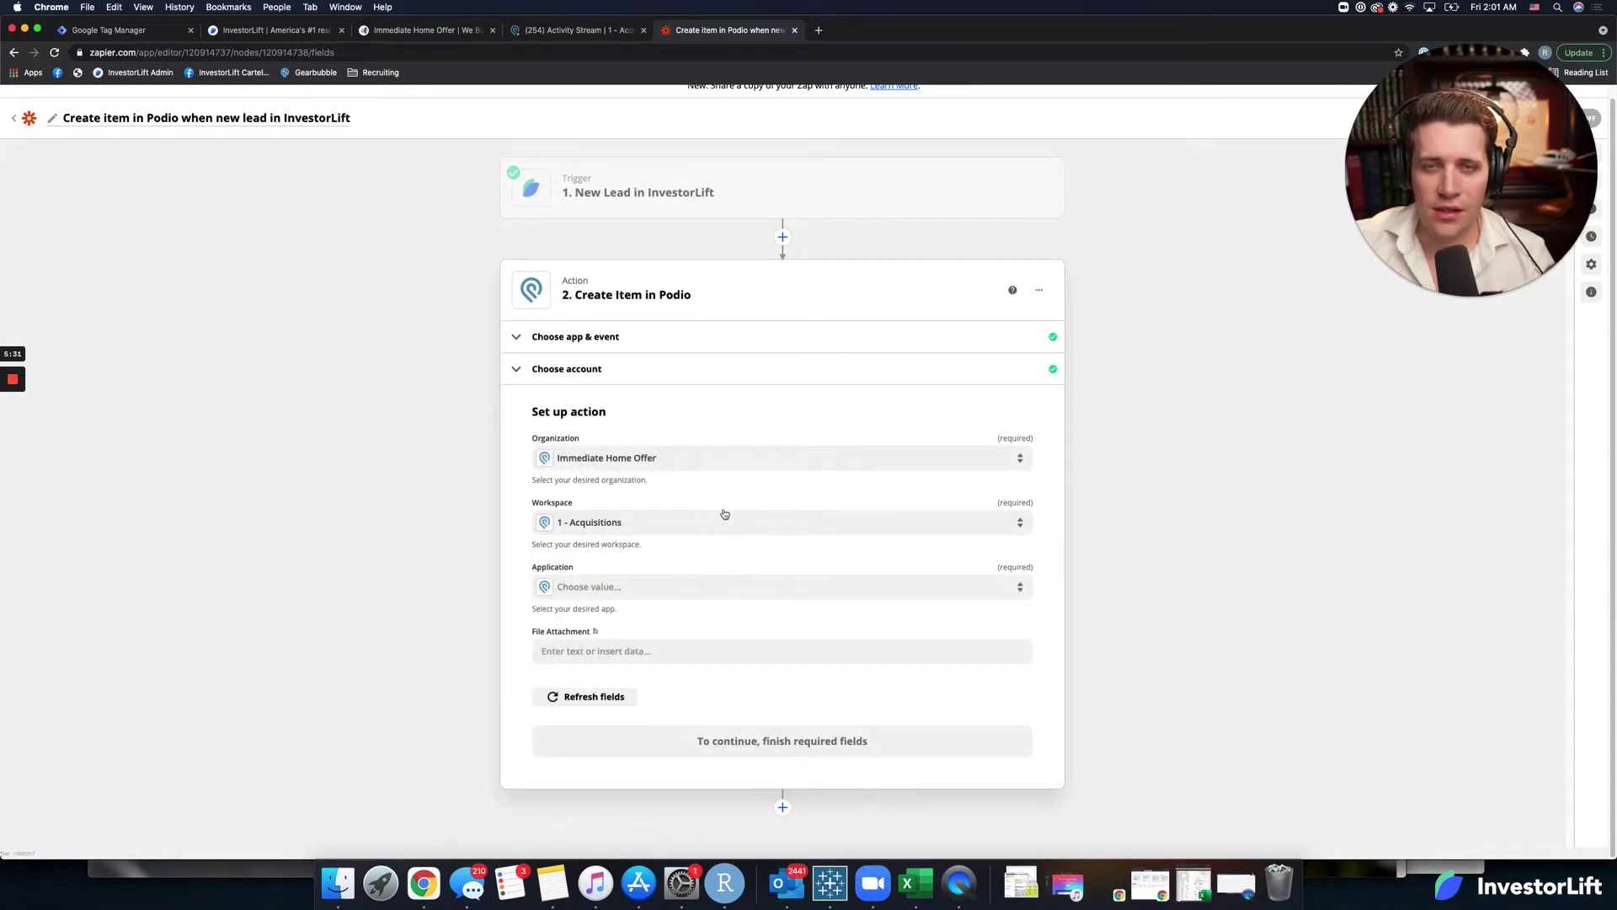
click(650, 588)
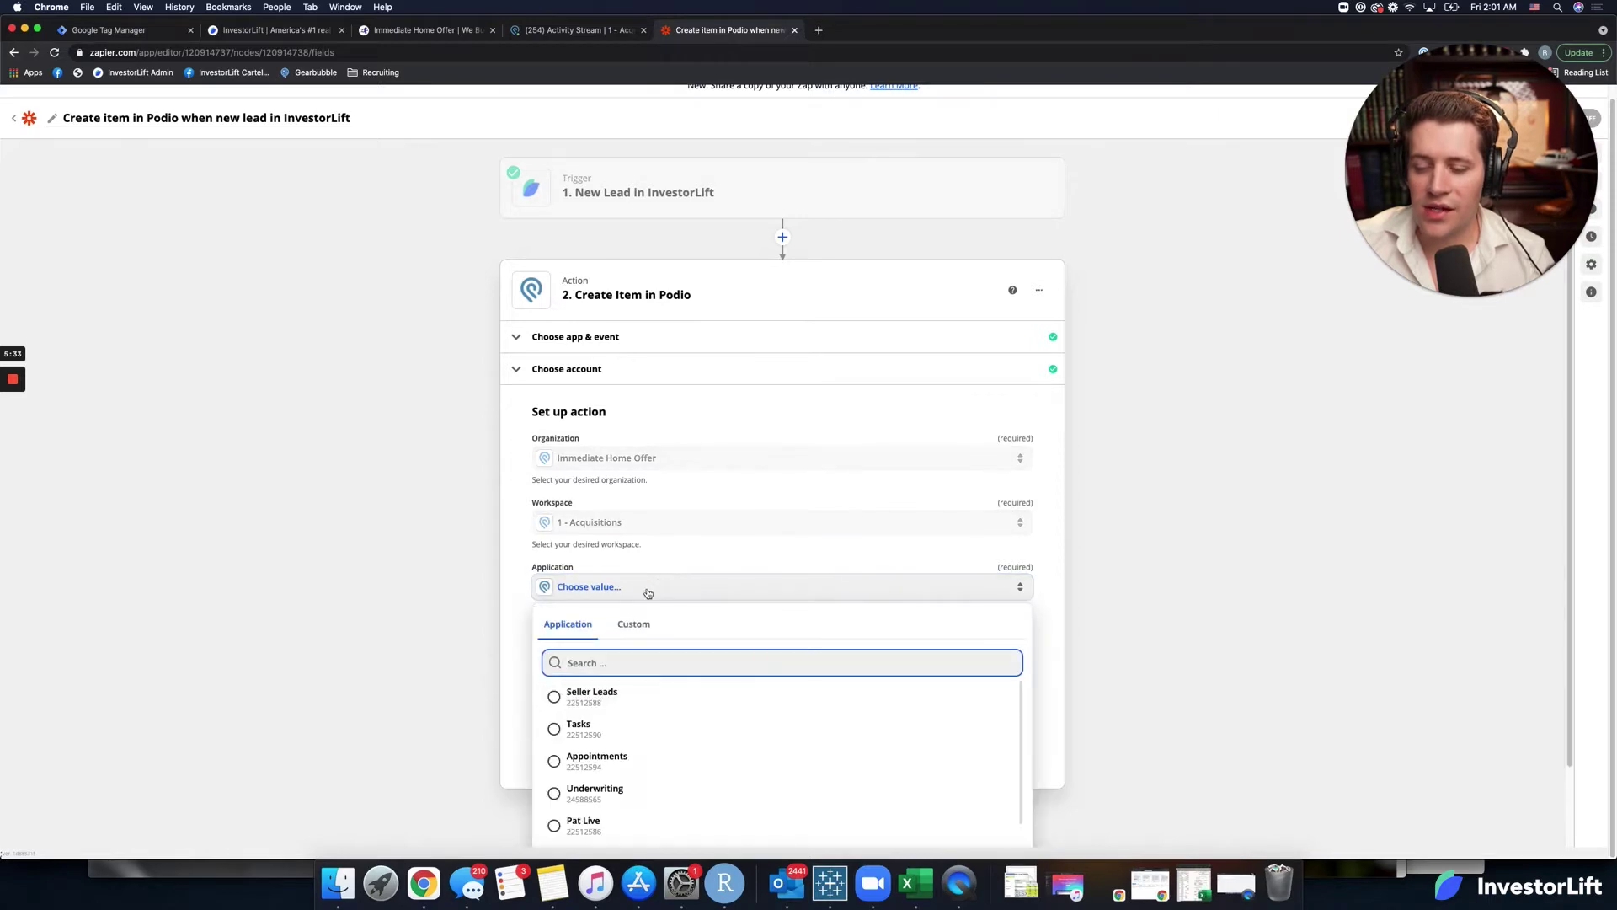
scroll(444, 719, down, 2)
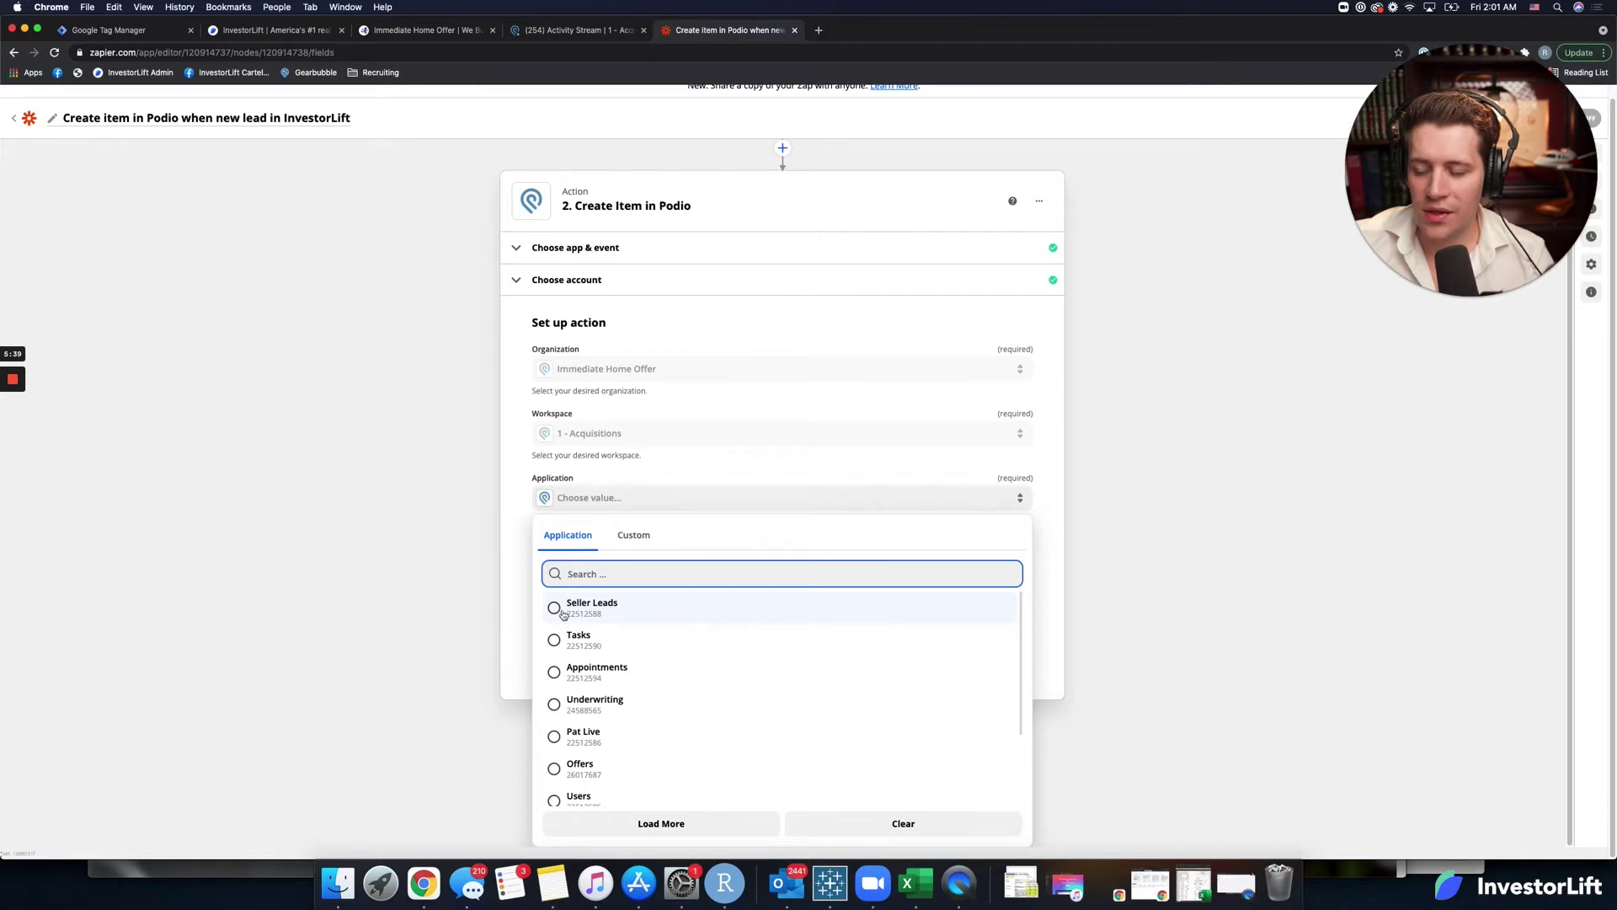
click(562, 613)
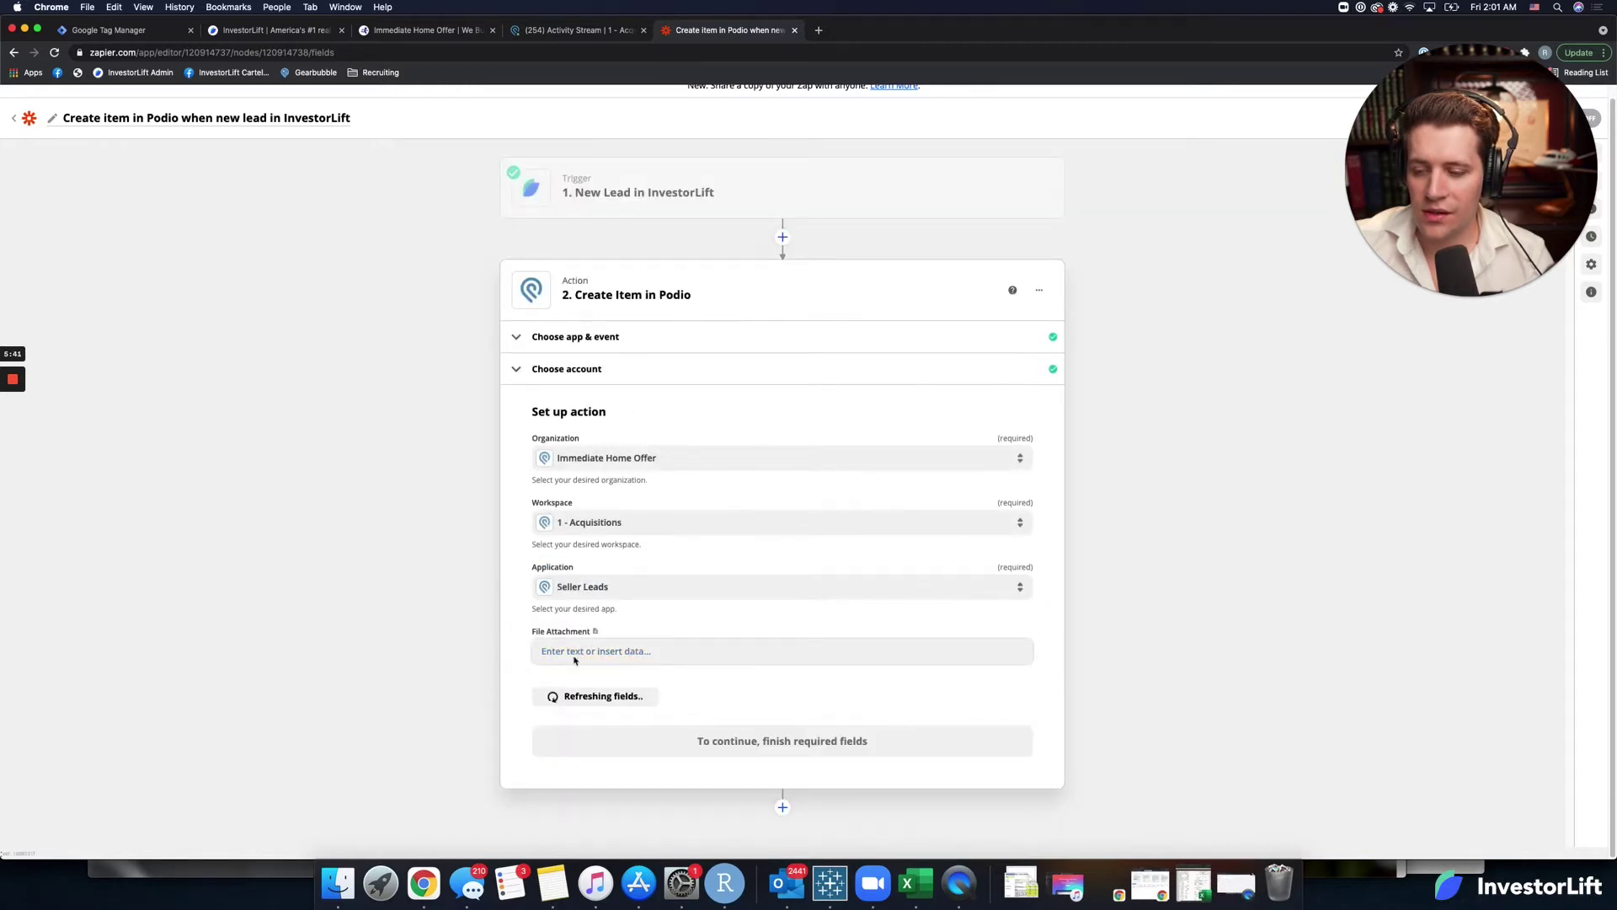
scroll(548, 749, down, 4)
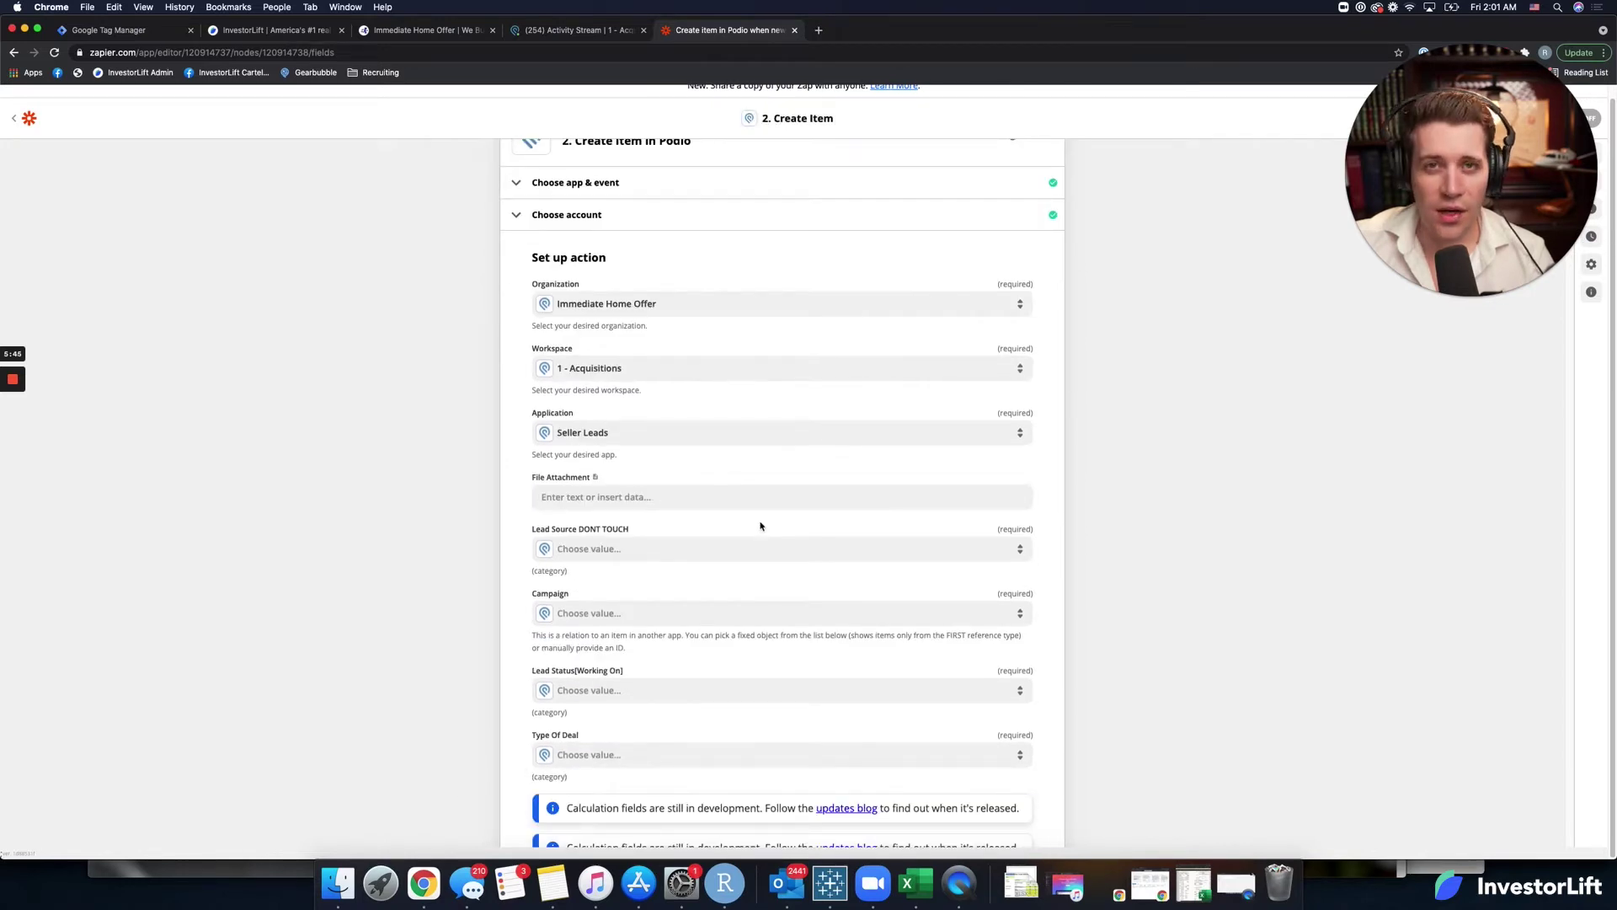
scroll(623, 634, down, 10)
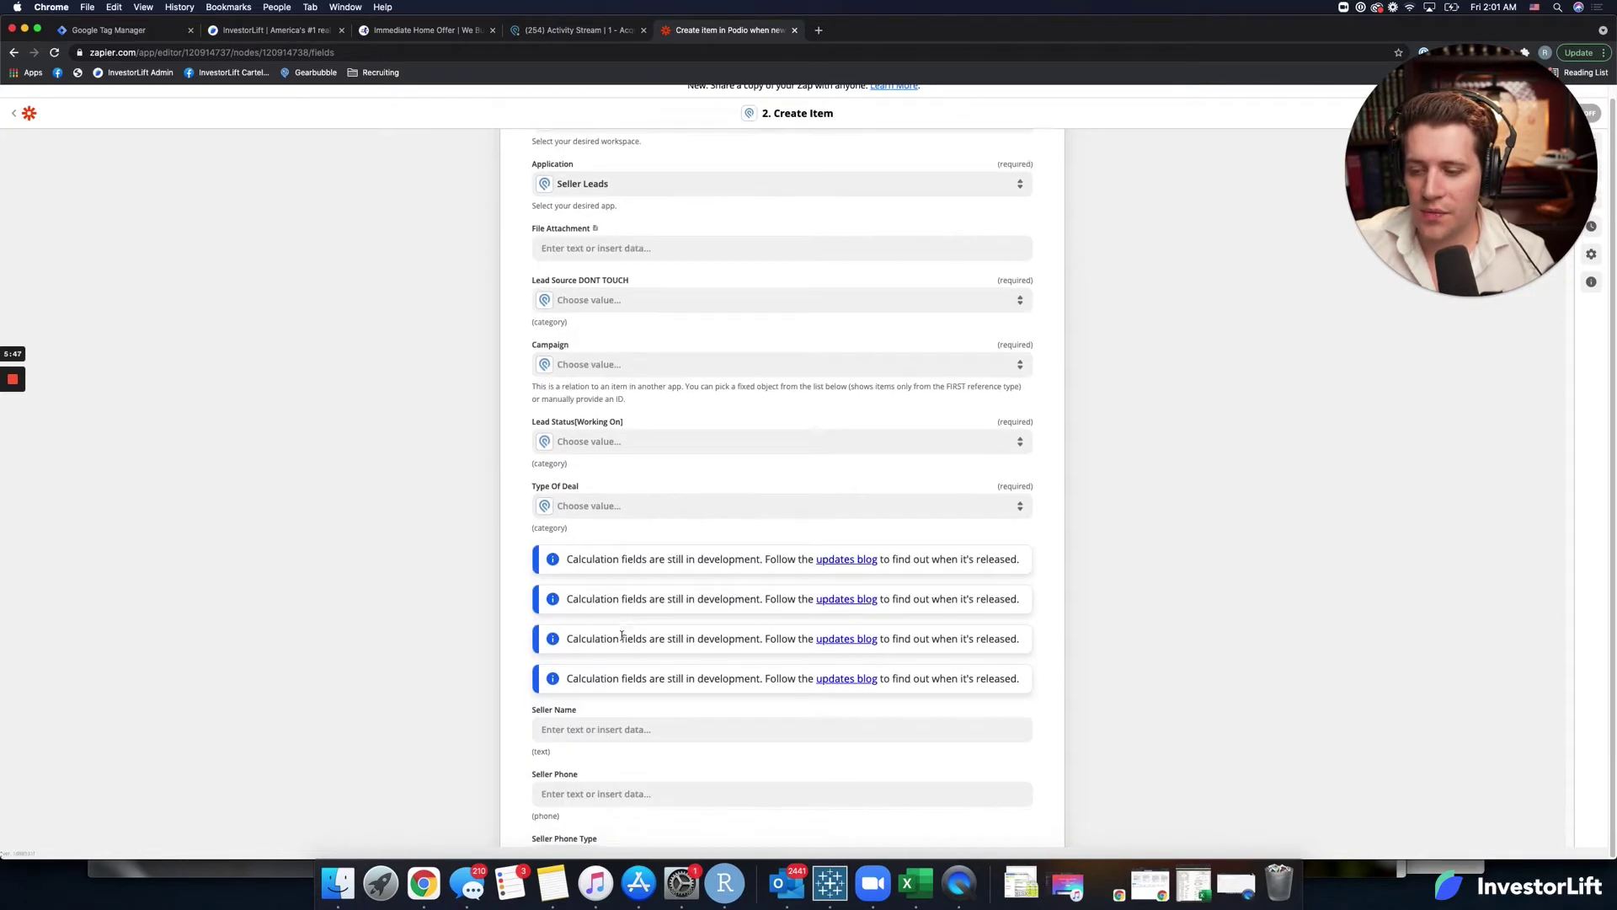
scroll(623, 633, down, 15)
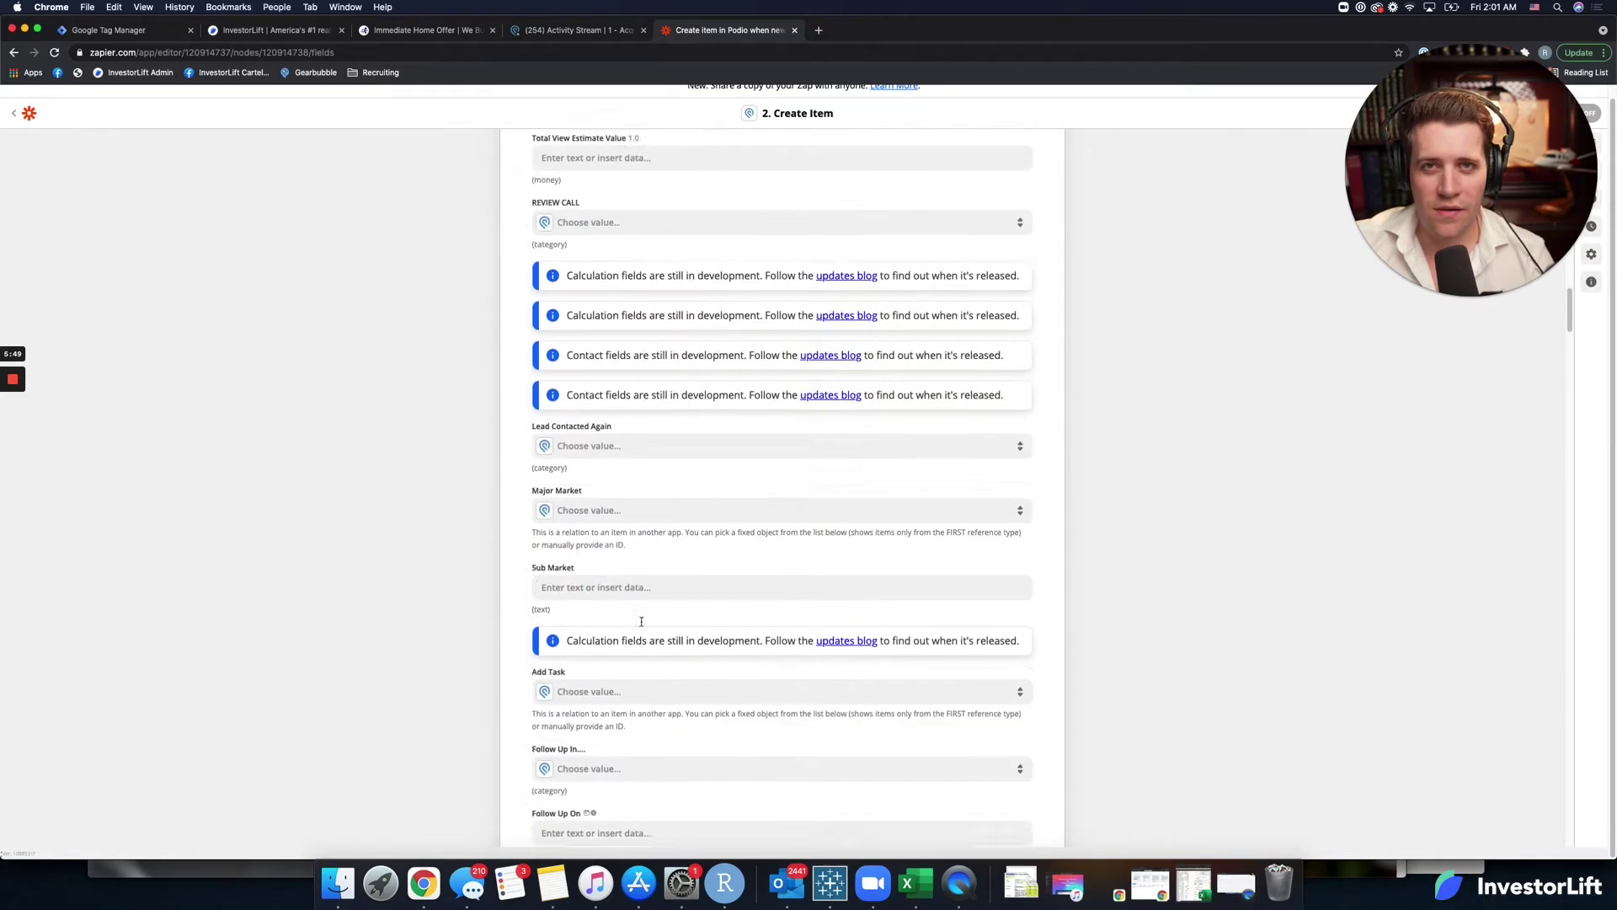
scroll(641, 623, up, 15)
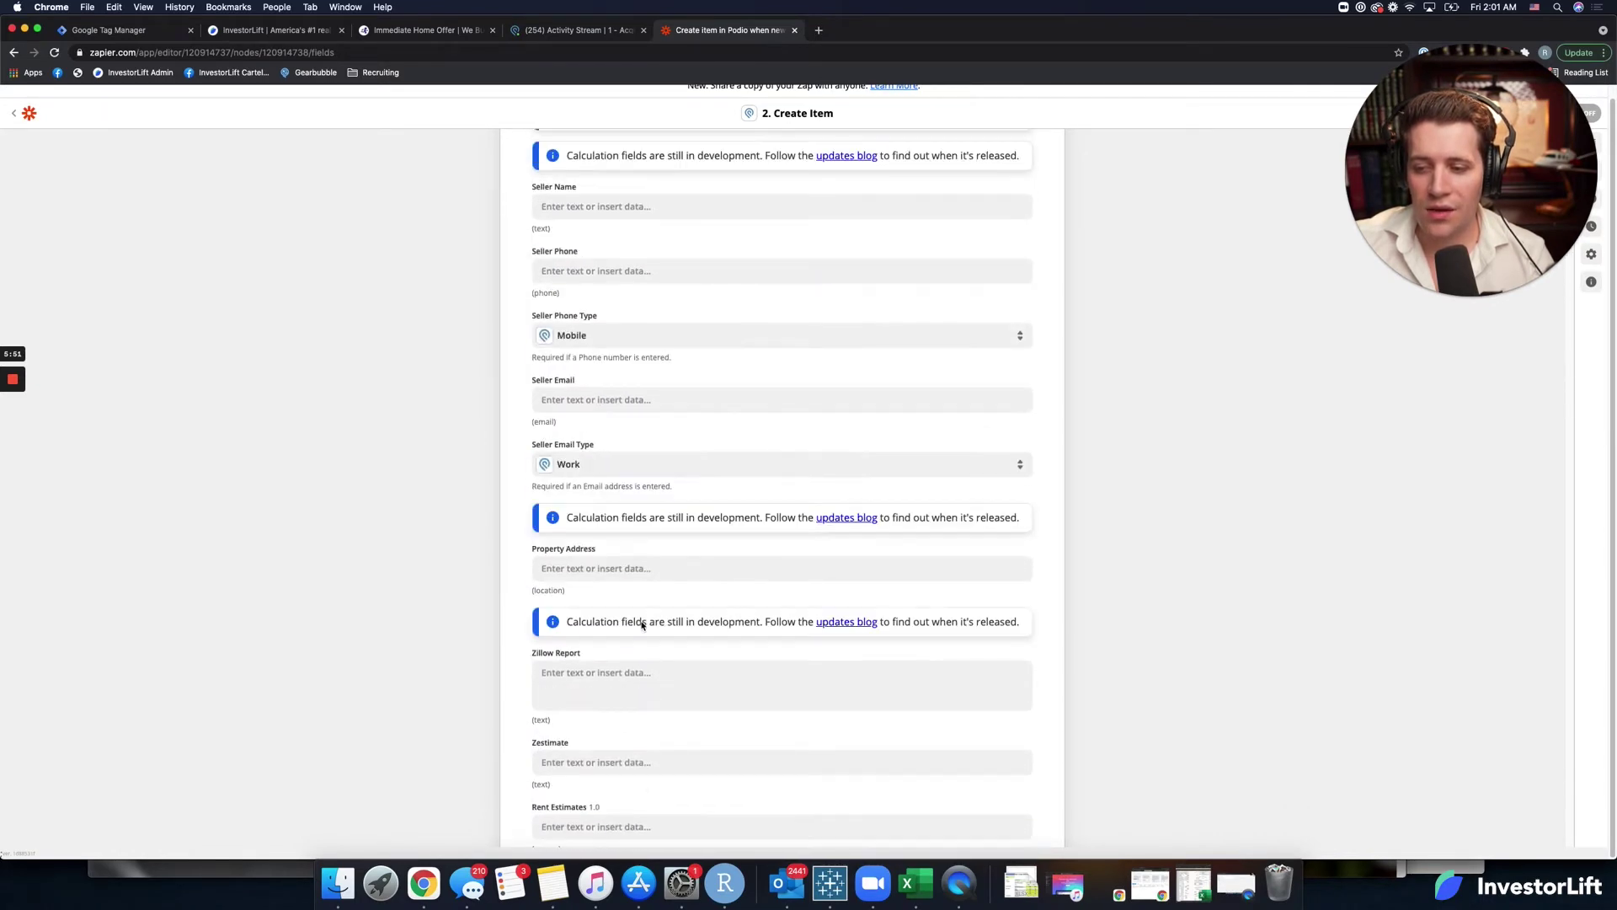
scroll(642, 626, up, 6)
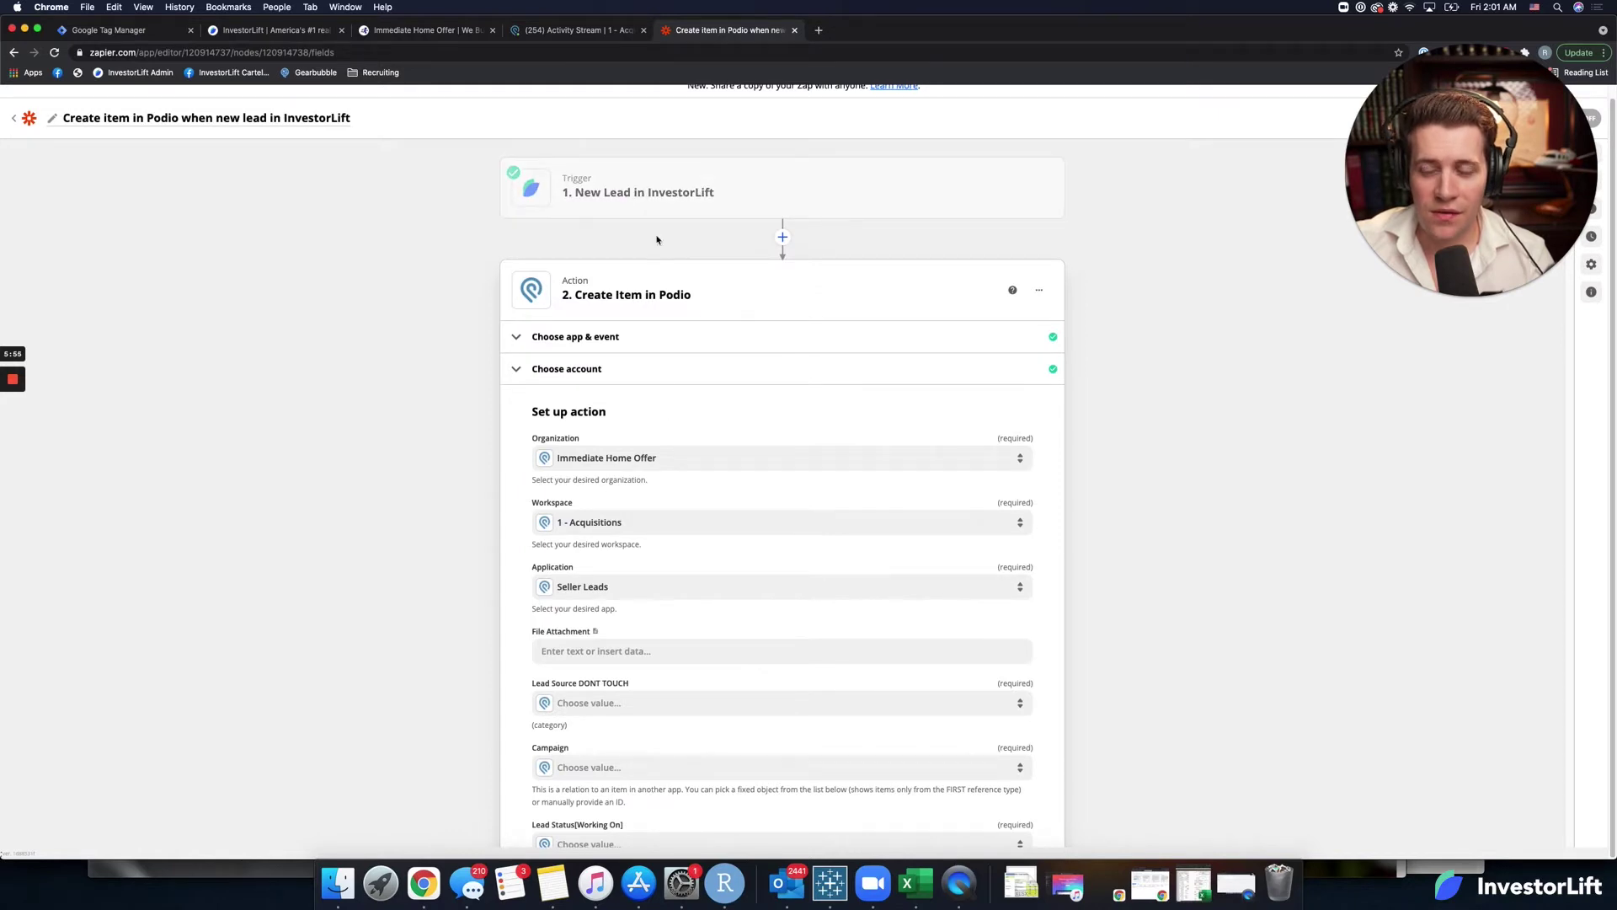
scroll(570, 623, down, 2)
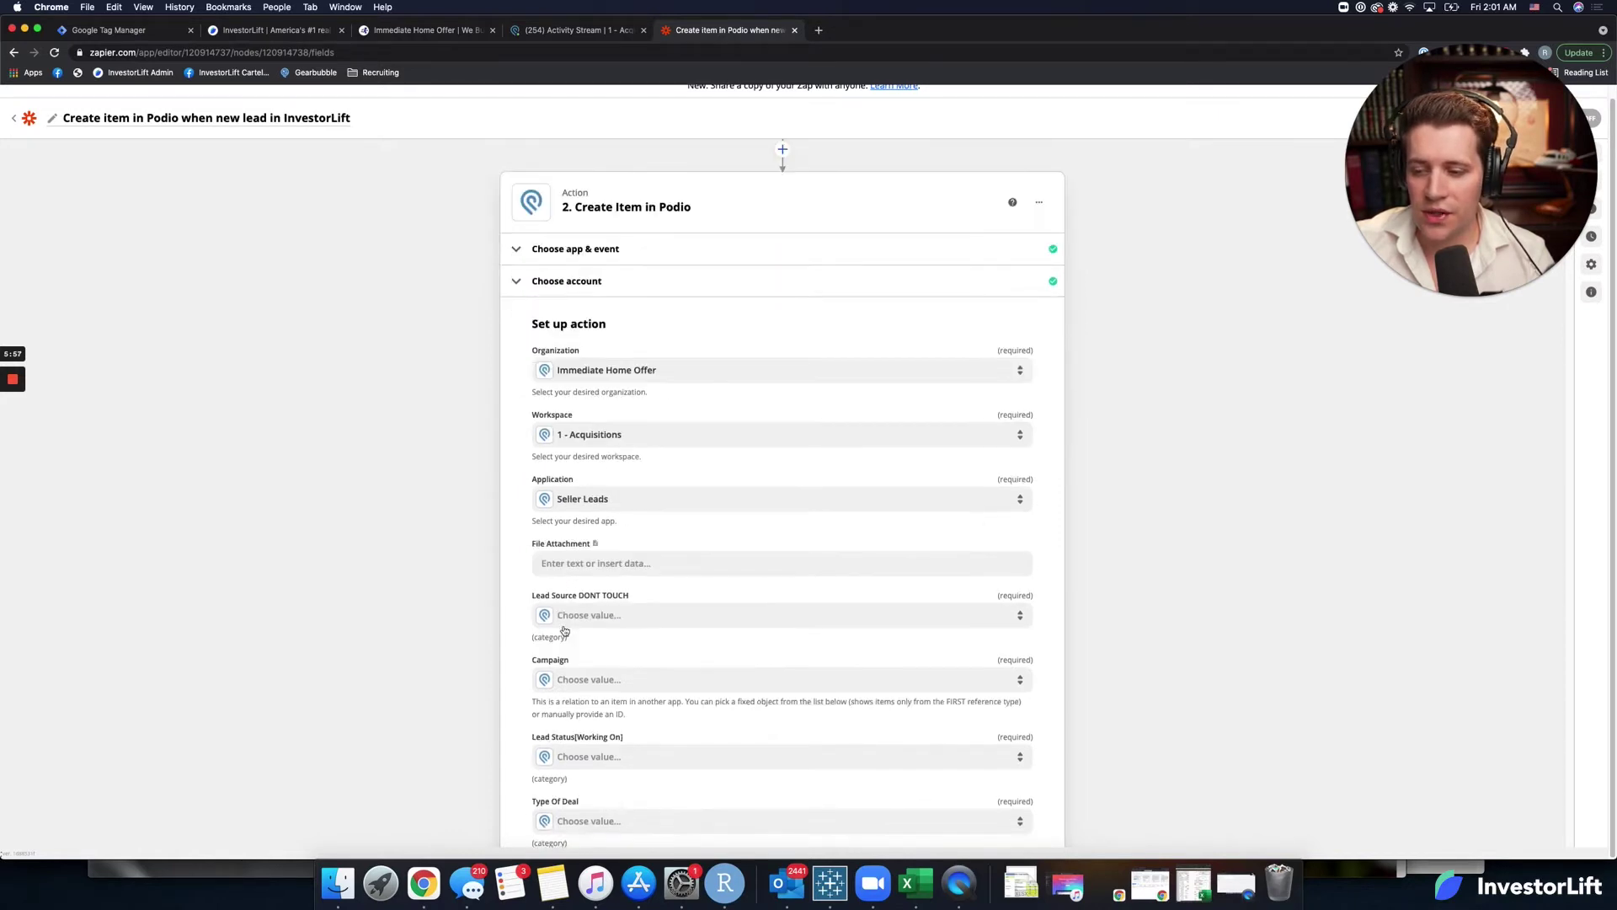
scroll(570, 629, down, 4)
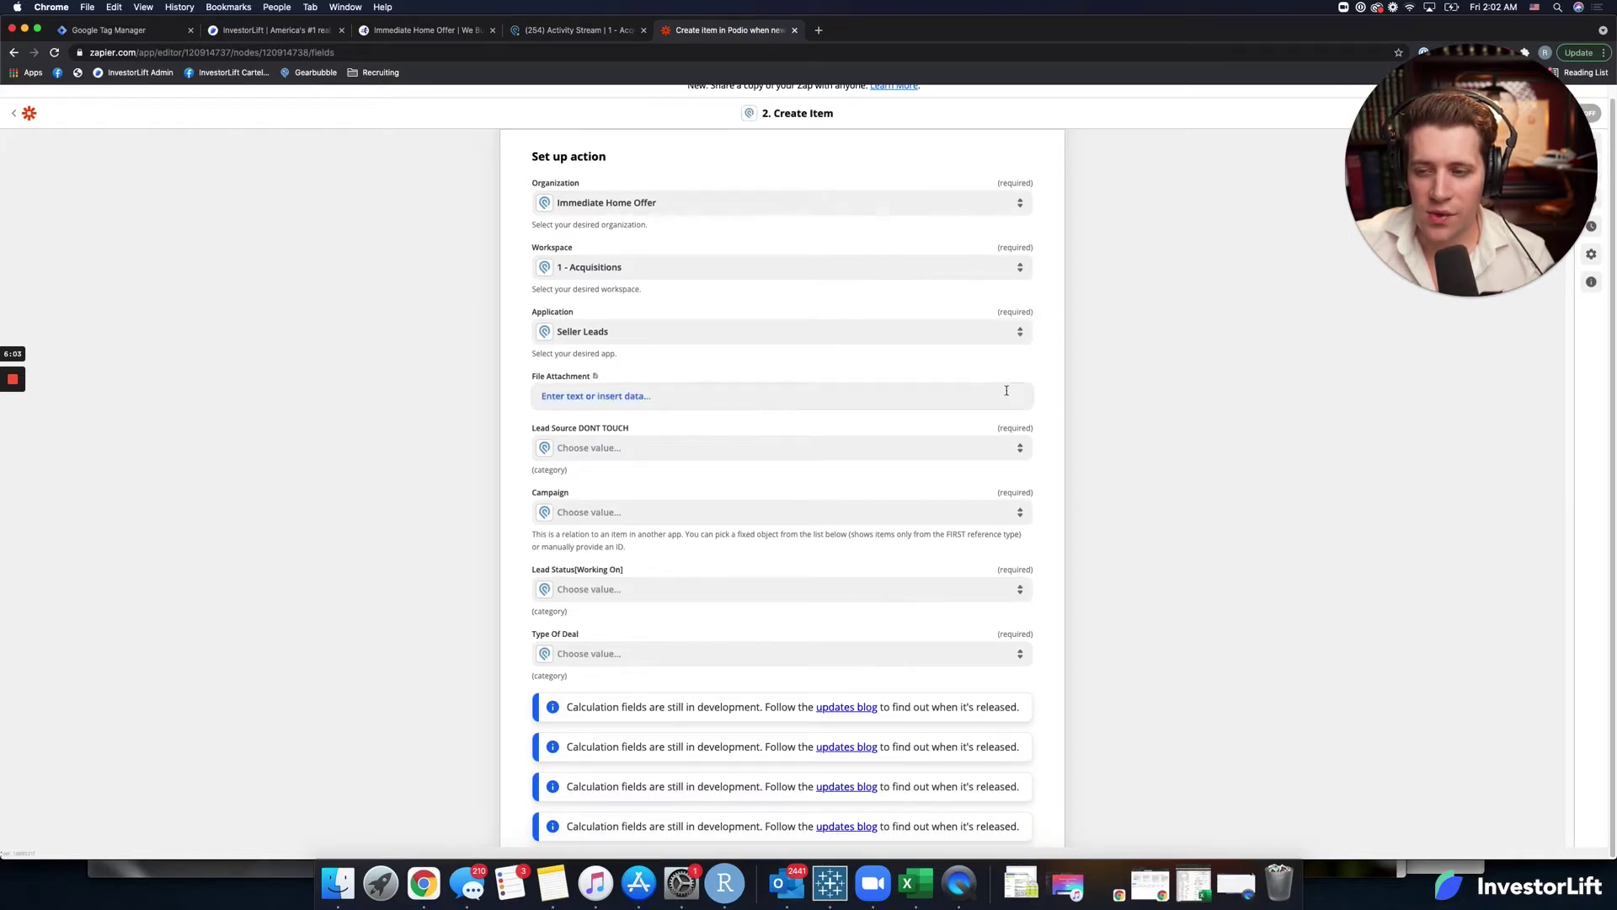
Set Lead Source to Website and Campaign to Joint Venture April 2021.
click(876, 453)
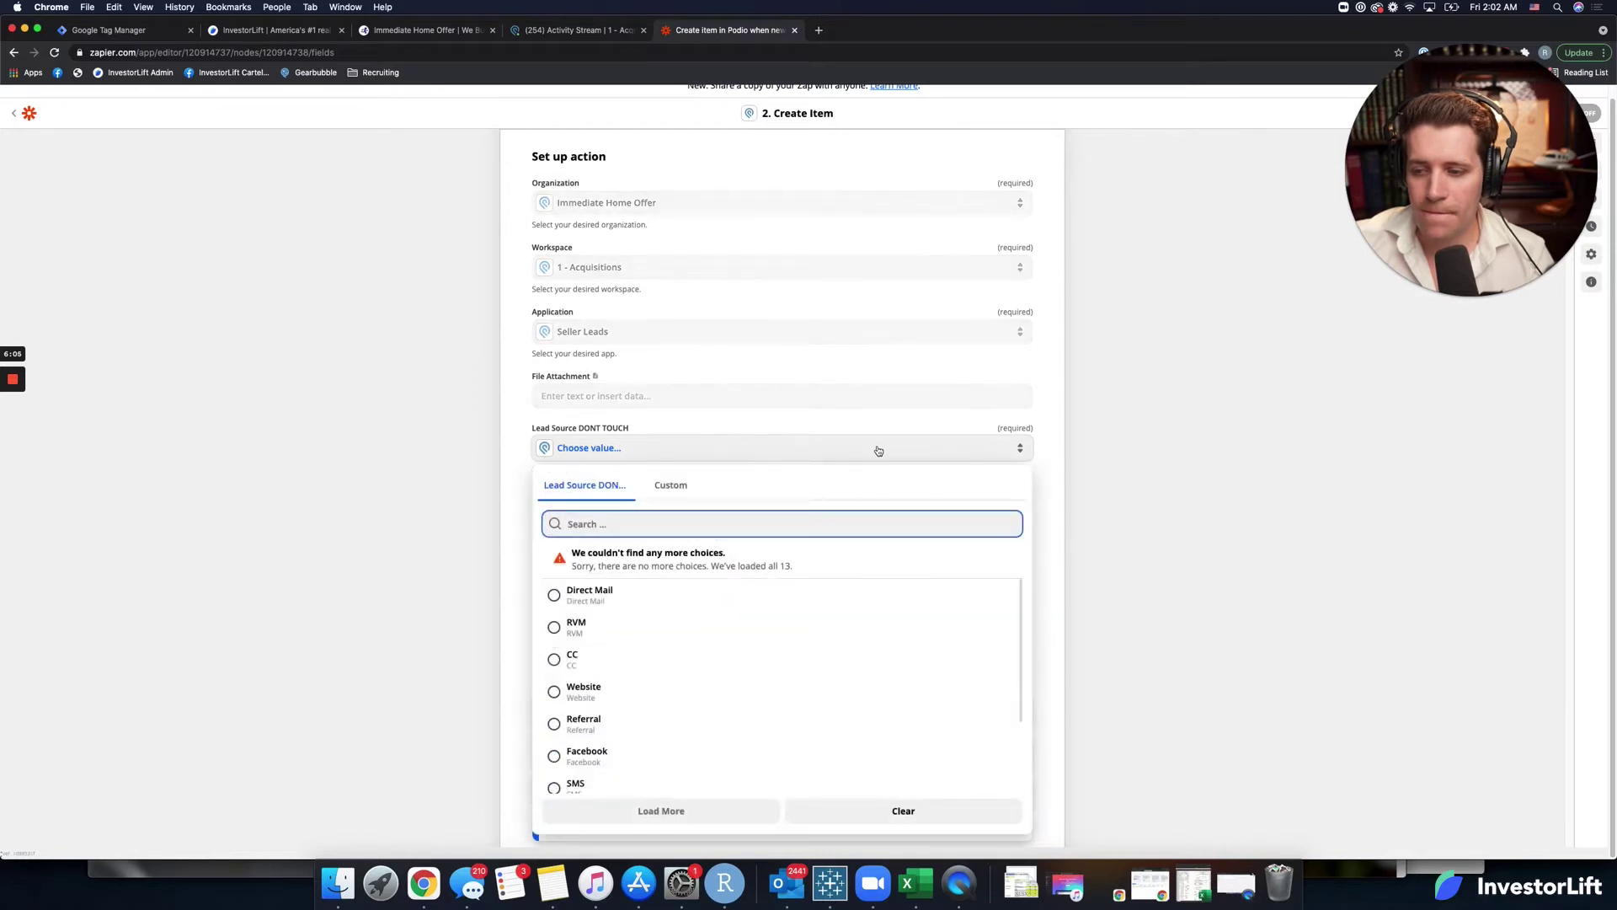
click(575, 690)
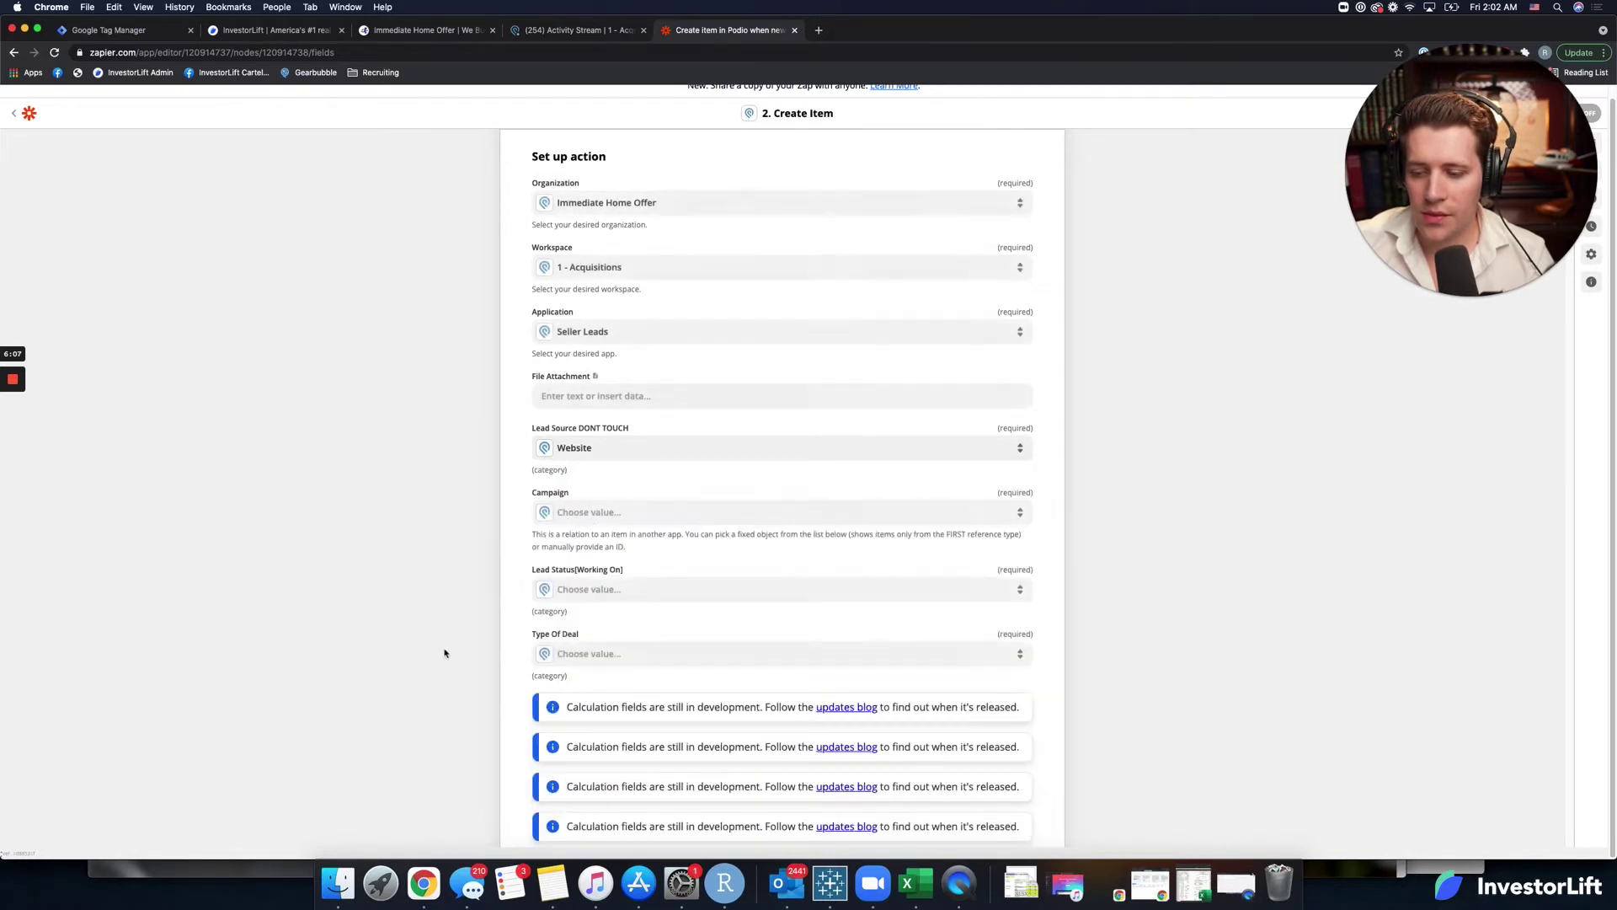
click(885, 516)
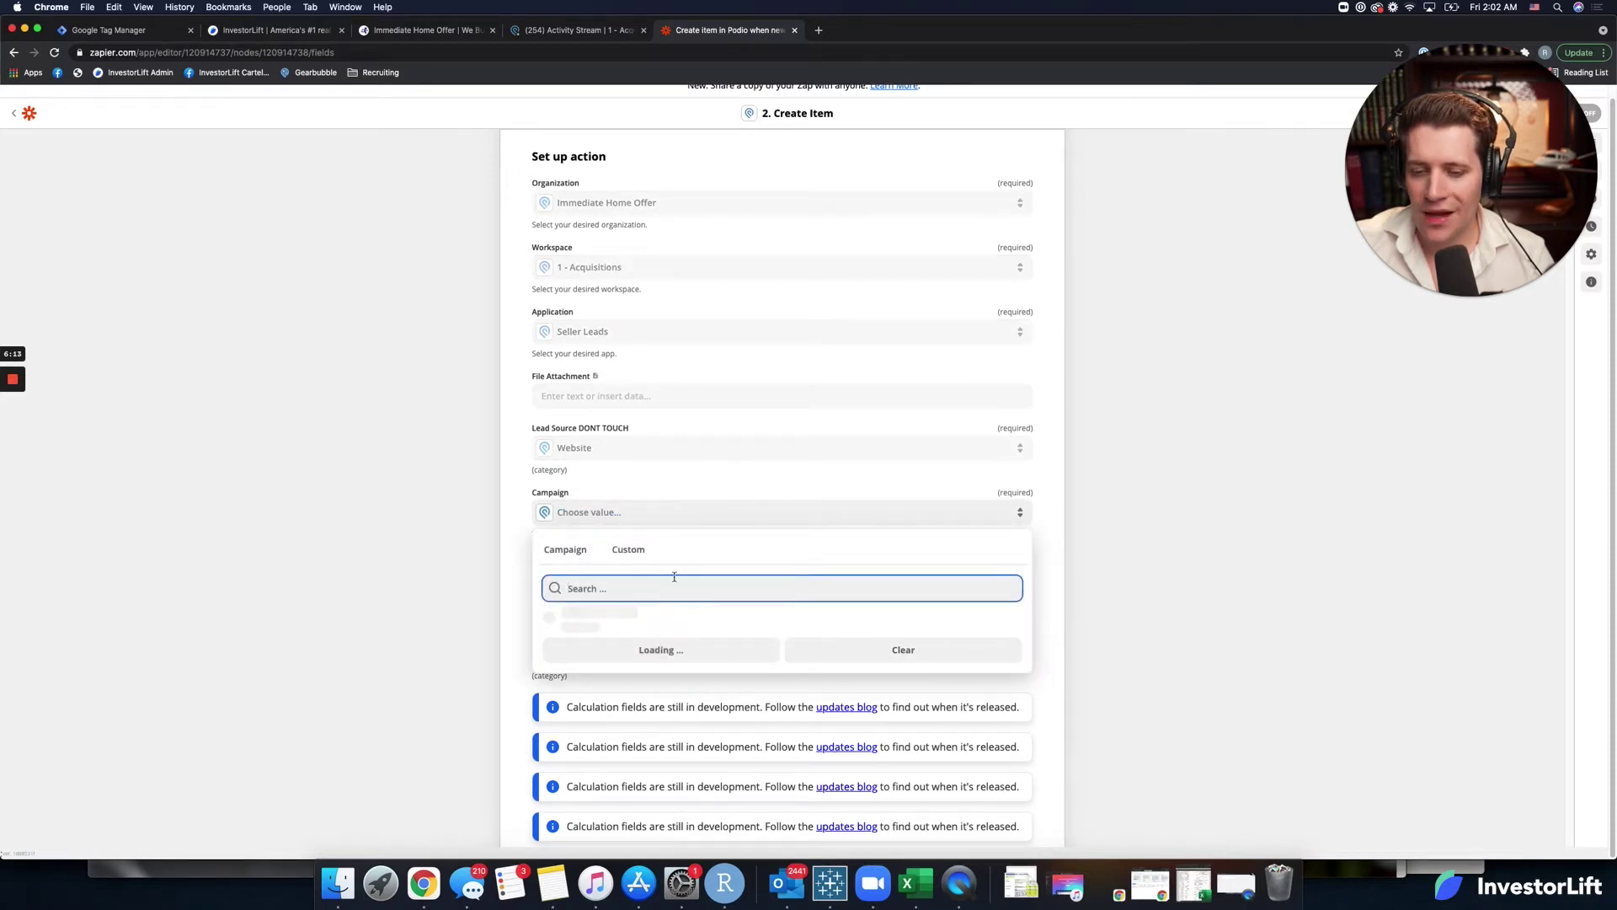
scroll(449, 615, down, 5)
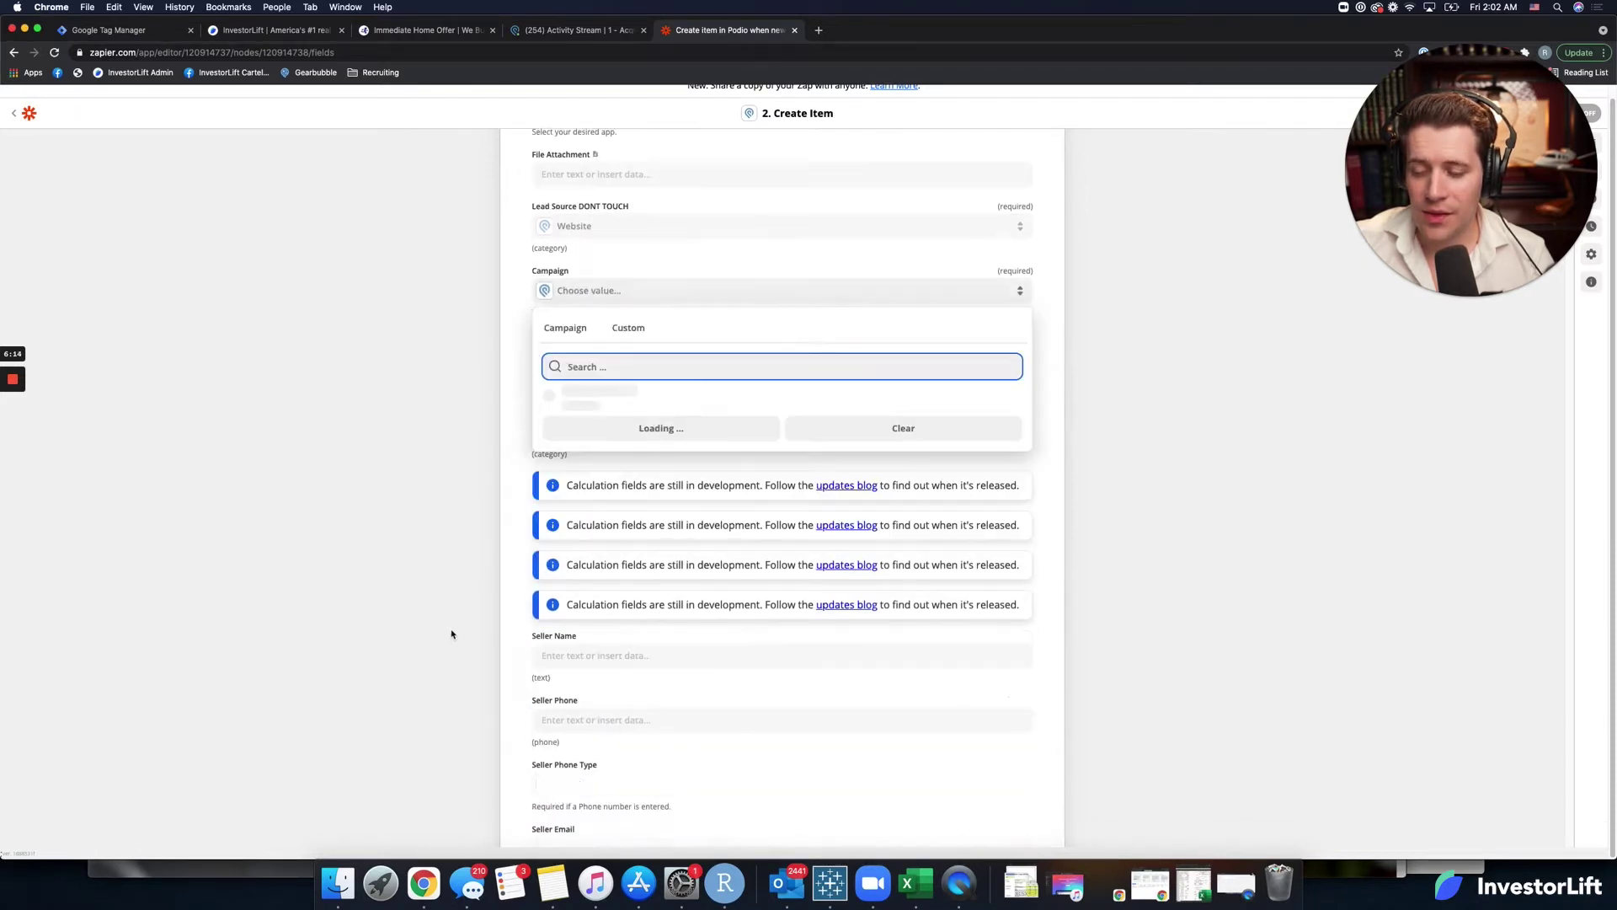
click(677, 297)
click(677, 297)
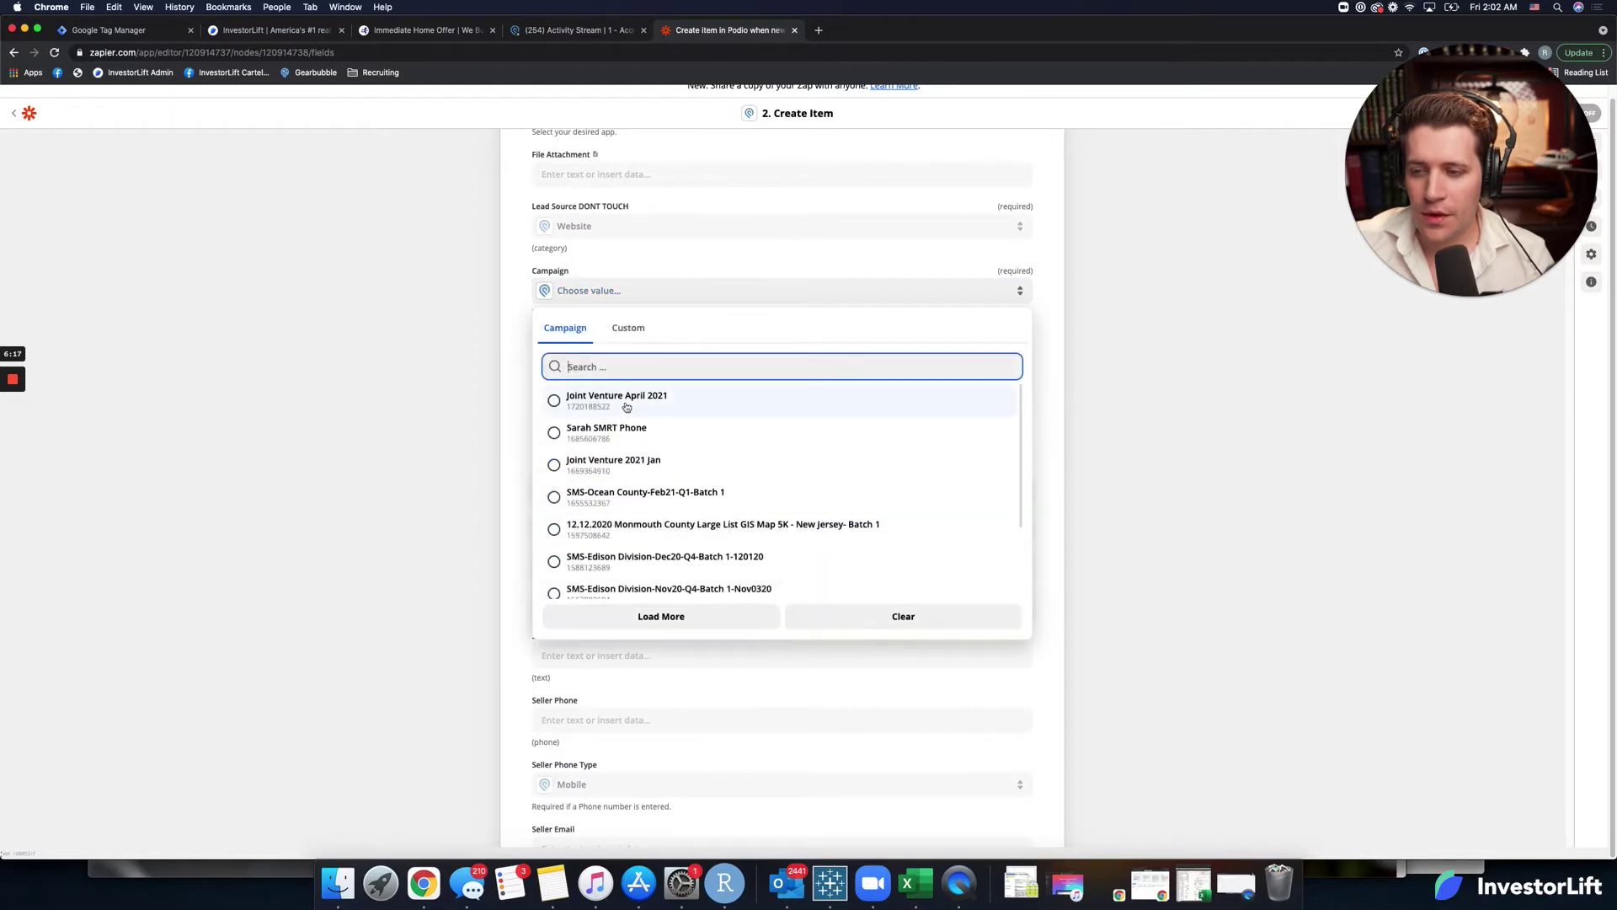
scroll(630, 497, down, 2)
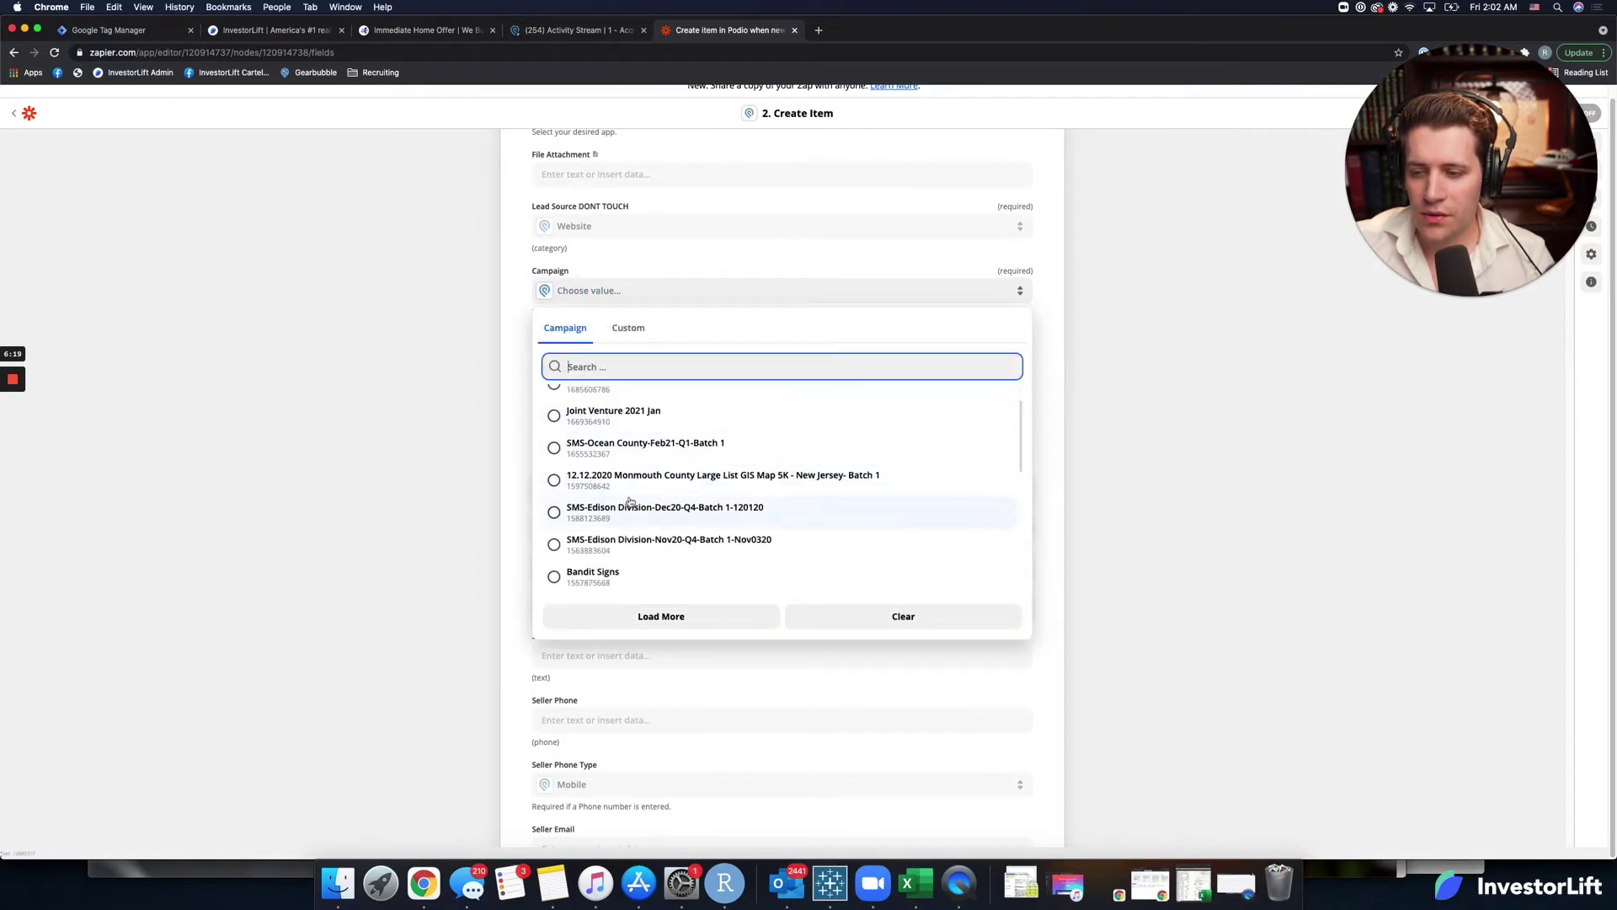
scroll(630, 502, down, 8)
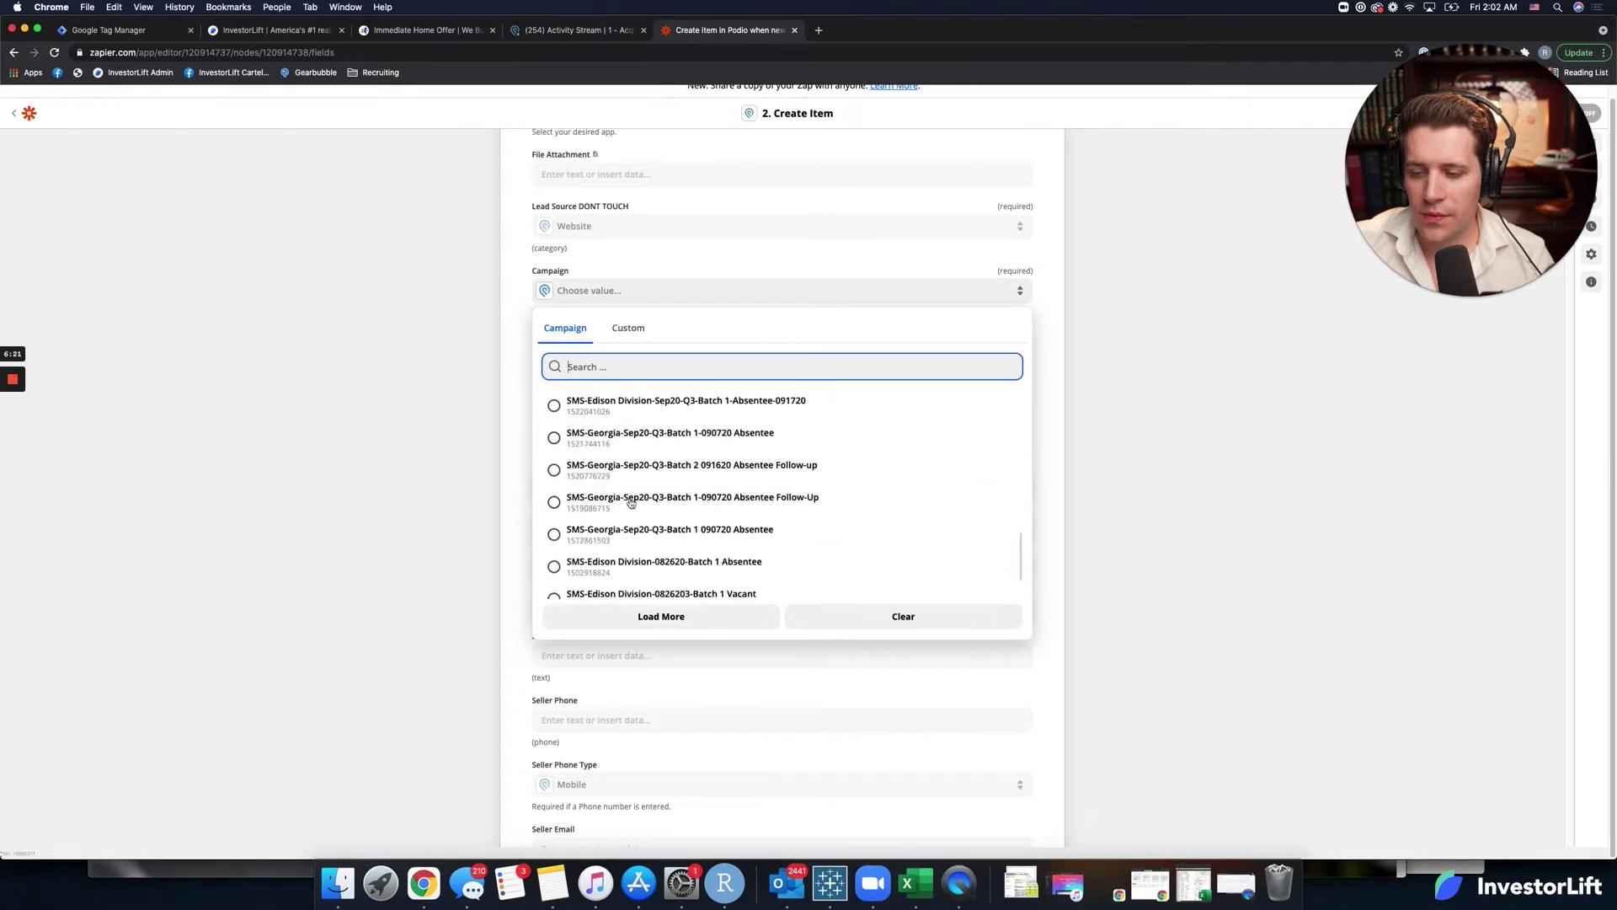
scroll(630, 503, up, 6)
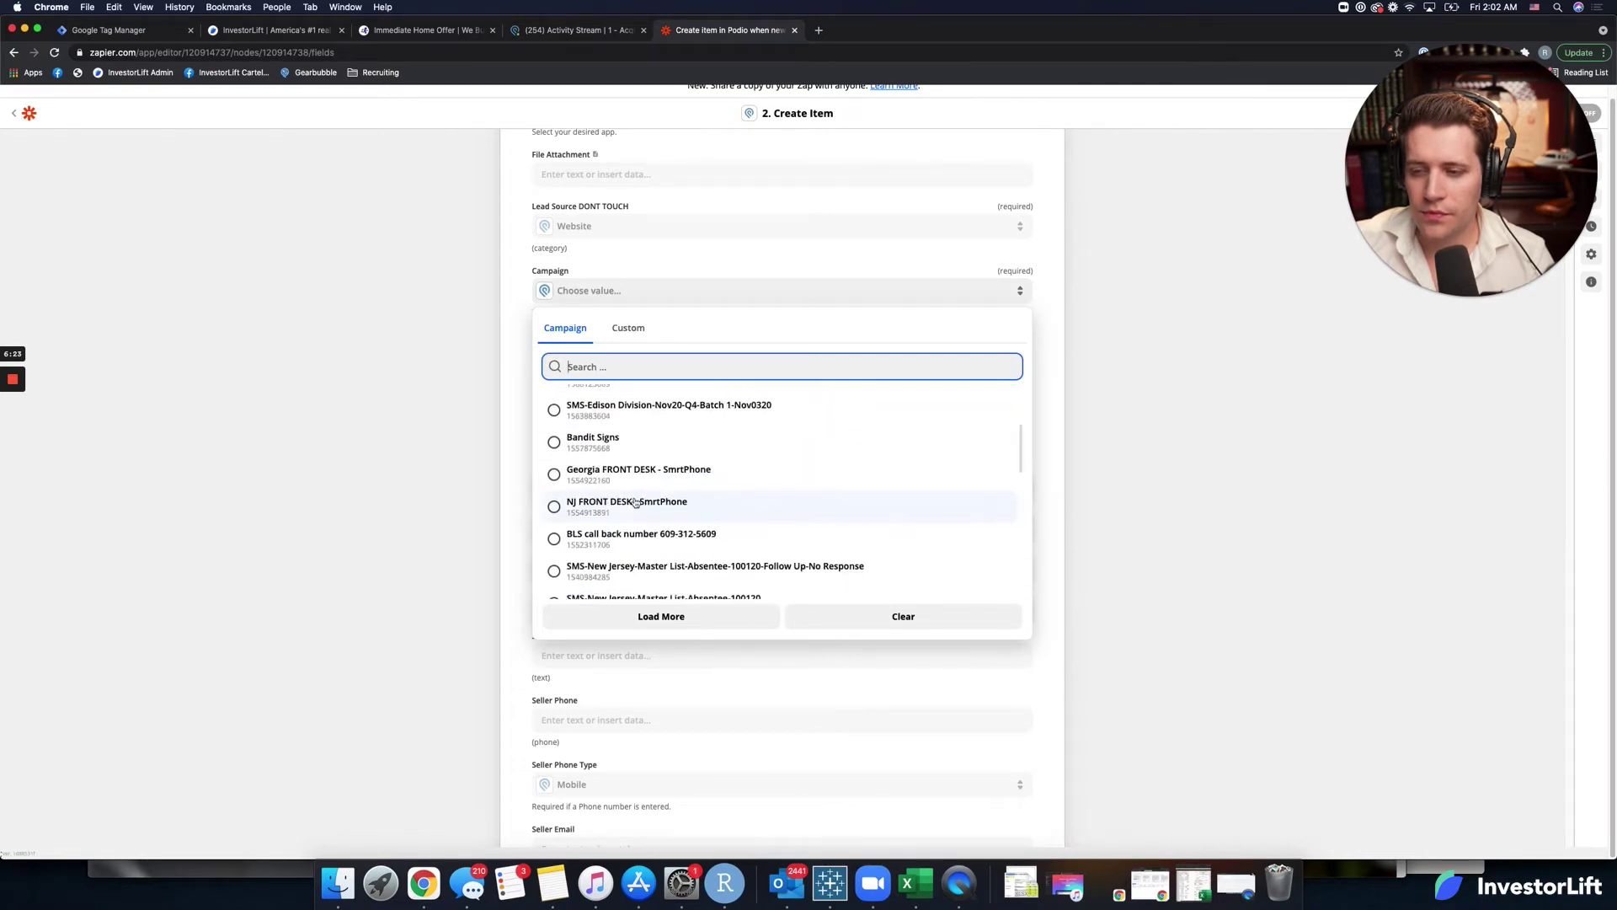
scroll(635, 502, up, 4)
scroll(635, 504, down, 10)
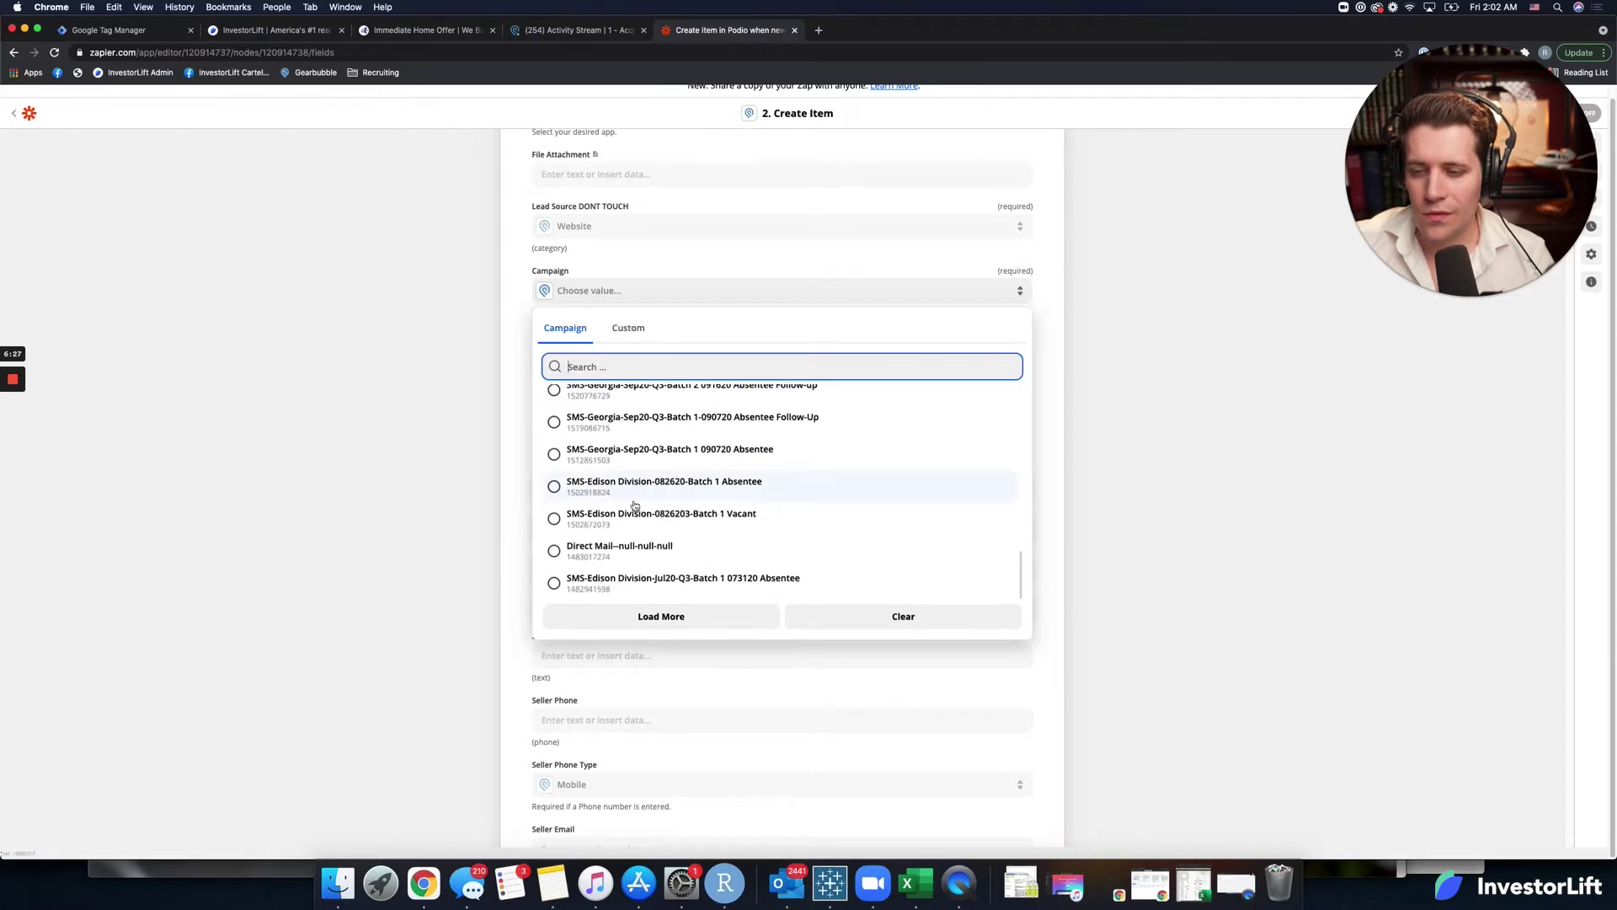
scroll(635, 506, up, 10)
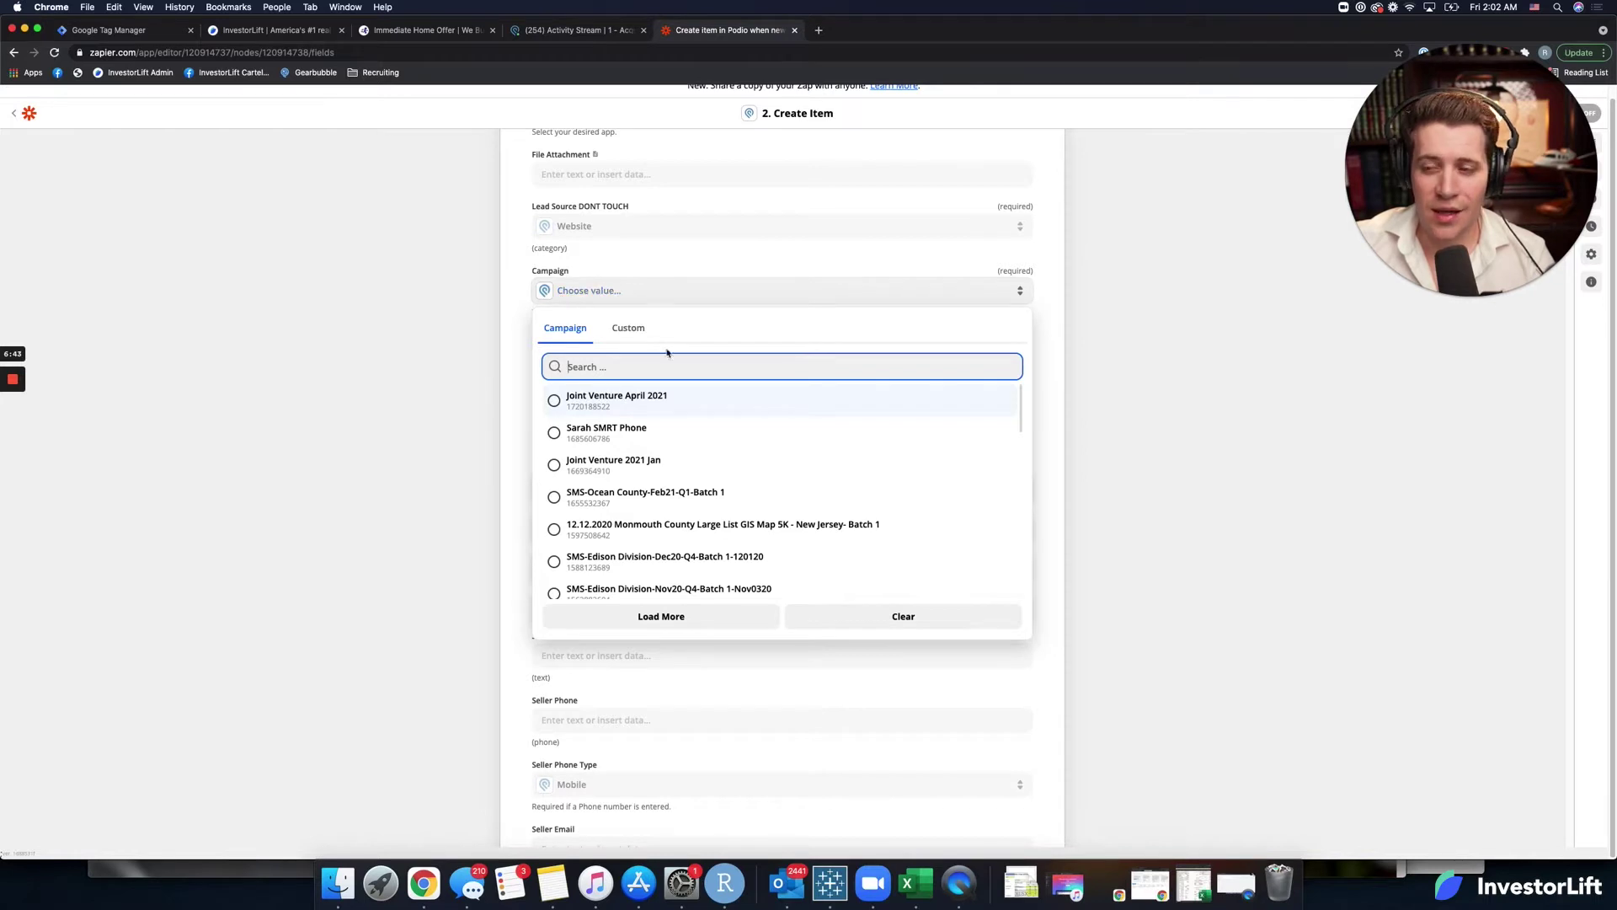
click(588, 403)
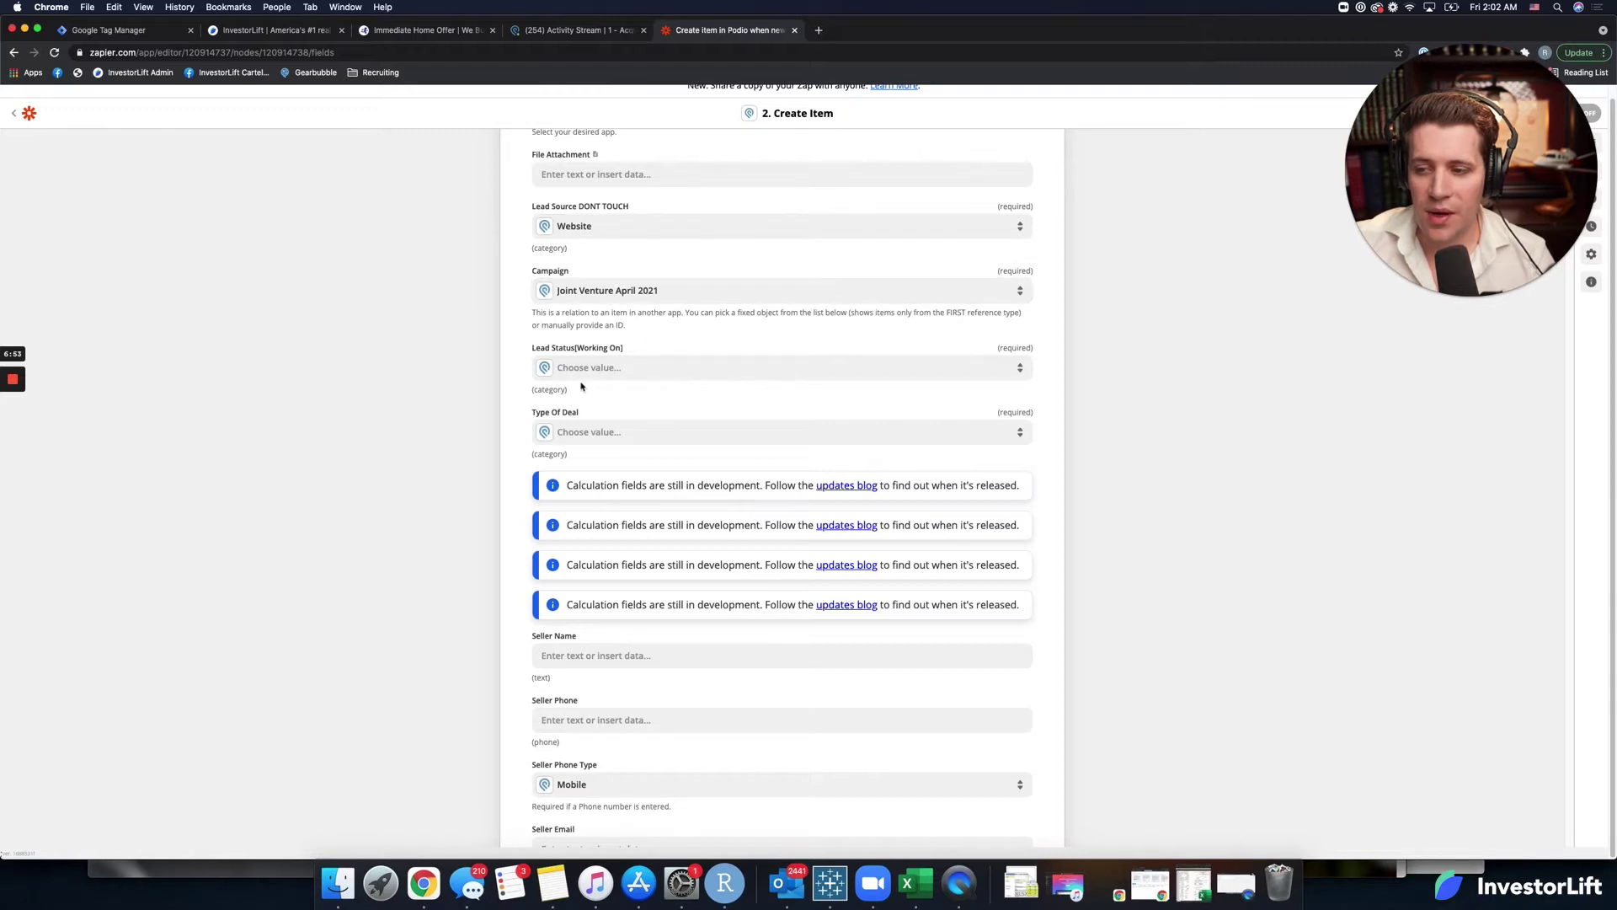
Set Lead Status to **NEW** Untouched and Type Of Deal to Investment Lead.
click(649, 368)
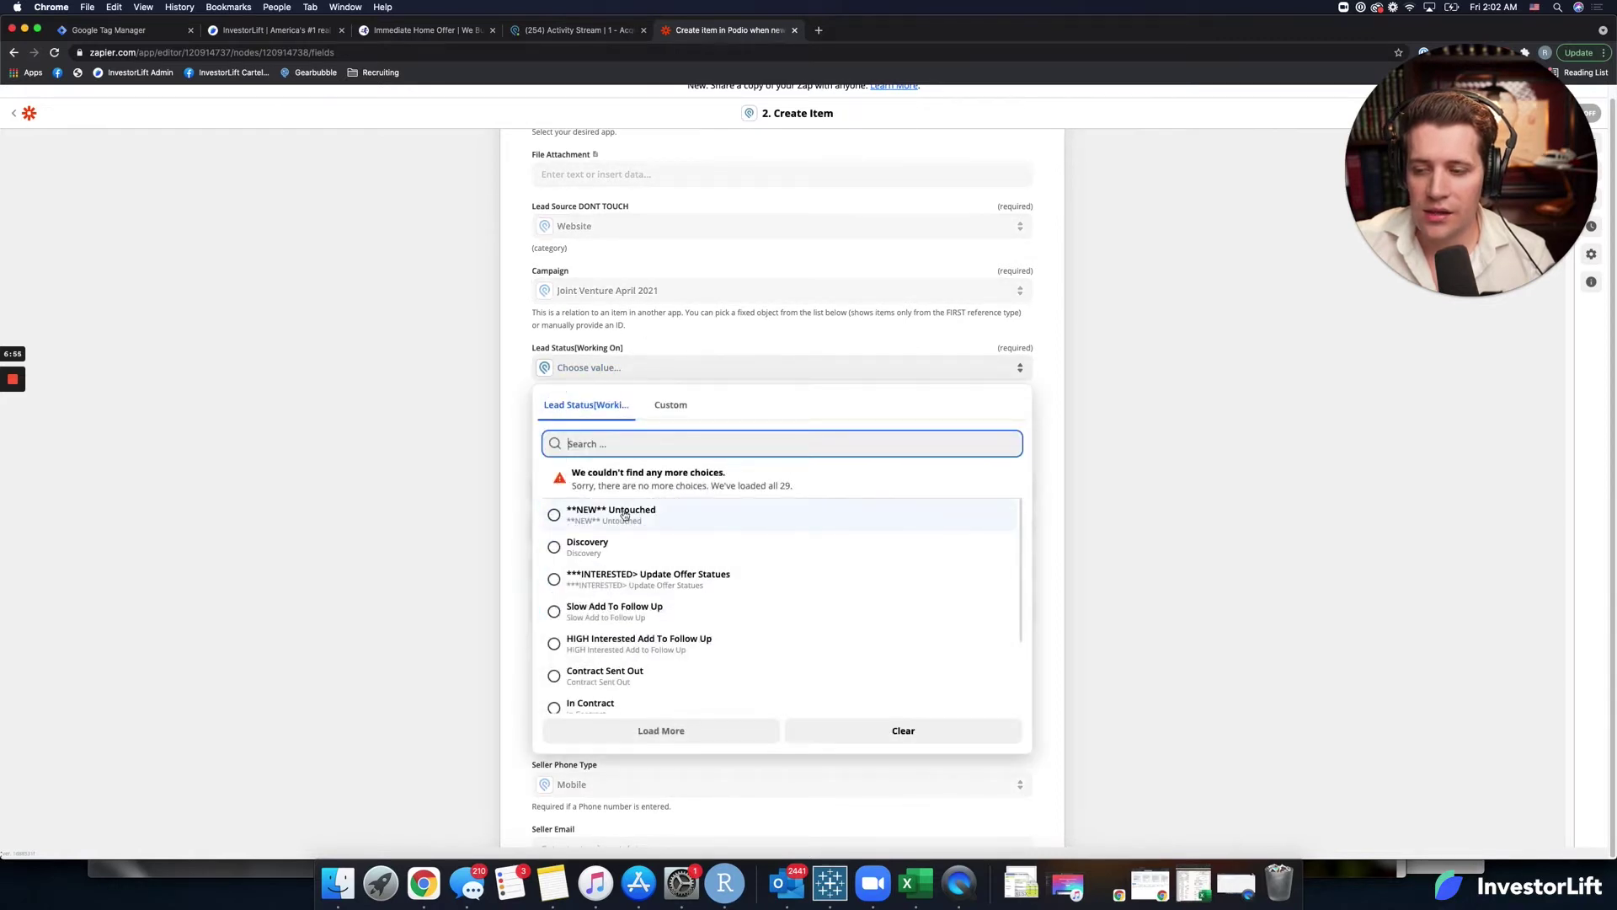
click(624, 515)
scroll(633, 417, down, 1)
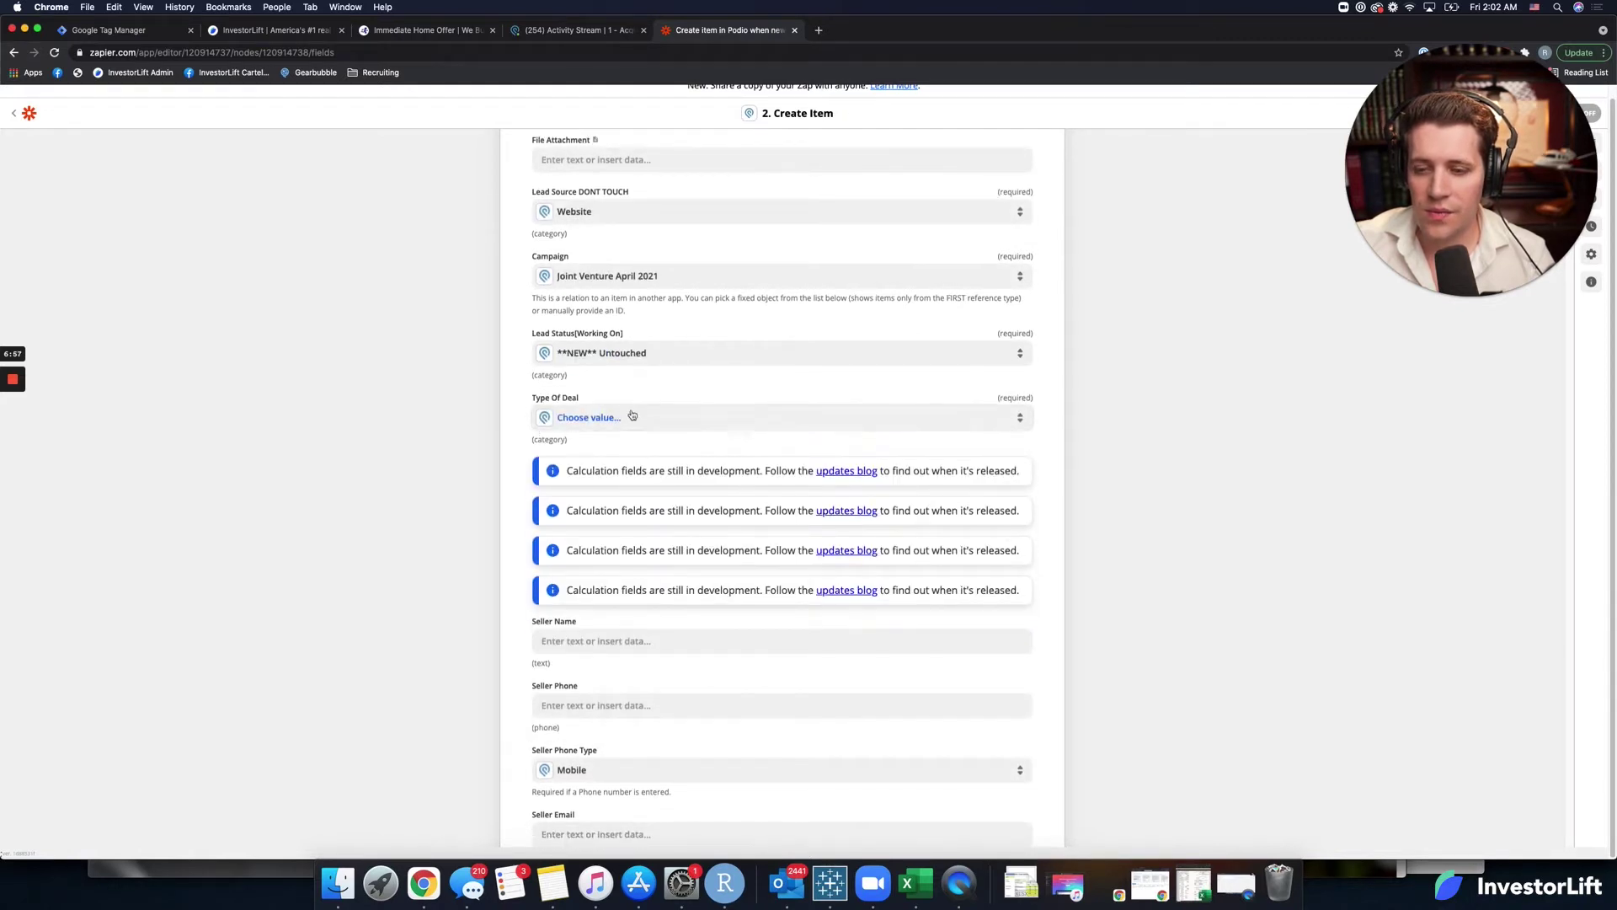
click(632, 417)
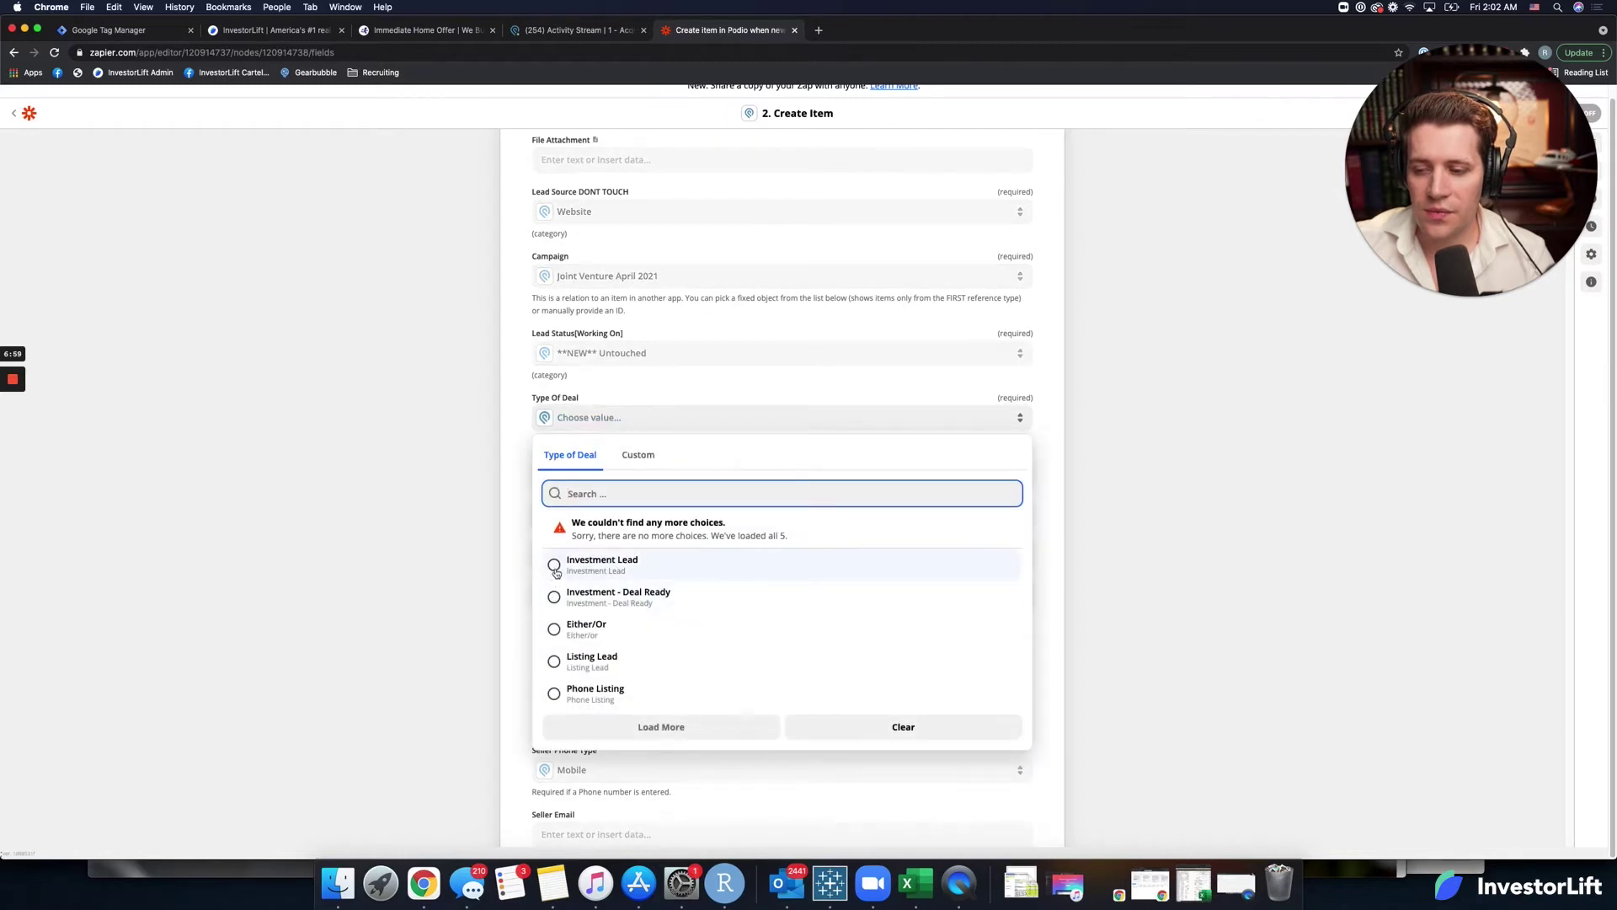
scroll(556, 573, down, 1)
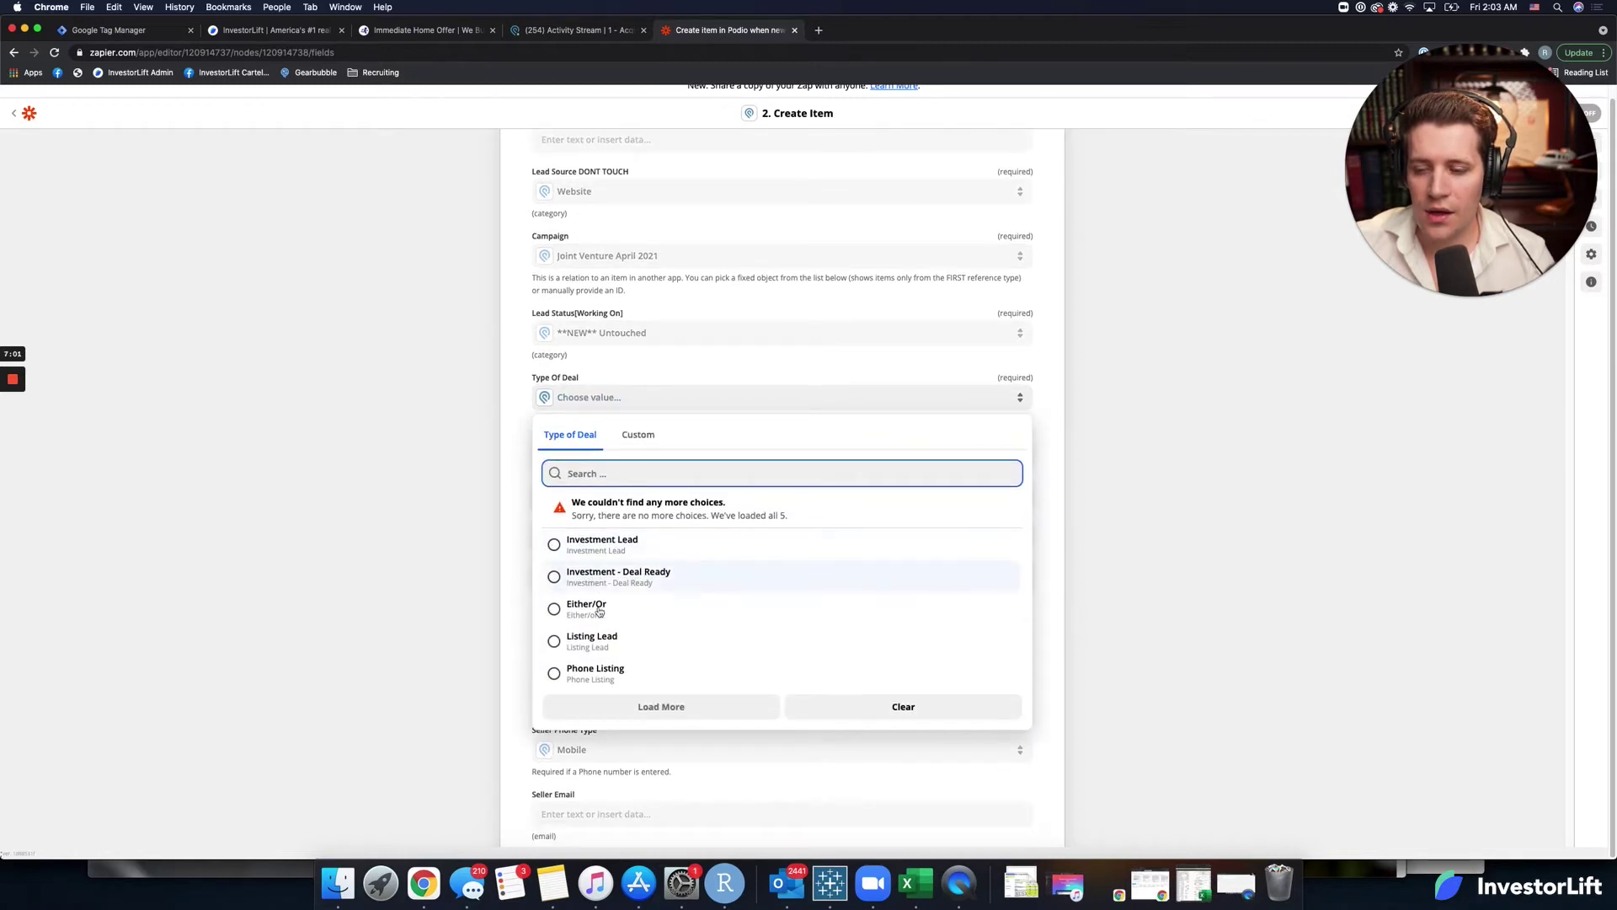
click(589, 543)
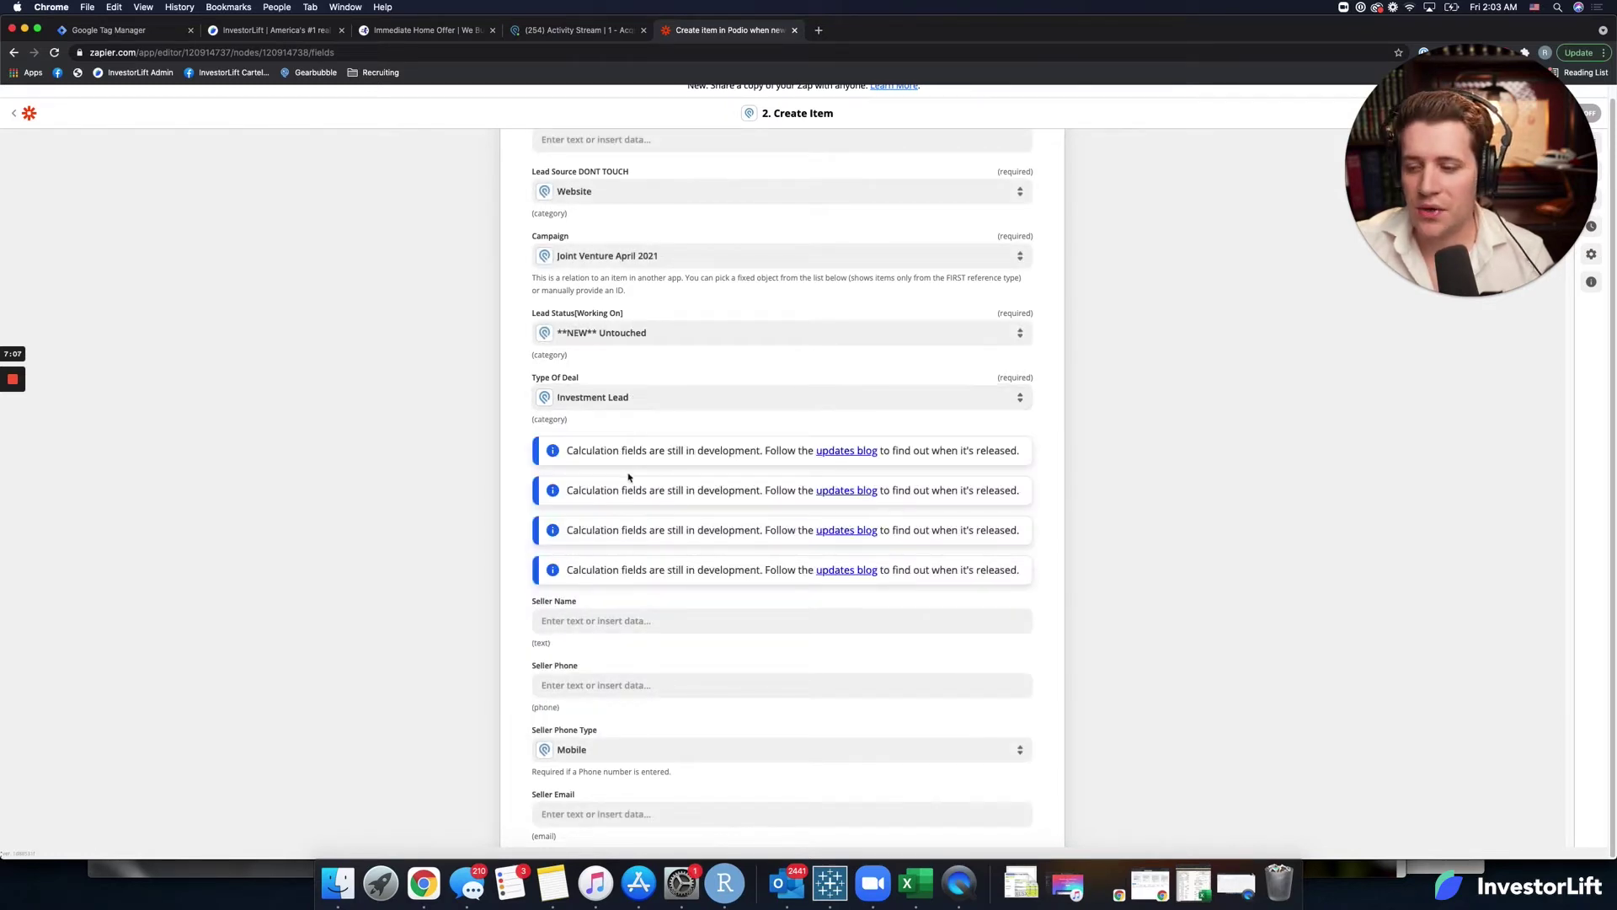
scroll(628, 477, down, 2)
click(623, 518)
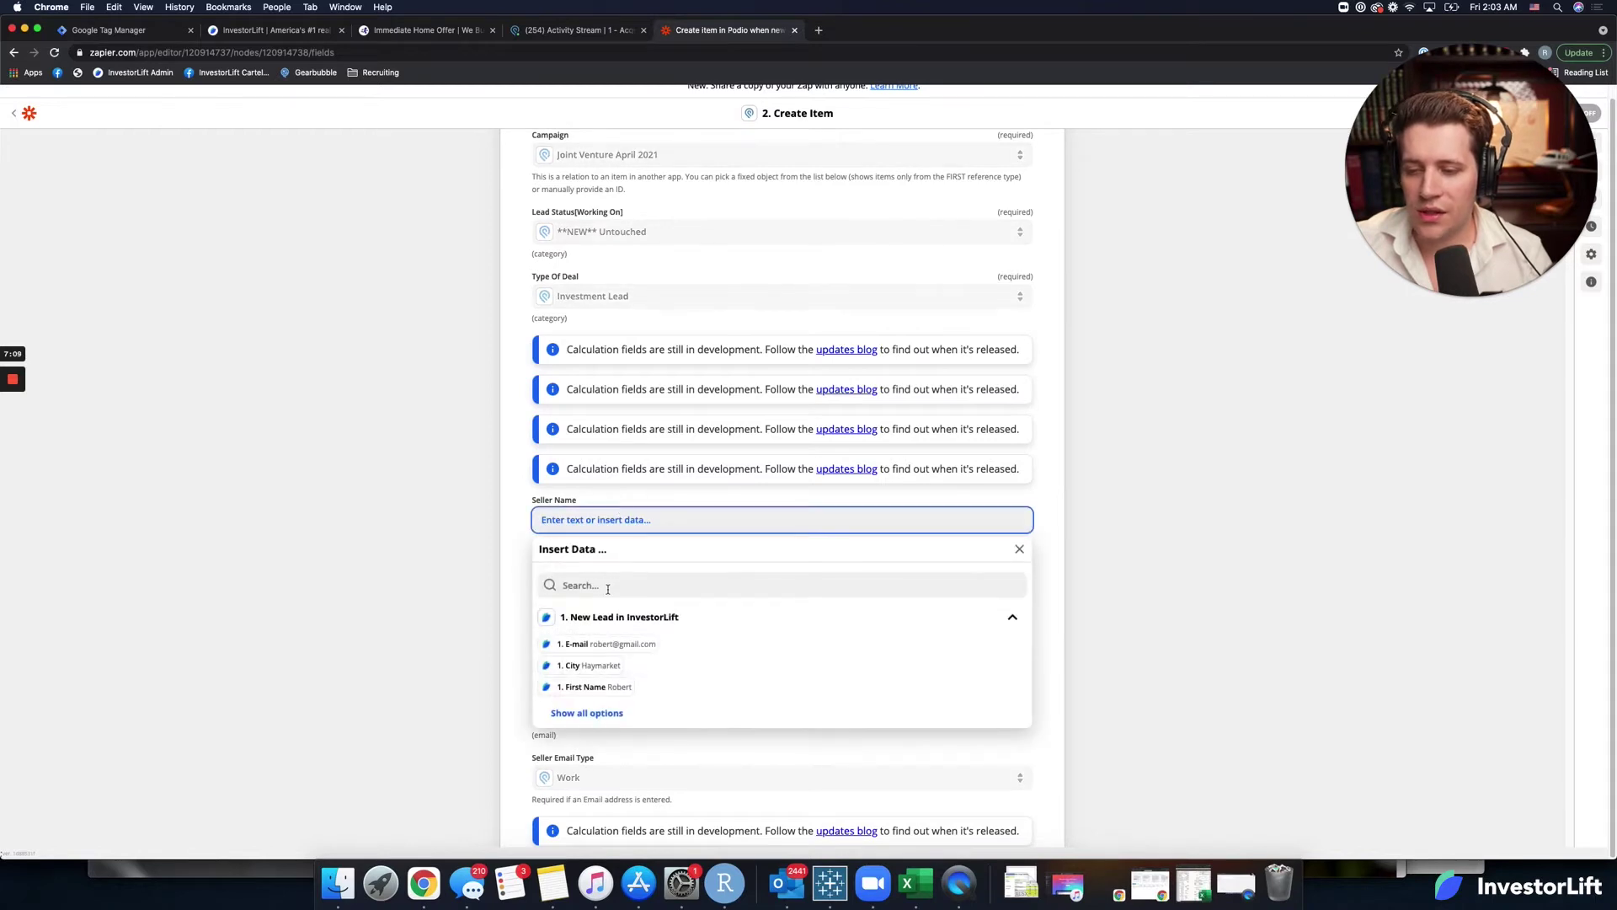
Map the lead's Full Name into Seller Name and Phone Number into Seller Phone.
click(598, 714)
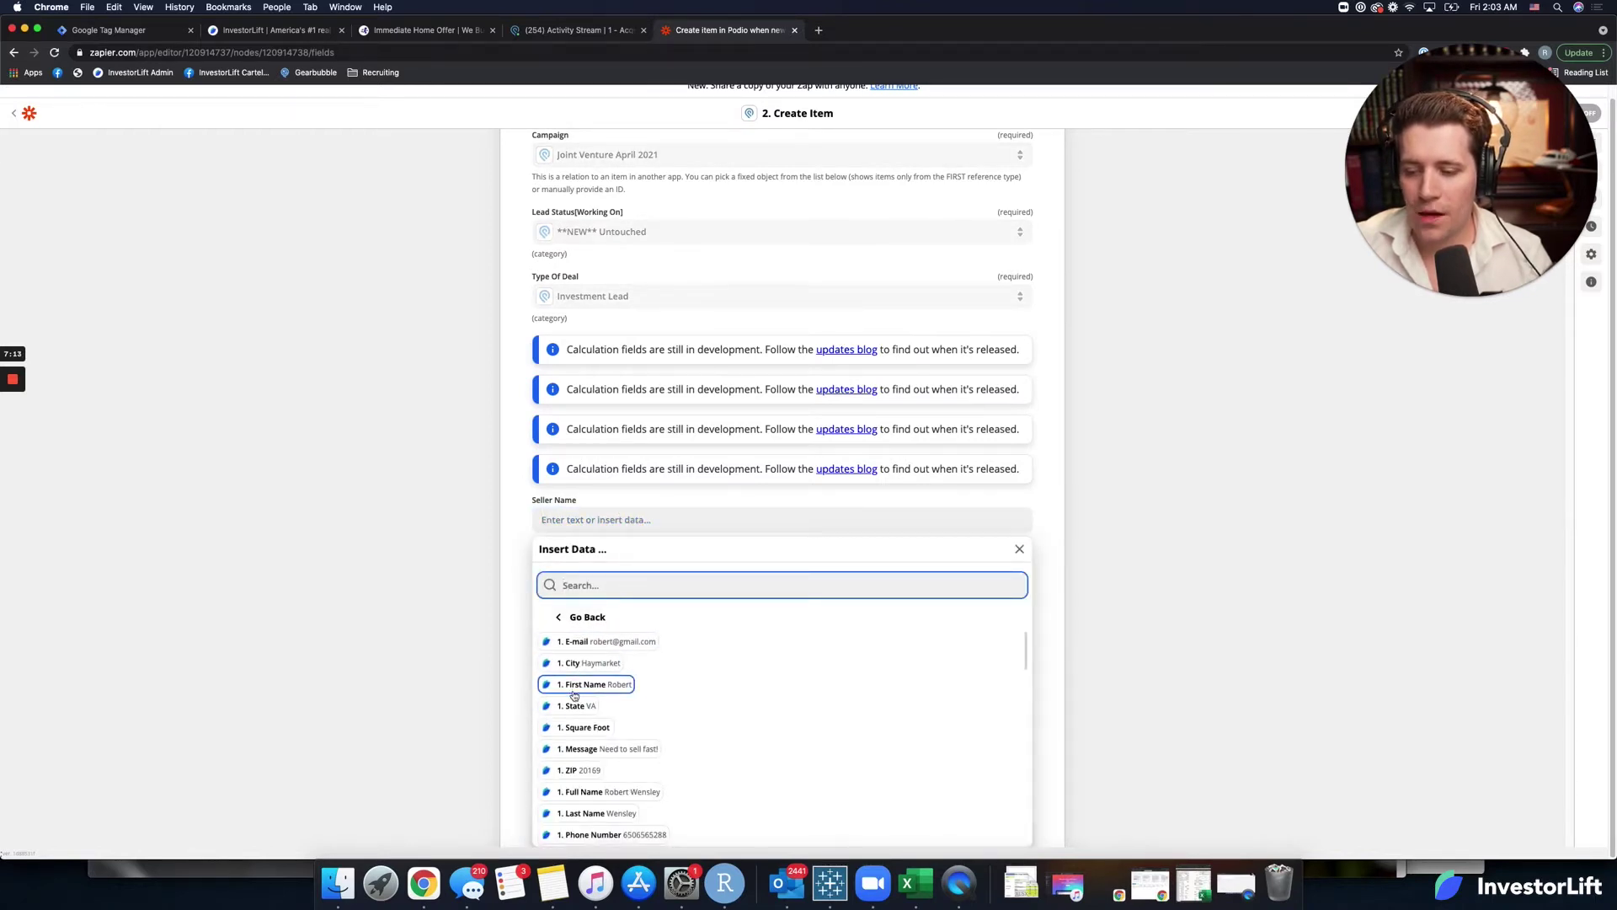
scroll(614, 771, down, 1)
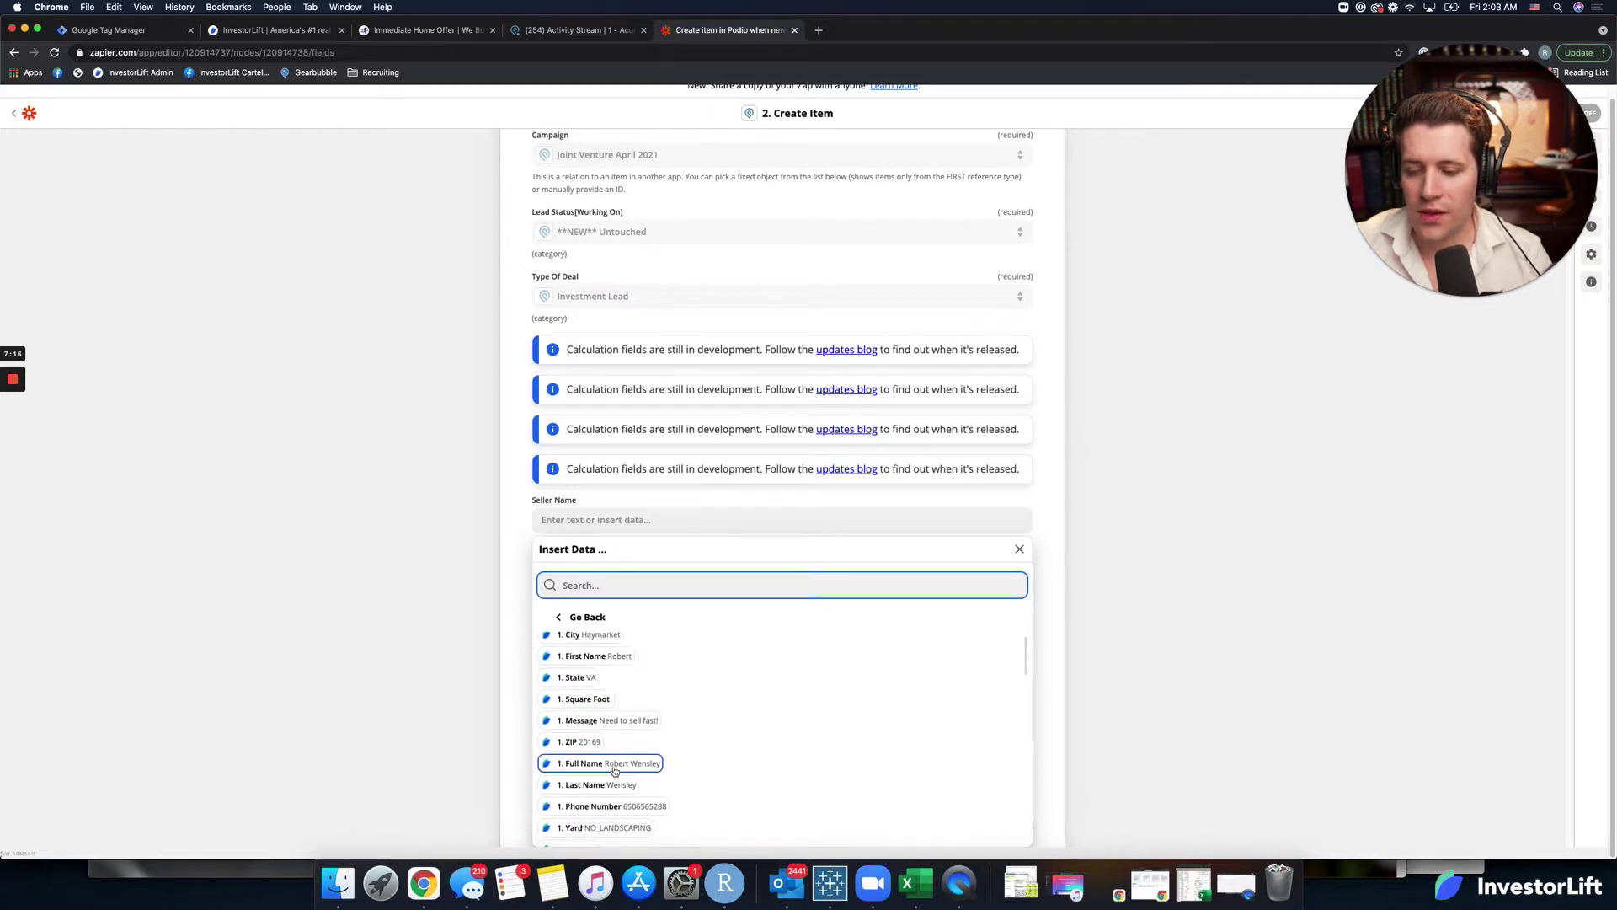
click(510, 630)
scroll(522, 653, down, 2)
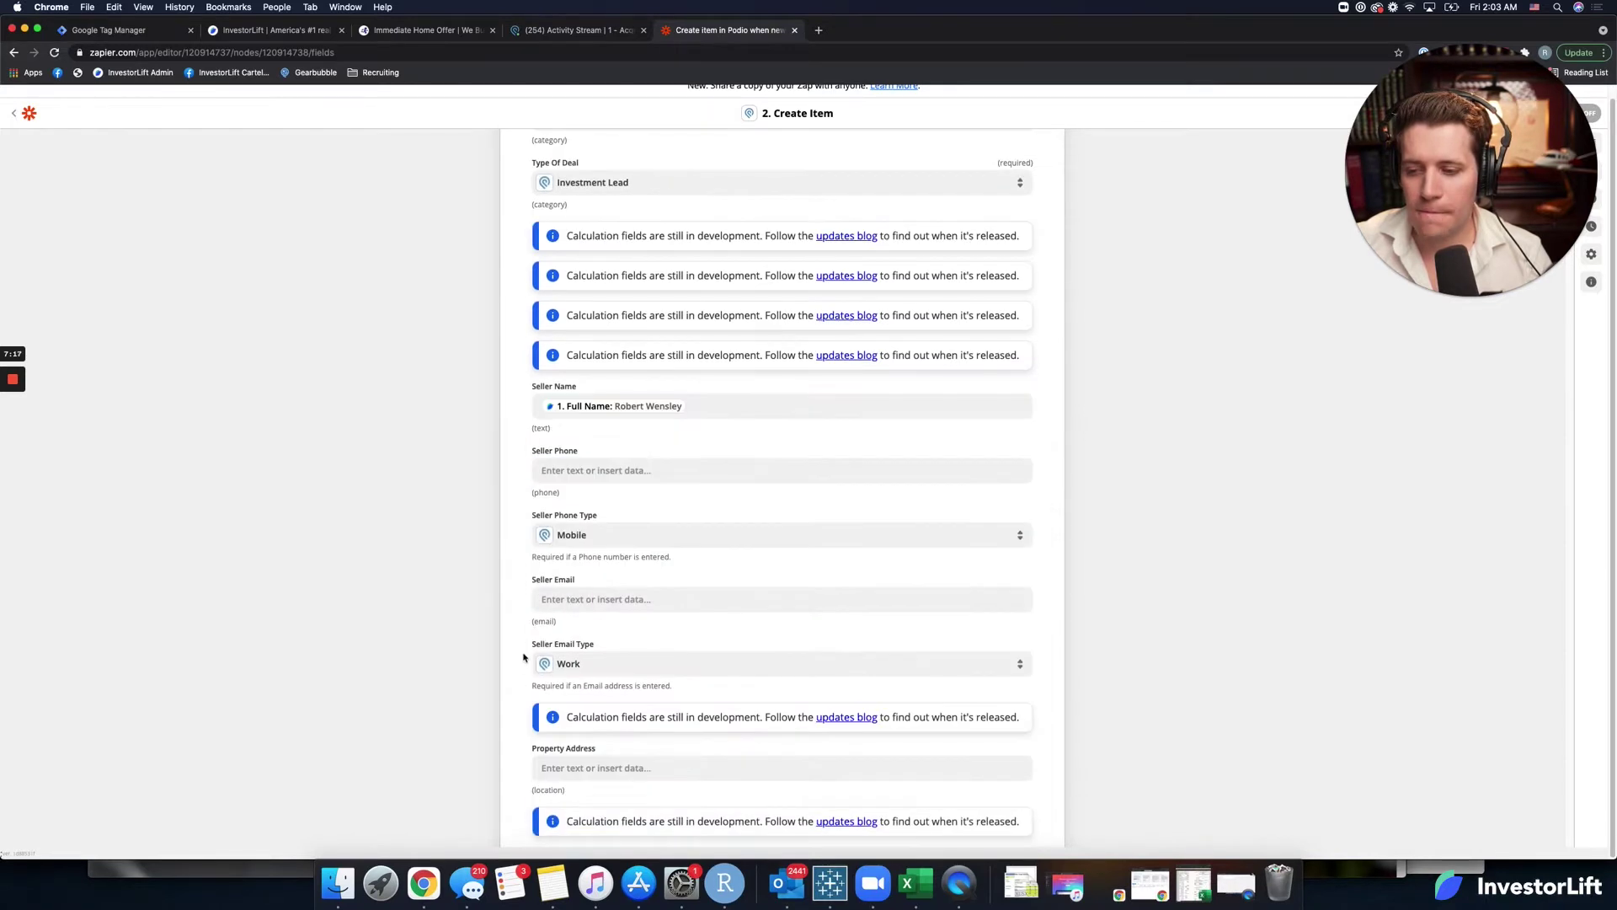
click(626, 469)
click(618, 539)
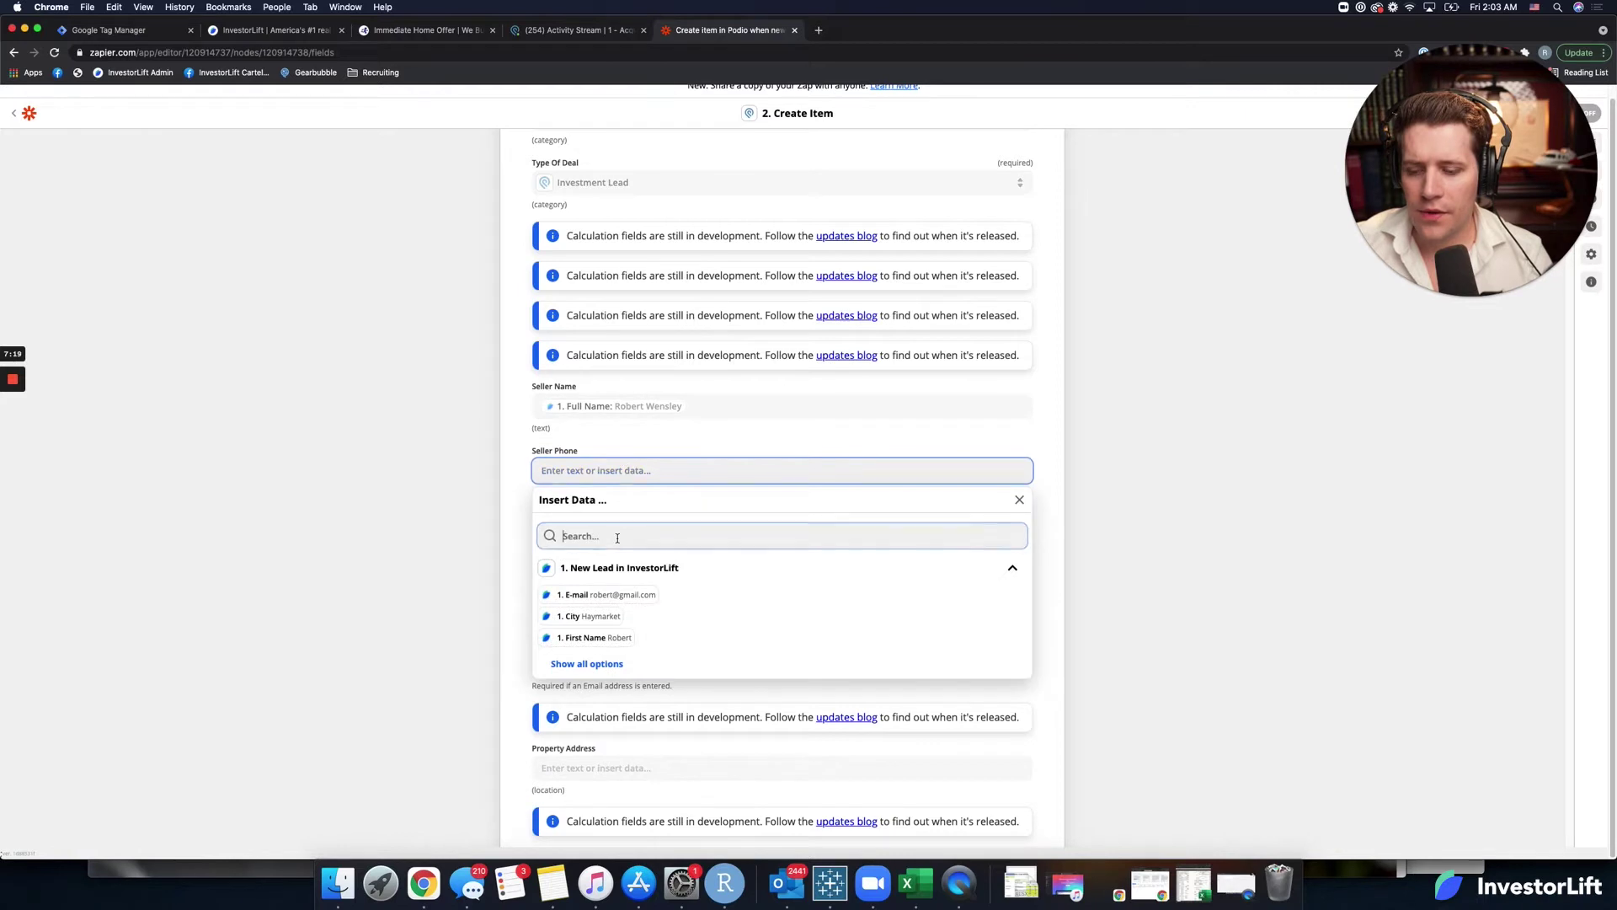
text(phon)
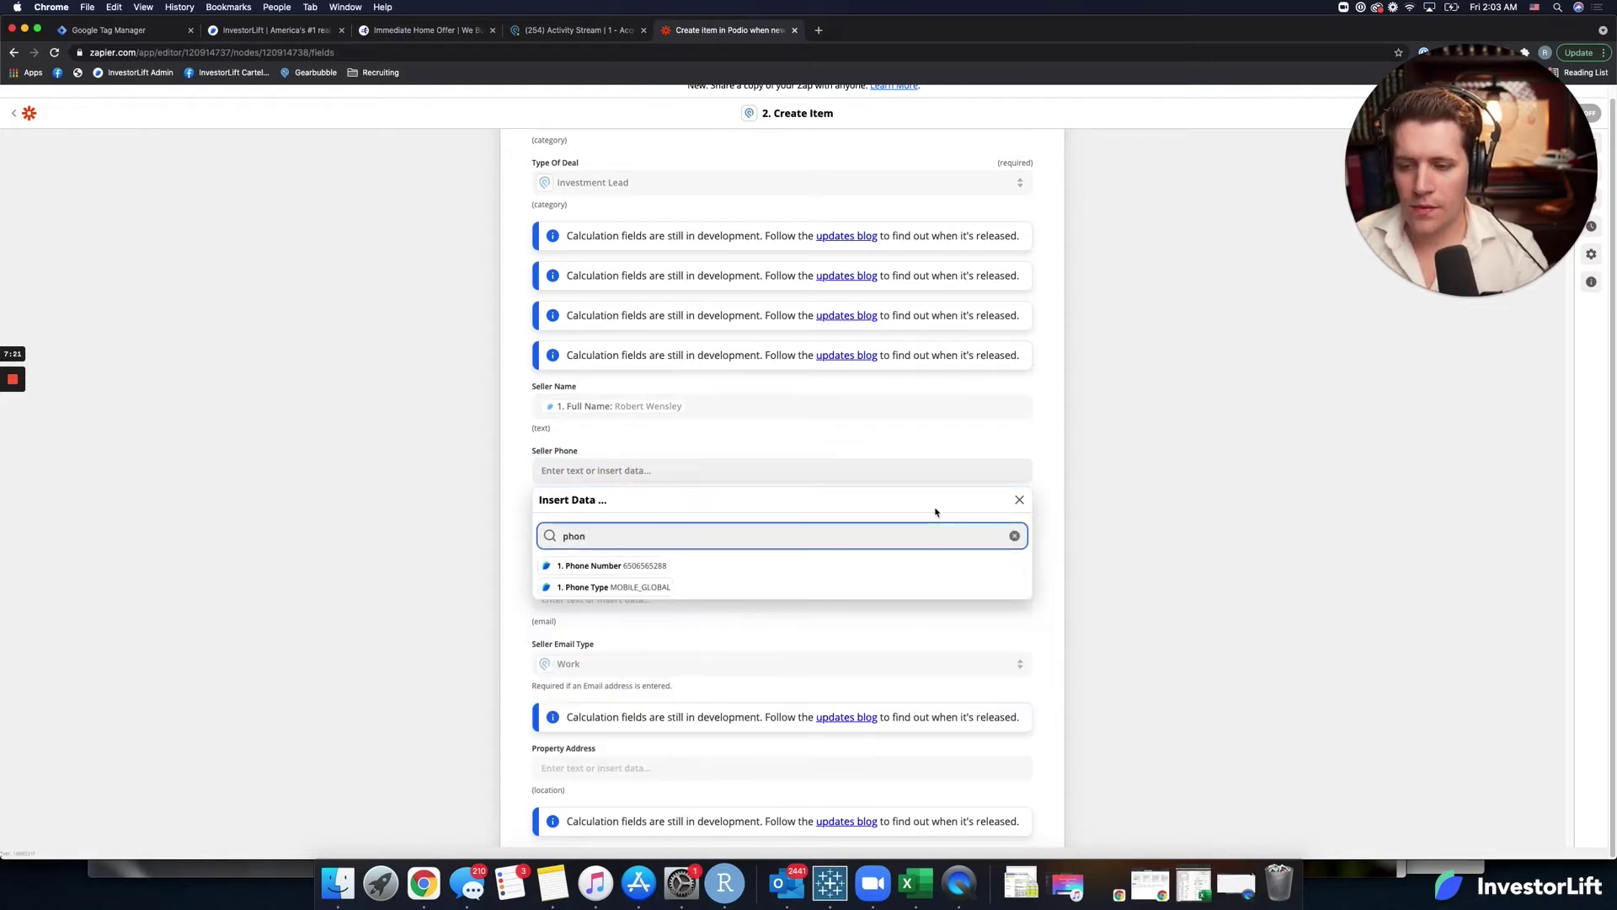
click(659, 569)
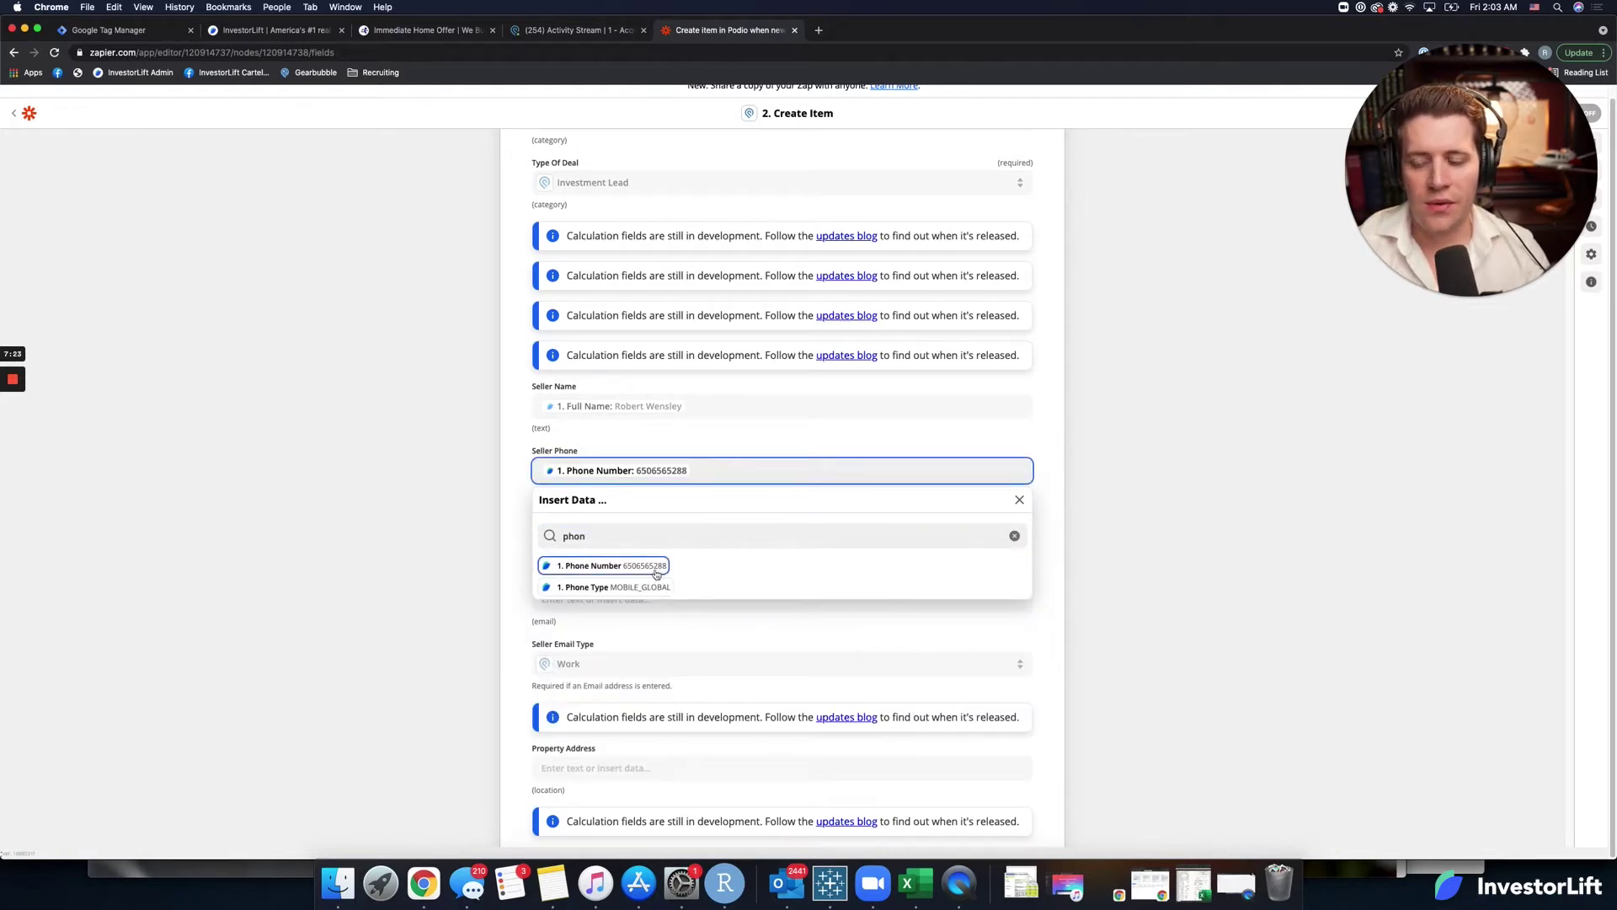
click(472, 559)
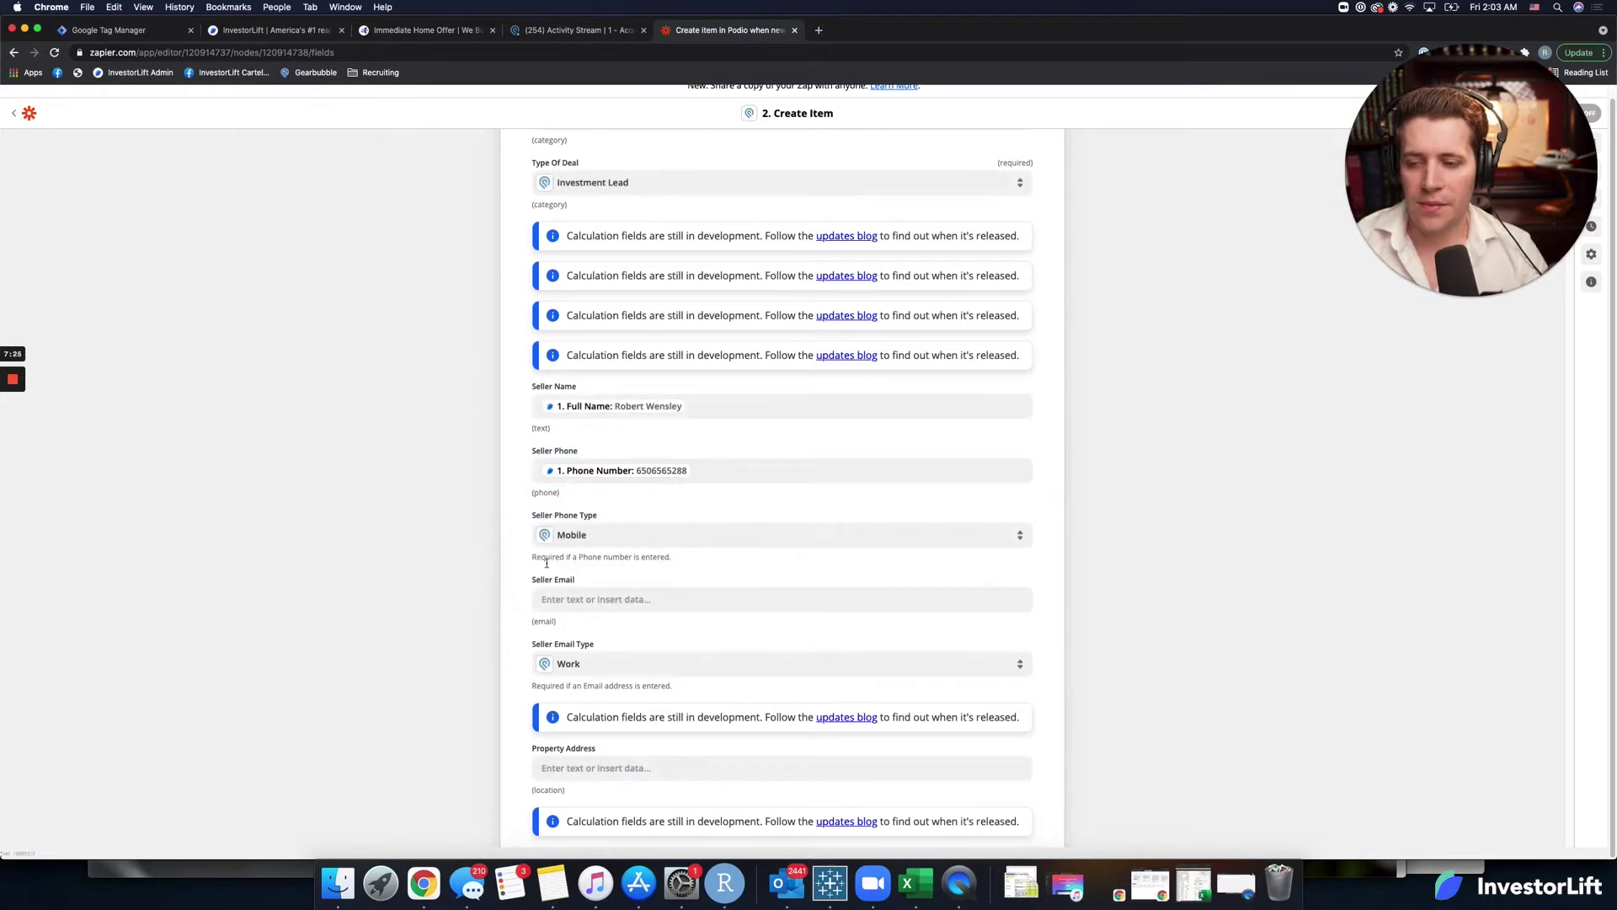
Map the lead's E-mail into Seller Email and Address into Property Address.
scroll(562, 530, down, 3)
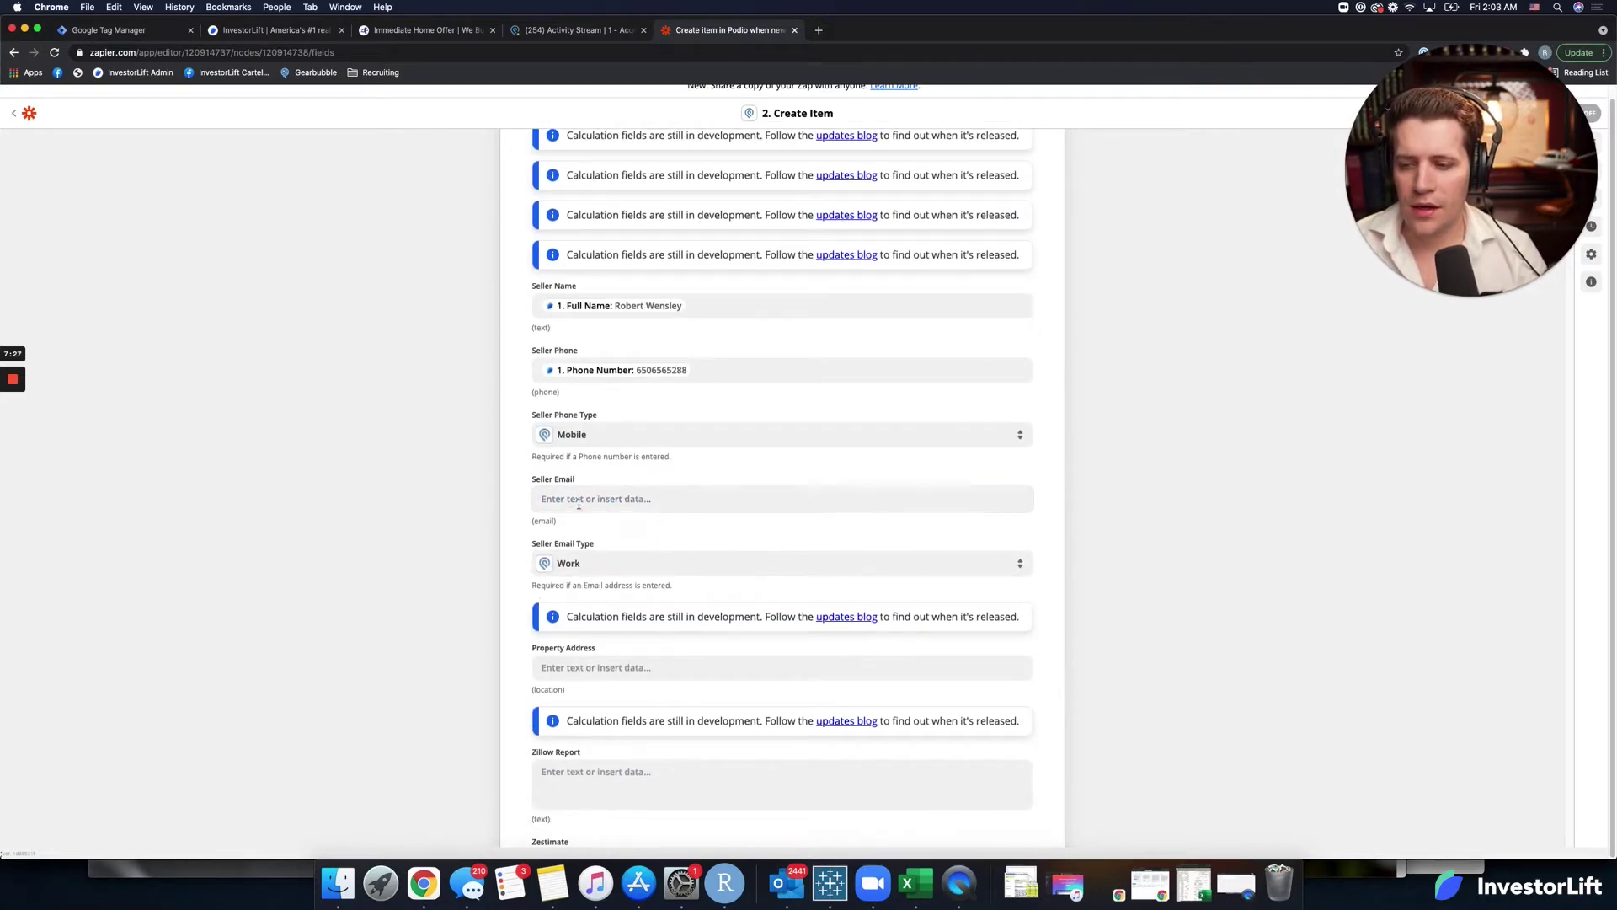
click(579, 501)
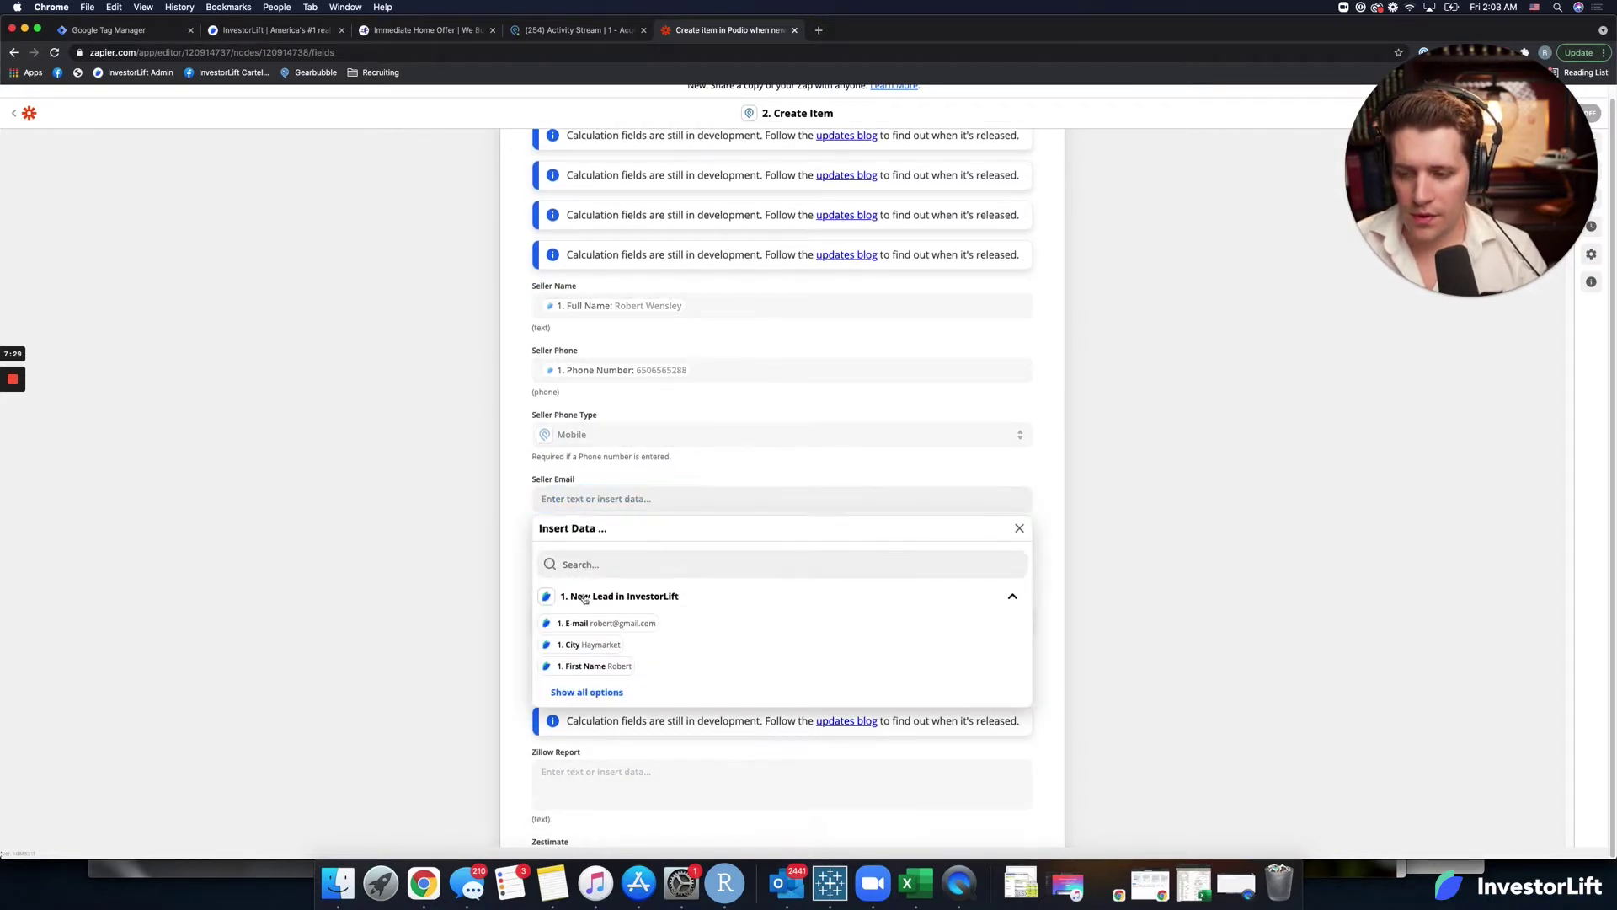
click(573, 623)
click(508, 606)
scroll(508, 606, down, 3)
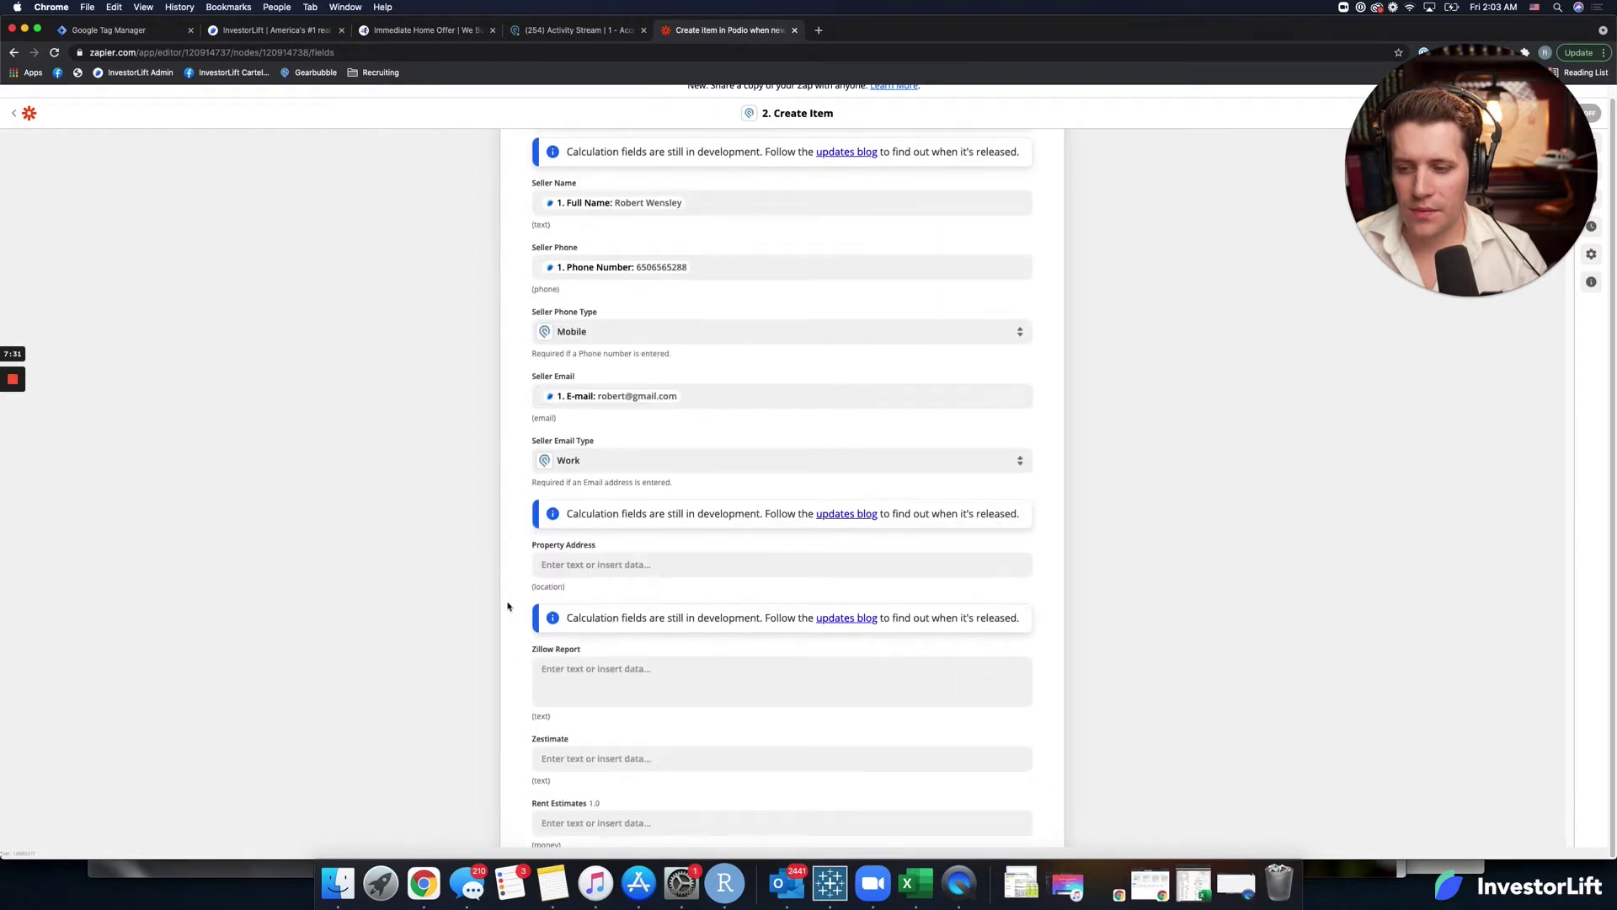
scroll(469, 596, down, 2)
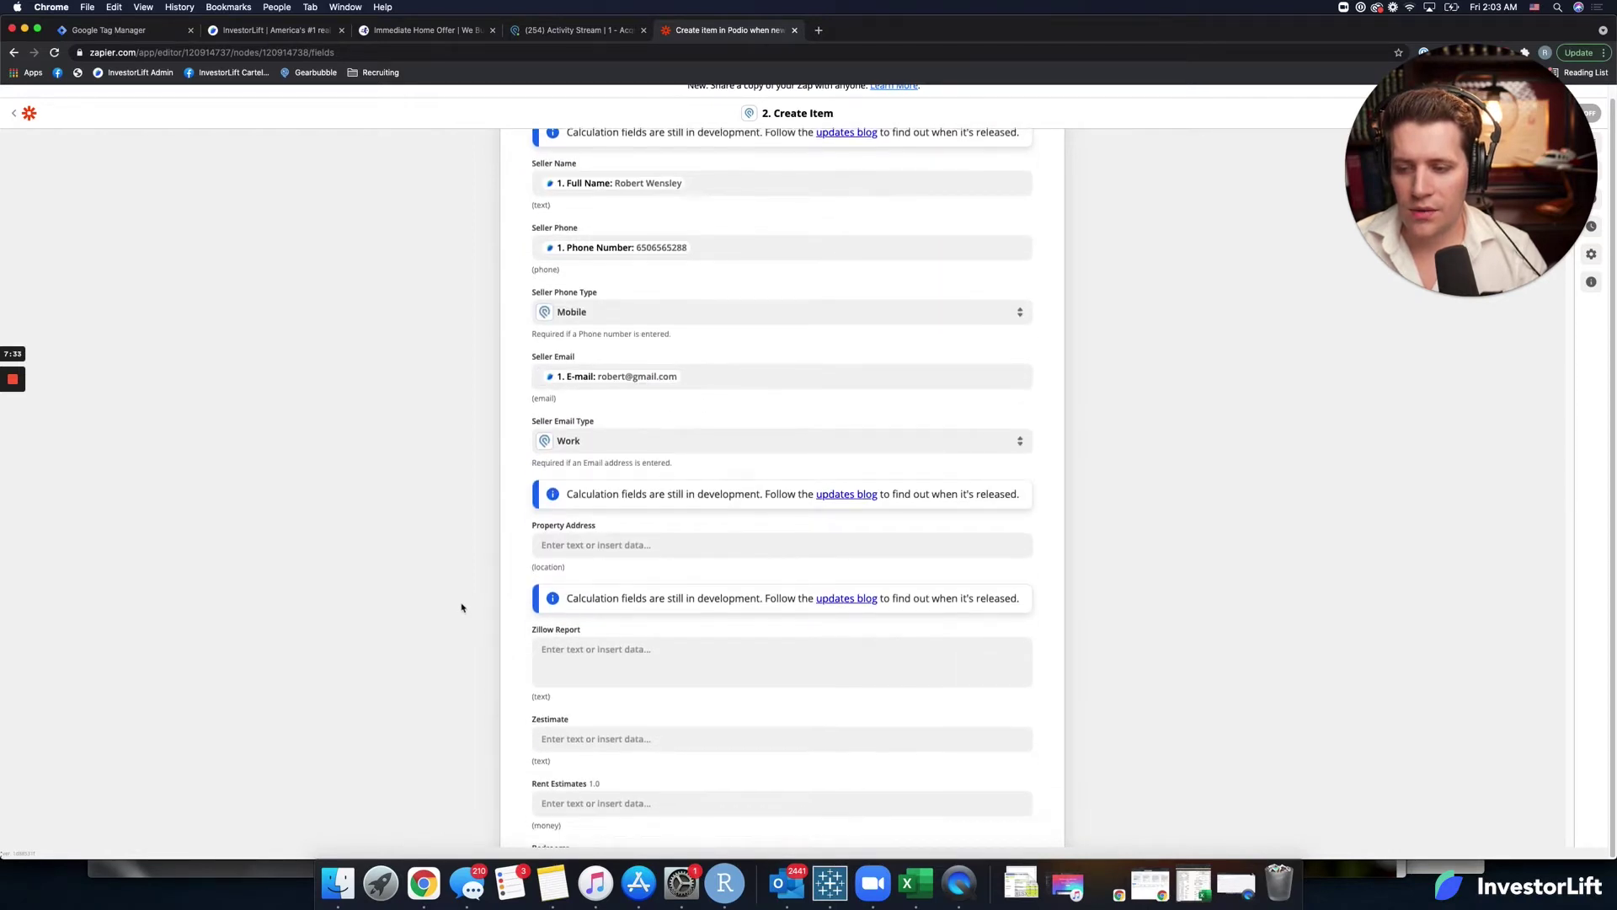
click(568, 492)
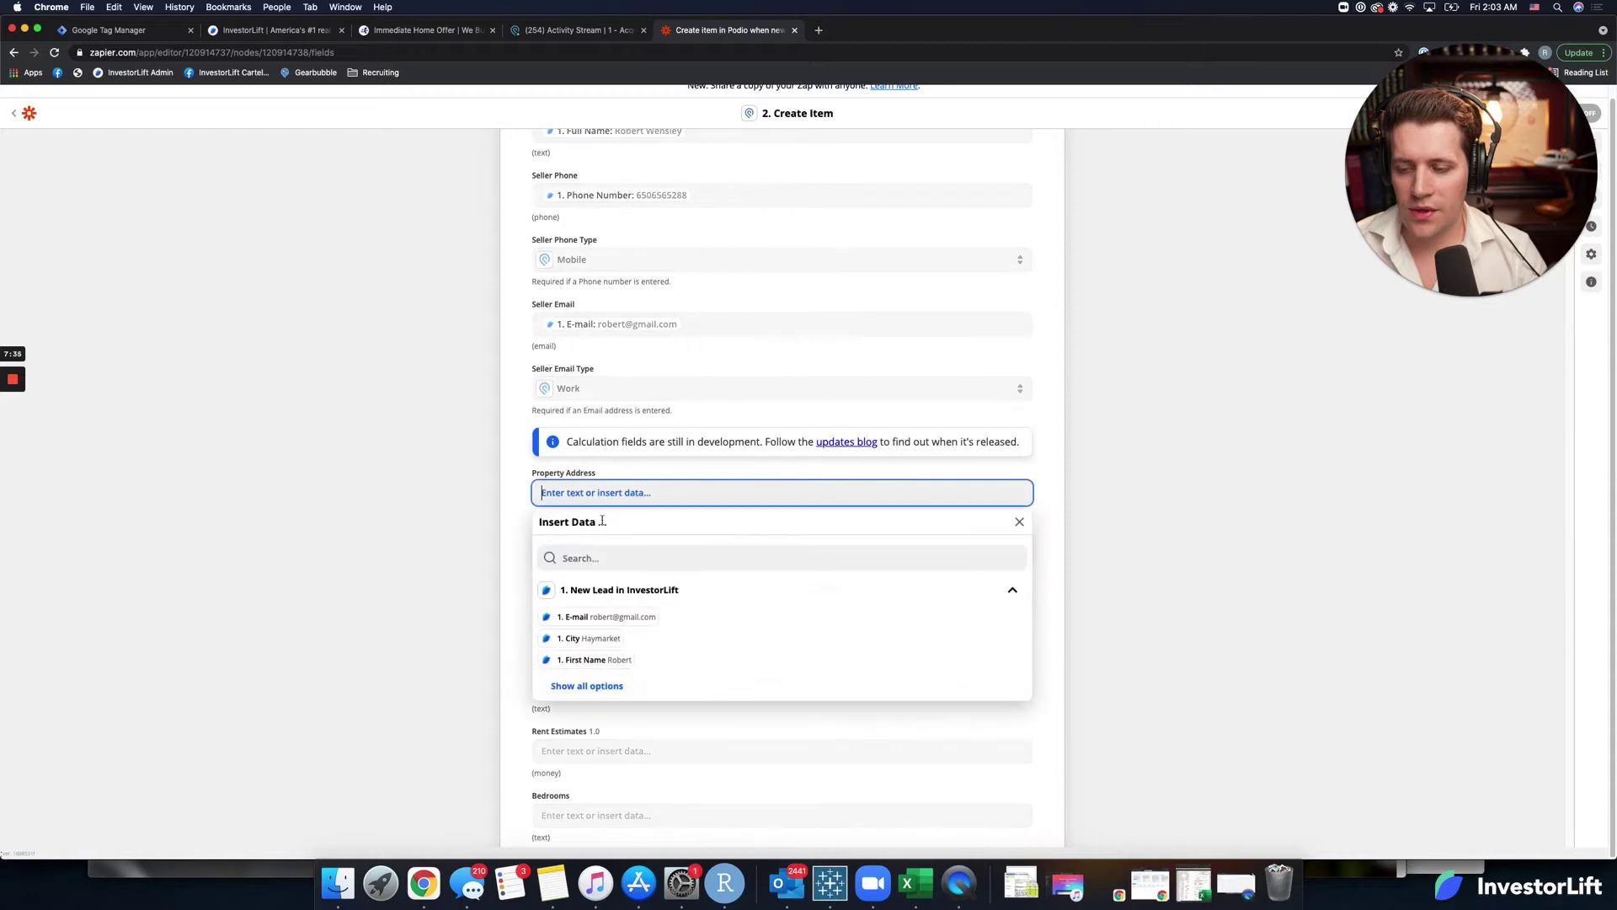
click(591, 556)
text(add)
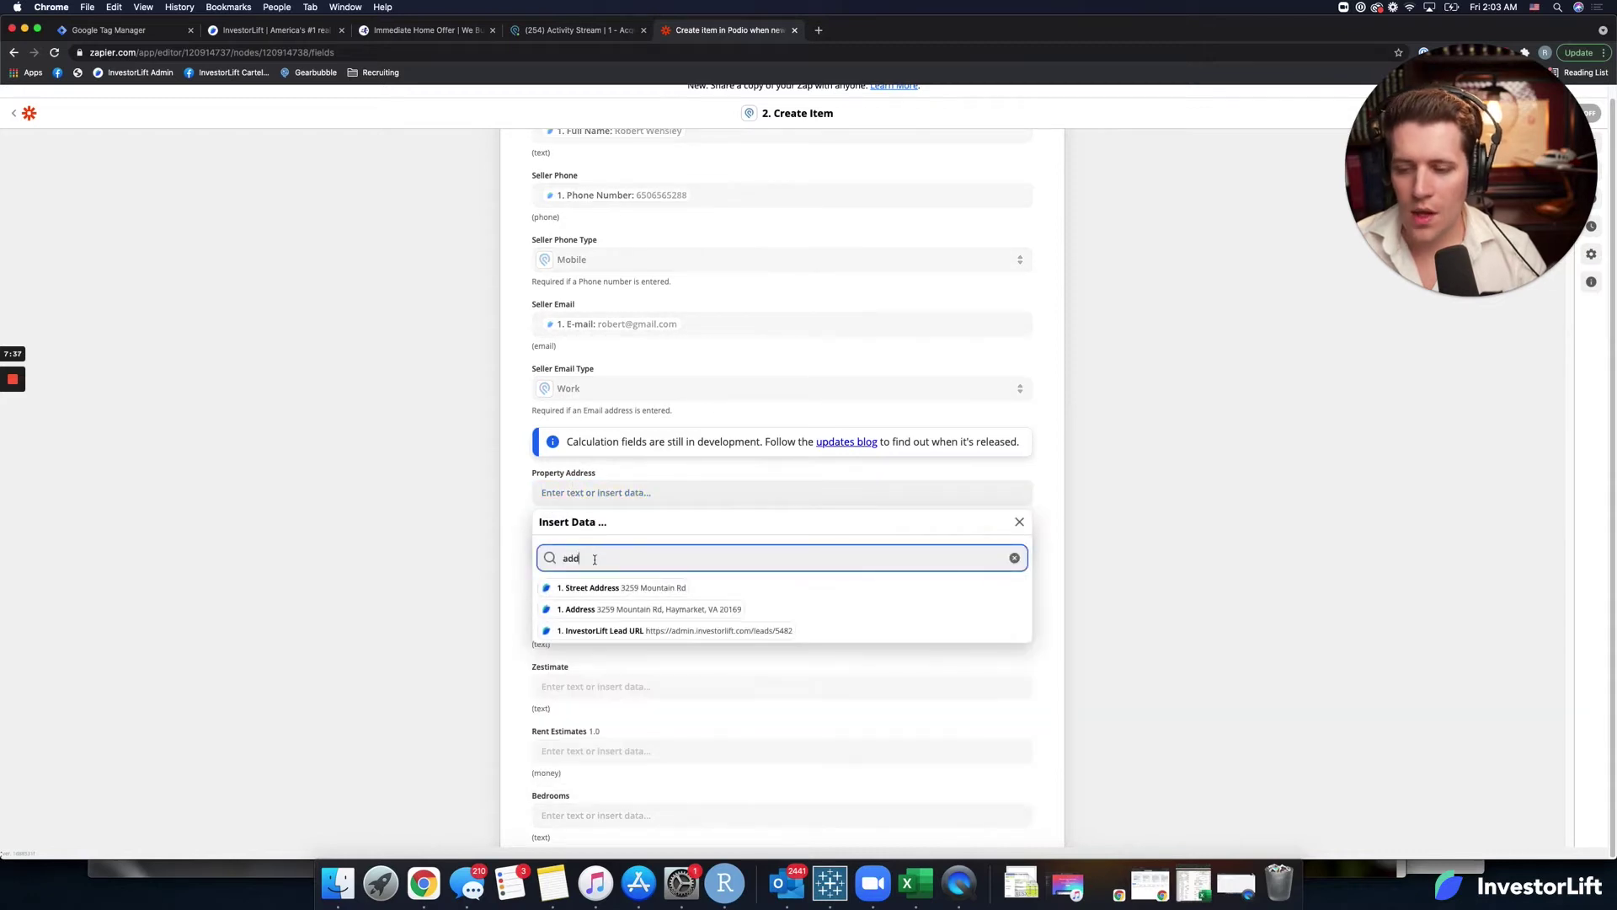
click(620, 617)
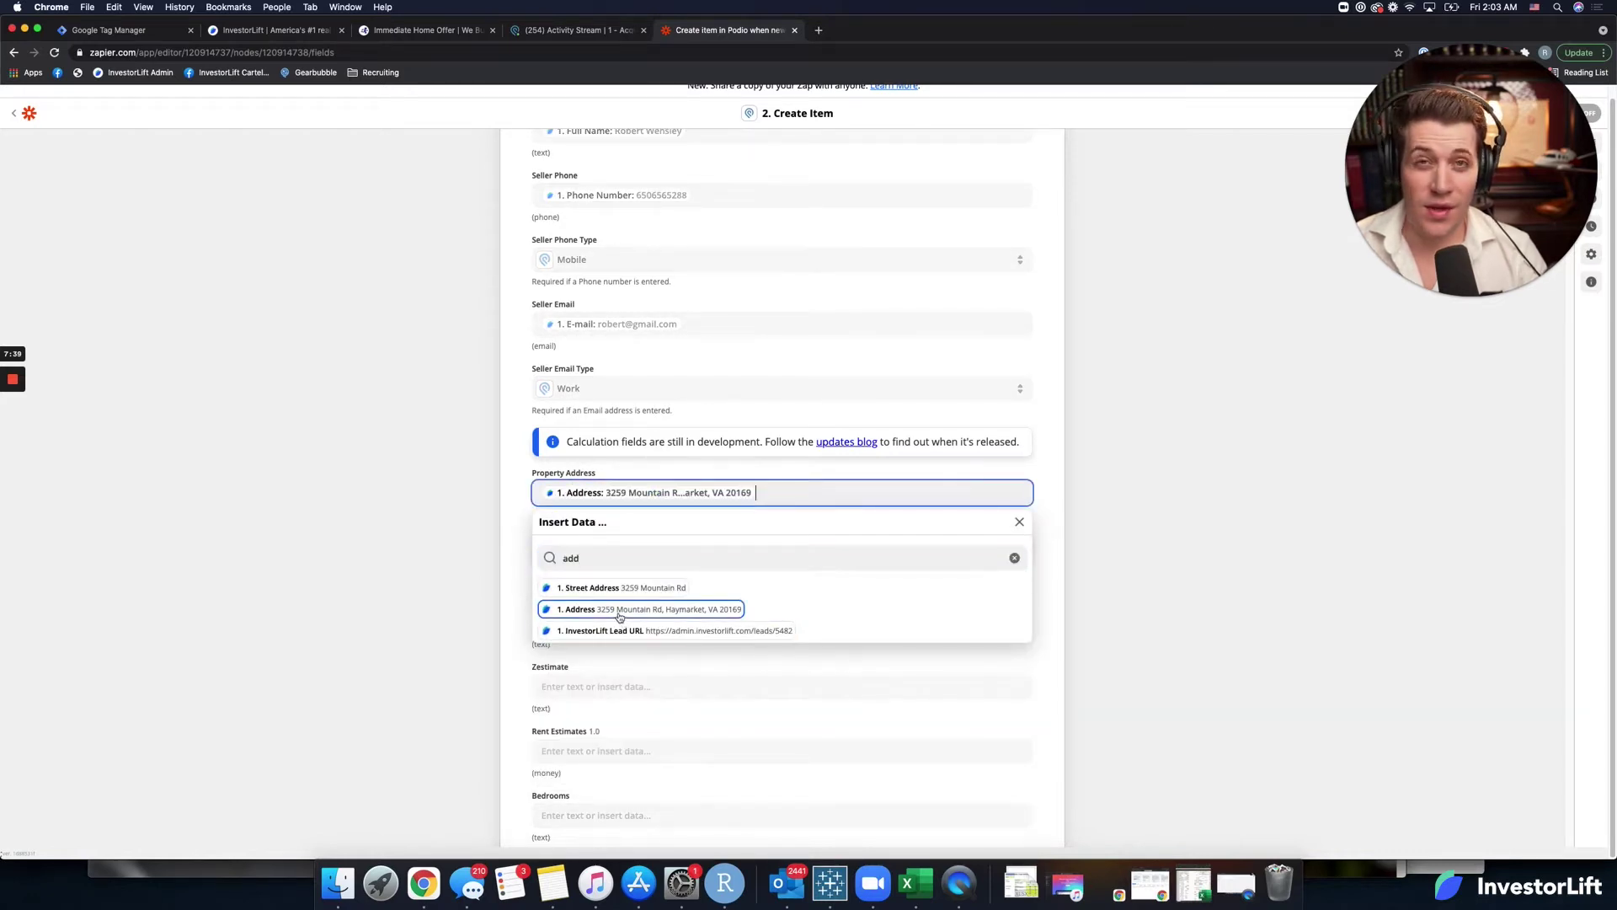
click(521, 581)
Fill Bedrooms and Bathrooms with the lead's Bedrooms and Bathrooms data, found via 'bed' and 'bat' searches.
scroll(526, 590, down, 2)
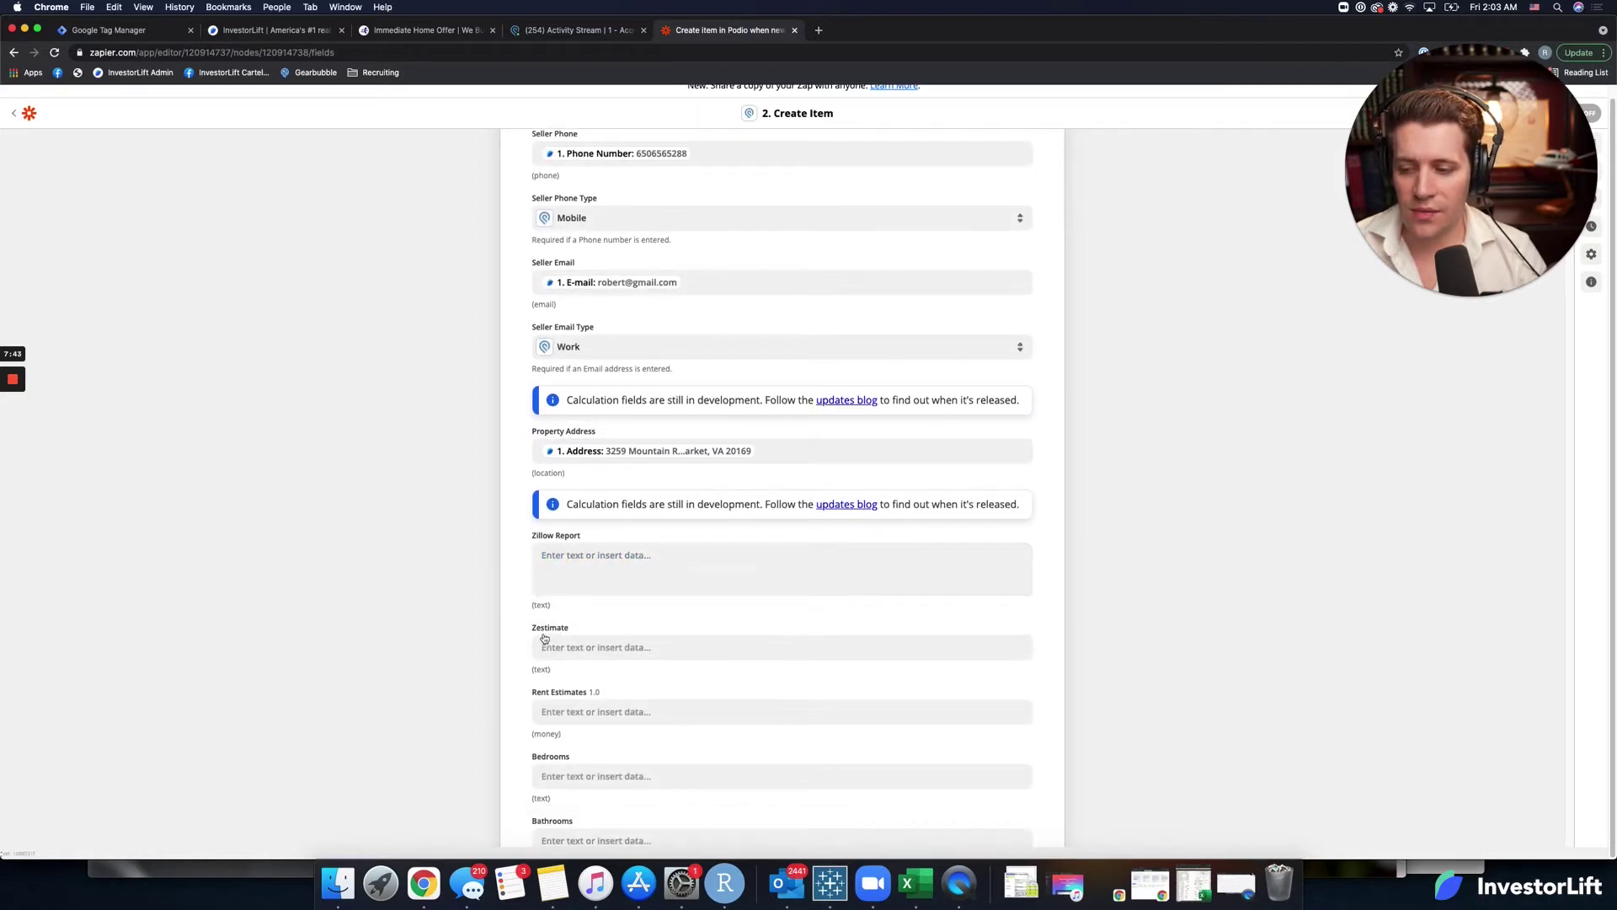
scroll(535, 627, down, 3)
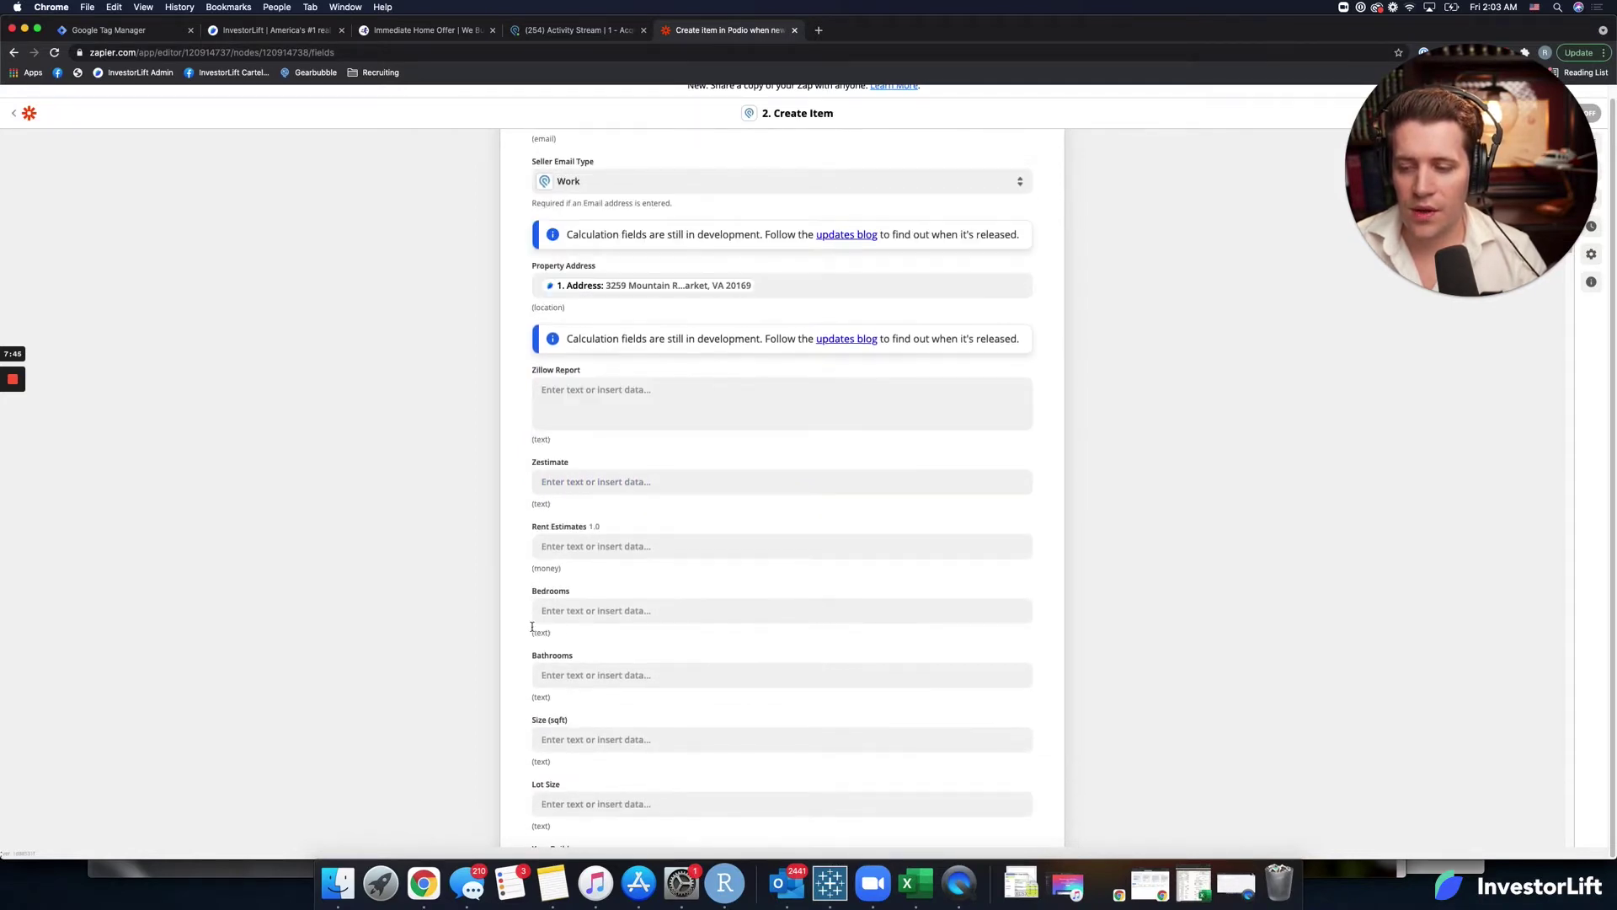
click(556, 610)
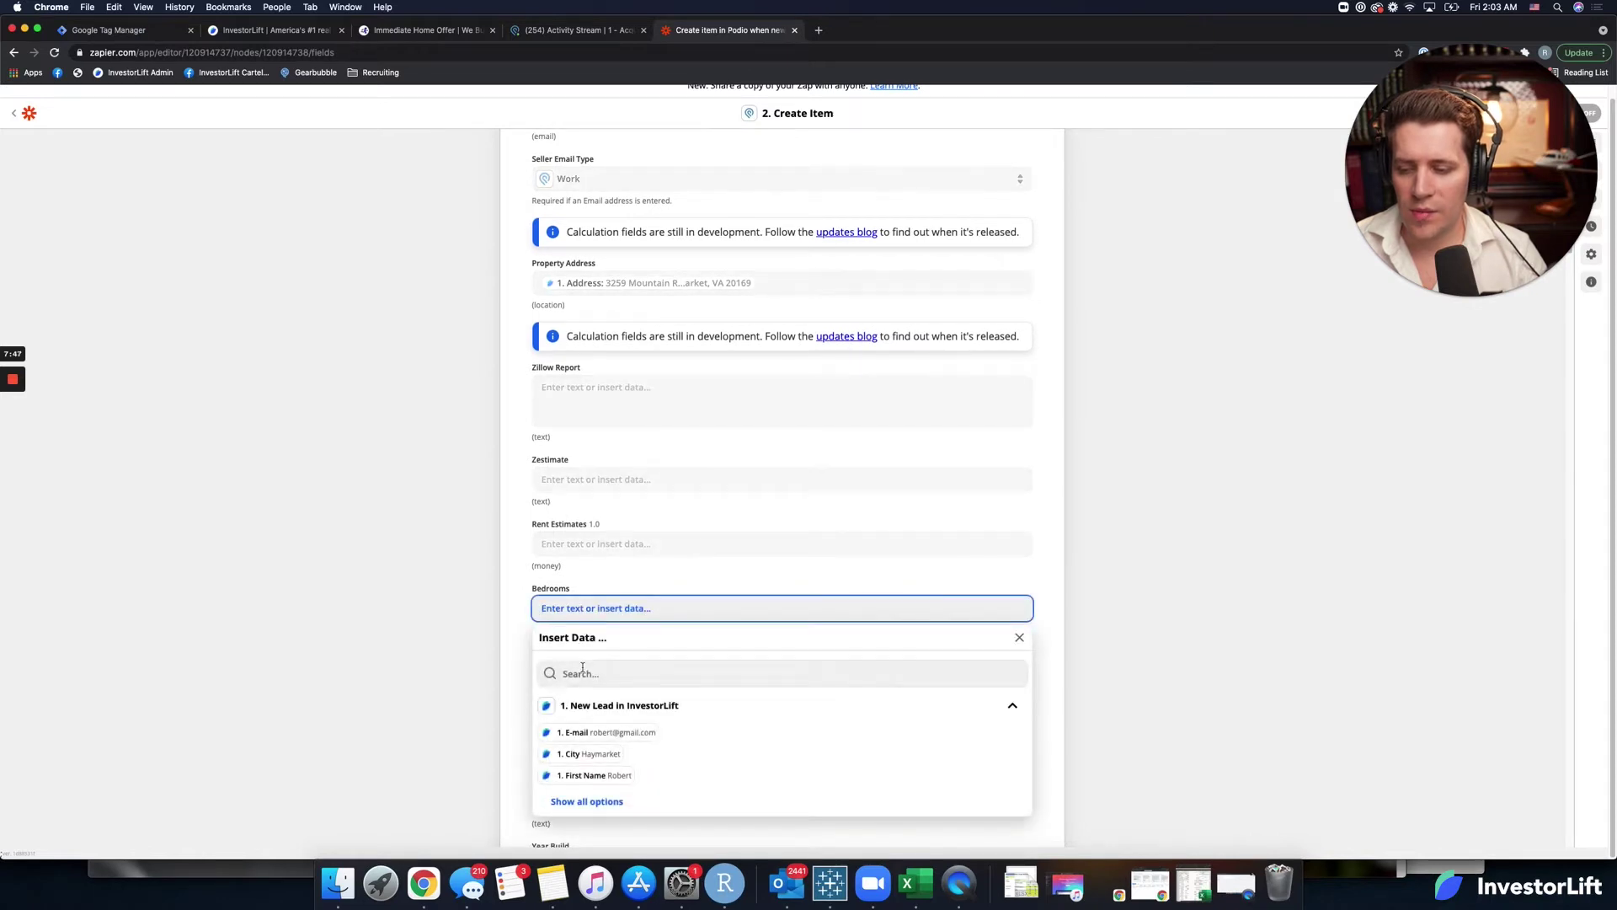
text(bed)
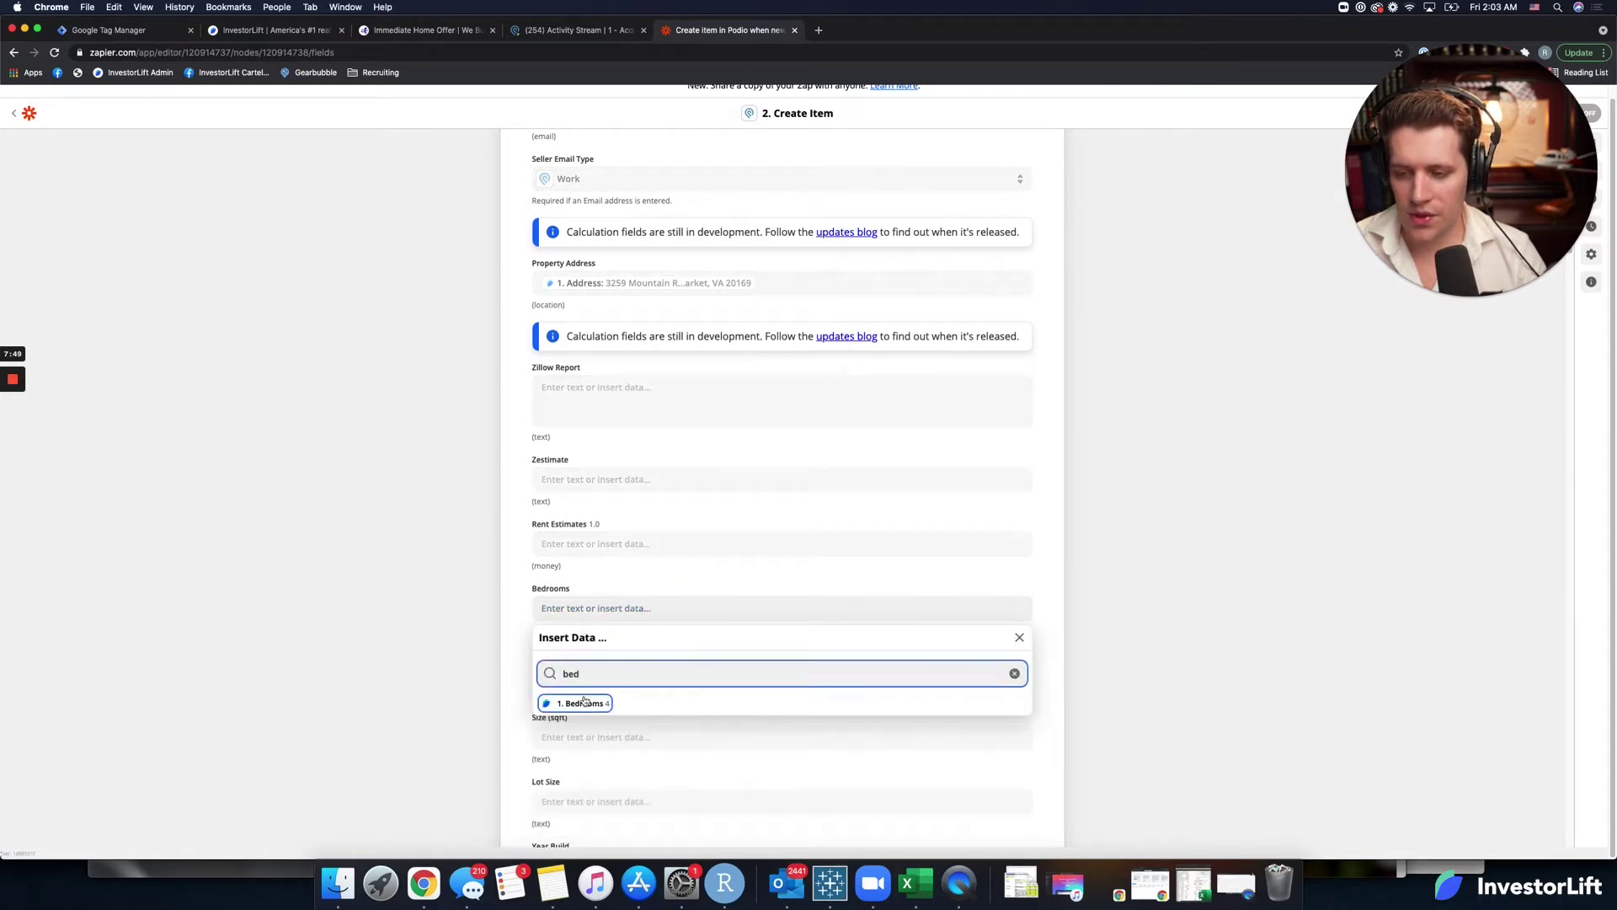
click(583, 703)
click(501, 676)
scroll(508, 678, down, 2)
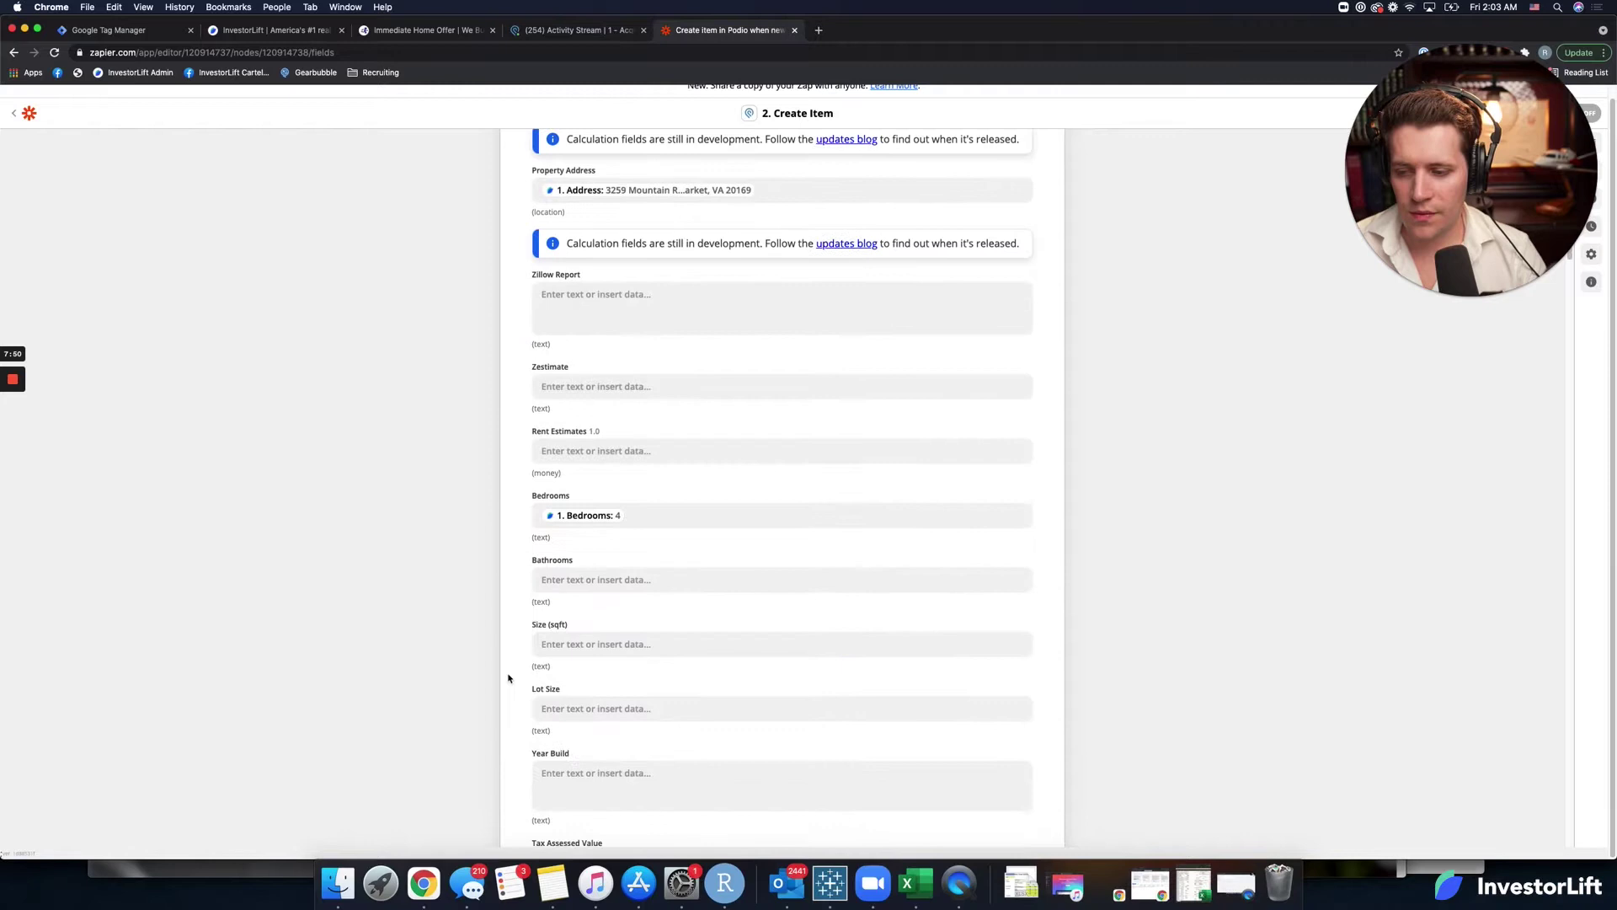
click(574, 587)
click(582, 646)
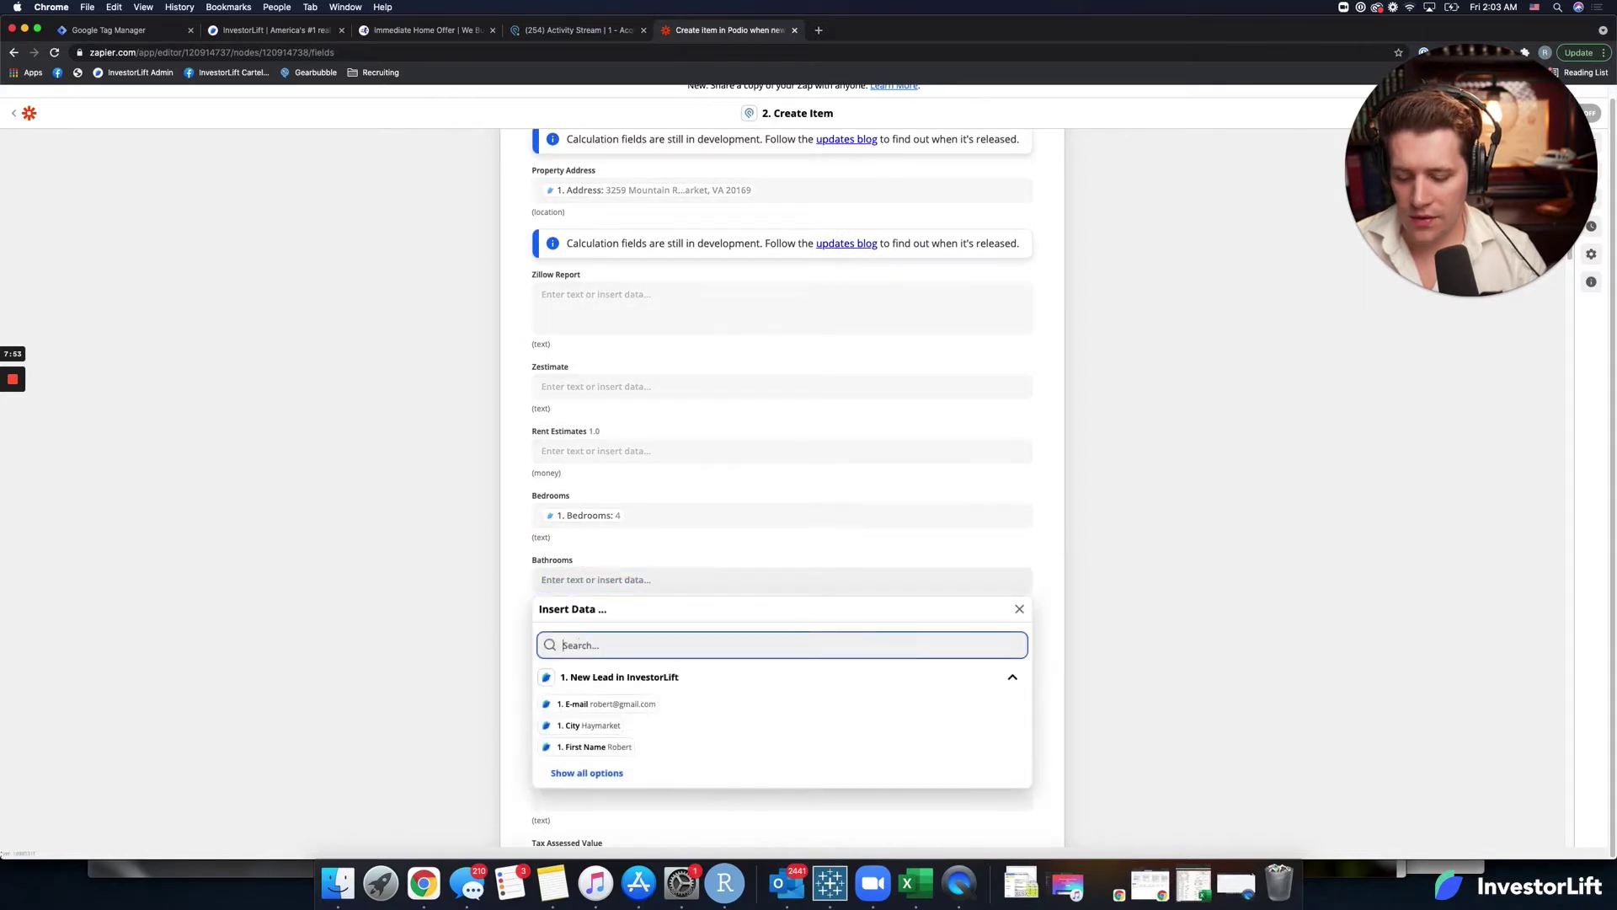
text(bat)
click(585, 675)
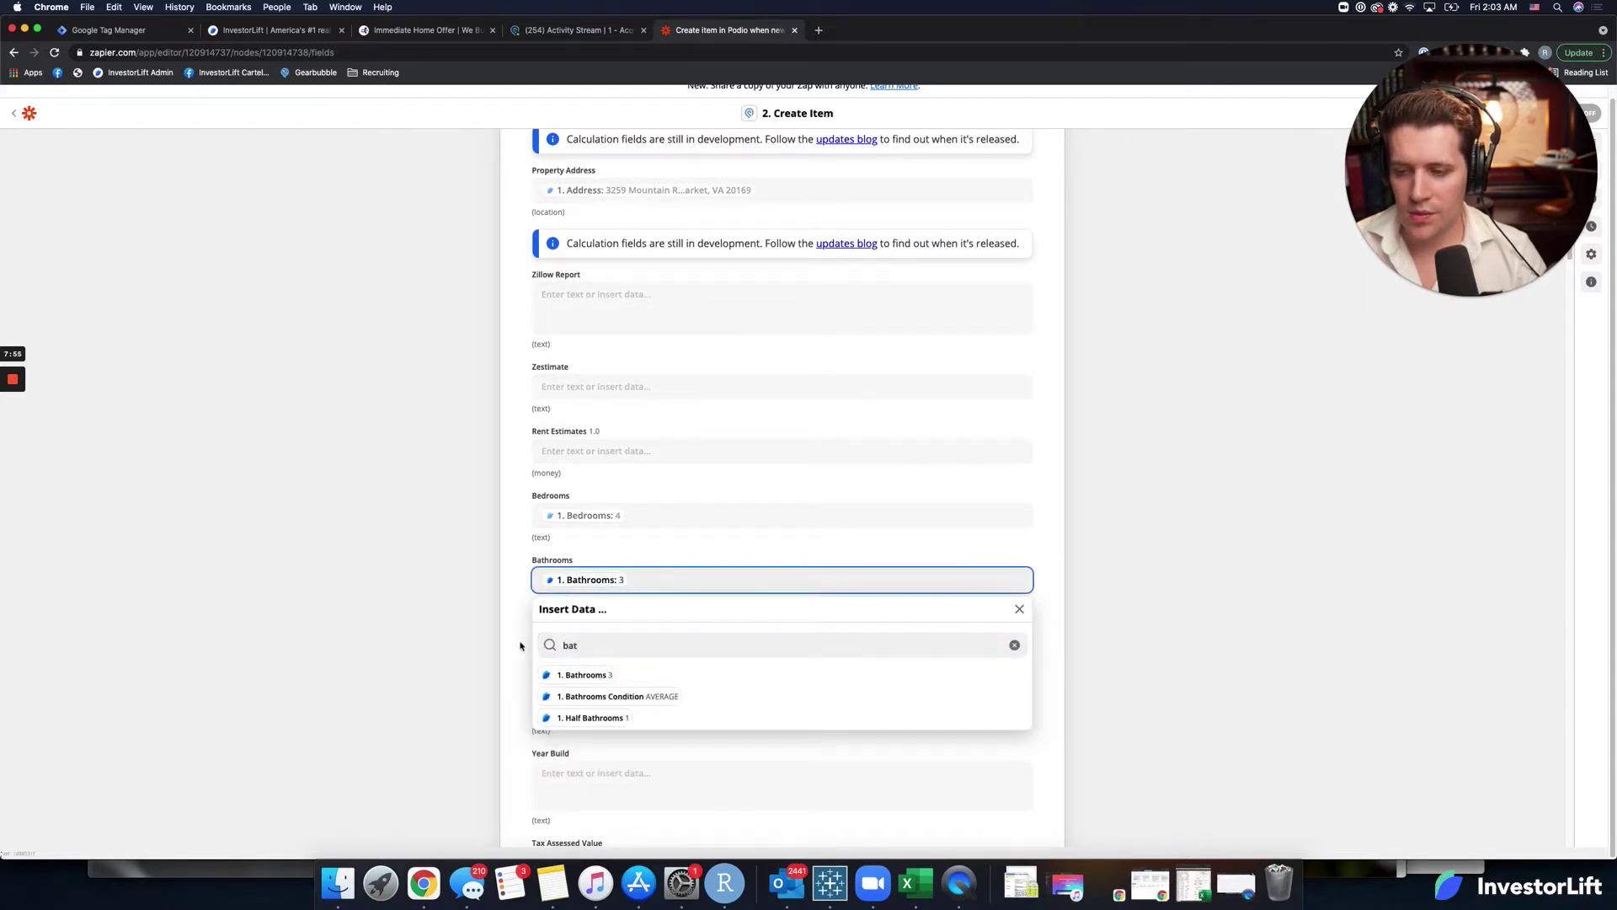
click(520, 646)
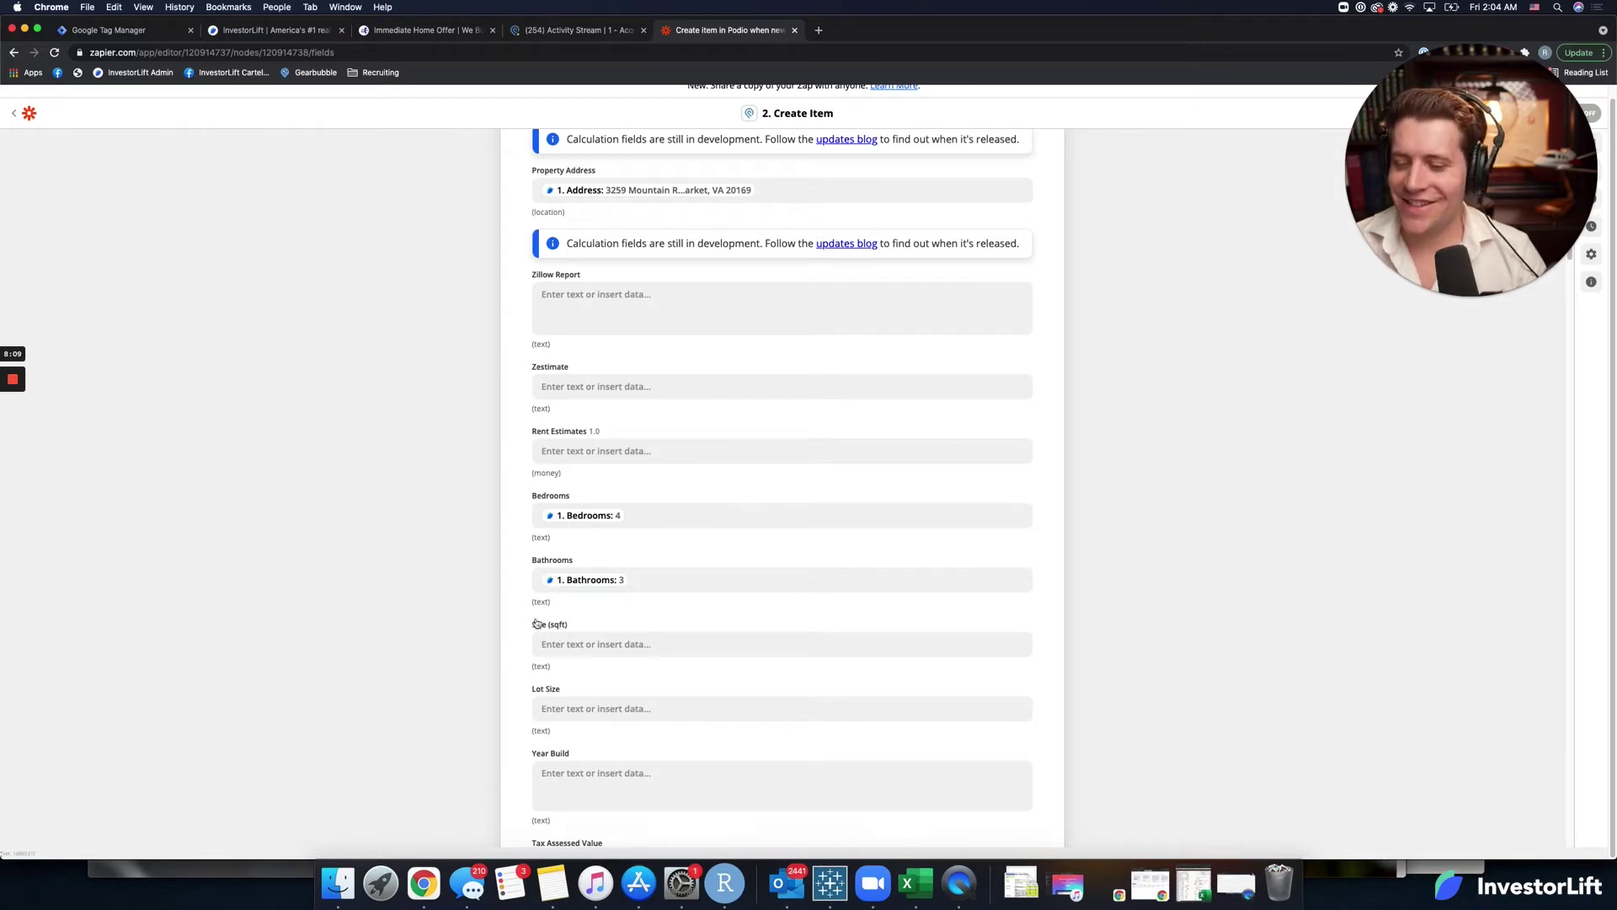
Map the lead's Square Foot into Size (sqft) and Lot Size into Lot Size.
scroll(611, 621, down, 1)
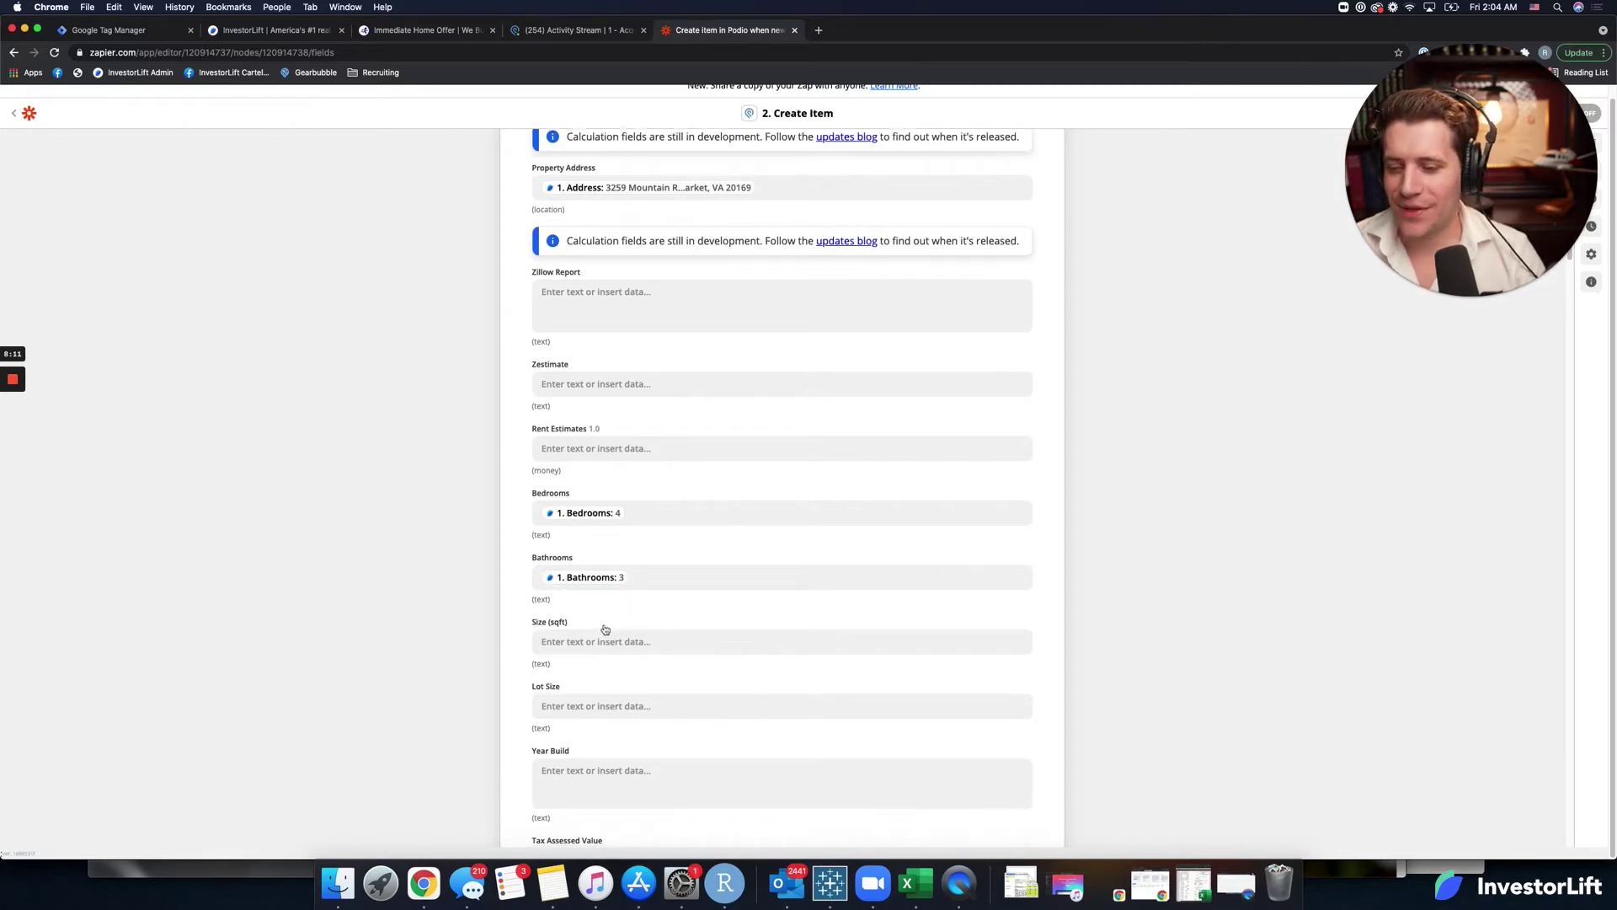
click(596, 625)
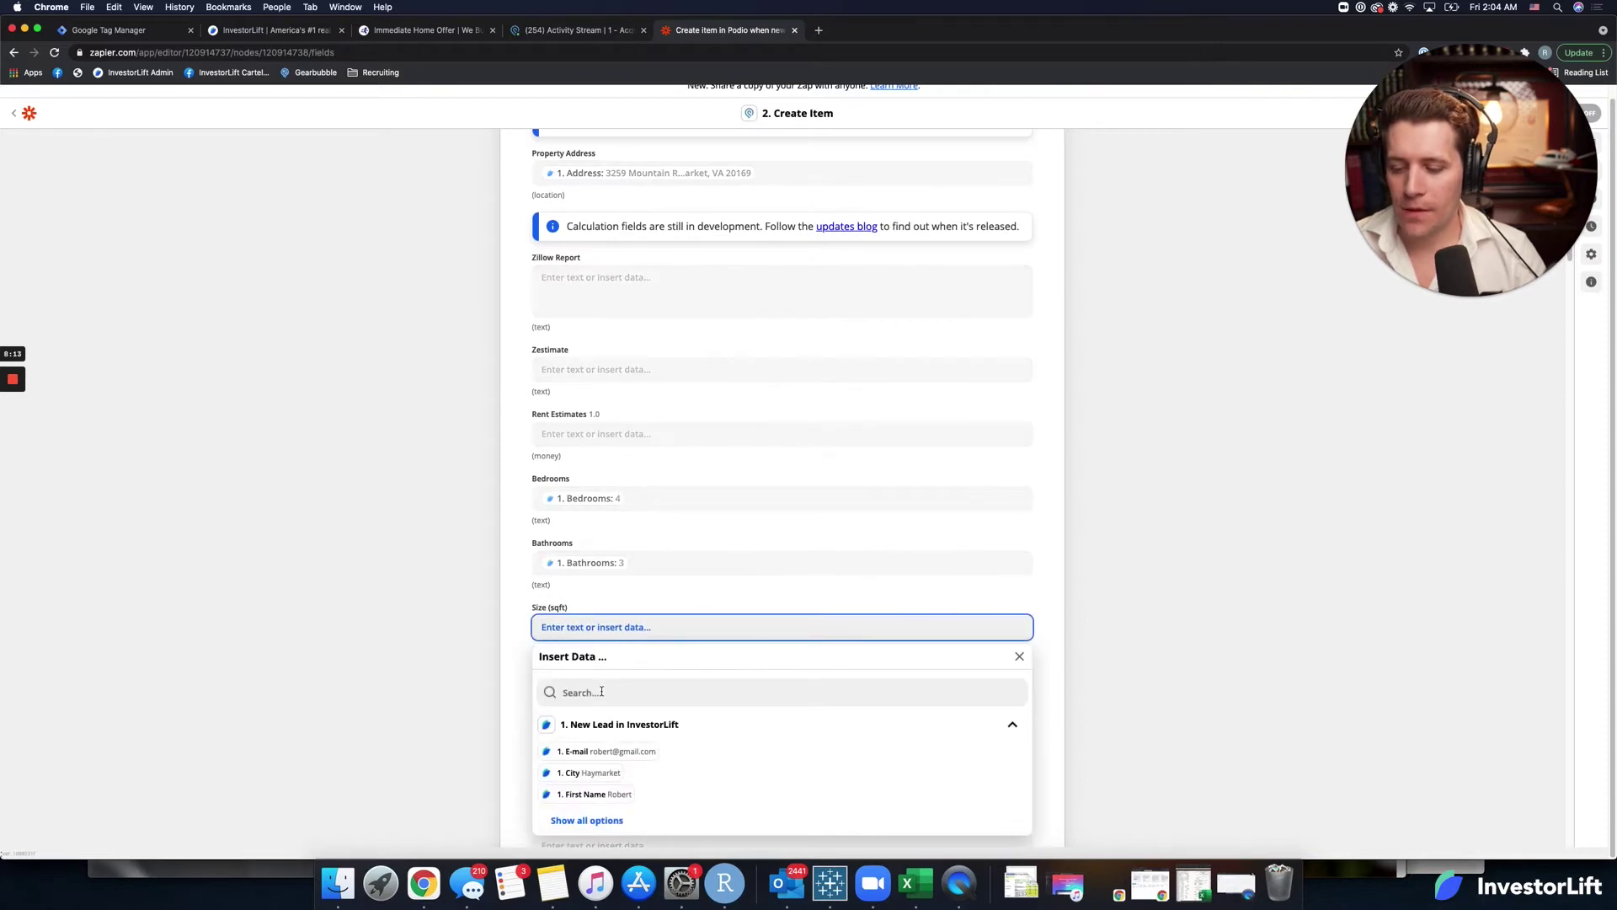
click(603, 689)
text(sq)
click(604, 724)
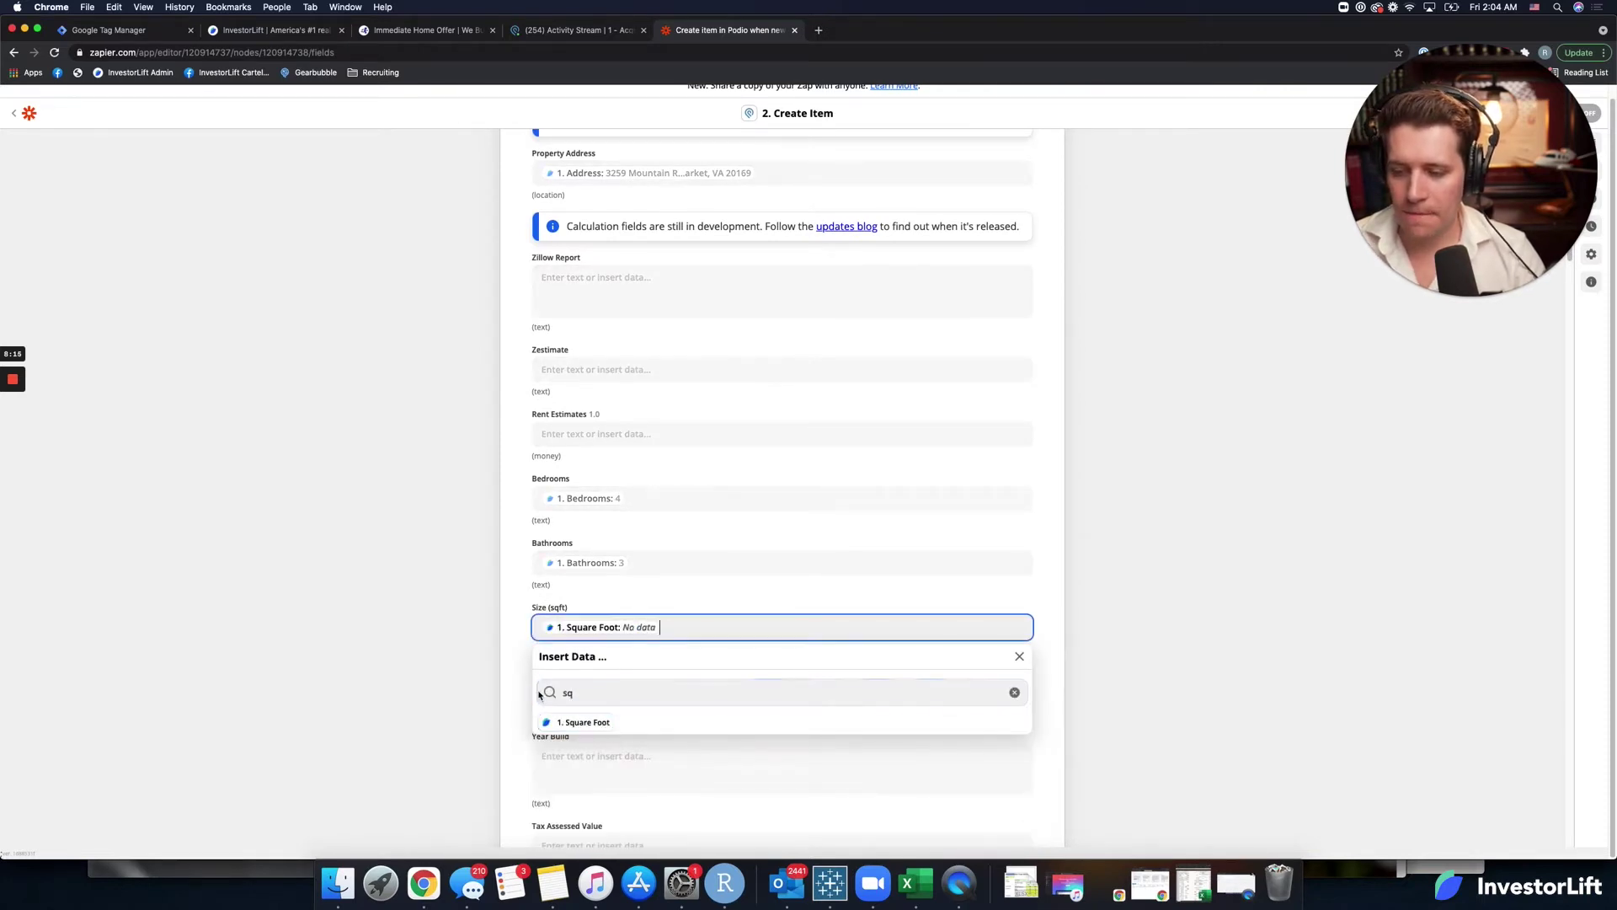
click(529, 698)
scroll(563, 661, down, 1)
click(562, 662)
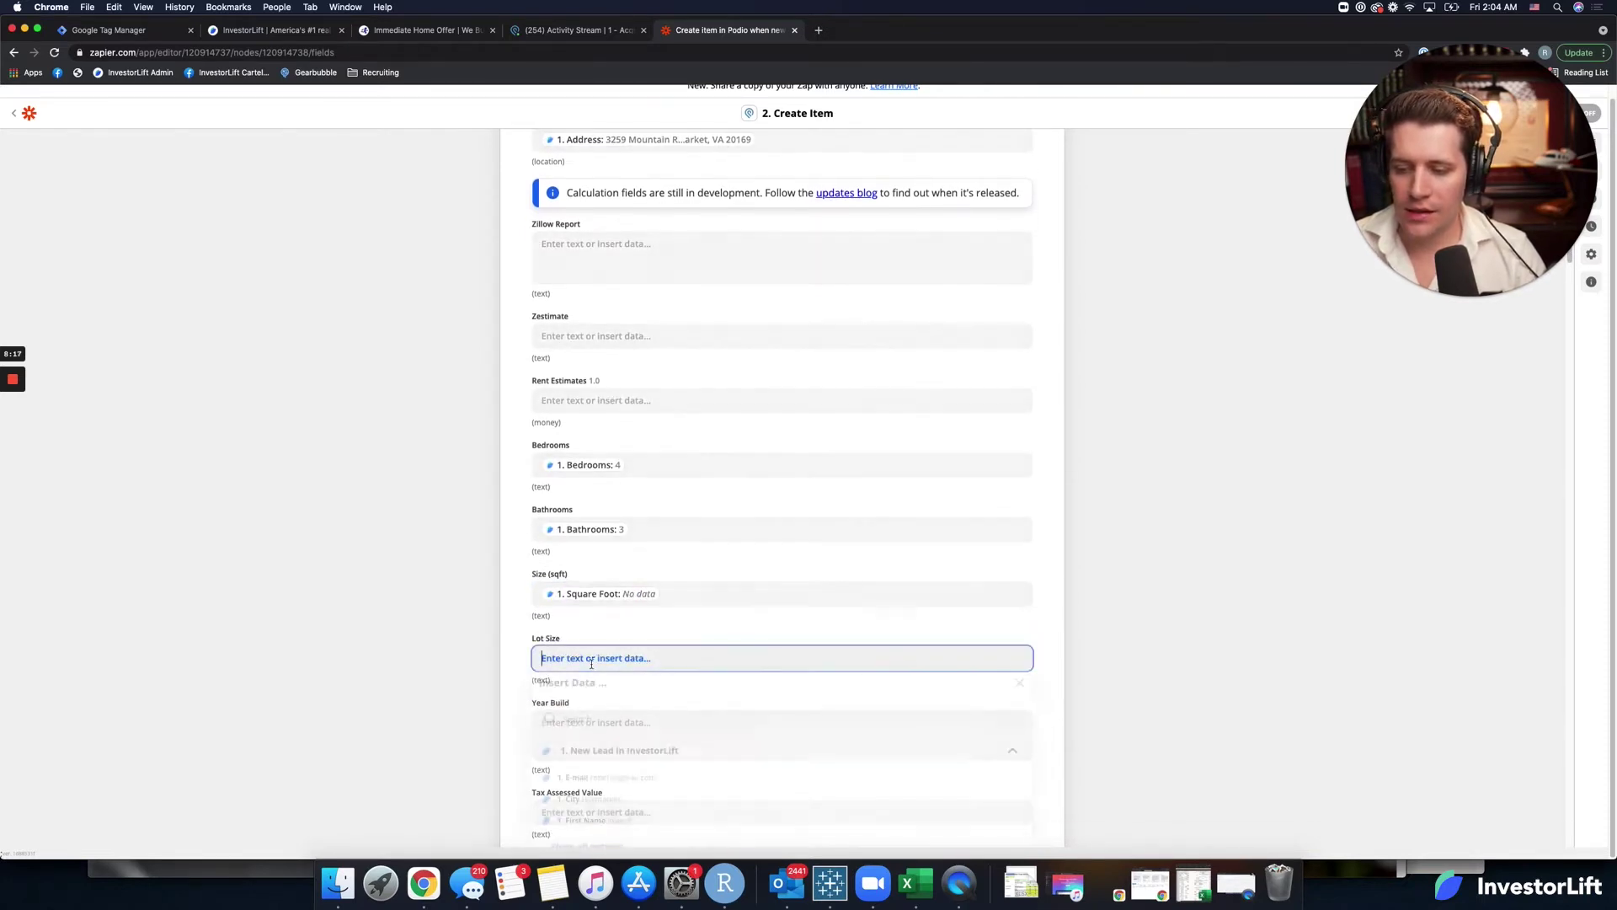
click(620, 716)
text(lo)
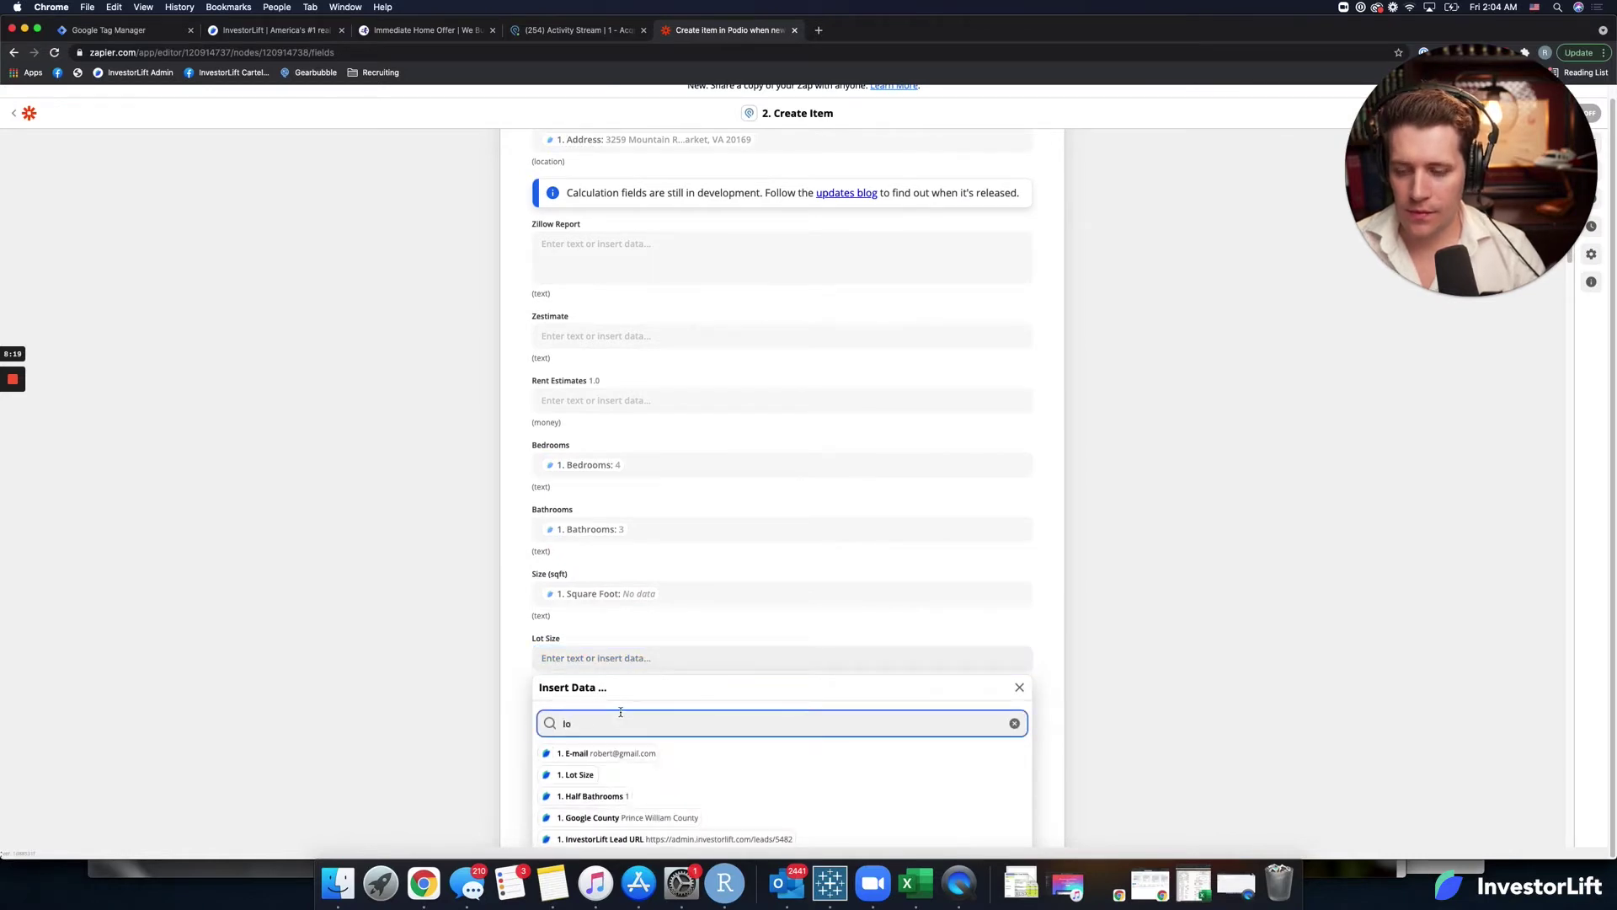
text(t)
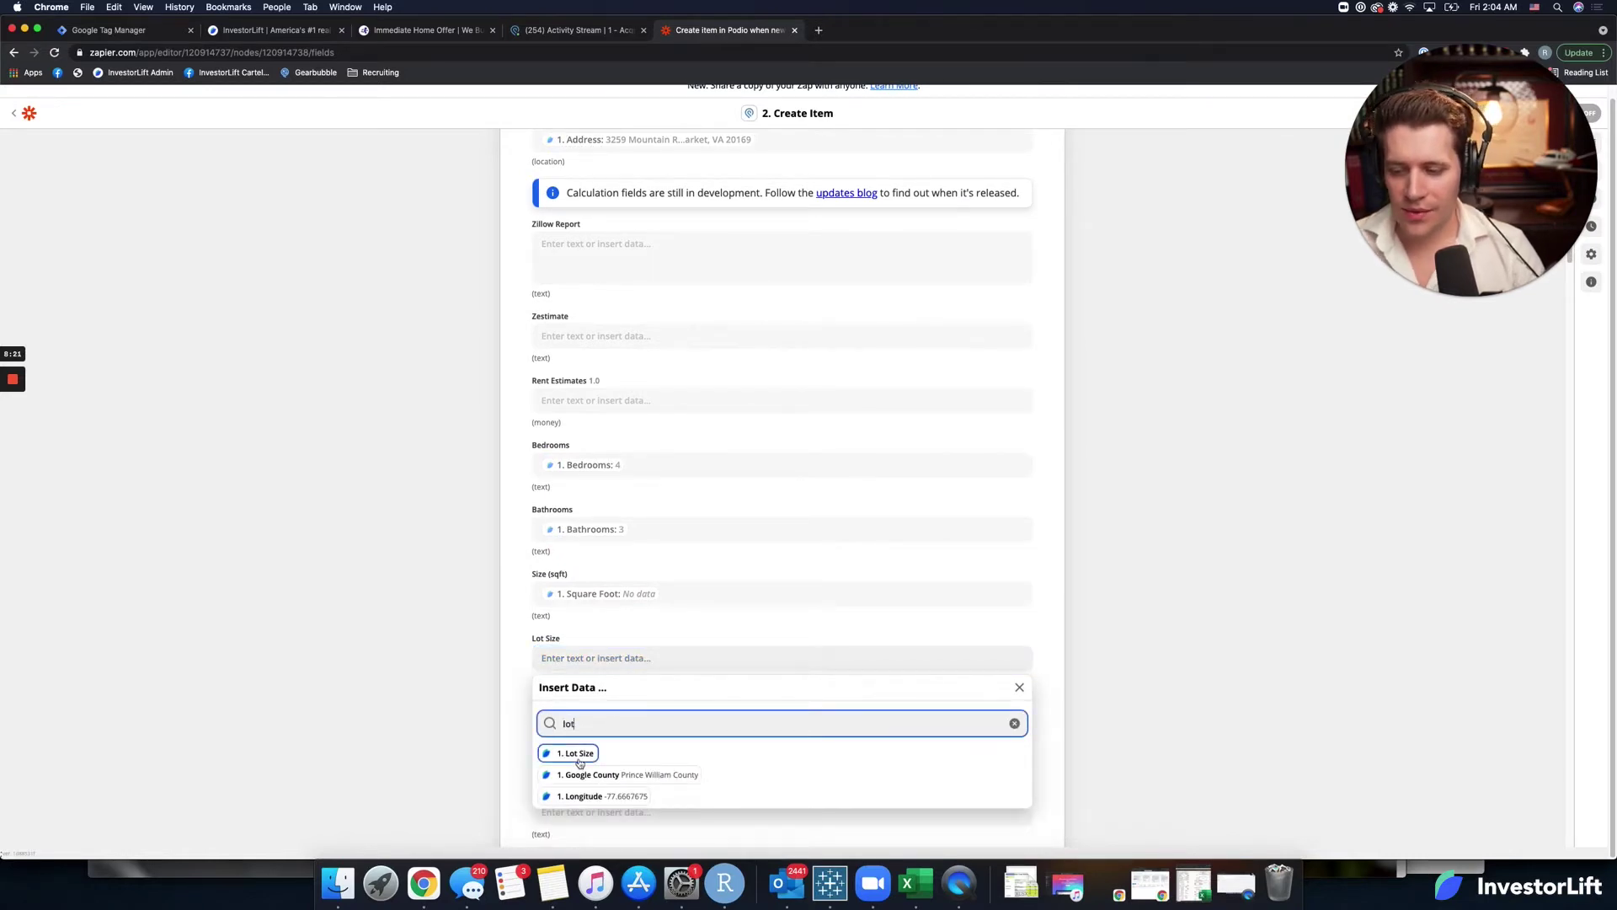
click(575, 753)
click(518, 738)
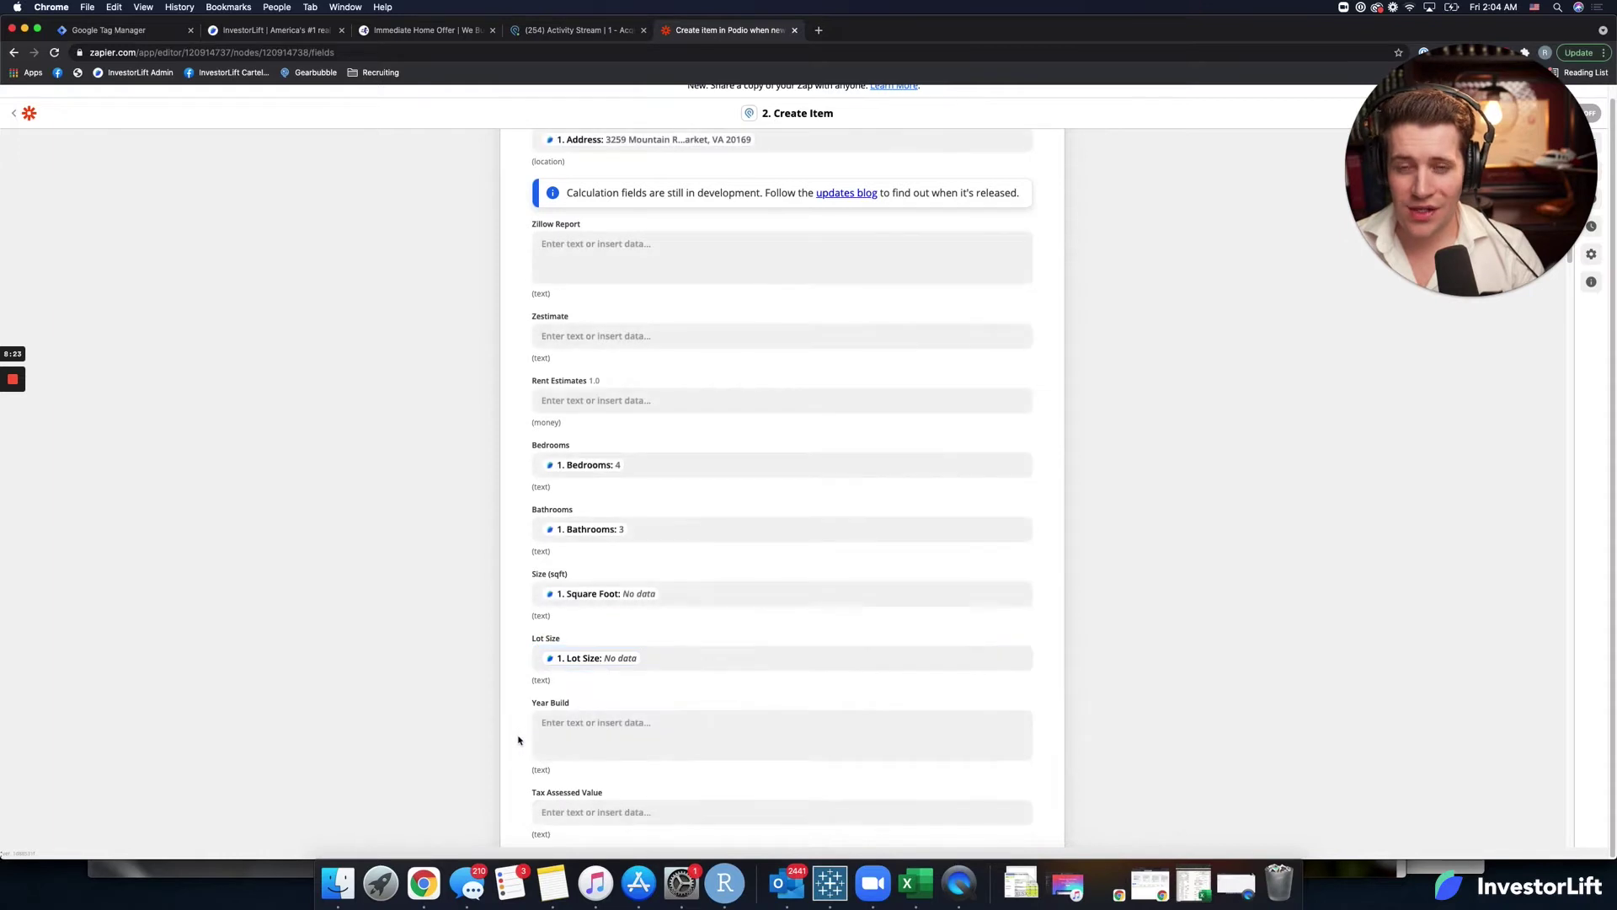
Map the lead's Year Built (1937) into the Year Build field.
scroll(518, 739, down, 1)
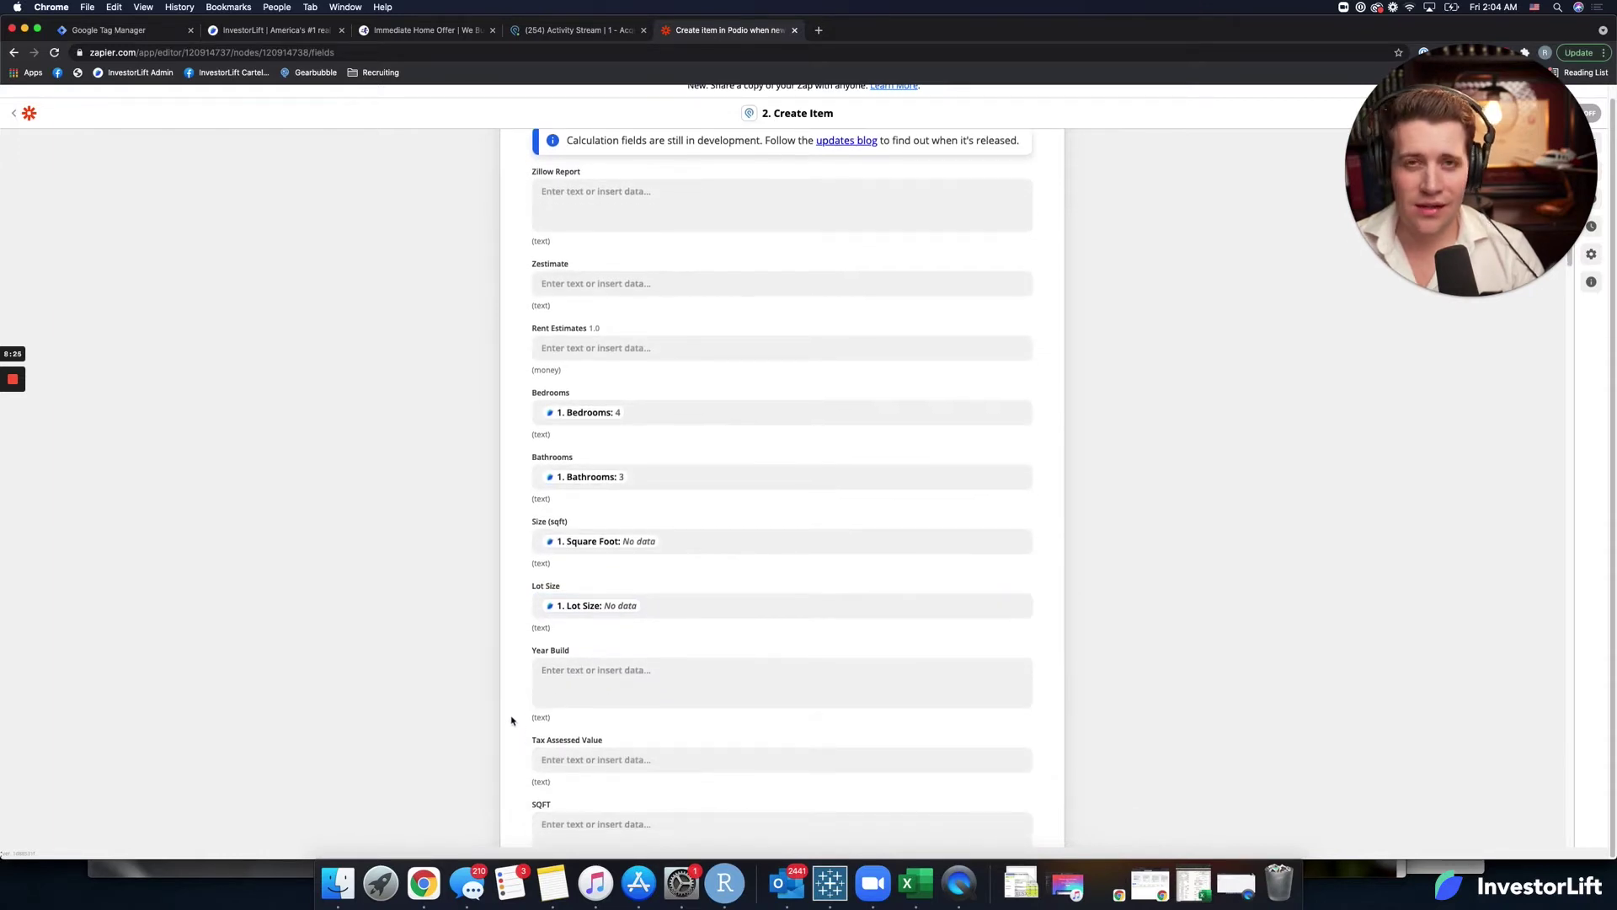
click(544, 687)
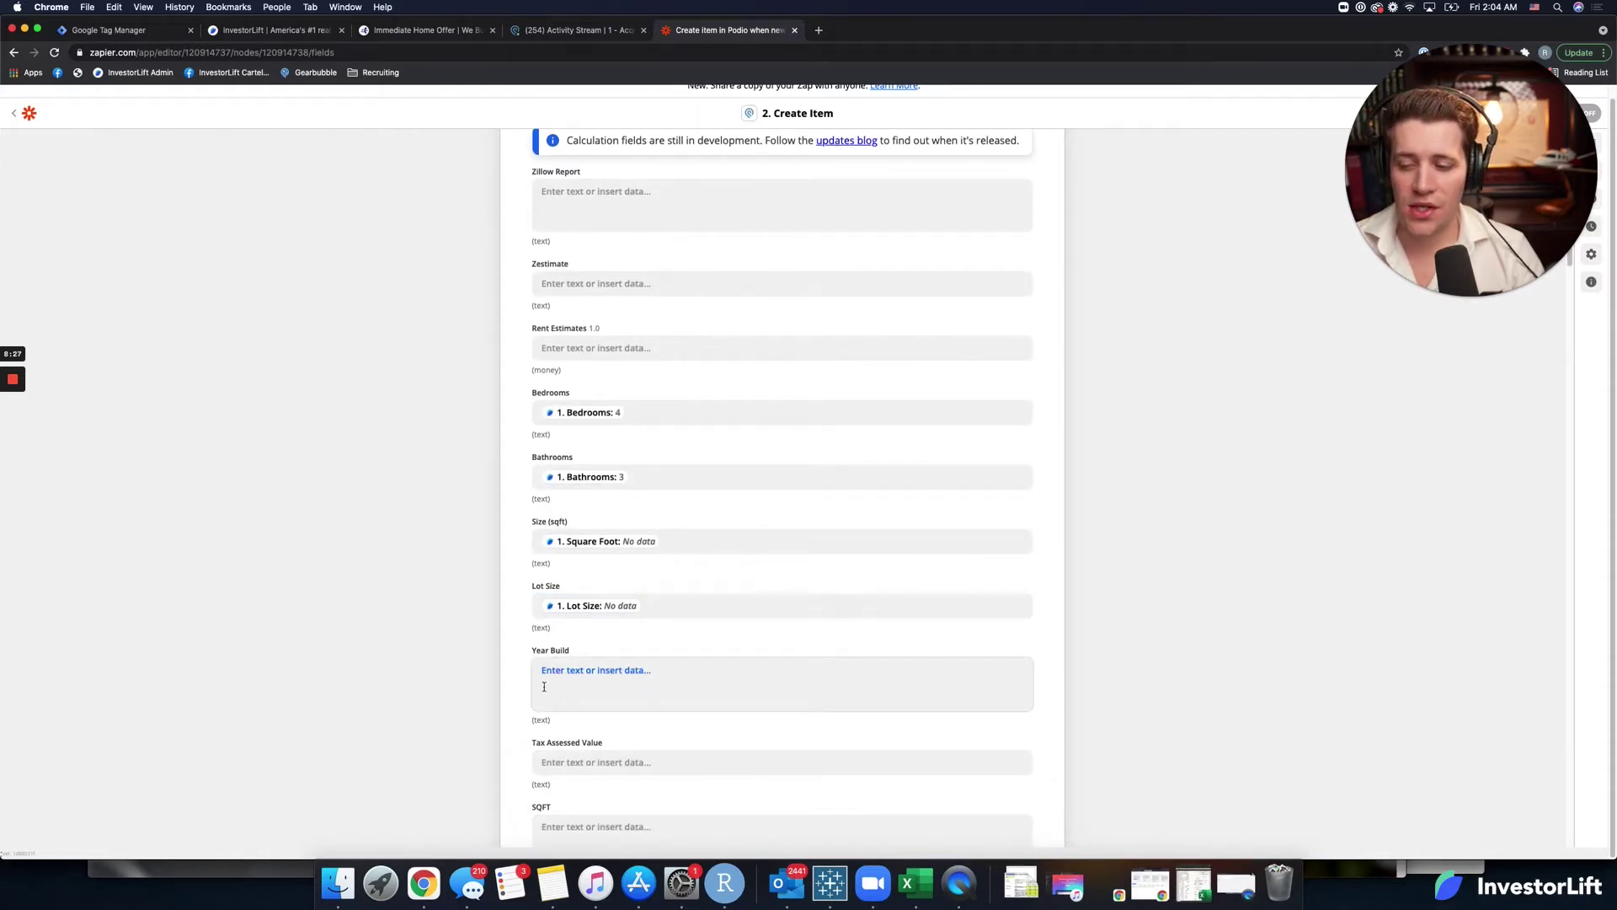
click(600, 754)
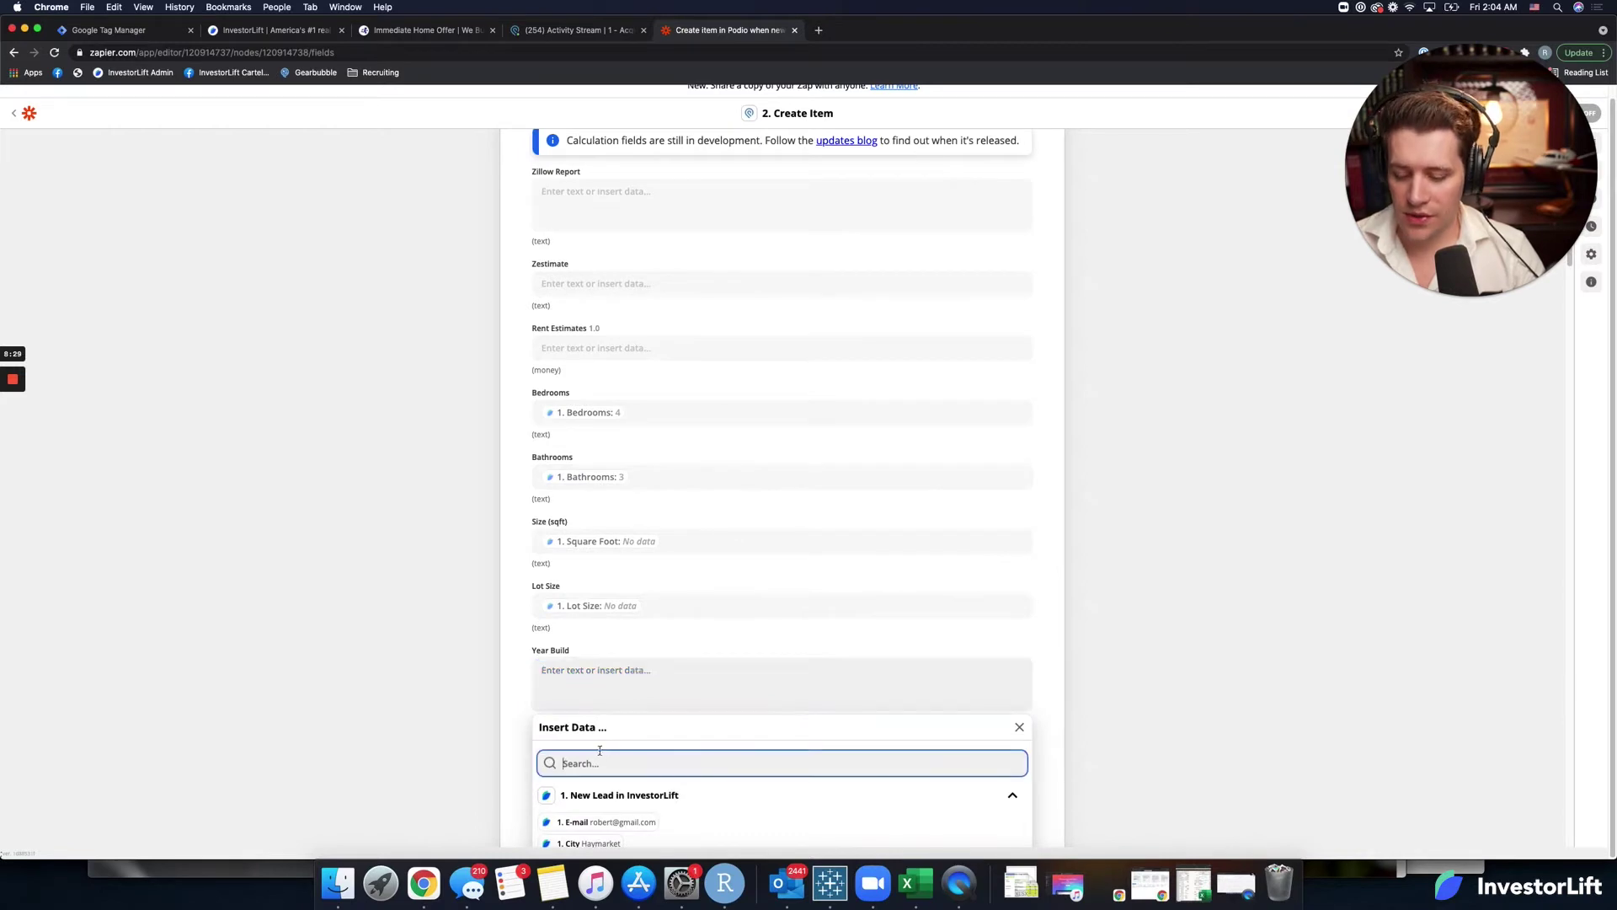
text(yea)
click(589, 792)
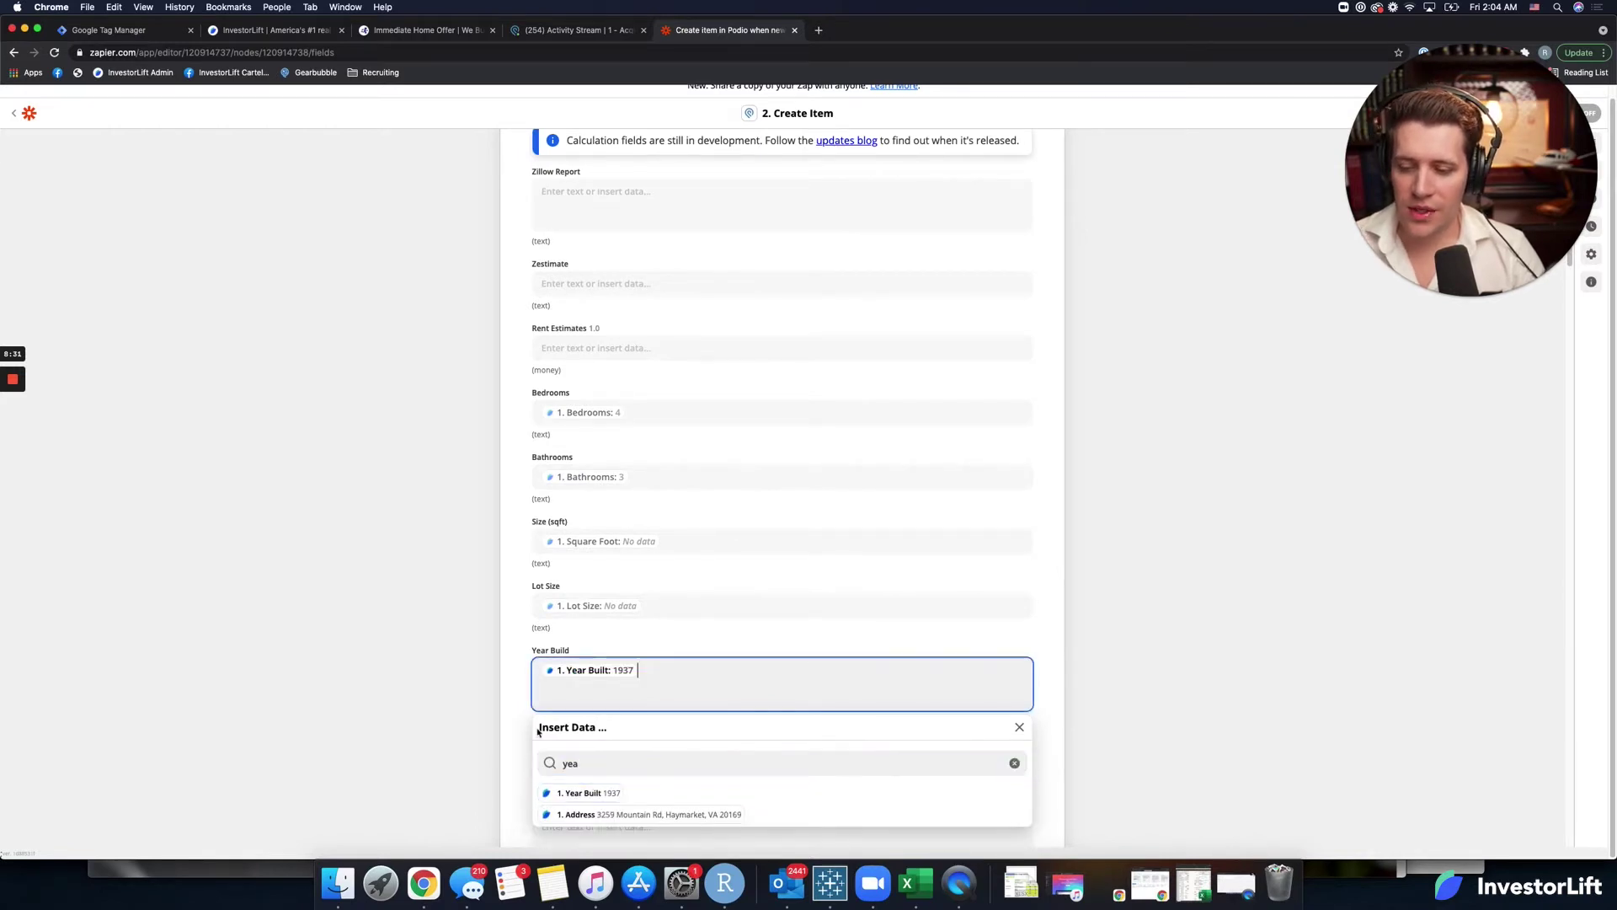
click(529, 726)
scroll(529, 730, down, 2)
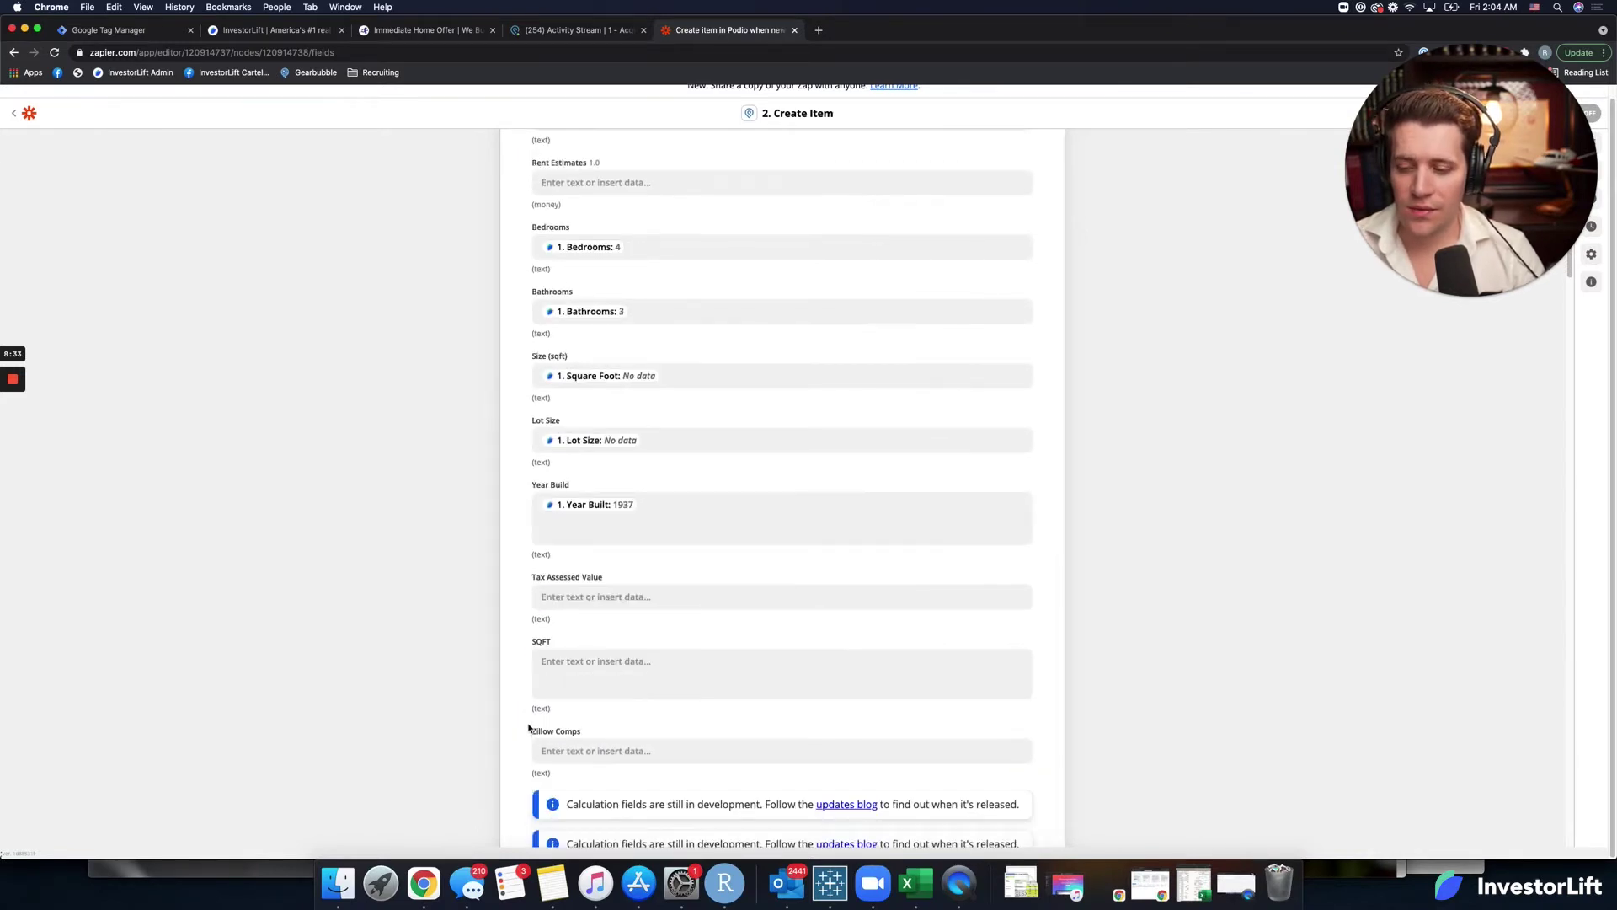
scroll(529, 729, down, 1)
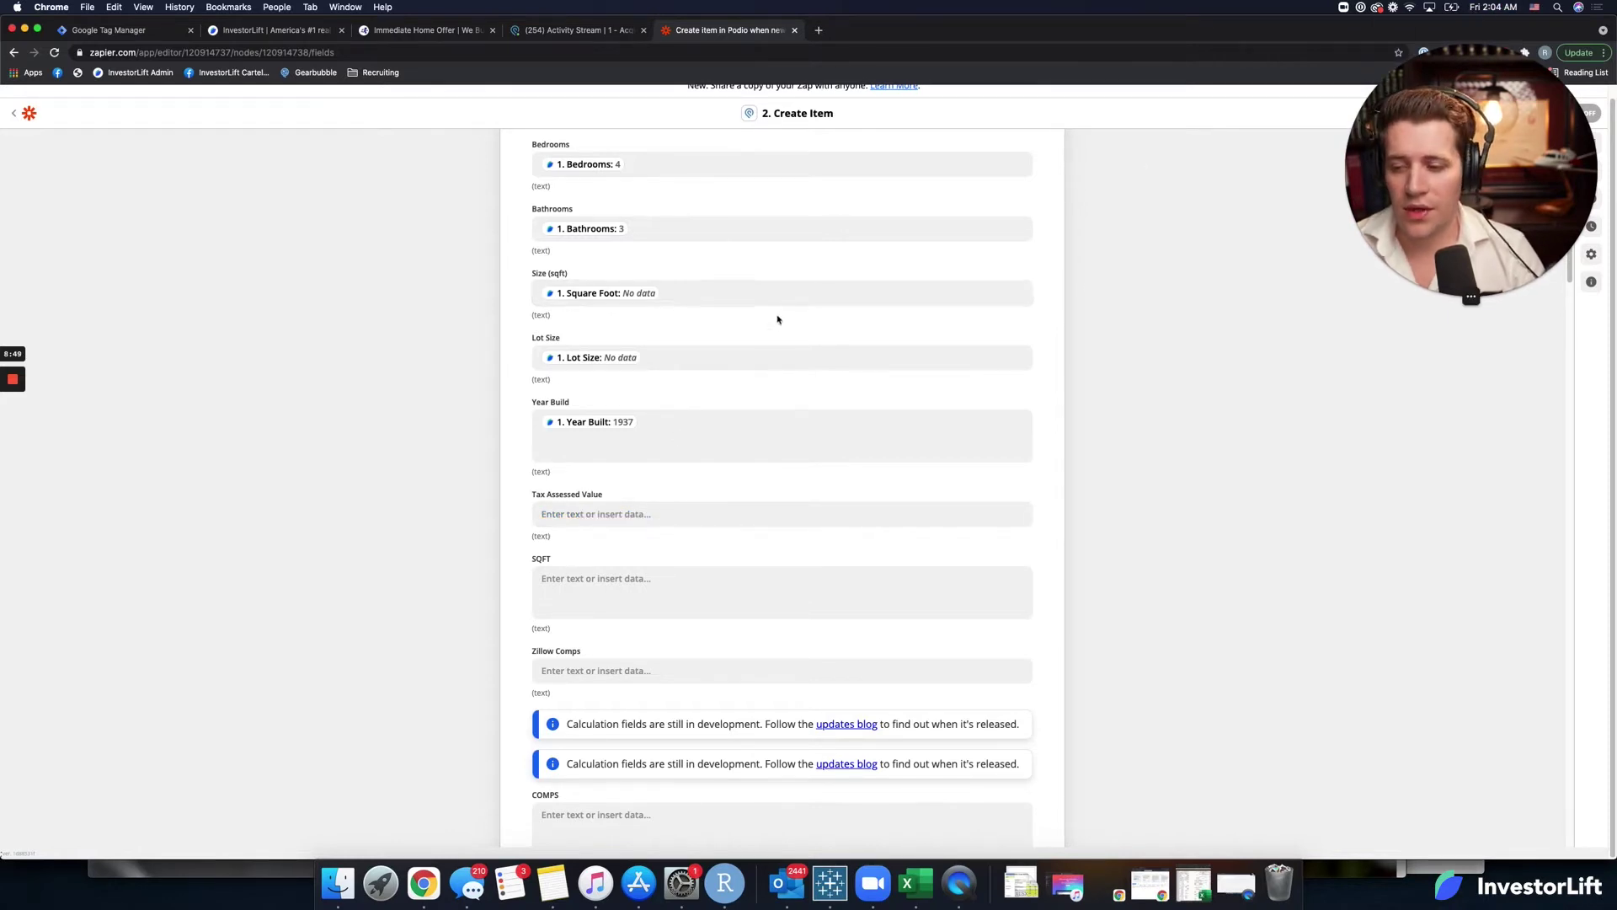
scroll(674, 438, down, 5)
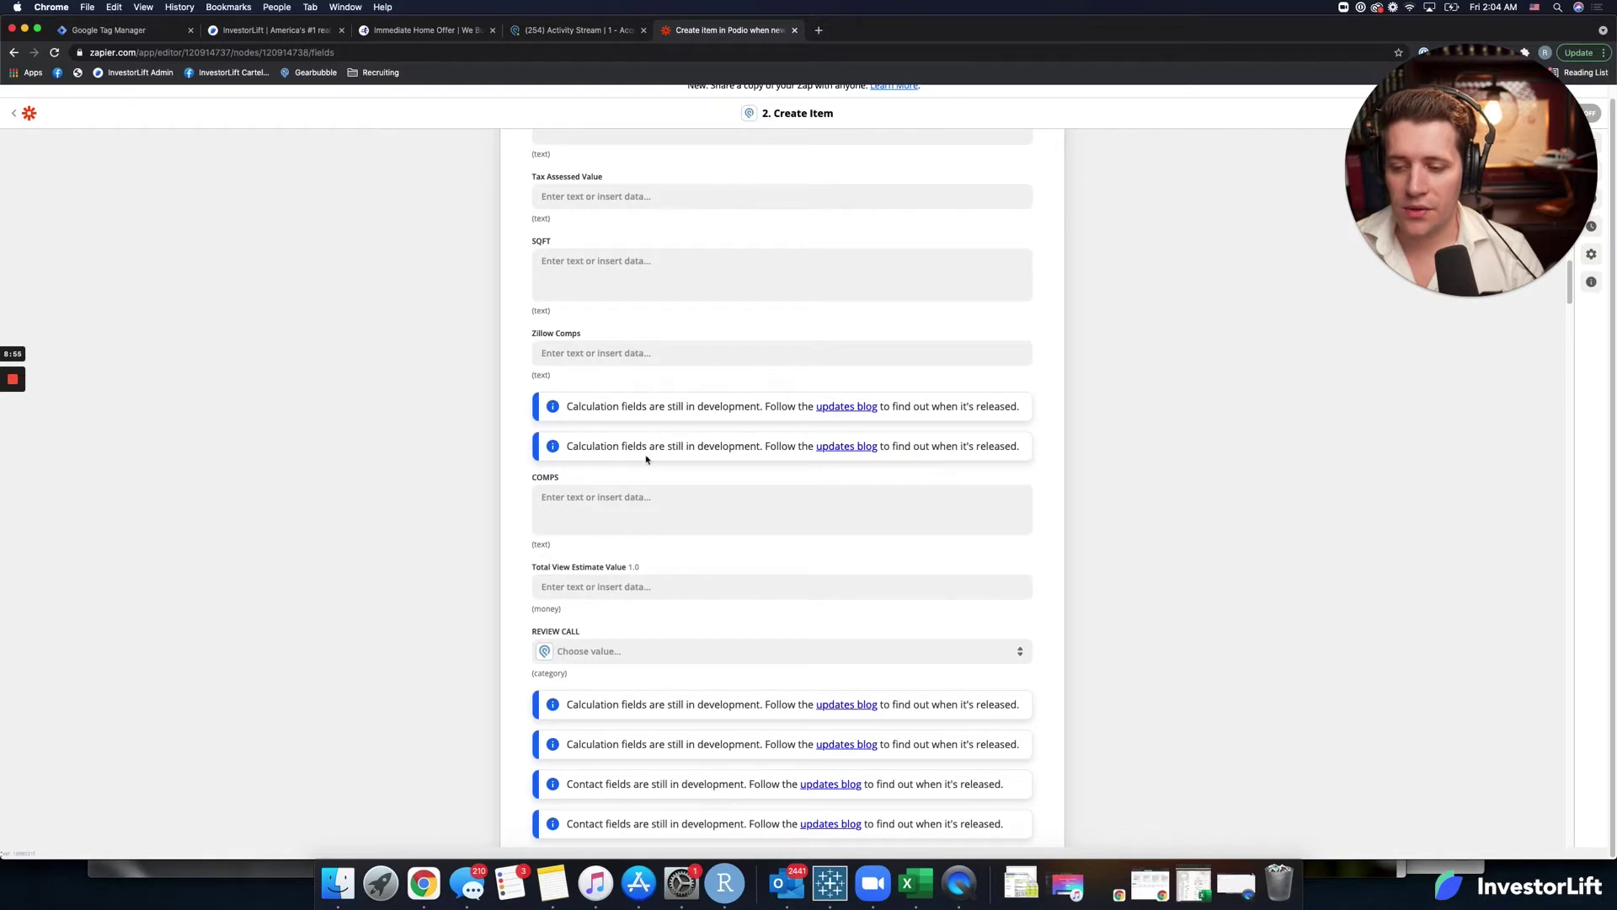
scroll(647, 459, down, 1)
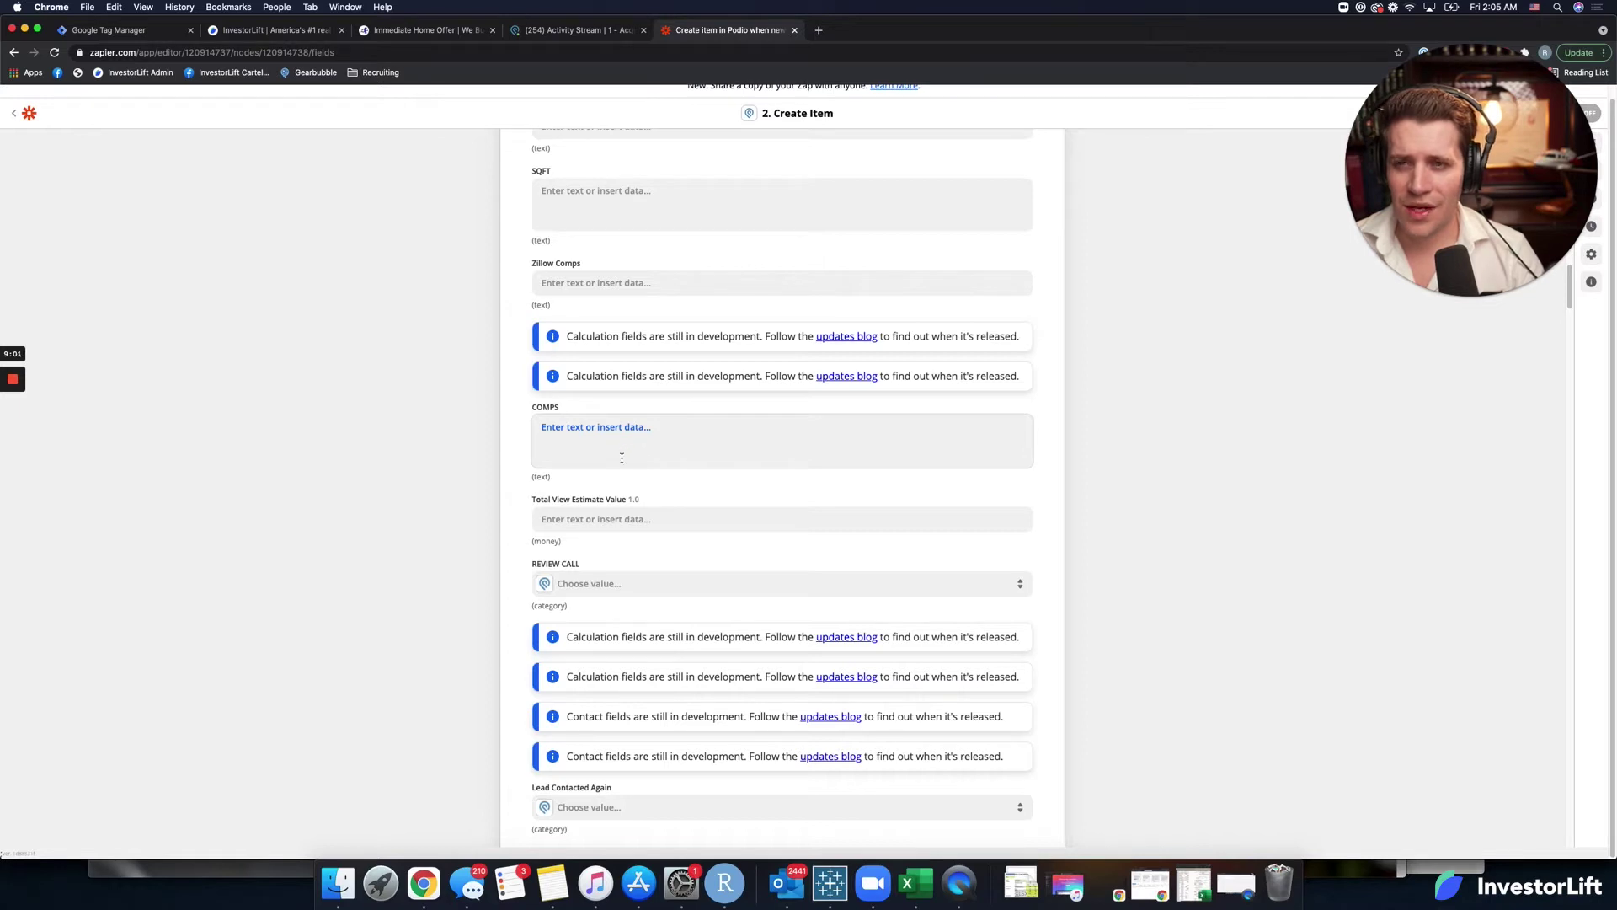
scroll(594, 520, down, 4)
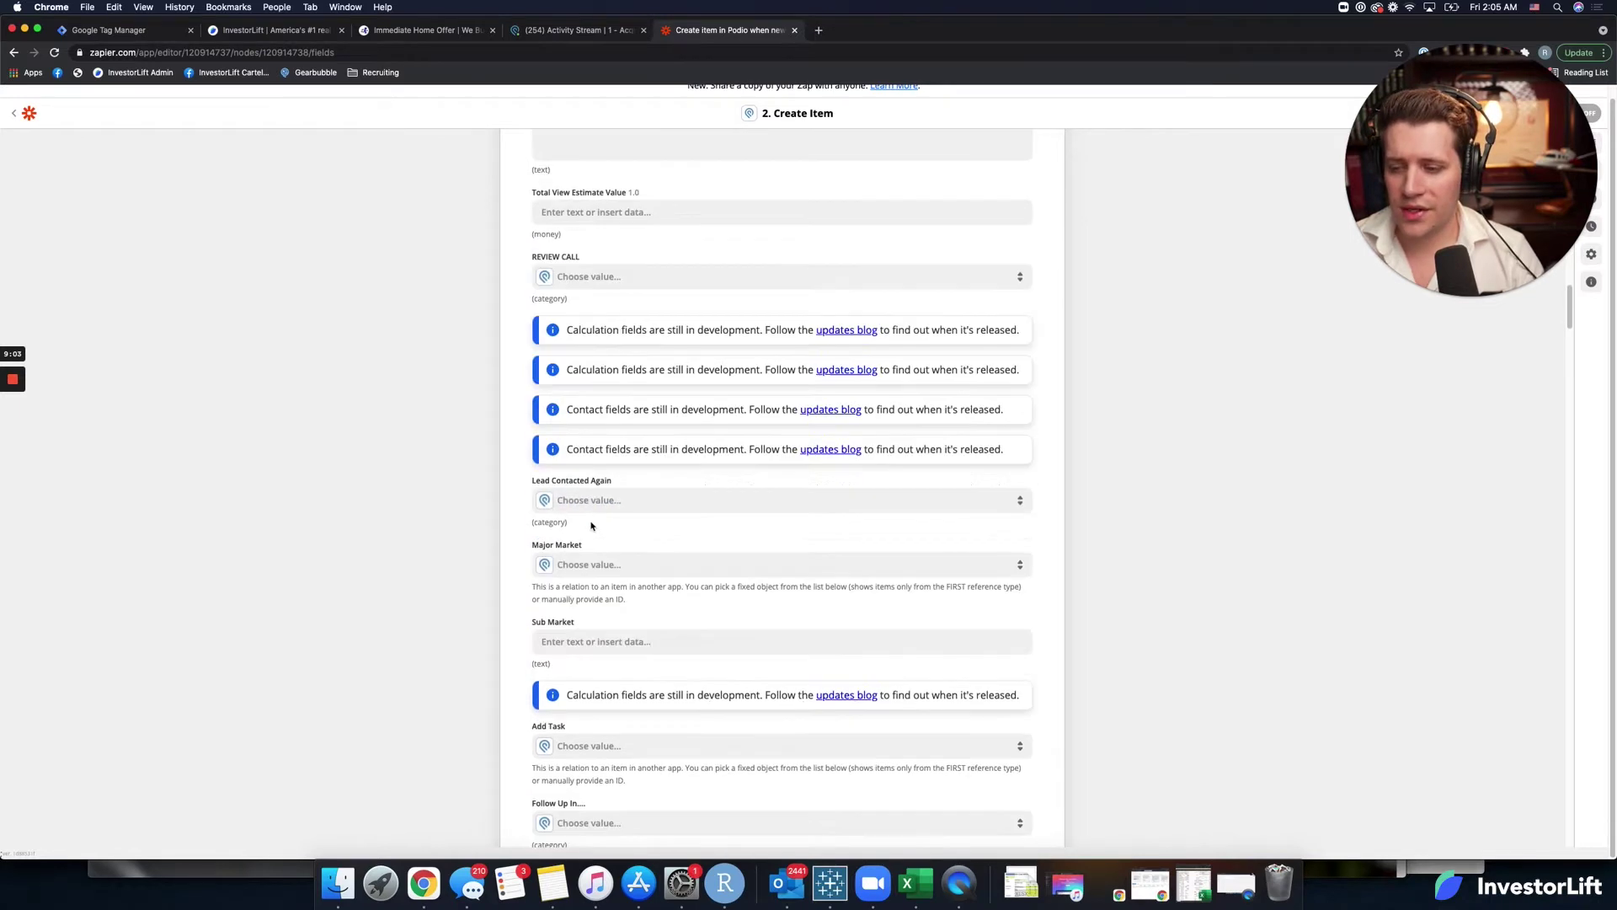
scroll(592, 526, down, 1)
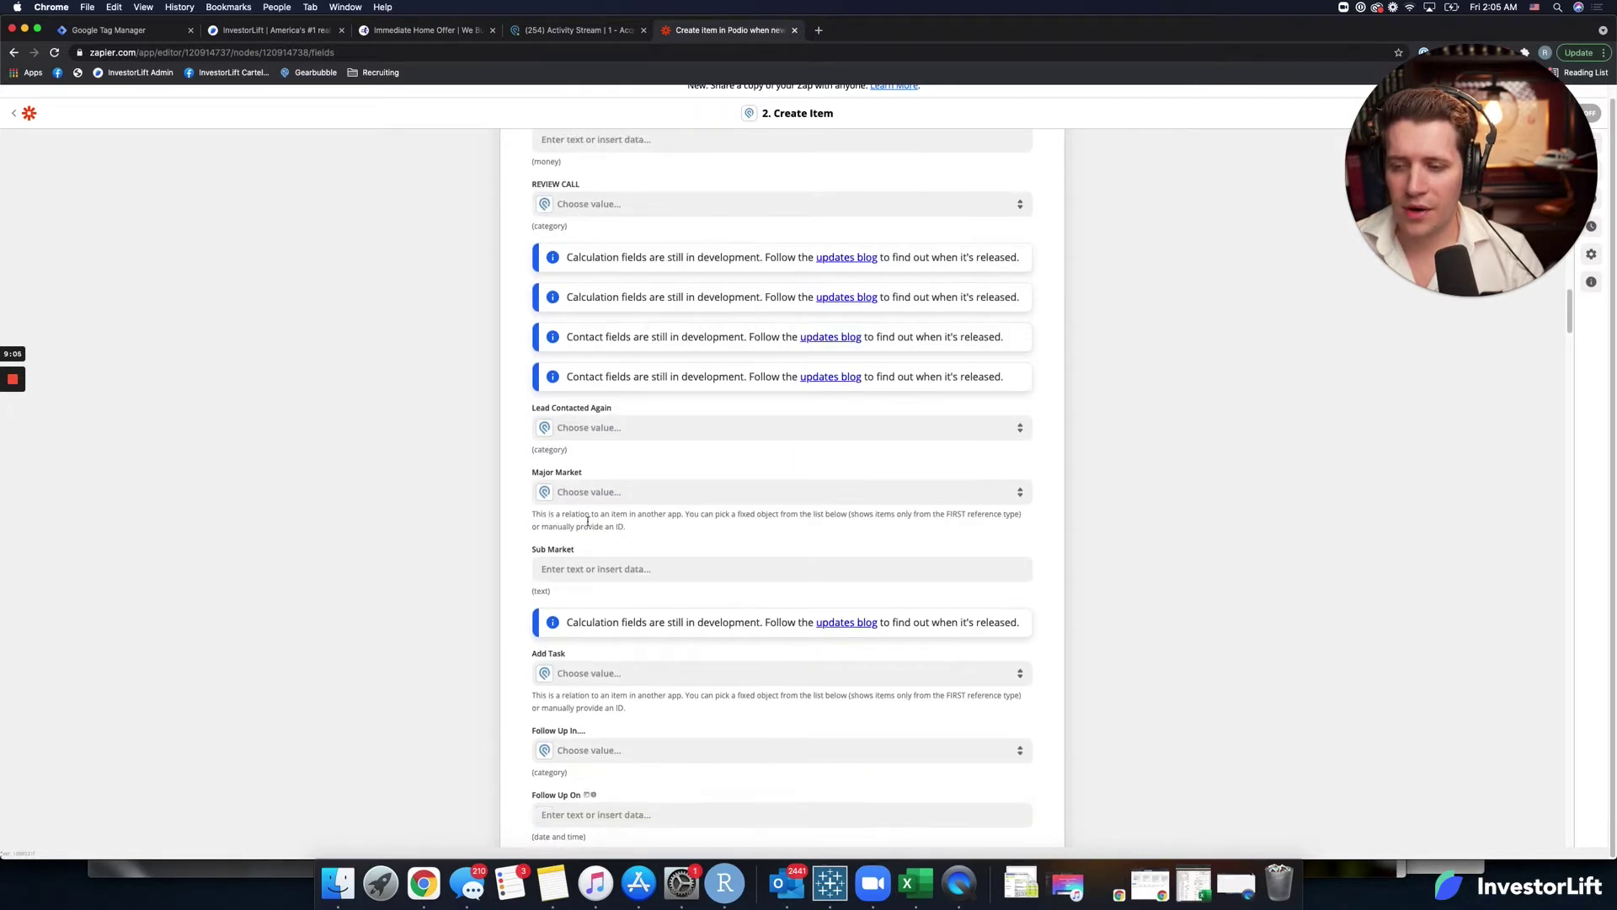
click(607, 420)
click(515, 438)
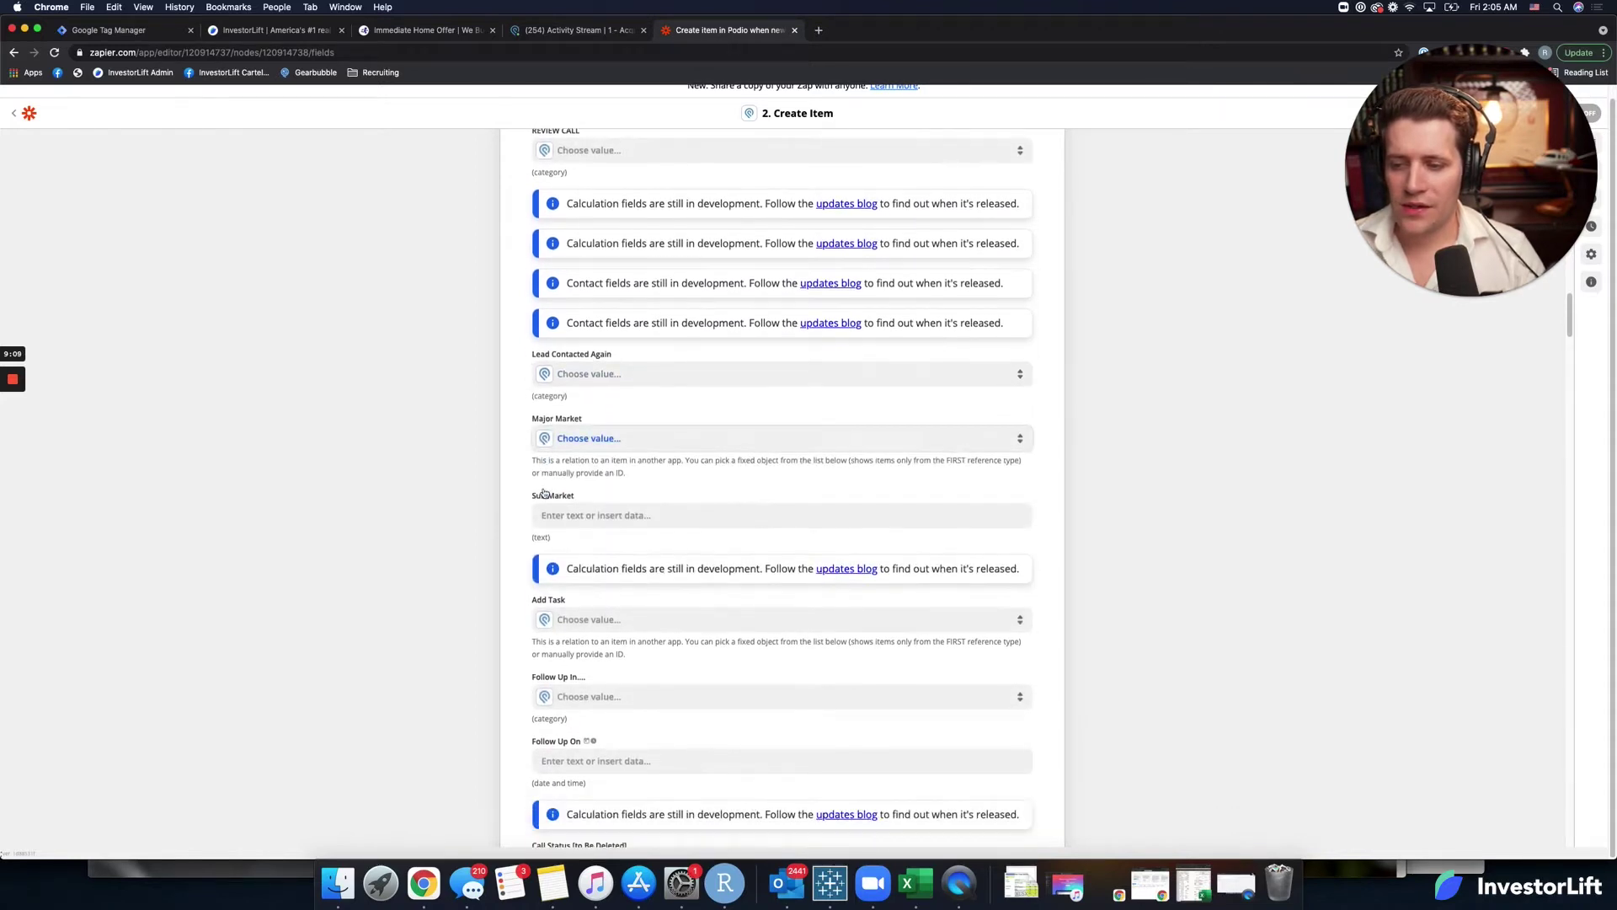
scroll(531, 505, down, 1)
scroll(529, 508, down, 1)
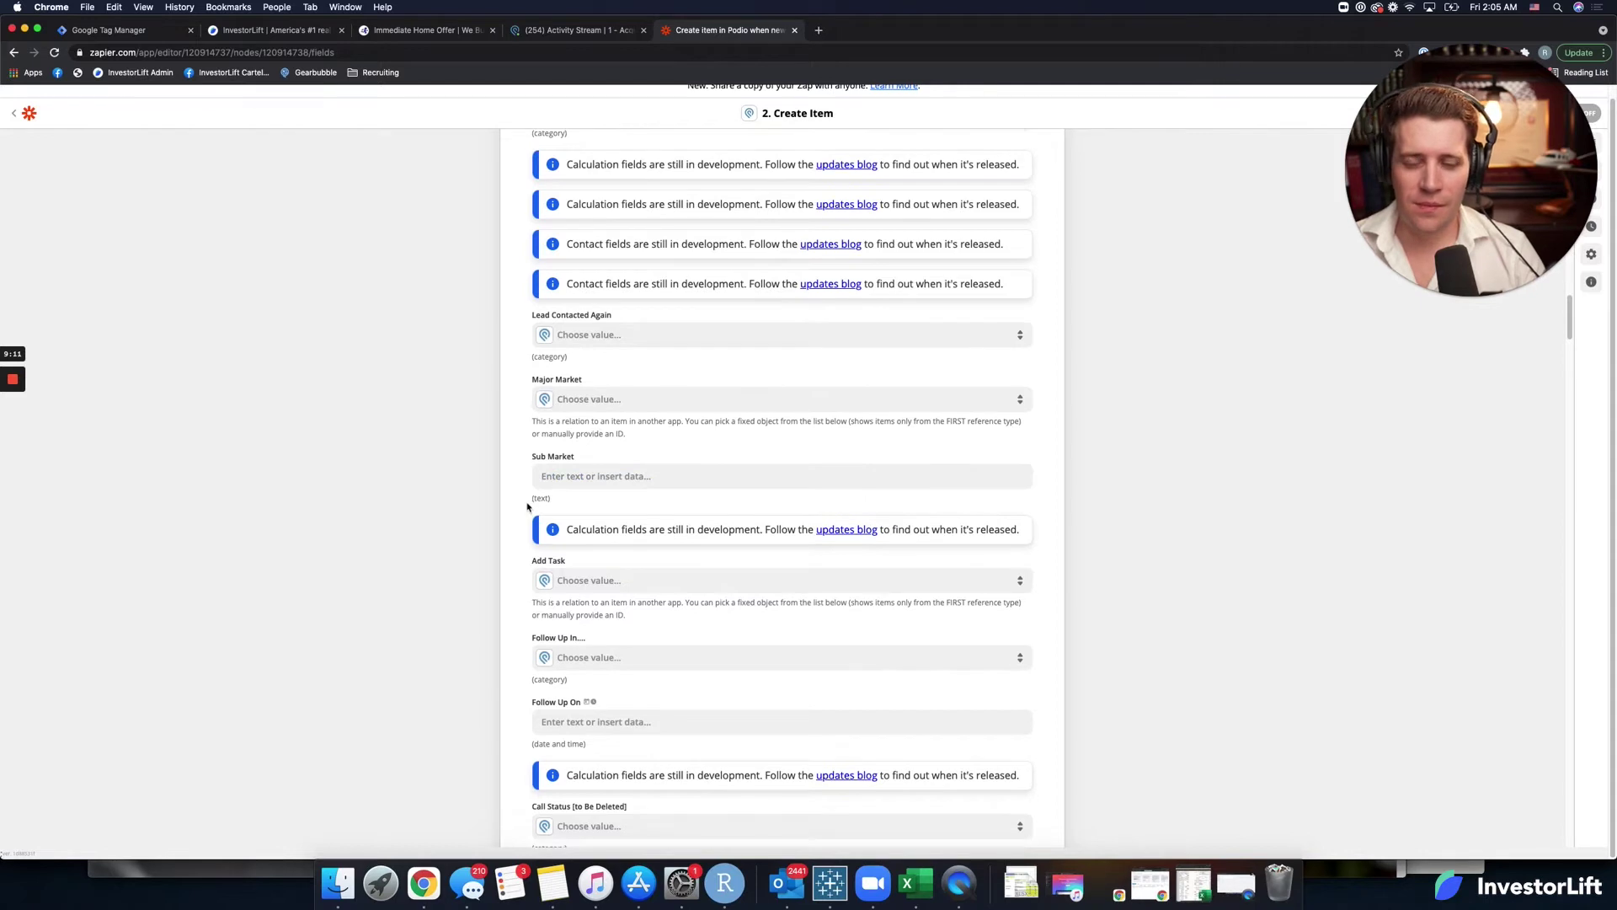
scroll(534, 492, down, 2)
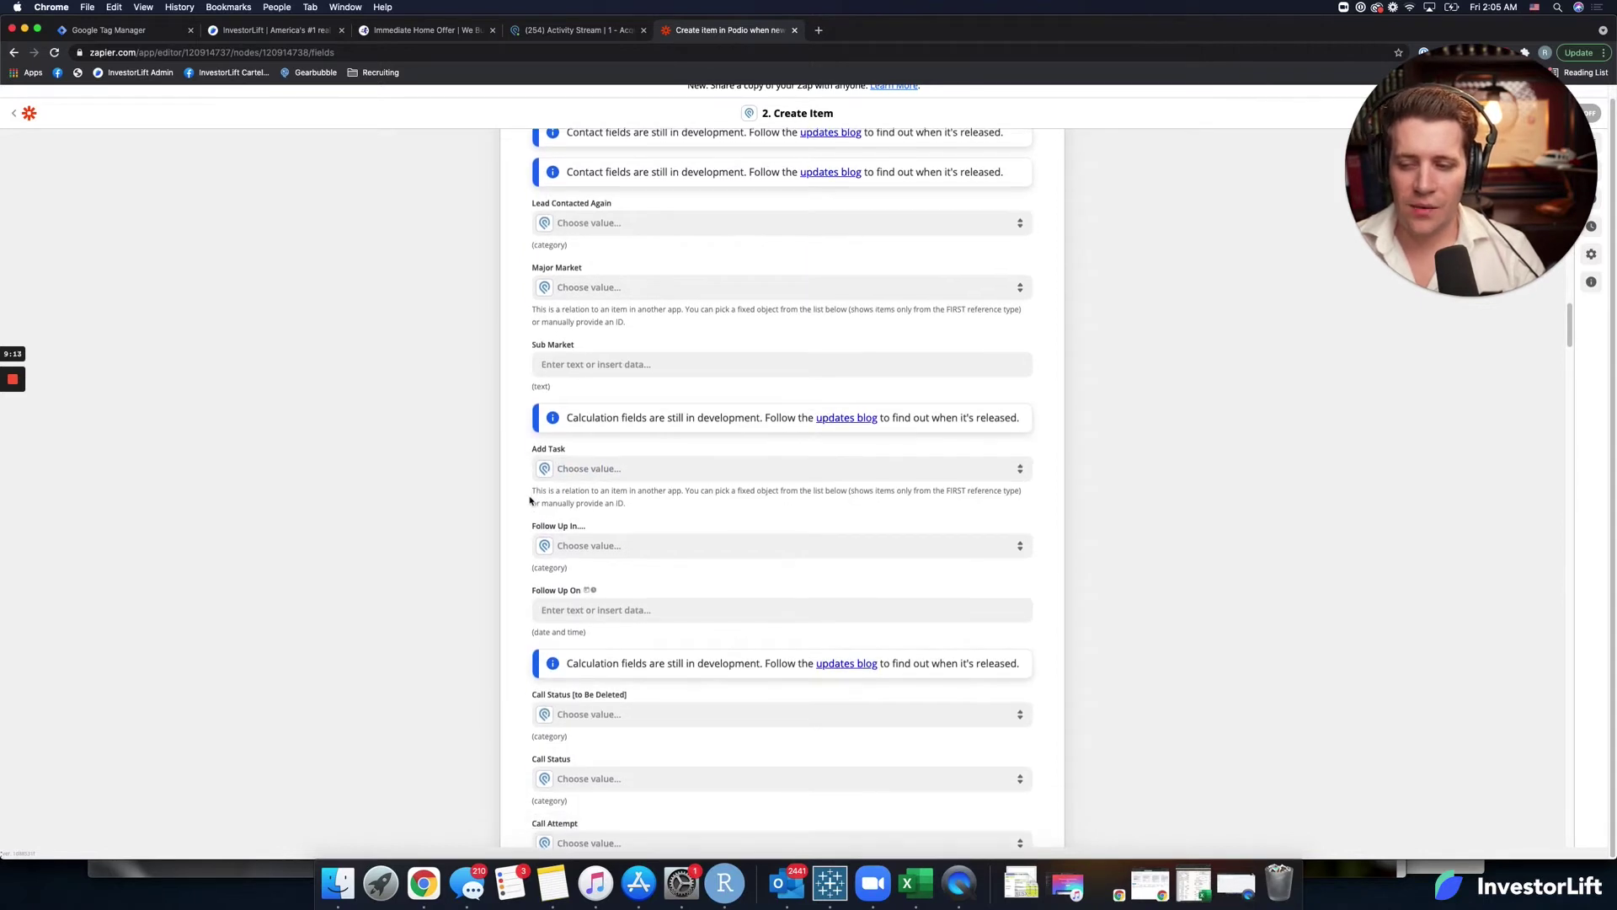
scroll(530, 501, down, 4)
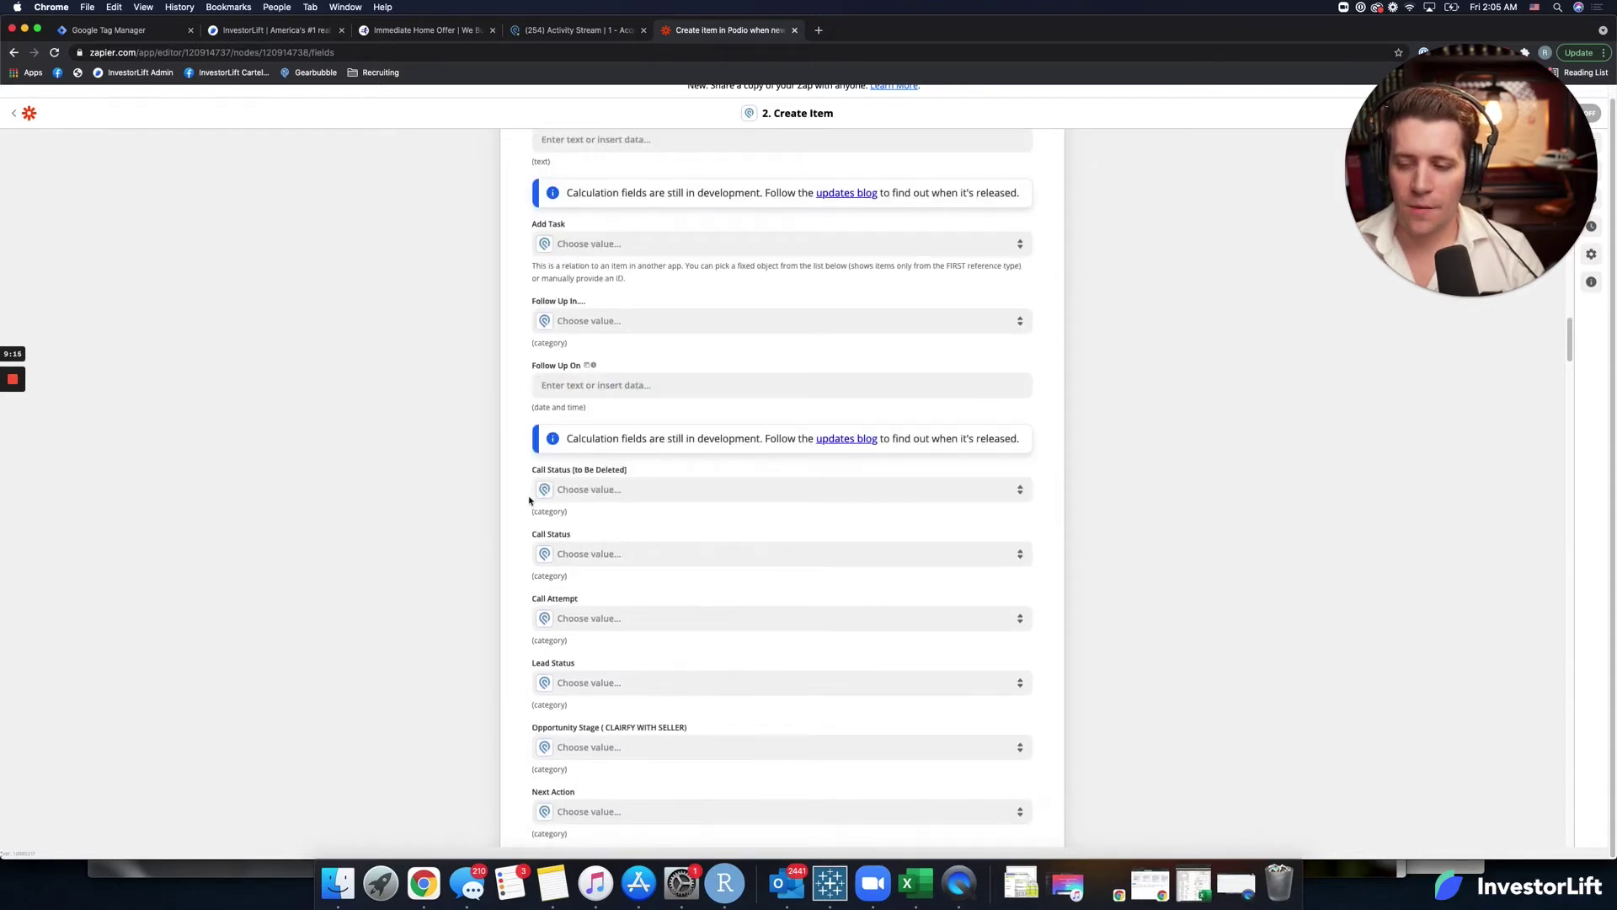
scroll(529, 501, down, 2)
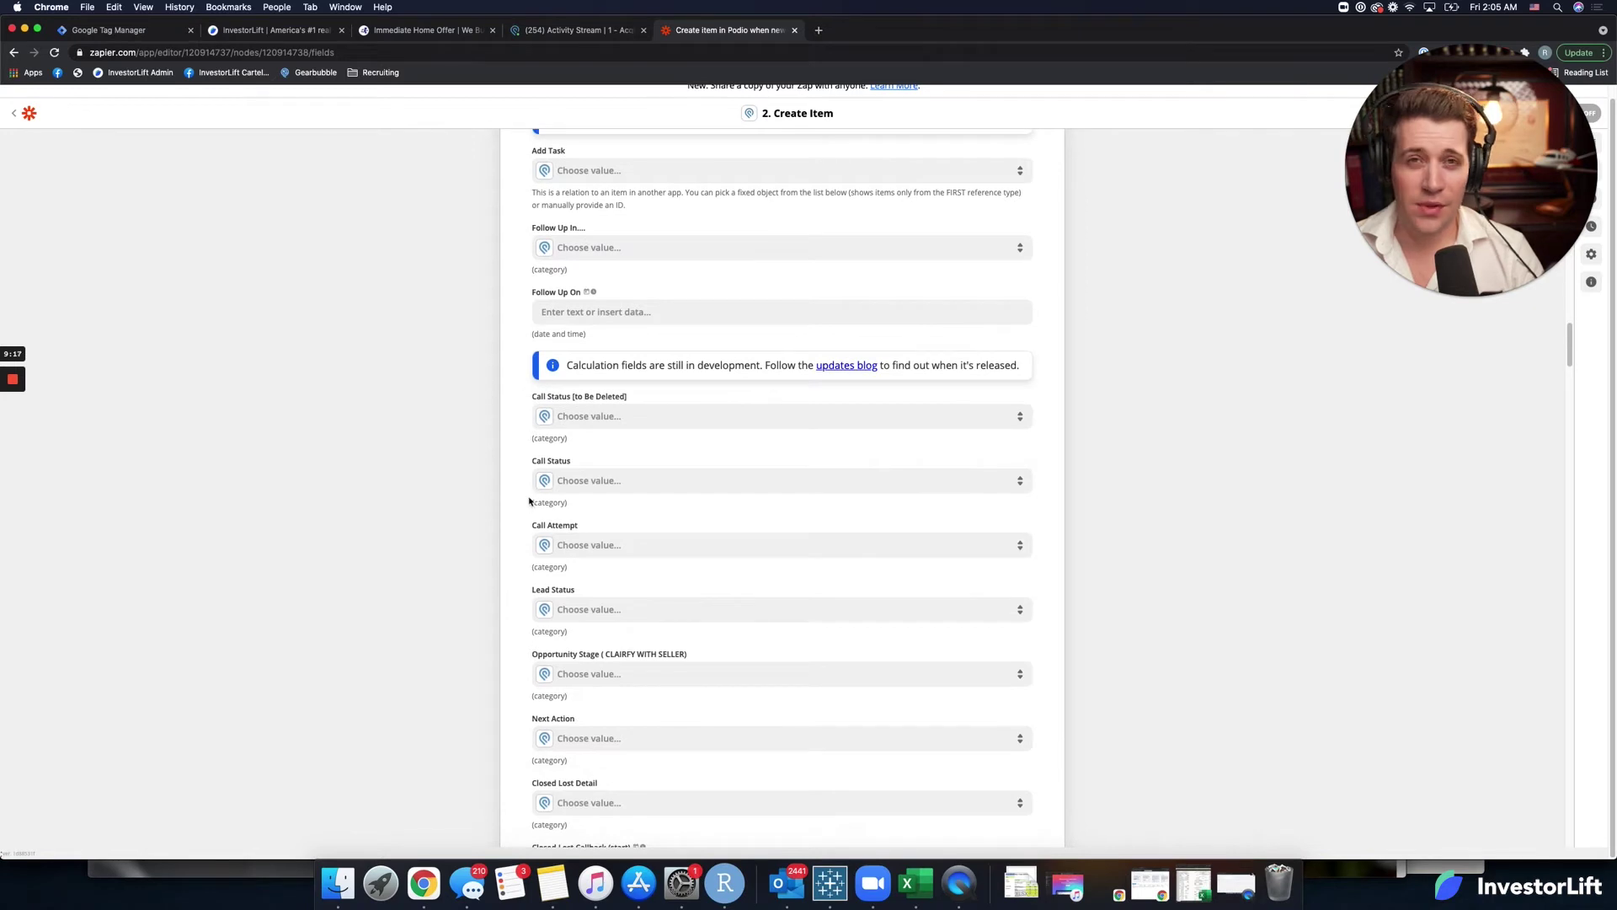
scroll(529, 501, down, 2)
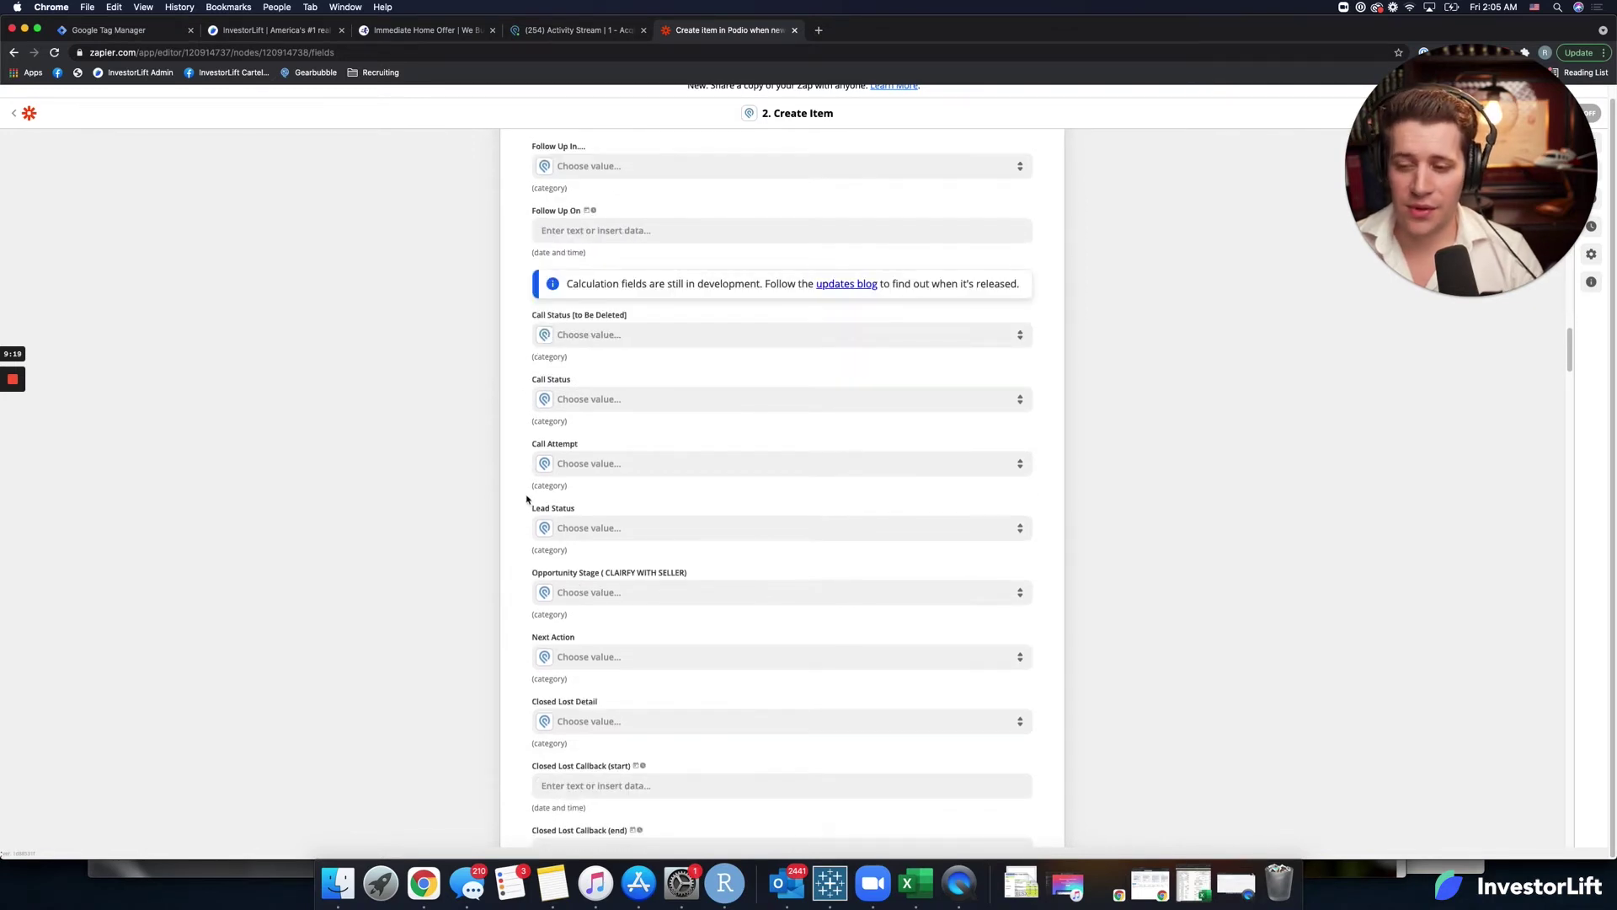
scroll(528, 500, down, 2)
click(581, 445)
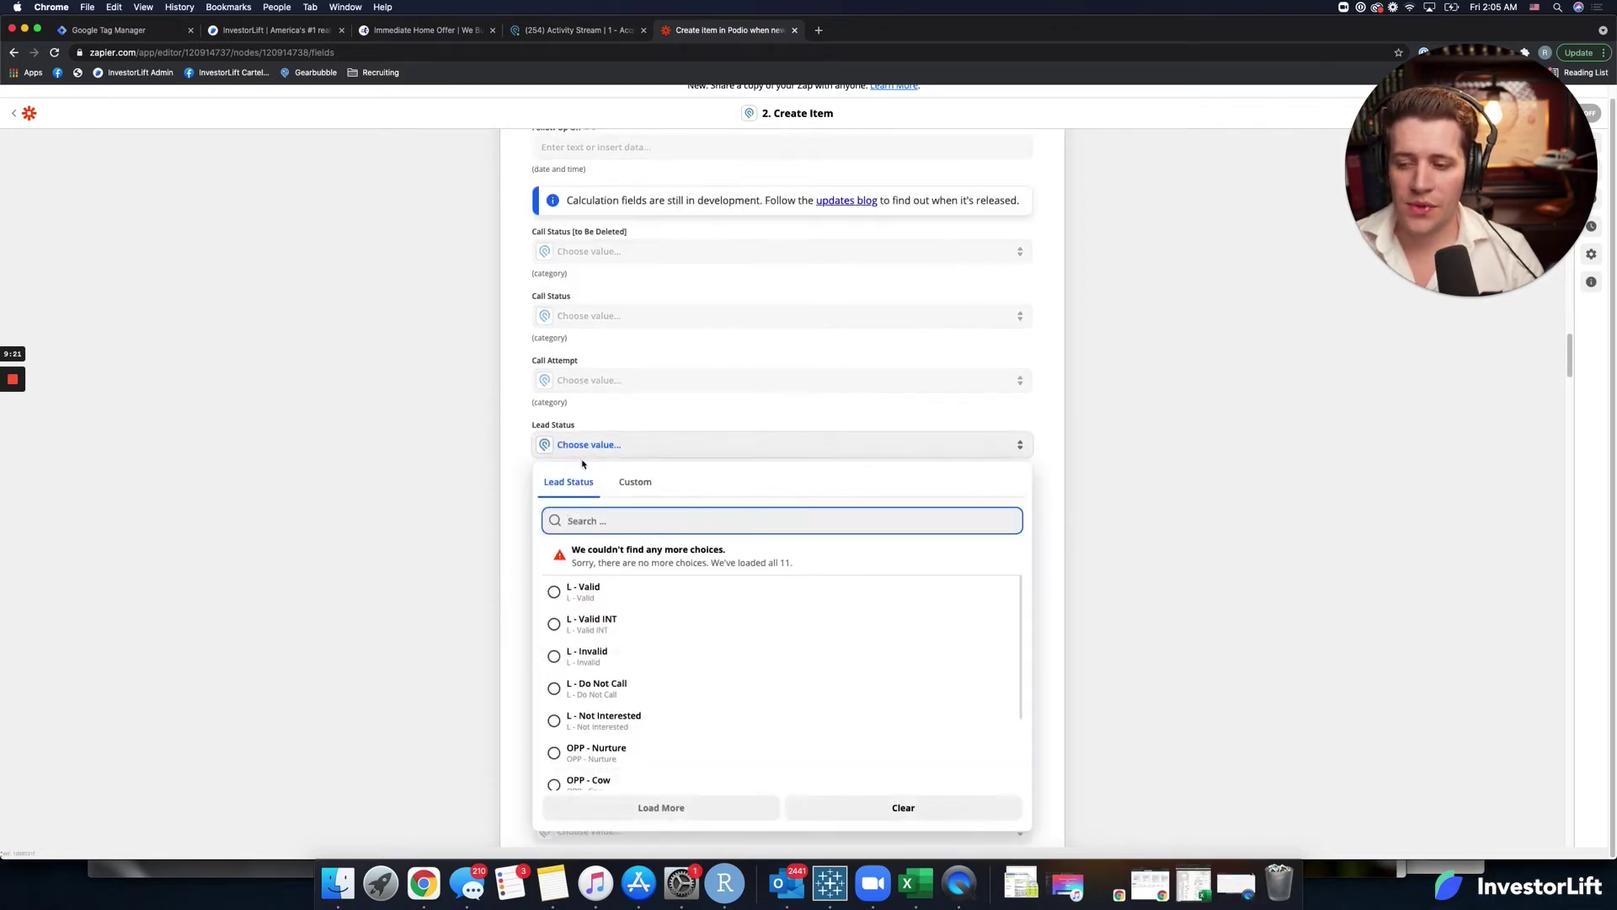
scroll(581, 464, down, 3)
scroll(567, 557, down, 3)
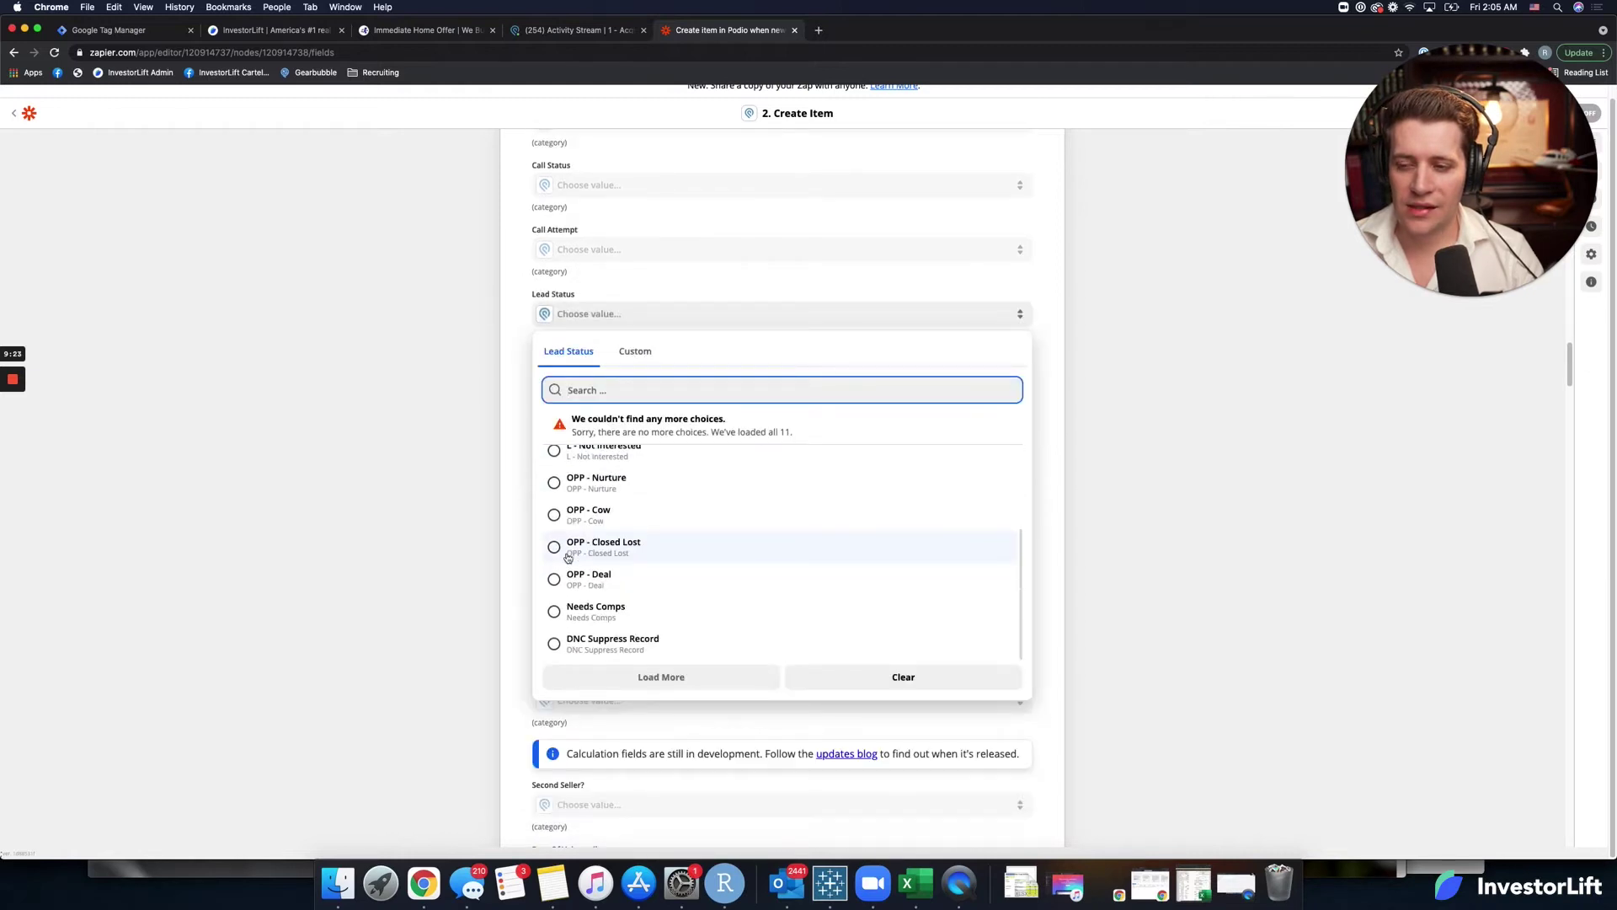
click(526, 554)
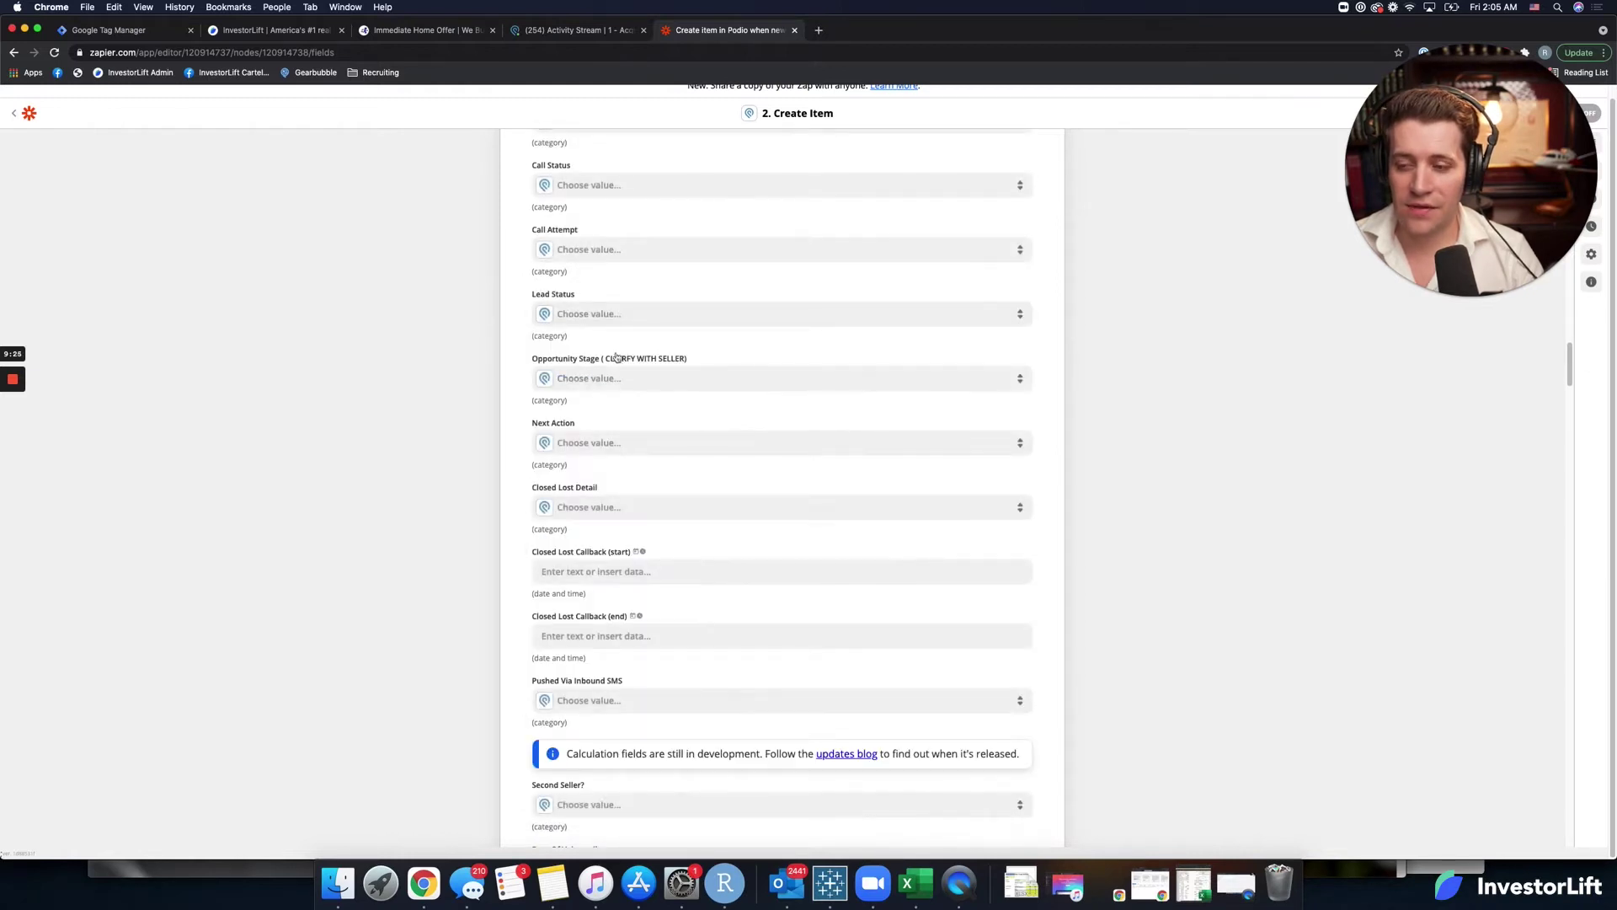
click(561, 449)
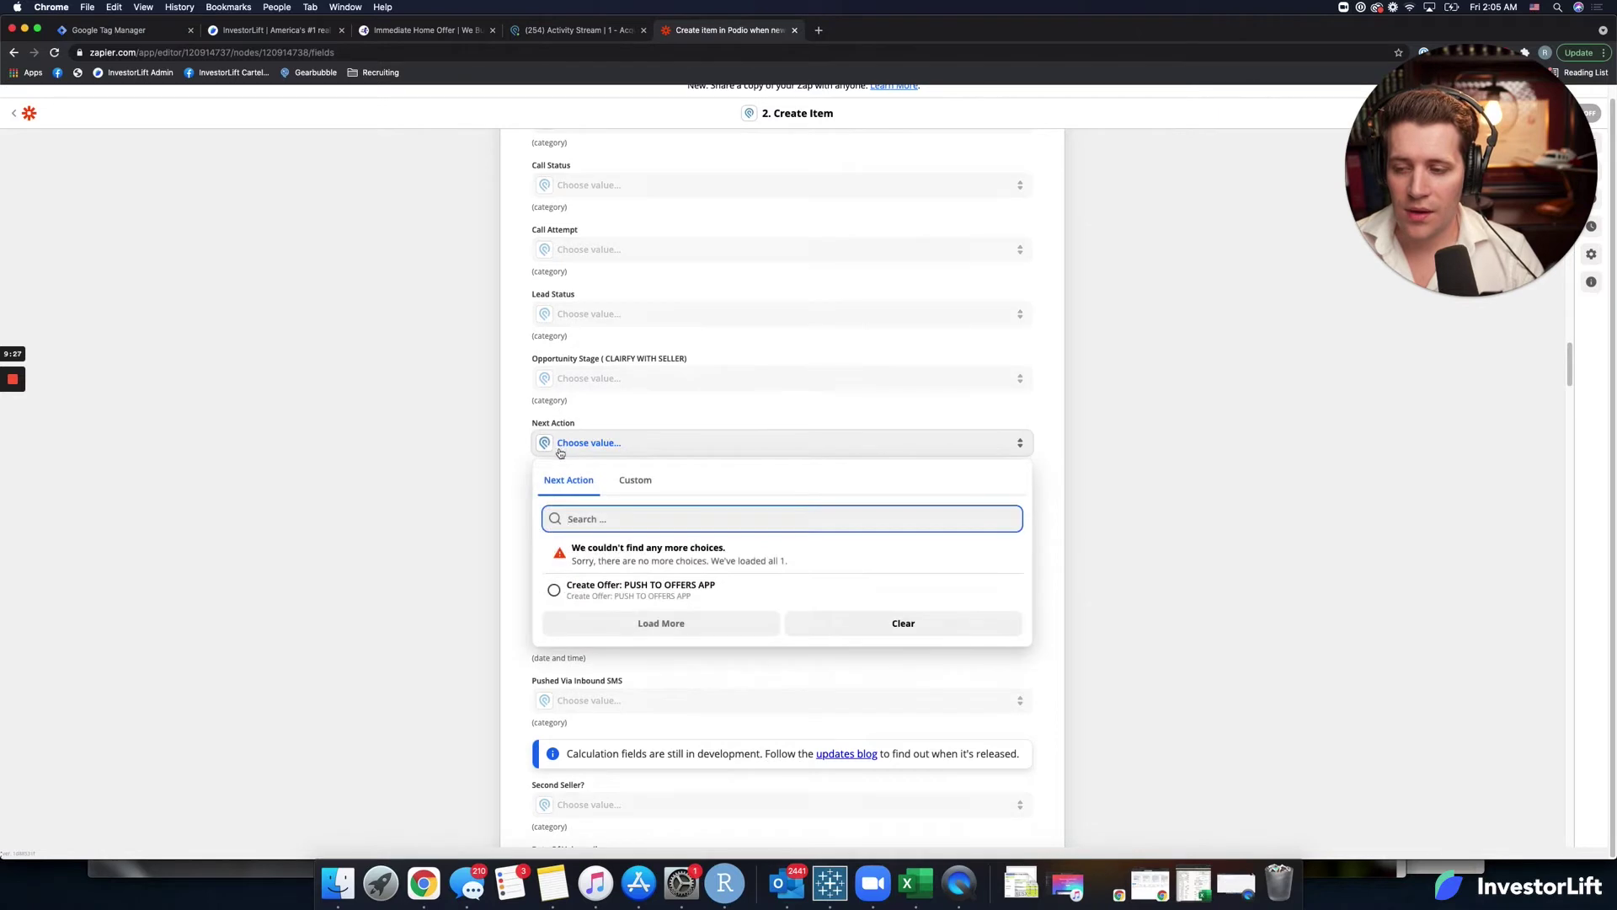
click(525, 481)
scroll(524, 483, down, 2)
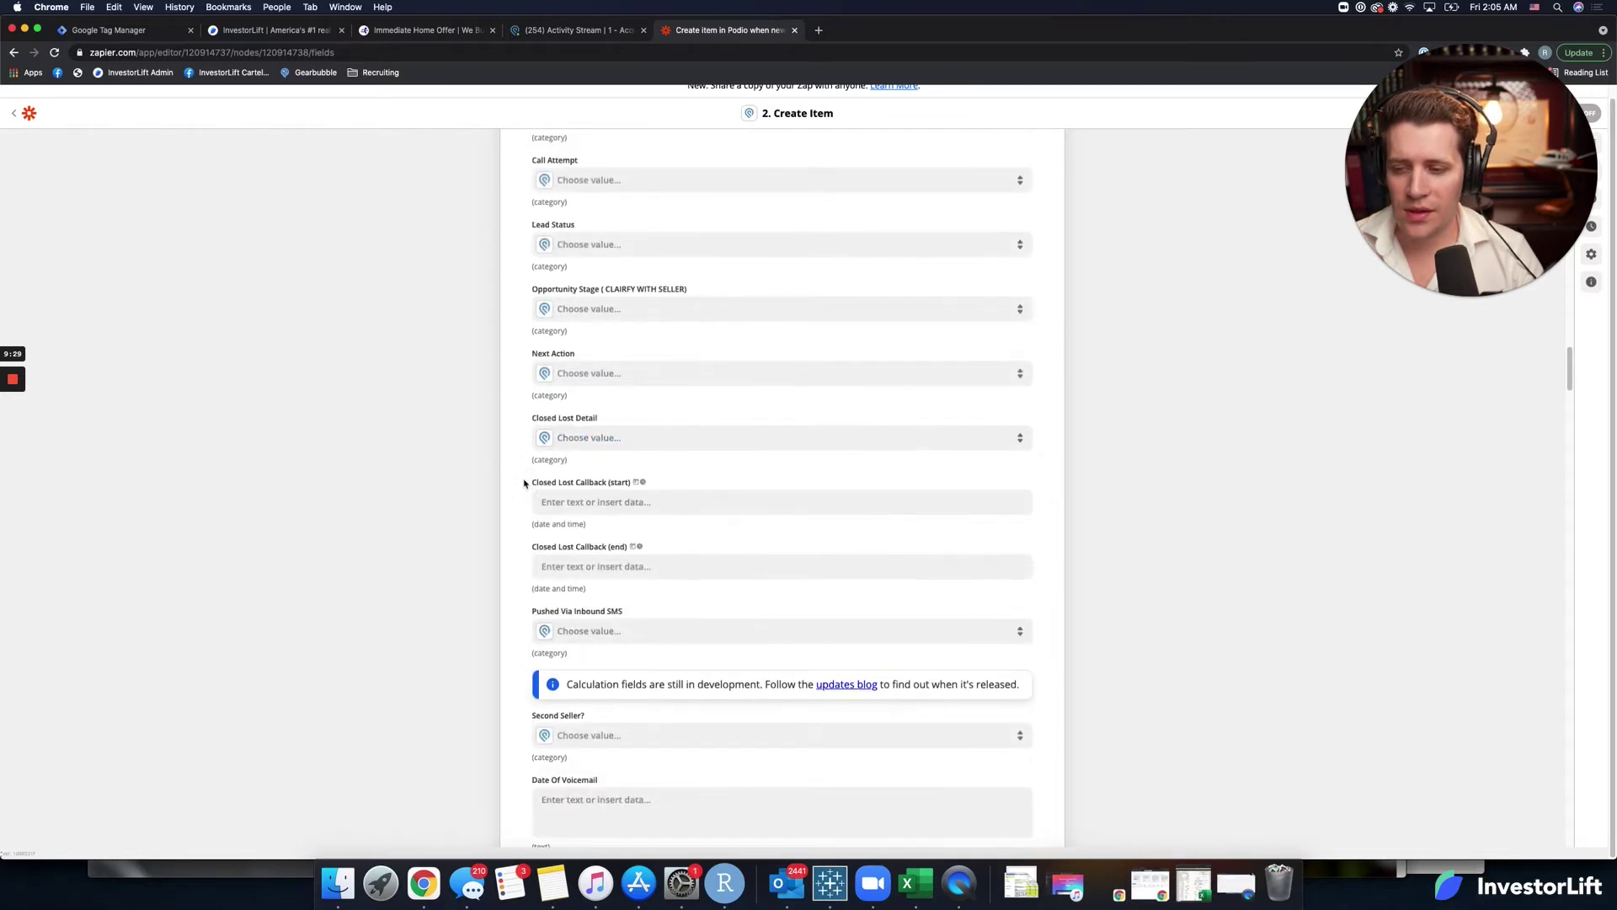
scroll(524, 482, down, 4)
List all InvestorLift lead fields for Notes, then switch to the InvestorLift integration page.
scroll(524, 479, down, 2)
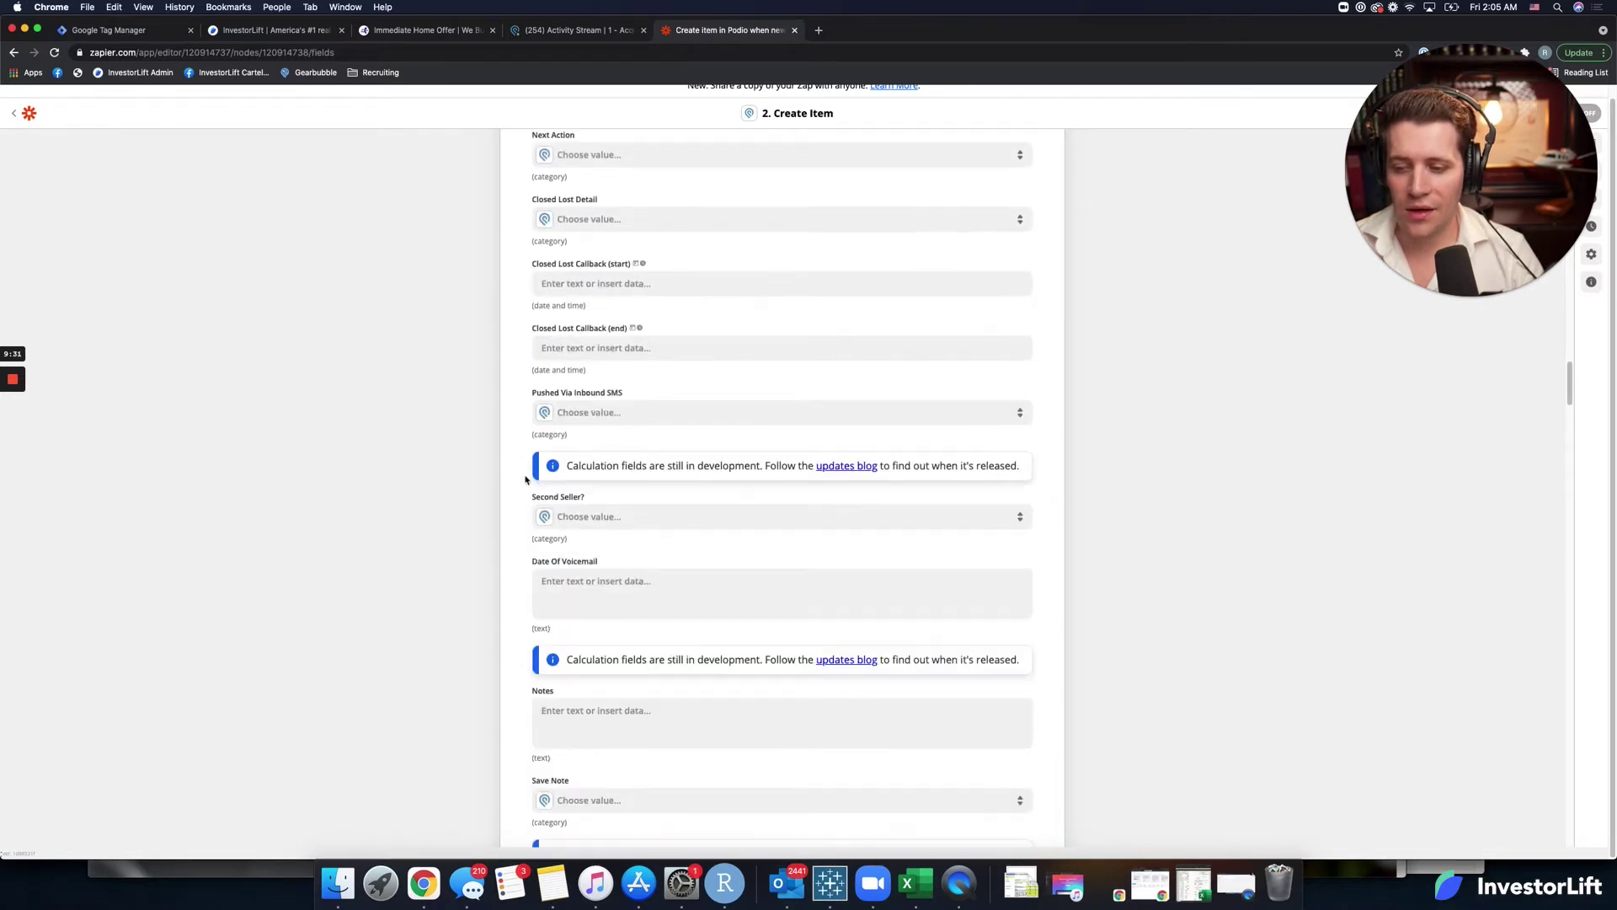
scroll(525, 526, down, 3)
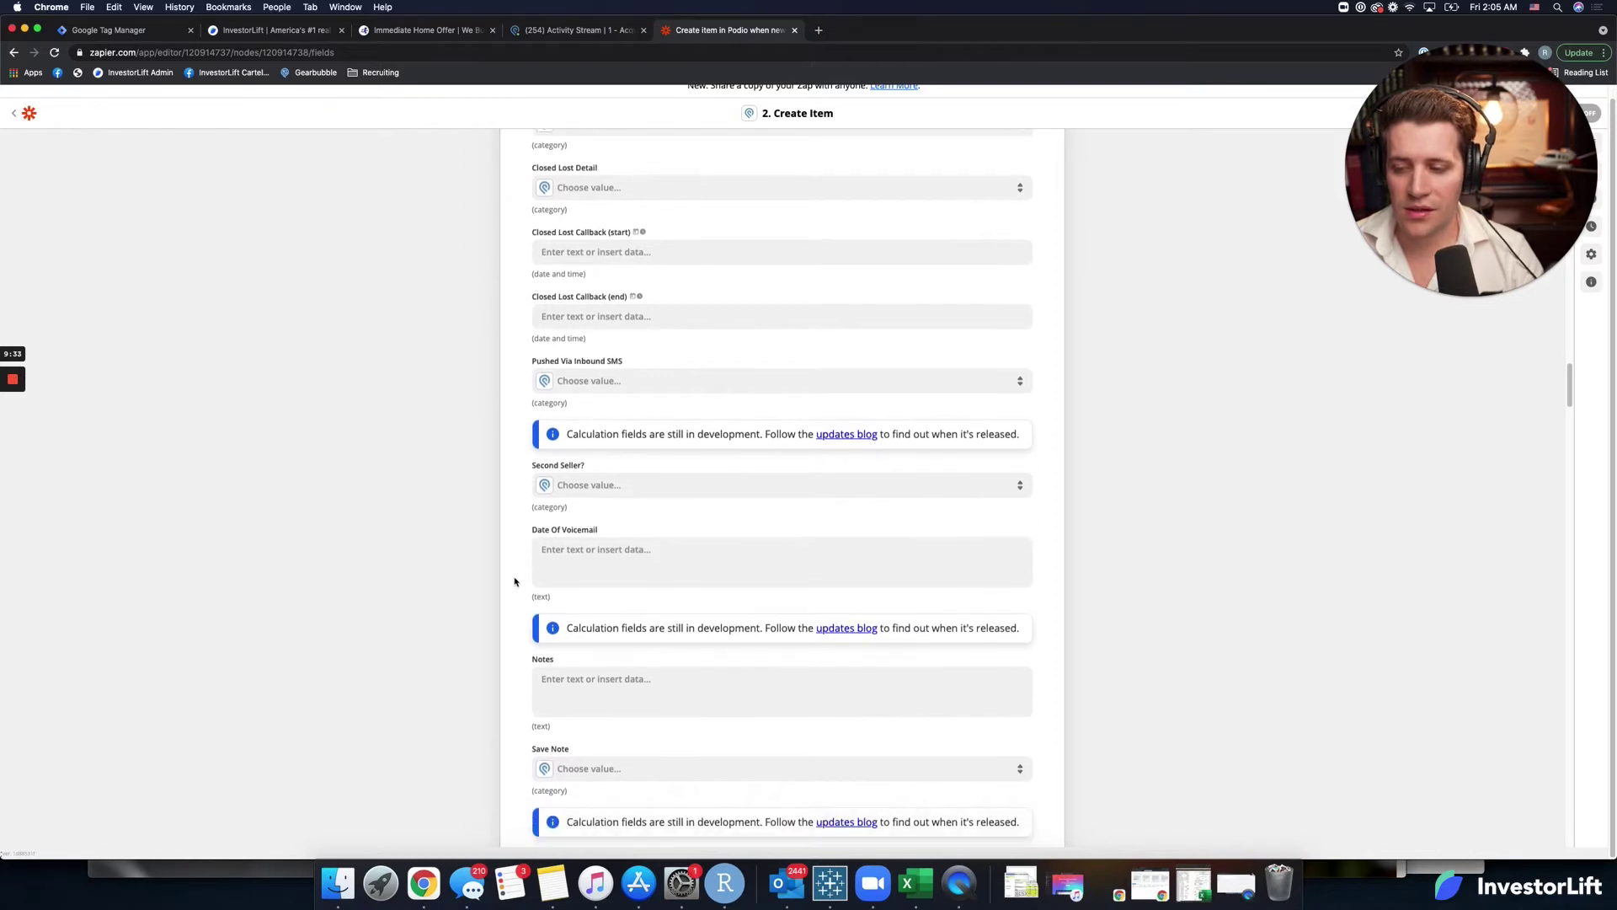
scroll(516, 578, down, 1)
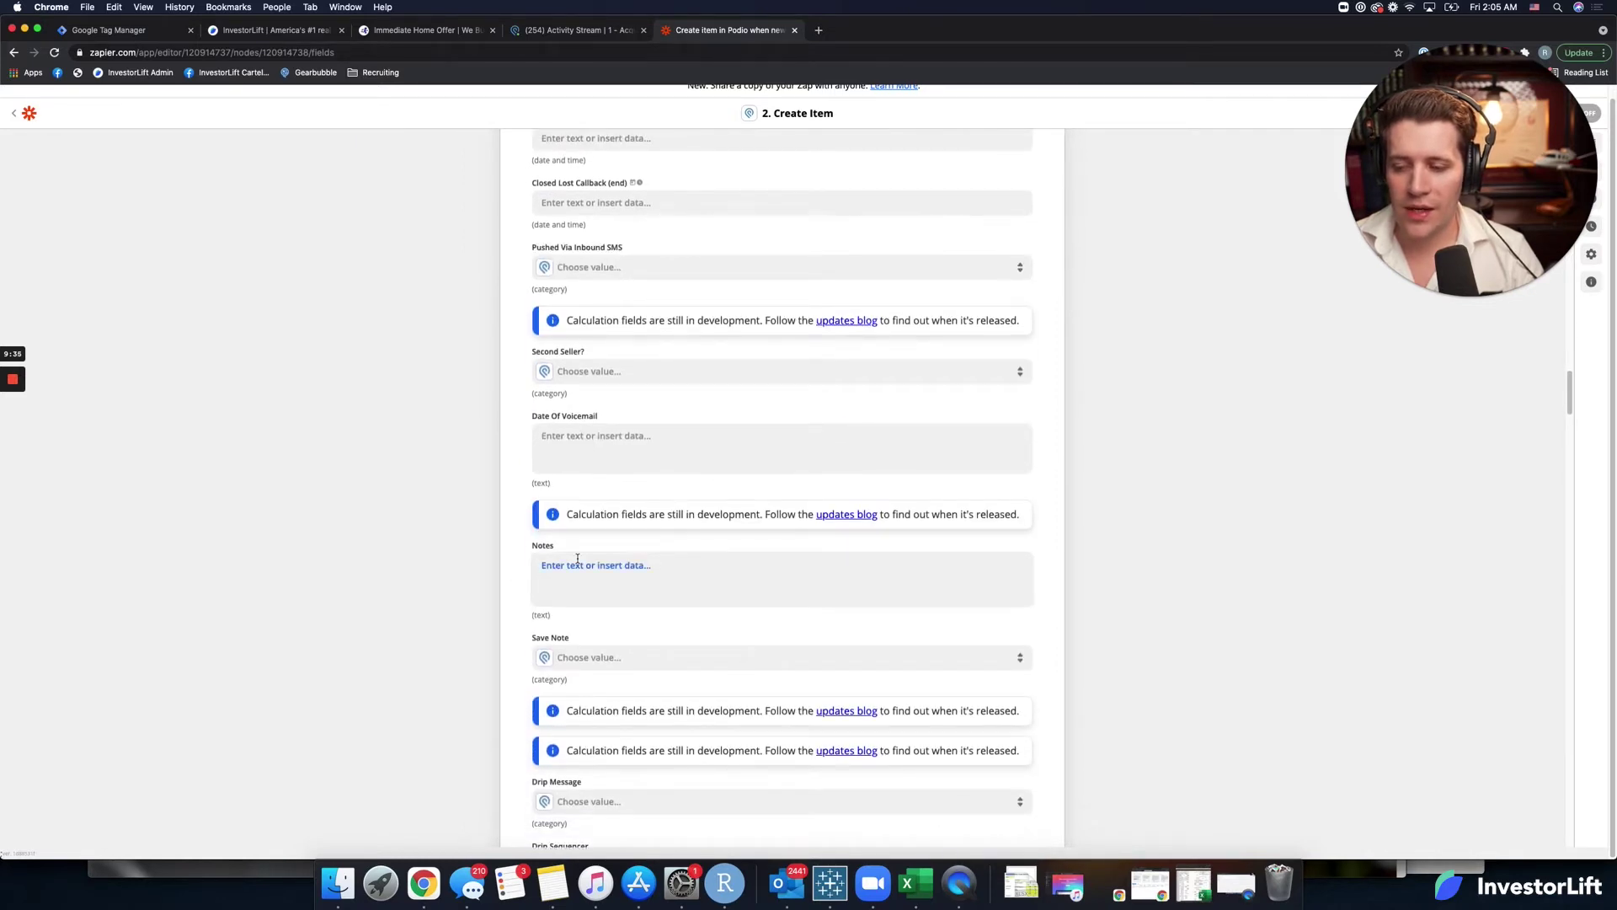
click(543, 567)
click(587, 785)
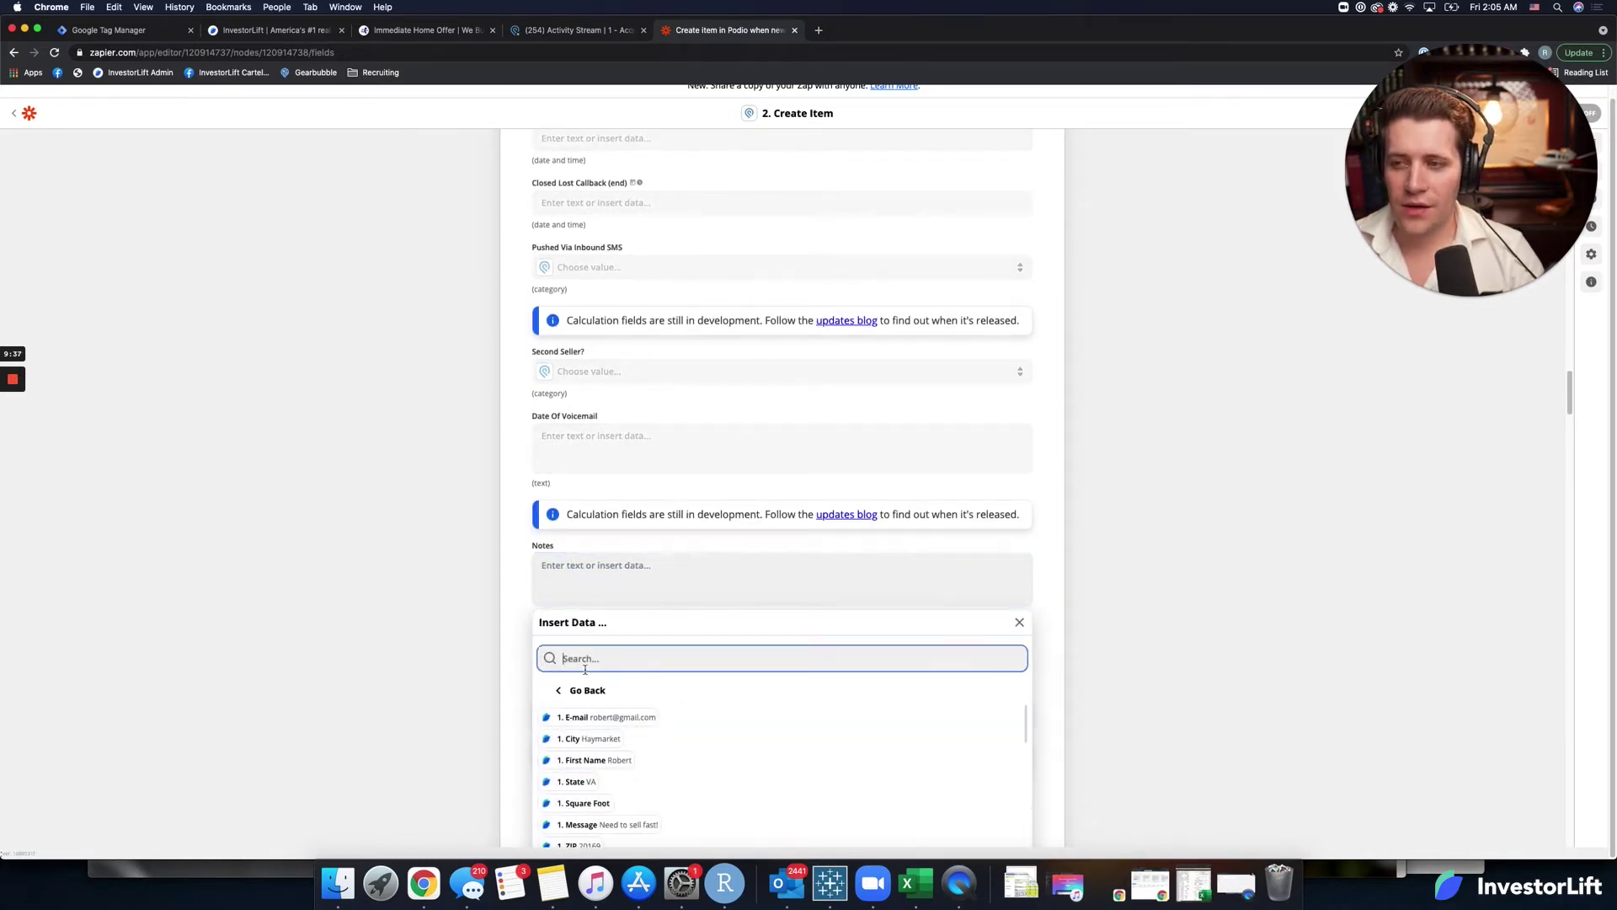
click(286, 33)
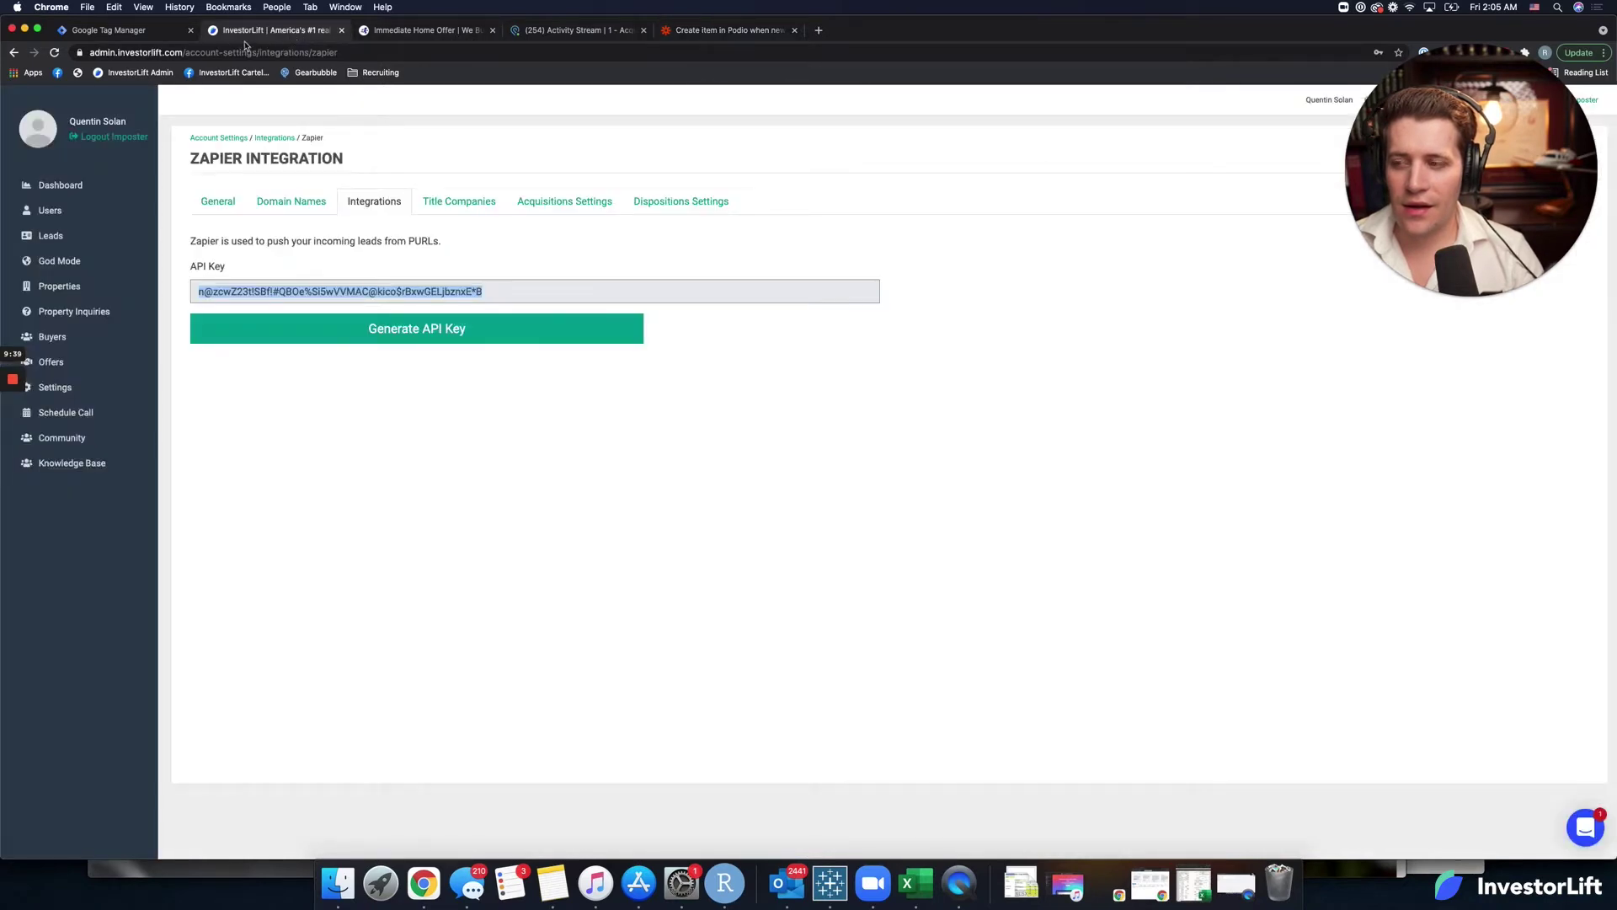
View the Immediate Home Offer lead form, then return to the Podio Create Item setup.
click(439, 38)
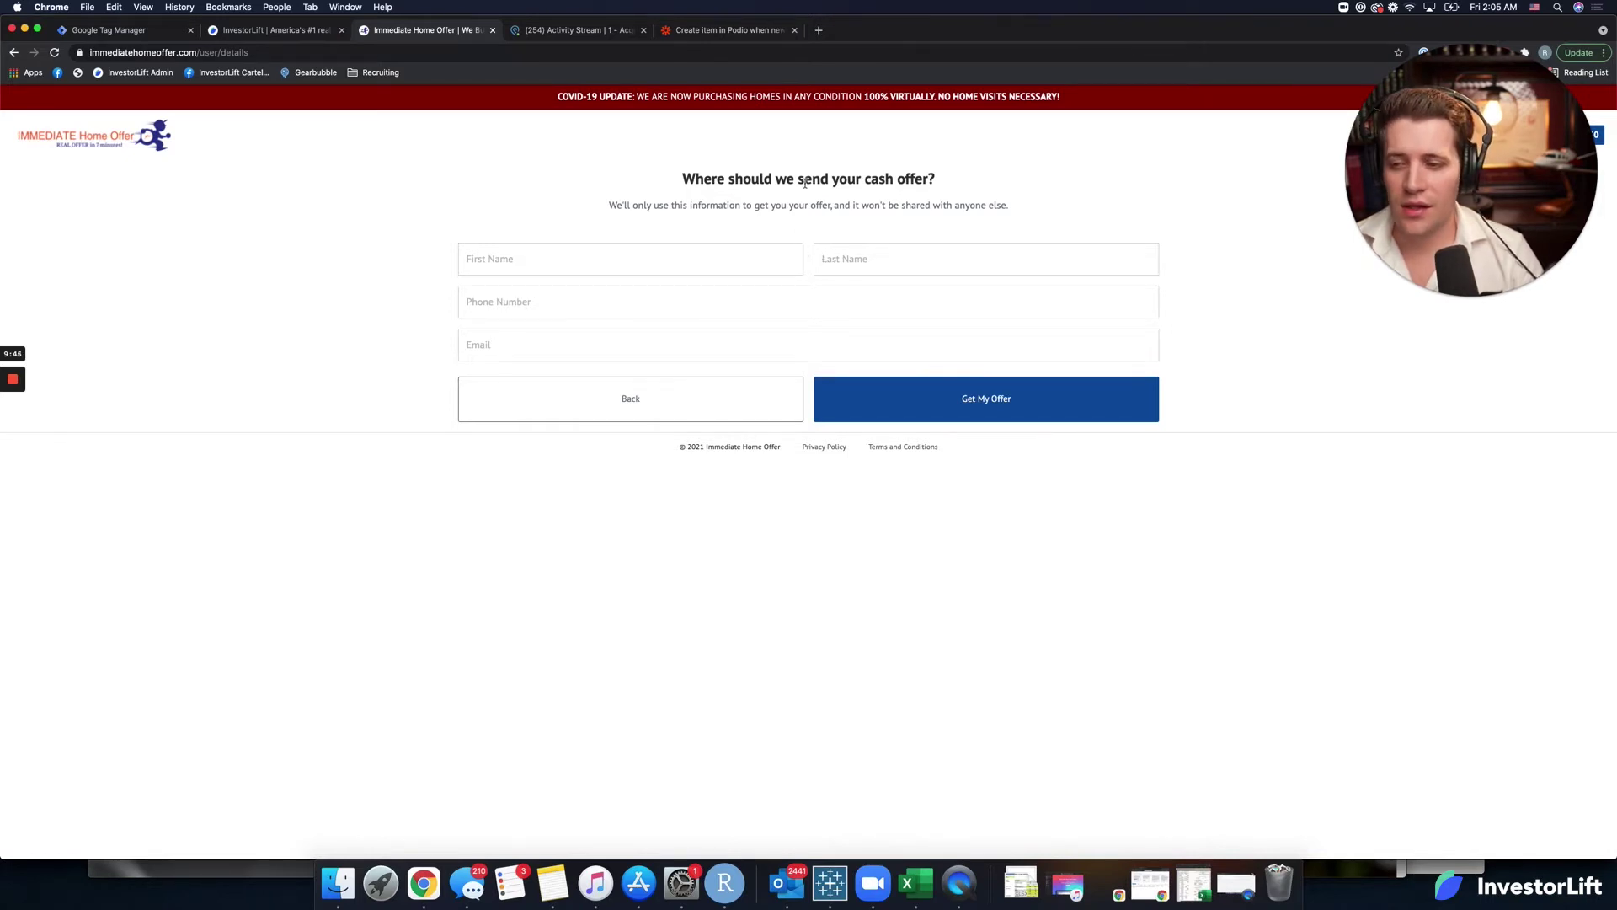
click(733, 31)
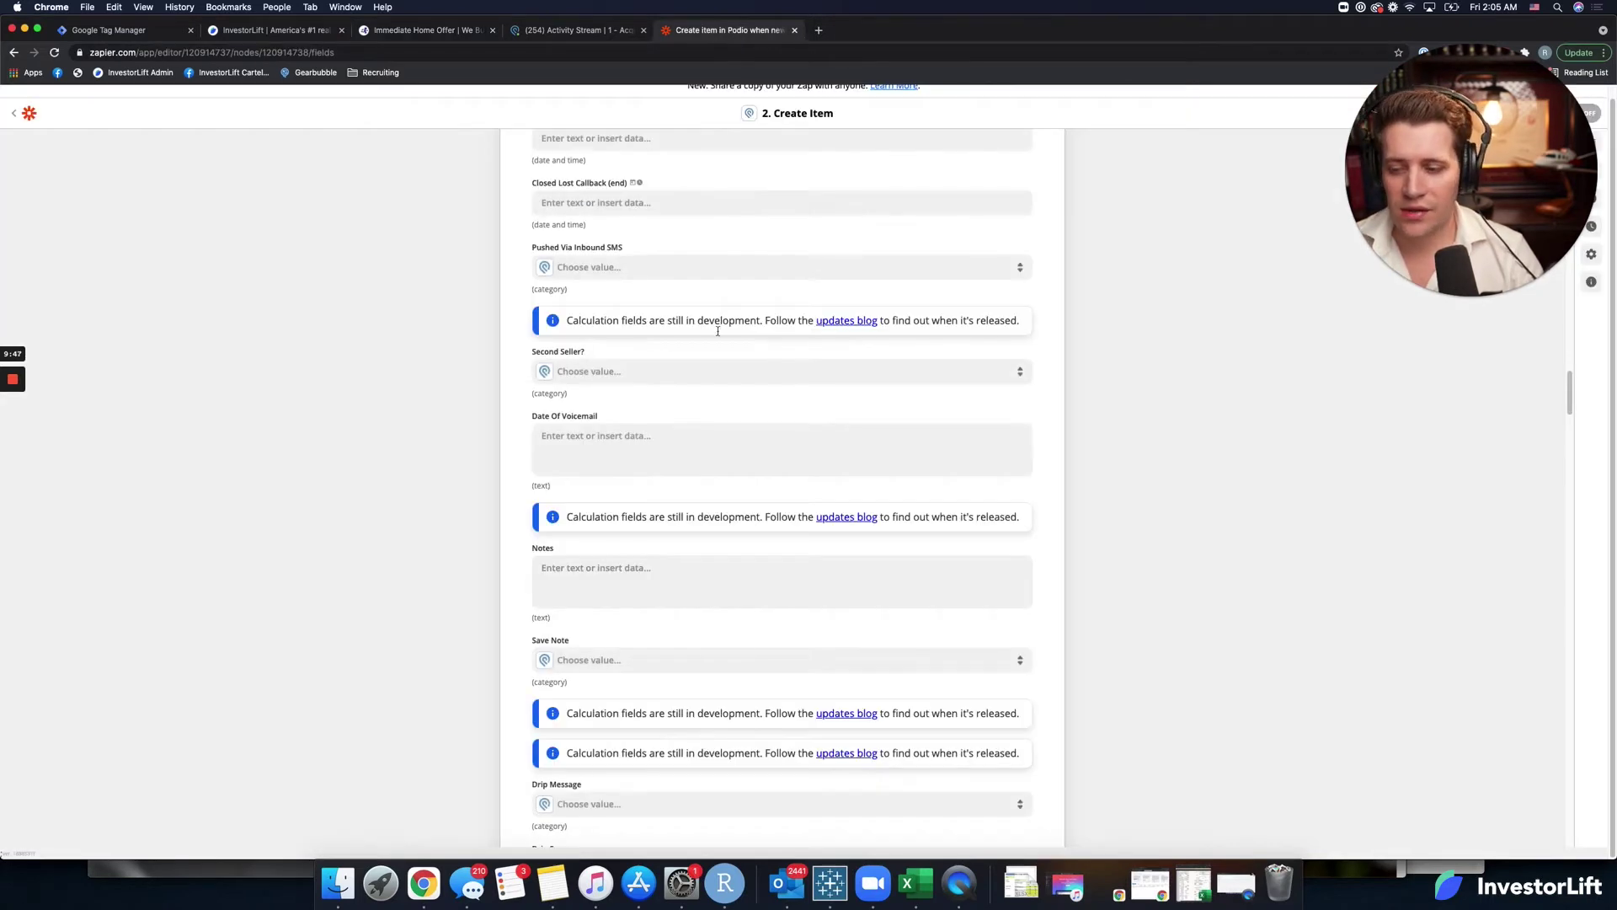
Insert the lead's Message, Yard and Priority values into Notes, Priority on its own line.
scroll(653, 493, down, 1)
click(593, 543)
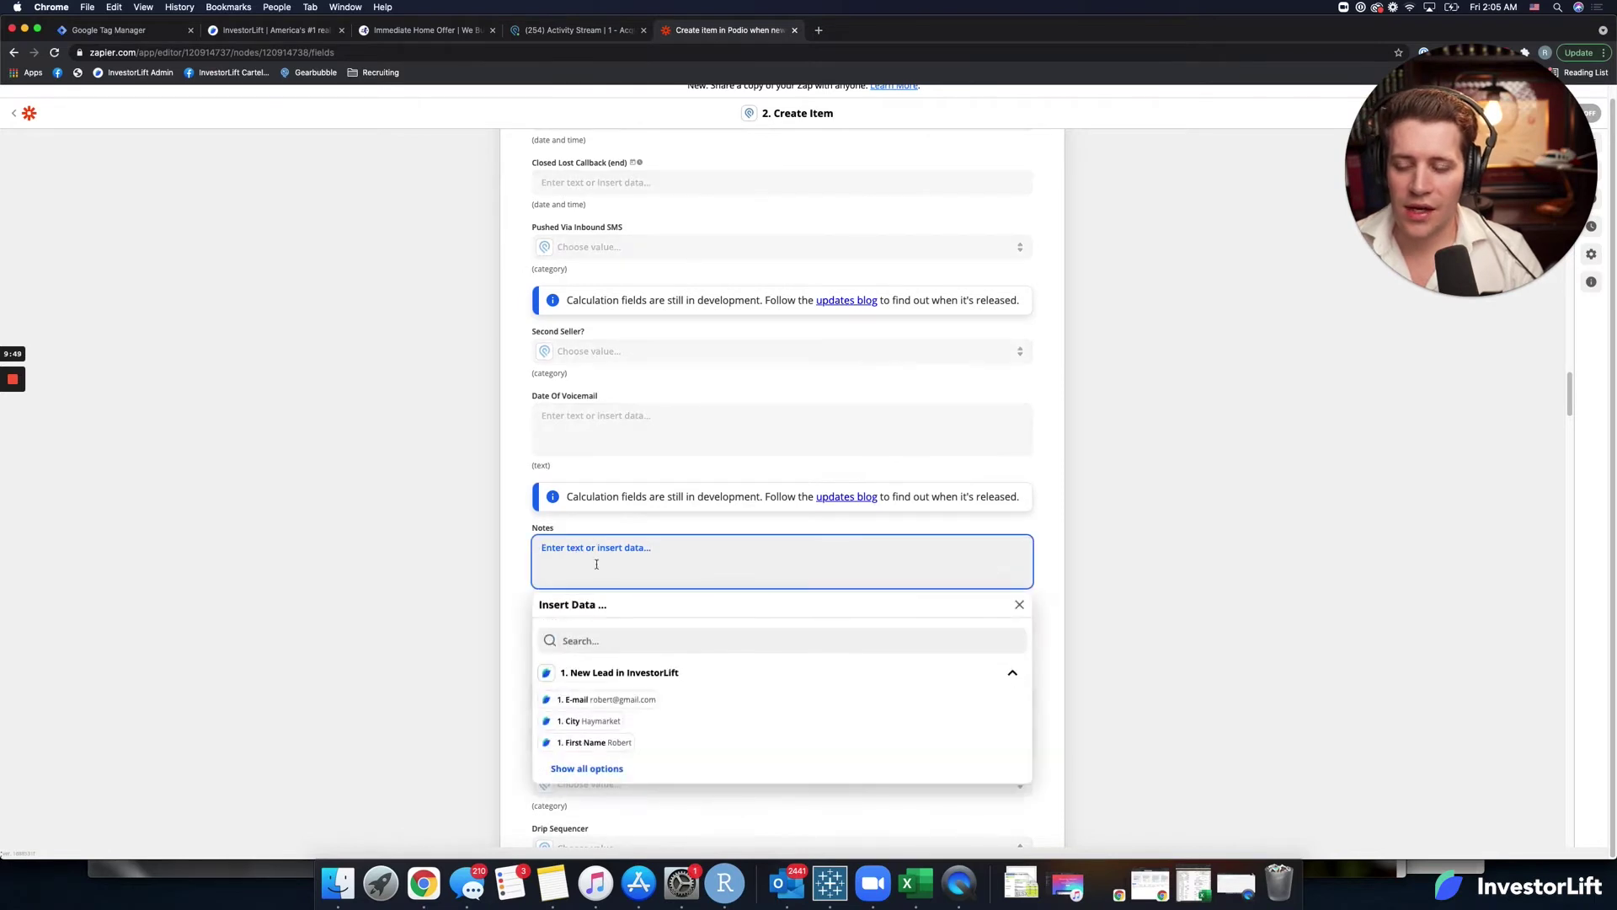
click(590, 767)
scroll(472, 716, down, 3)
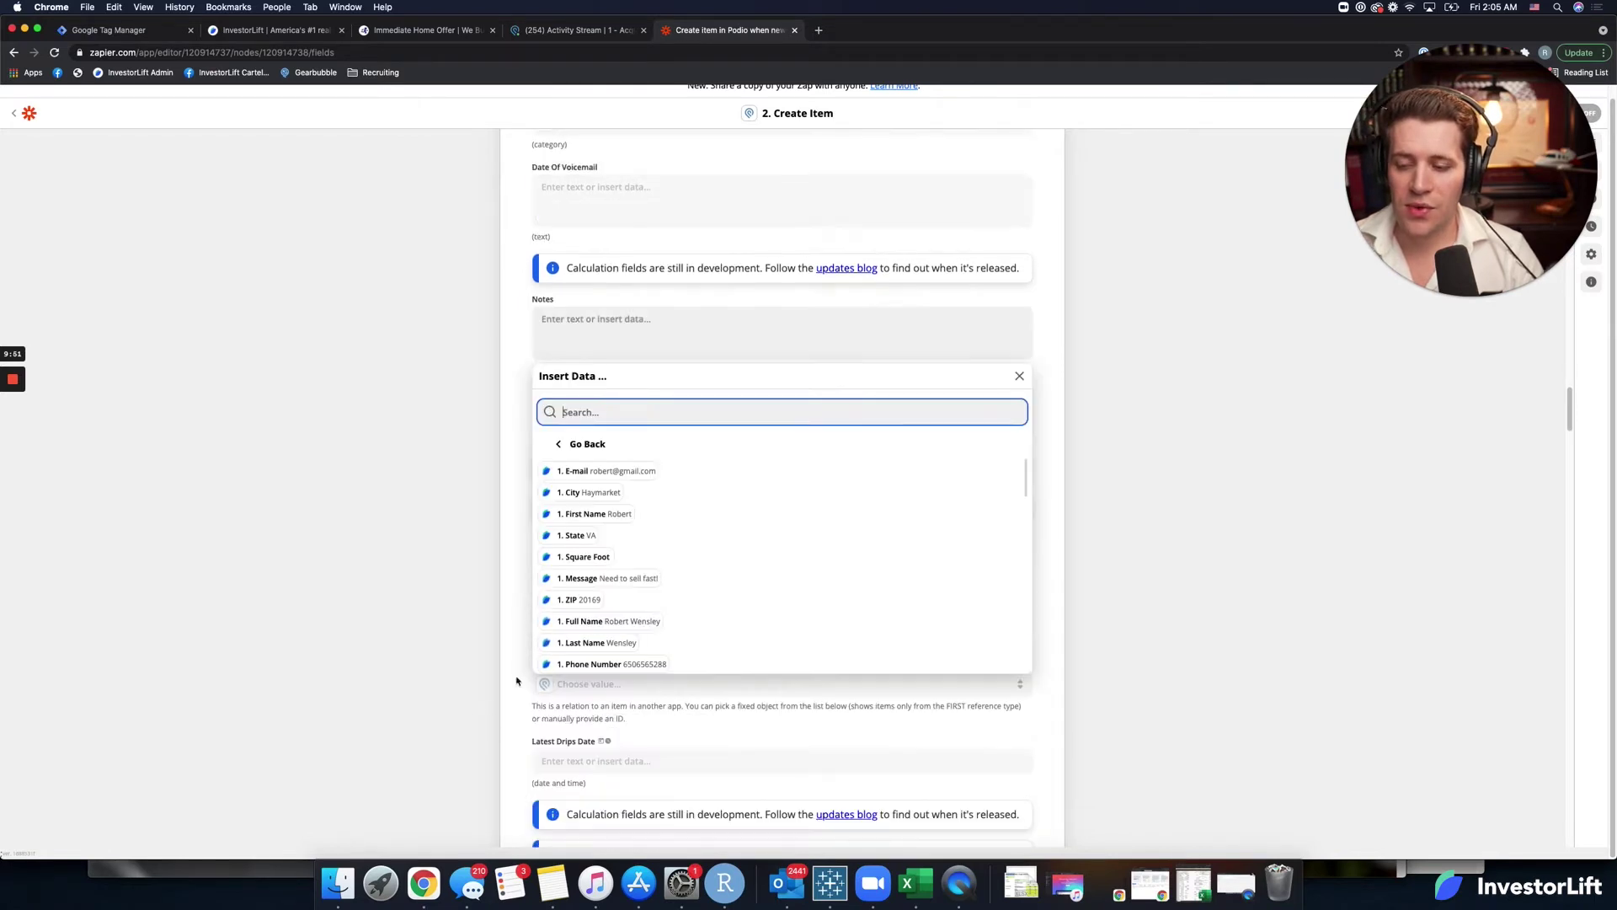
click(583, 585)
scroll(604, 581, down, 1)
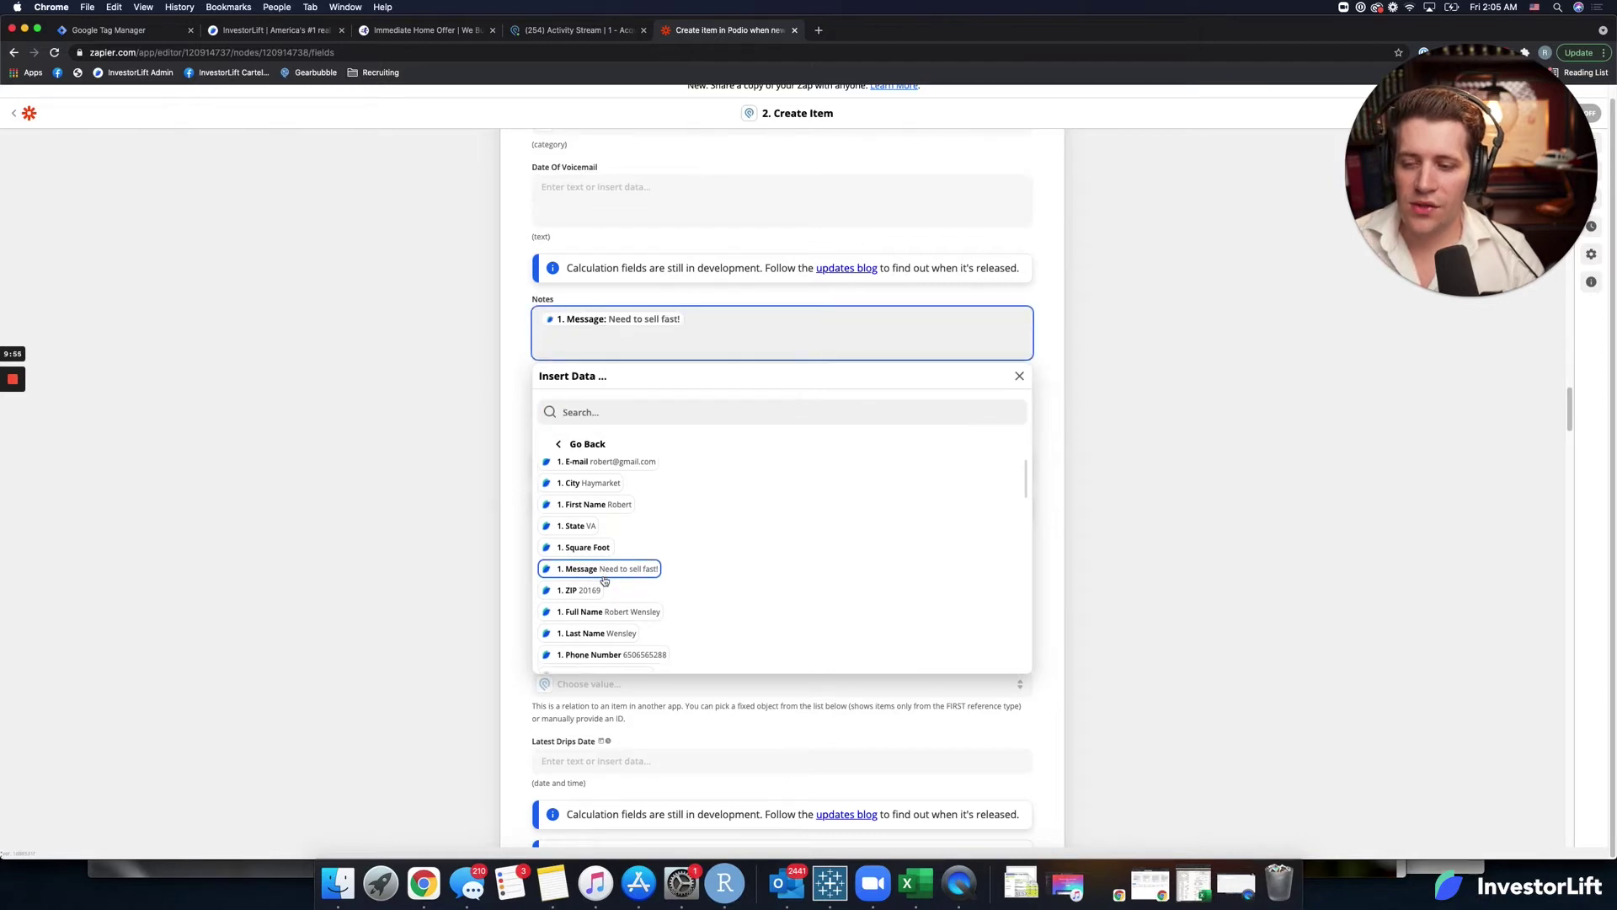
scroll(604, 581, down, 3)
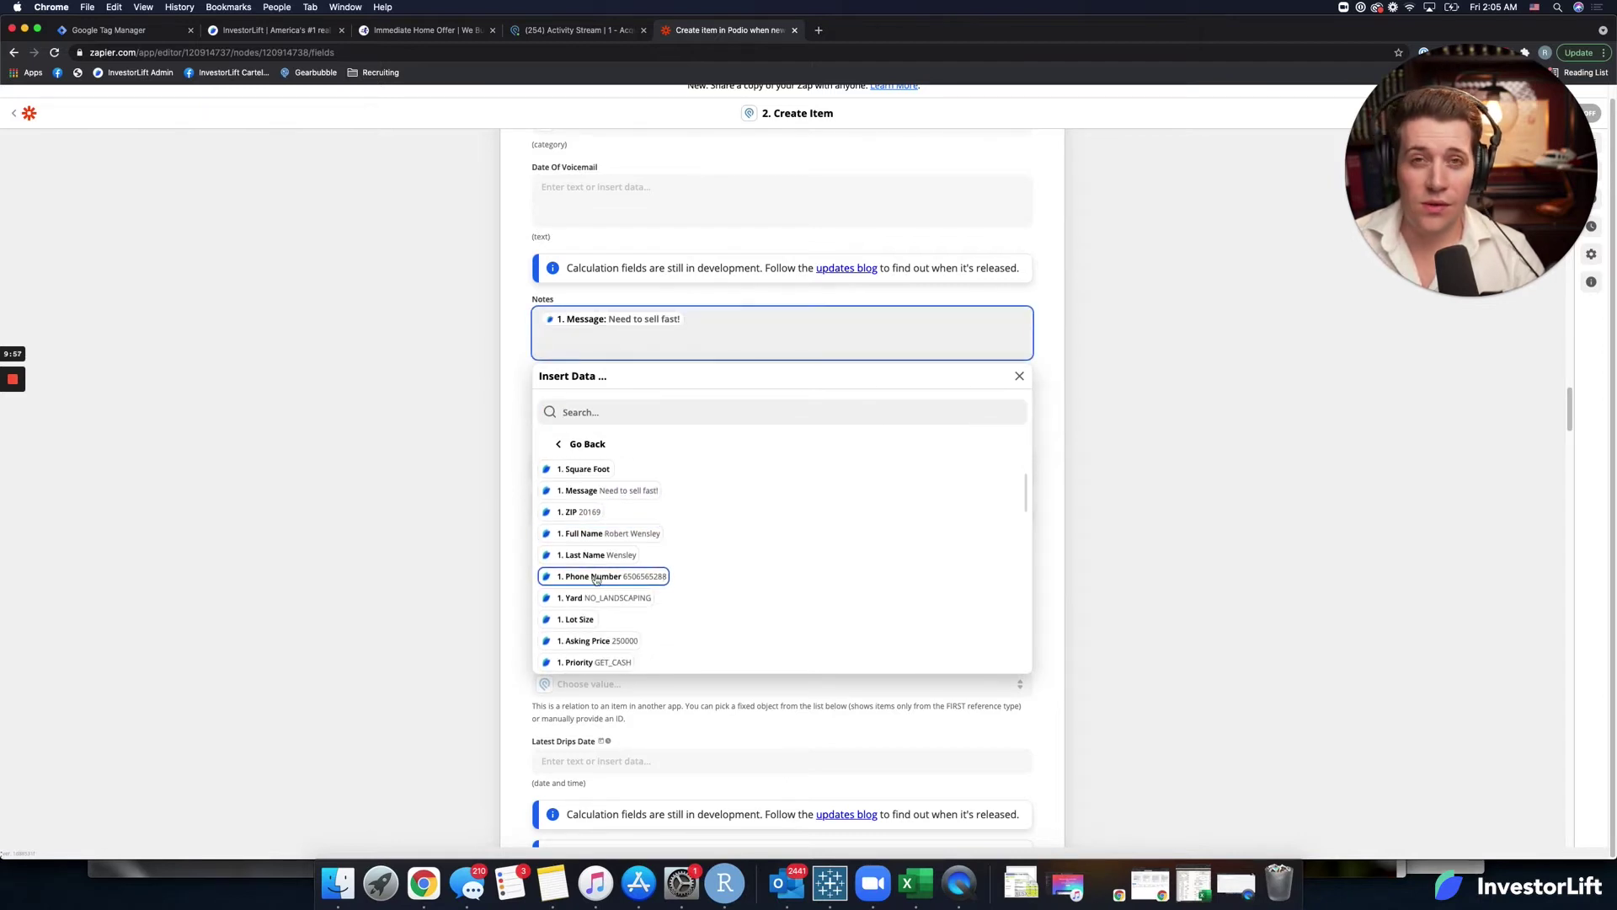
scroll(594, 579, down, 1)
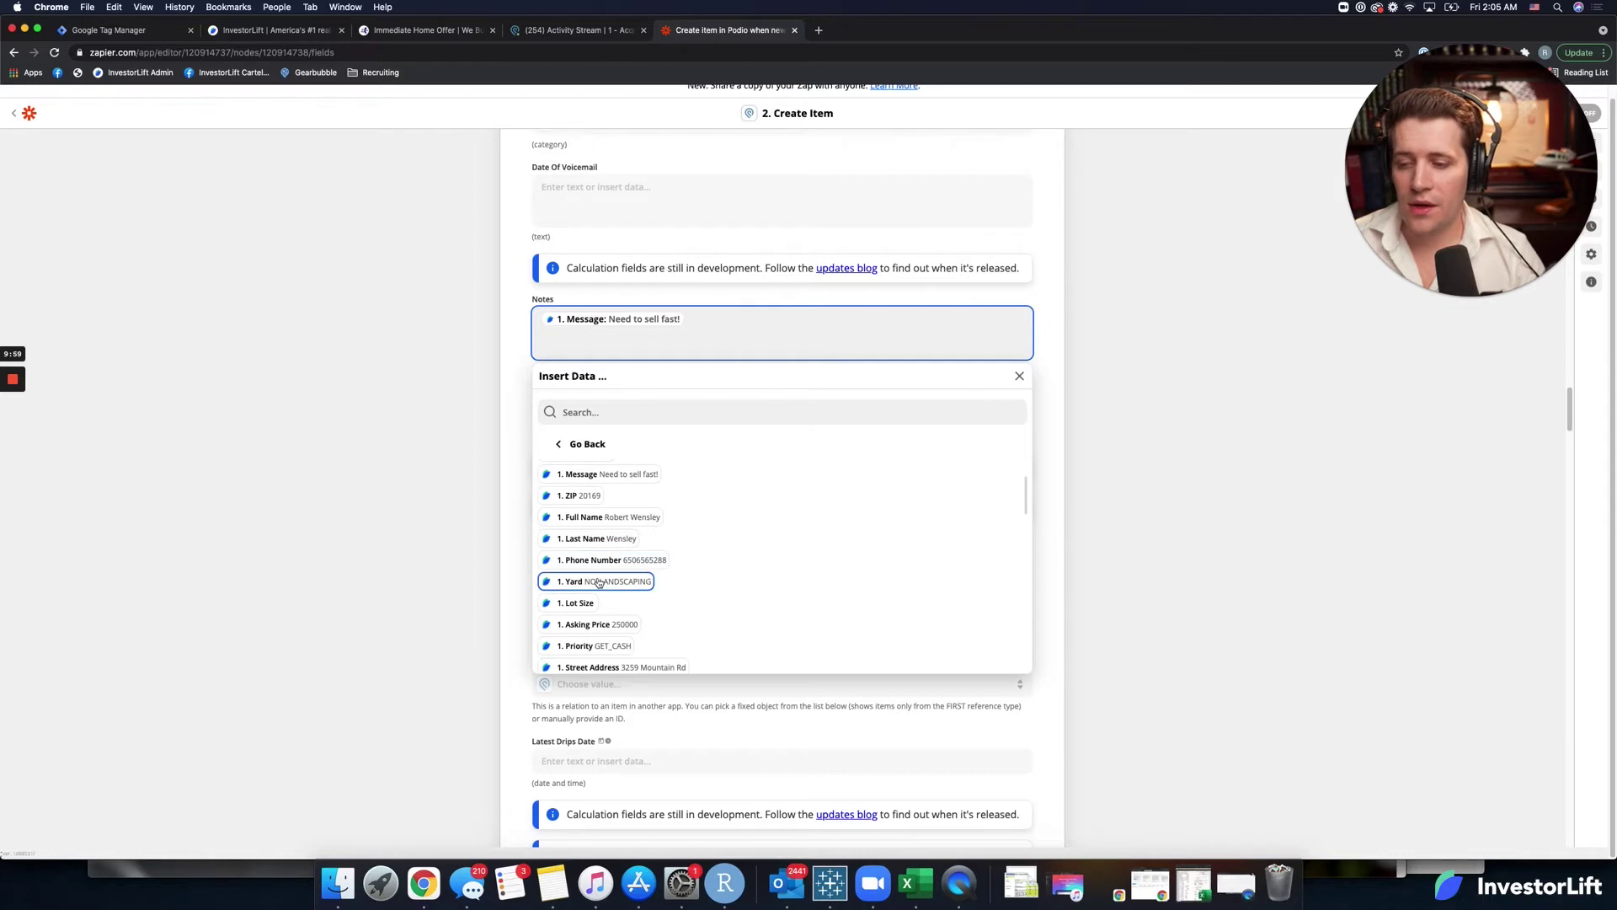
click(599, 583)
scroll(598, 590, down, 2)
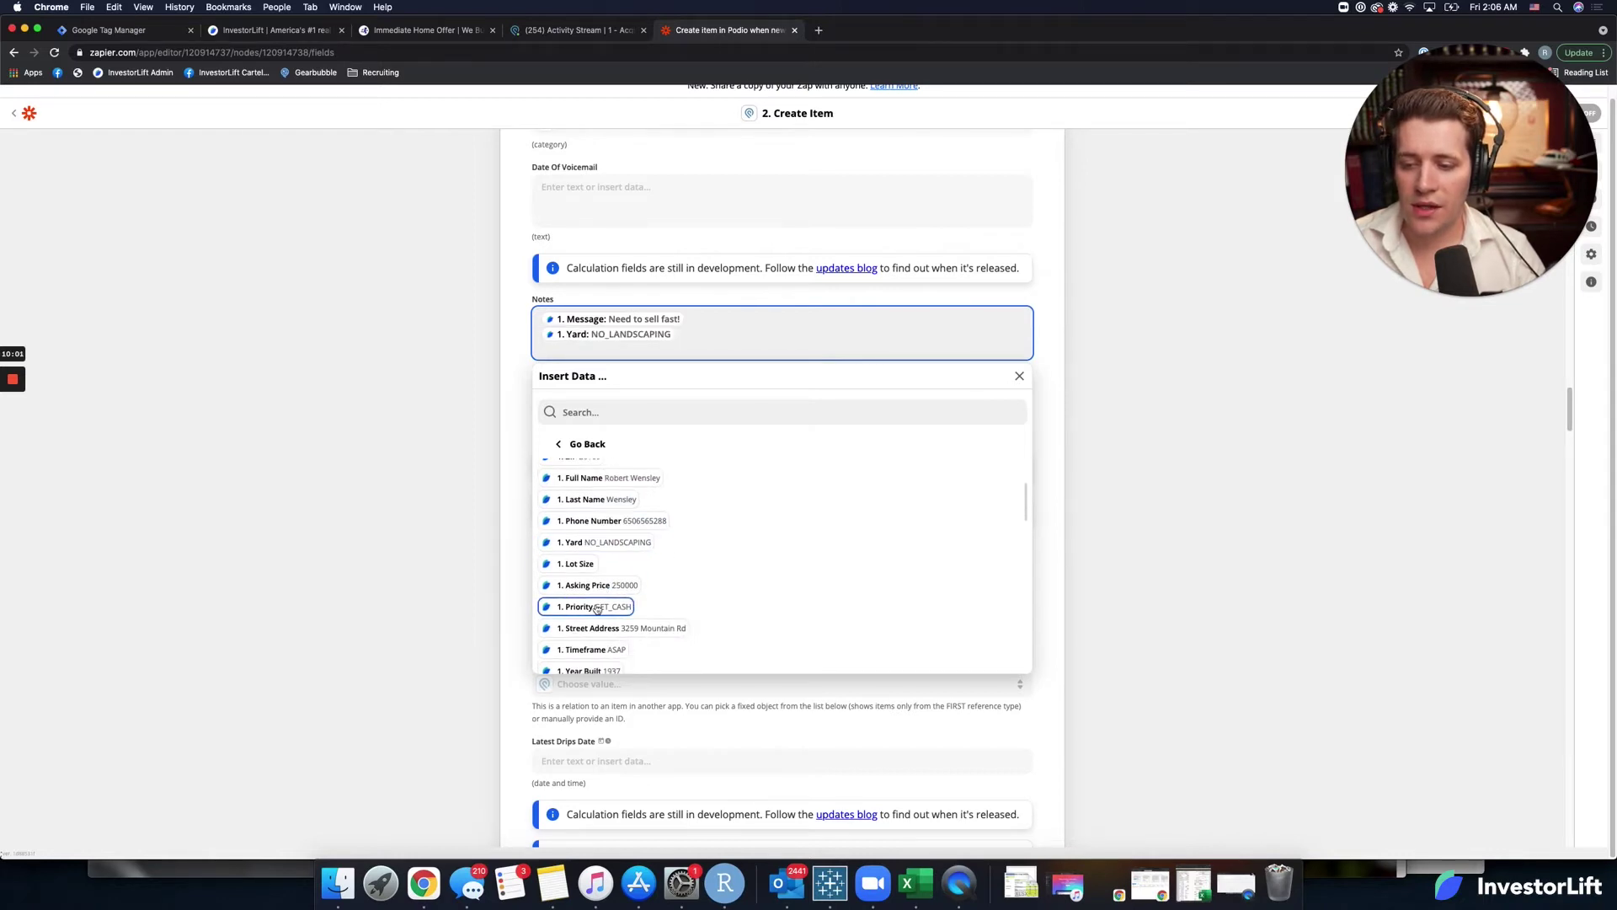
click(595, 608)
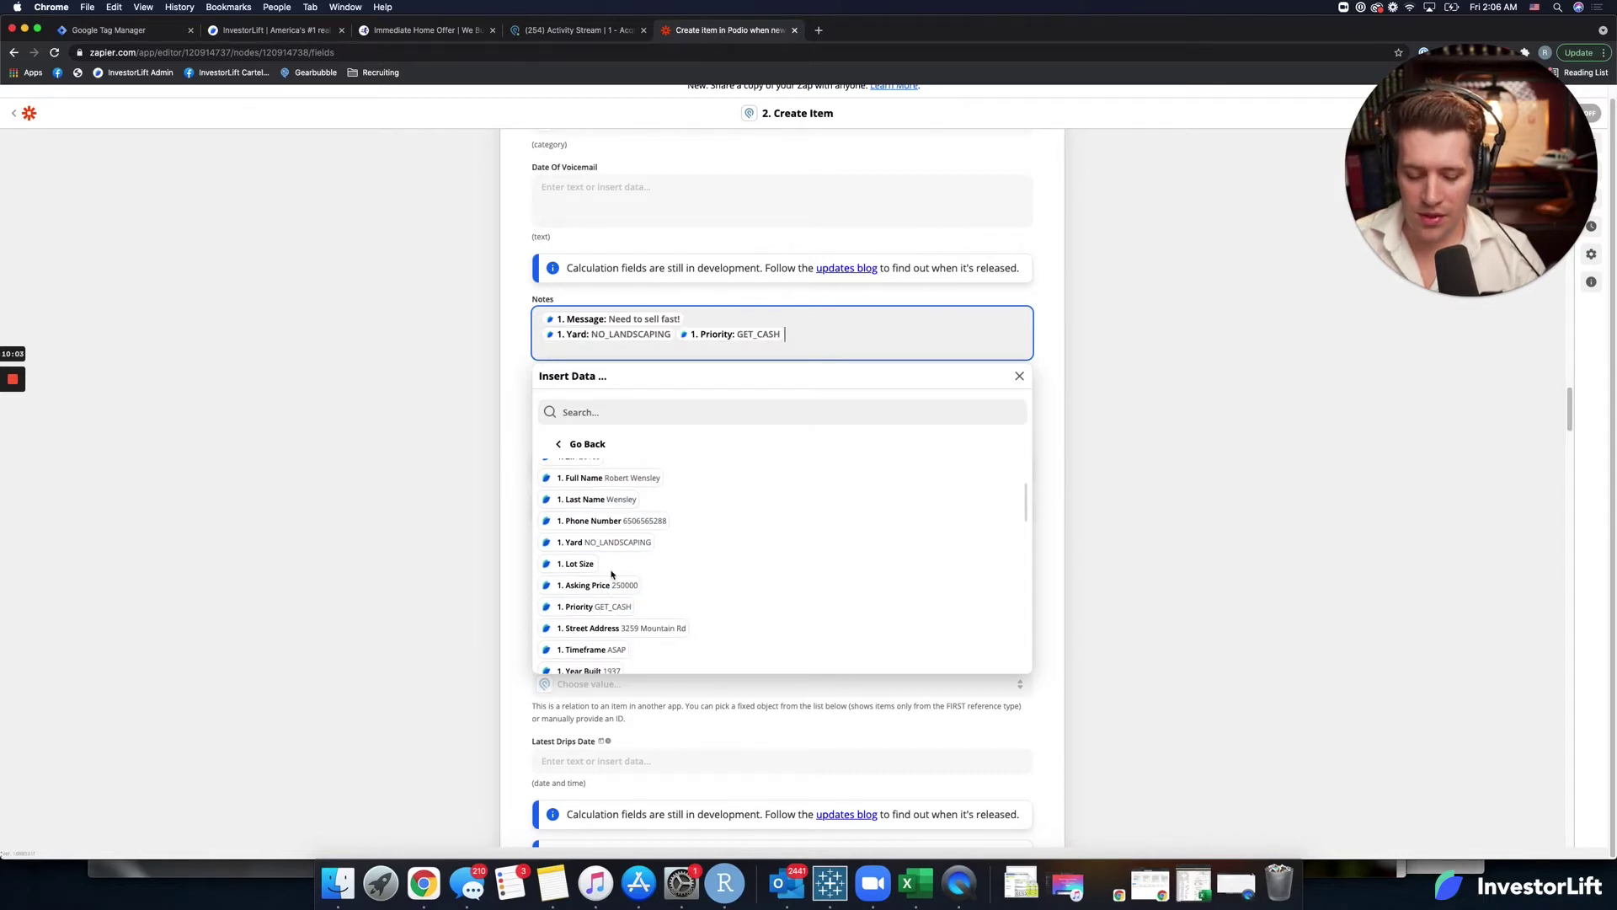
key(Left)
key(Return)
key(Return)
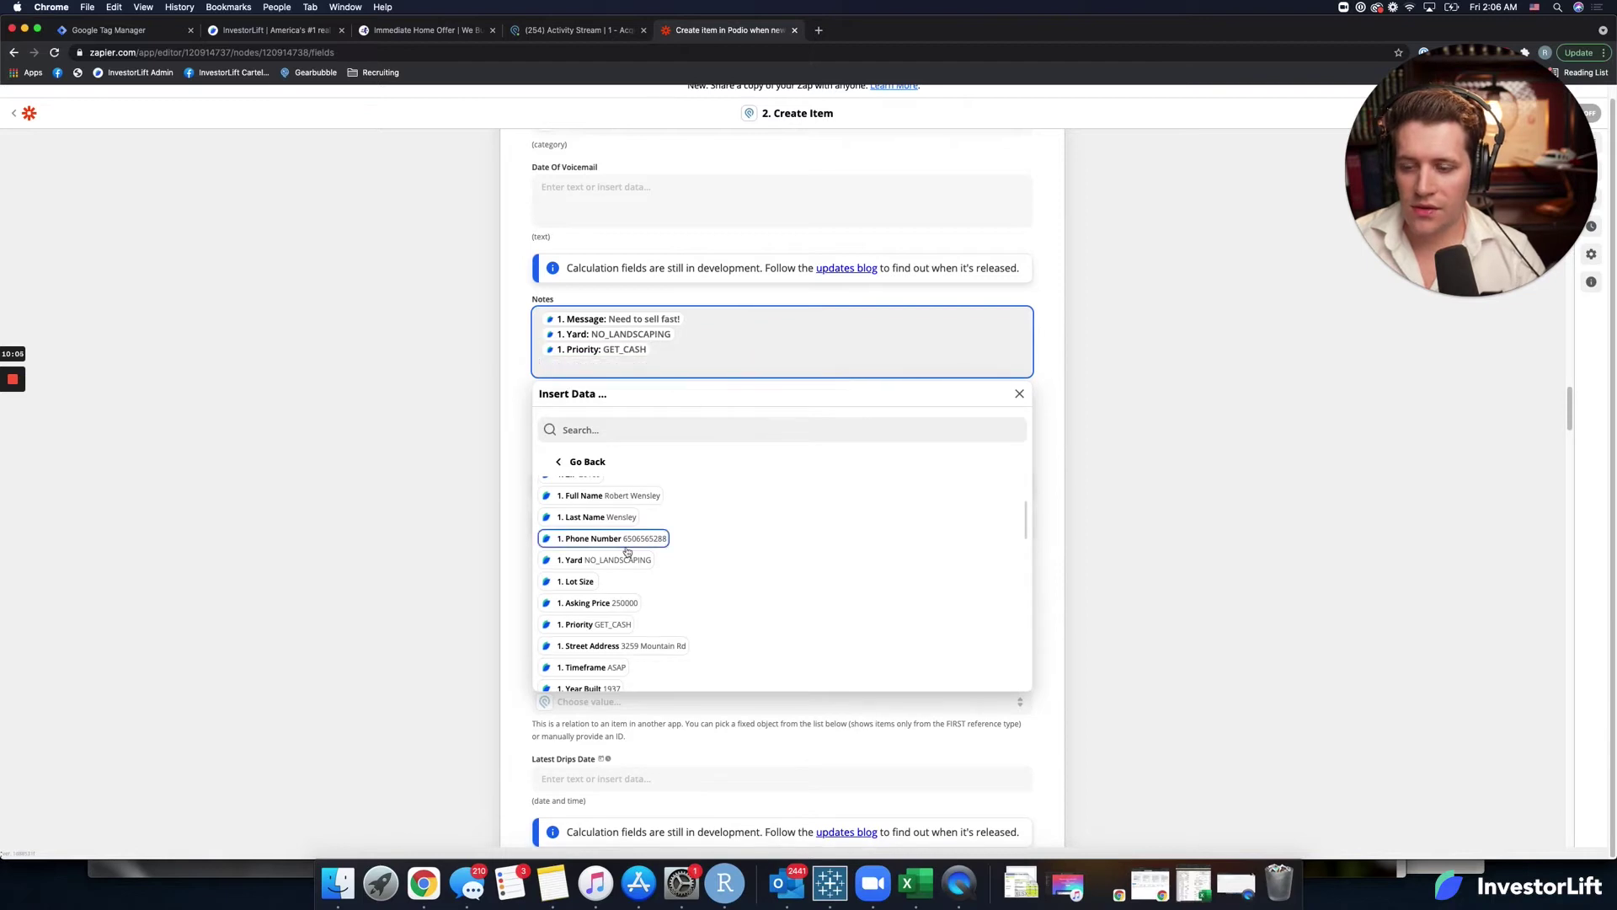
Add Timeframe, Bathrooms Condition and Appliances to Notes, one per line.
scroll(628, 548, down, 2)
scroll(622, 603, down, 1)
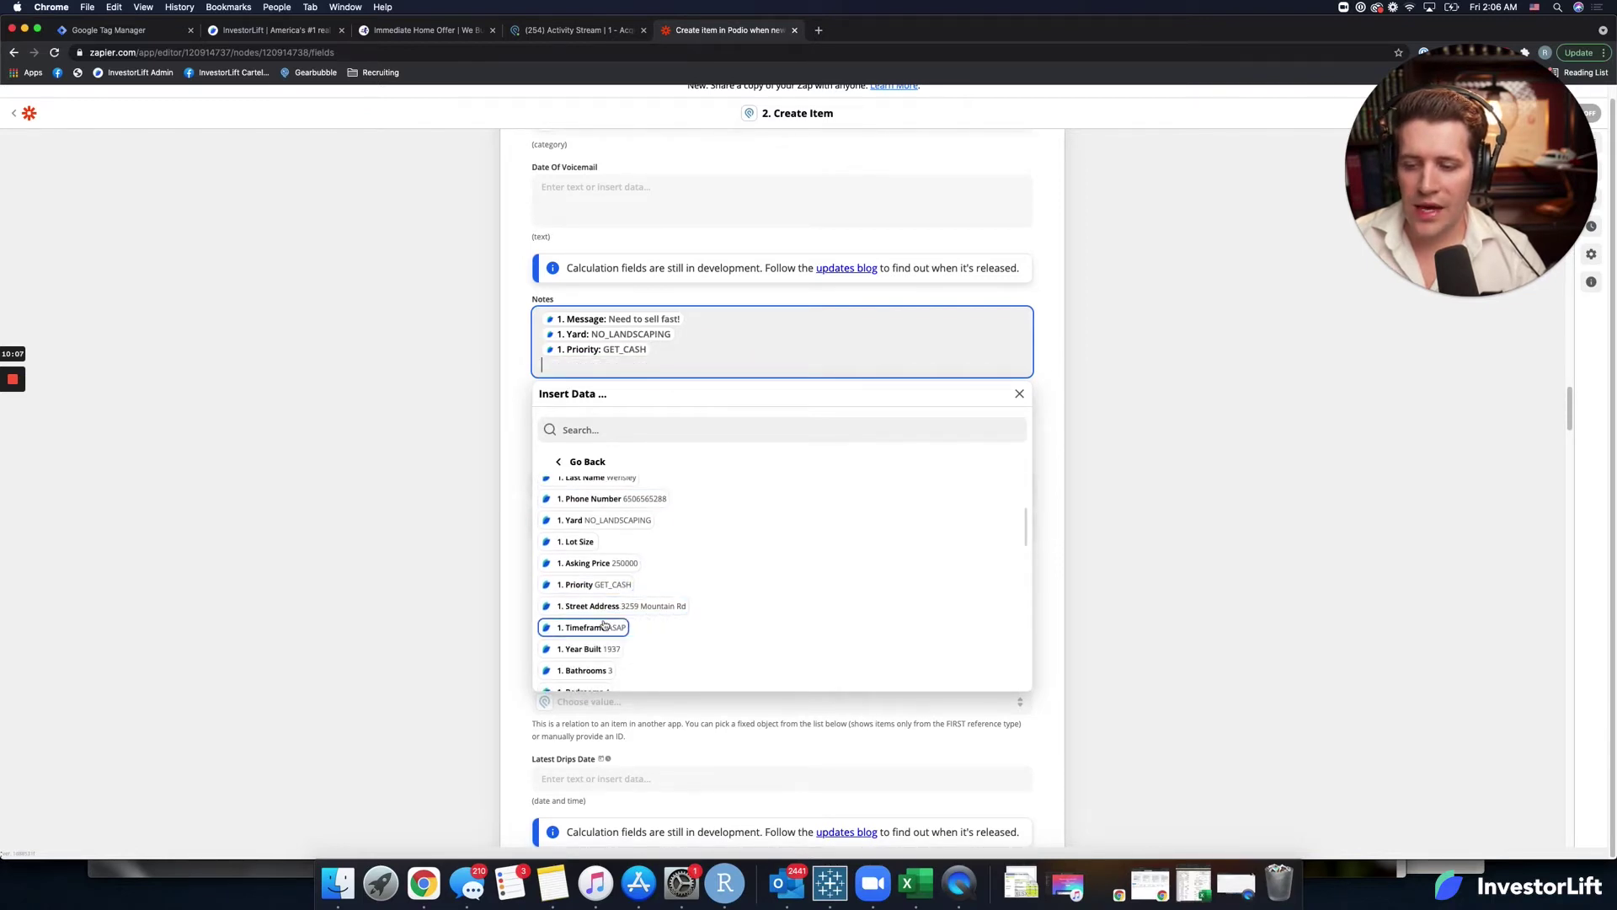
click(603, 627)
key(Return)
scroll(607, 622, down, 1)
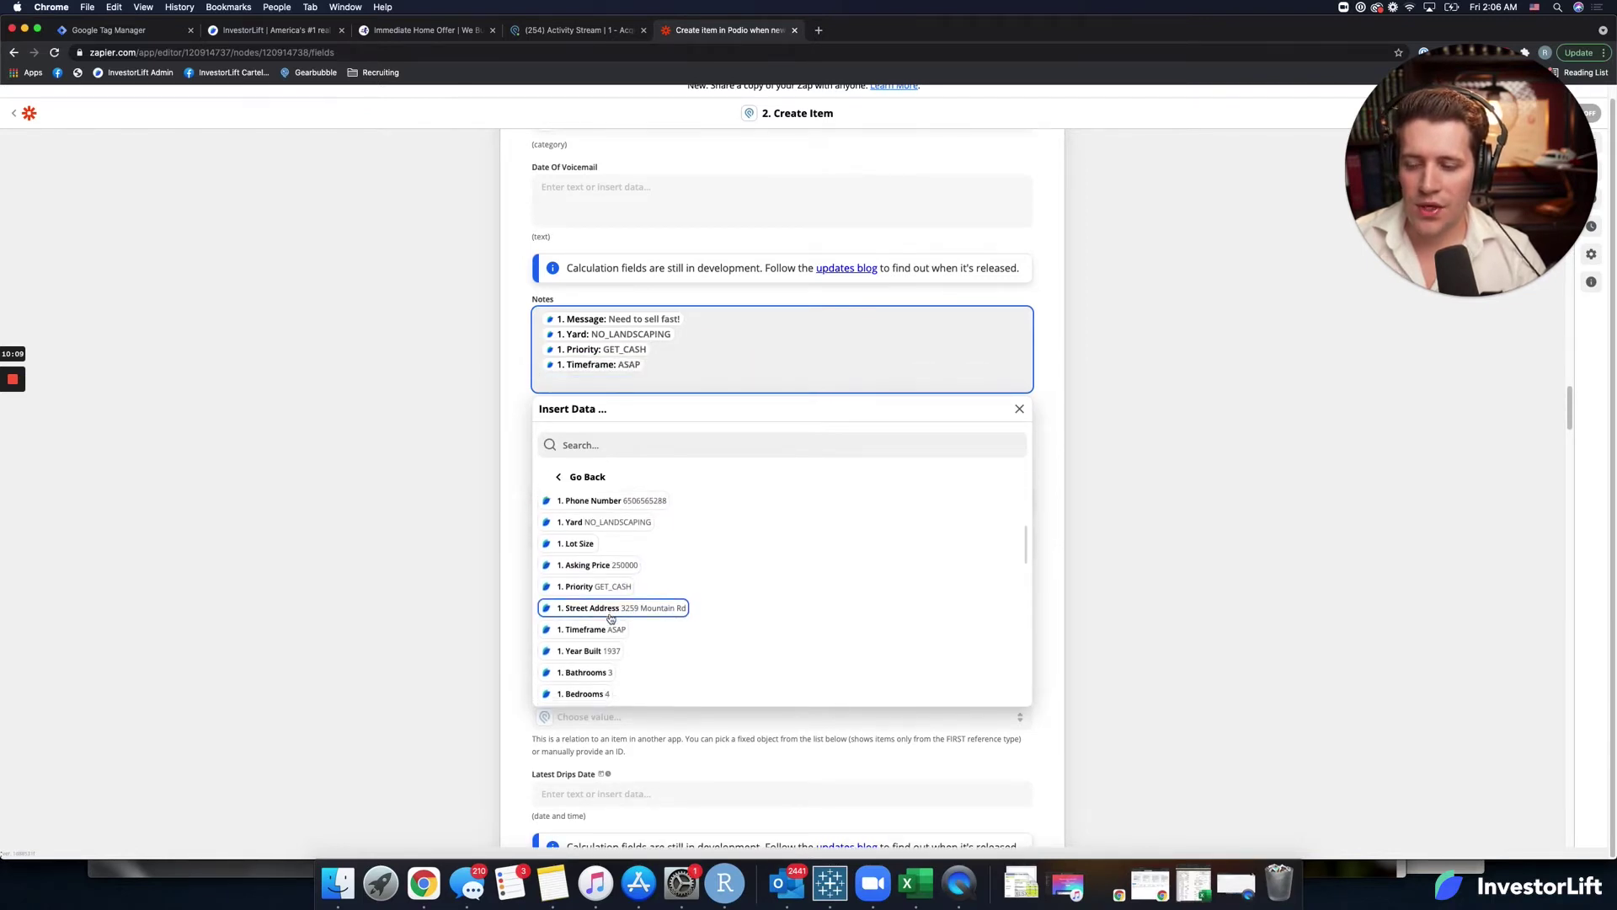
scroll(605, 620, down, 1)
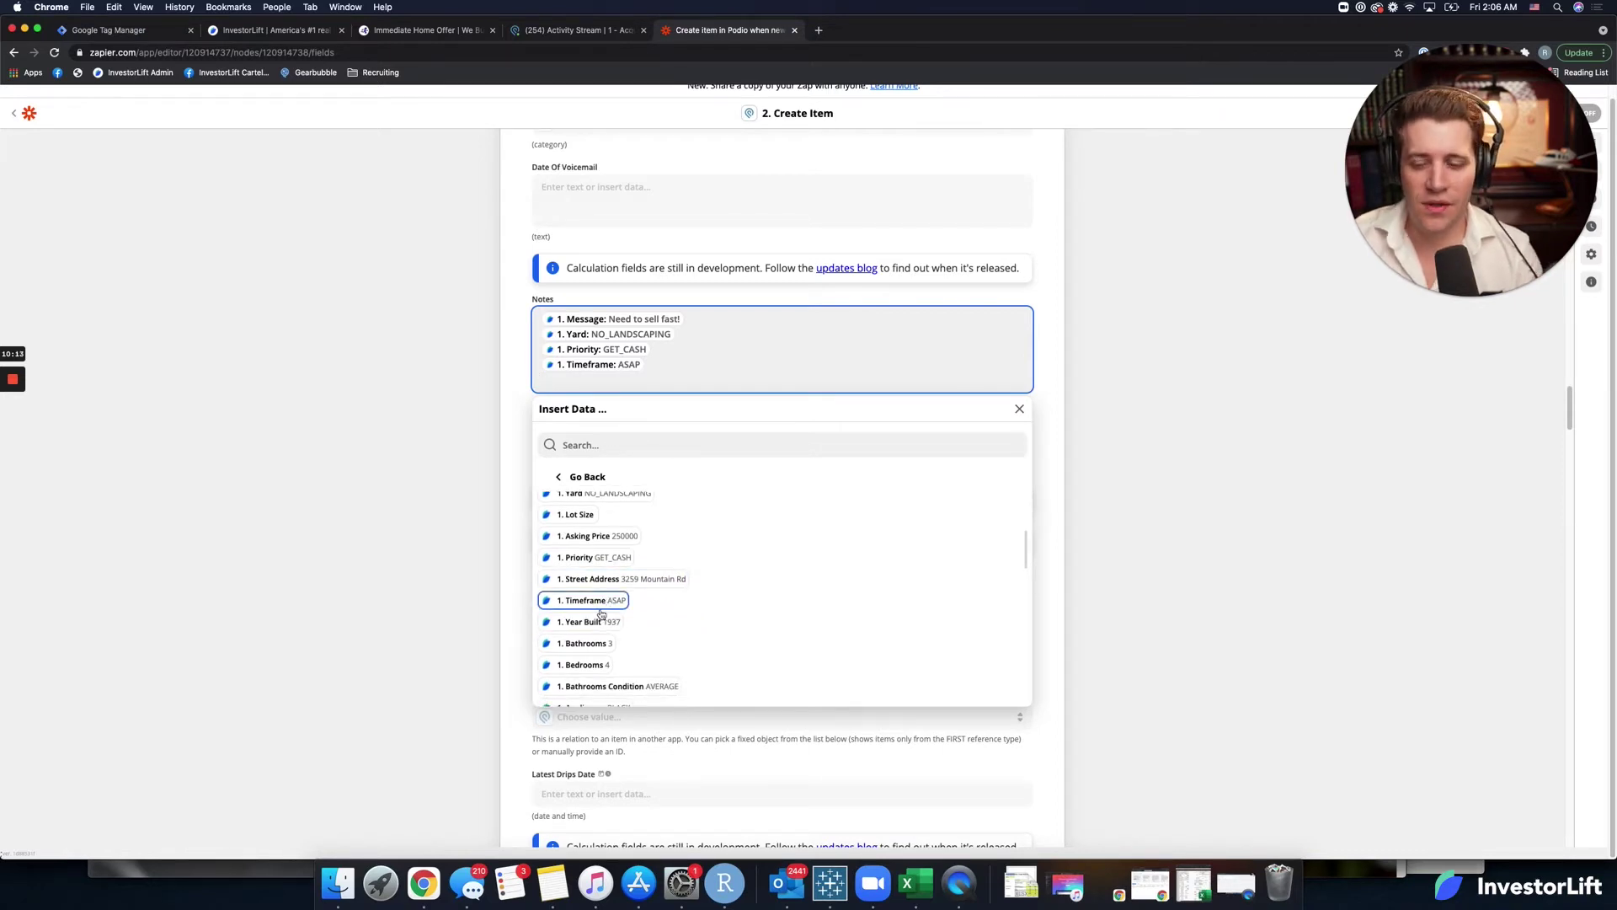
scroll(624, 629, down, 1)
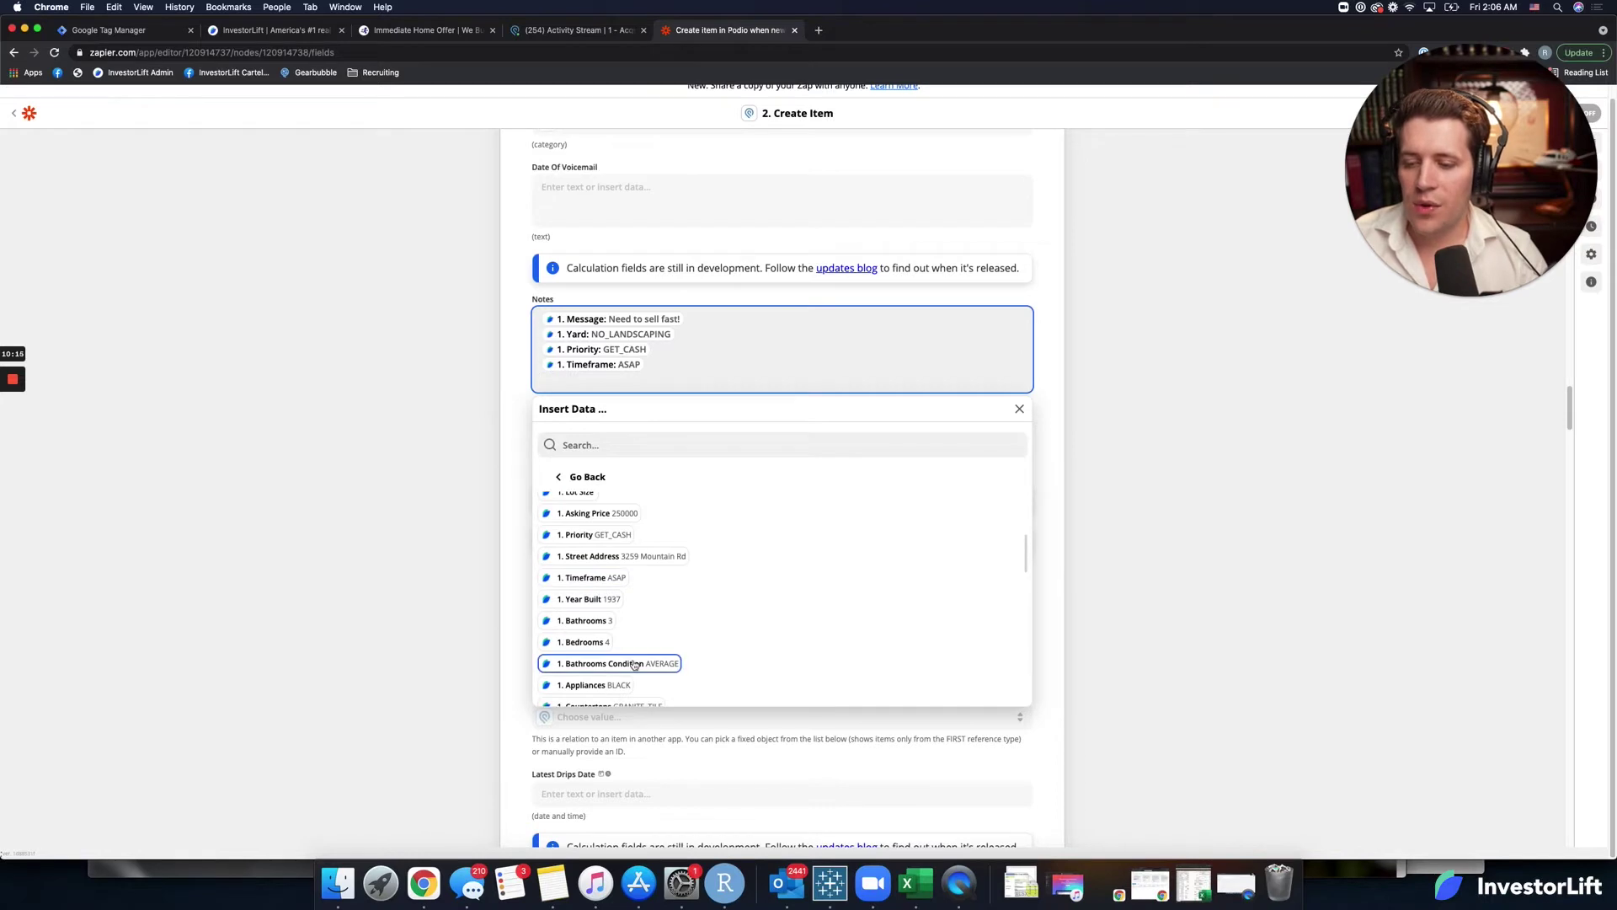
click(634, 665)
key(Return)
scroll(634, 665, down, 2)
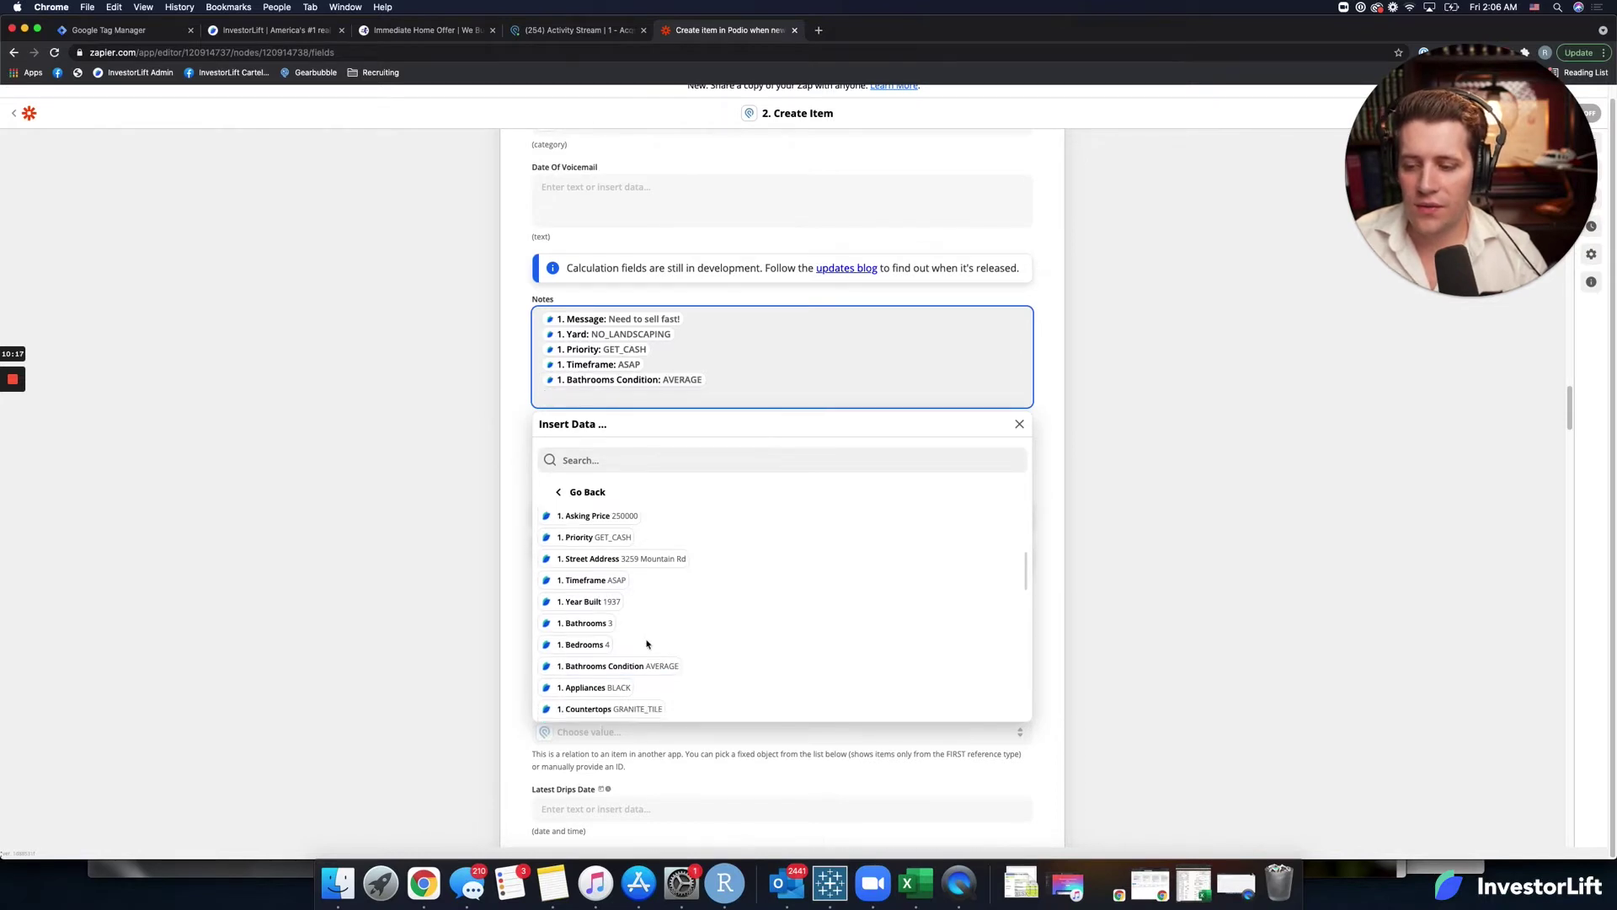
click(625, 672)
key(Return)
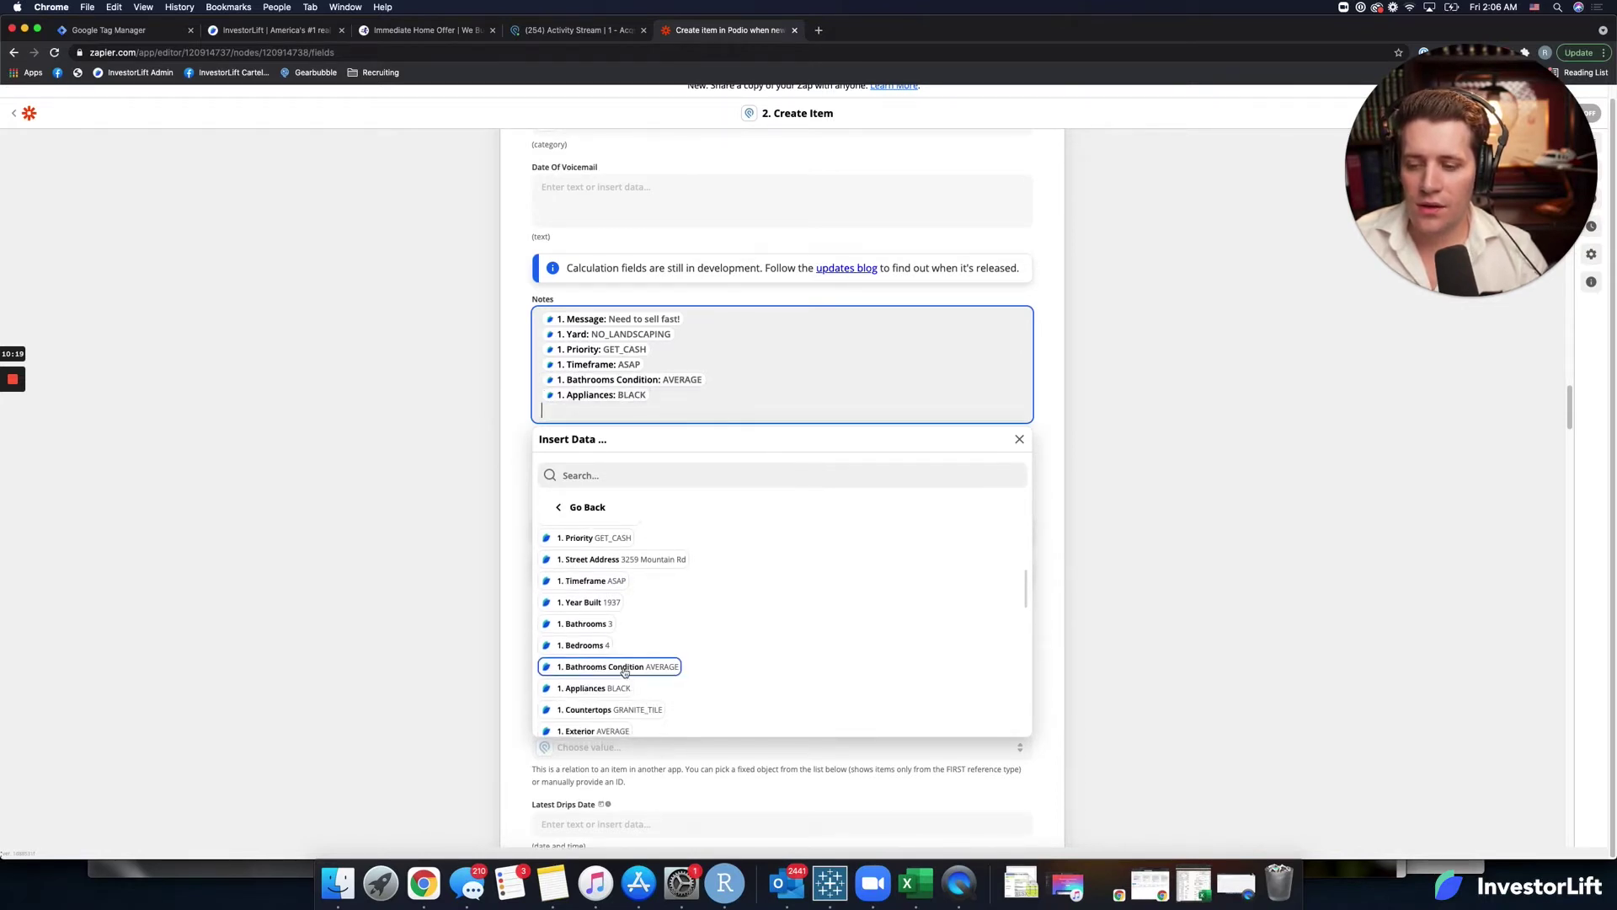
Add Countertops, Exterior and Kitchen to Notes one per line, removing a duplicate Appliances entry.
click(619, 679)
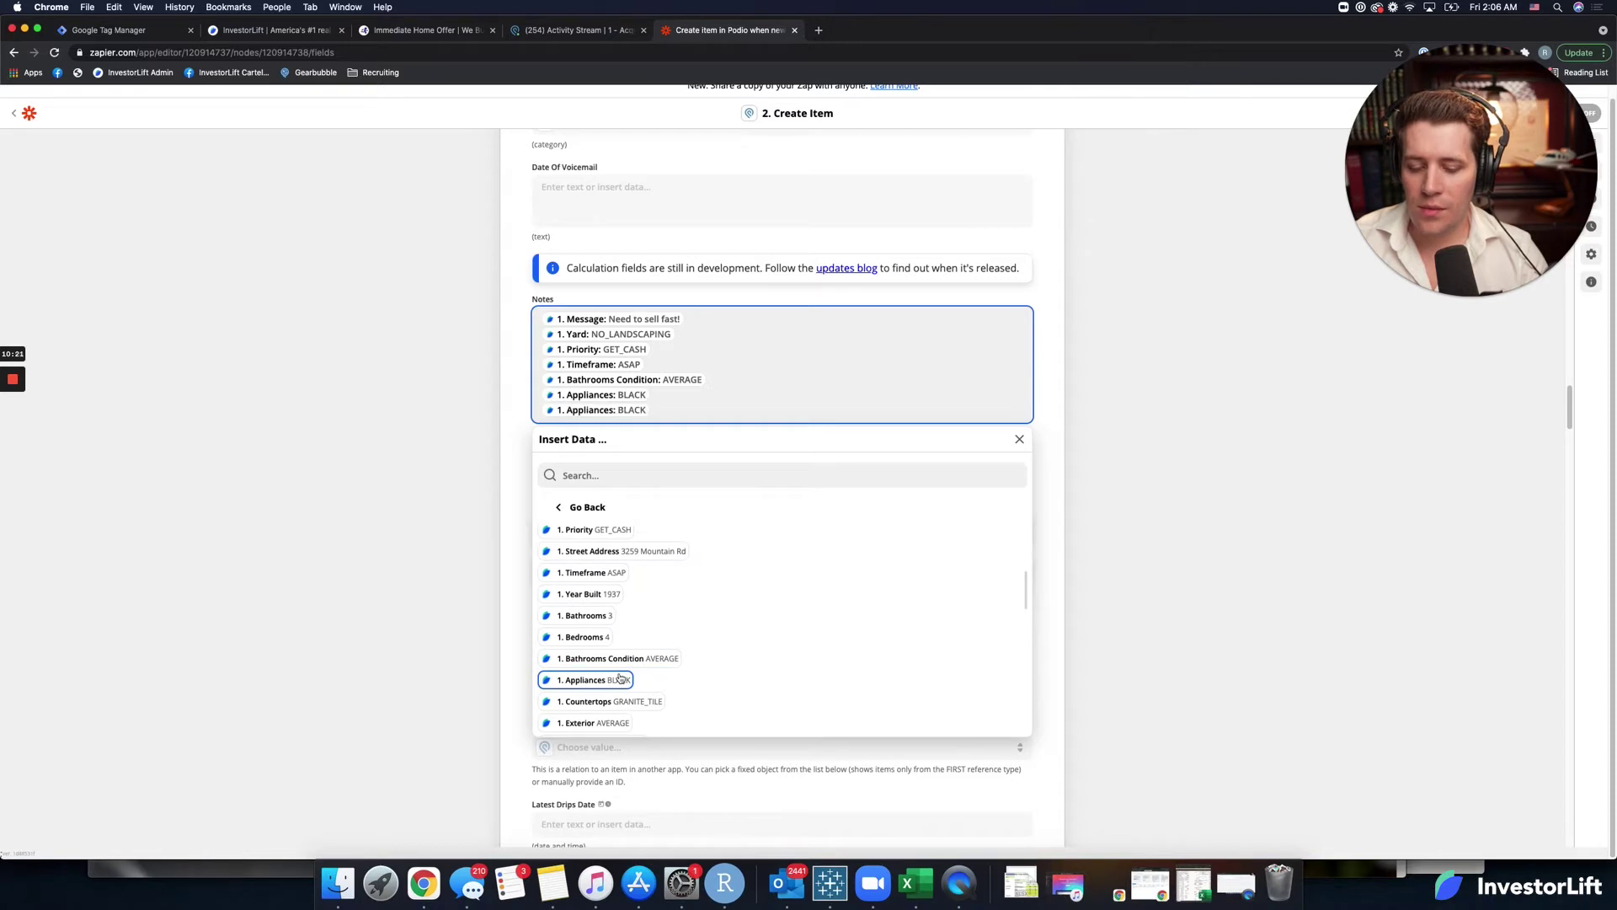
key(BackSpace)
click(631, 700)
key(Return)
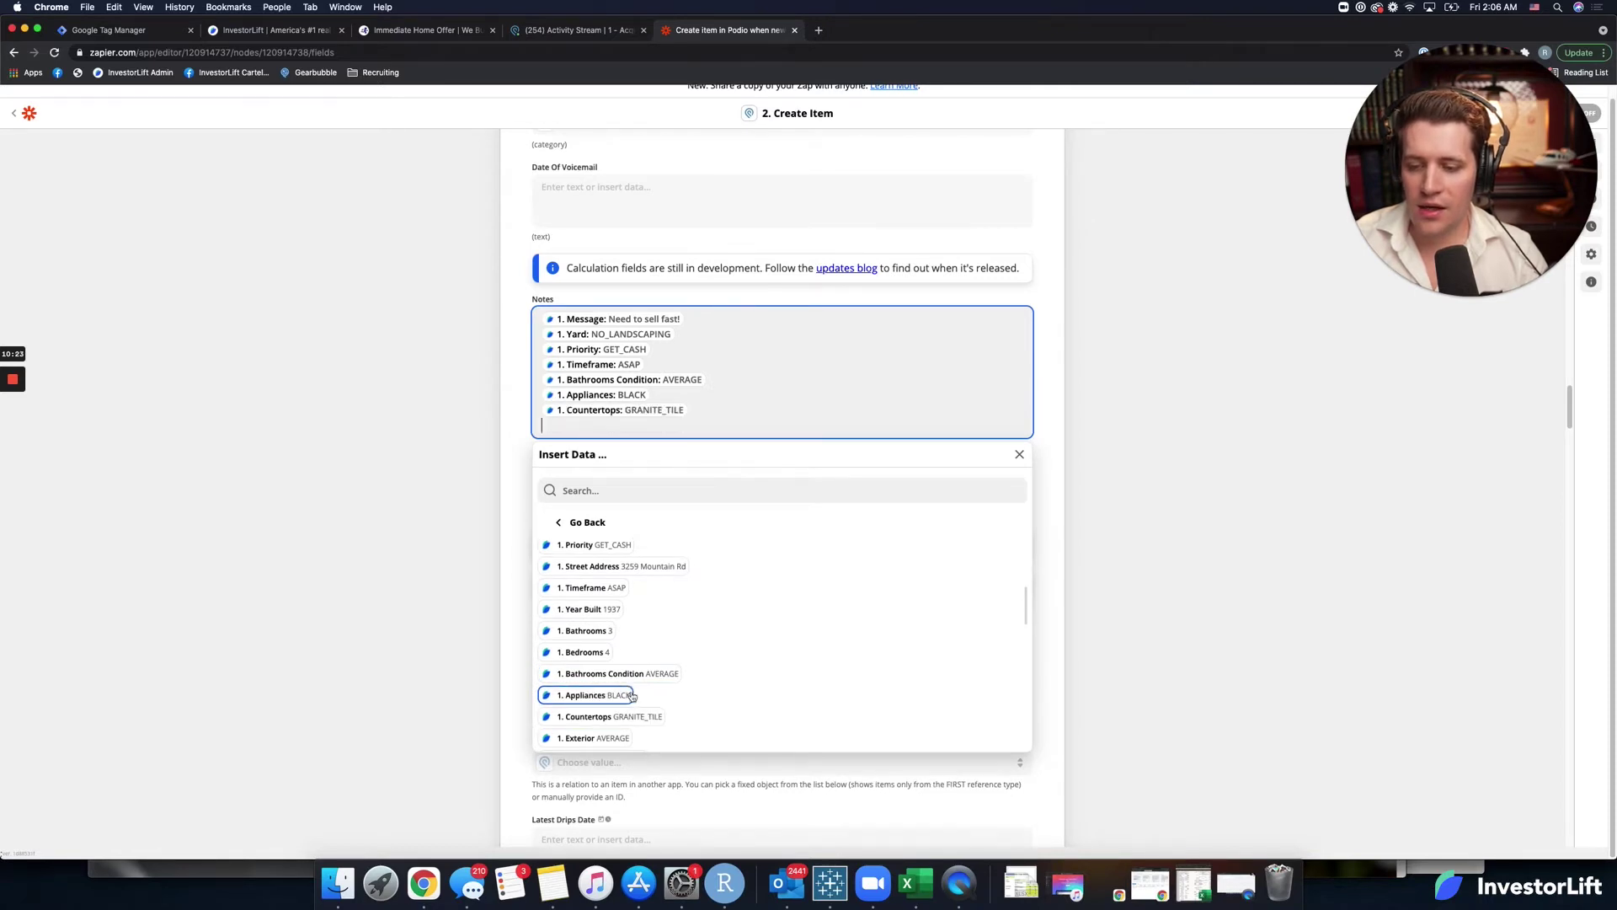
scroll(631, 695, down, 2)
click(623, 694)
key(Return)
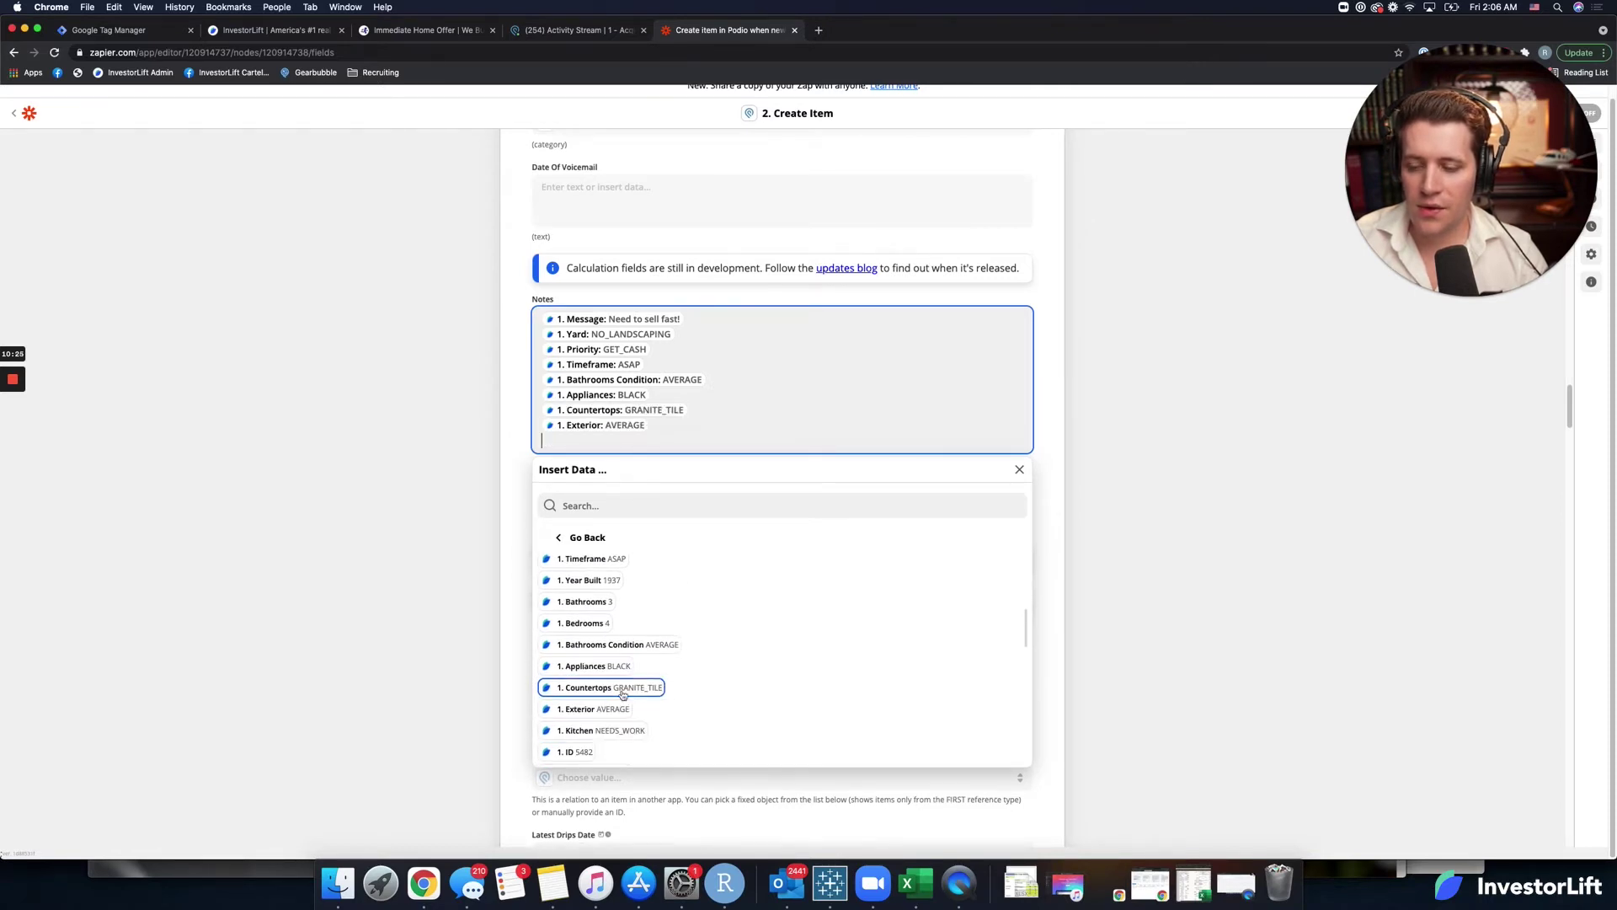
scroll(624, 695, down, 1)
click(623, 709)
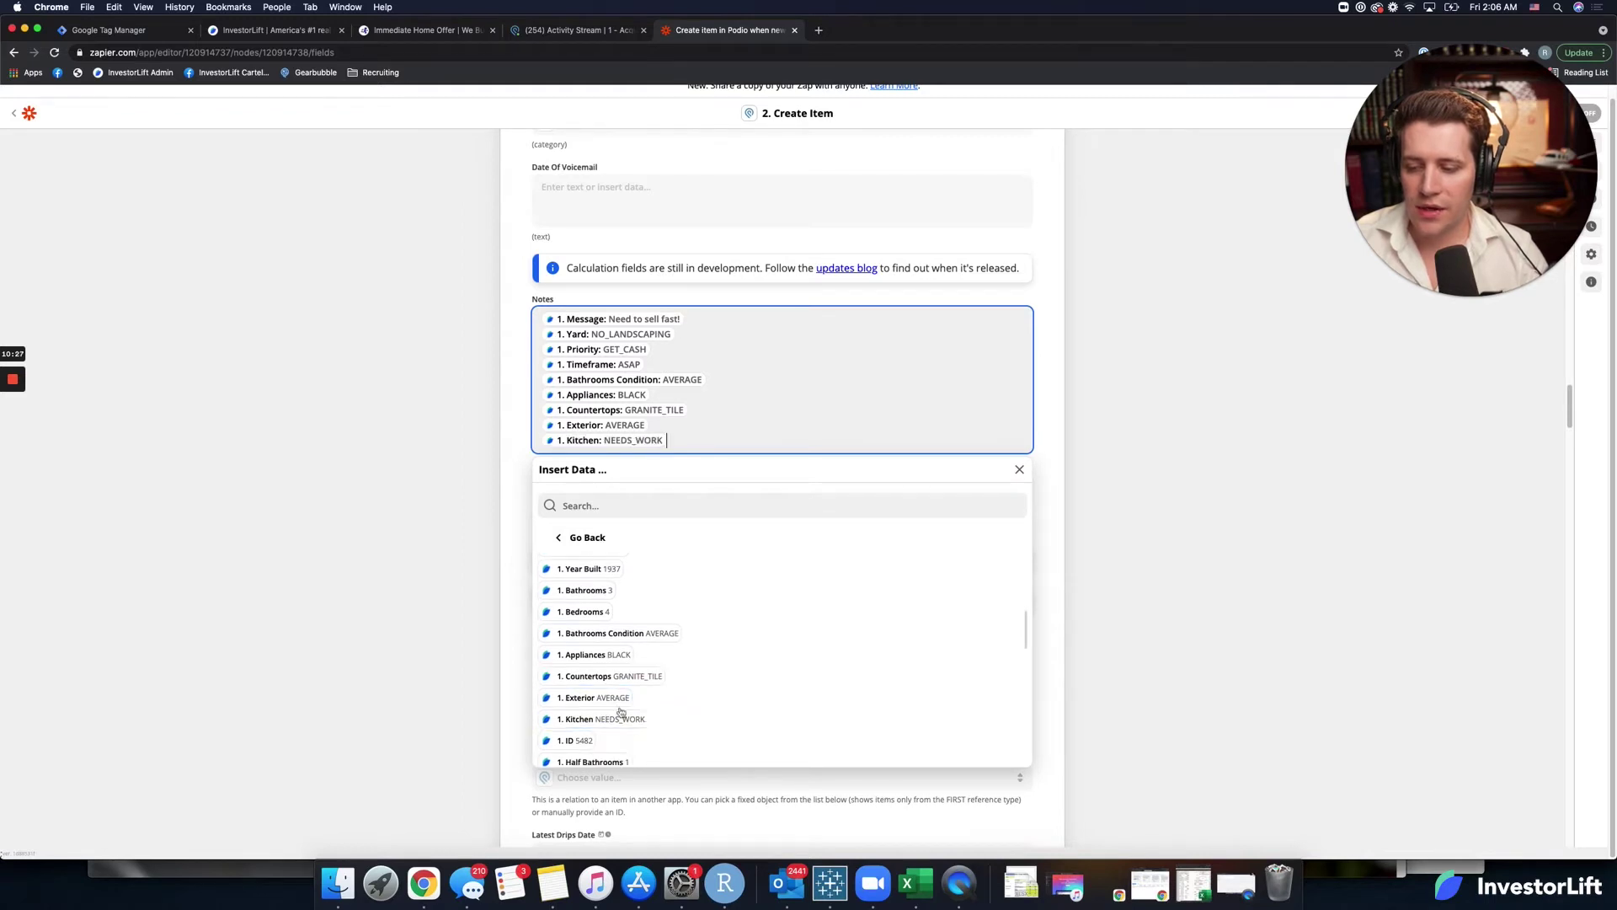
key(Return)
scroll(623, 705, down, 4)
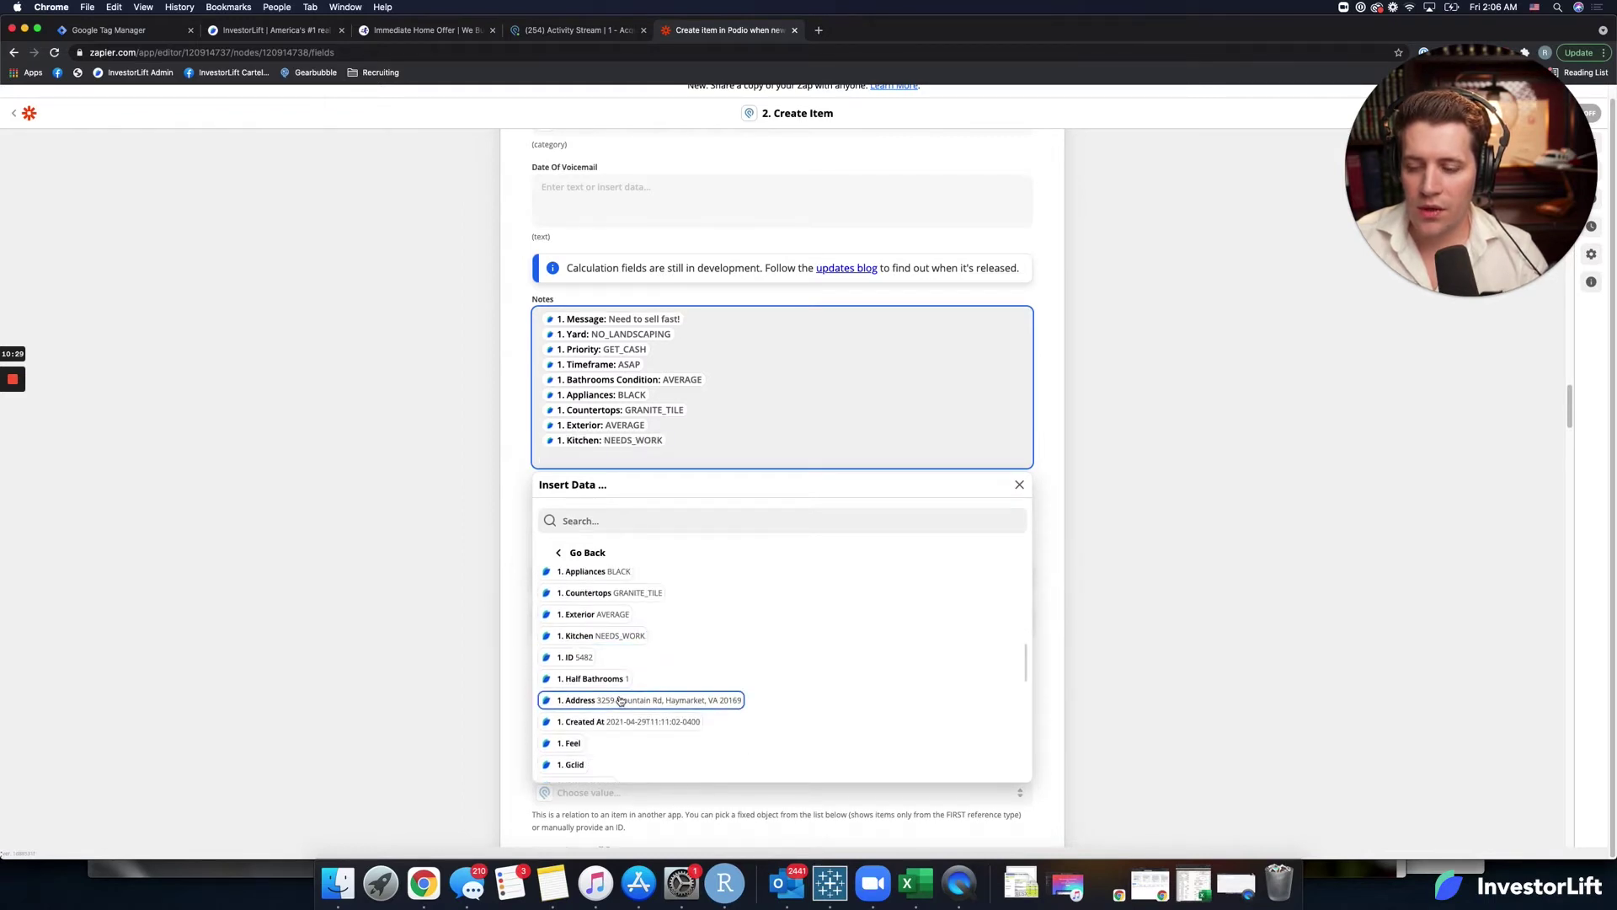
scroll(602, 702, down, 2)
scroll(607, 699, down, 6)
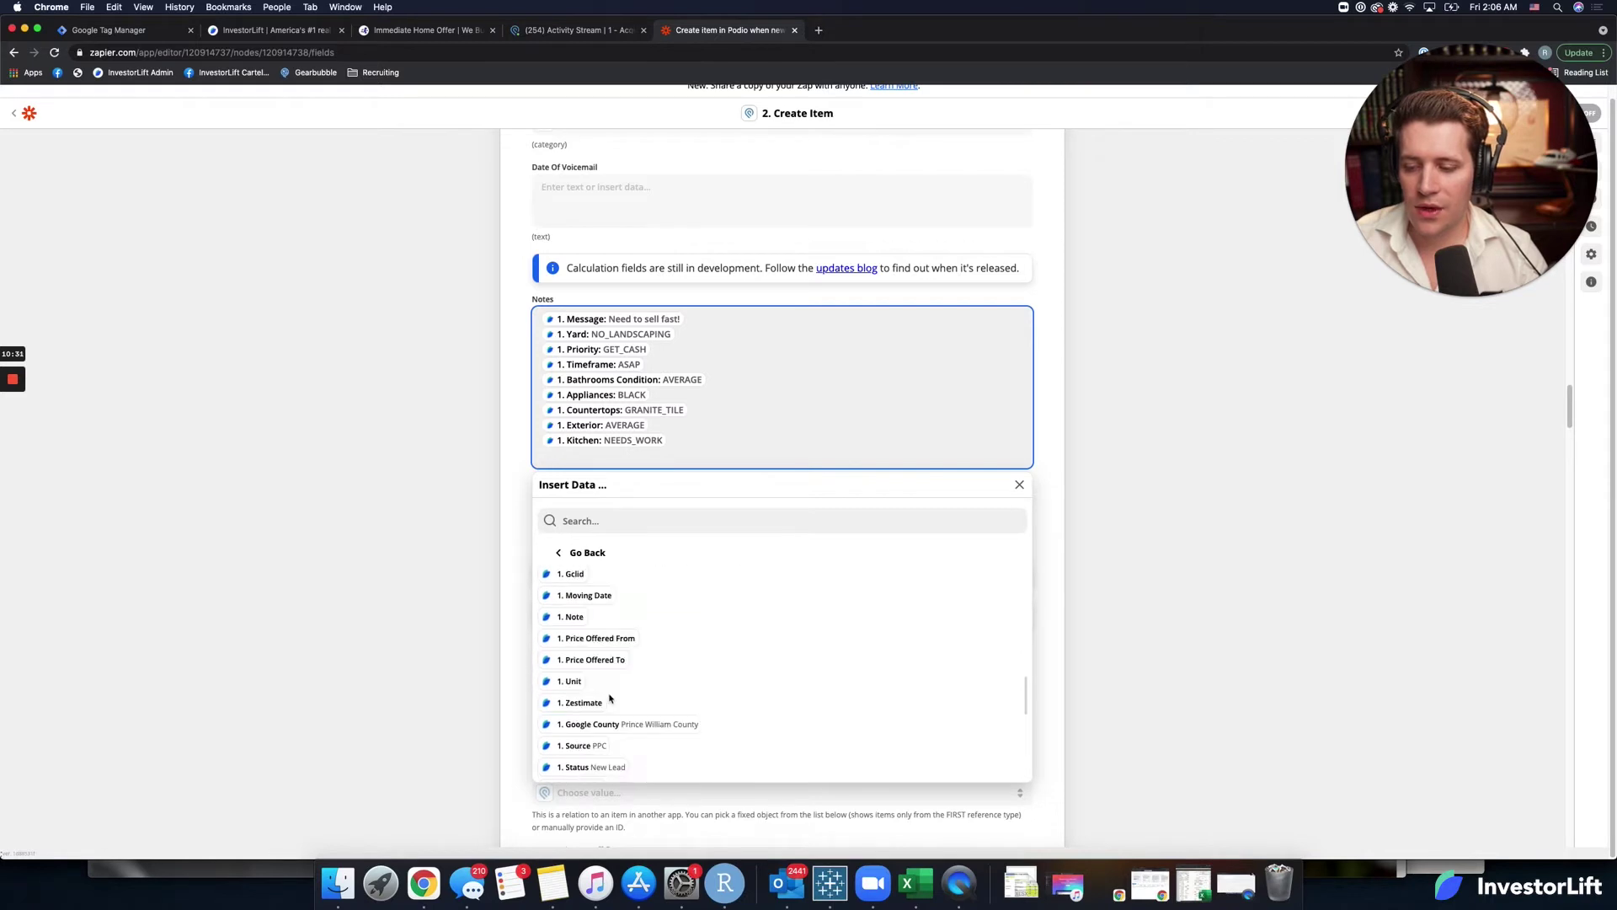
scroll(610, 697, down, 5)
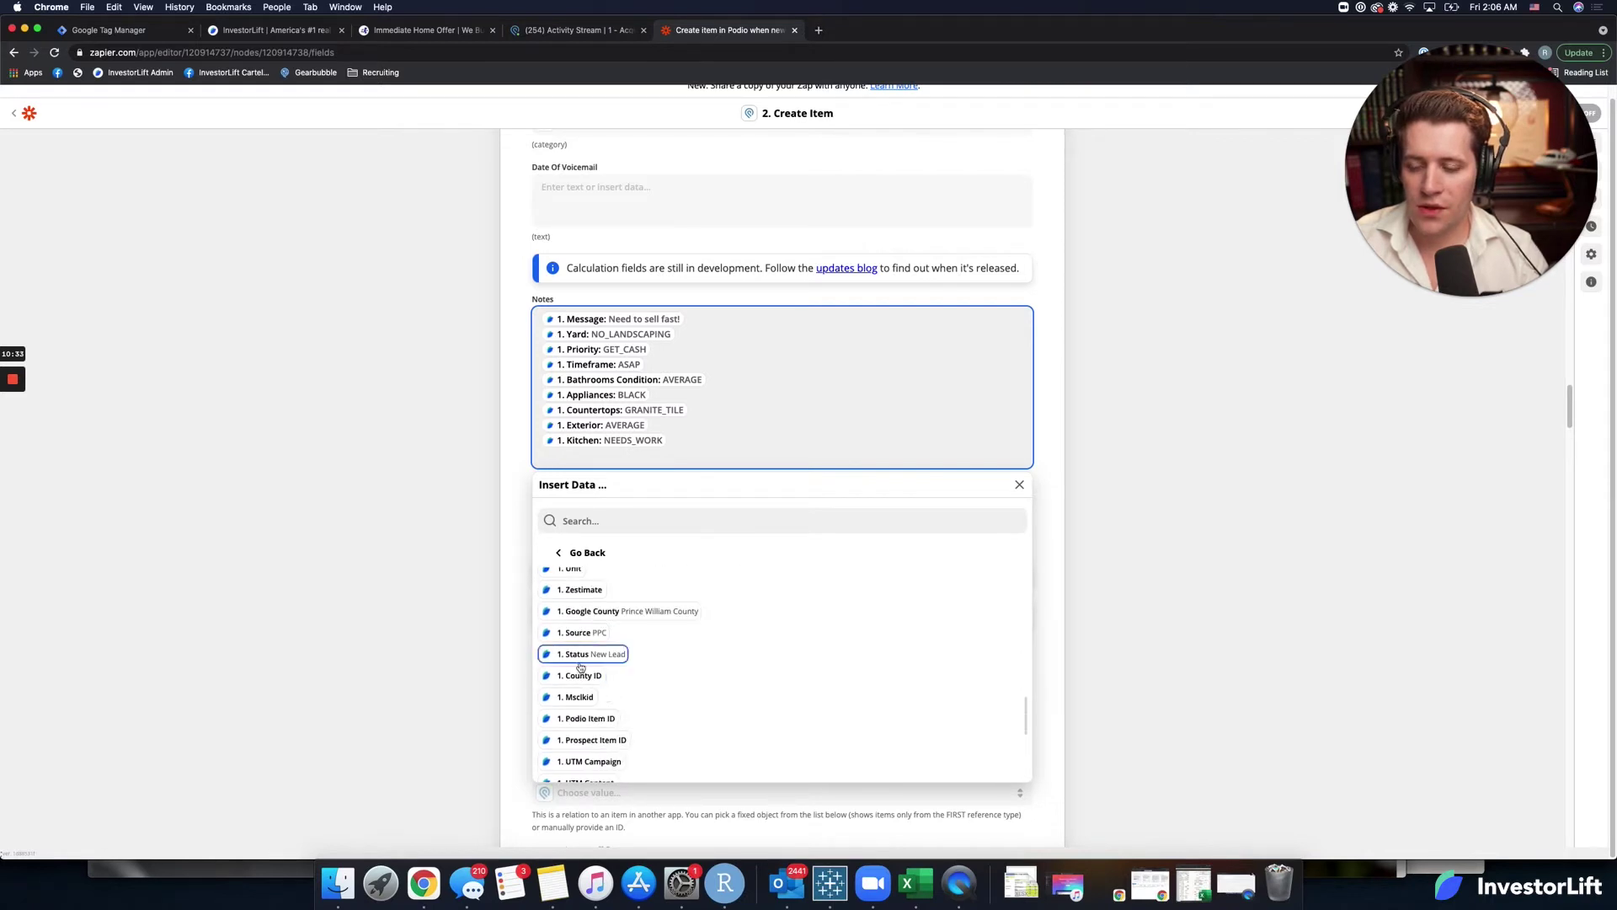
scroll(615, 686, down, 9)
scroll(621, 672, down, 2)
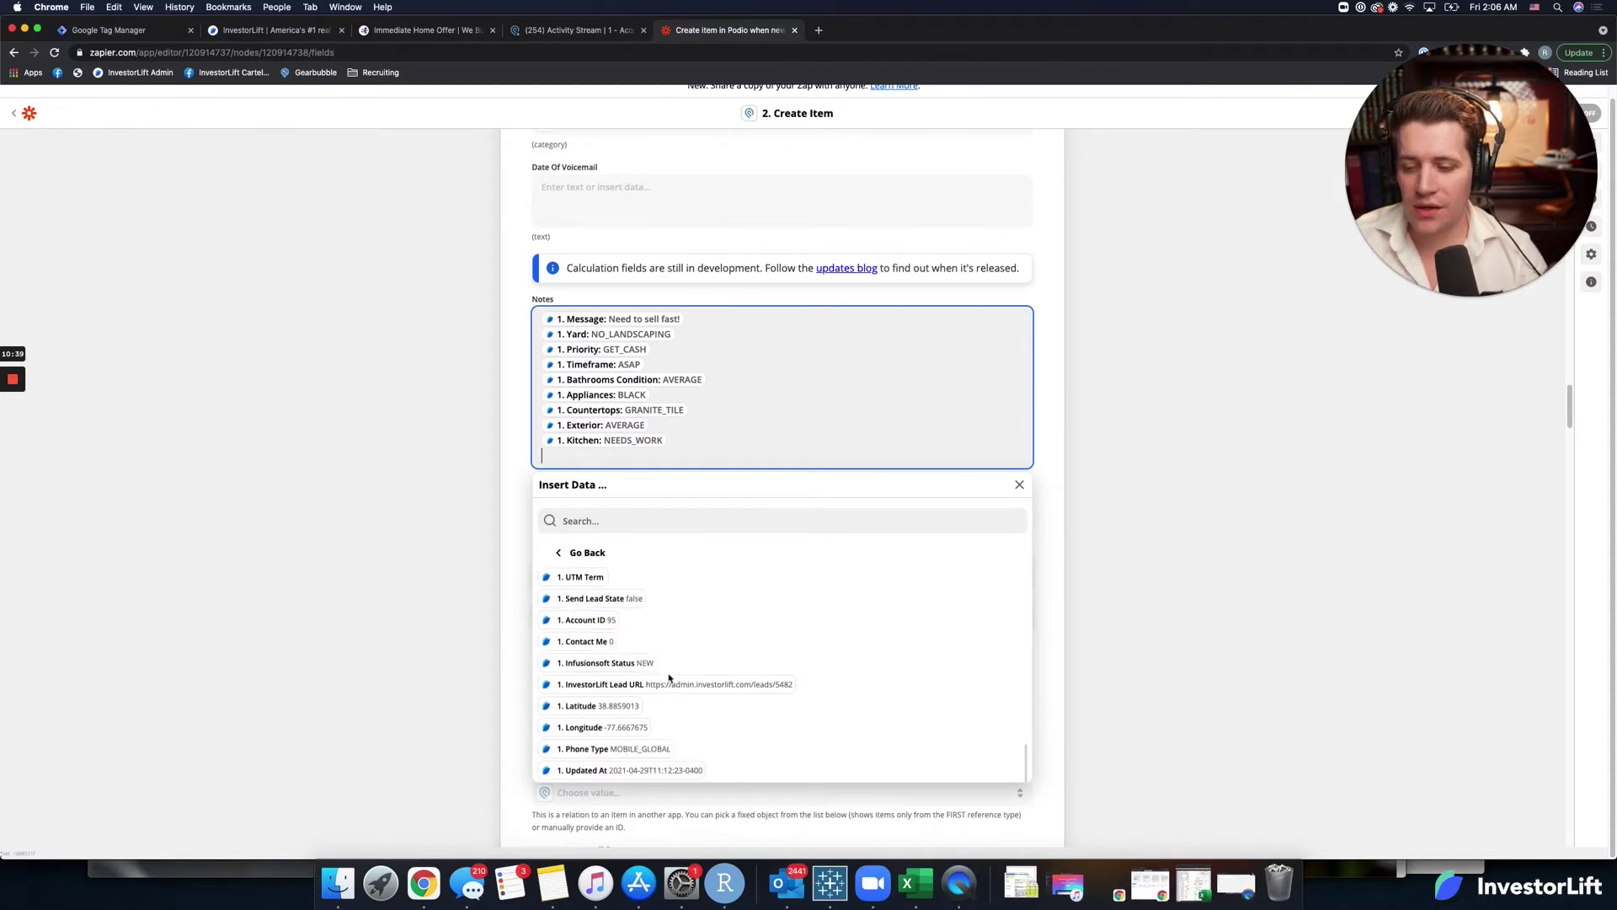
Add the InvestorLift Lead URL to Notes with blank lines after the Kitchen line.
scroll(667, 681, down, 1)
scroll(667, 681, up, 5)
scroll(668, 680, up, 3)
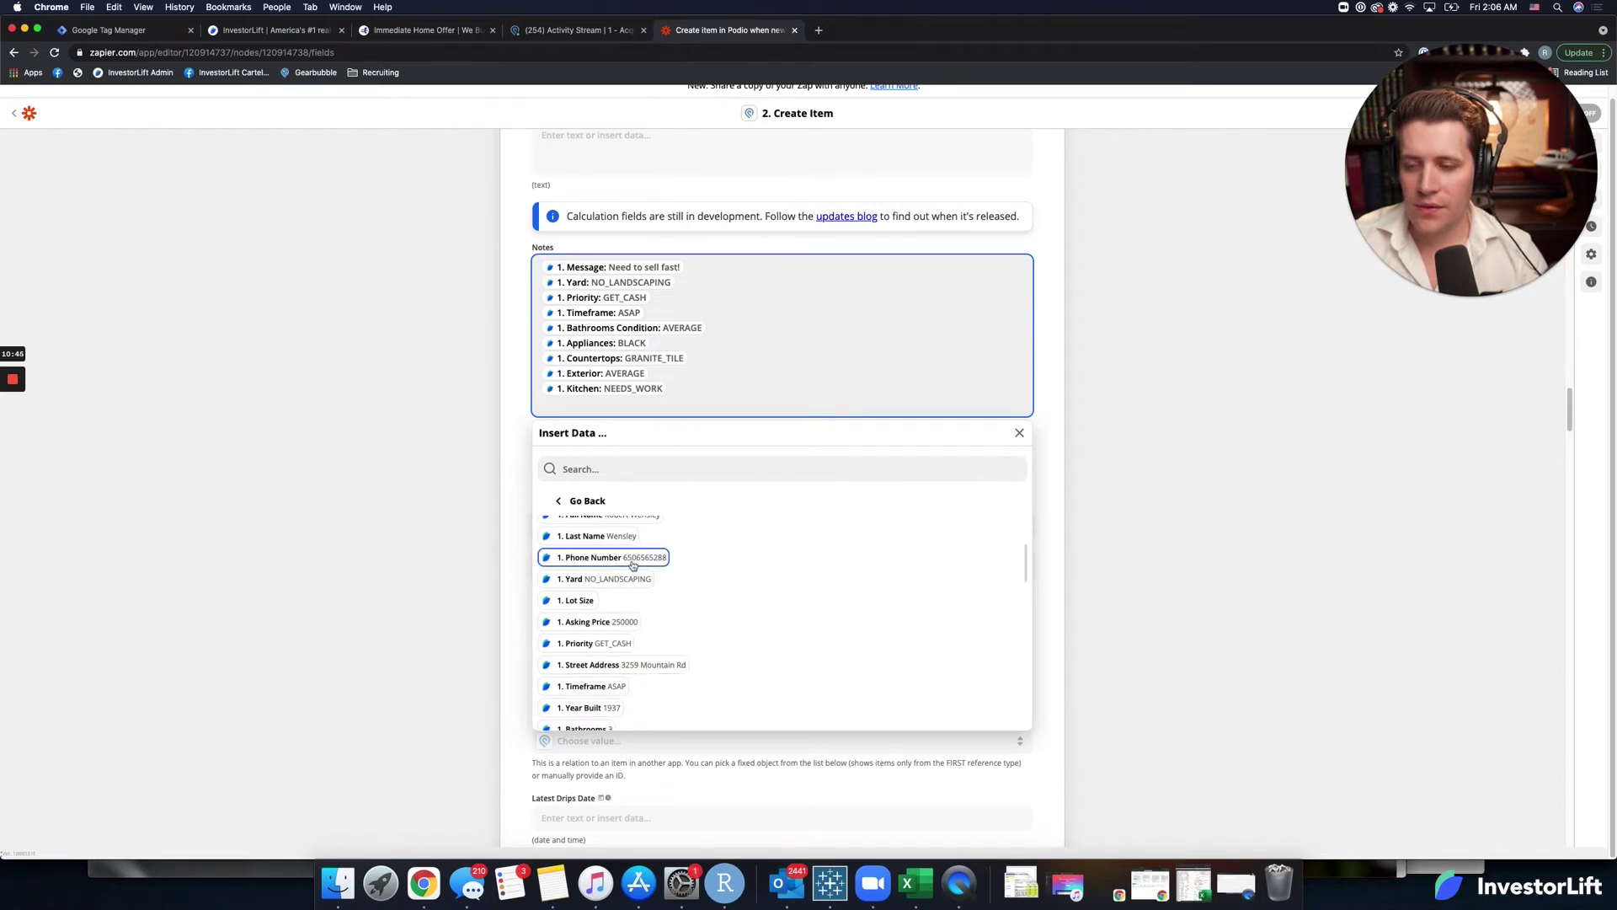
scroll(633, 568, up, 3)
scroll(633, 572, down, 10)
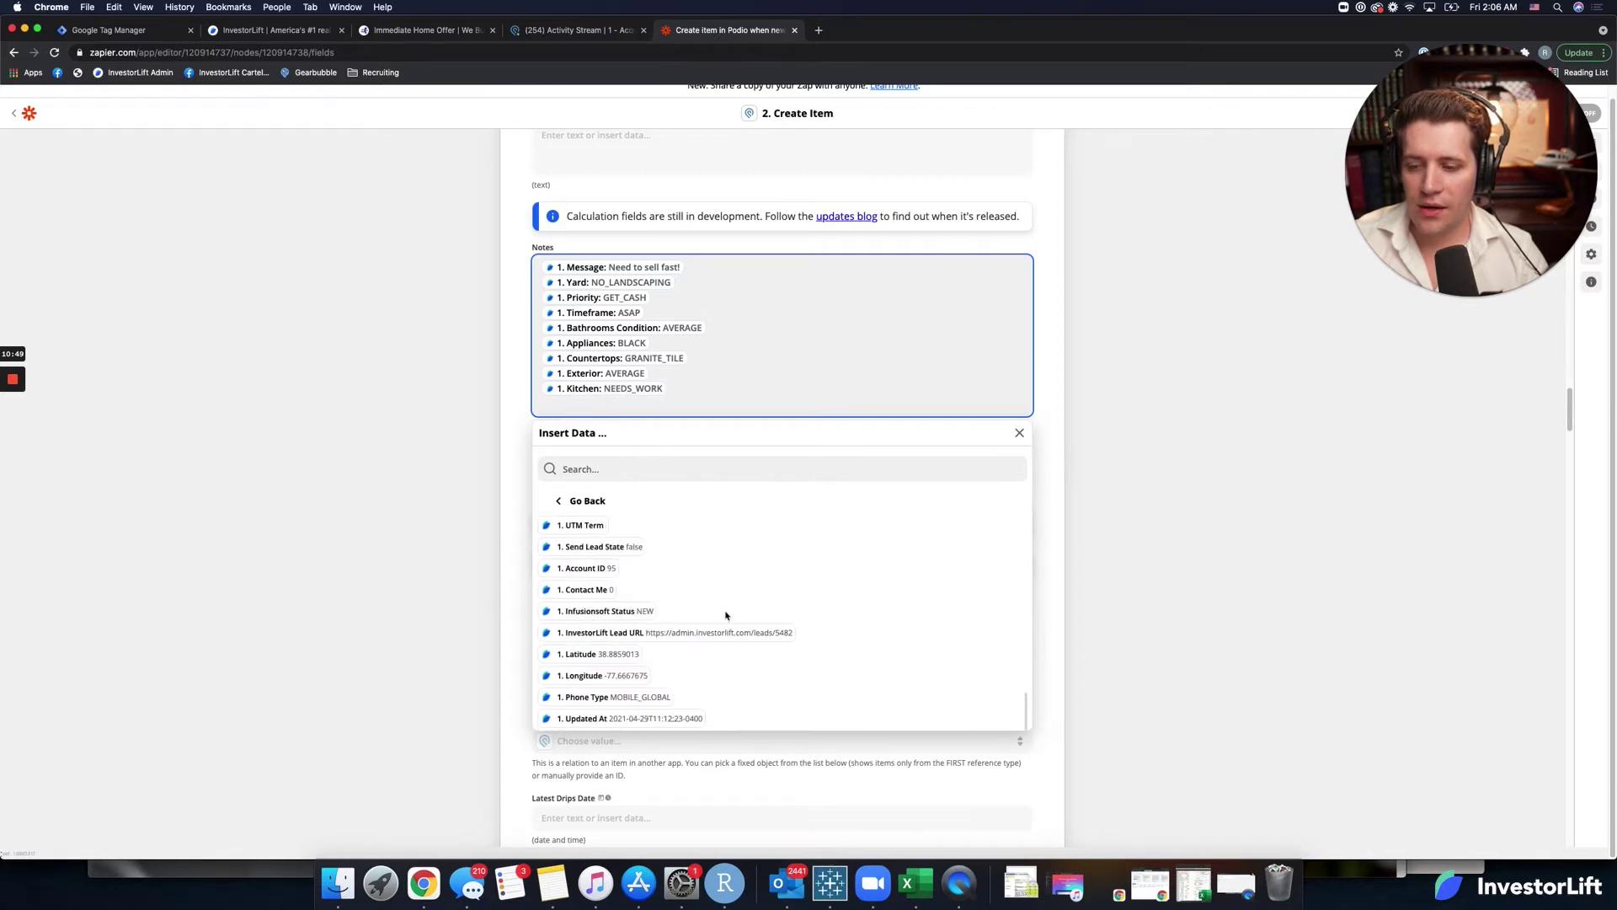
click(660, 633)
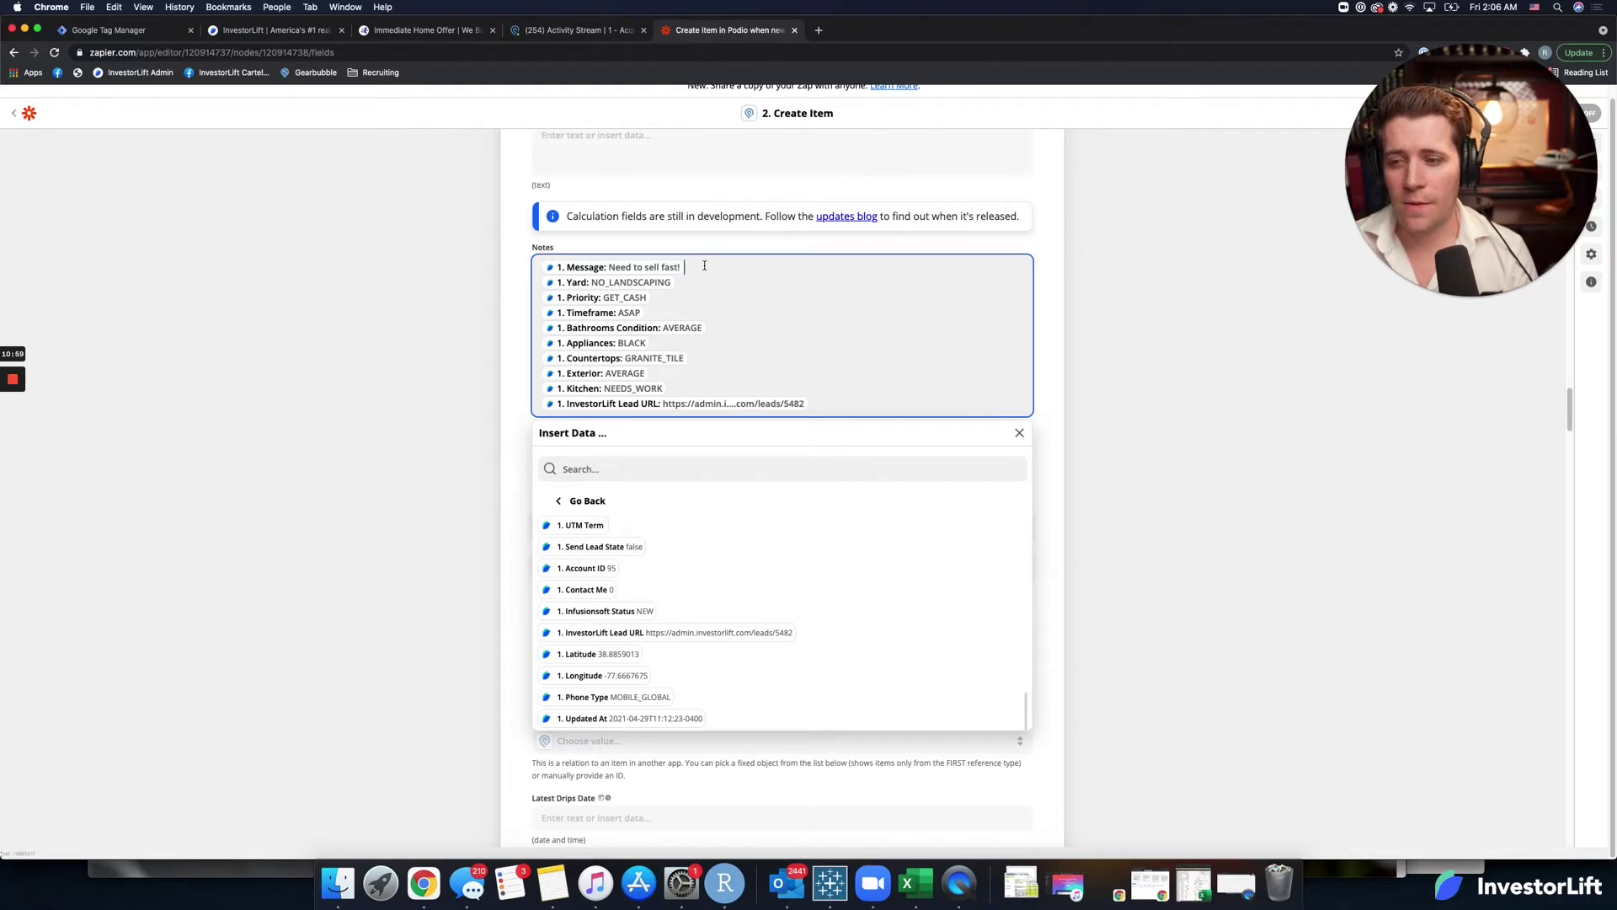
click(705, 267)
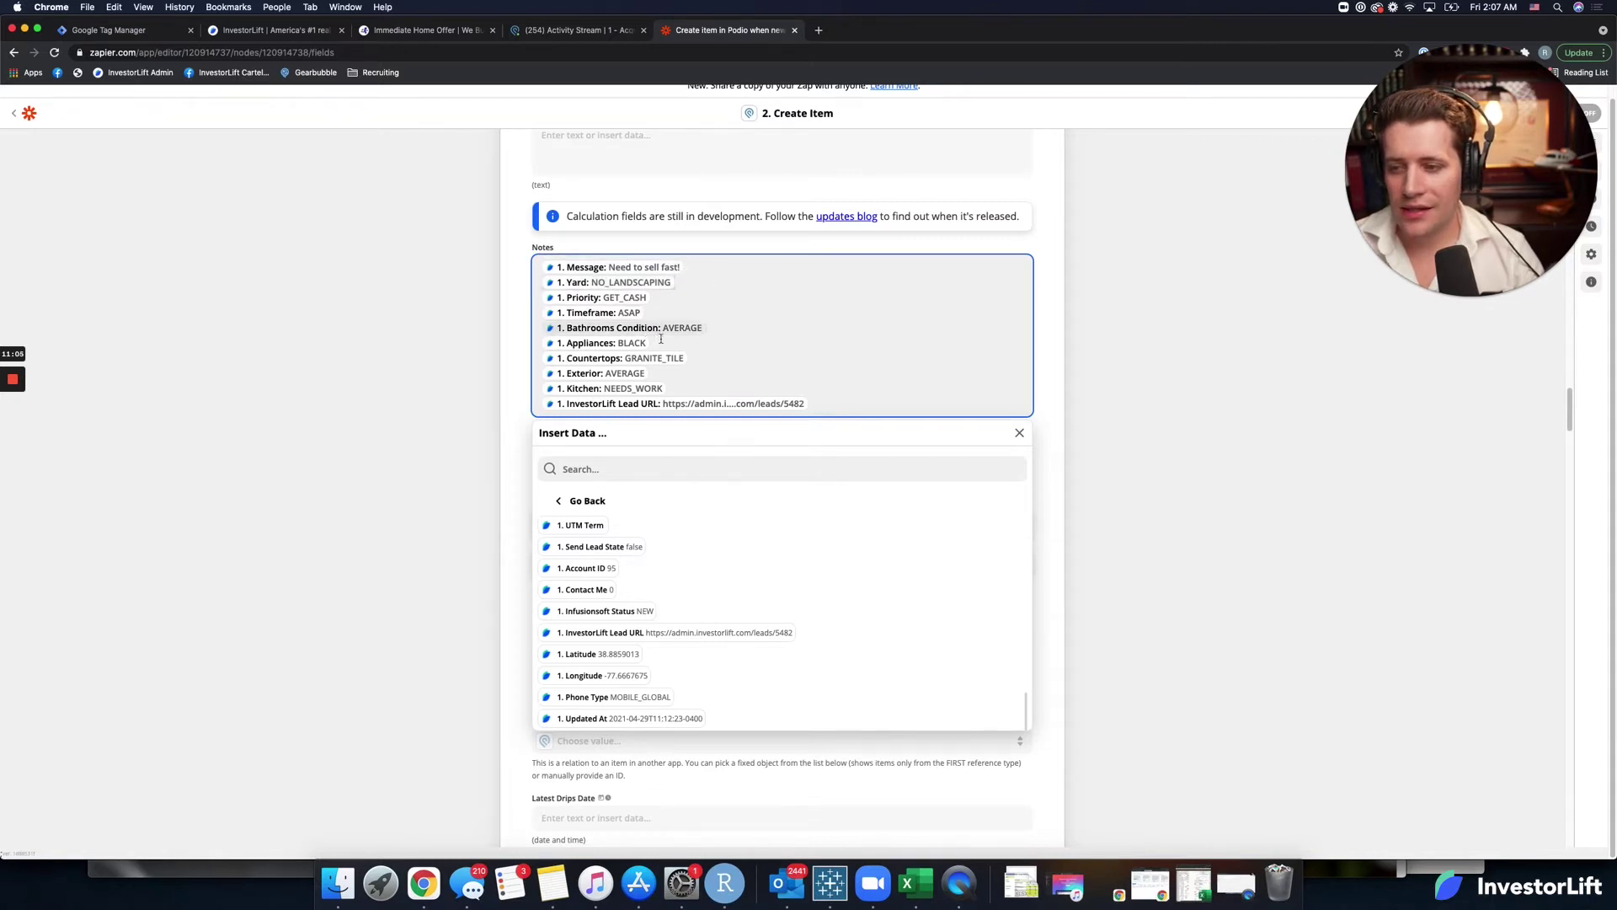
click(682, 387)
key(Return)
key(Return)
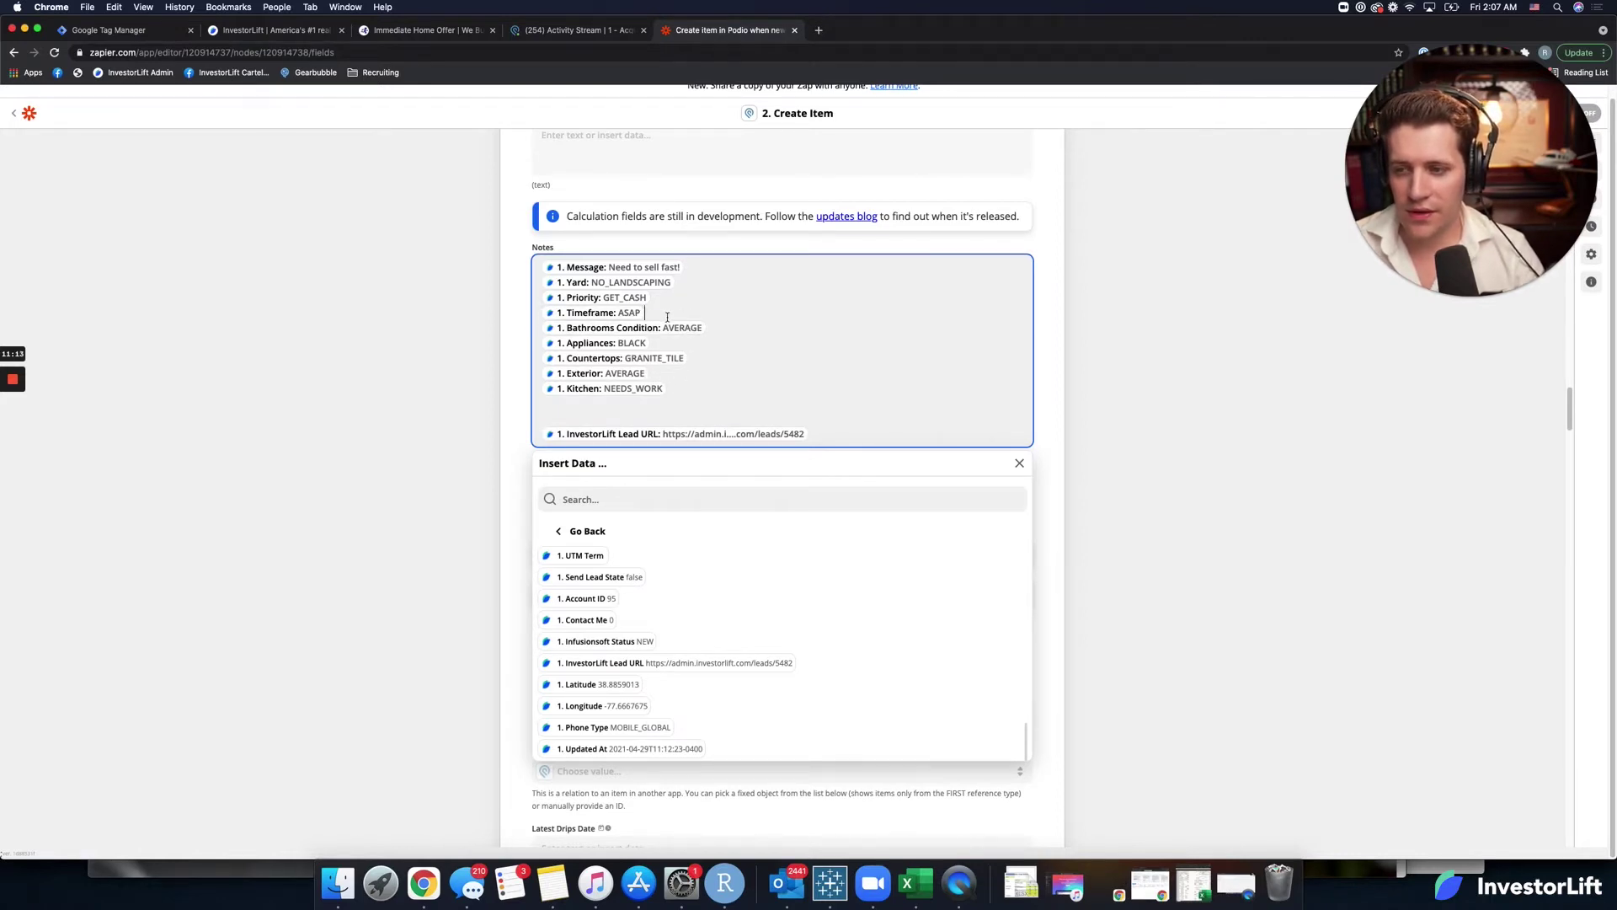
Reorder the Notes lines so Priority sits above Timeframe and the Message value below it.
drag(562, 313, 615, 412)
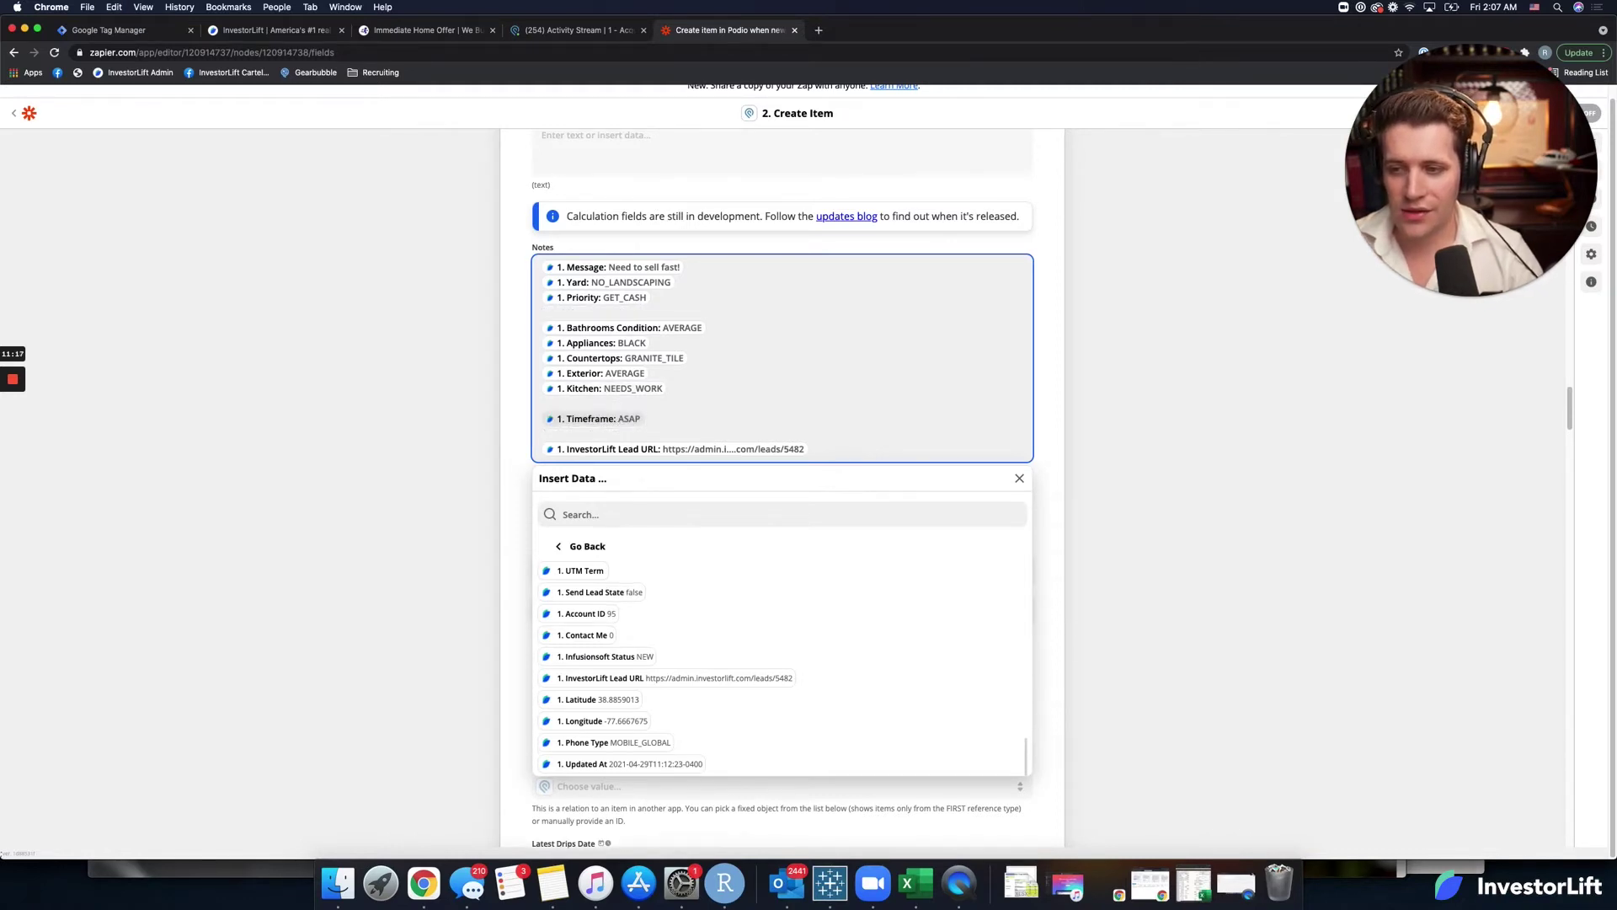
drag(671, 297, 528, 293)
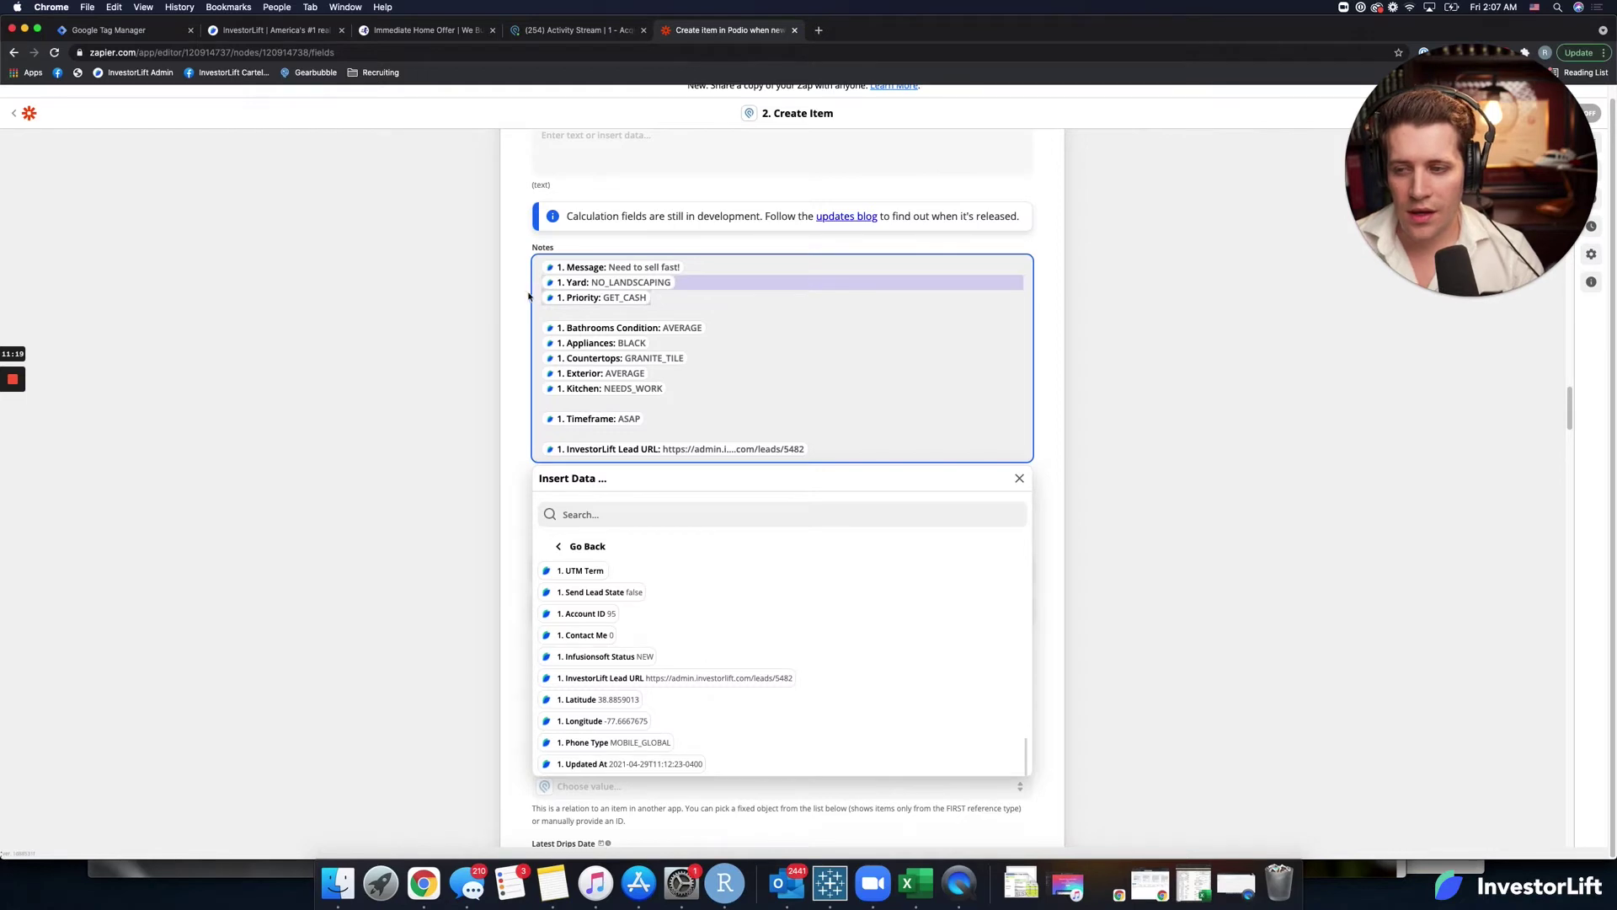
drag(715, 300, 552, 295)
click(550, 299)
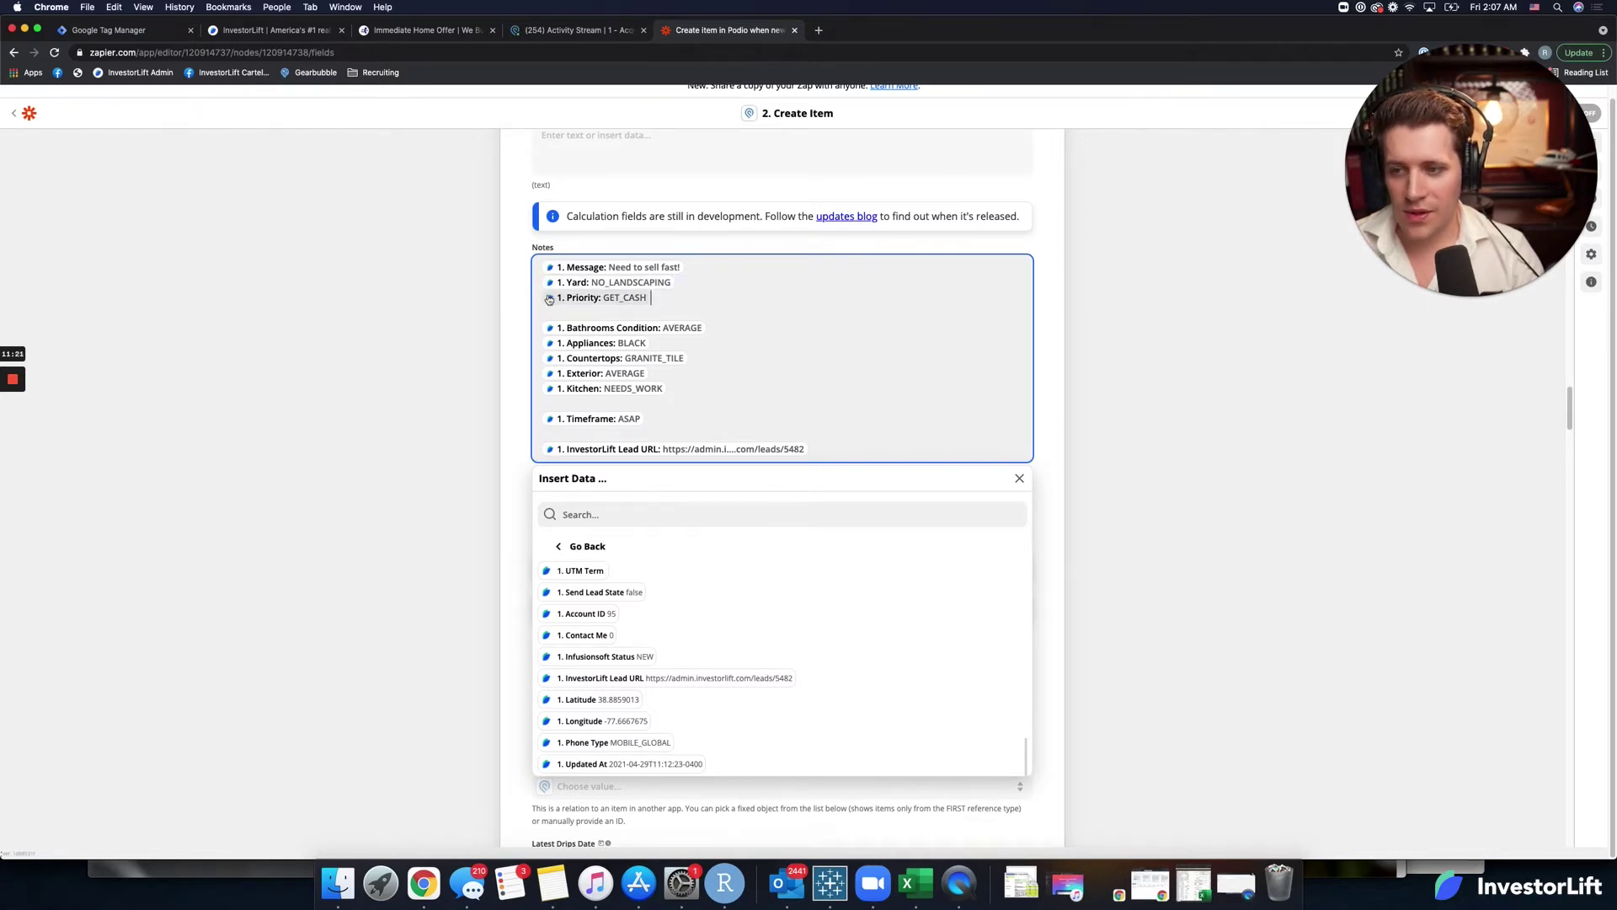
key(BackSpace)
key(BackSpace)
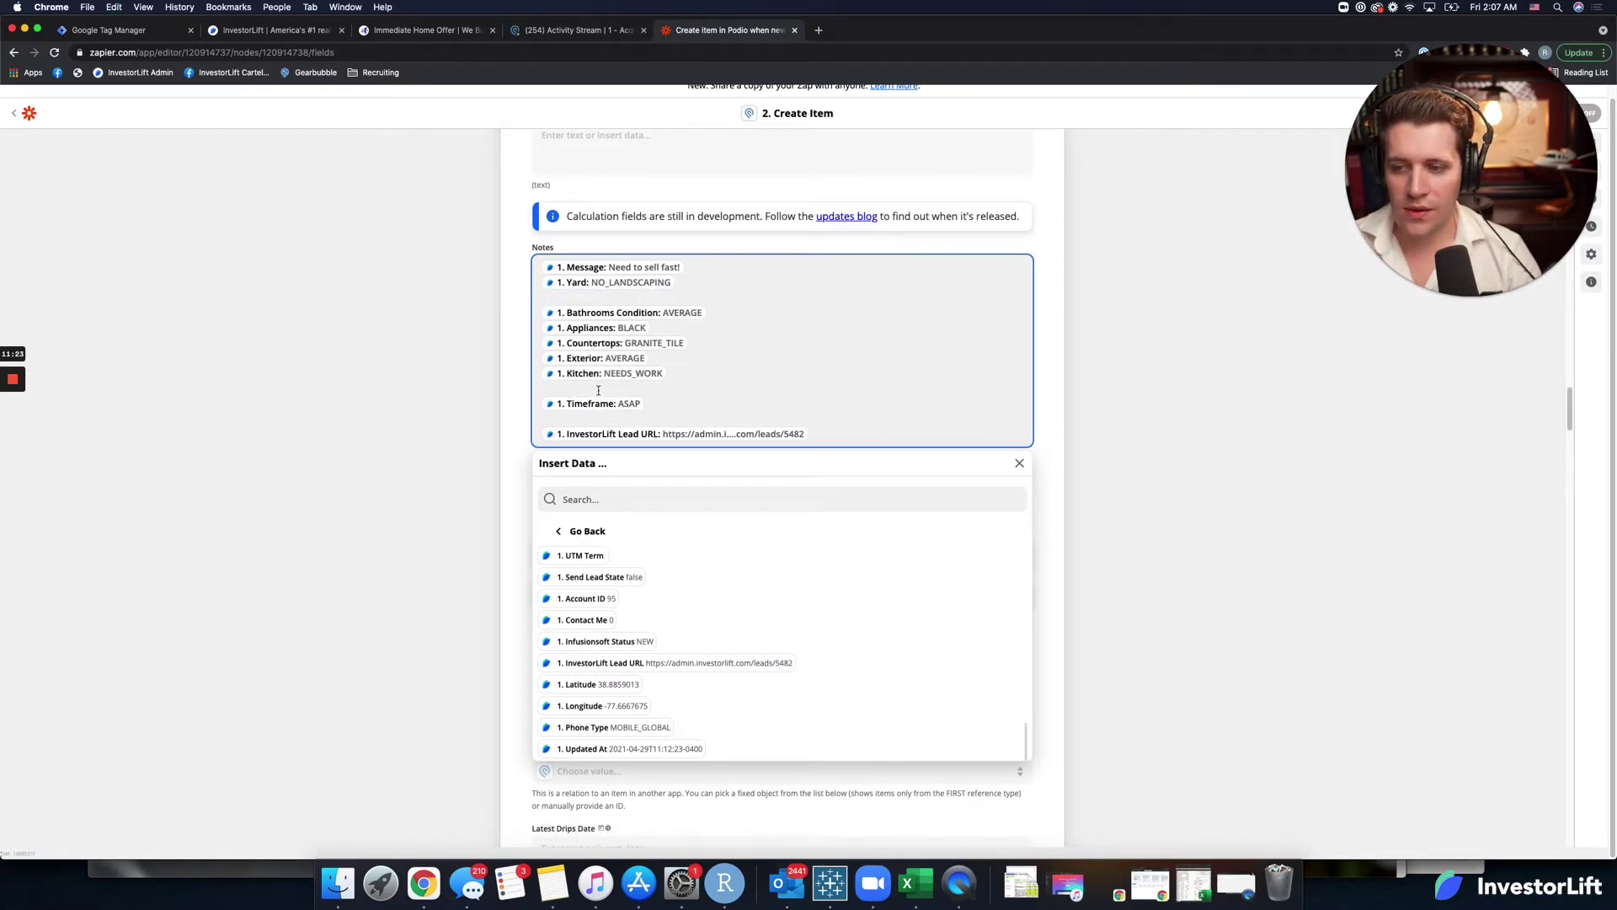
key(super+z)
key(super+z)
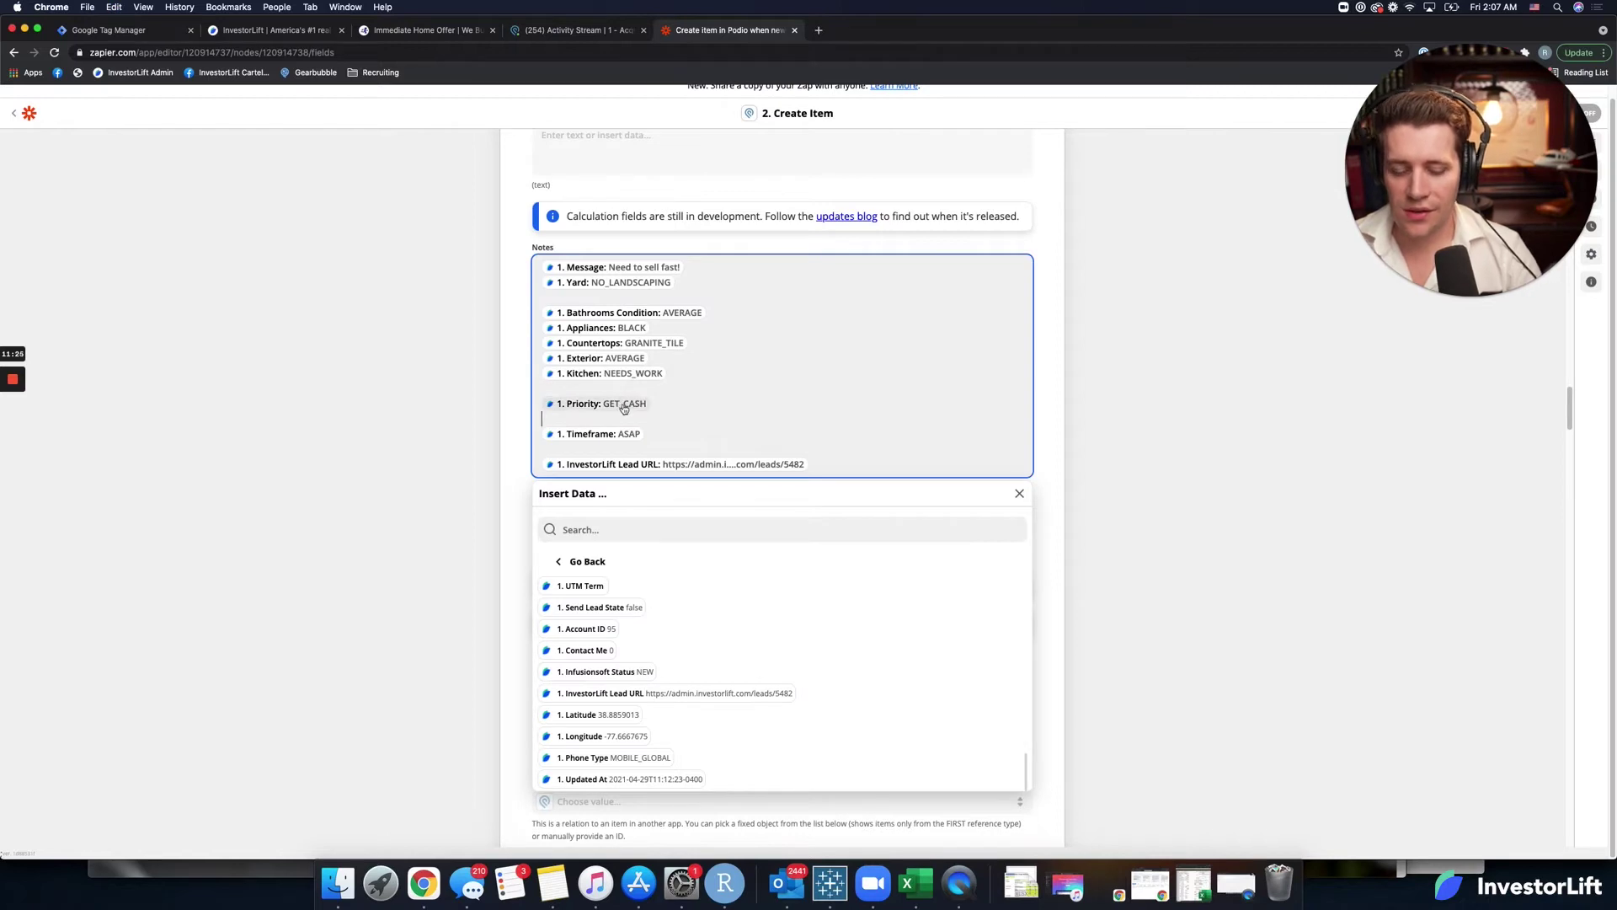
key(BackSpace)
click(685, 267)
key(BackSpace)
key(BackSpace)
key(BackSpace)
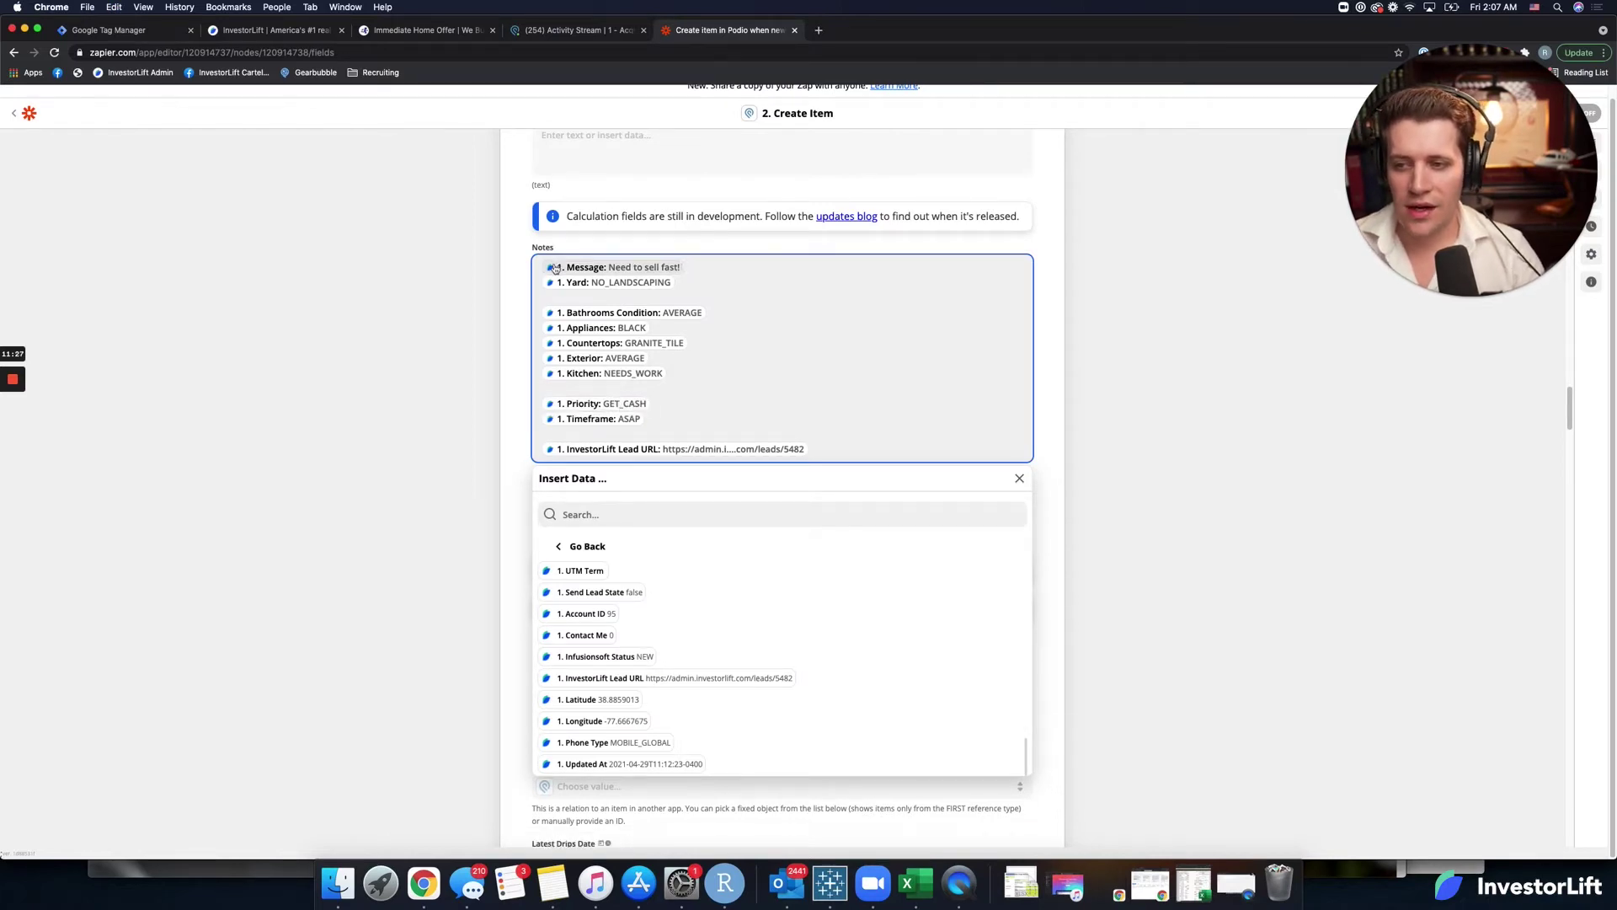
click(661, 407)
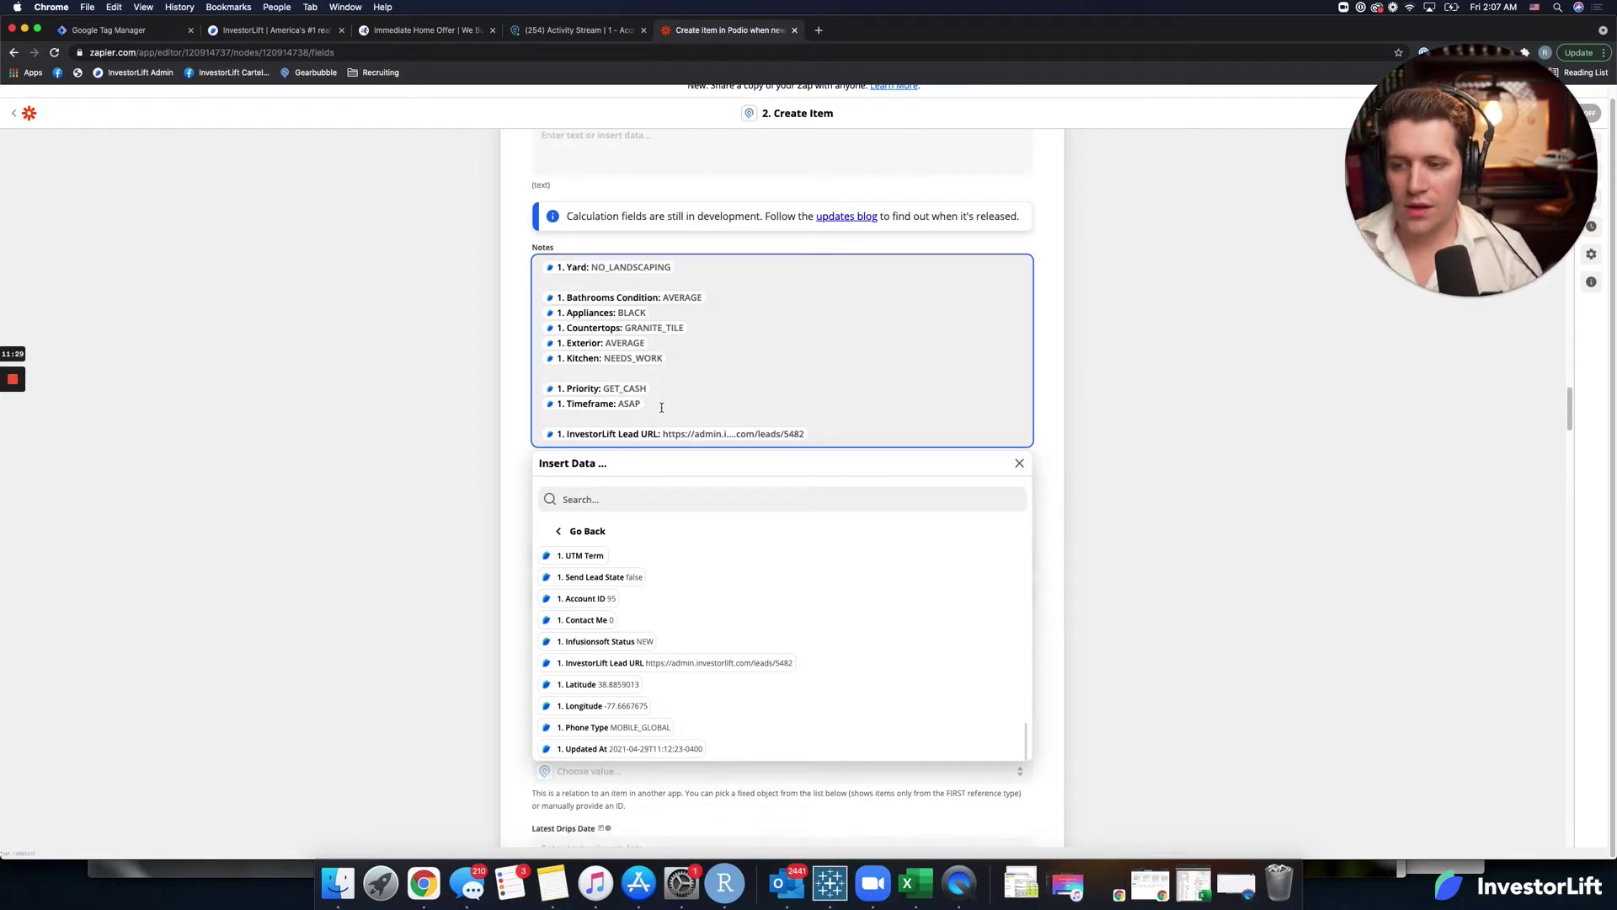
key(Return)
text(1. Message: Need to sell fast!)
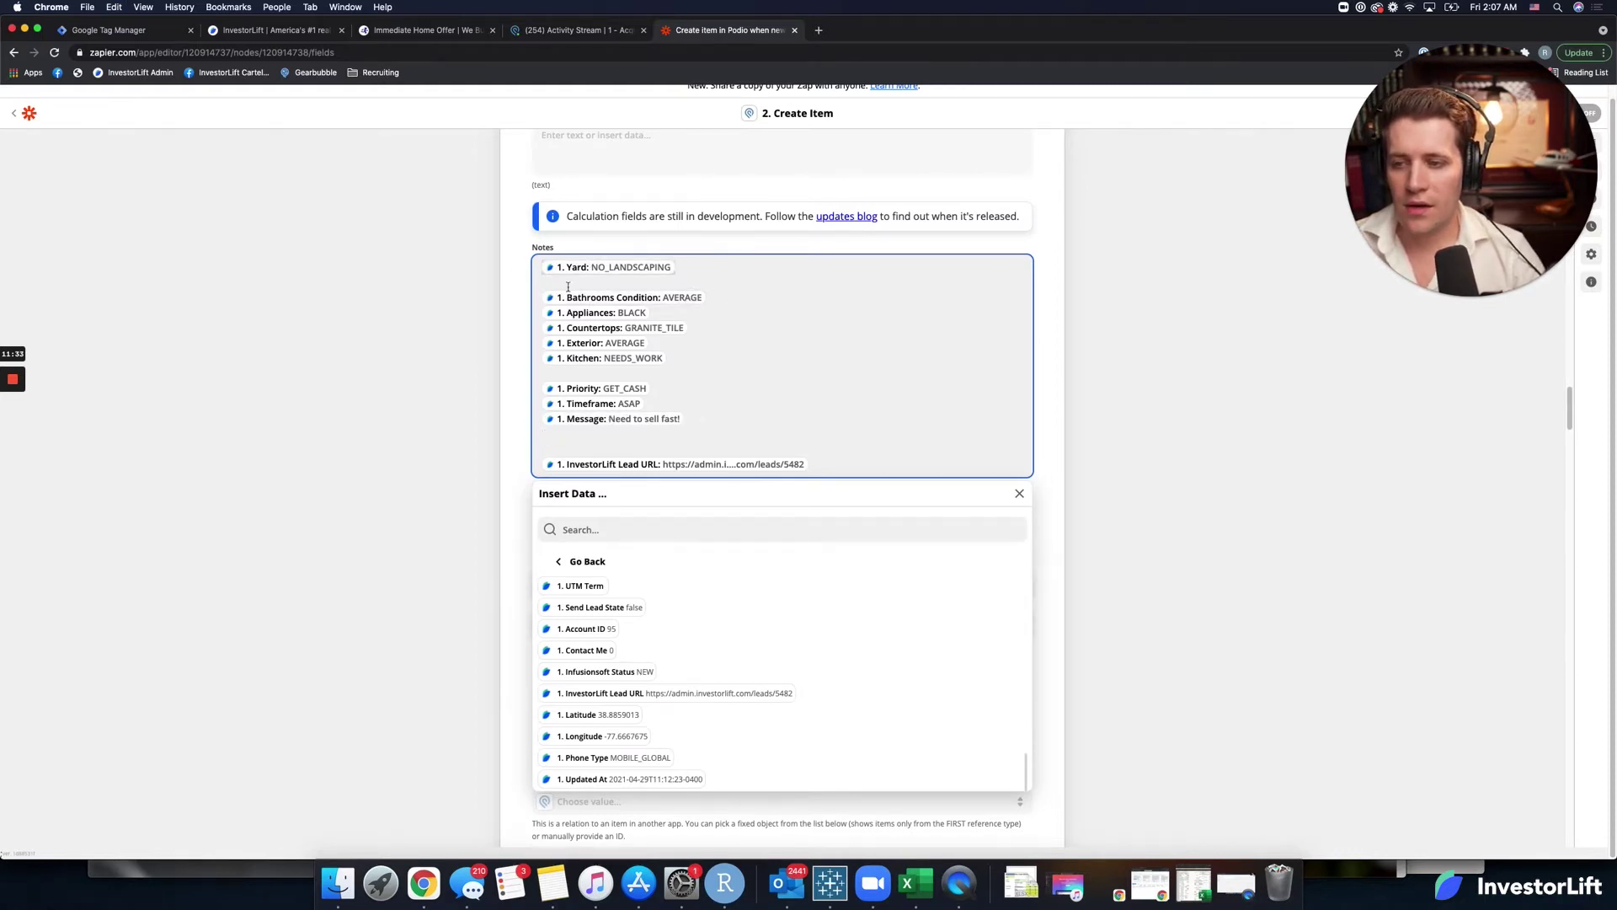
Move the Yard and Exterior values onto new lines below Kitchen.
key(super+x)
key(Return)
key(super+v)
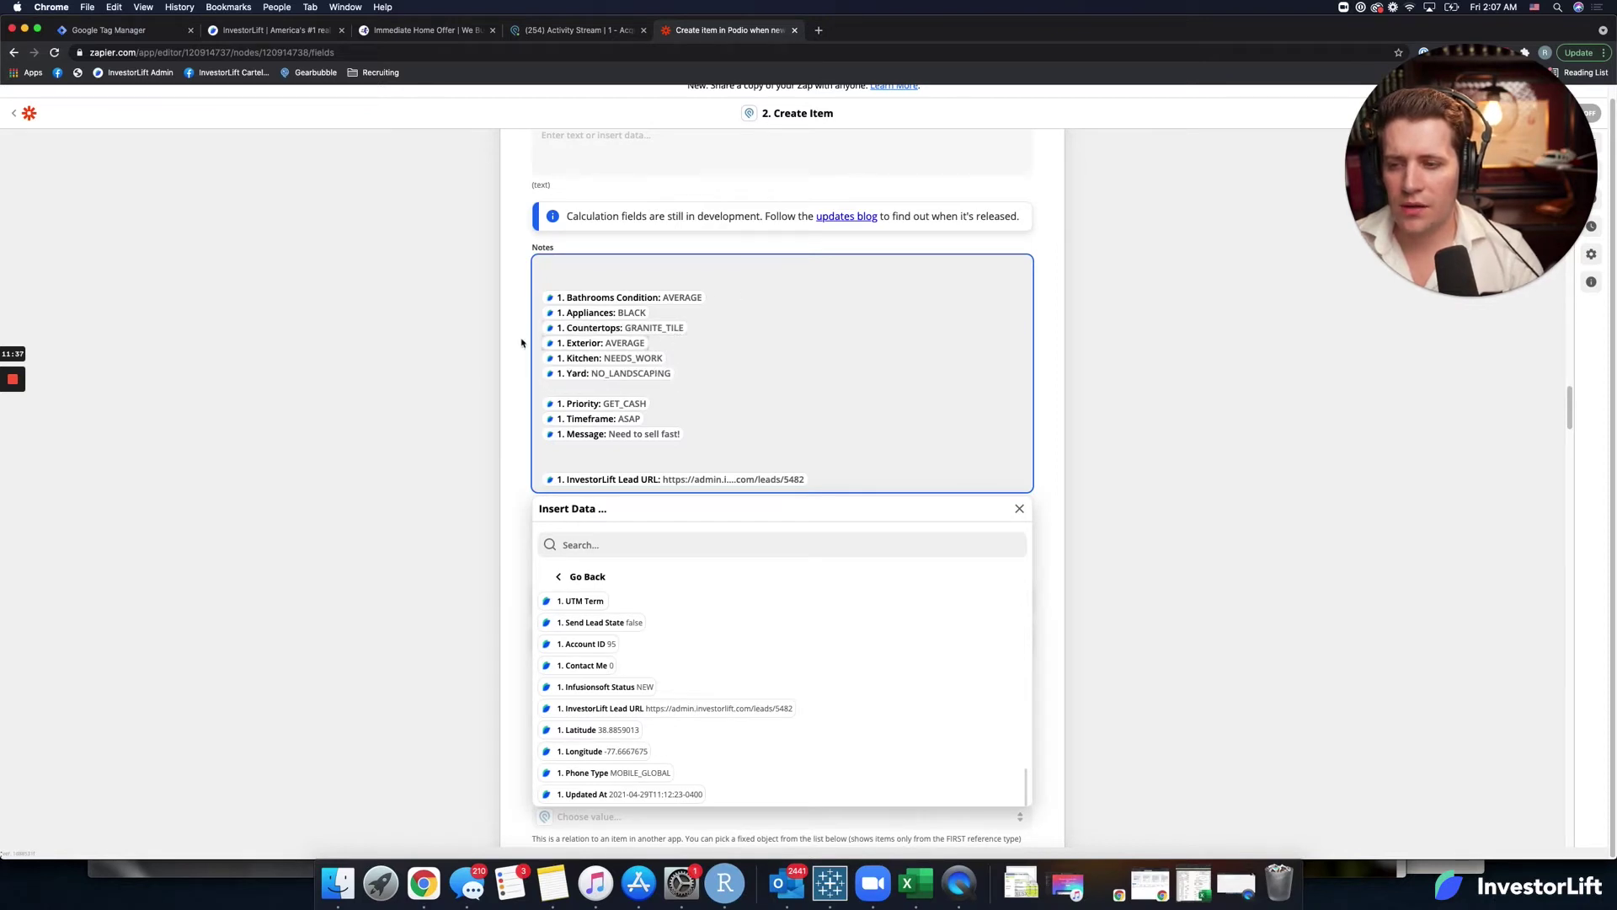
key(super+x)
click(678, 360)
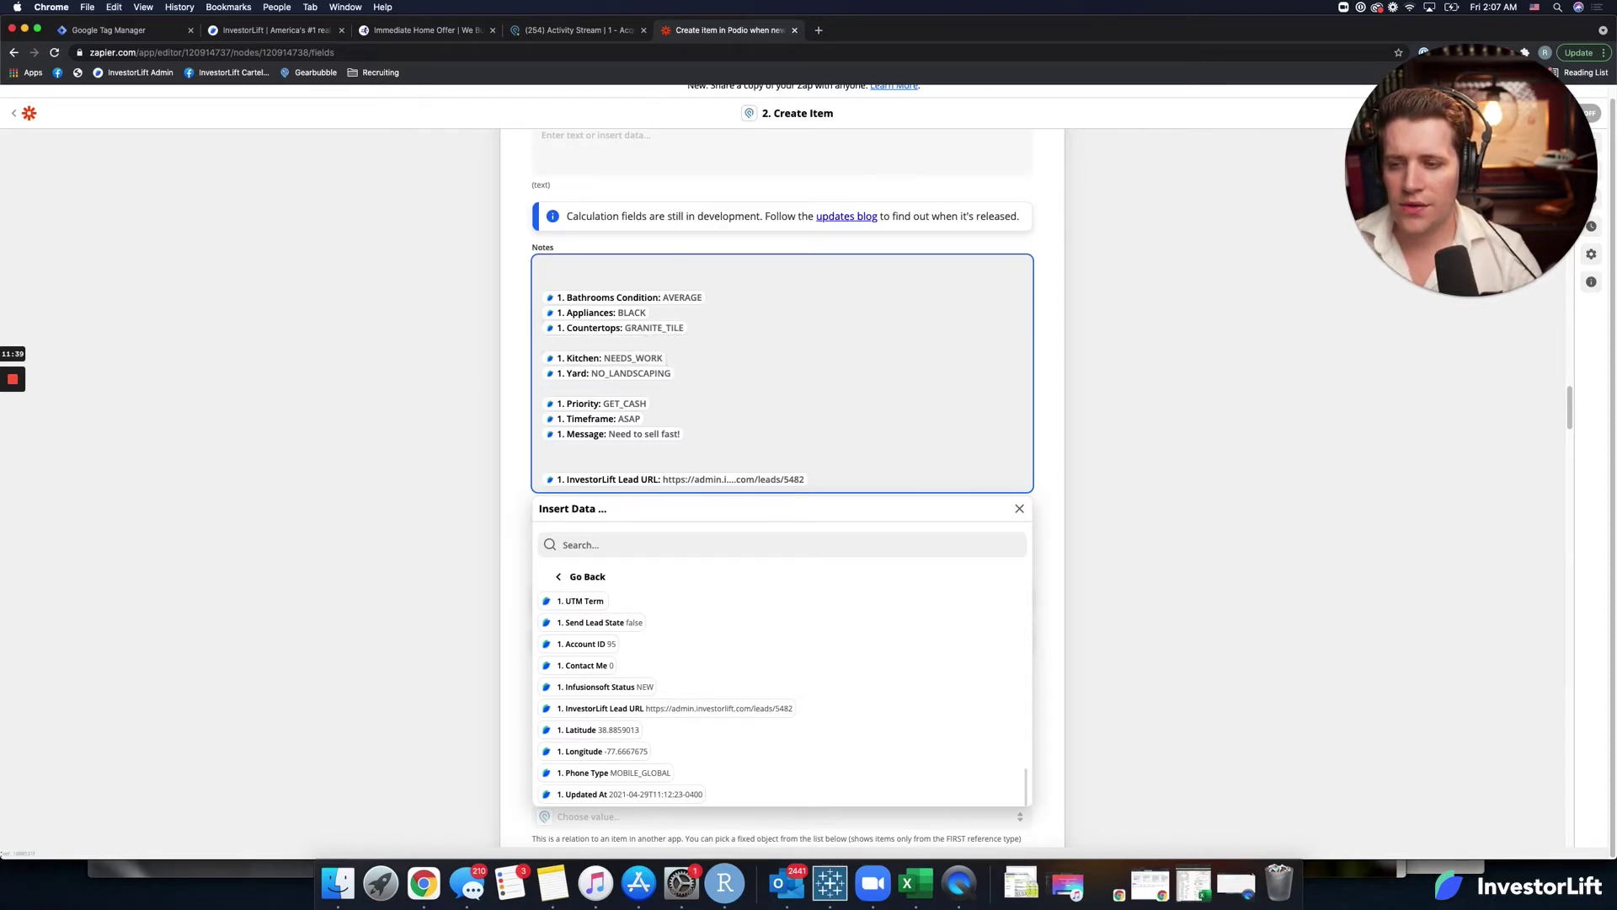
key(Return)
key(super+v)
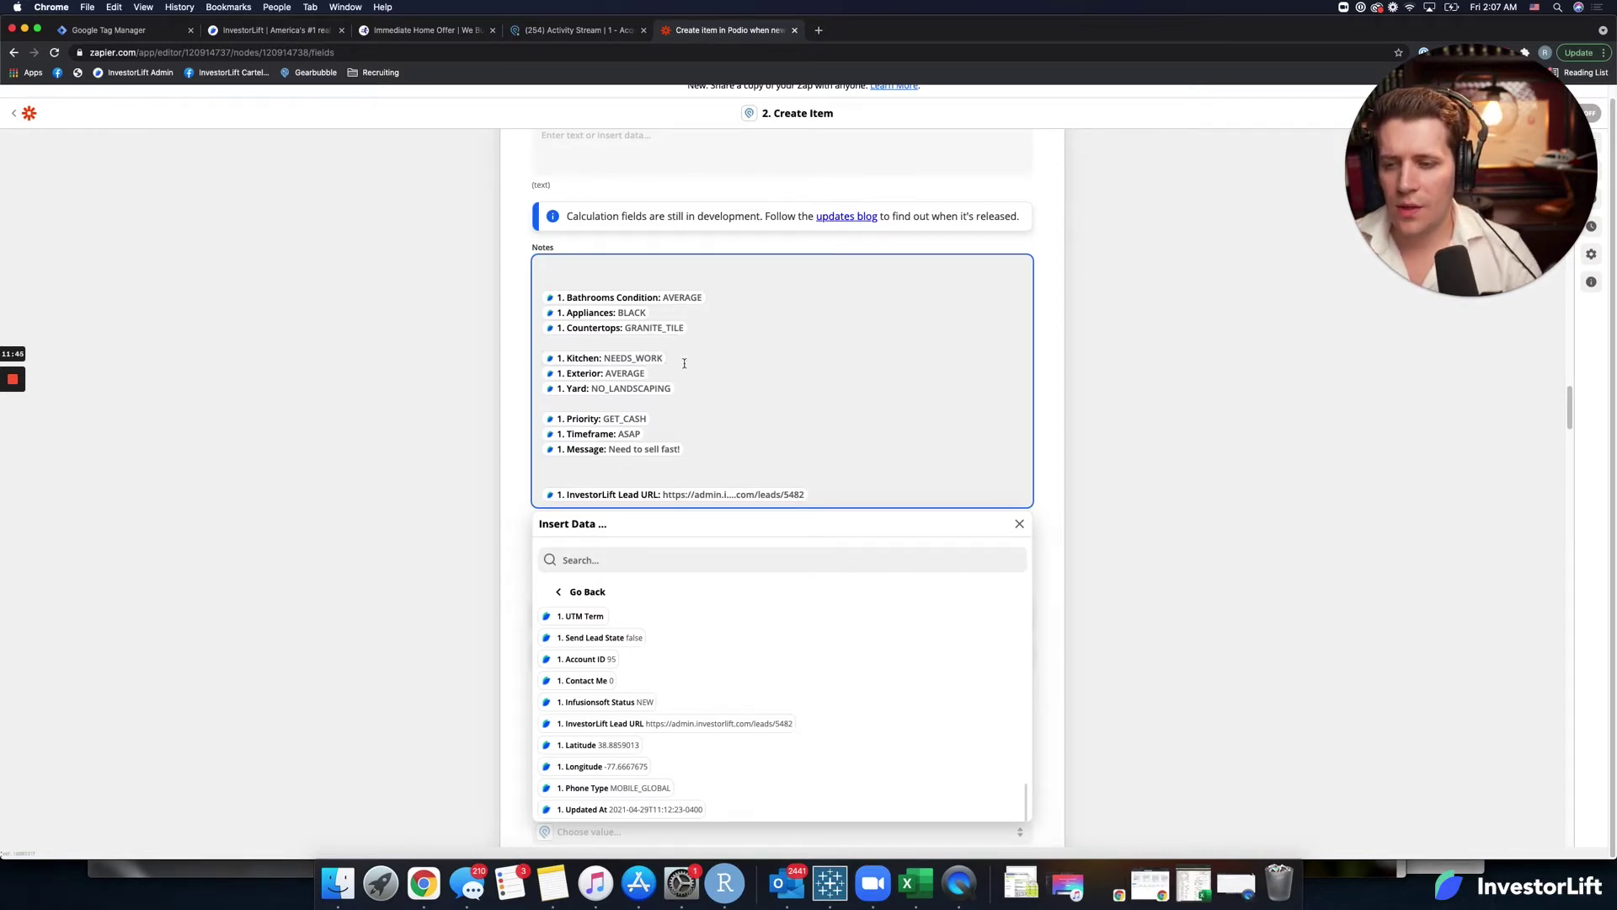
Move Kitchen directly under Bathrooms Condition and delete the blank lines in Notes.
key(super+x)
click(721, 297)
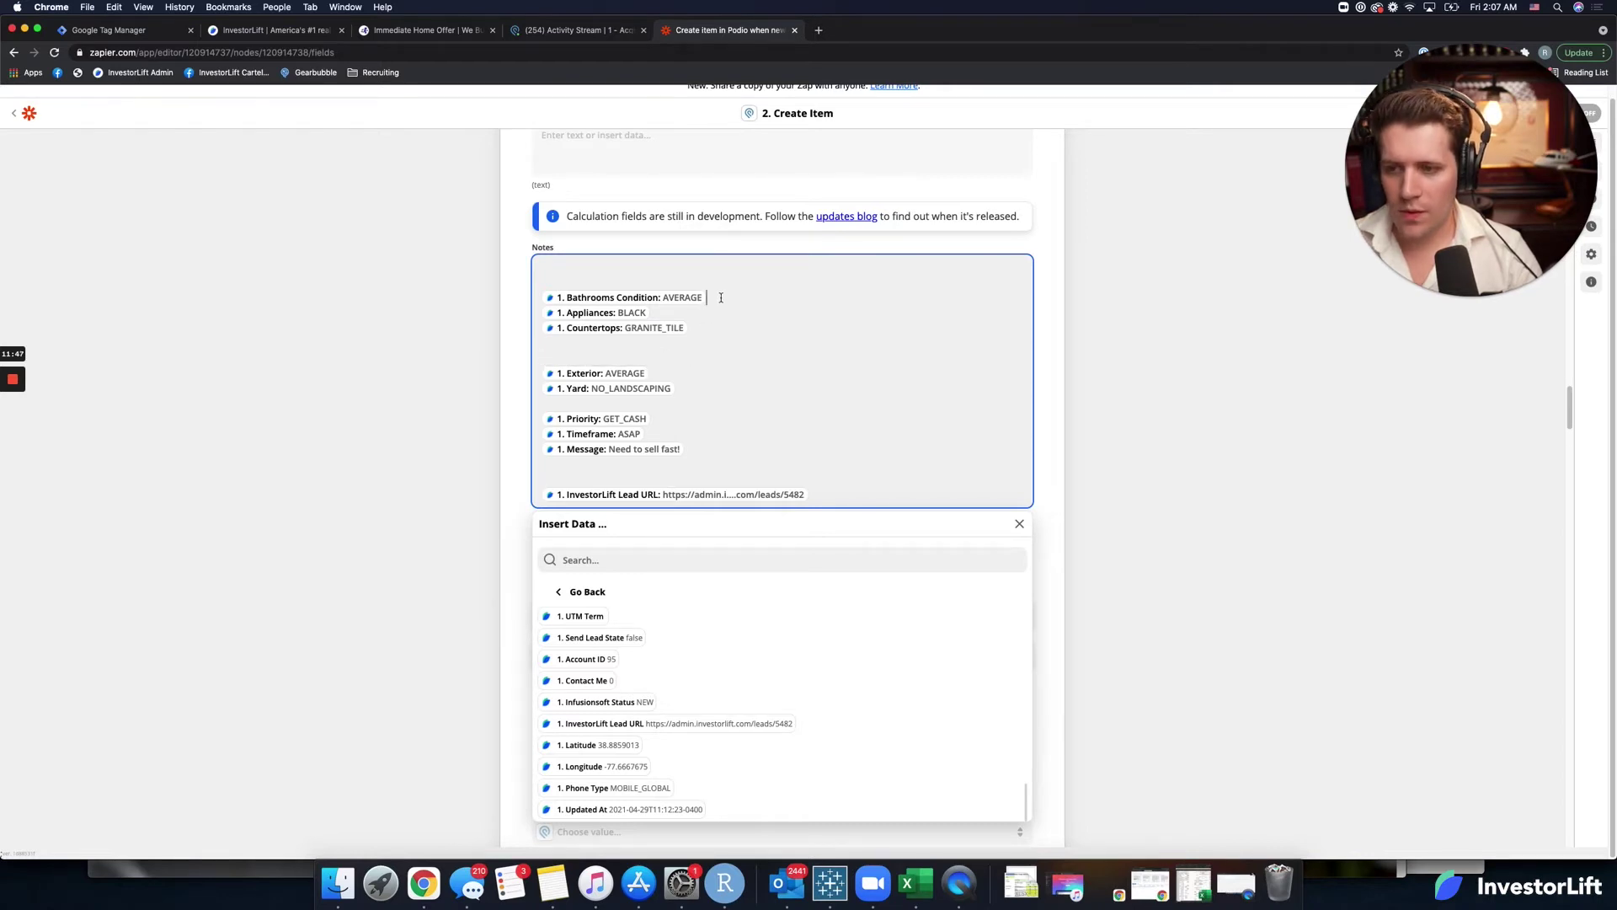
key(Return)
key(super+v)
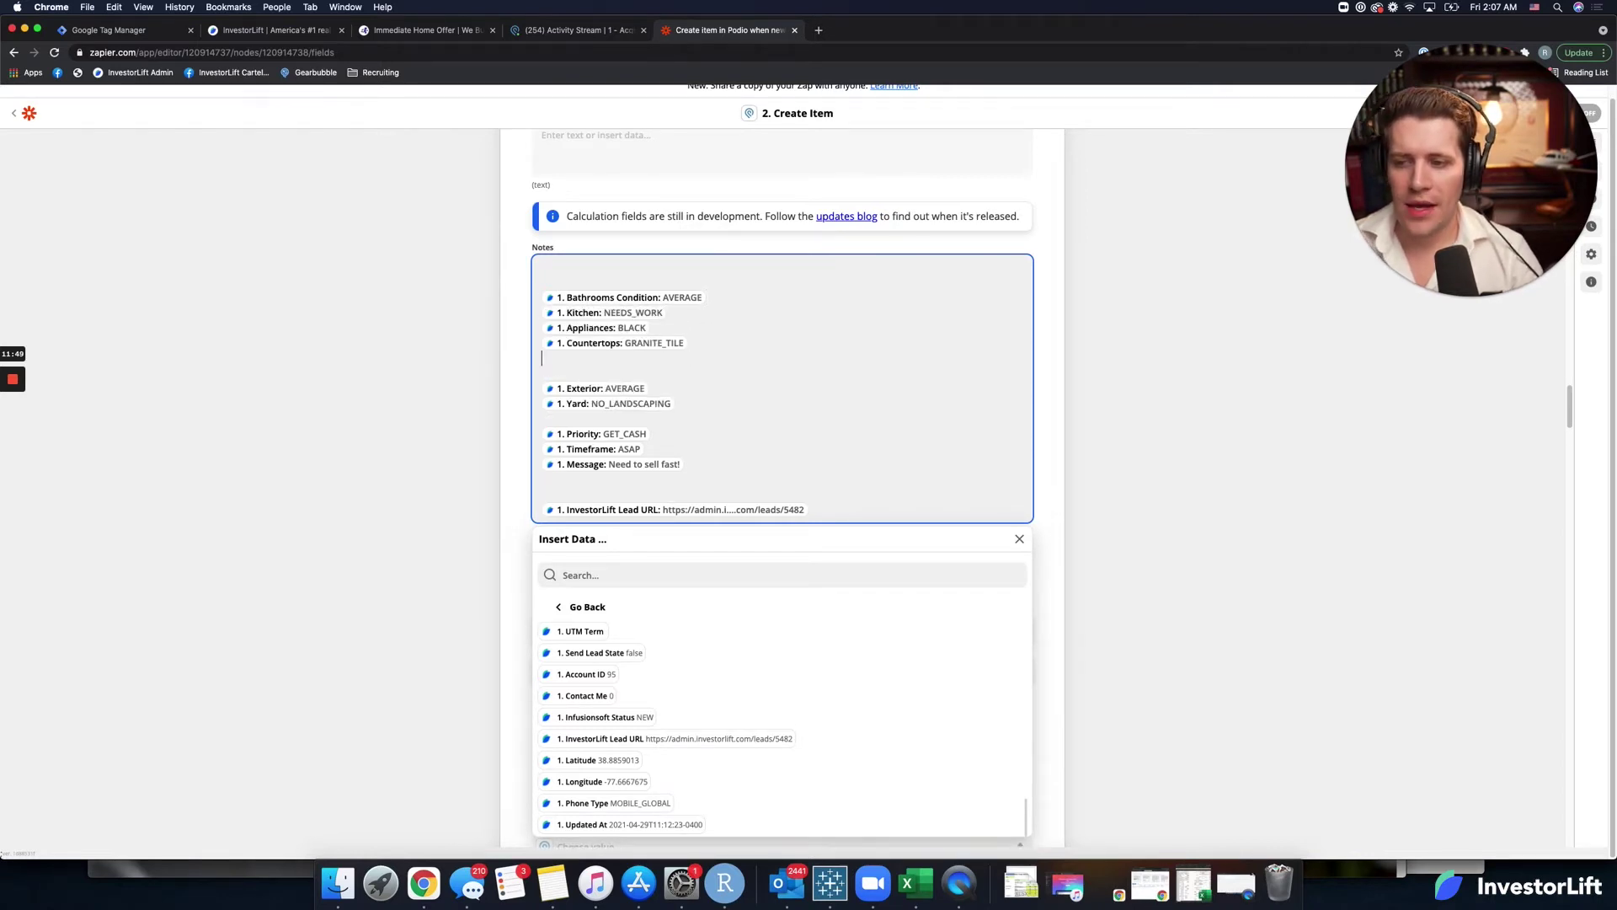
key(BackSpace)
key(BackSpace)
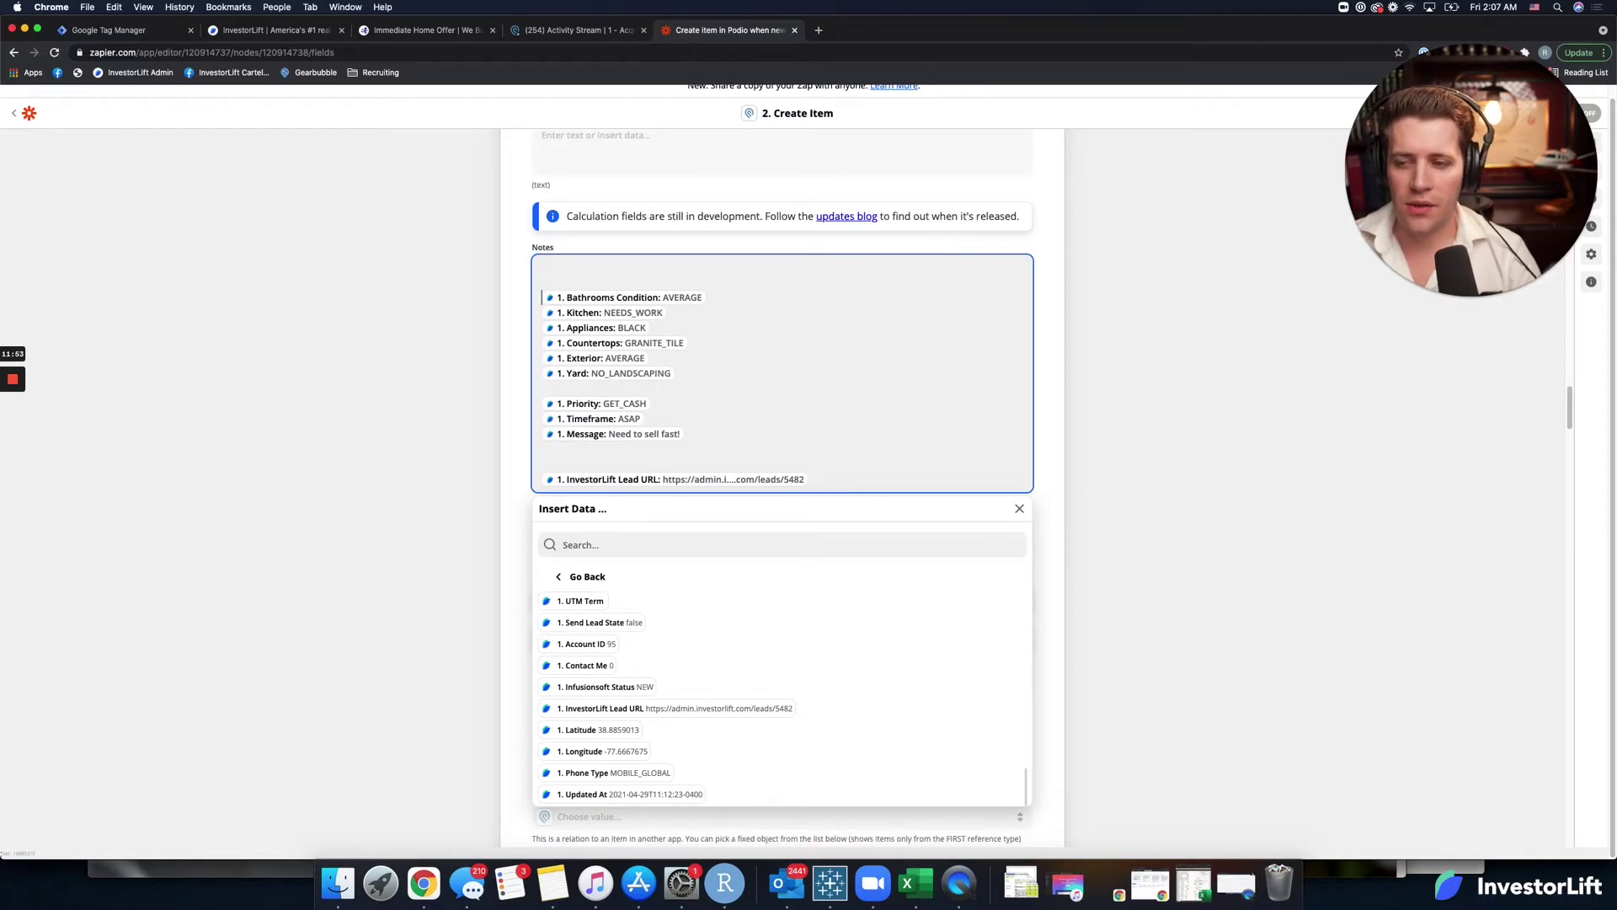
key(BackSpace)
key(BackSpace)
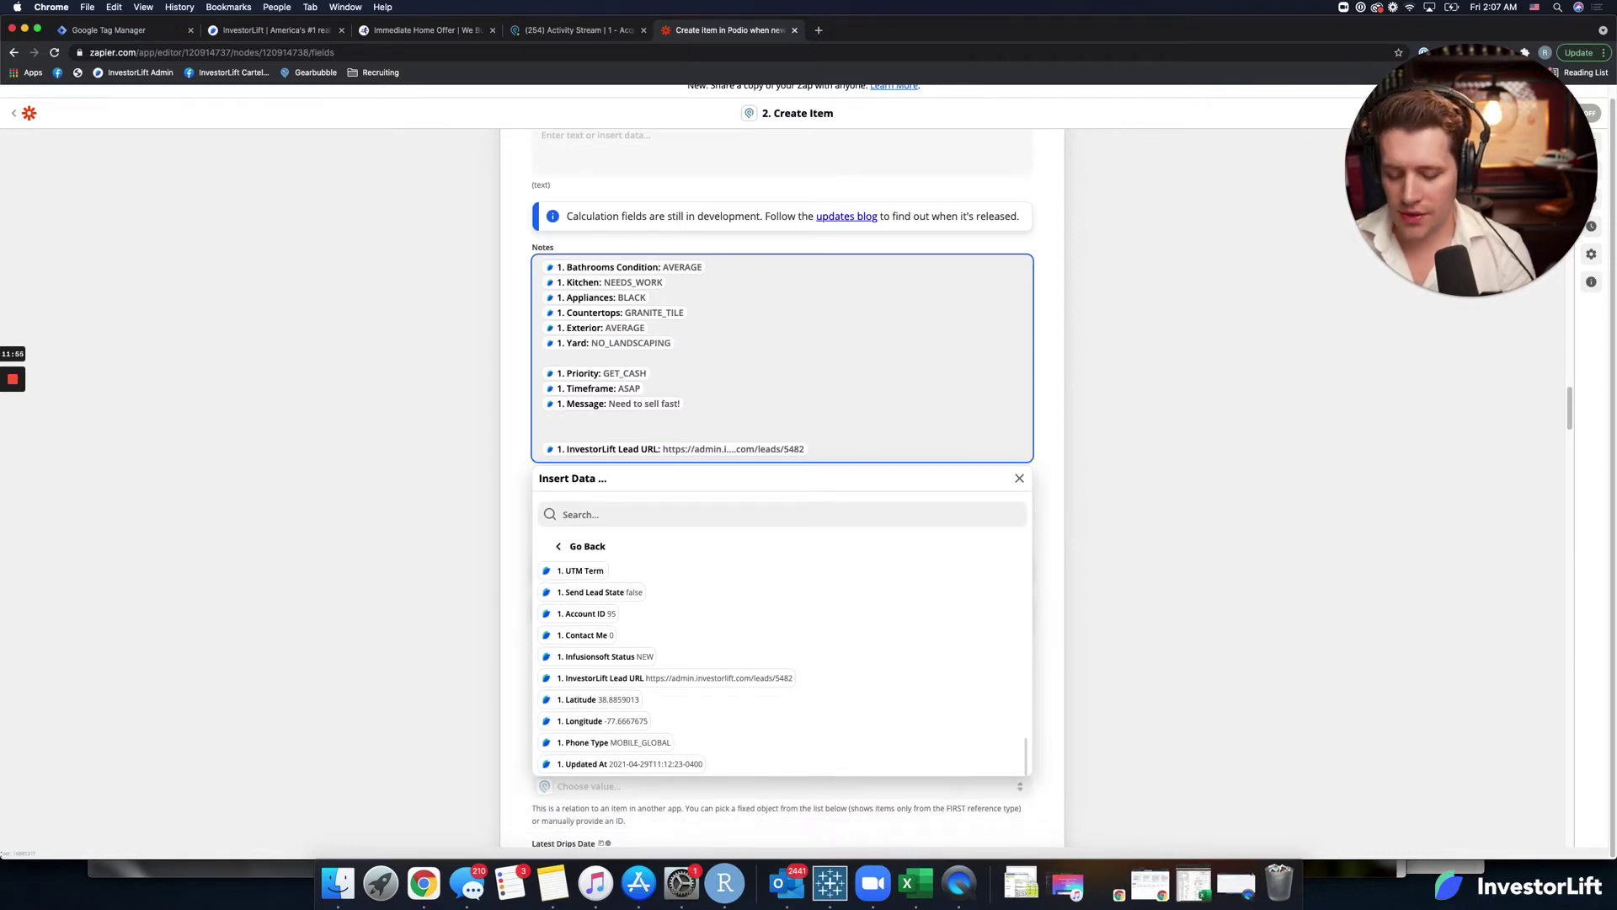
Label Notes lines Bathroom Condition, Kitchen Condition, Appliance, Countertops, Exterior Condition, Yard, Top Priority, Timeframe to Sell.
text(Bathroom C )
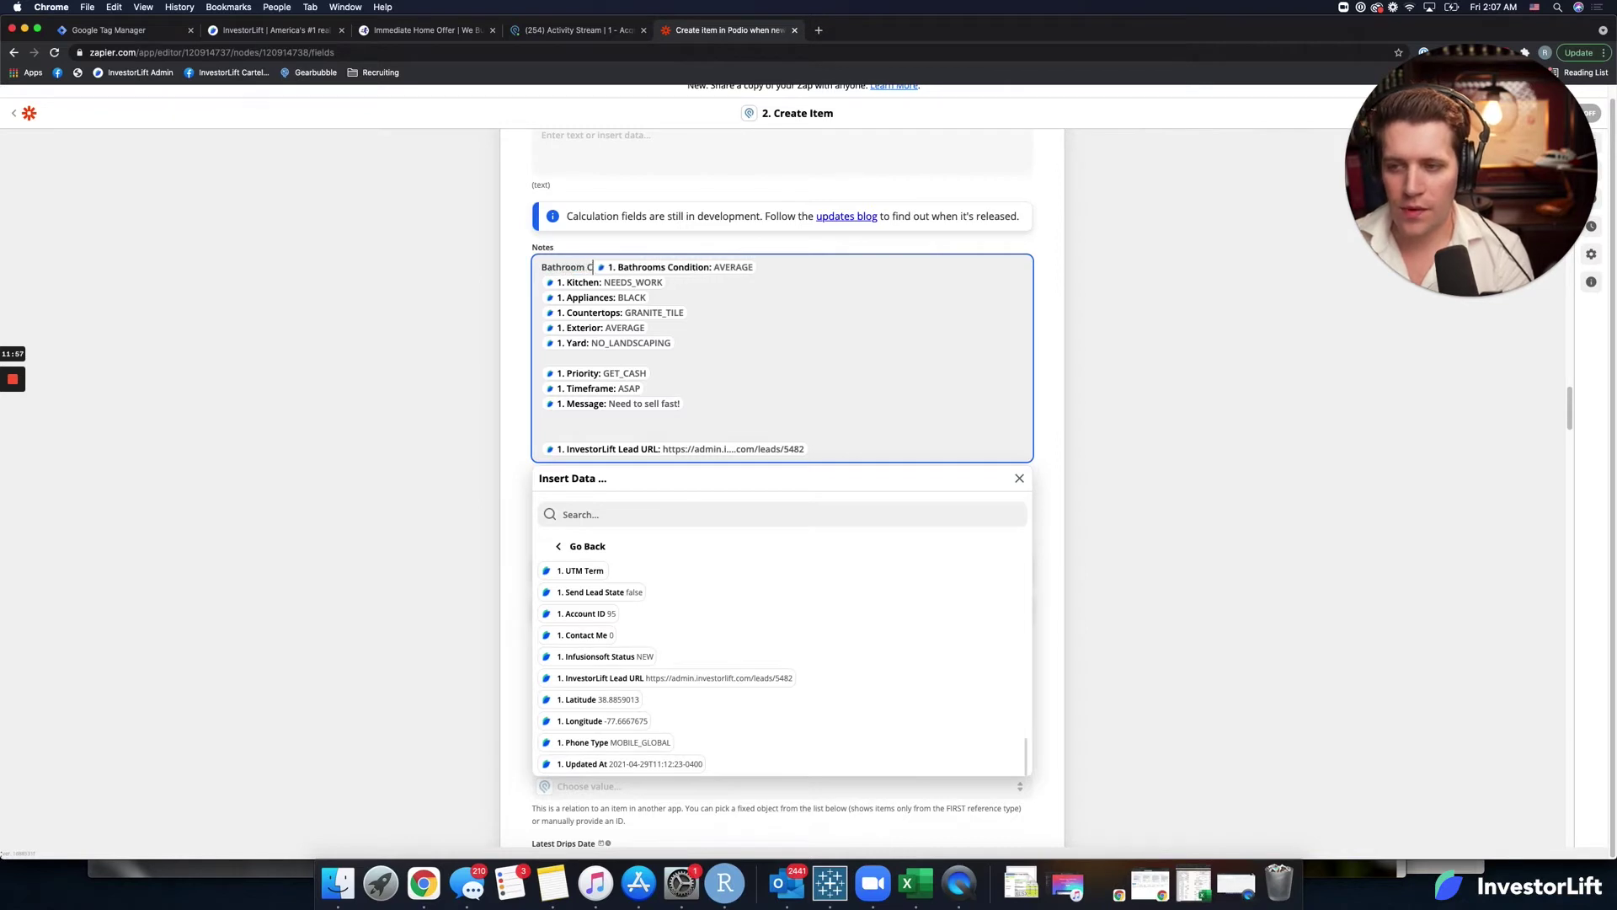
text(ondition)
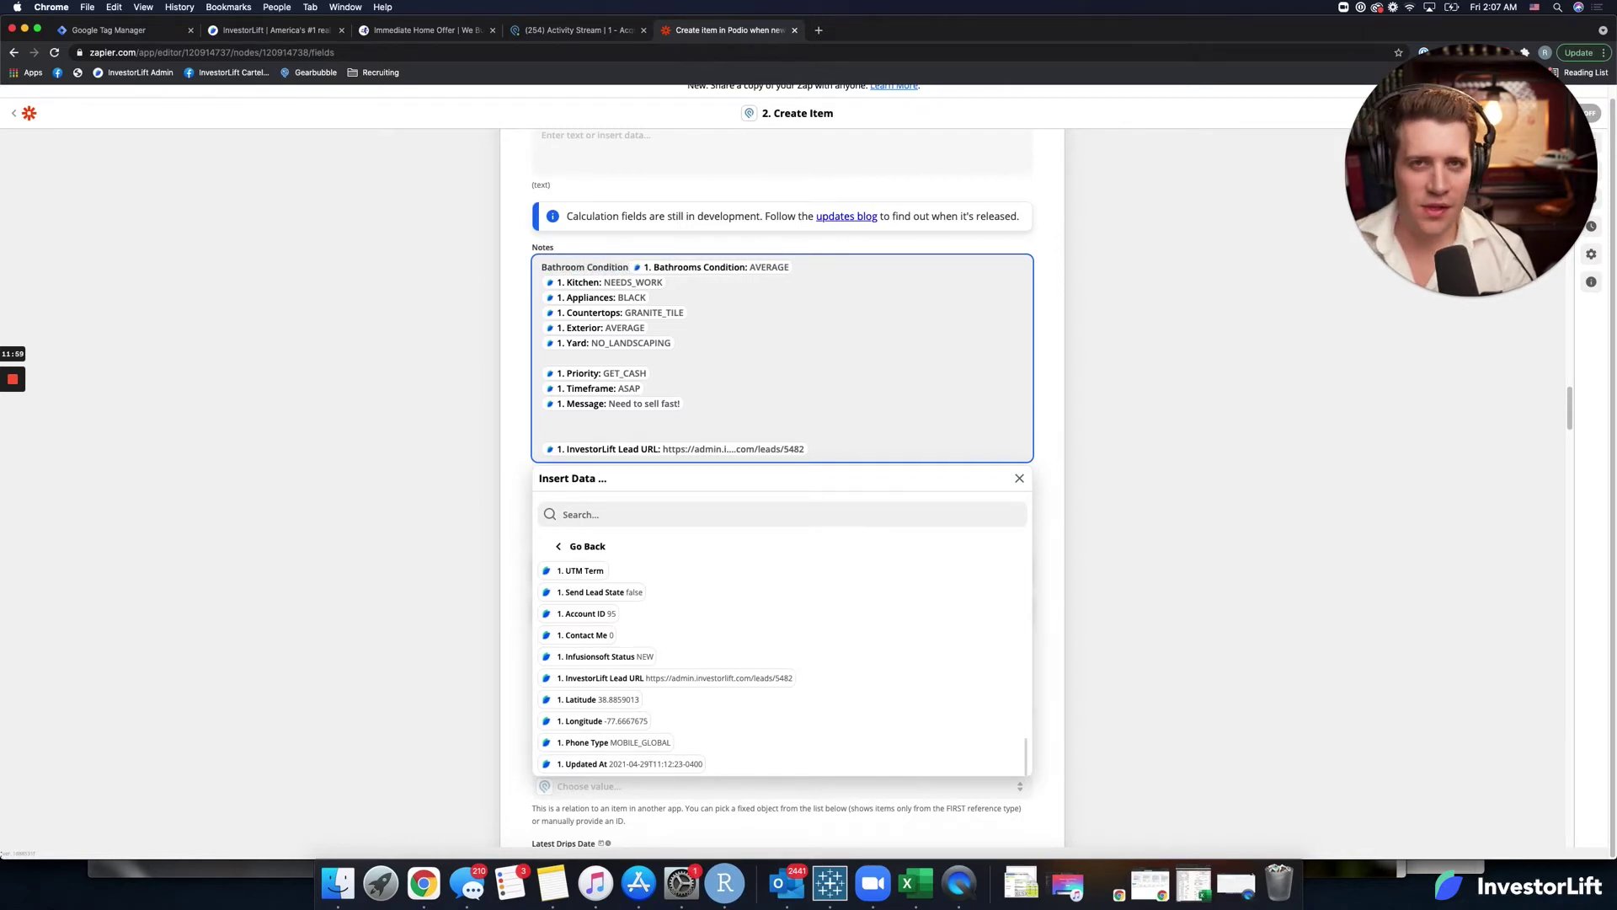
text(:)
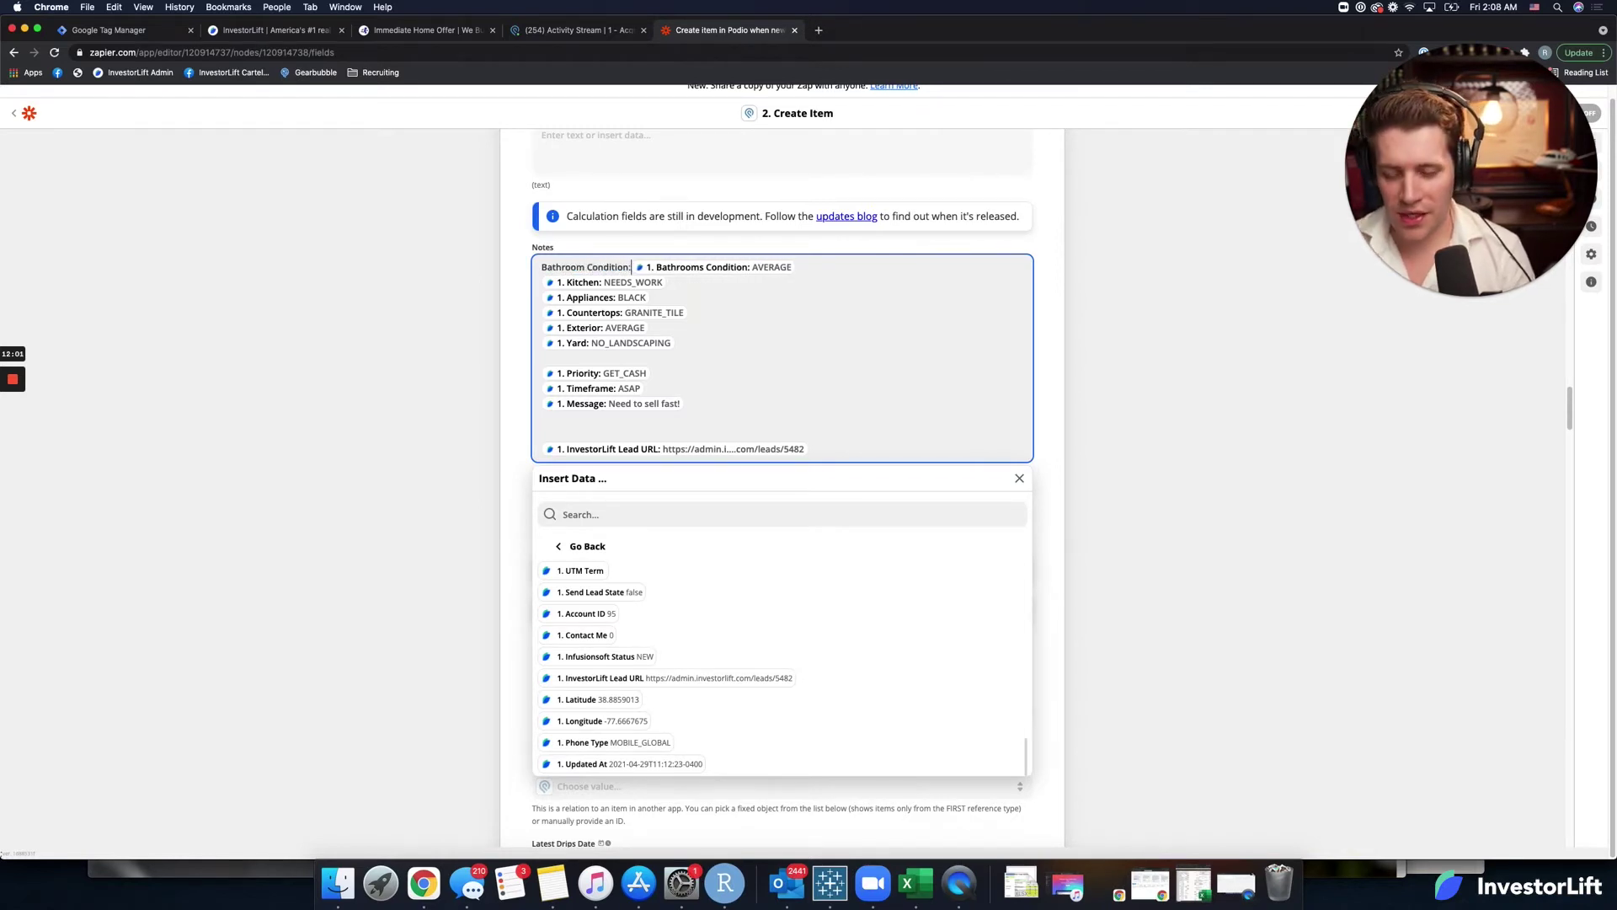
key(Down)
text(K)
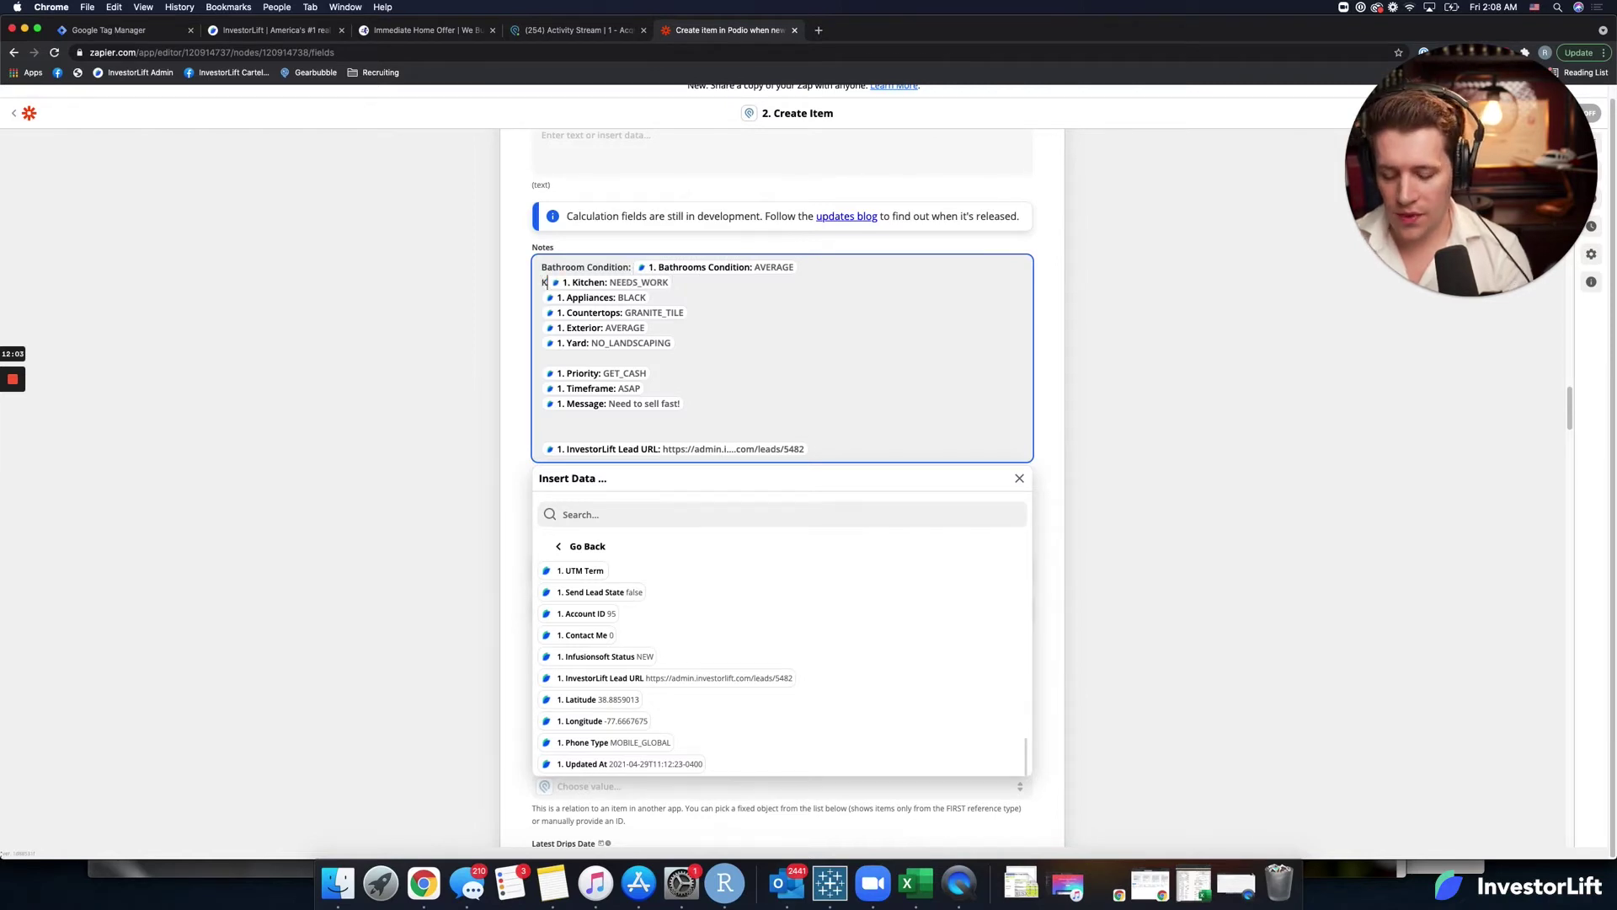
text(itchen Cons)
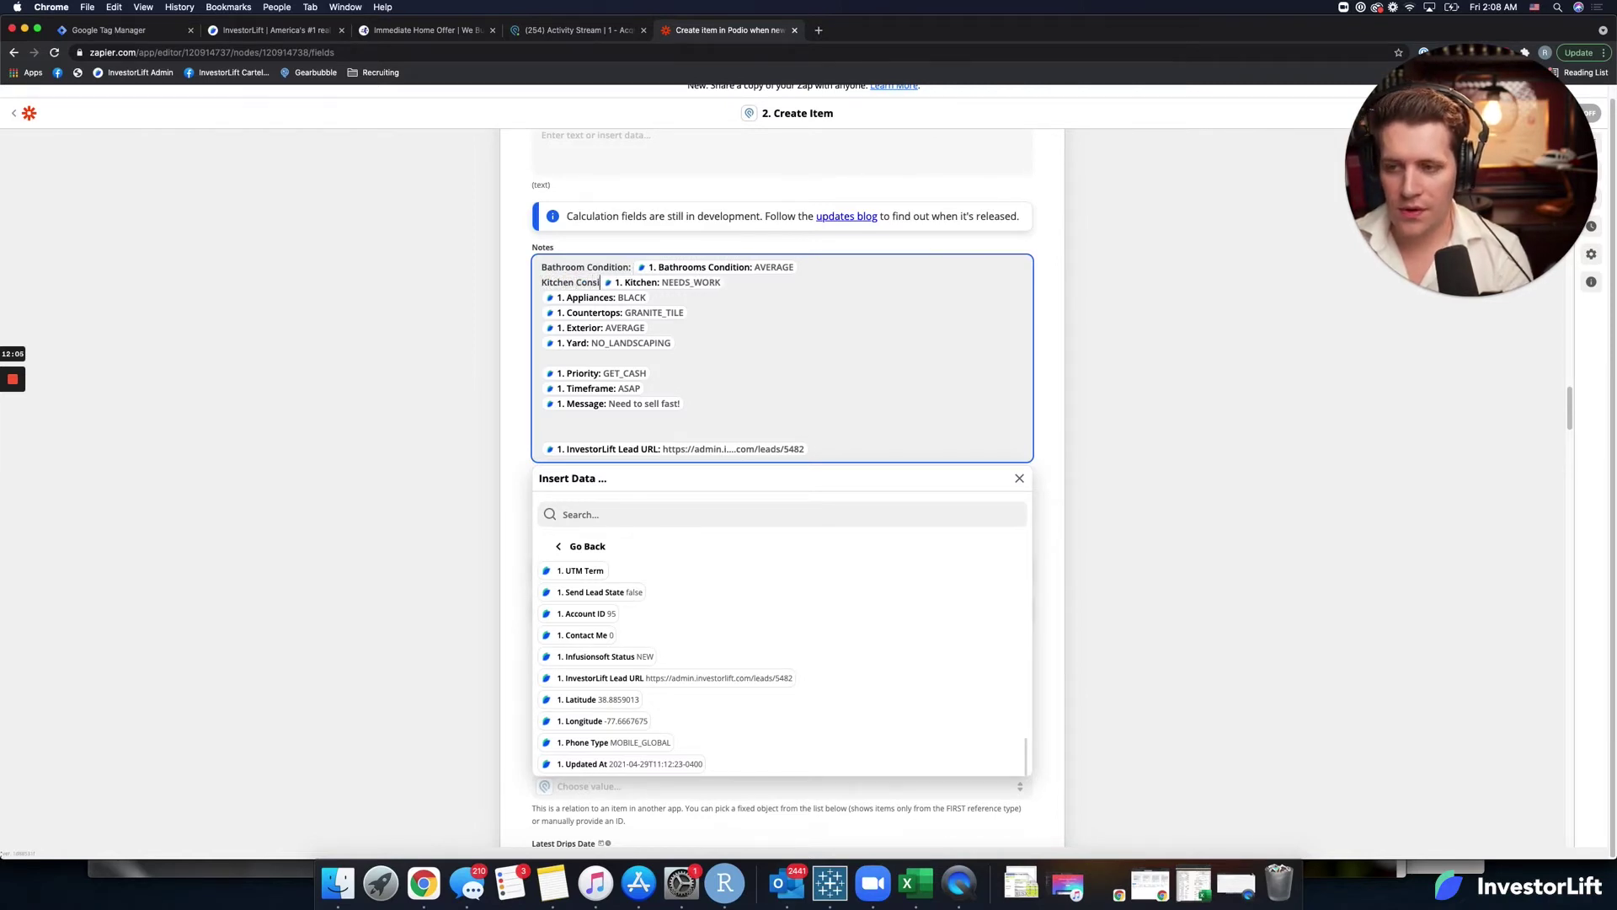
text(ition:)
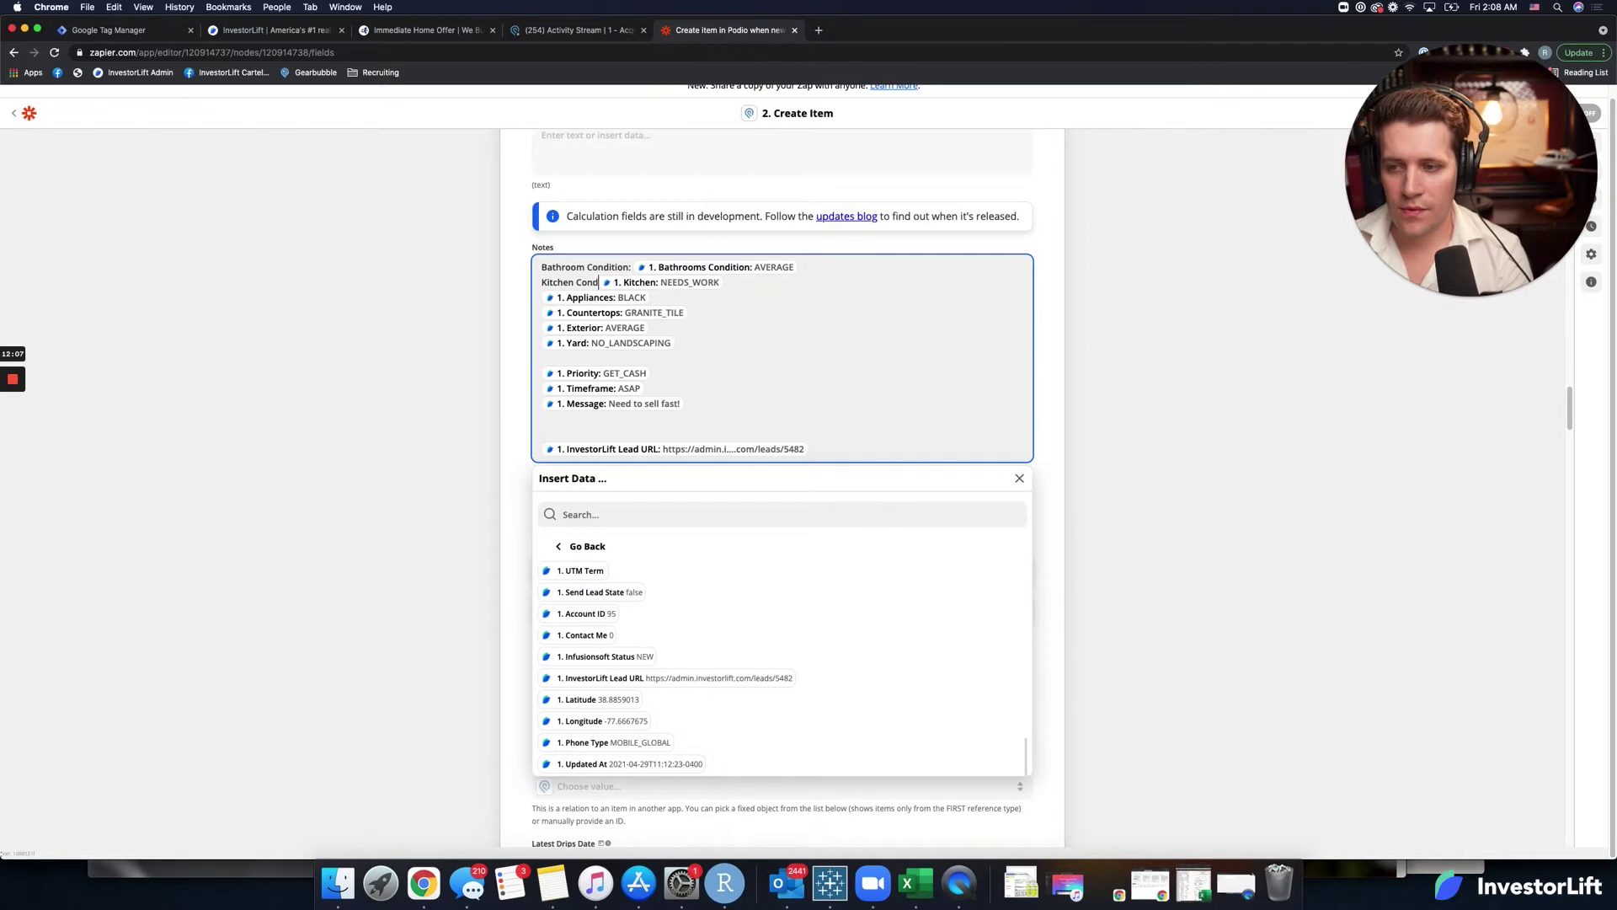
key(Right)
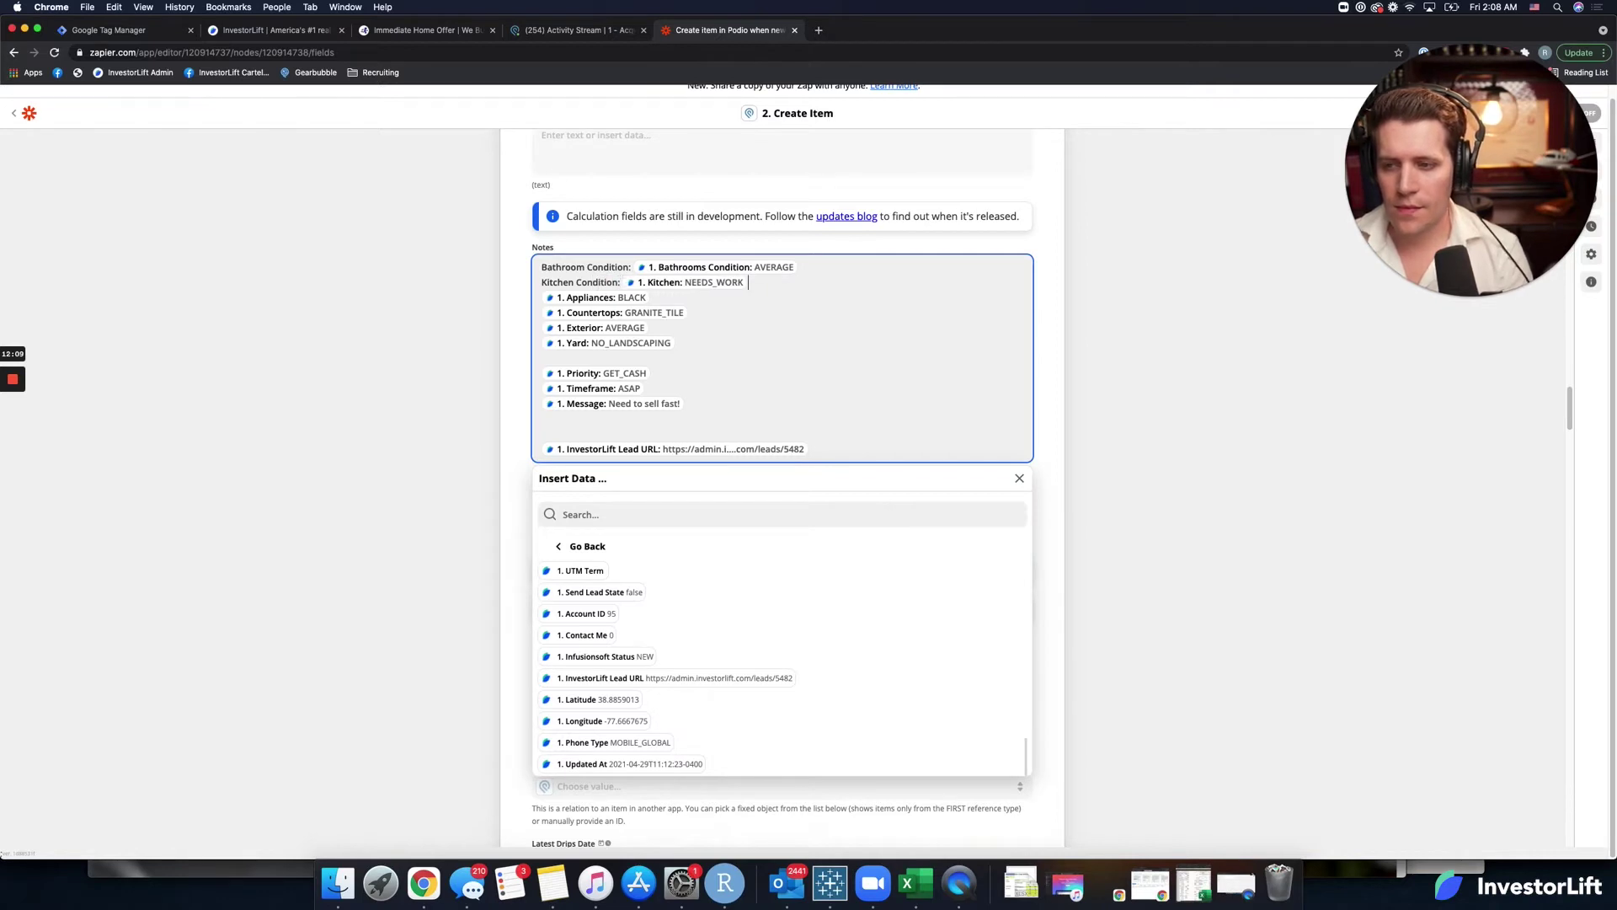
text(Ap )
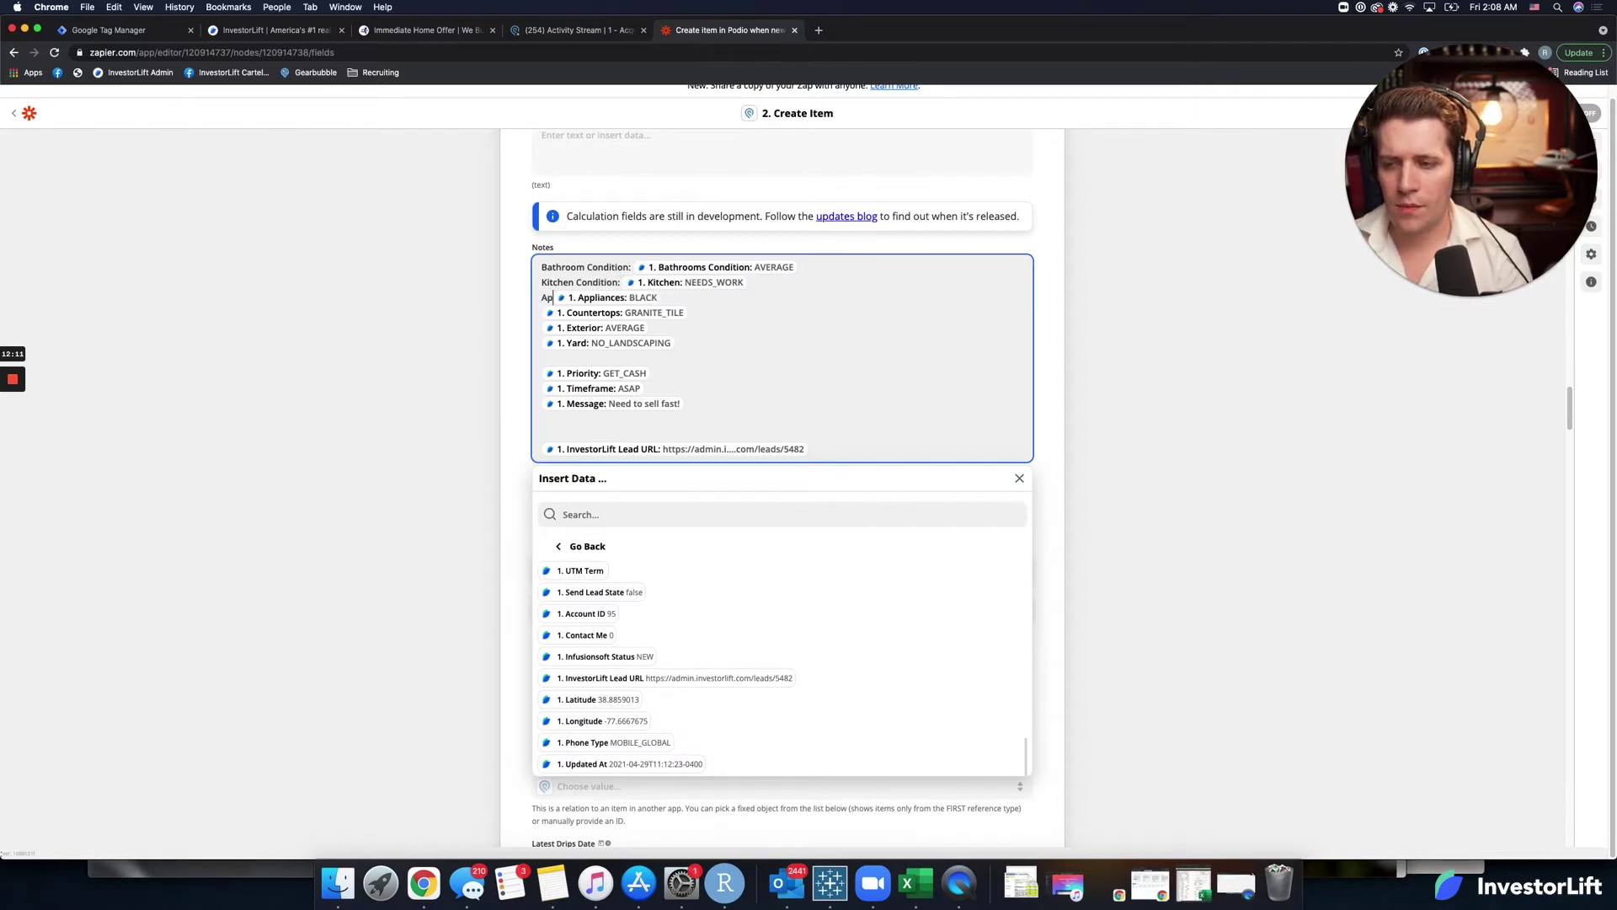
text(pliance:)
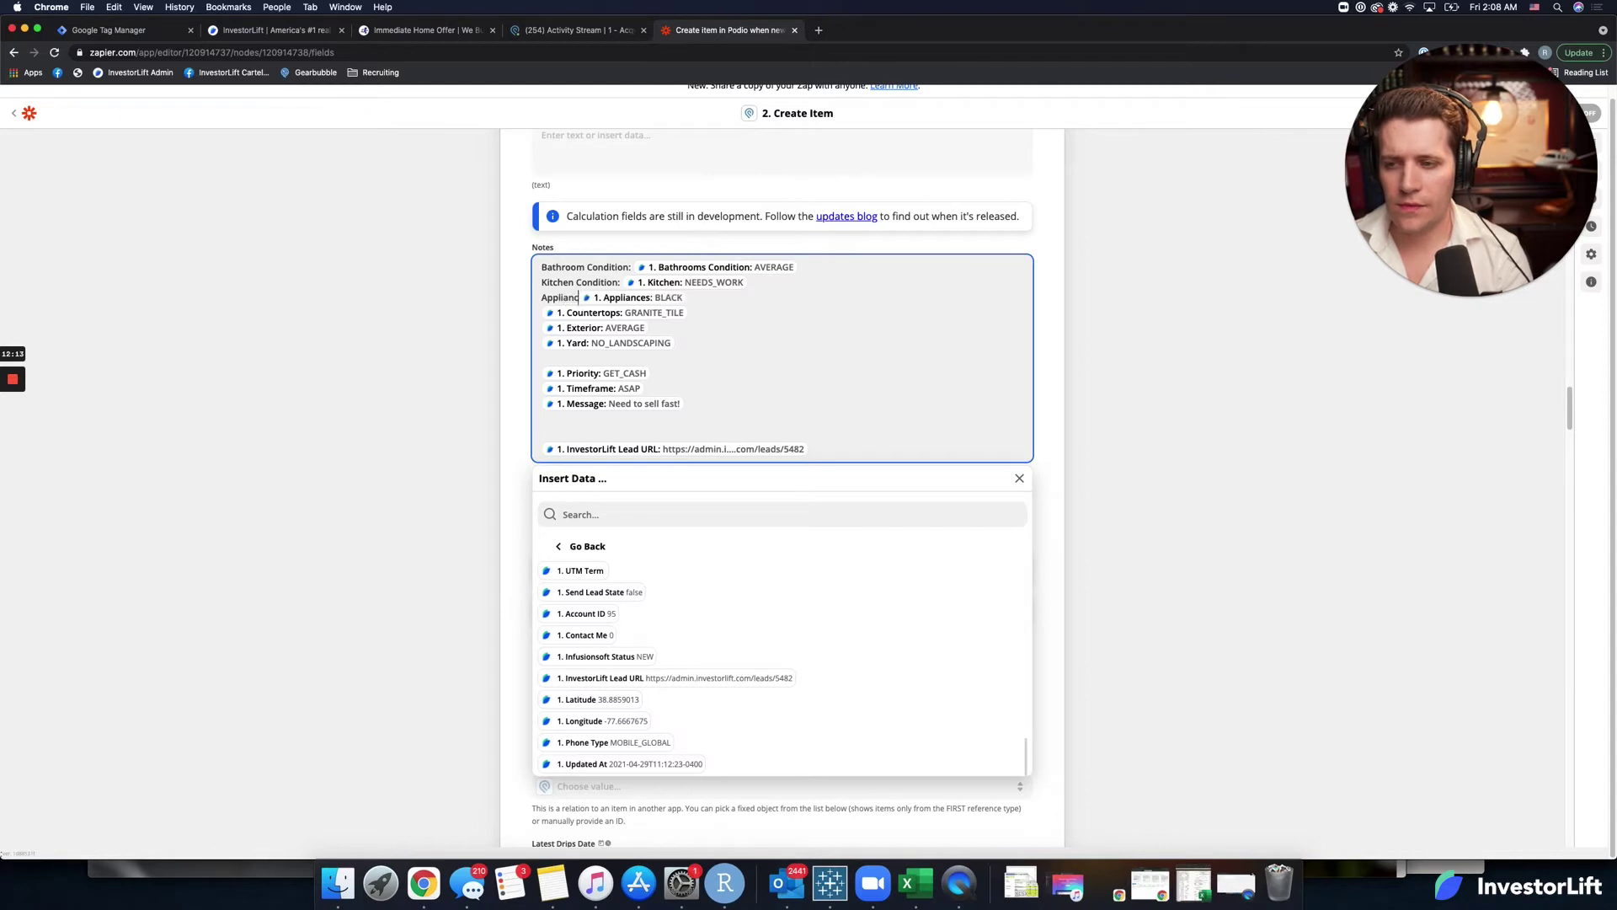
key(Right)
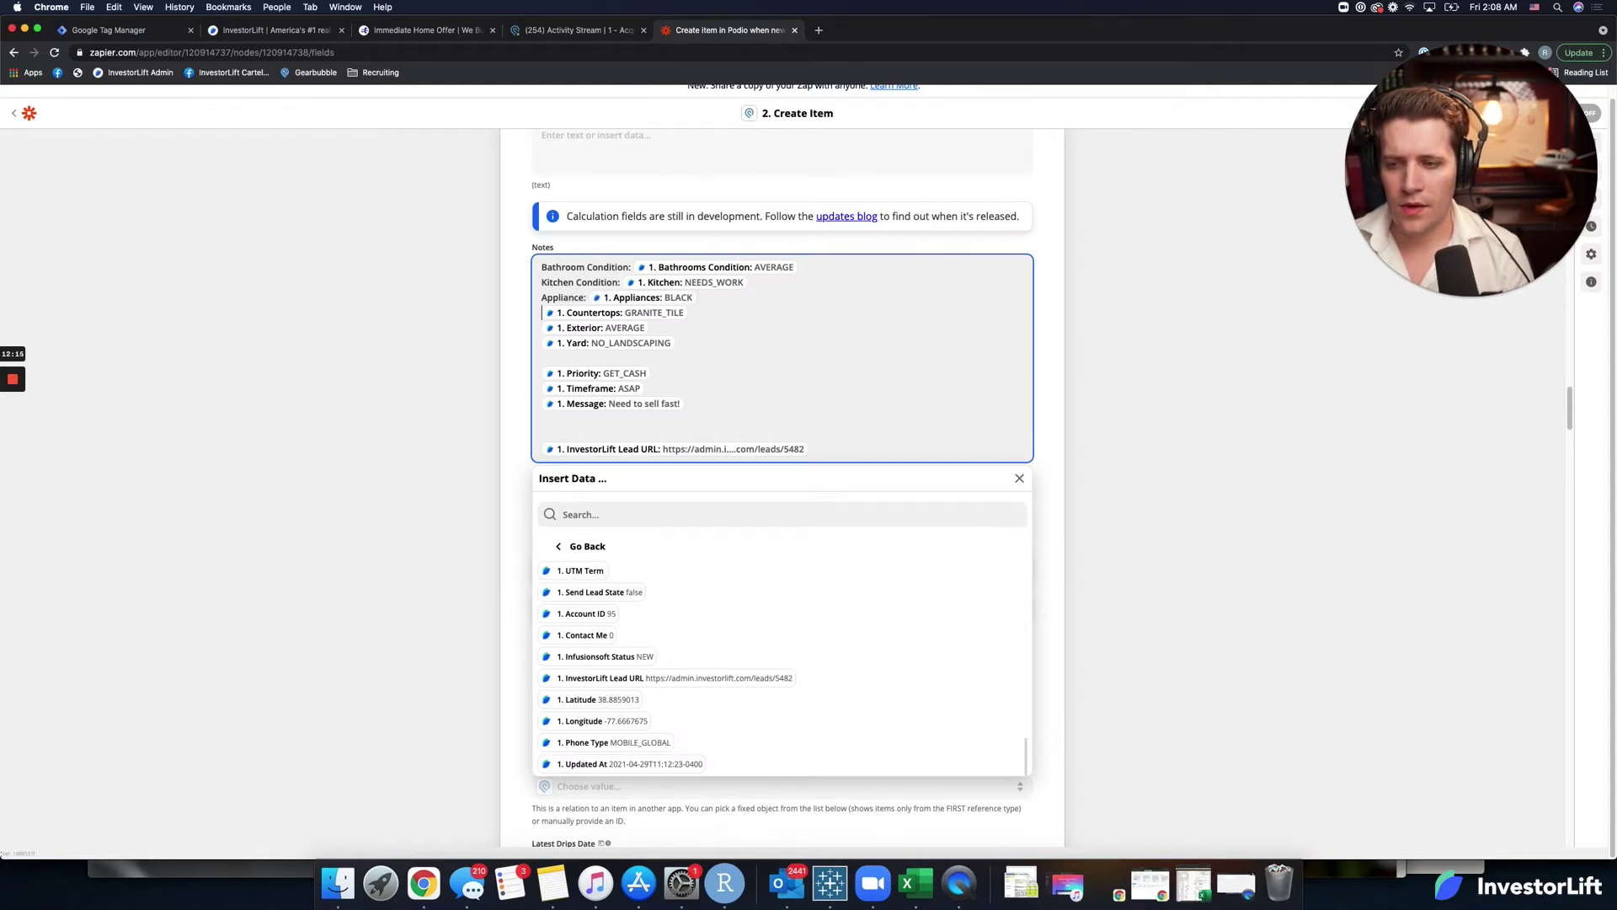
text(Count )
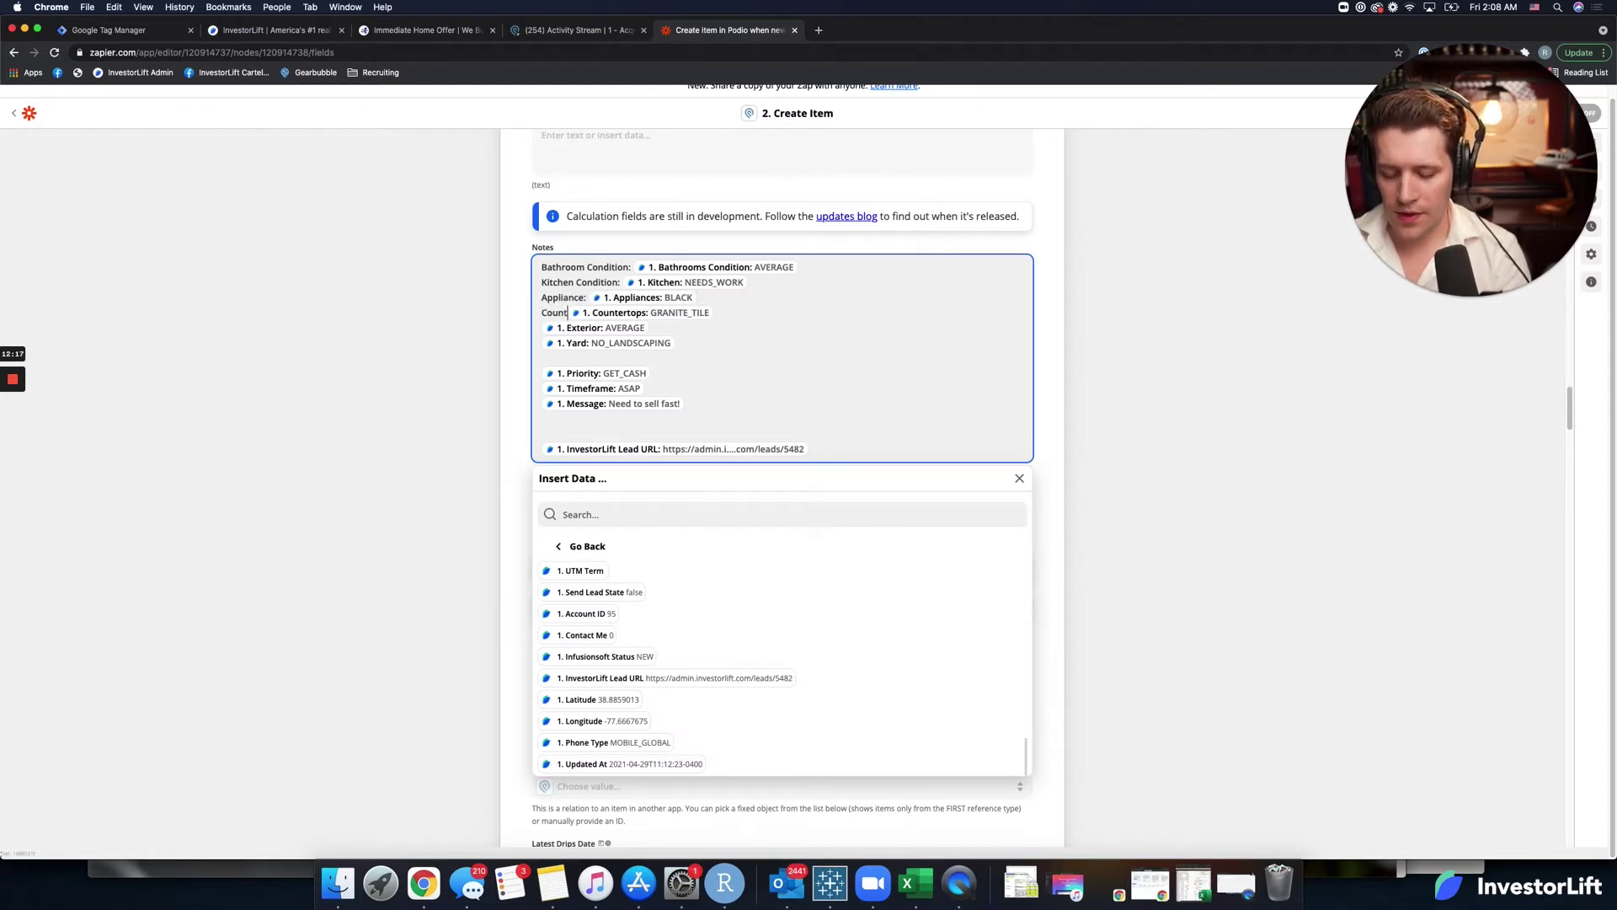
text(ertops:)
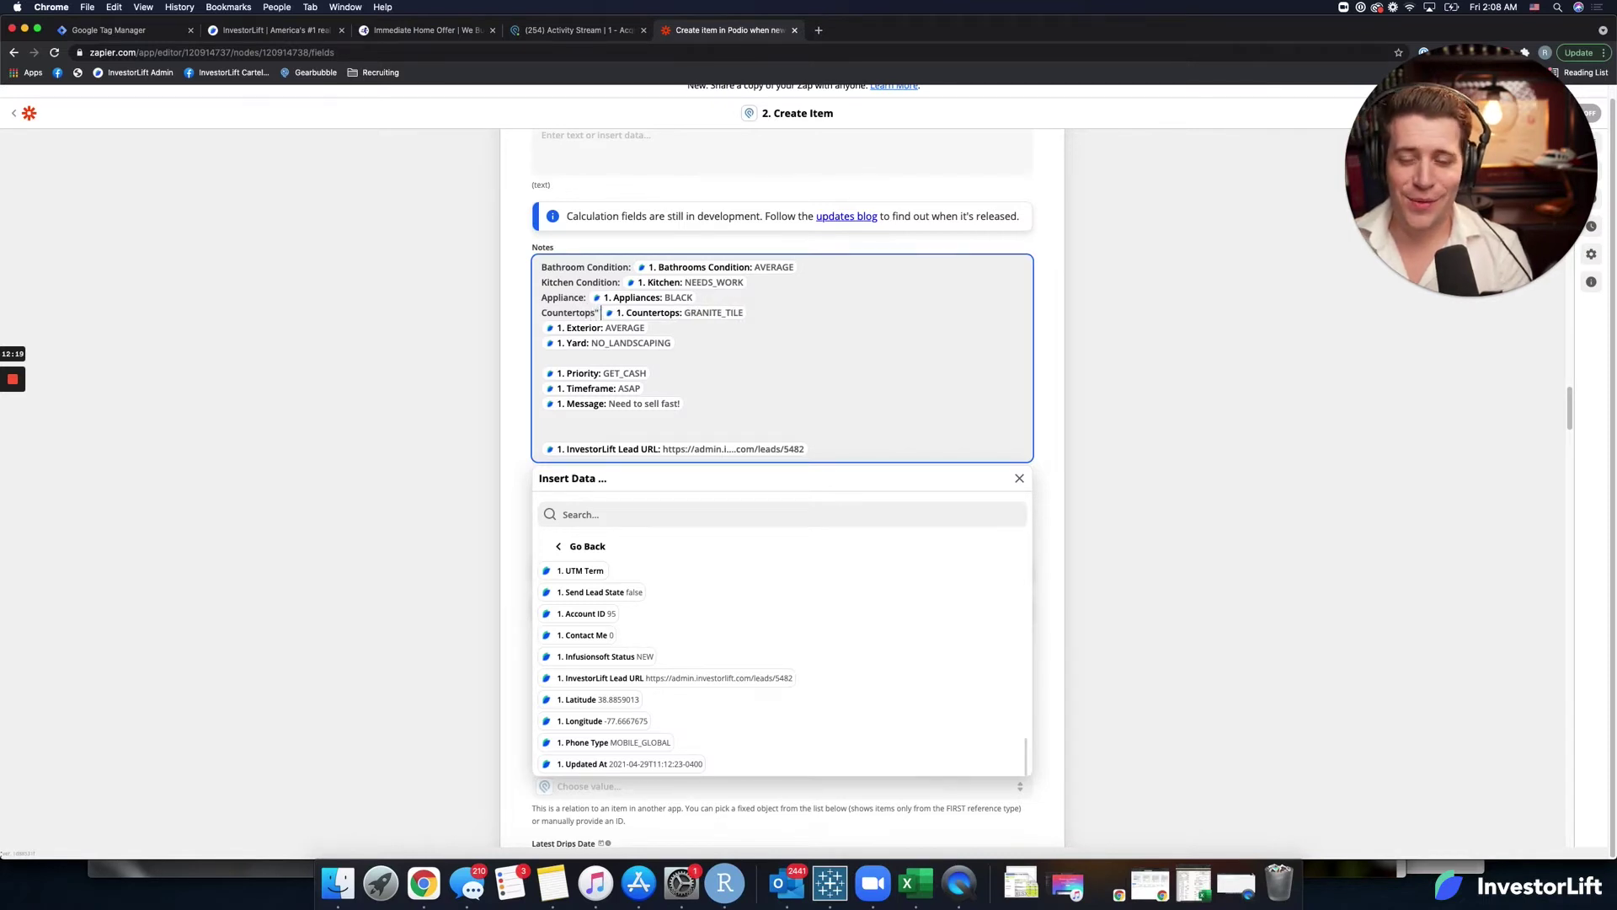
key(BackSpace)
key(BackSpace)
text(: )
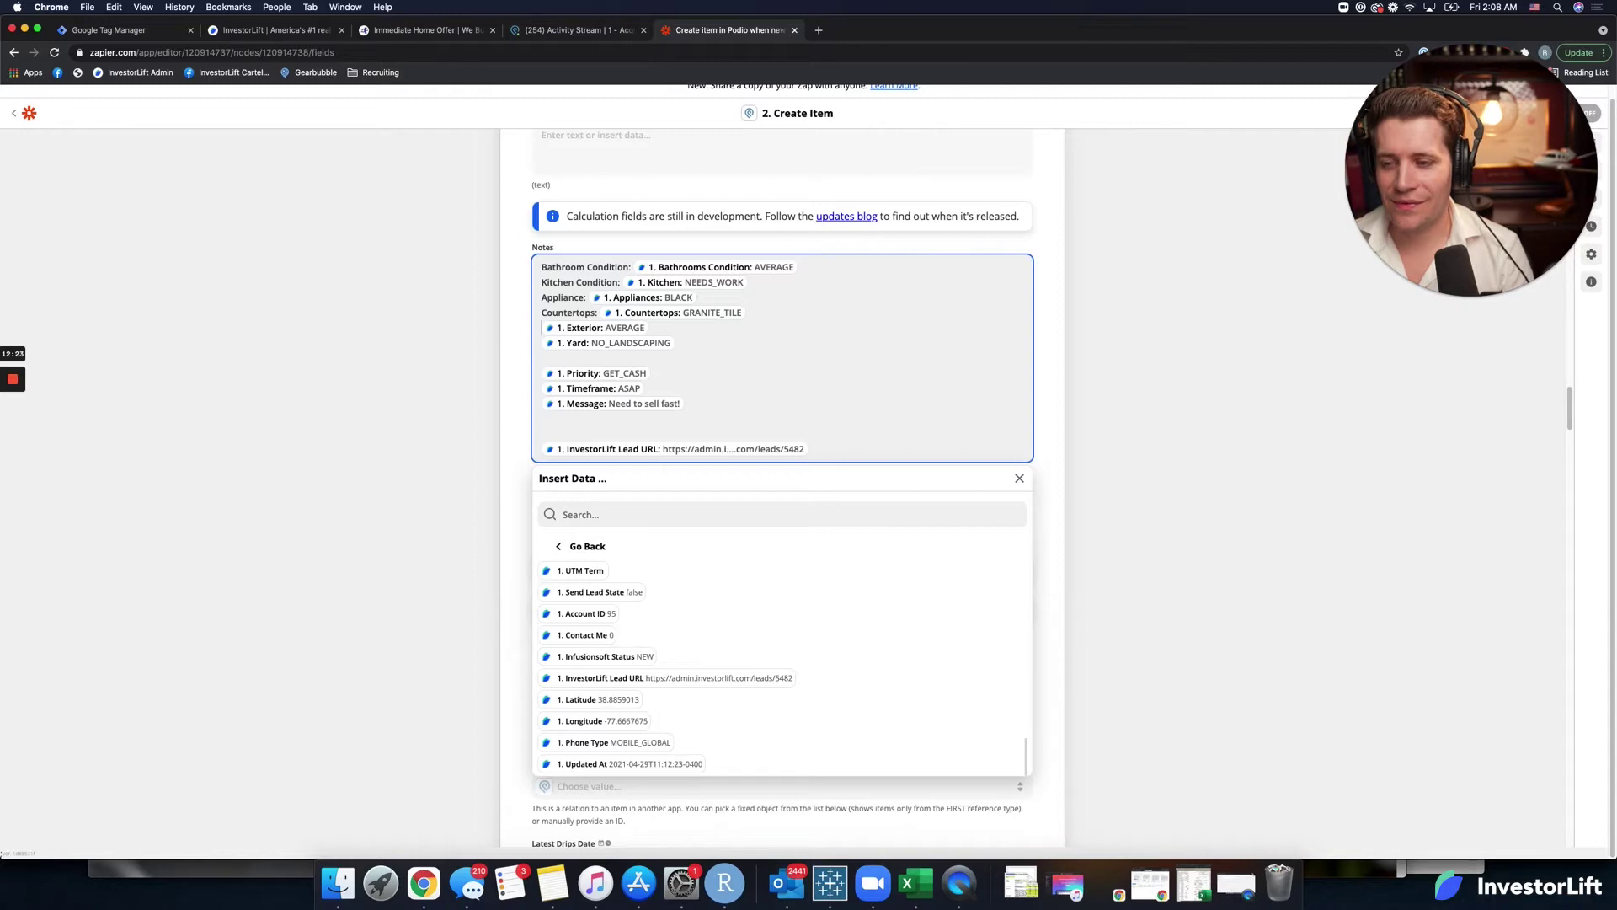
text(Extpe)
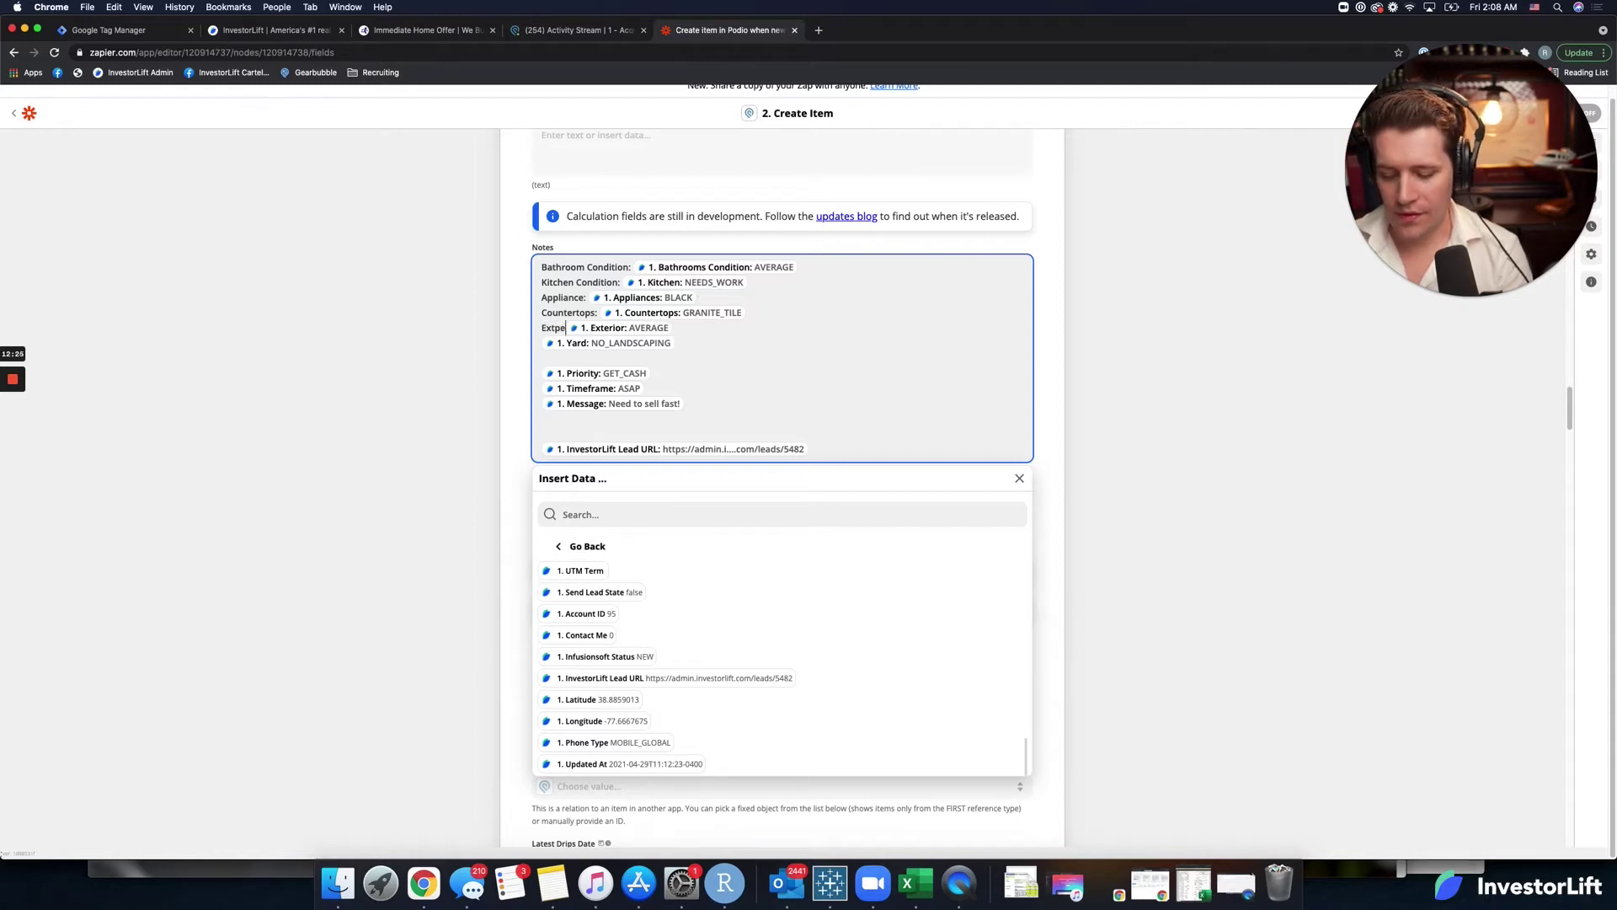
key(BackSpace)
key(BackSpace)
text(eri)
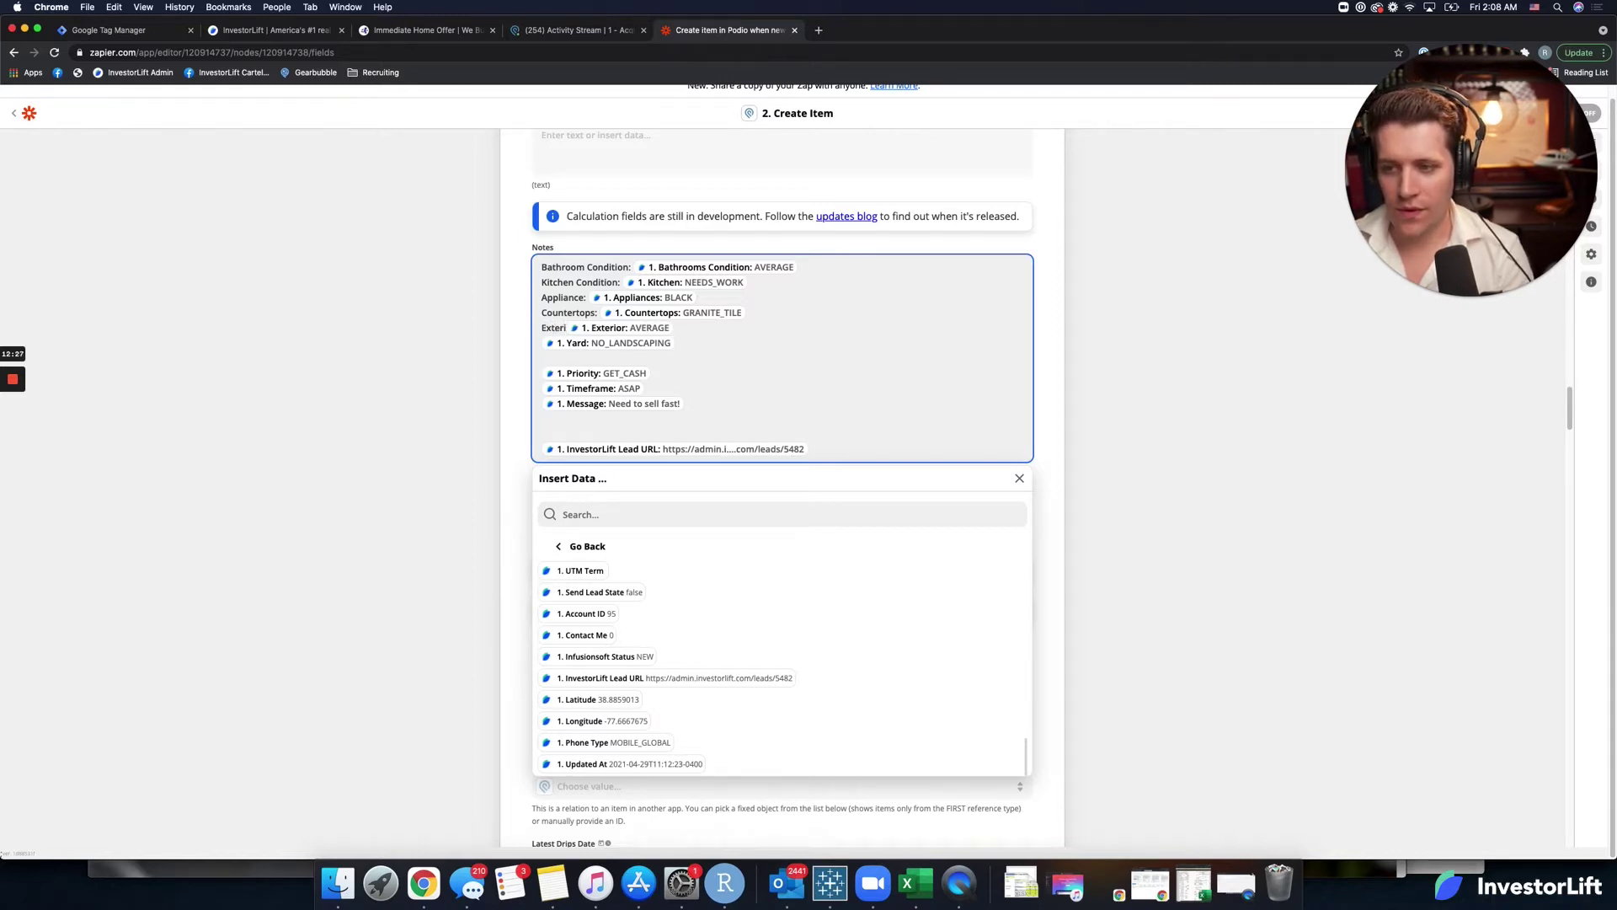
text(or Conditi)
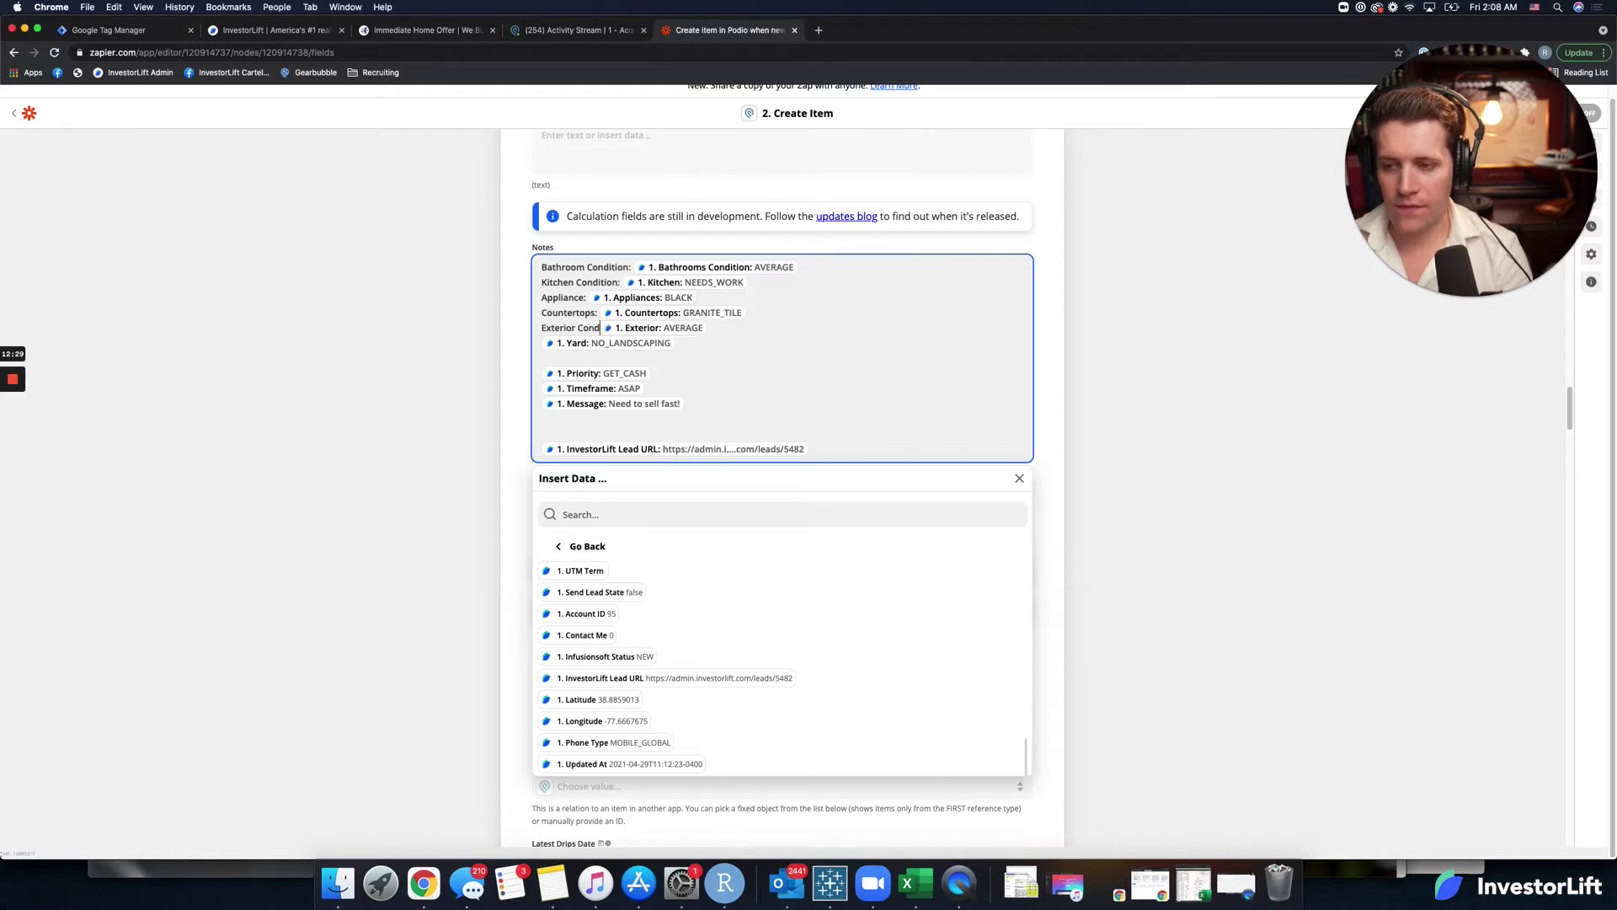
text(on: )
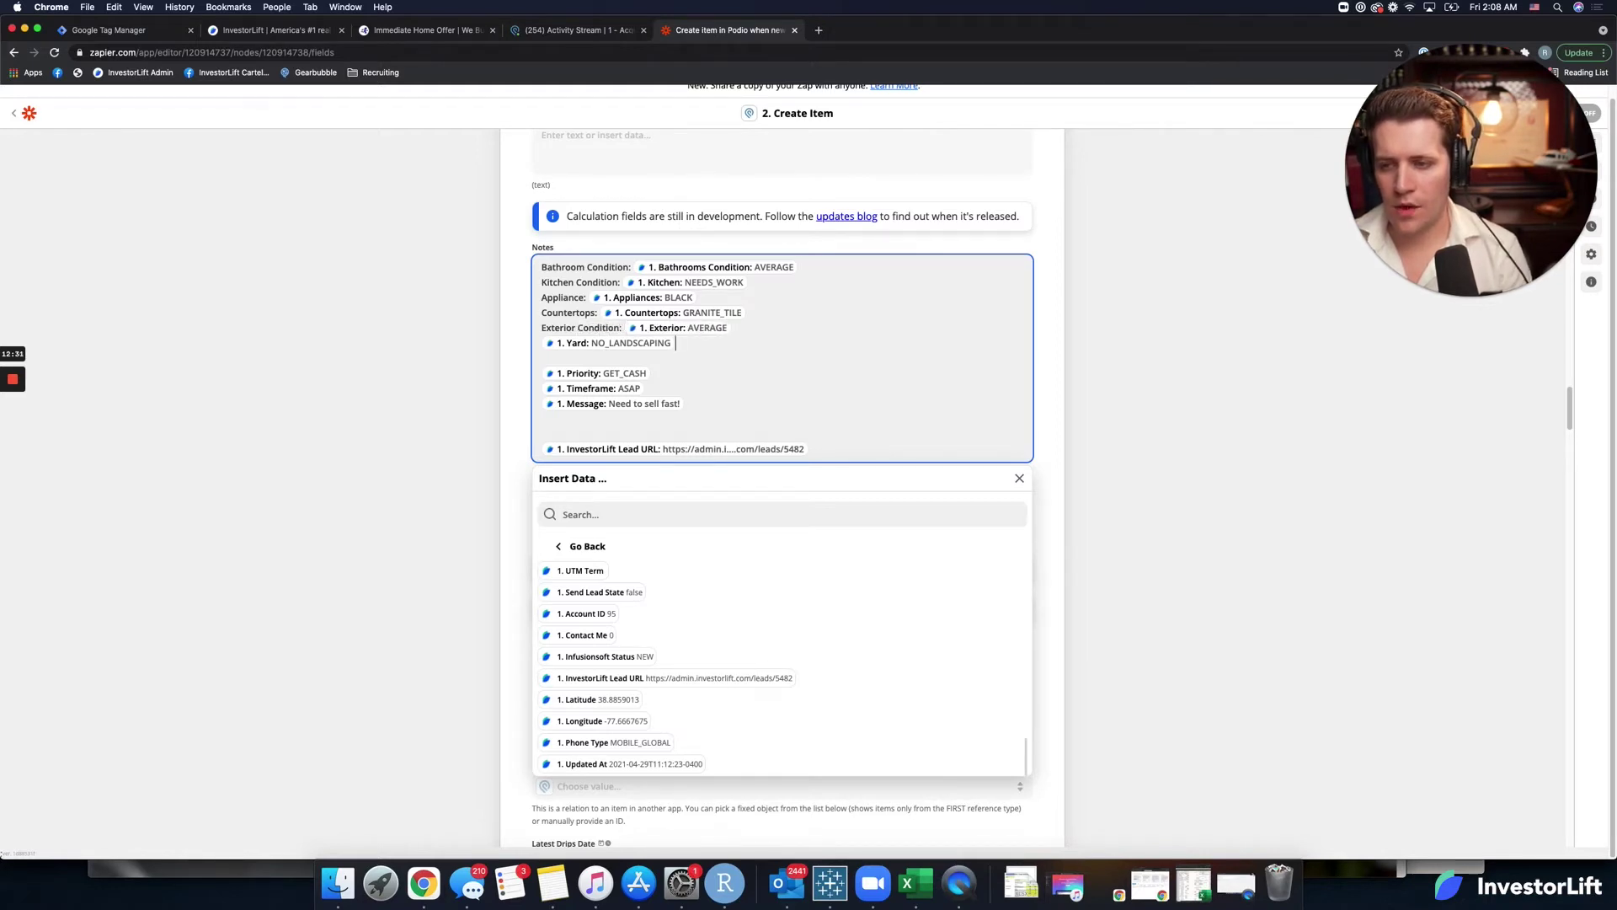
text(Yard: )
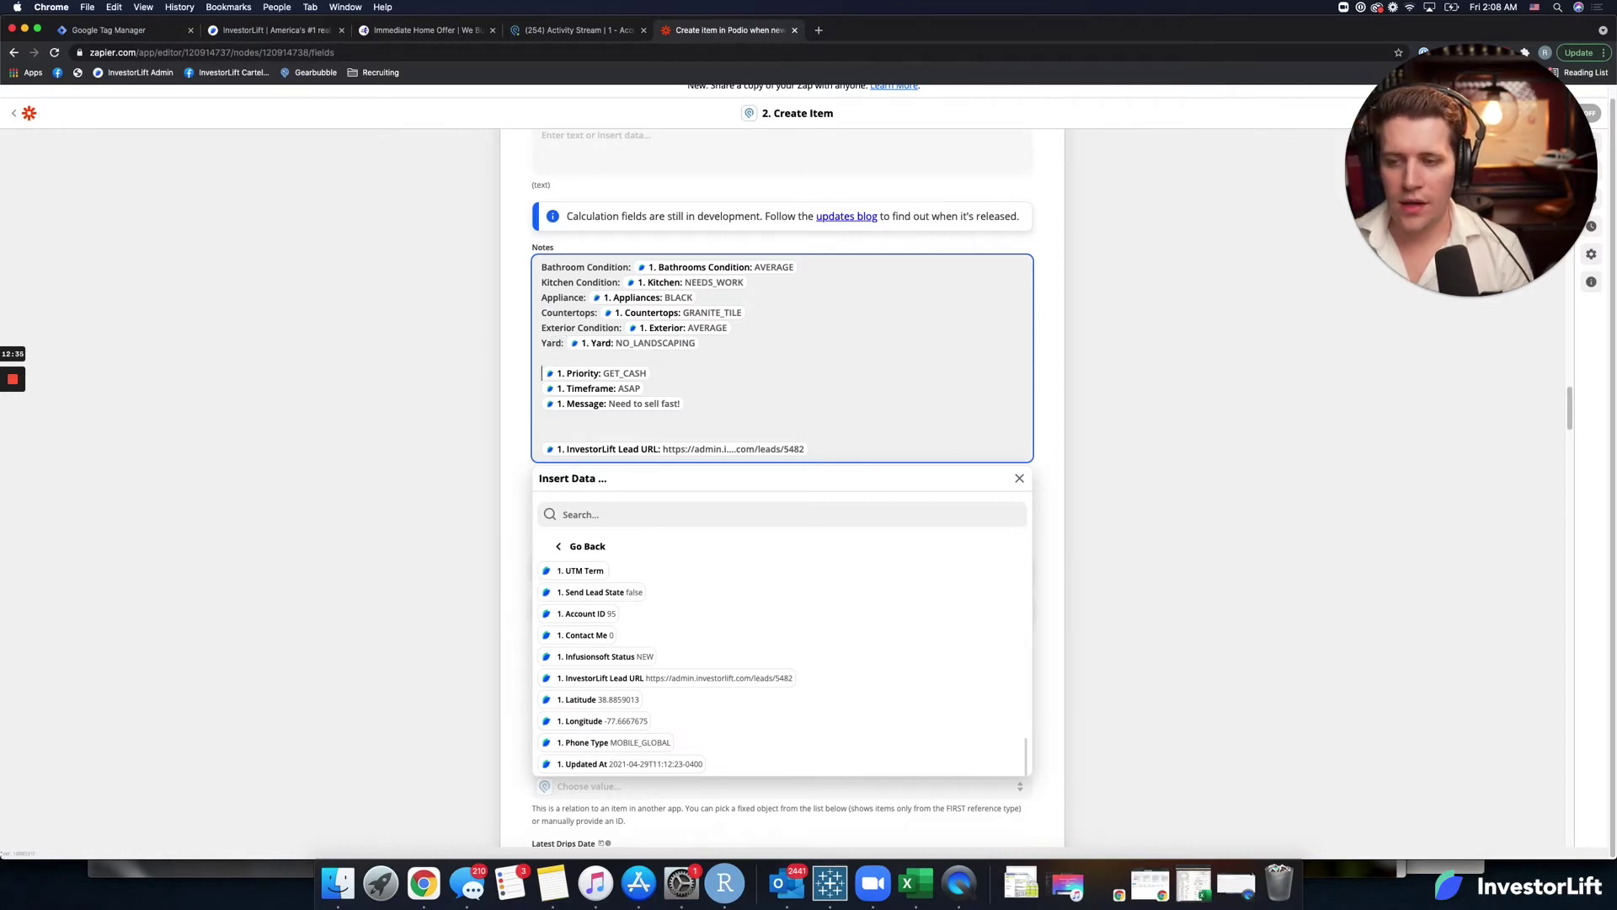
text(Top Prio)
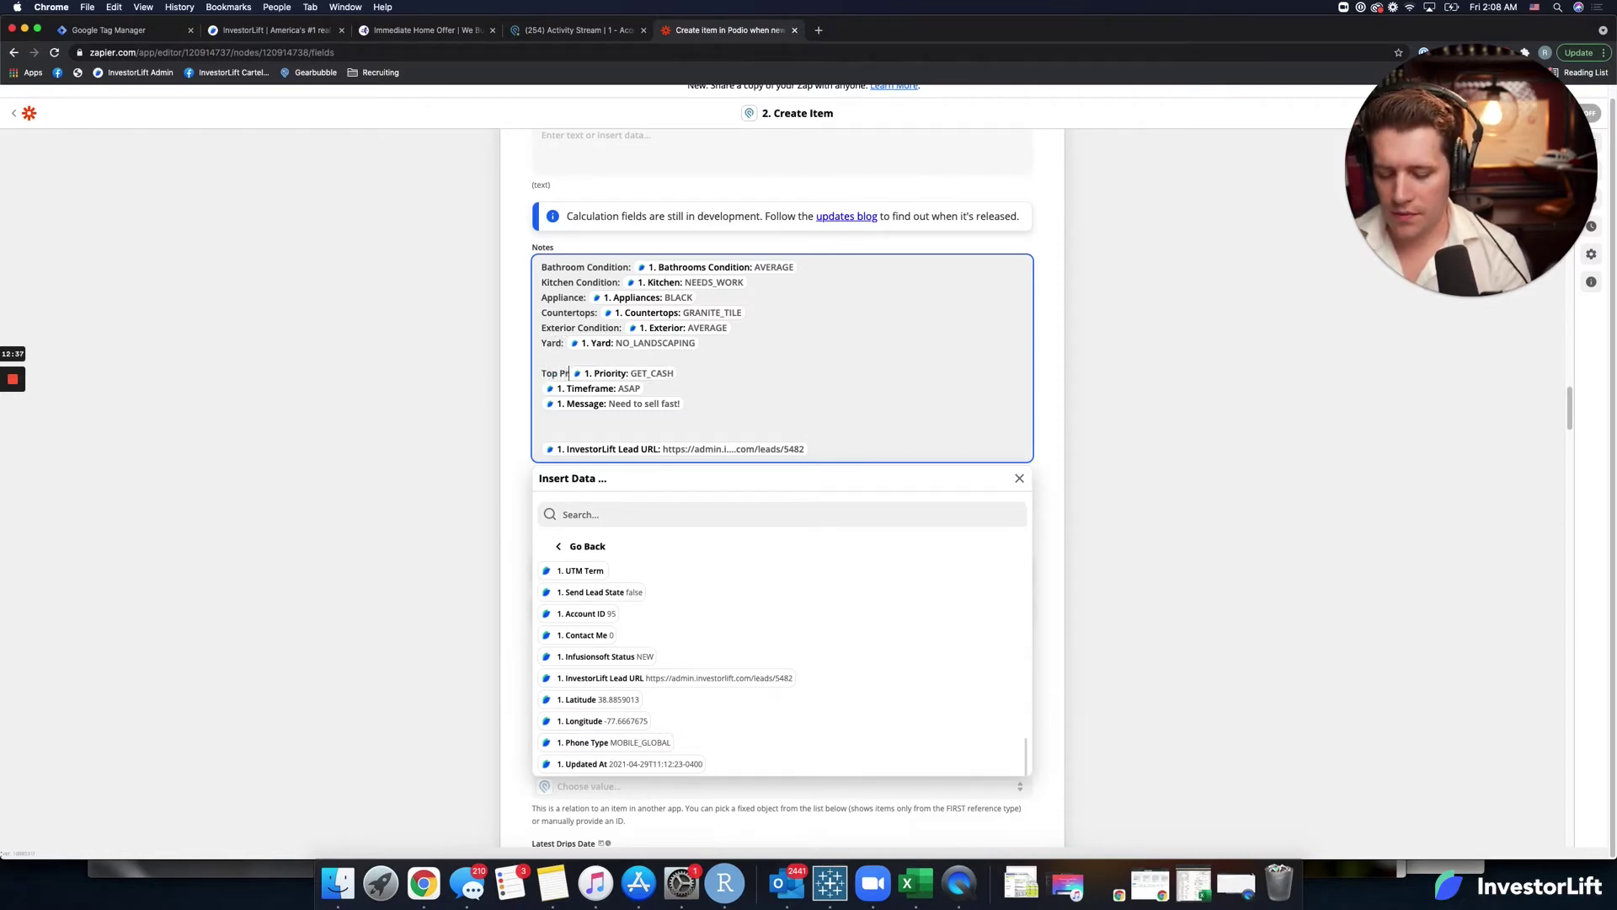
text(rity: )
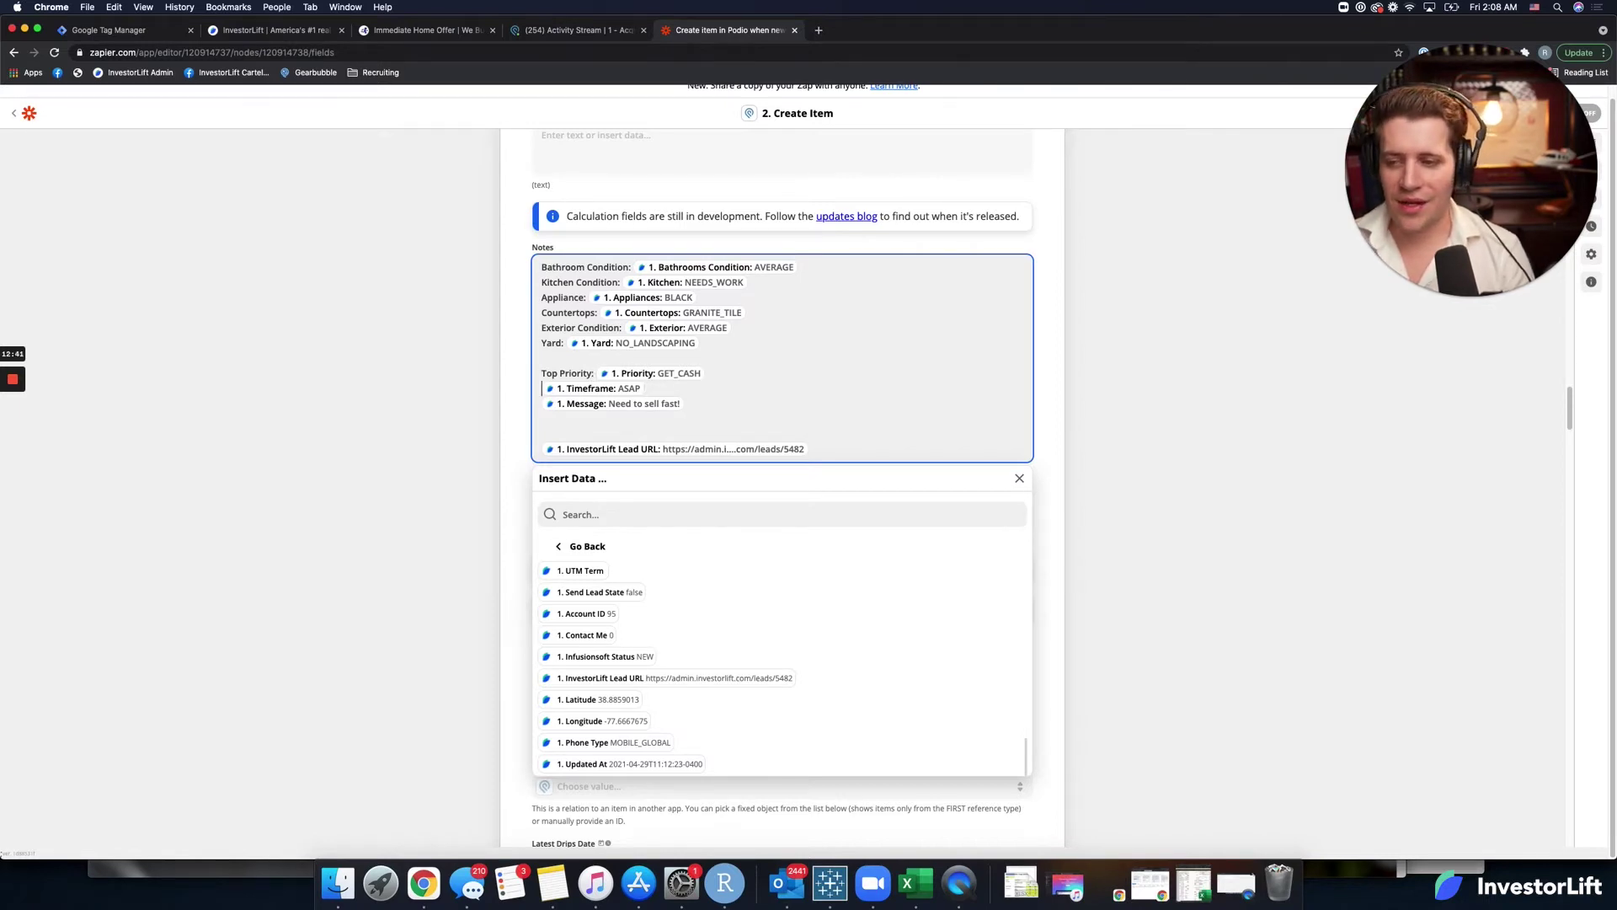
text(Time )
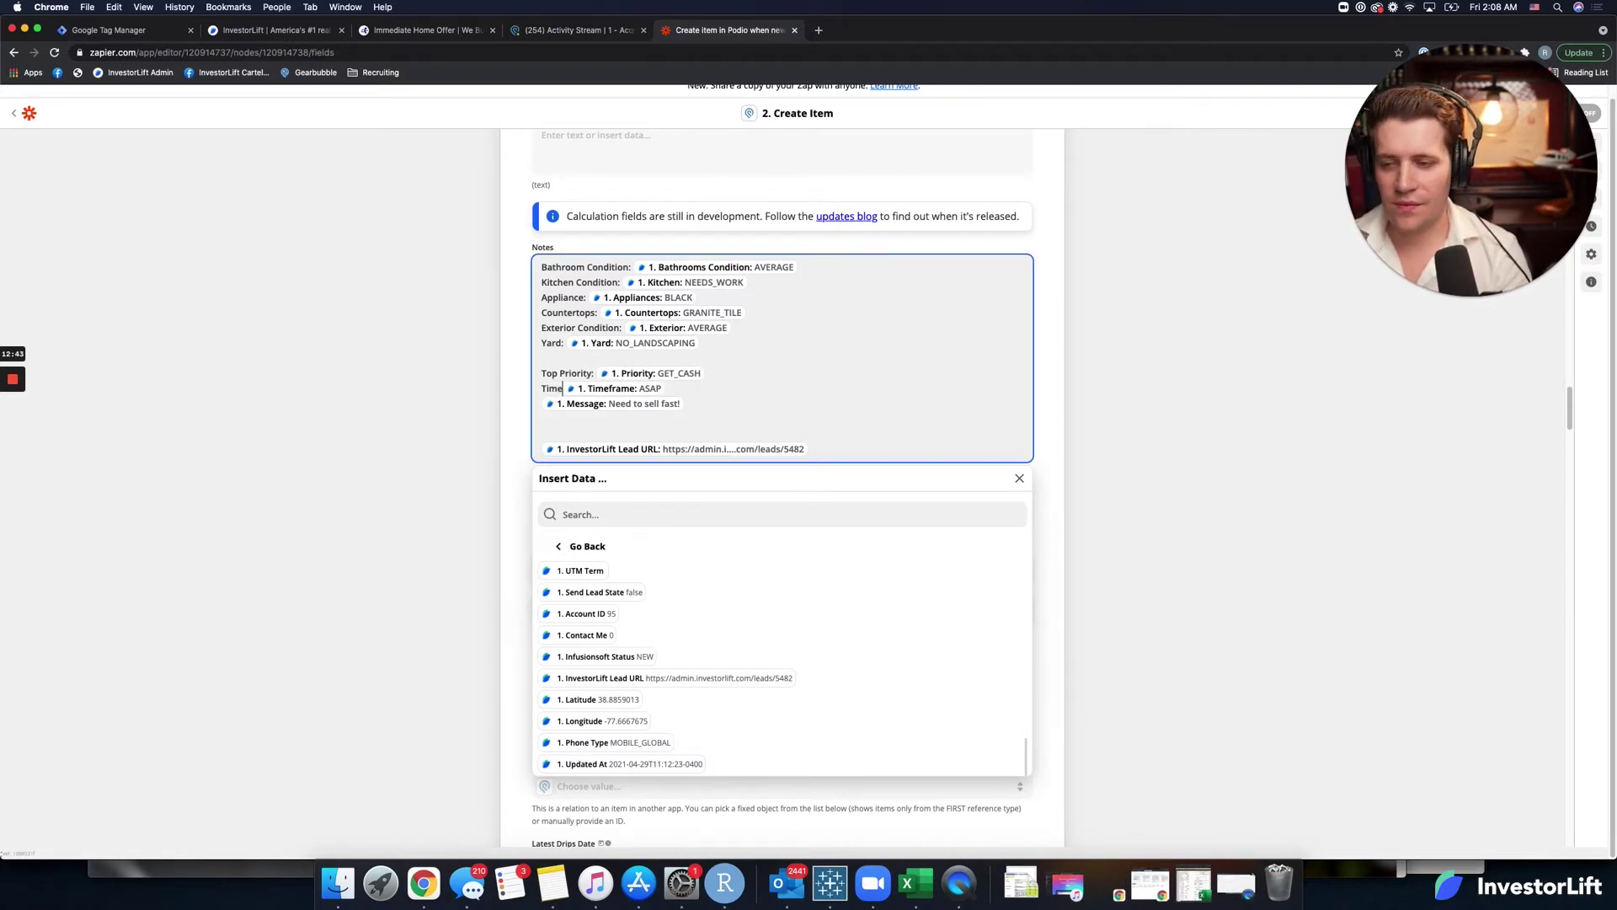
text(frame to S)
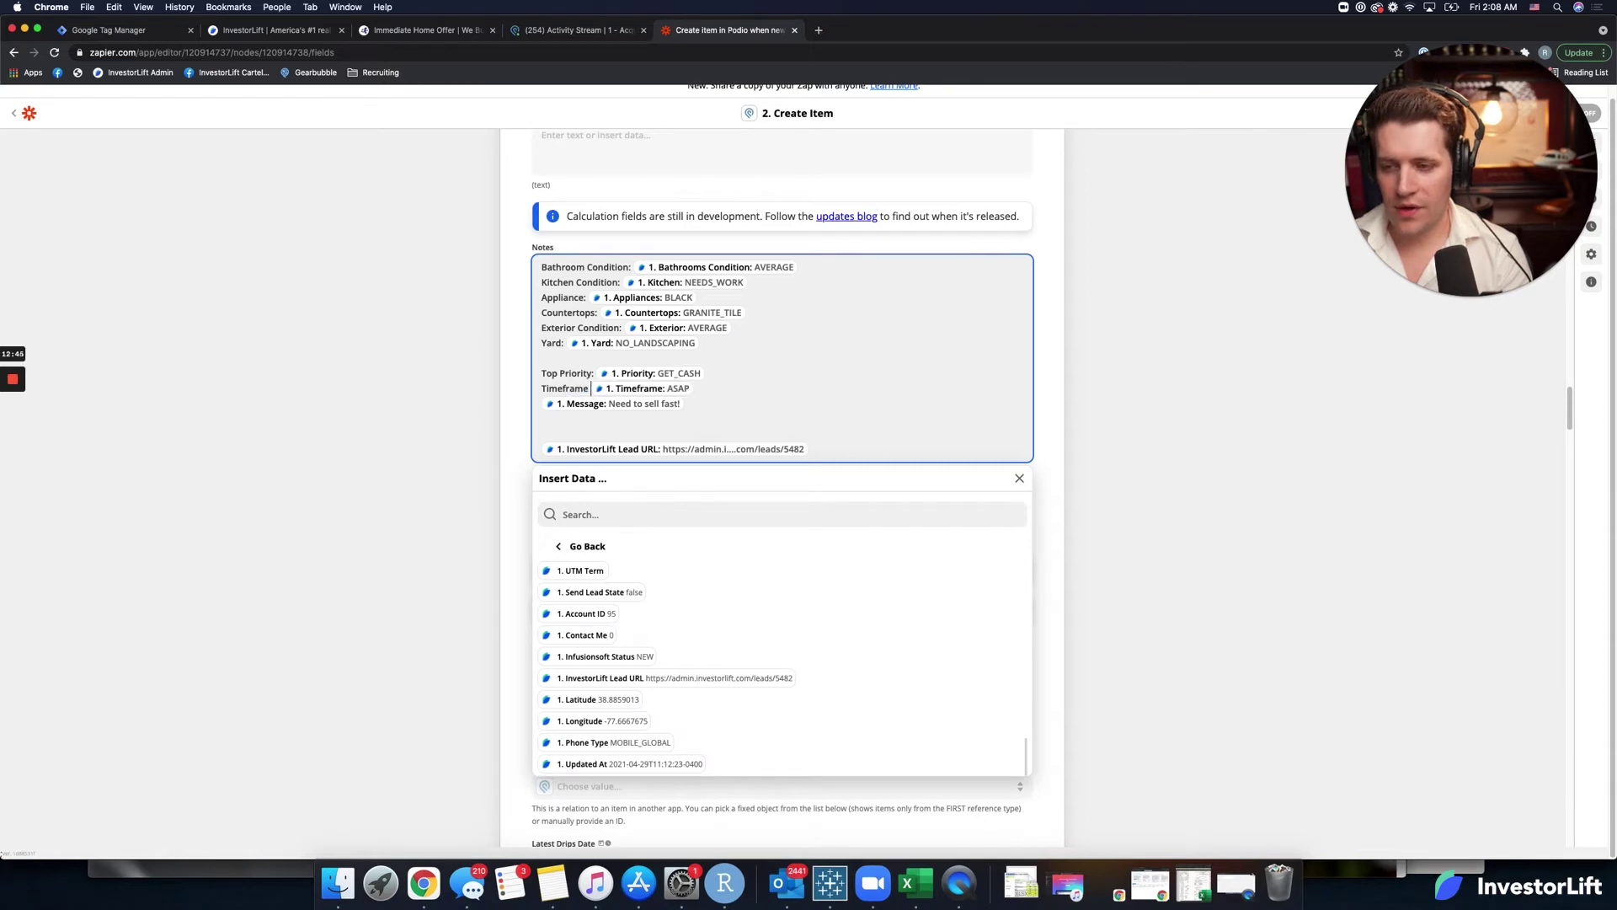
text(ell:)
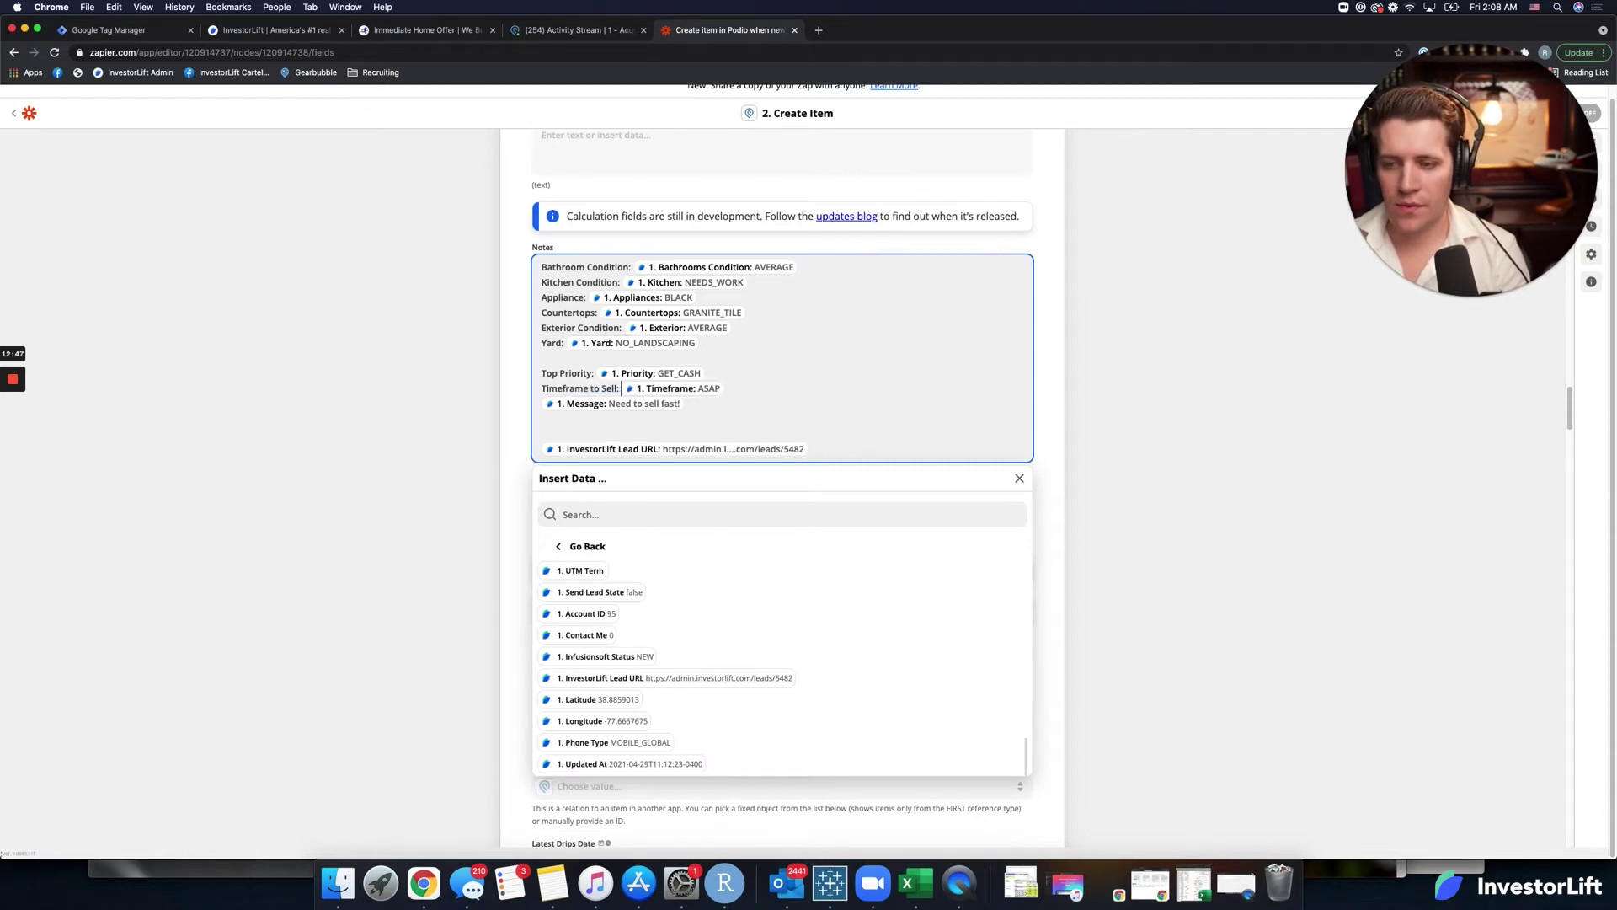
Add 'Additional Info:' and 'InvestorLift URL:' labels, leaving one blank line above the URL.
click(684, 403)
text(Addi)
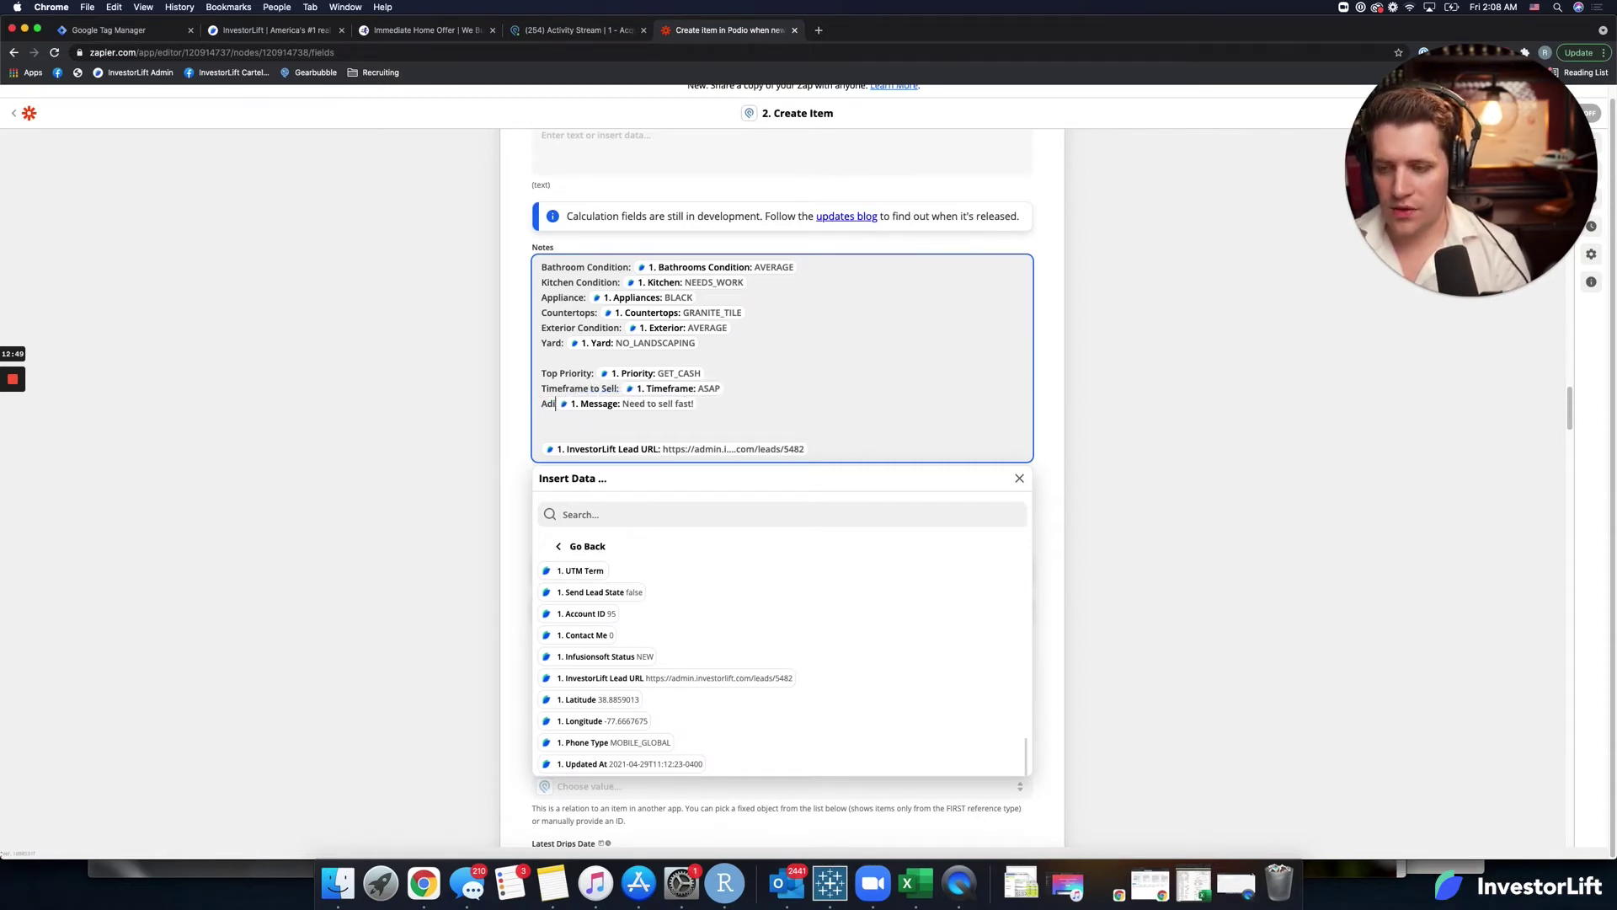
text(tional INfo)
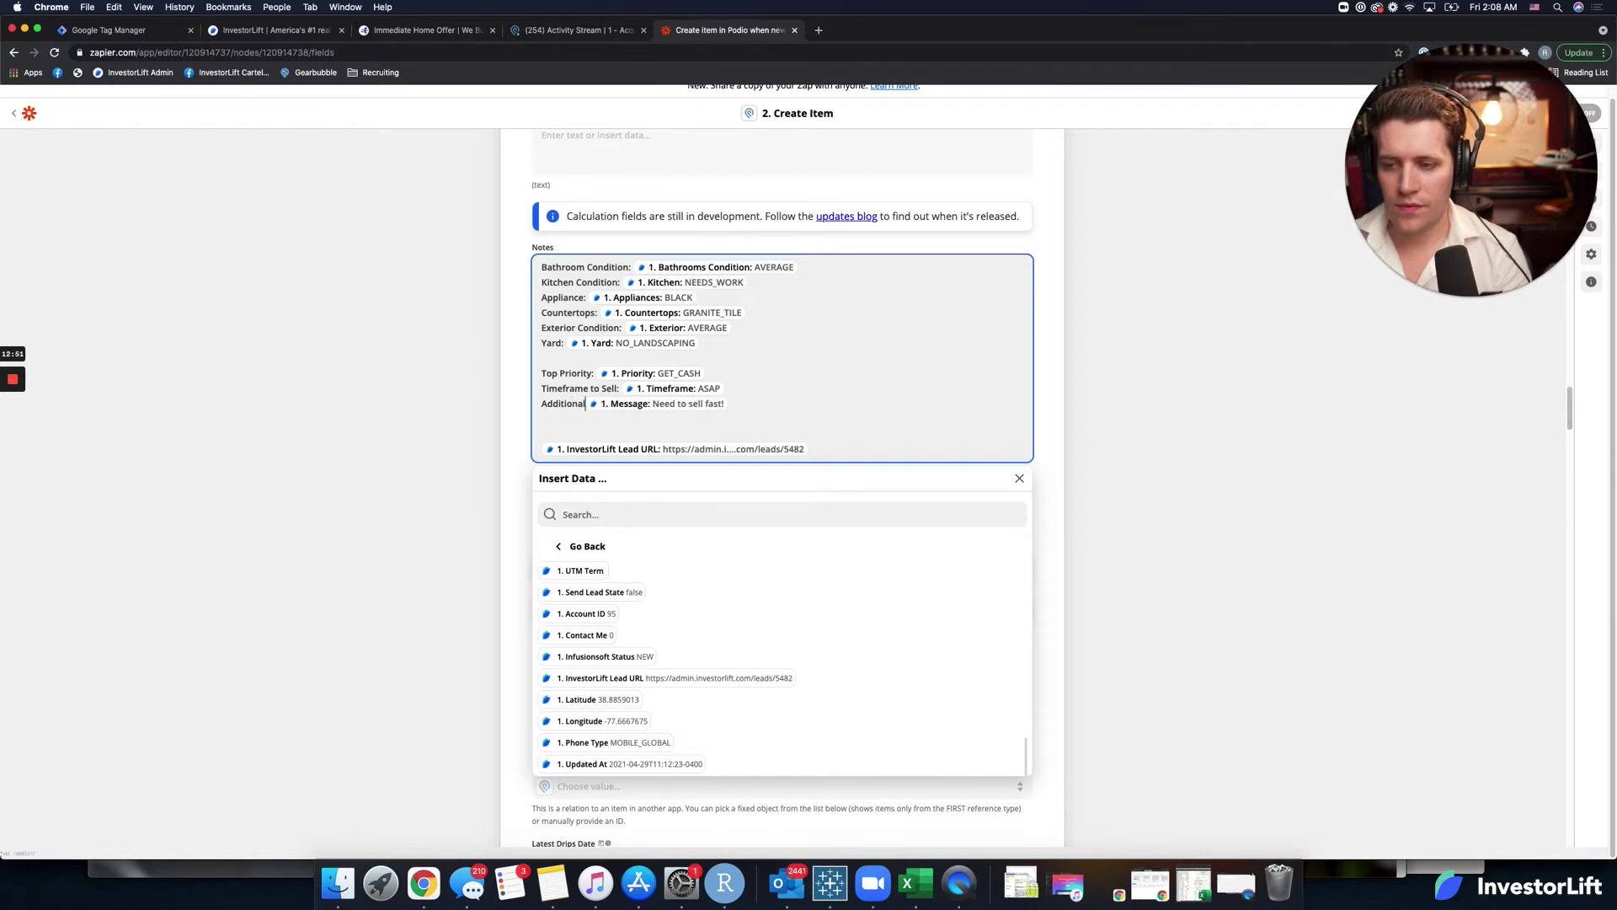
key(BackSpace)
key(BackSpace)
key(BackSpace)
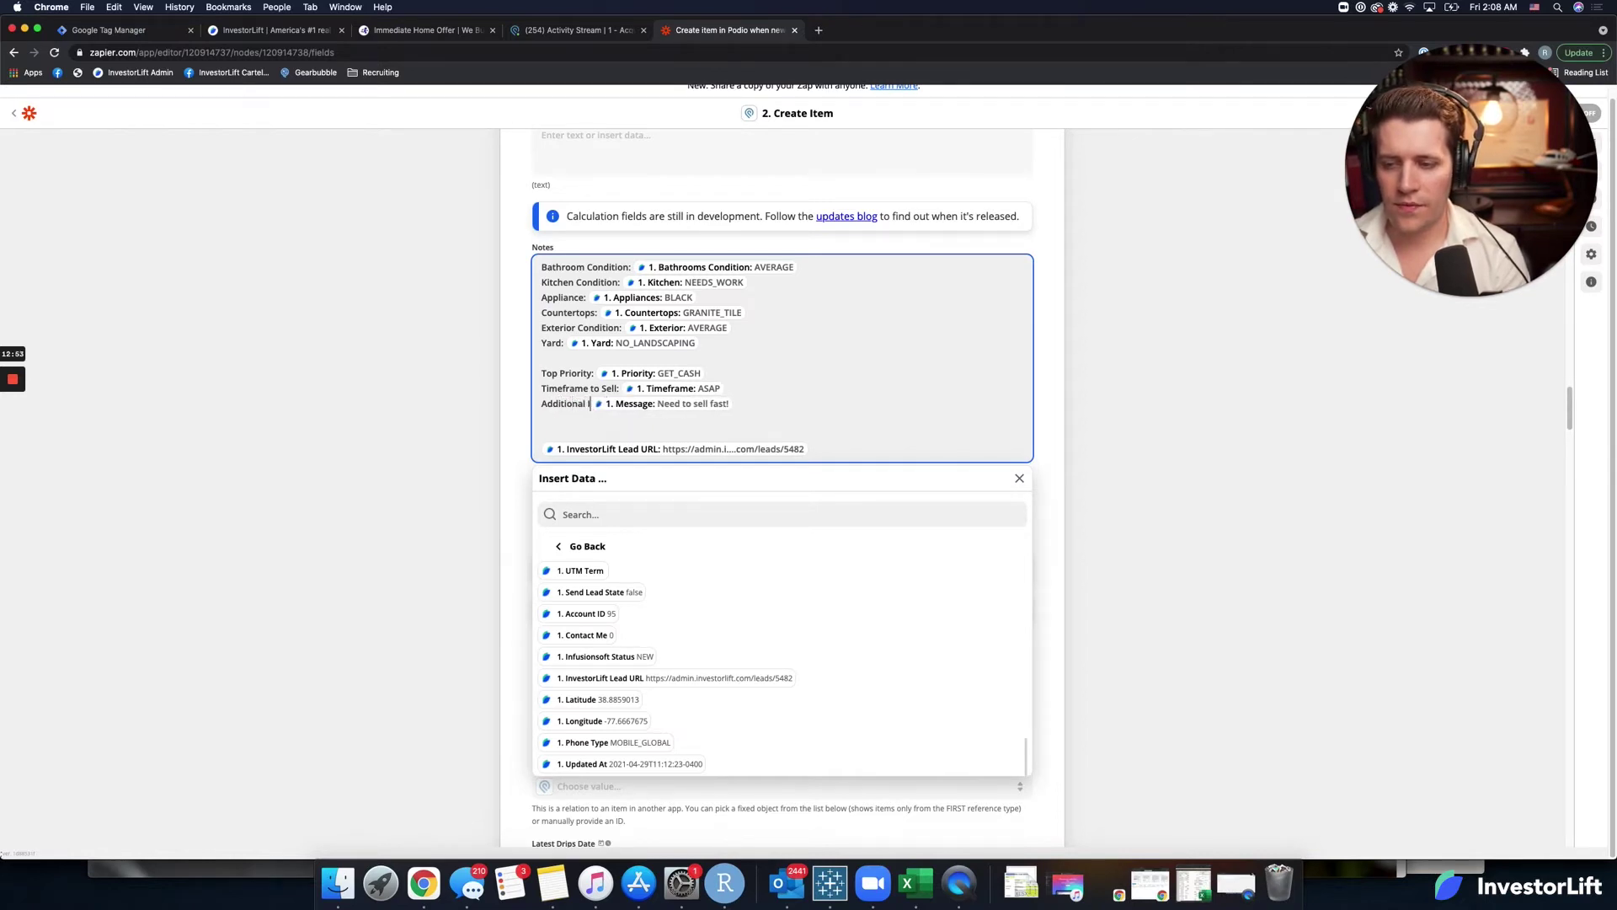
text(nfo:)
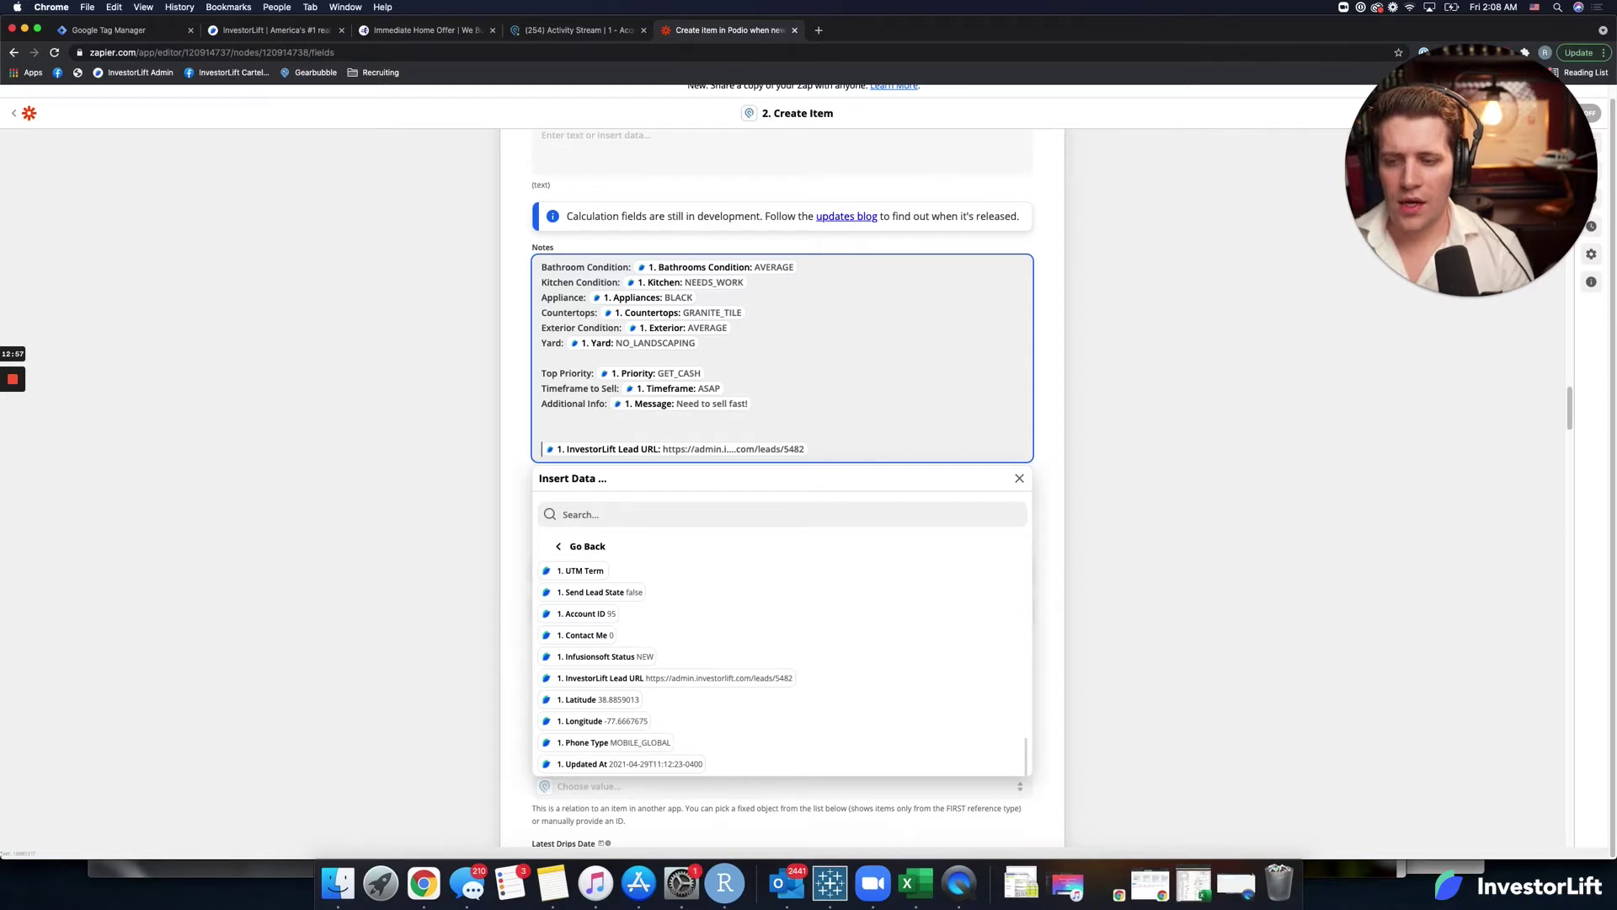
text(InvestorL)
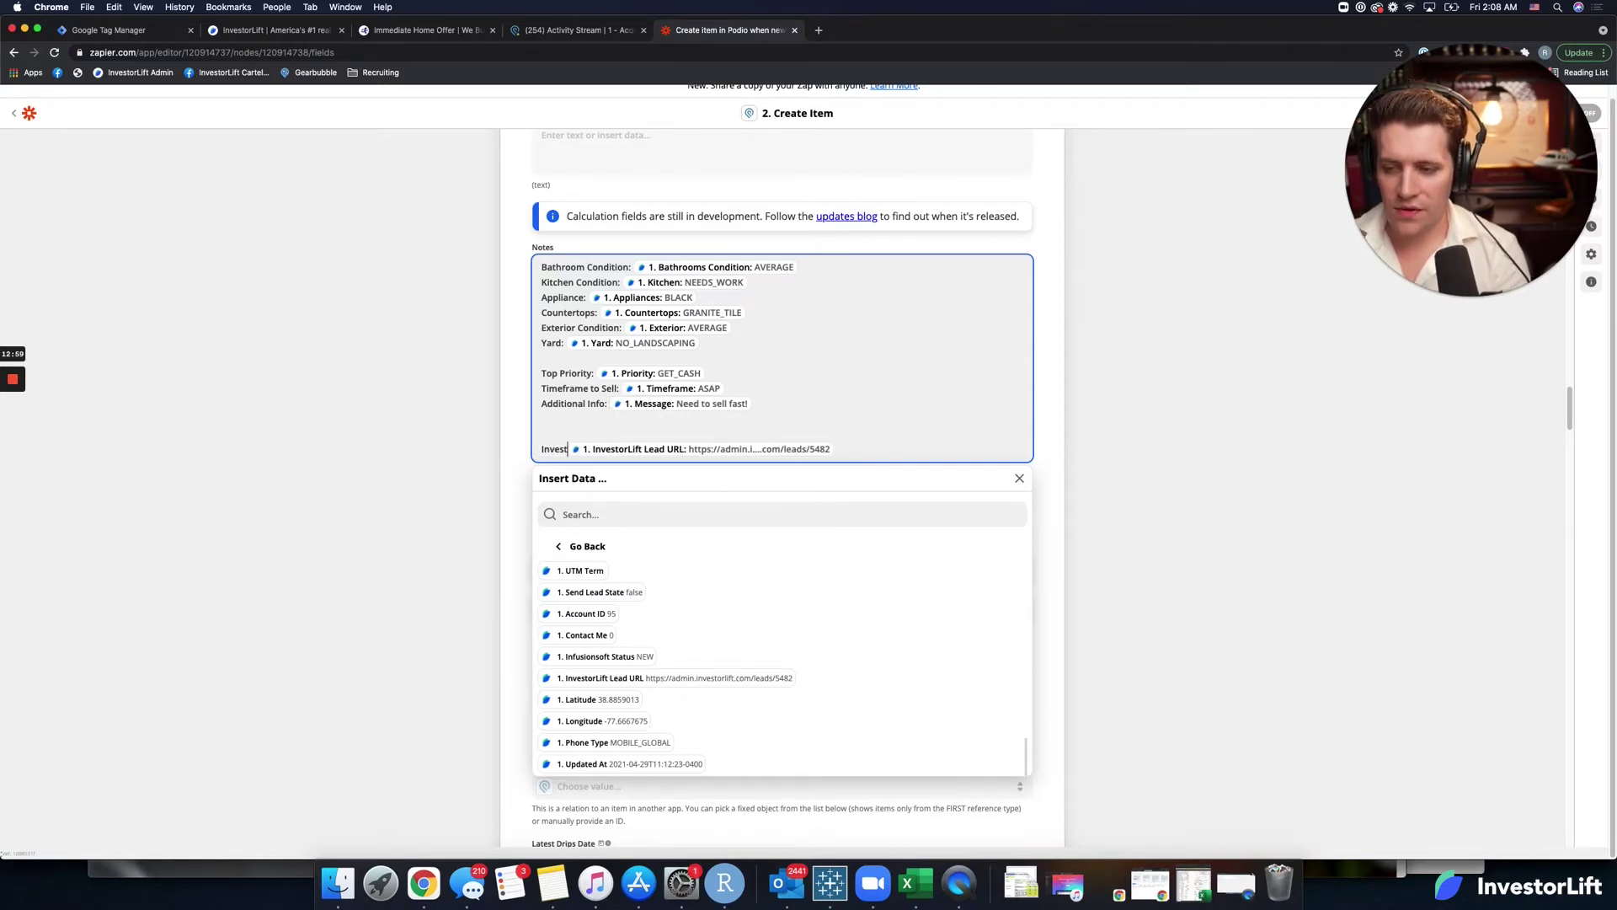
text(ift)
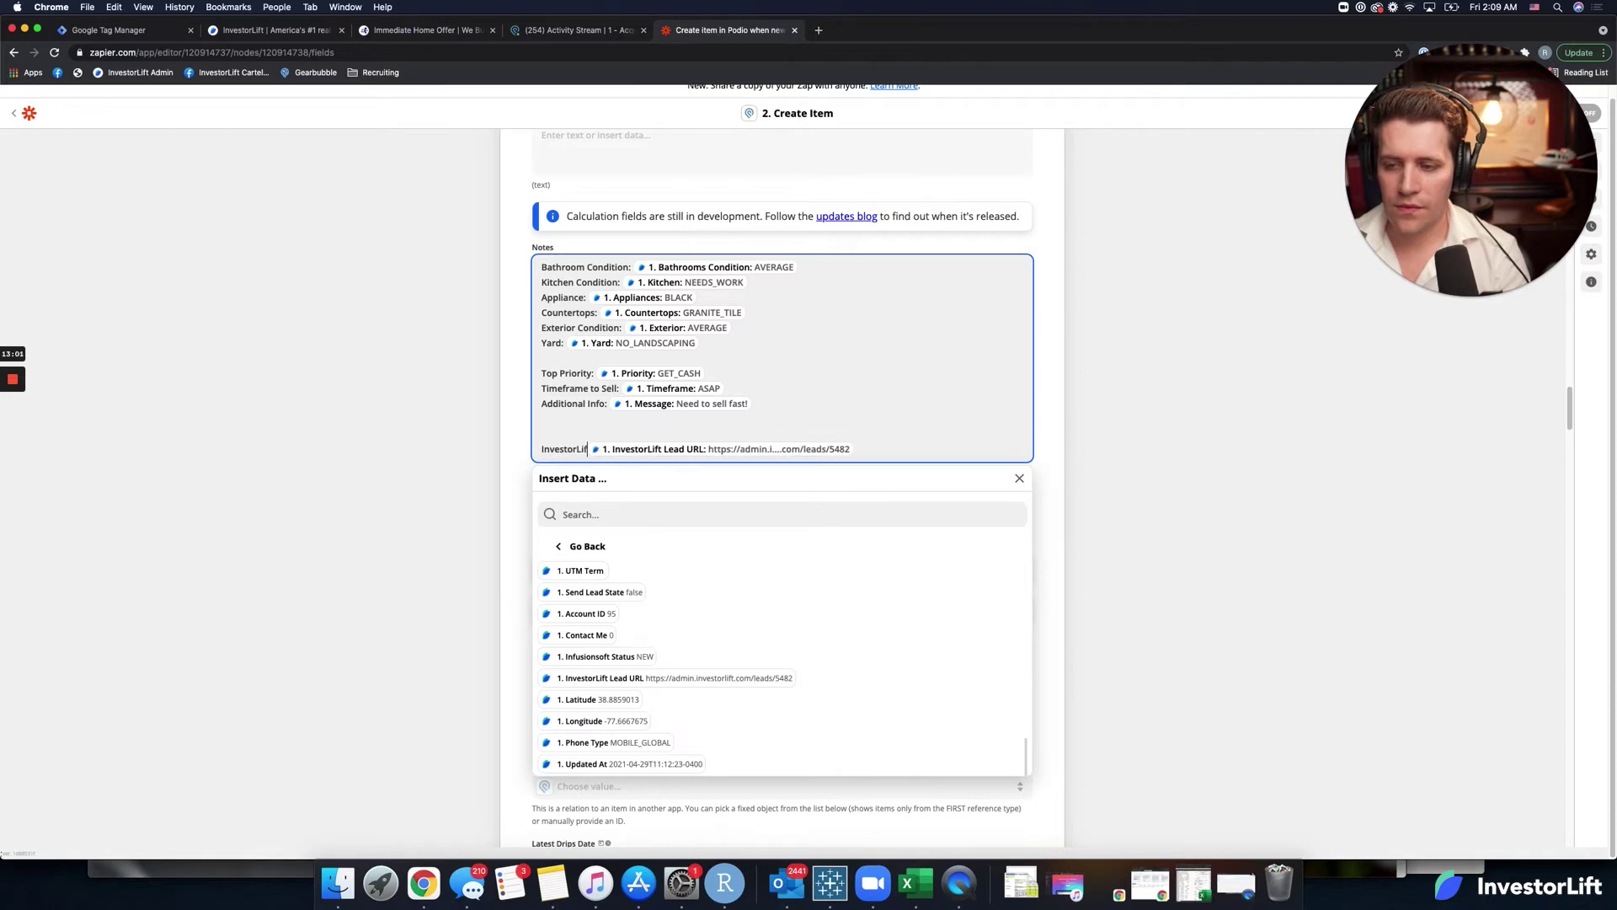
text( URL:)
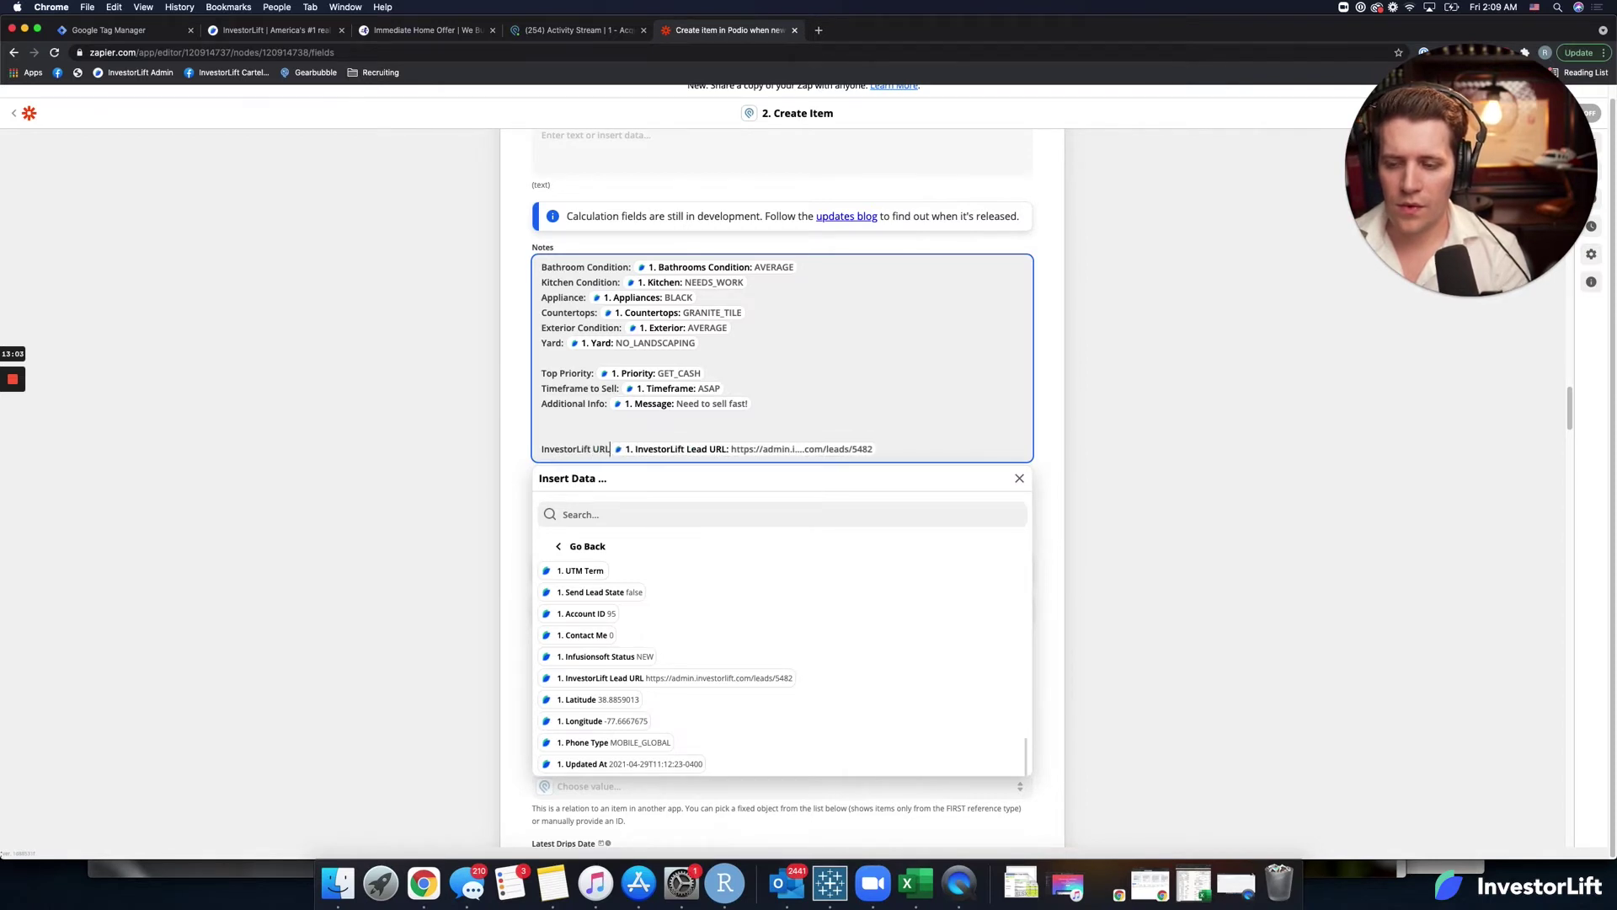
key(BackSpace)
key(BackSpace)
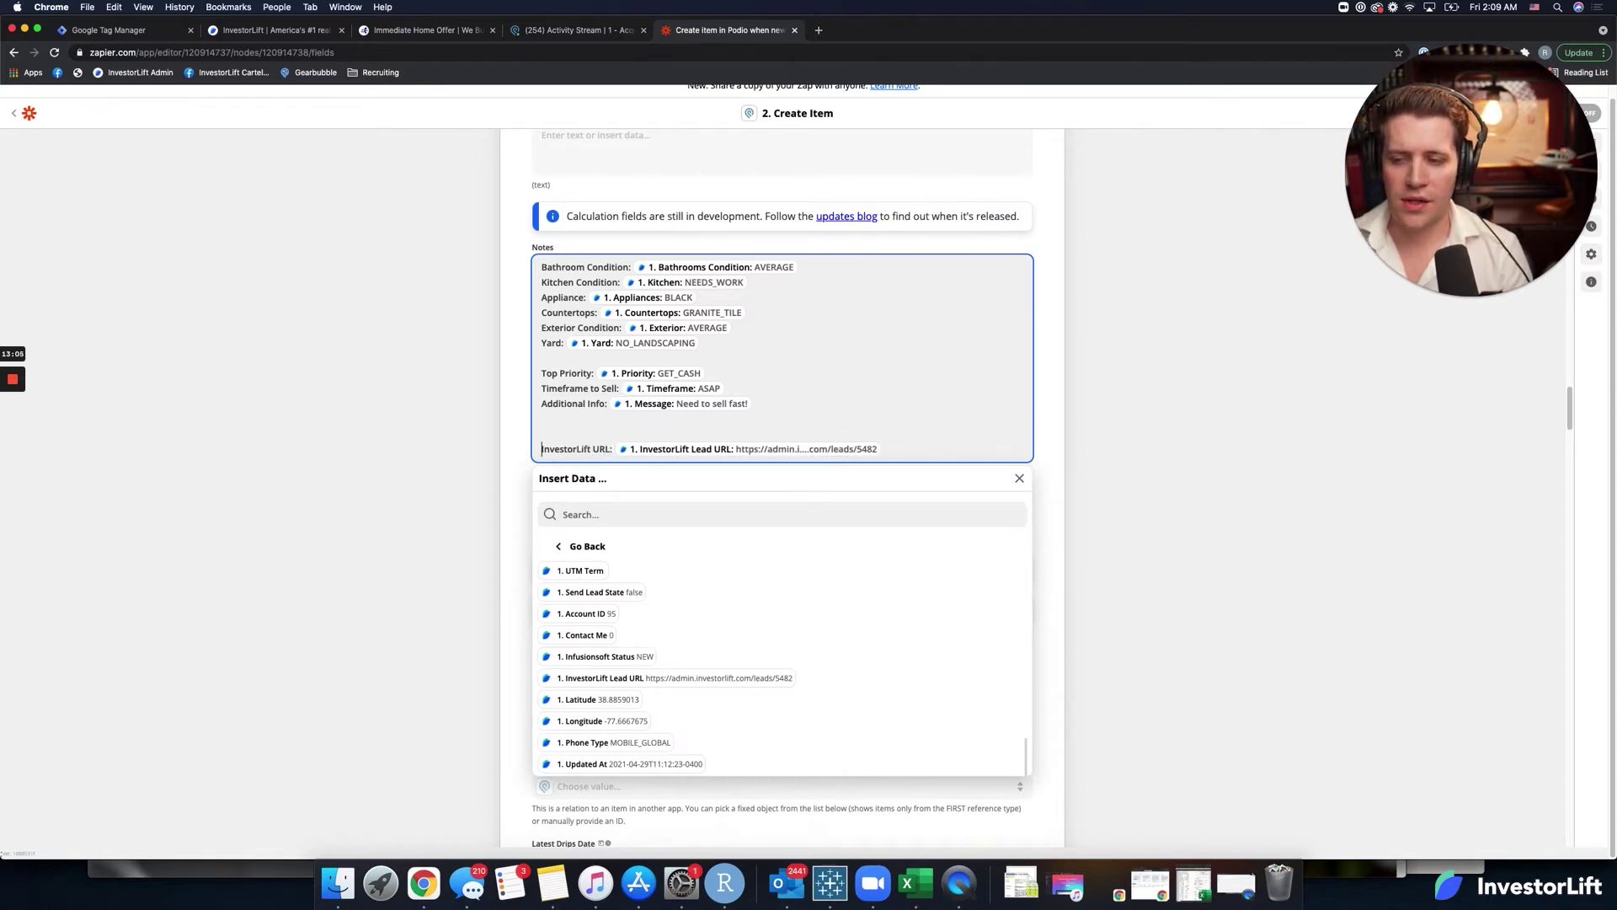
key(BackSpace)
key(BackSpace)
key(Return)
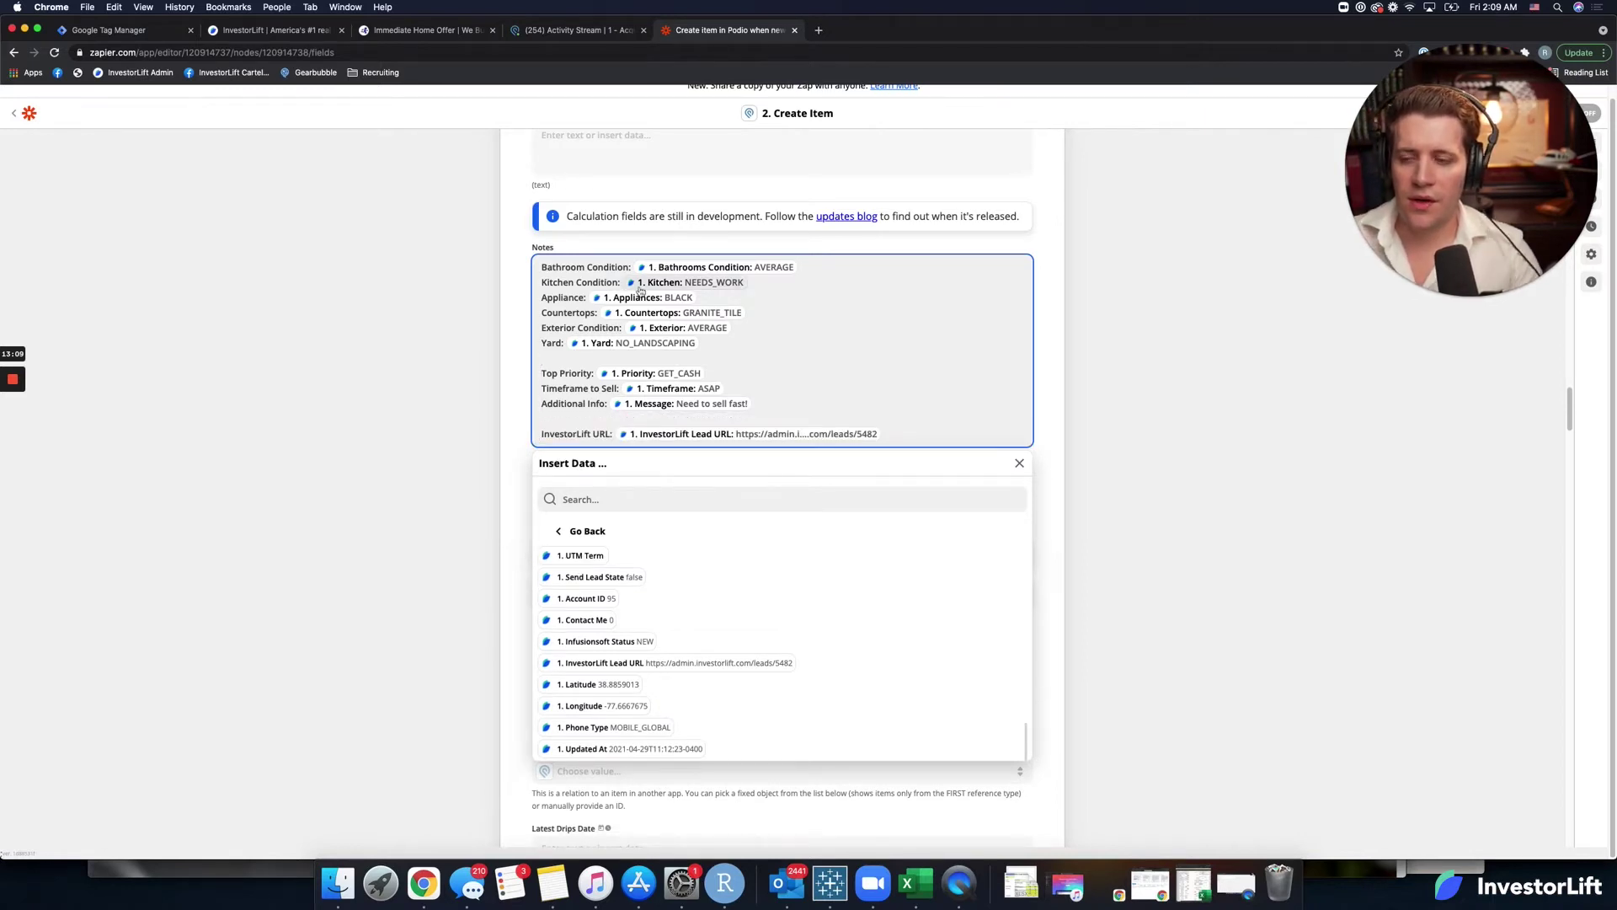
Close the Notes data picker and scroll through the remaining Podio Create Item fields.
click(508, 342)
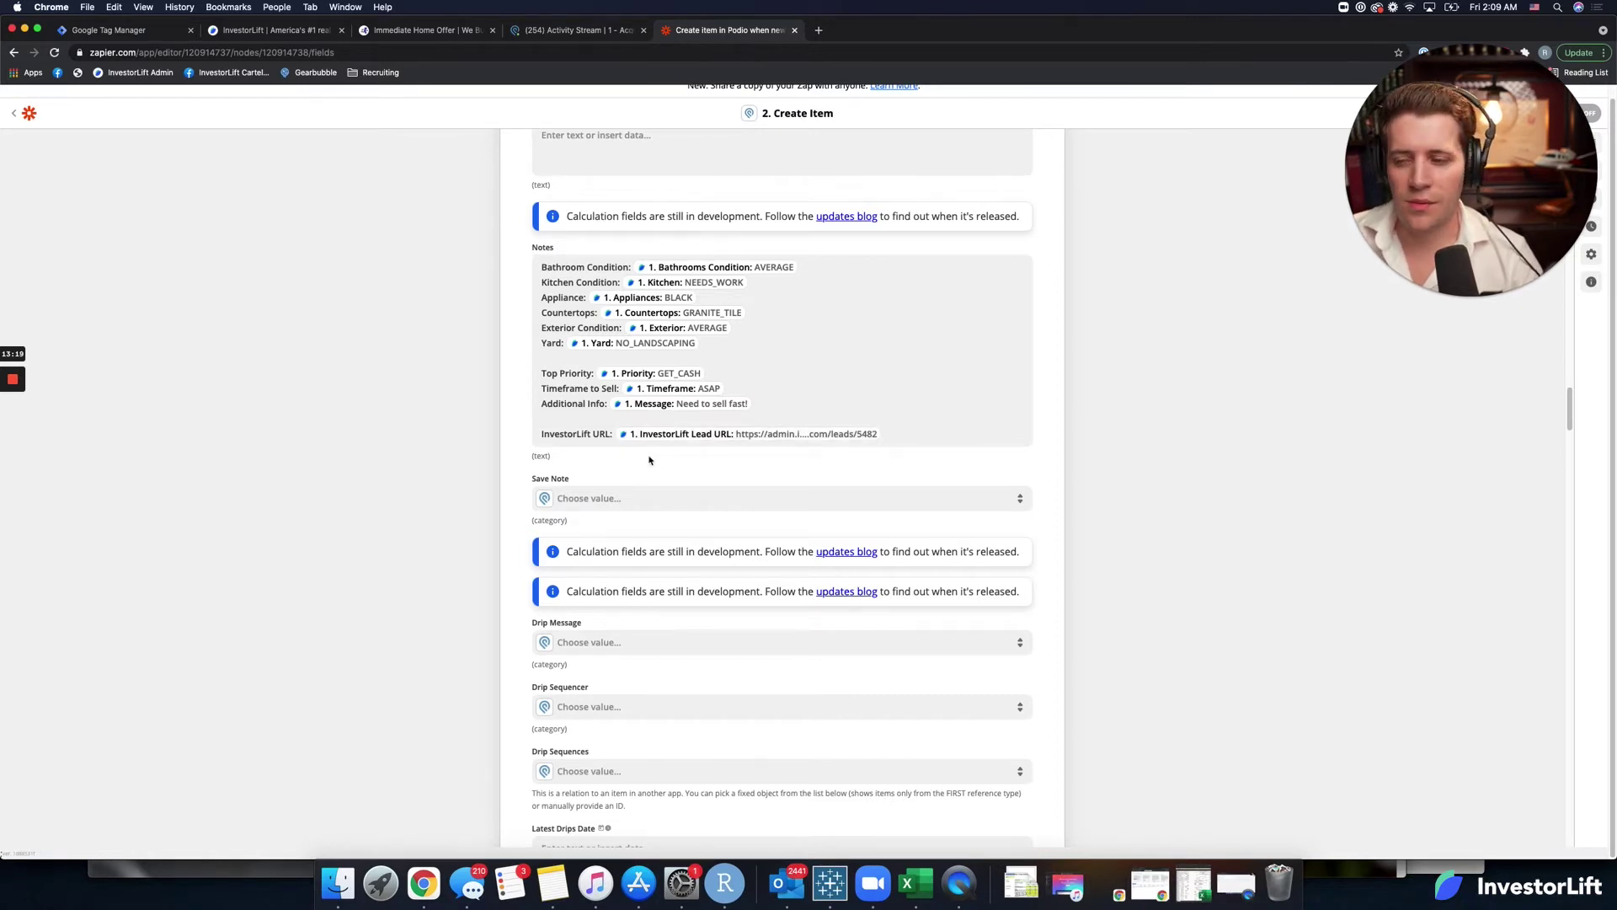
scroll(510, 589, down, 1)
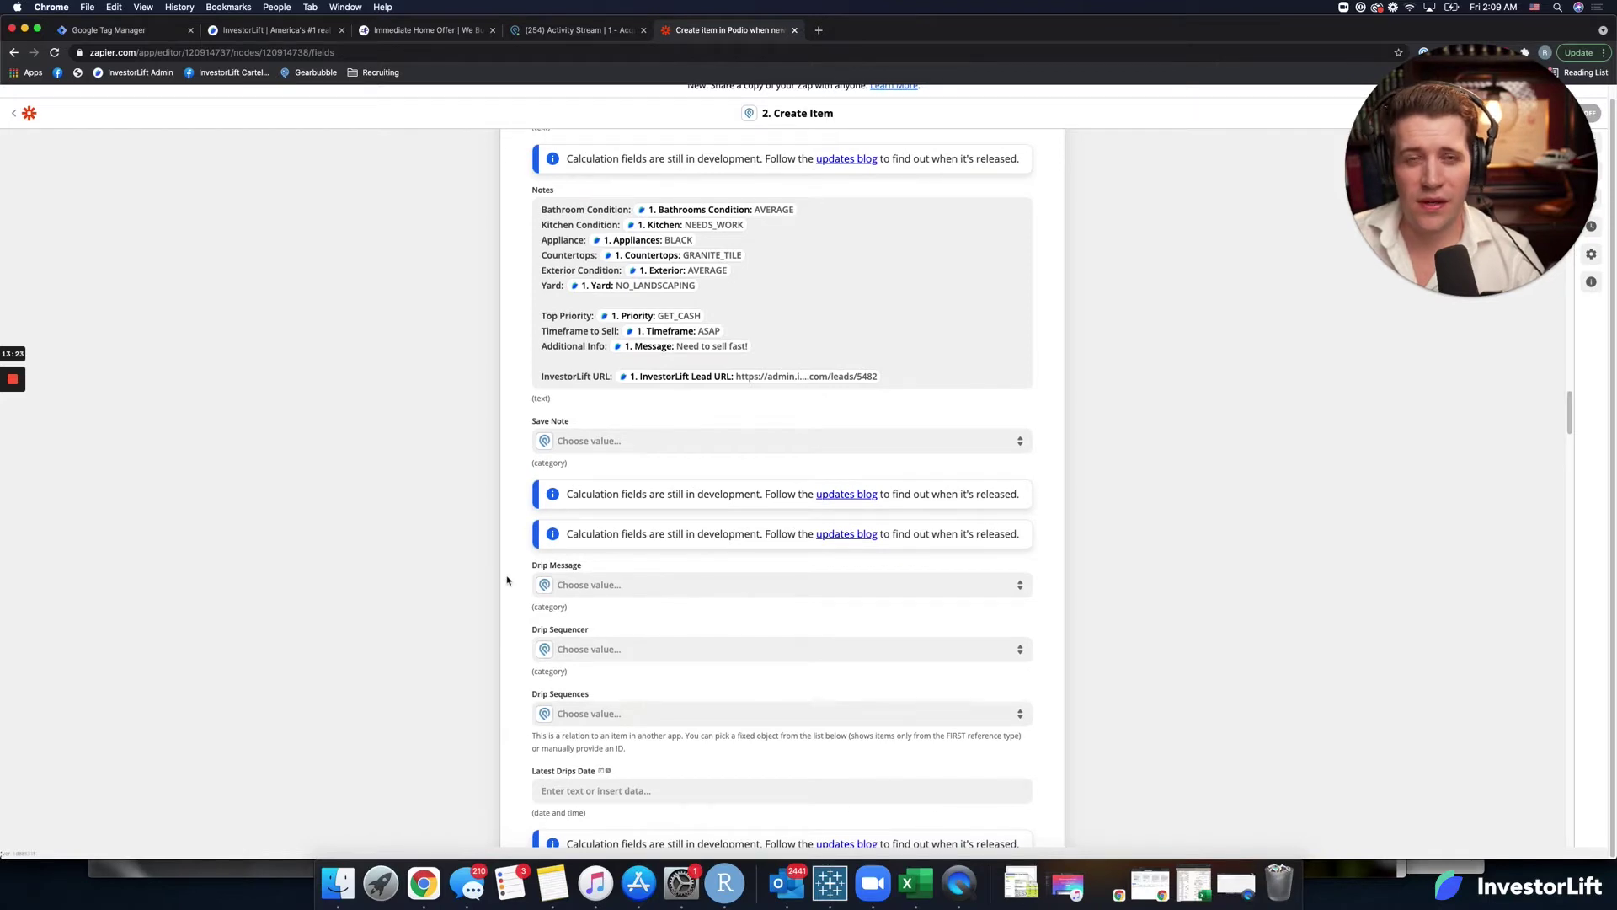
scroll(507, 580, down, 1)
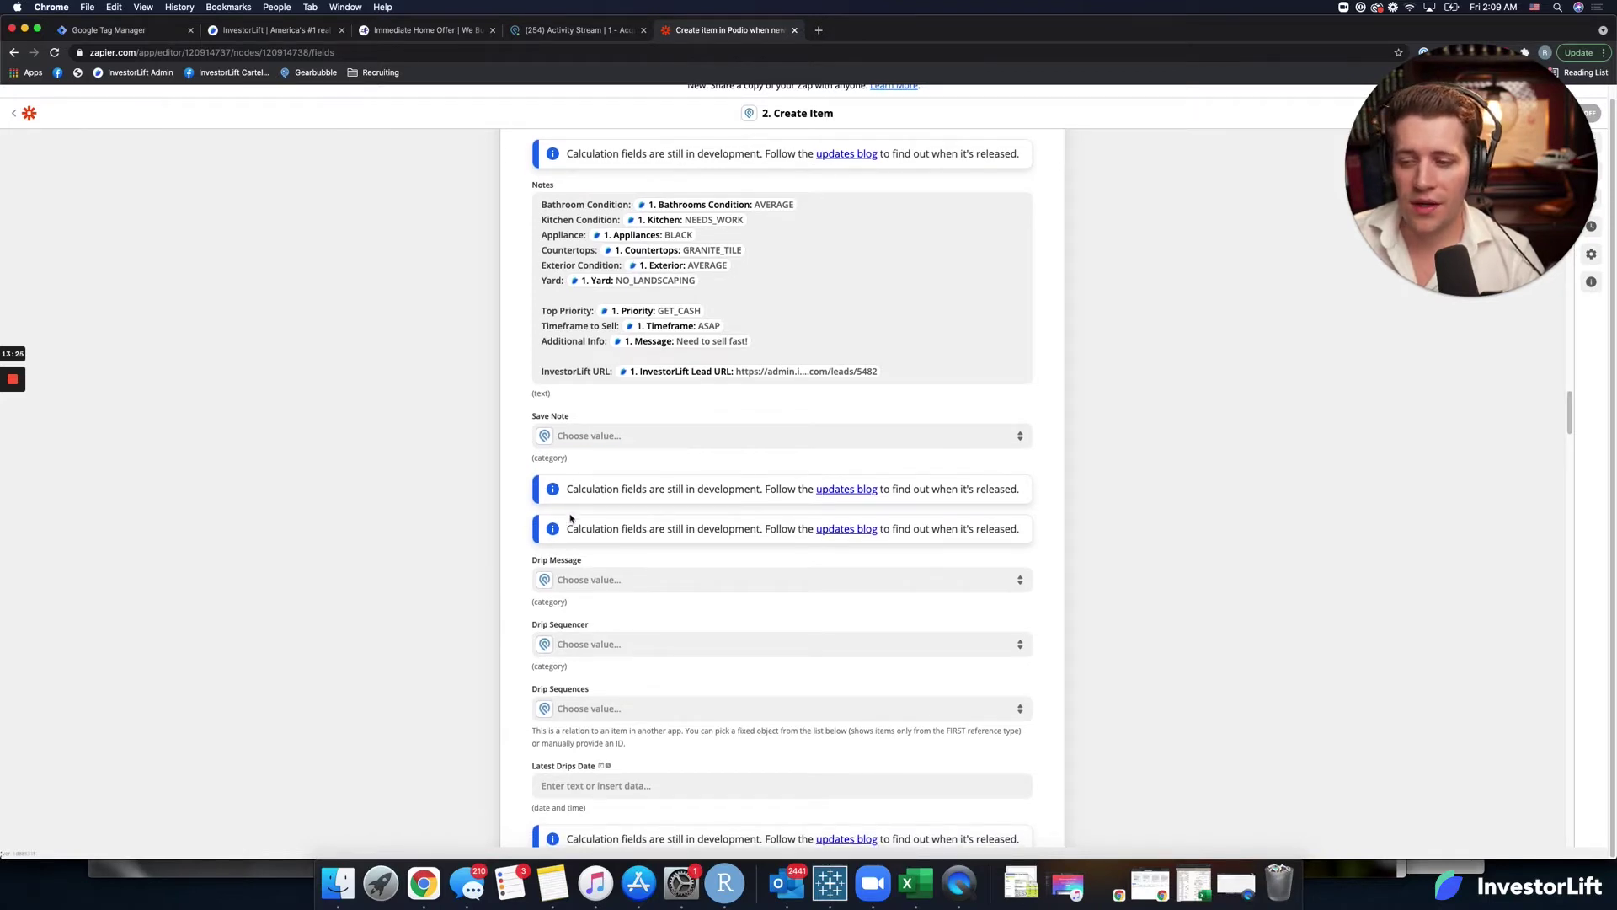
scroll(511, 541, down, 5)
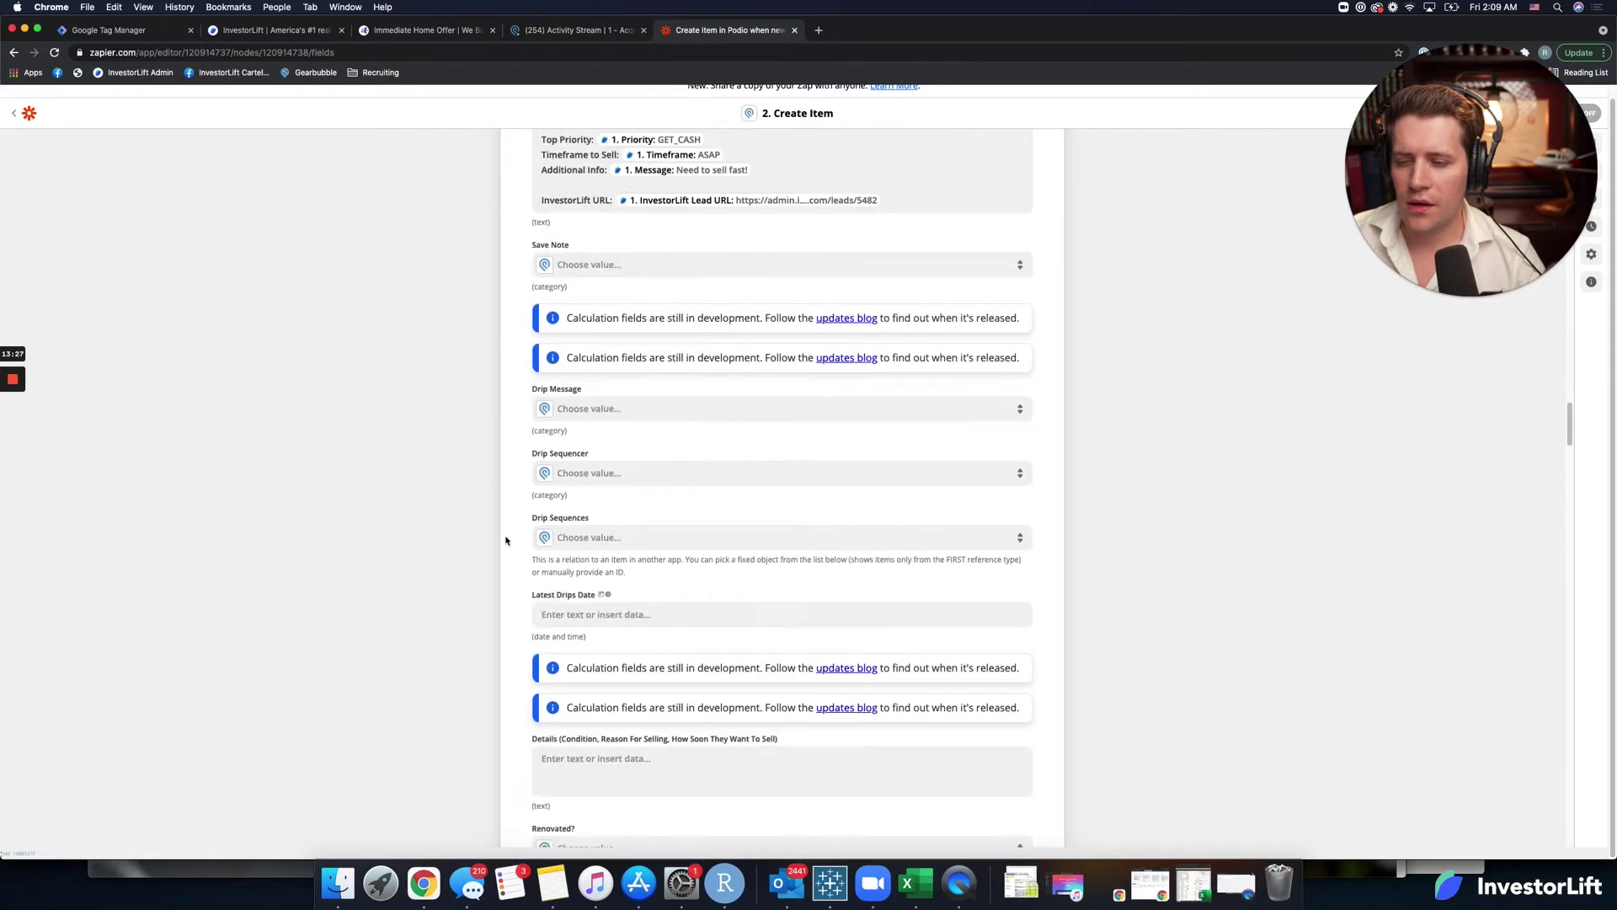
scroll(505, 540, down, 6)
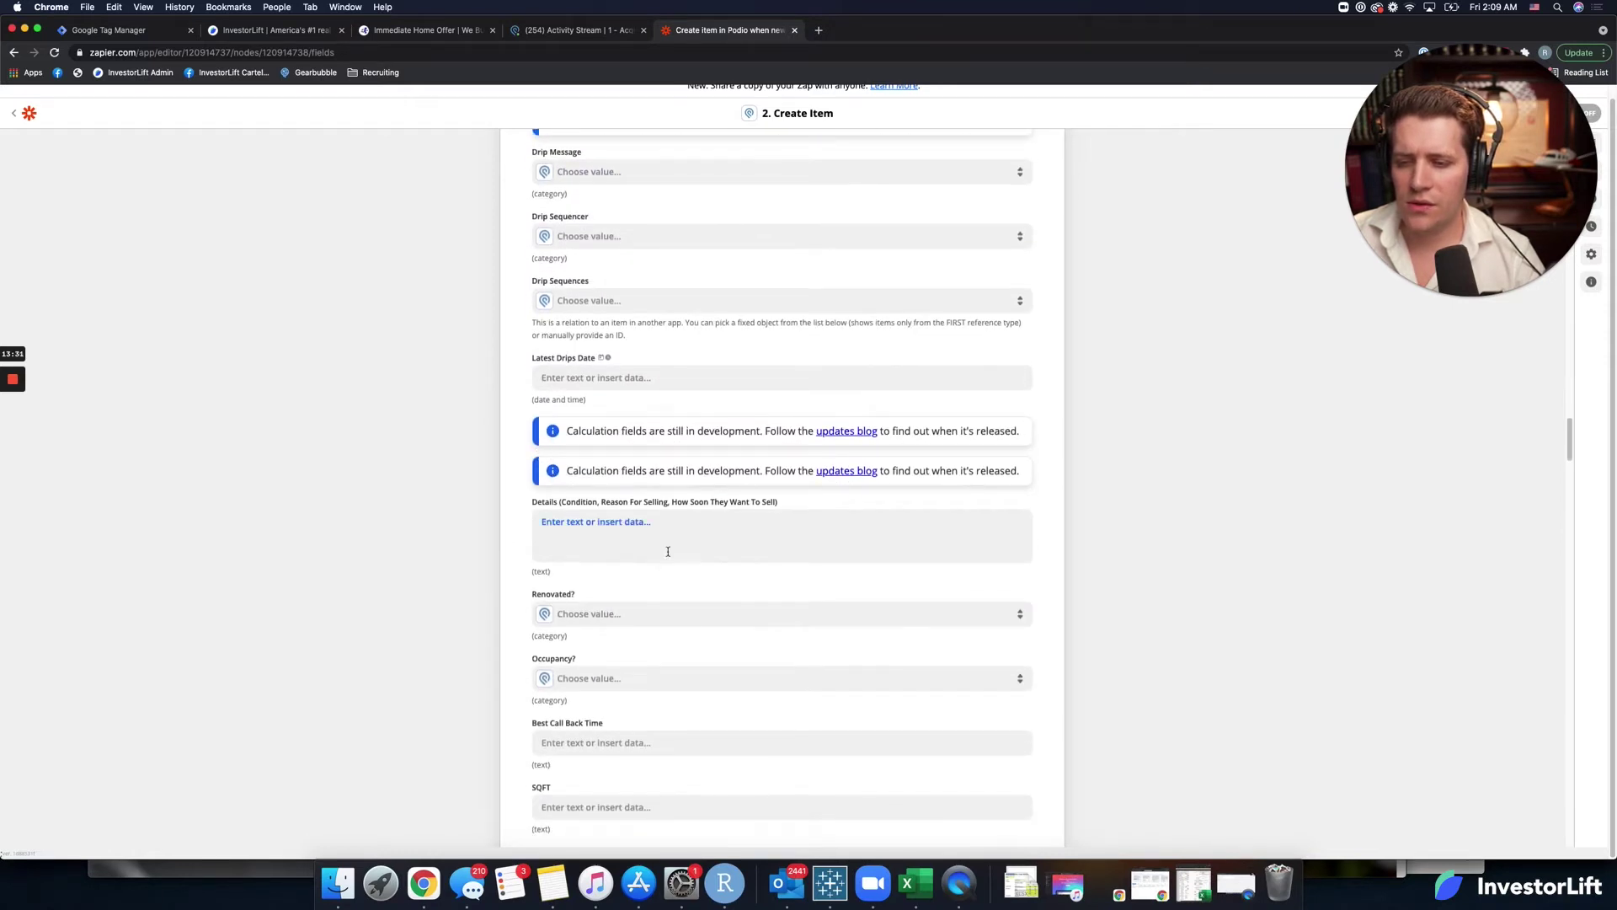
scroll(695, 500, up, 10)
scroll(656, 508, down, 2)
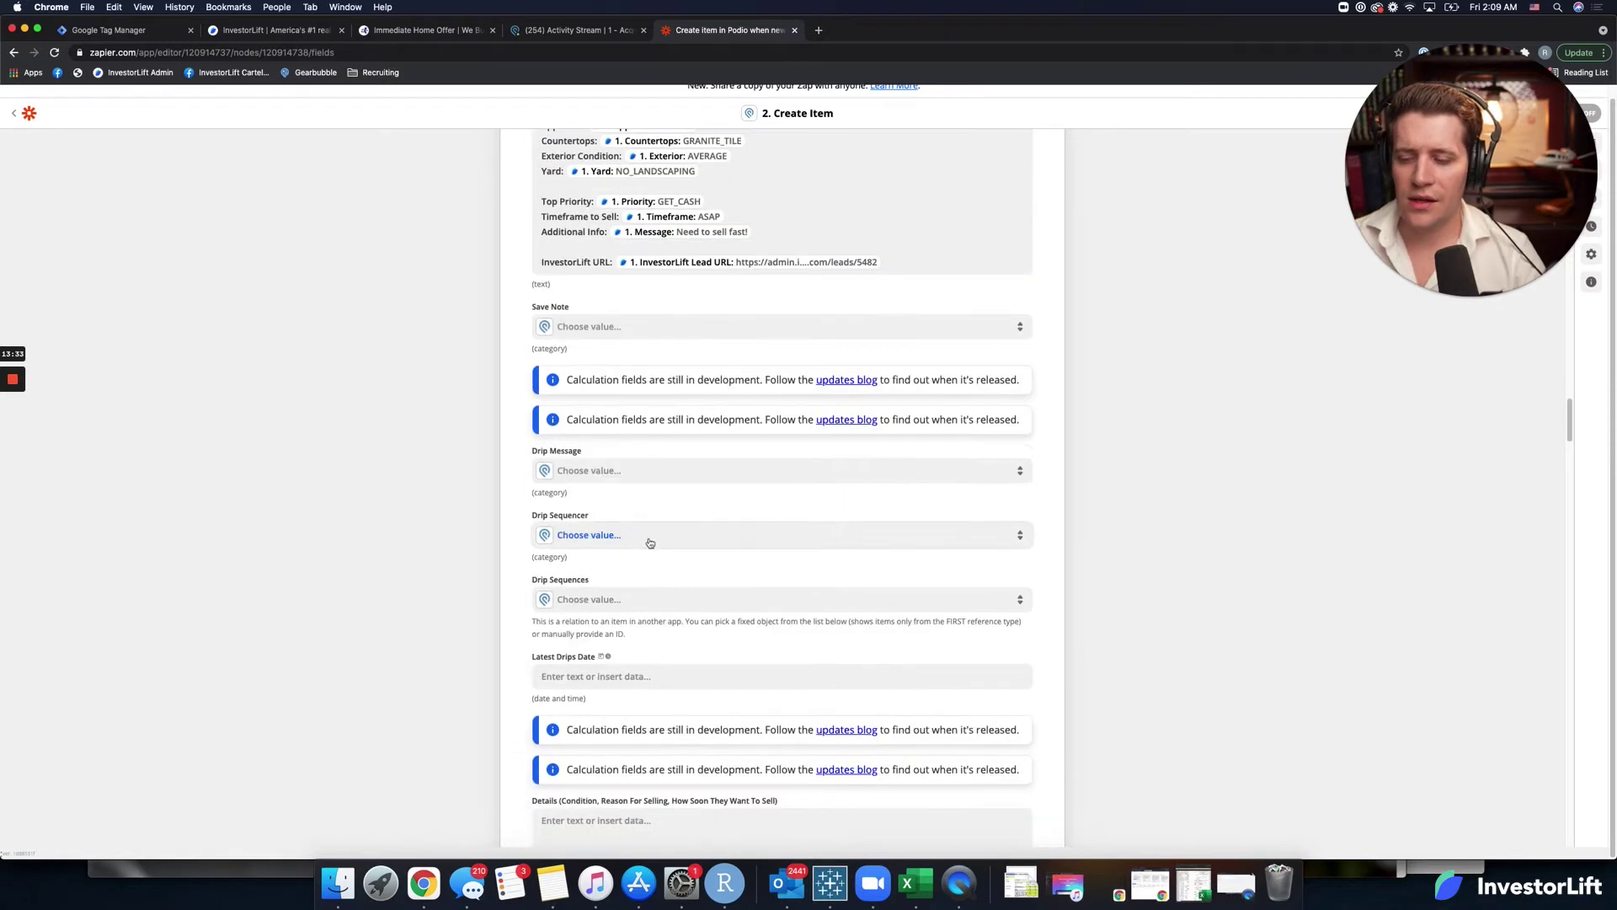
scroll(633, 603, down, 1)
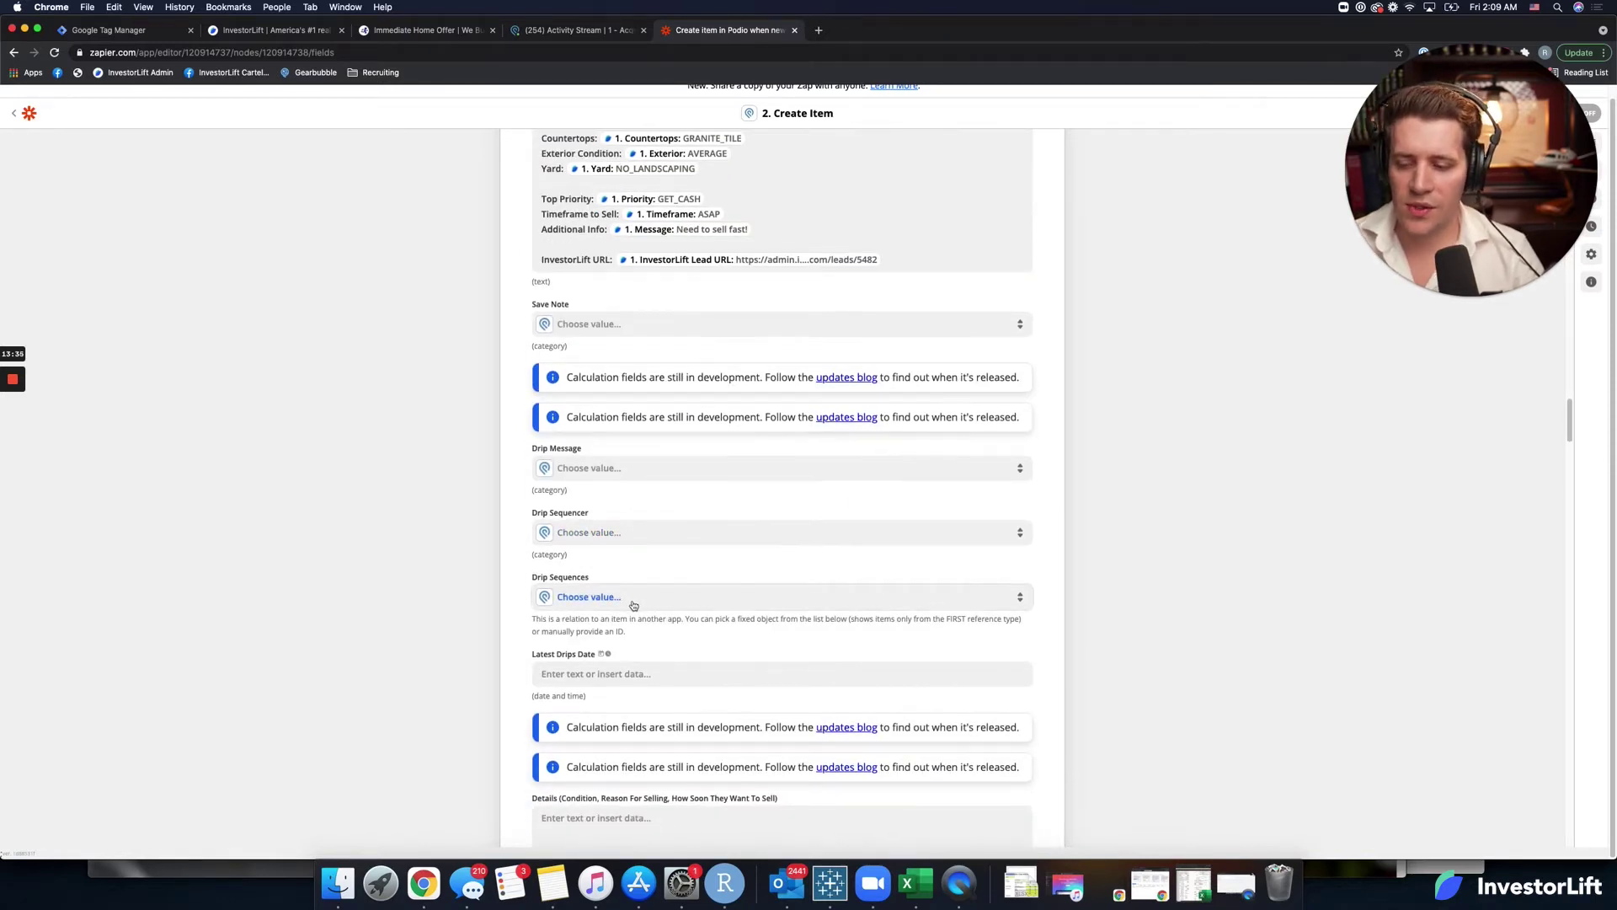
Duplicate the Notes lines for Priority, Timeframe and Message into the Podio Details field.
scroll(613, 762, up, 1)
scroll(699, 598, up, 8)
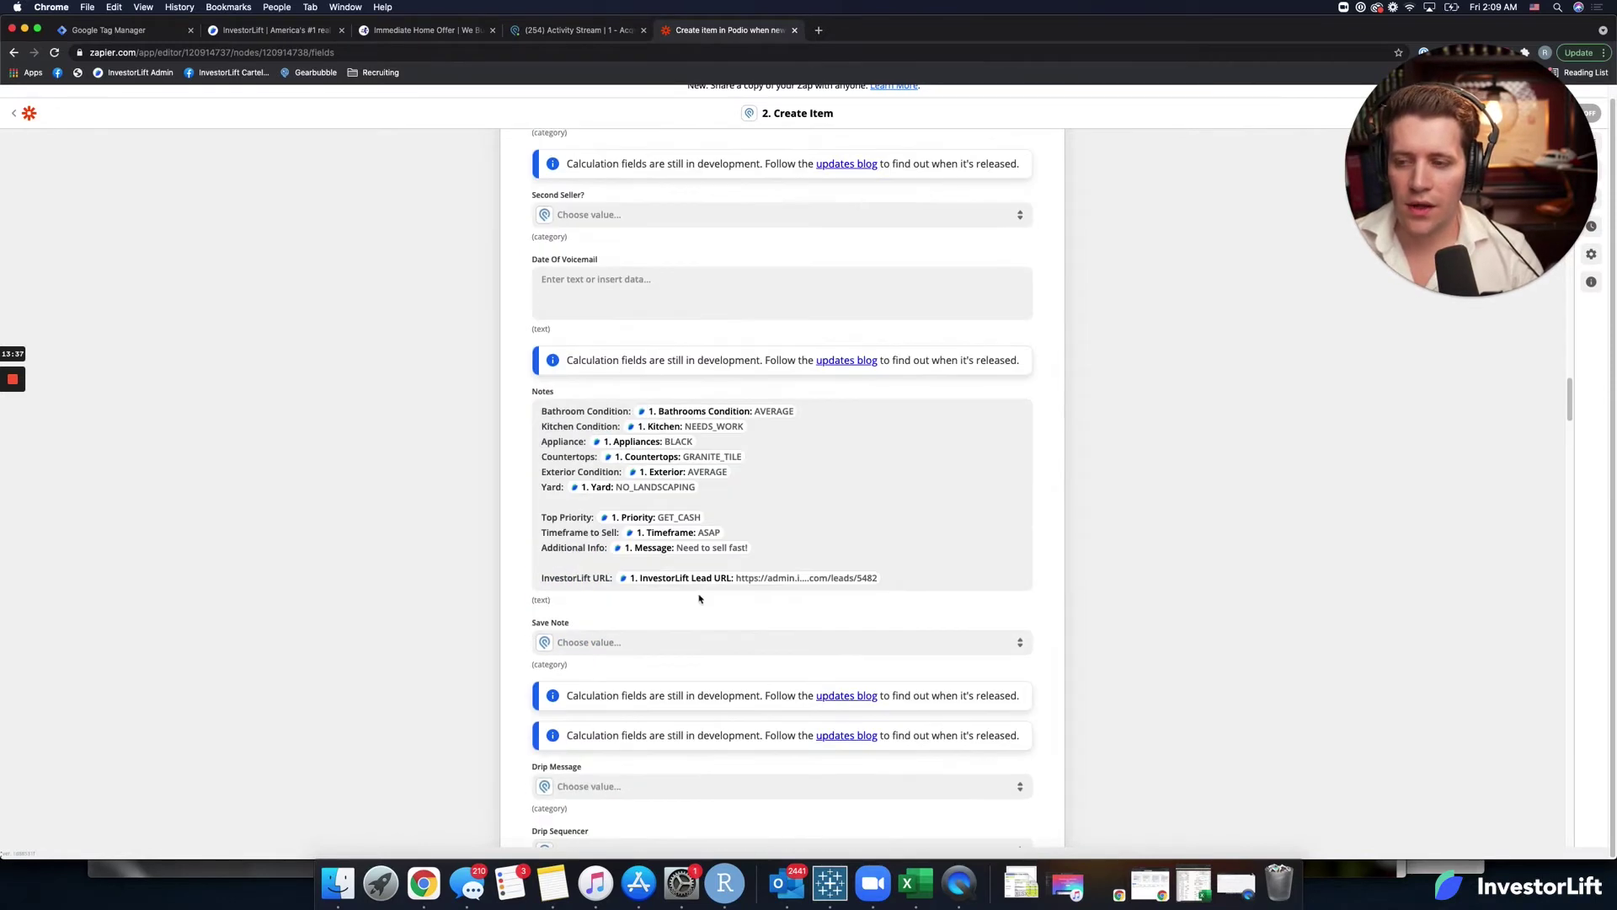
drag(759, 548, 530, 525)
key(super+c)
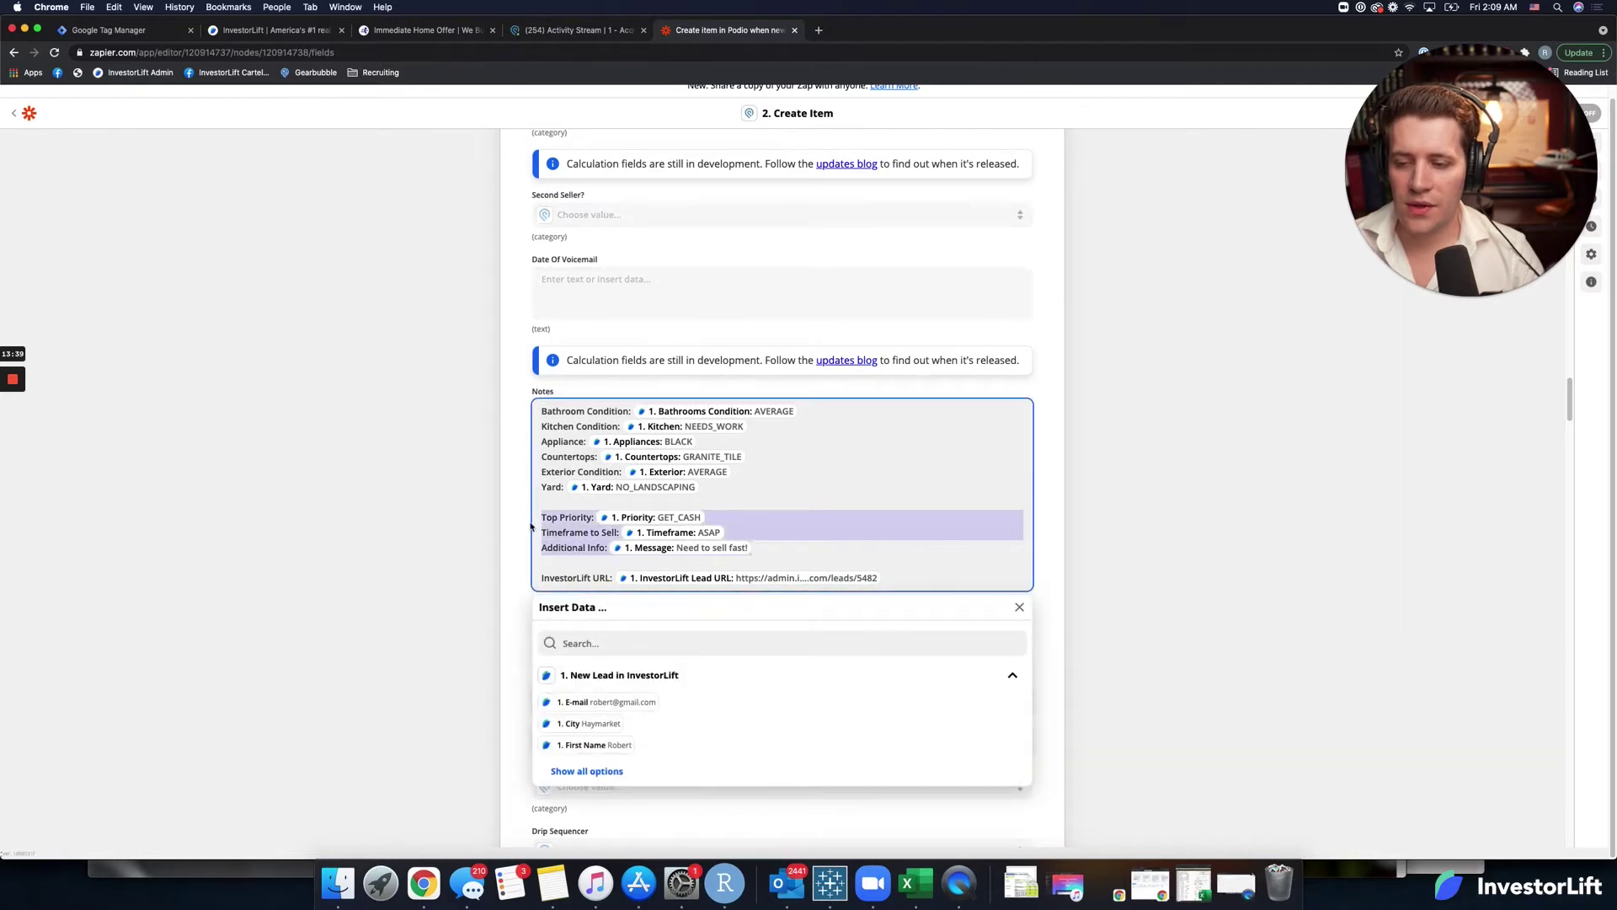
click(473, 589)
scroll(459, 647, down, 8)
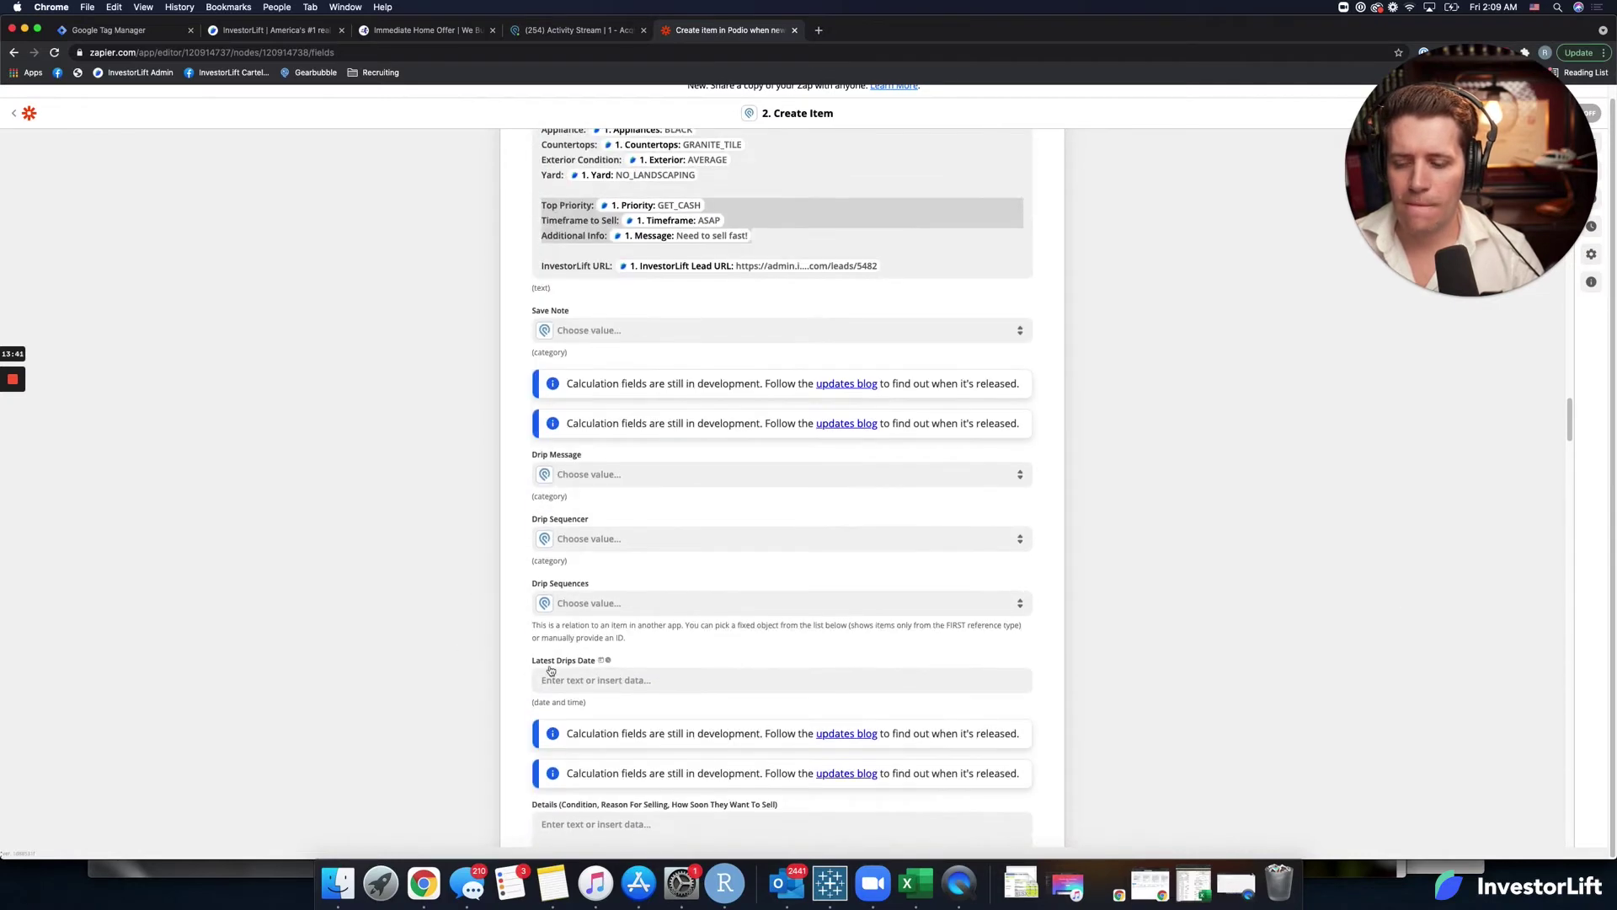
scroll(547, 667, down, 5)
click(573, 661)
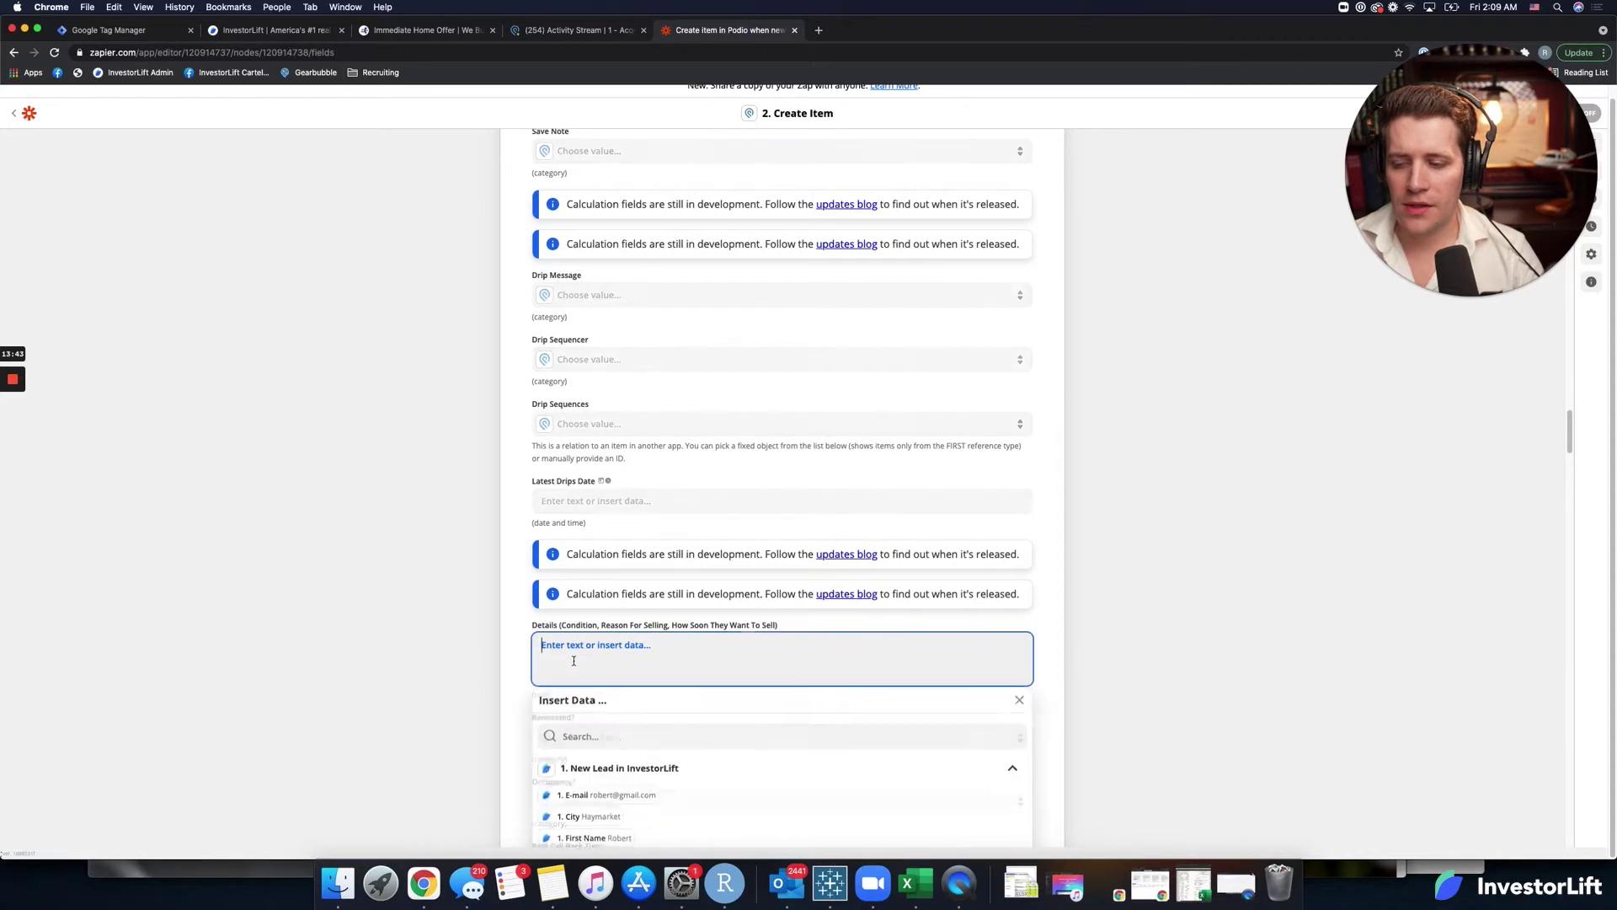
key(super+v)
click(462, 672)
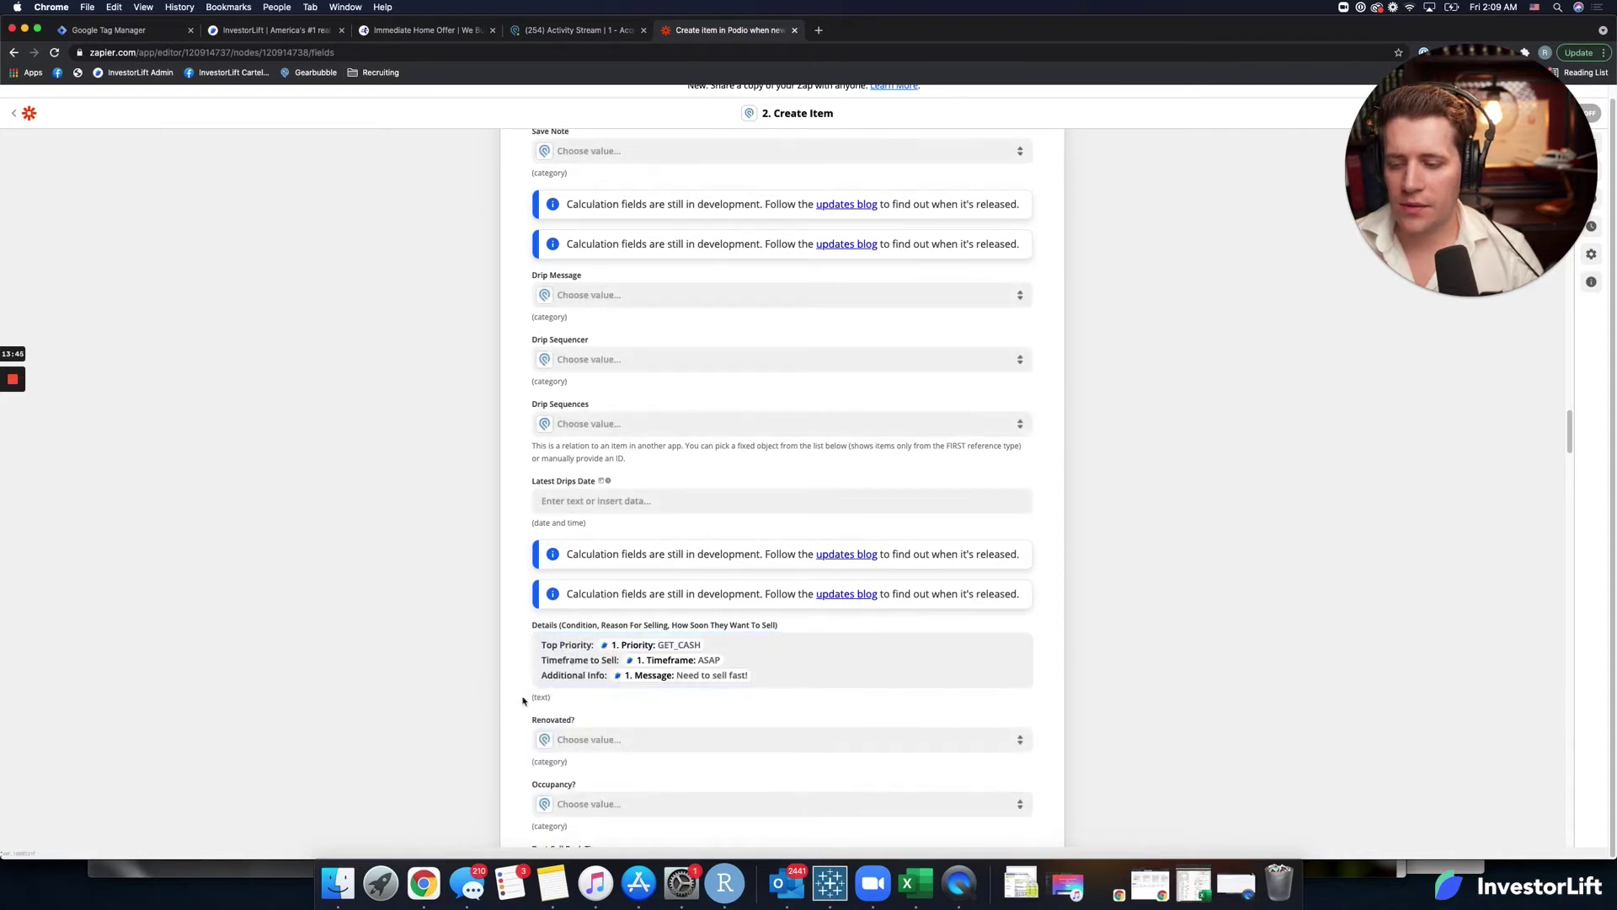
scroll(522, 700, down, 8)
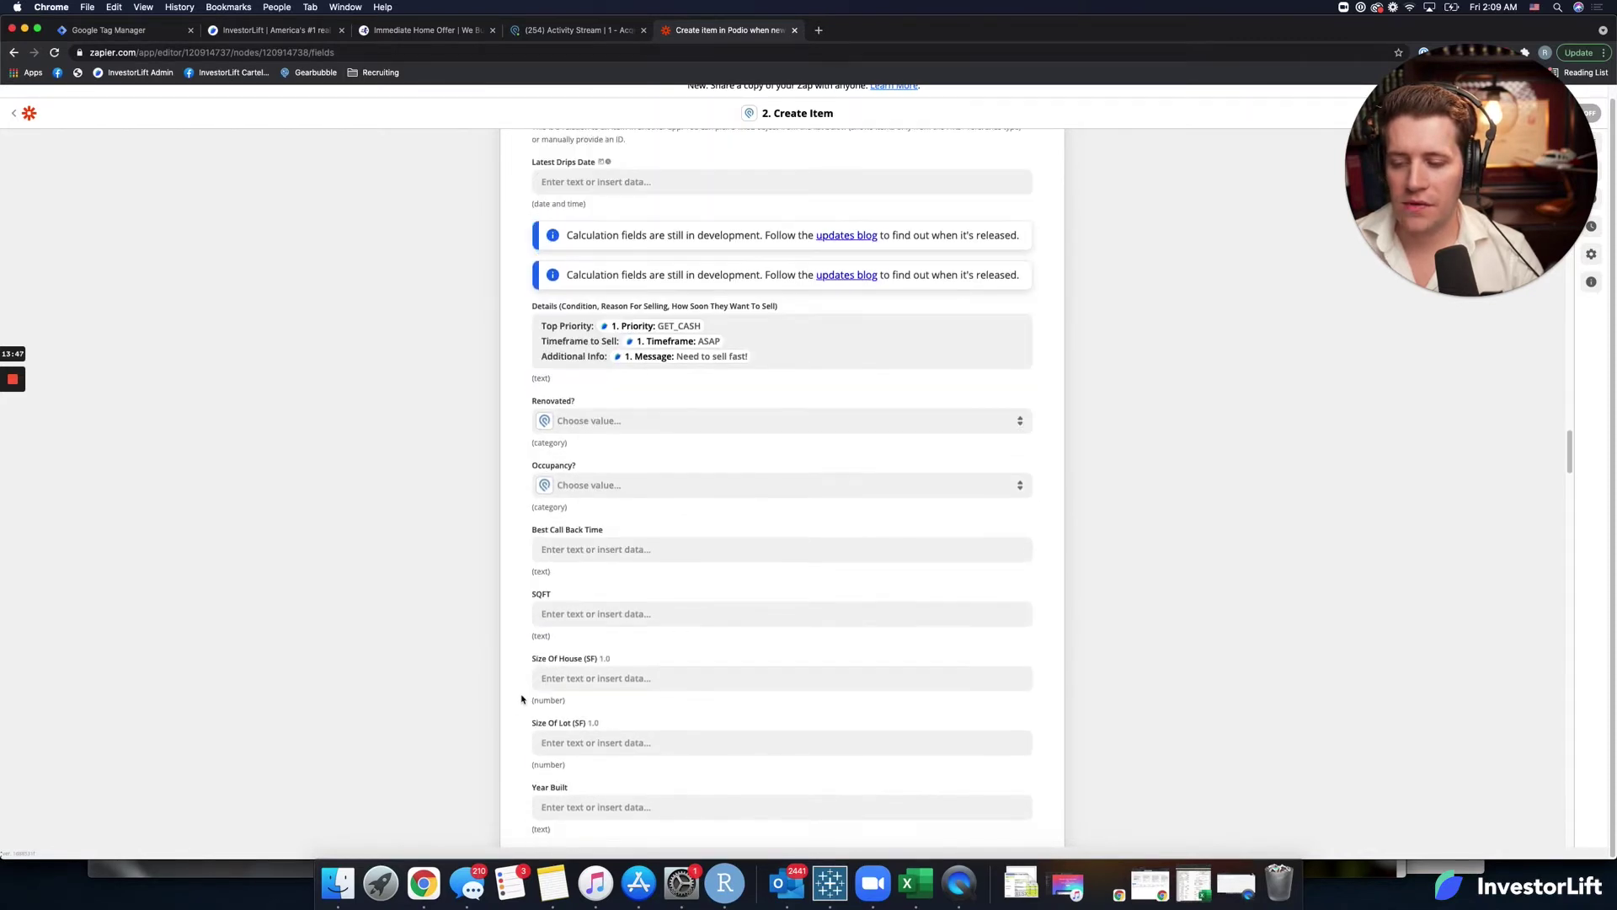
scroll(519, 697, down, 2)
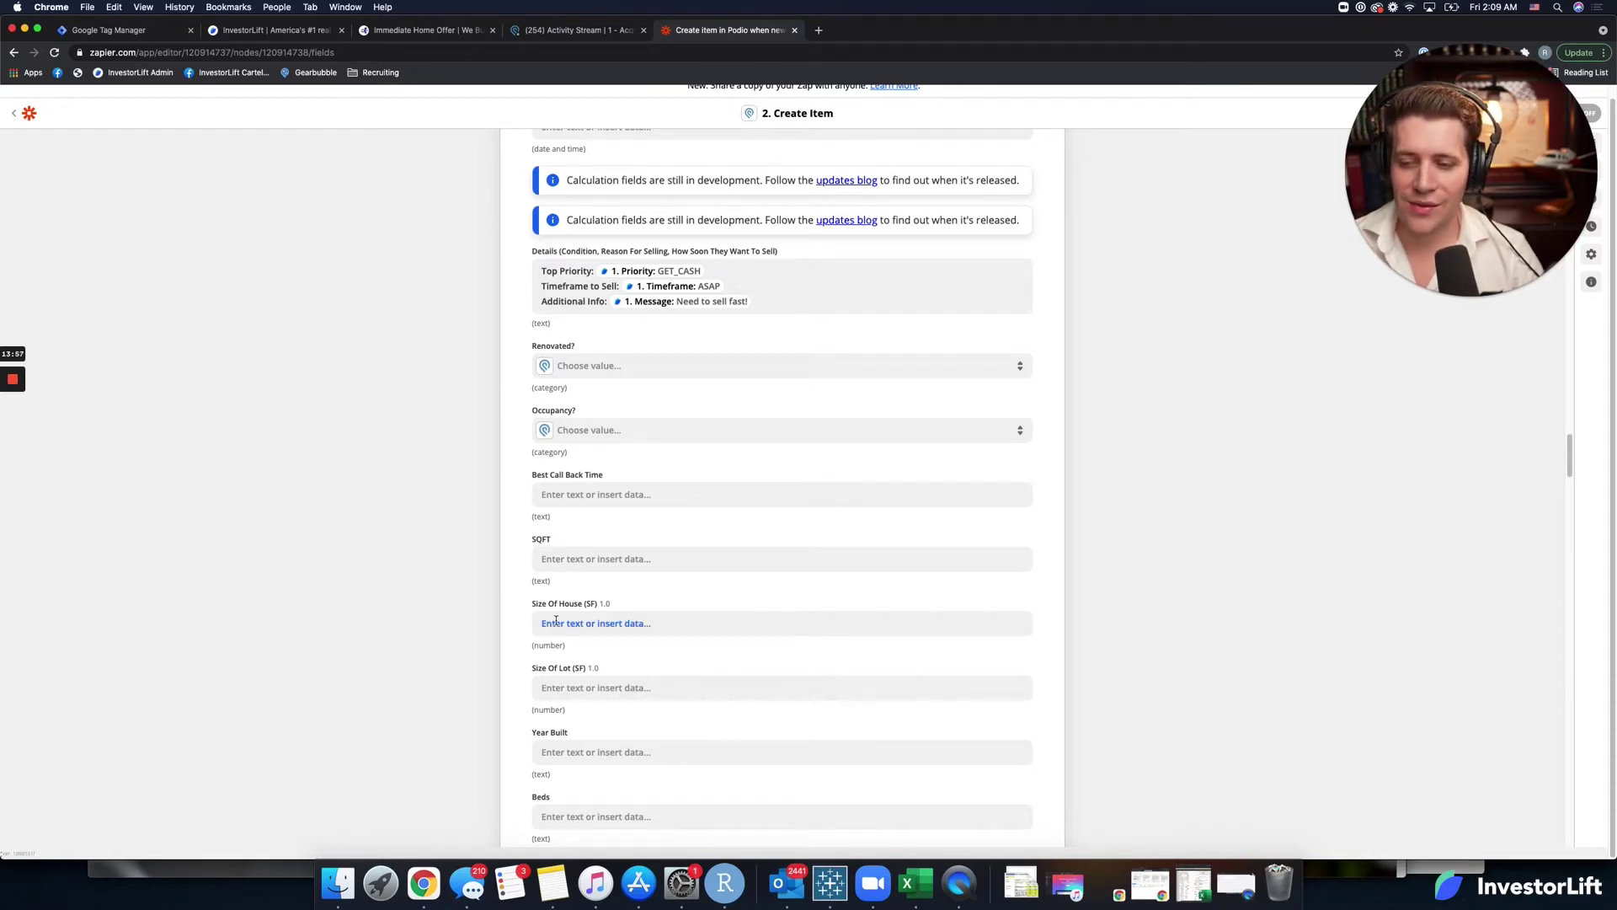
scroll(556, 711, down, 1)
Map the lead's Square Foot value into Size Of House (SF).
click(581, 607)
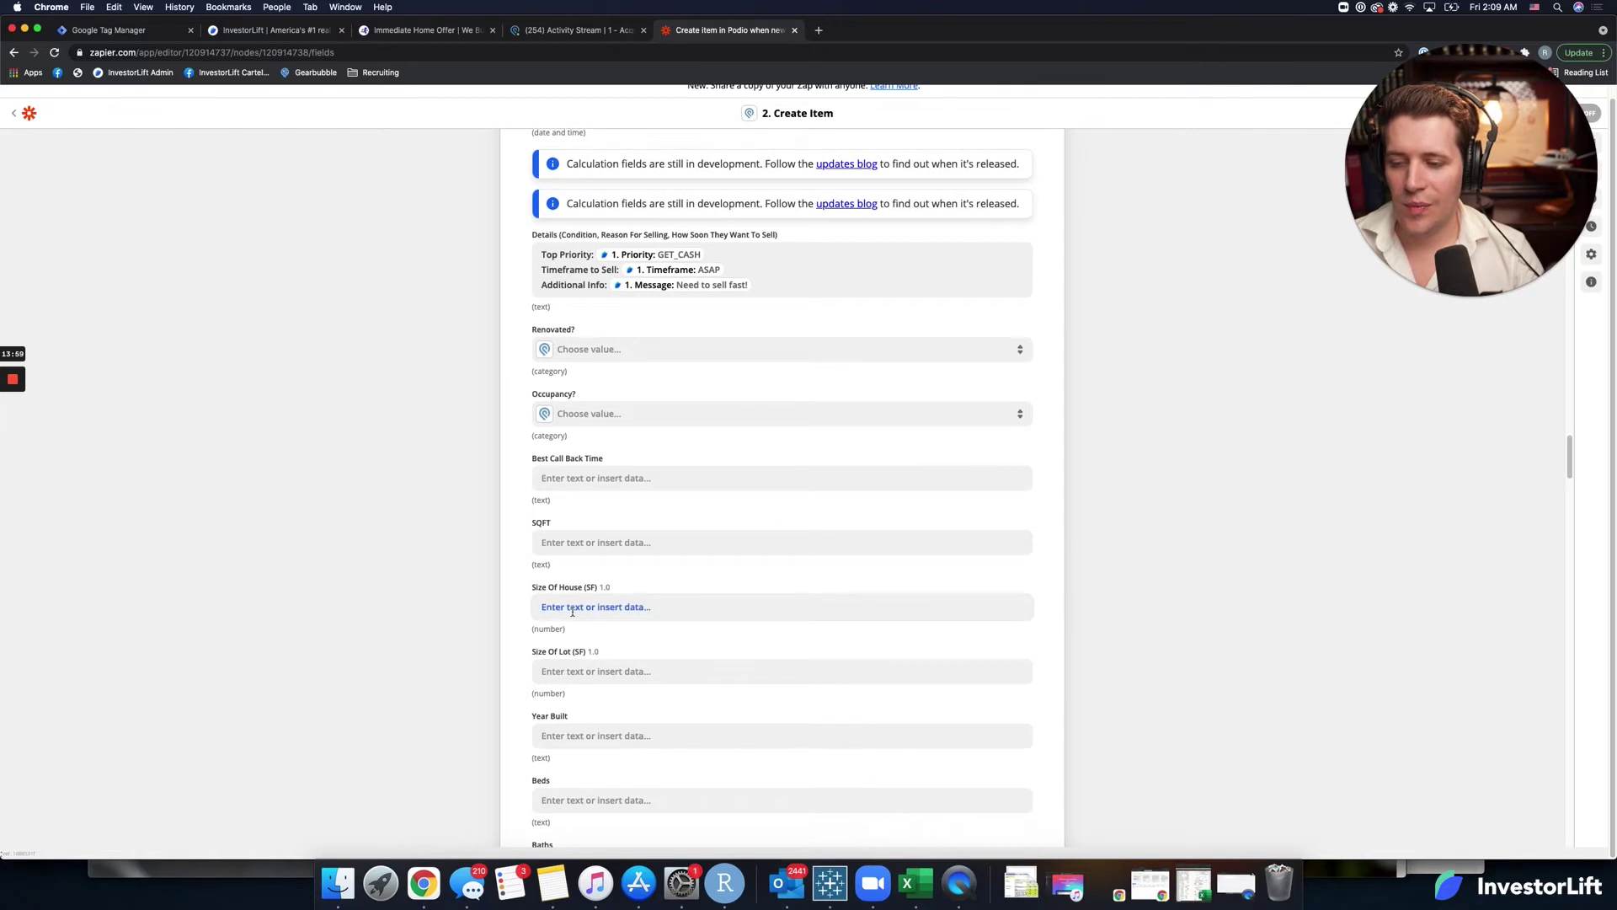
text(sqft)
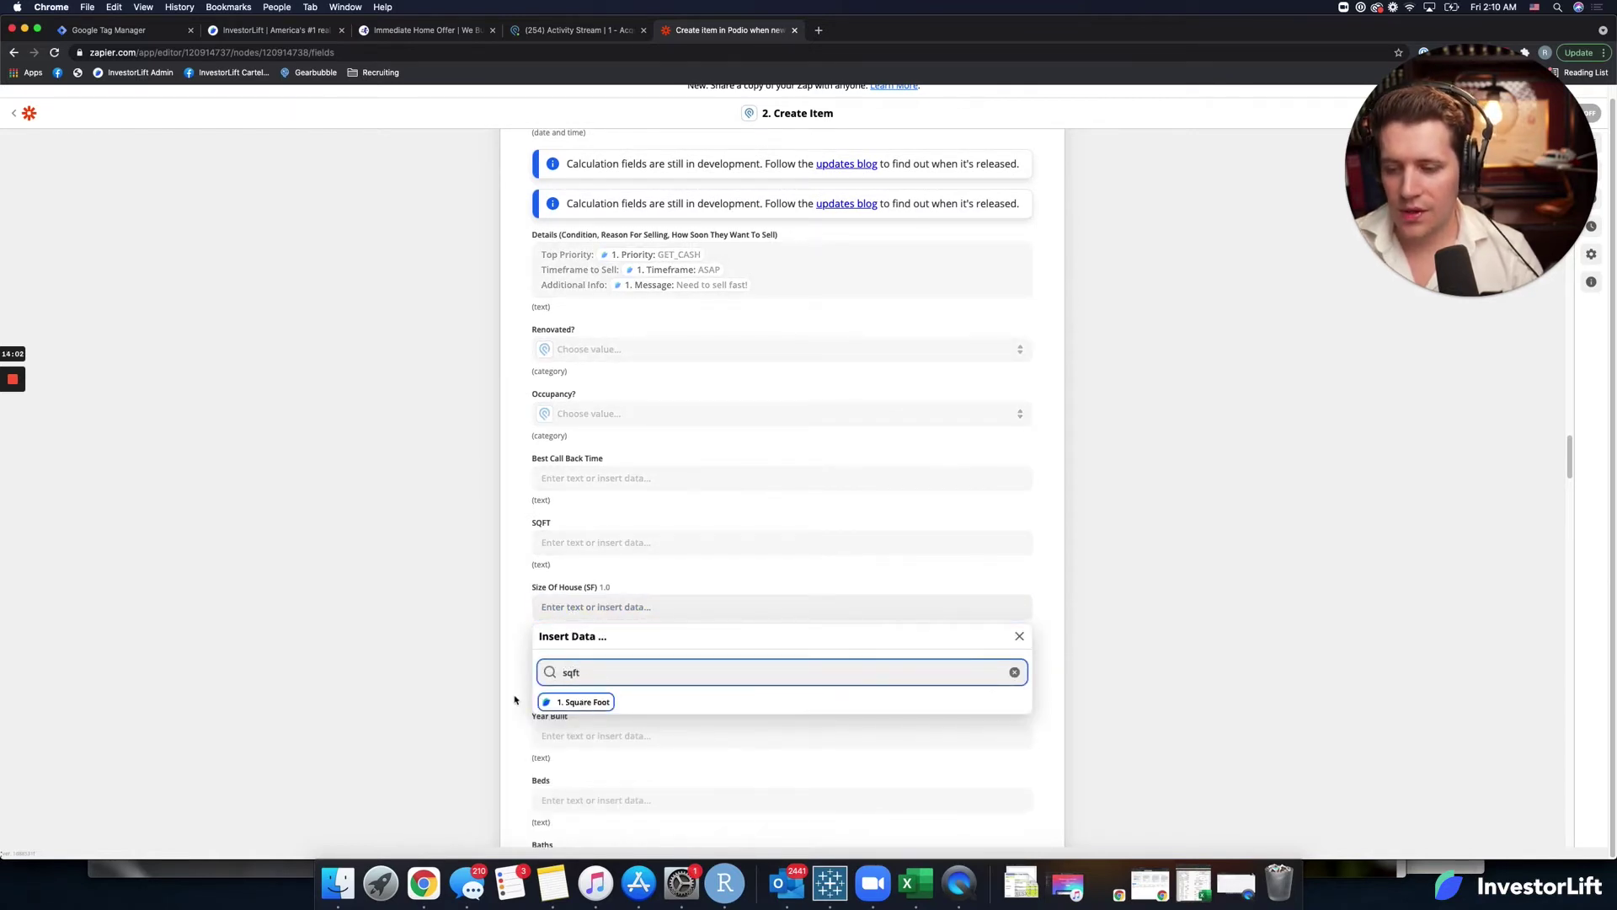
key(Return)
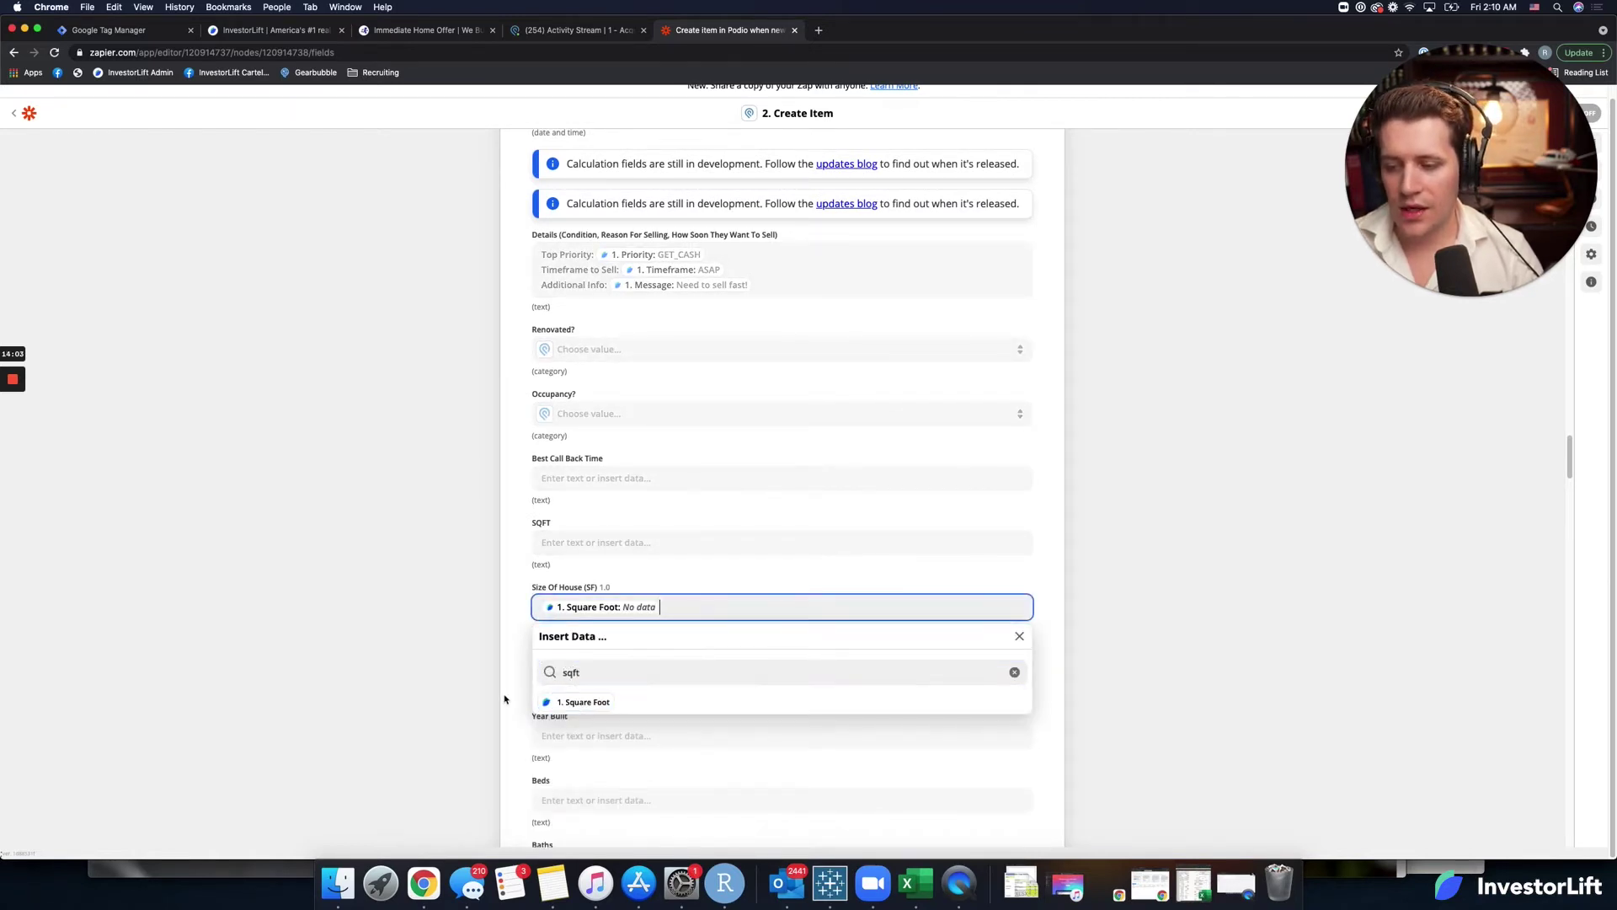
Insert Square Foot into Size Of Lot (SF), then delete it so the field stays empty.
click(591, 669)
text(s)
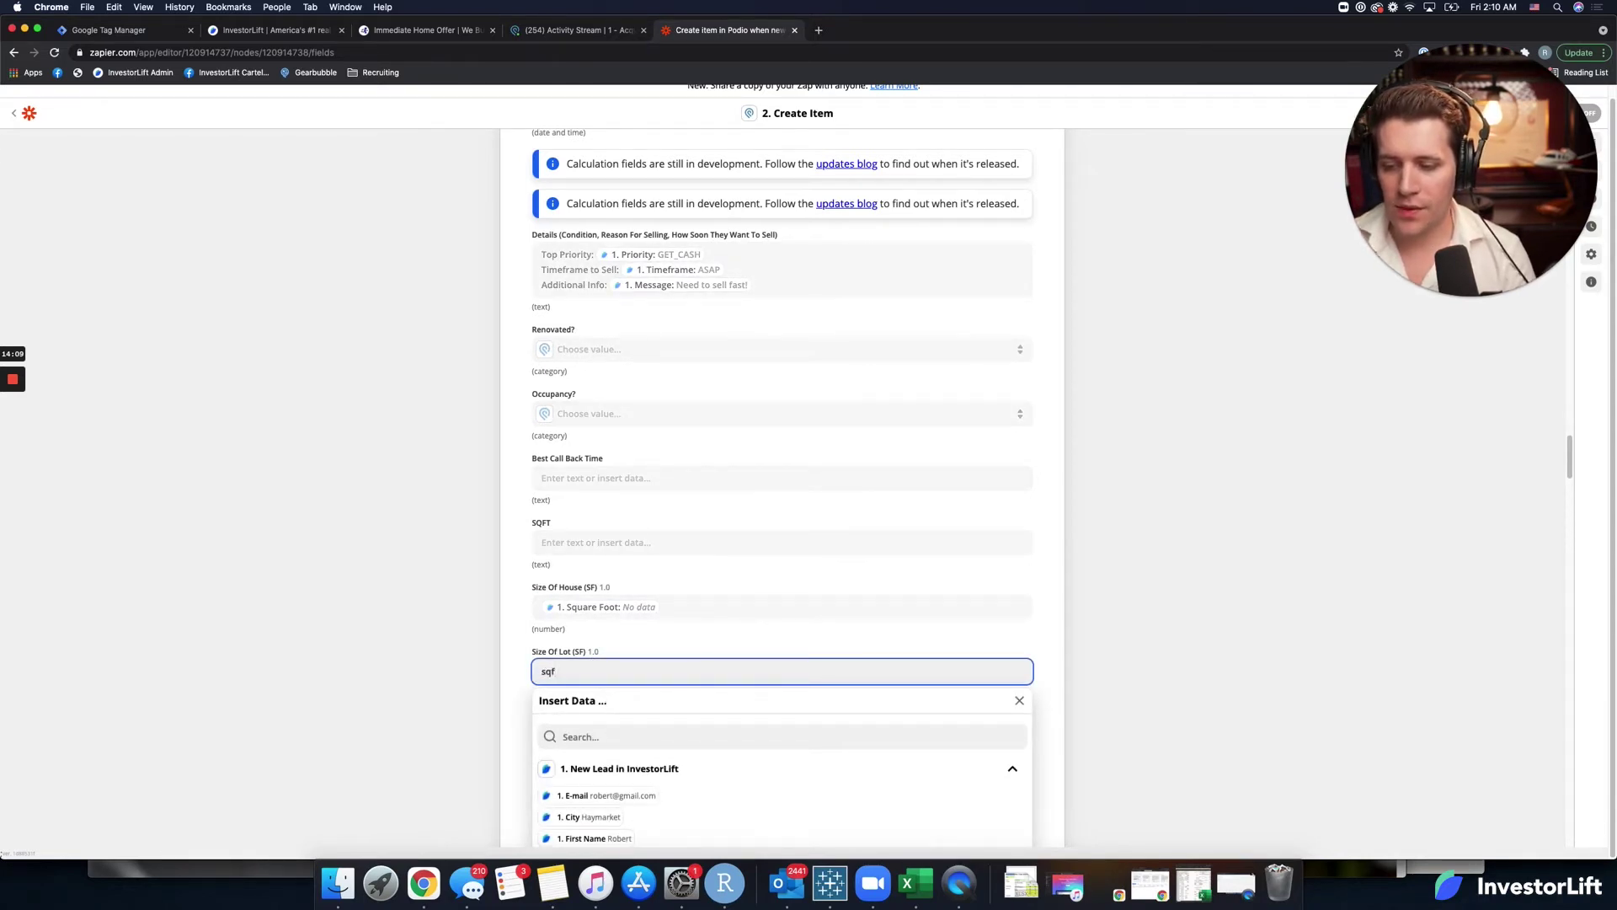
key(BackSpace)
click(624, 736)
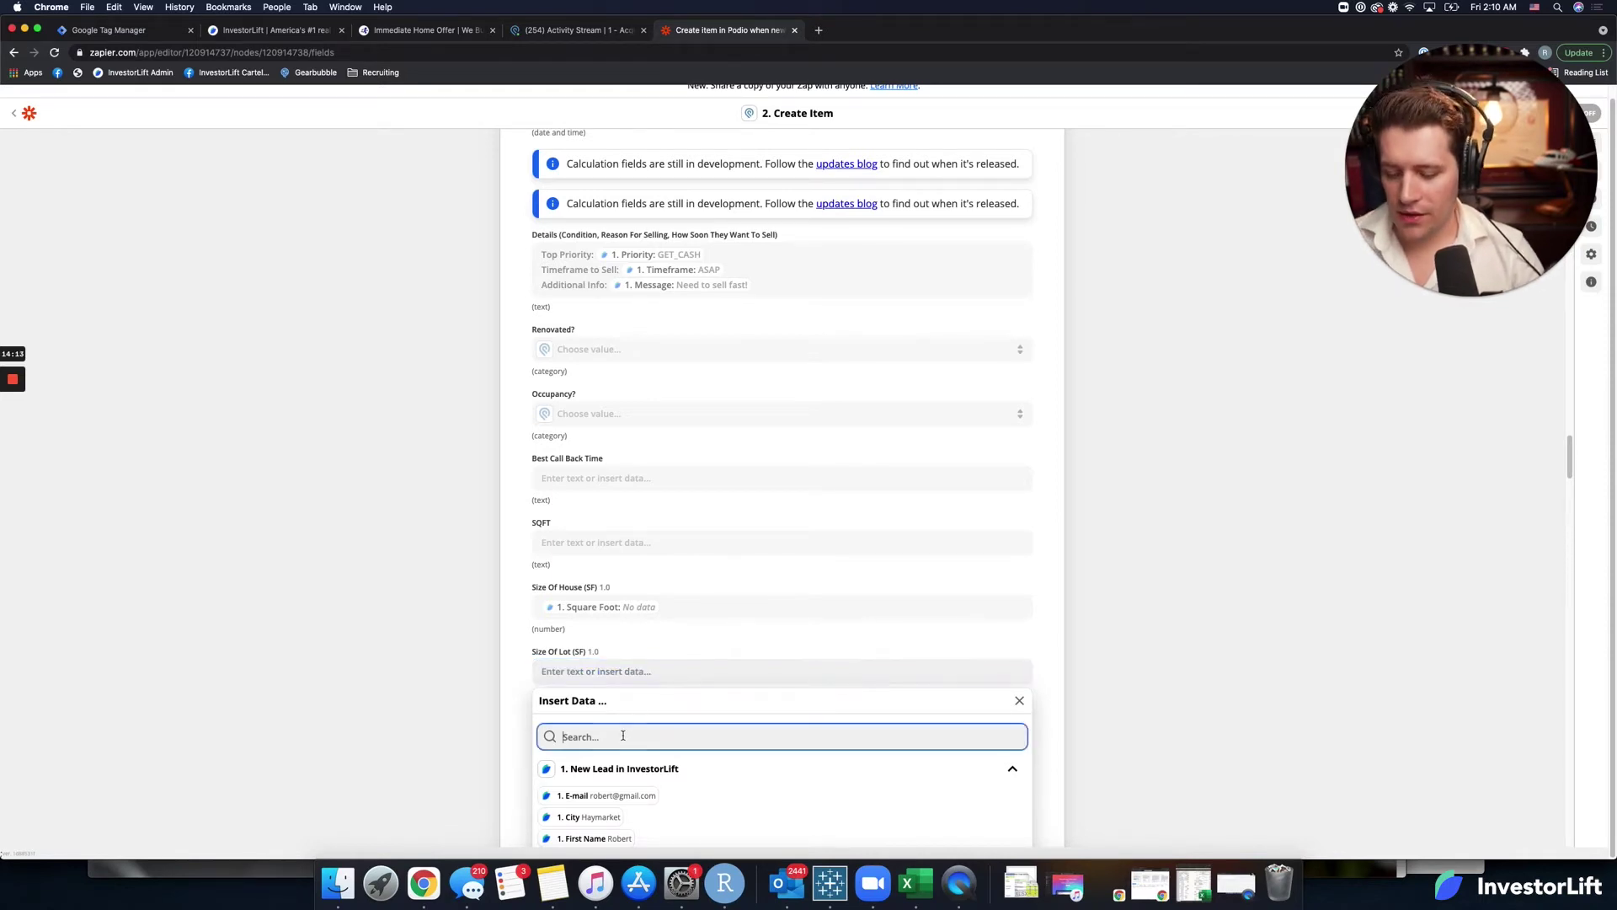
text(sq)
click(601, 767)
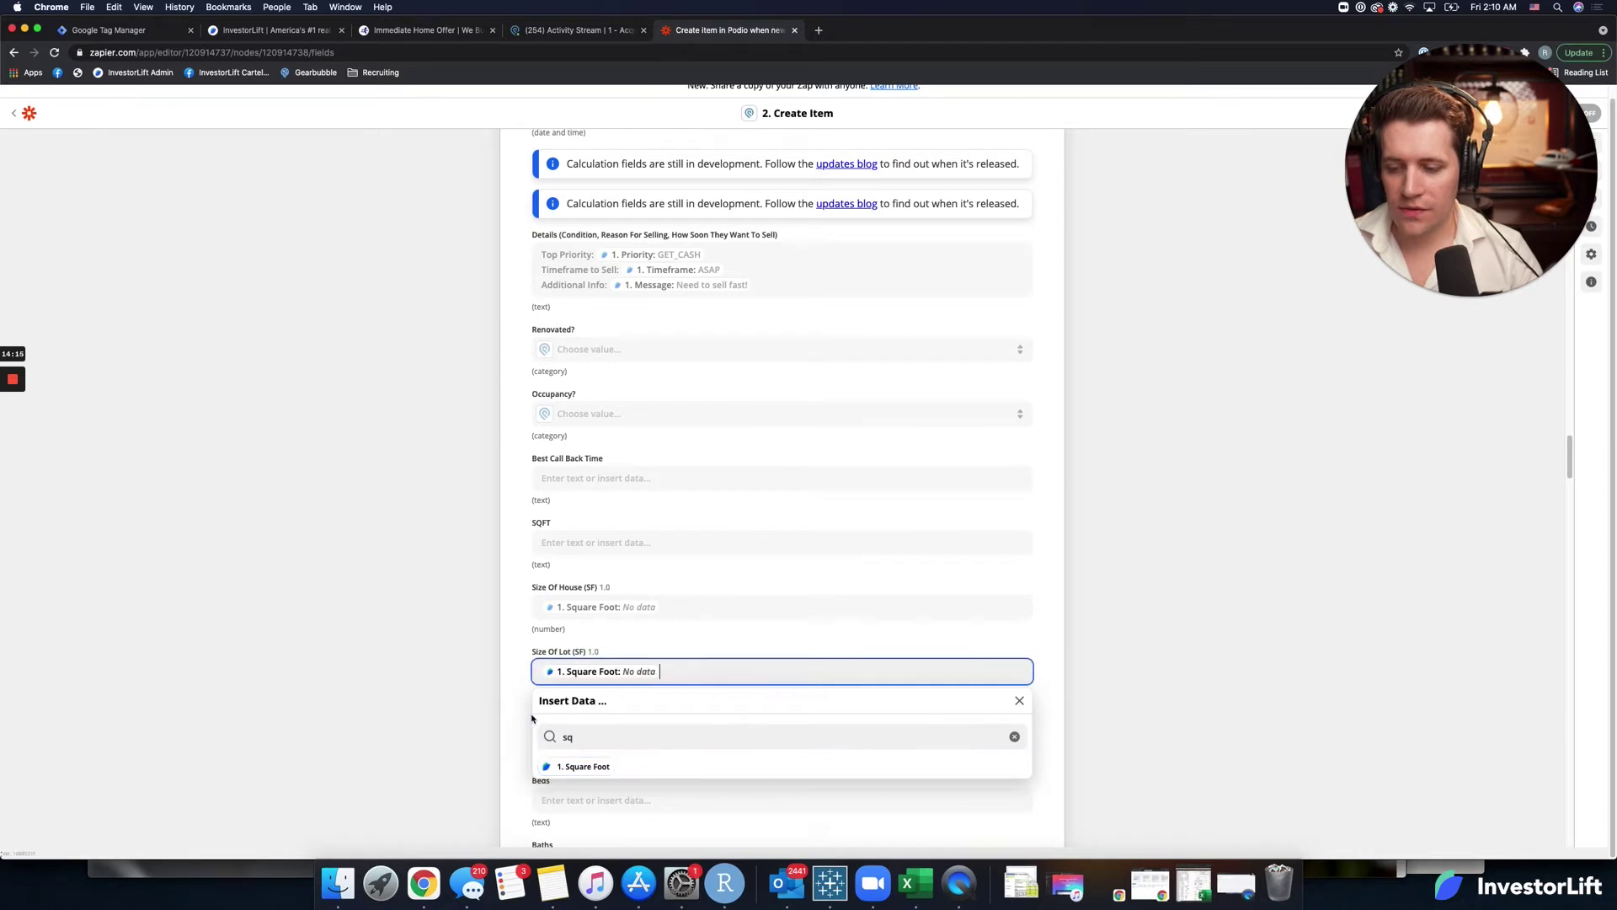
click(519, 721)
scroll(521, 714, down, 1)
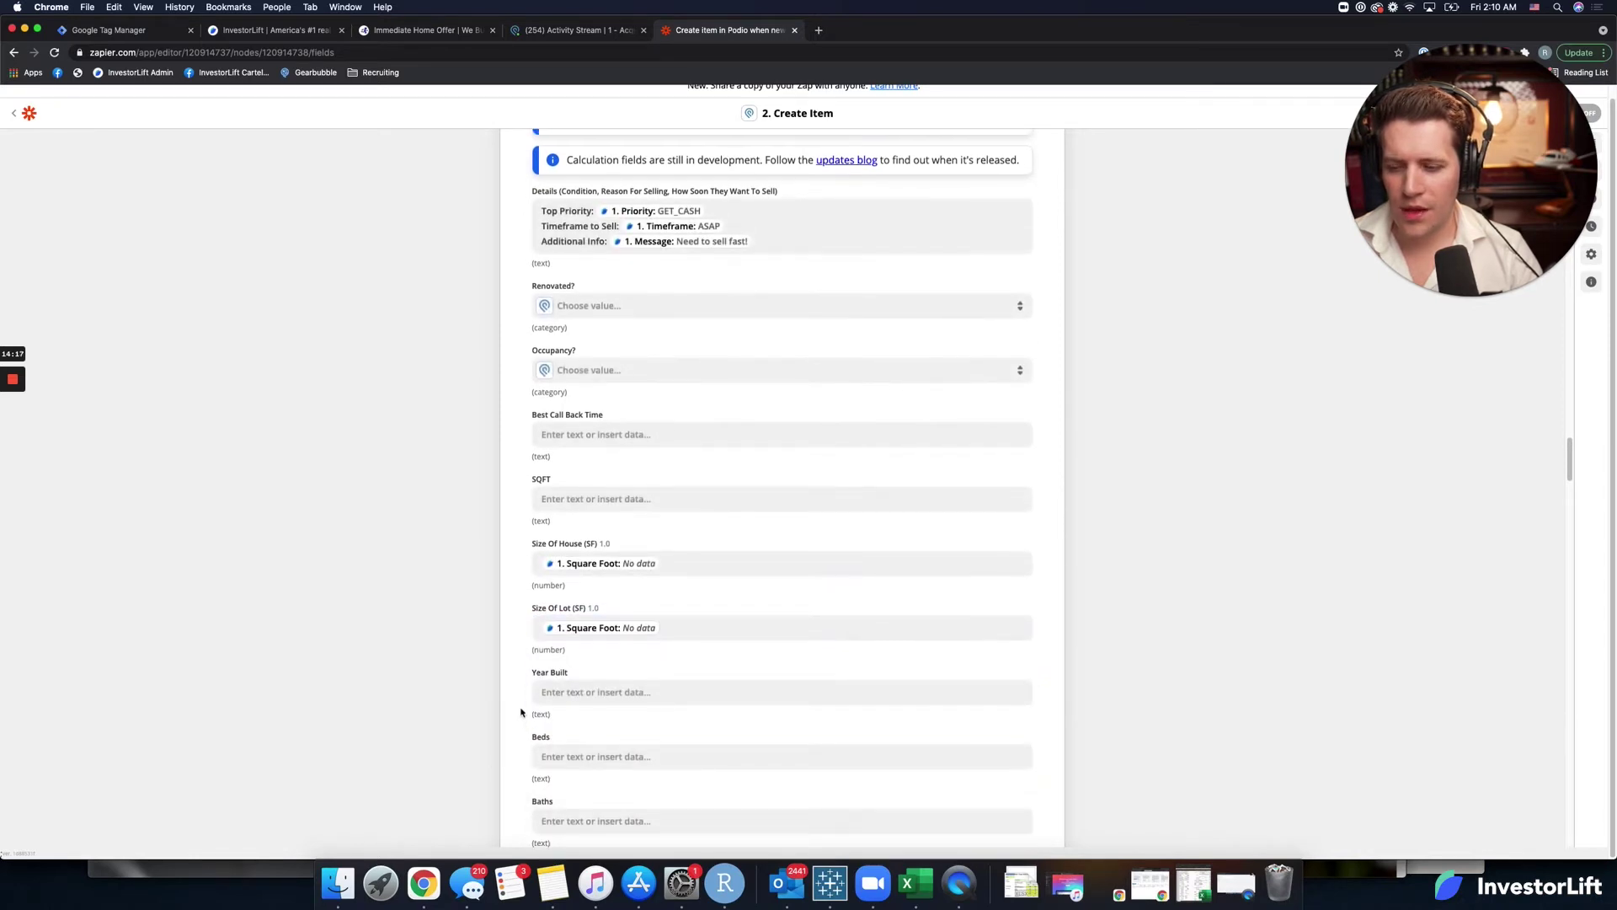
click(554, 628)
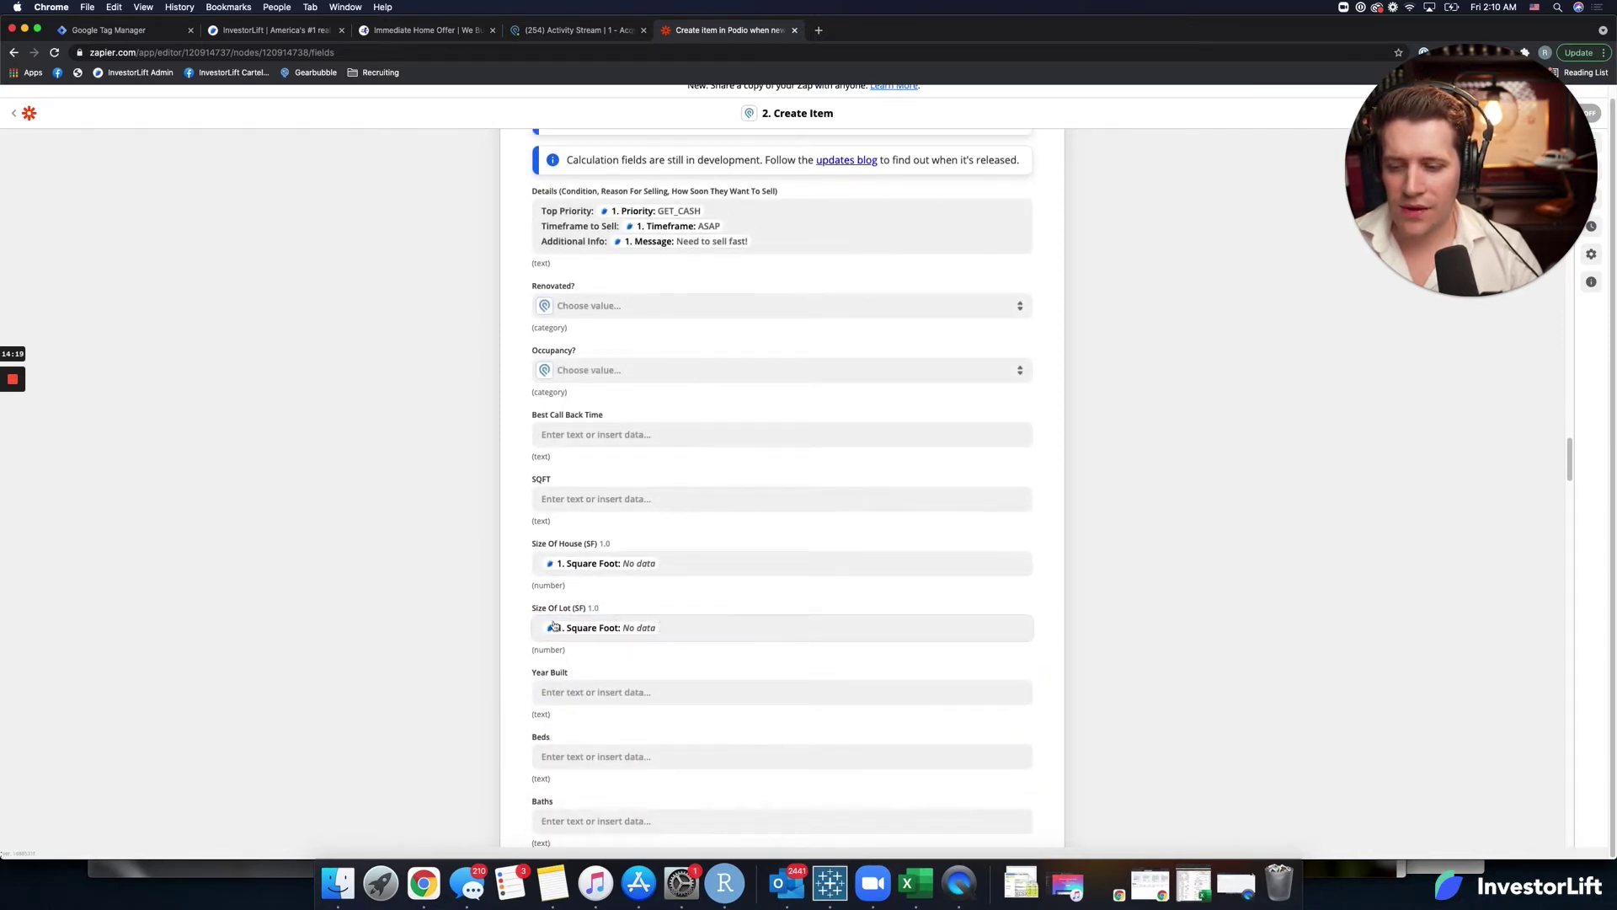
key(BackSpace)
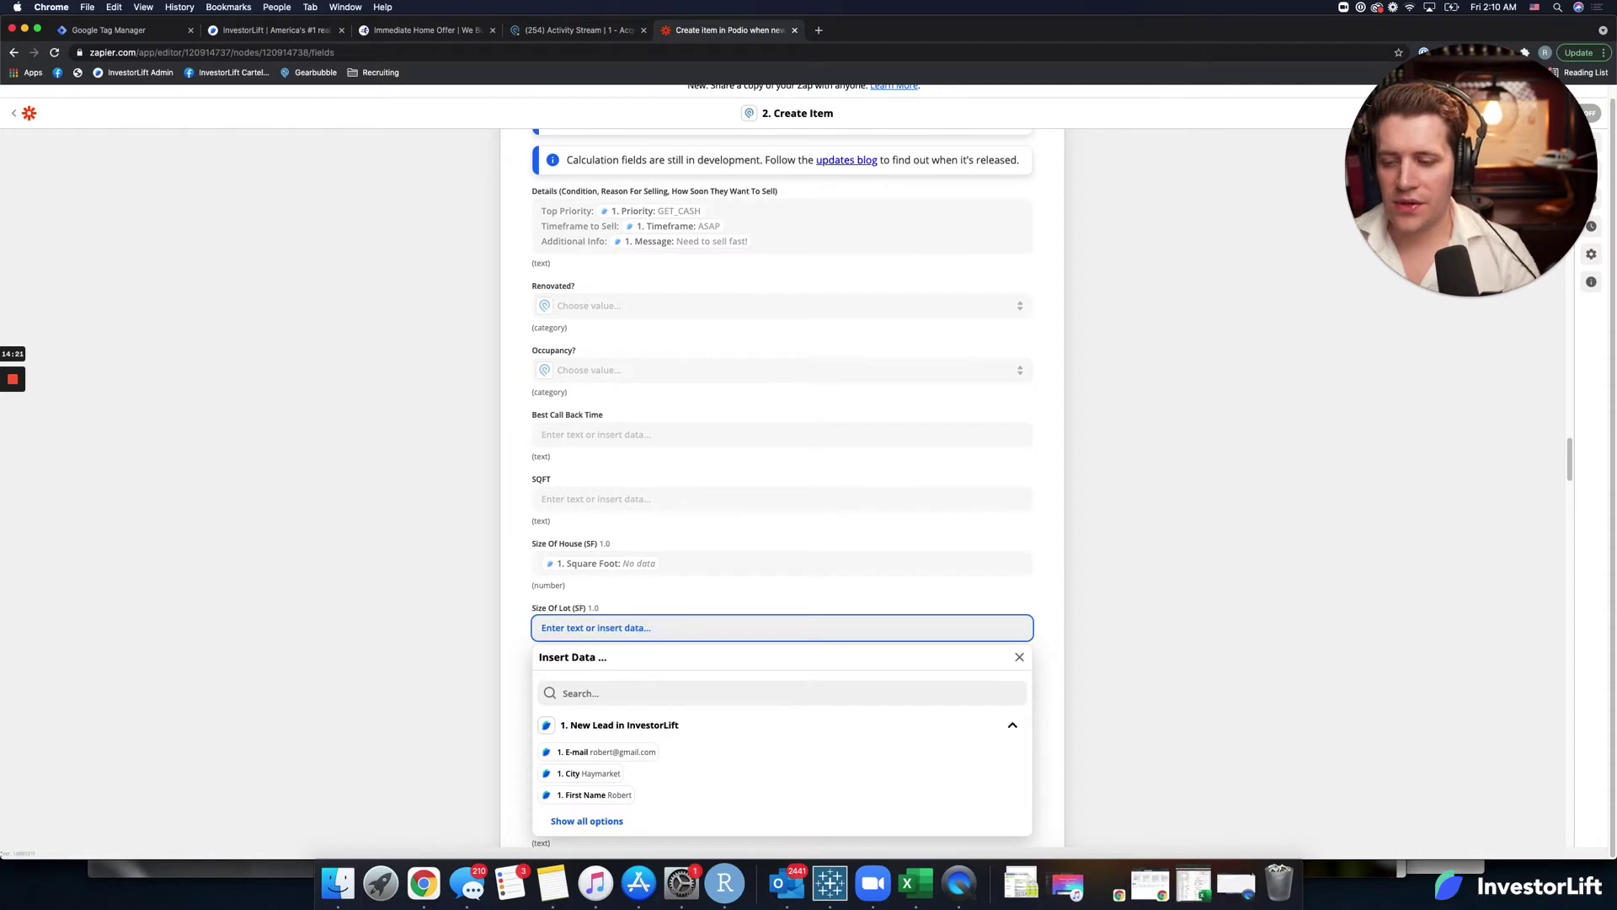
click(503, 623)
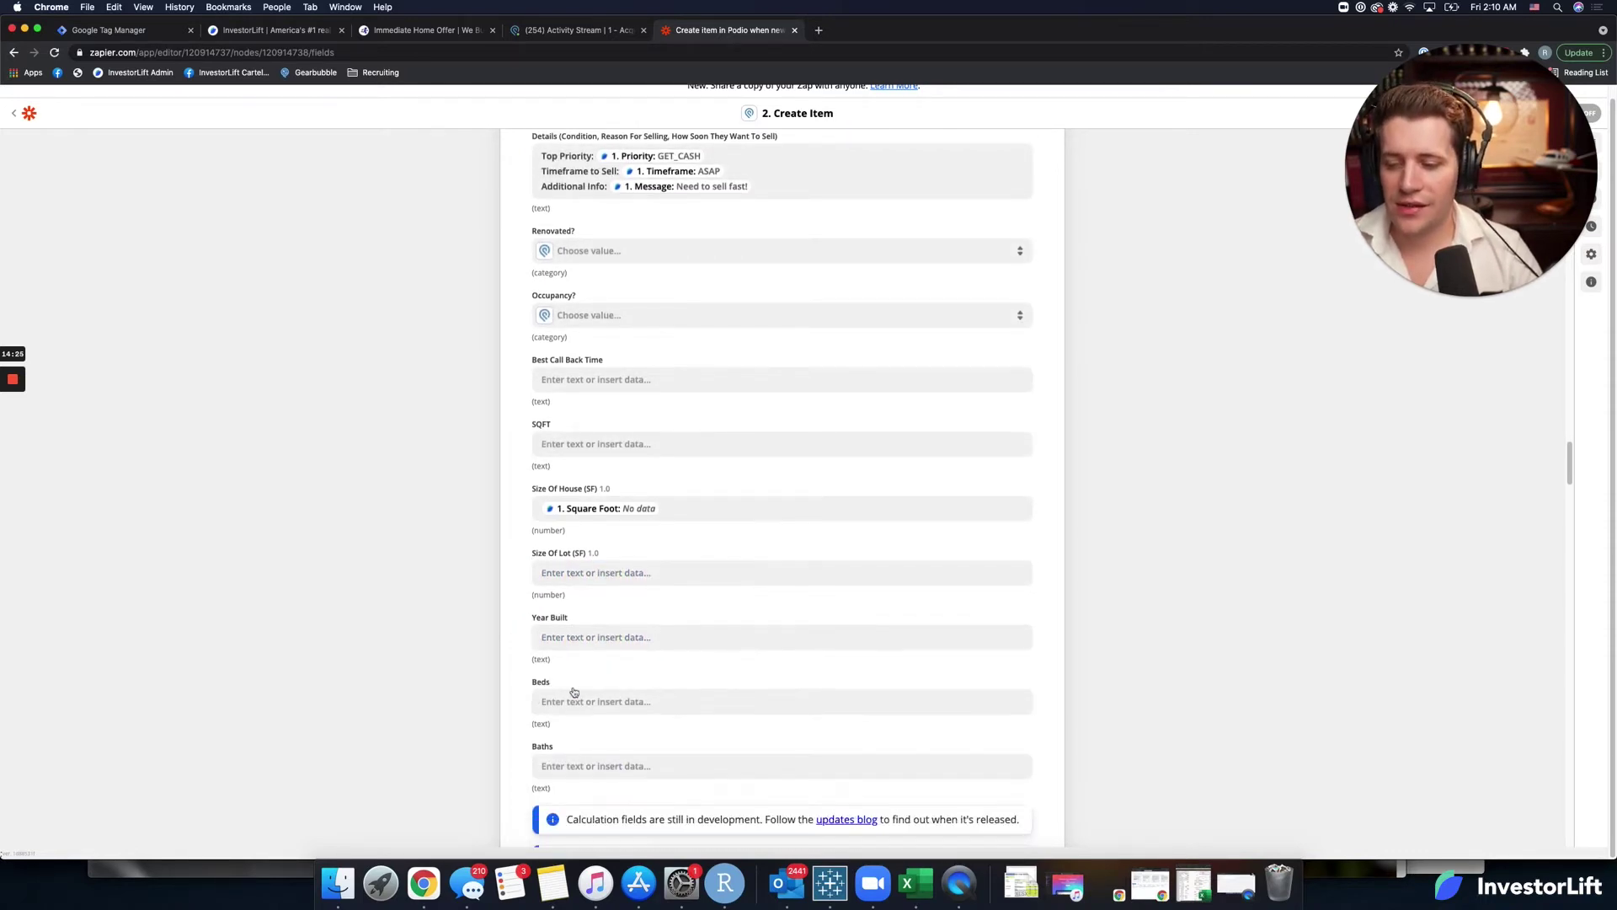
Map the lead's Year Built (1937) into the Year Built field.
click(585, 642)
click(596, 700)
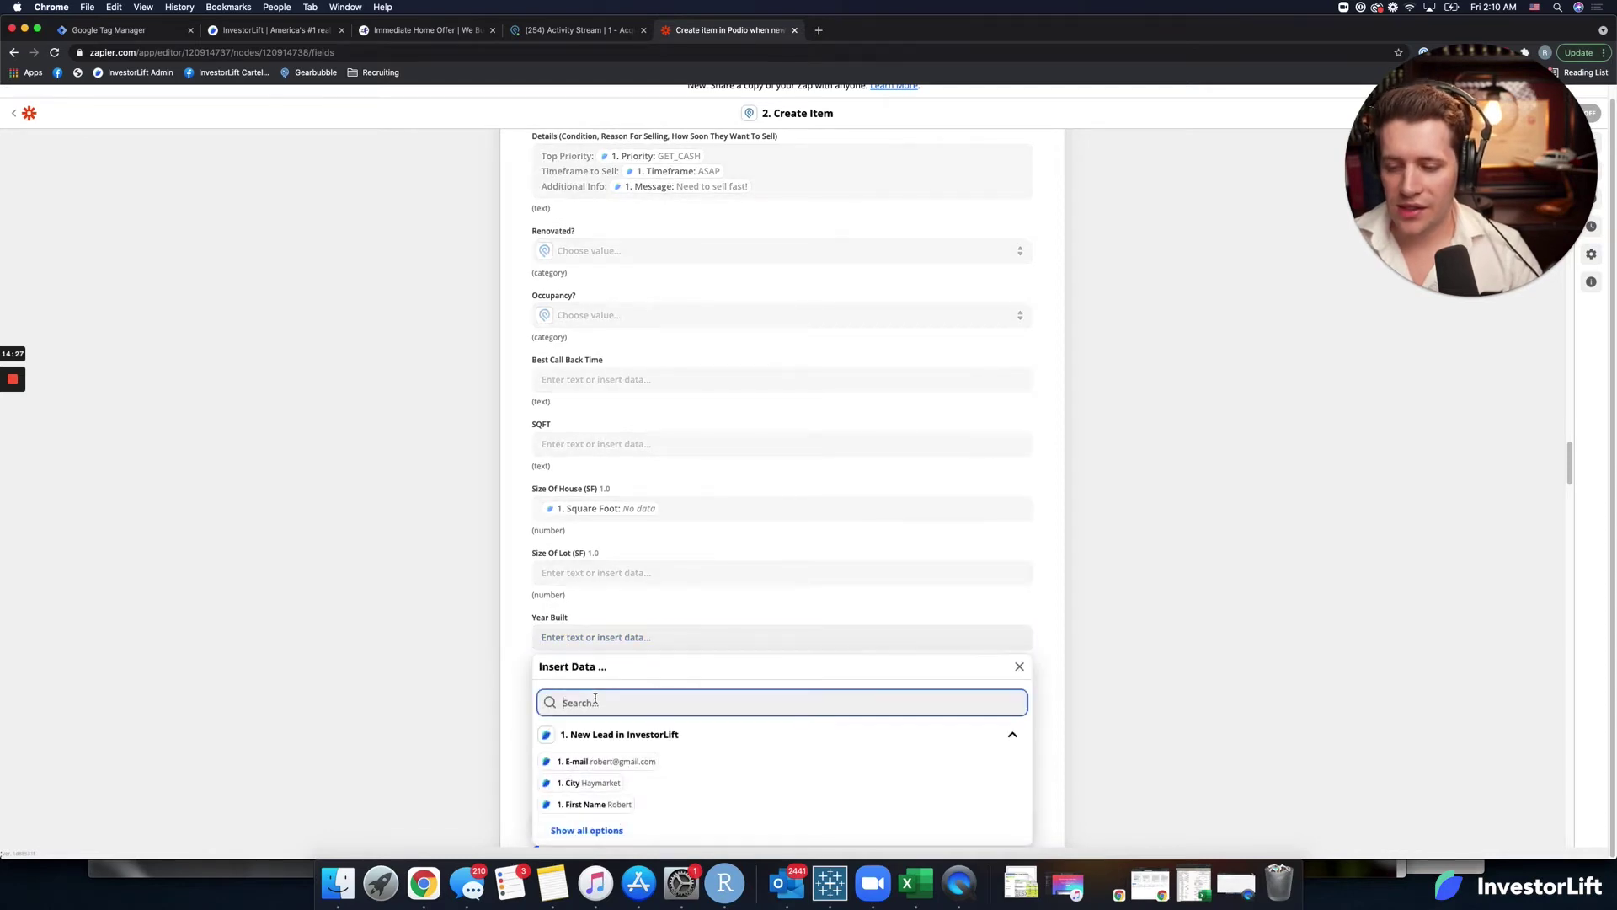
text(year)
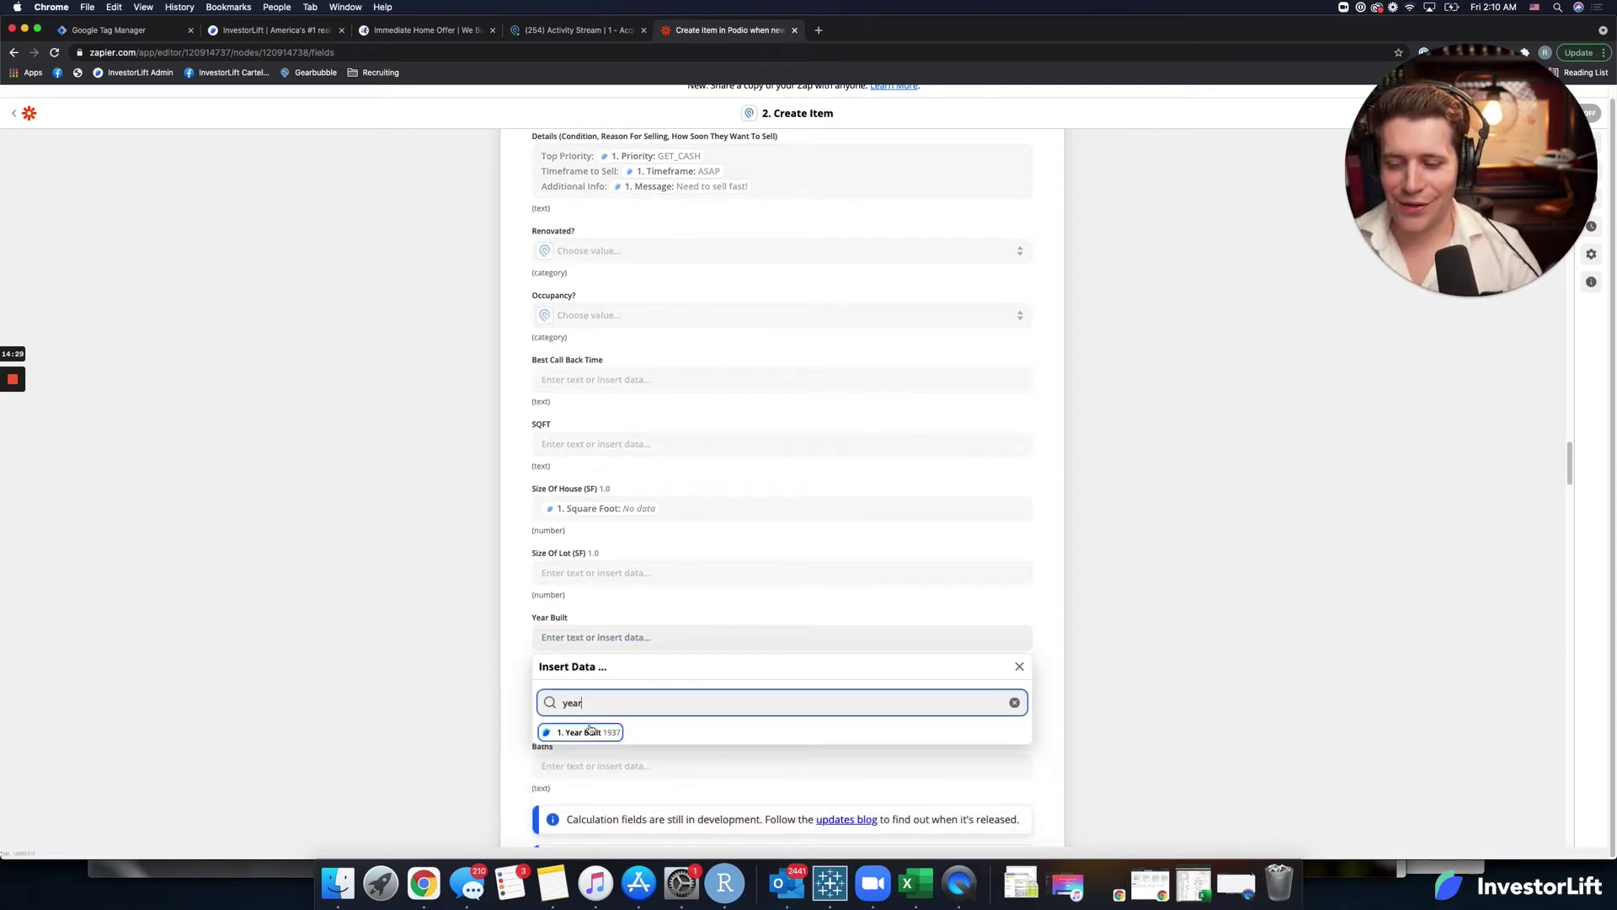
click(581, 732)
click(522, 686)
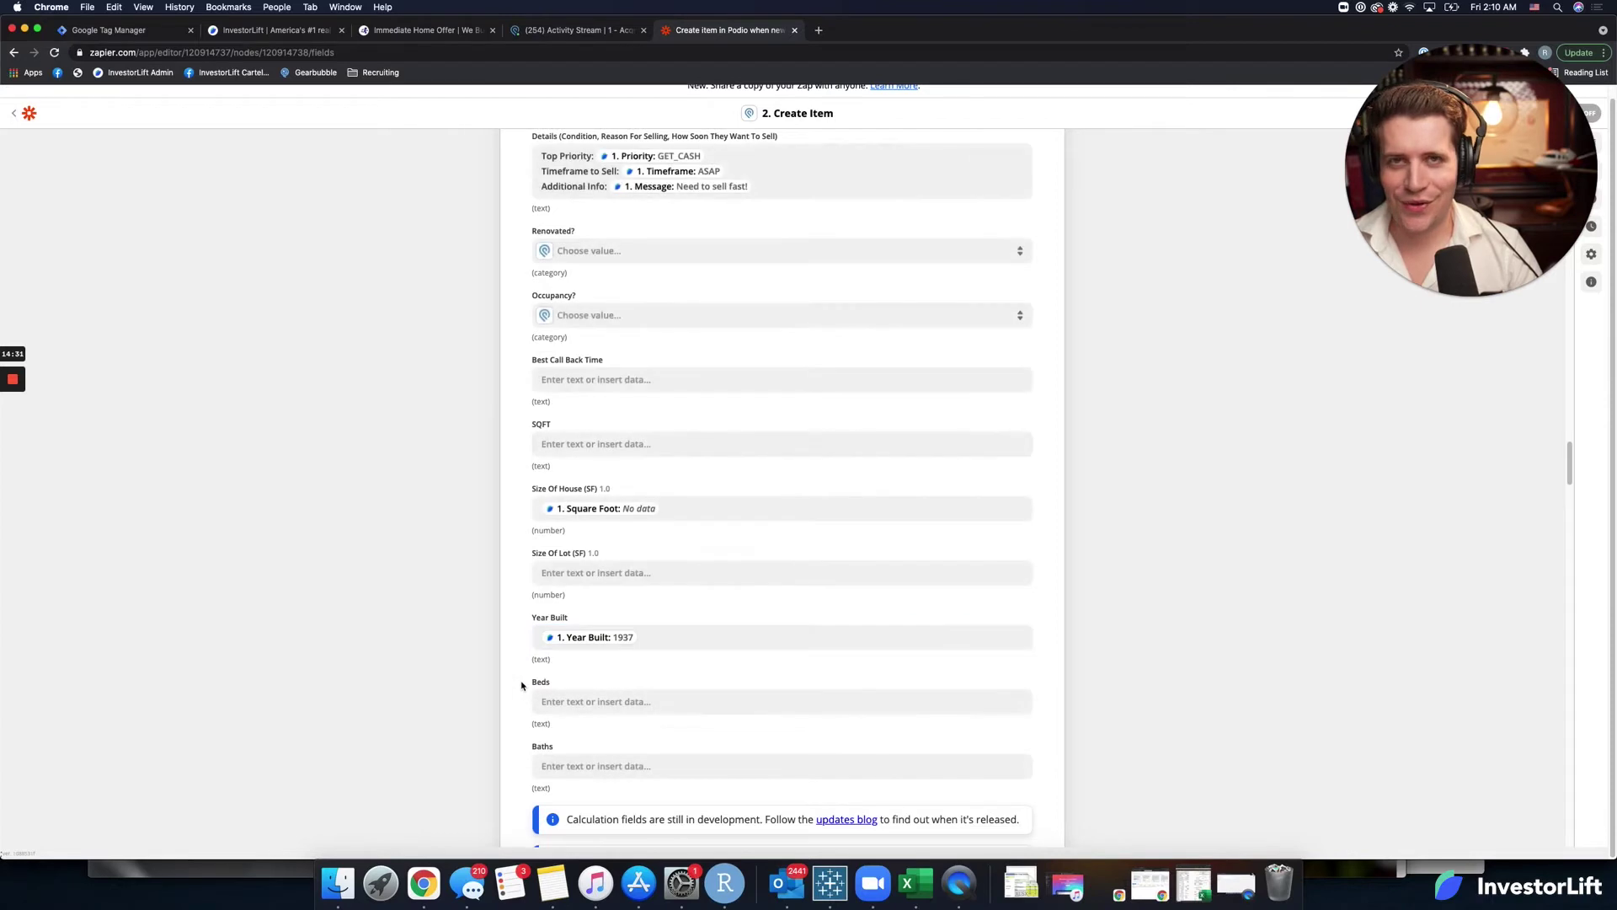
scroll(533, 735, down, 2)
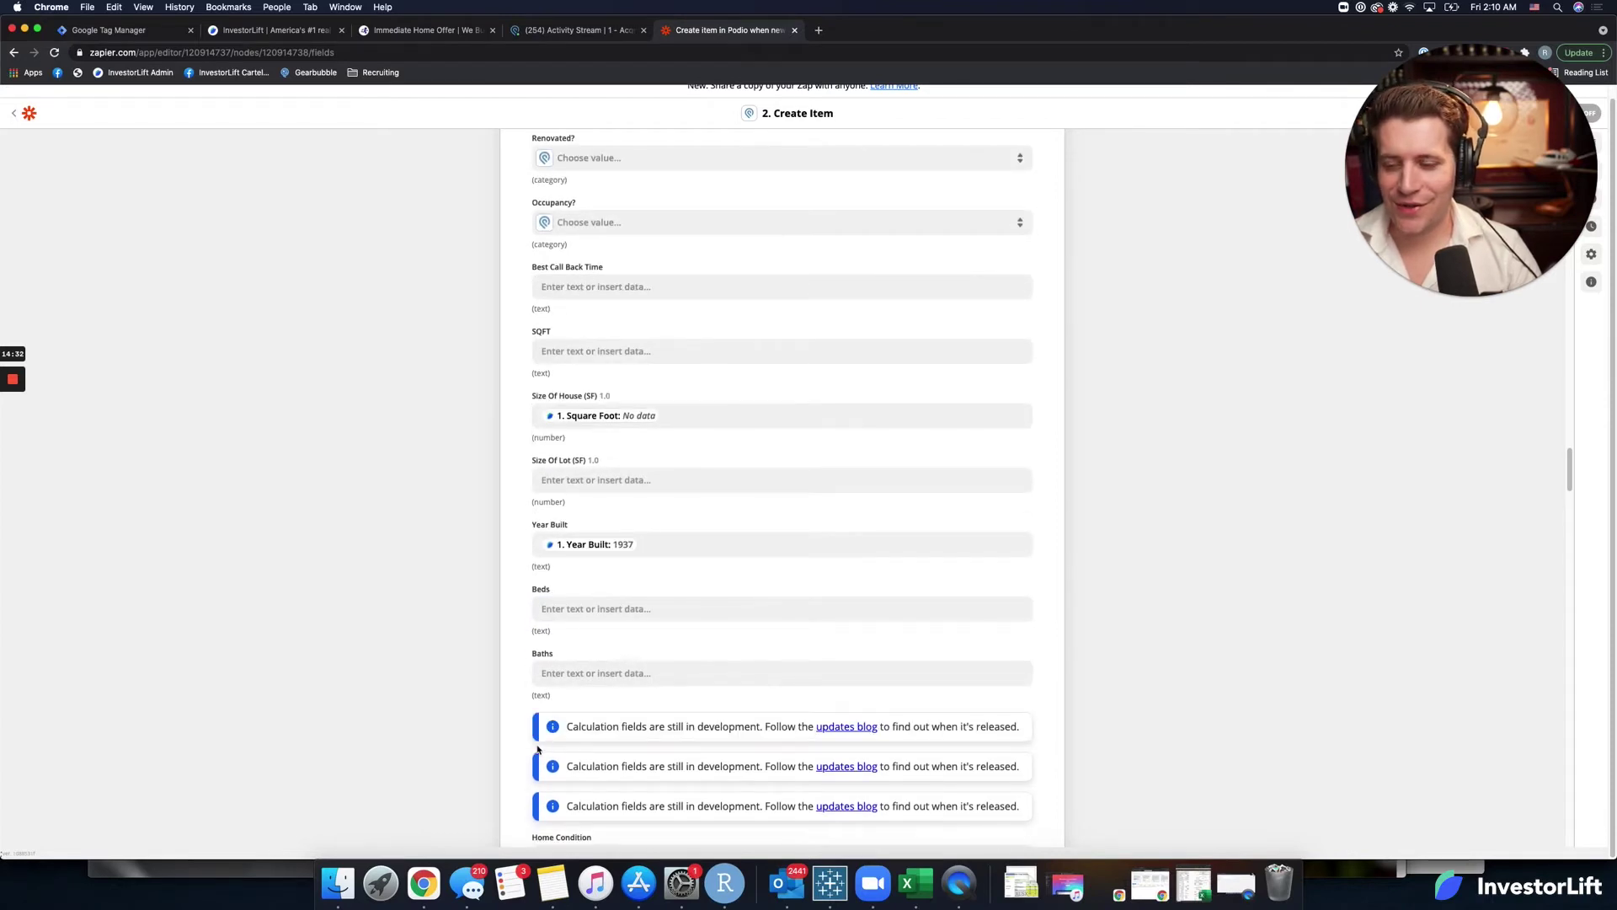
Map Bedrooms (4) into Beds and Bathrooms (3) into Baths.
click(587, 606)
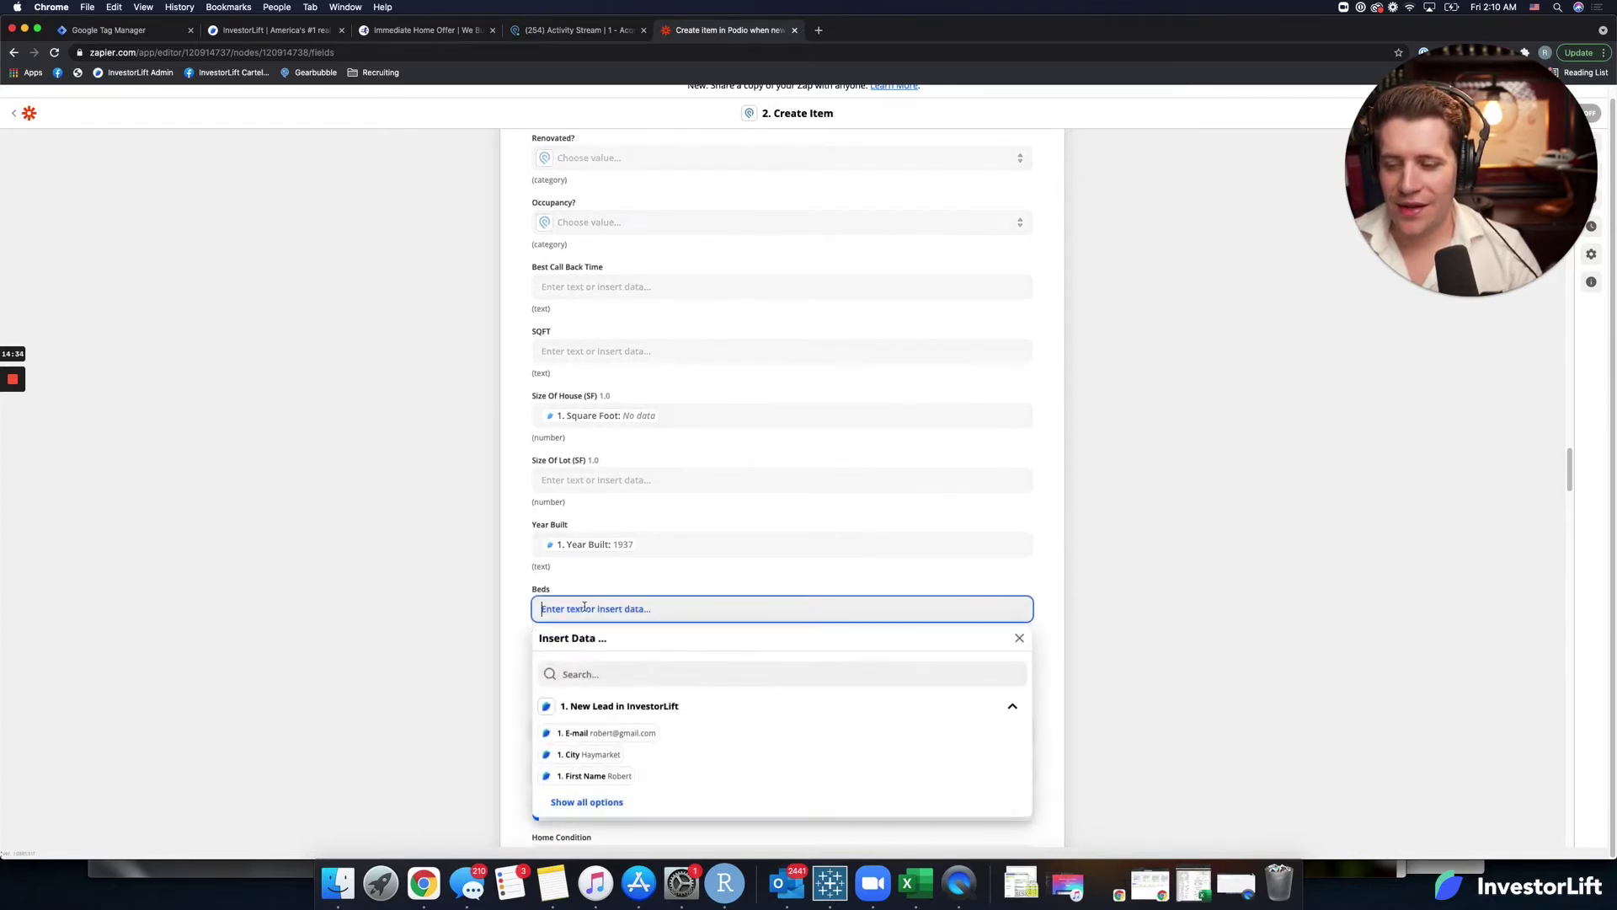
click(577, 674)
text(bed)
click(585, 704)
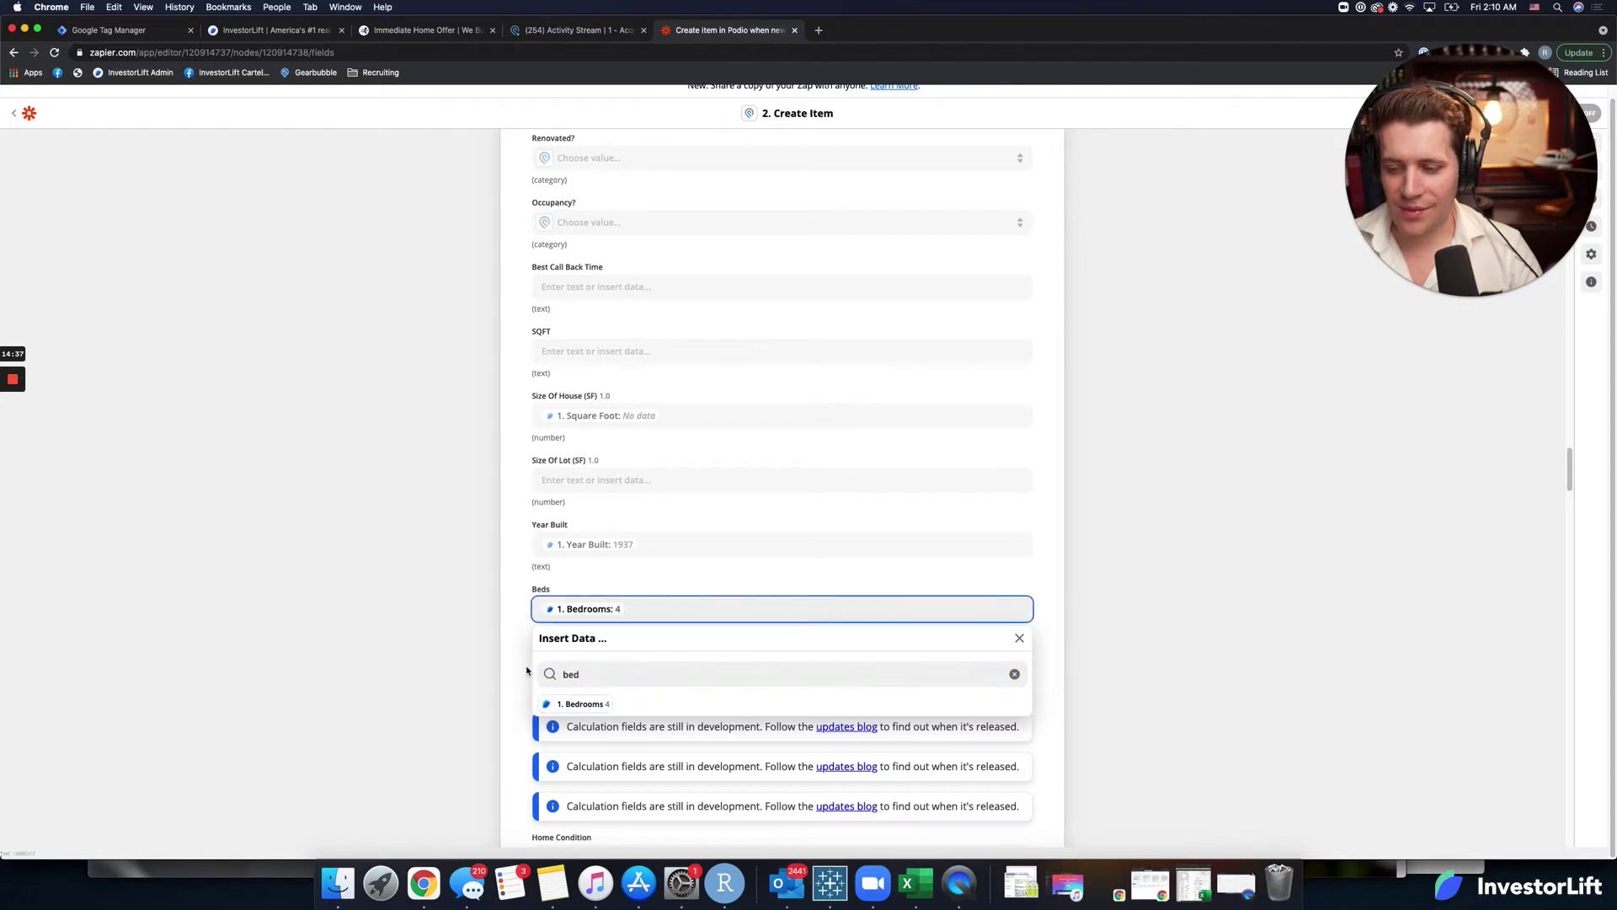
scroll(527, 674, down, 1)
click(590, 620)
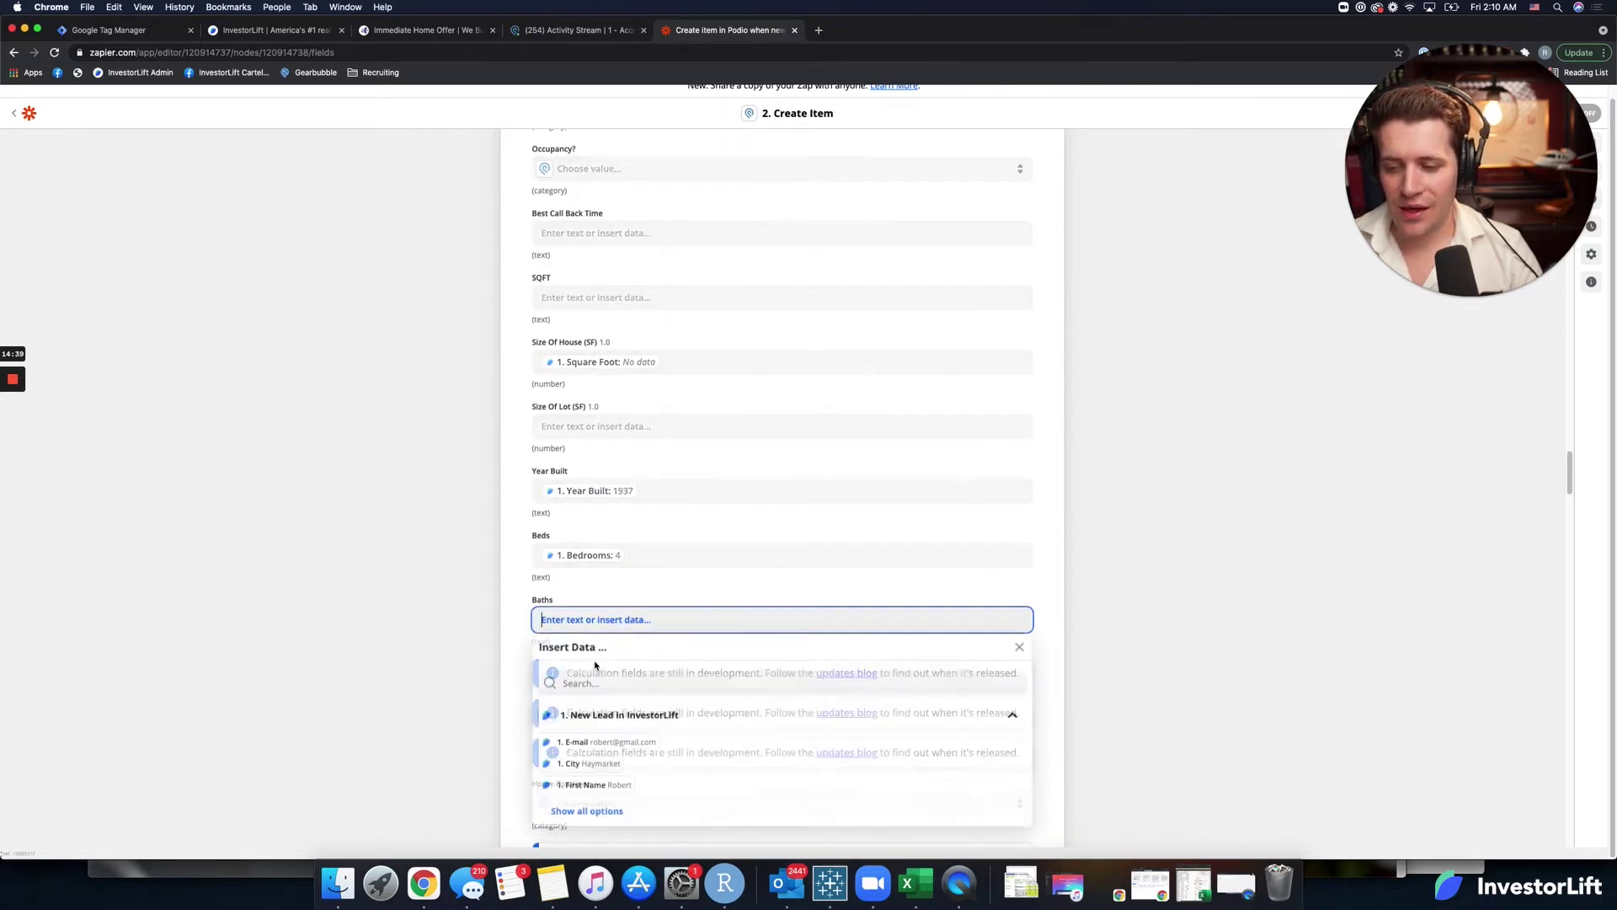
click(591, 674)
text(bath)
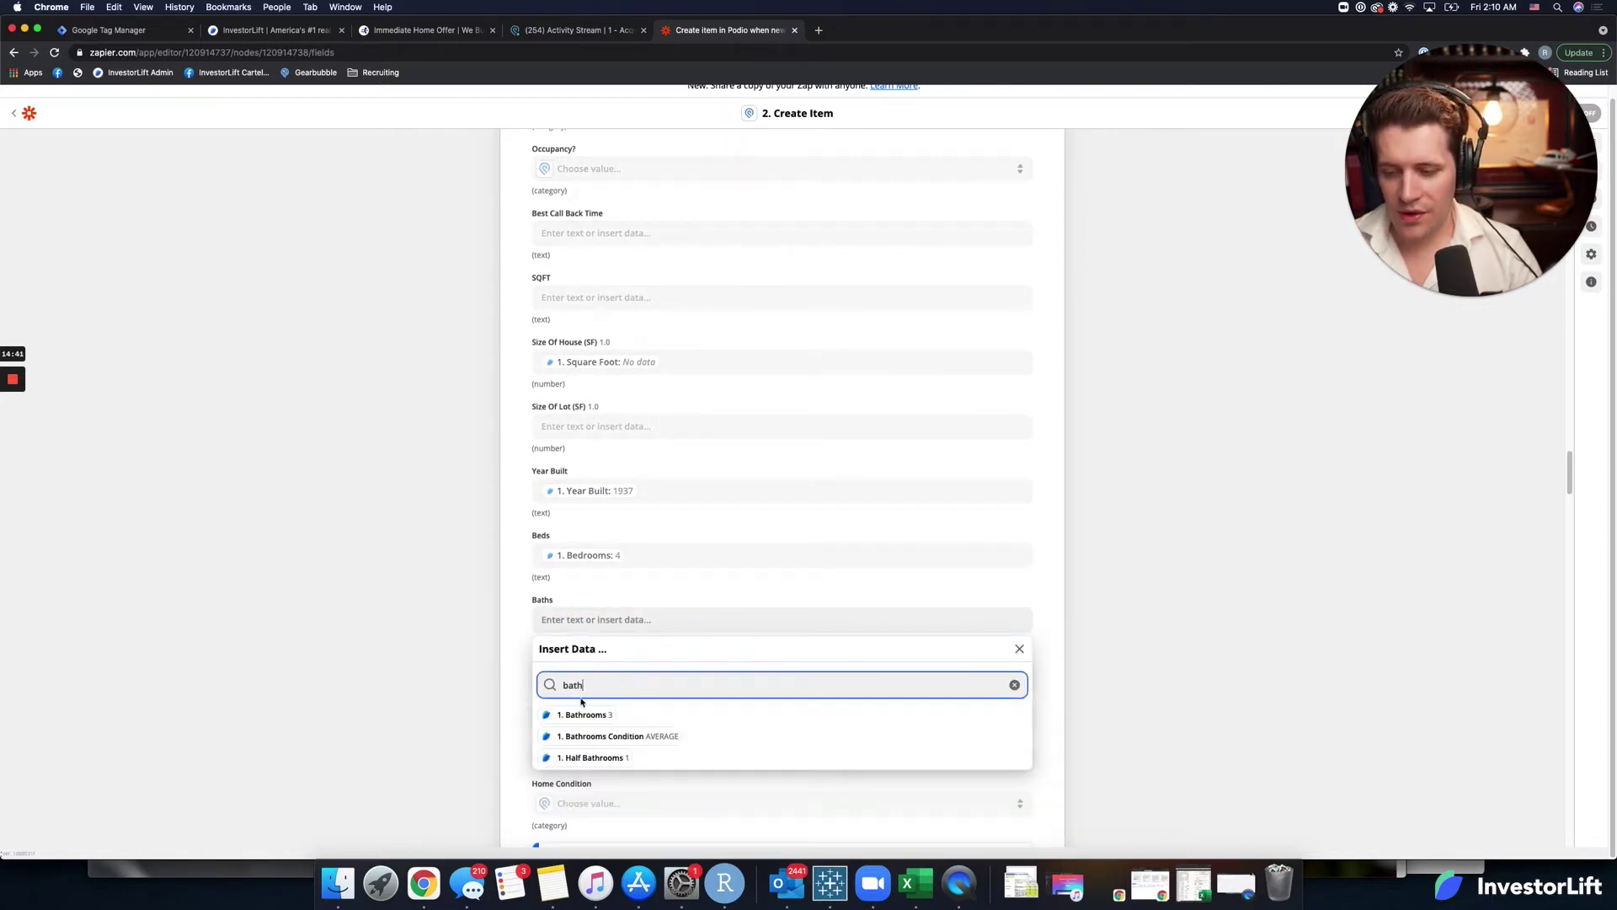
key(Return)
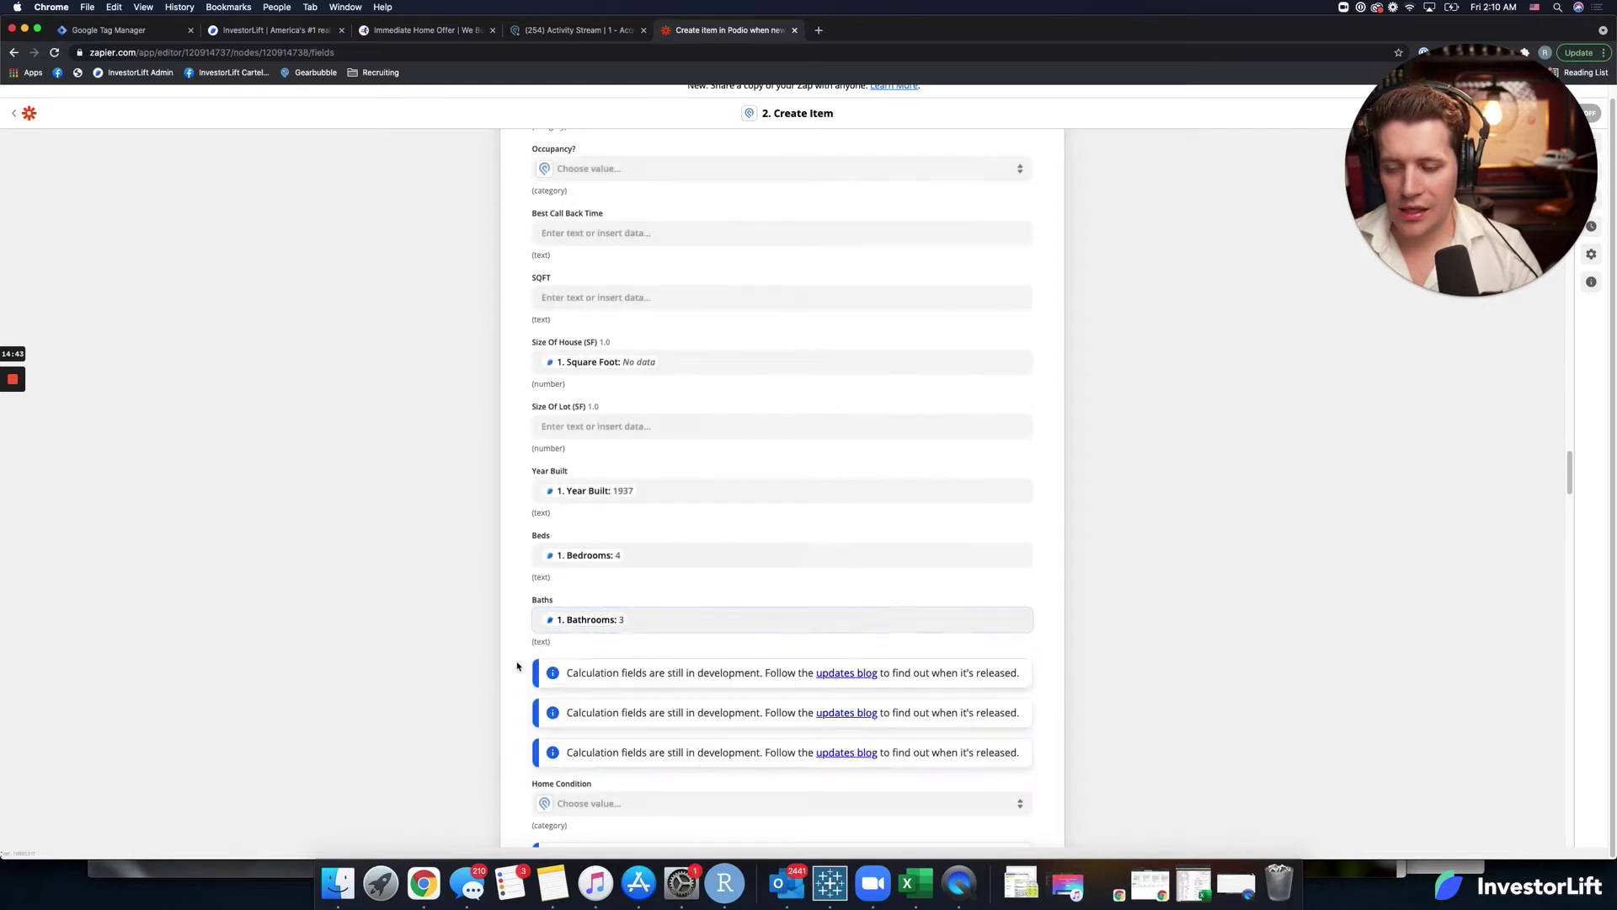
scroll(518, 678, down, 4)
scroll(514, 669, down, 2)
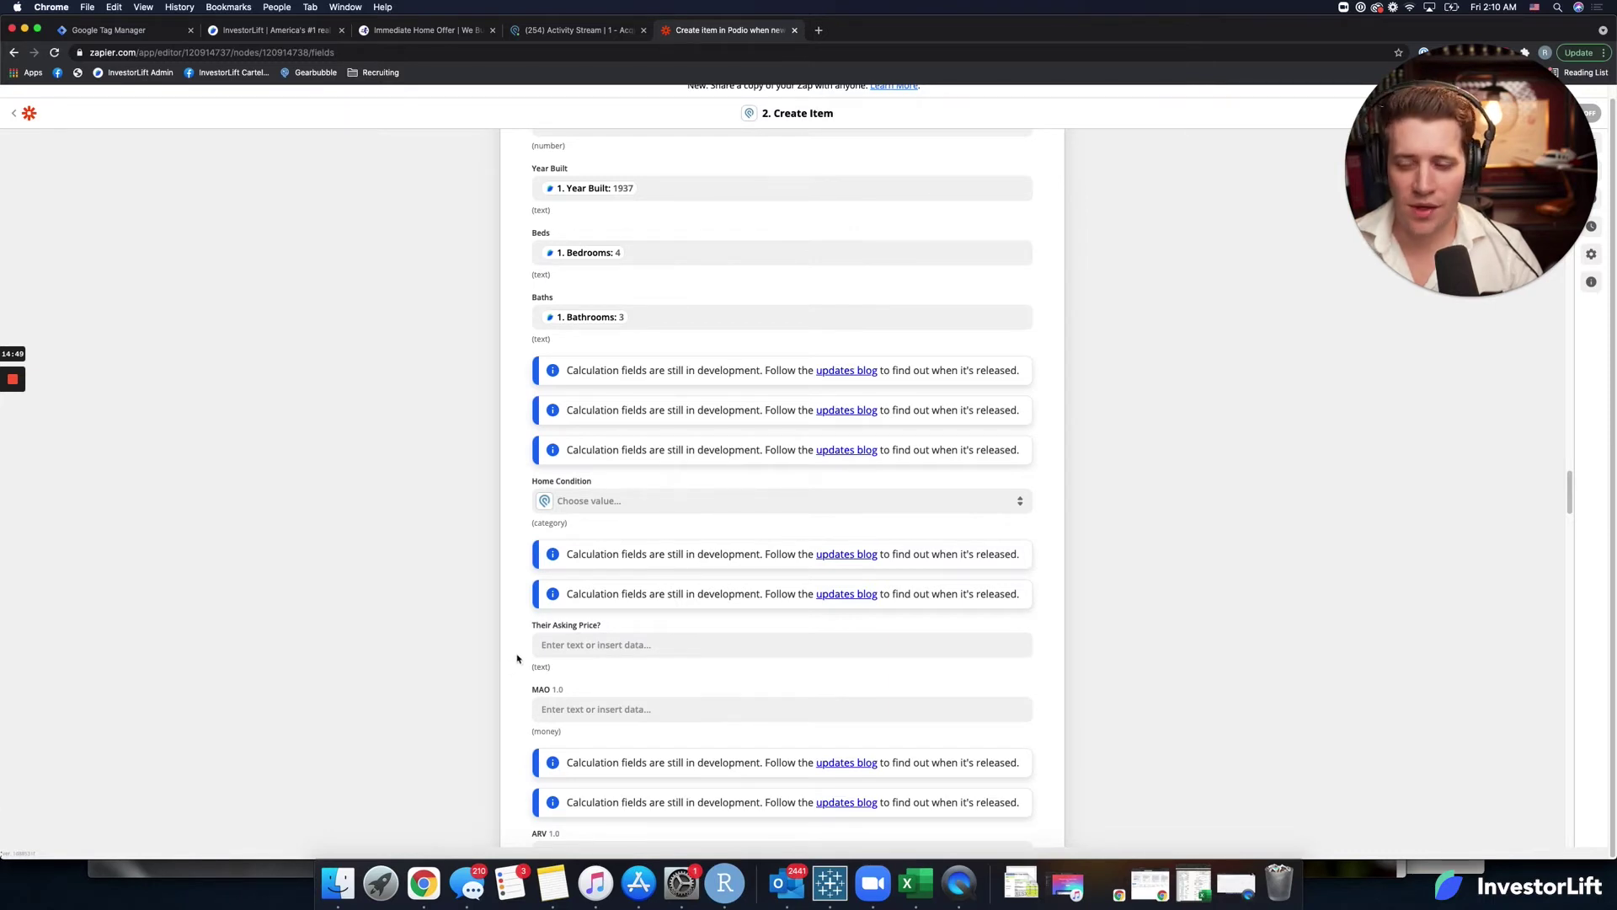
Map the lead's Asking Price (250000) into Their Asking Price.
scroll(547, 652, down, 1)
click(574, 640)
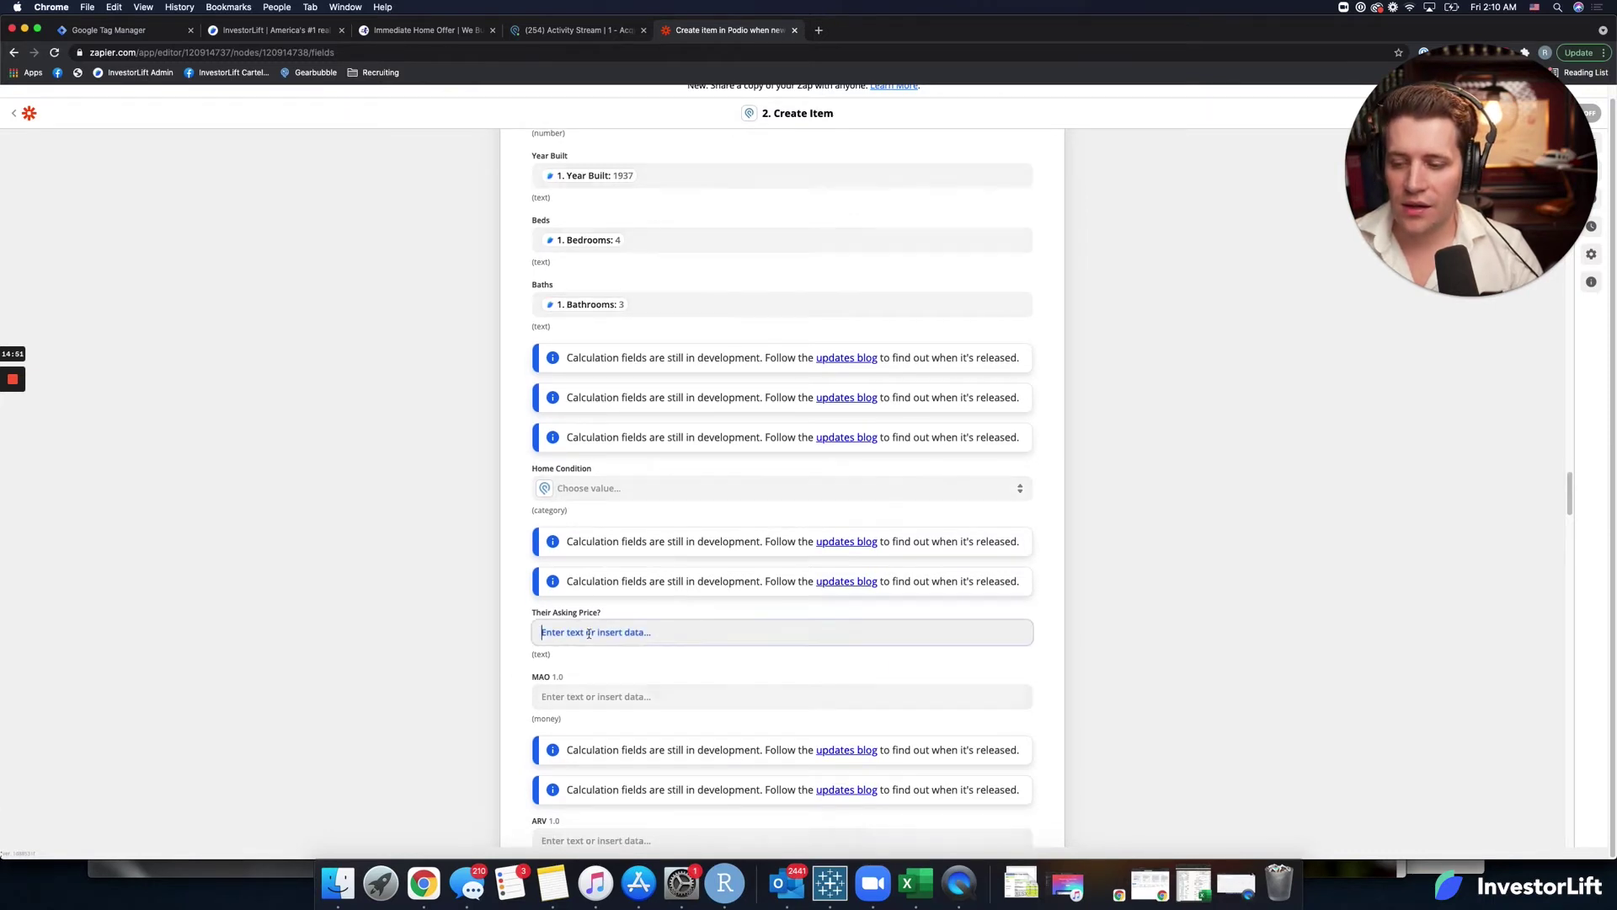
click(593, 690)
text(aski)
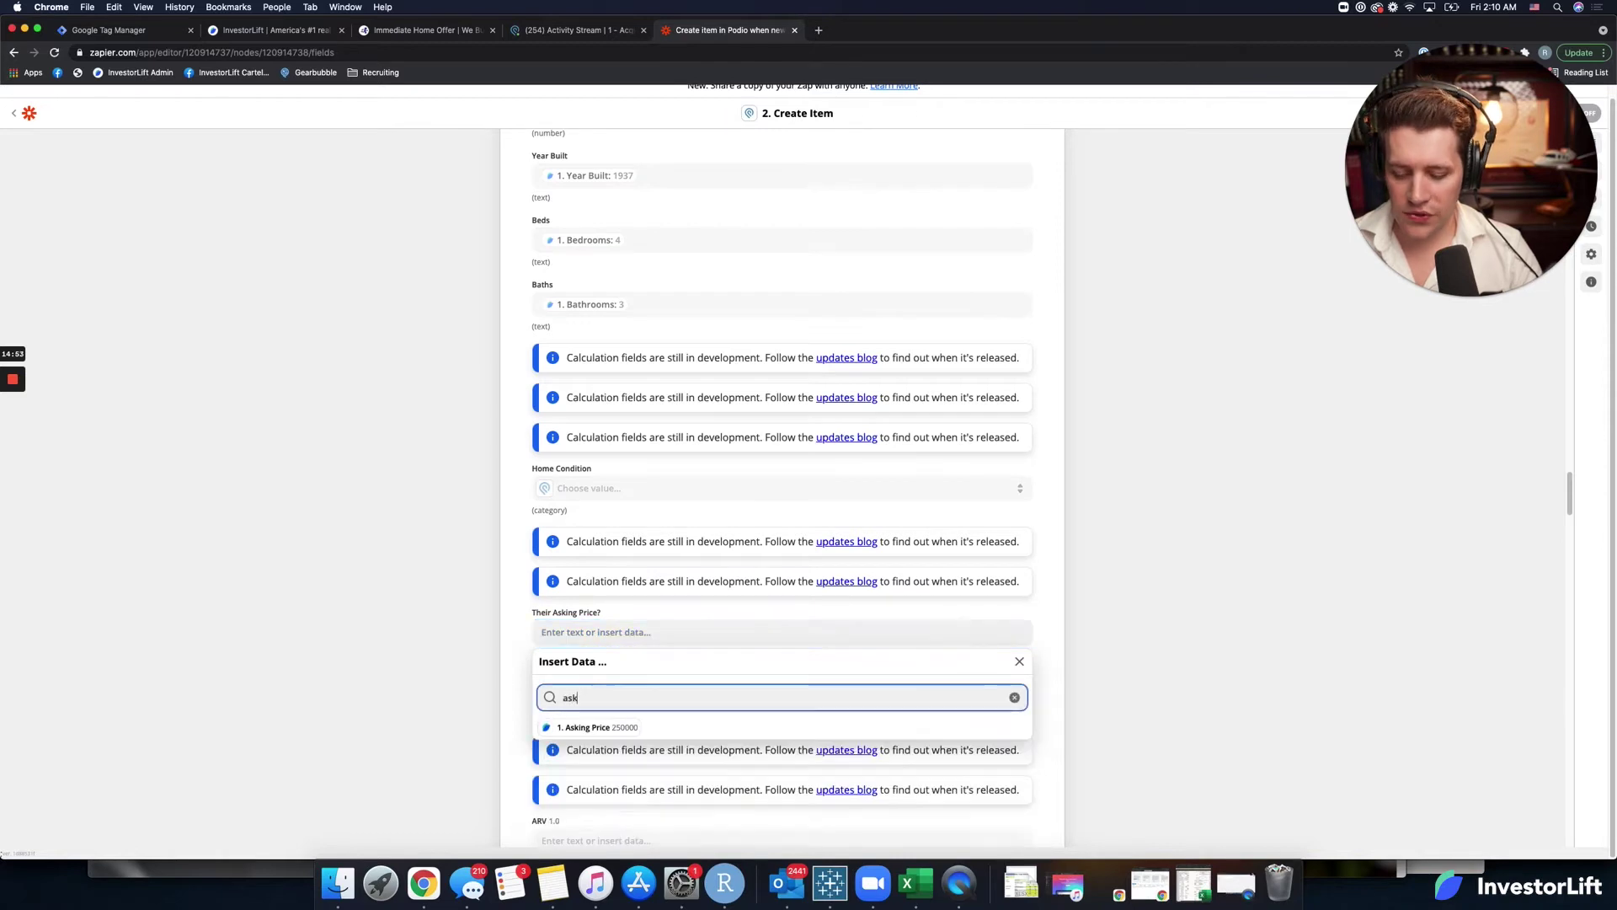
click(600, 728)
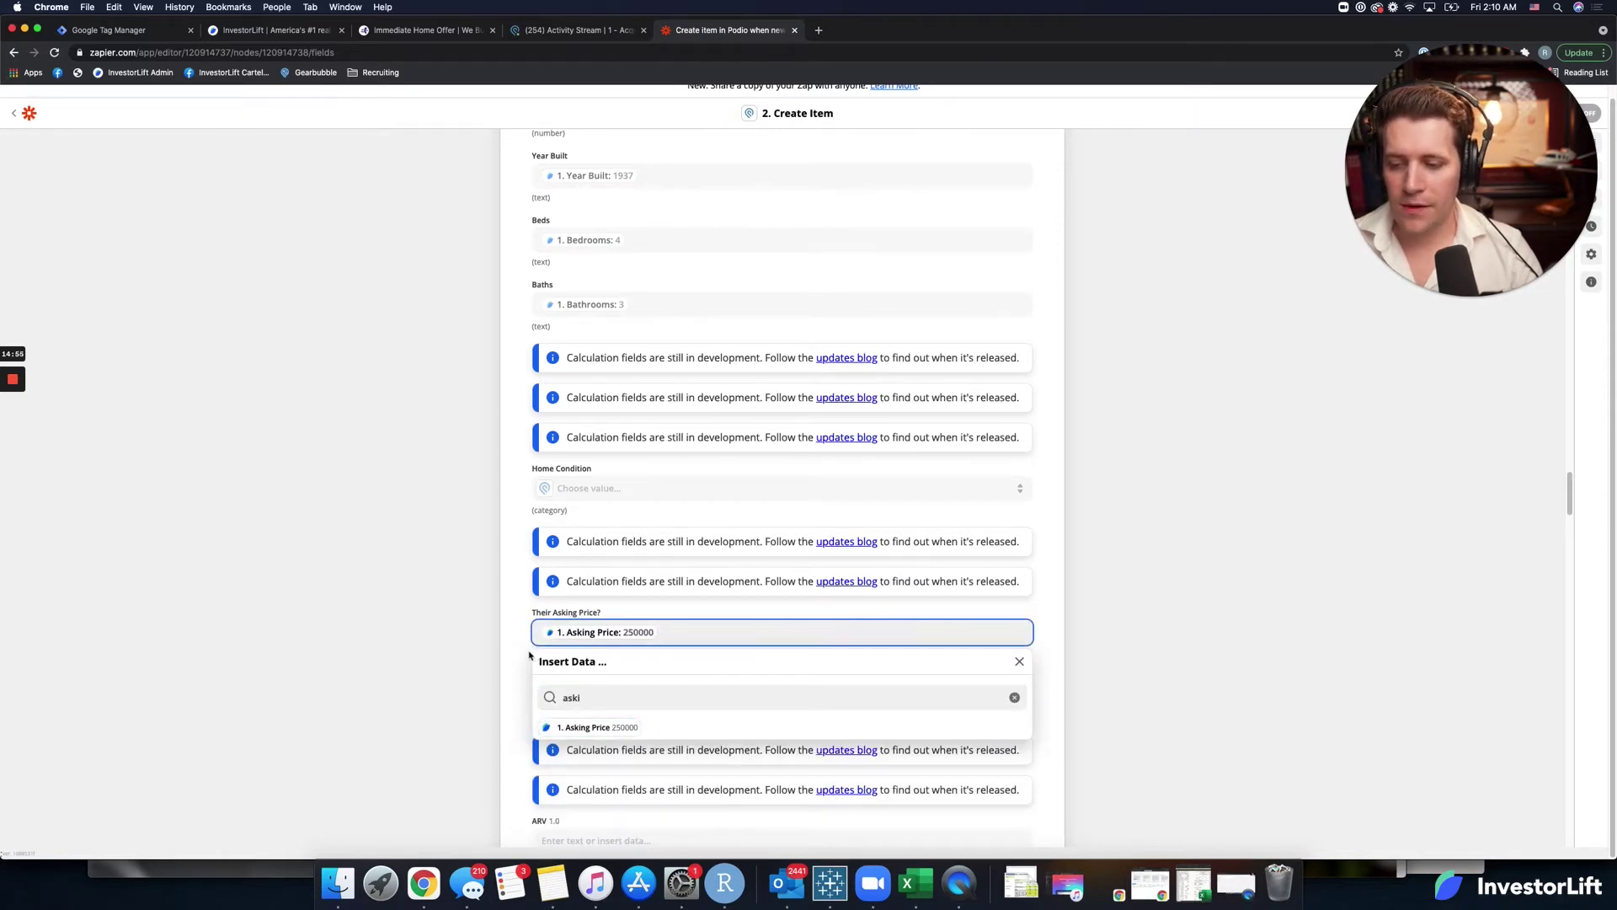
click(528, 656)
scroll(526, 656, up, 10)
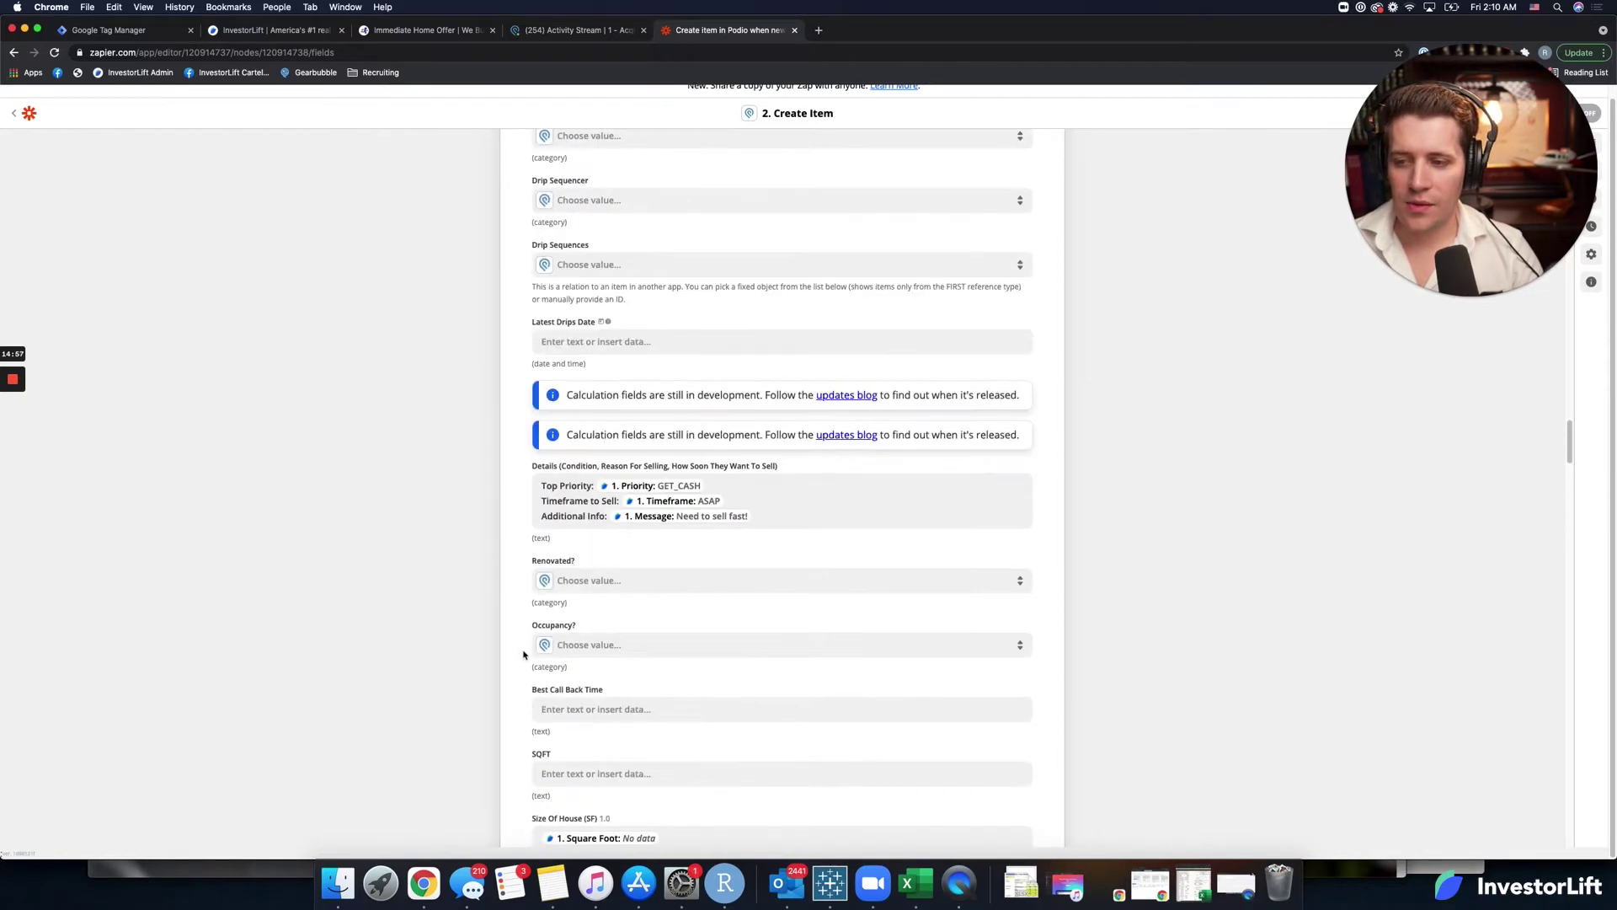
Add an 'Asking Price' line with the Asking Price value after Timeframe in Details.
click(738, 500)
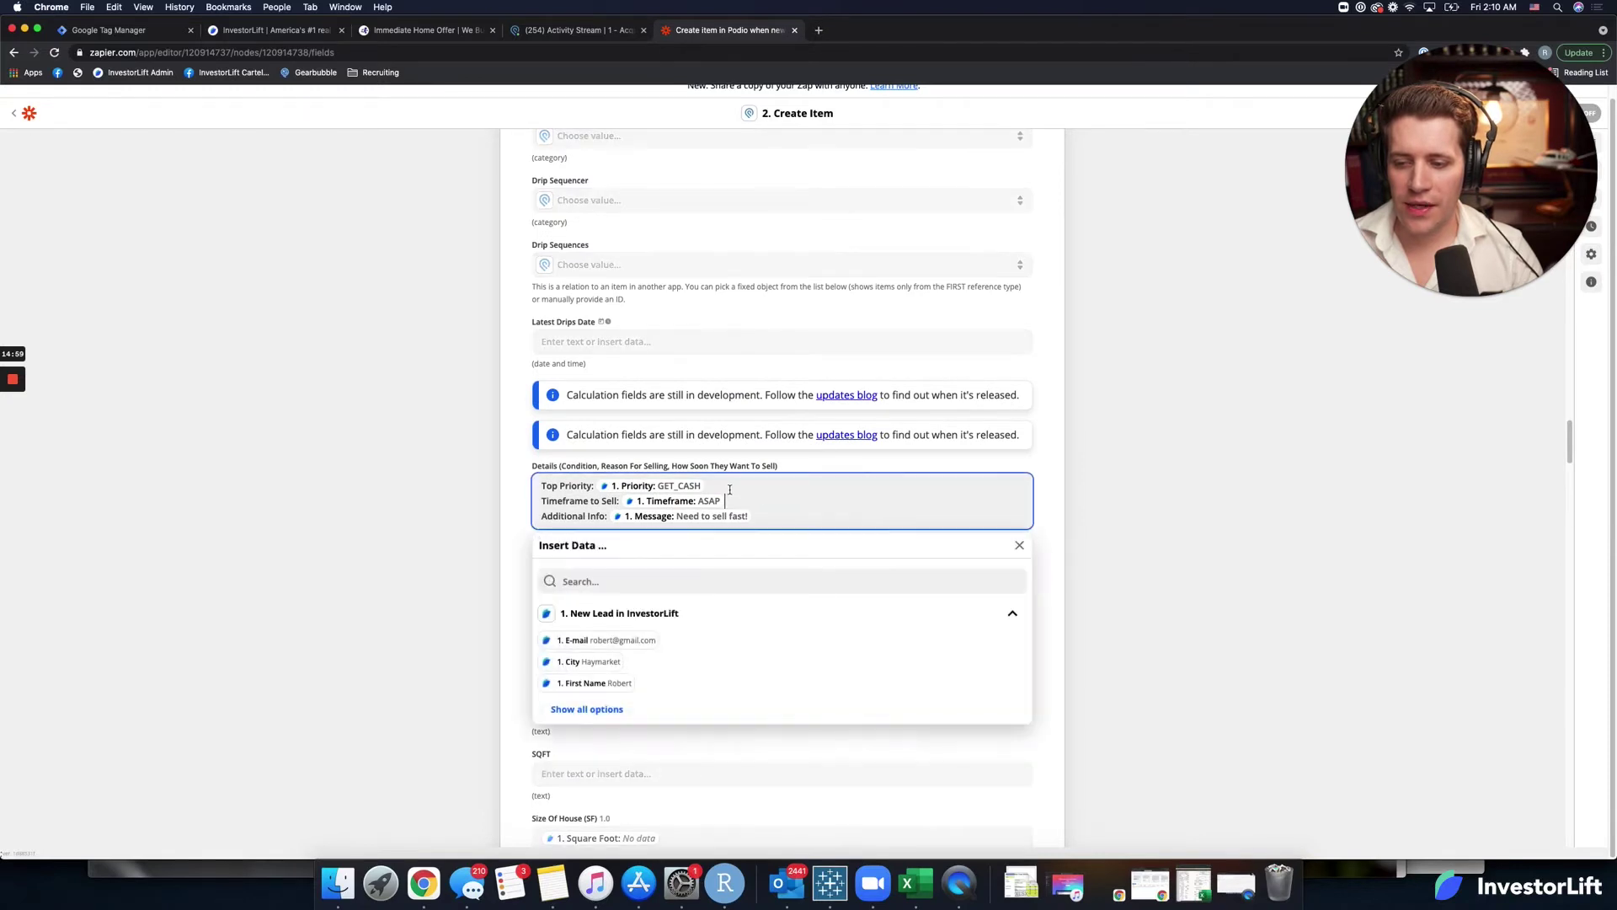
key(Return)
text(As)
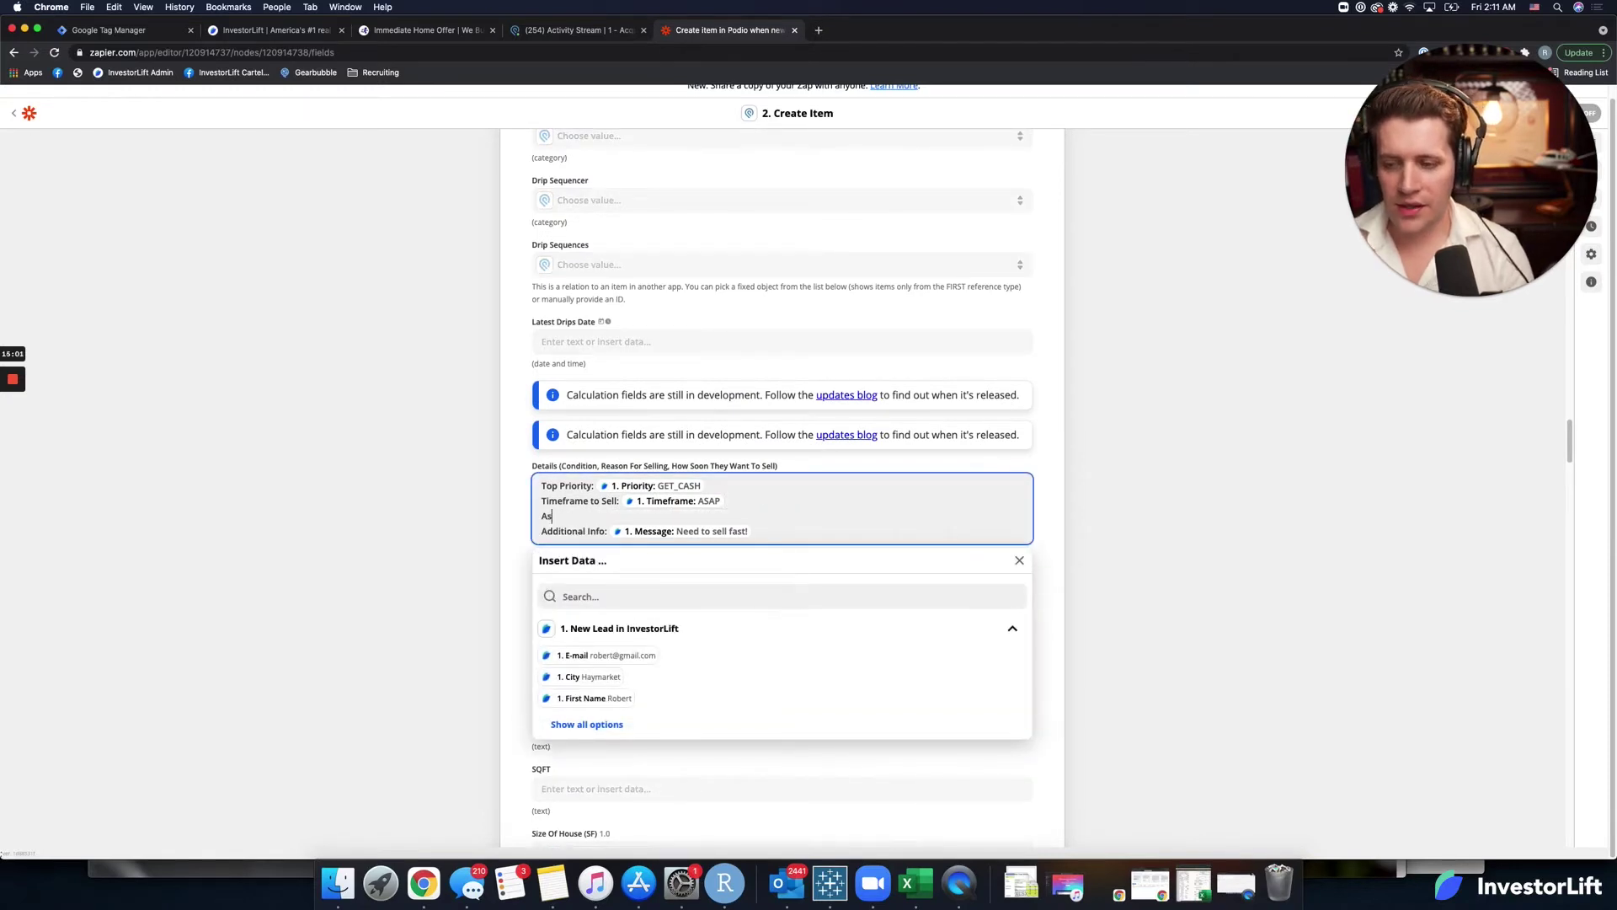
text(king Price:)
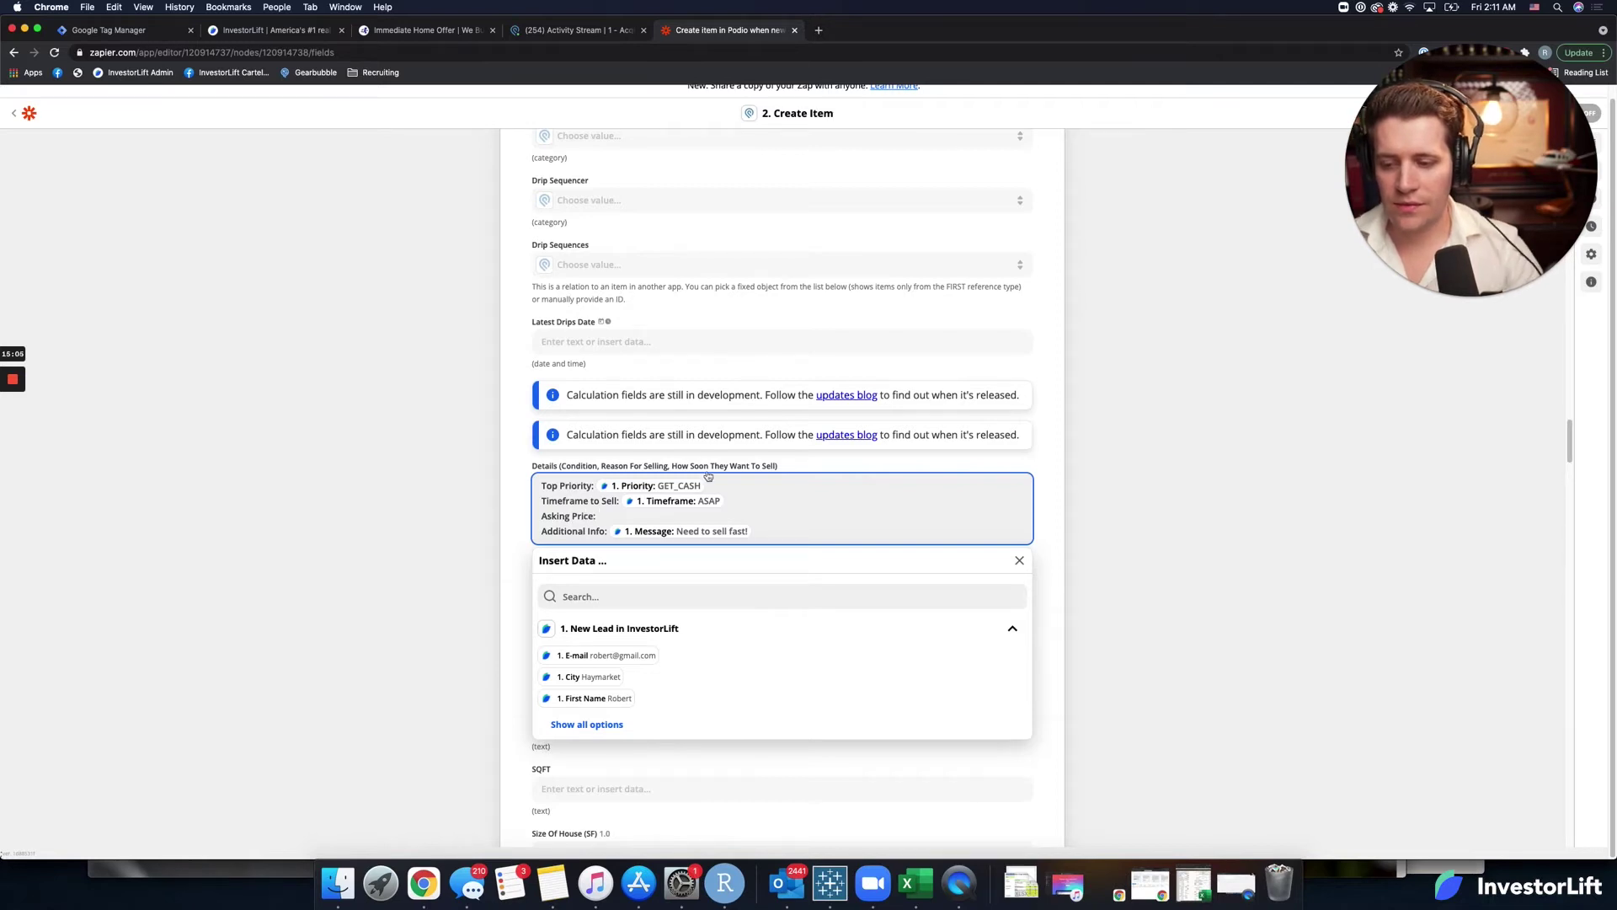
click(602, 589)
text(askin)
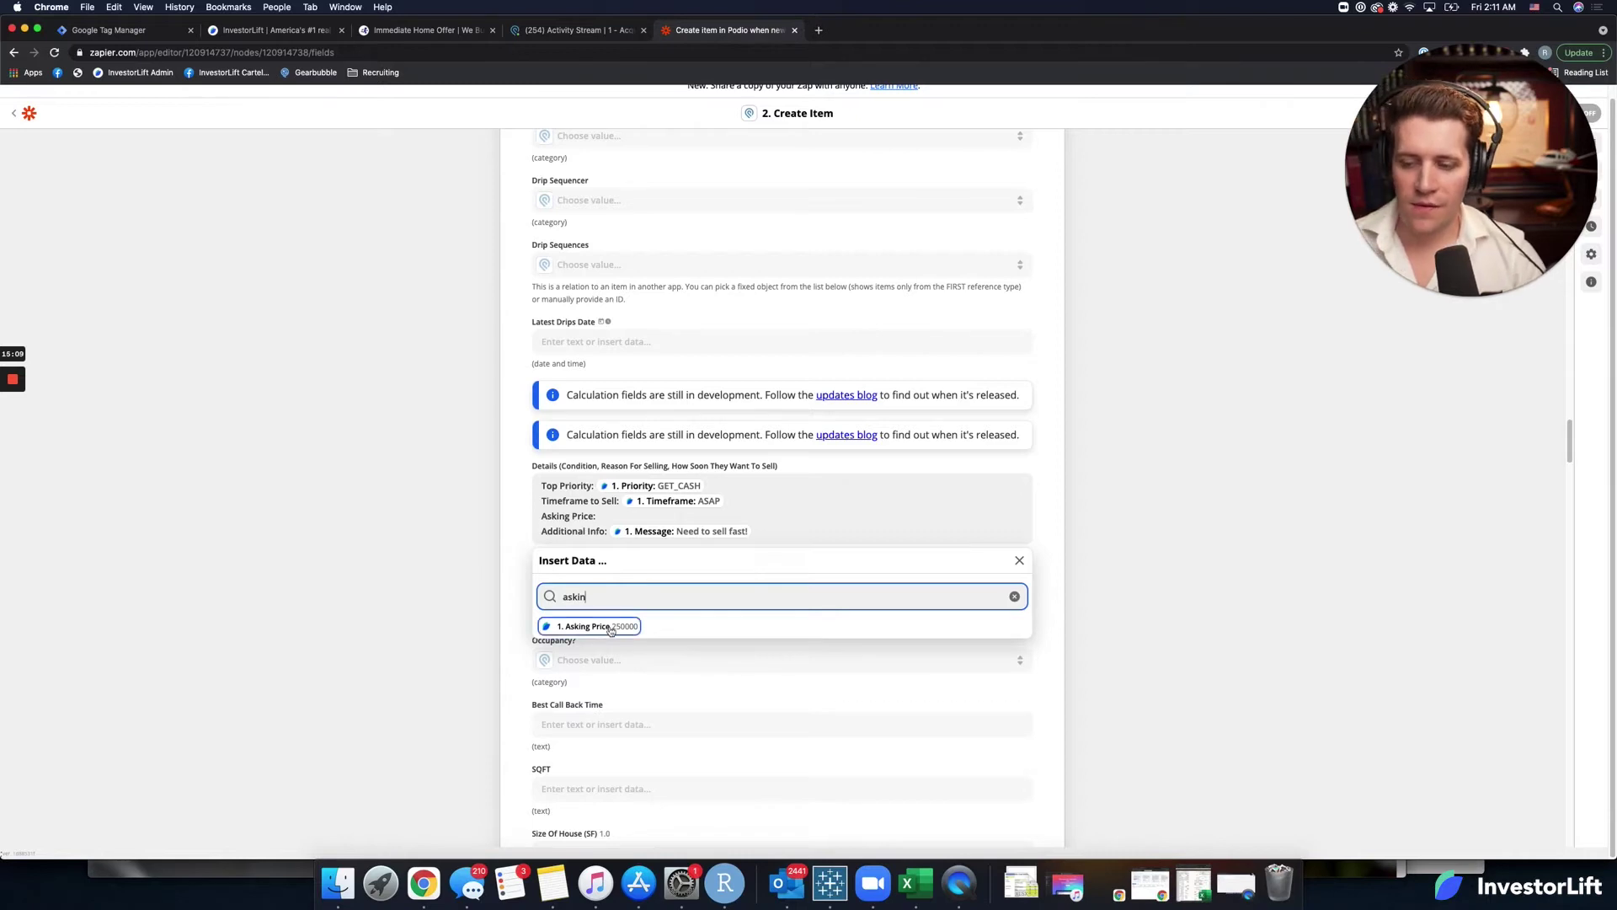
click(598, 626)
drag(744, 517, 535, 515)
key(cmd+c)
scroll(625, 406, up, 5)
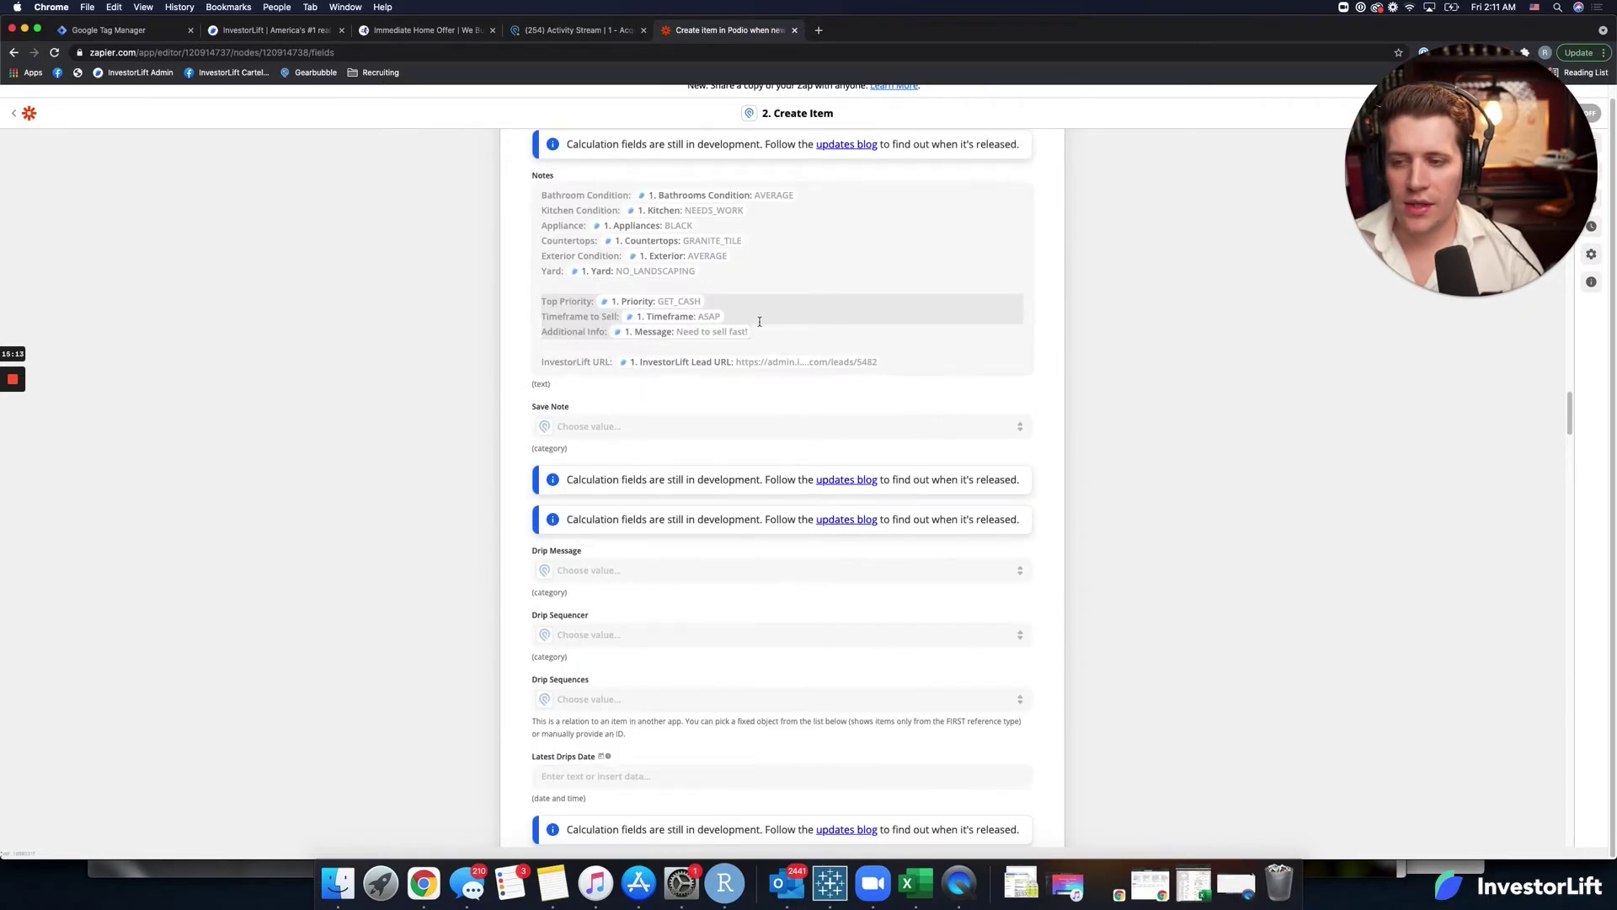
Paste the Asking Price line into Notes on a new line after Timeframe to Sell.
click(754, 319)
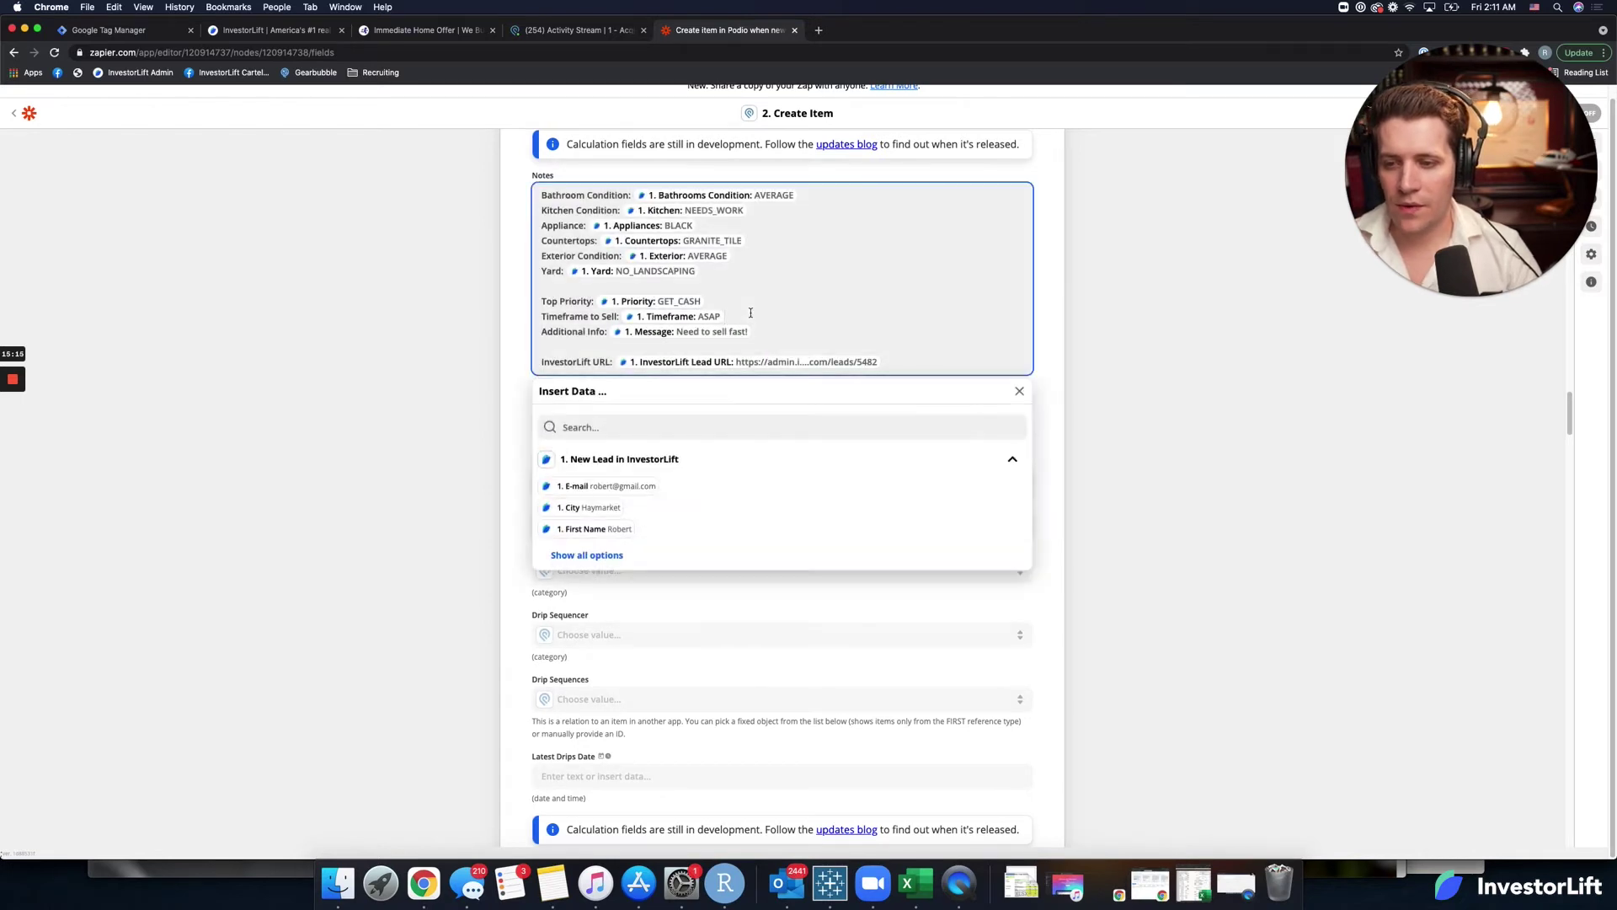
key(Return)
key(cmd+v)
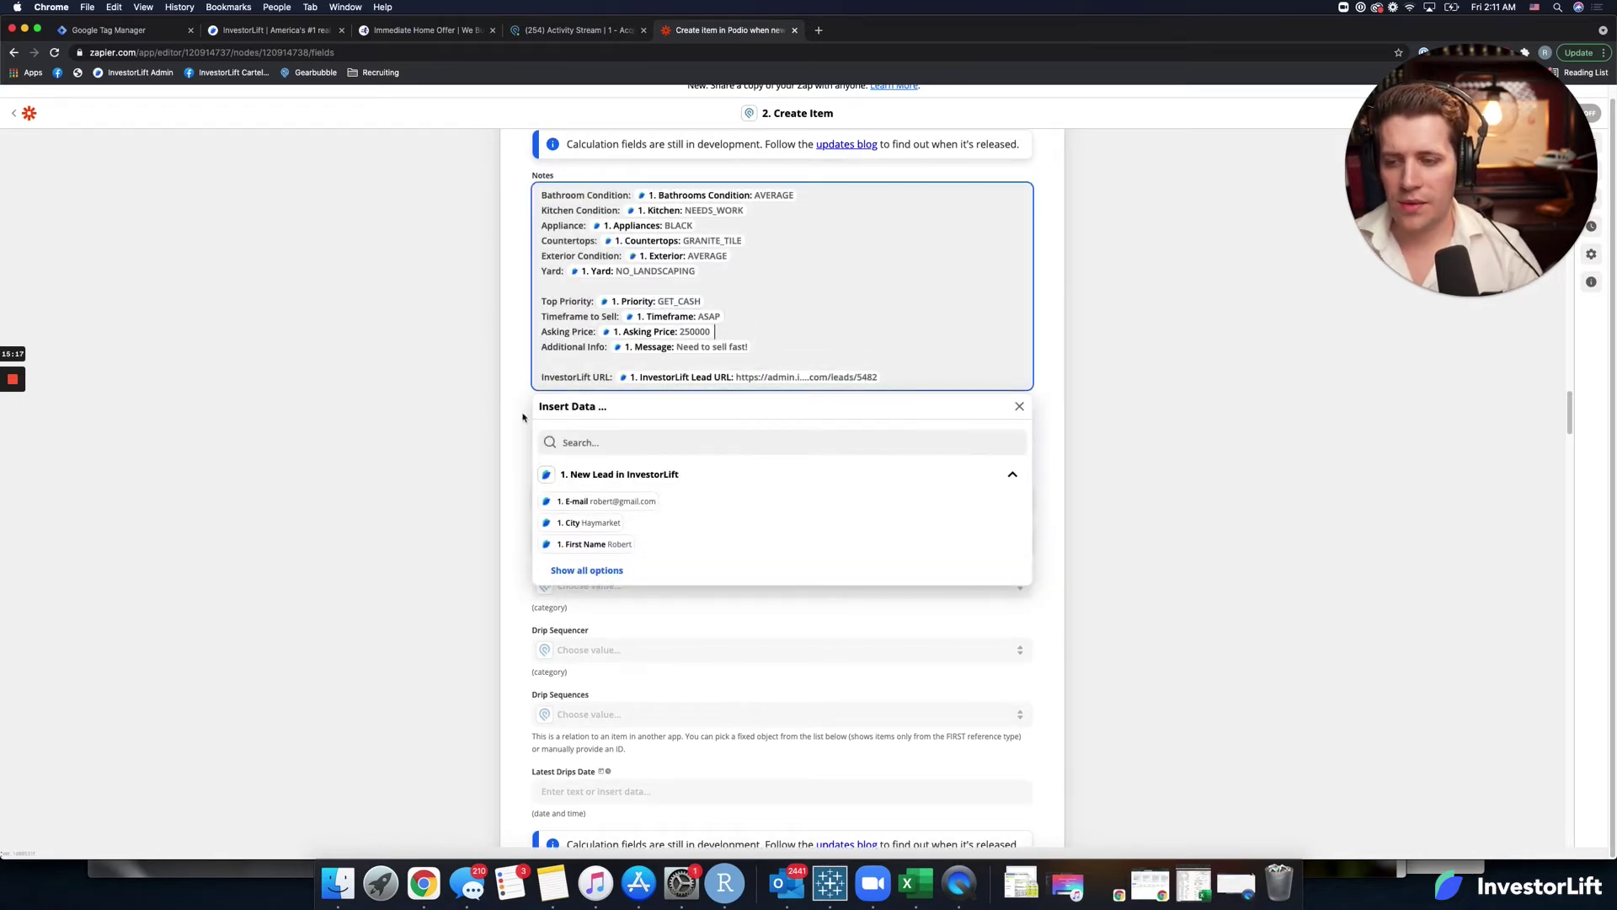
click(522, 419)
scroll(482, 553, down, 5)
scroll(484, 556, down, 3)
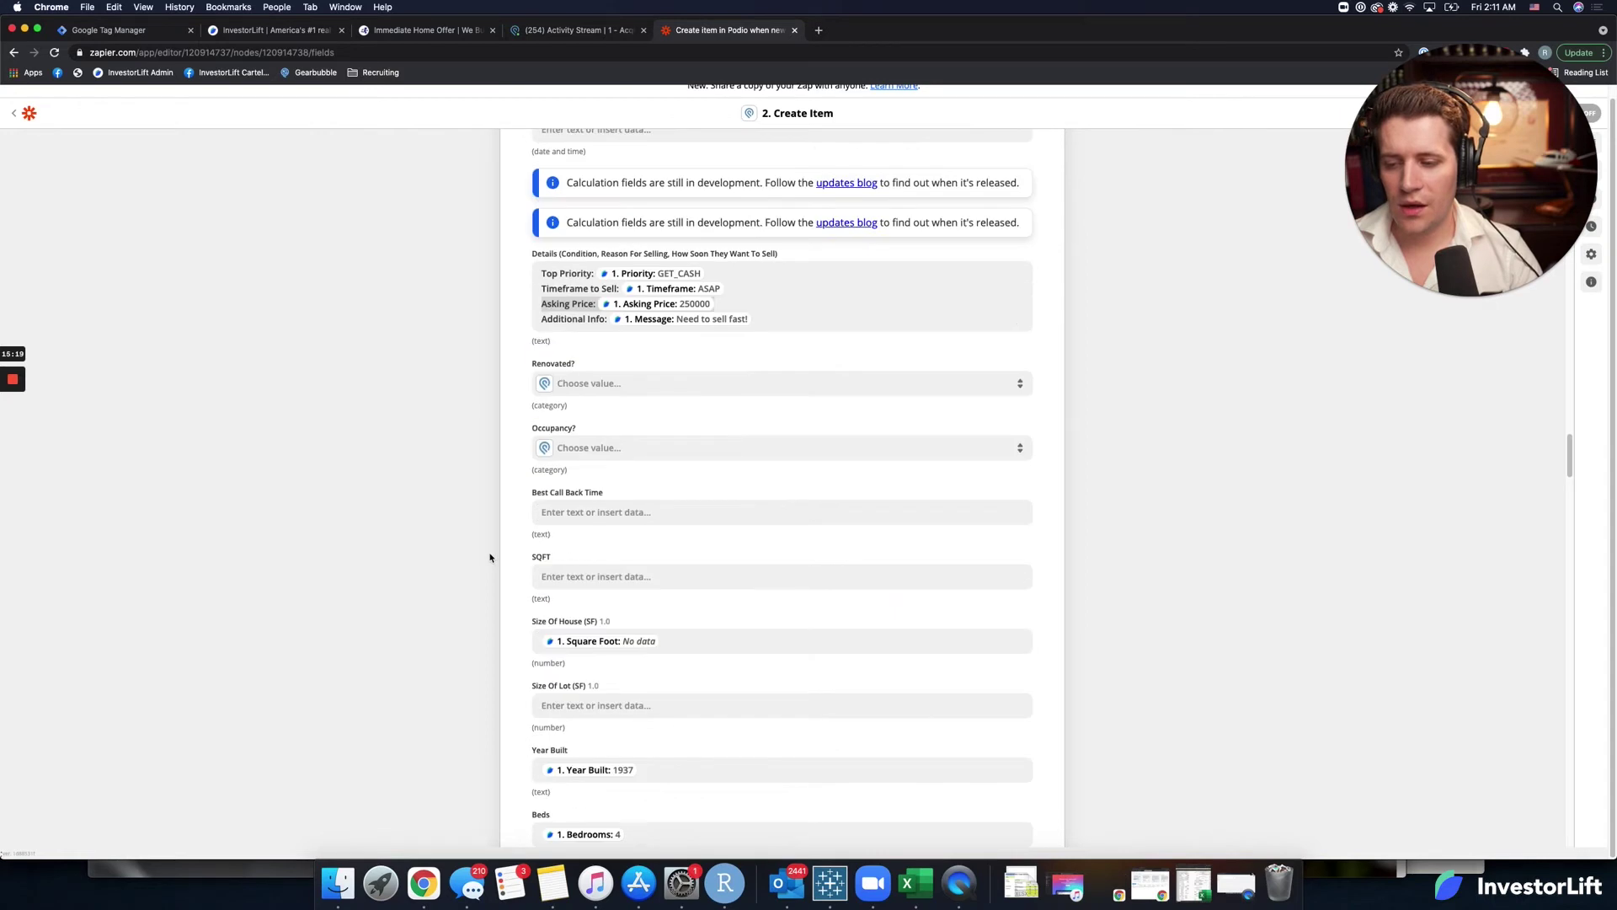
scroll(555, 550, down, 1)
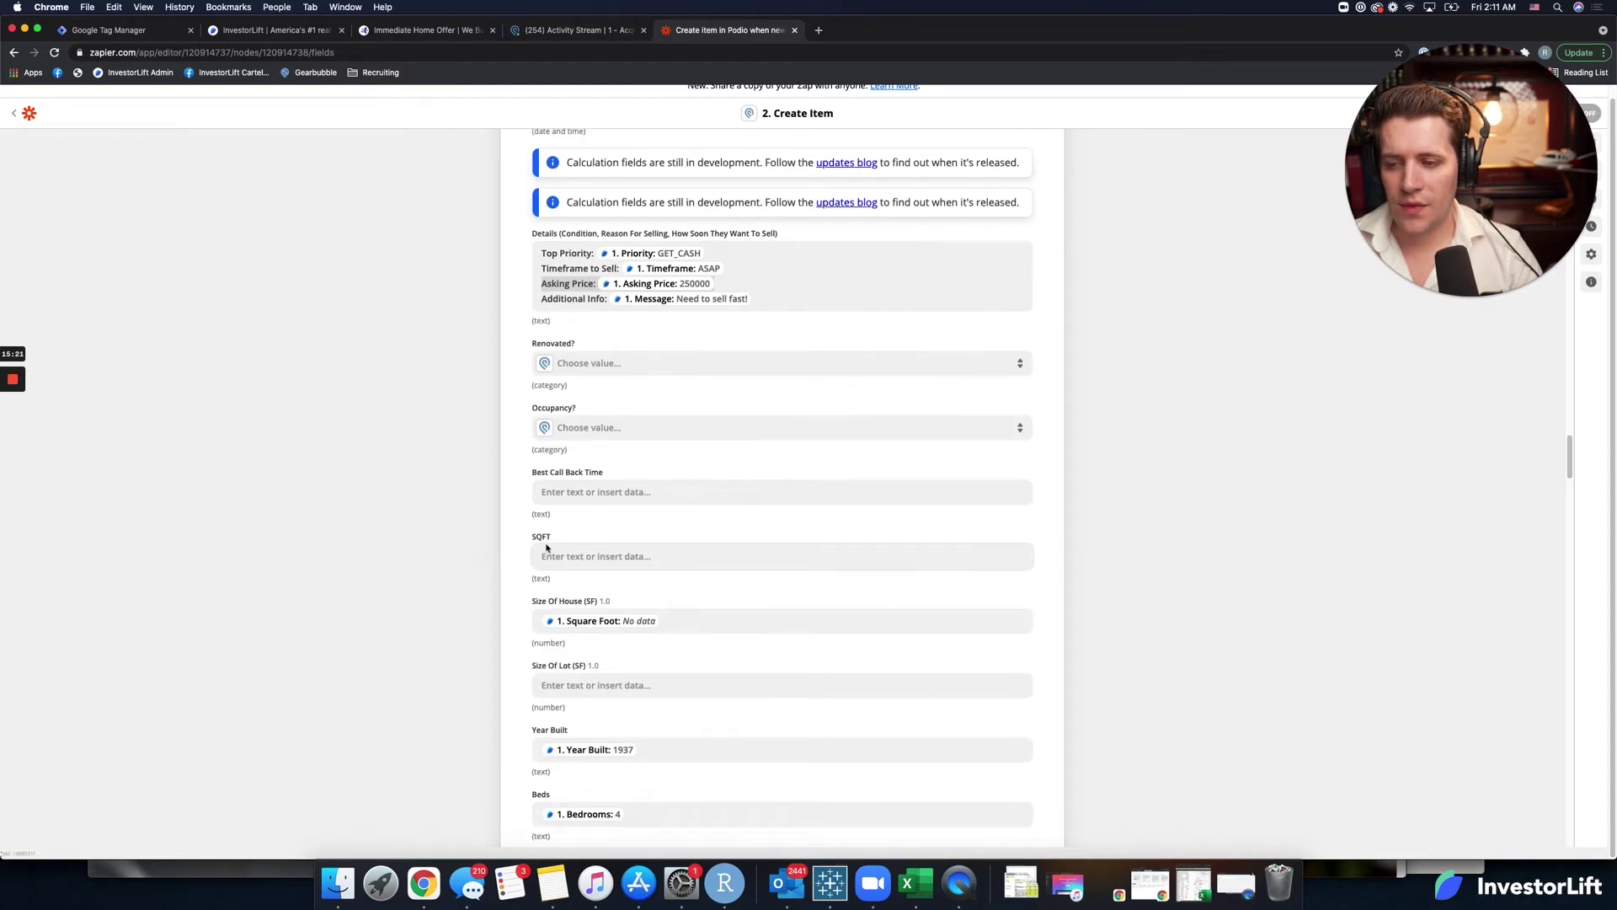
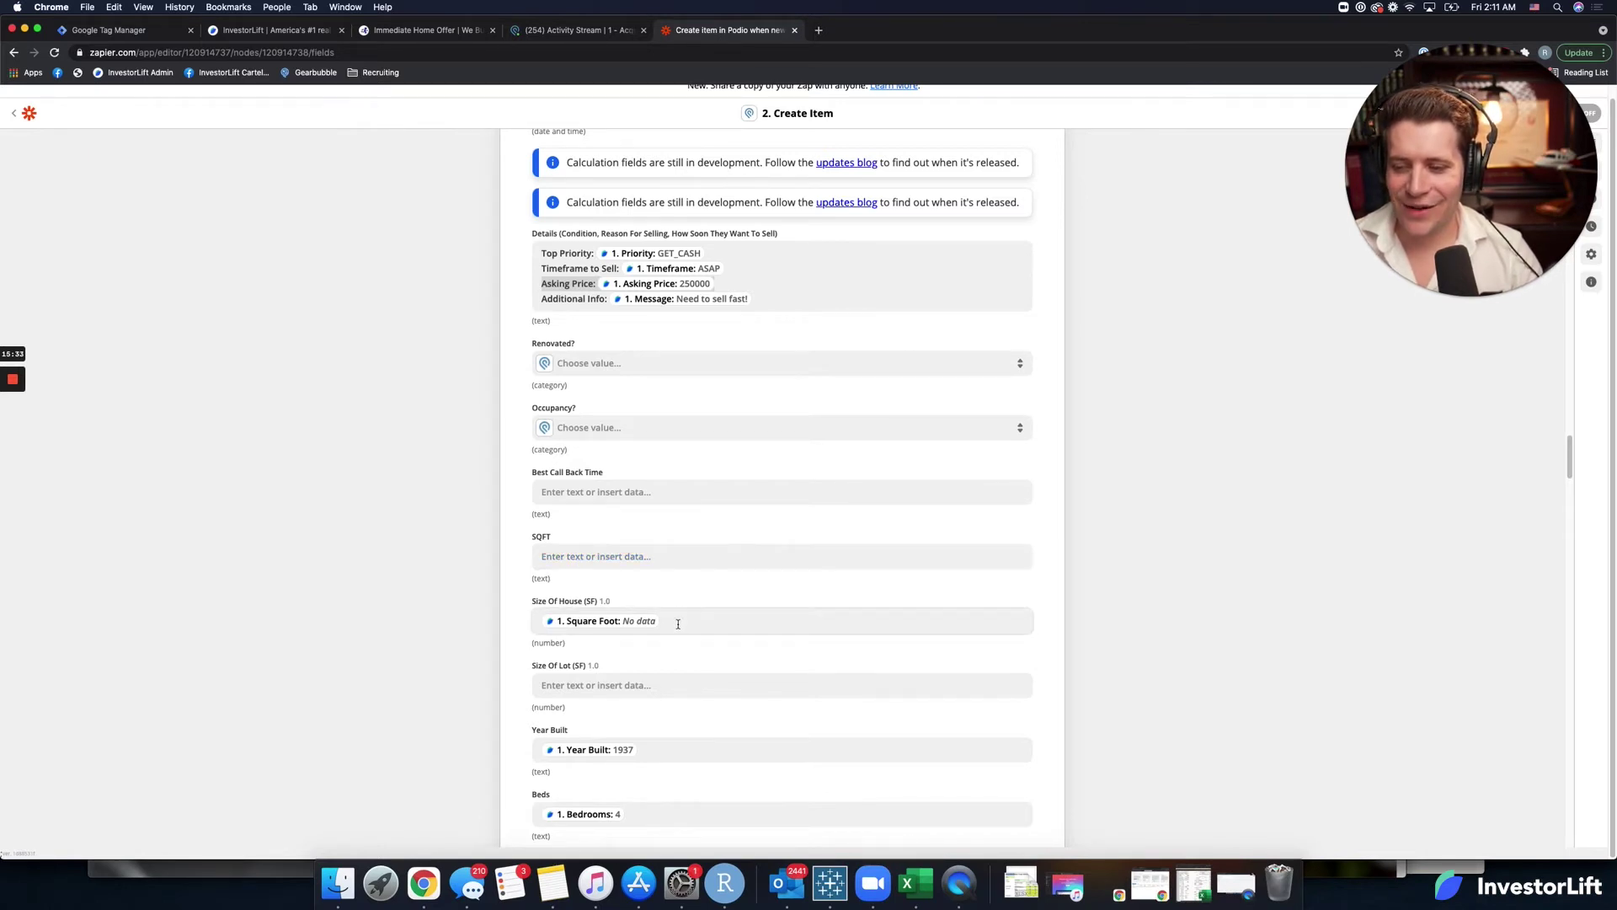
Search 'sqf' and map the lead's '1. Square Foot' value into the SQFT field.
click(555, 626)
click(537, 550)
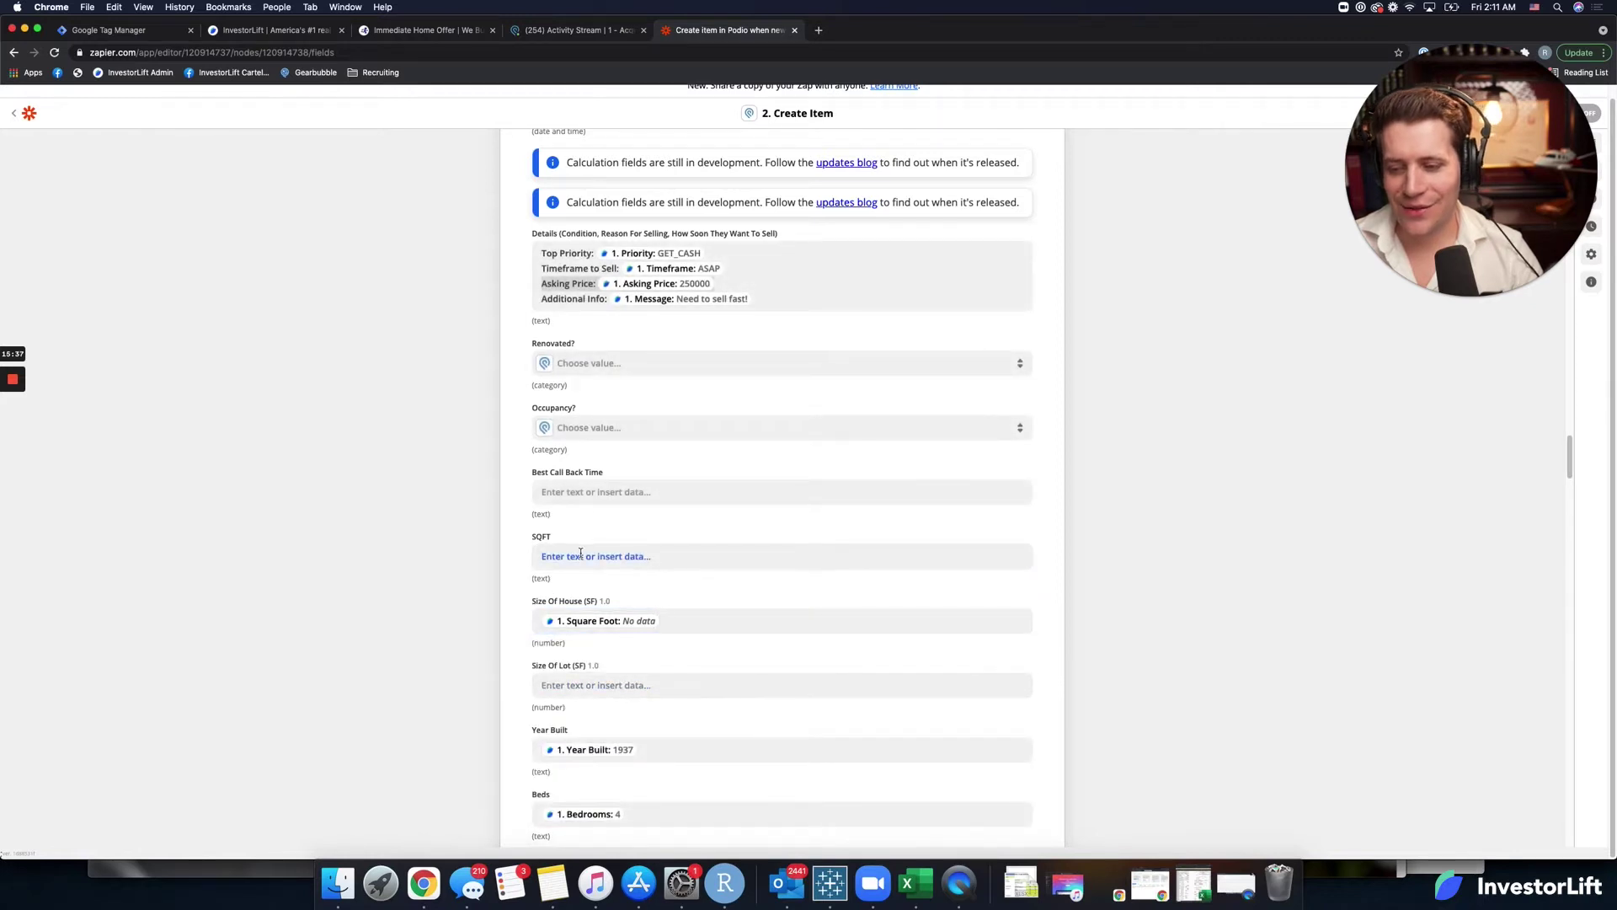
click(552, 556)
text(sqf)
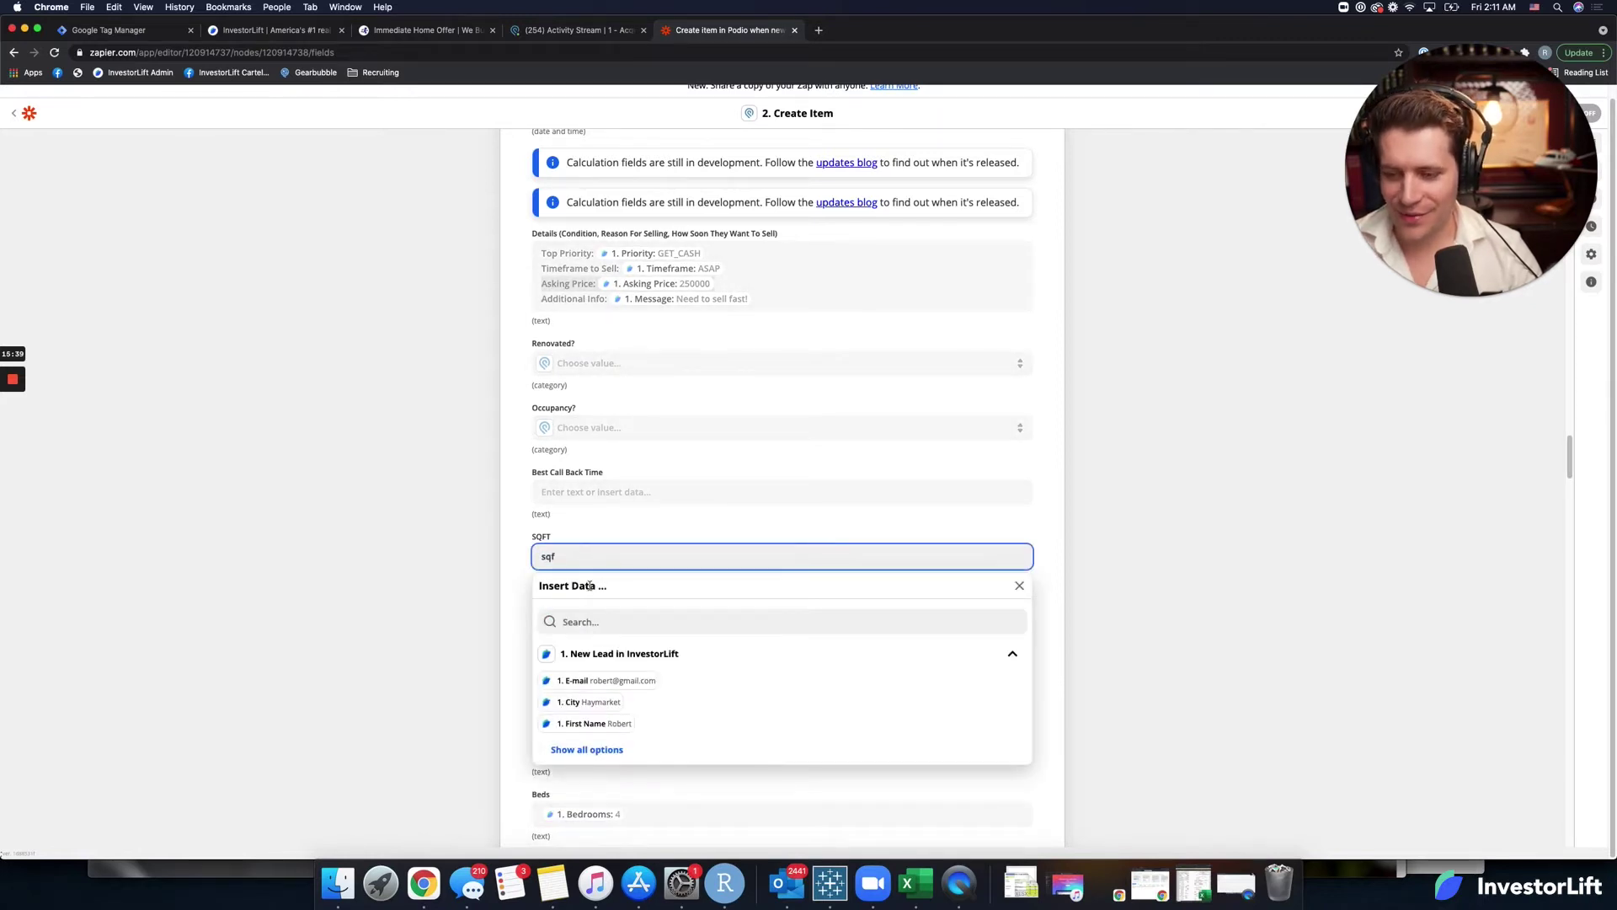
key(BackSpace)
key(BackSpace)
key(BackSpace)
key(BackSpace)
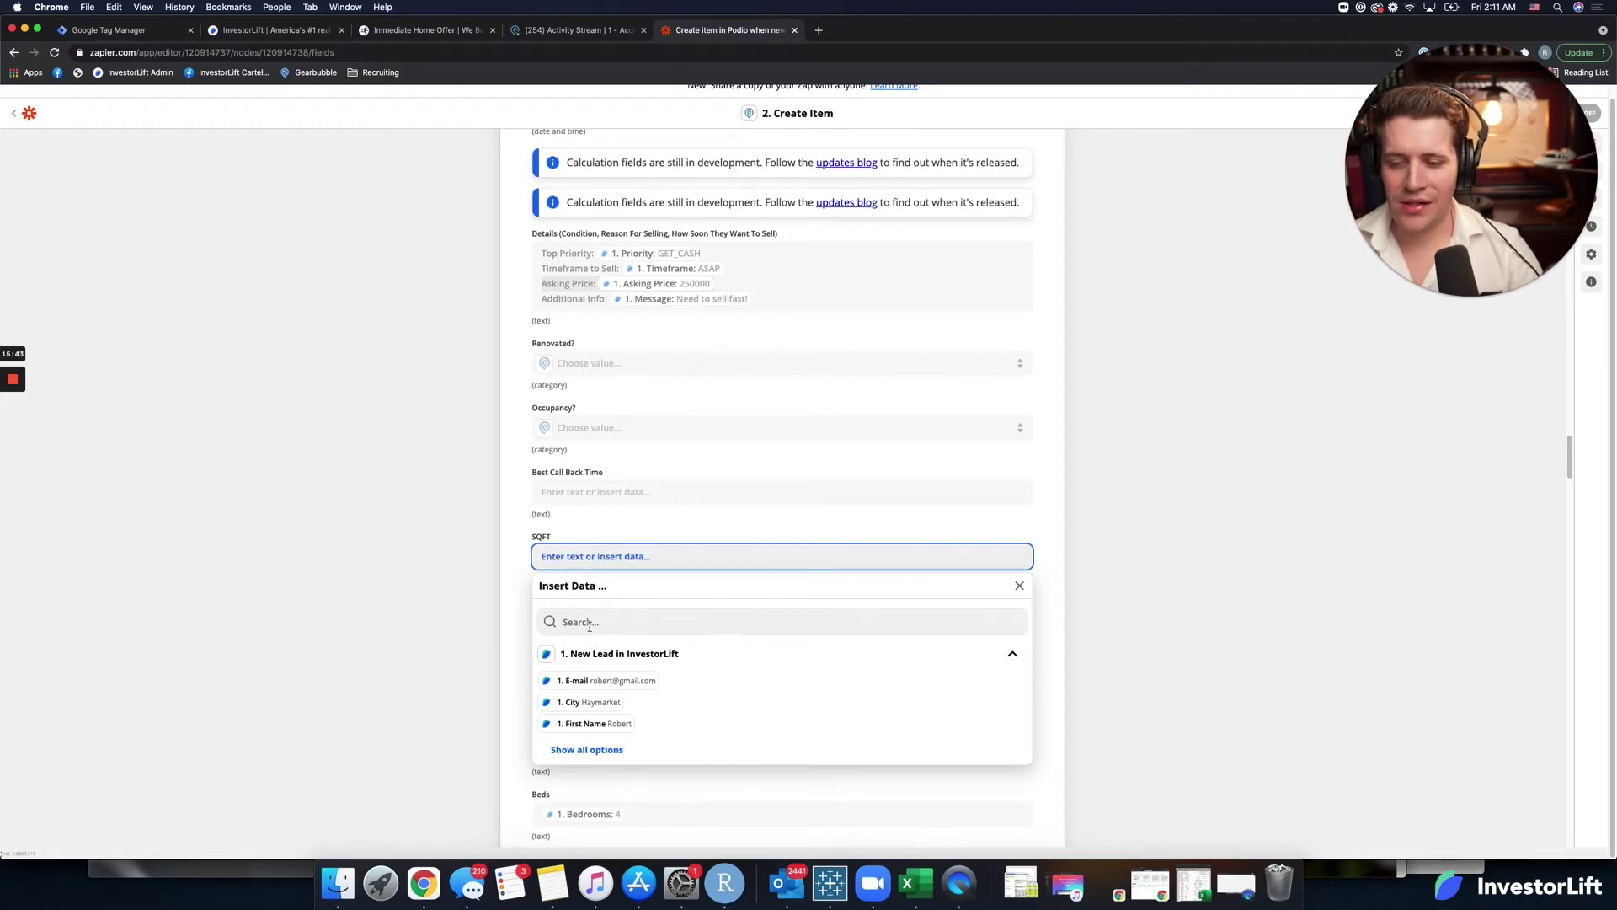
click(587, 621)
text(s)
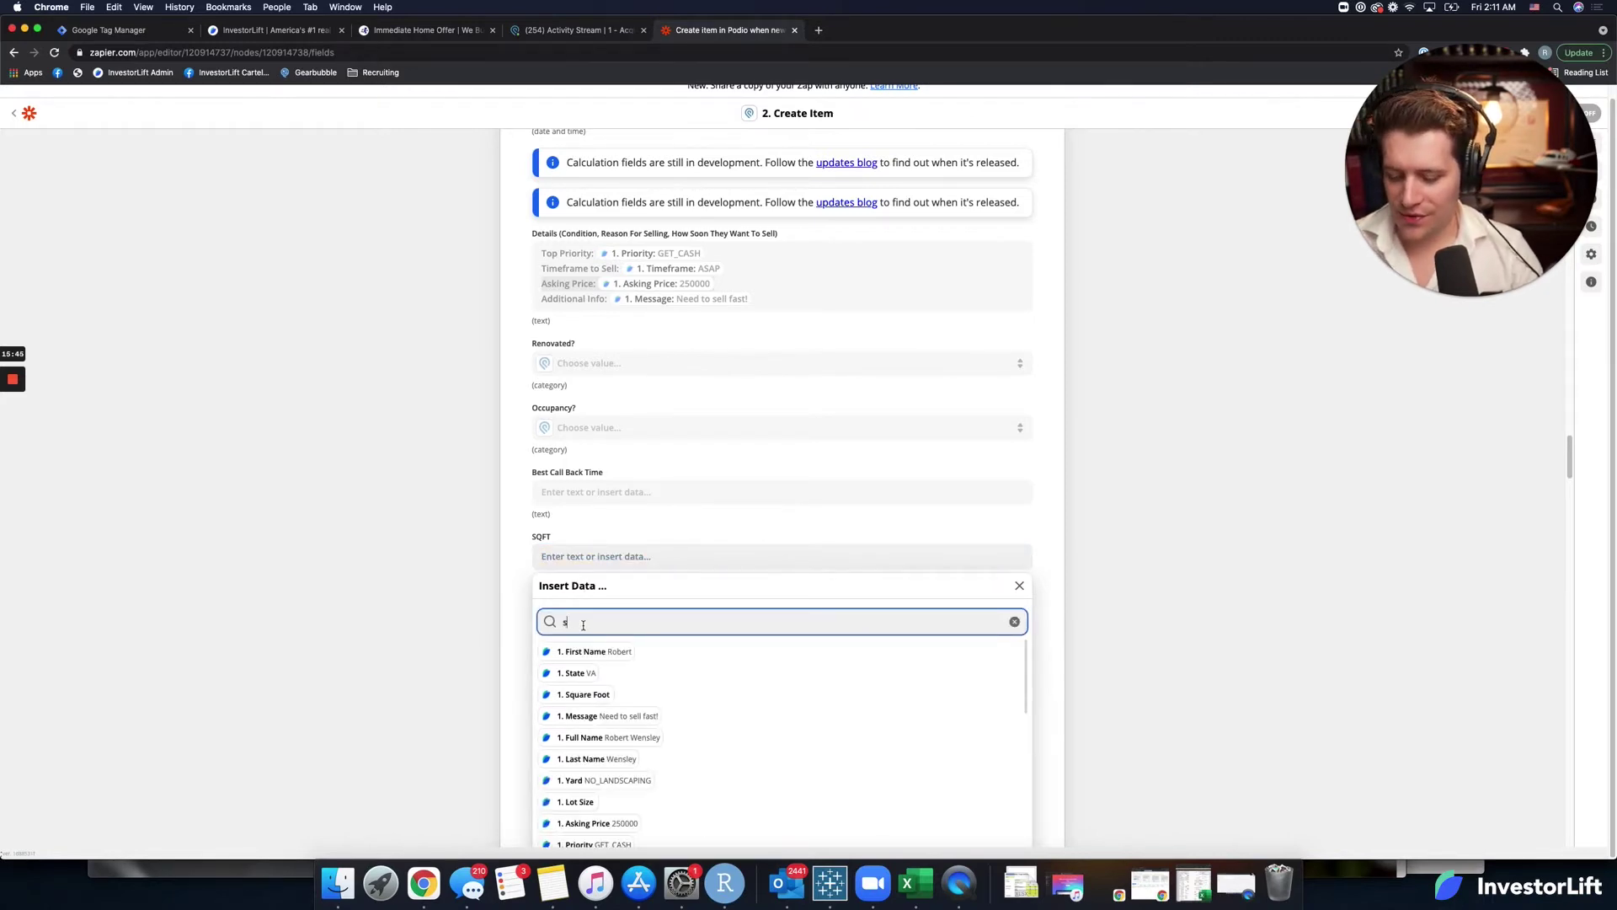
text(qf)
click(583, 651)
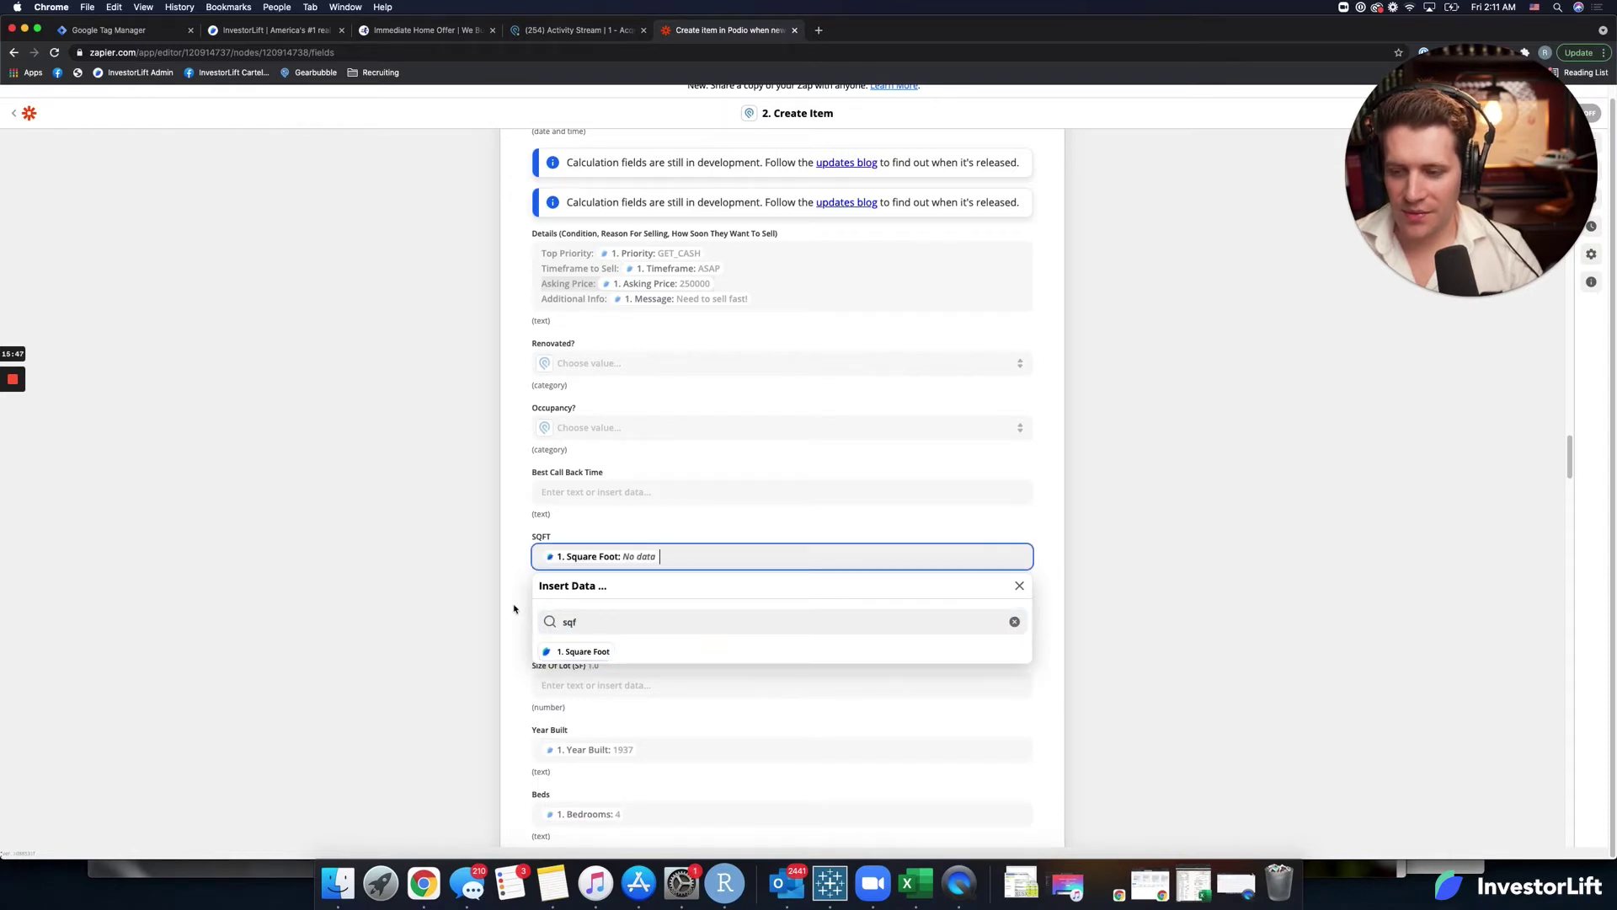
click(515, 611)
scroll(523, 660, down, 1)
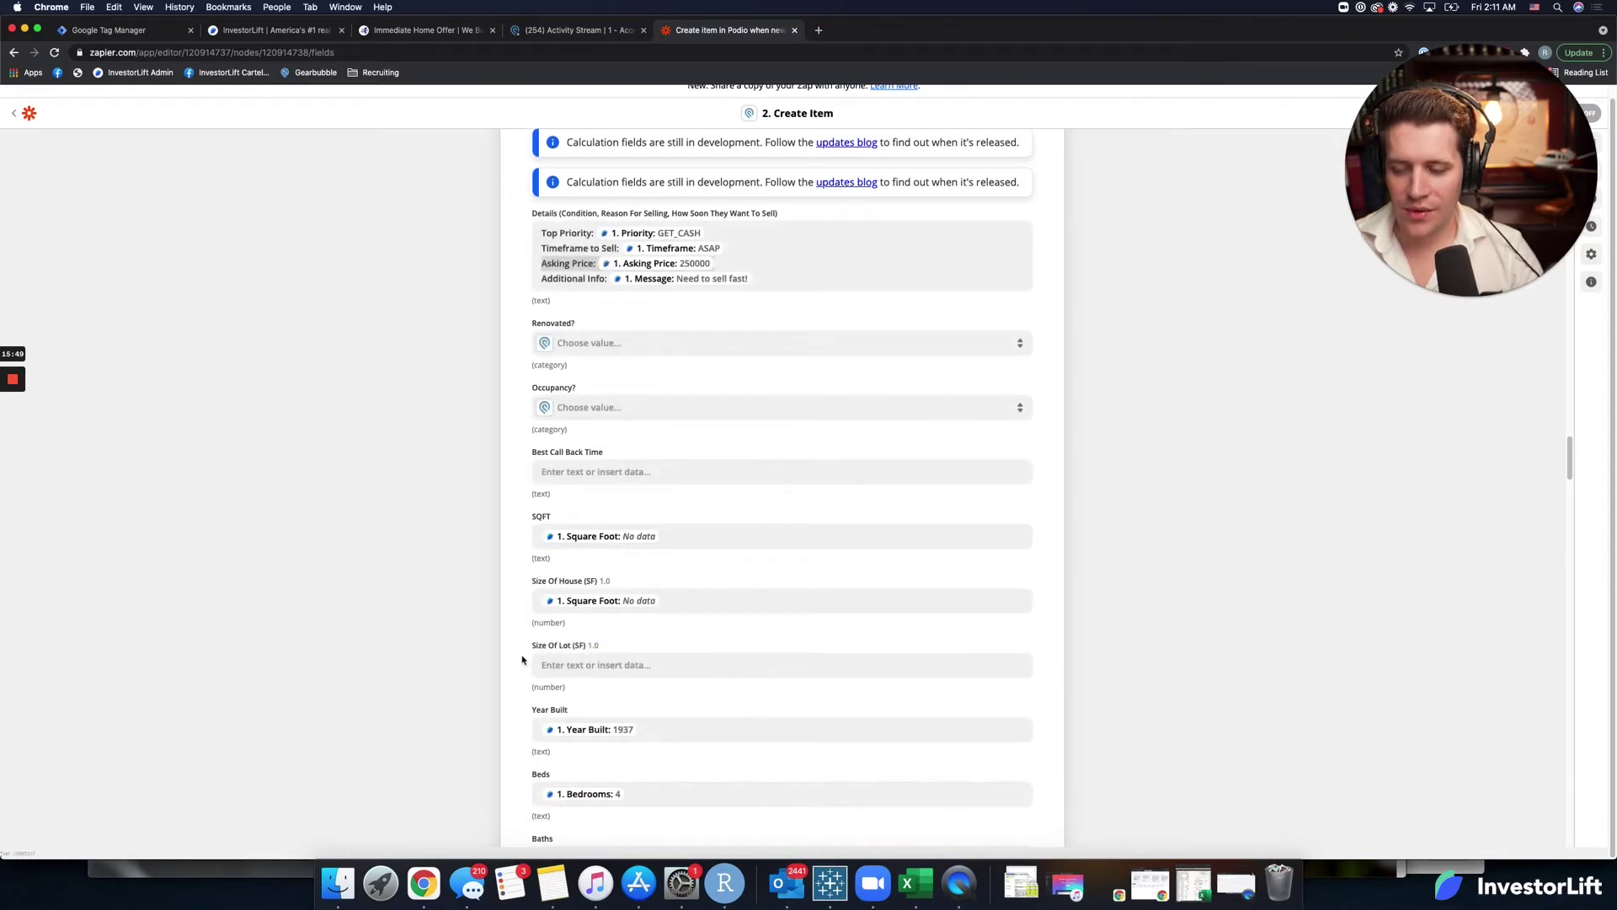
scroll(521, 659, down, 3)
scroll(519, 657, down, 10)
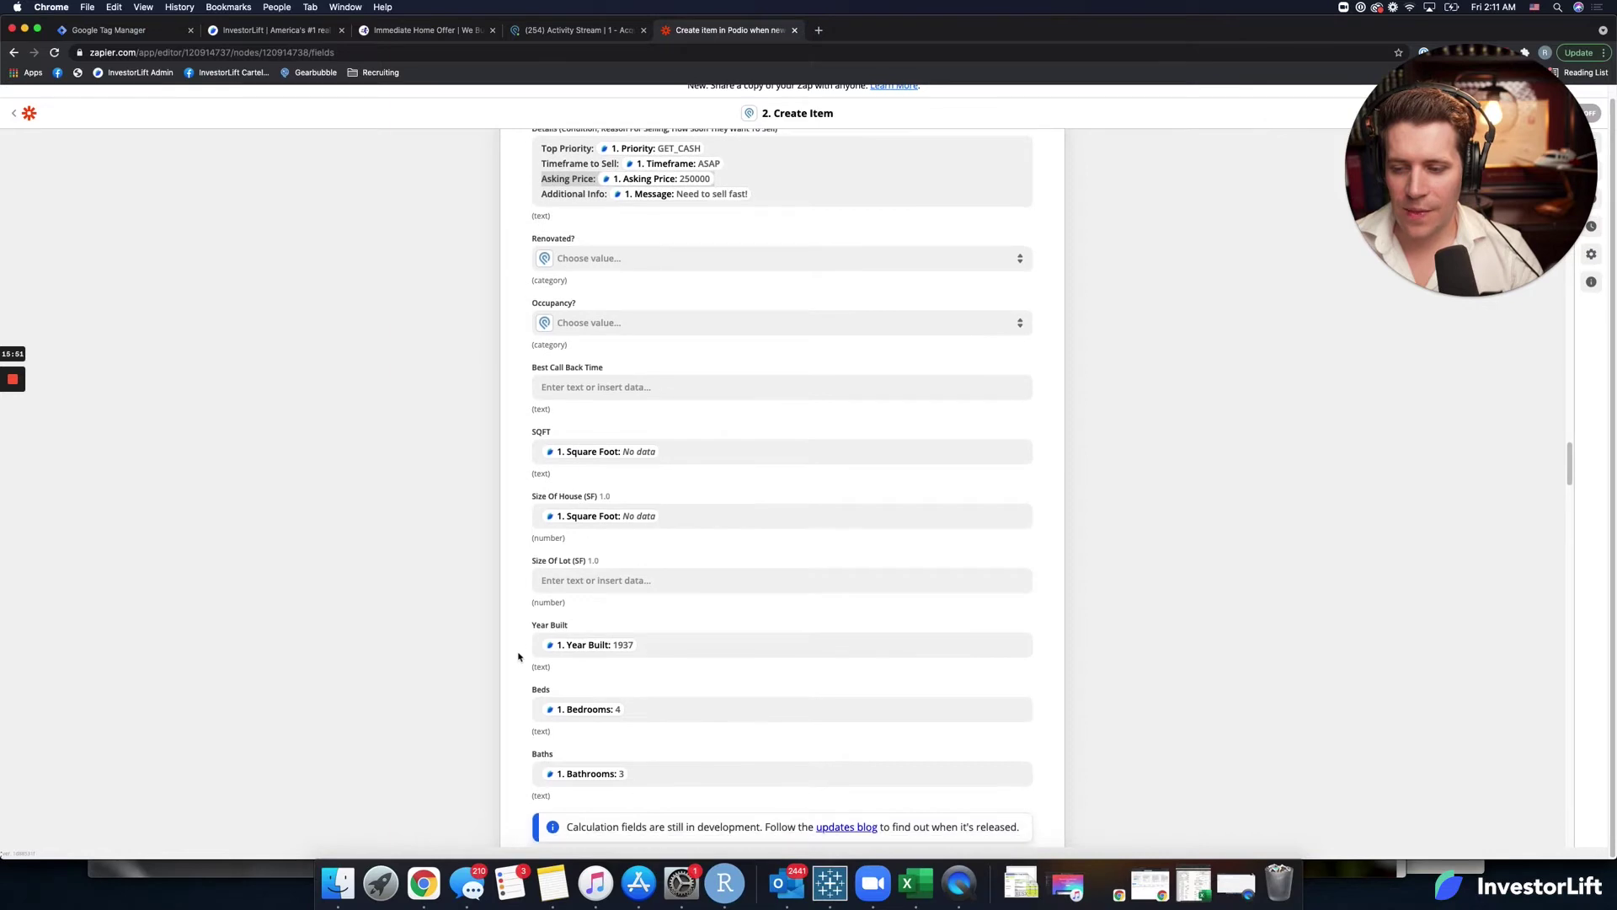
scroll(519, 657, down, 10)
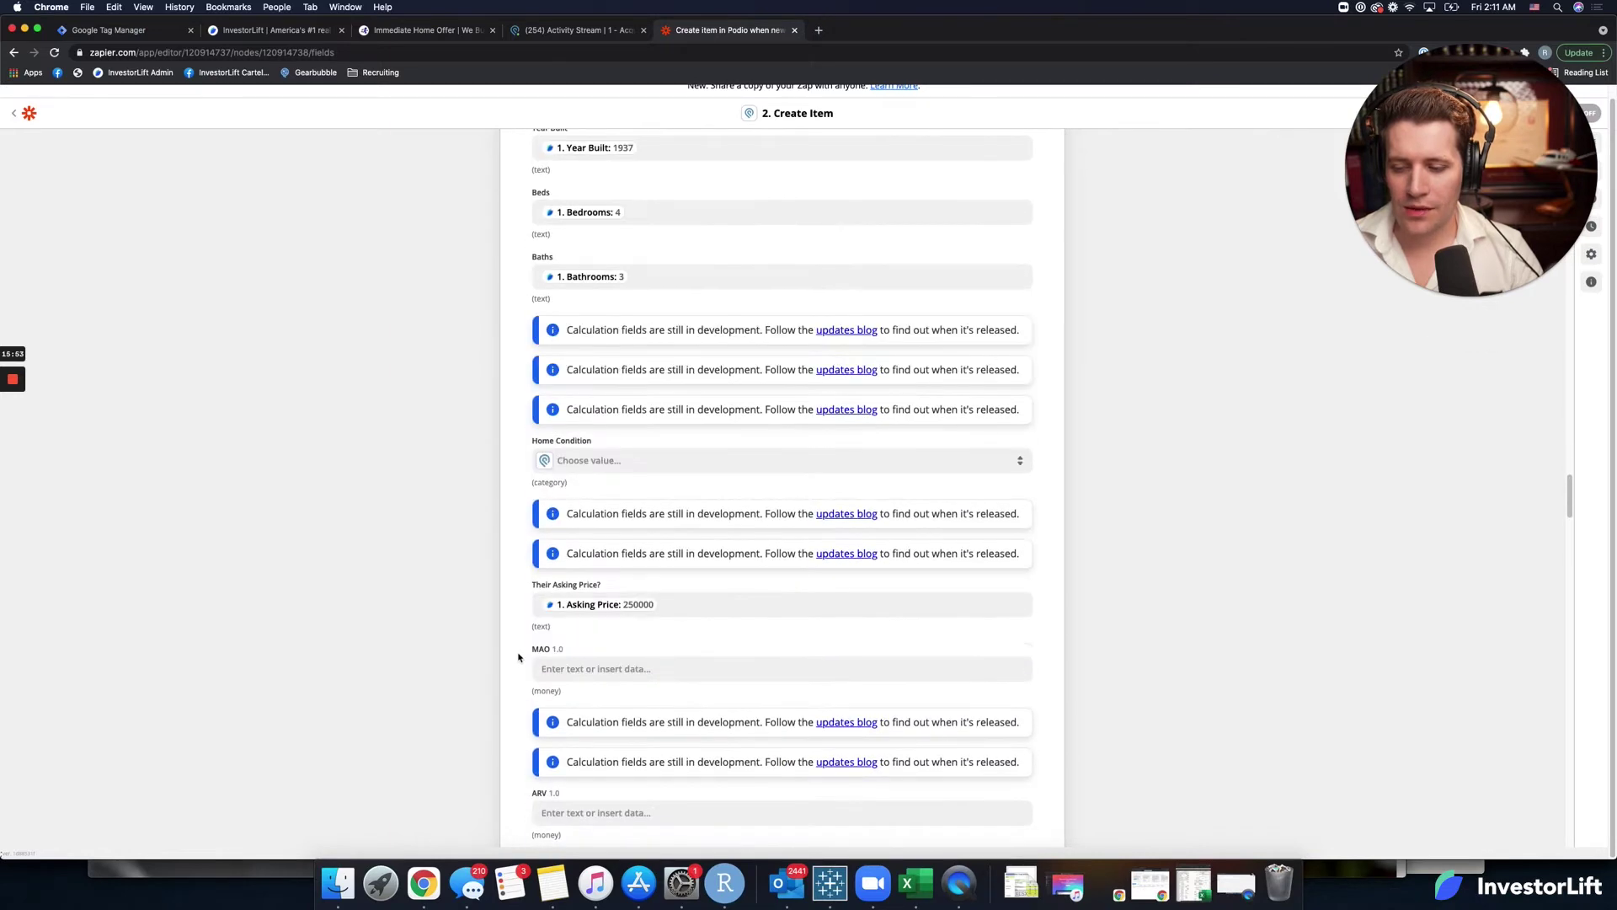
scroll(519, 657, down, 12)
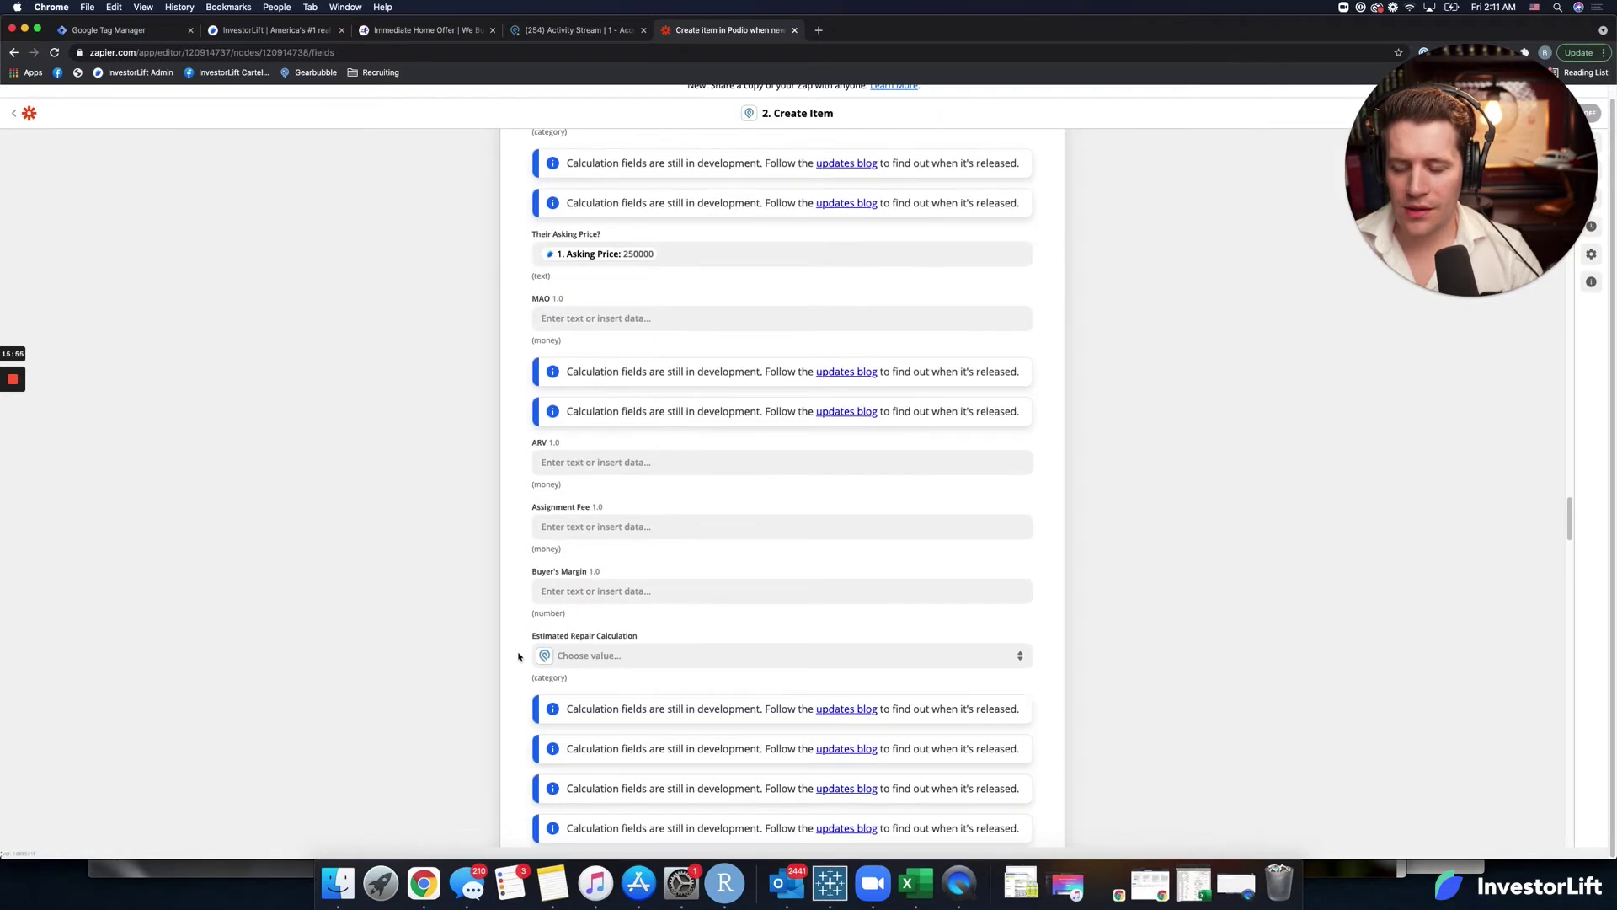
scroll(519, 657, down, 10)
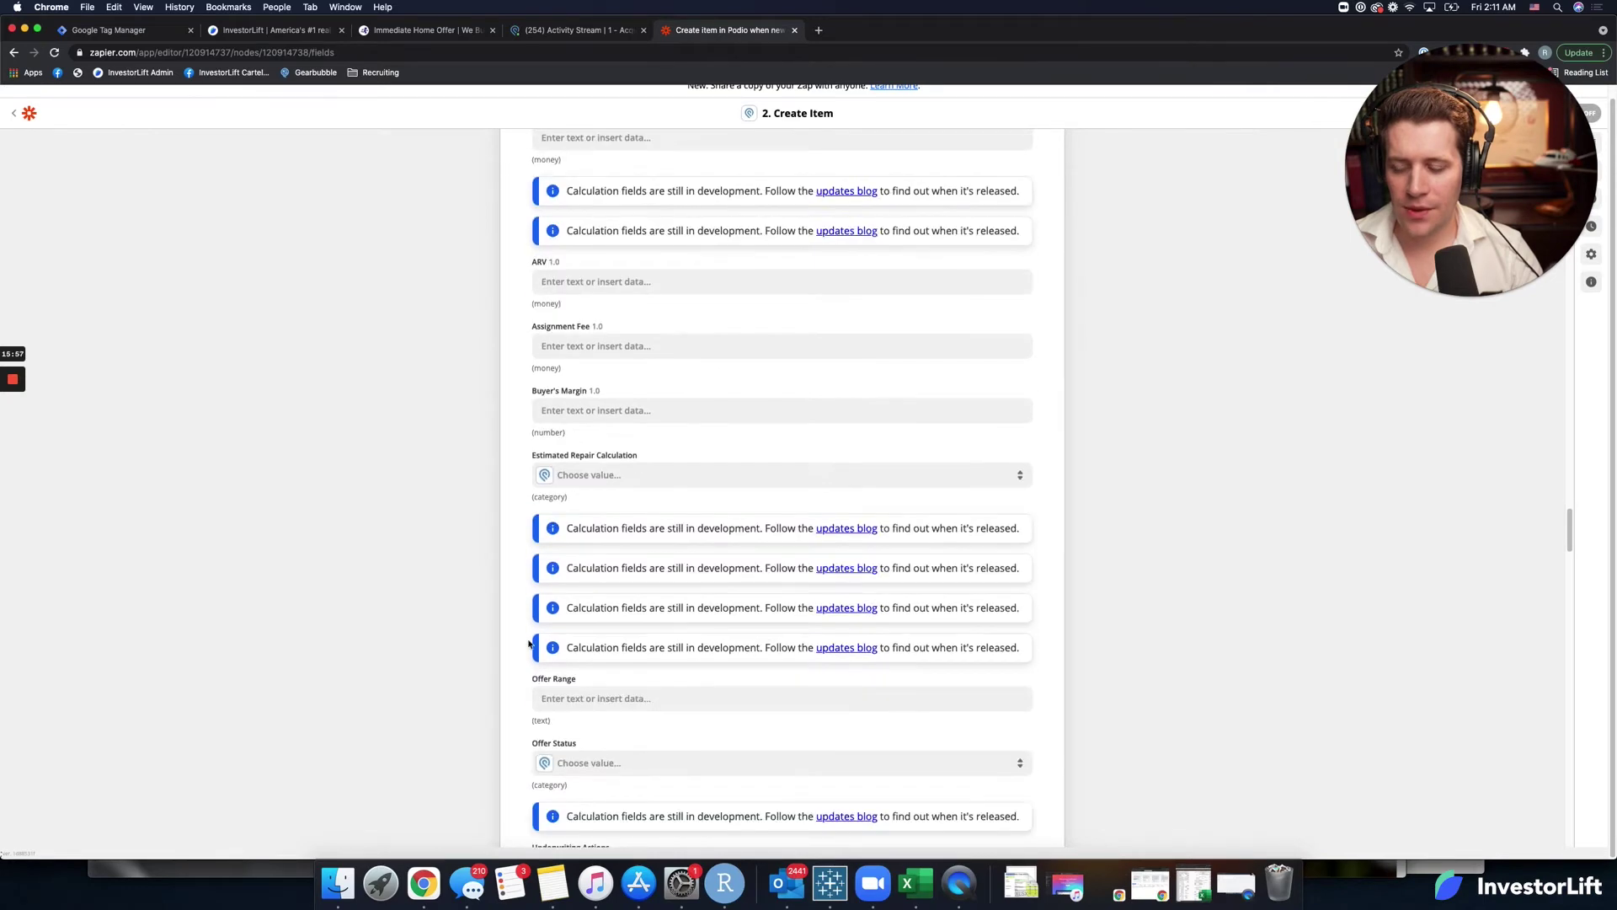
scroll(524, 646, down, 20)
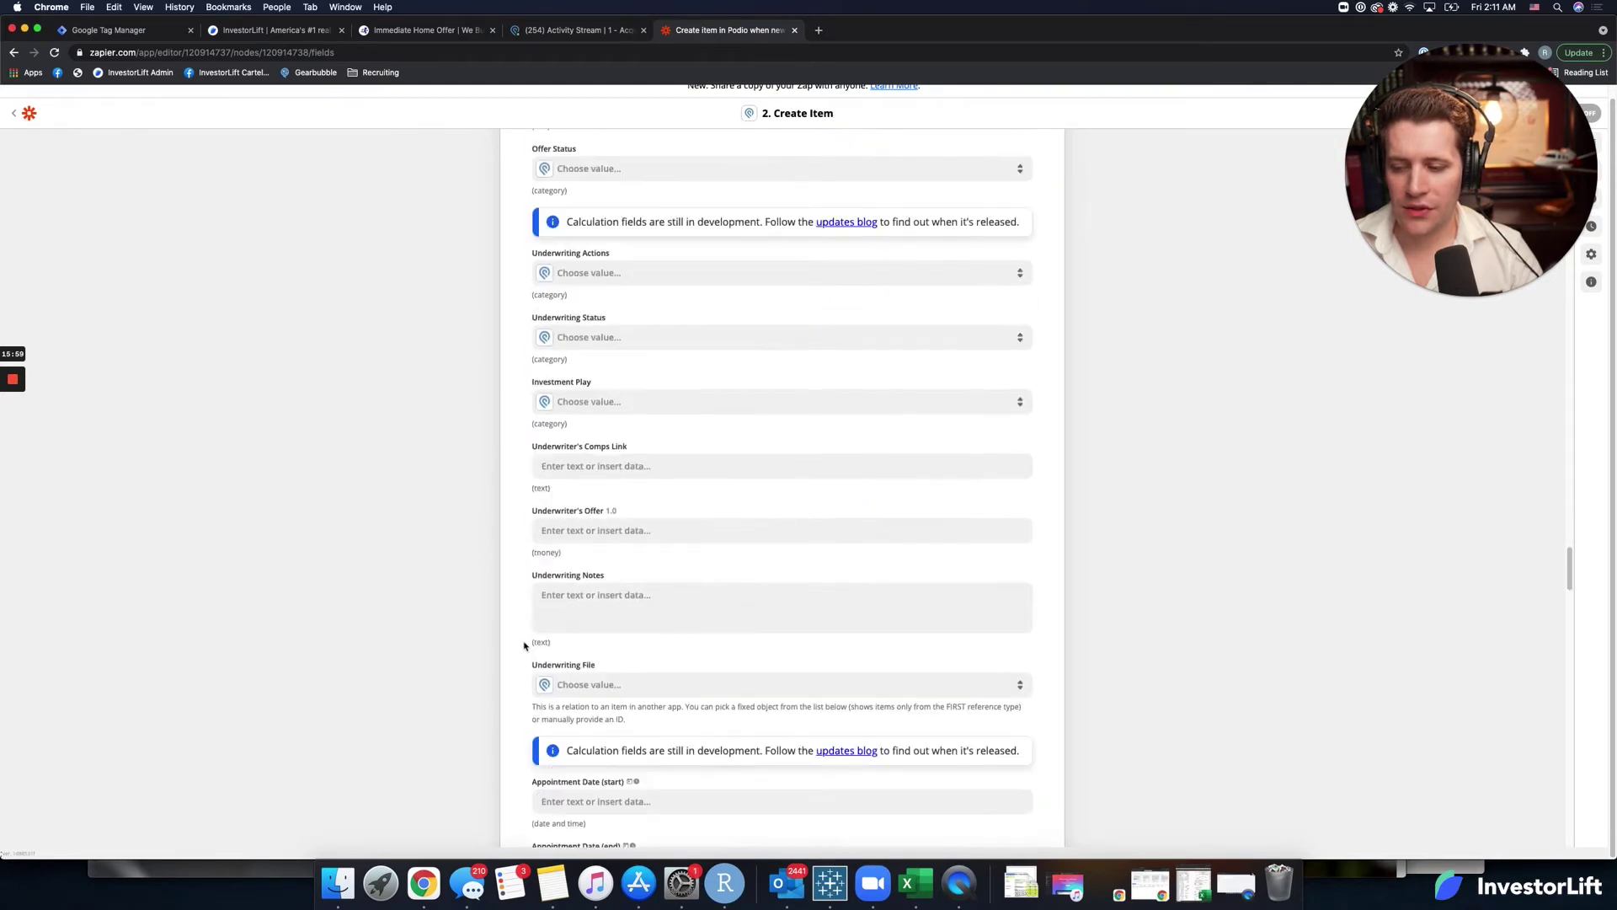
scroll(524, 646, down, 20)
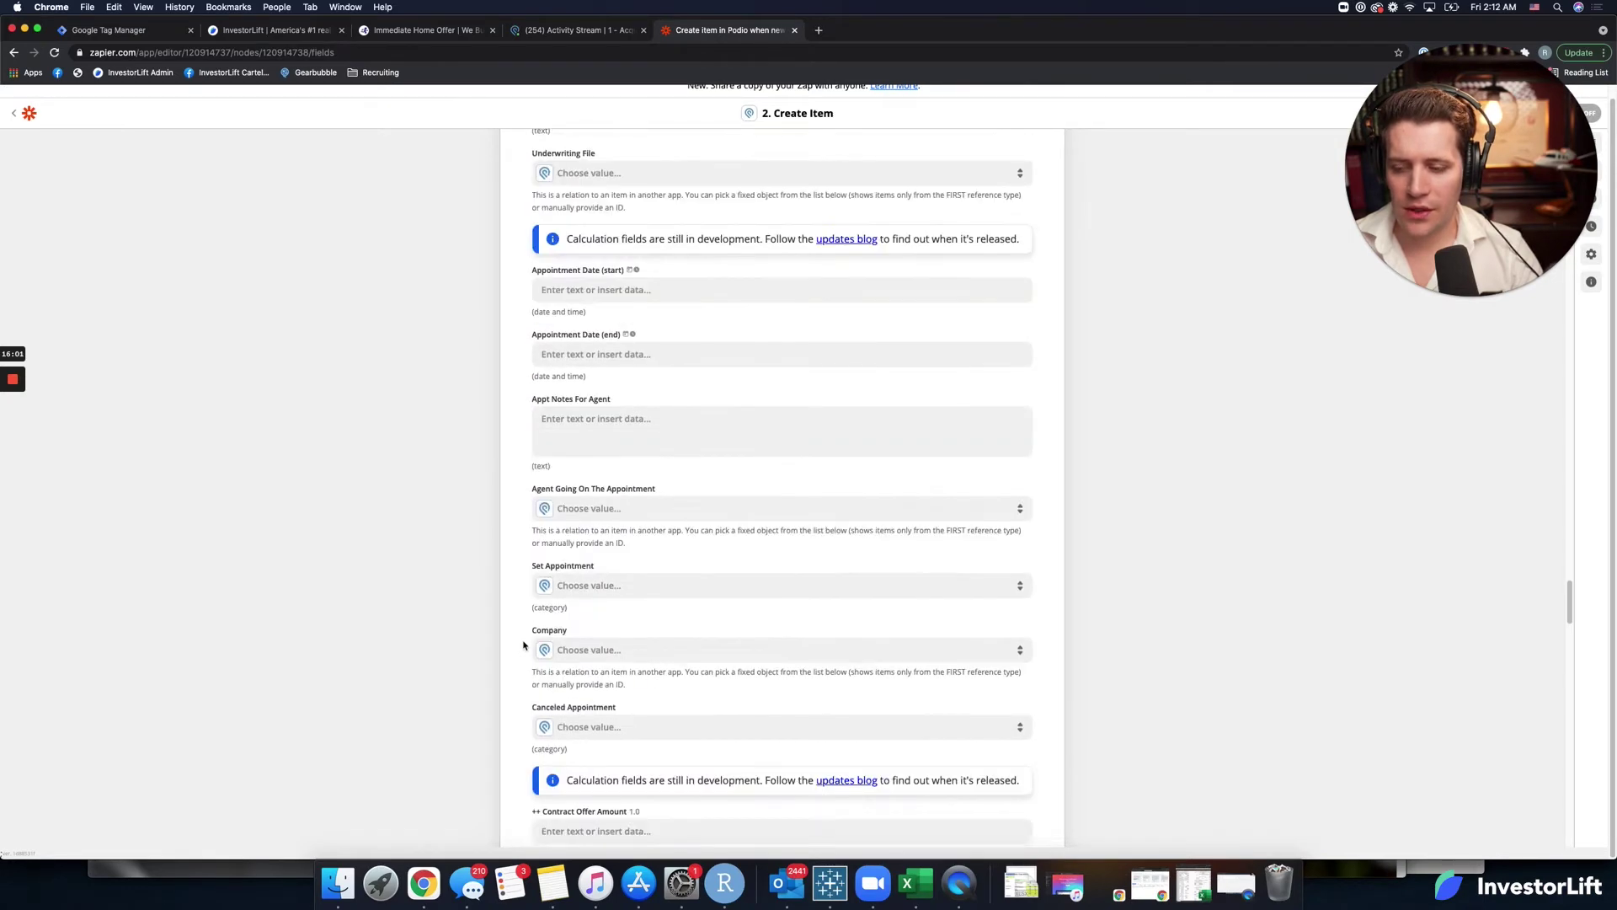
scroll(524, 646, down, 20)
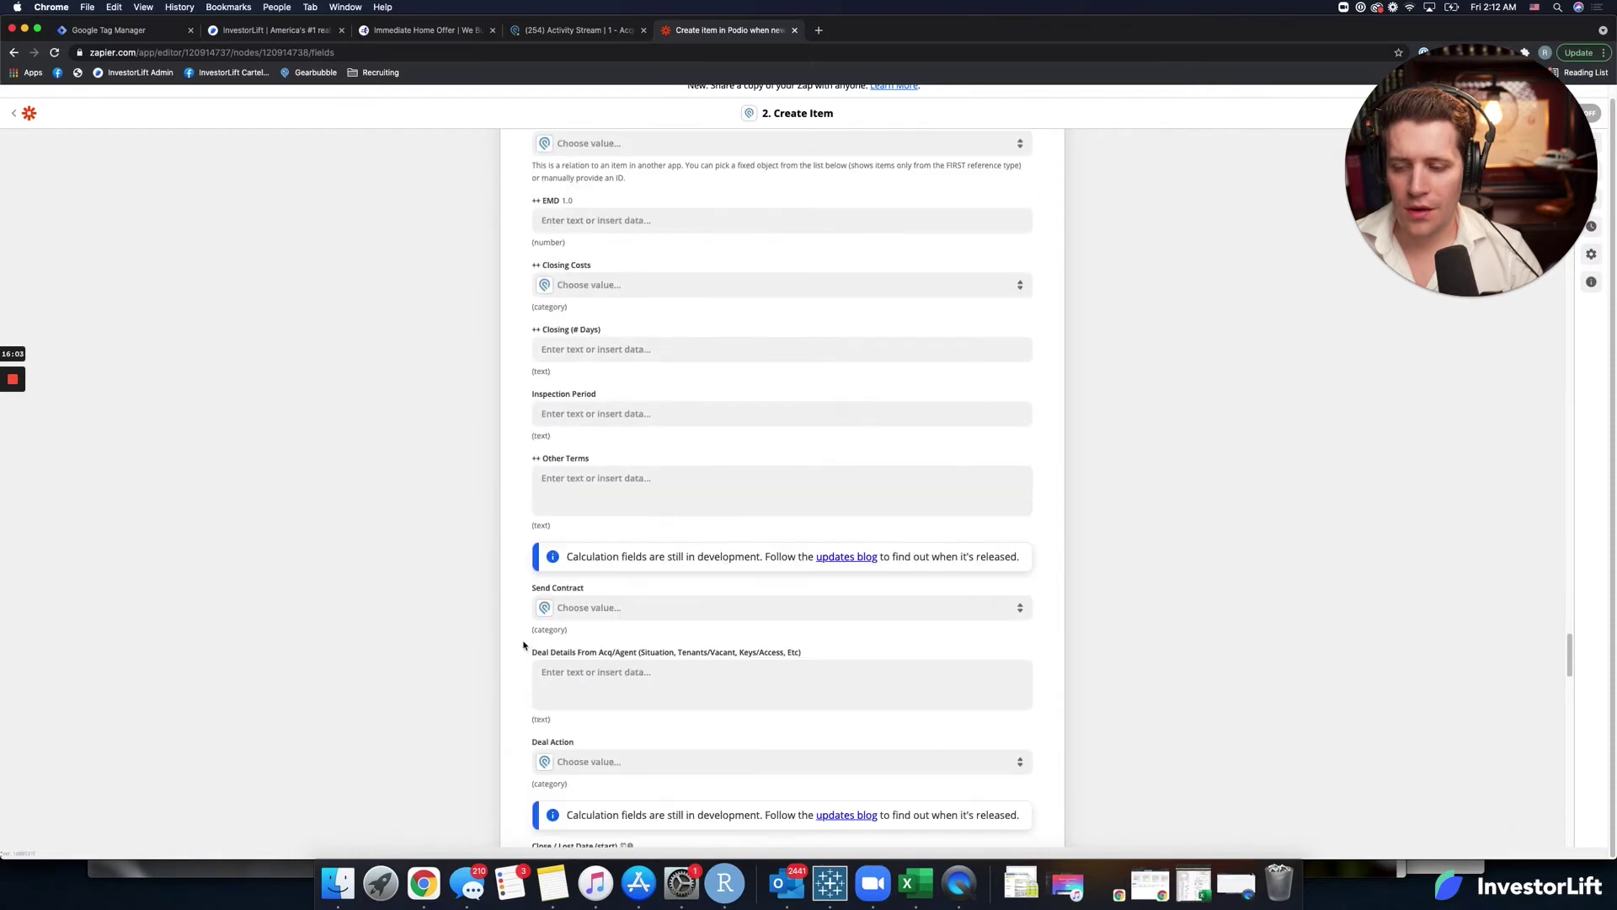
scroll(524, 646, down, 20)
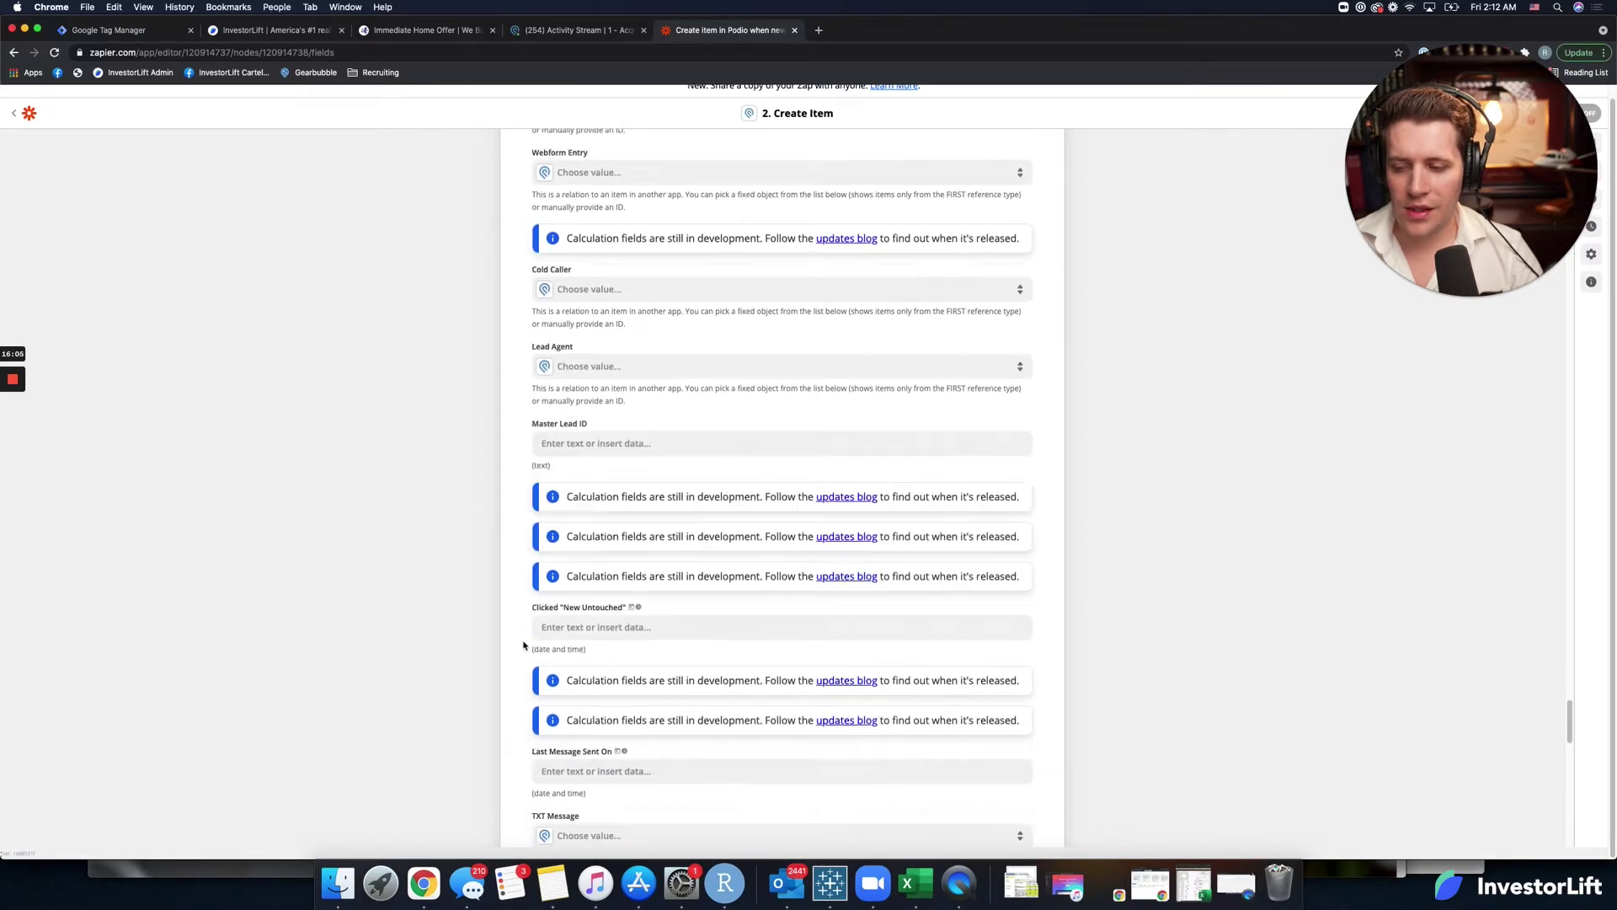
scroll(523, 646, down, 10)
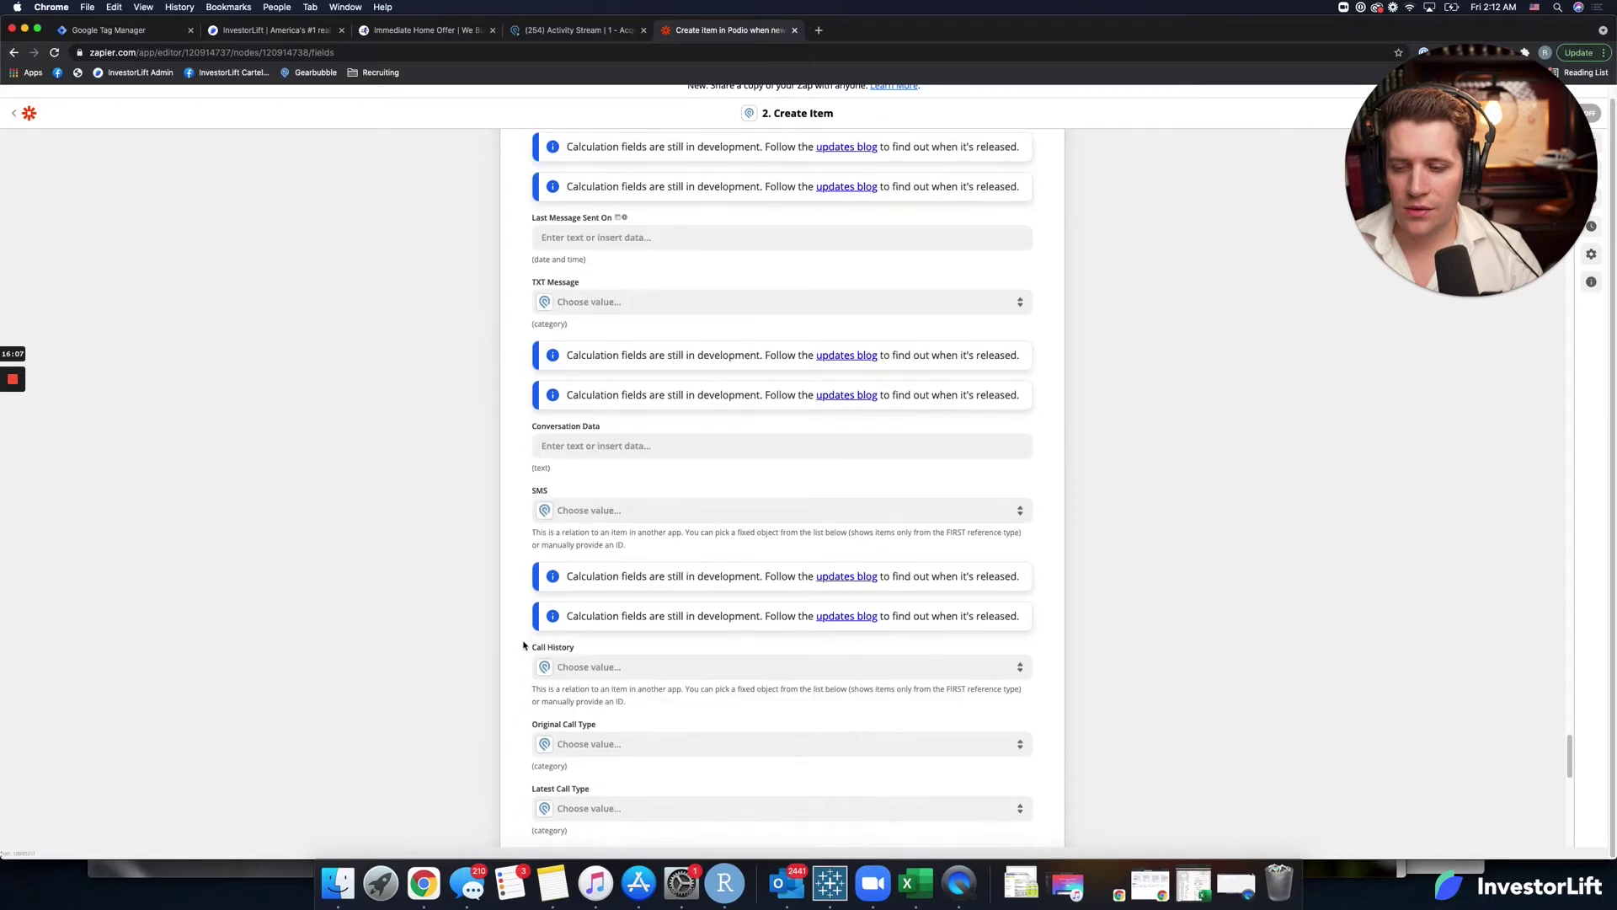
scroll(523, 646, down, 10)
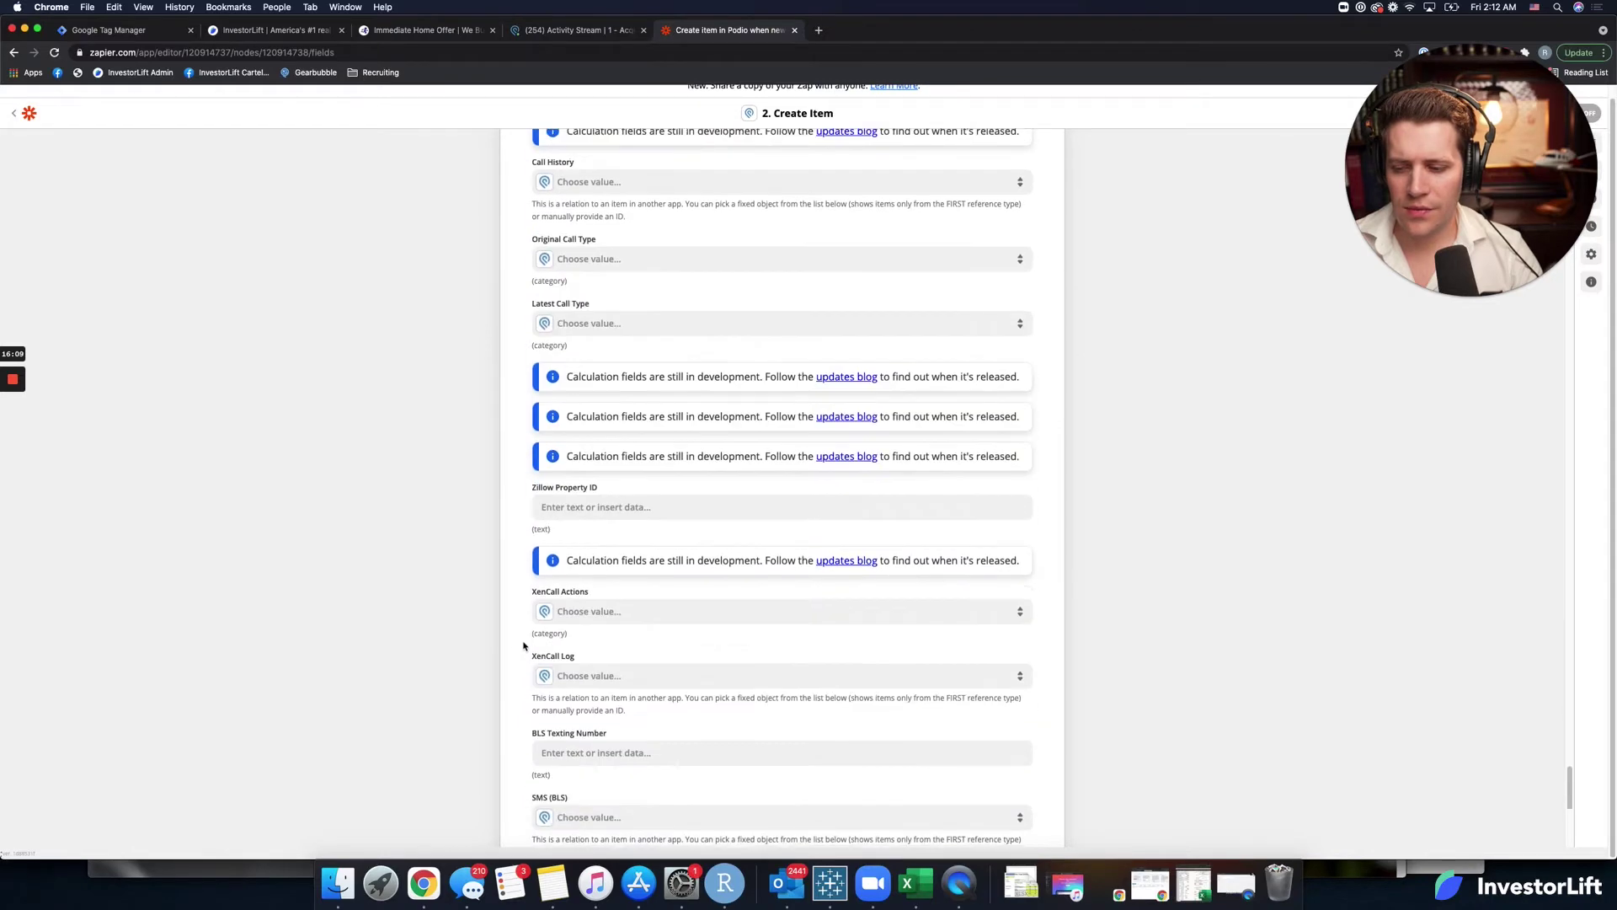
scroll(523, 646, down, 5)
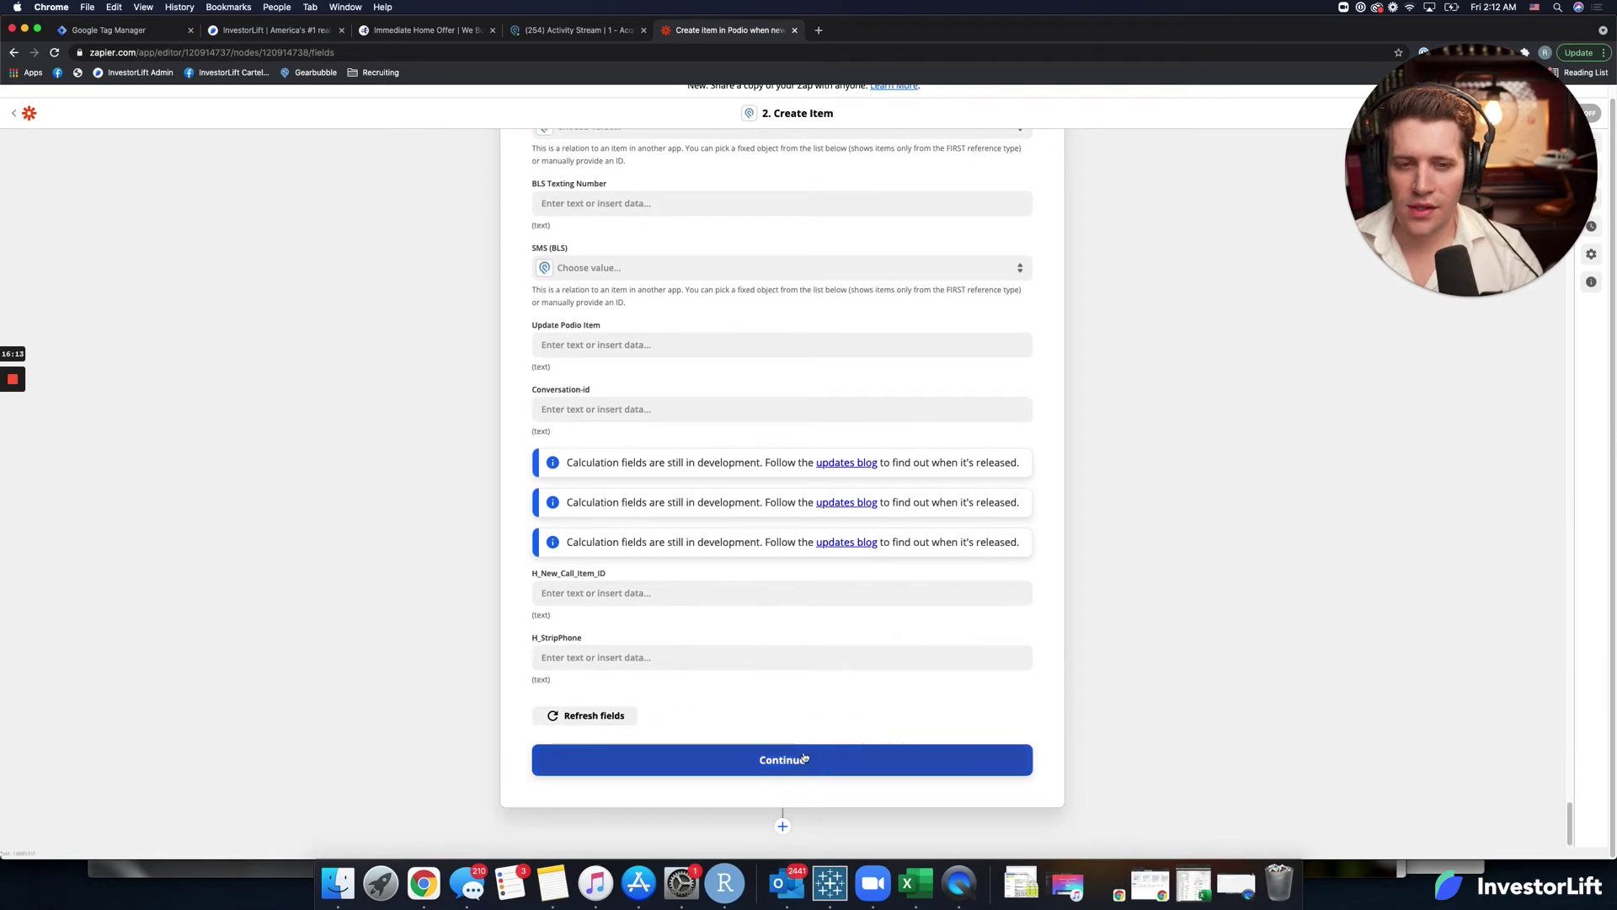
Continue past the field setup, run Test & Review to send the item, and view Podio's activity stream.
click(807, 758)
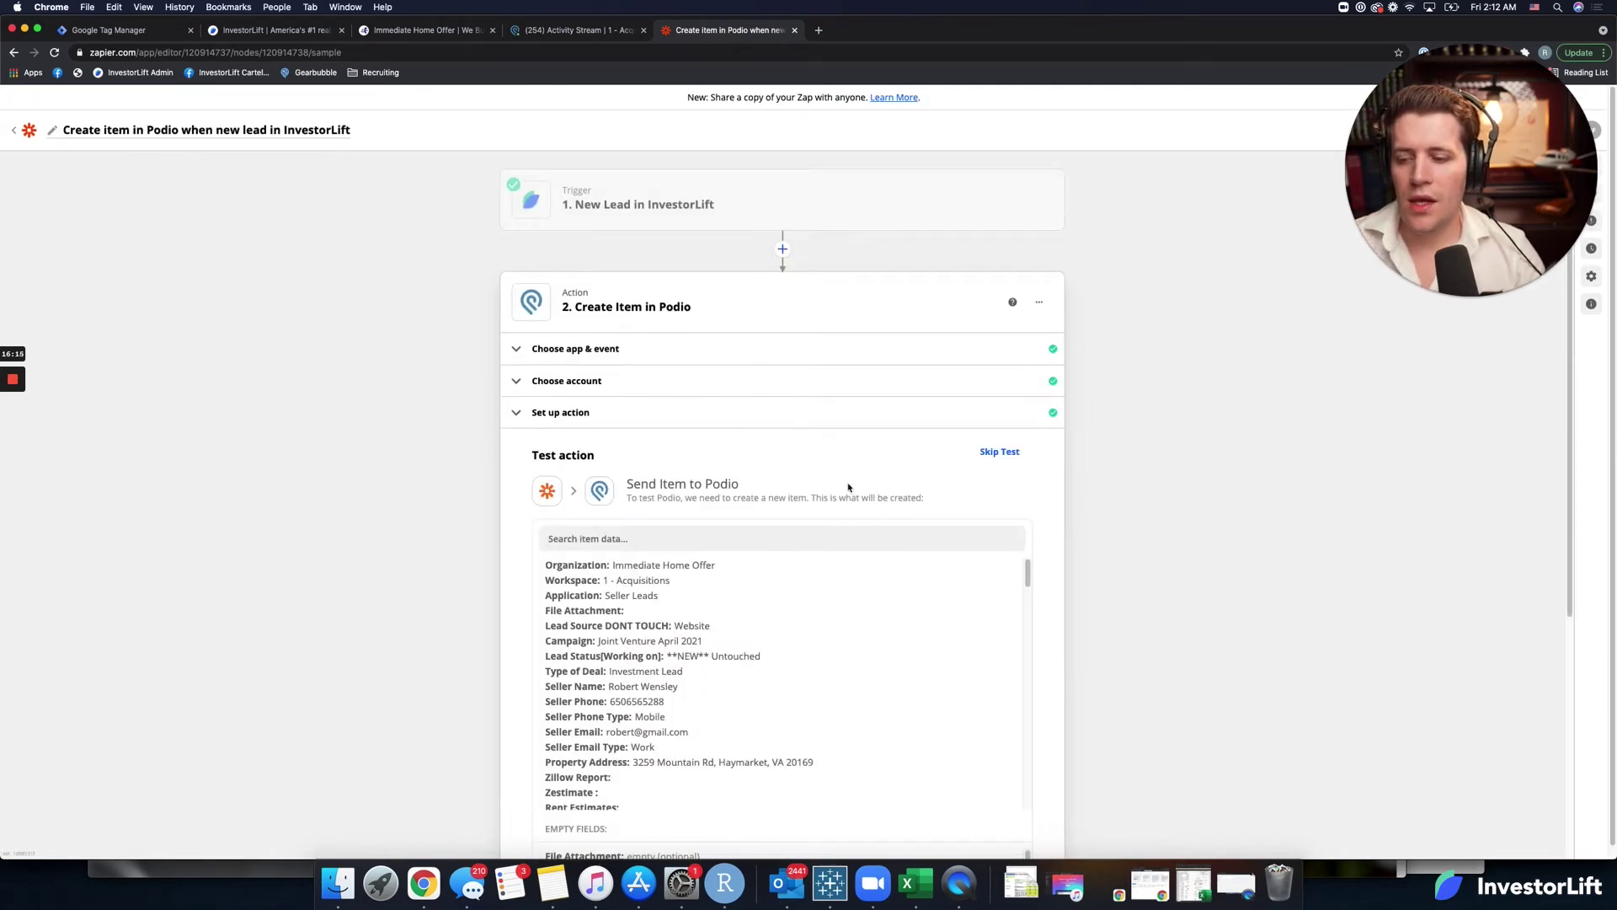
scroll(539, 568, down, 5)
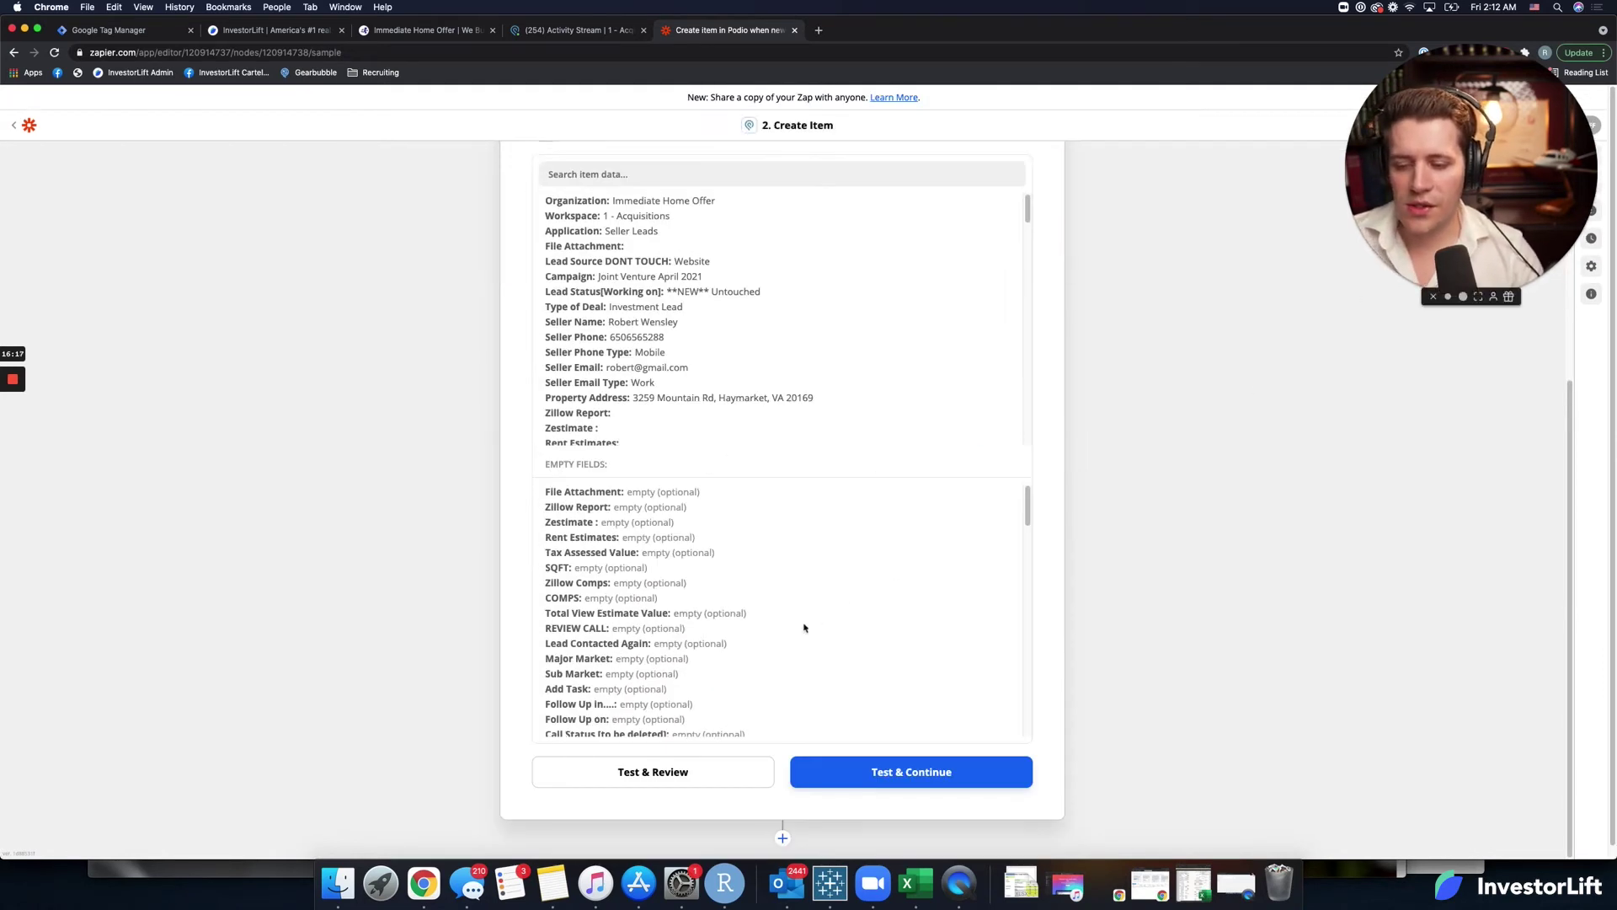
click(664, 782)
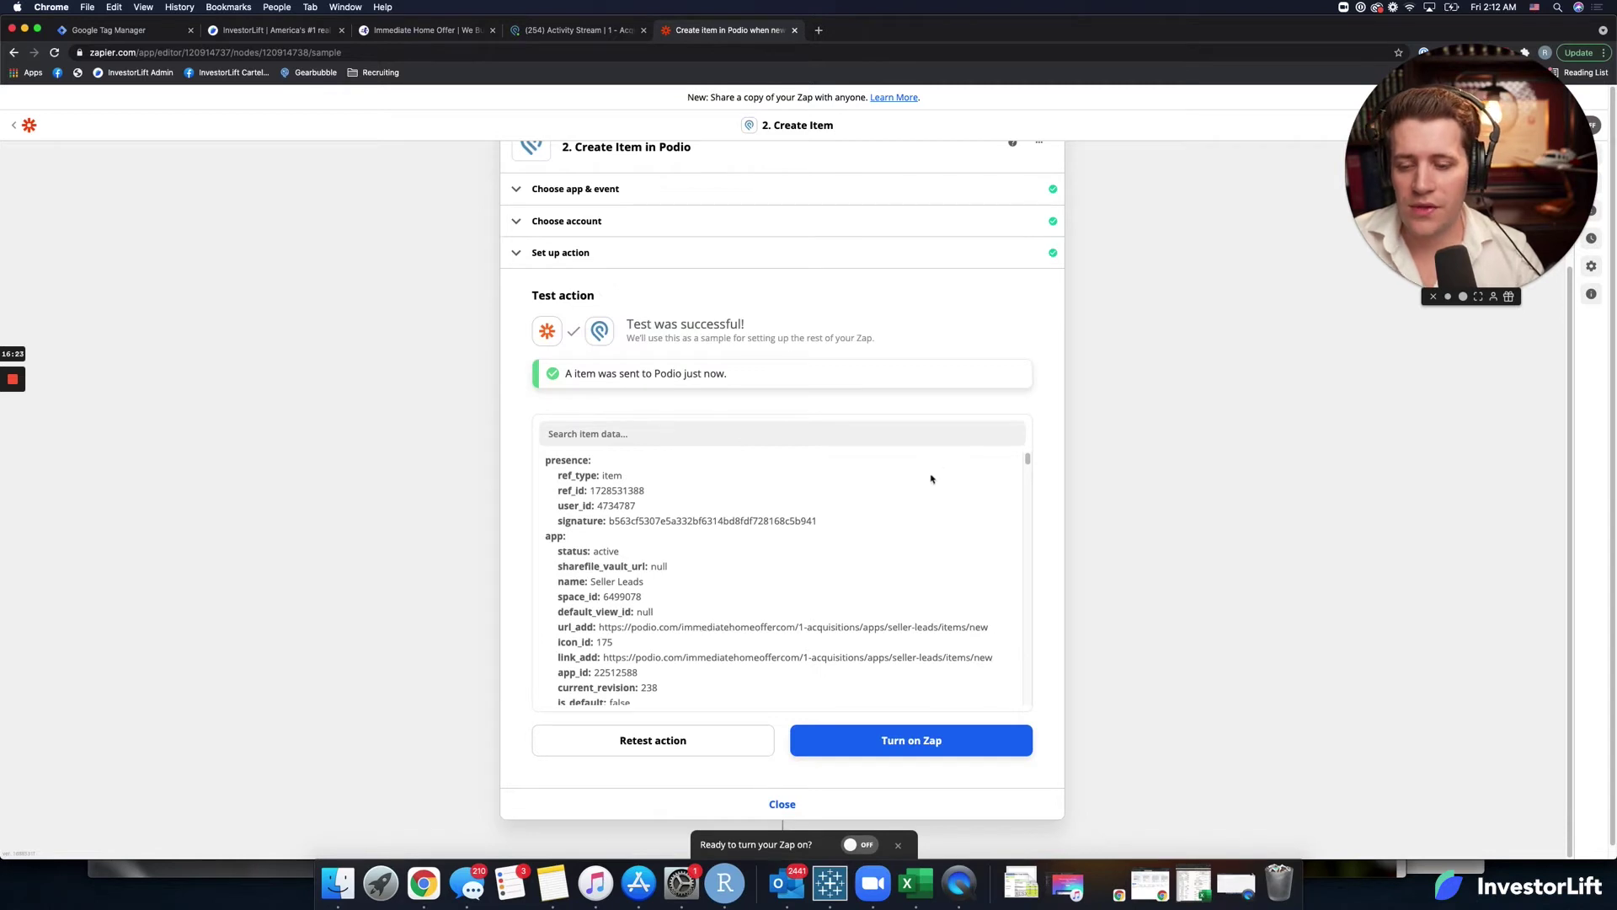
click(580, 32)
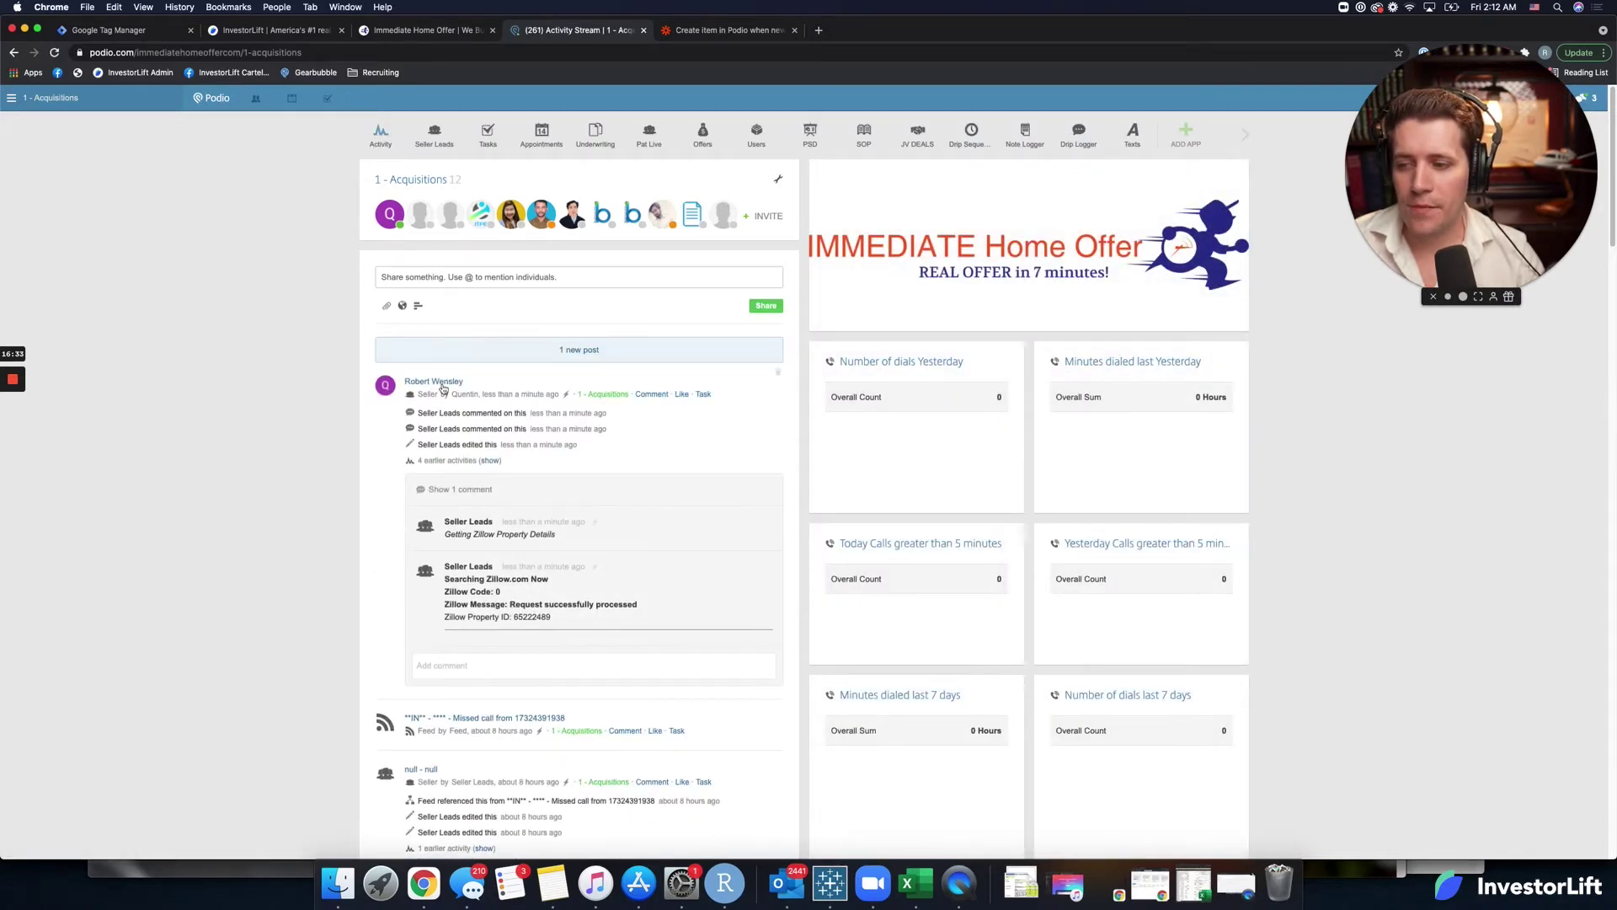
Open the new seller lead in Podio and scroll down to its empty Beds and Baths fields.
click(445, 382)
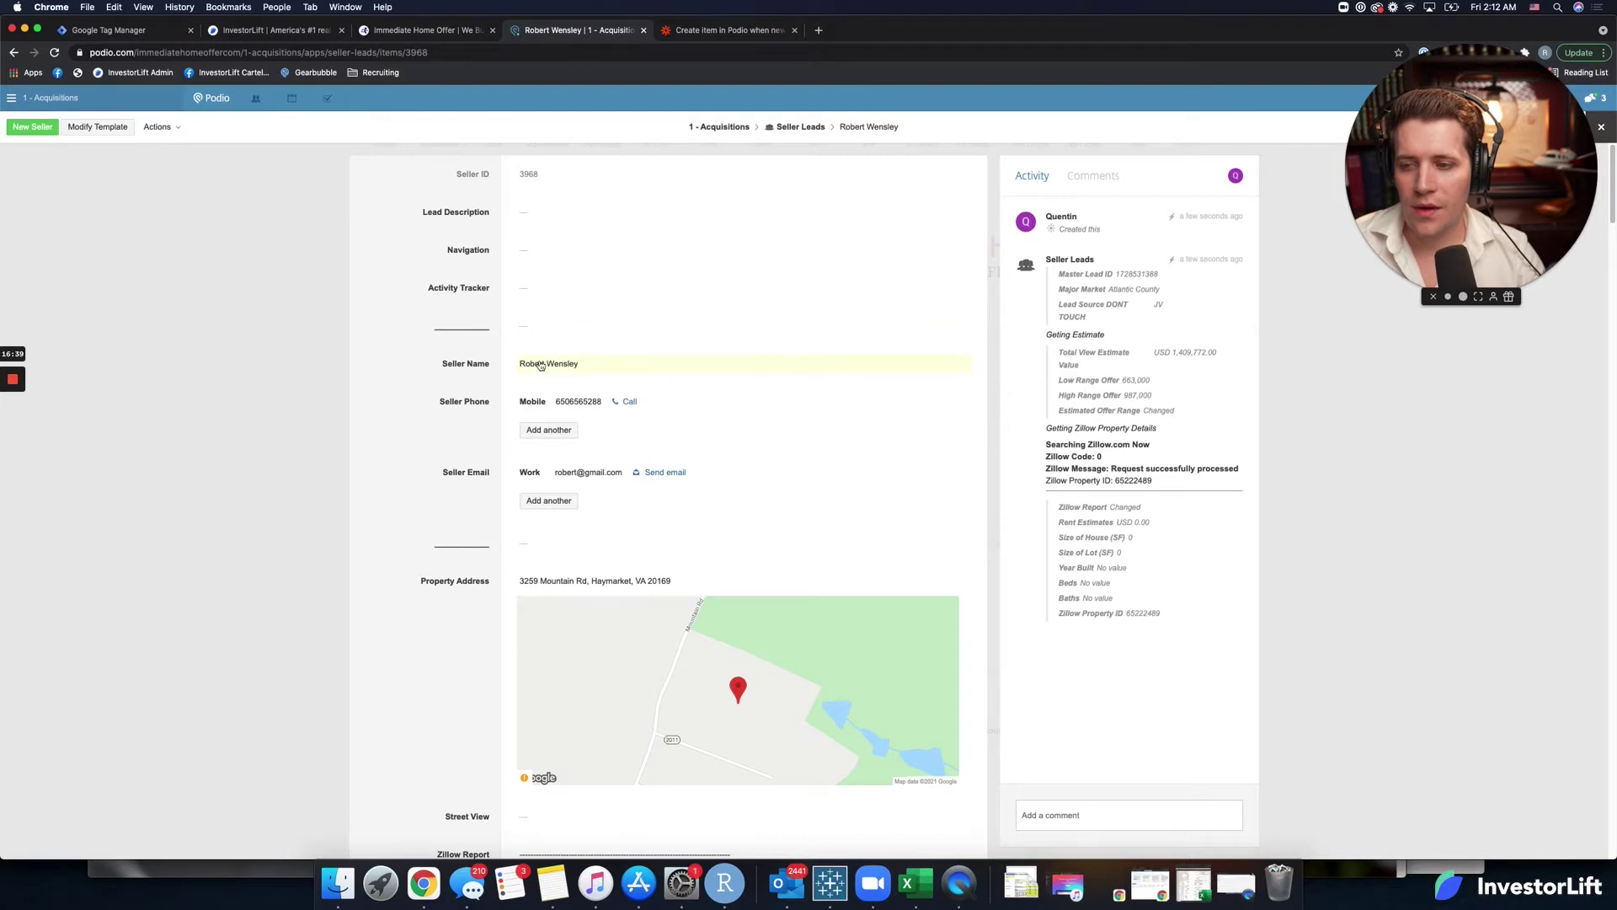
scroll(693, 442, down, 3)
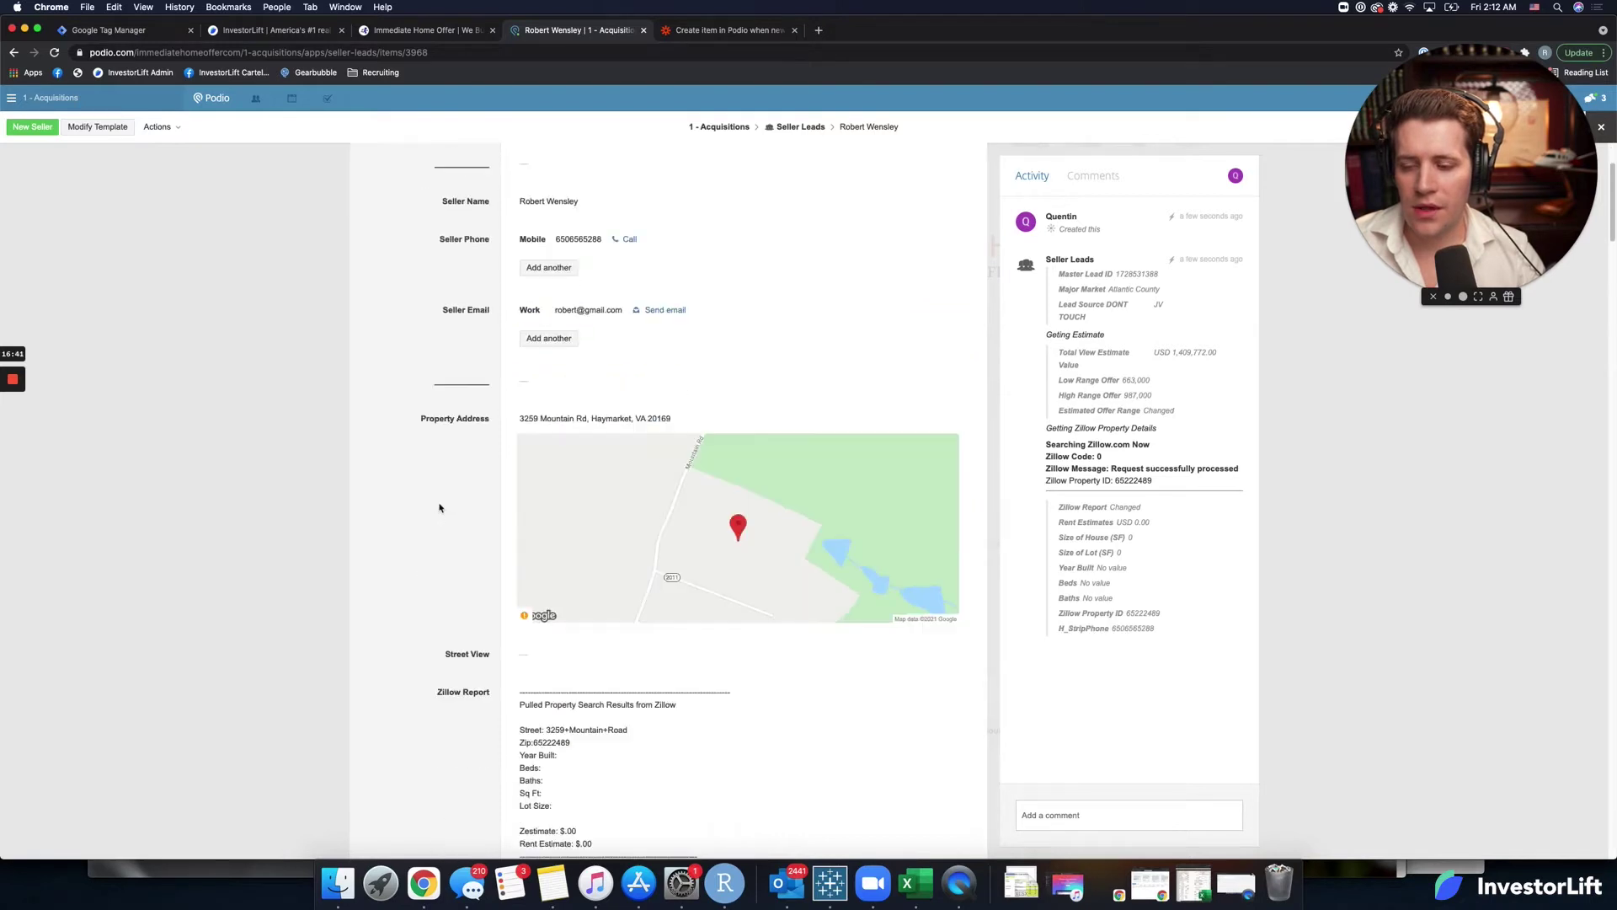
scroll(601, 553, down, 2)
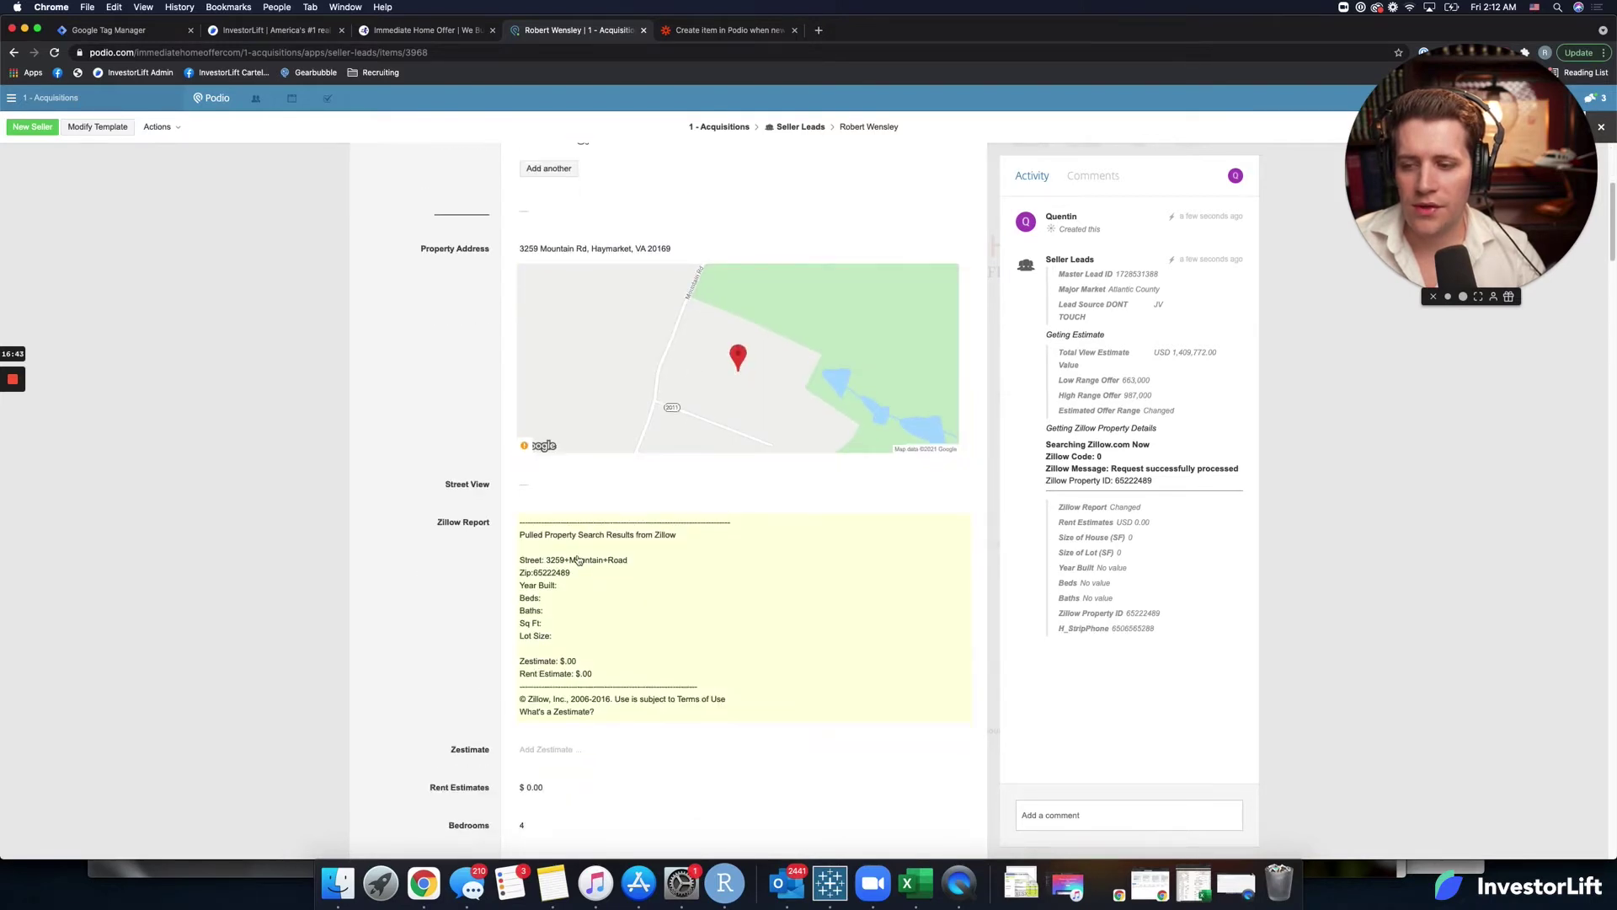
scroll(489, 554, down, 3)
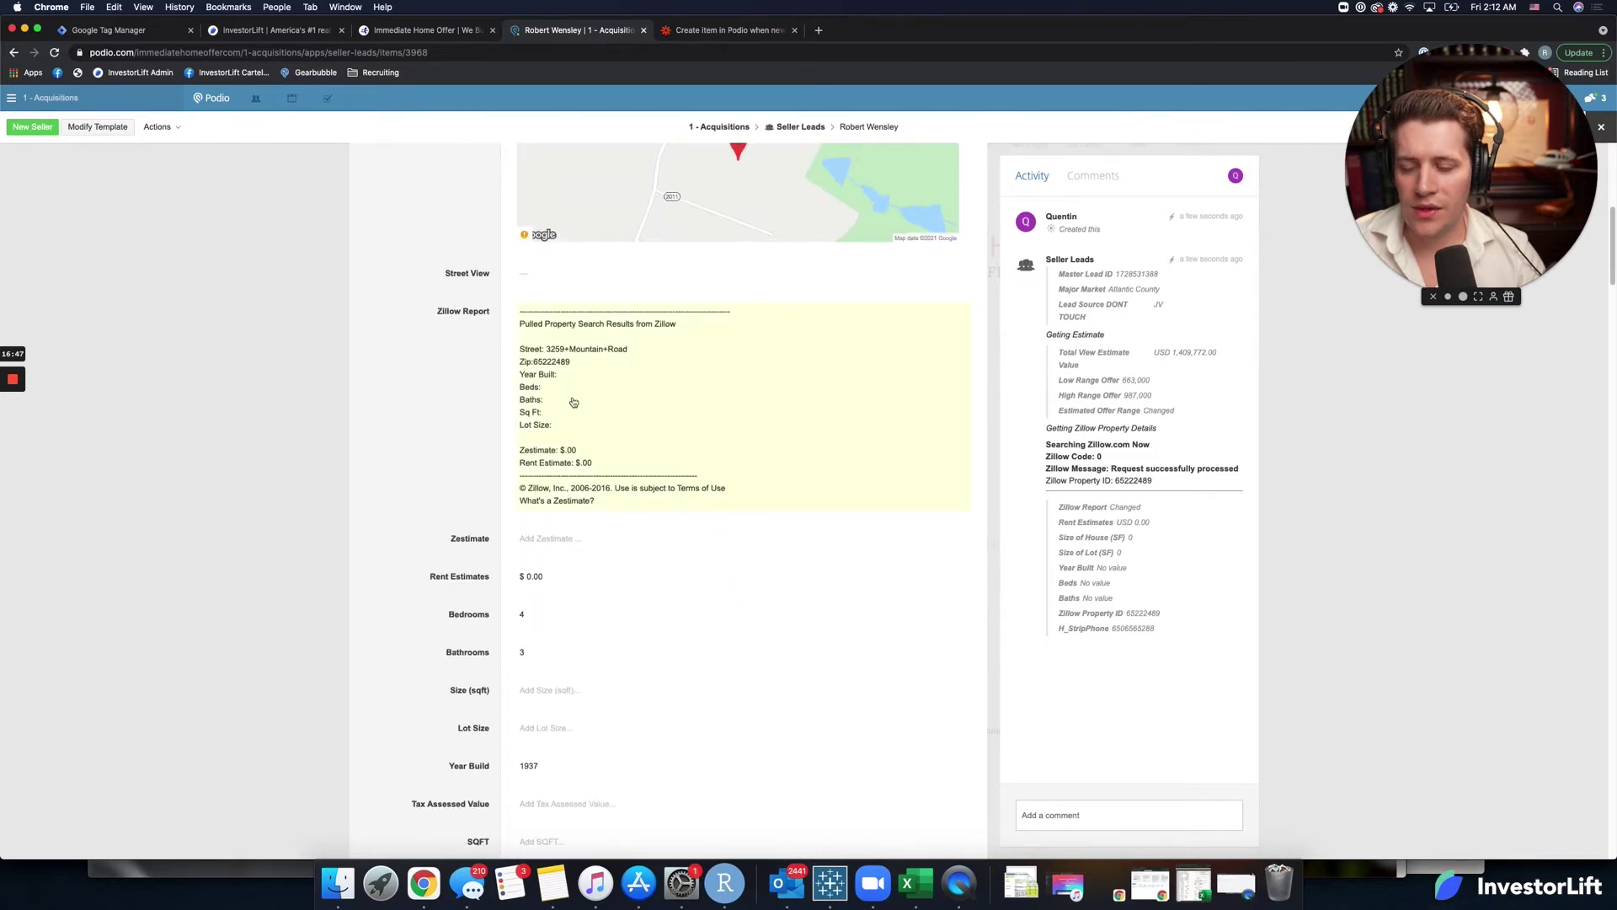
scroll(487, 499, down, 2)
scroll(486, 497, down, 1)
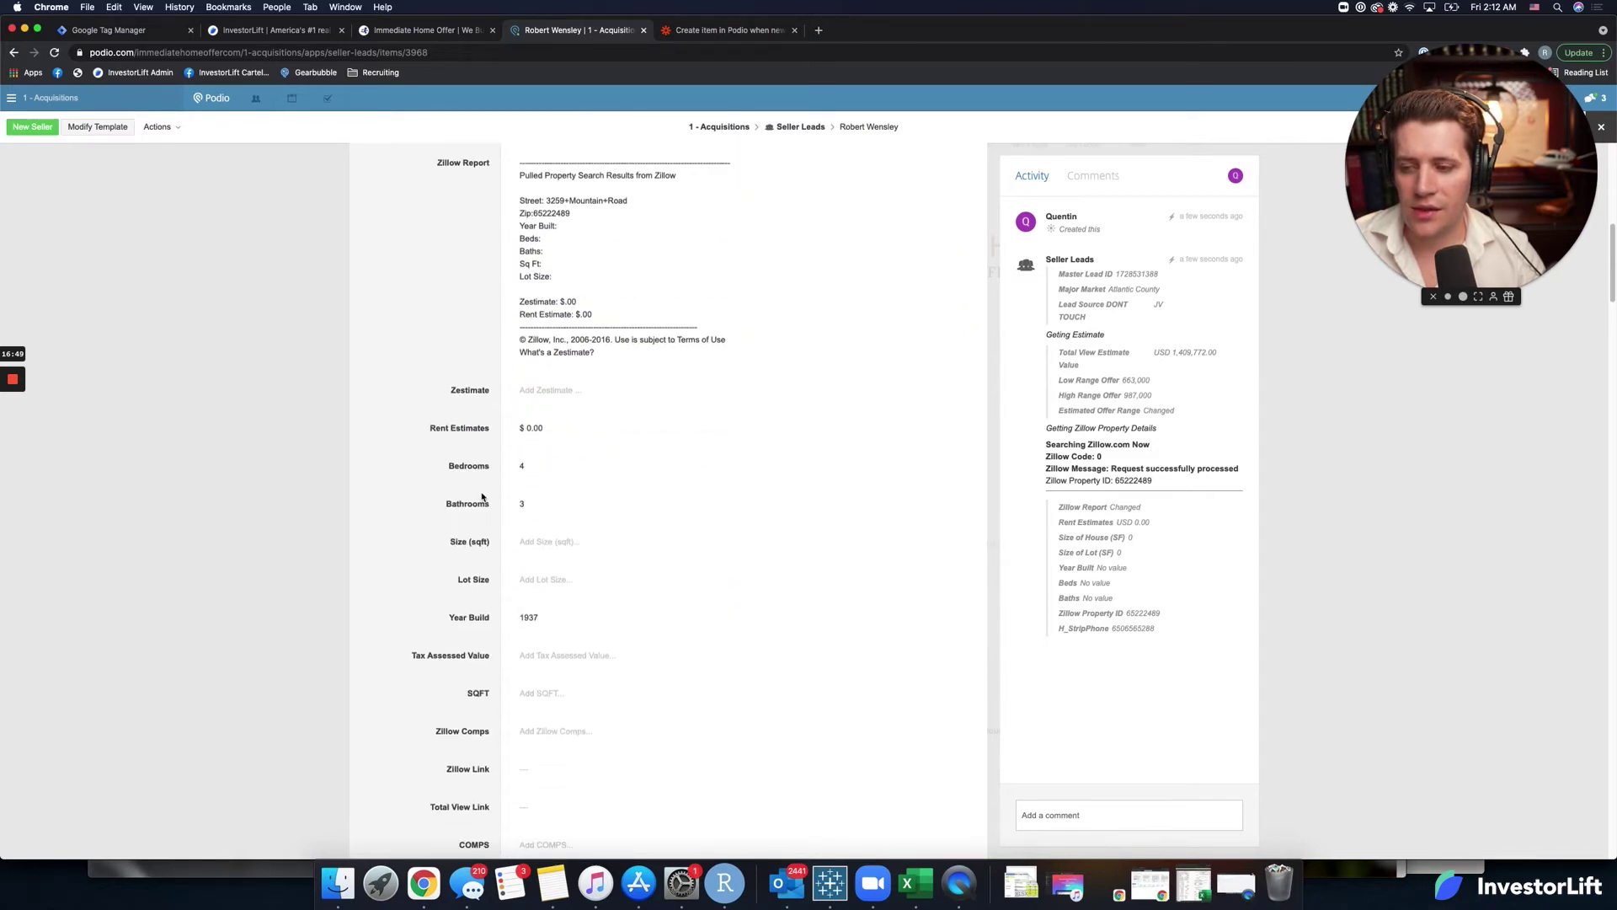
scroll(480, 461, down, 1)
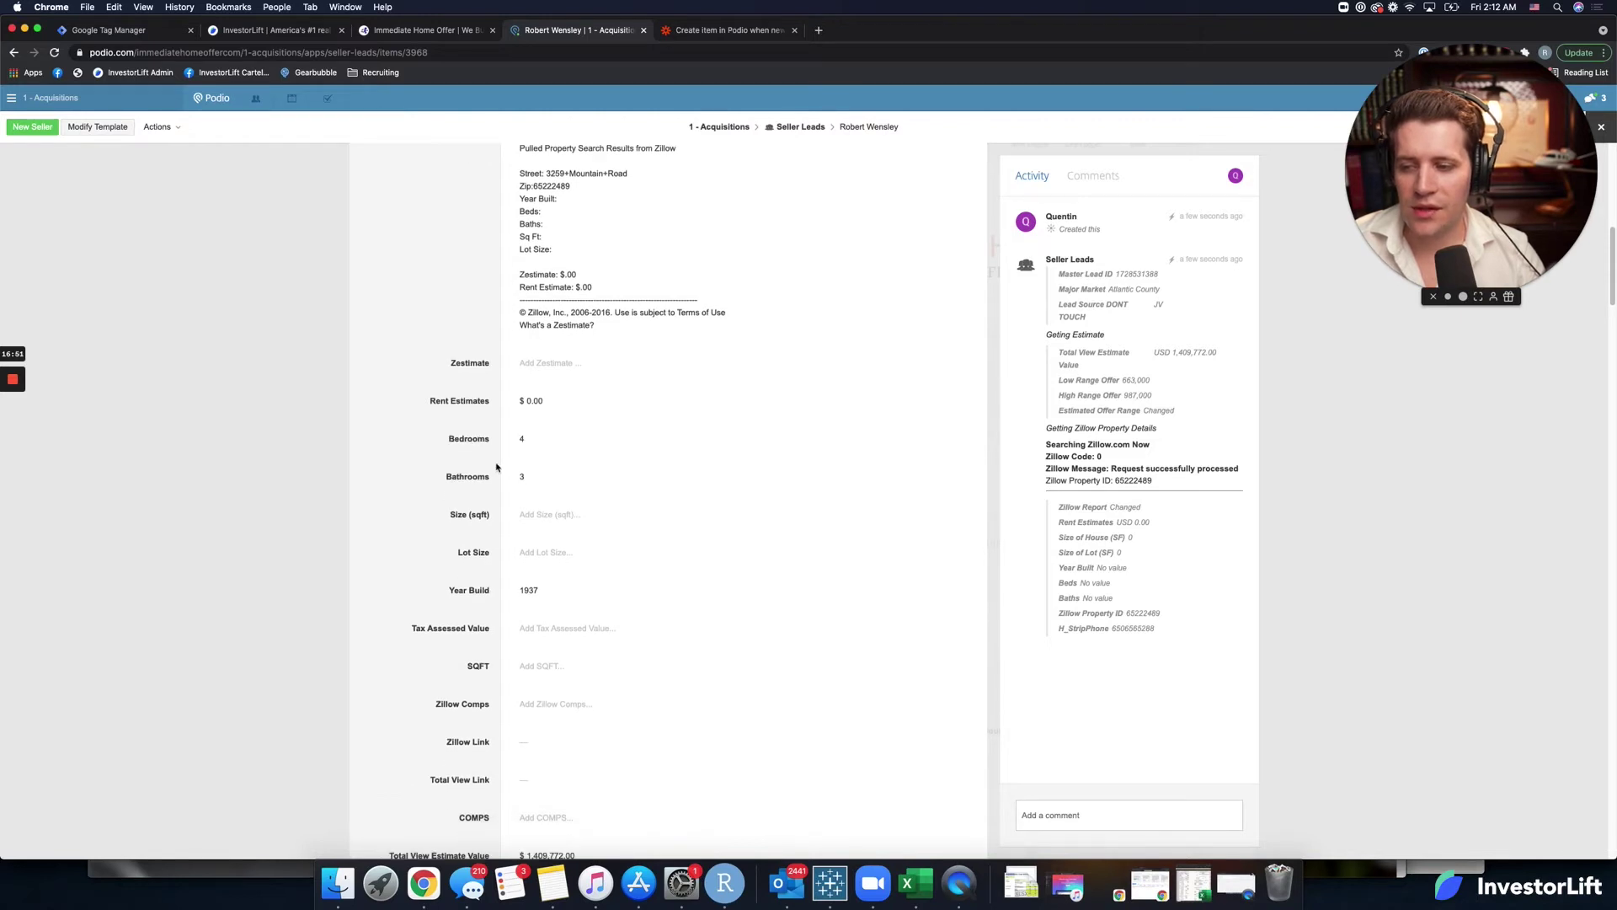
scroll(469, 457, down, 3)
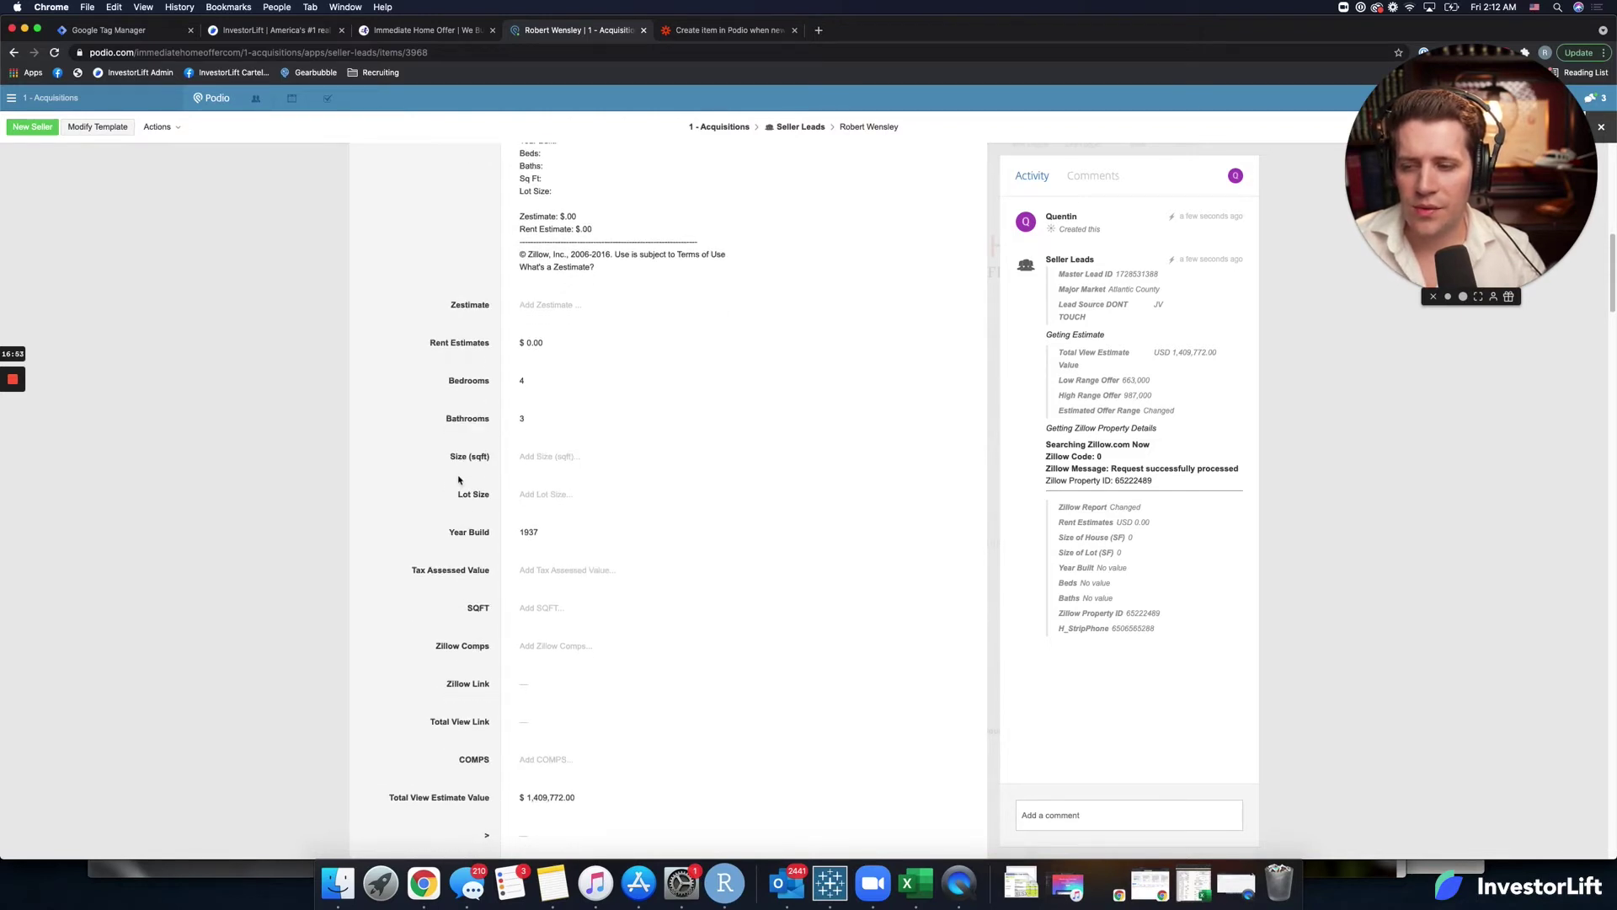
scroll(461, 482, down, 2)
scroll(461, 485, down, 3)
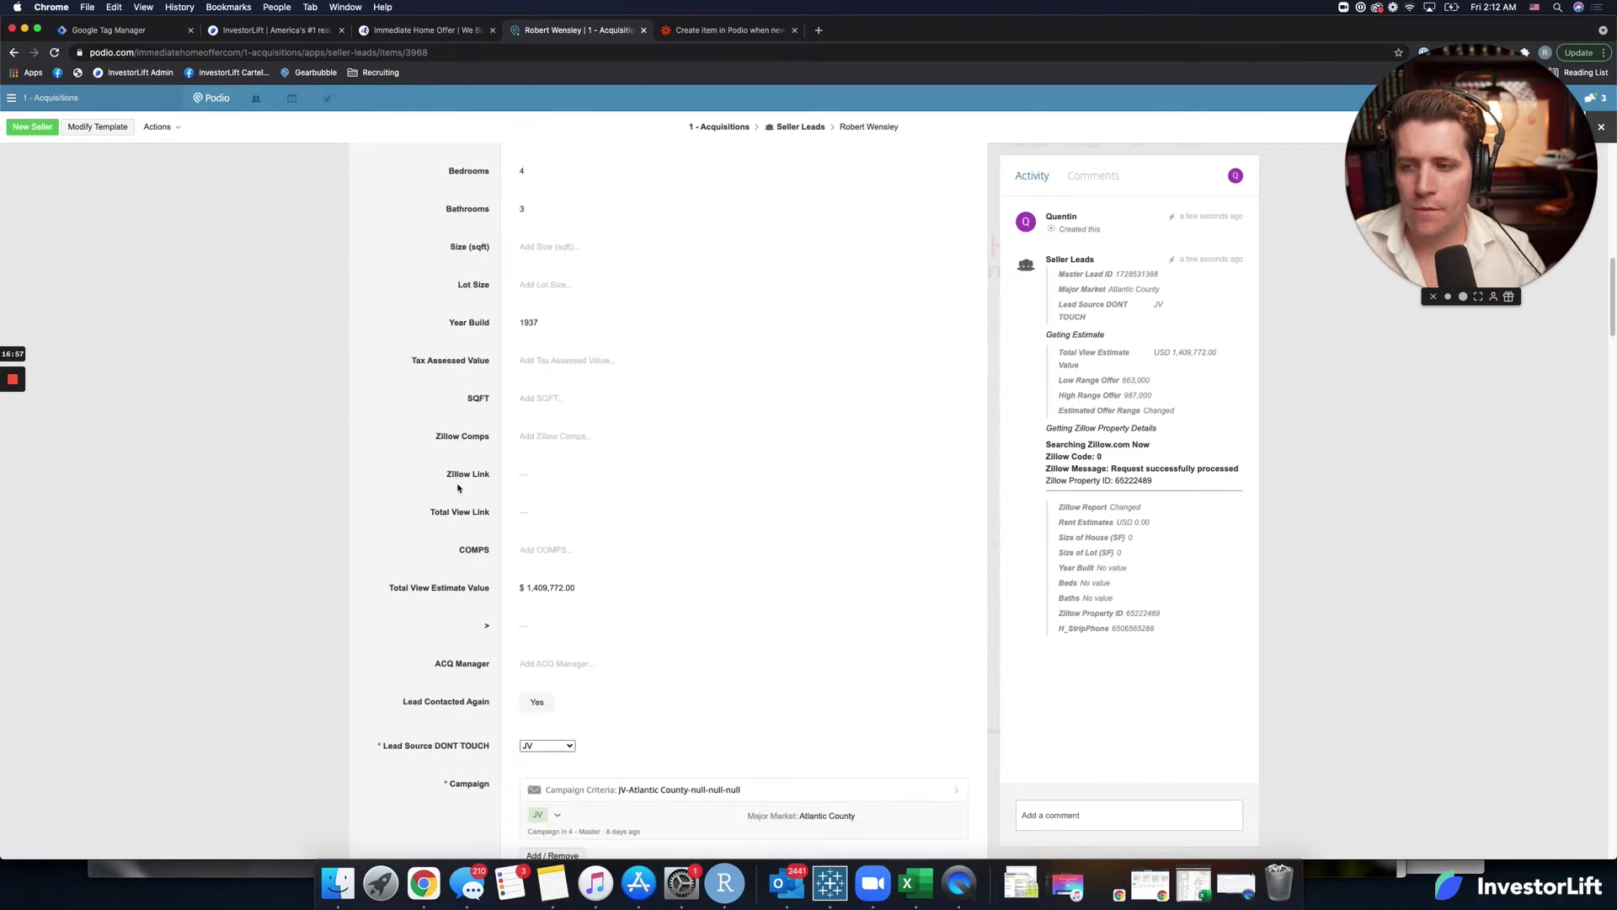
scroll(459, 488, down, 2)
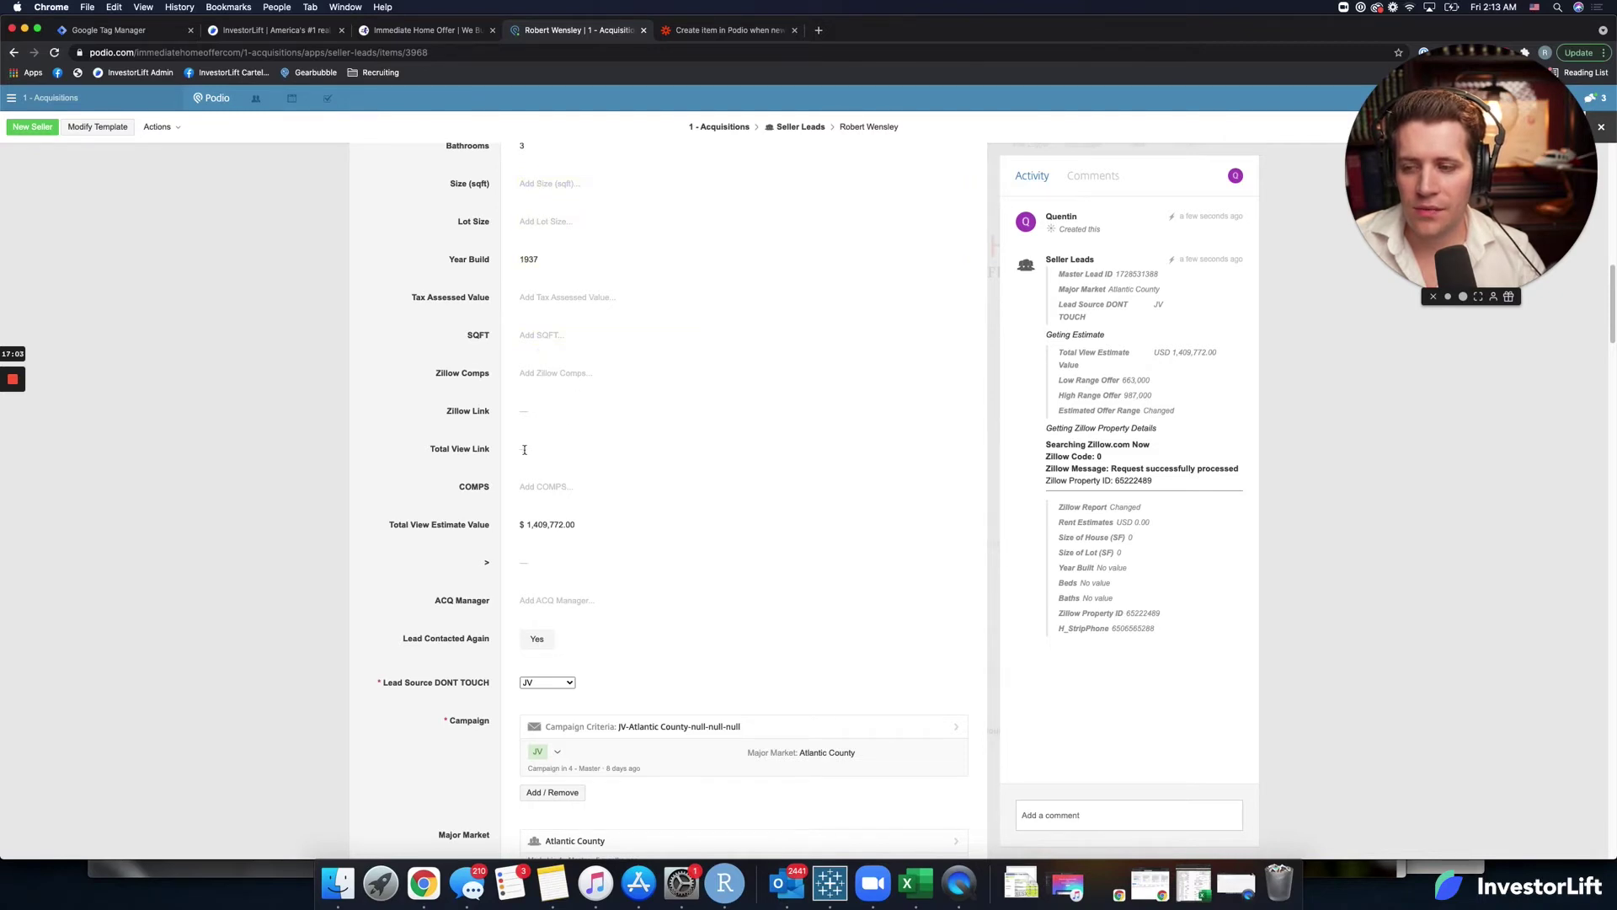
scroll(523, 453, down, 3)
scroll(521, 457, down, 10)
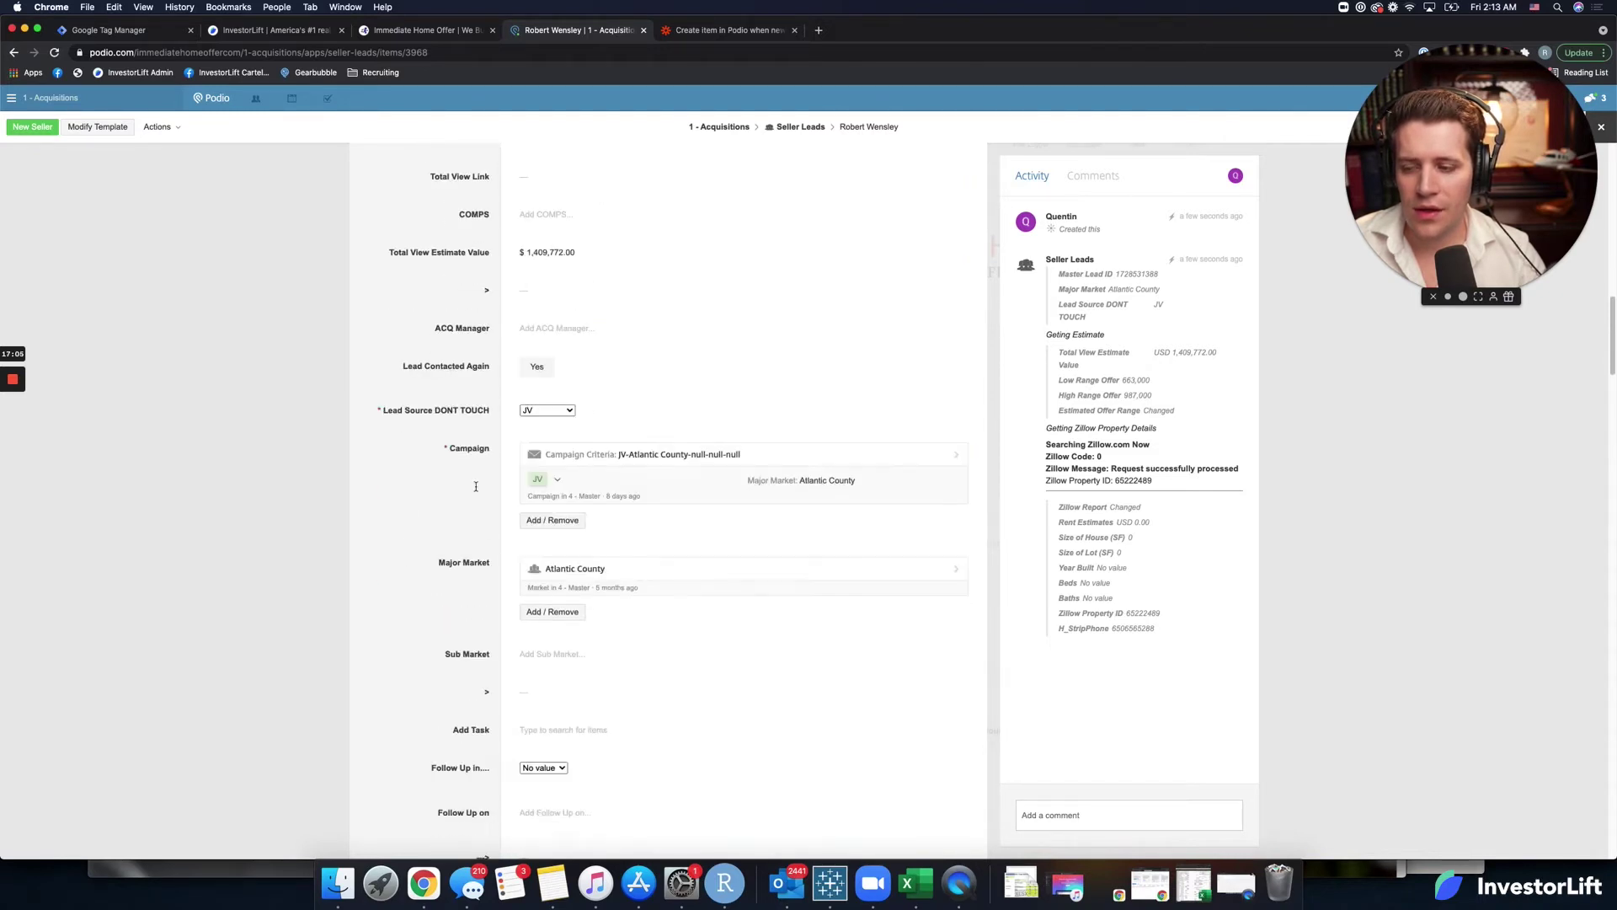
scroll(476, 490, down, 12)
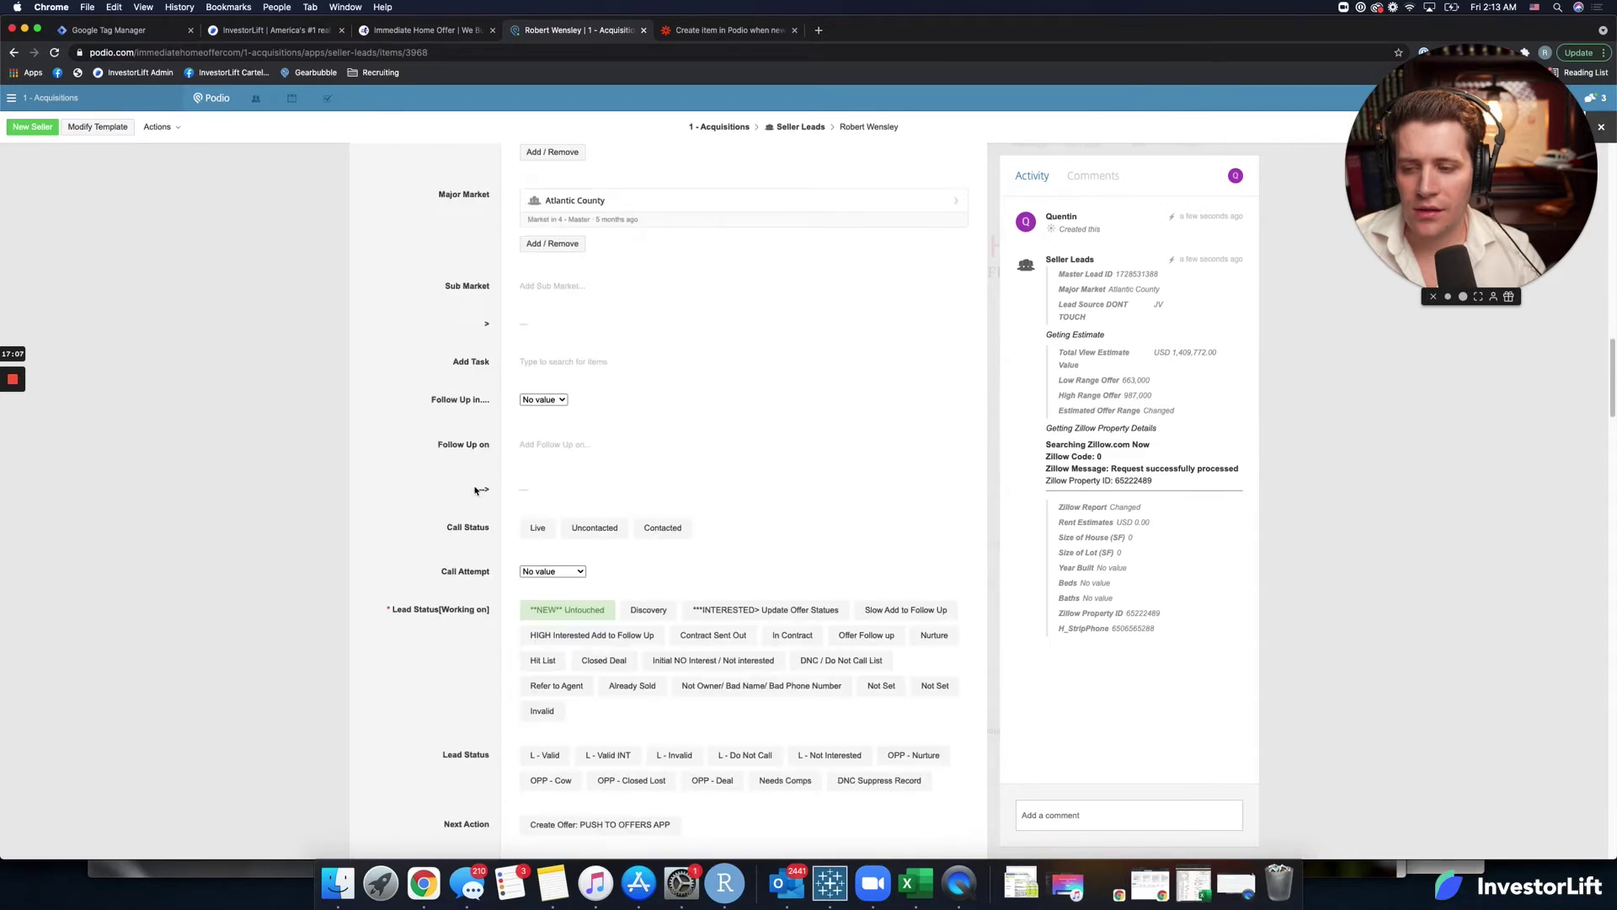
scroll(493, 455, down, 11)
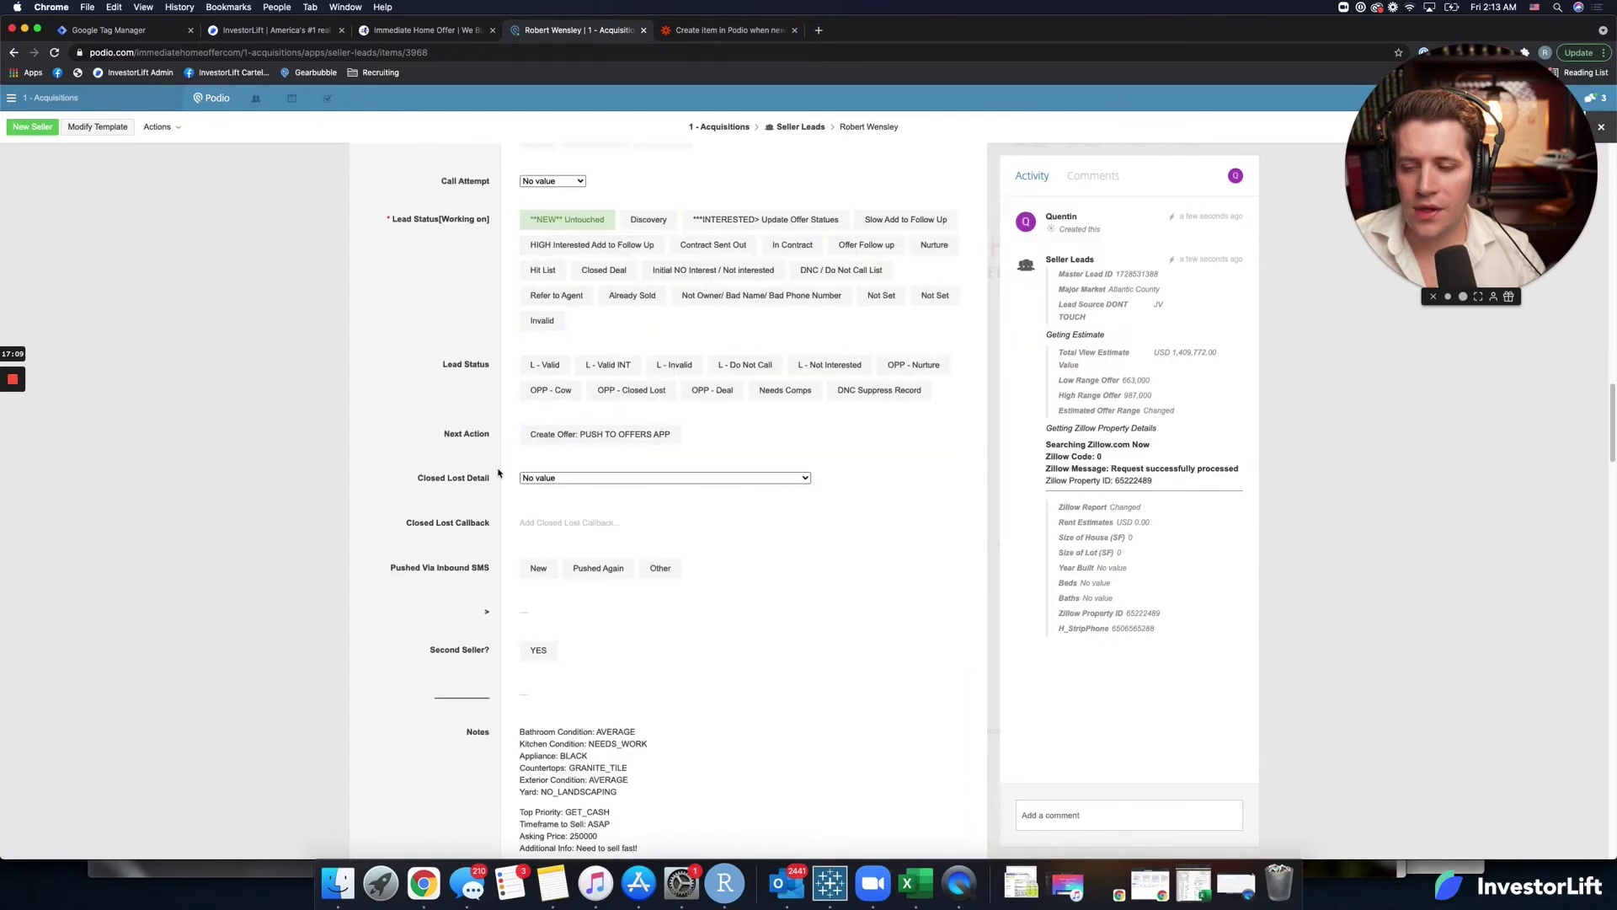
scroll(496, 474, down, 15)
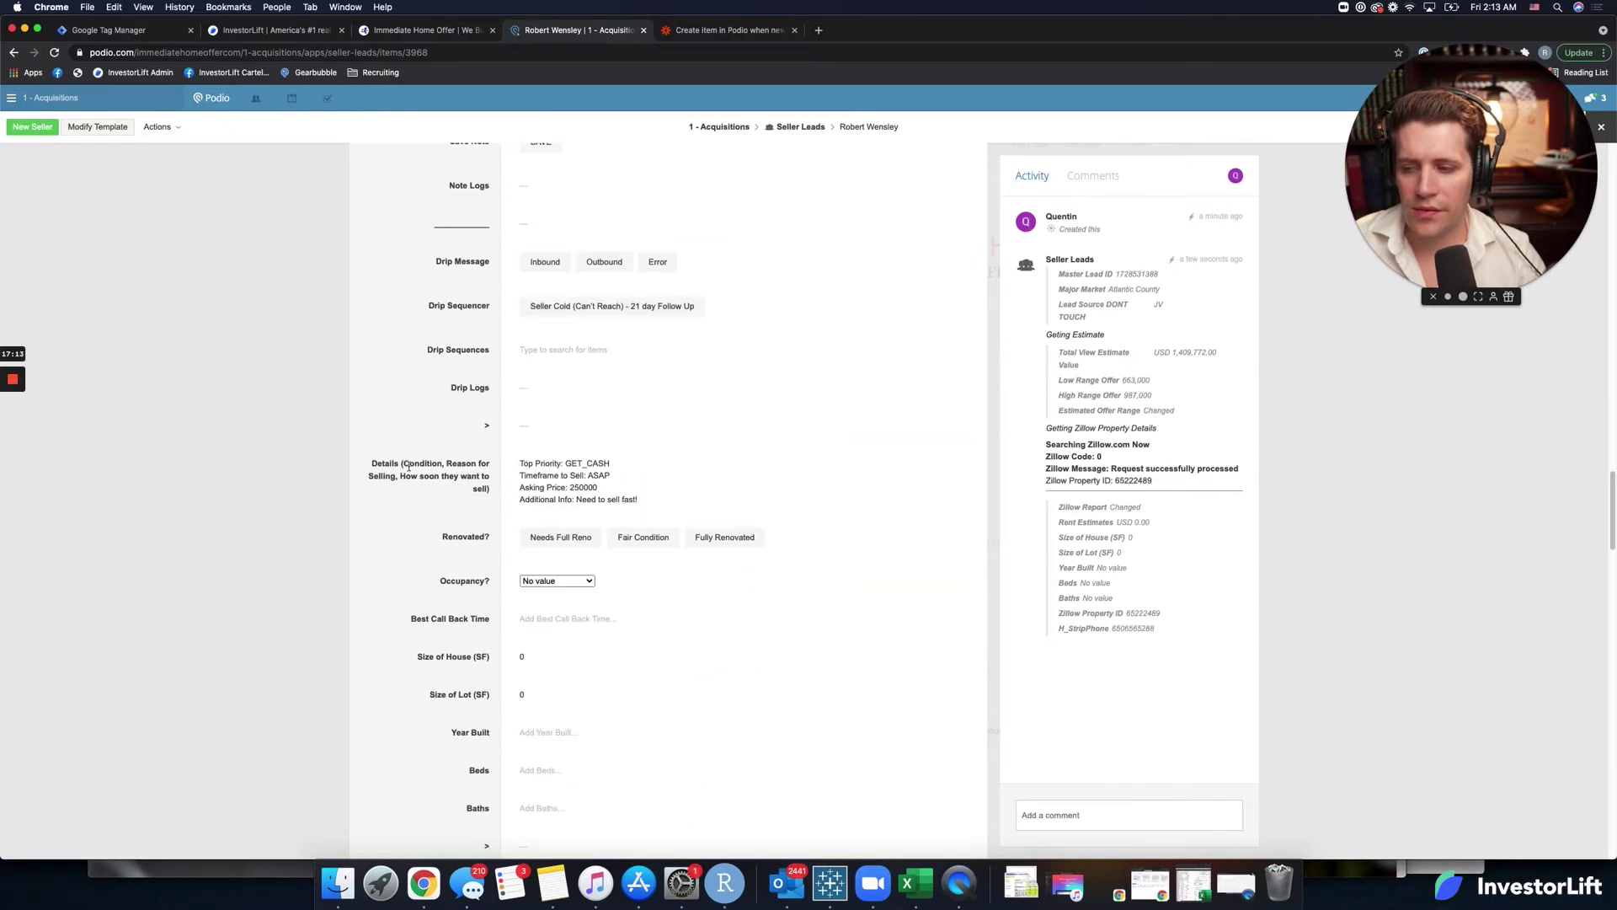
scroll(586, 480, down, 3)
scroll(565, 527, down, 4)
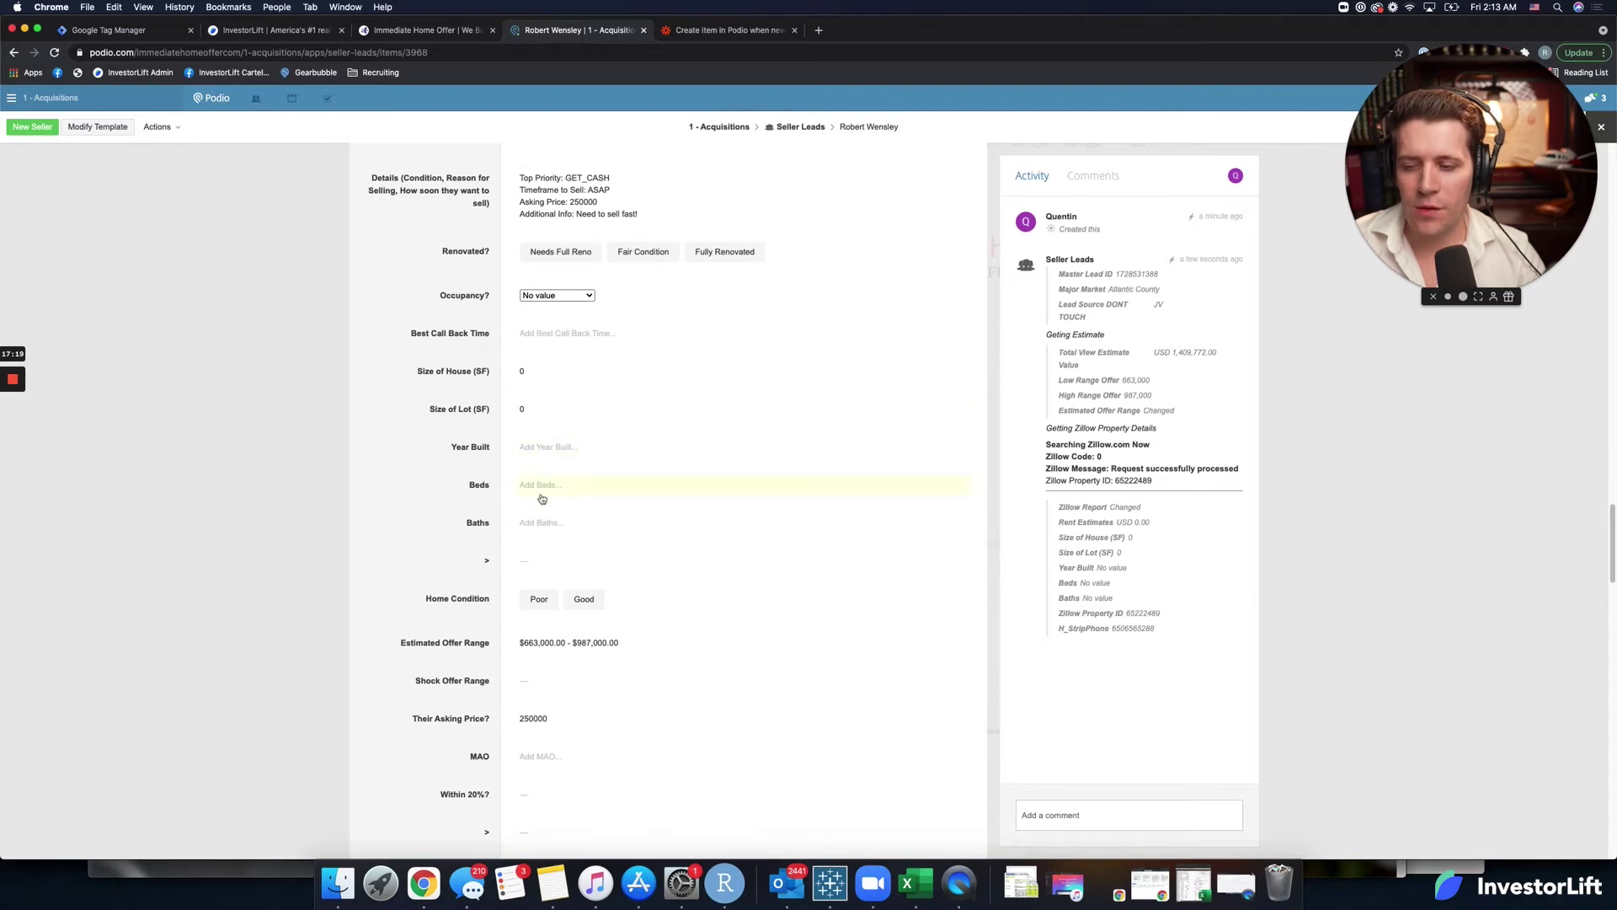
Back in the Zap editor, expand the Create Item step's account and action field setup.
click(451, 34)
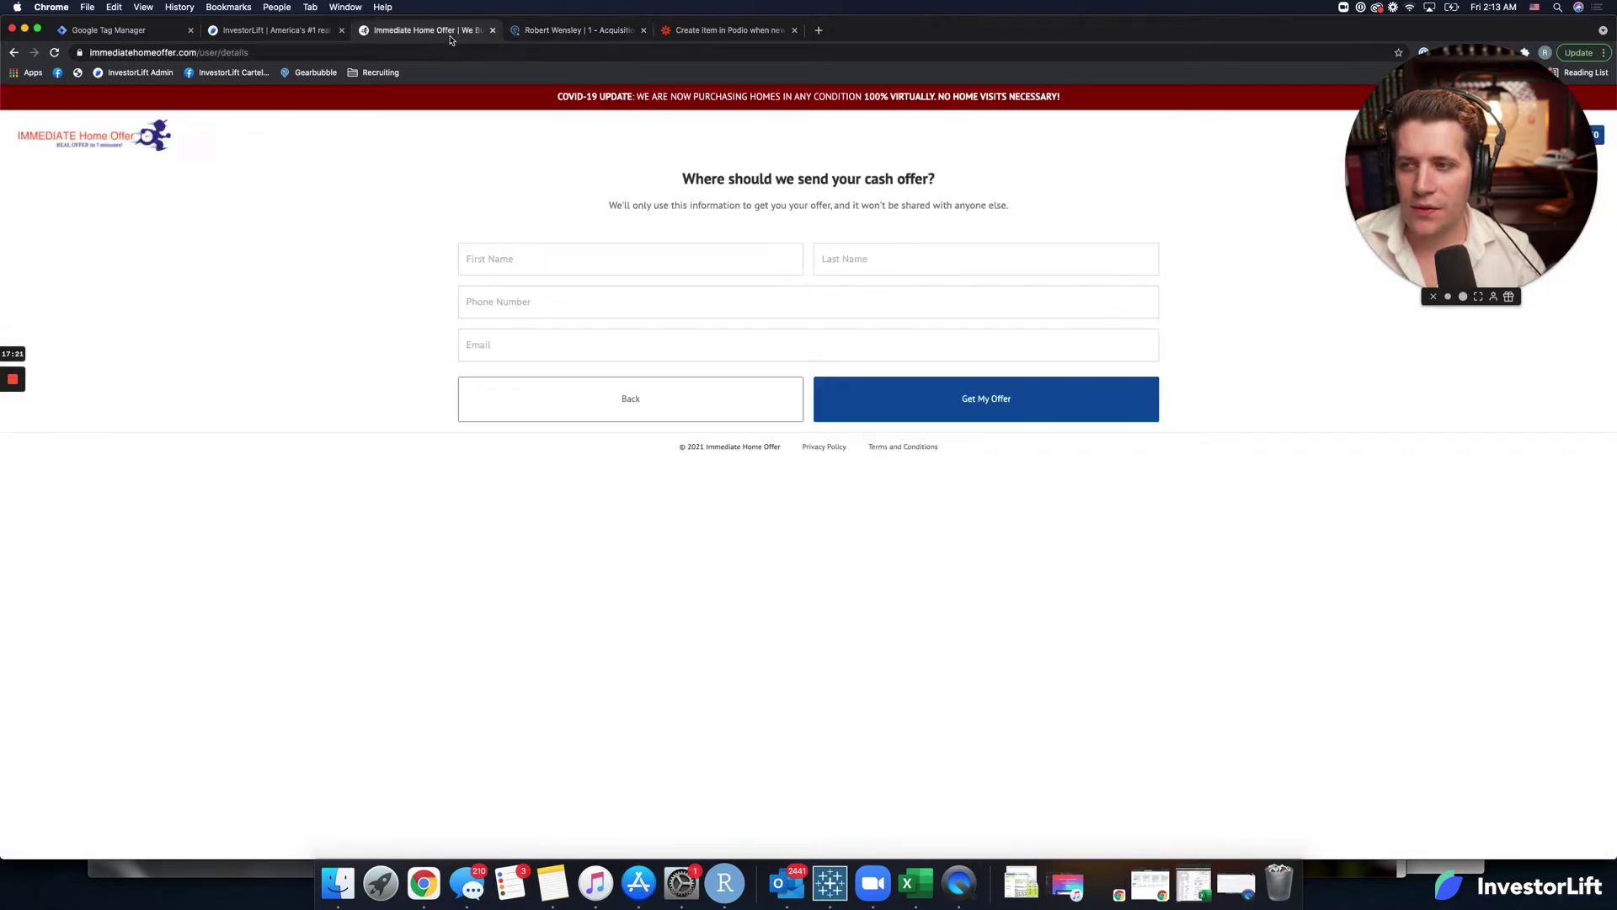
click(590, 30)
click(731, 30)
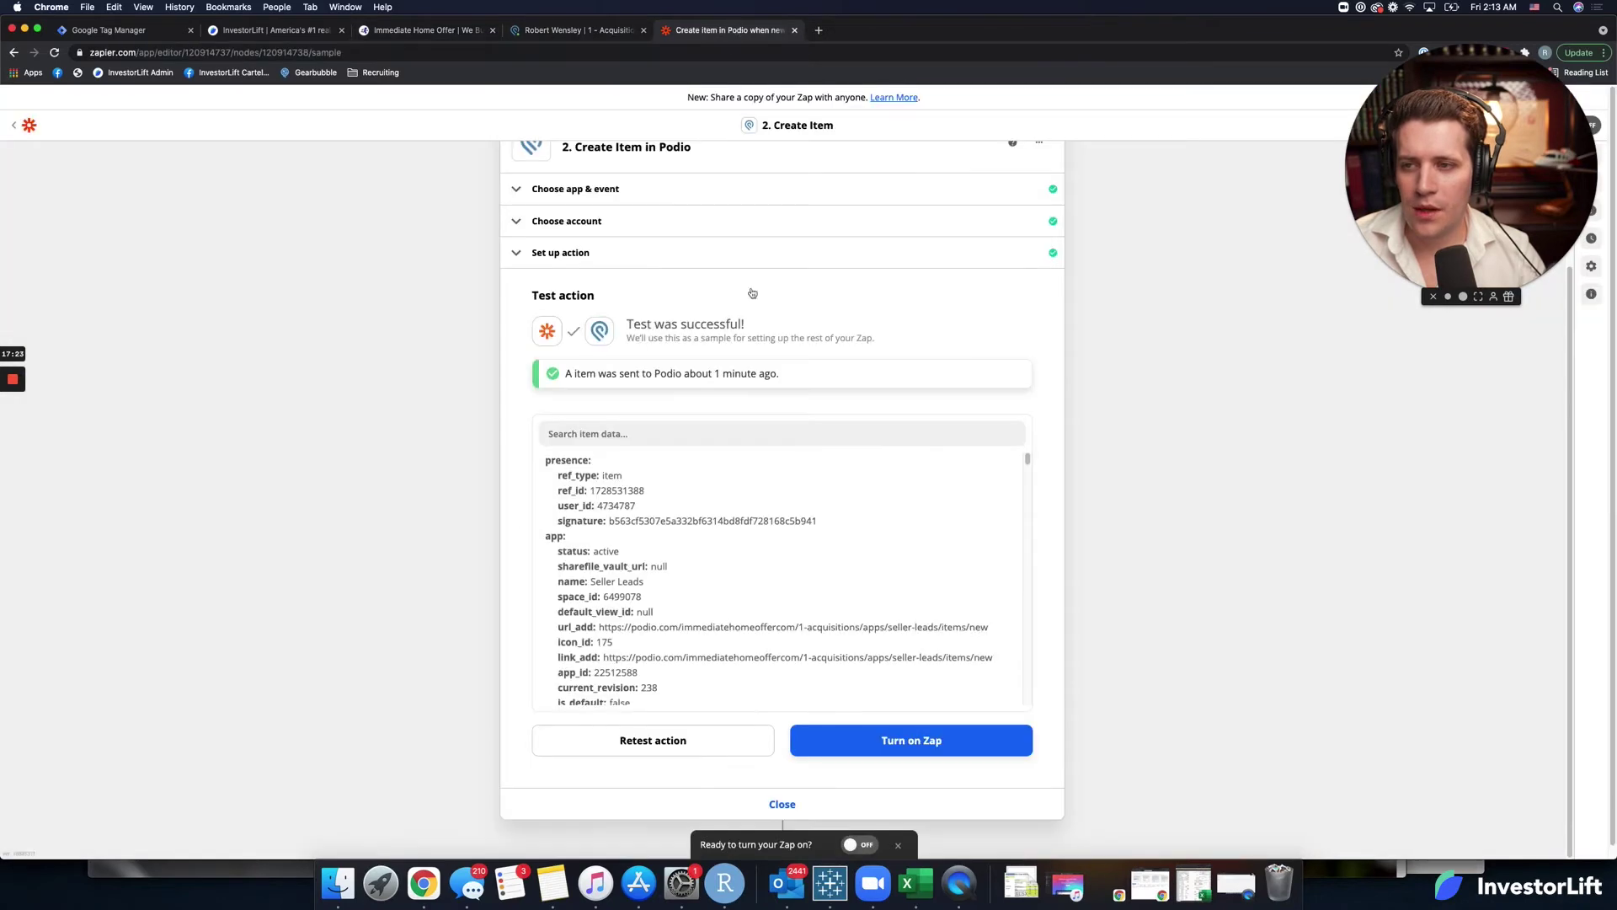
click(550, 380)
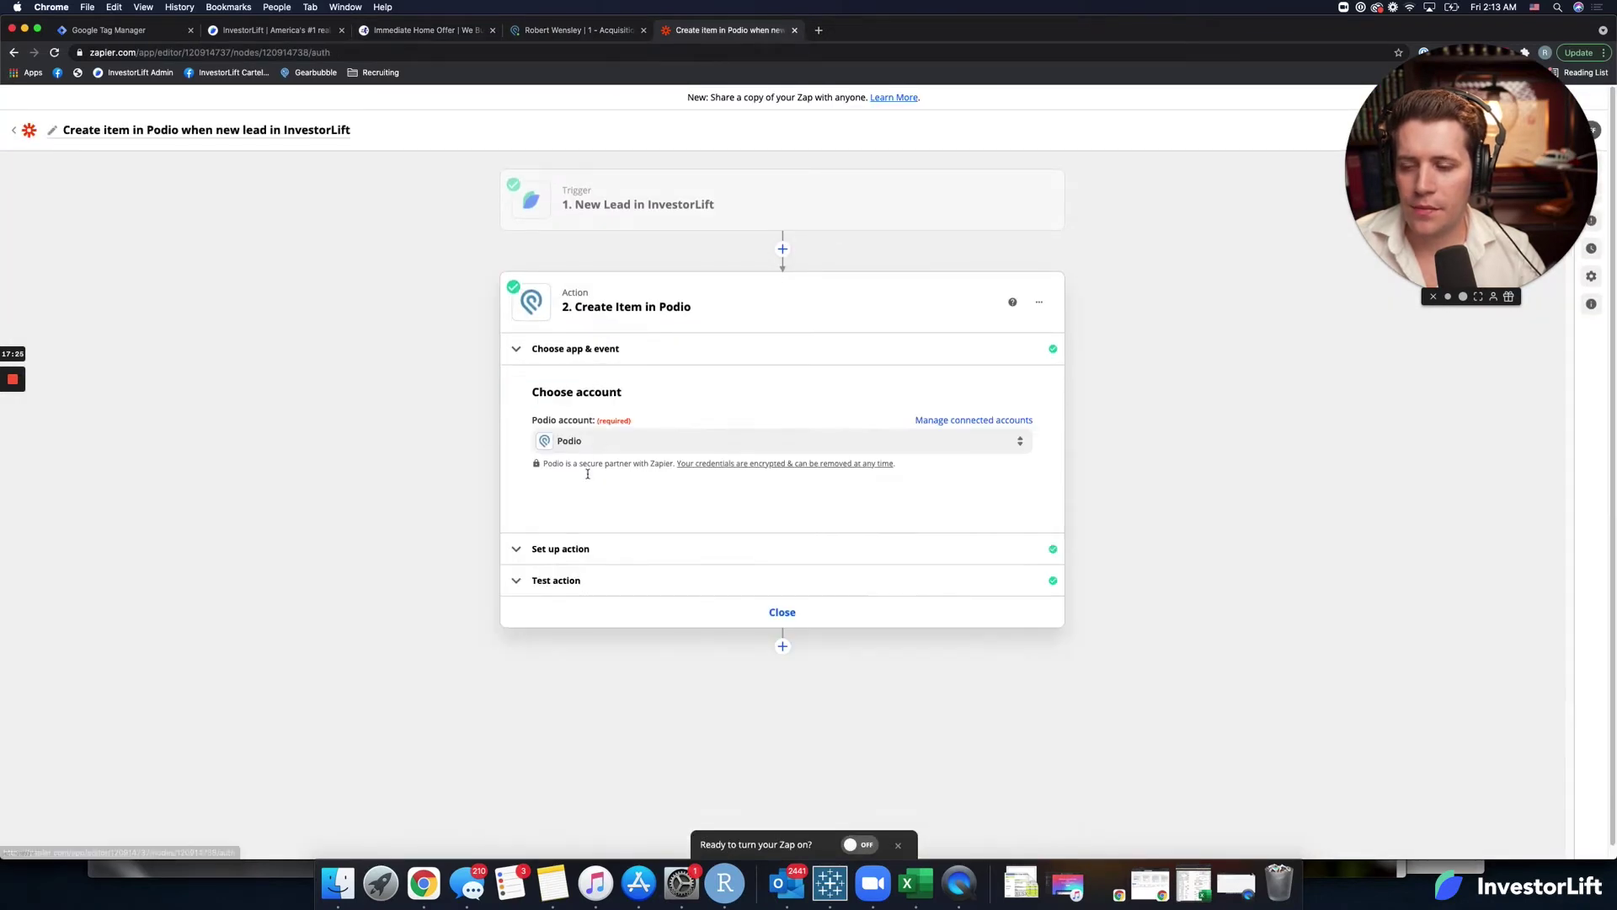
click(556, 549)
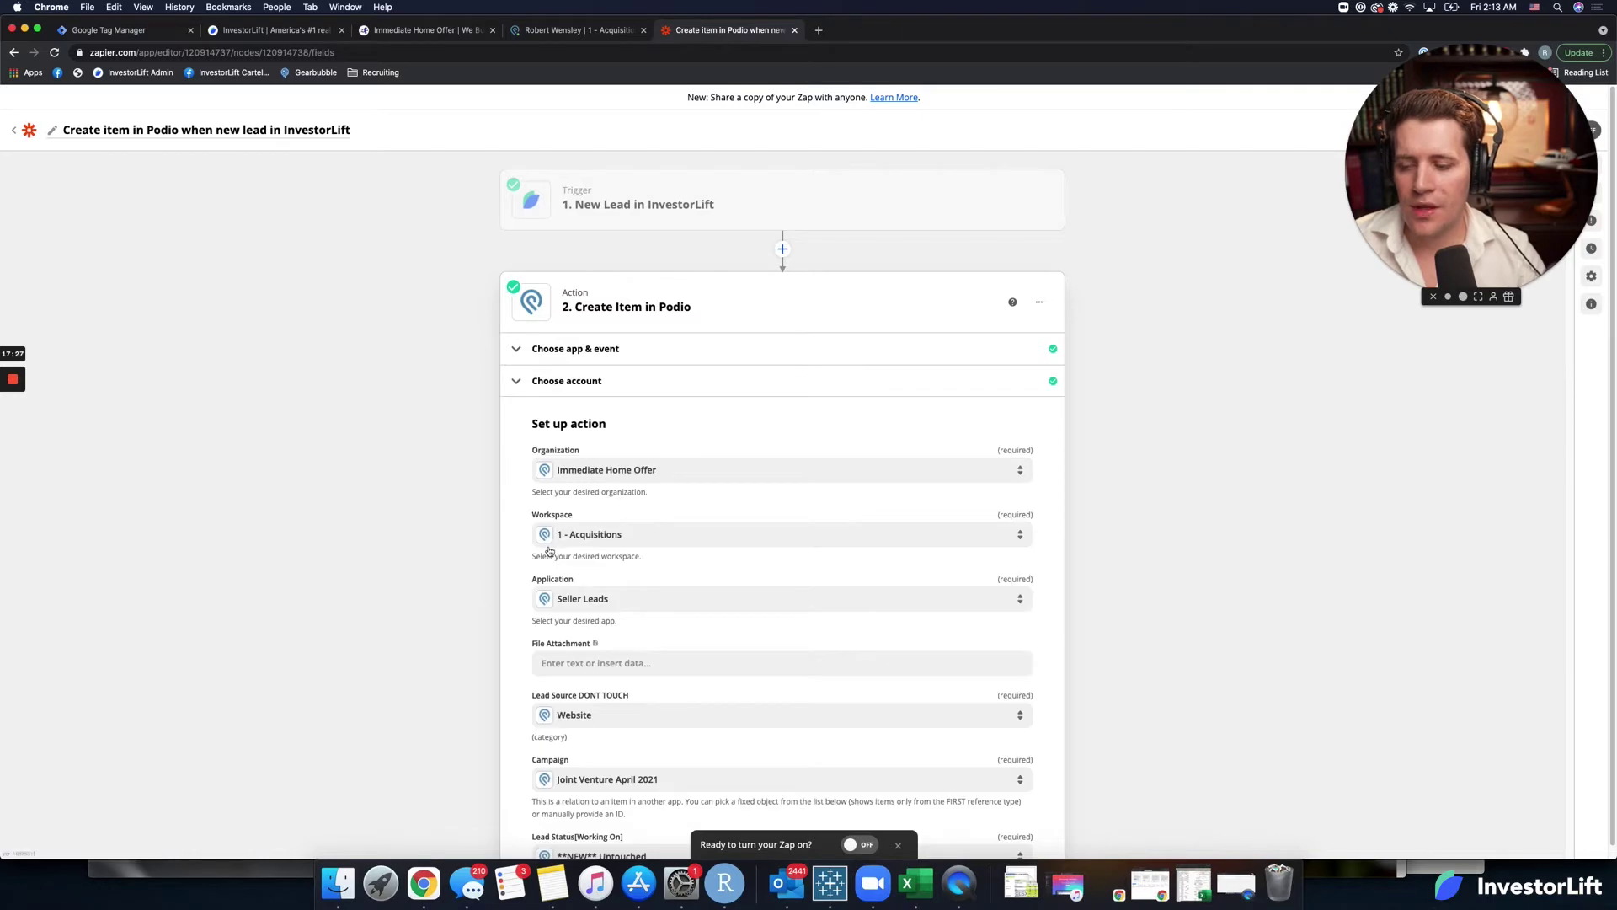
scroll(523, 571, down, 7)
scroll(521, 569, down, 10)
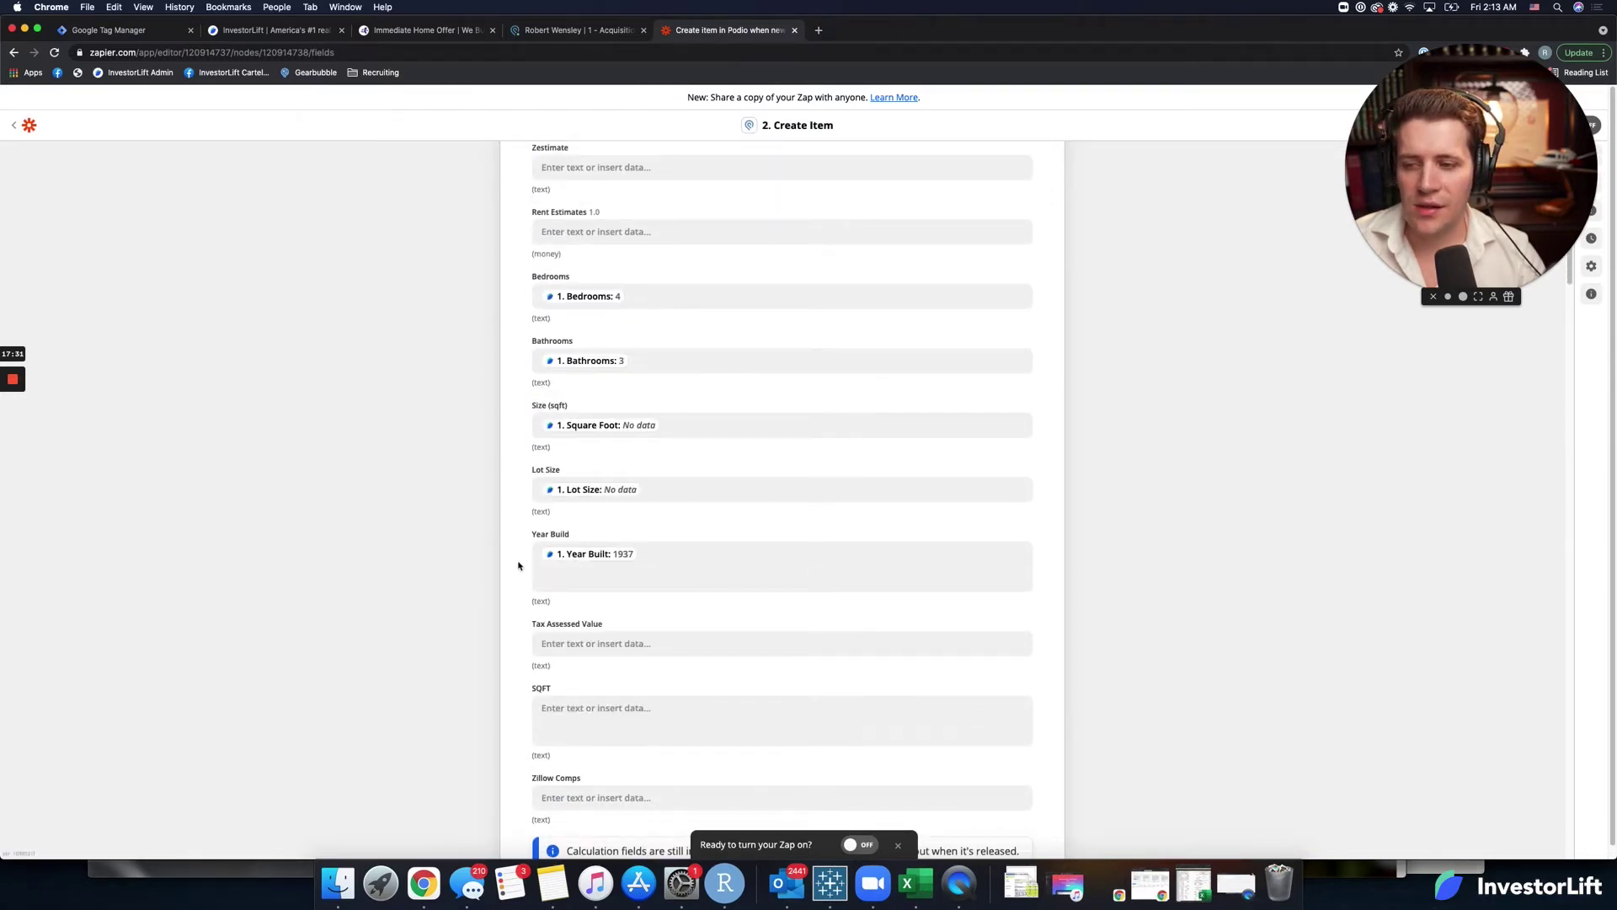
triple_click(545, 381)
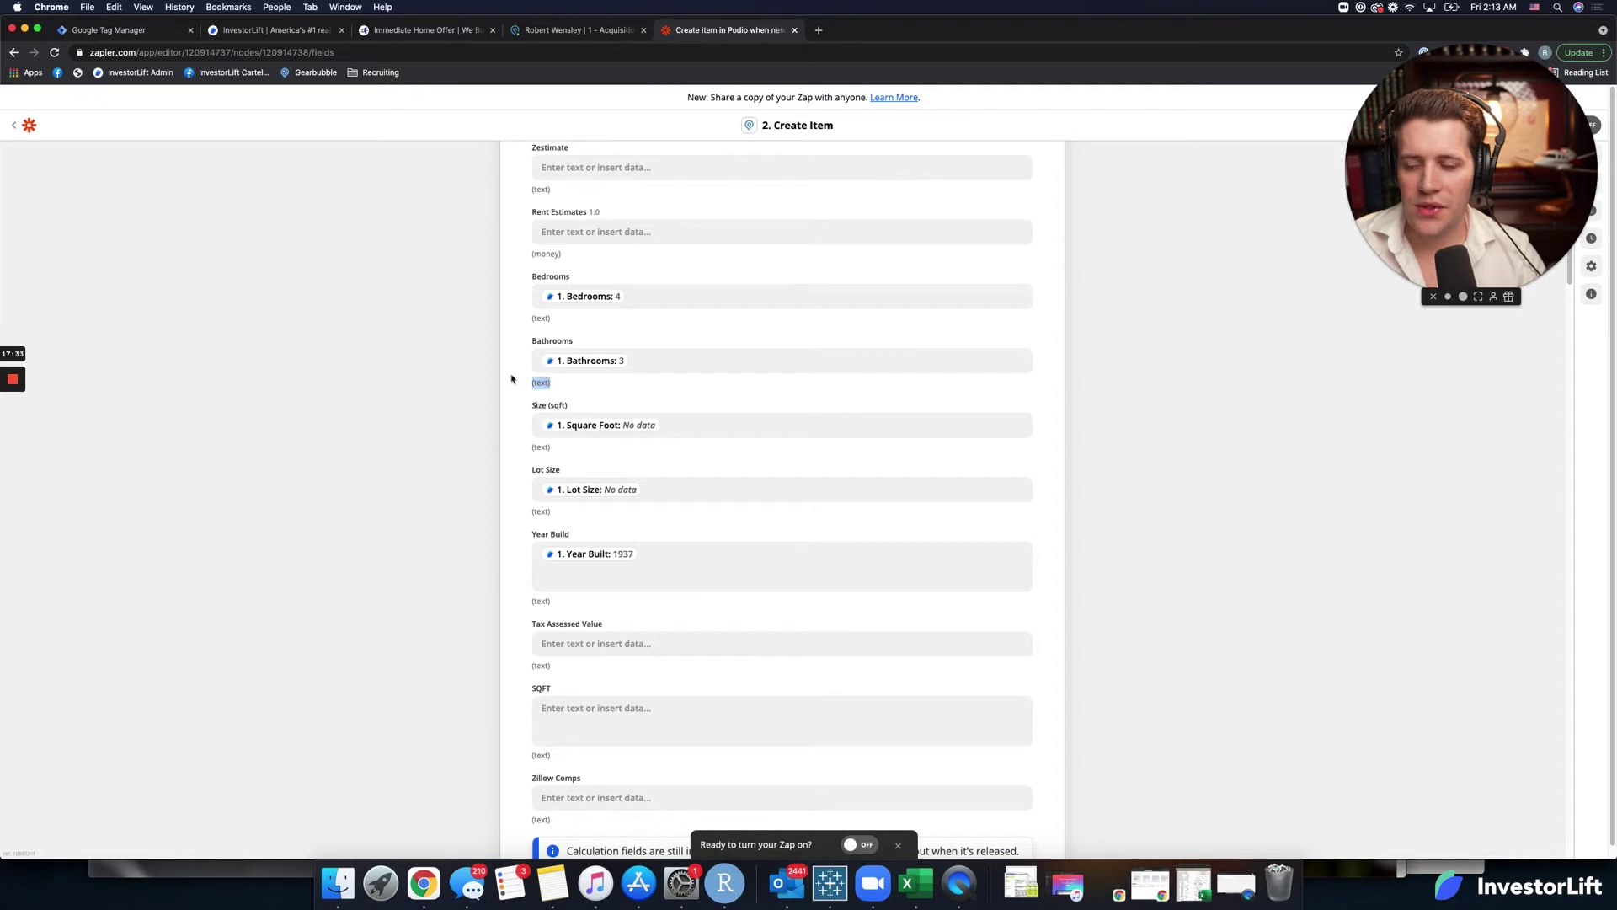
Inspect the Bedrooms mapping and compare the mapped fields against the Podio record.
click(636, 296)
click(524, 308)
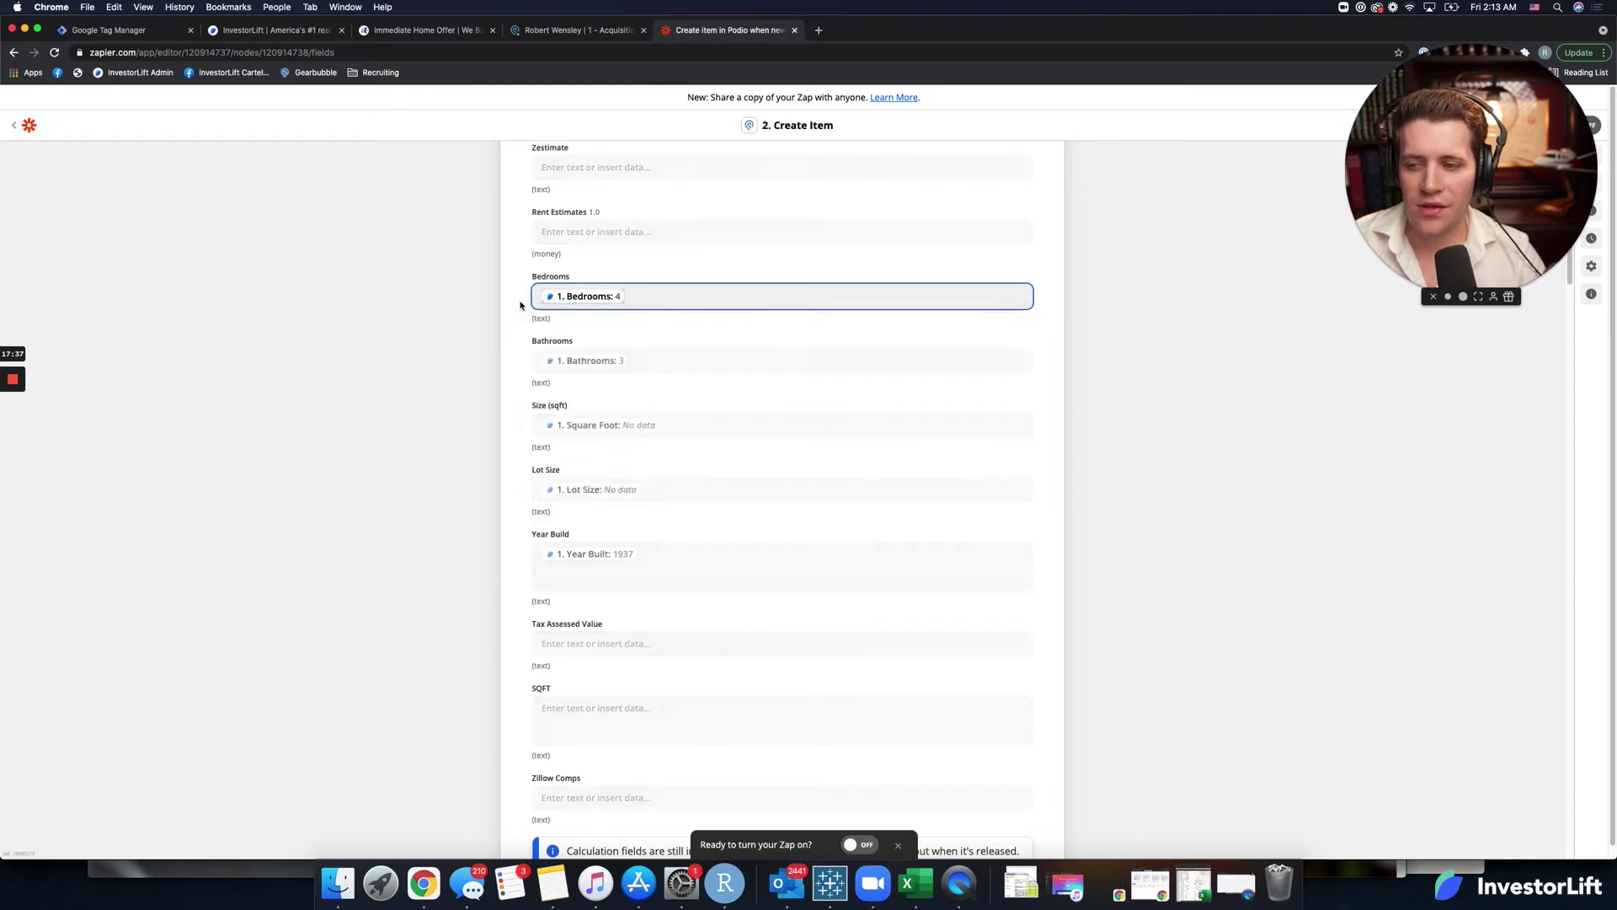
triple_click(541, 318)
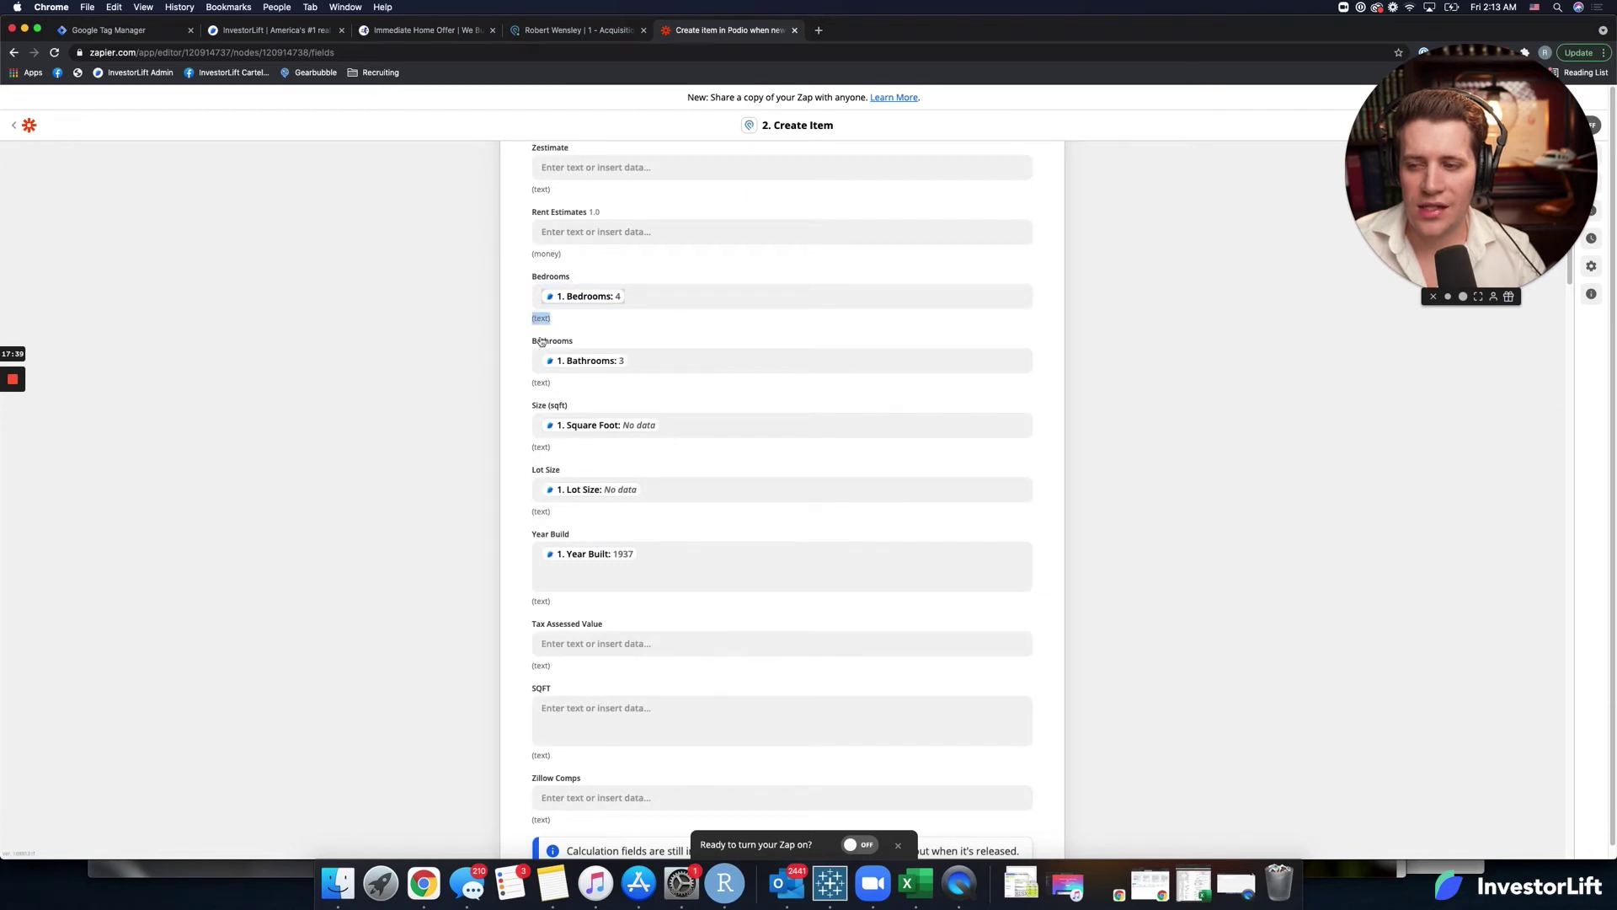
click(585, 32)
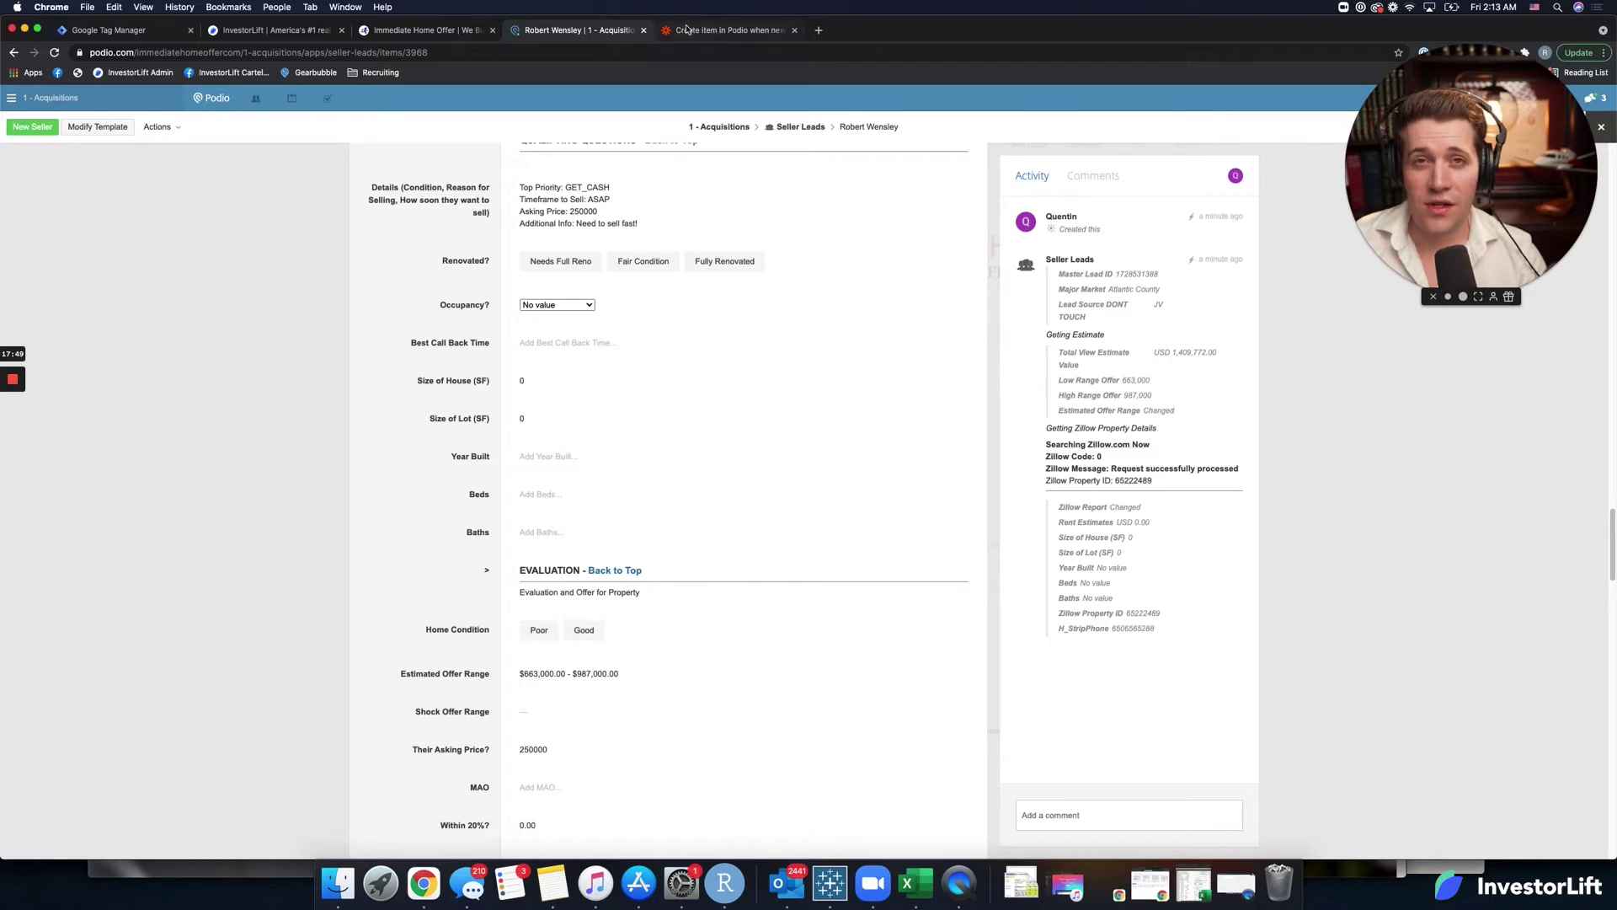
click(689, 30)
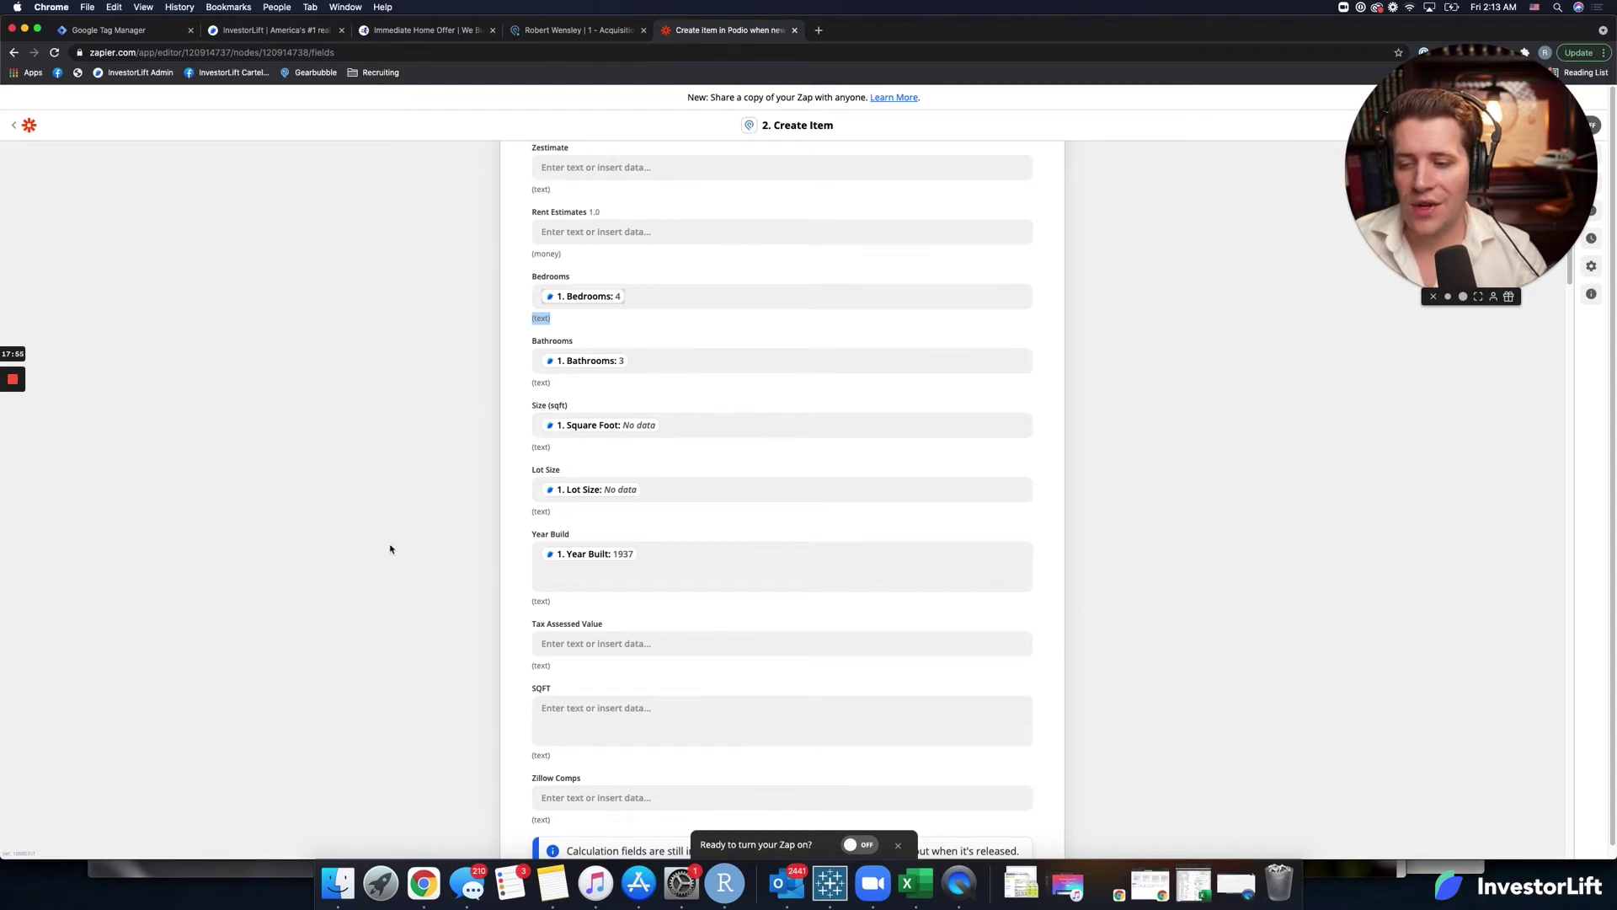
scroll(512, 513, down, 2)
scroll(510, 514, down, 10)
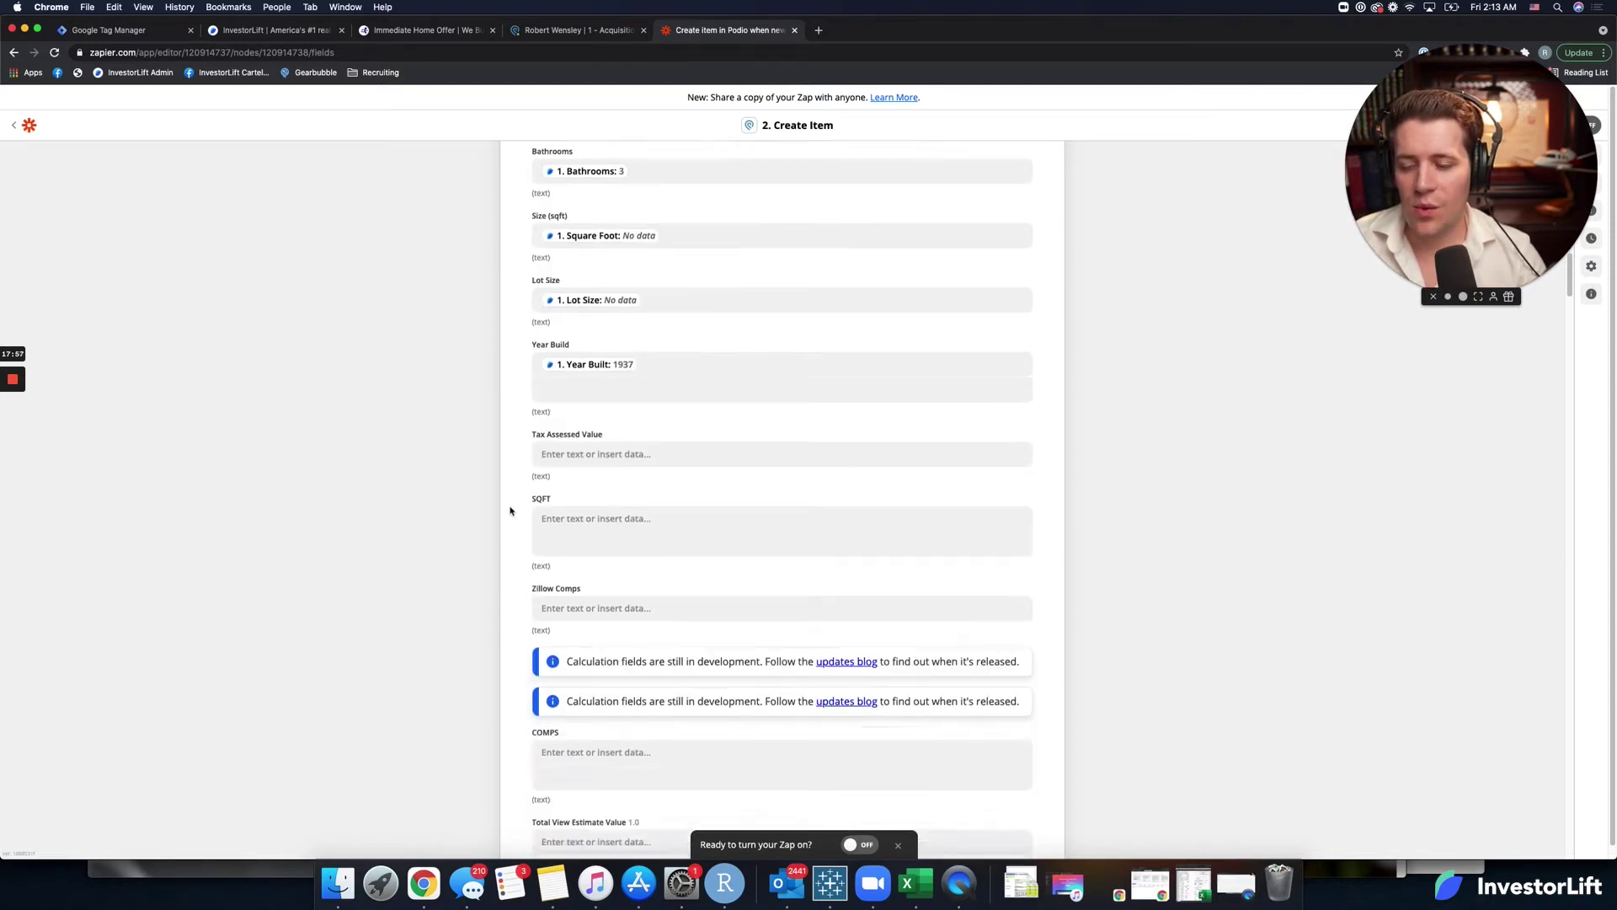
scroll(498, 499, down, 15)
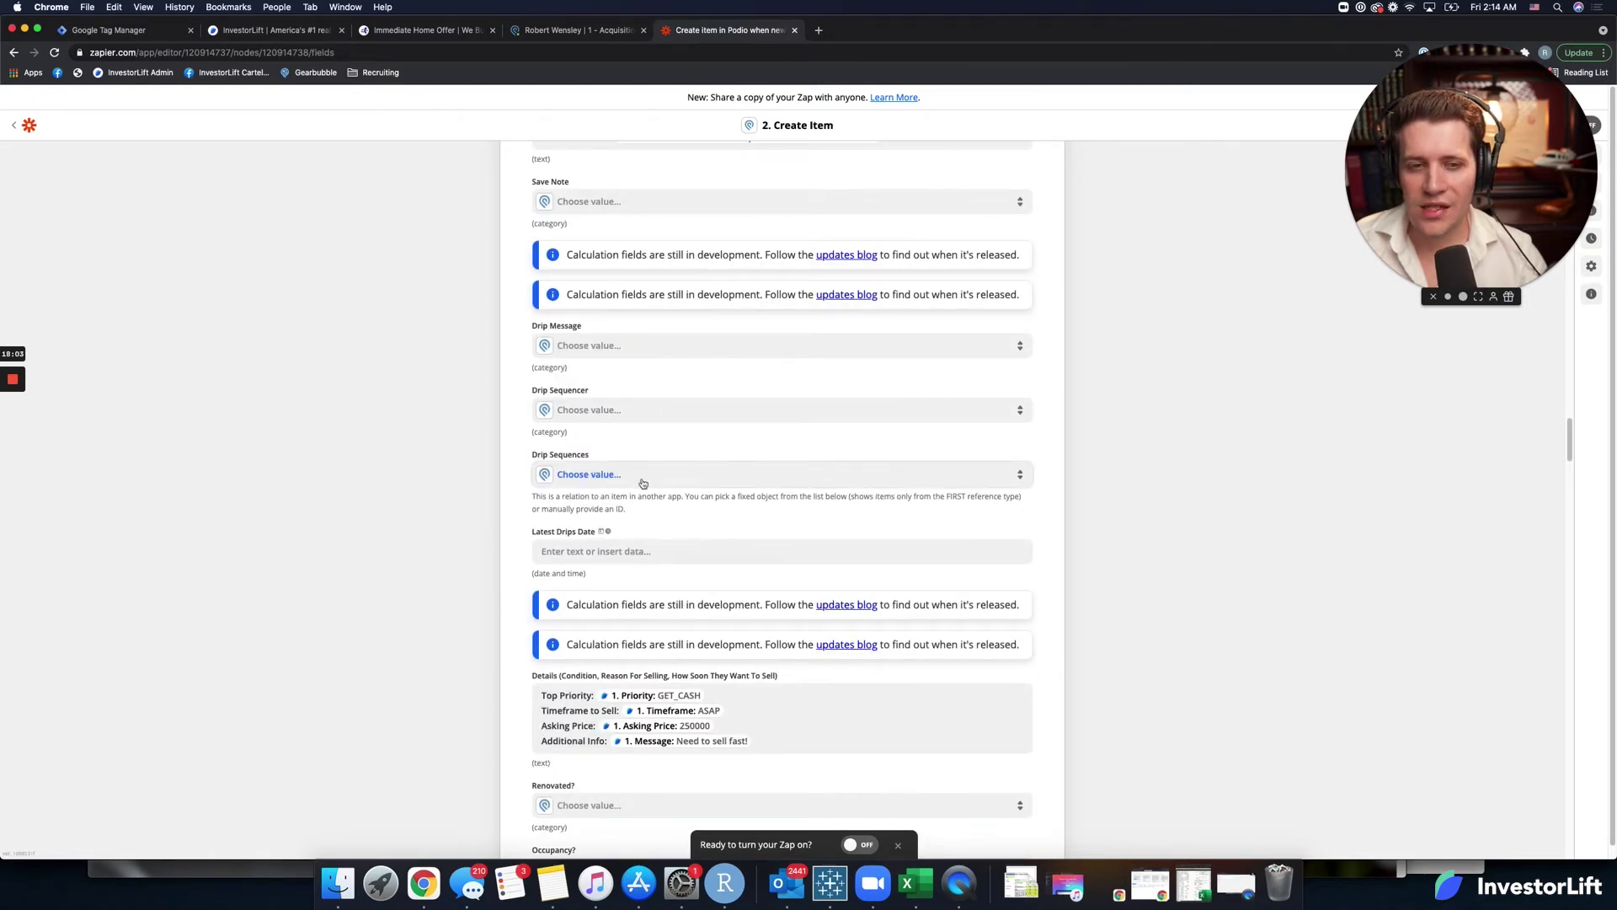
scroll(643, 483, down, 11)
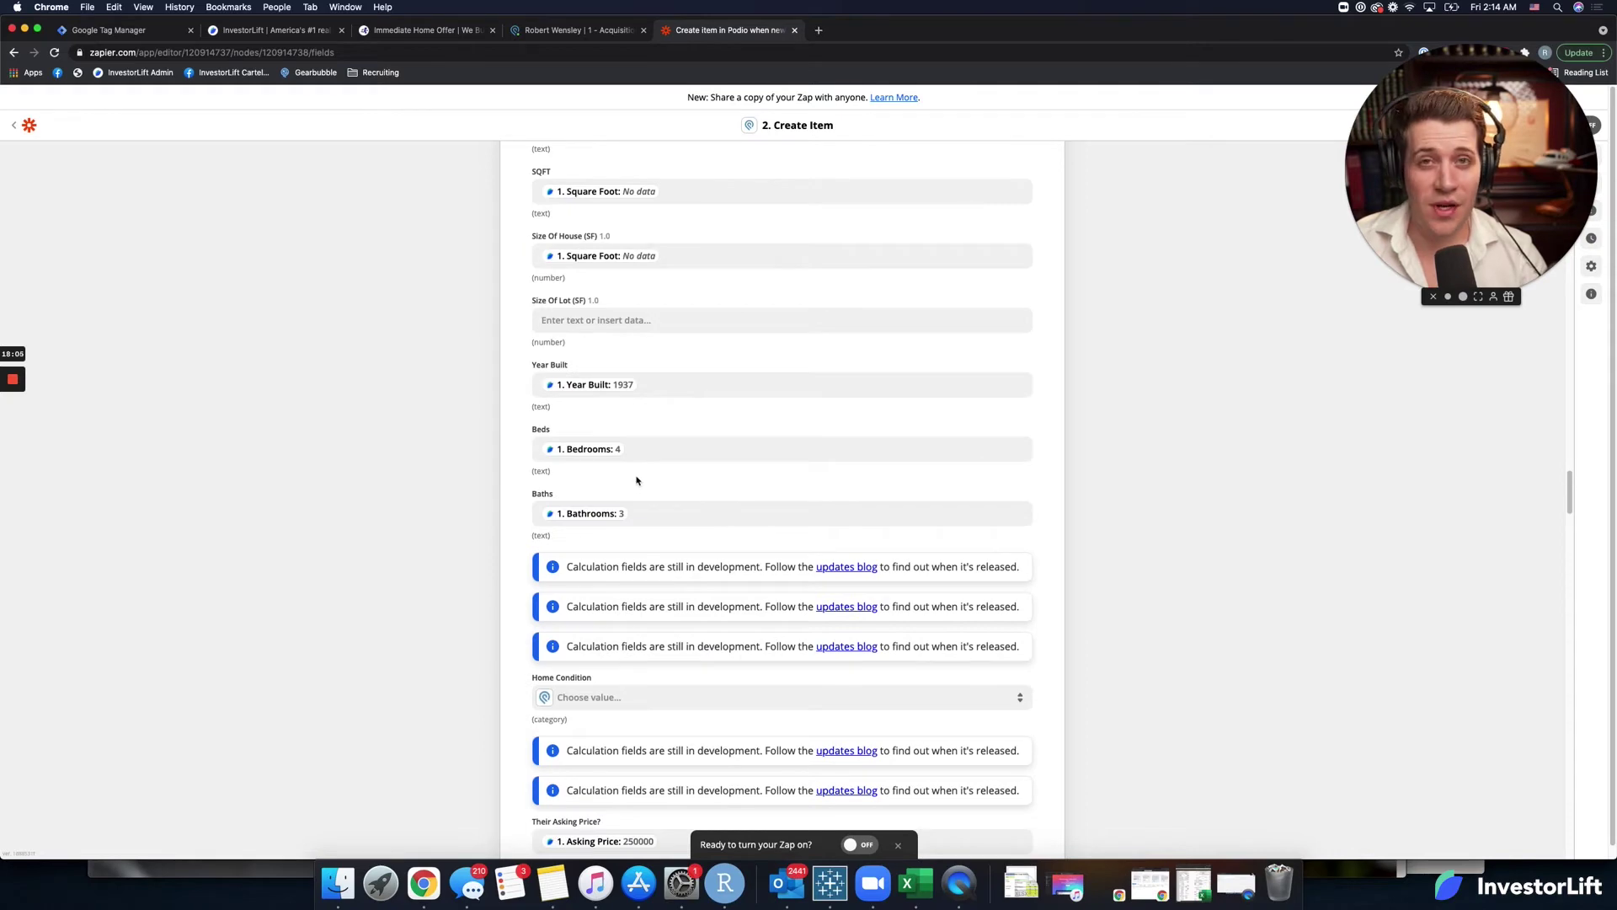
scroll(637, 480, down, 20)
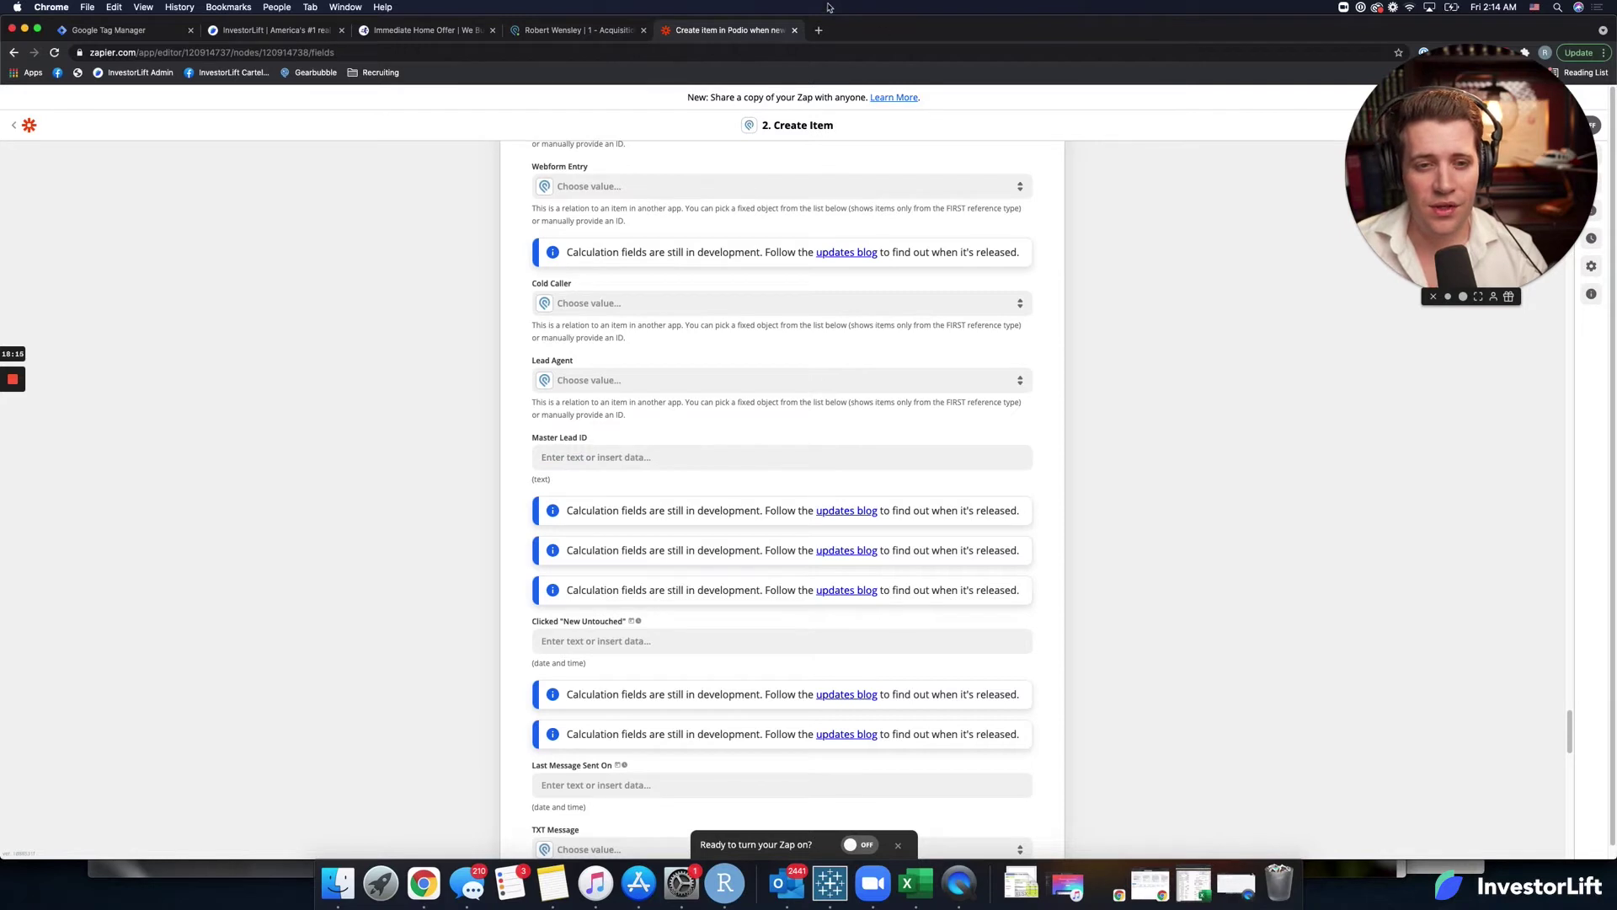
Recheck the Podio record's zero house and lot size and empty Beds and Baths.
click(625, 32)
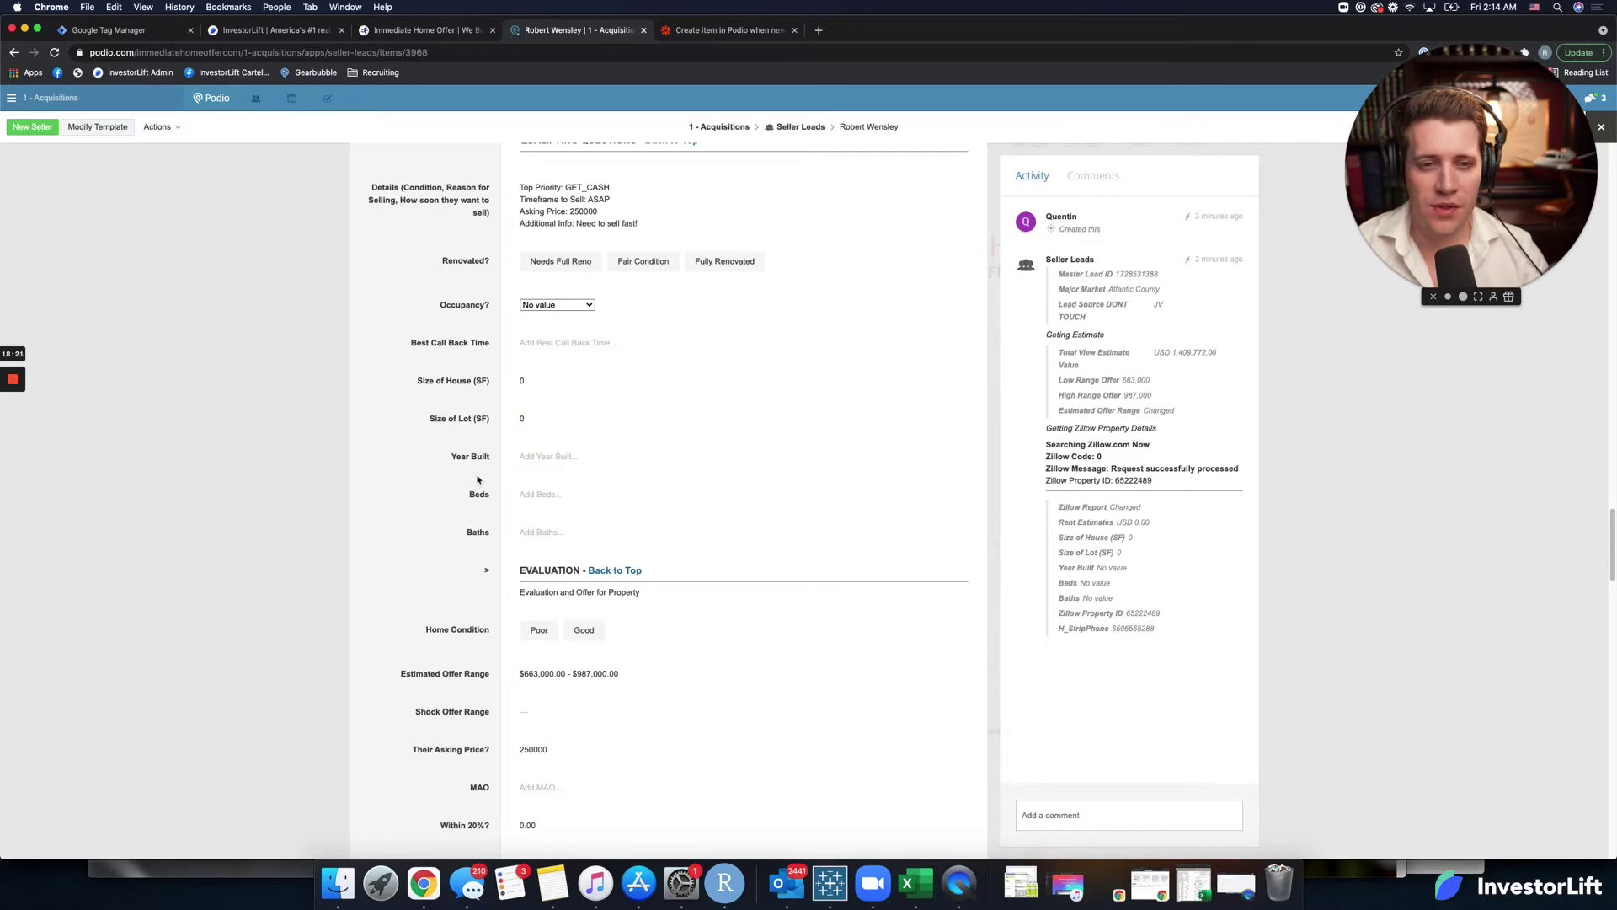
scroll(485, 483, down, 3)
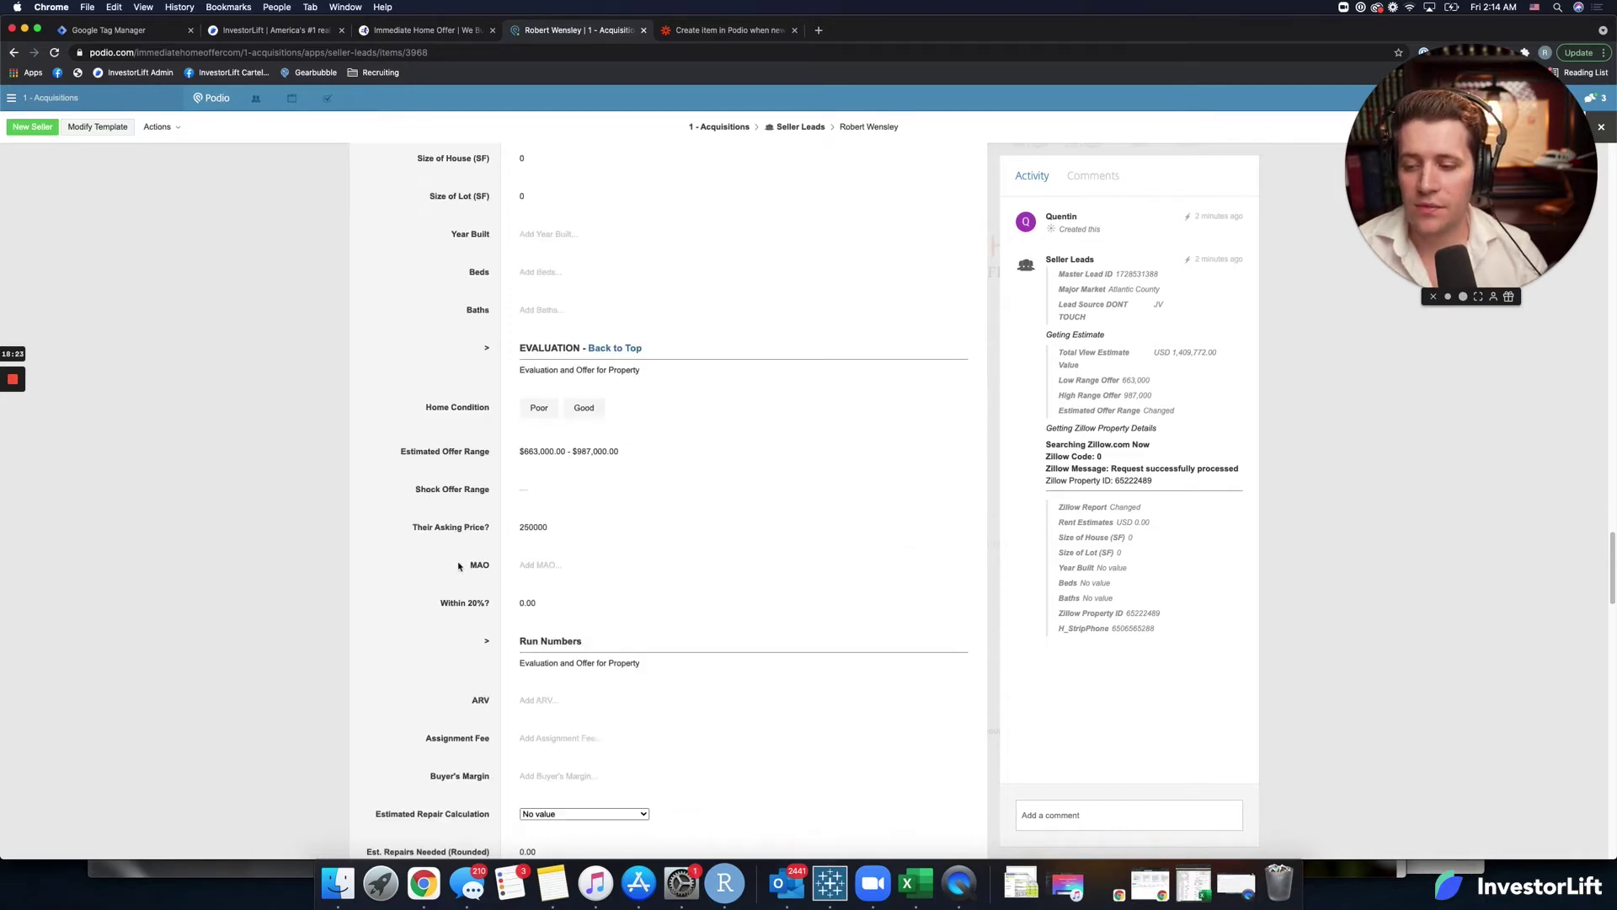
scroll(452, 560, down, 8)
scroll(450, 557, down, 15)
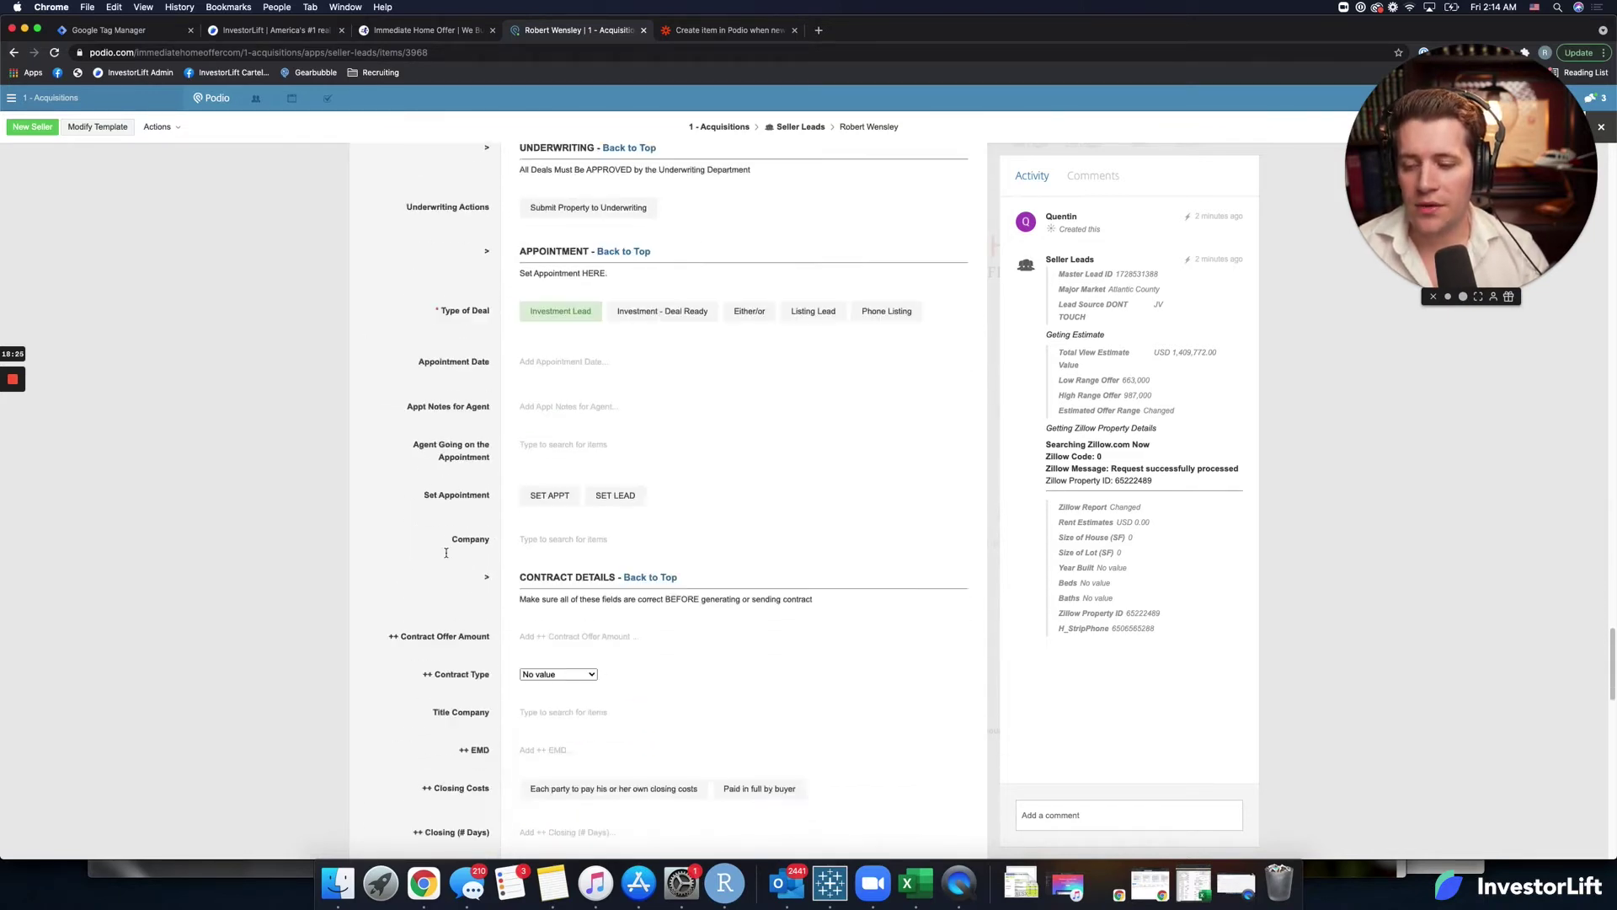
scroll(445, 558, down, 3)
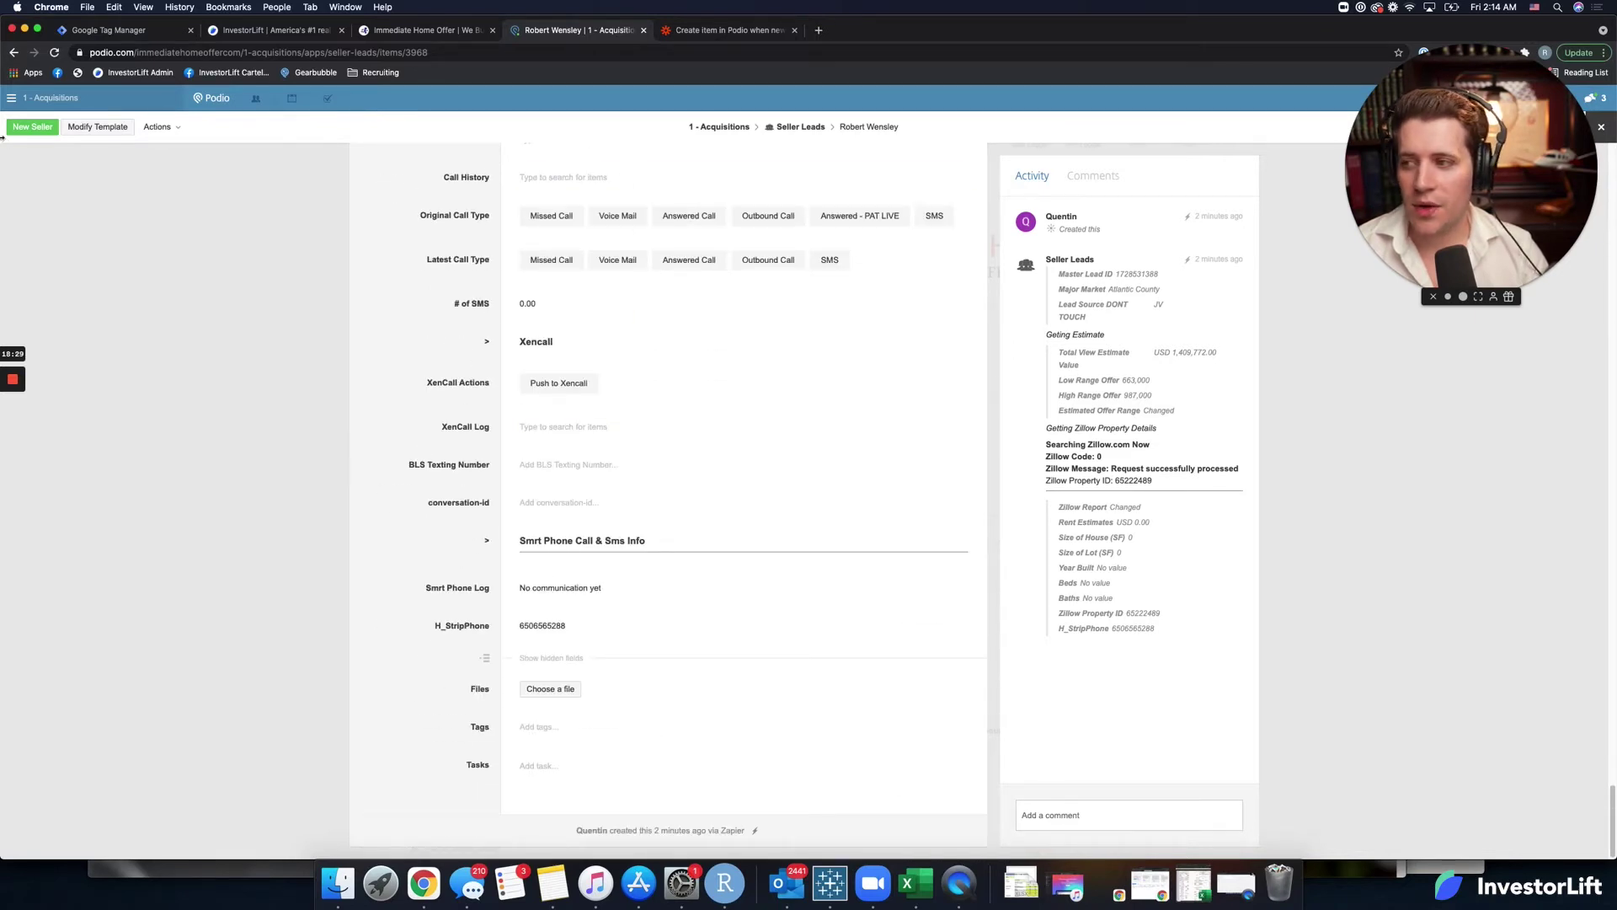
click(721, 29)
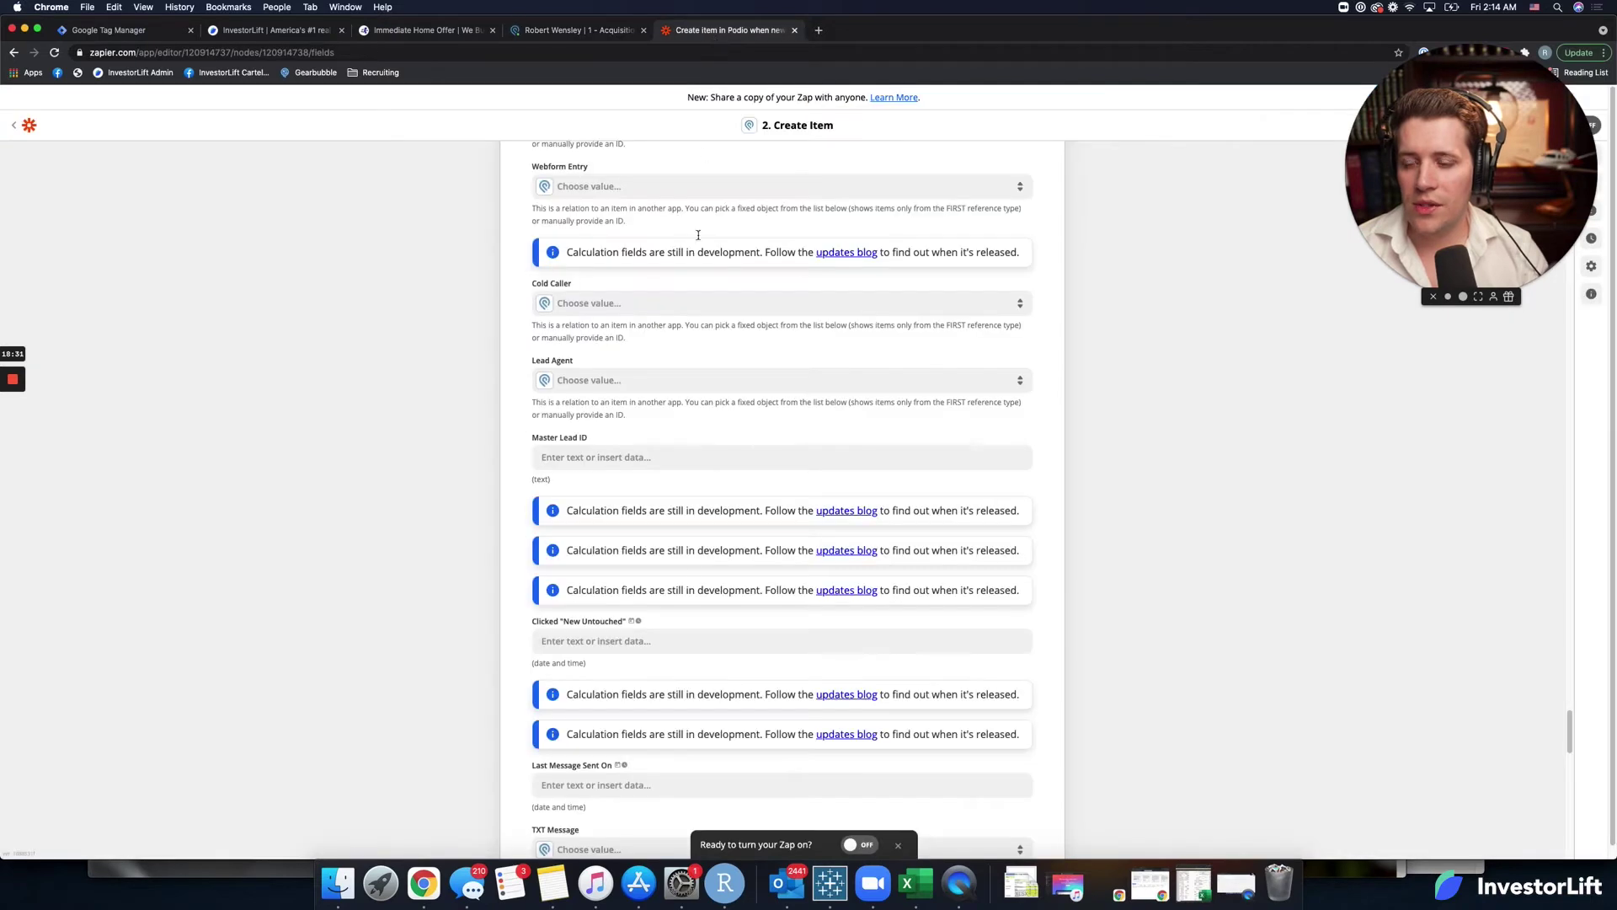
Turn the Zap on and enter property address 3434 on the offer site, confirming the suggestion.
click(855, 845)
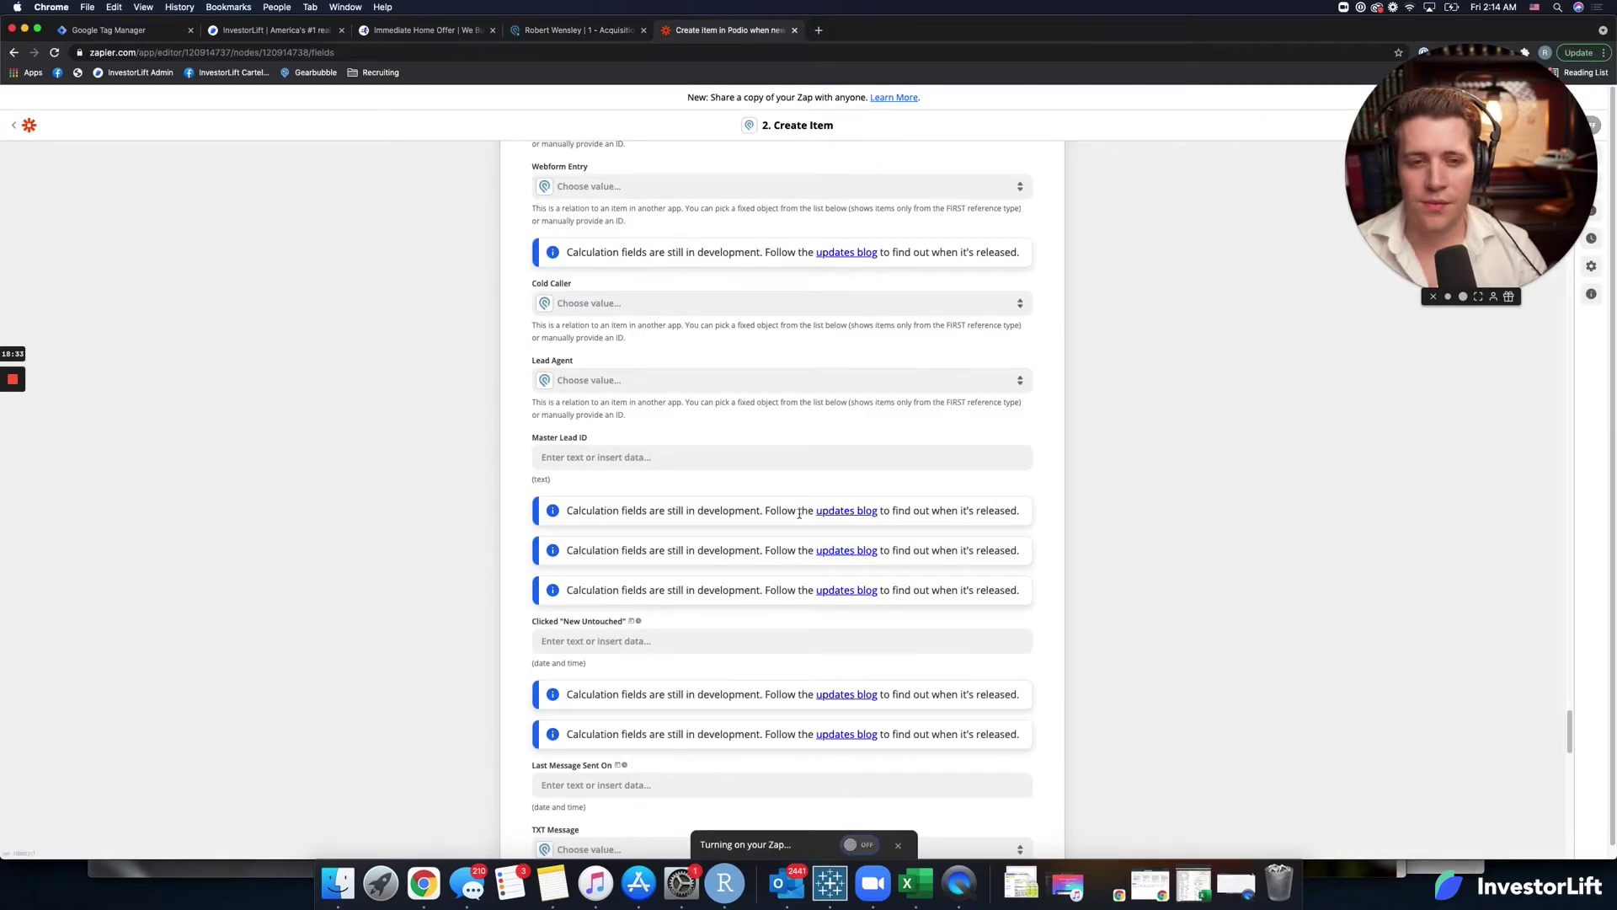
click(421, 30)
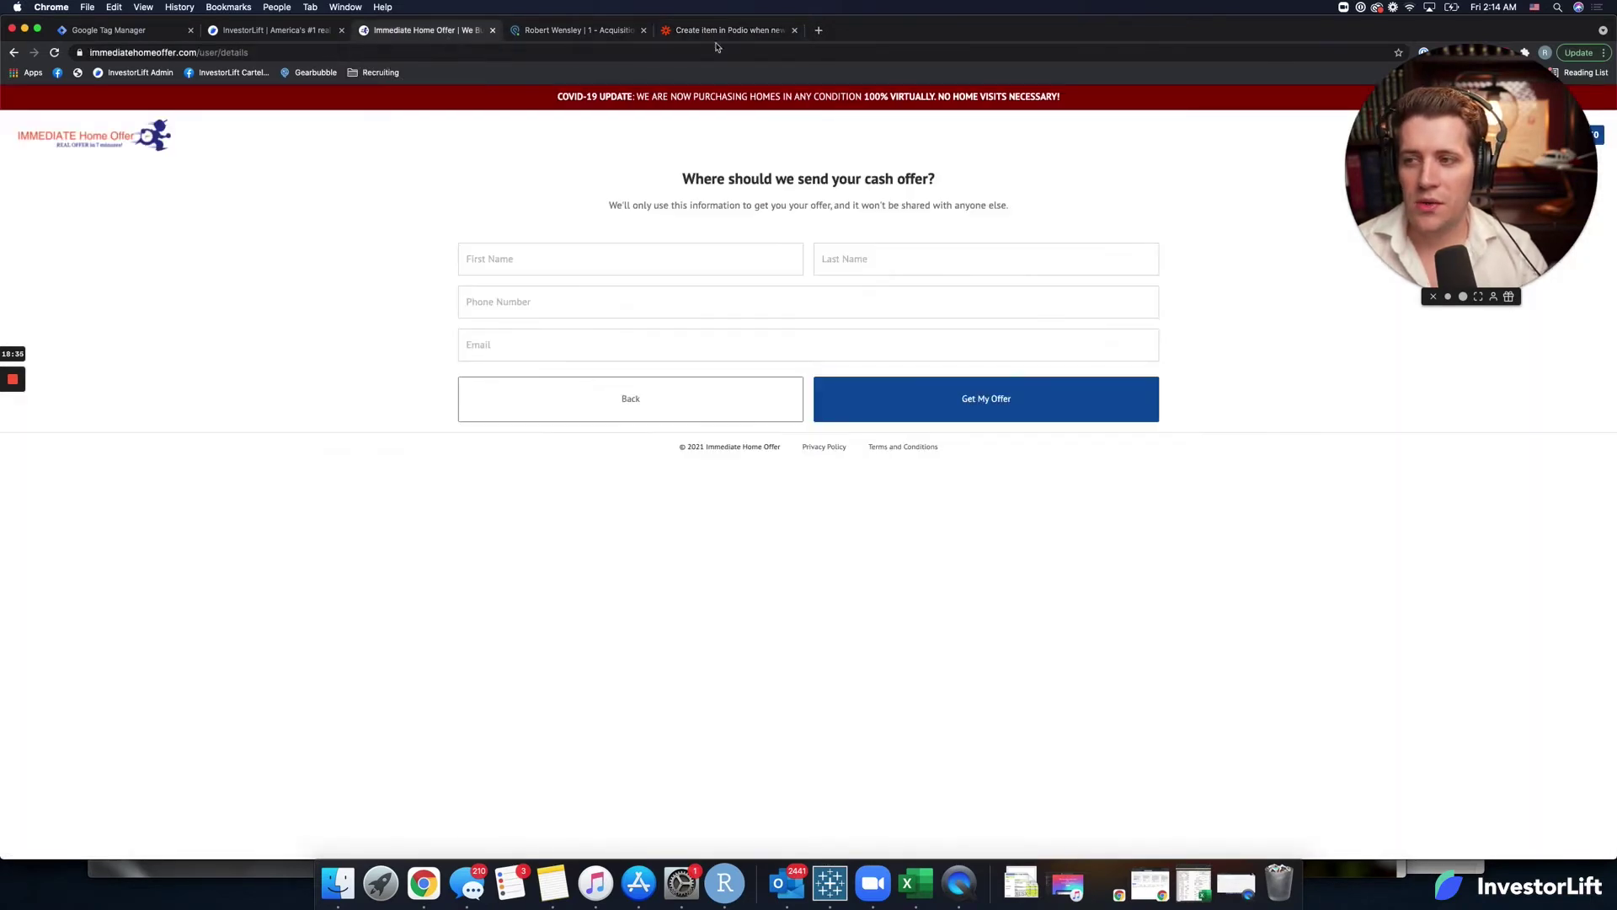
click(94, 145)
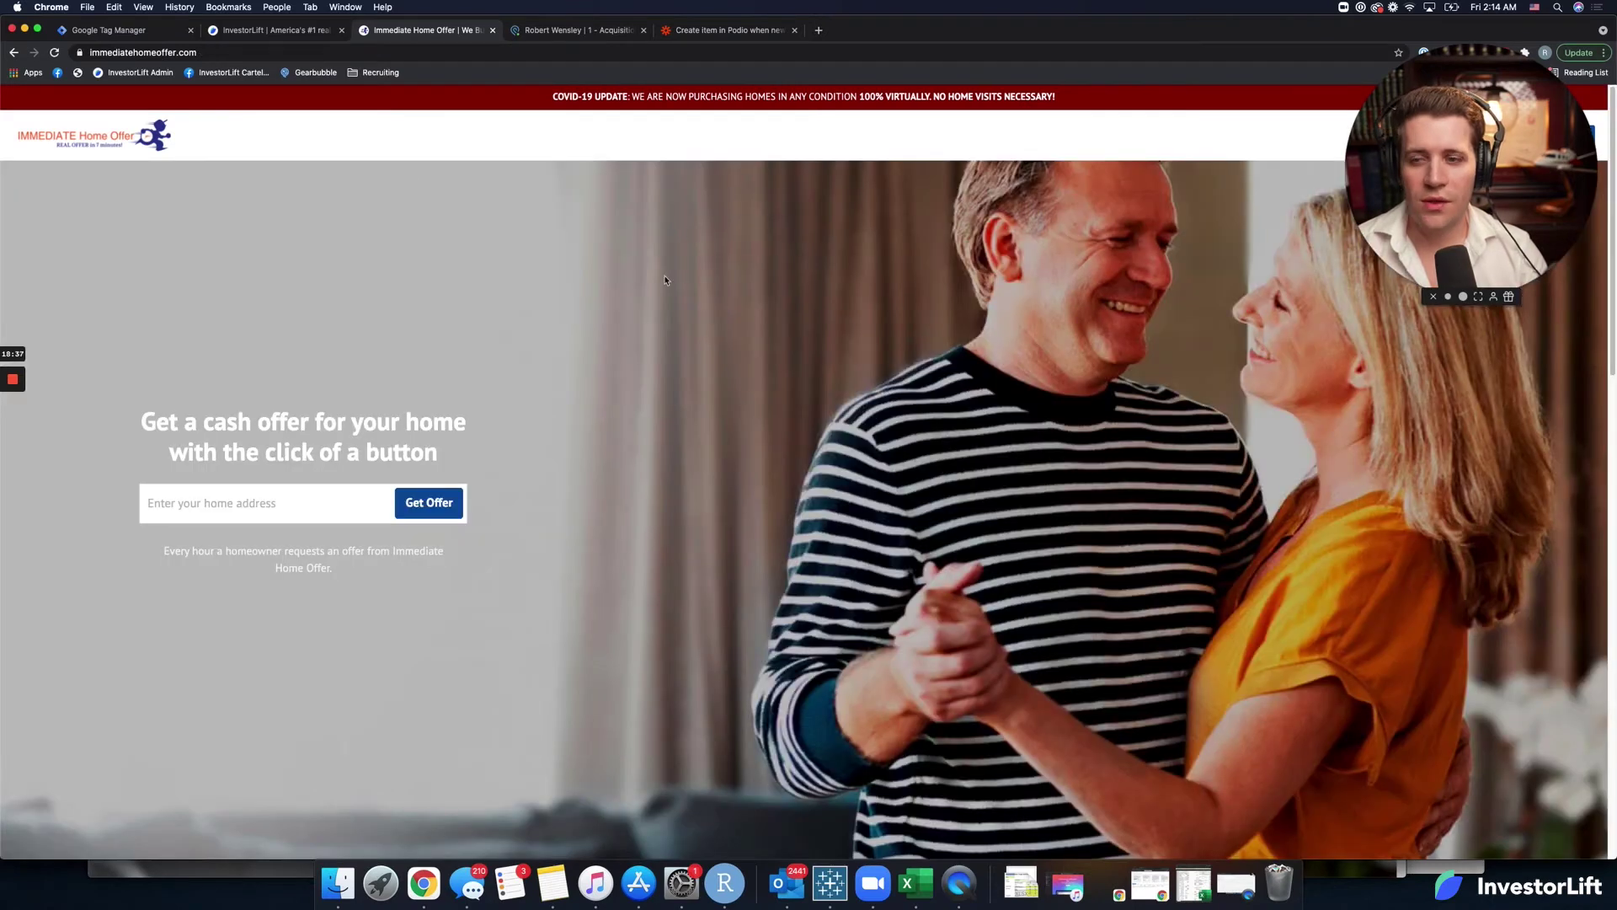
click(261, 503)
text(3434)
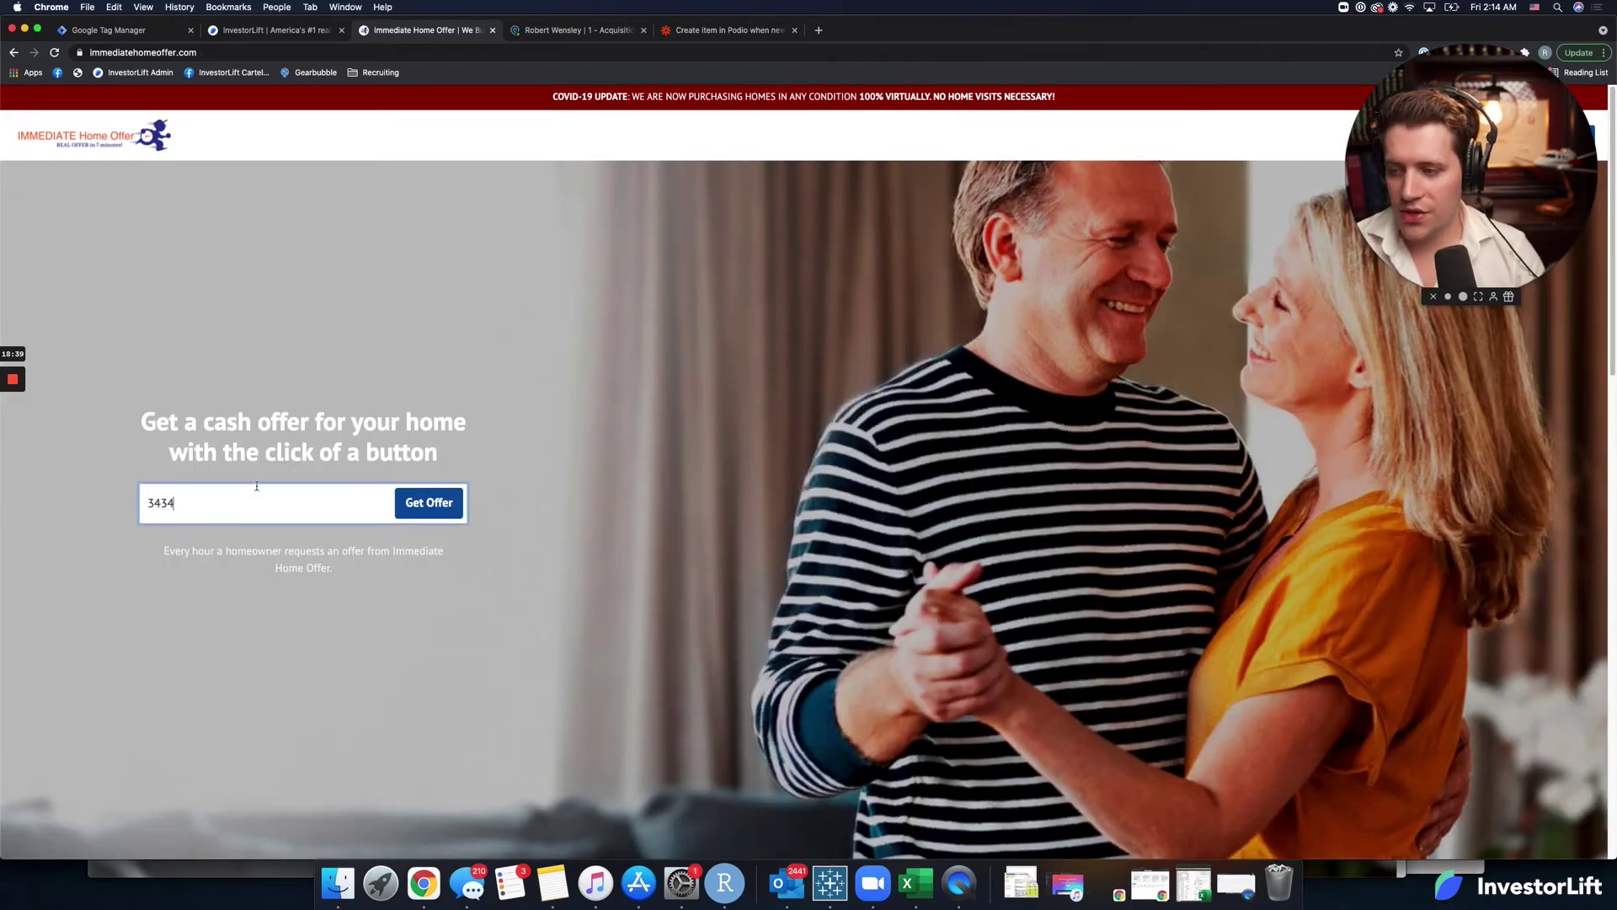
click(253, 536)
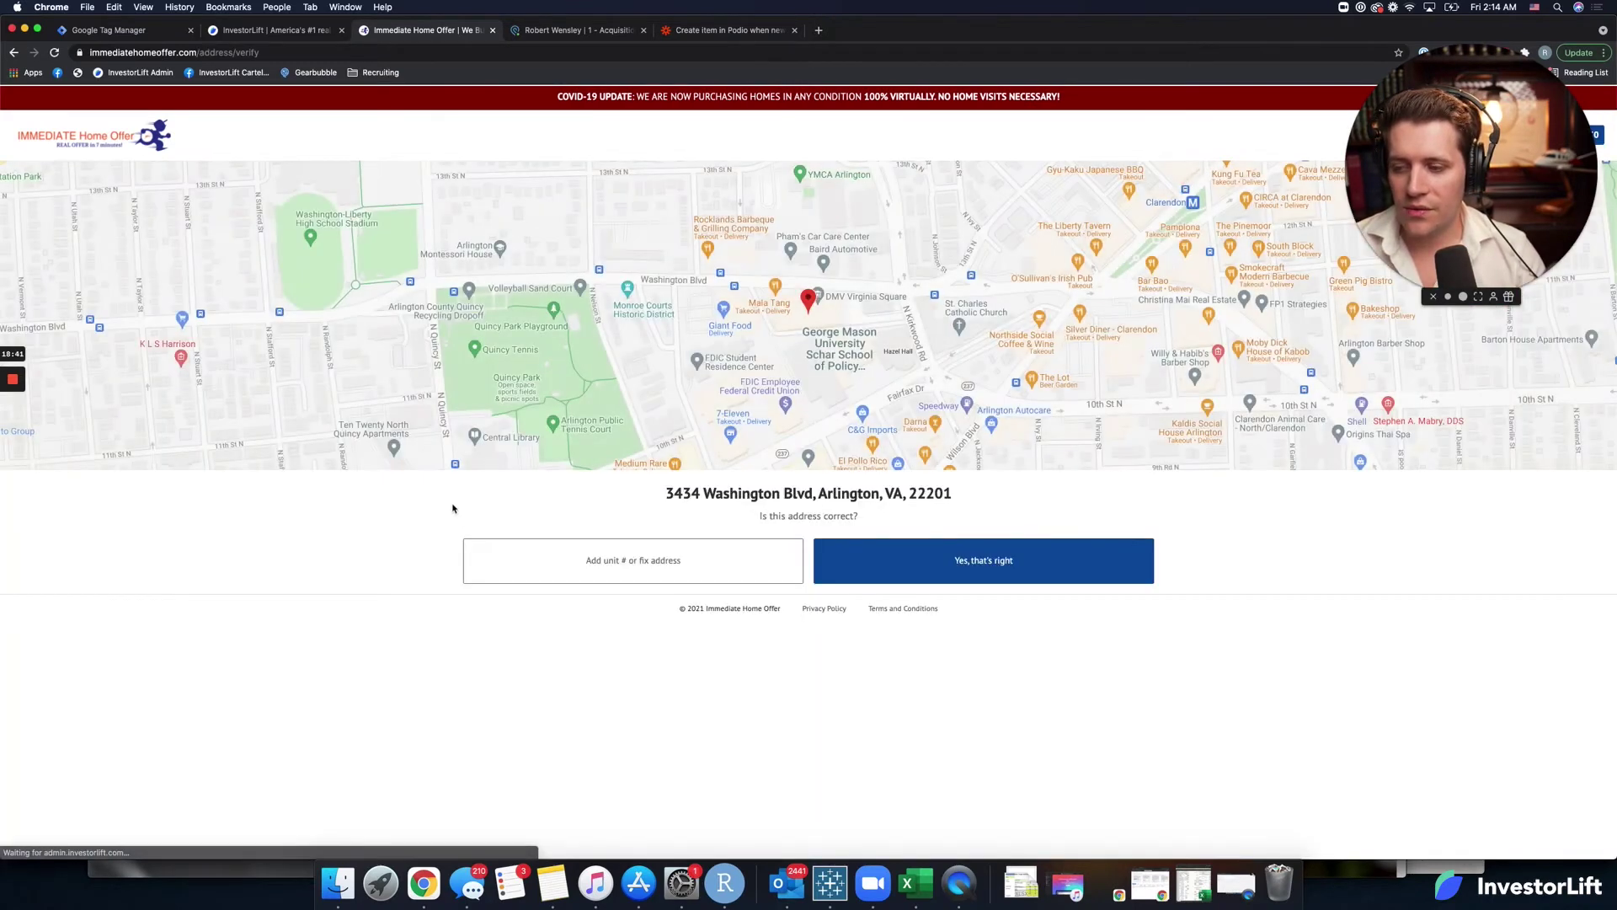
click(943, 557)
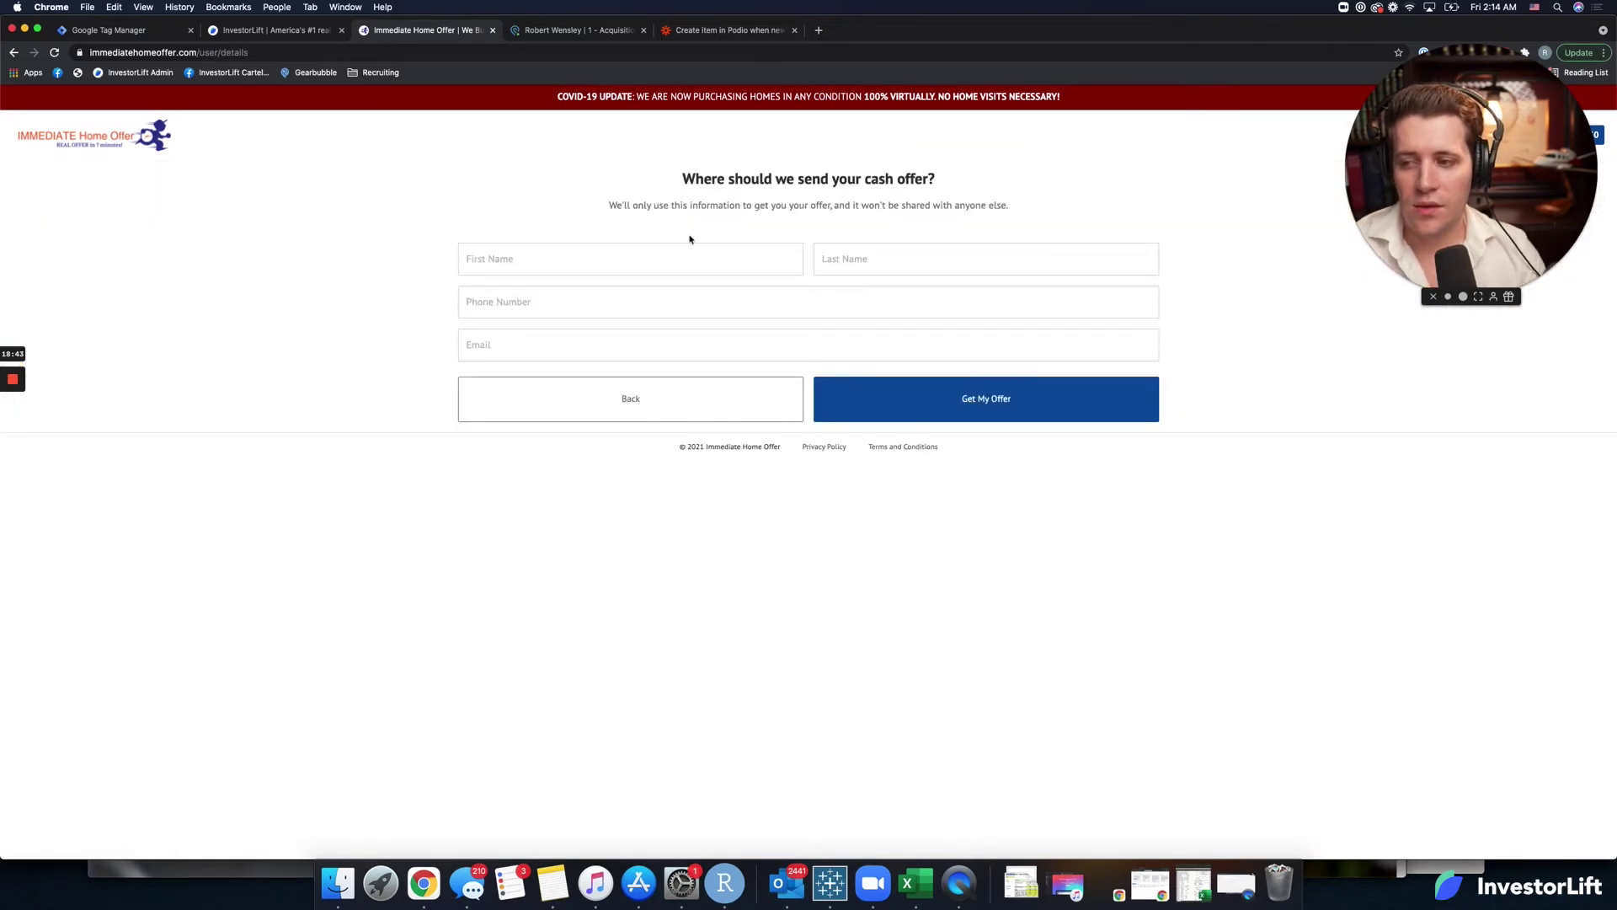
Fill in the seller's first and last name, phone number and e-mail, and request the offer.
click(662, 270)
text(Jon)
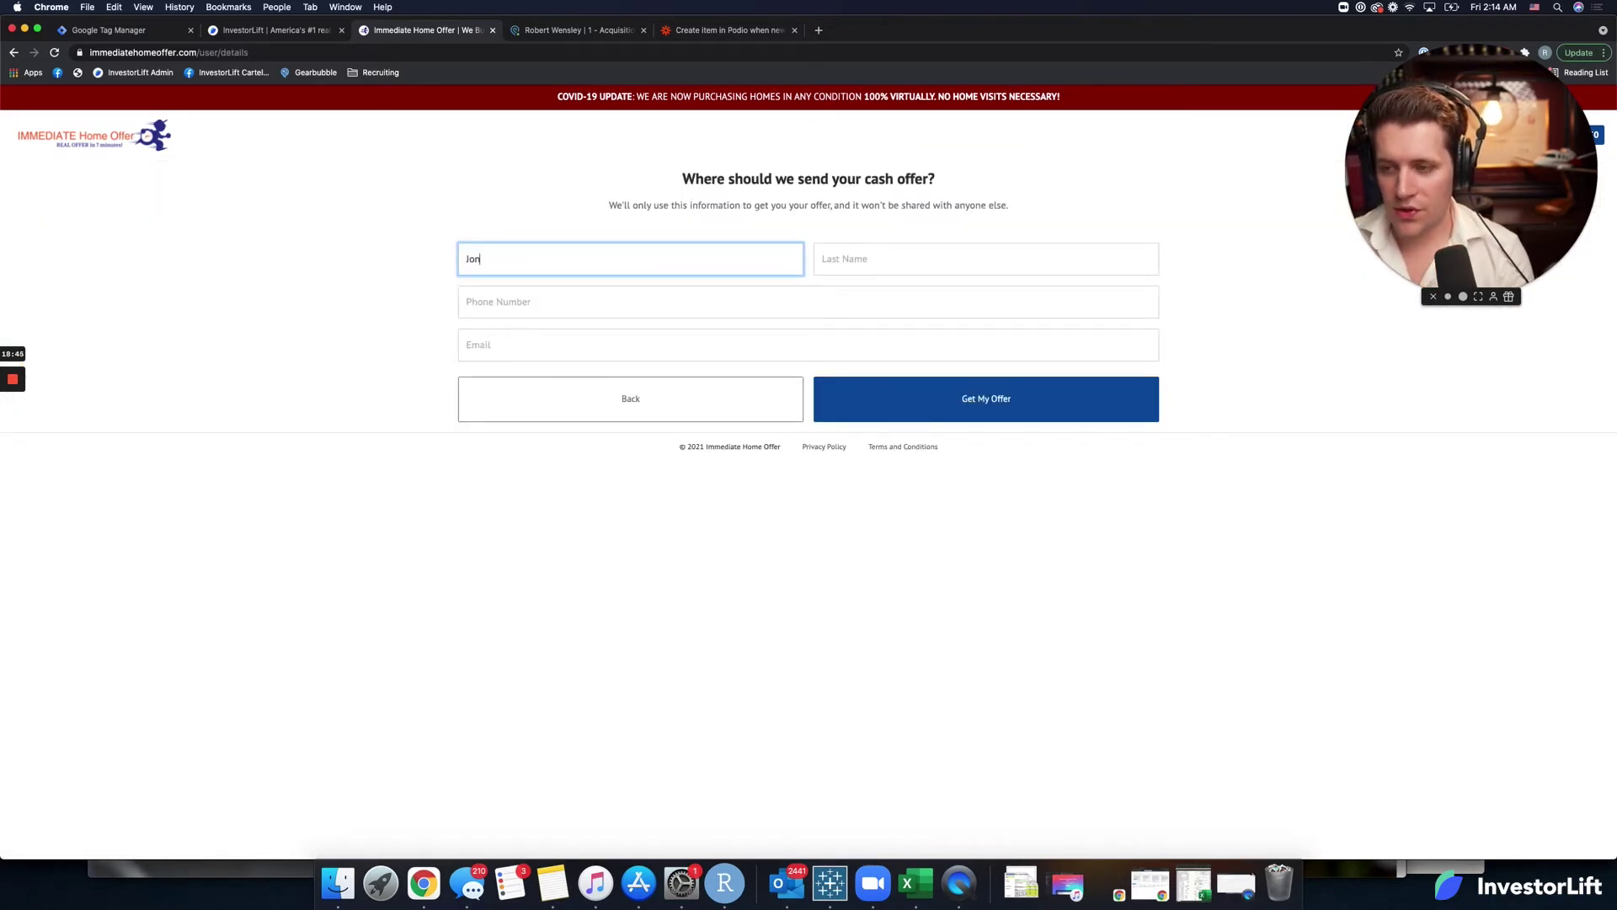
key(Tab)
text(Snow)
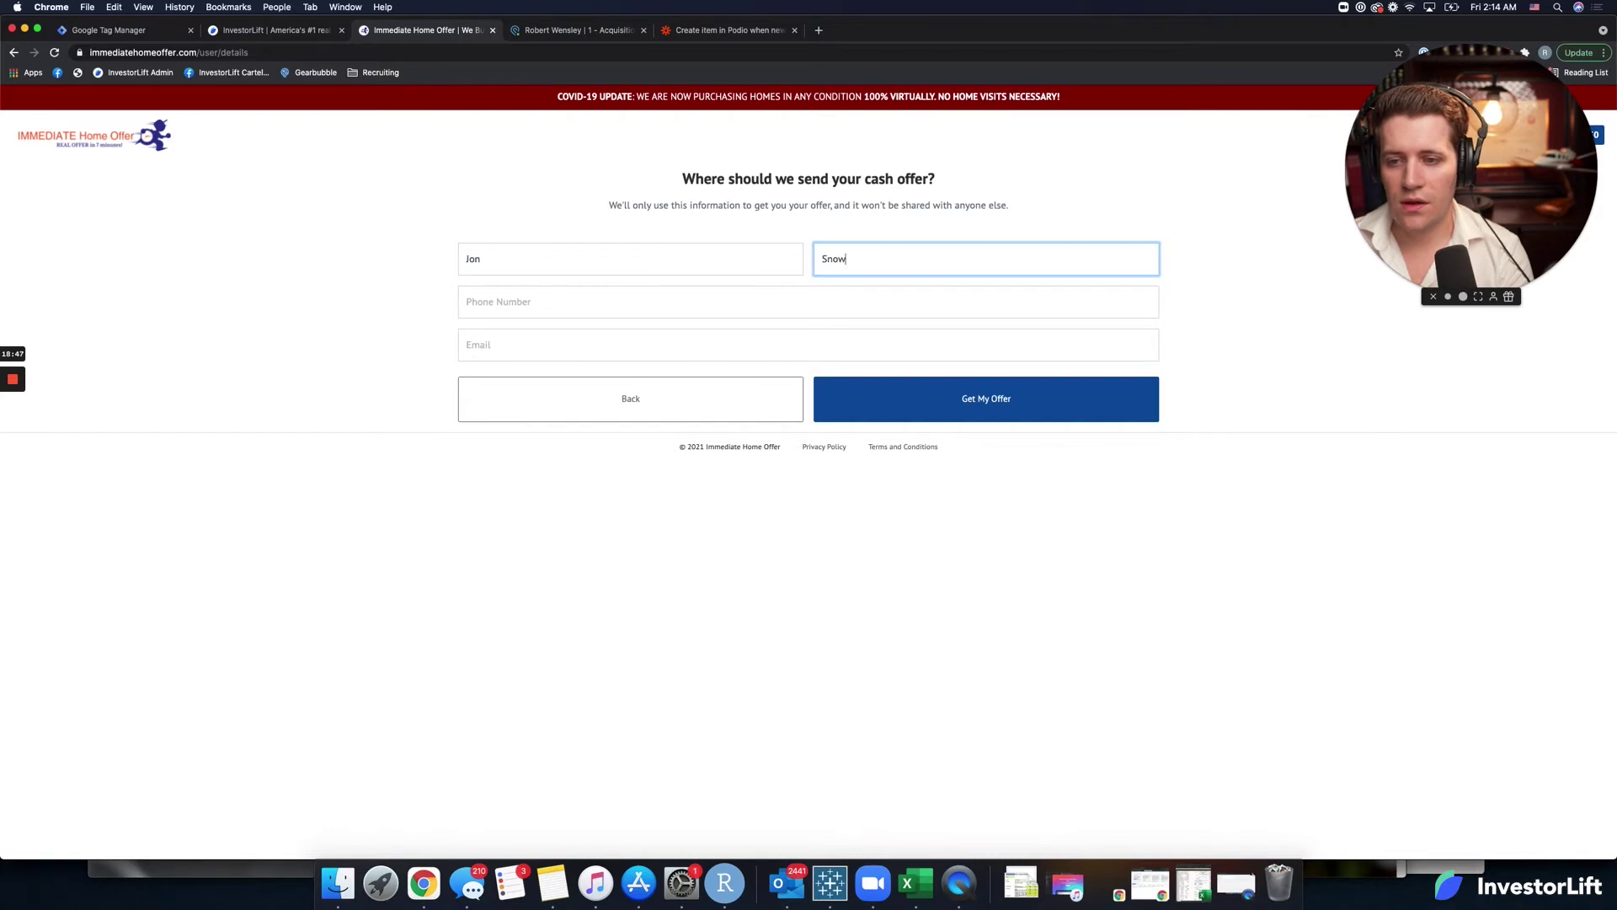
key(Tab)
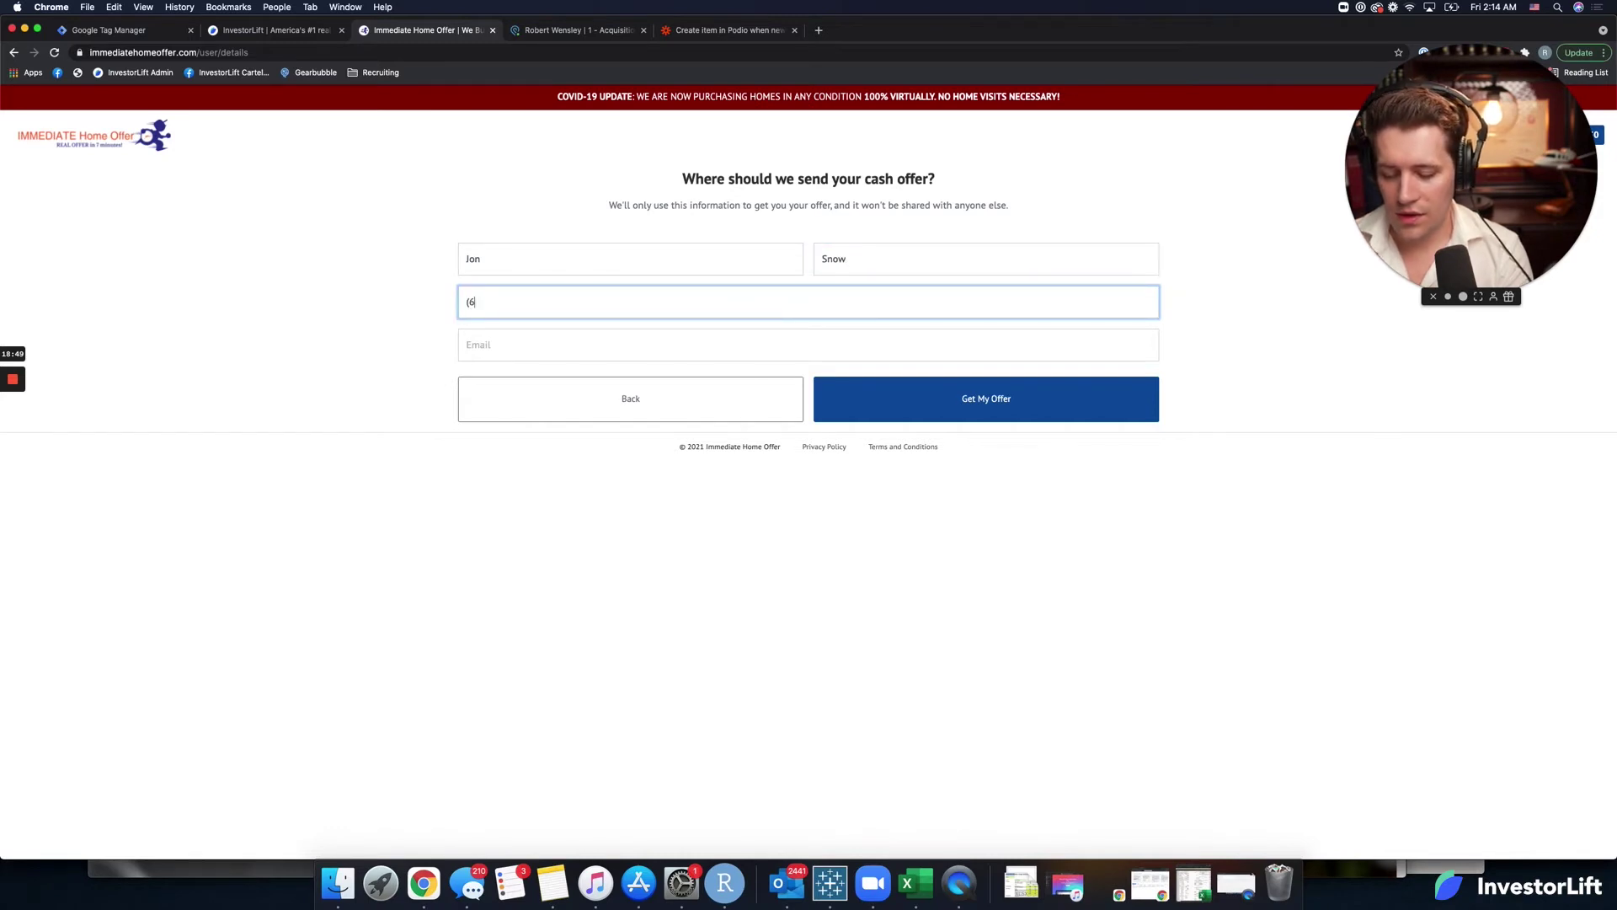
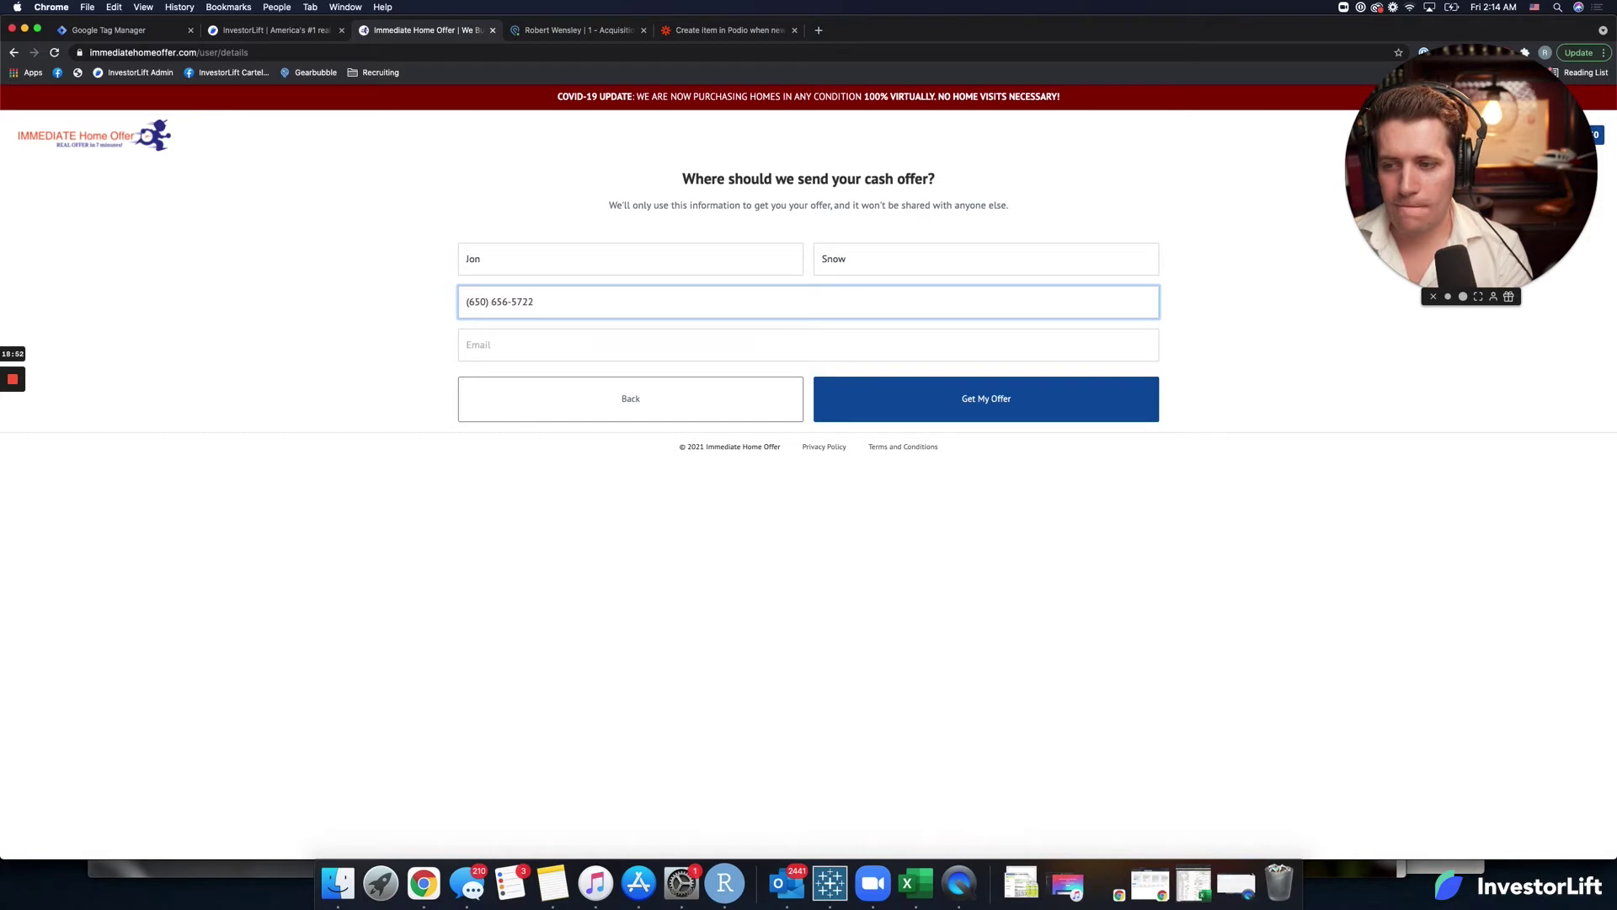
key(Tab)
text(rob)
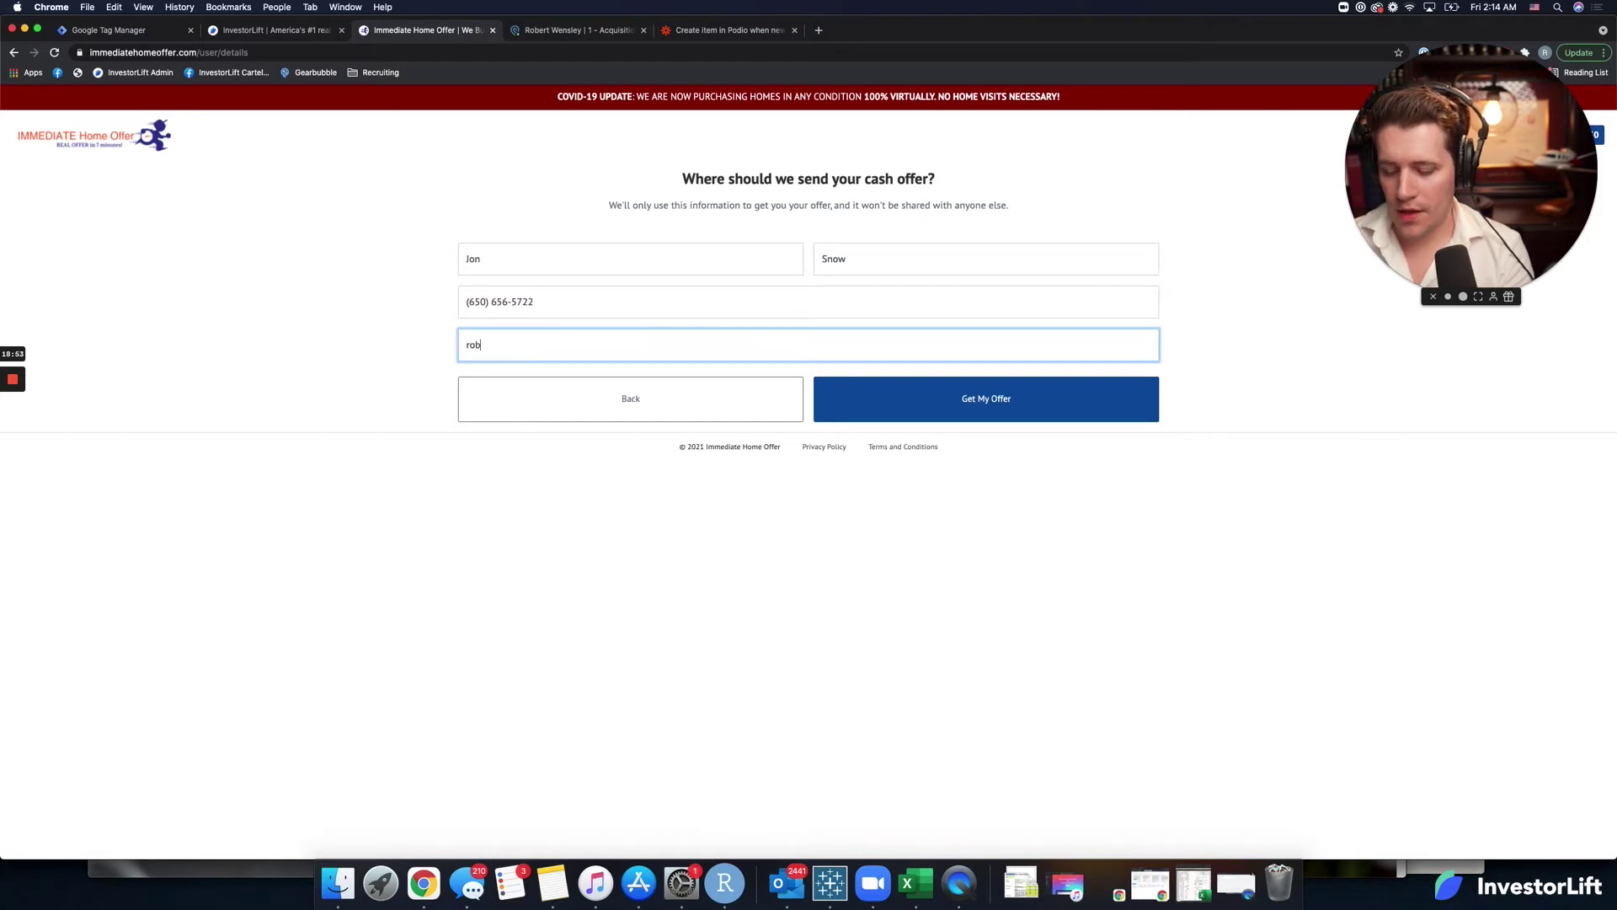
text(ert@test)
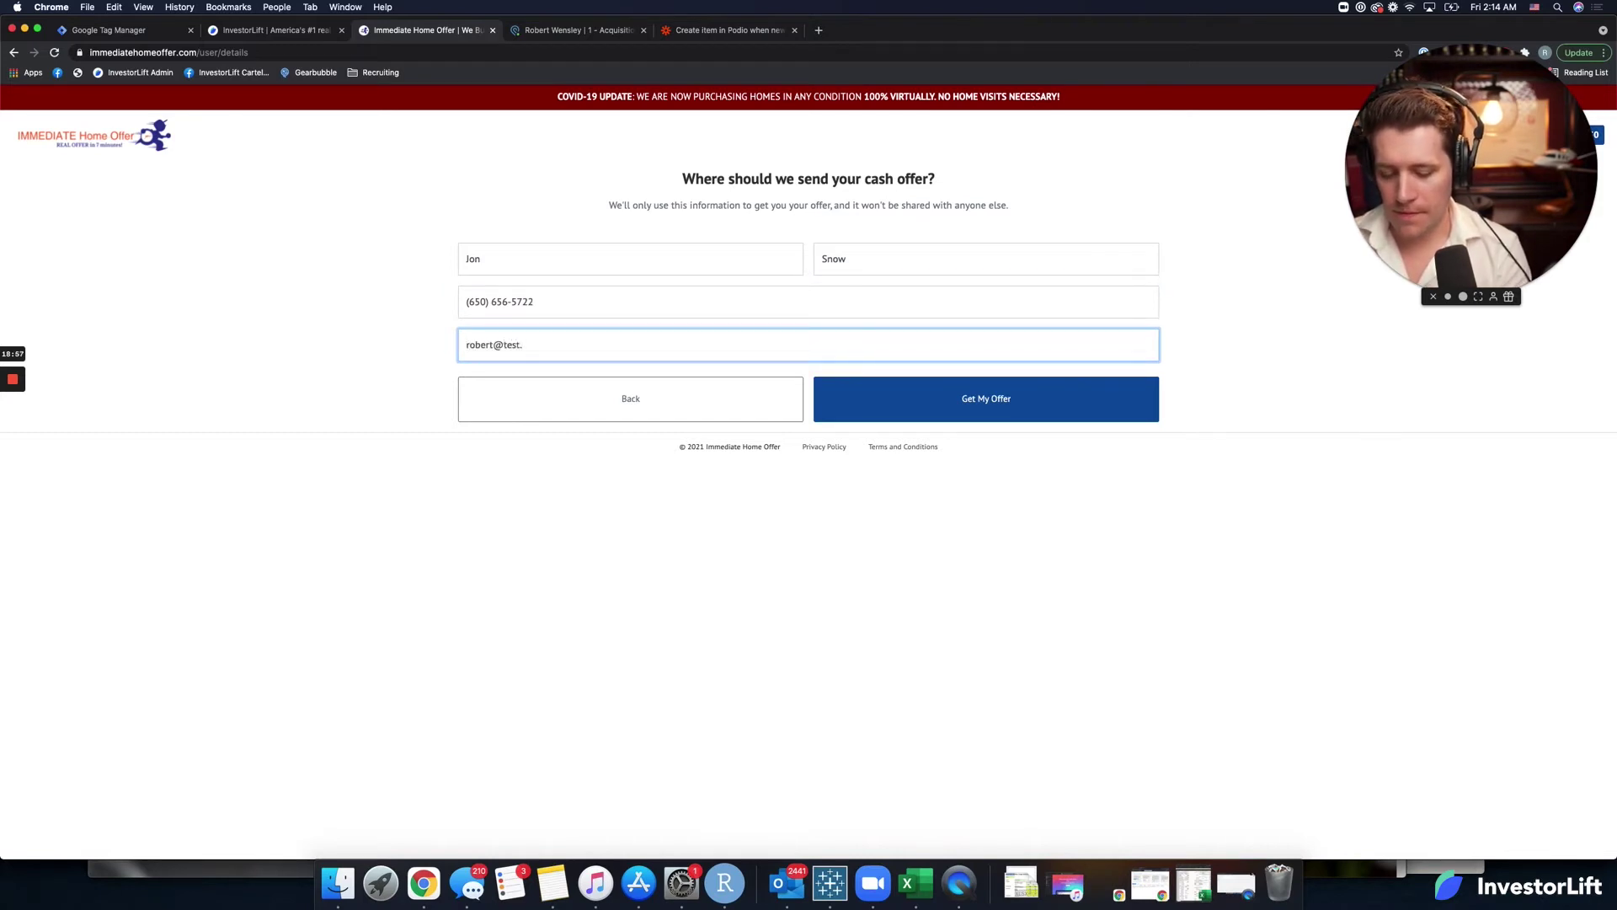
text(.com)
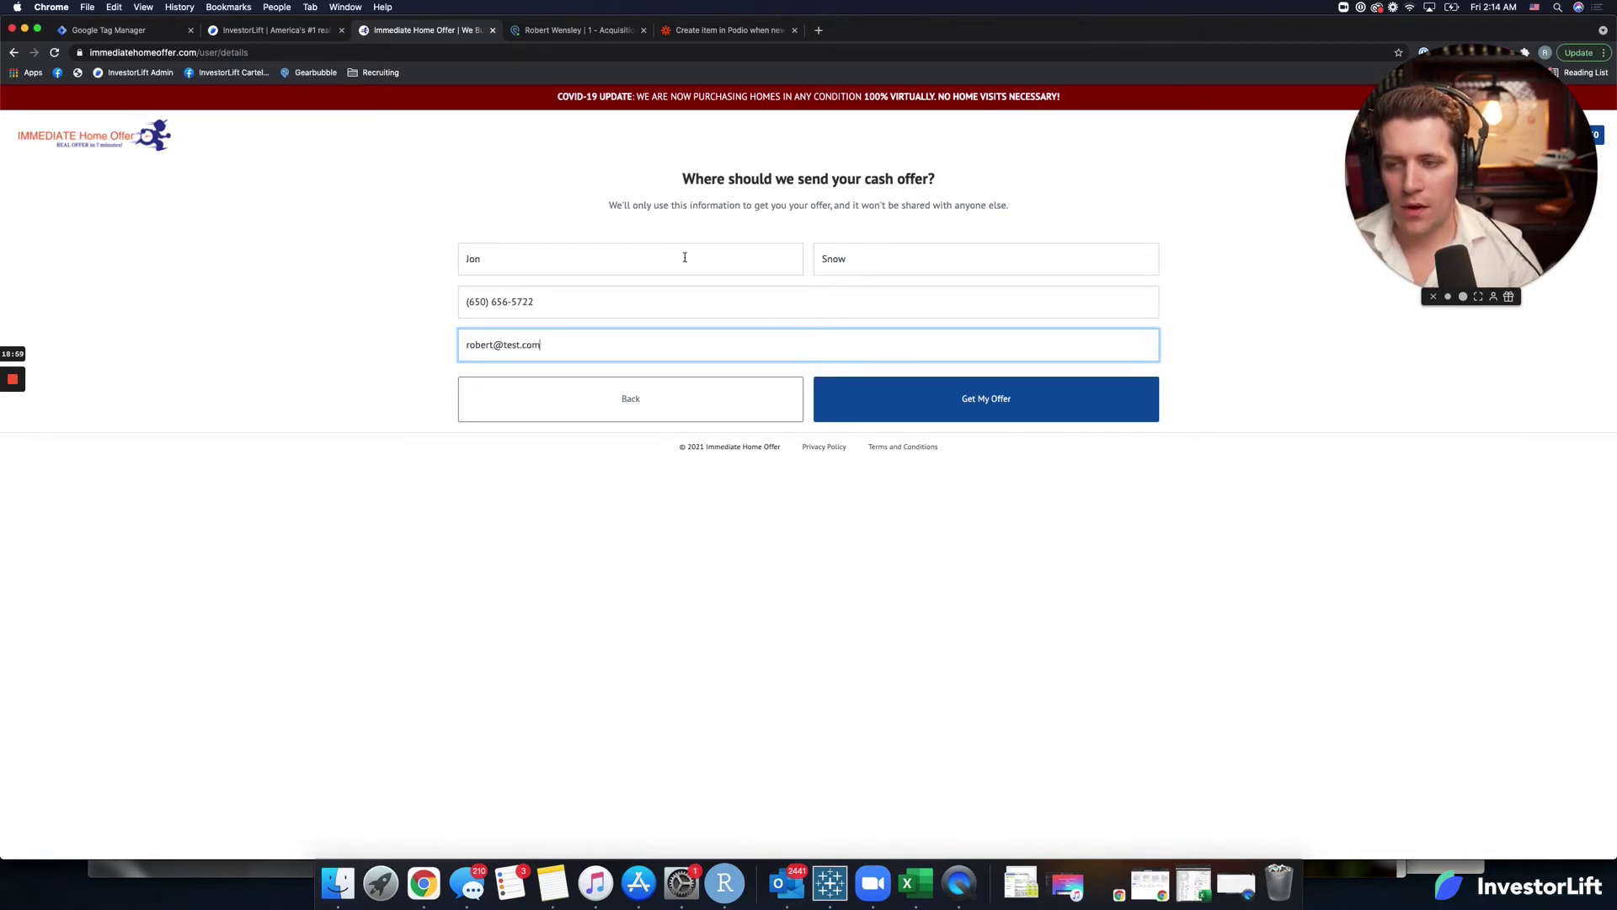
click(985, 408)
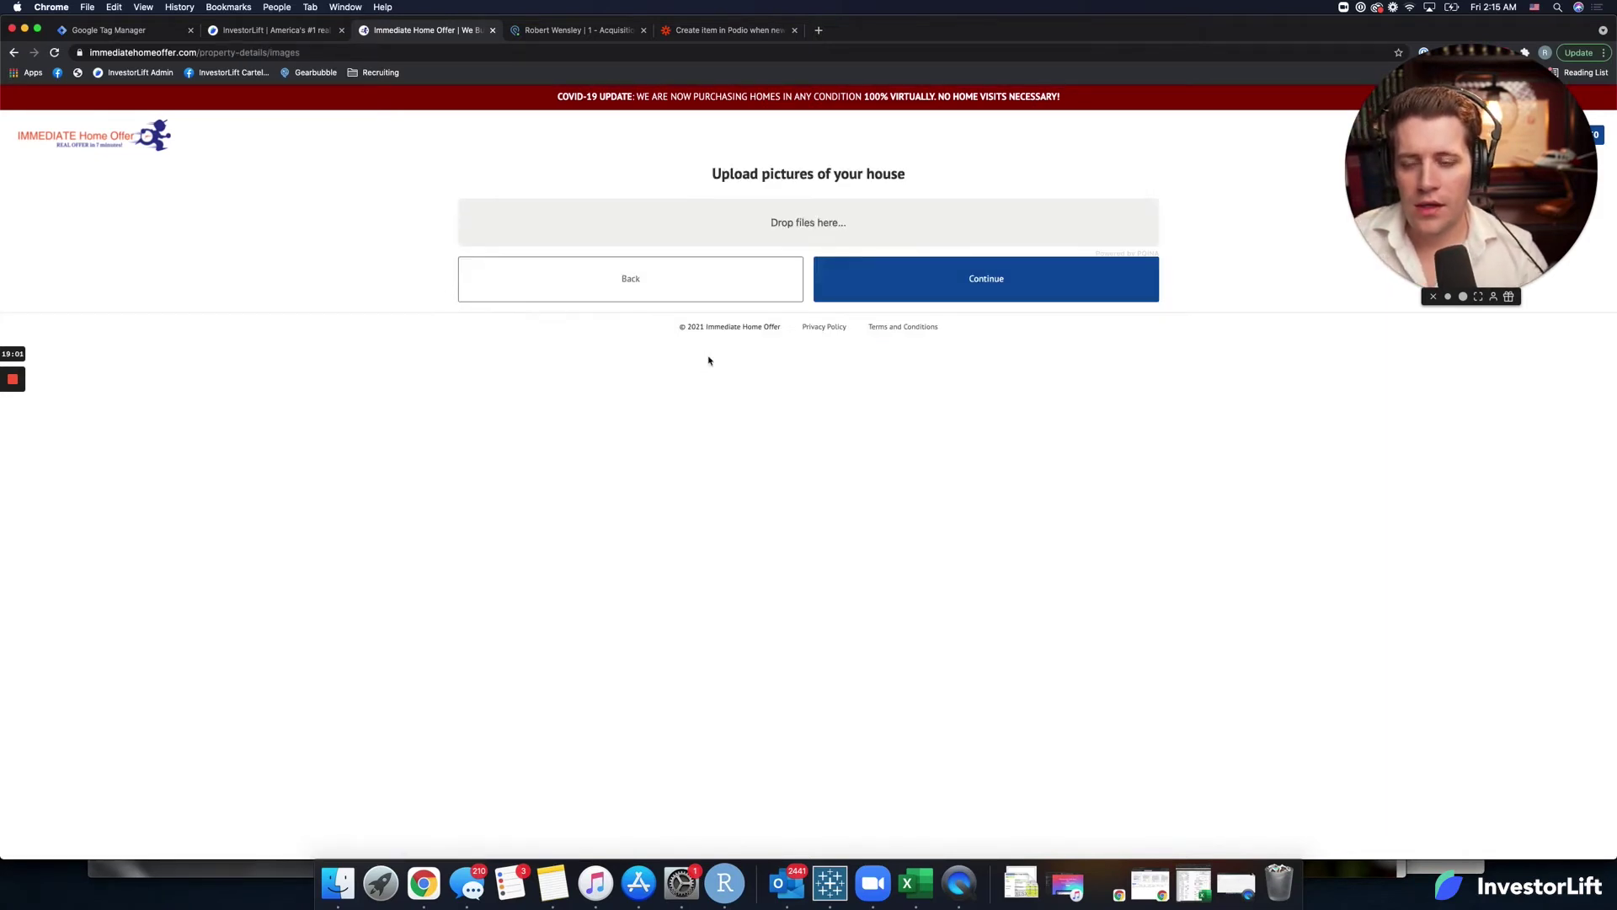
Confirm the new test lead appears as a PPC lead in InvestorLift's Leads list, then return to Podio.
click(570, 31)
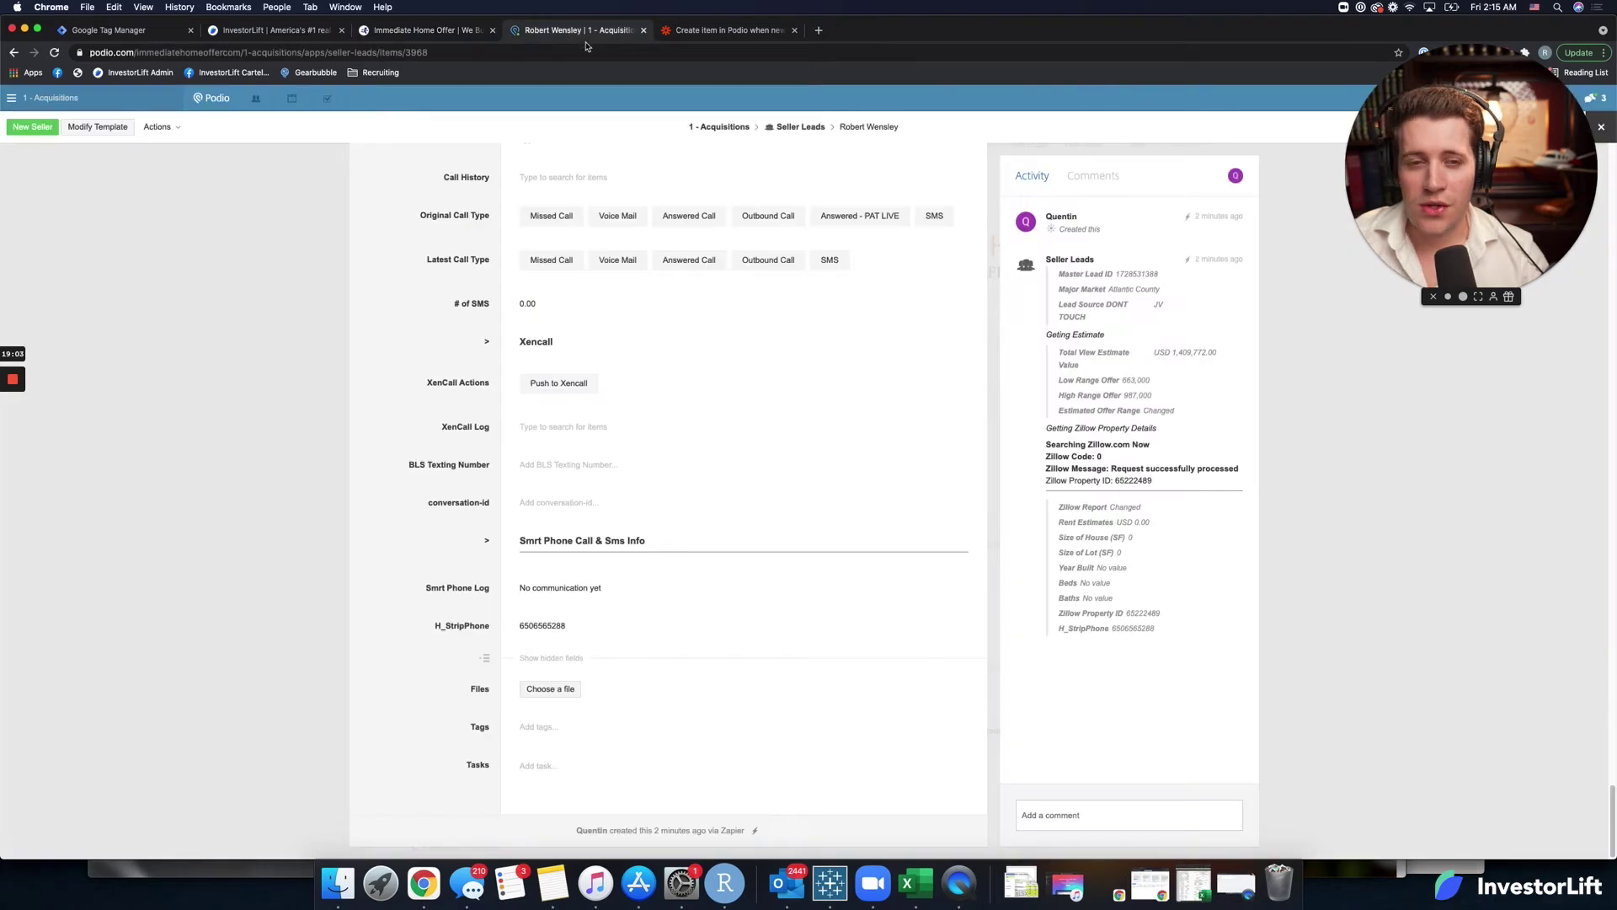
click(252, 31)
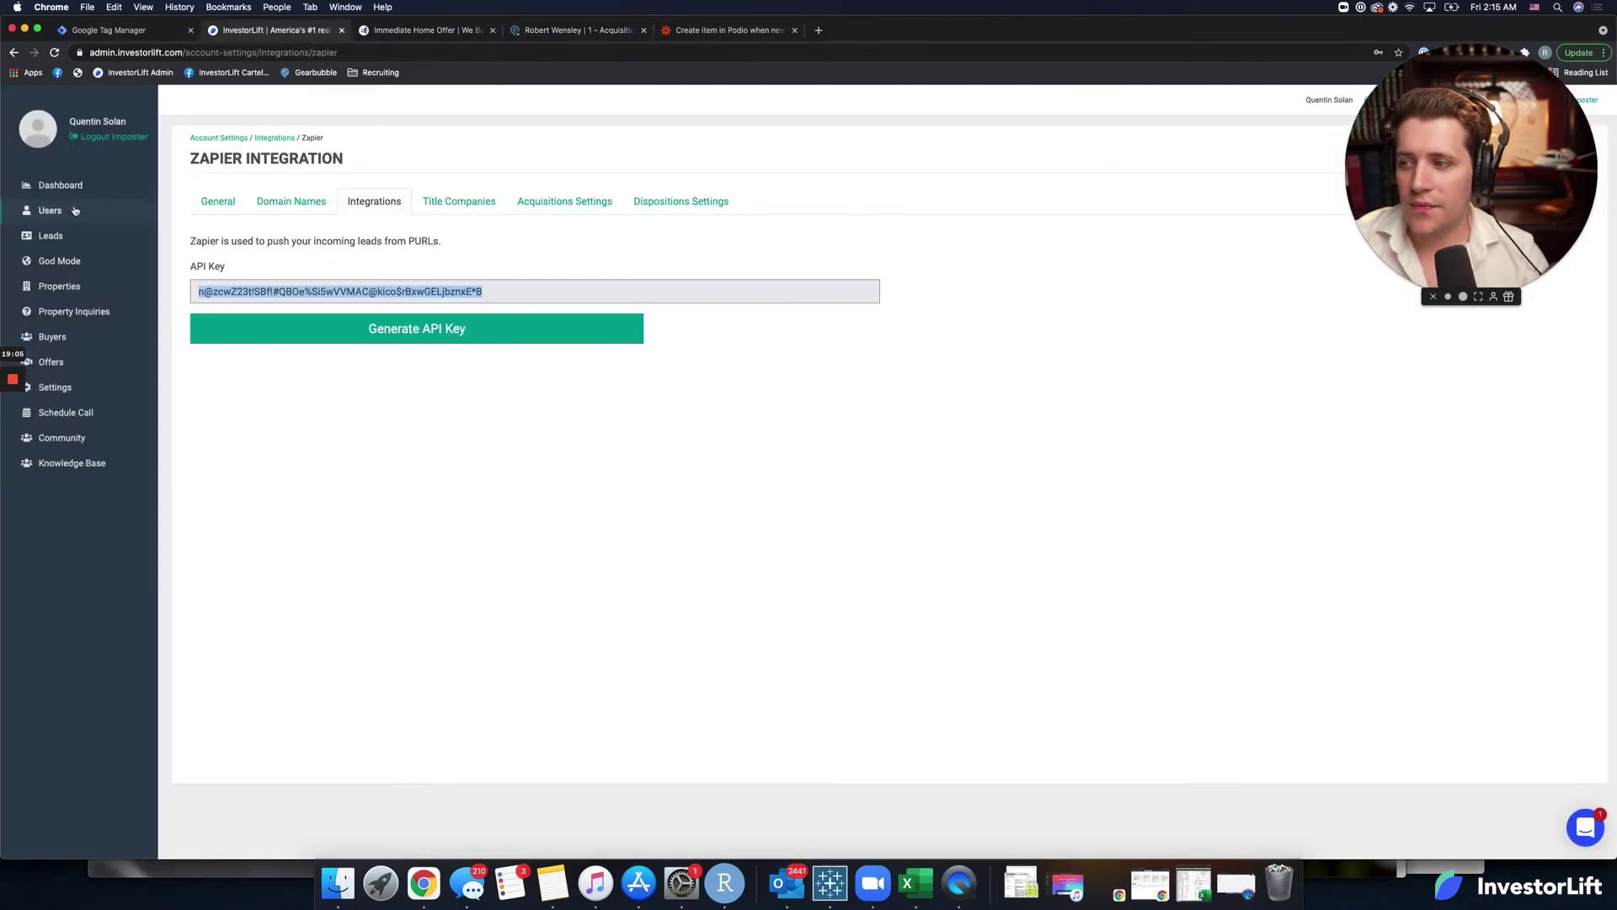
click(51, 240)
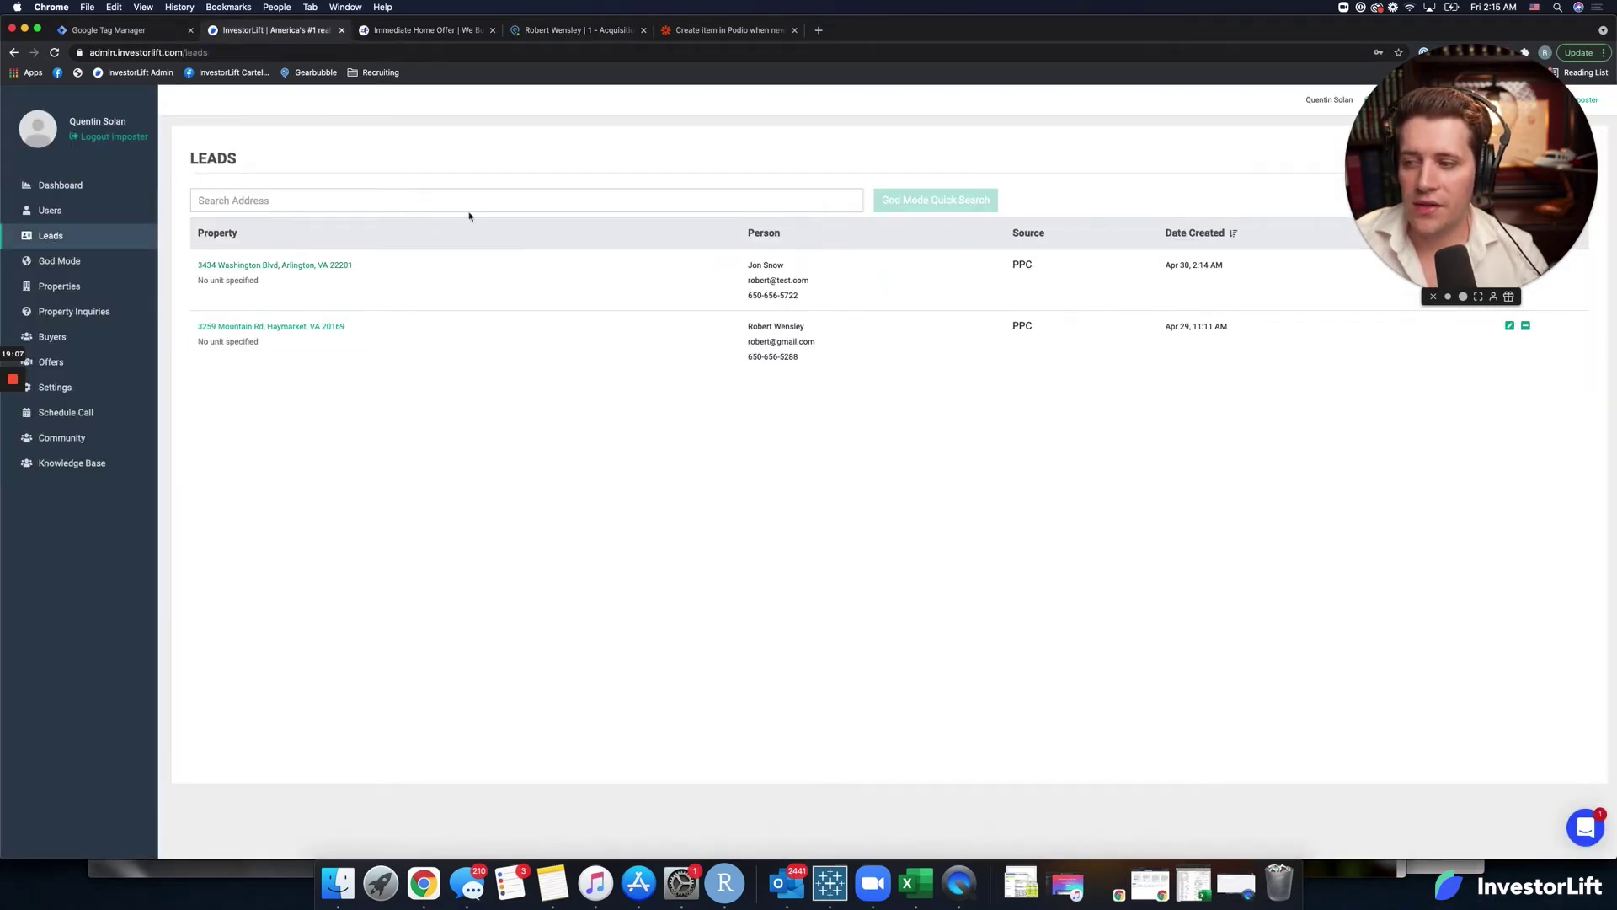
click(583, 32)
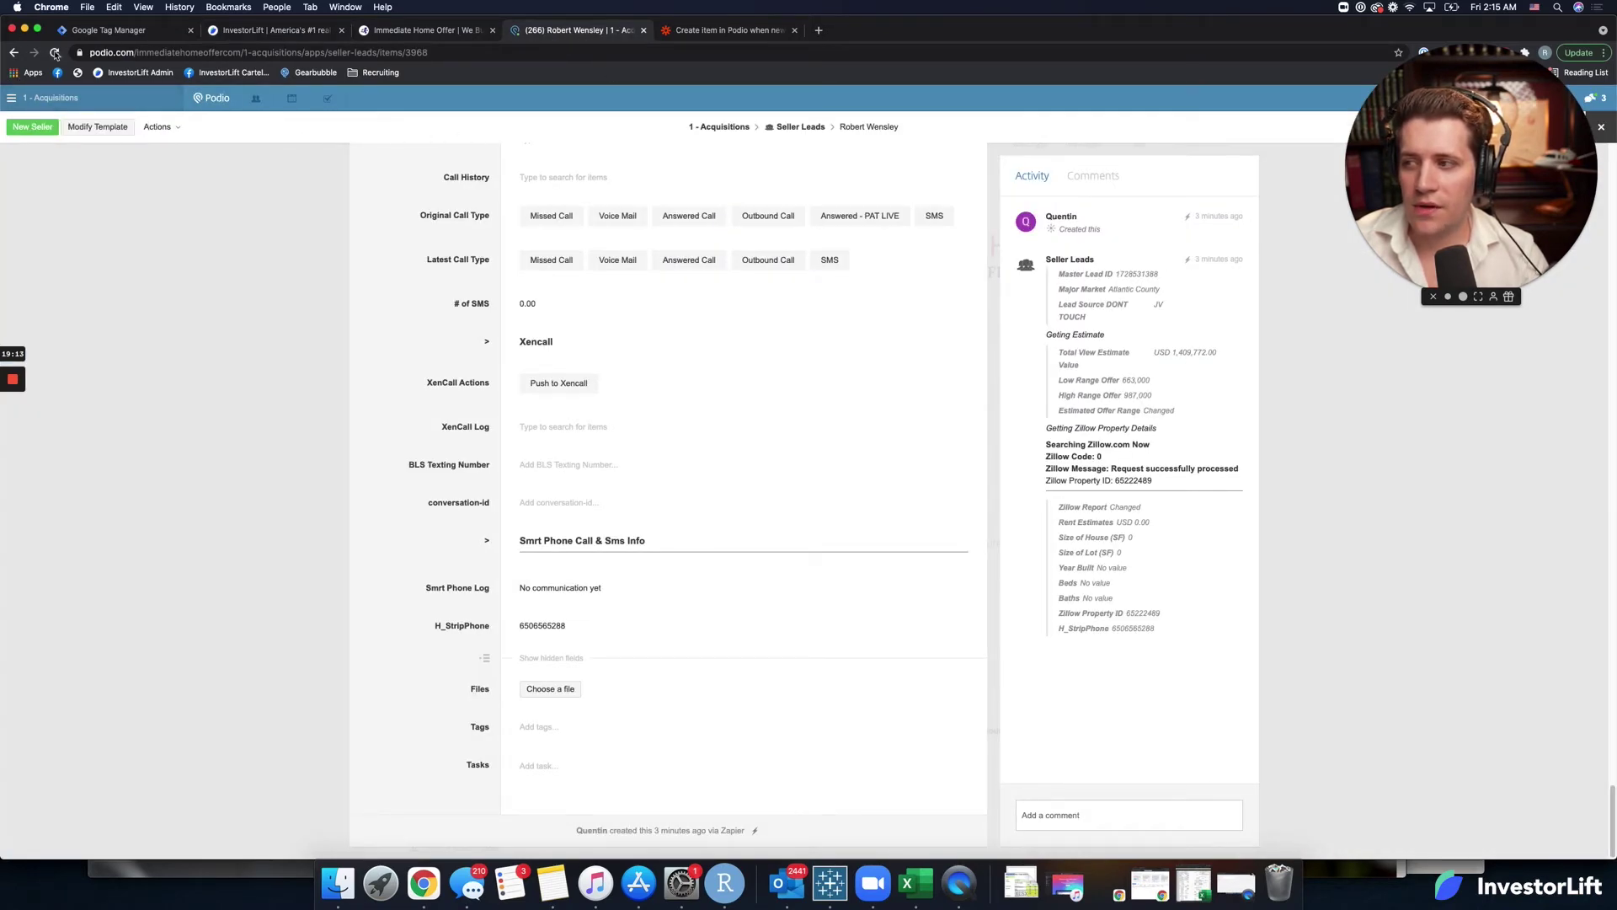
Review the new seller lead post in Podio's Acquisitions activity stream, then resume the photo-upload step.
click(13, 53)
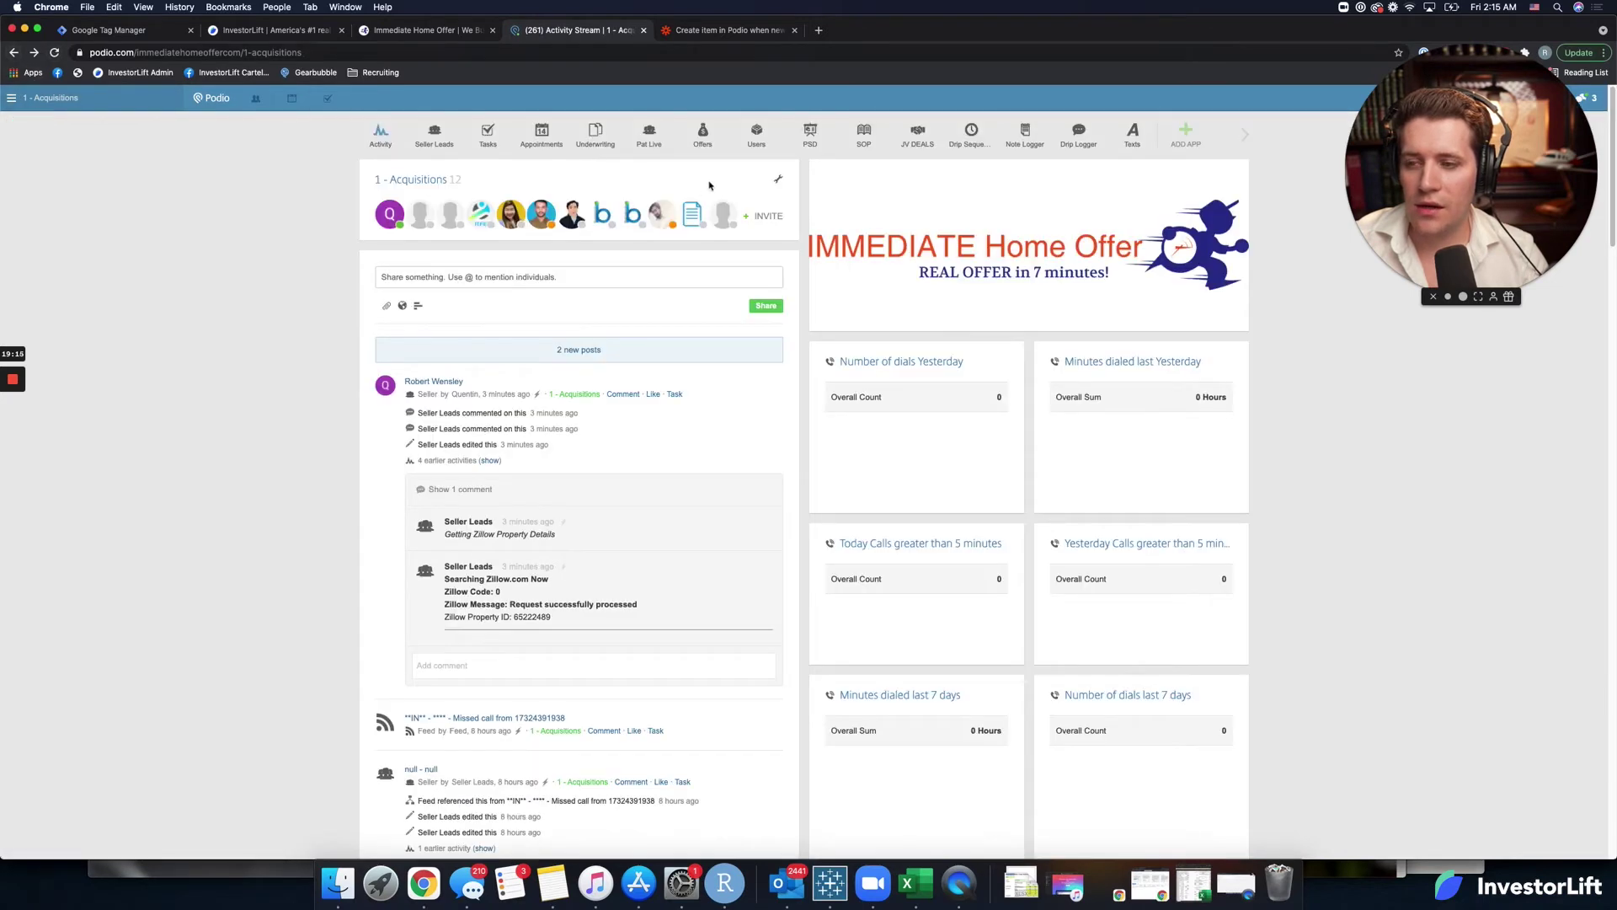
click(137, 73)
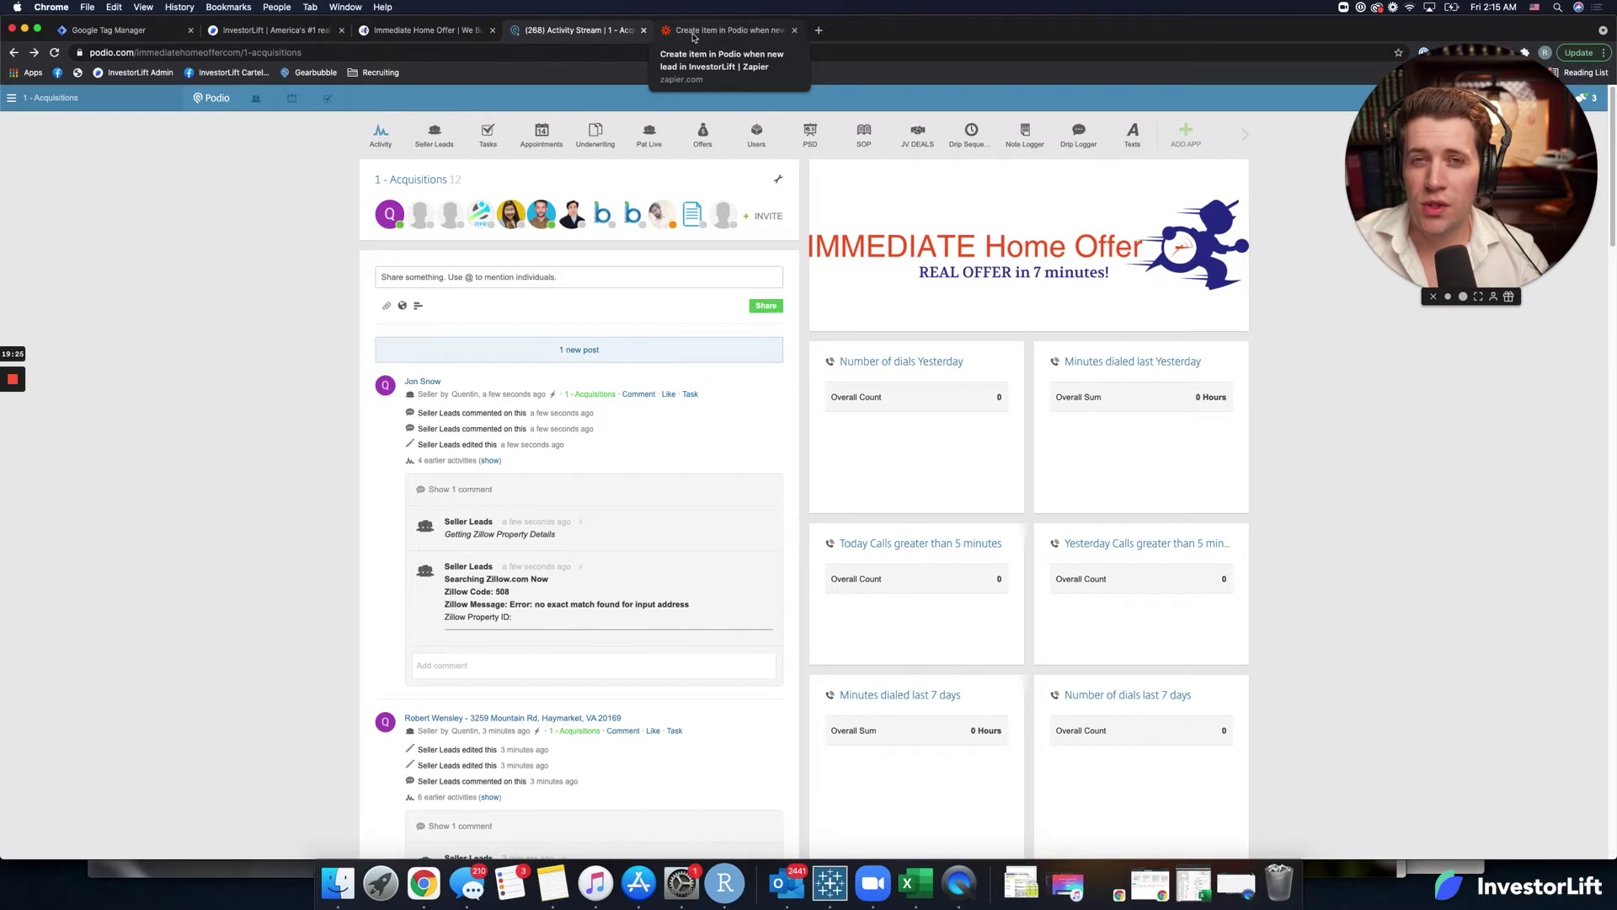
click(425, 30)
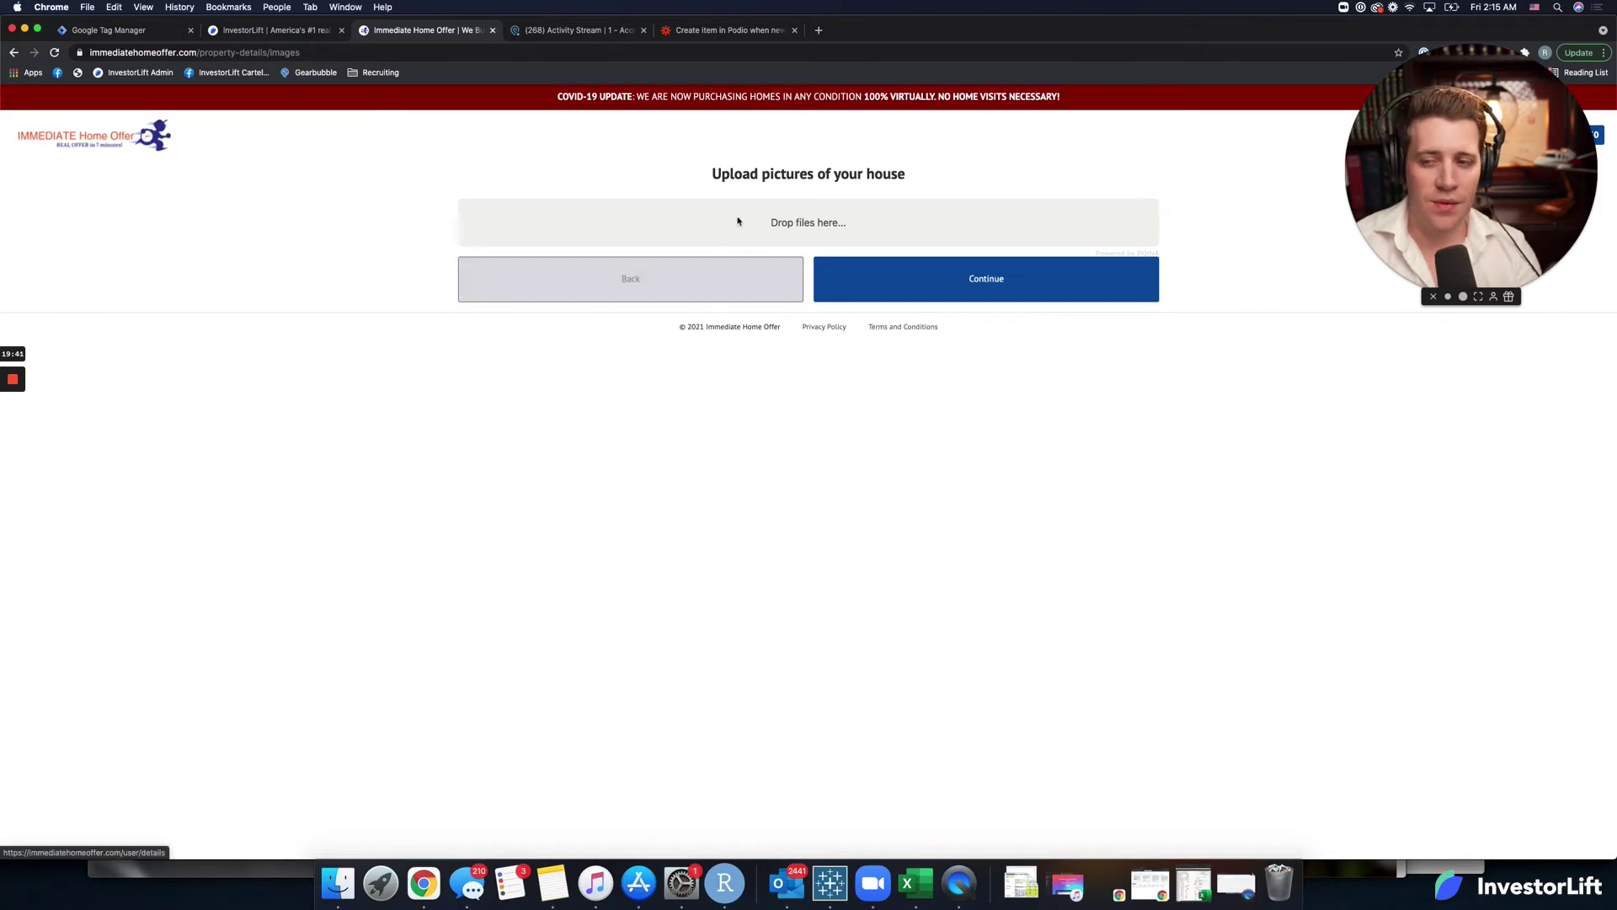
Upload a house photo and enter 4 bedrooms, 3 full baths, 1 half bath, built 1934.
click(791, 221)
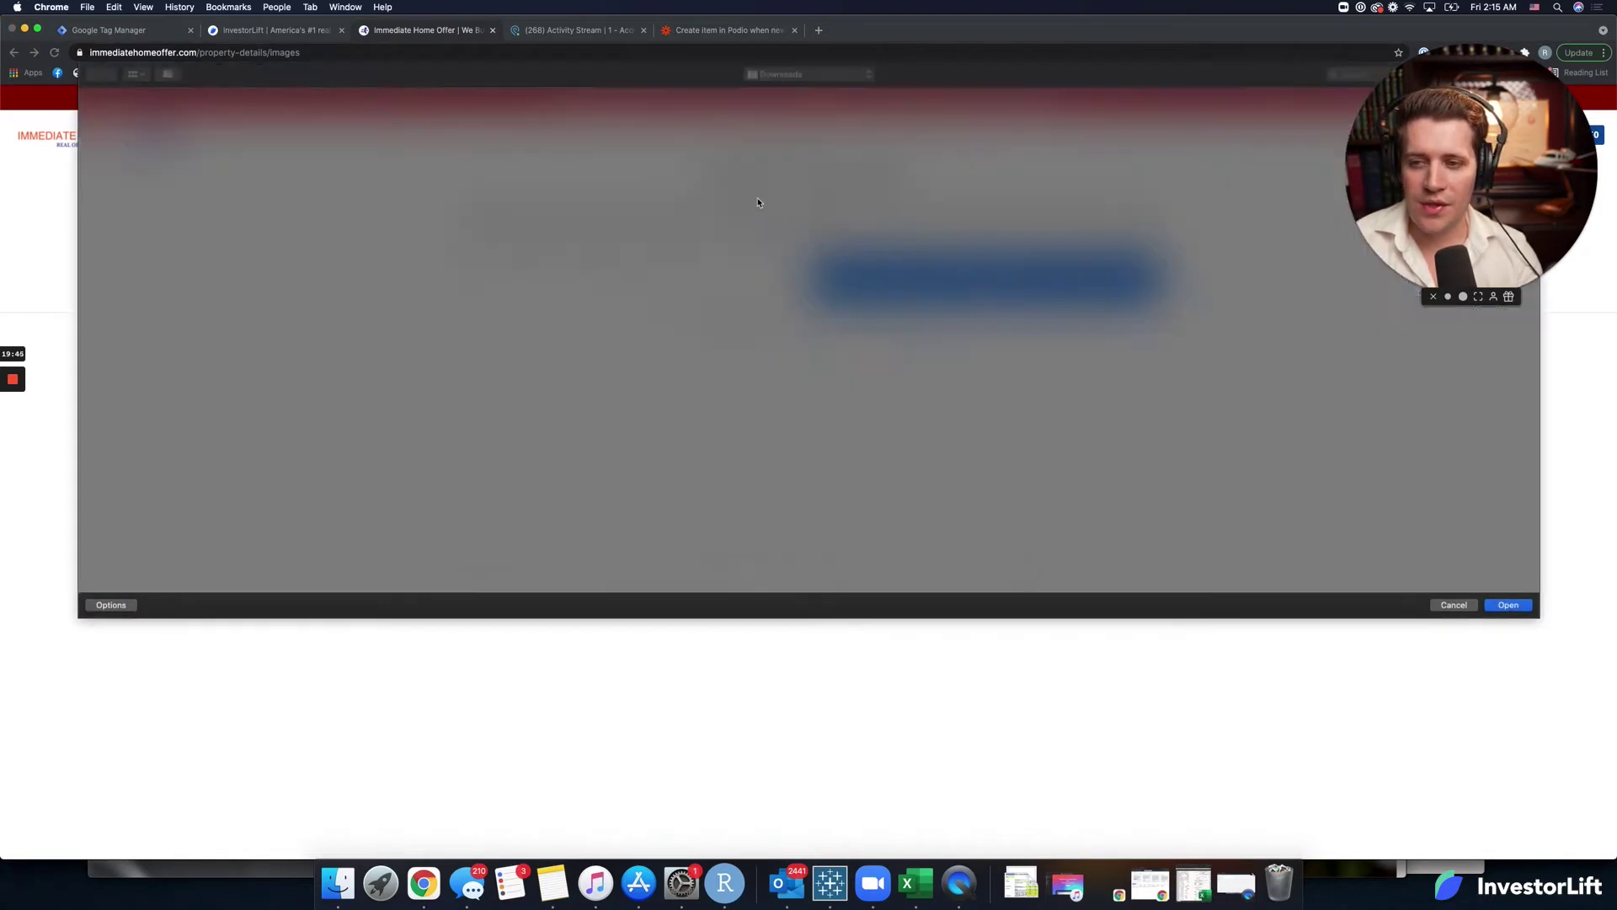
click(943, 406)
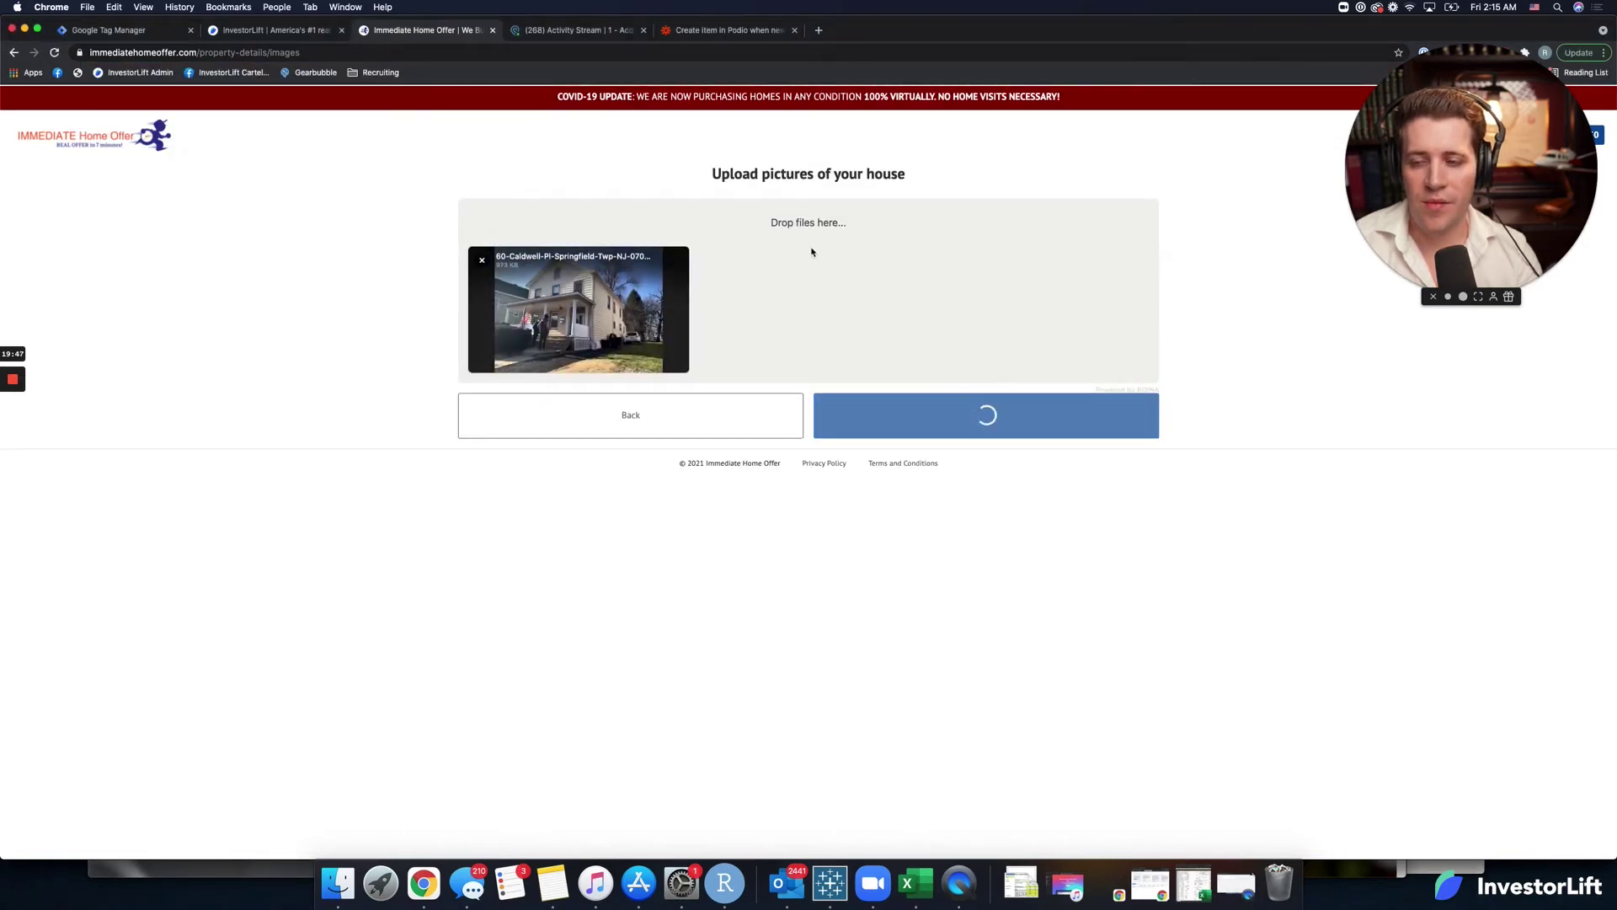
click(613, 259)
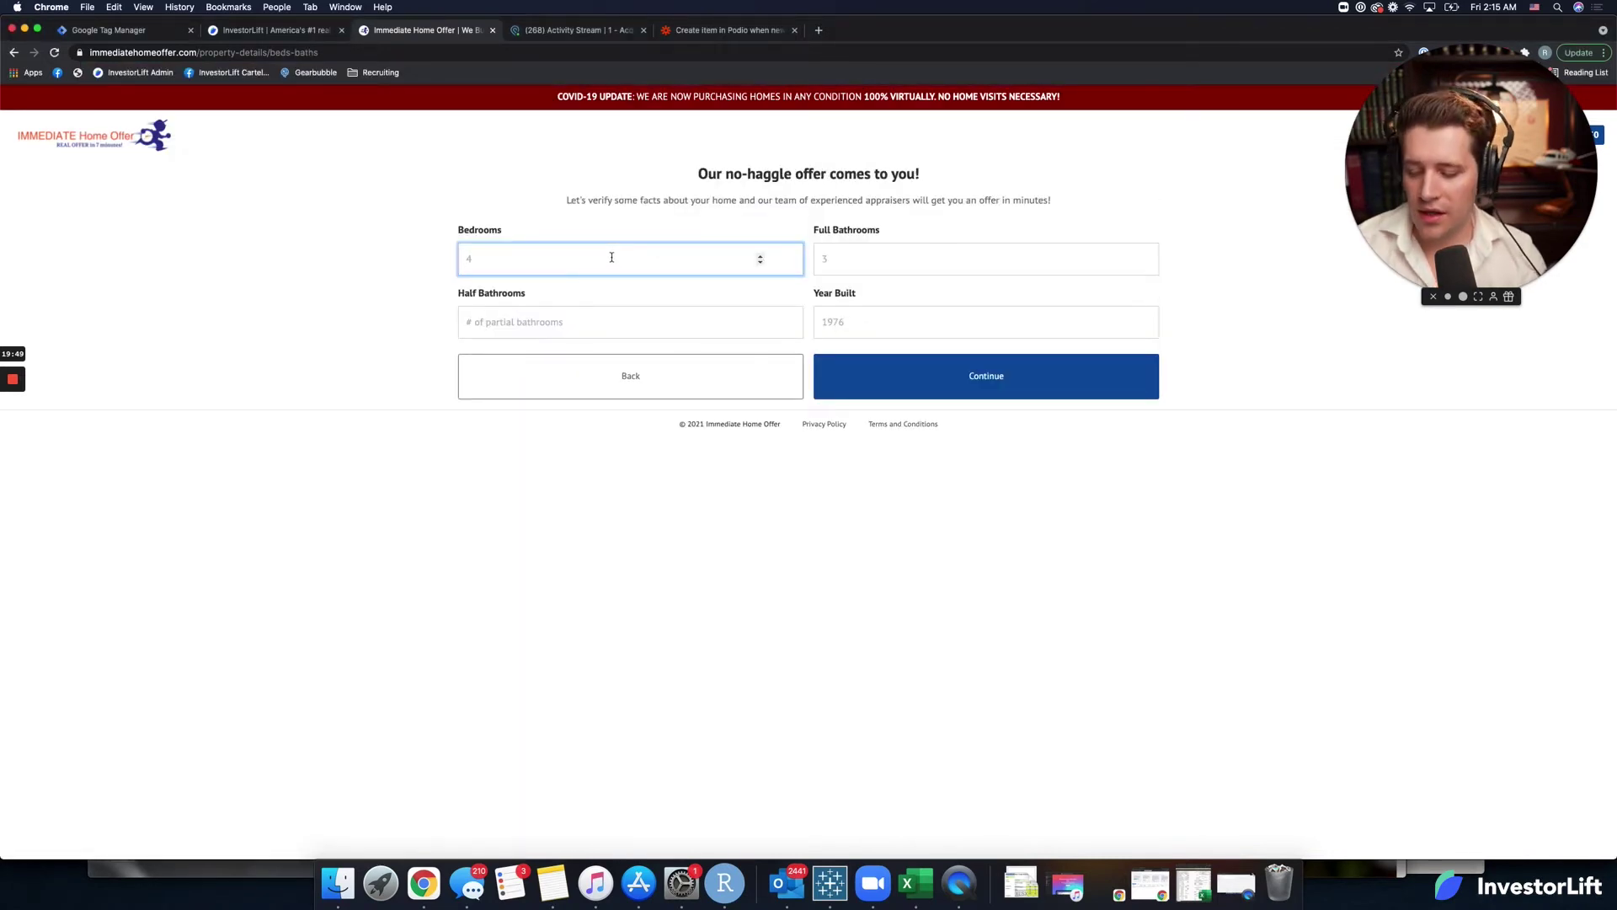
click(824, 263)
text(3)
click(747, 320)
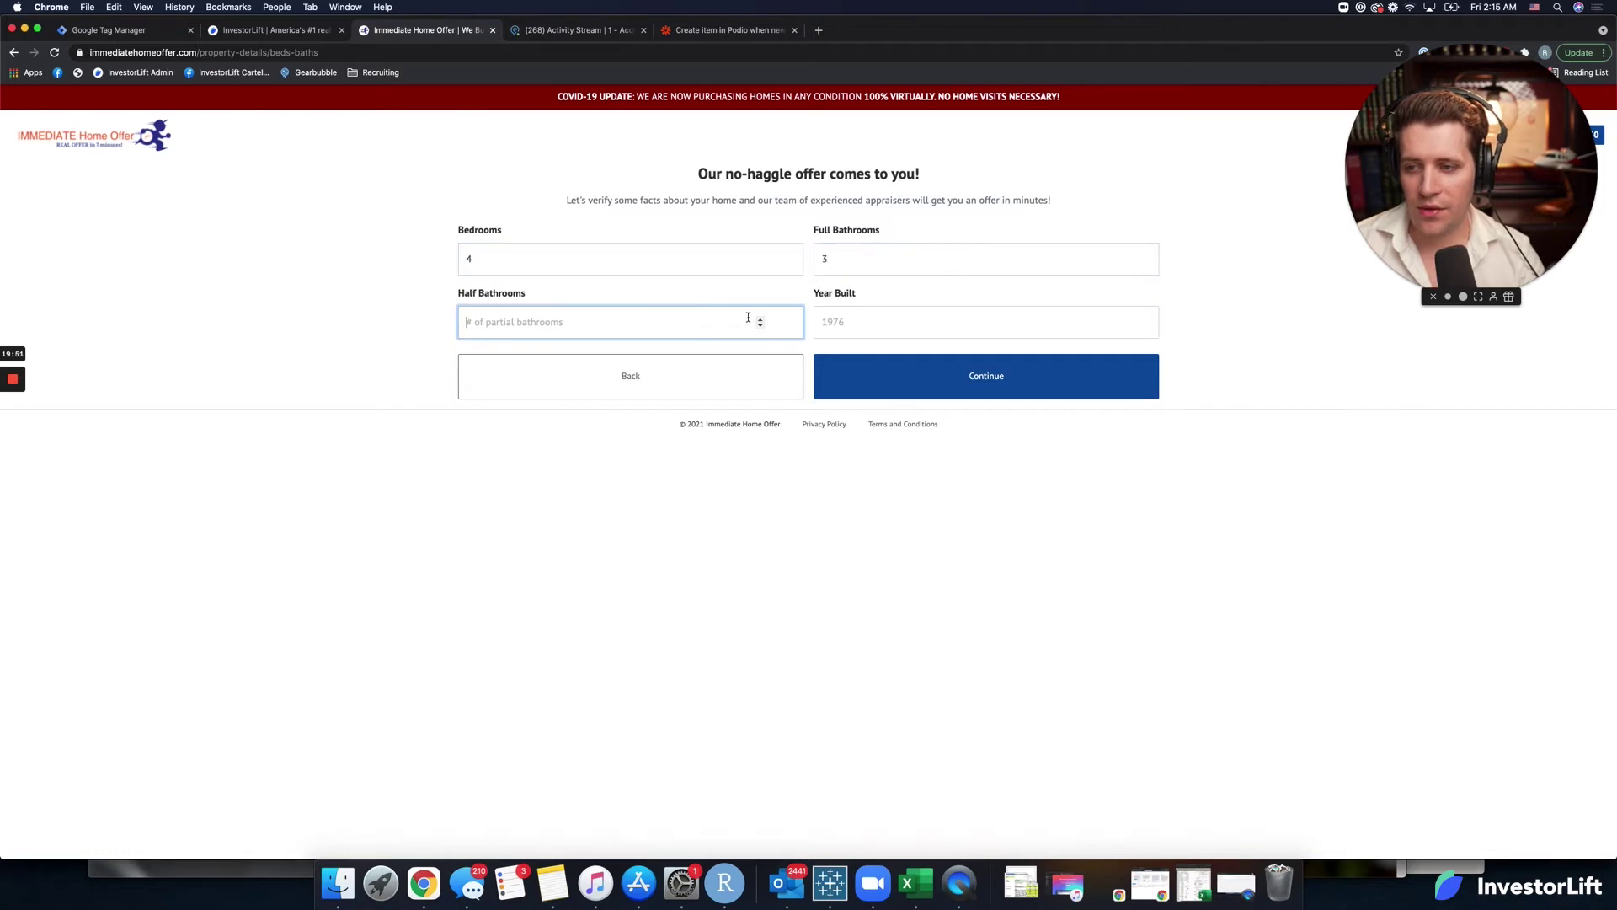
text(1)
click(863, 315)
text(19347)
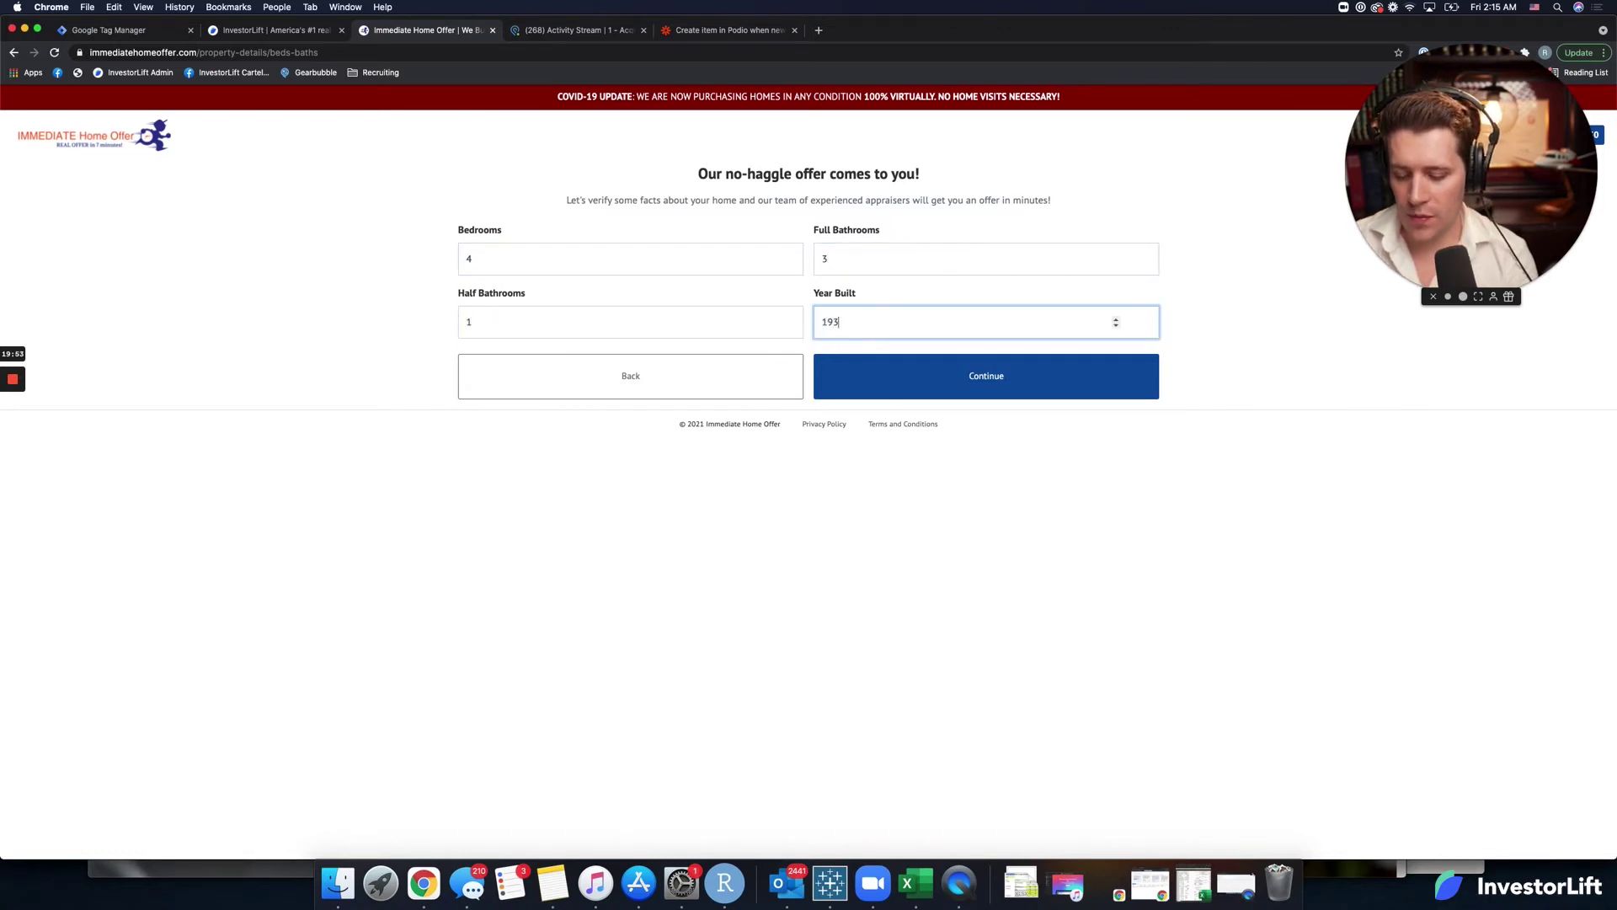
click(879, 401)
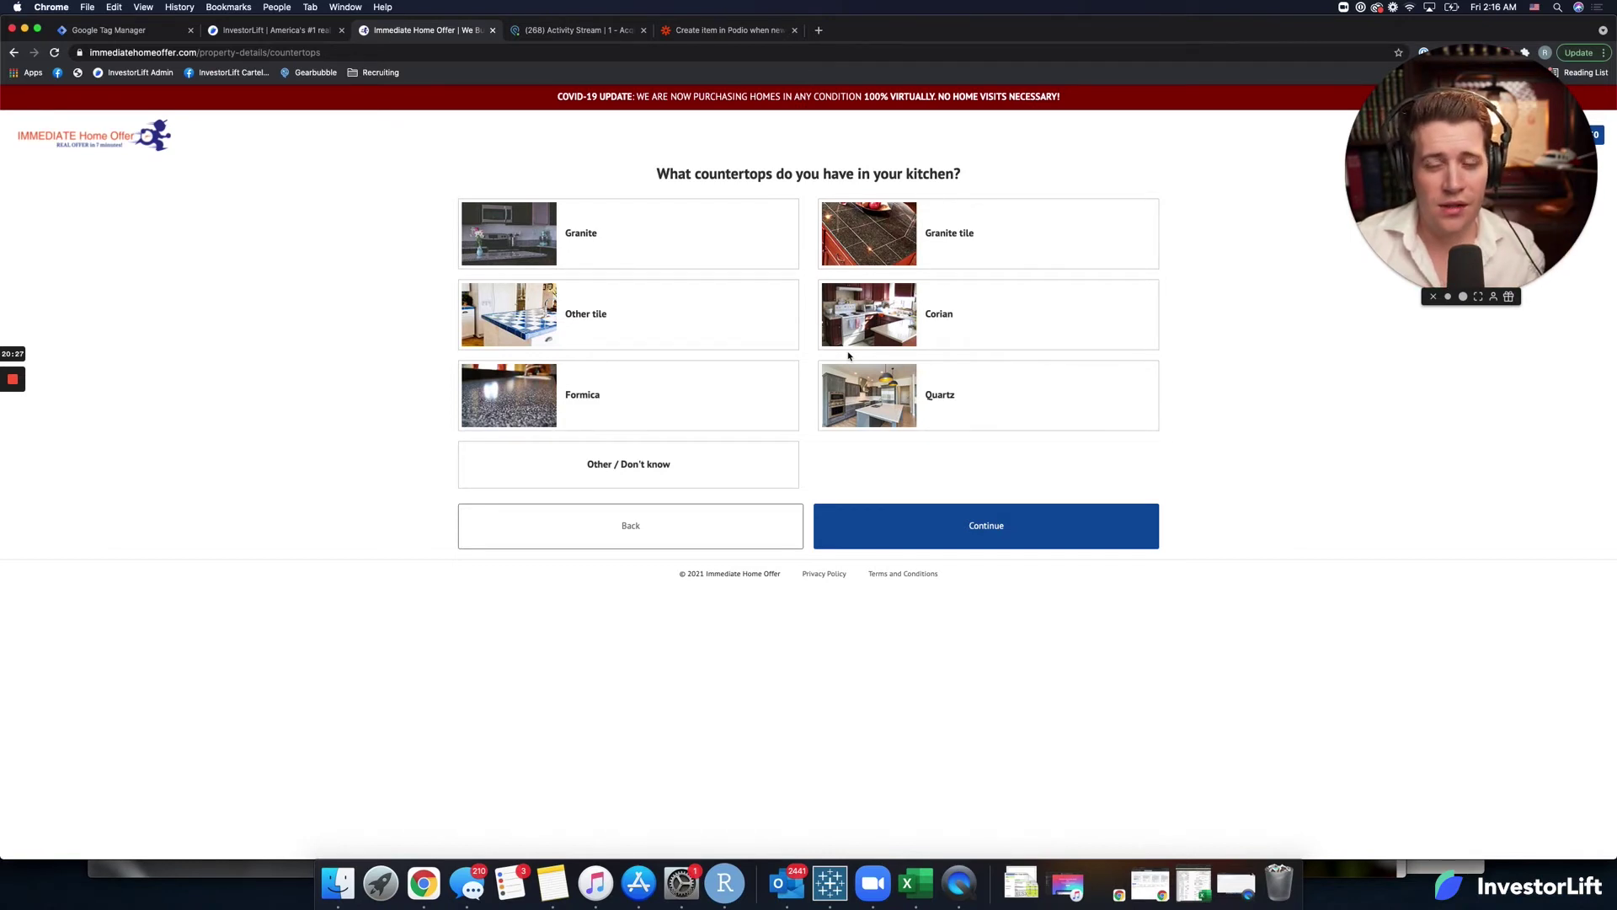
Open the newest InvestorLift lead and check its beds/baths, half bath and year built.
click(275, 31)
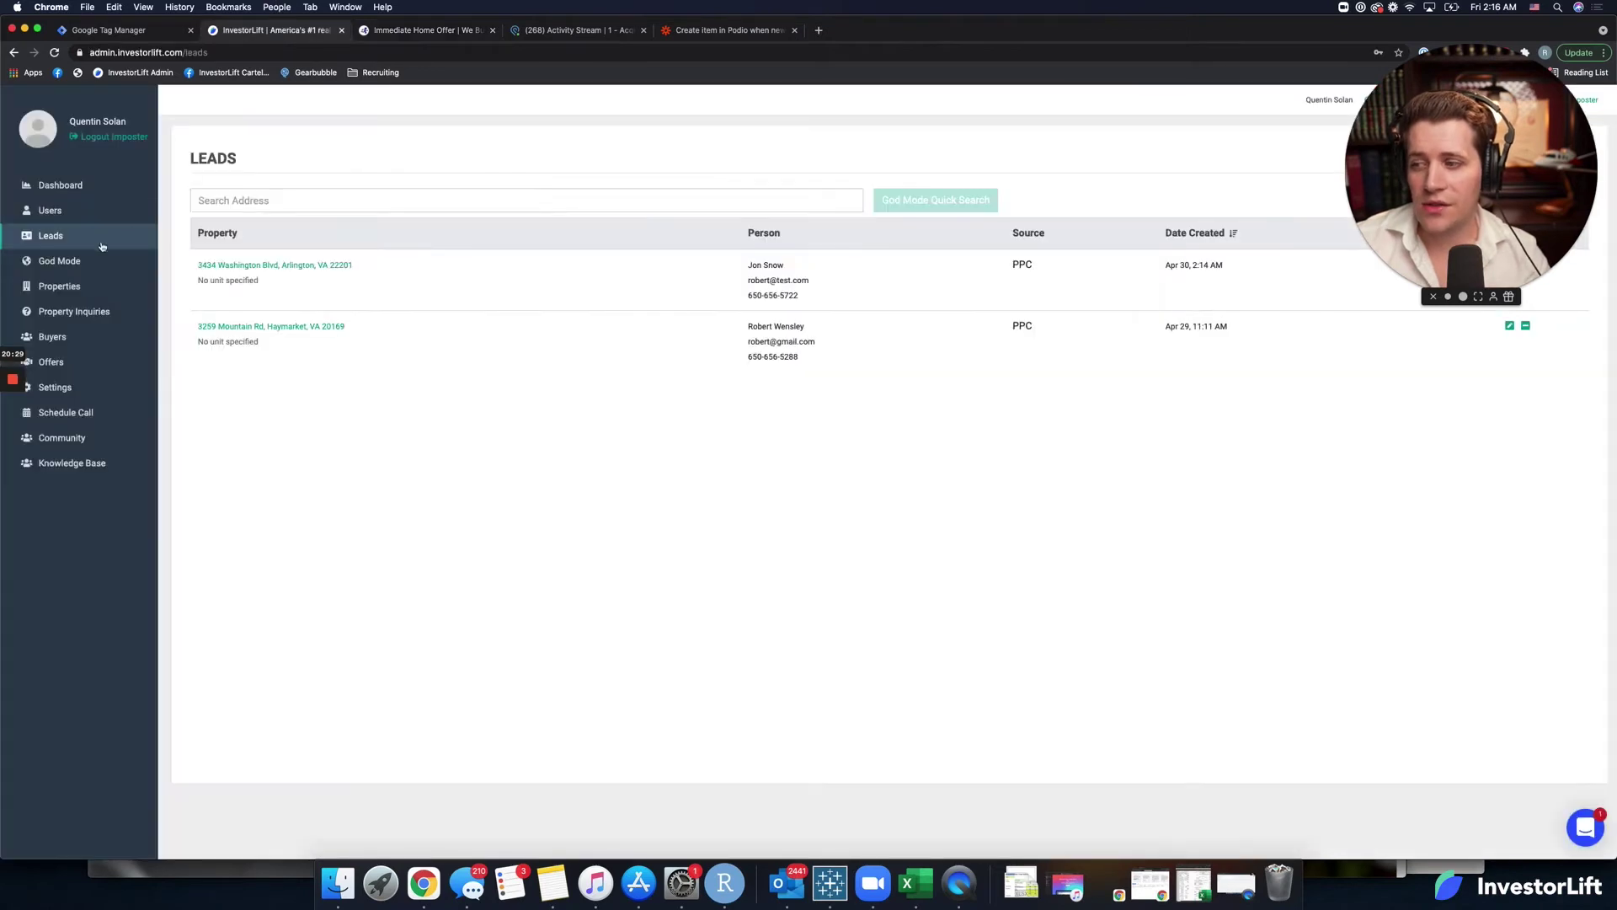
click(221, 266)
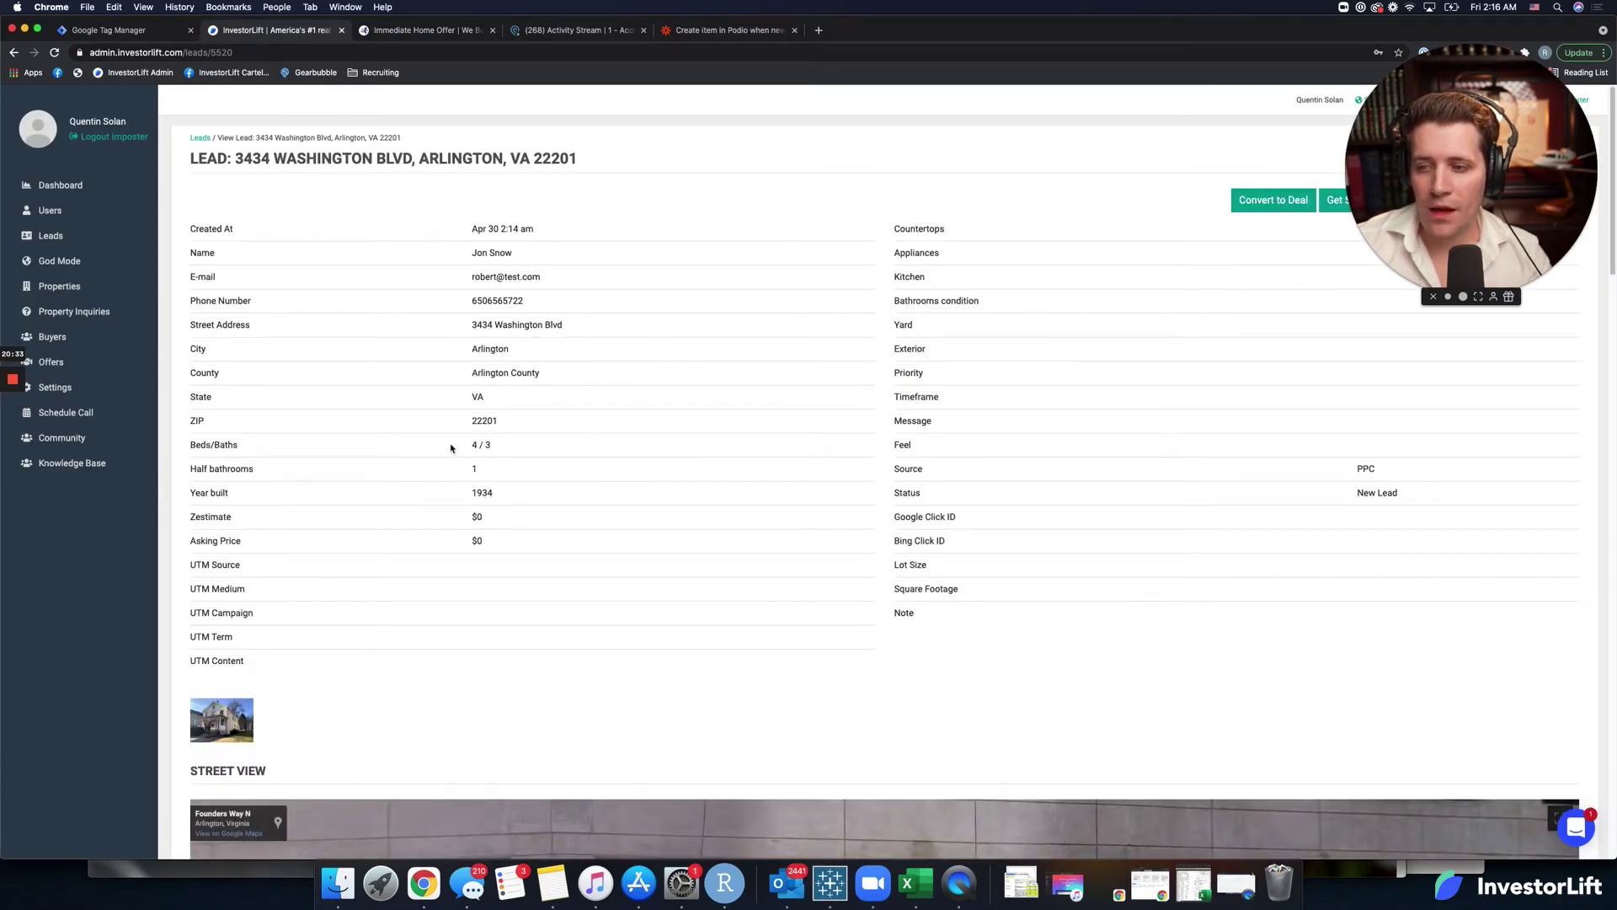
drag(450, 448, 526, 504)
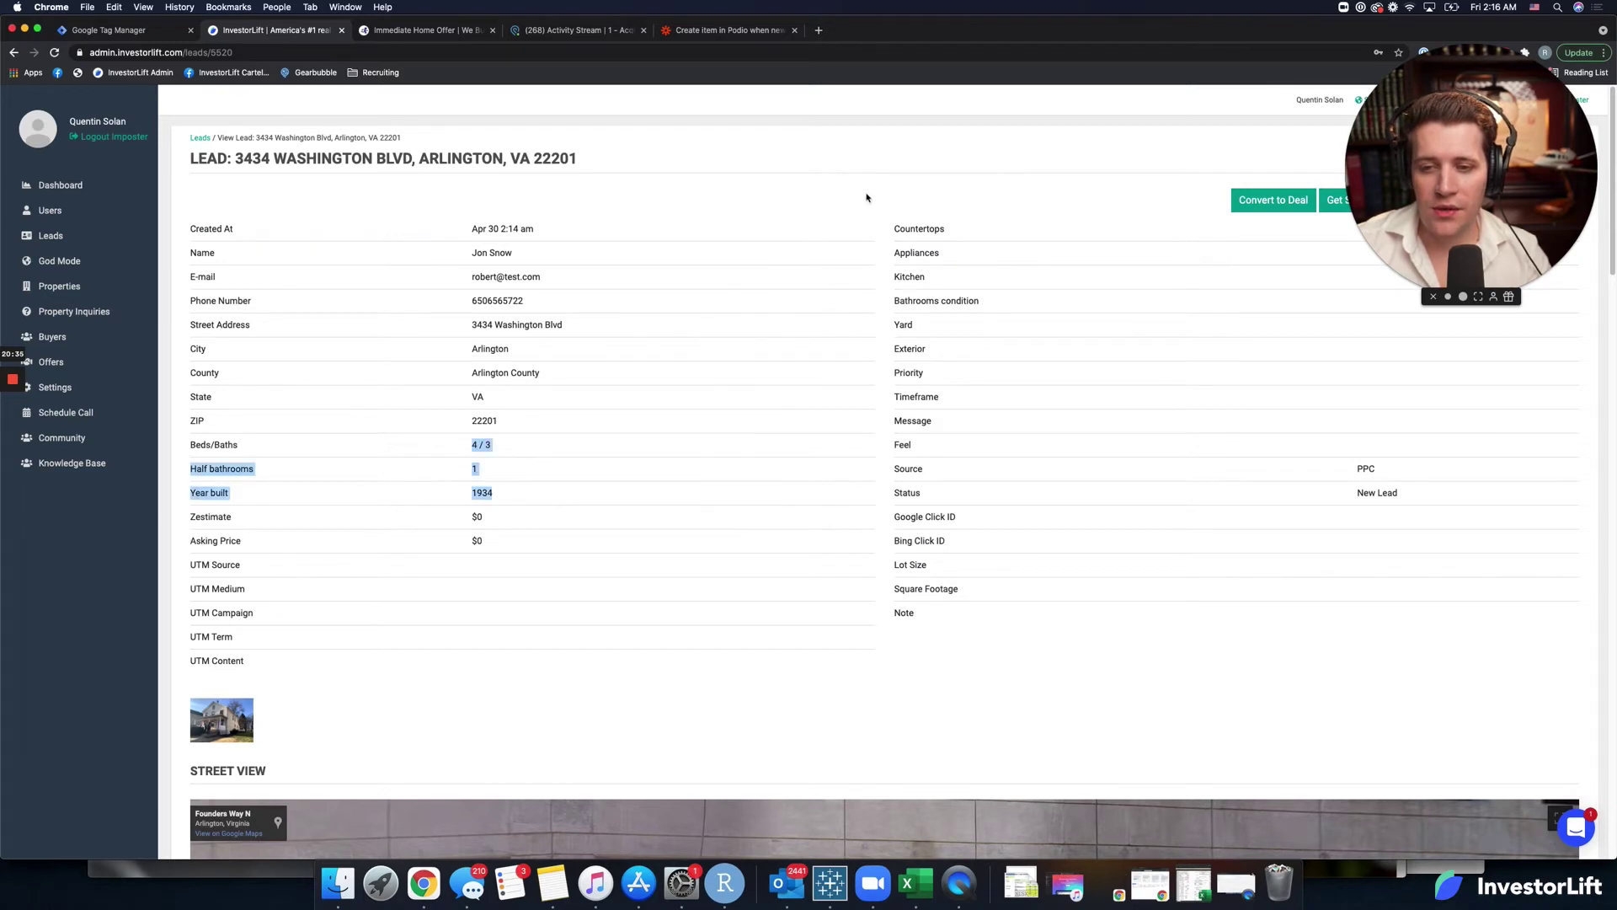
Answer Quartz countertops and all-black appliances, then reload the InvestorLift lead to see them.
click(451, 30)
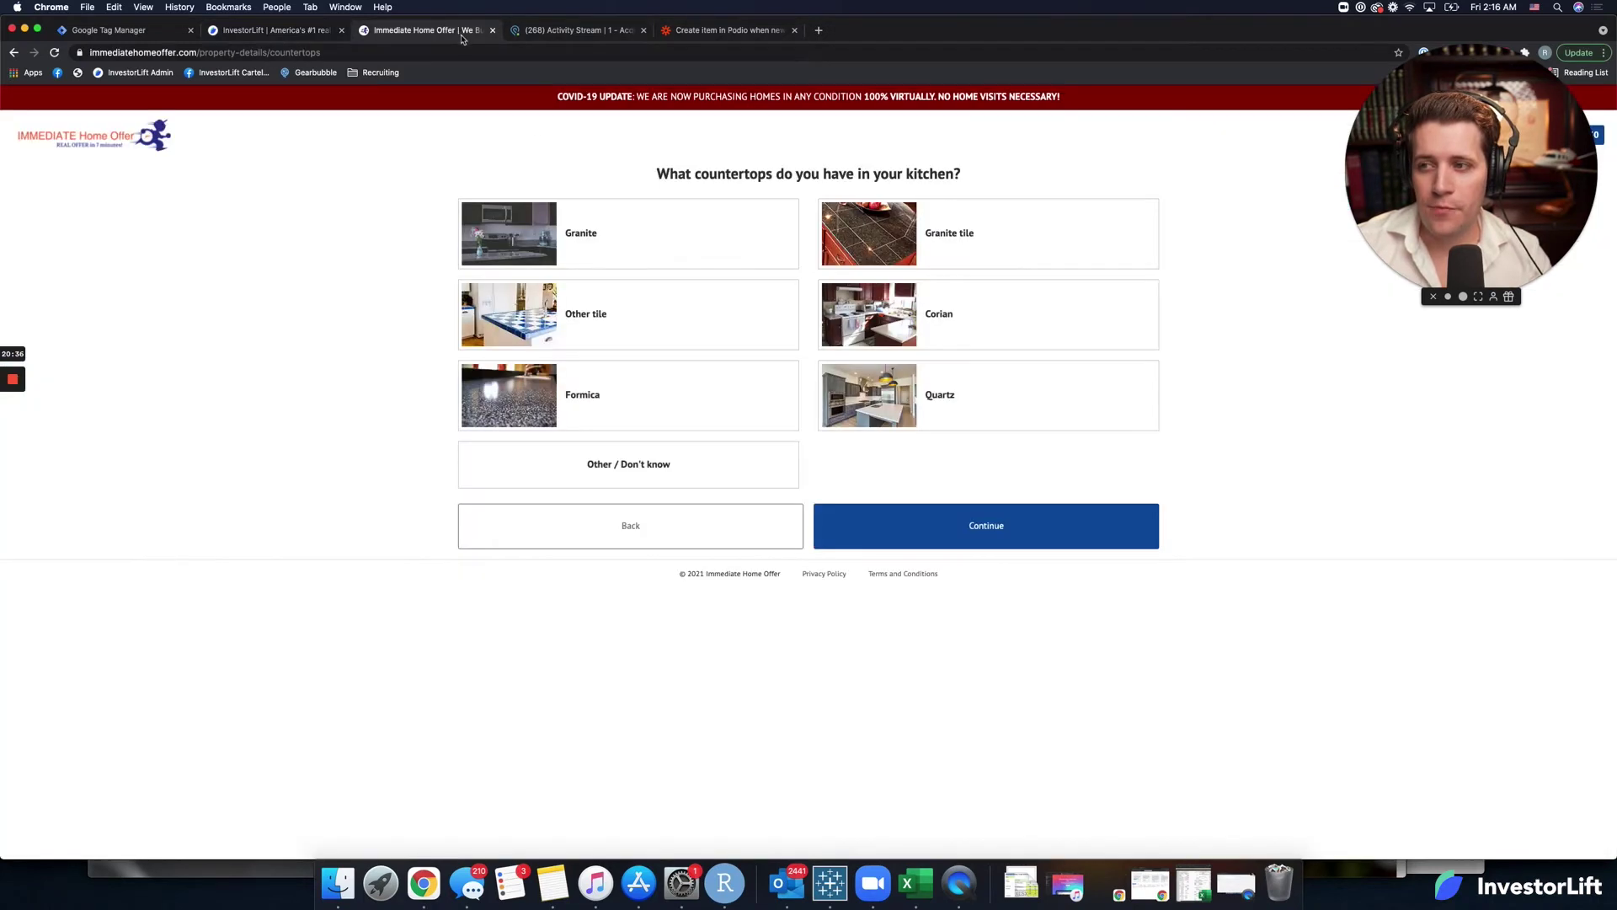
click(965, 396)
click(963, 523)
click(983, 220)
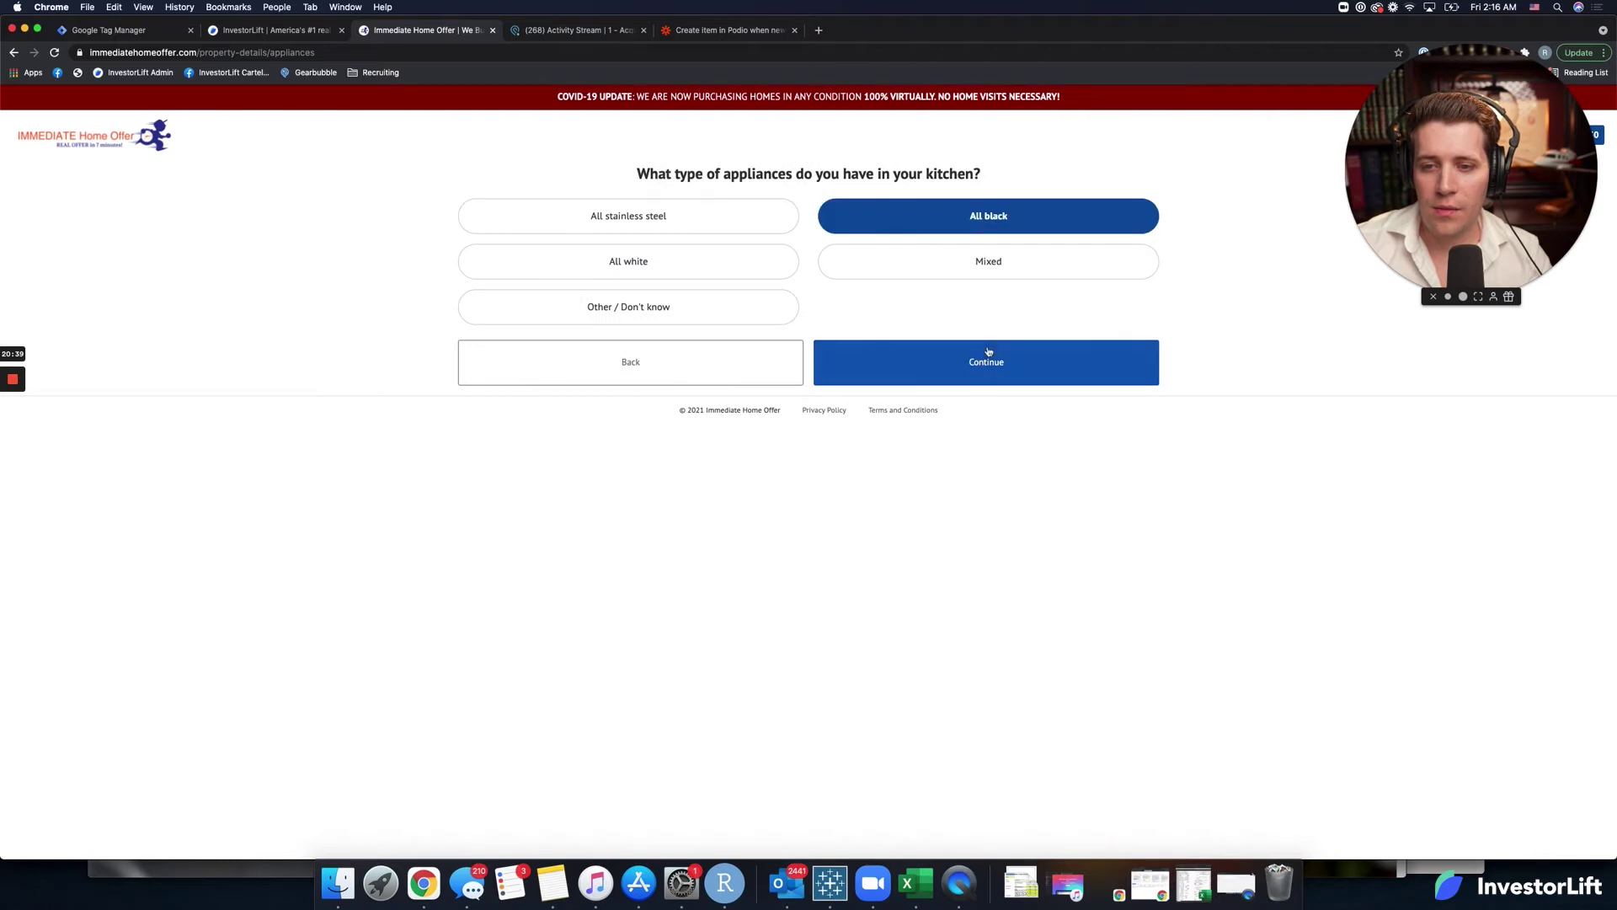
click(828, 357)
click(286, 31)
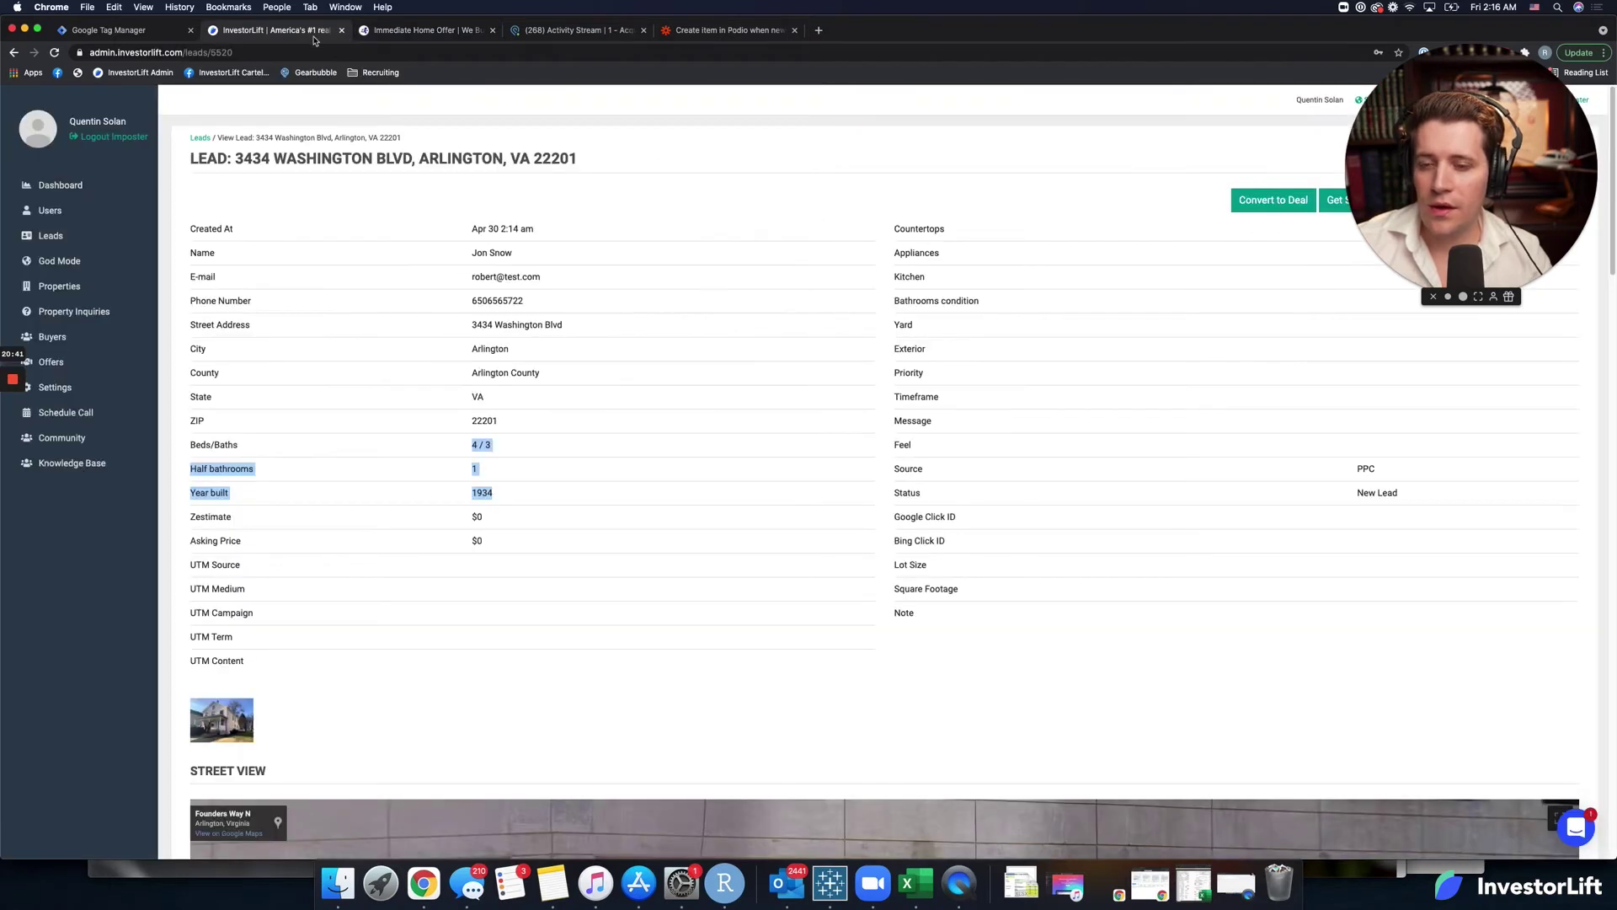
click(54, 51)
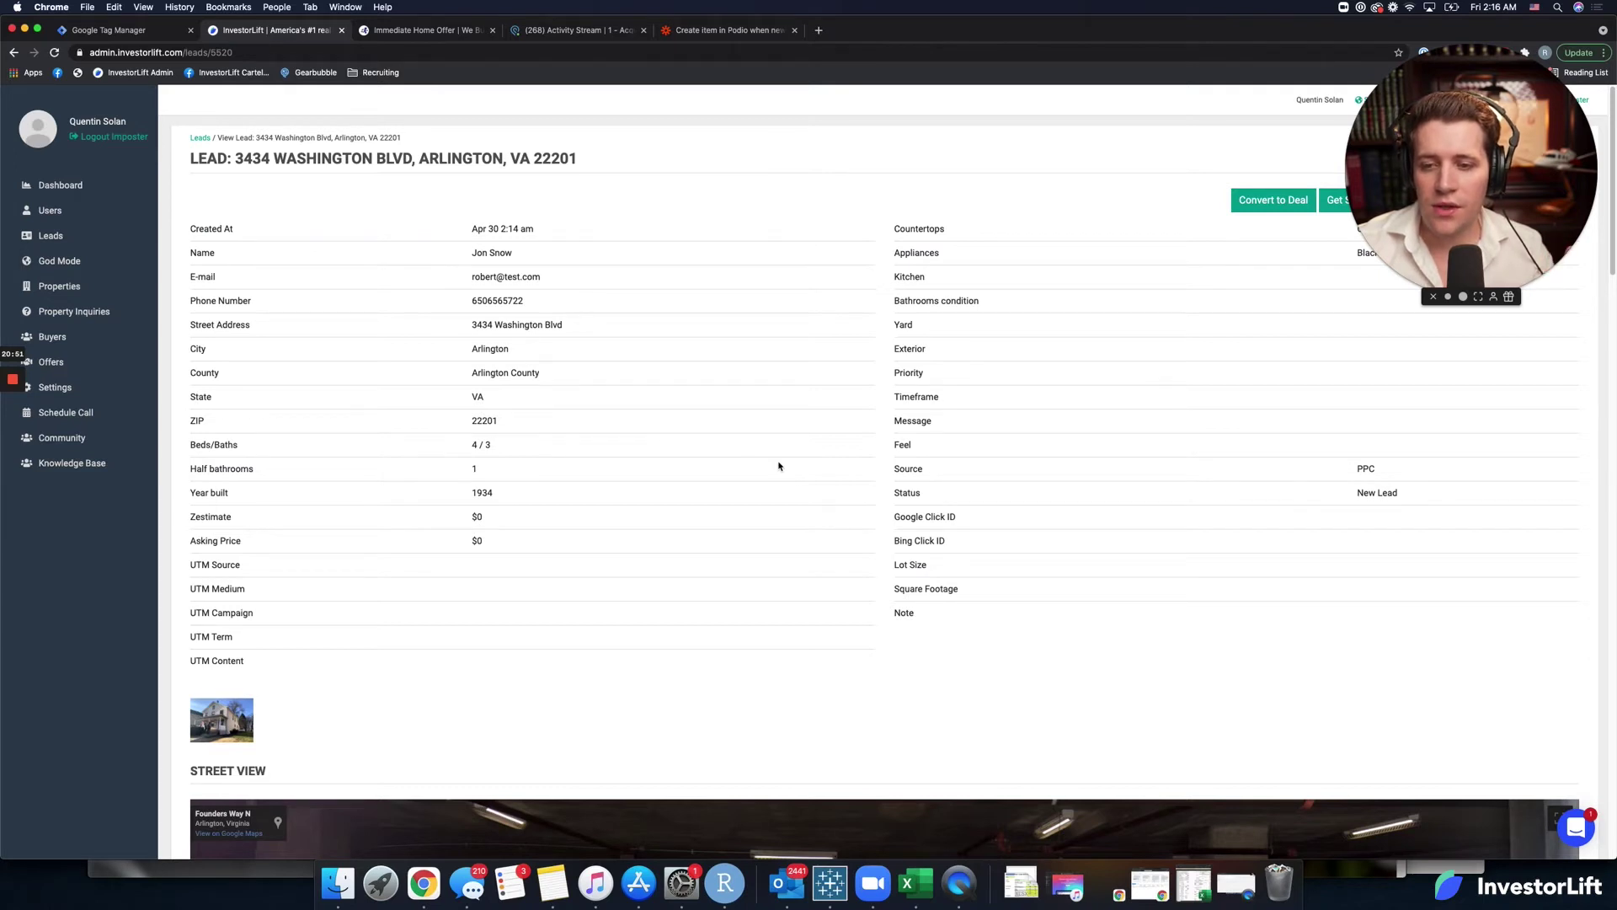
Dismiss the 'Your Zap is on!' sharing prompt and head back to My Zaps.
click(556, 30)
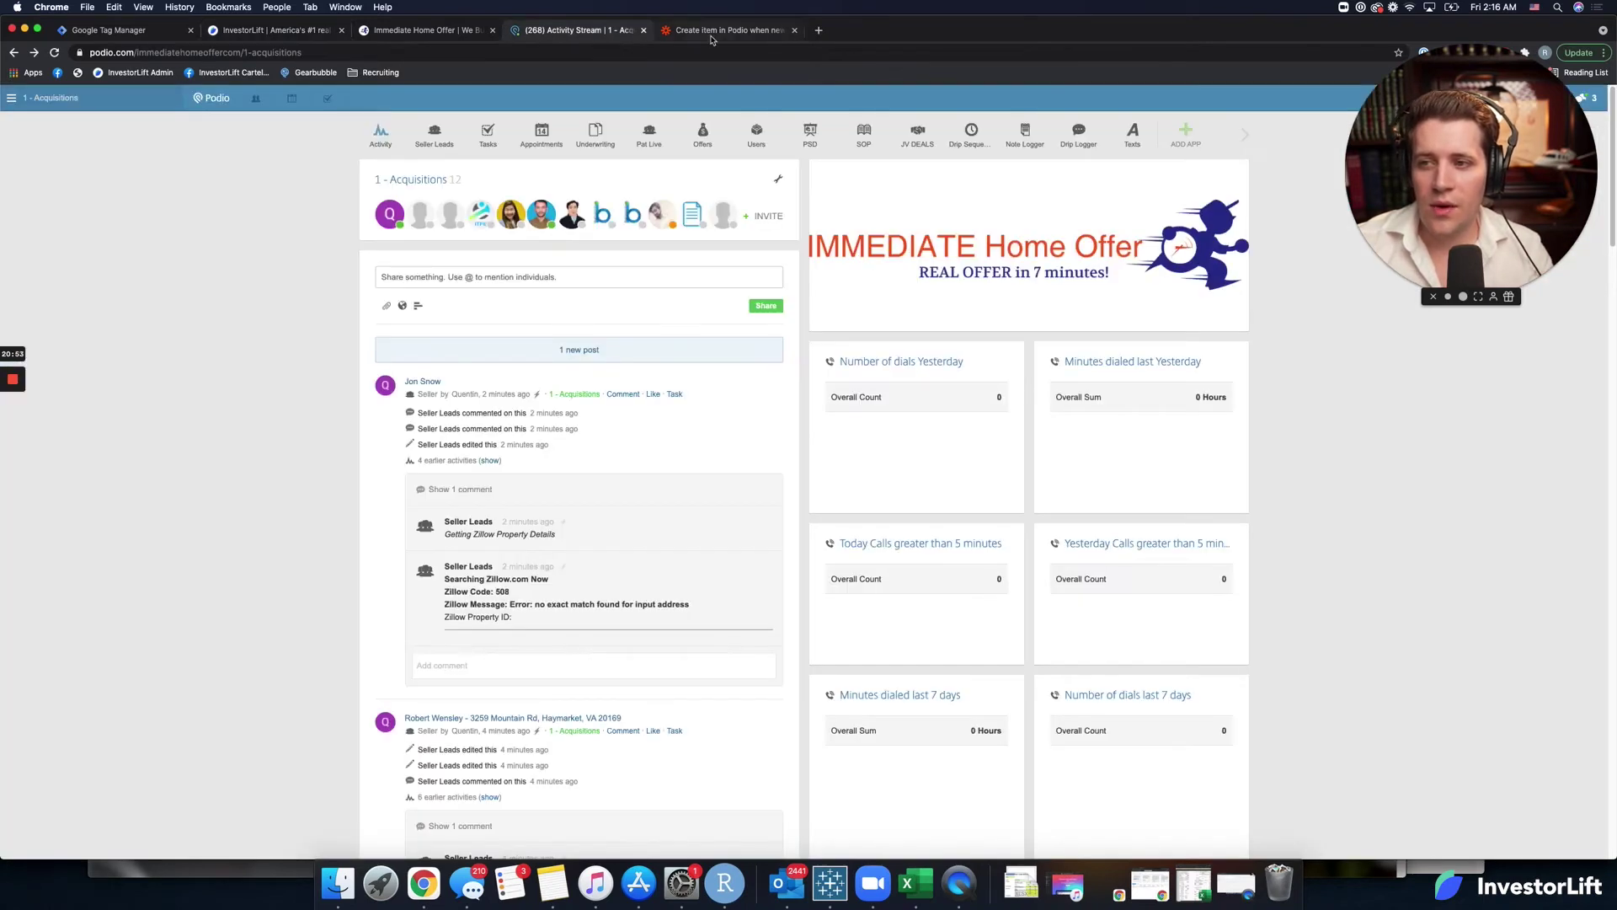
click(711, 37)
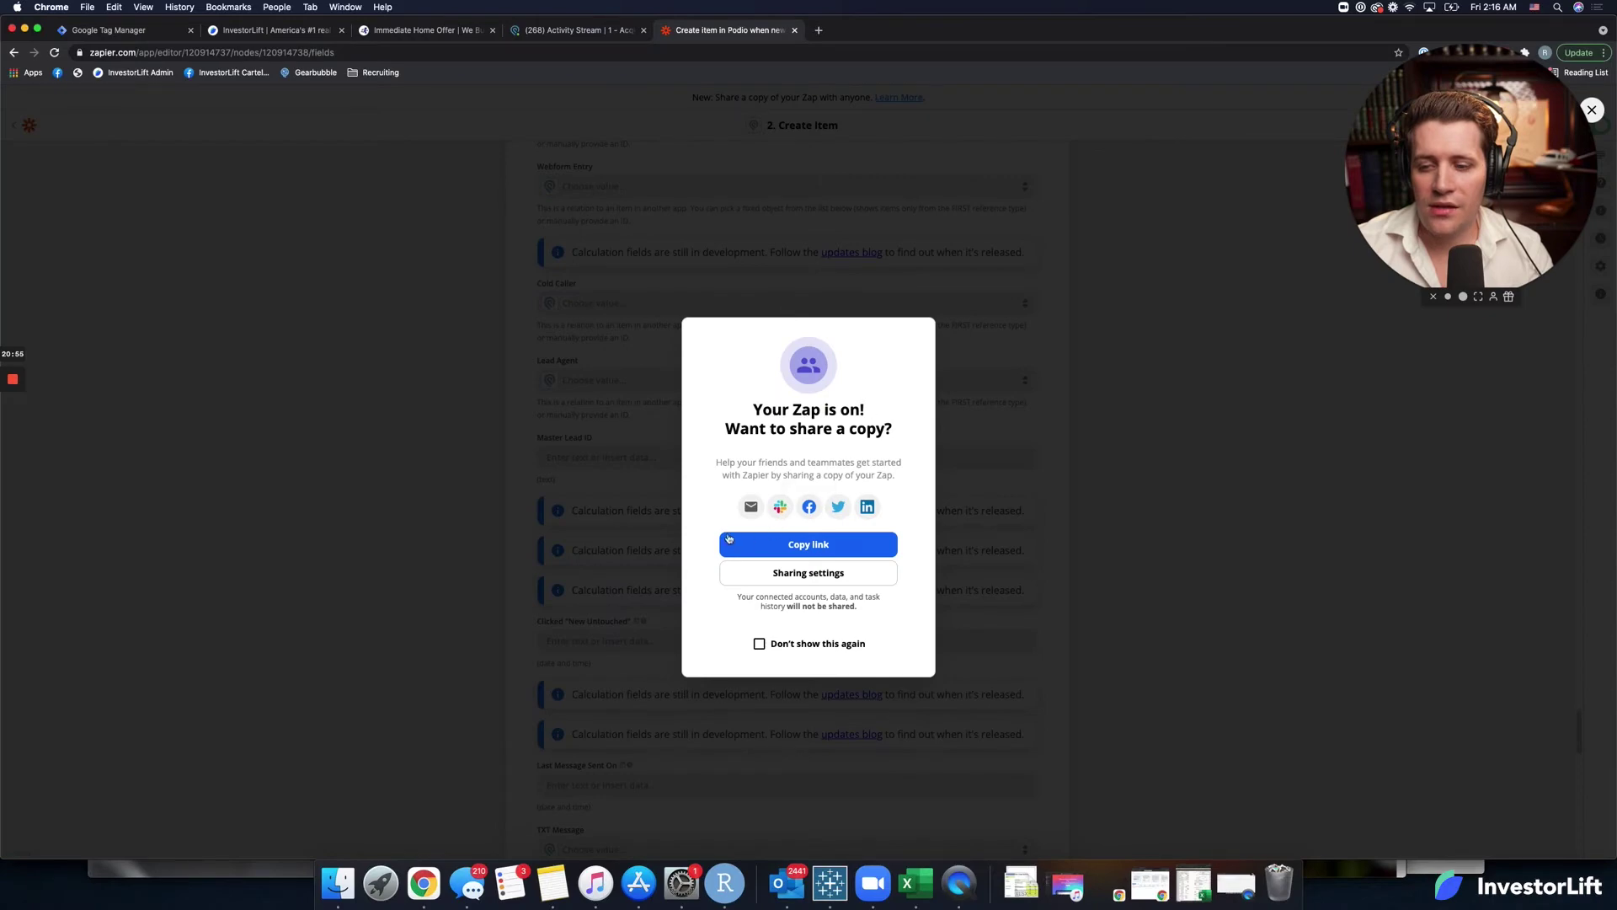
click(568, 488)
scroll(459, 485, down, 15)
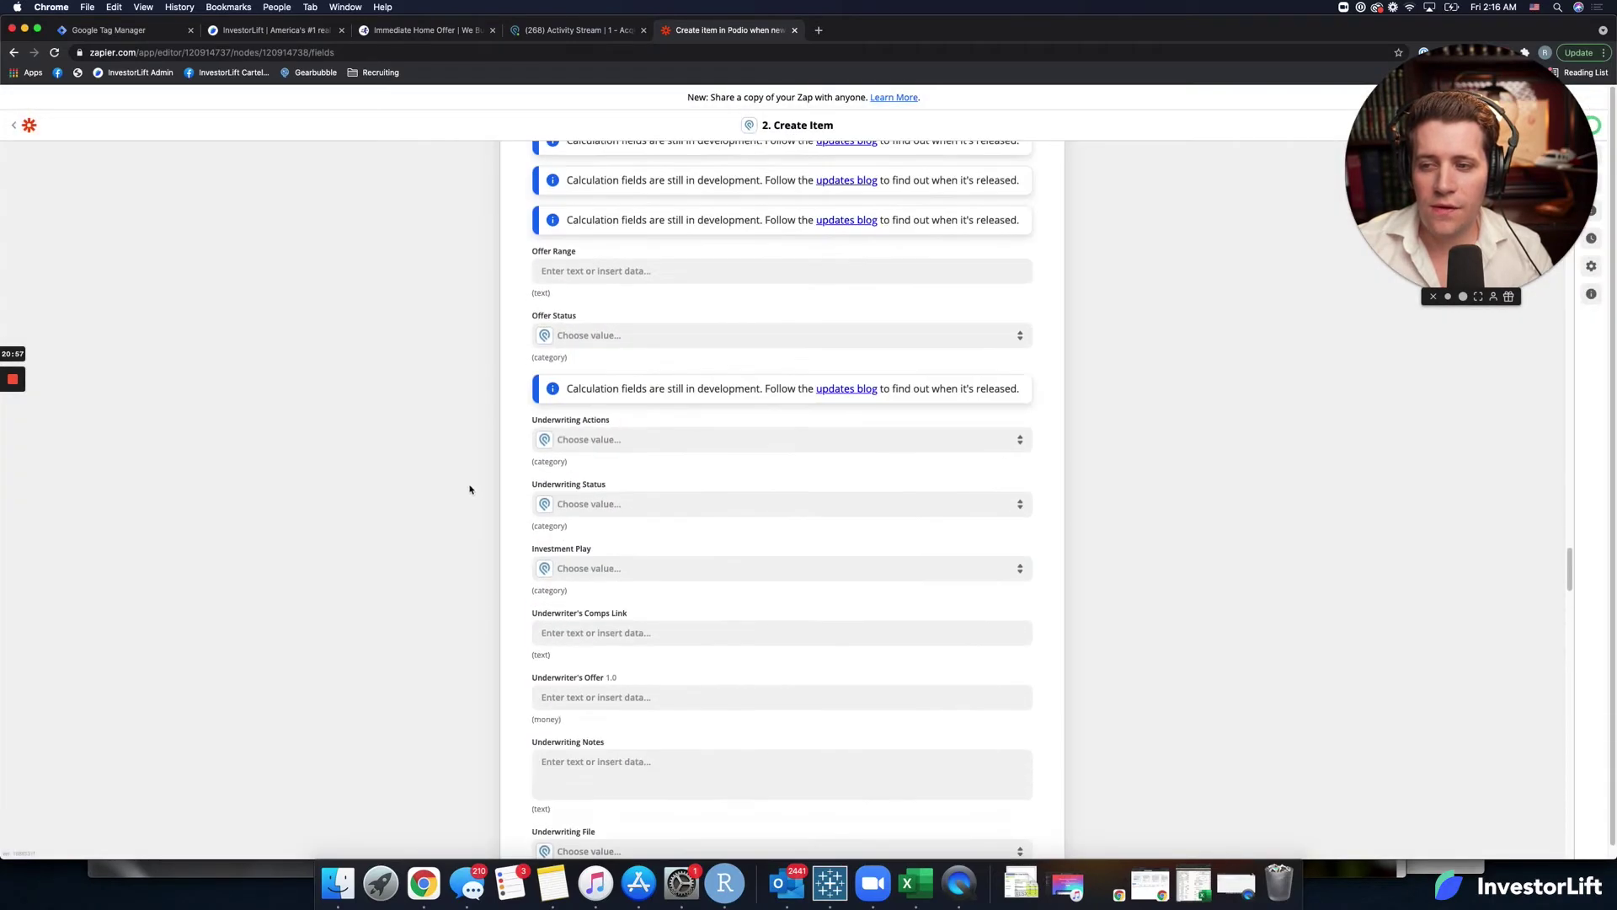
scroll(470, 490, up, 20)
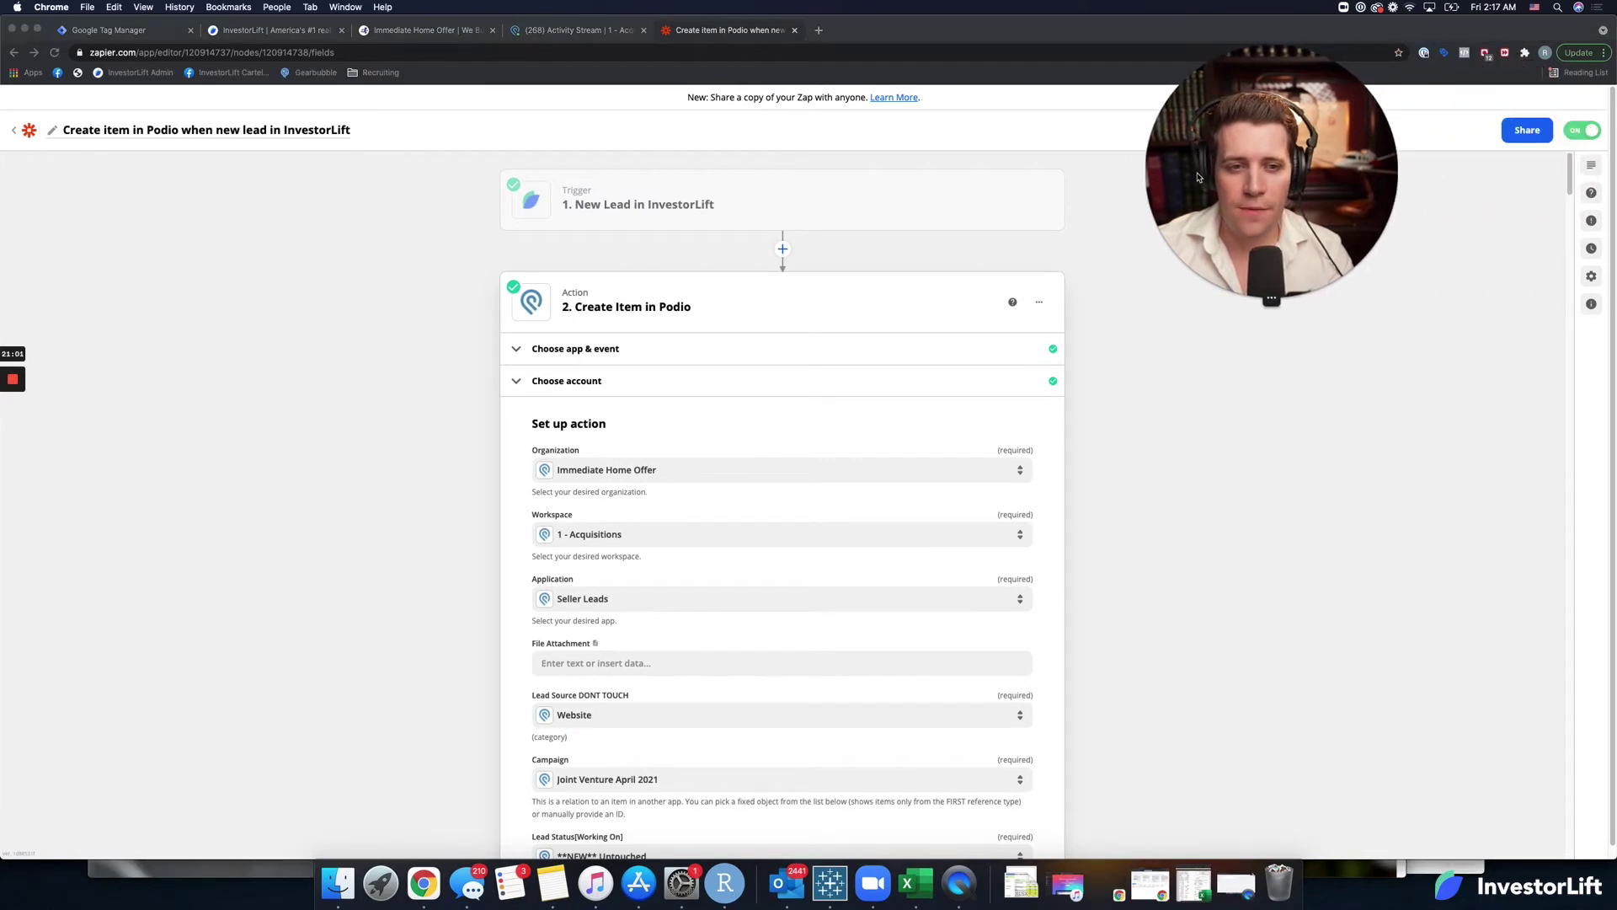
click(13, 132)
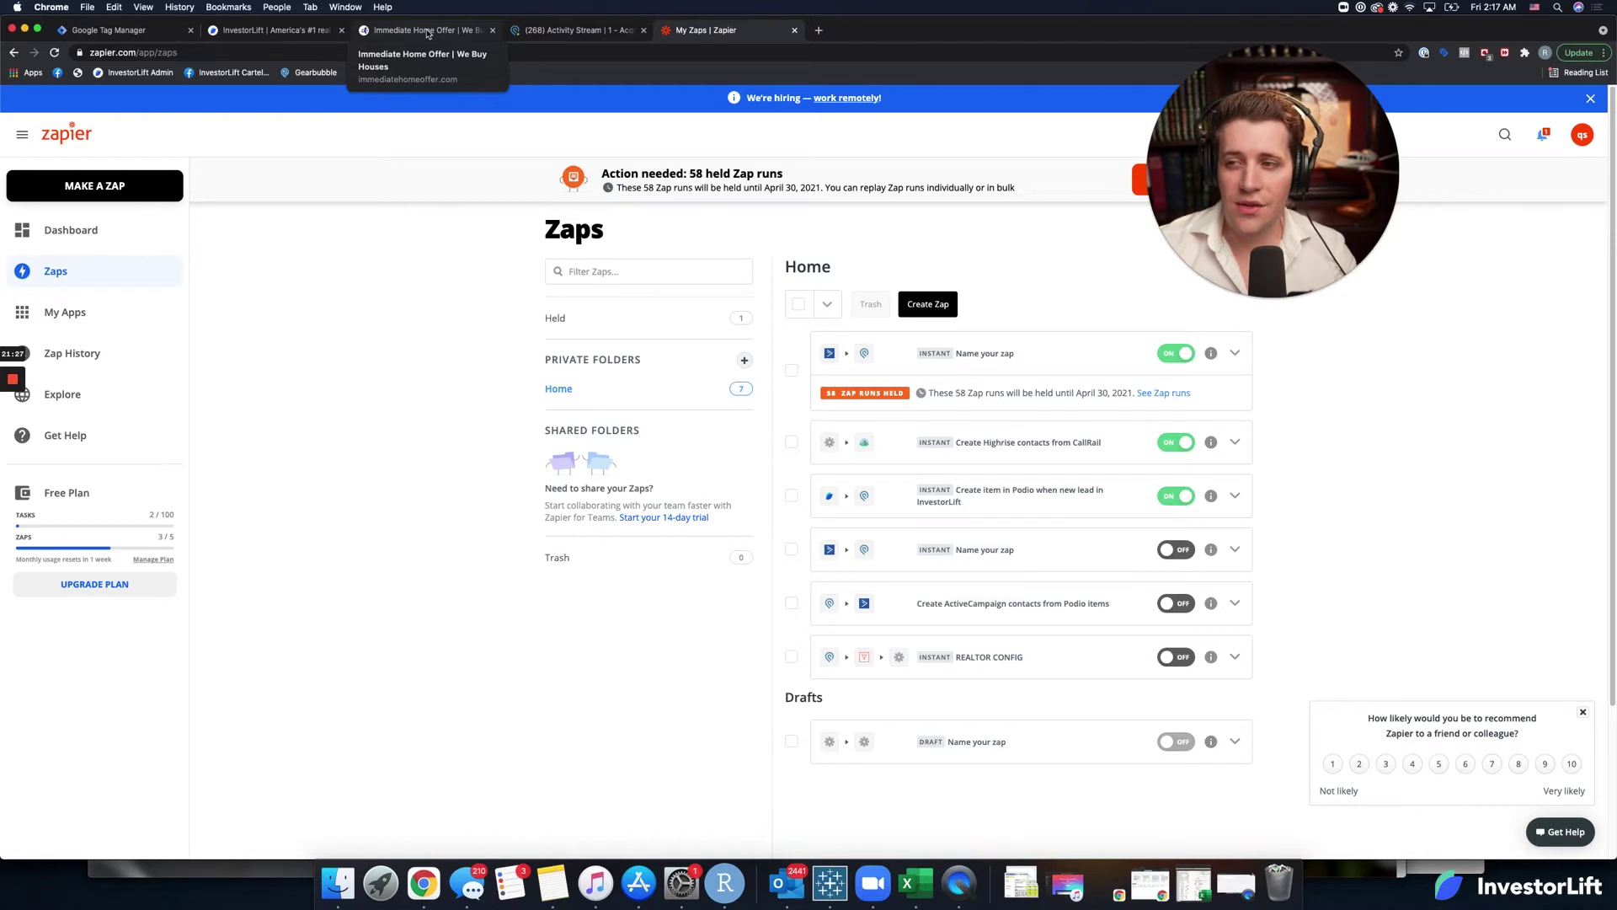
On the Immediate Home Offer form, rate the kitchen and bathrooms Average and the yard No yard.
click(428, 31)
click(962, 244)
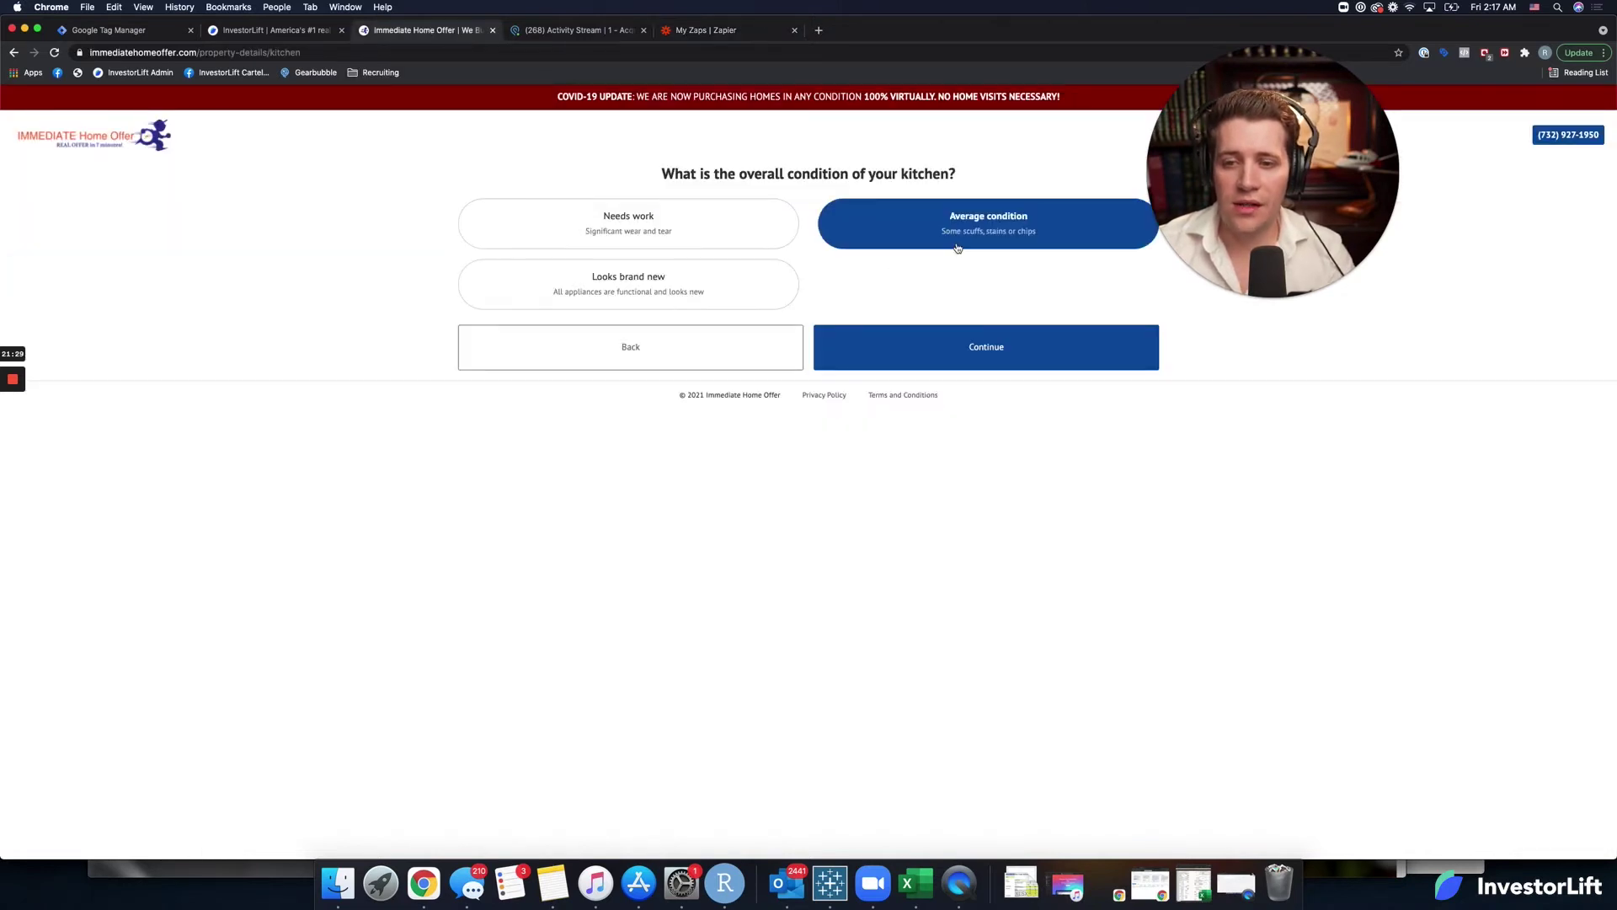
click(924, 348)
click(914, 230)
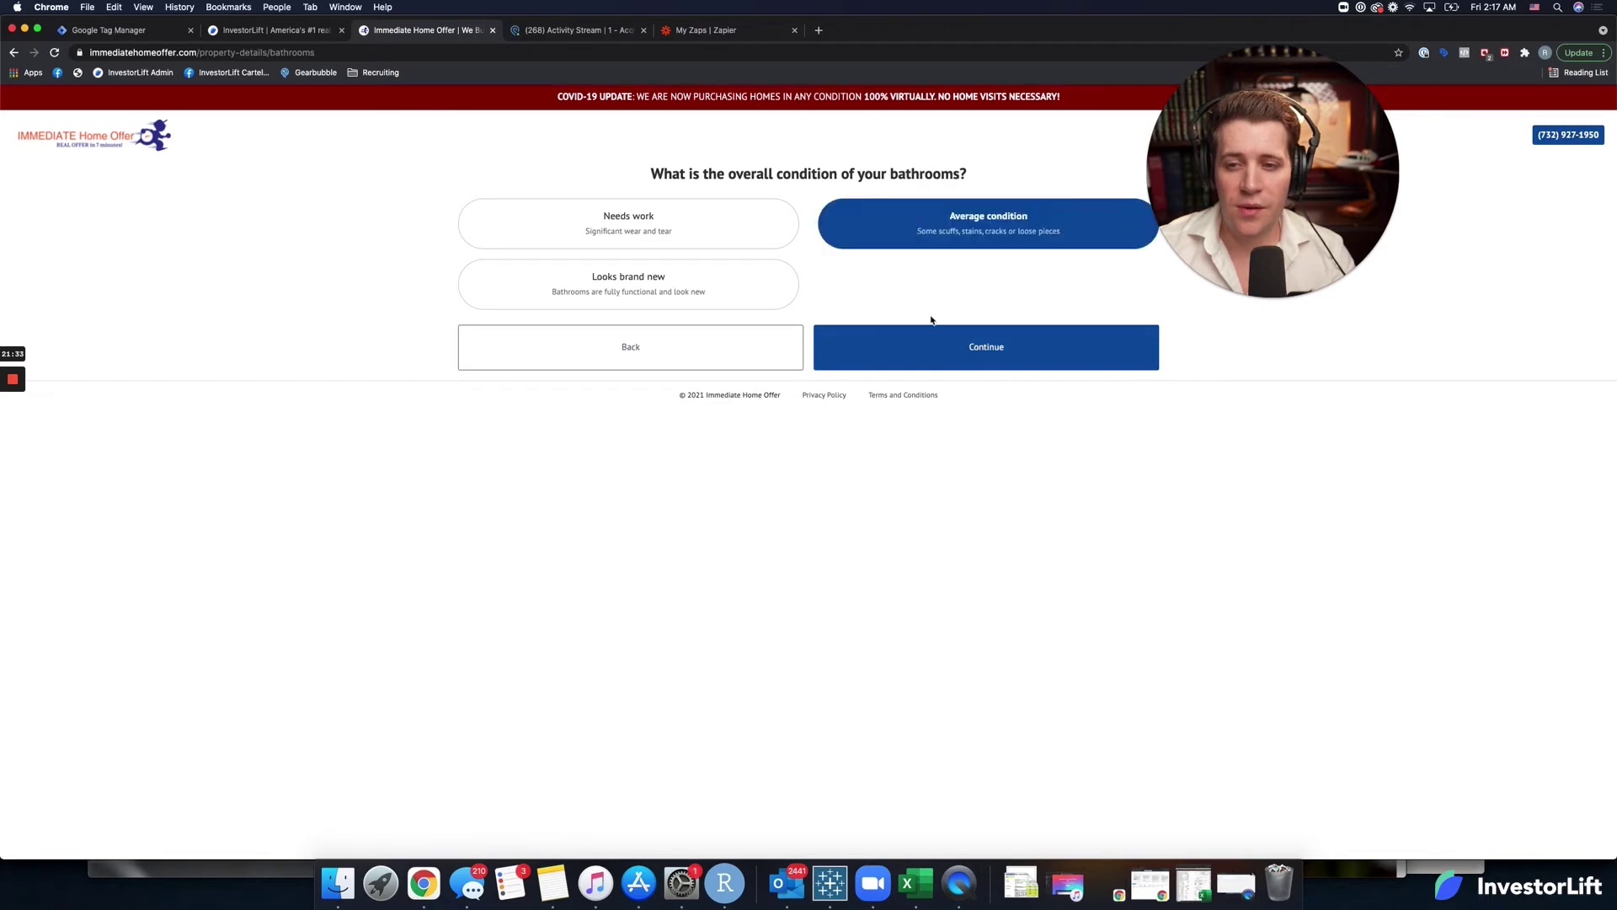
click(925, 345)
click(711, 246)
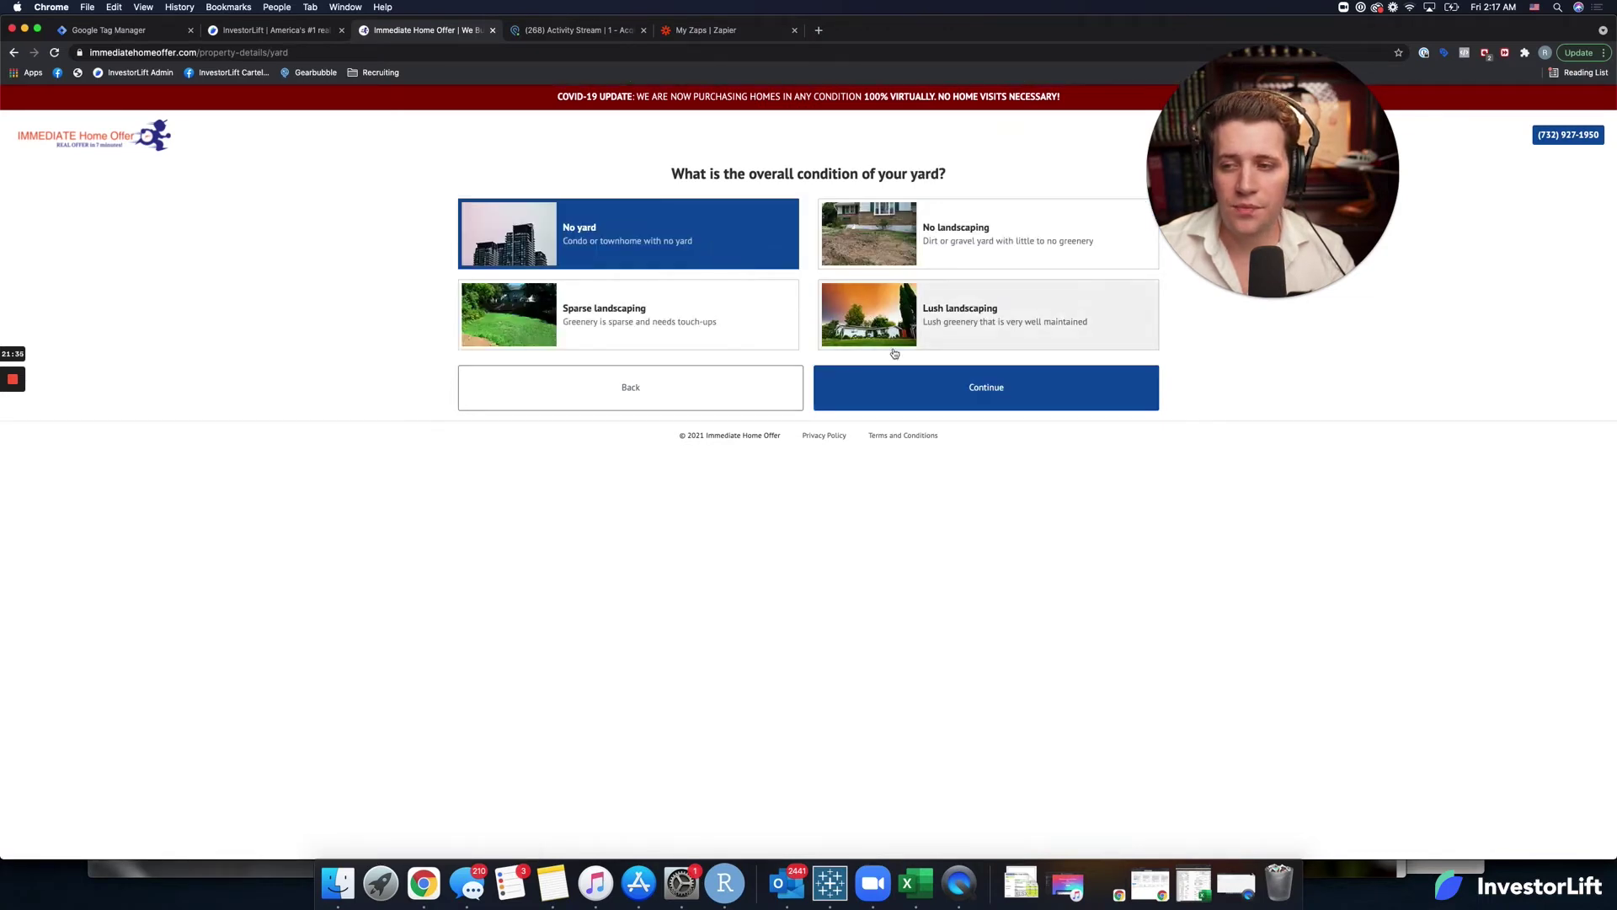
click(903, 371)
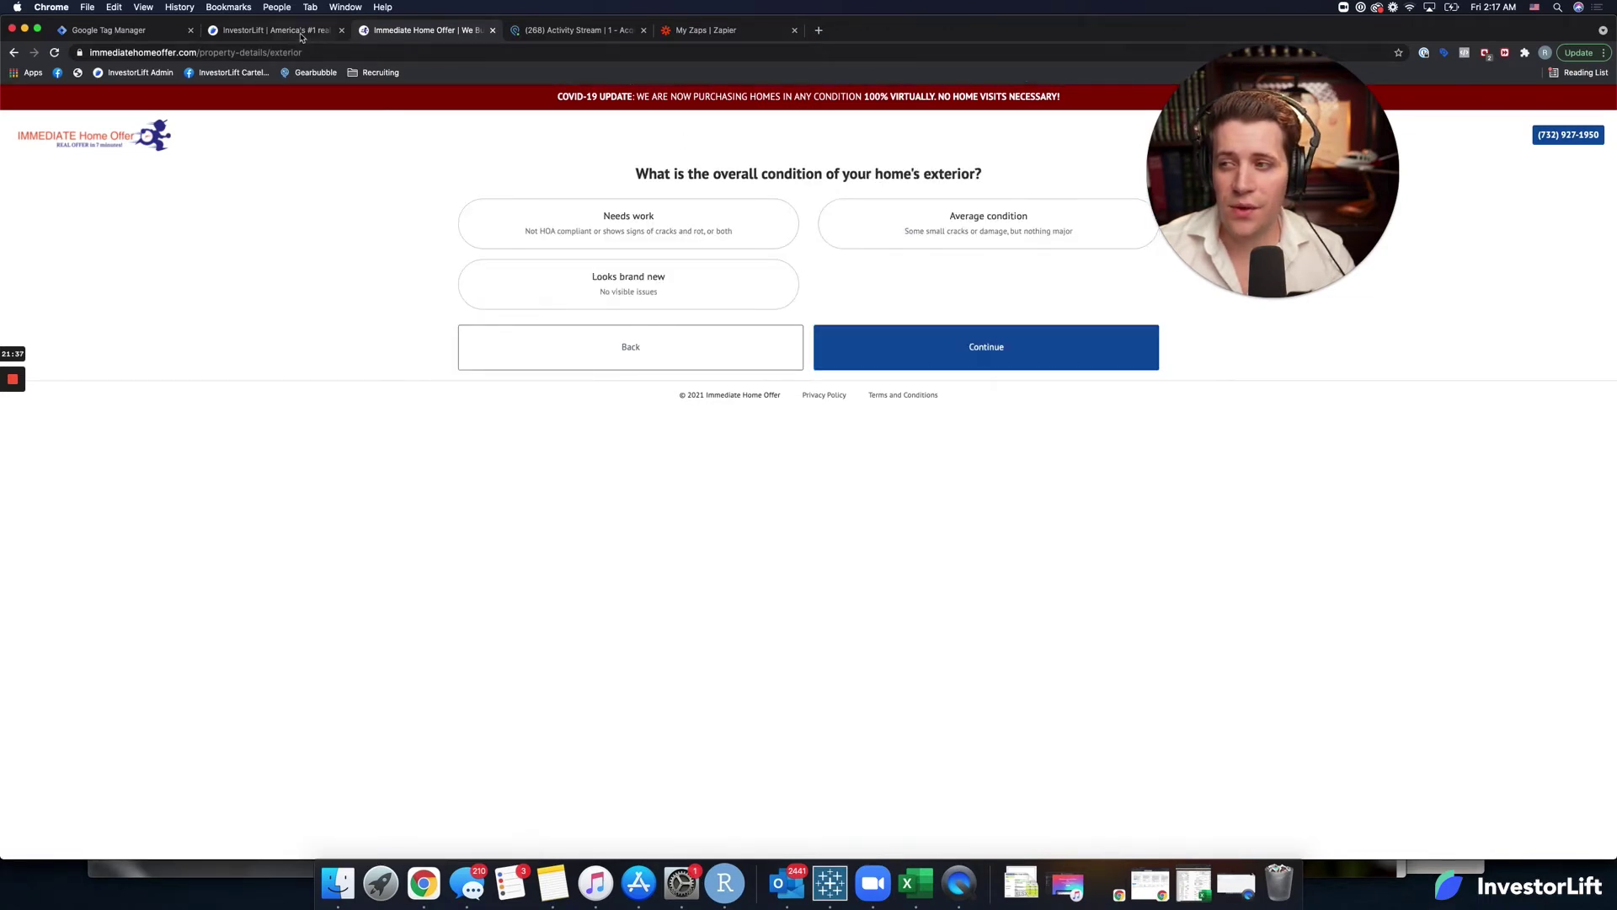
Reload the InvestorLift lead to see the new answers, then return to Zapier's Zaps list.
click(299, 34)
click(56, 53)
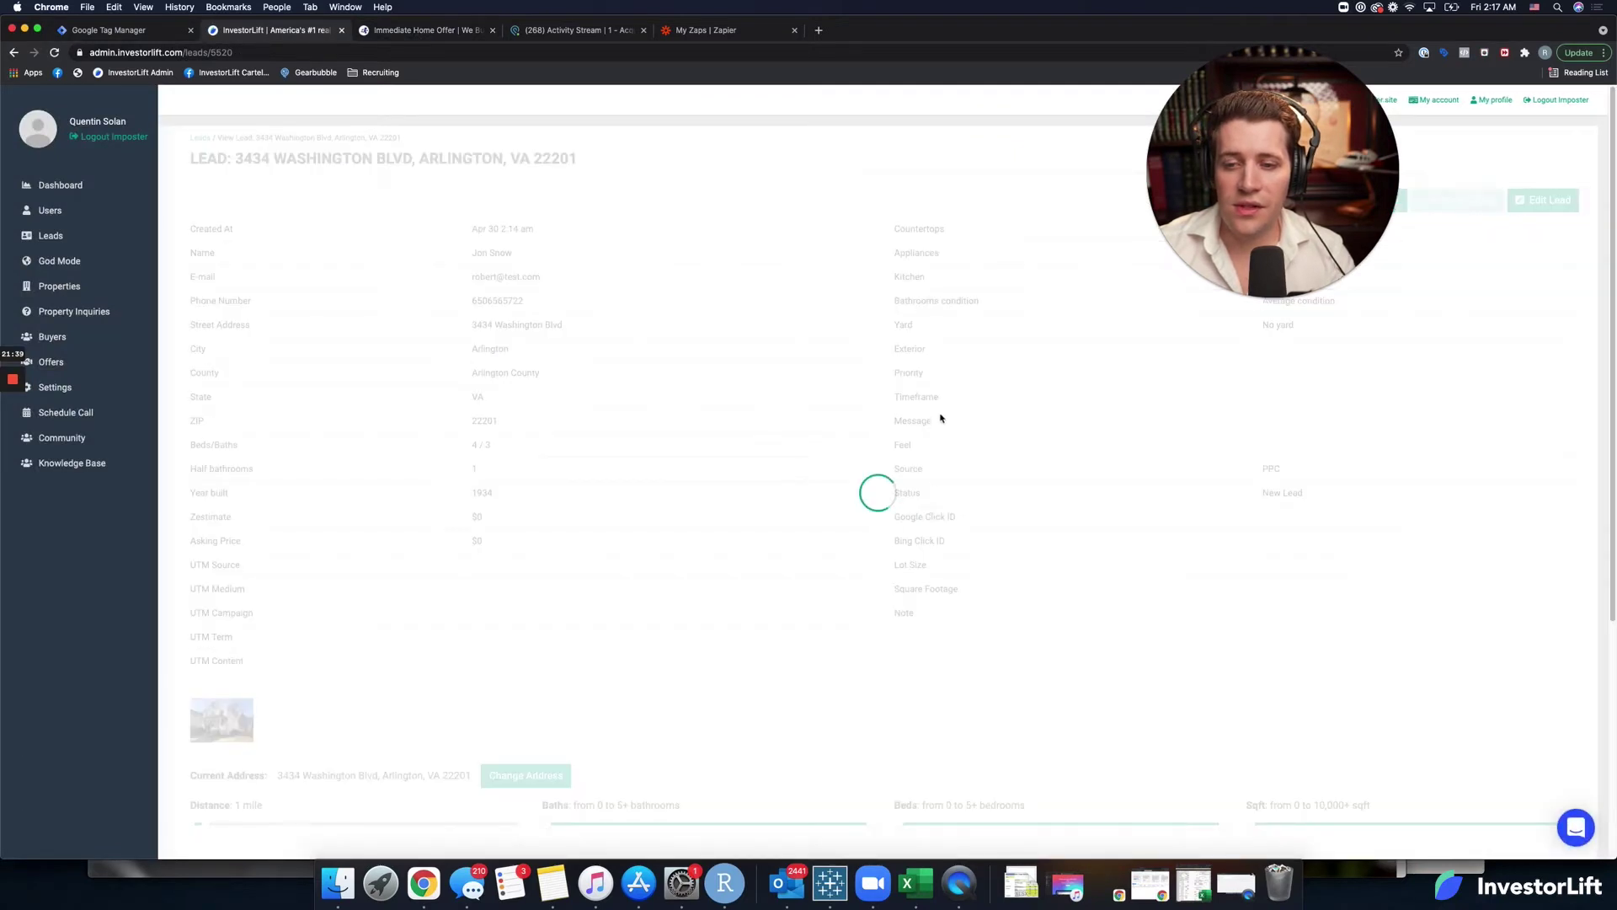
click(718, 30)
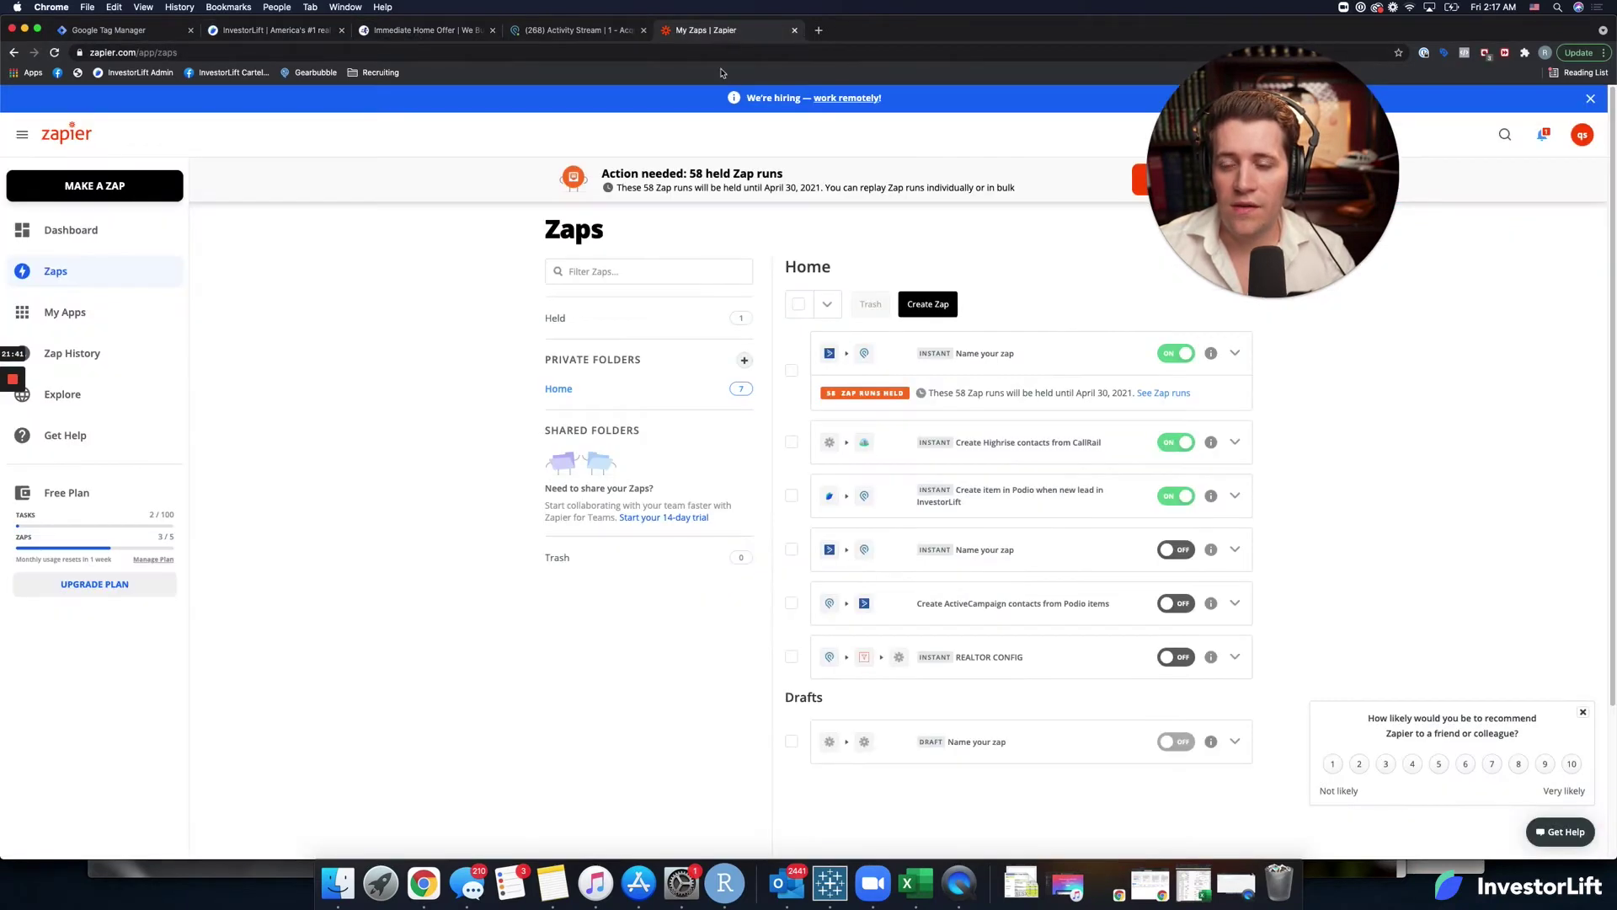
Create a new Zap with an InvestorLift Update Lead trigger.
click(945, 305)
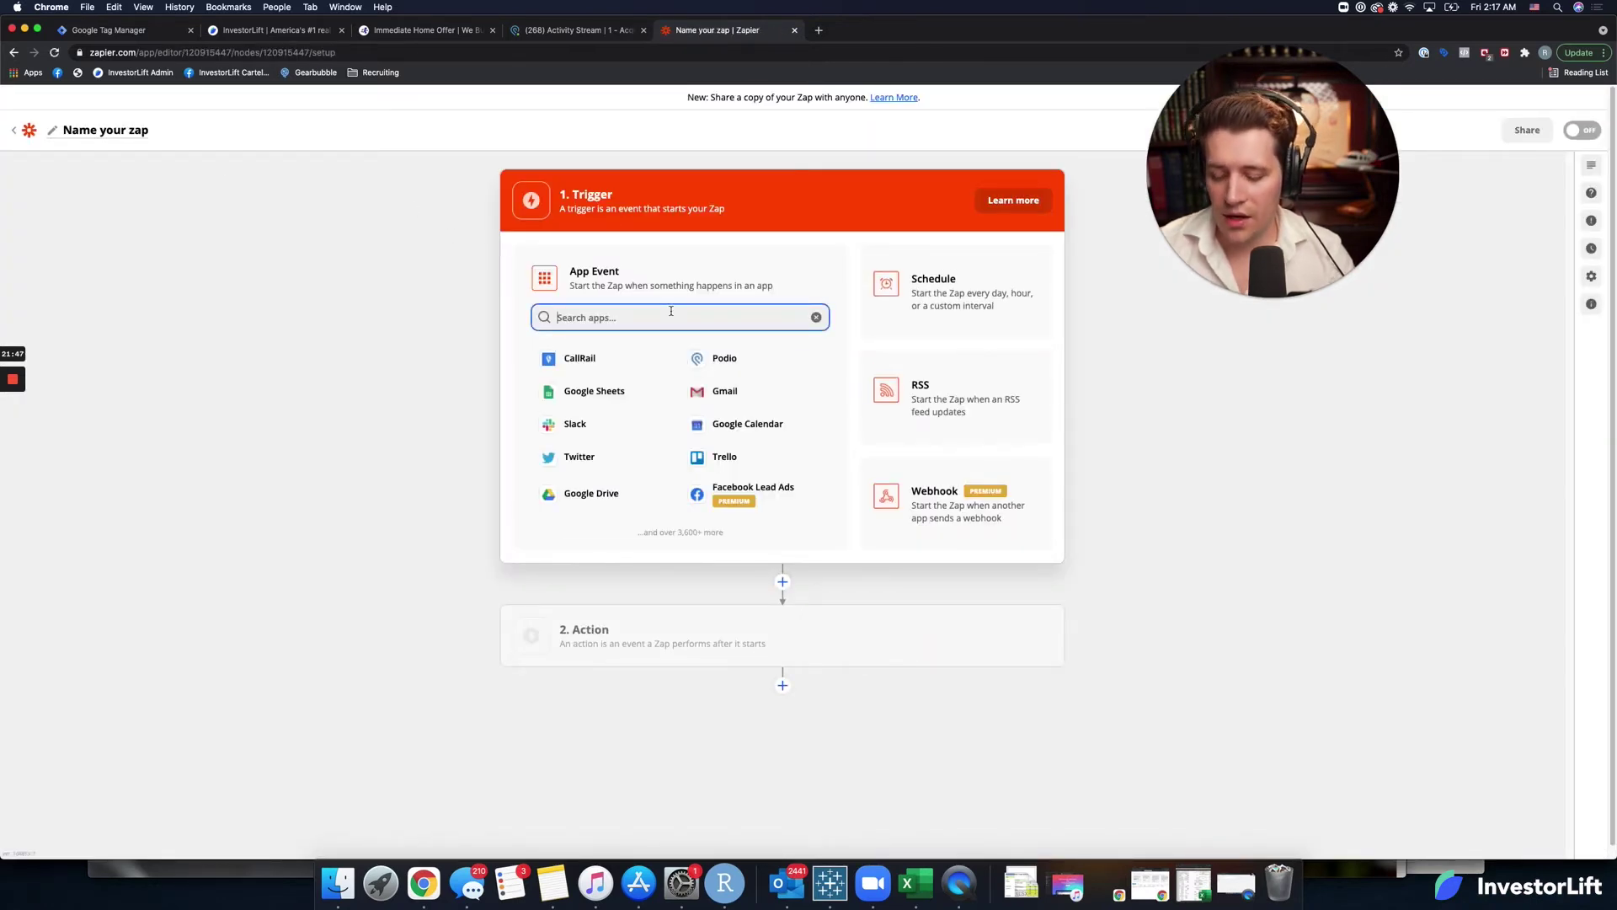
text(invesd)
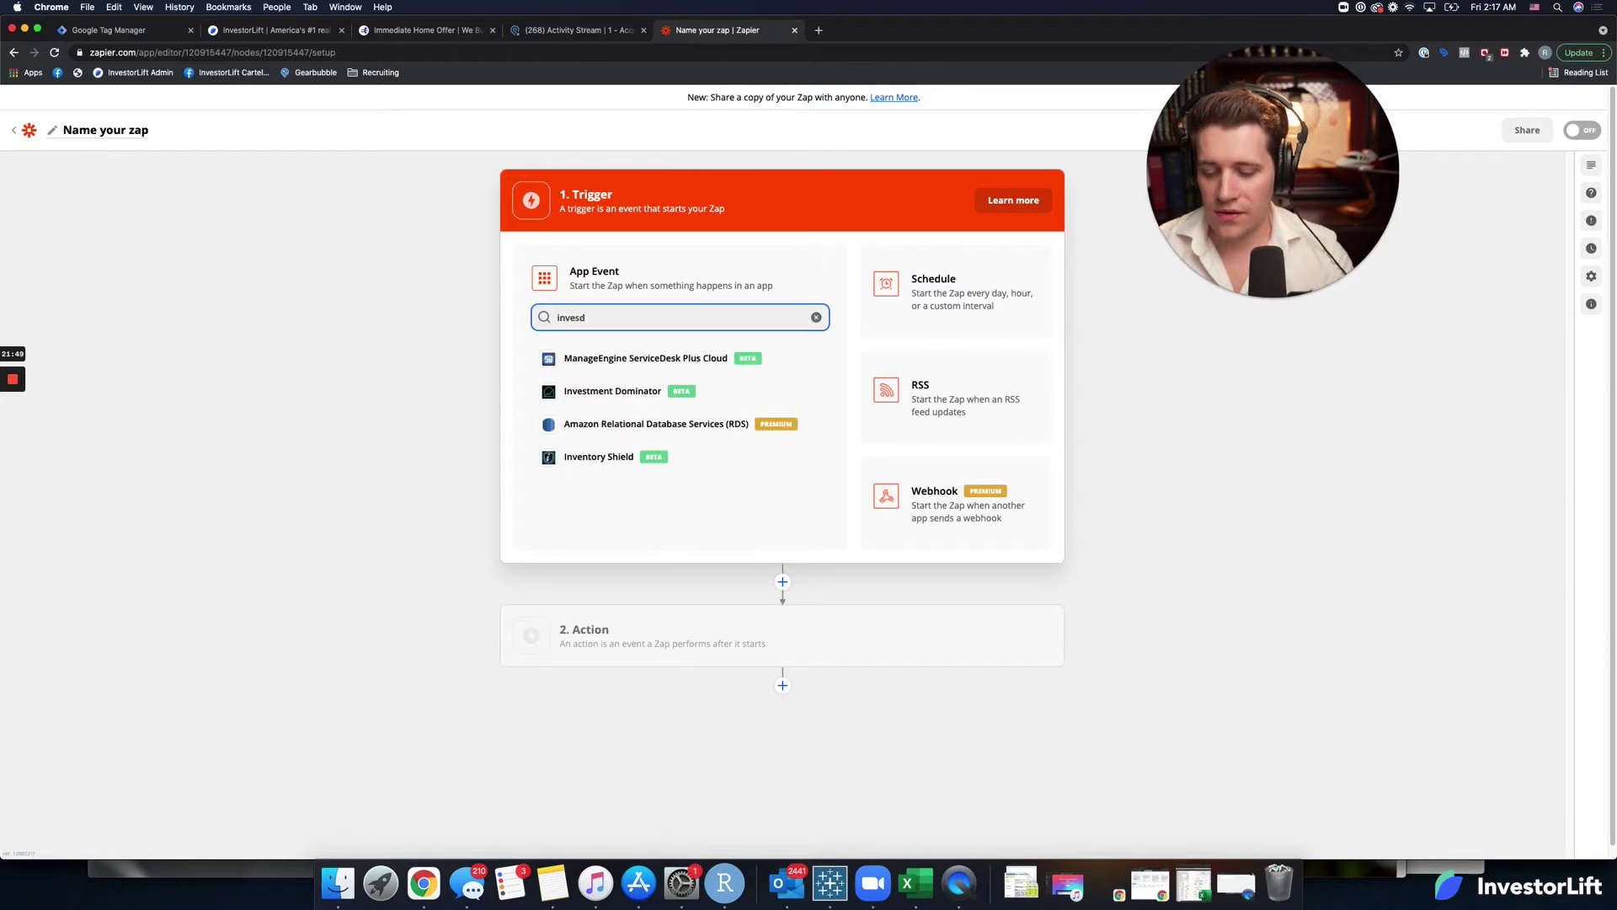
key(BackSpace)
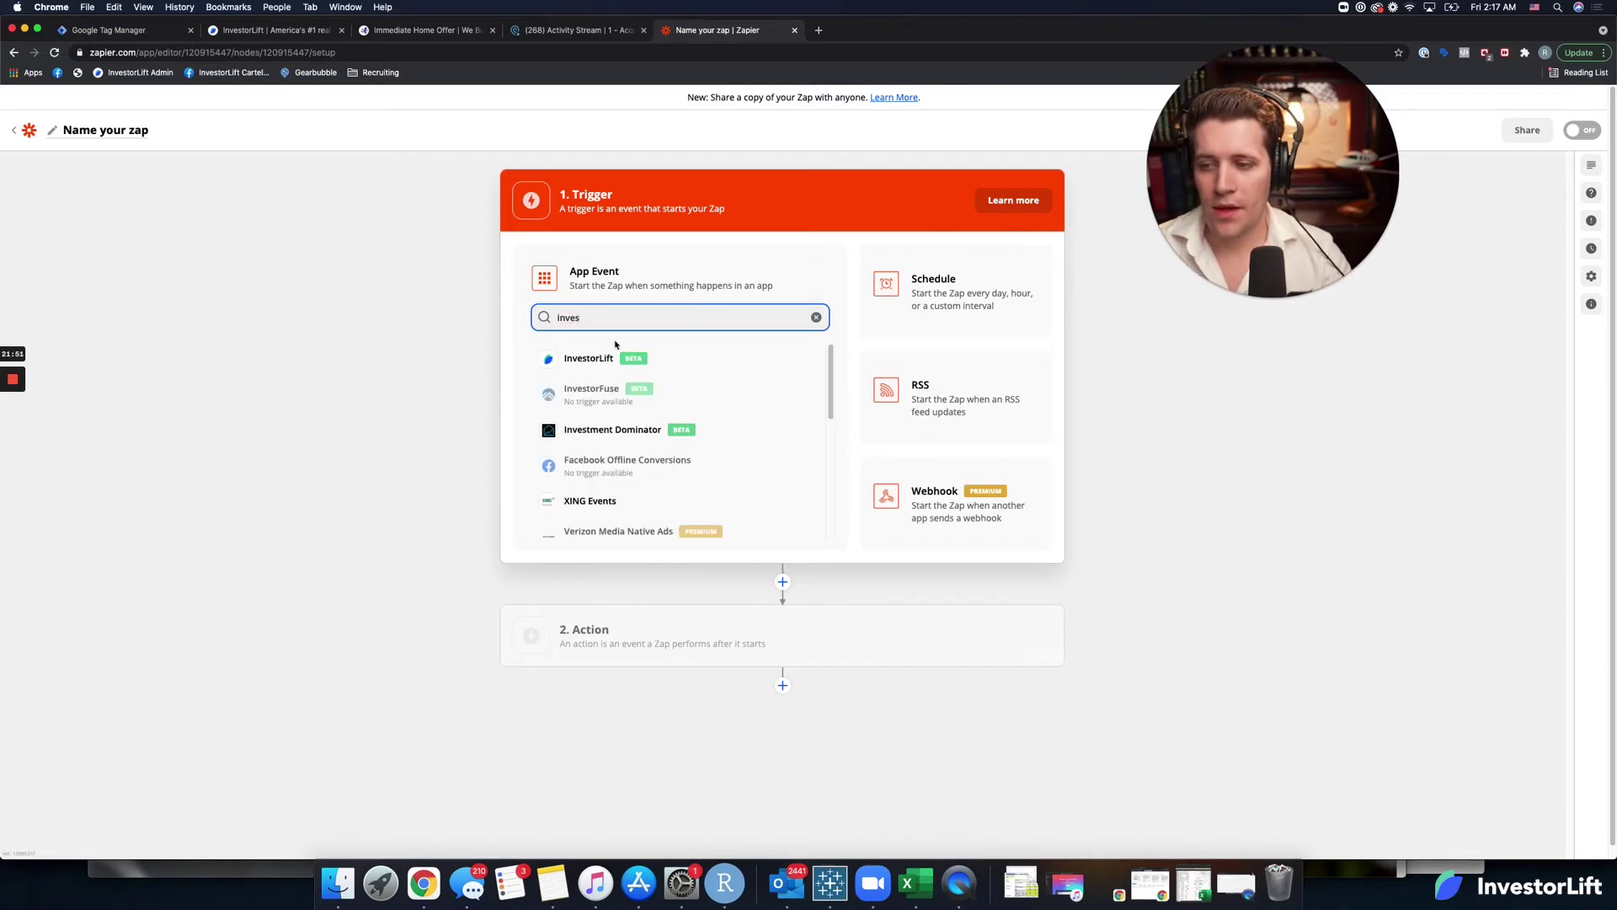
click(612, 364)
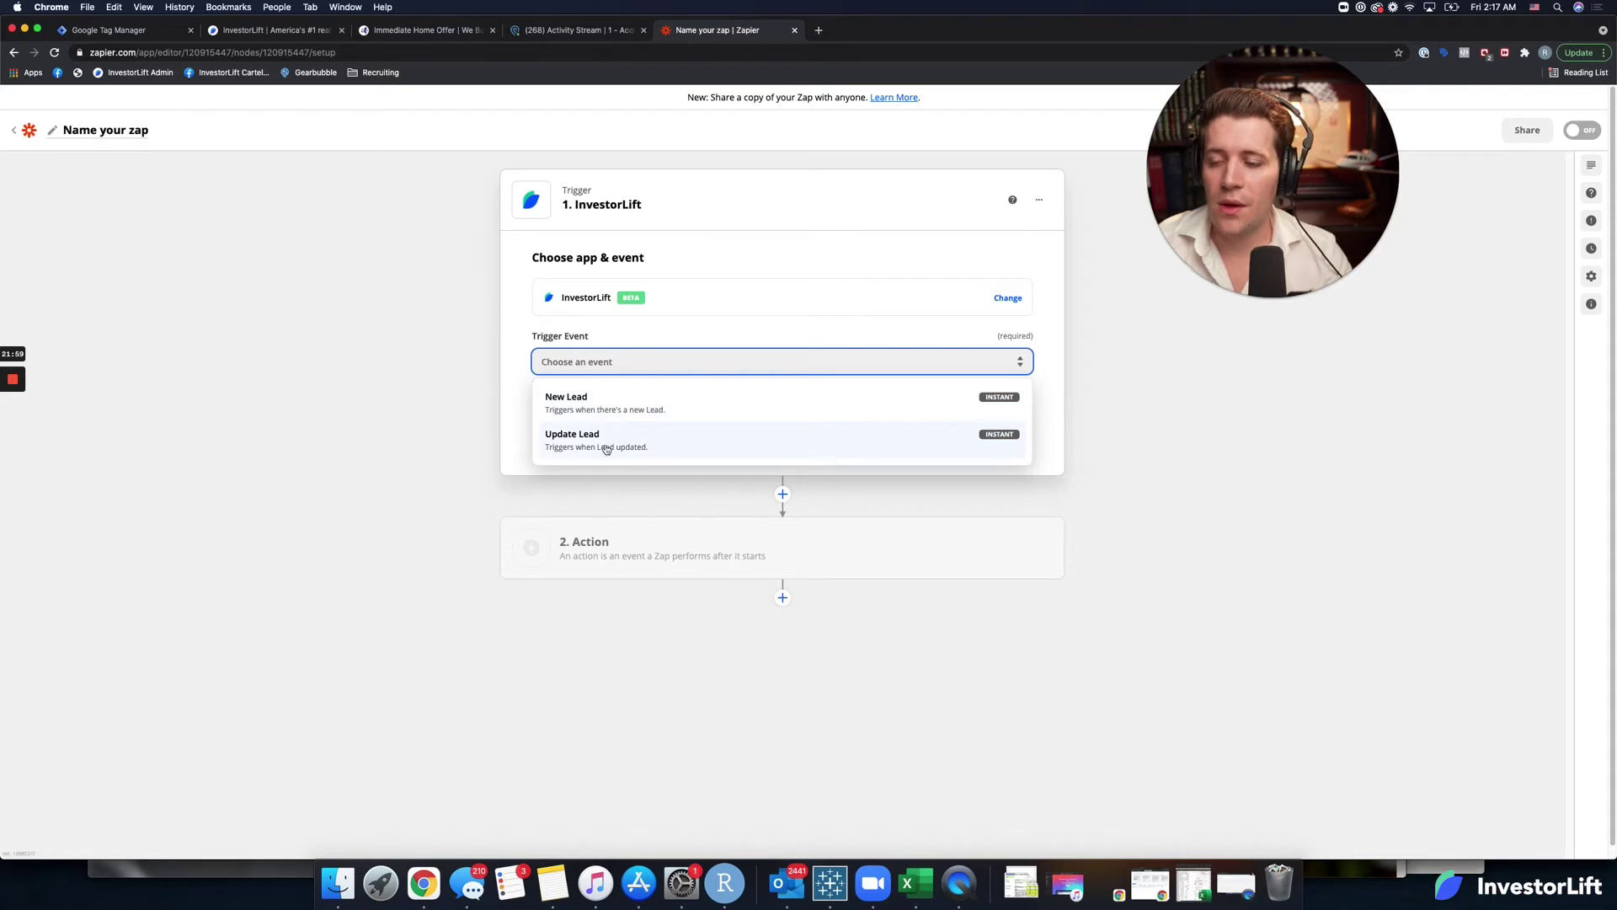
click(606, 449)
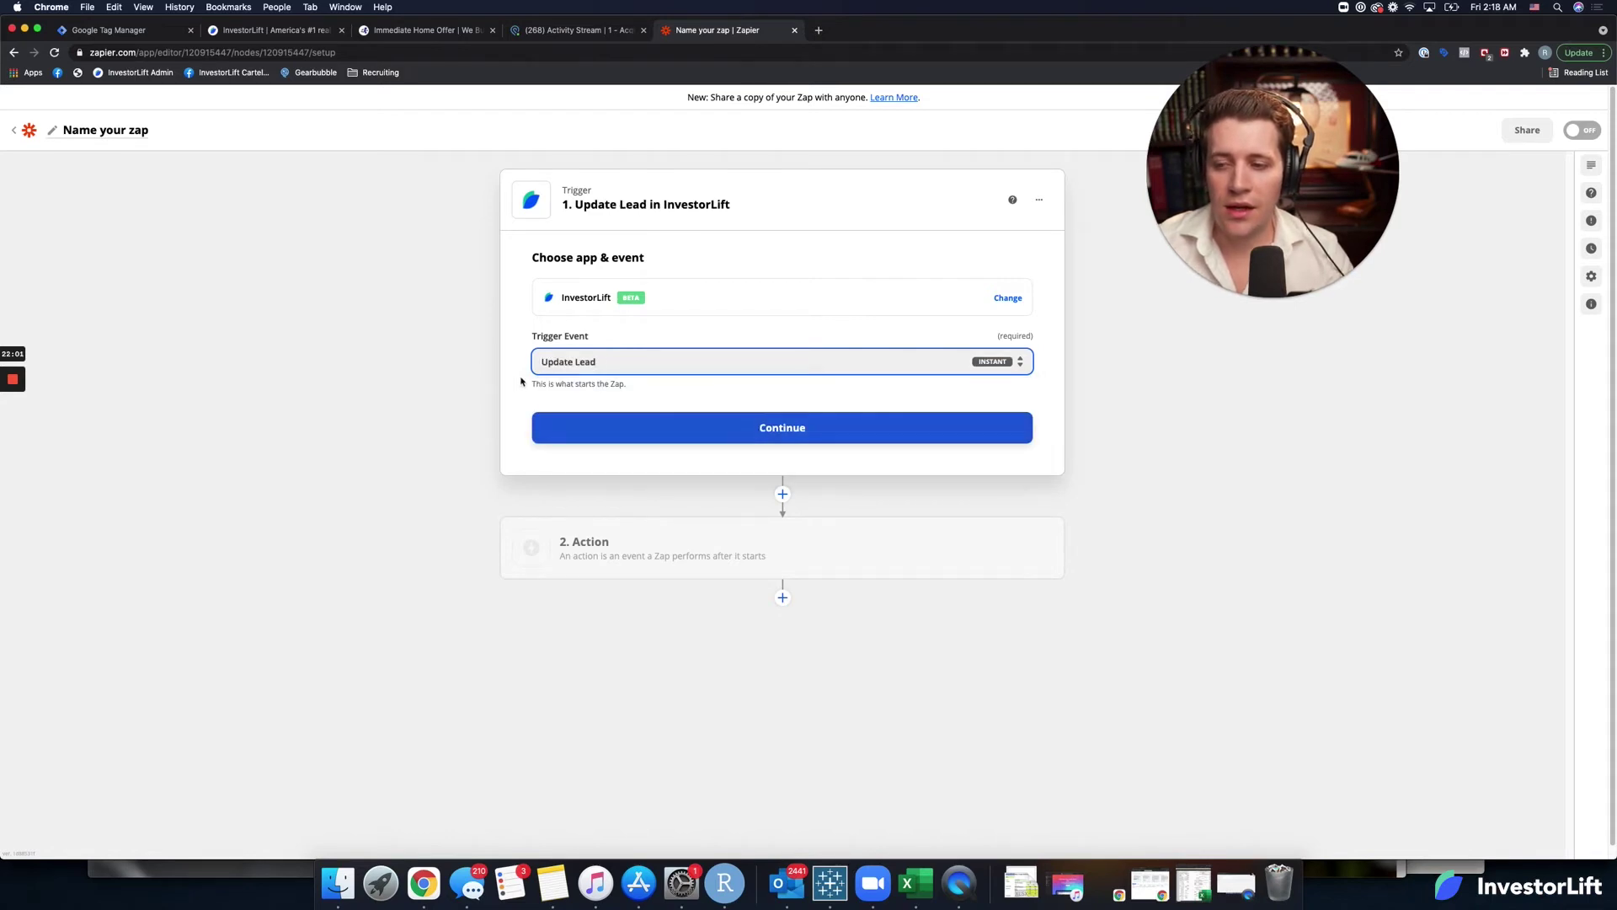
click(780, 432)
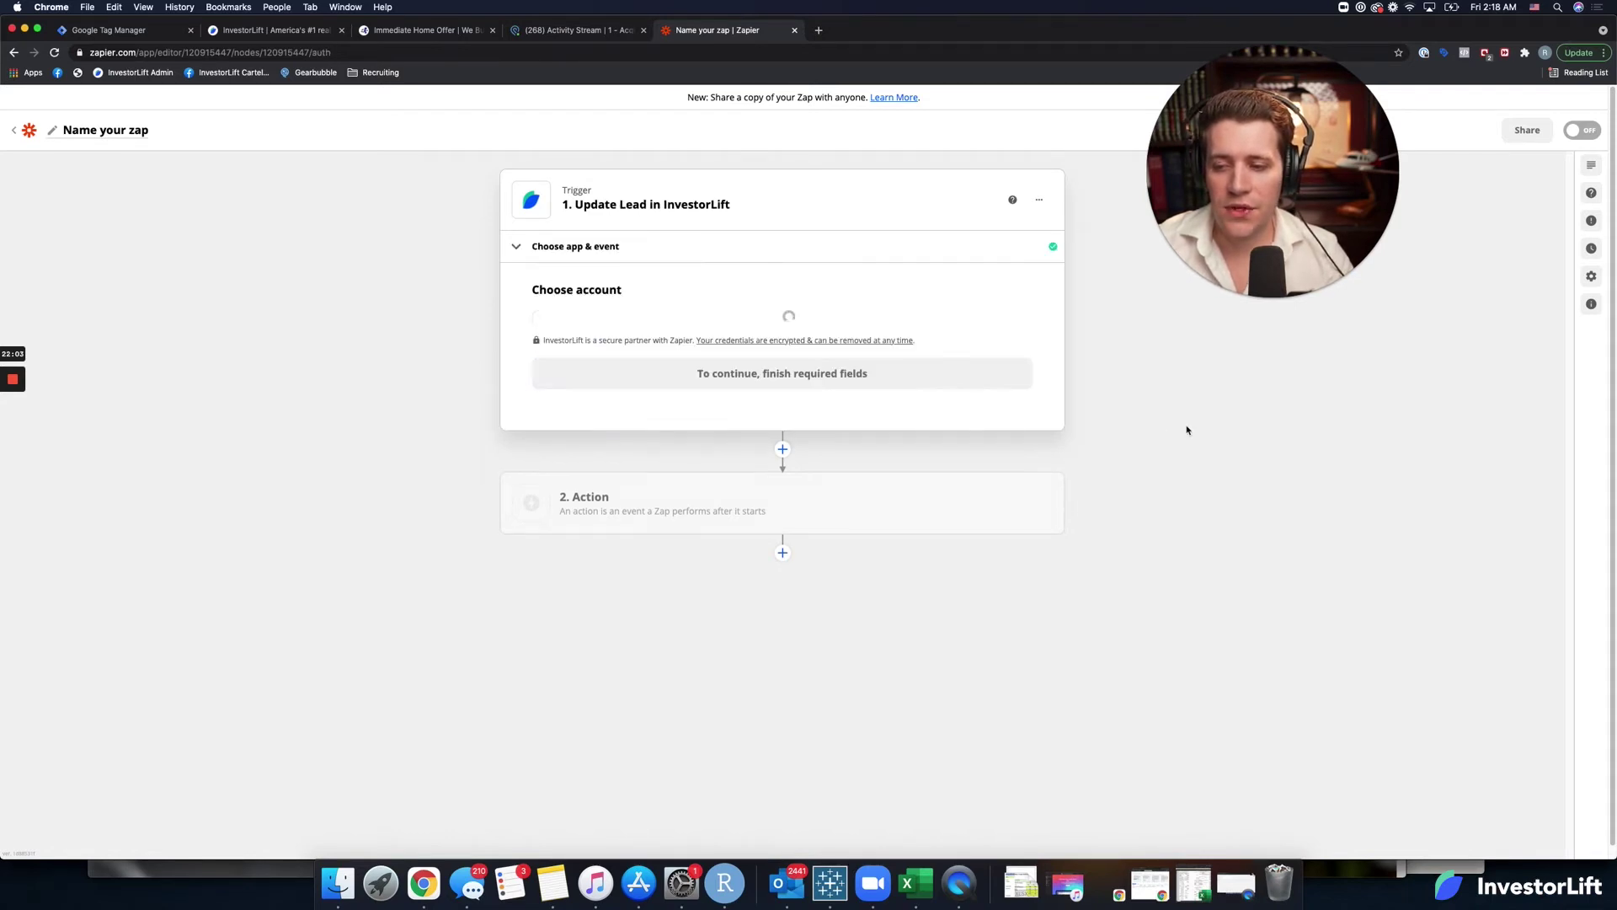
Connect the InvestorLift account and test the trigger to fetch a sample lead.
click(674, 340)
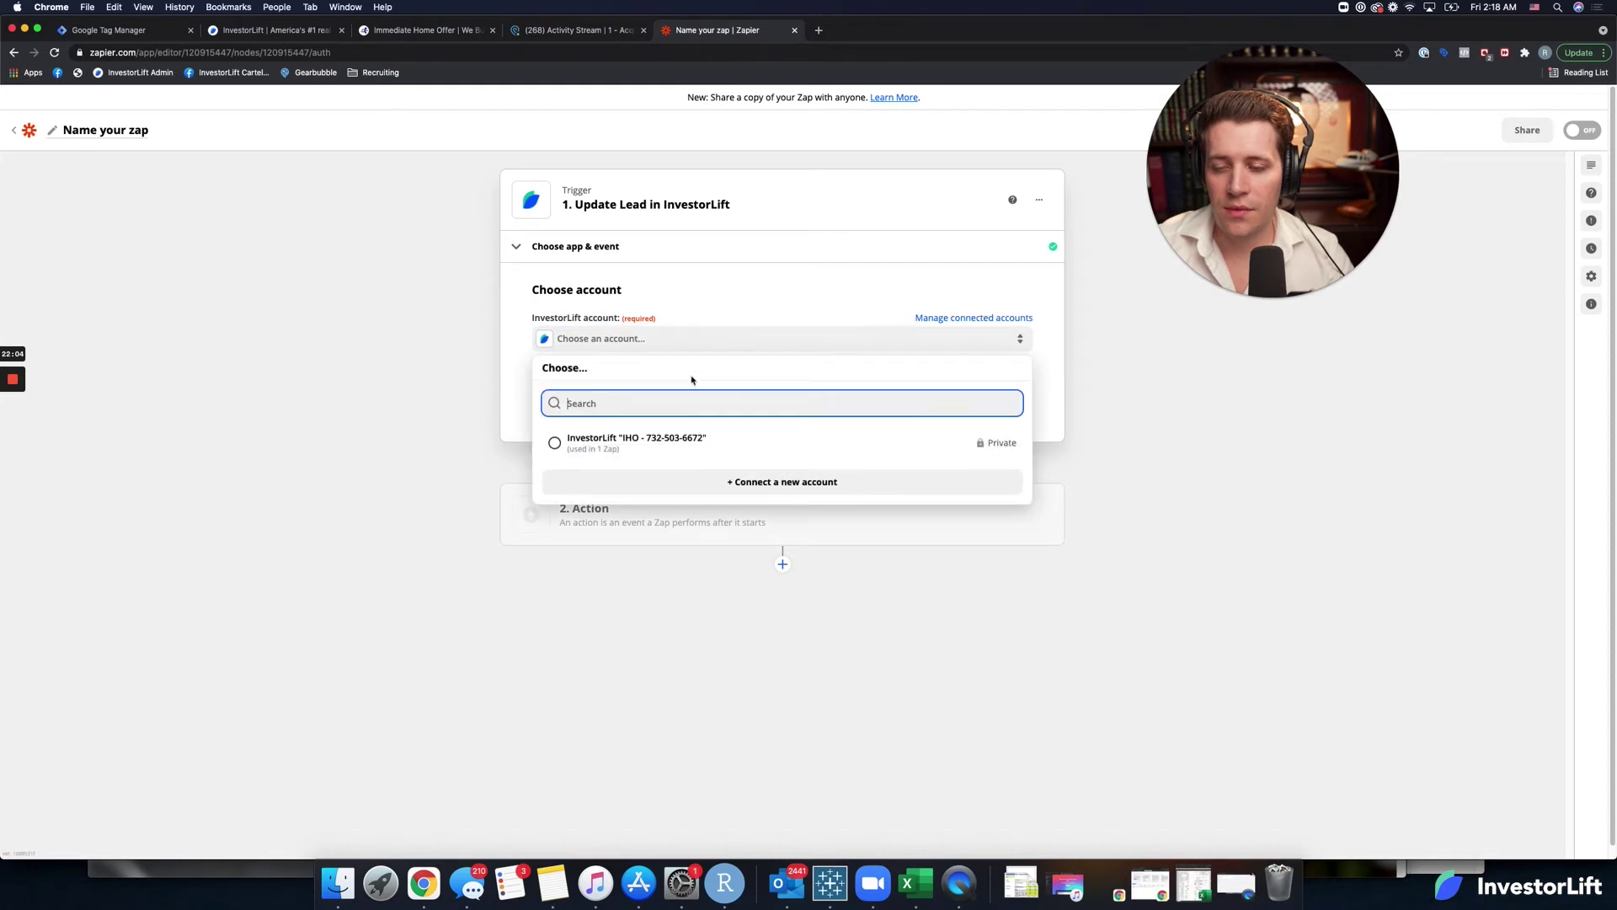
click(670, 446)
click(828, 401)
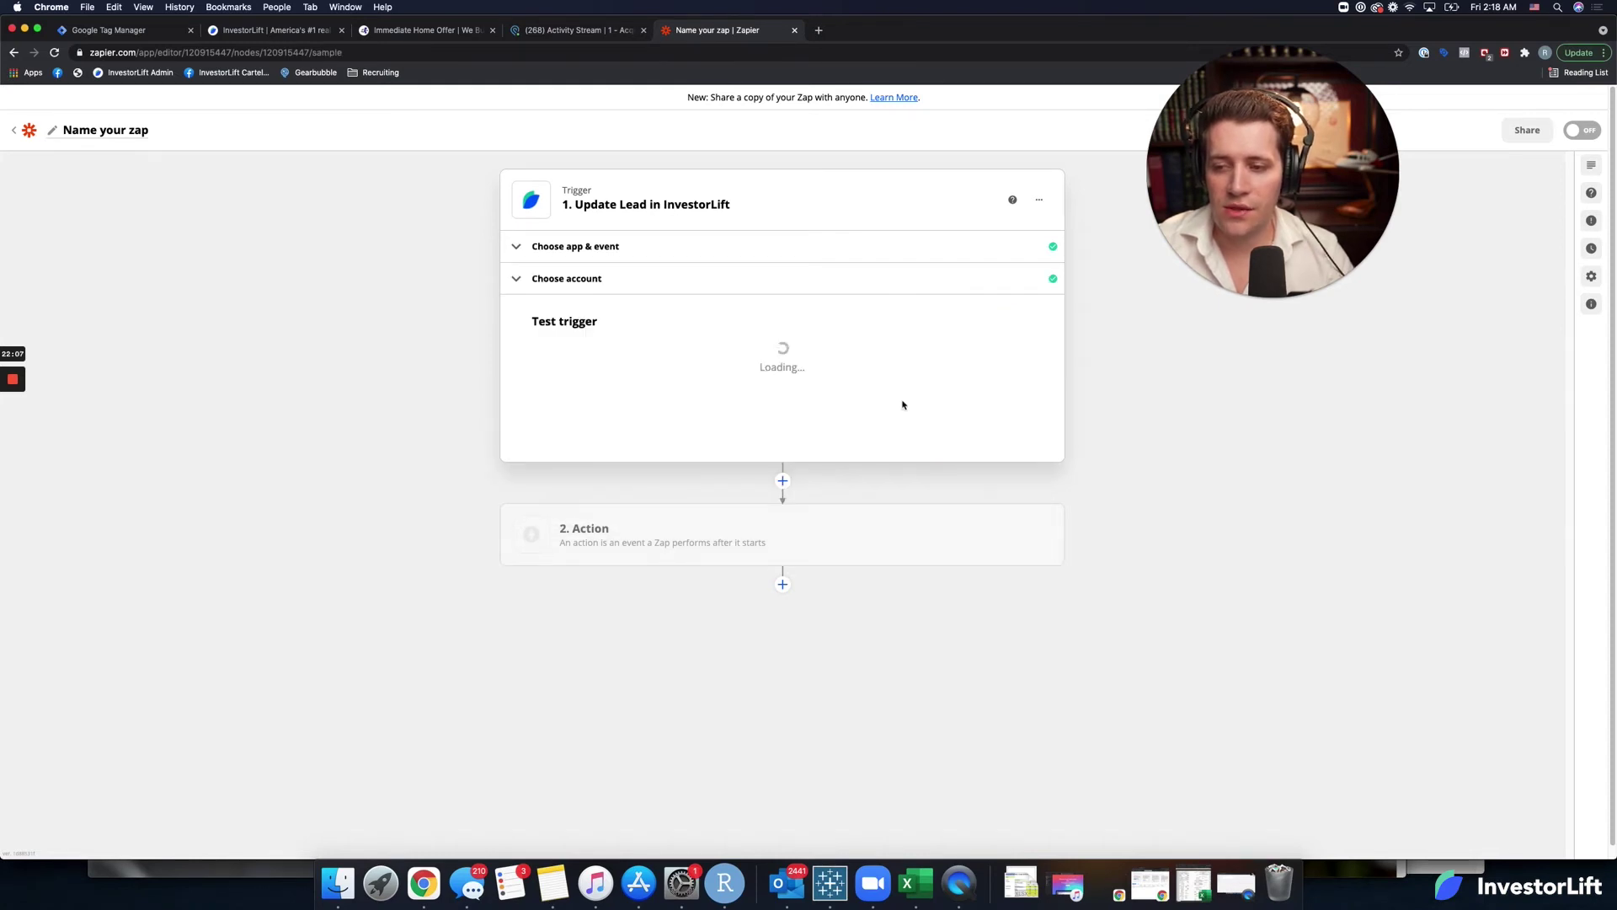
click(783, 509)
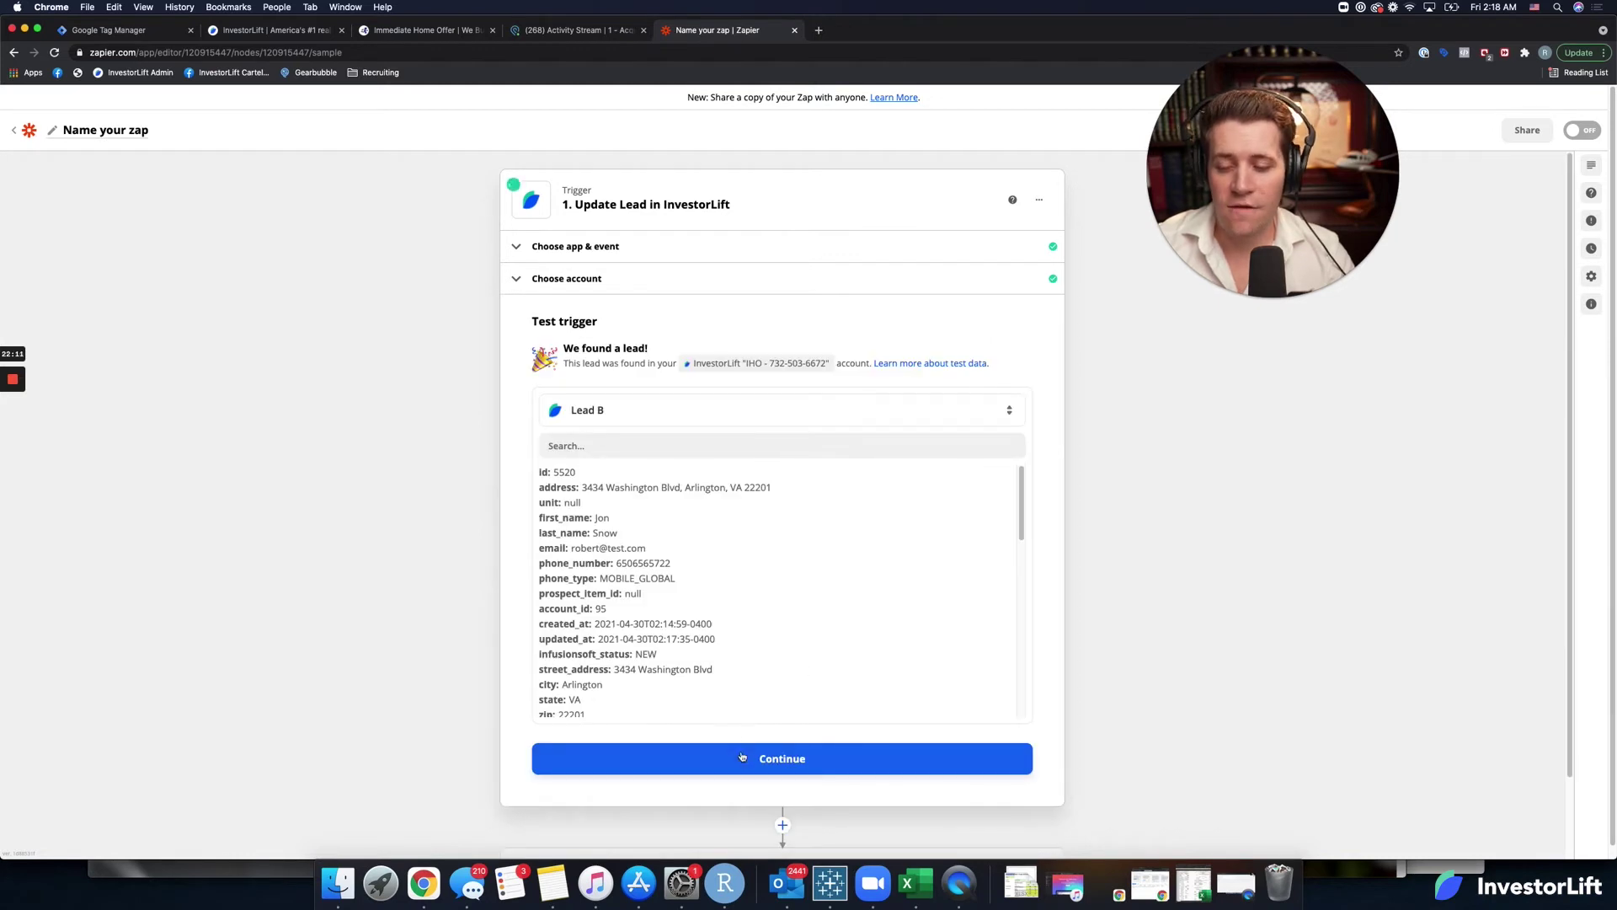
click(742, 757)
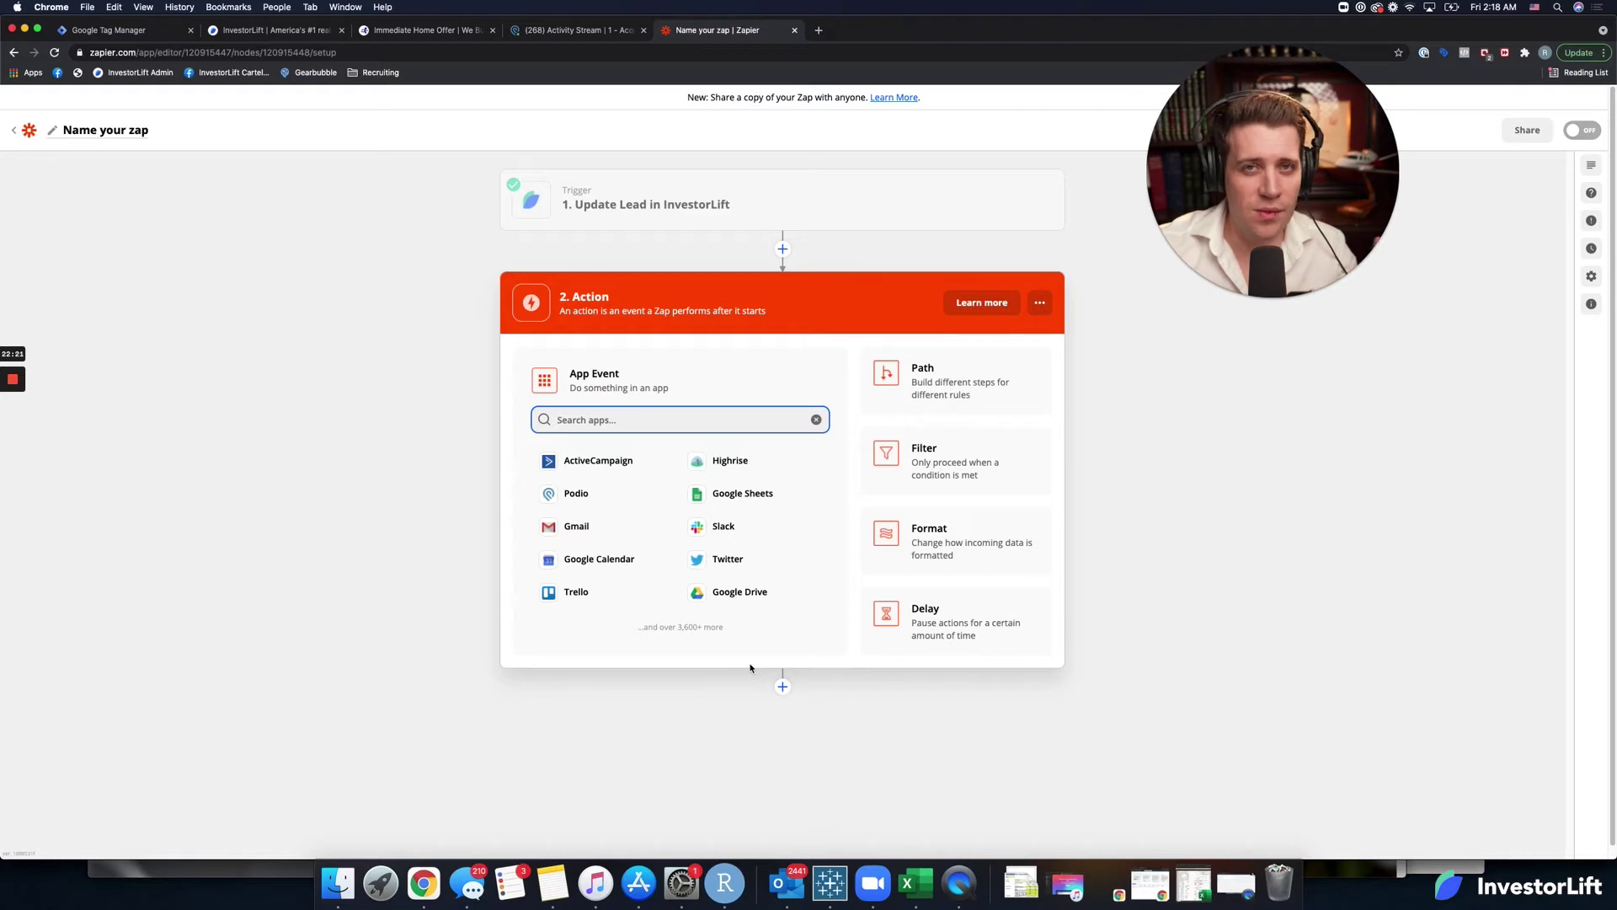
Add a Podio Update Item action using the connected Podio account.
click(578, 493)
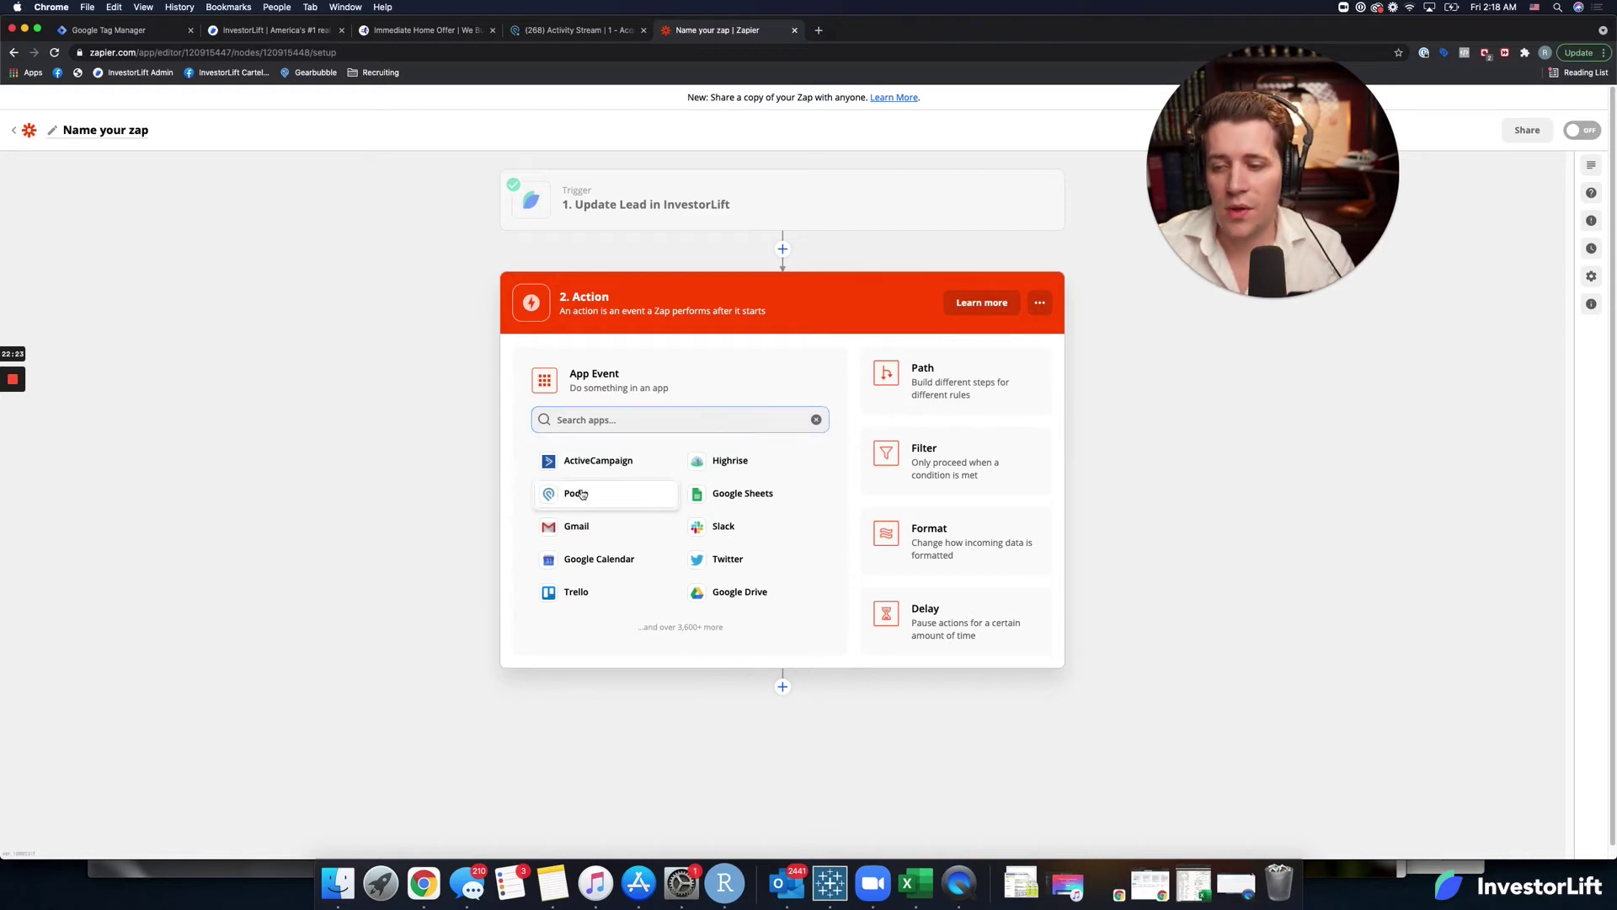
click(689, 464)
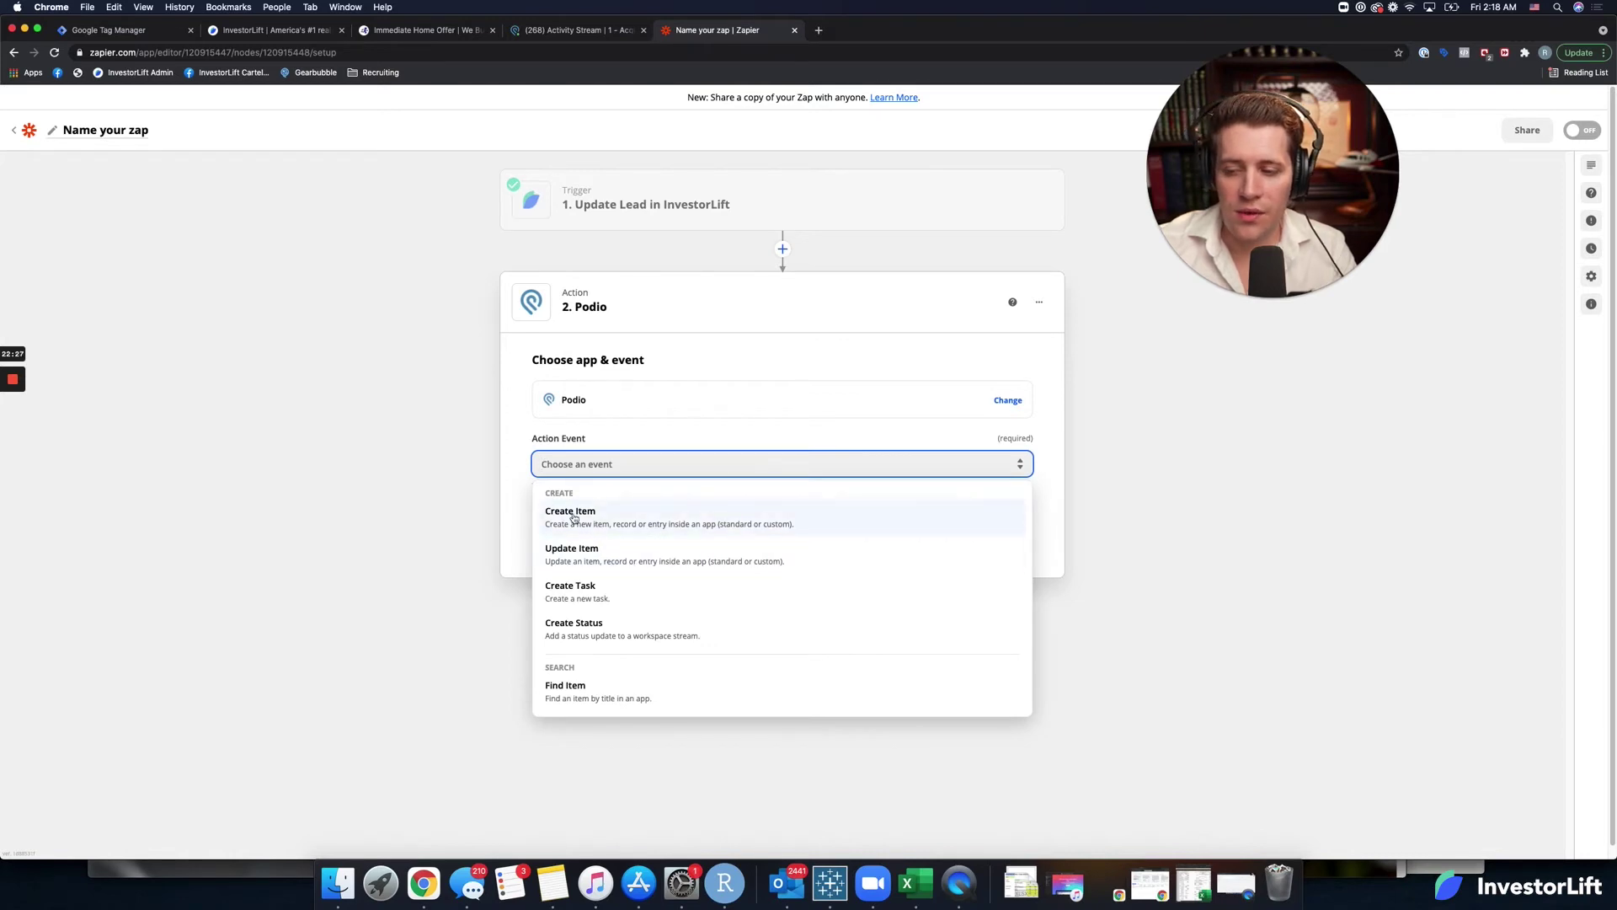
click(596, 551)
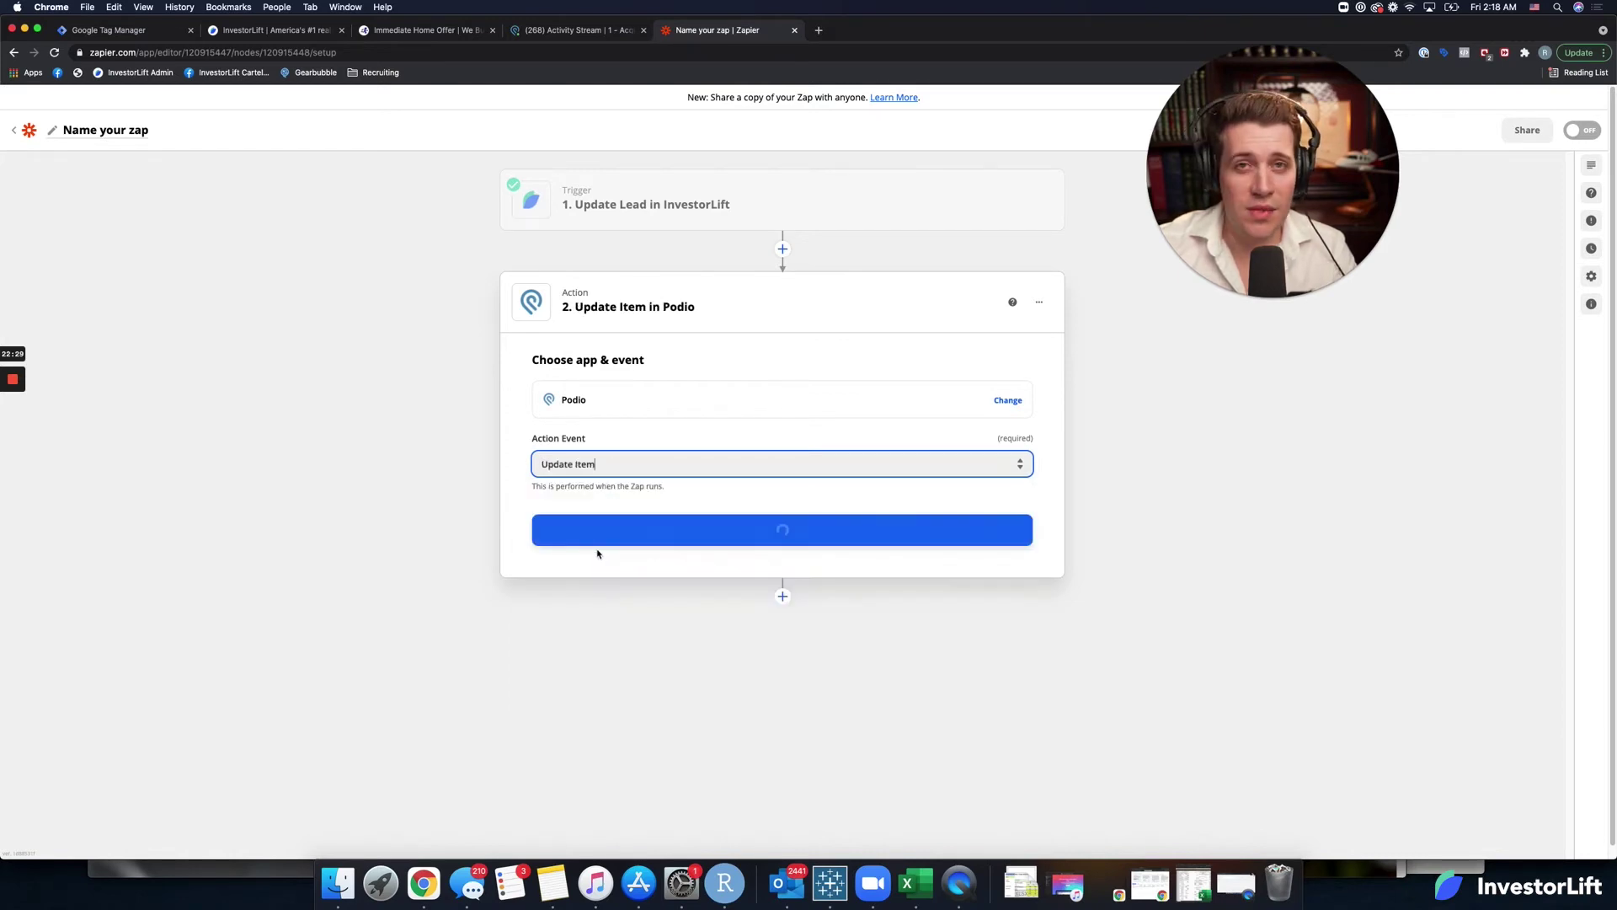
click(767, 530)
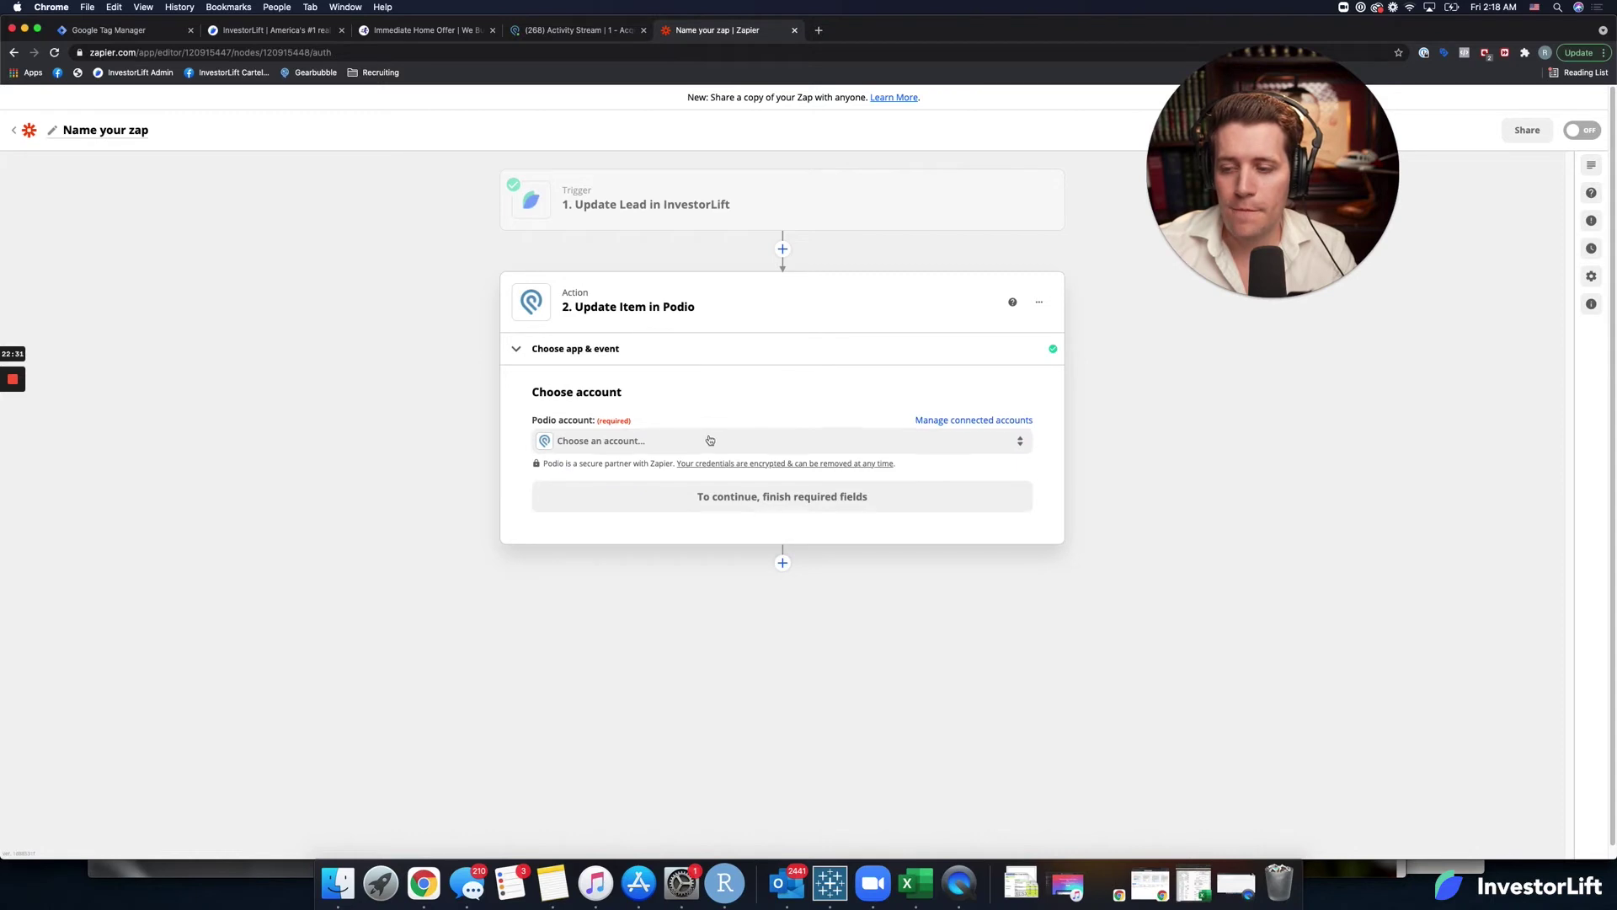
click(710, 439)
click(700, 547)
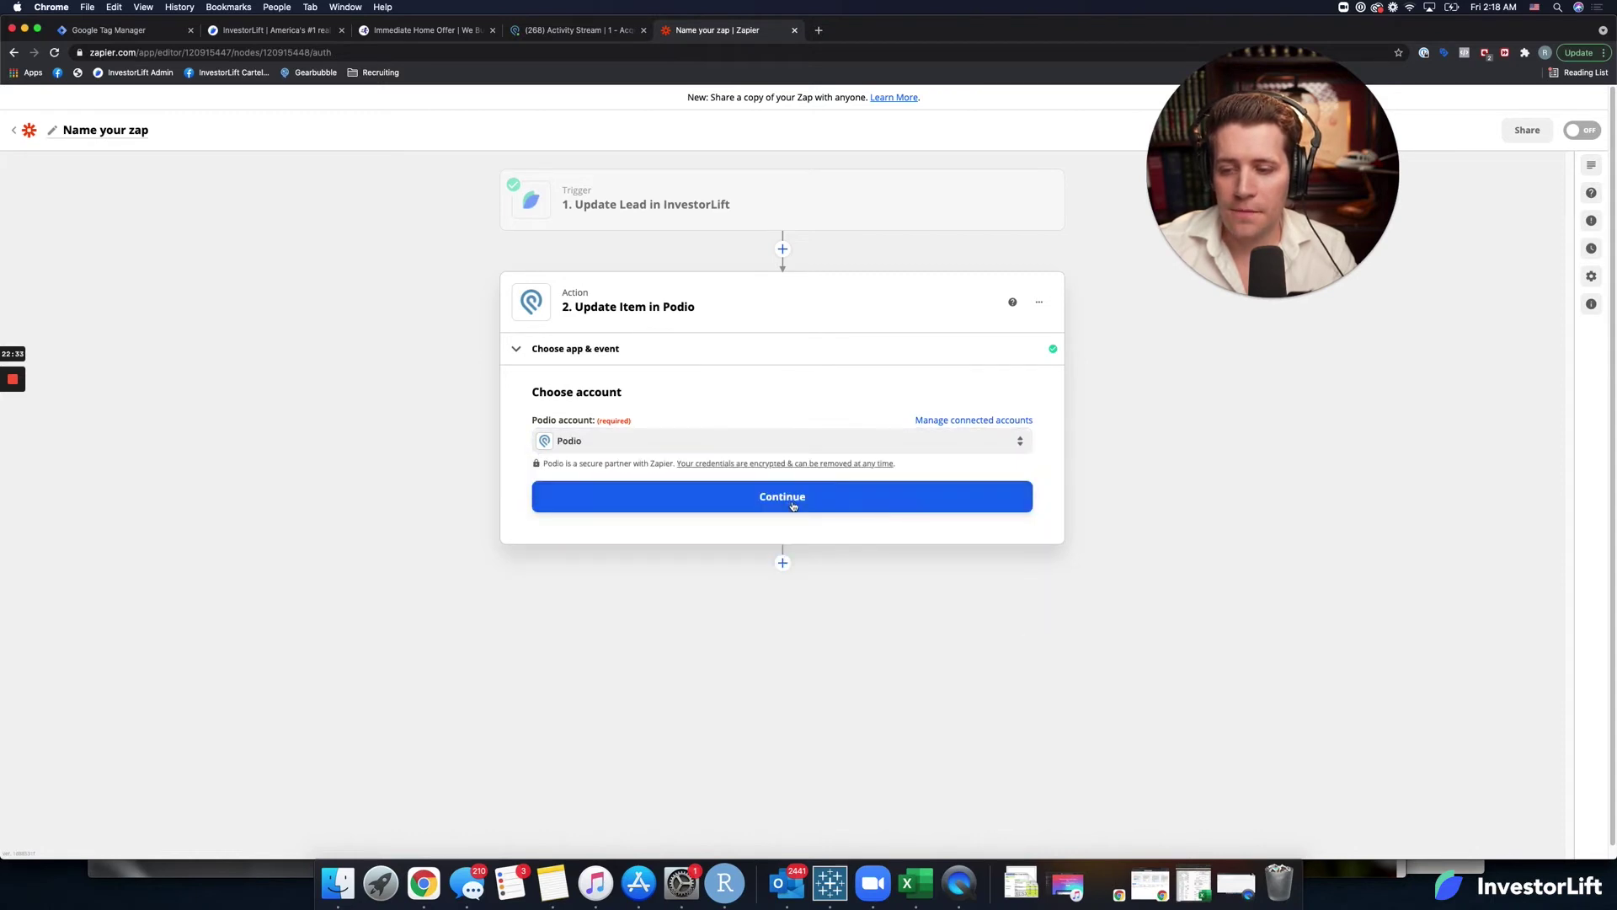
click(792, 504)
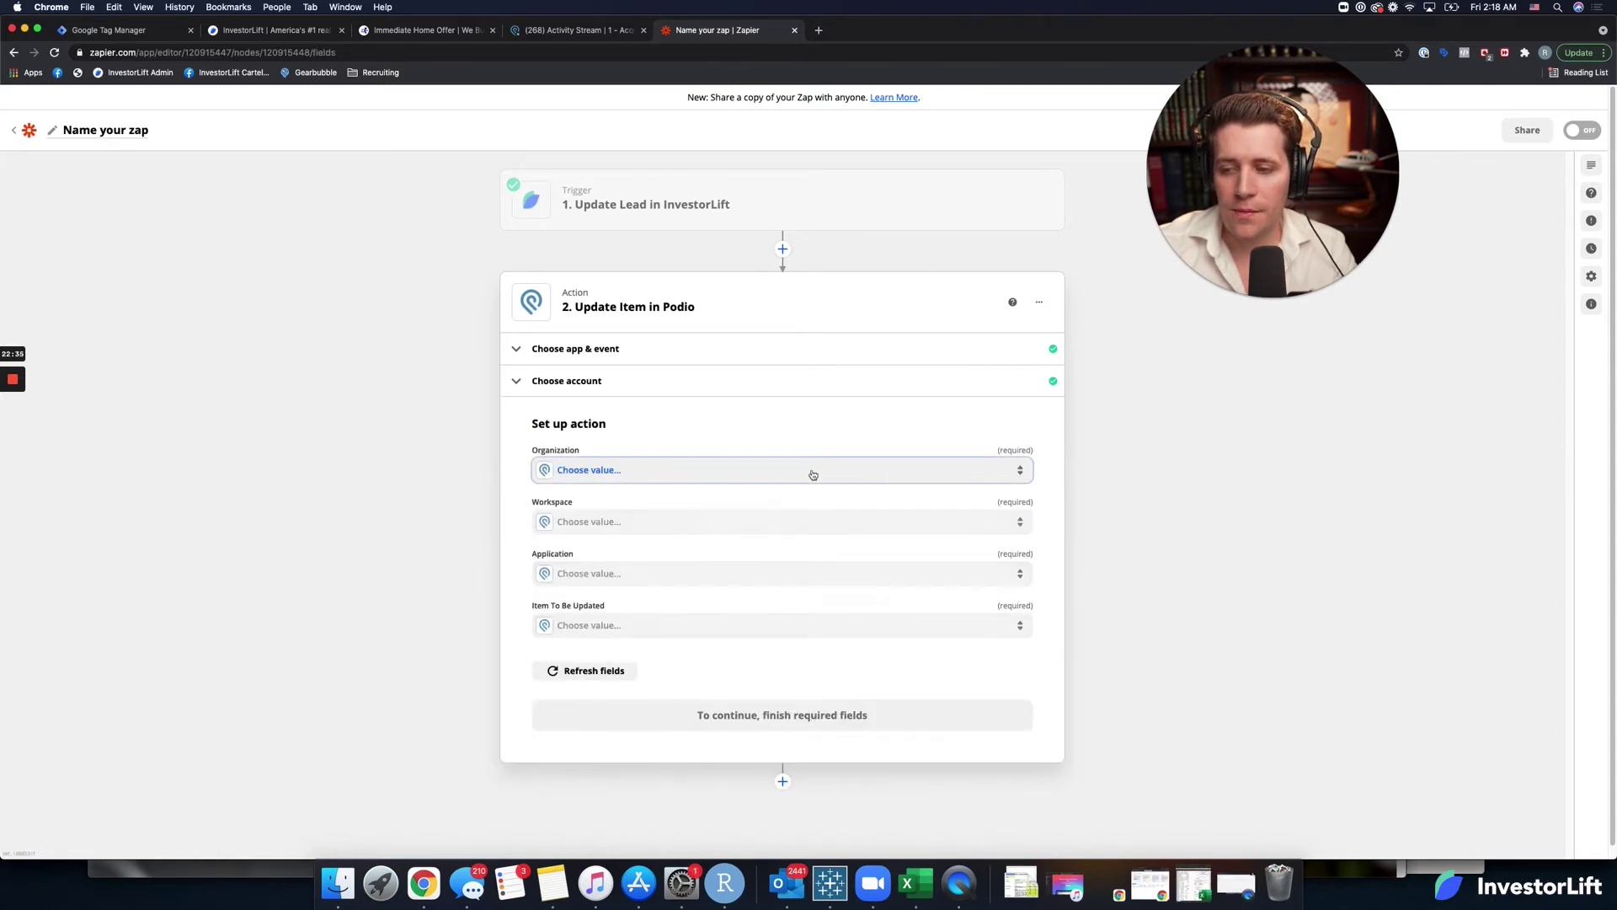
Choose organization Immediate Home Offer, workspace 1 - Acquisitions and application Seller Leads.
click(813, 472)
click(762, 576)
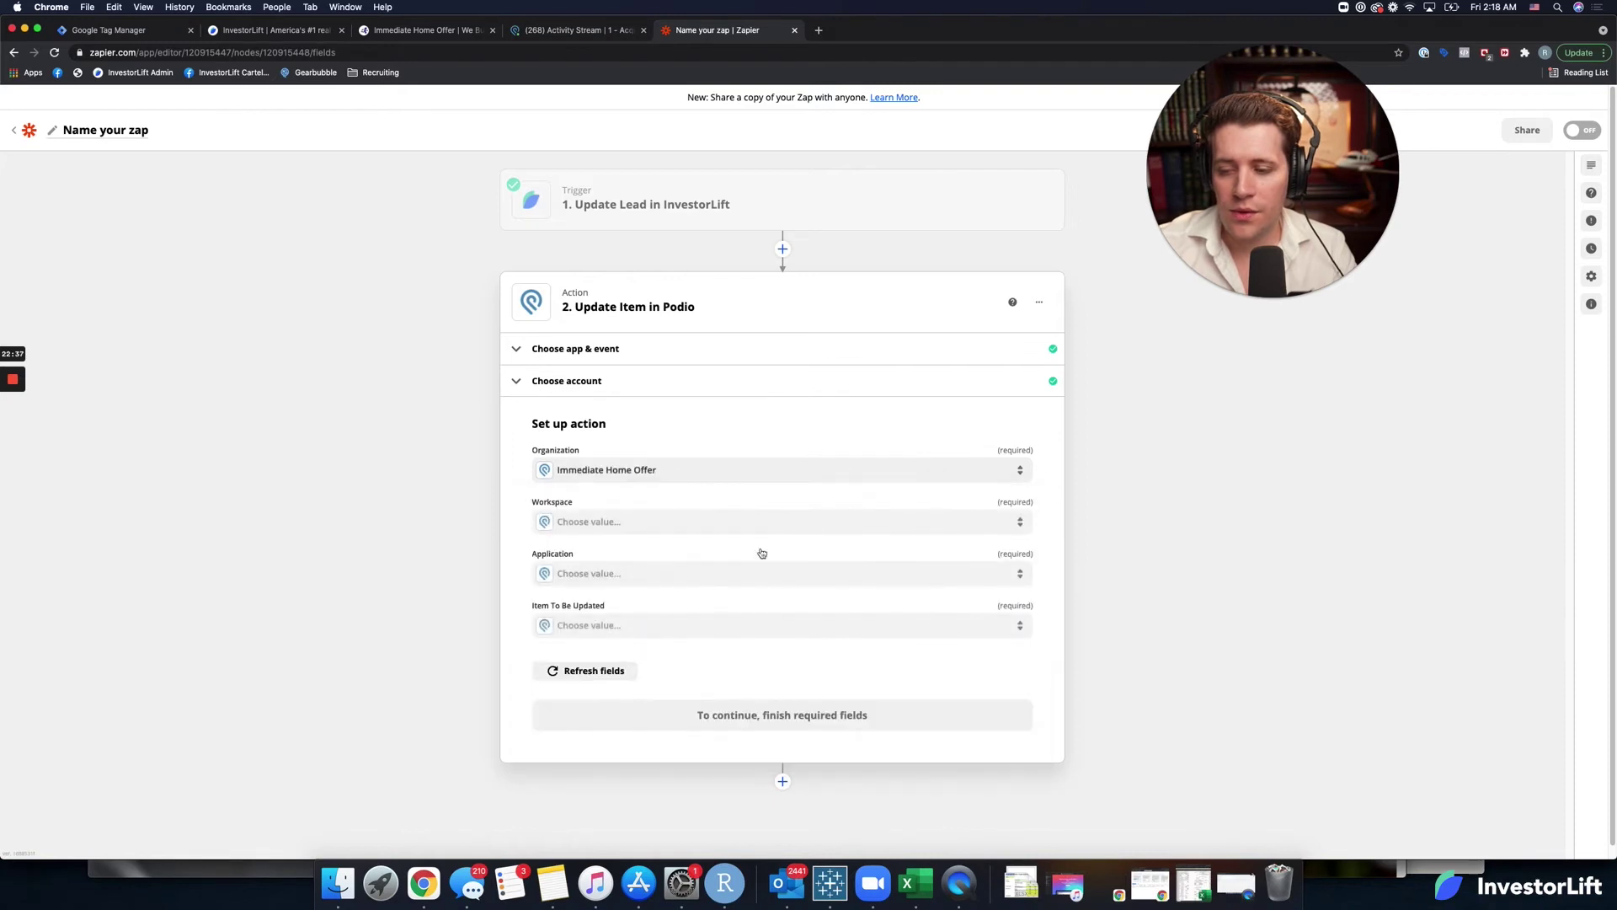
click(674, 526)
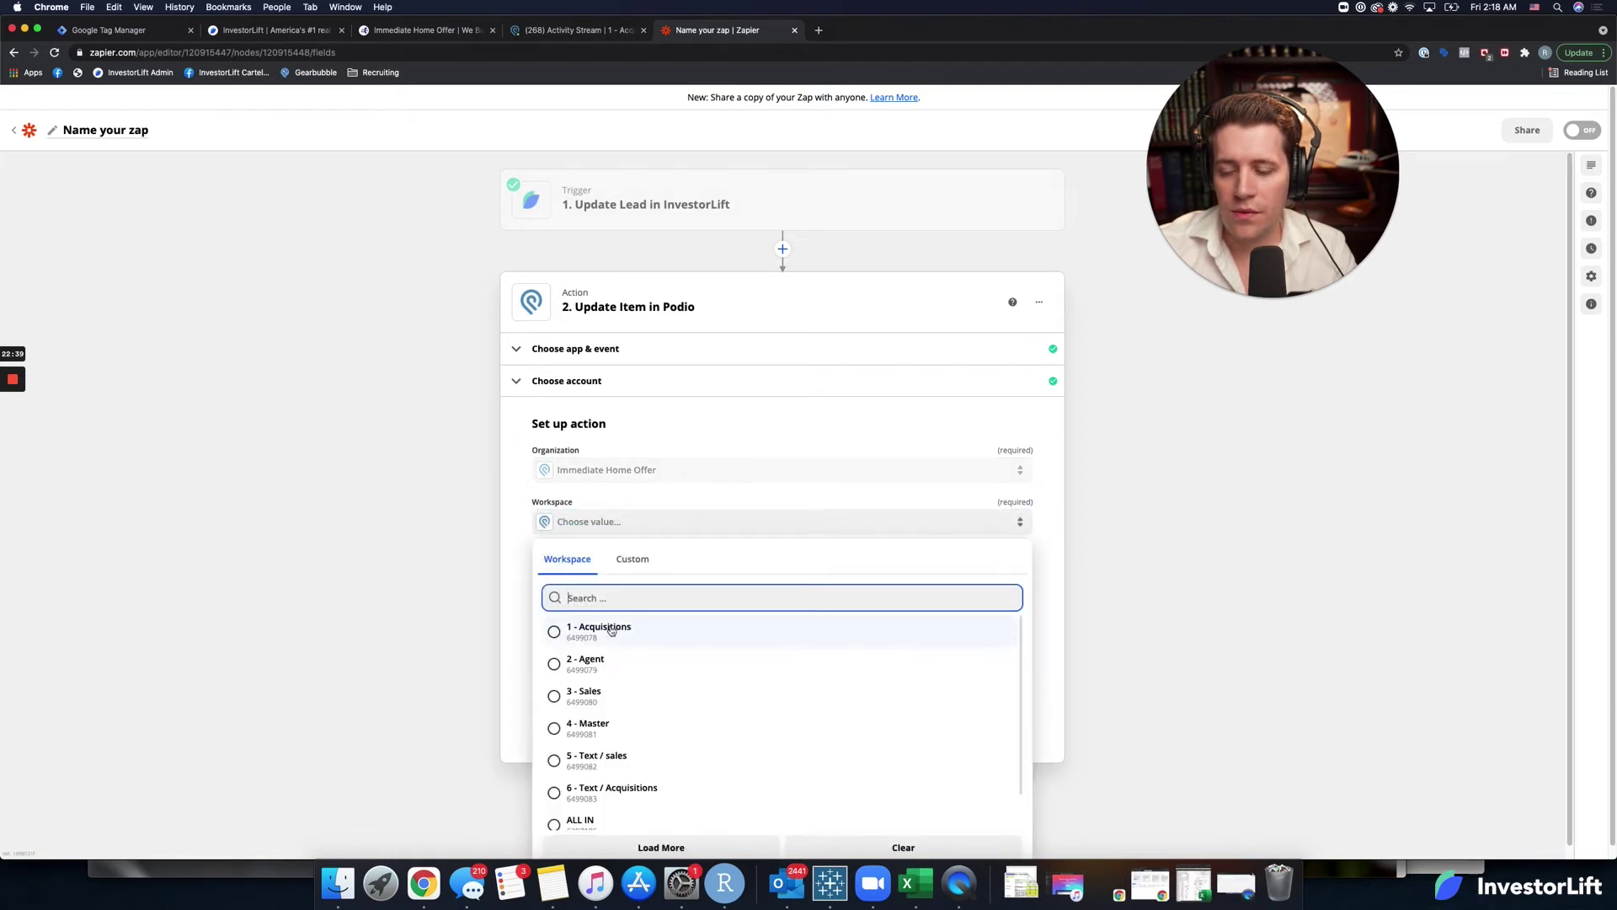
click(612, 631)
click(640, 575)
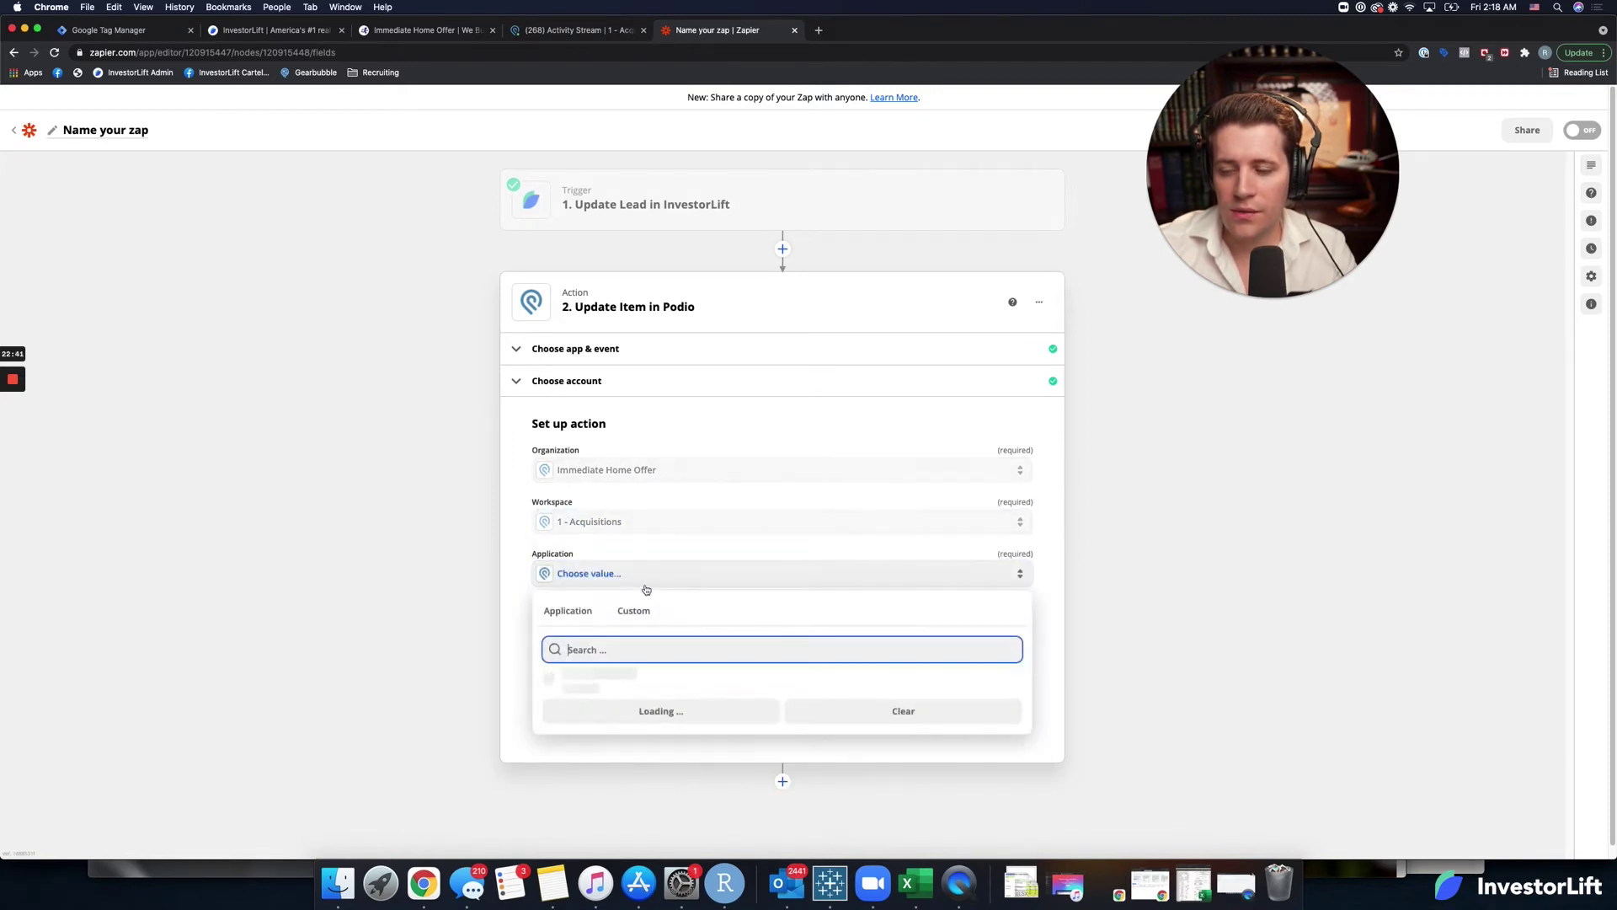
click(585, 682)
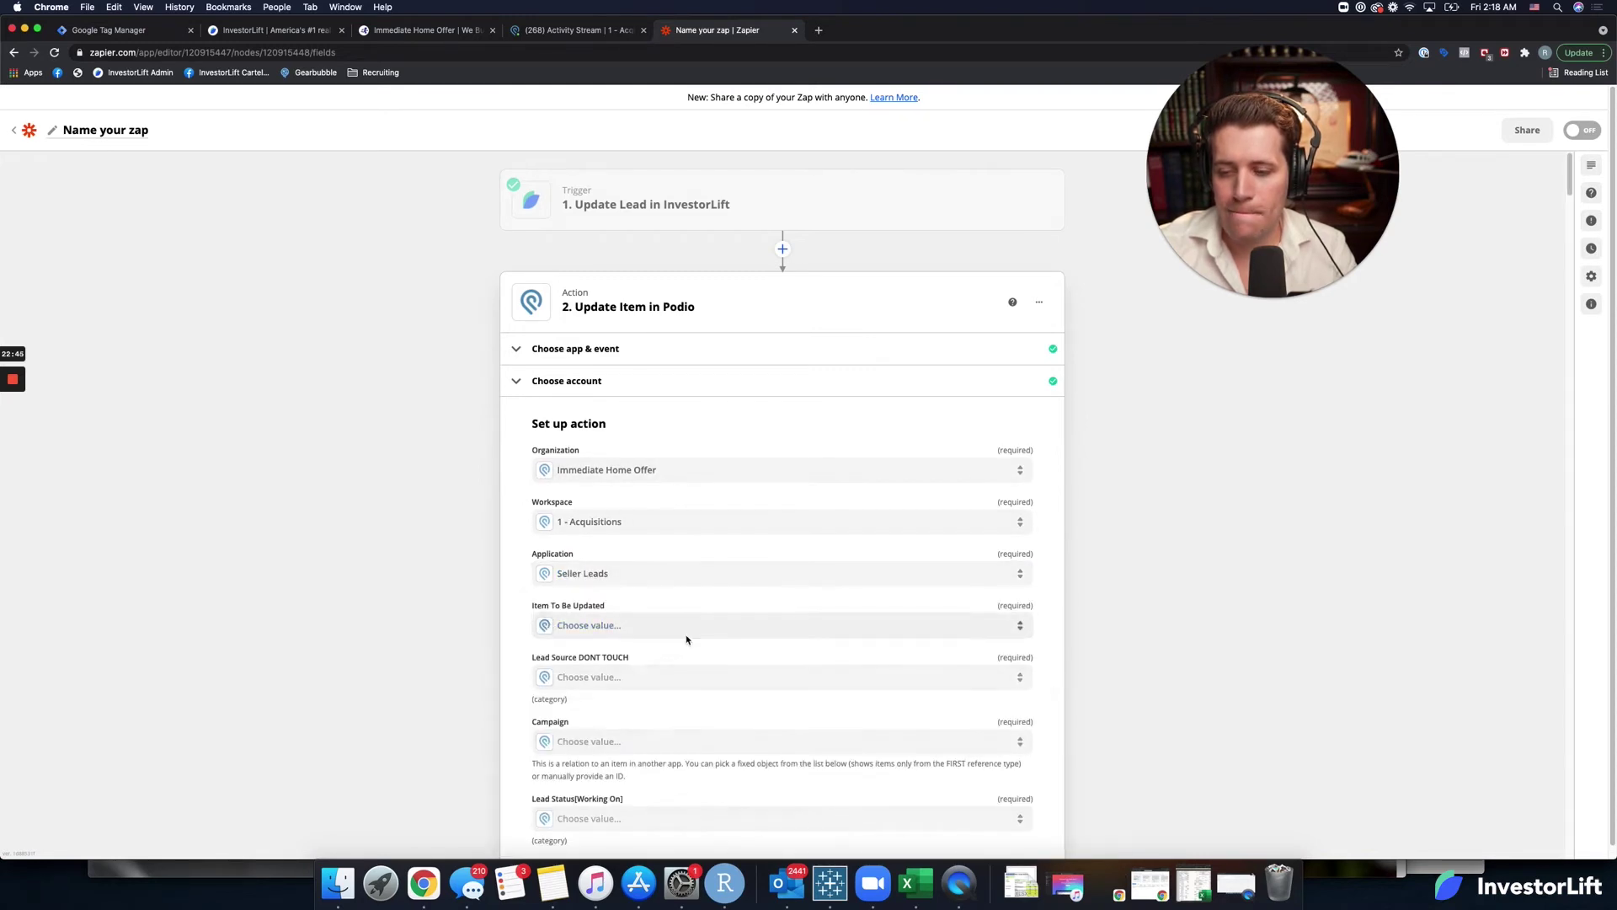
click(692, 638)
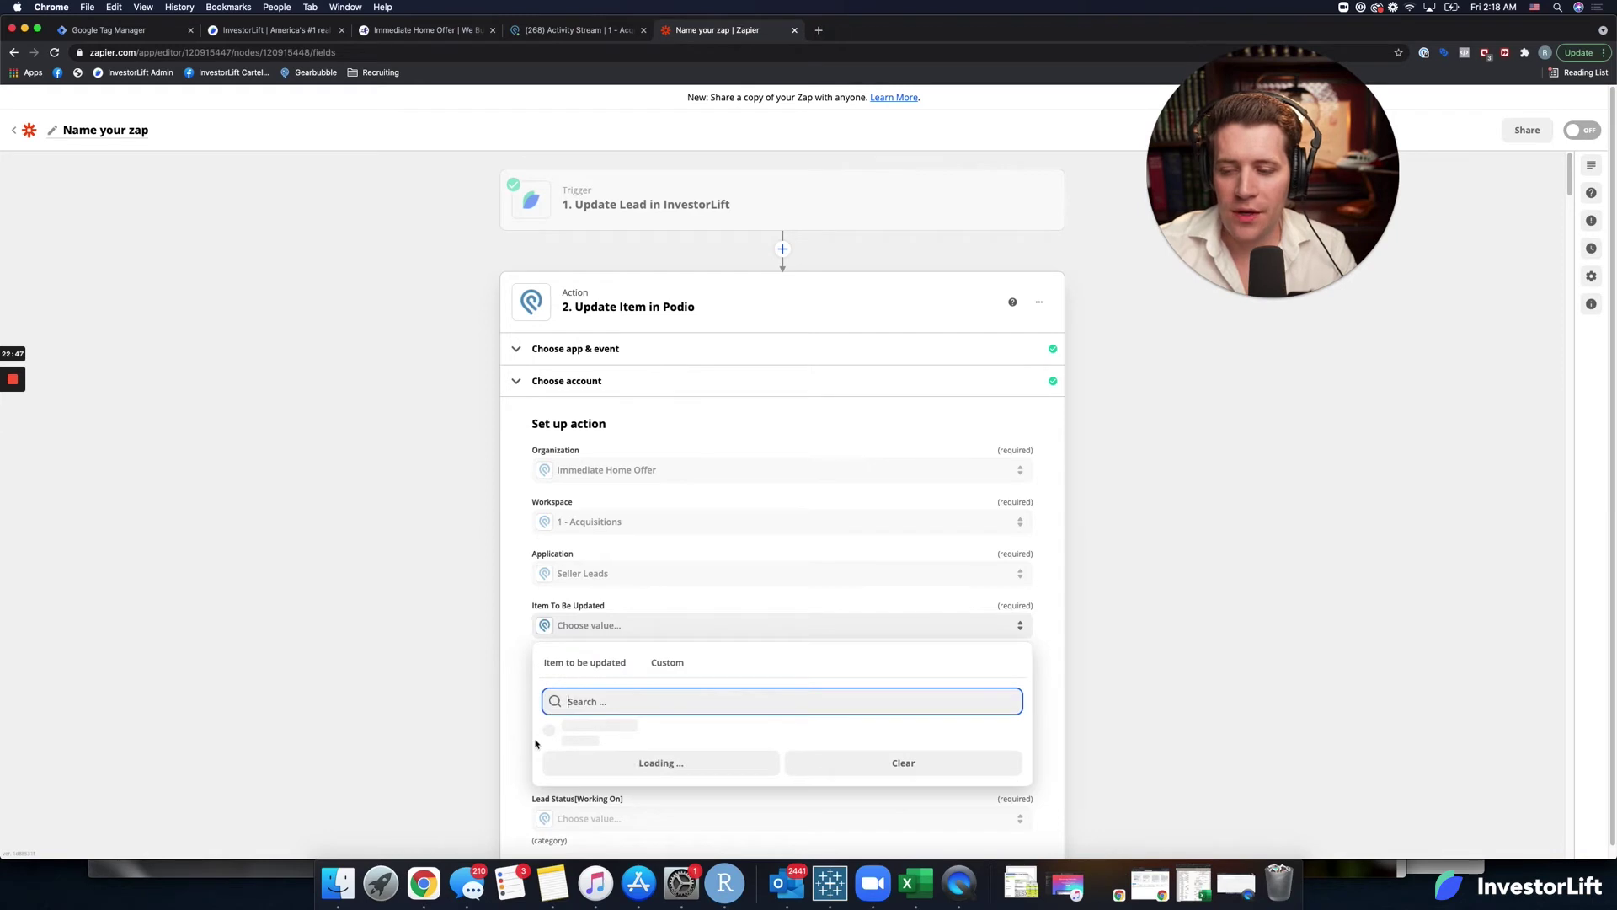
scroll(536, 743, down, 5)
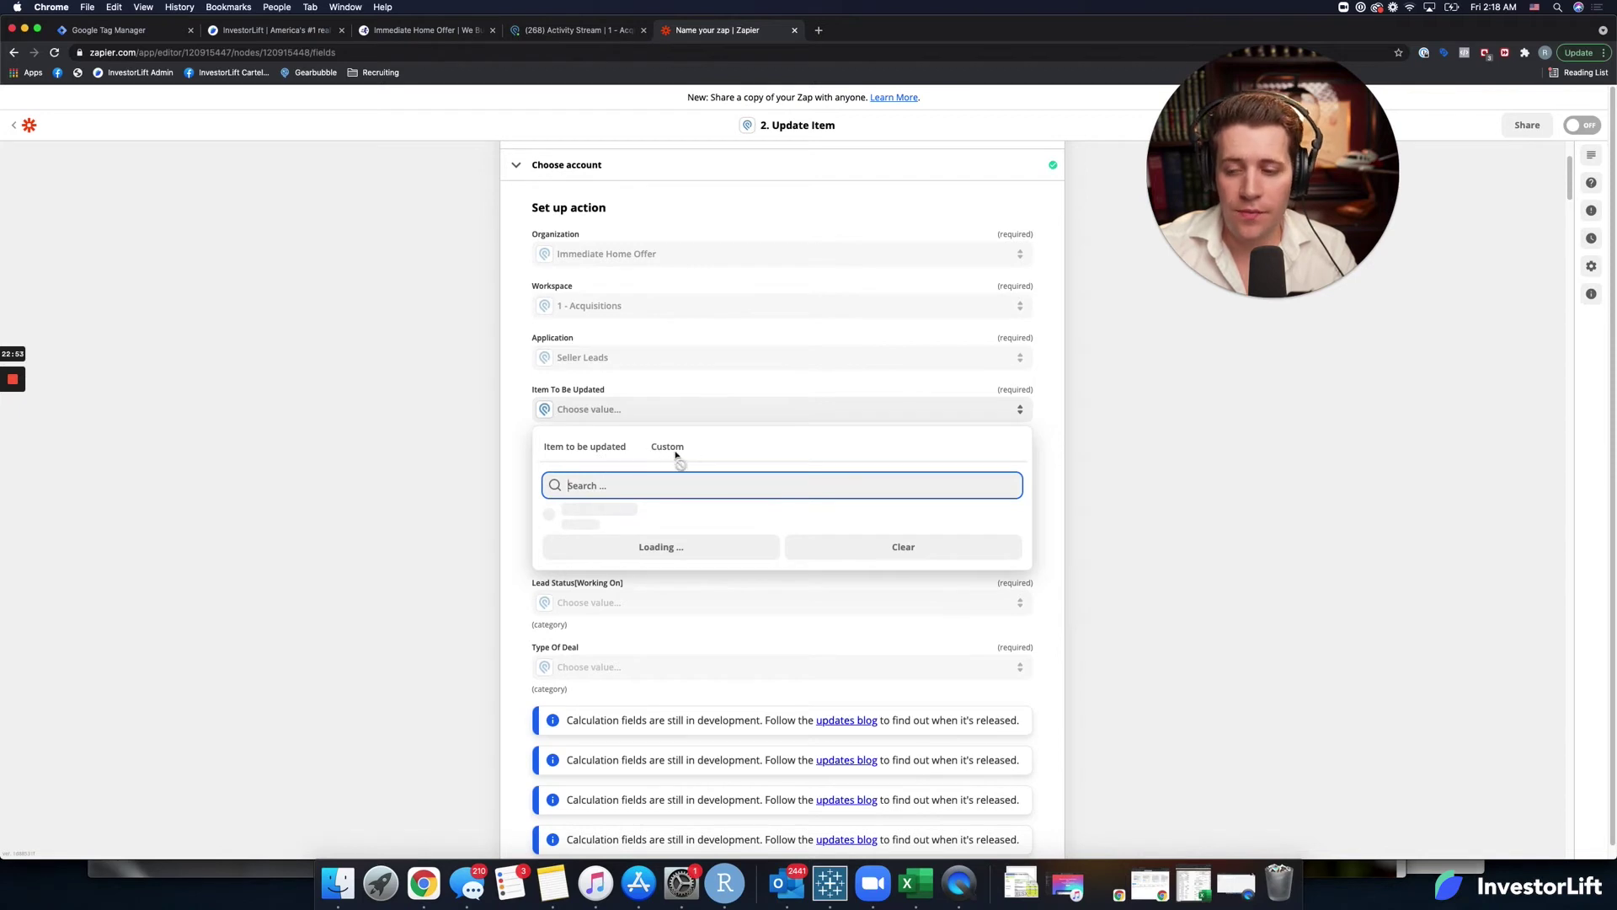
Review the Item To Be Updated options and InvestorLift custom data without choosing, then go to Podio.
click(527, 467)
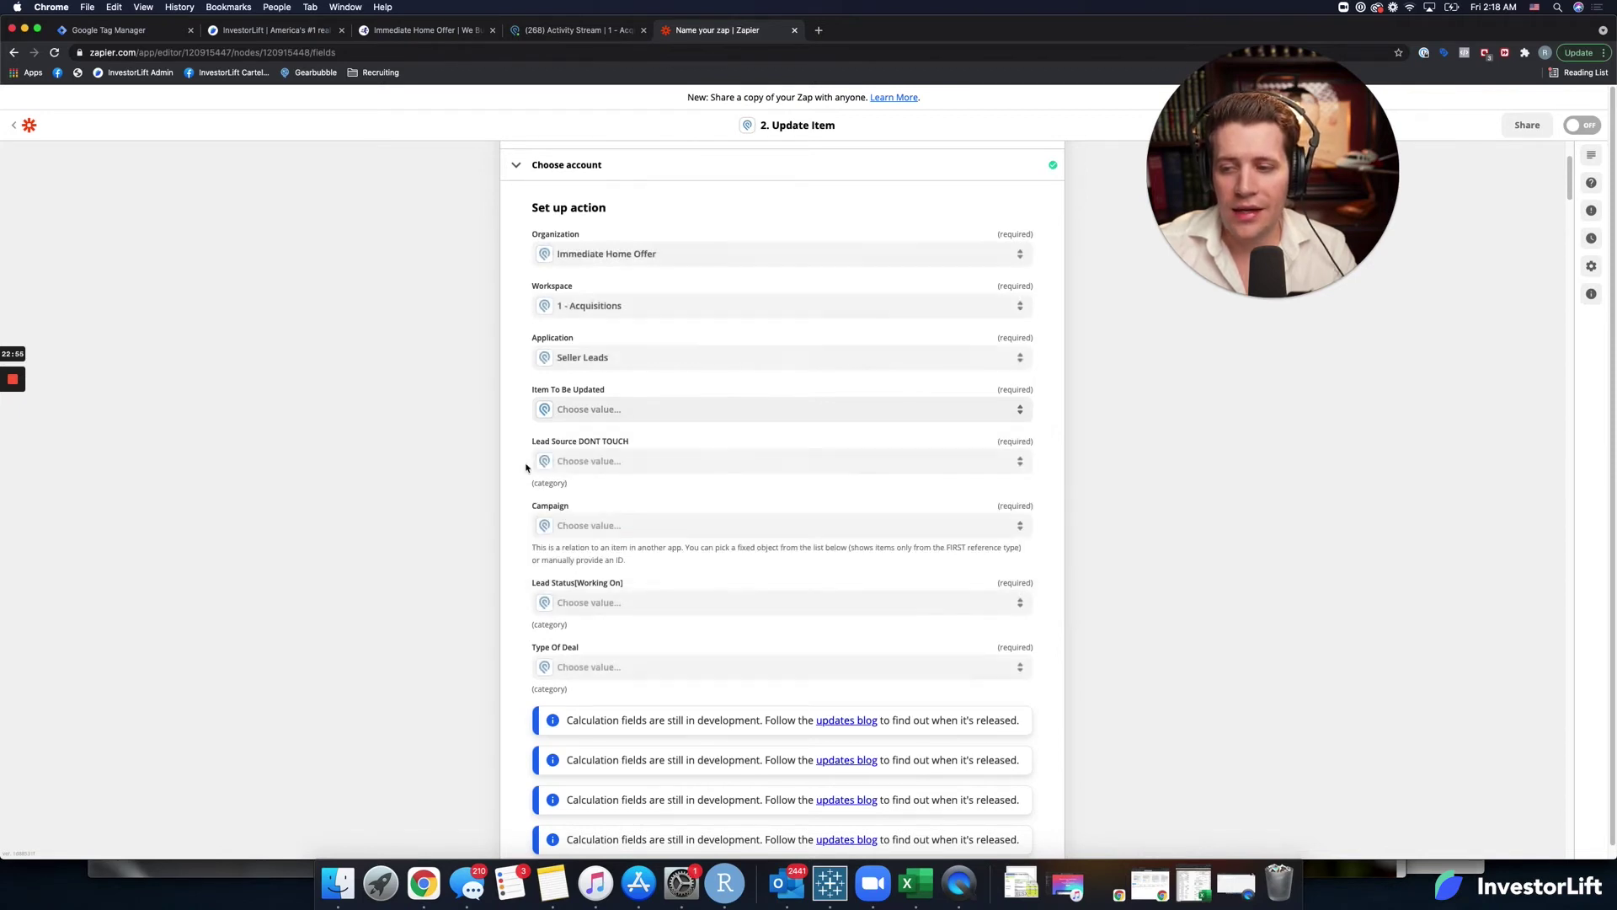
click(612, 410)
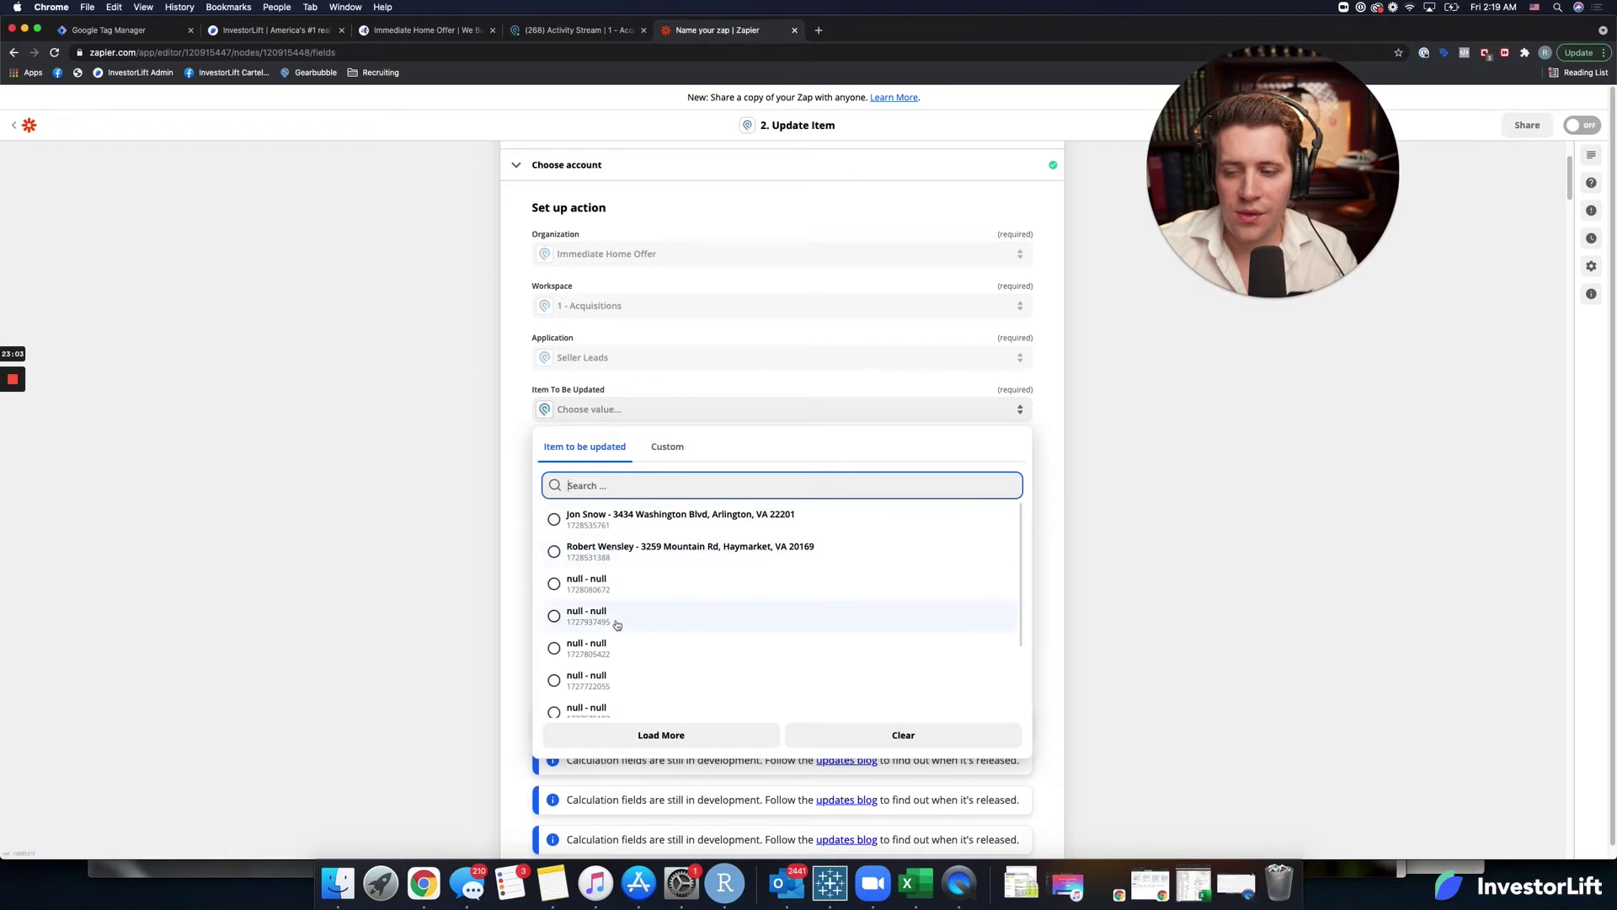
scroll(617, 628, down, 3)
scroll(623, 644, up, 3)
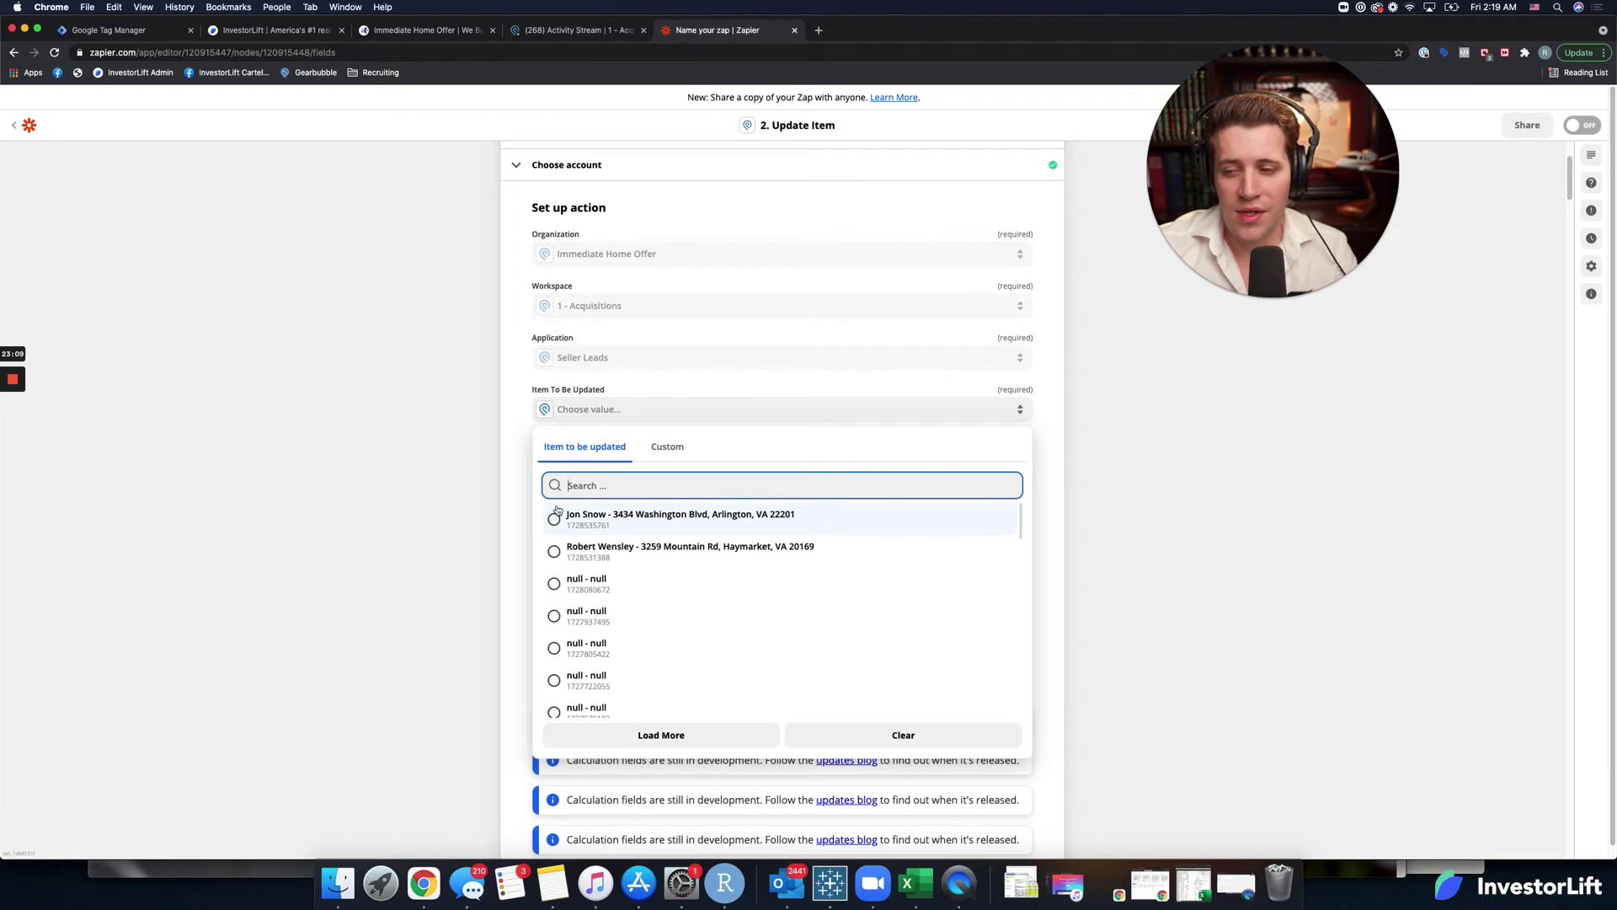
click(679, 457)
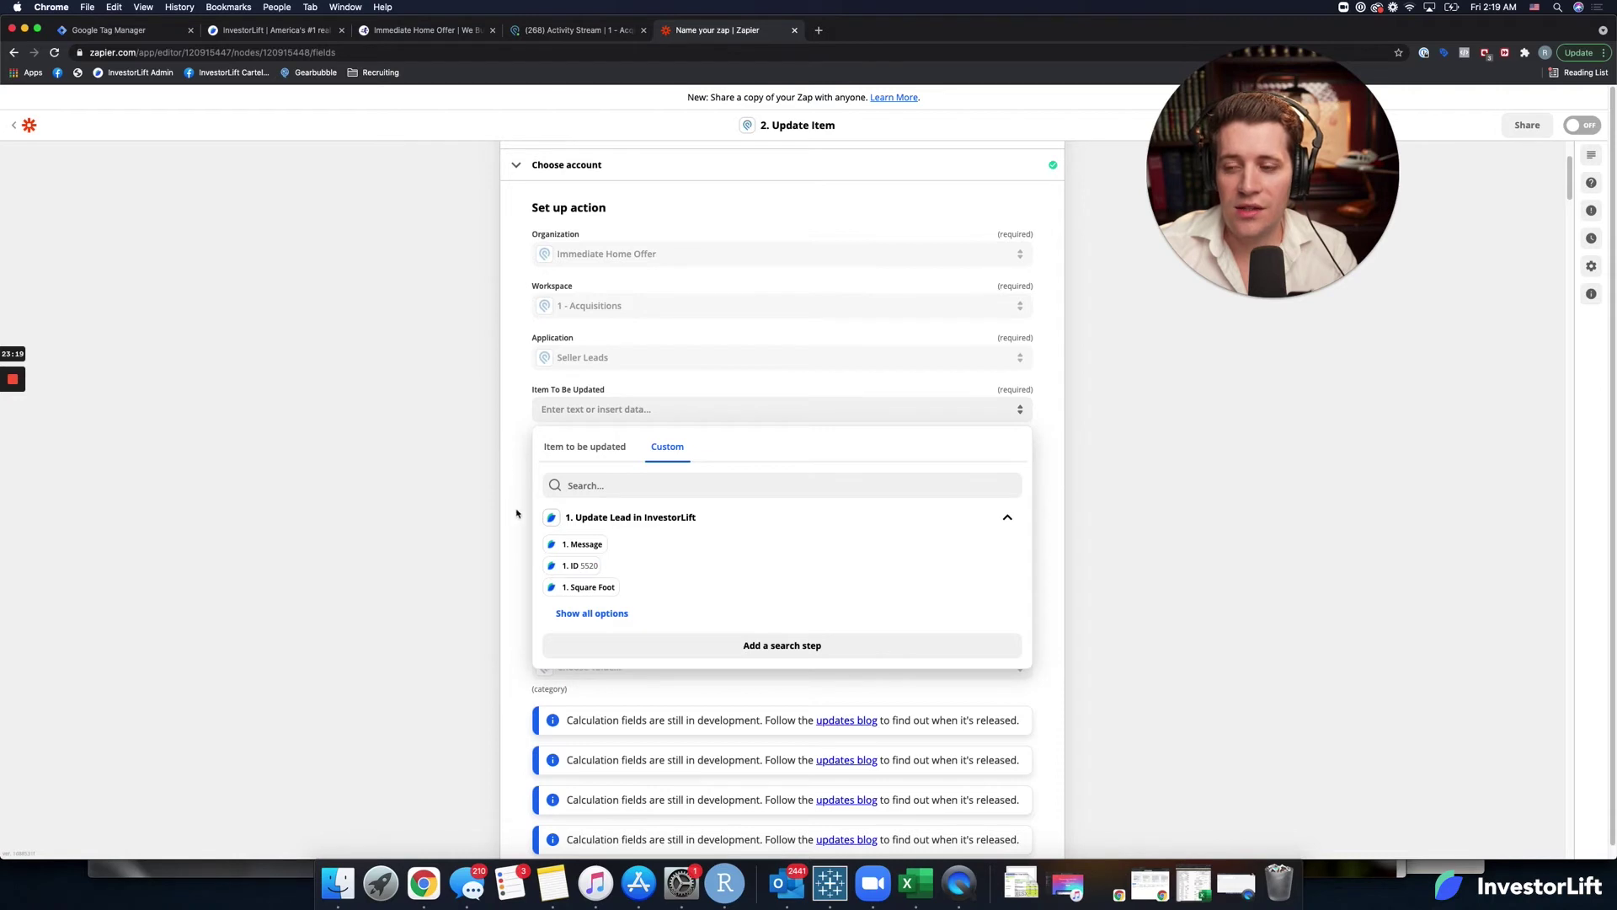
click(529, 433)
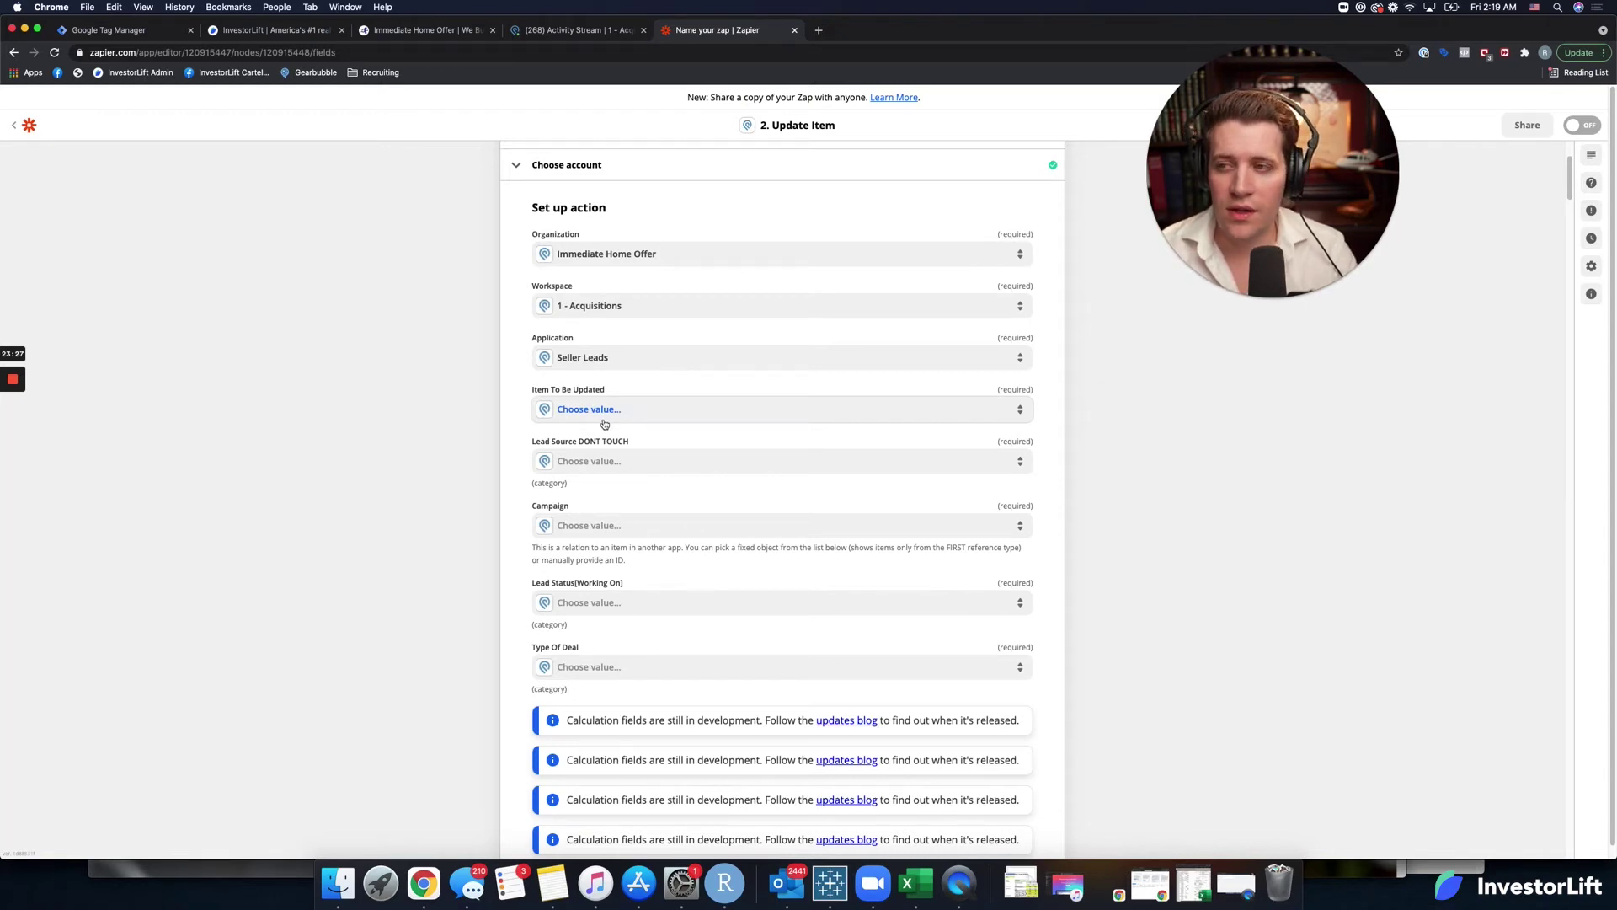
click(575, 31)
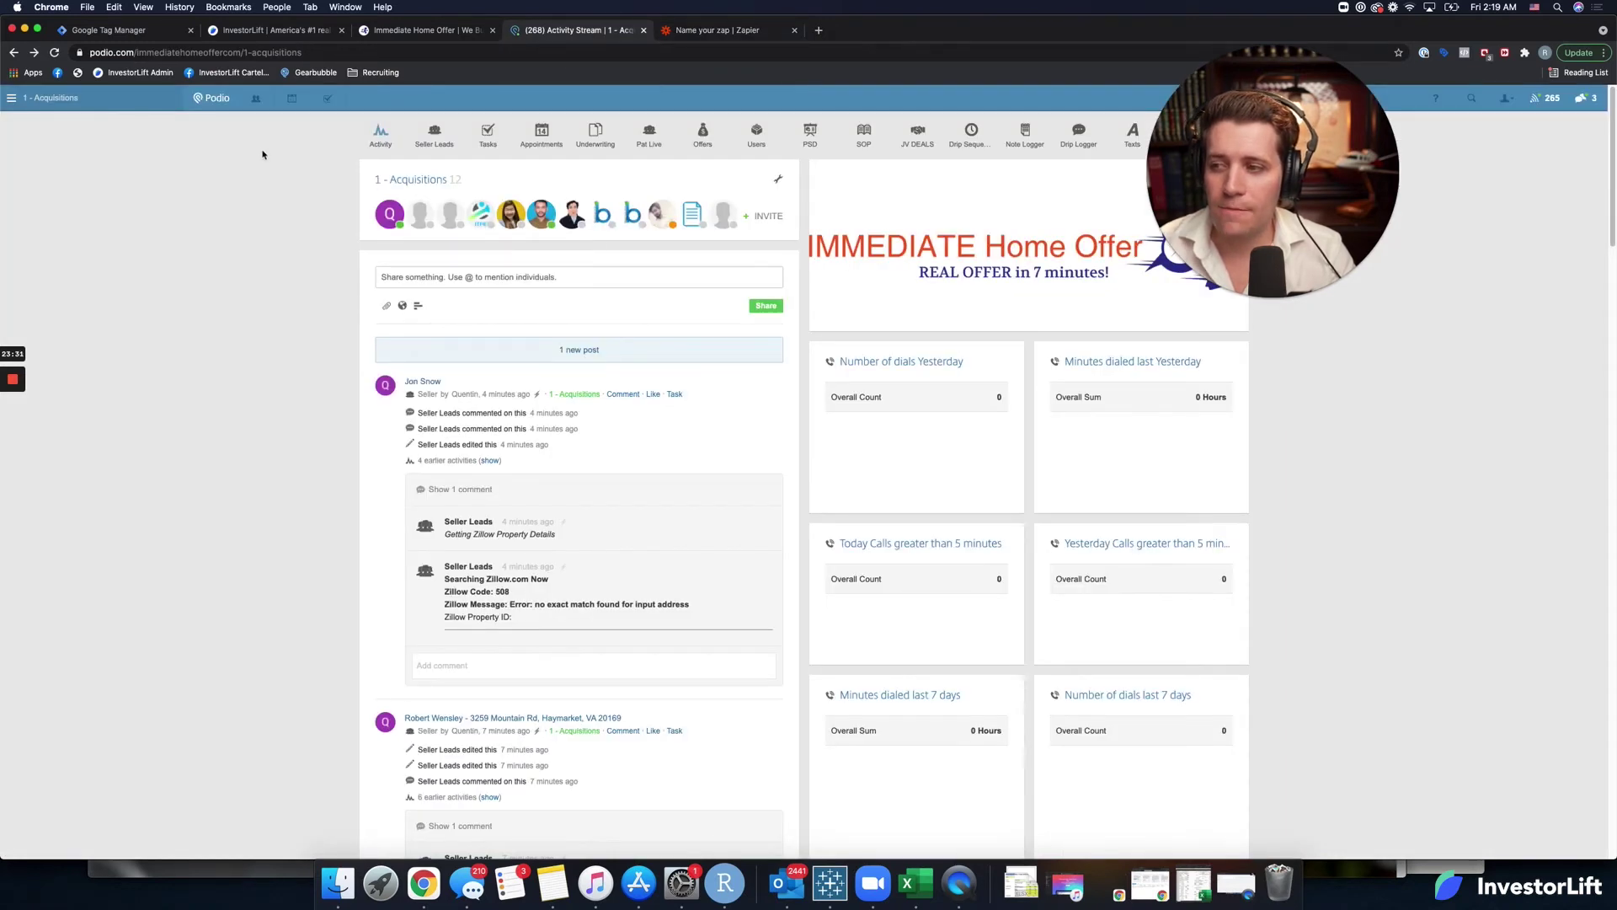
Open the Seller Leads app's template editor in Podio.
click(434, 135)
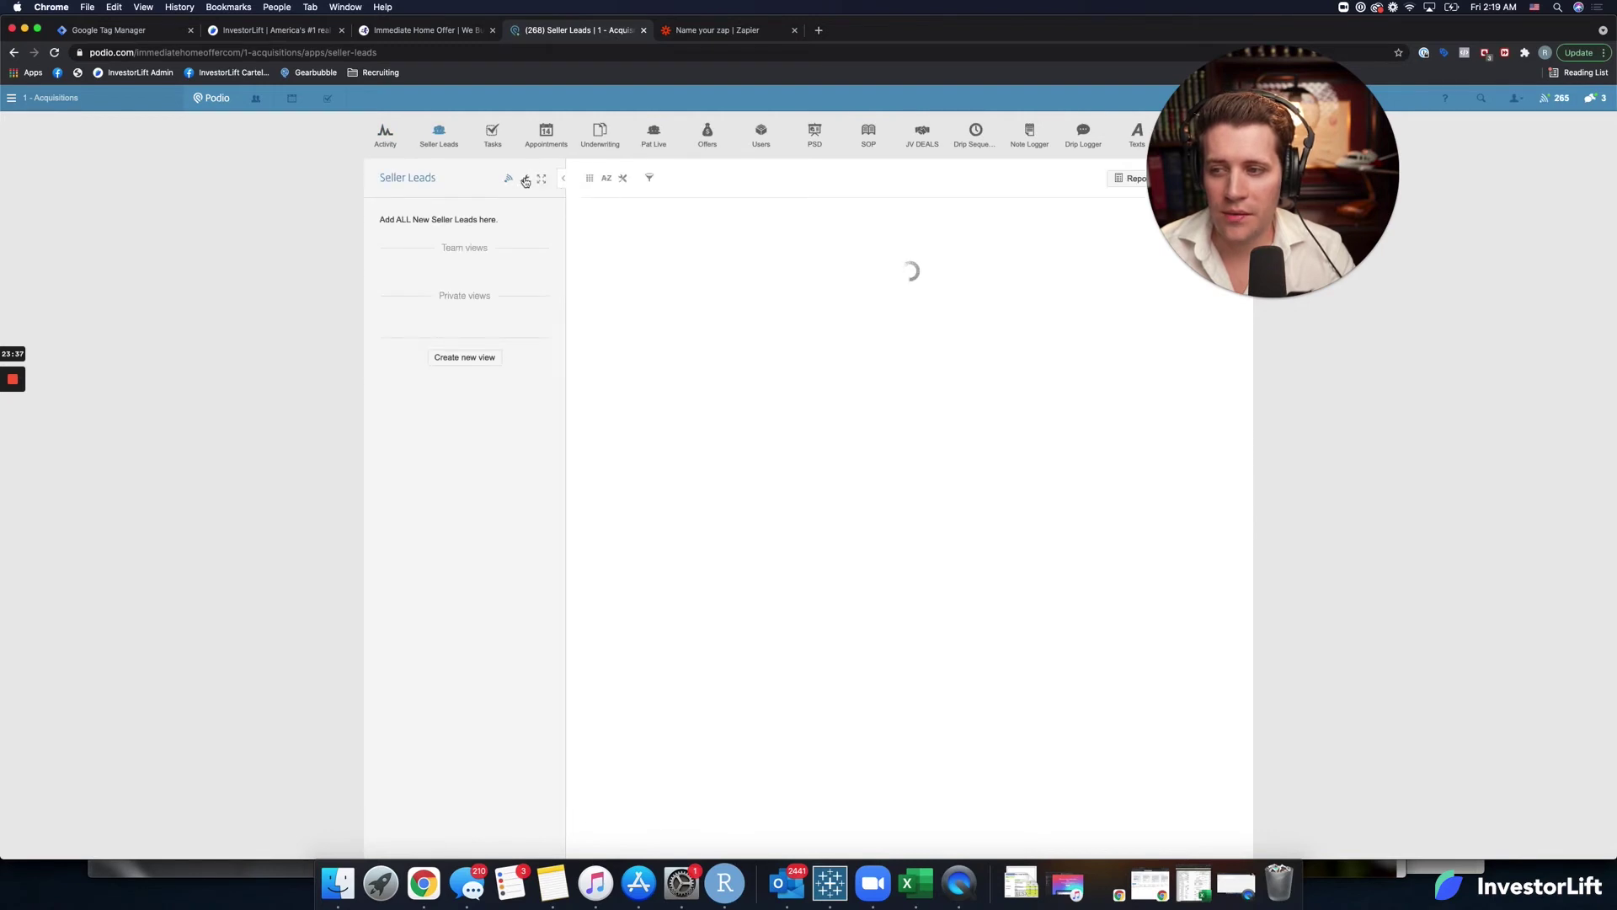
click(524, 181)
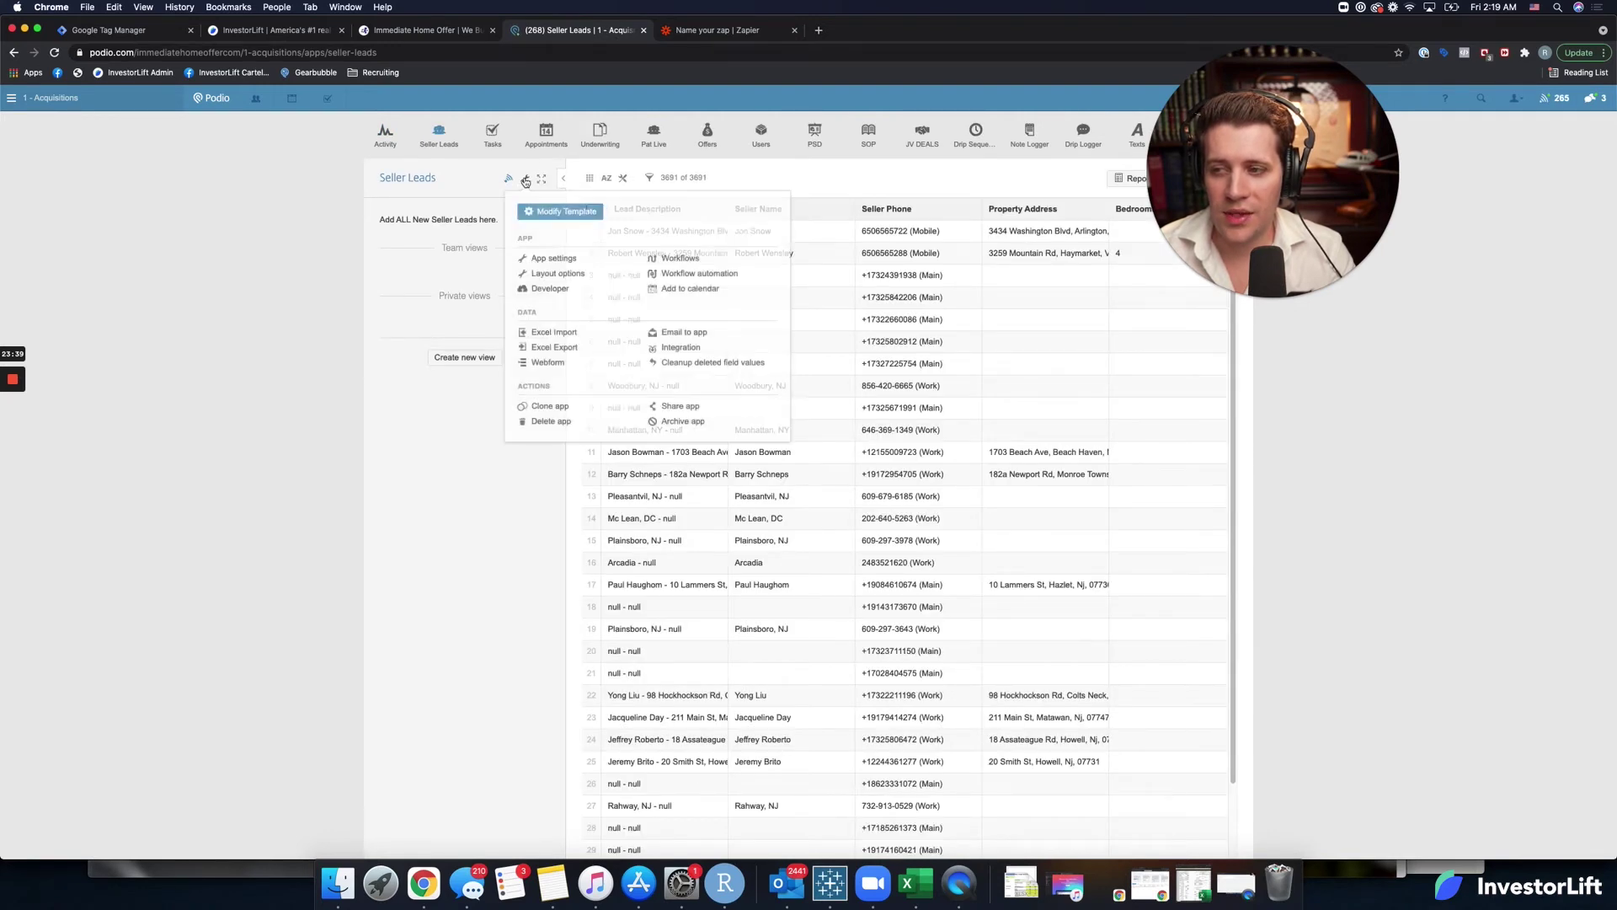
click(579, 213)
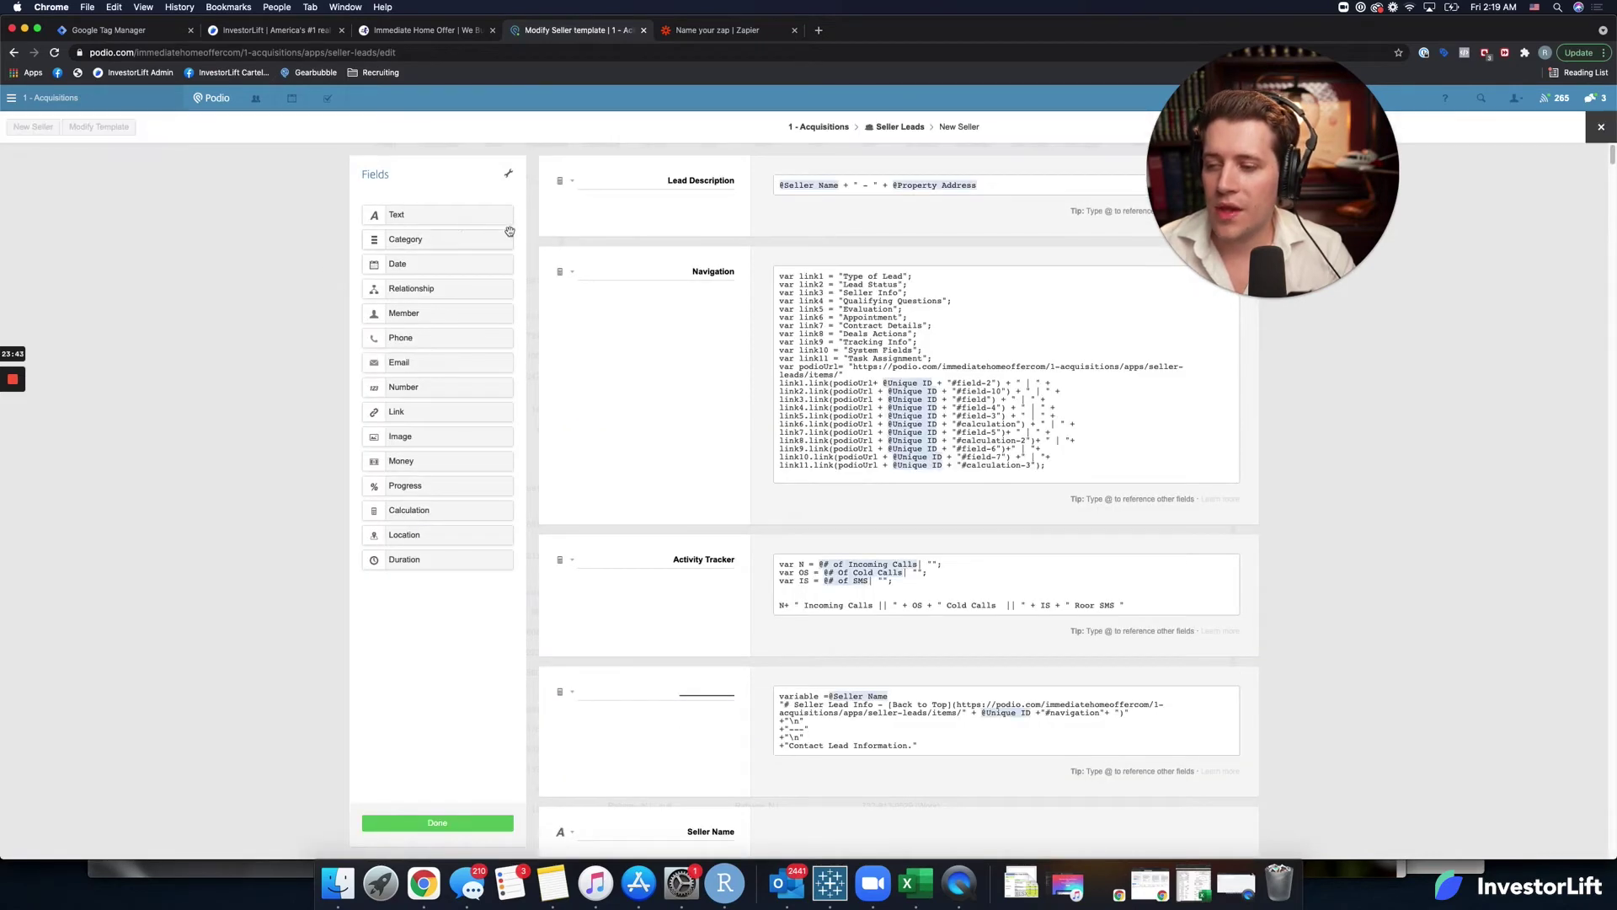
scroll(638, 481, down, 20)
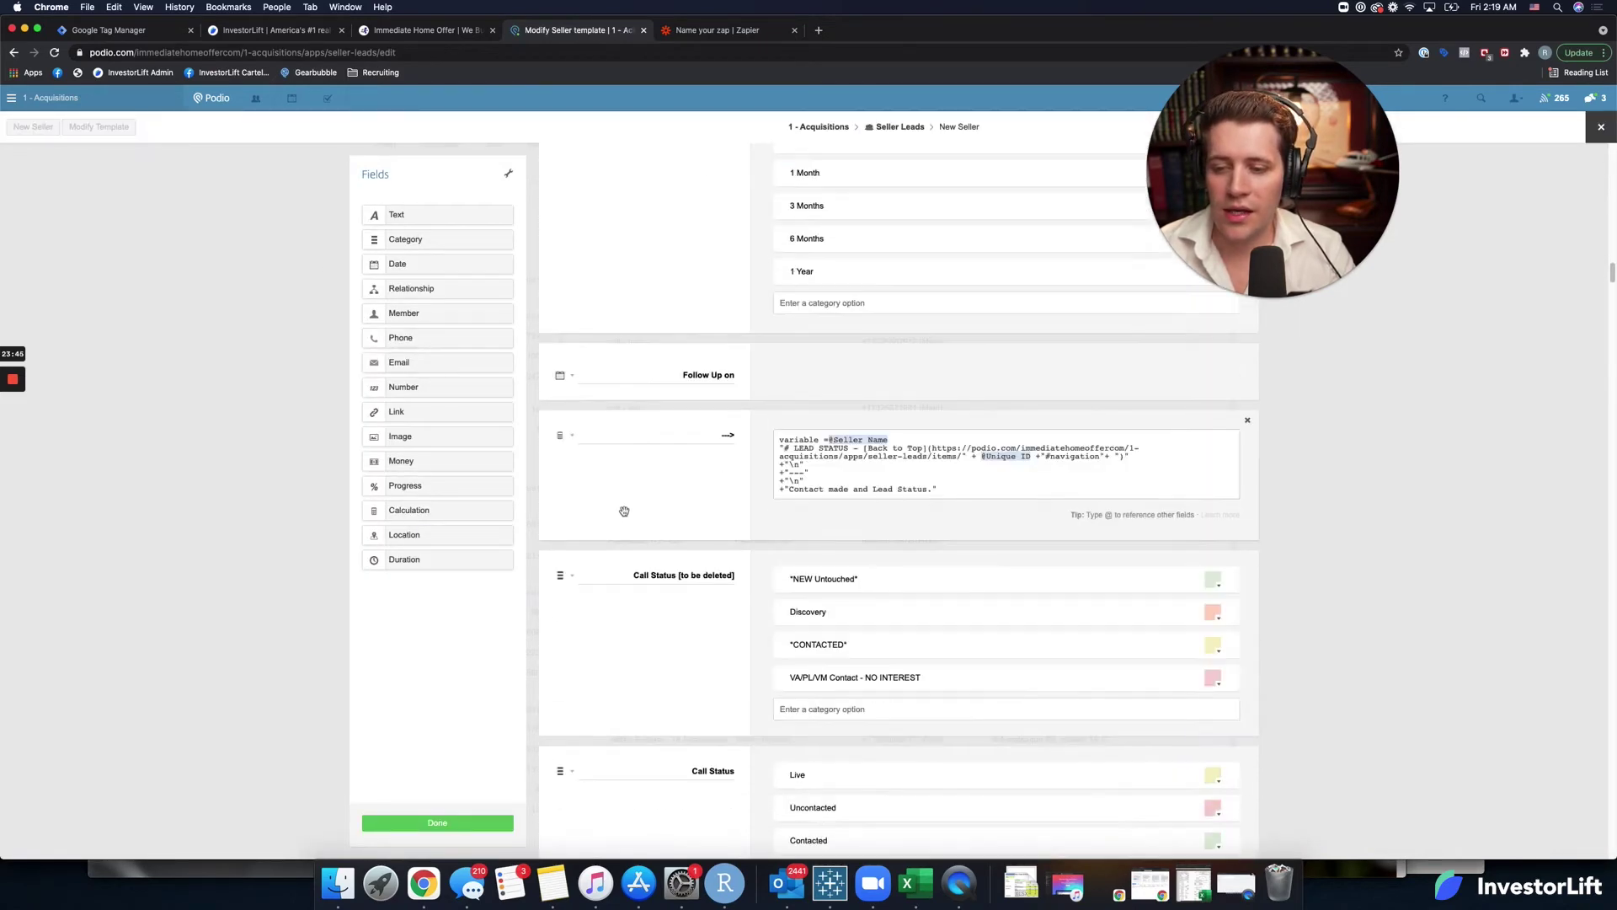
scroll(1388, 473, down, 10)
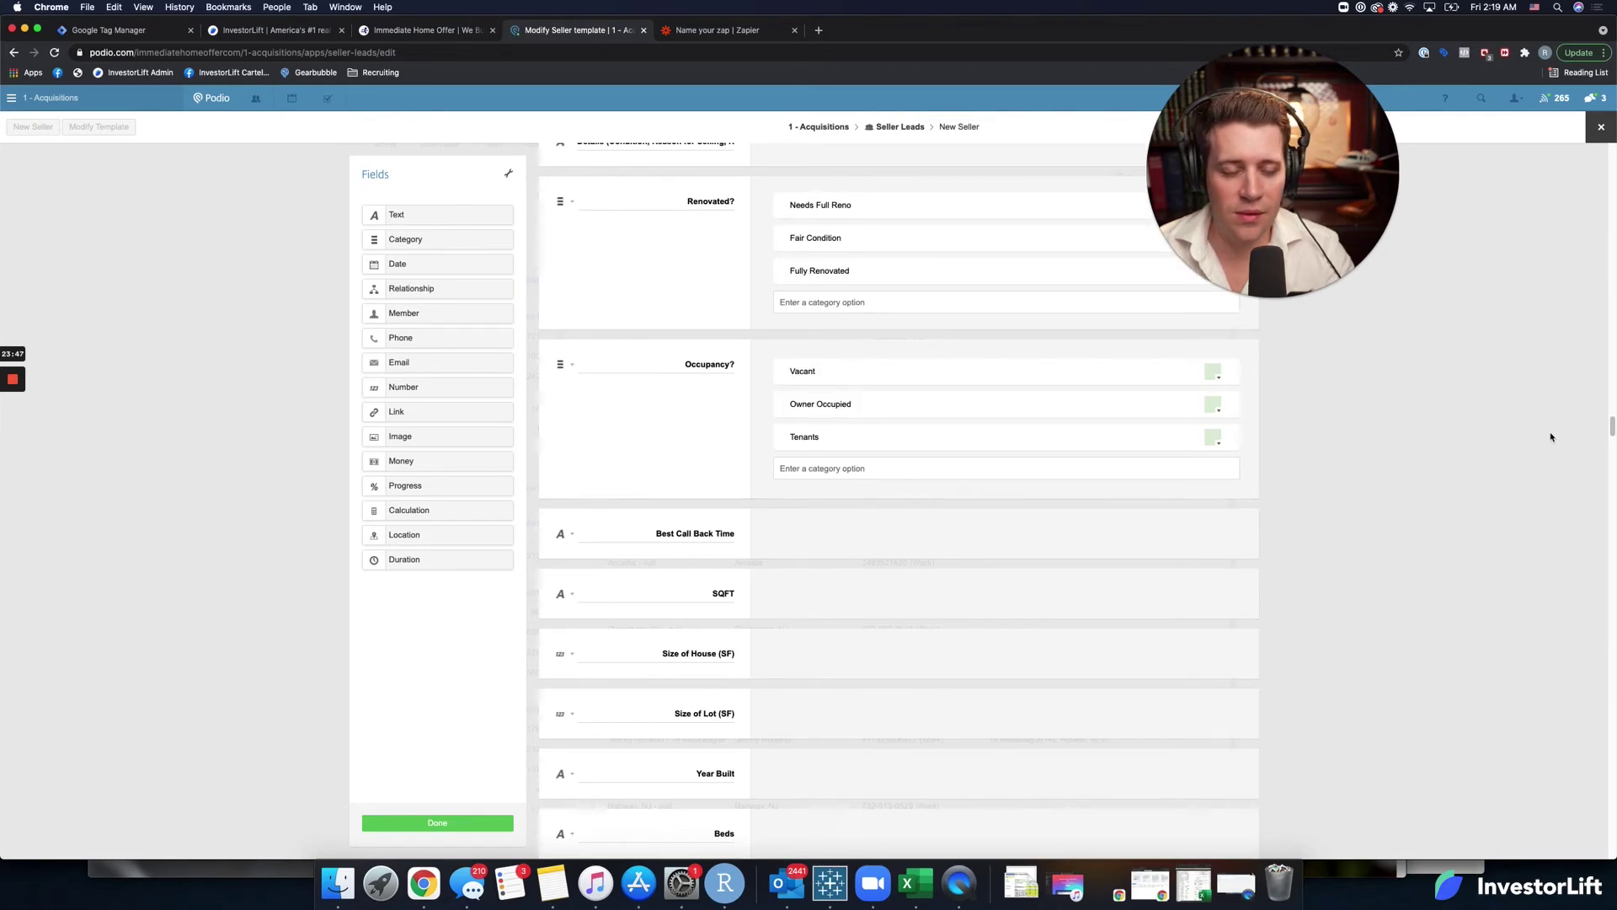
drag(1613, 427, 1567, 870)
drag(1280, 202, 1469, 225)
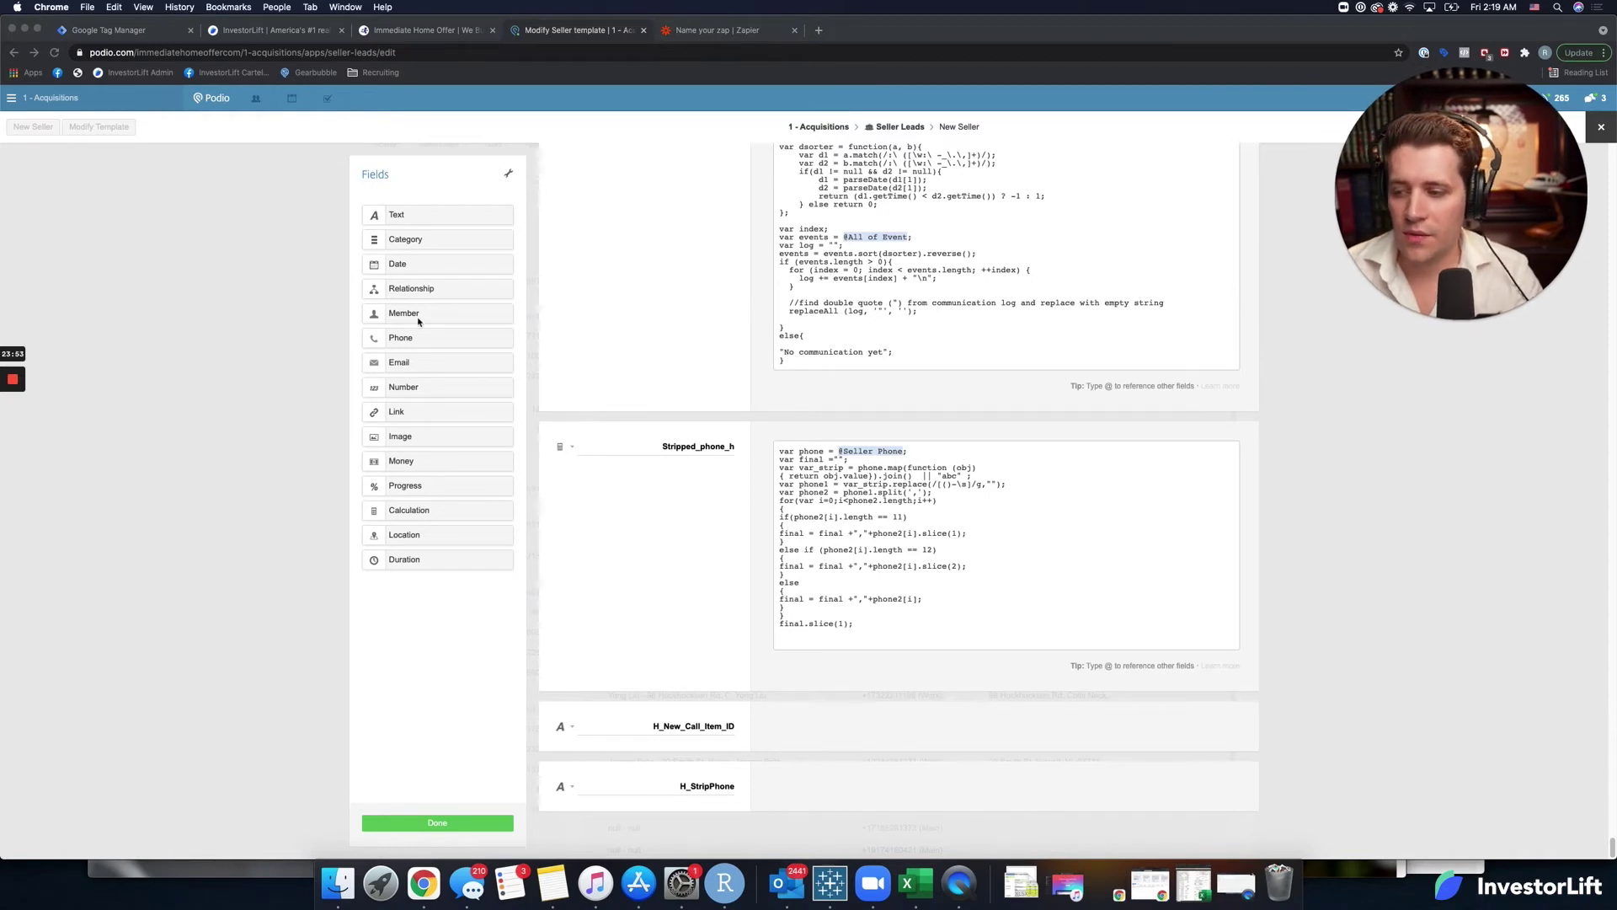
Add a single-line text field named InvestorLift_ID at the template's end and save it.
click(401, 221)
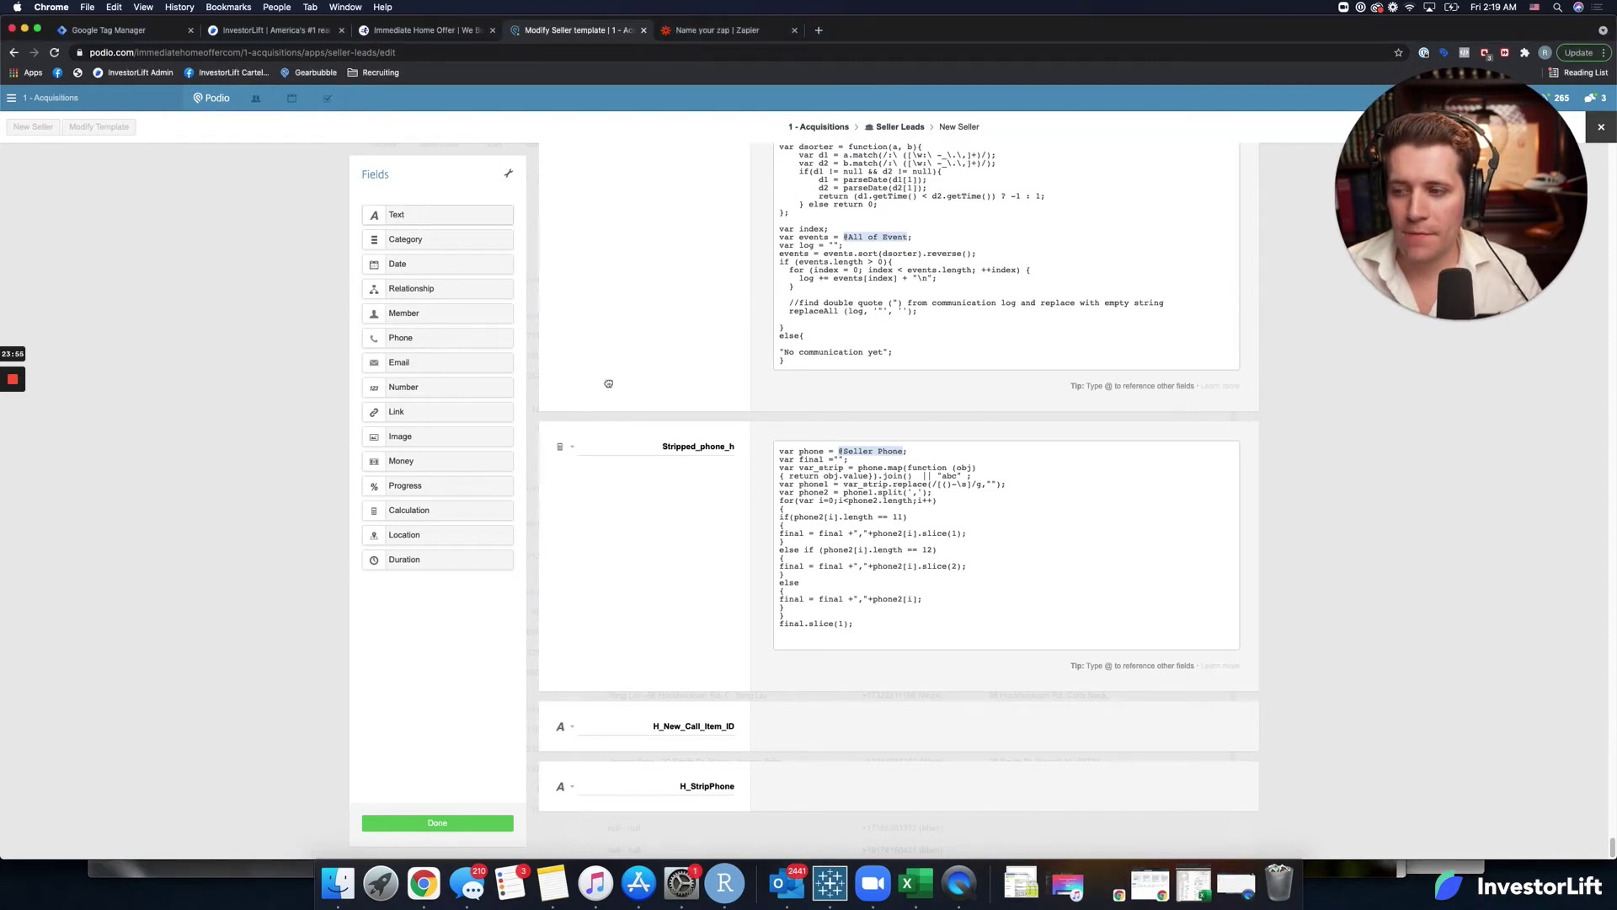
drag(404, 217, 652, 796)
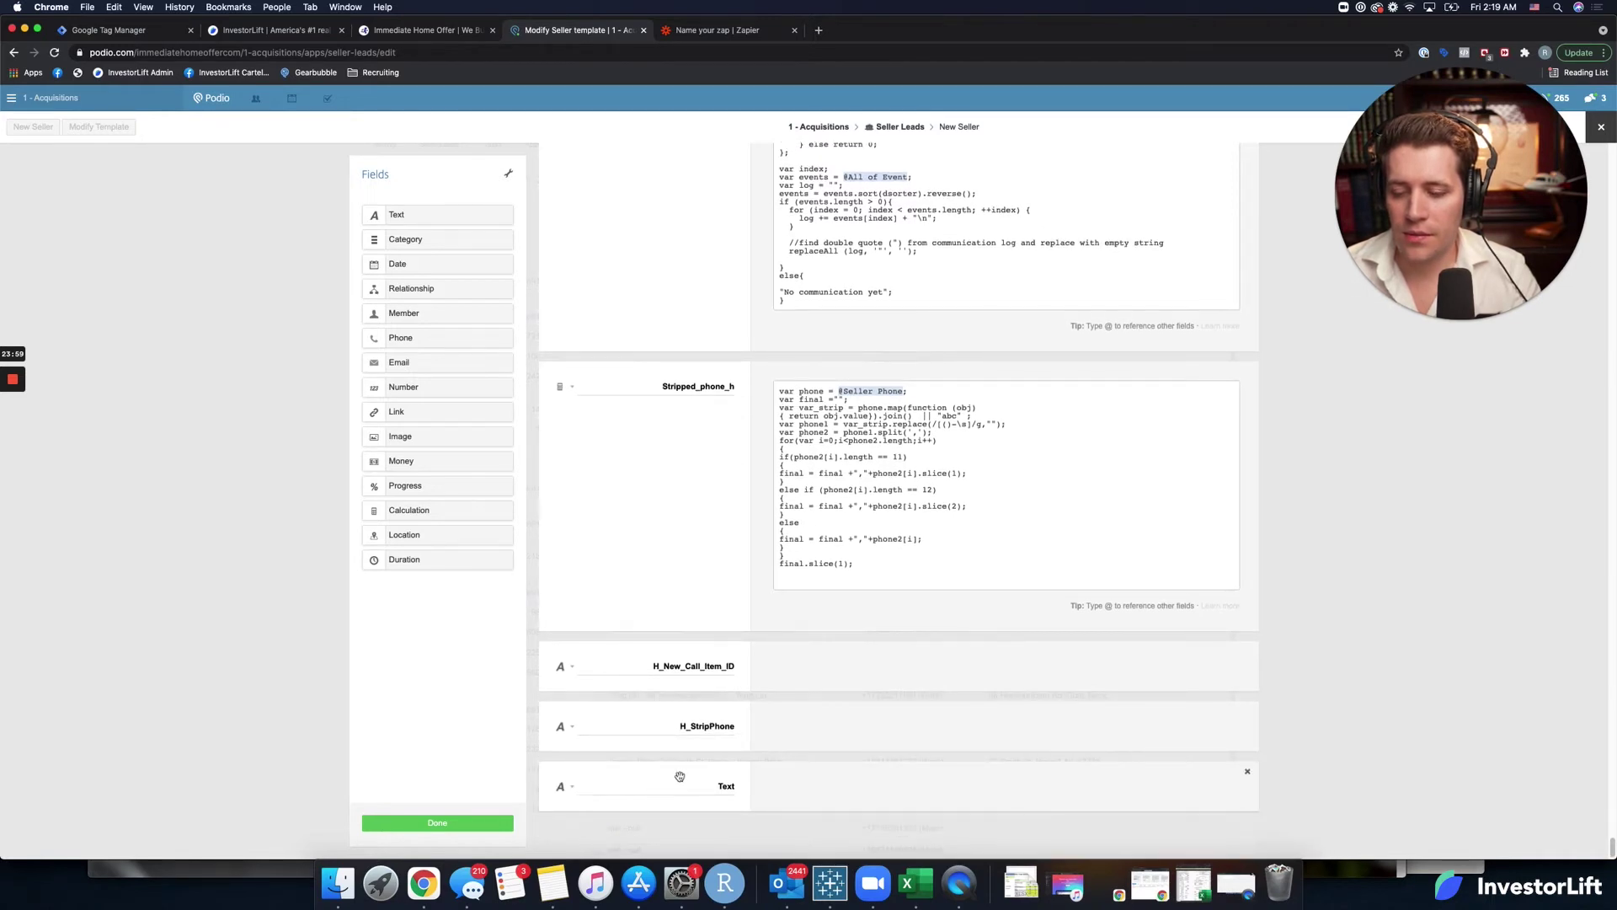
click(699, 784)
text(In)
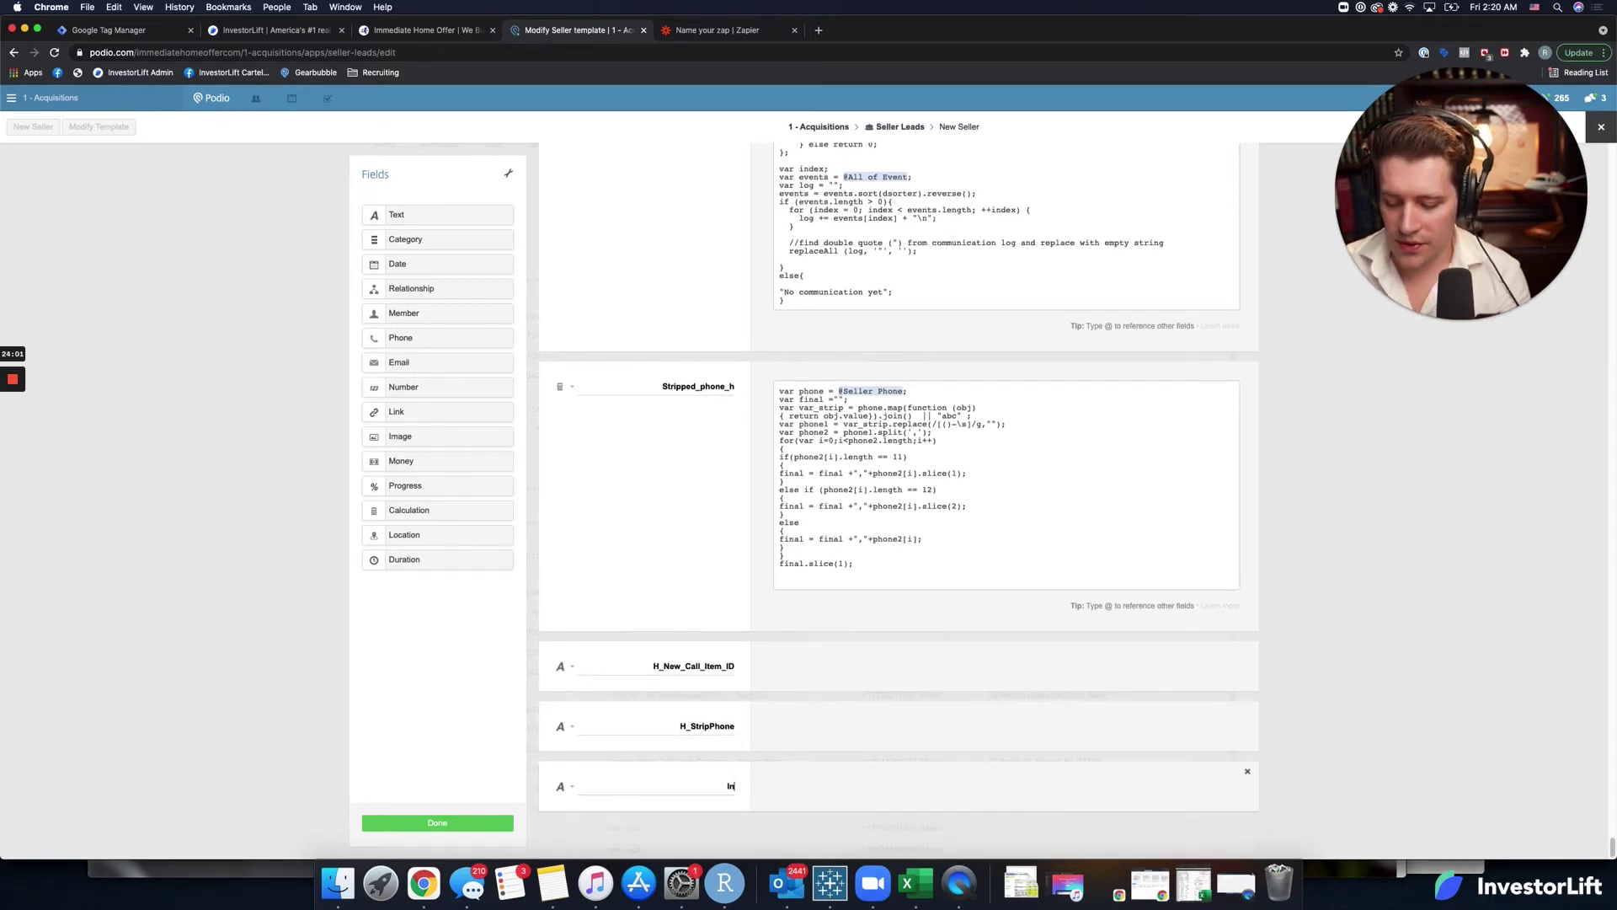
text(vestorLift_ID)
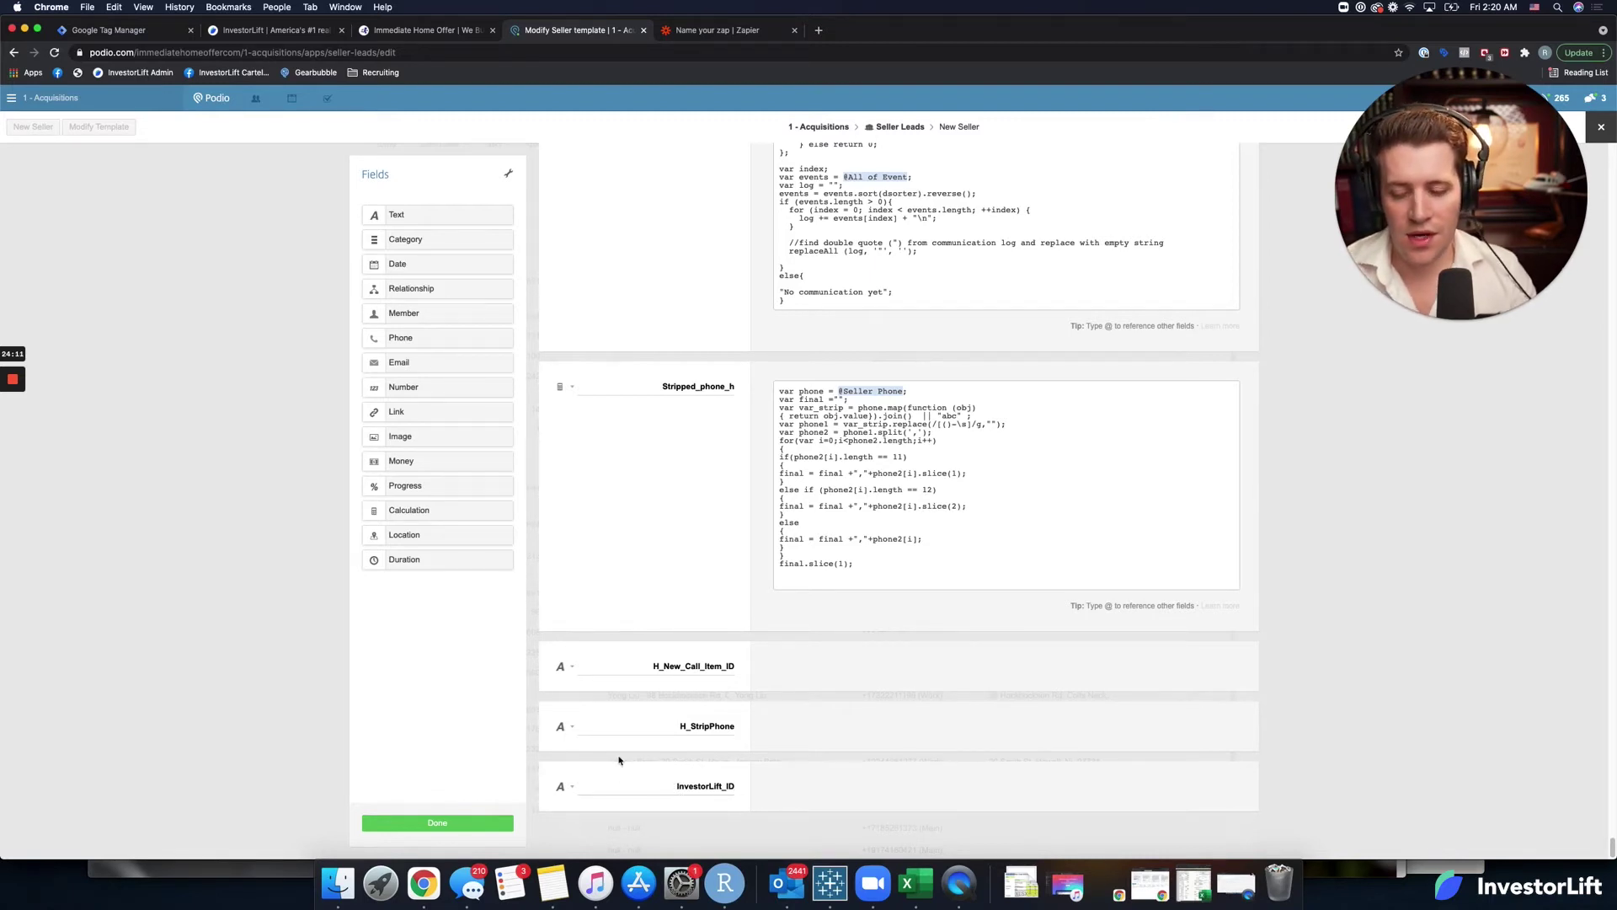
click(571, 788)
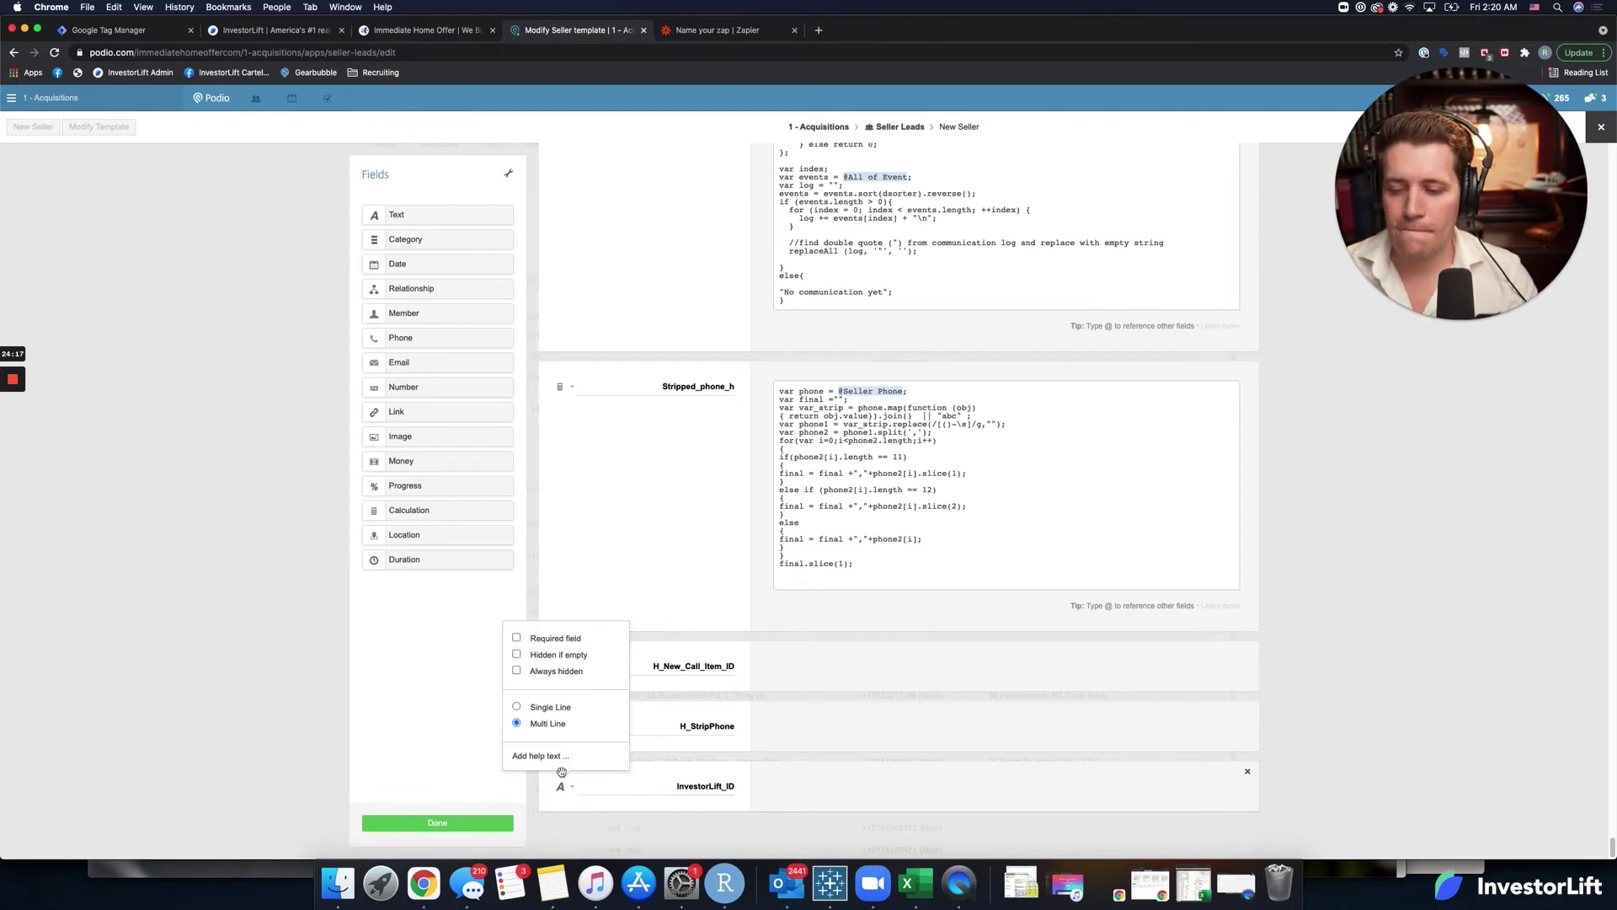
click(549, 708)
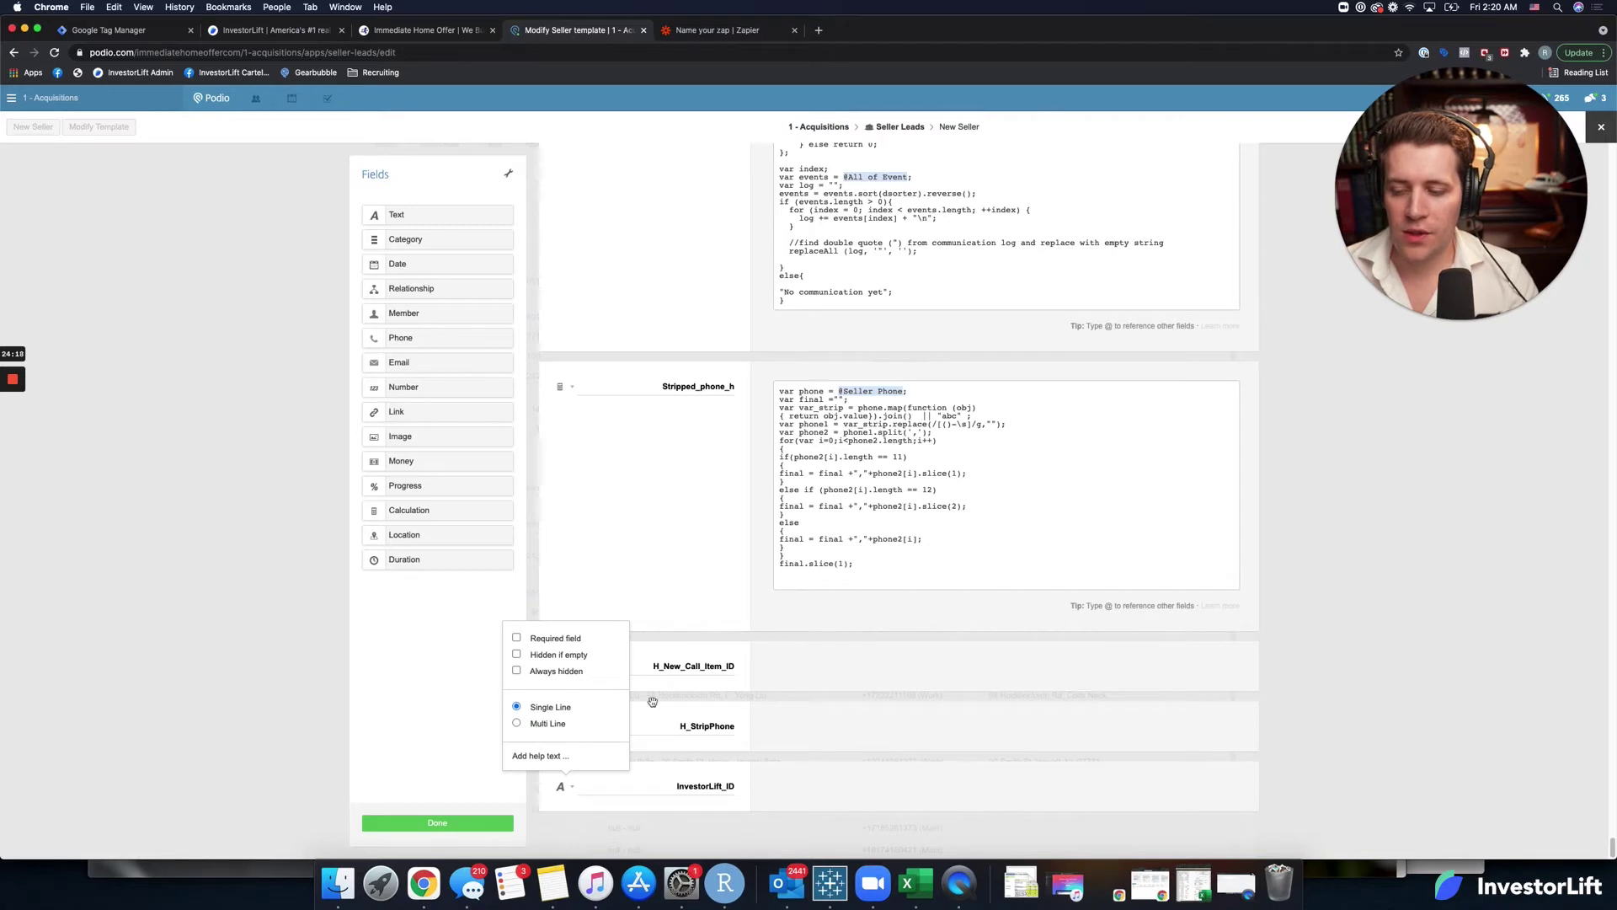
click(893, 734)
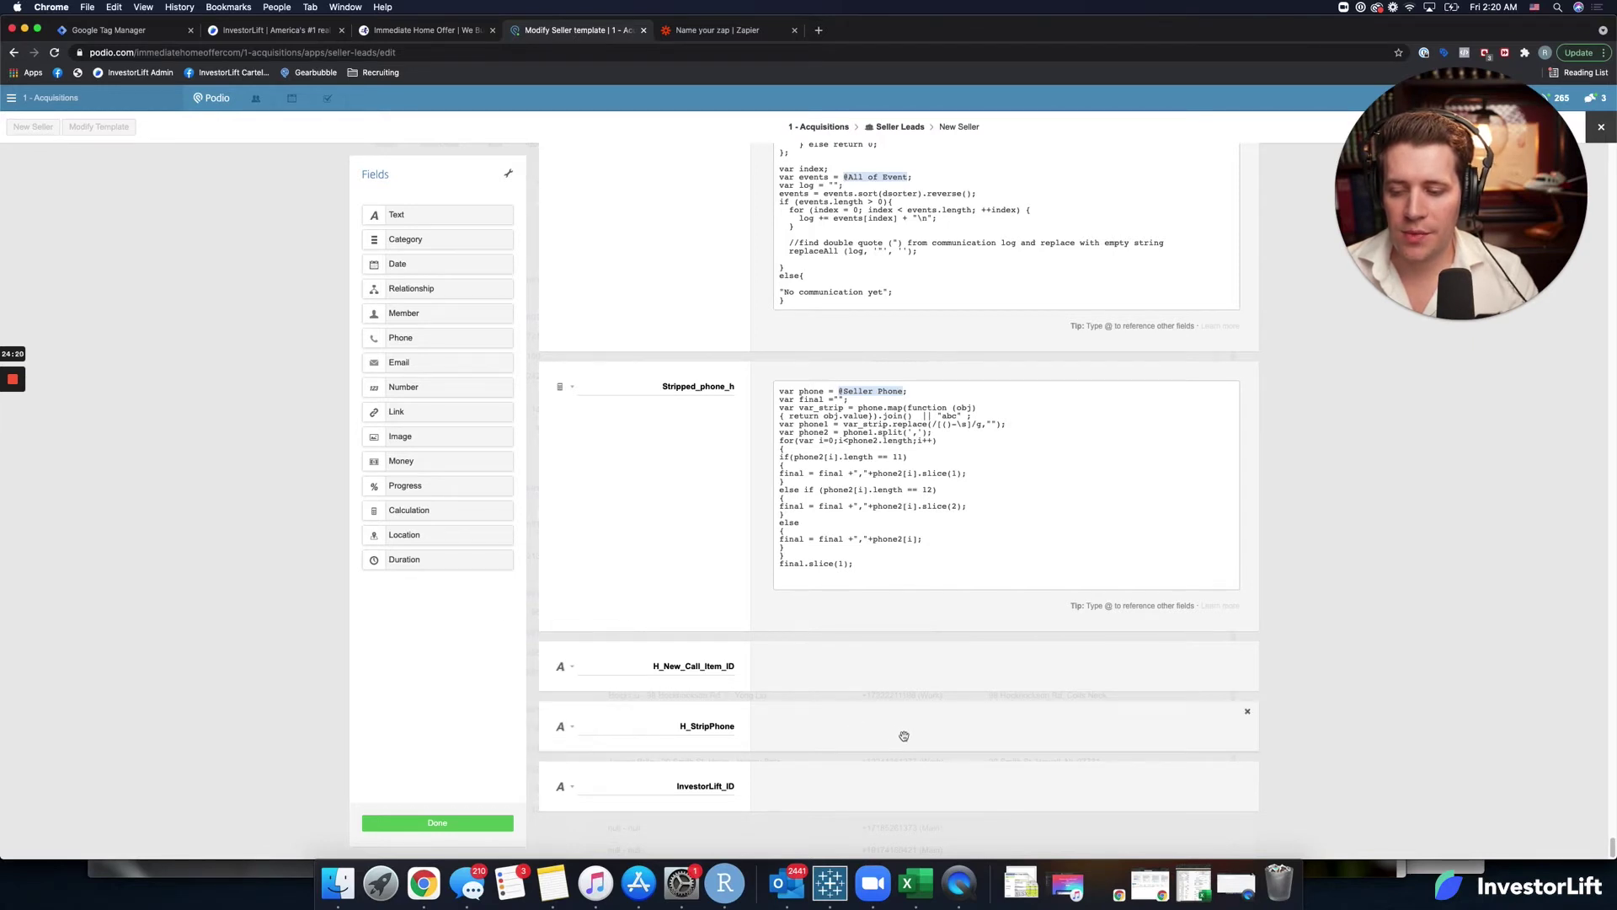
click(438, 824)
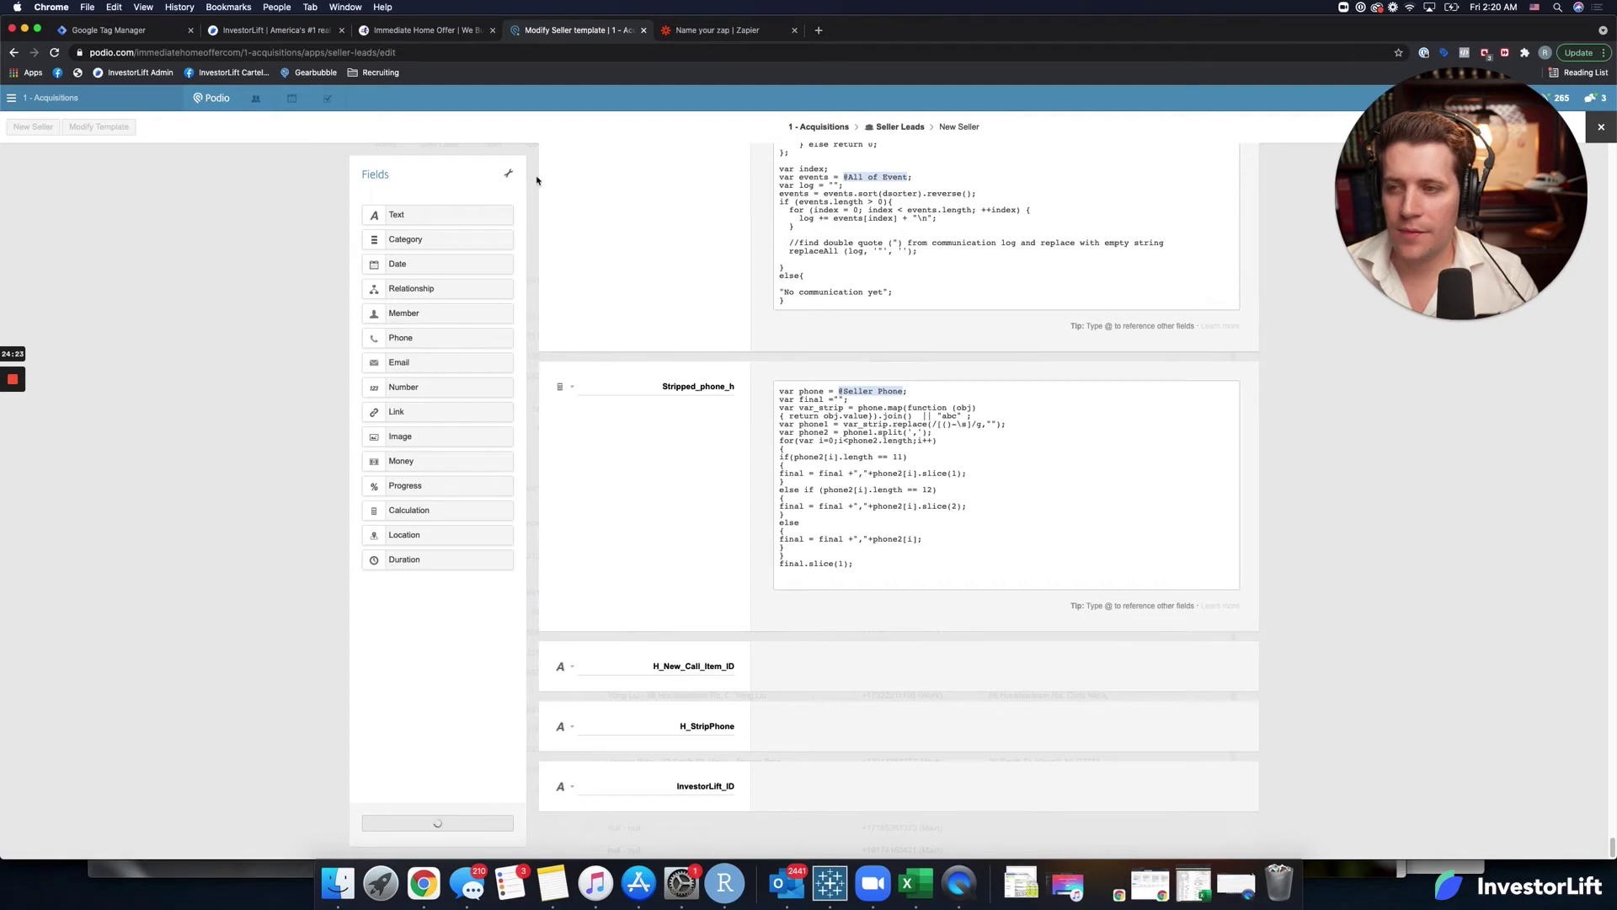
click(729, 32)
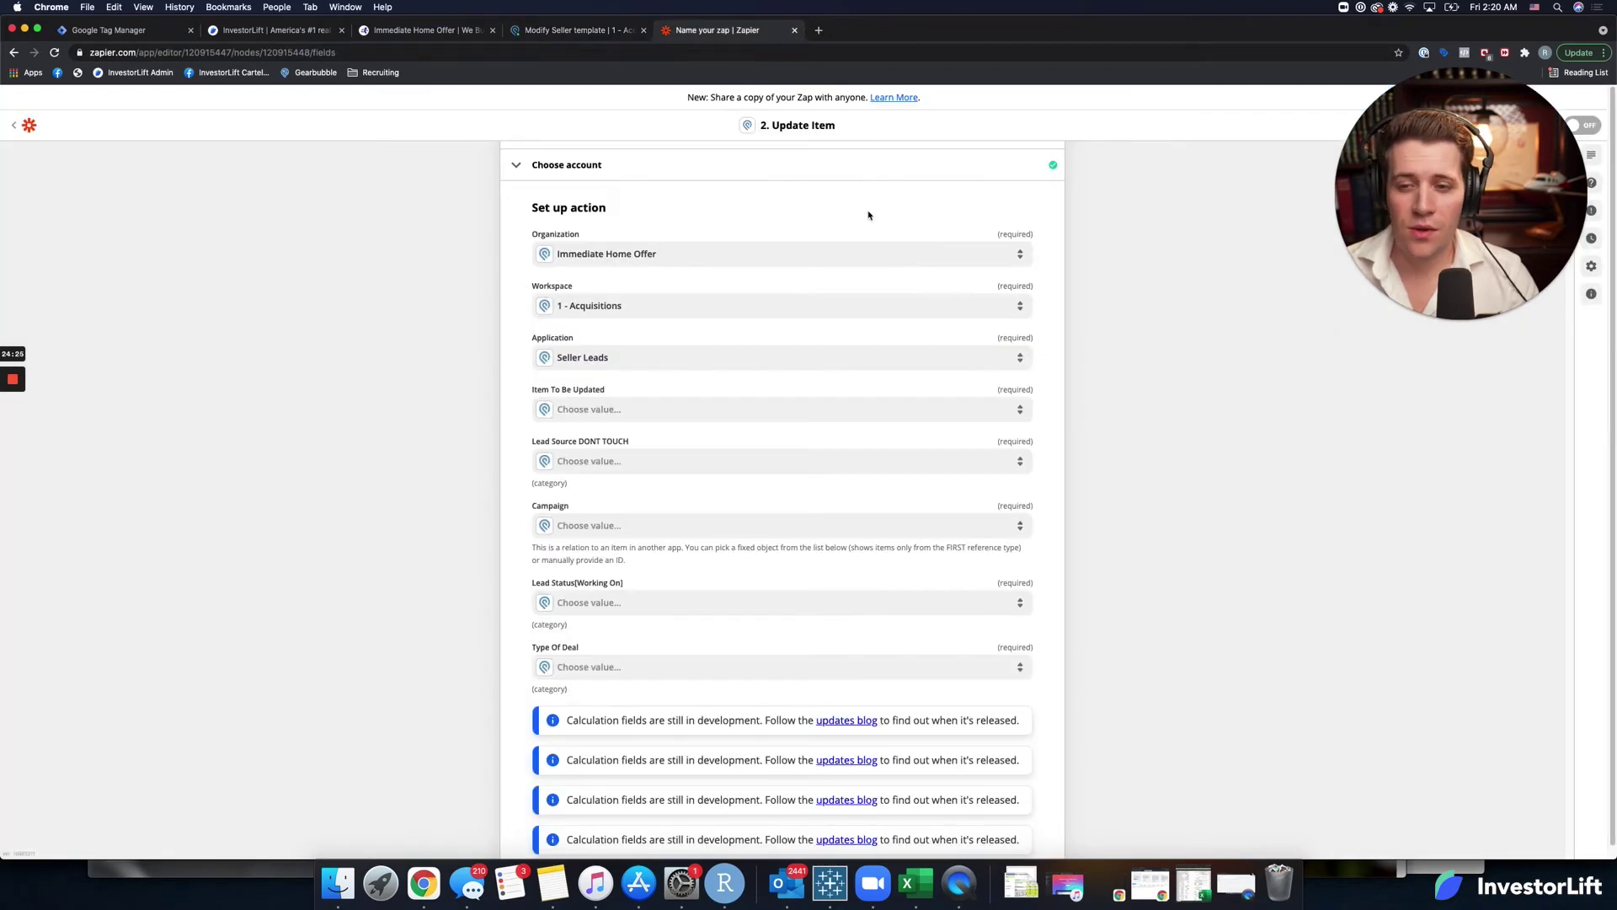
Reopen the original Podio Zap, expand its Create Item account and field setup, then view Seller Leads.
scroll(964, 314, up, 3)
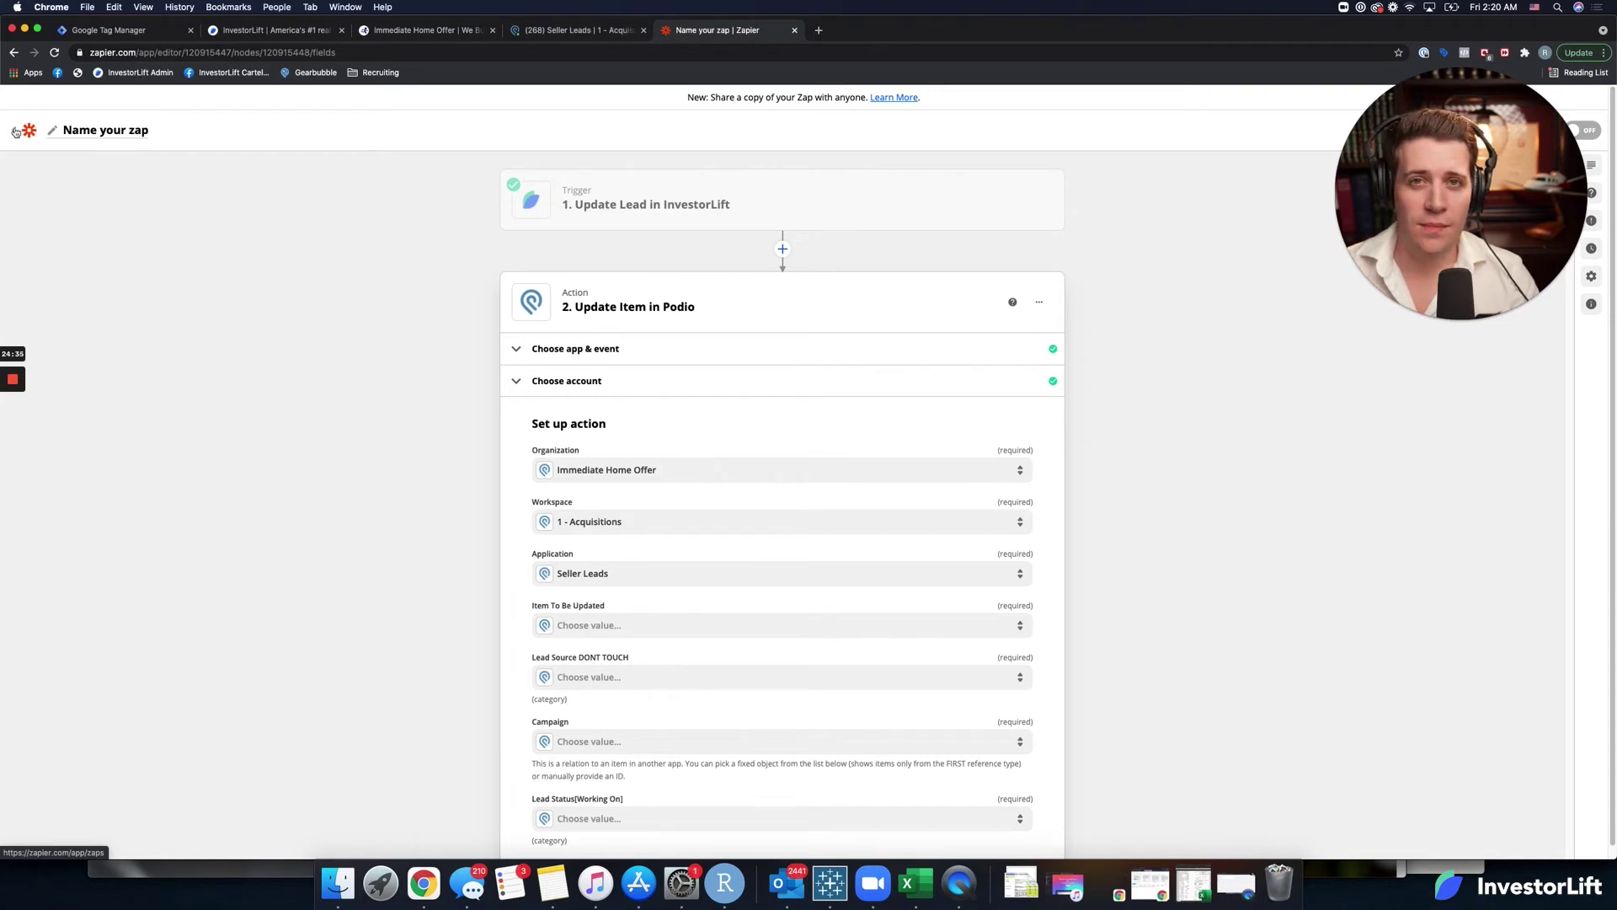
click(16, 133)
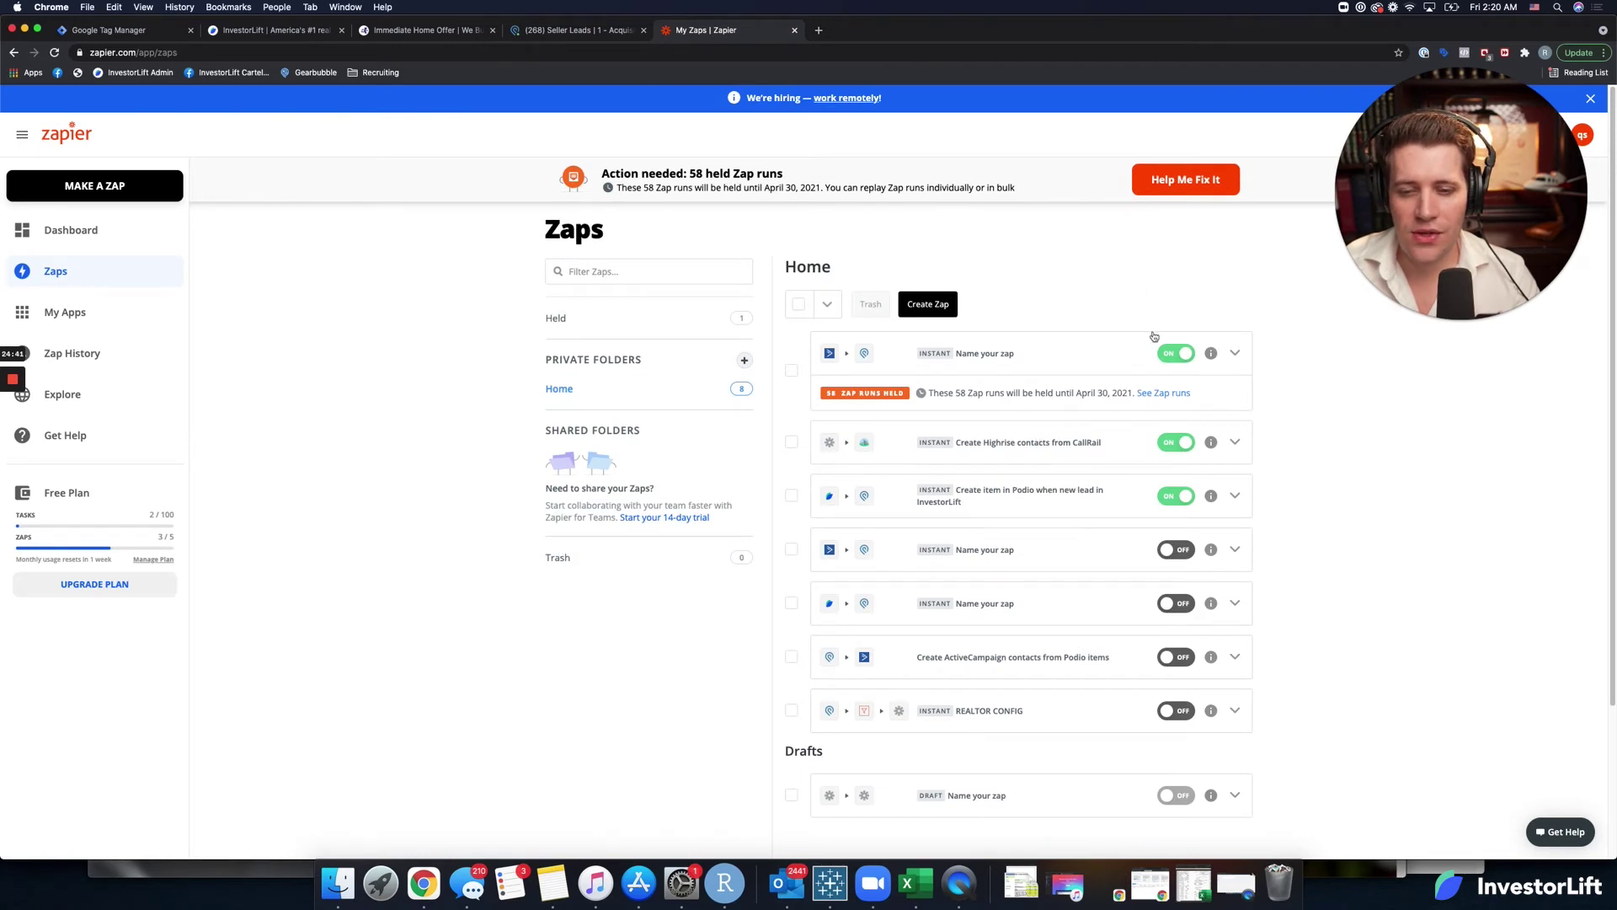
click(1013, 490)
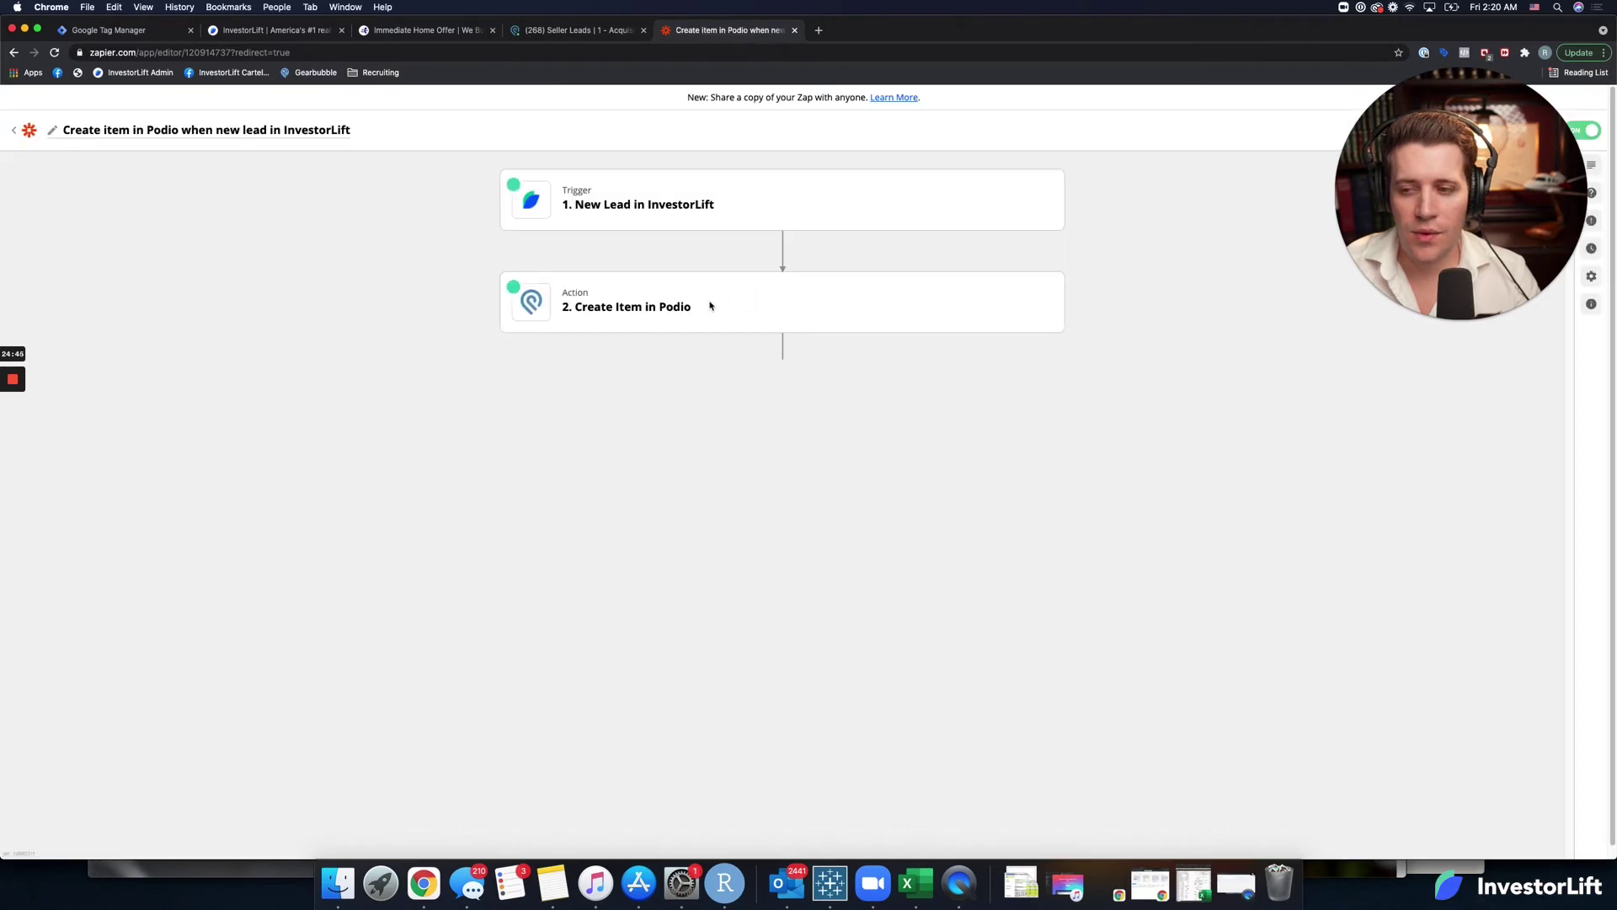
click(731, 308)
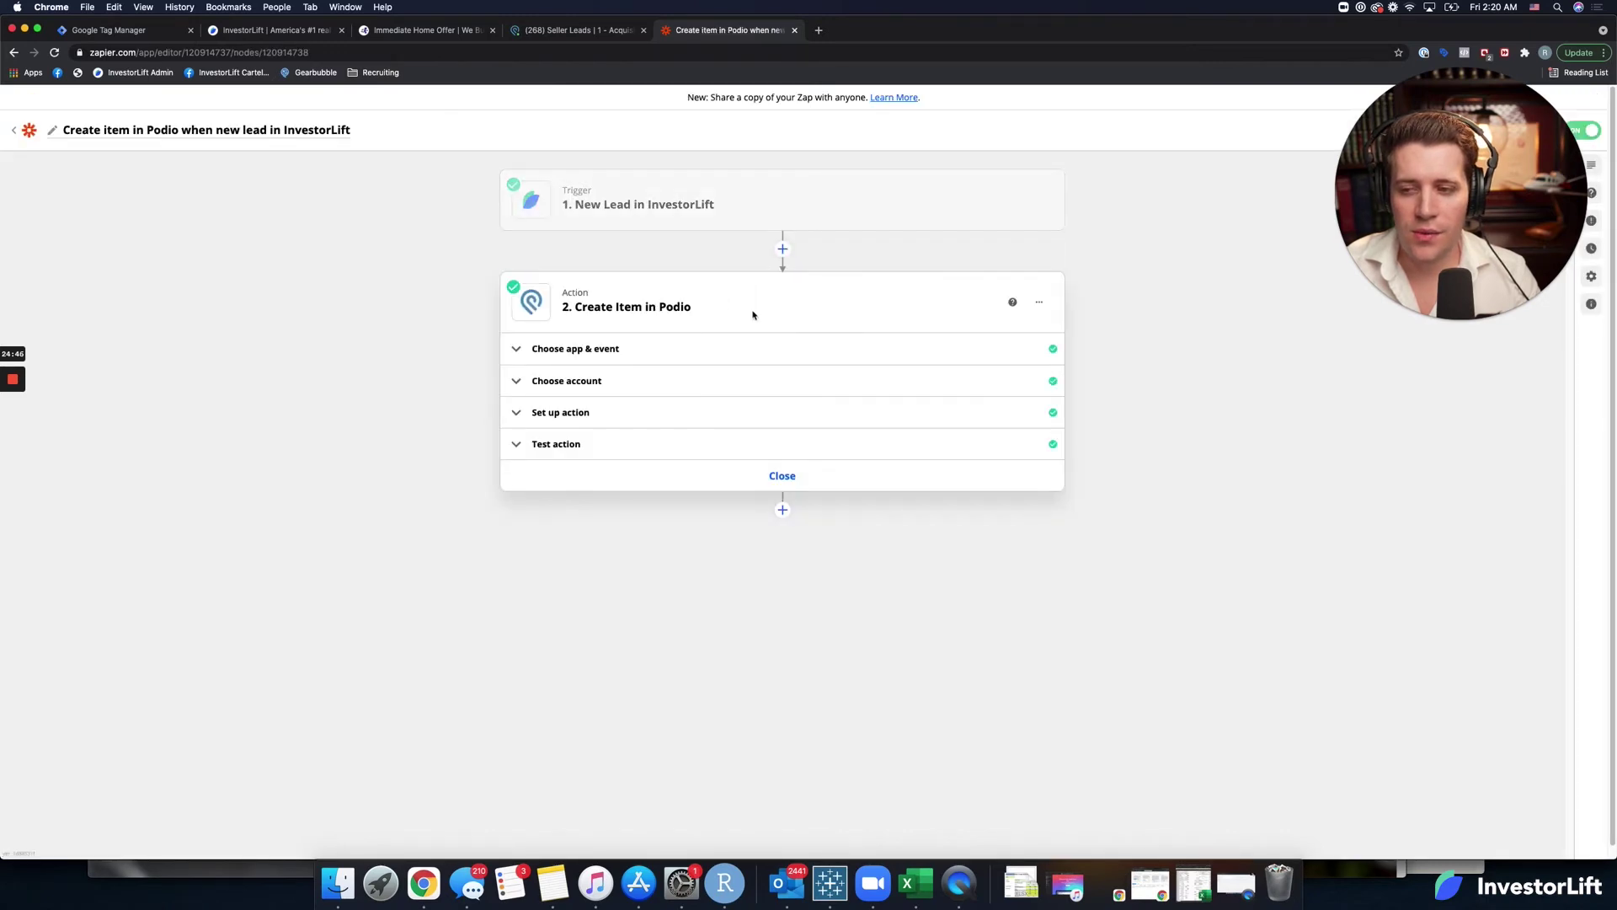
click(590, 393)
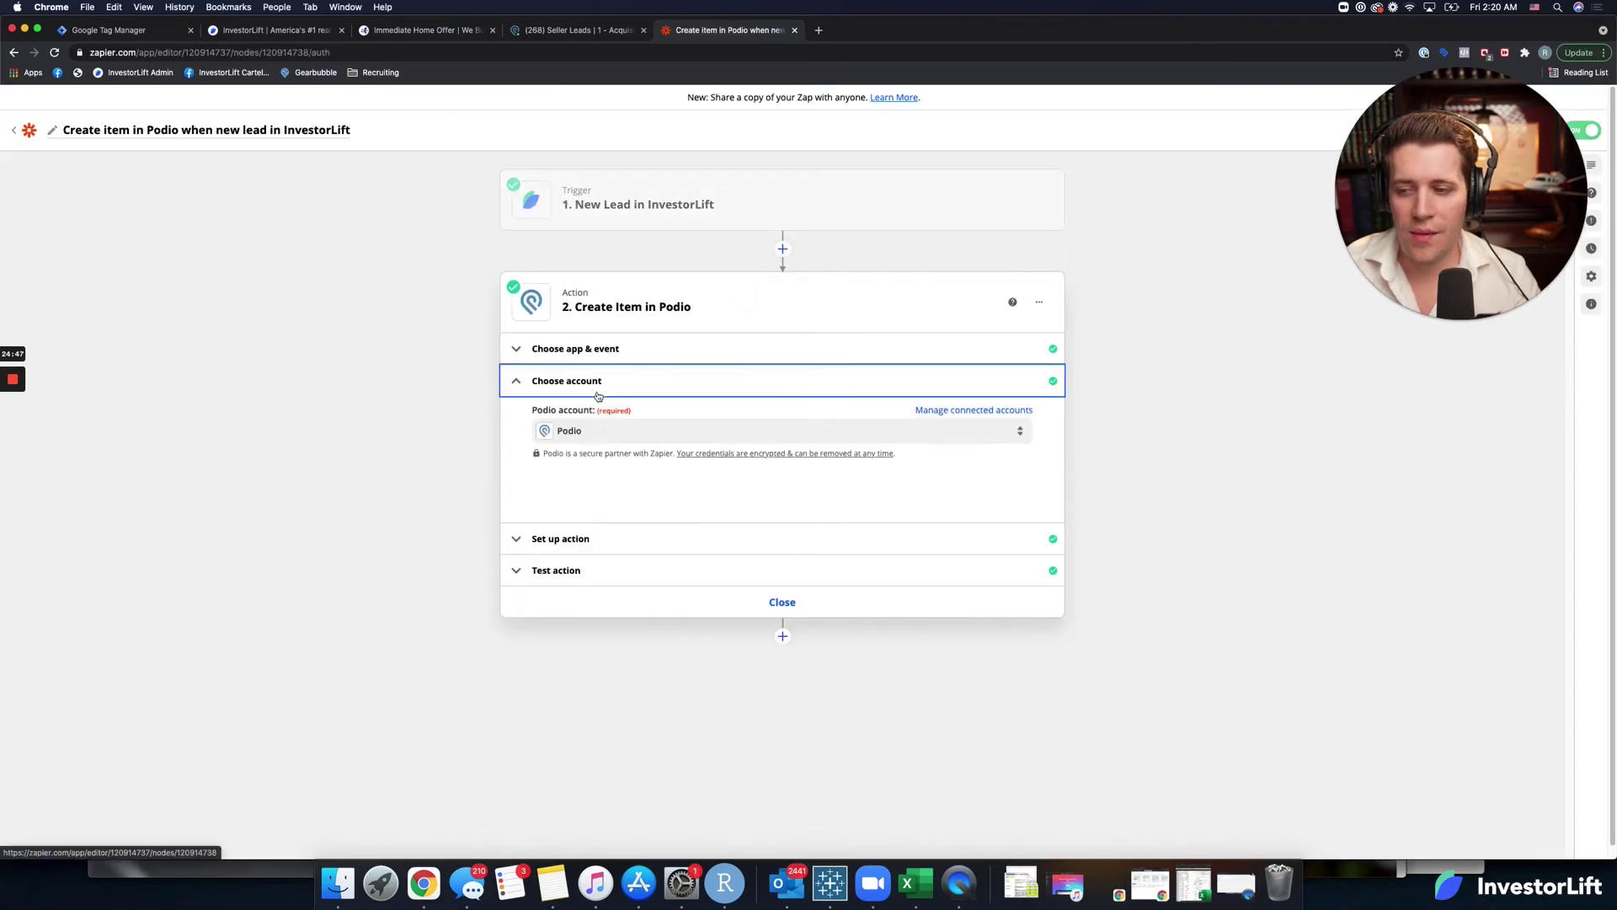
click(640, 536)
click(573, 29)
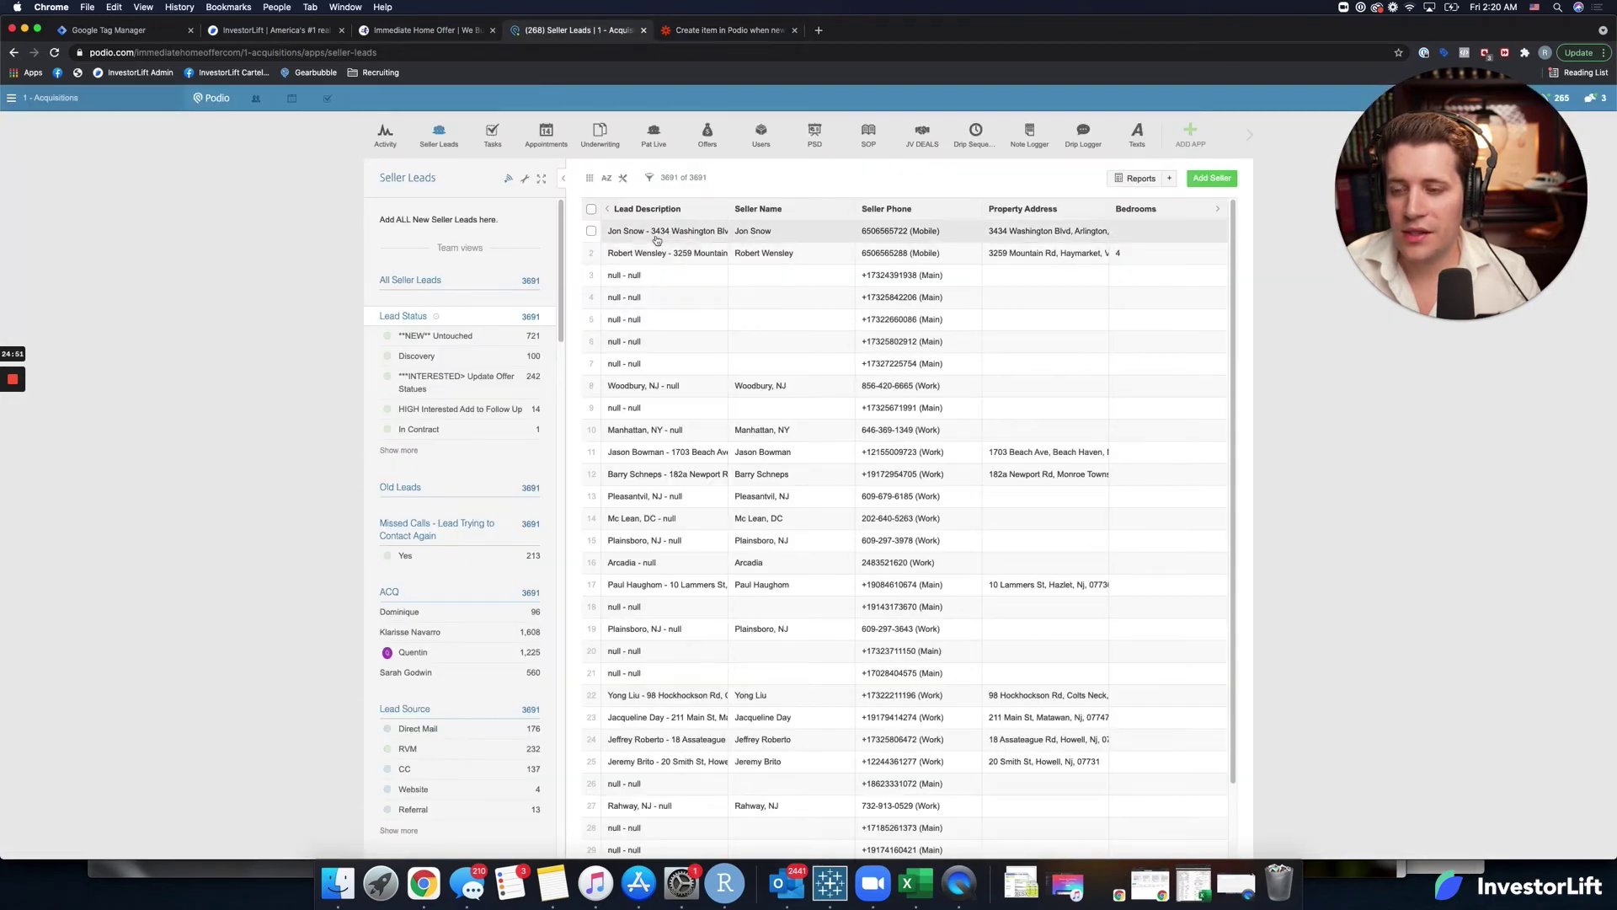
Select the top two test leads and delete them, confirming with 'delete these item'.
click(591, 254)
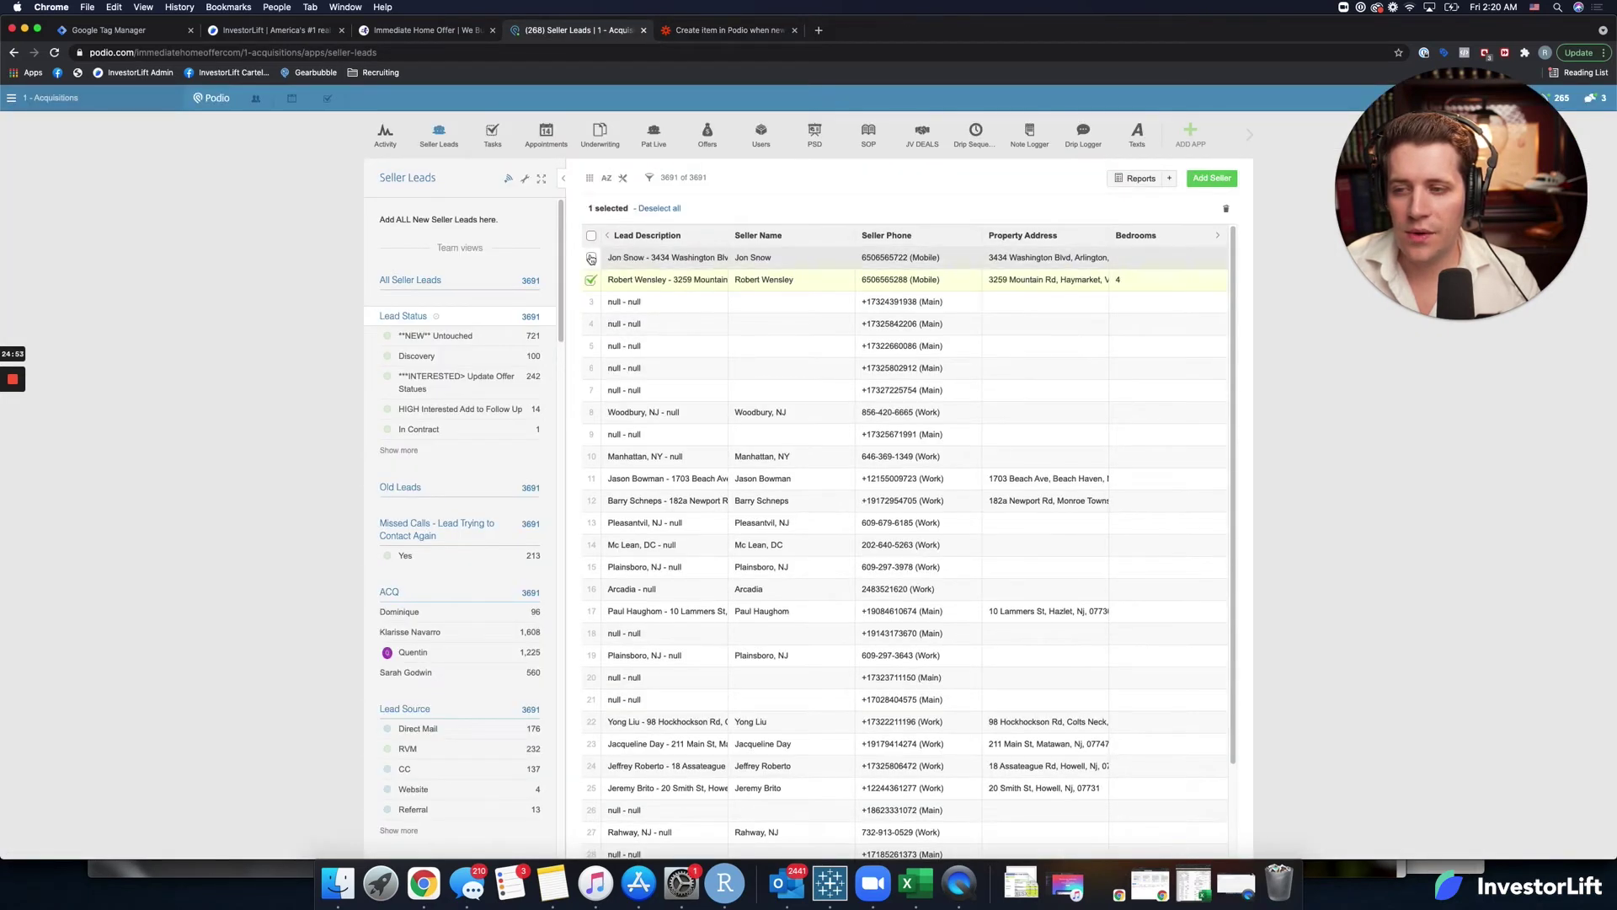
click(591, 258)
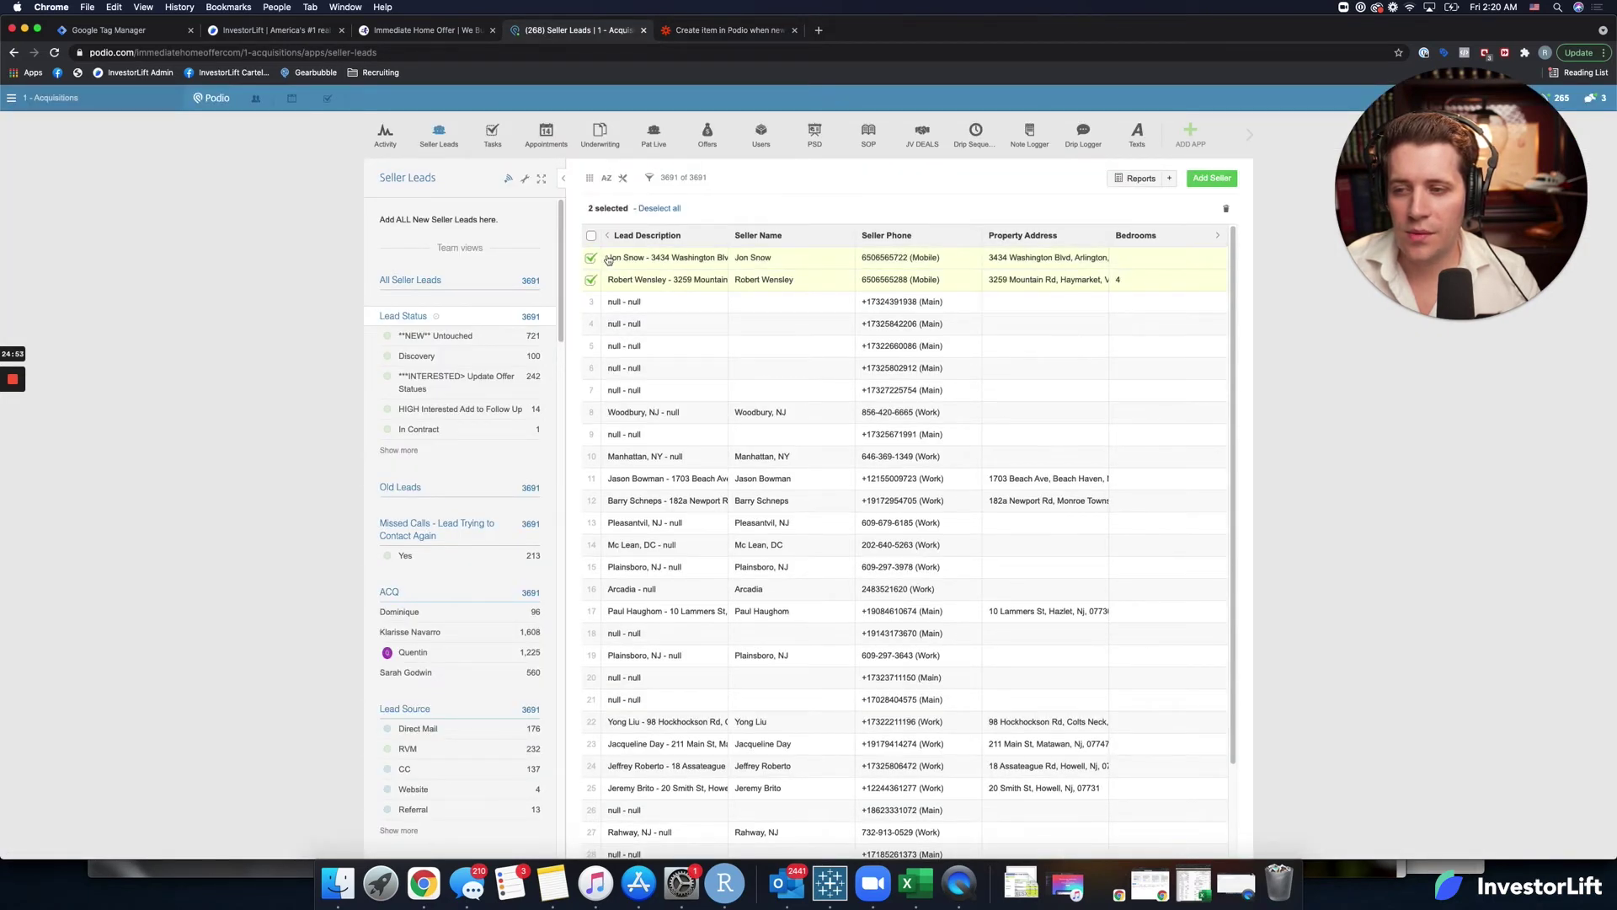
click(1227, 208)
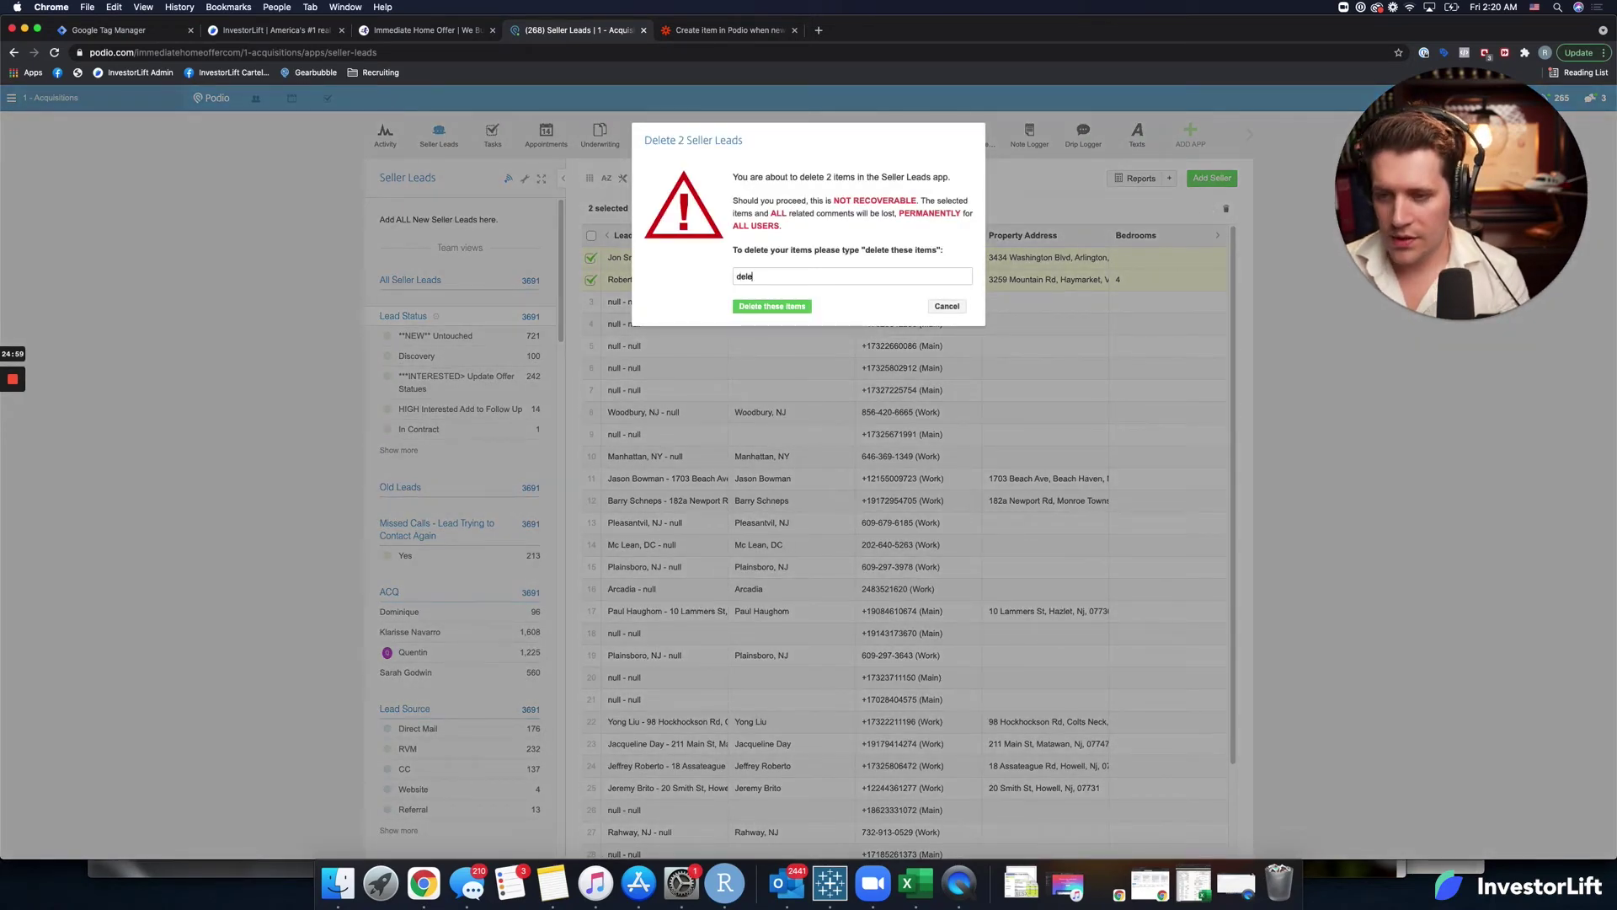
text(delete the)
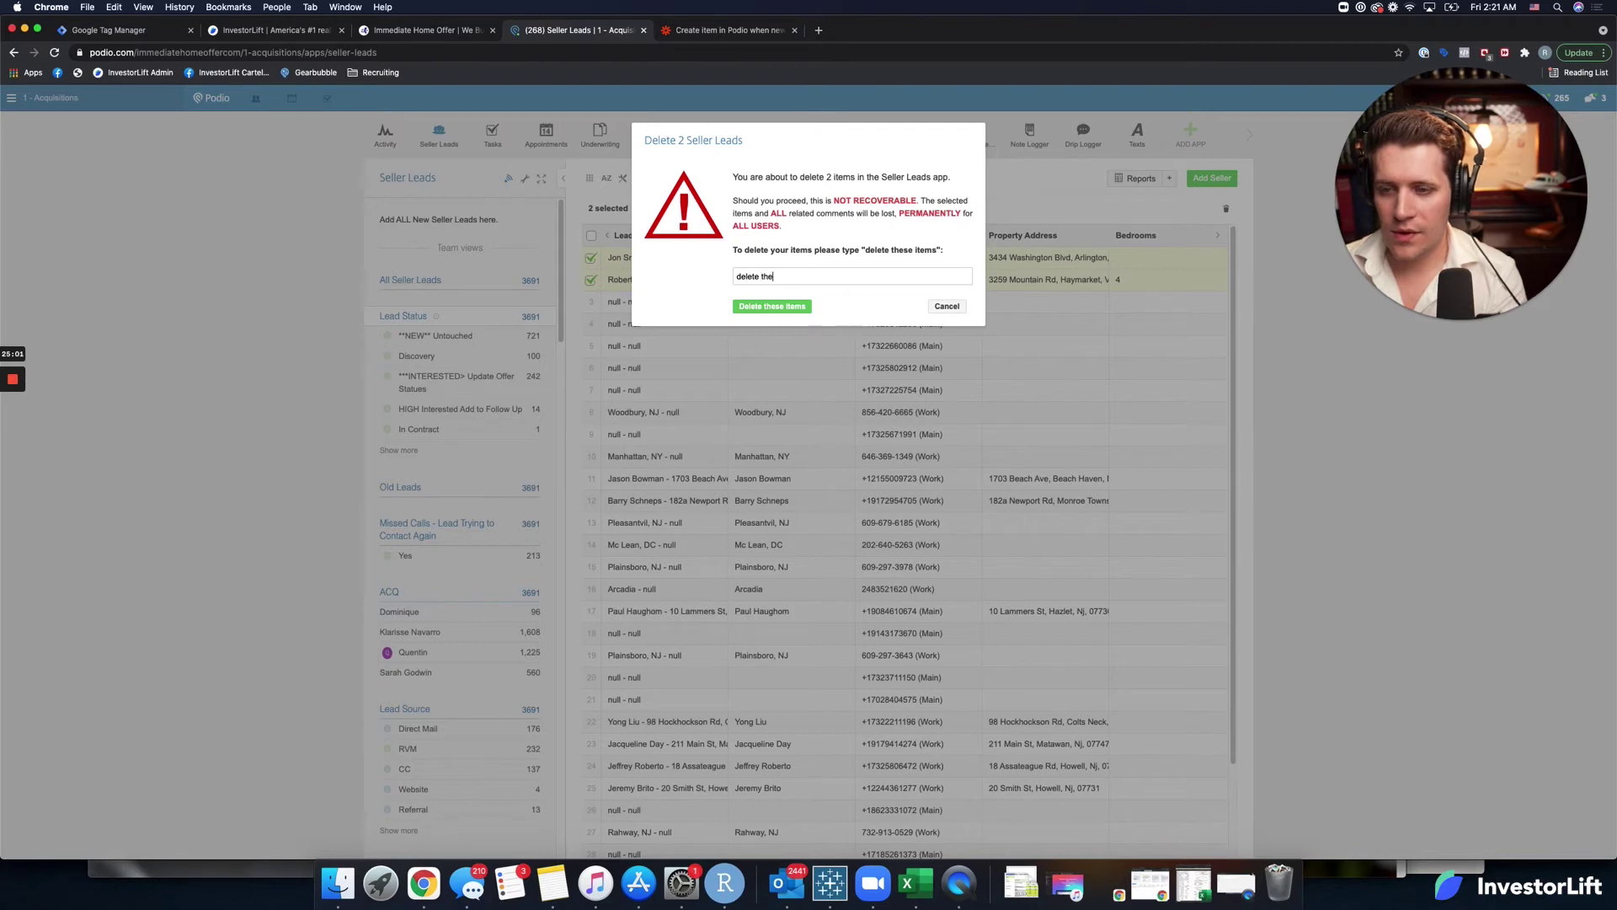
text(se items)
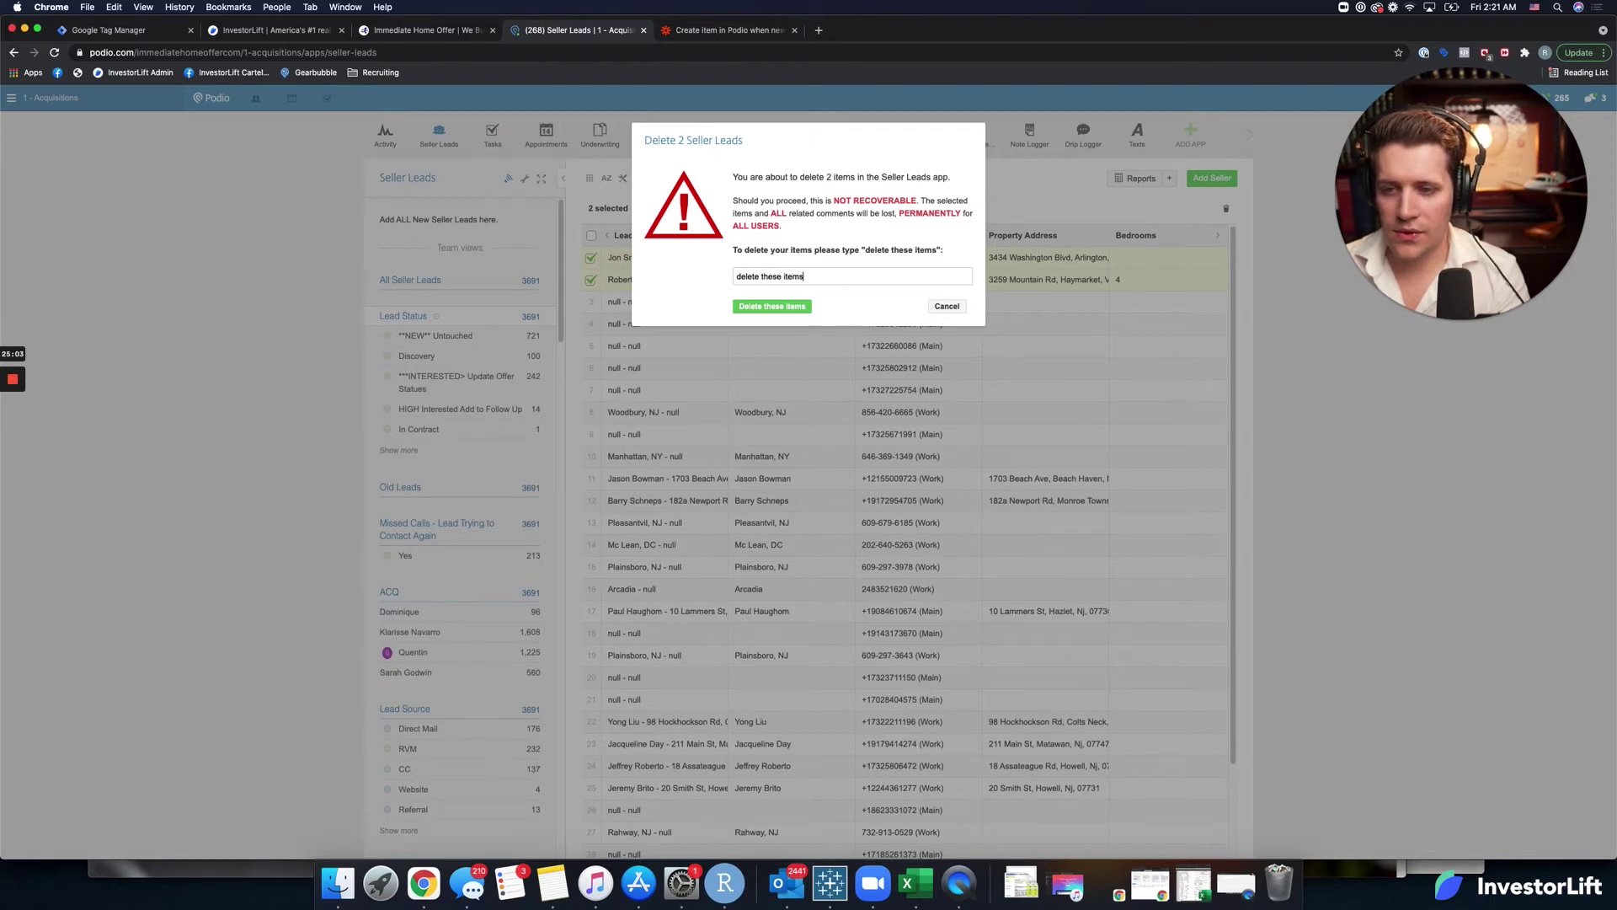
click(744, 306)
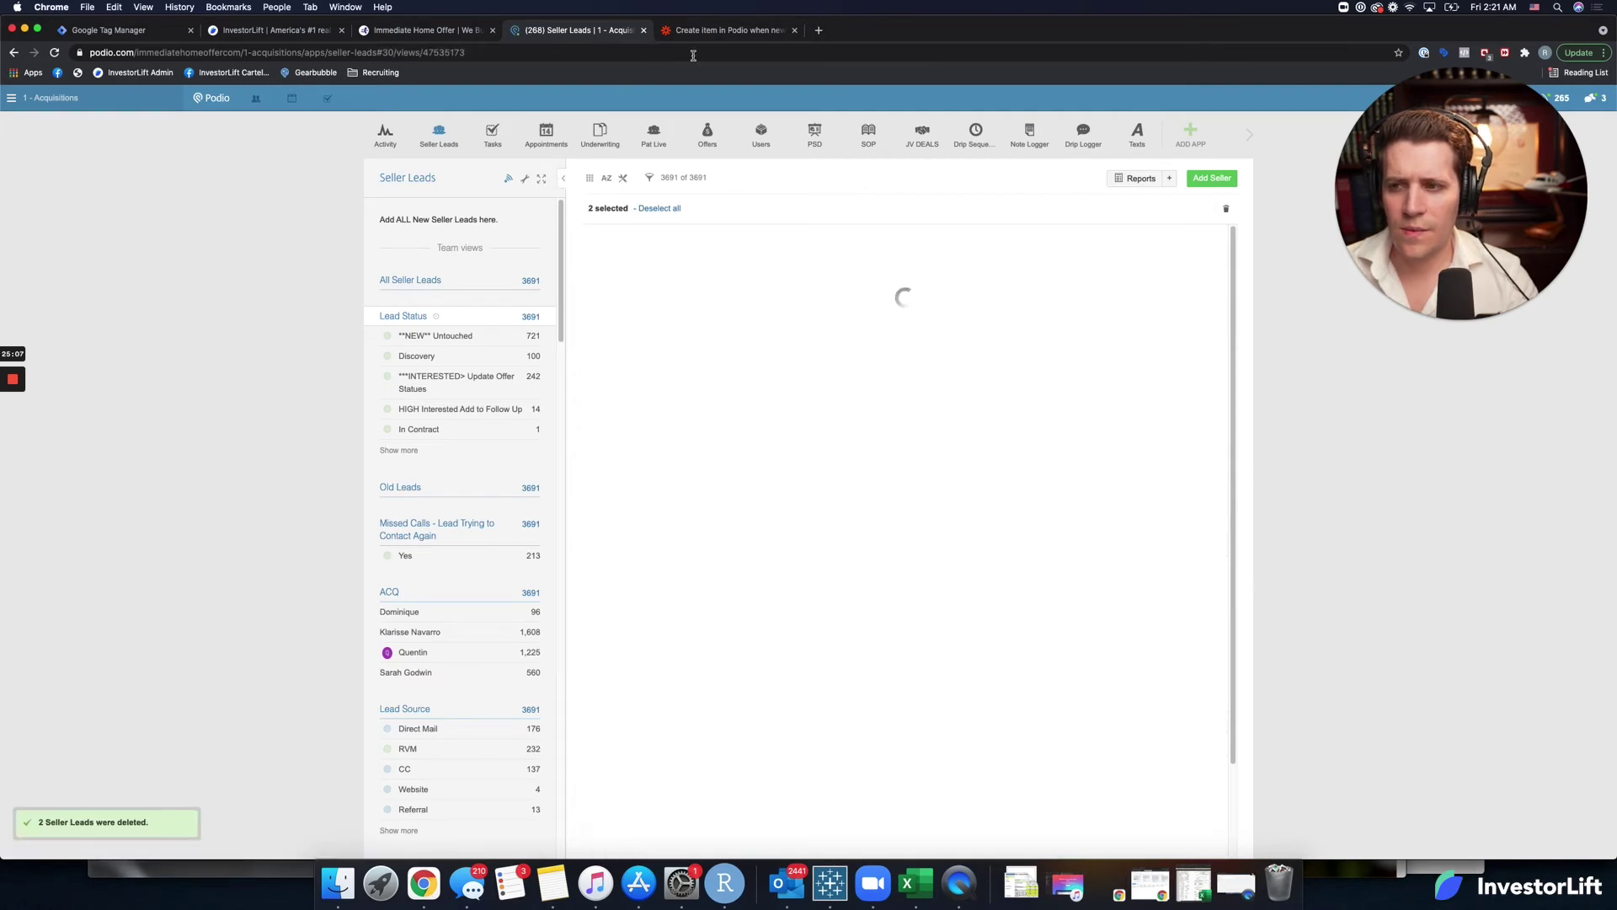
click(737, 35)
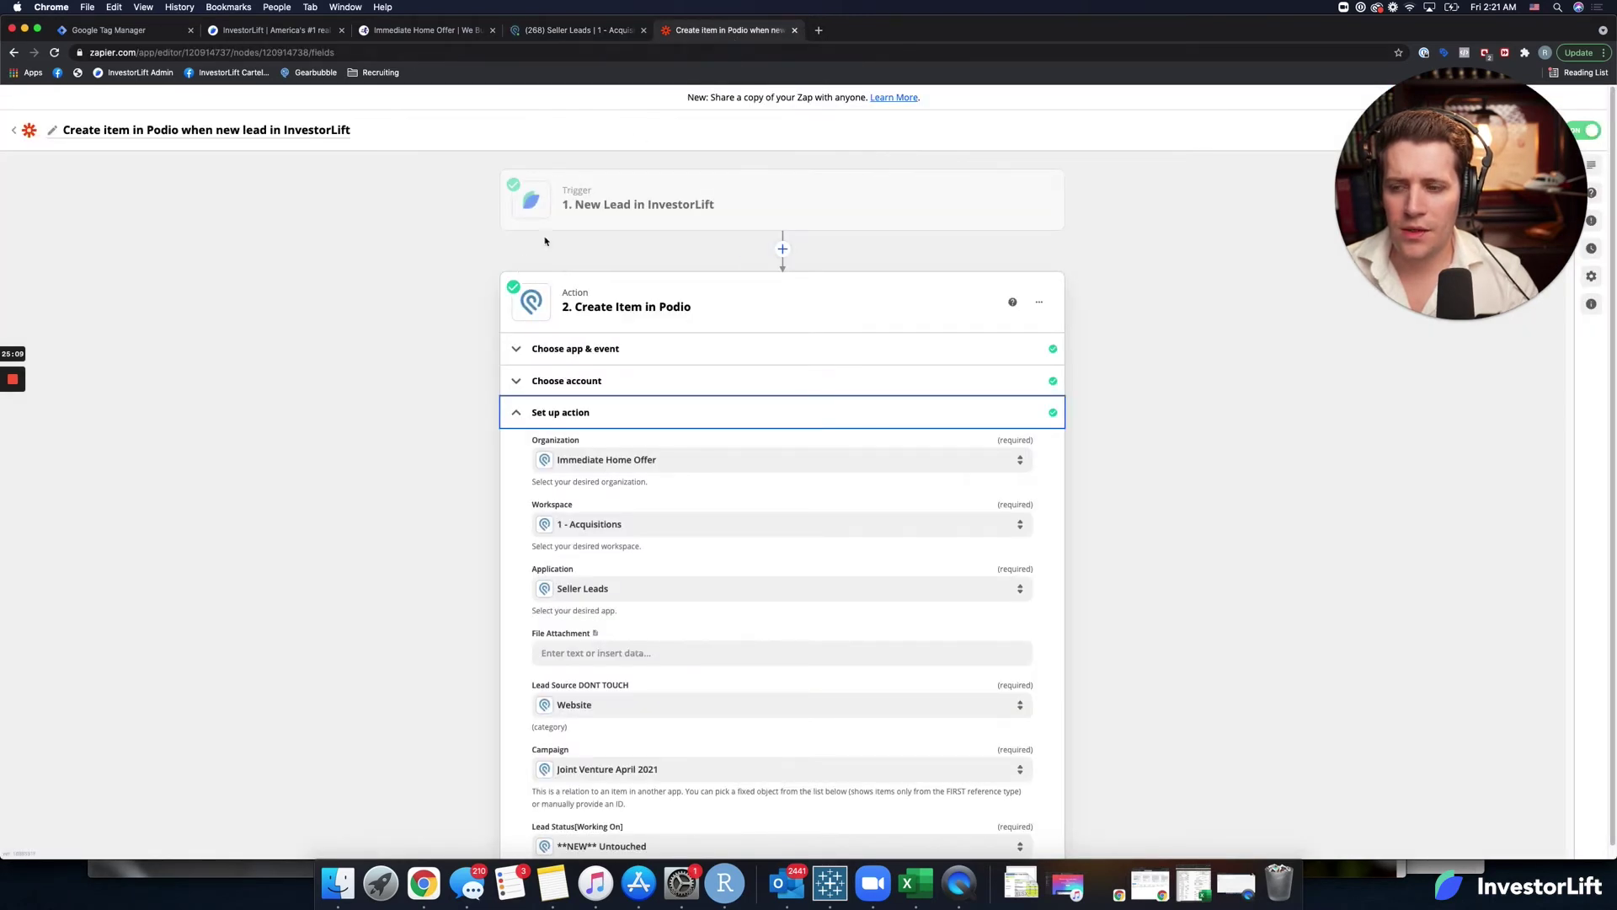
Retest the InvestorLift trigger to fetch a fresh sample lead.
click(638, 207)
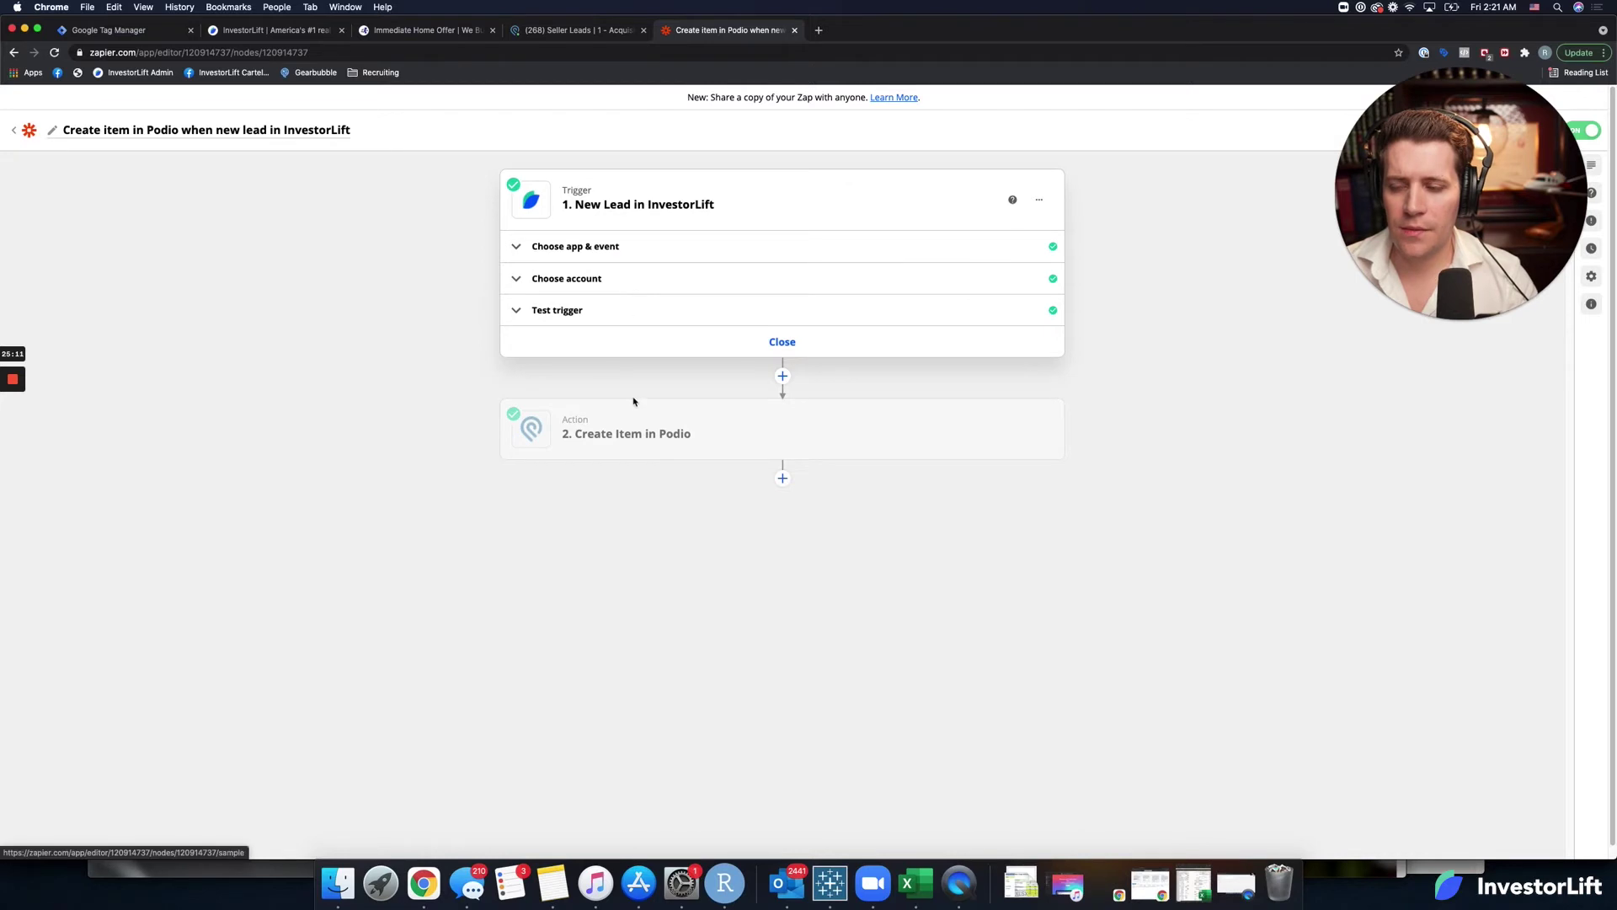
click(642, 279)
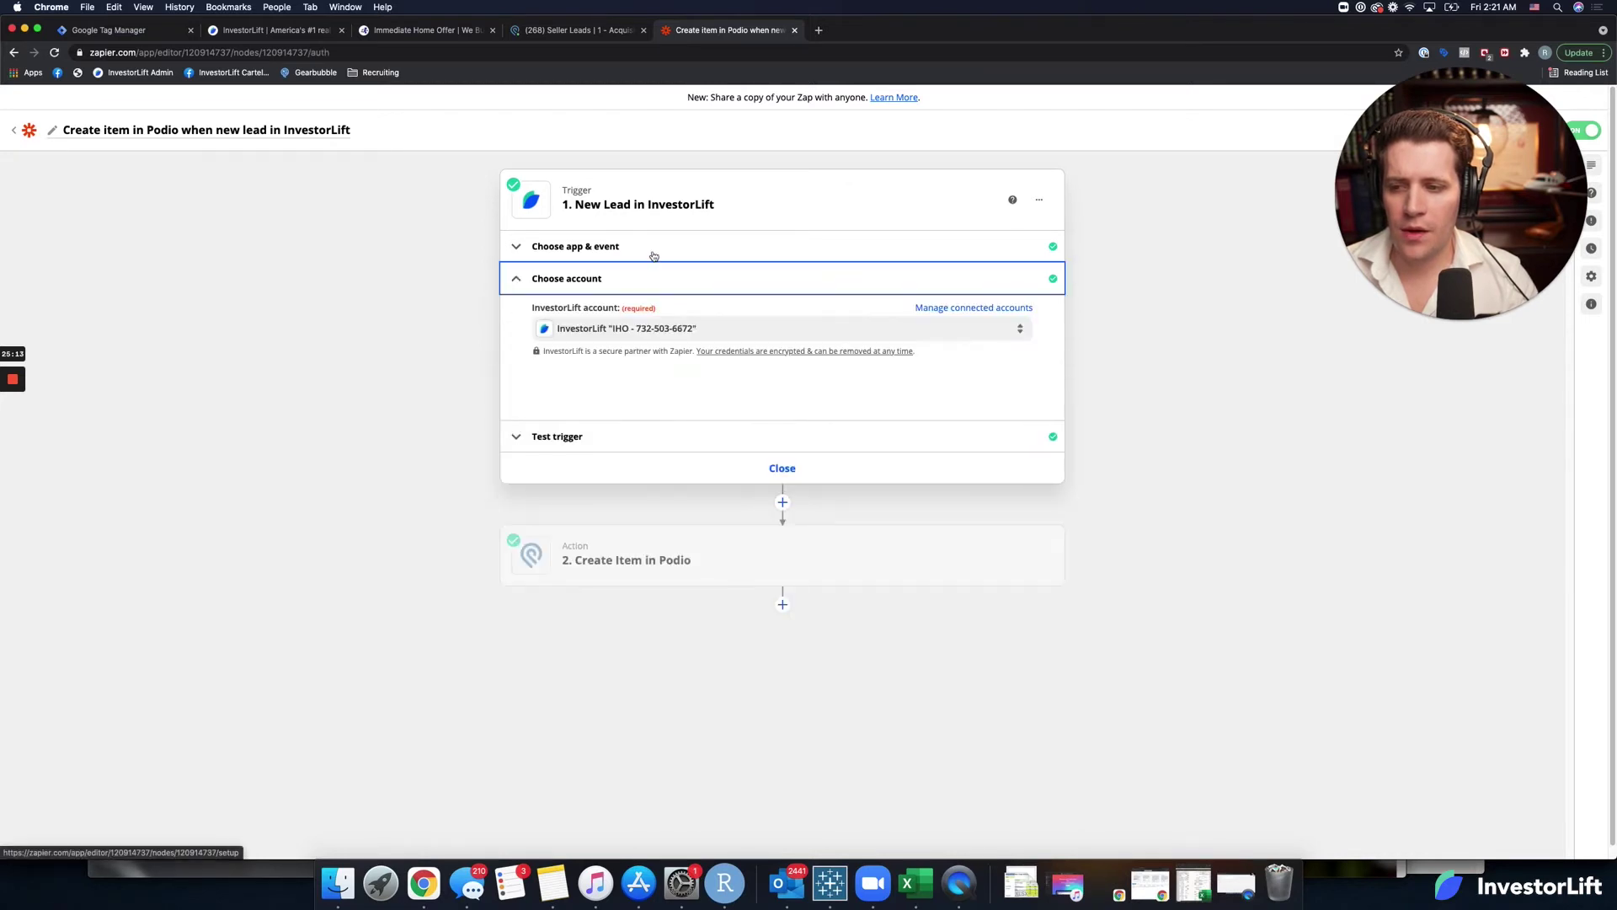
click(654, 249)
click(660, 417)
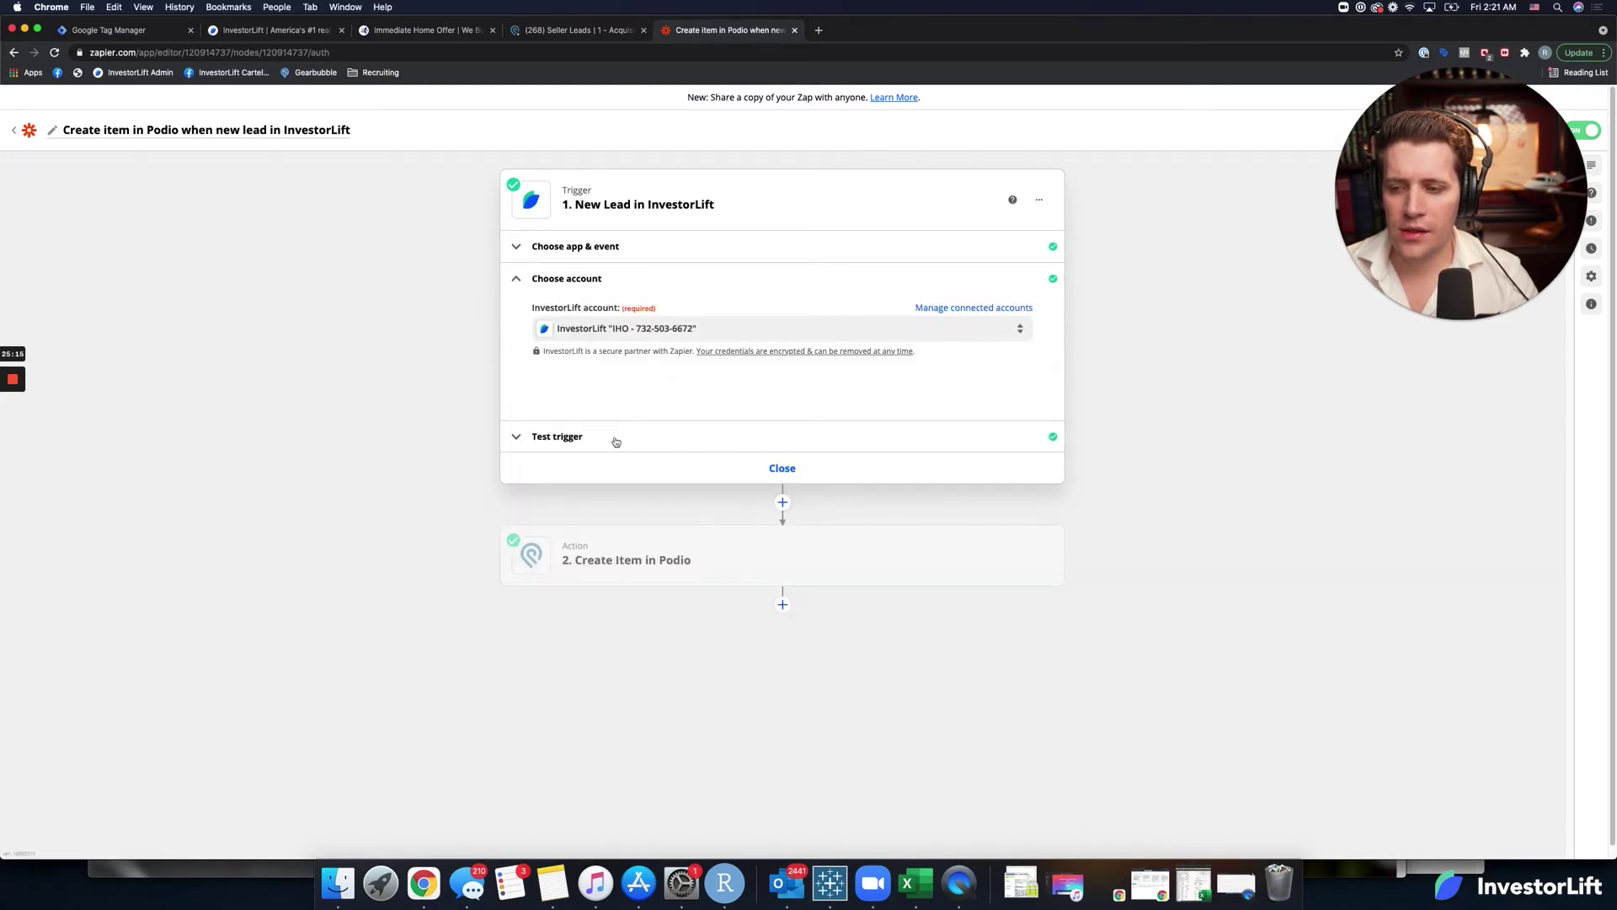
click(669, 438)
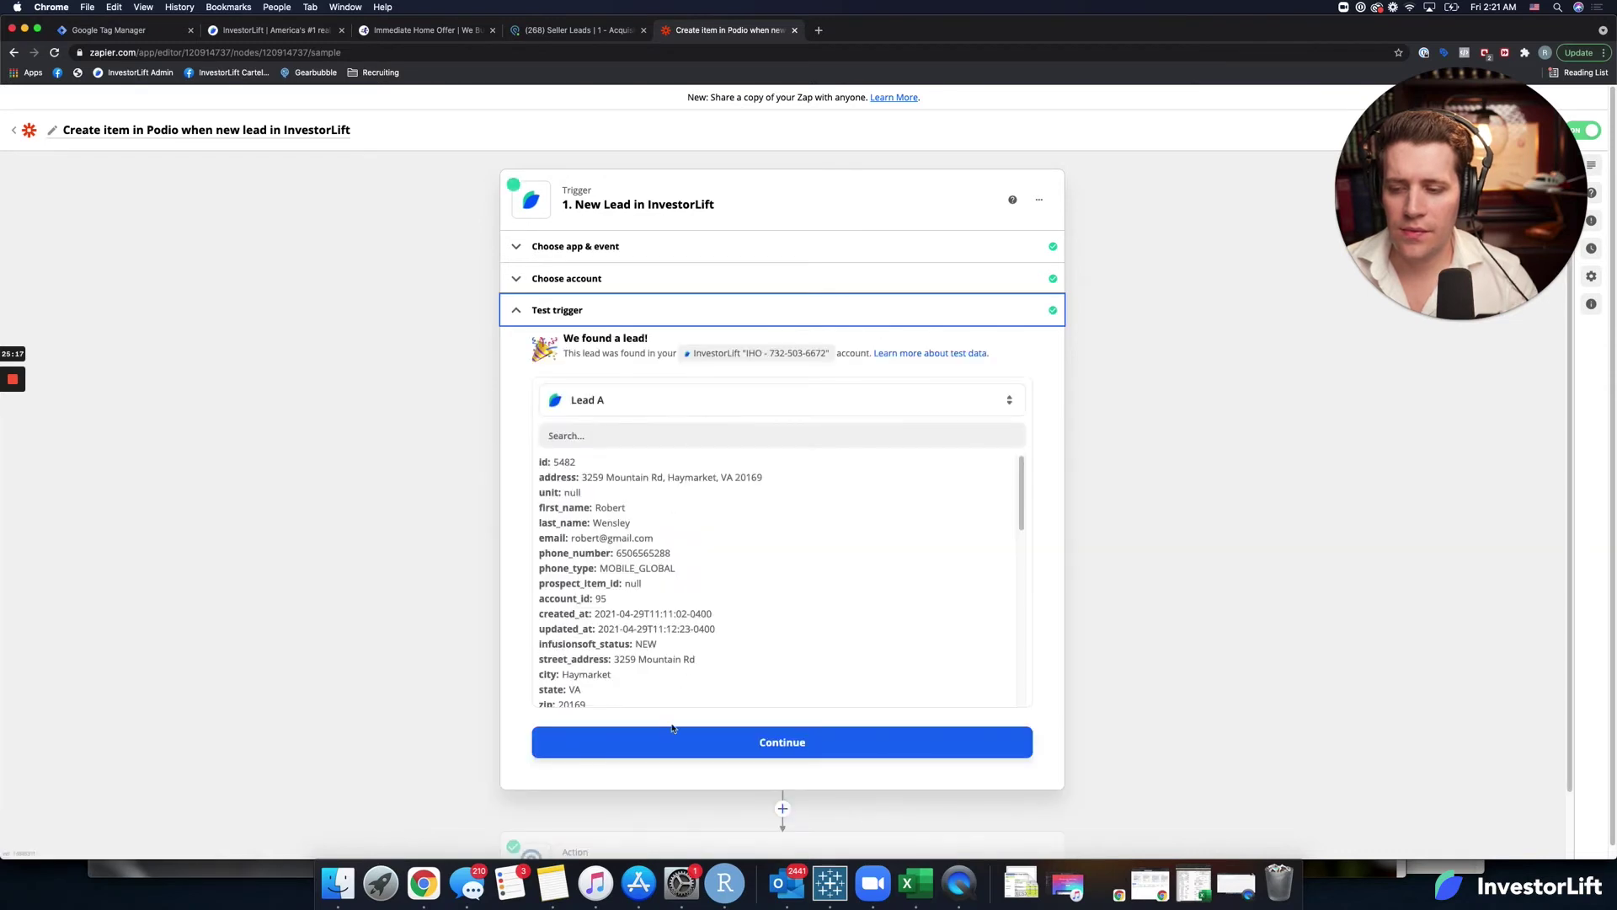
click(653, 743)
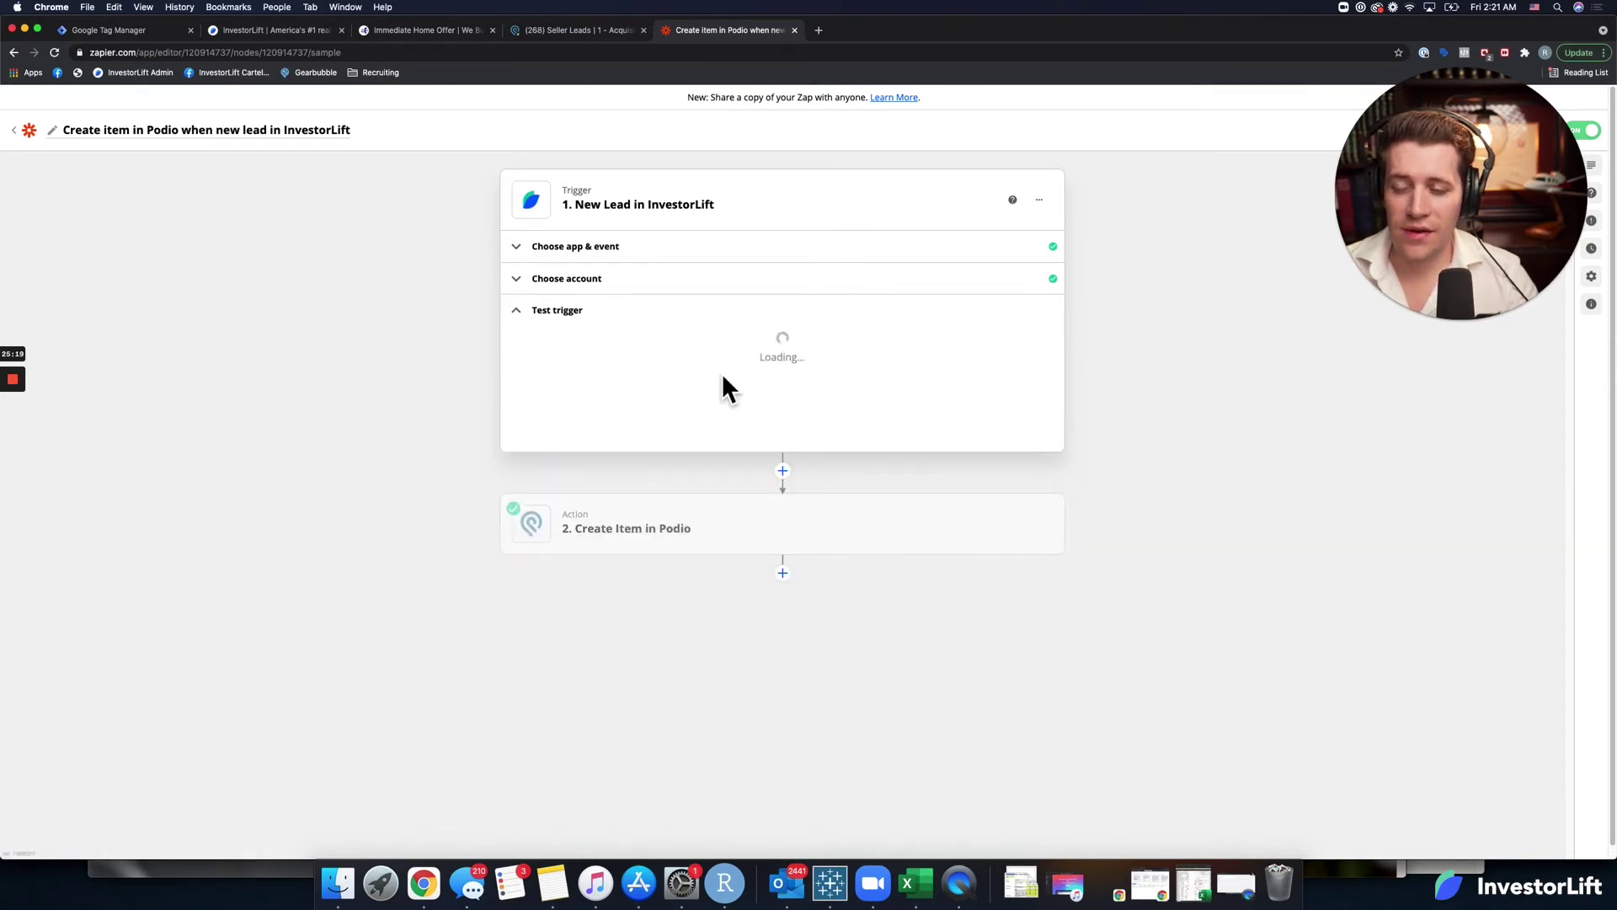
Reopen the Create Item in Podio action and continue to its field setup.
click(690, 305)
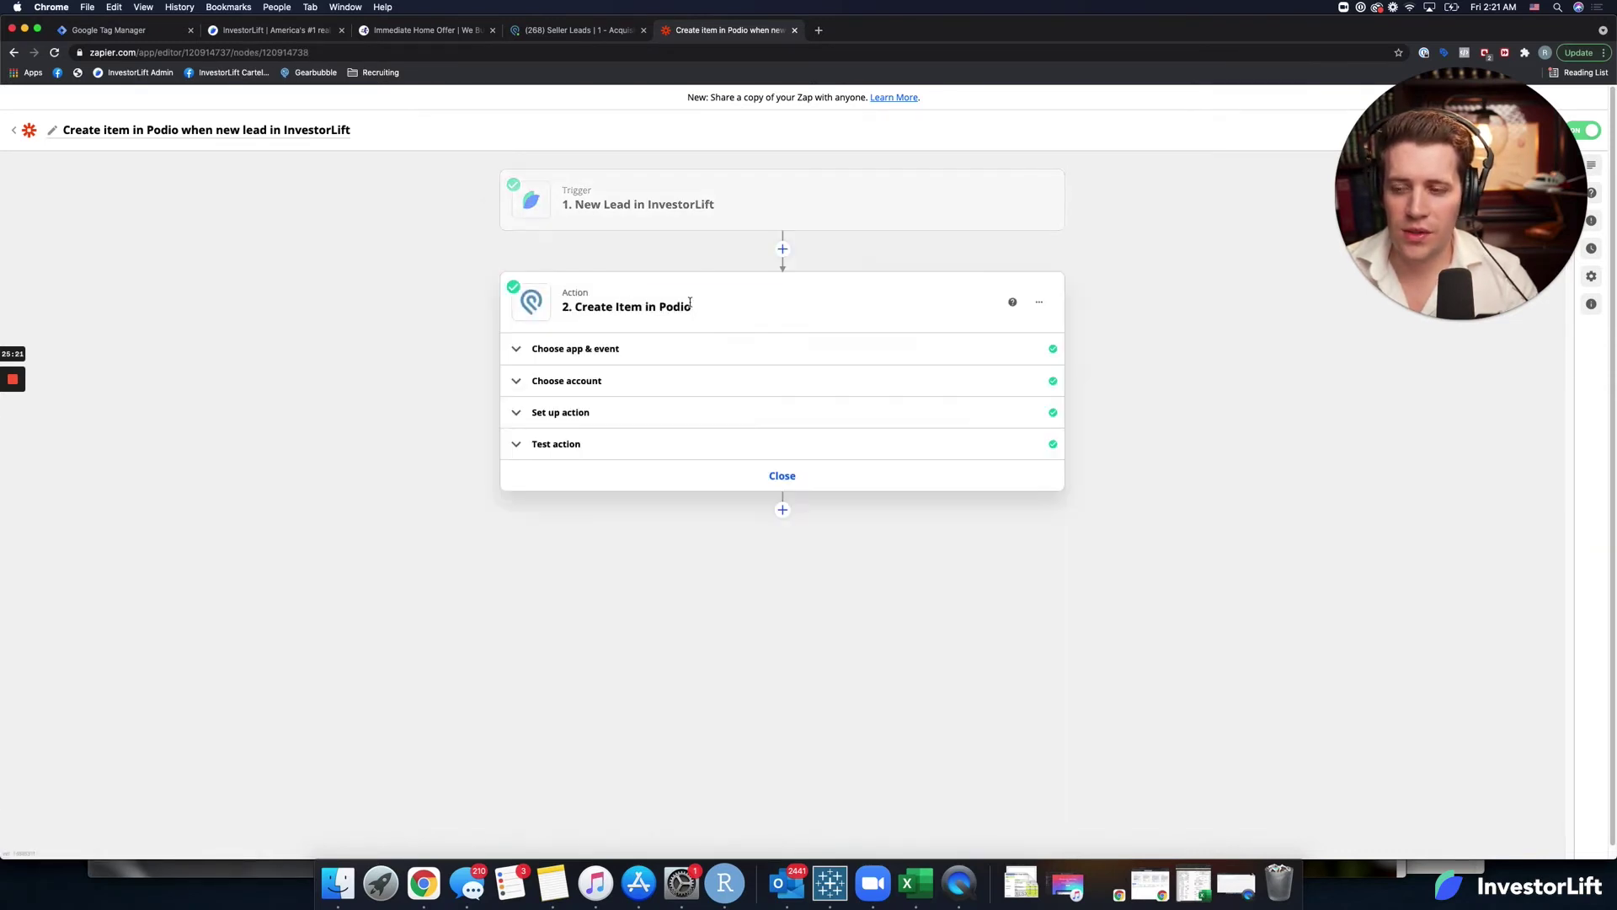
click(666, 347)
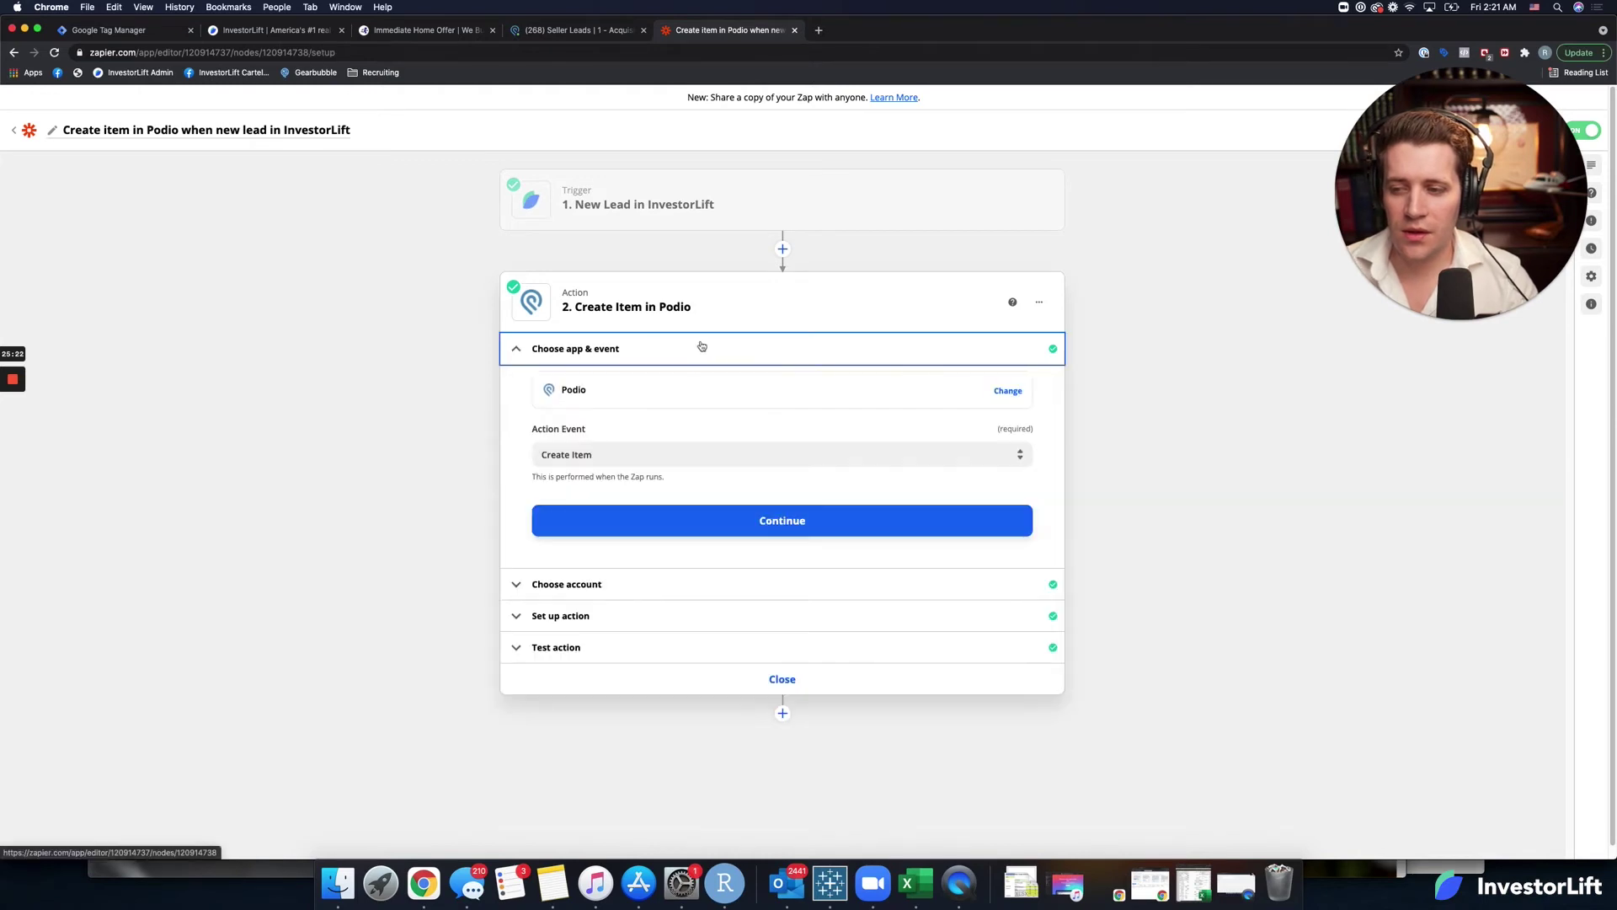
click(682, 530)
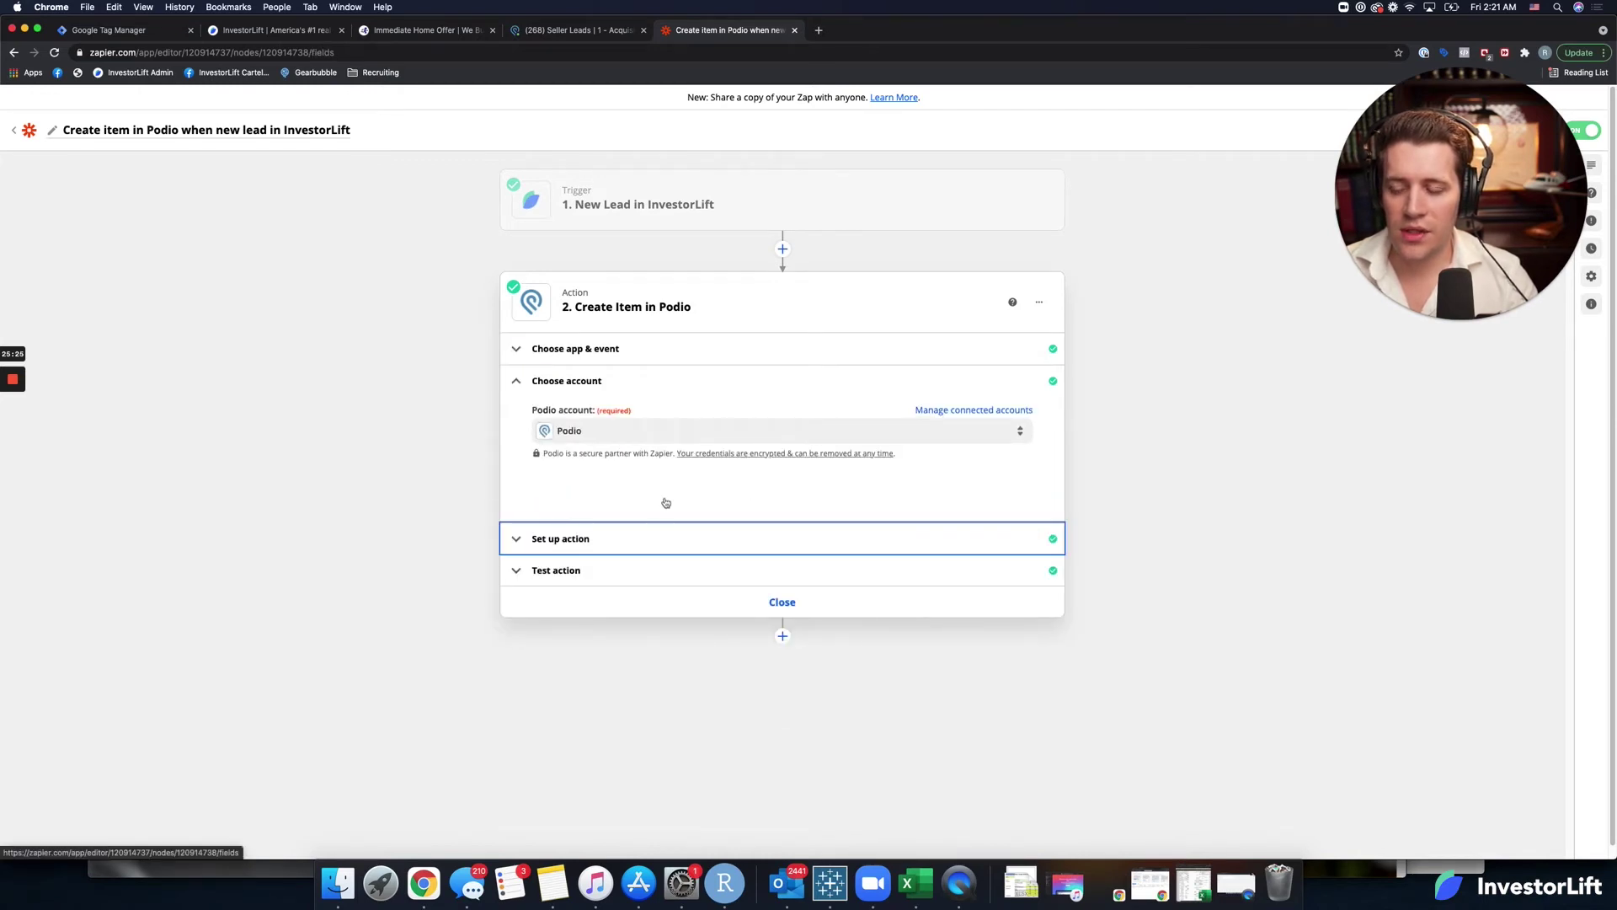
scroll(531, 627, down, 15)
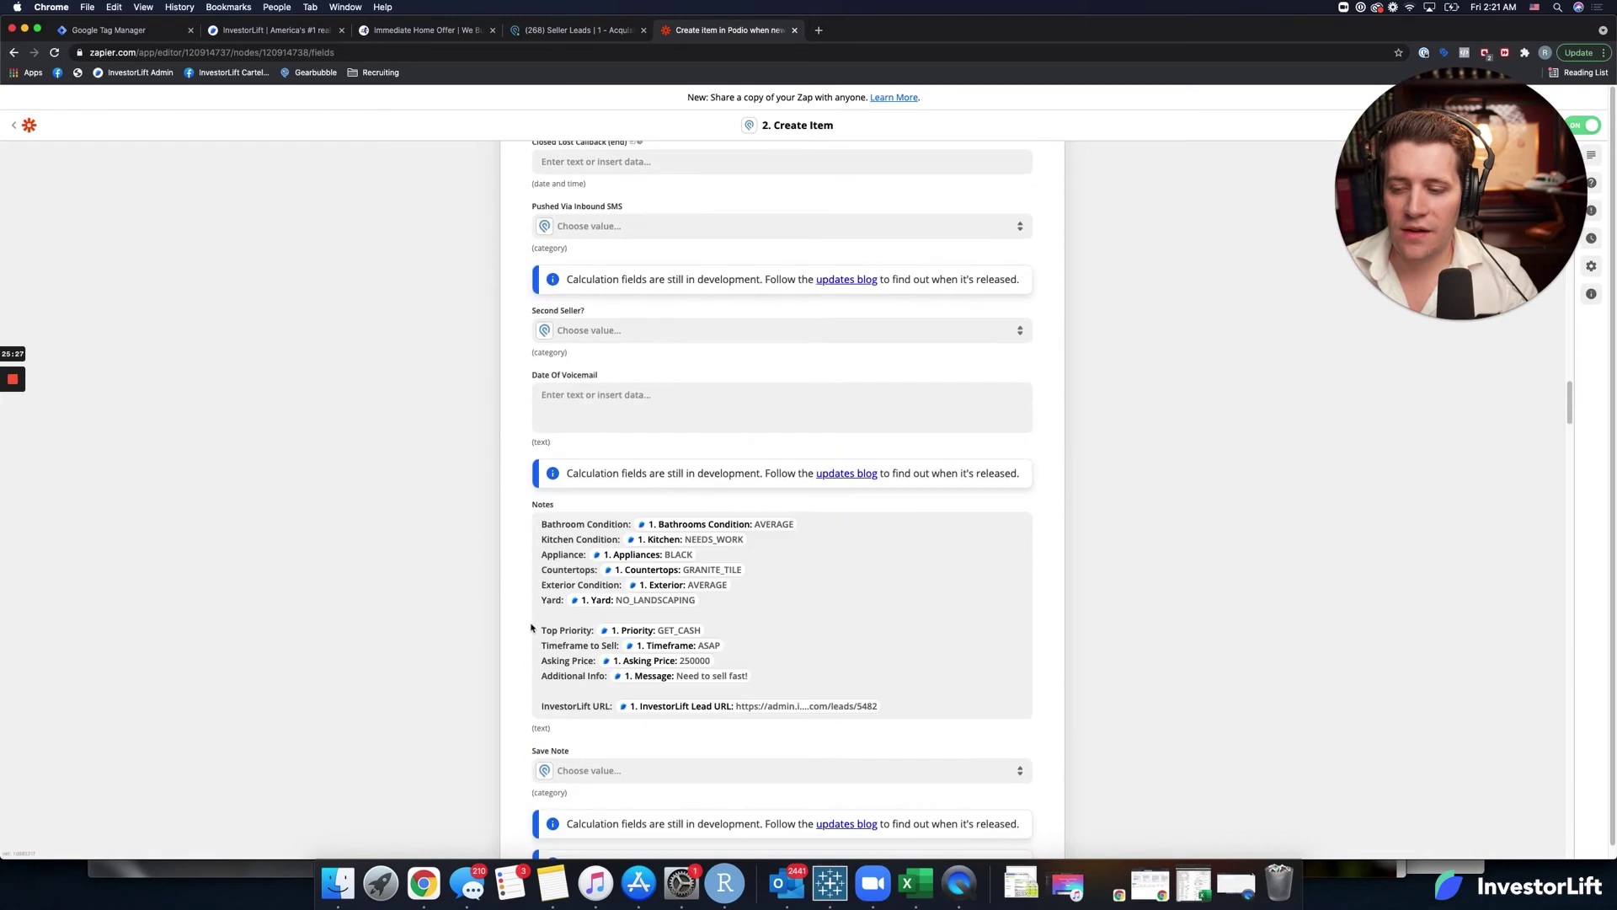
scroll(532, 627, down, 20)
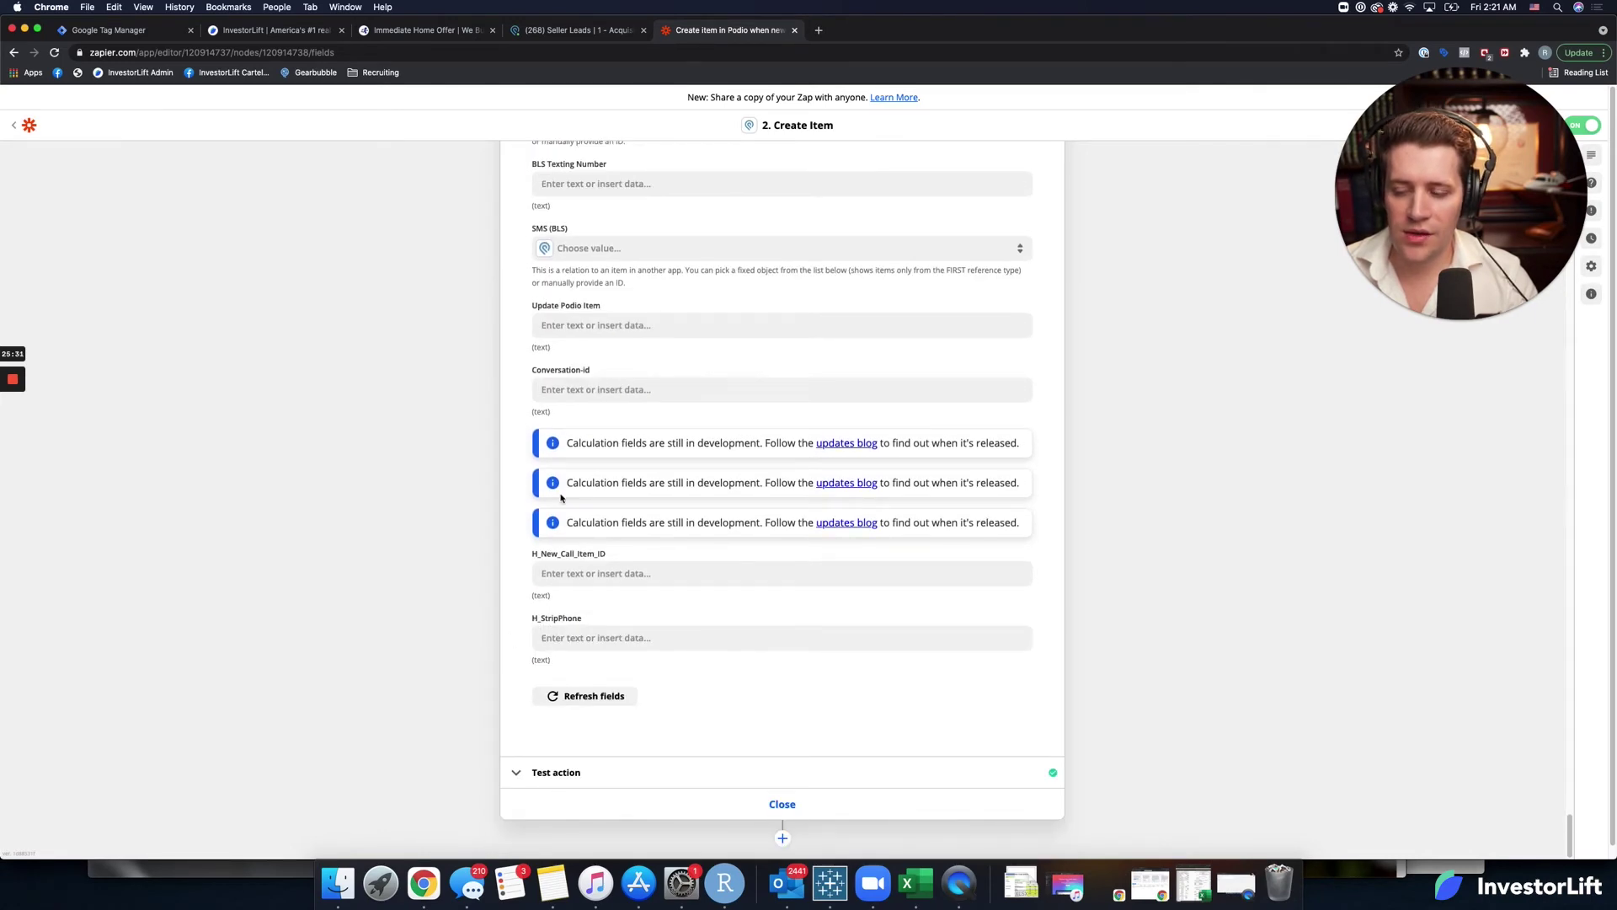
Refresh the Podio fields and map InvestorLift_ID to the lead's ID.
click(591, 696)
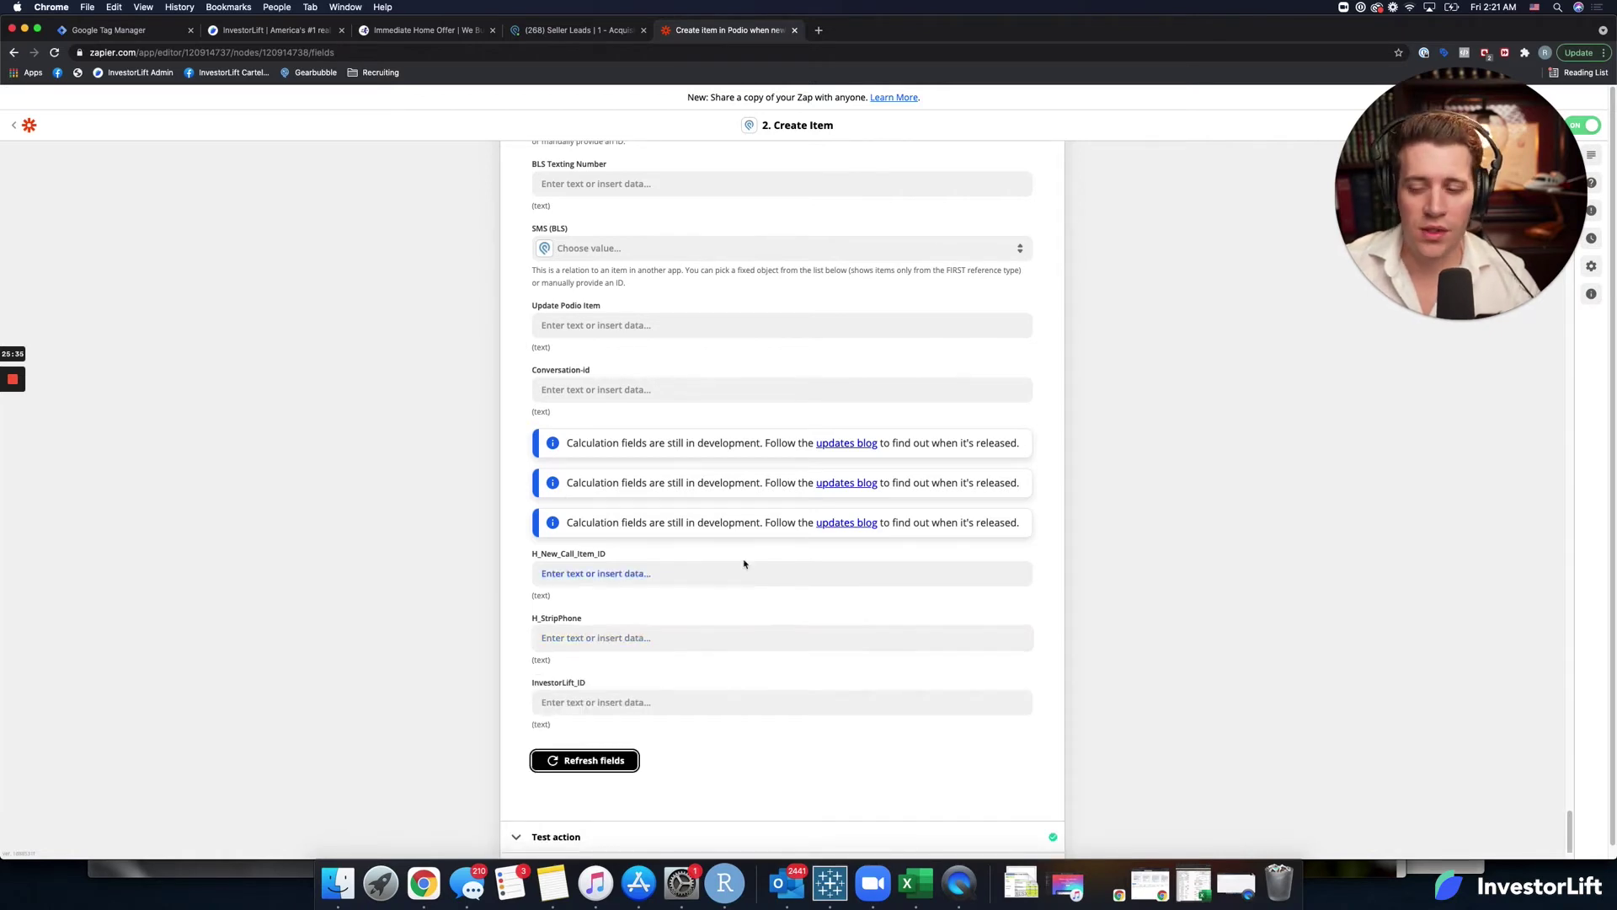
click(639, 699)
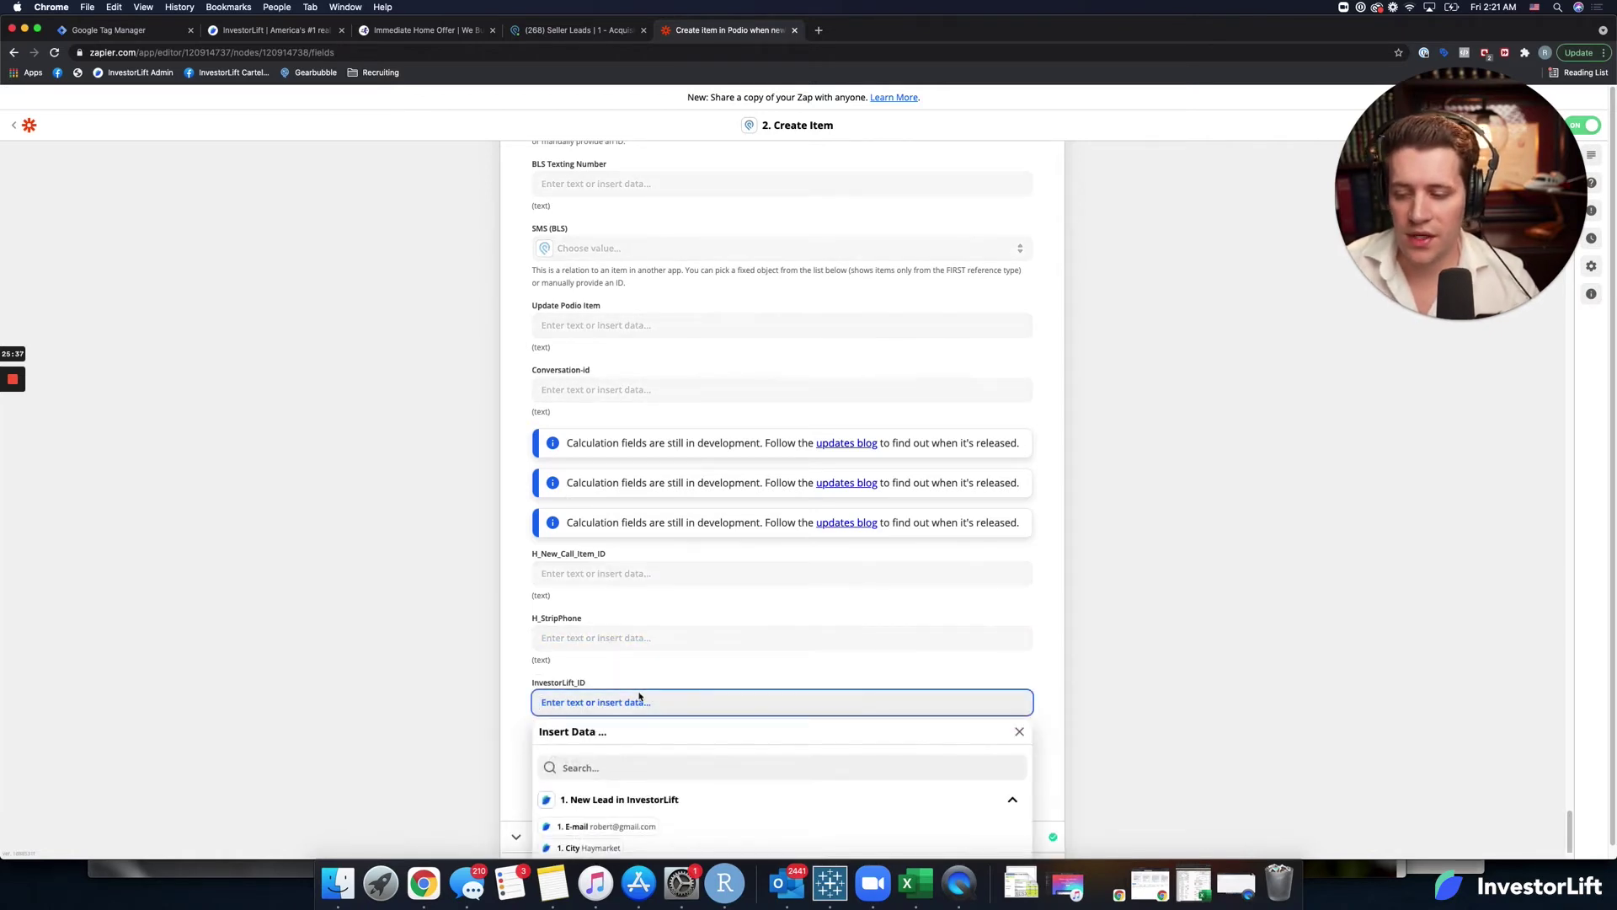
scroll(517, 715, down, 1)
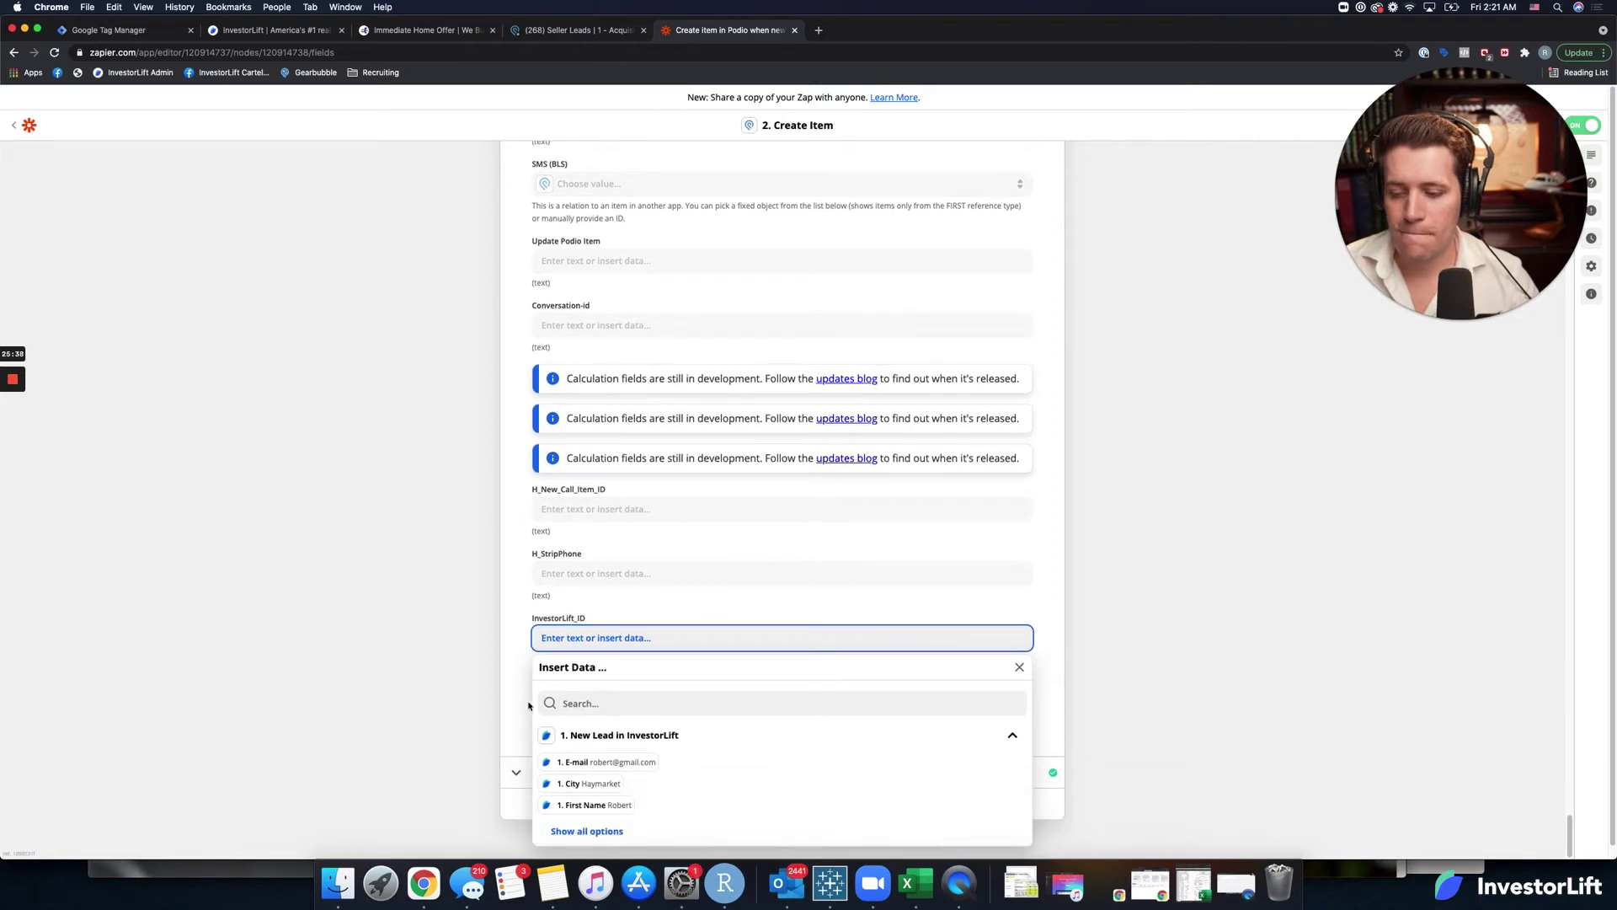
click(603, 704)
text(id)
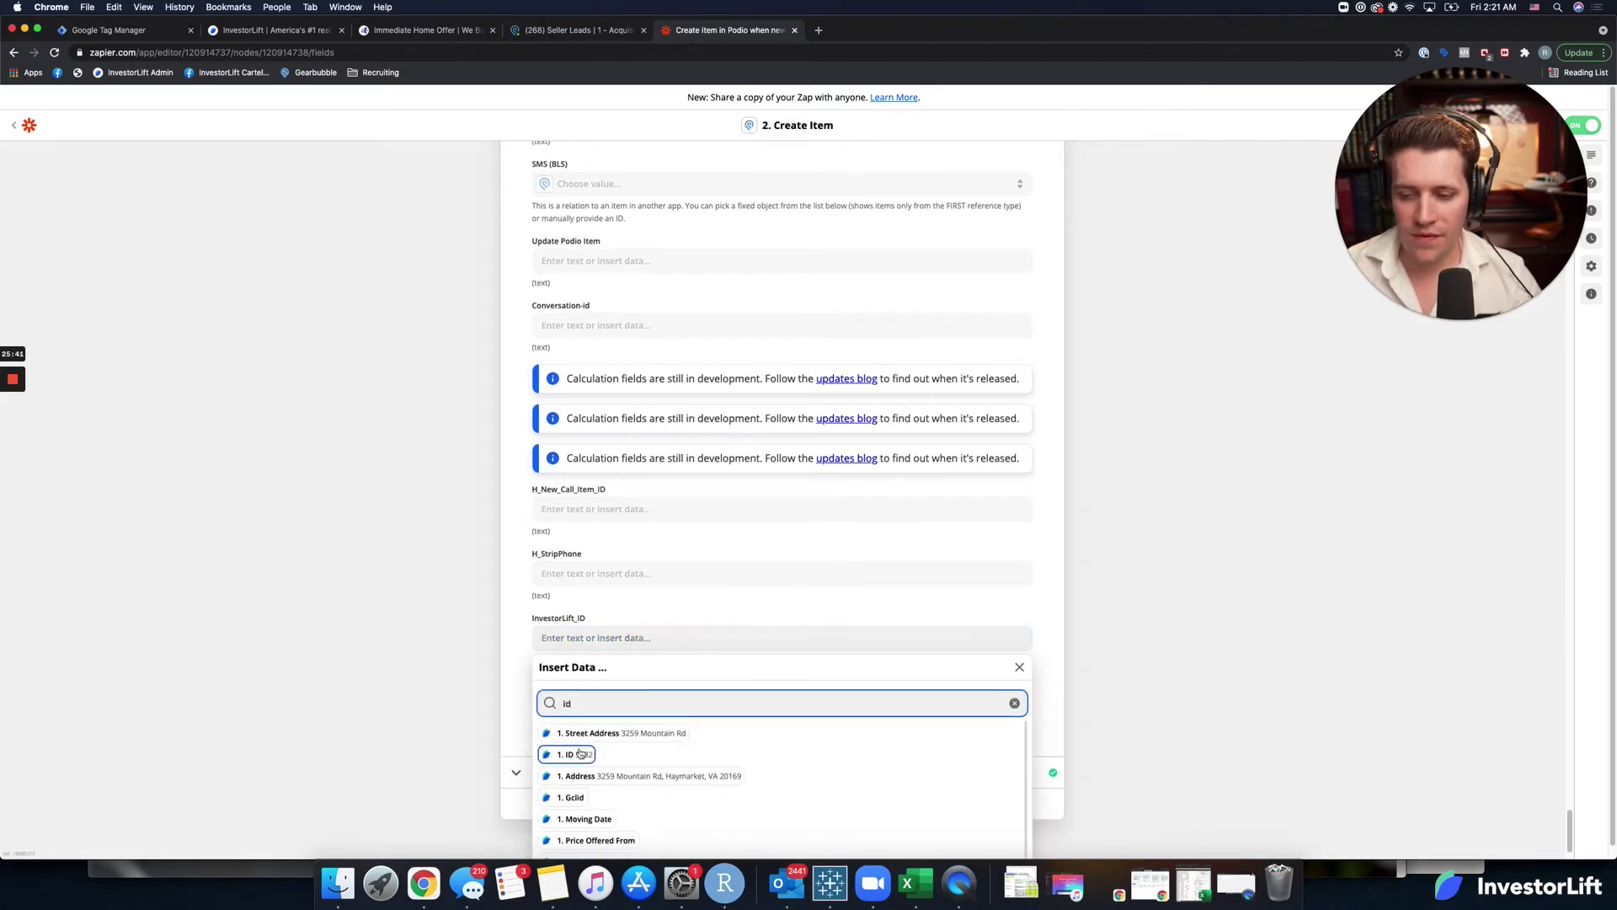
key(Return)
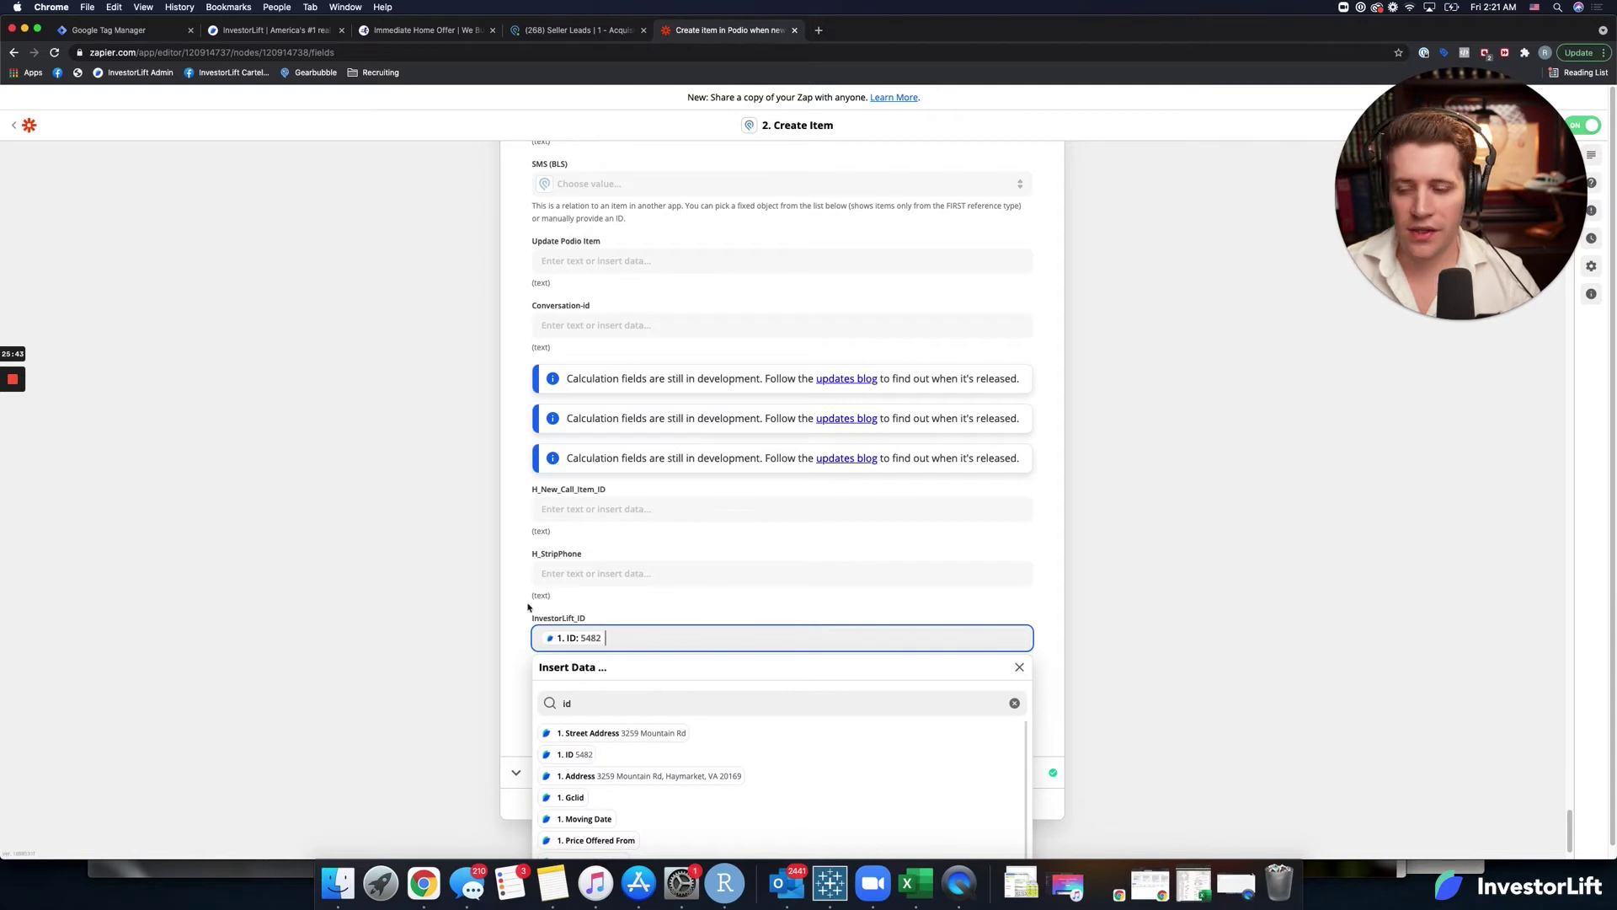
click(558, 612)
click(787, 771)
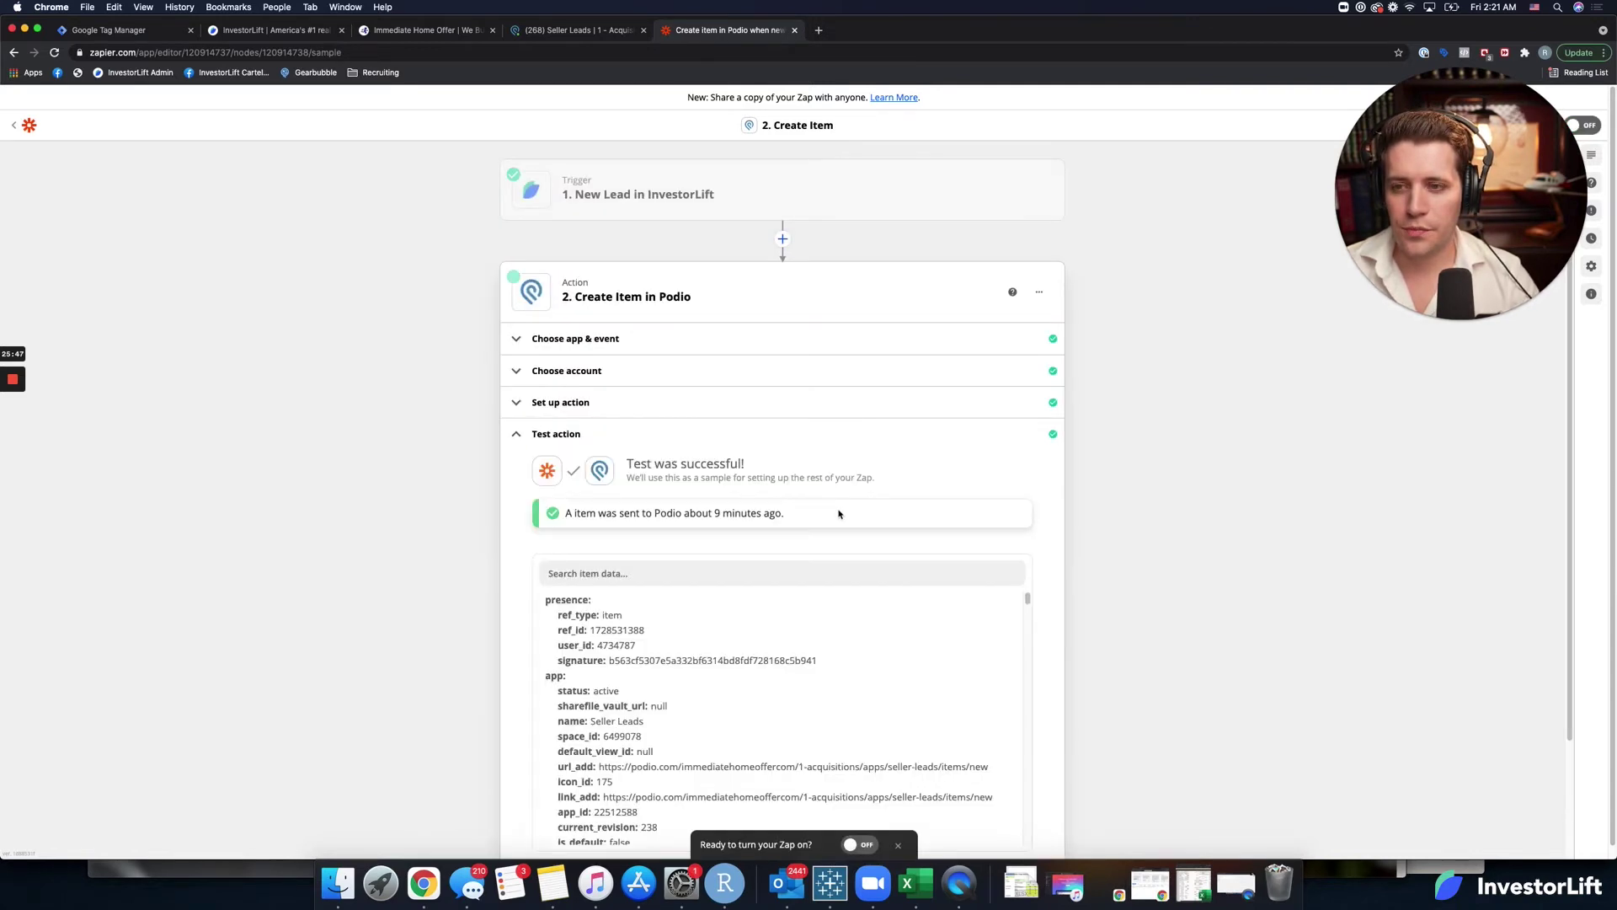
Retest the Podio action, then reload Podio's Seller Leads list to see the new lead.
scroll(832, 825, down, 5)
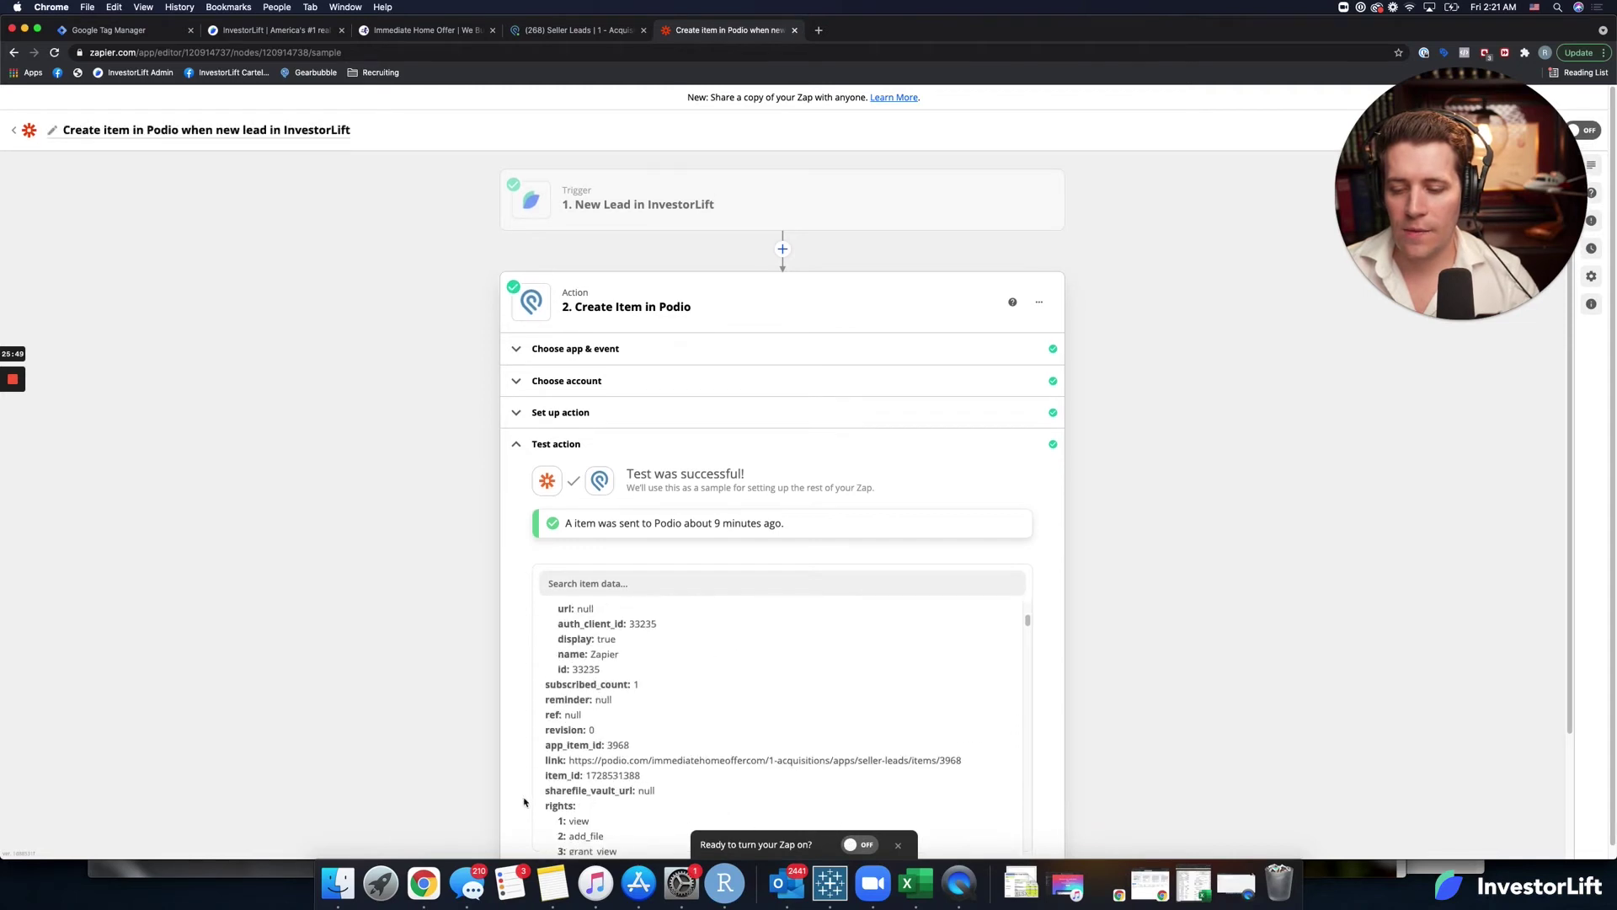
scroll(526, 800, down, 2)
click(660, 753)
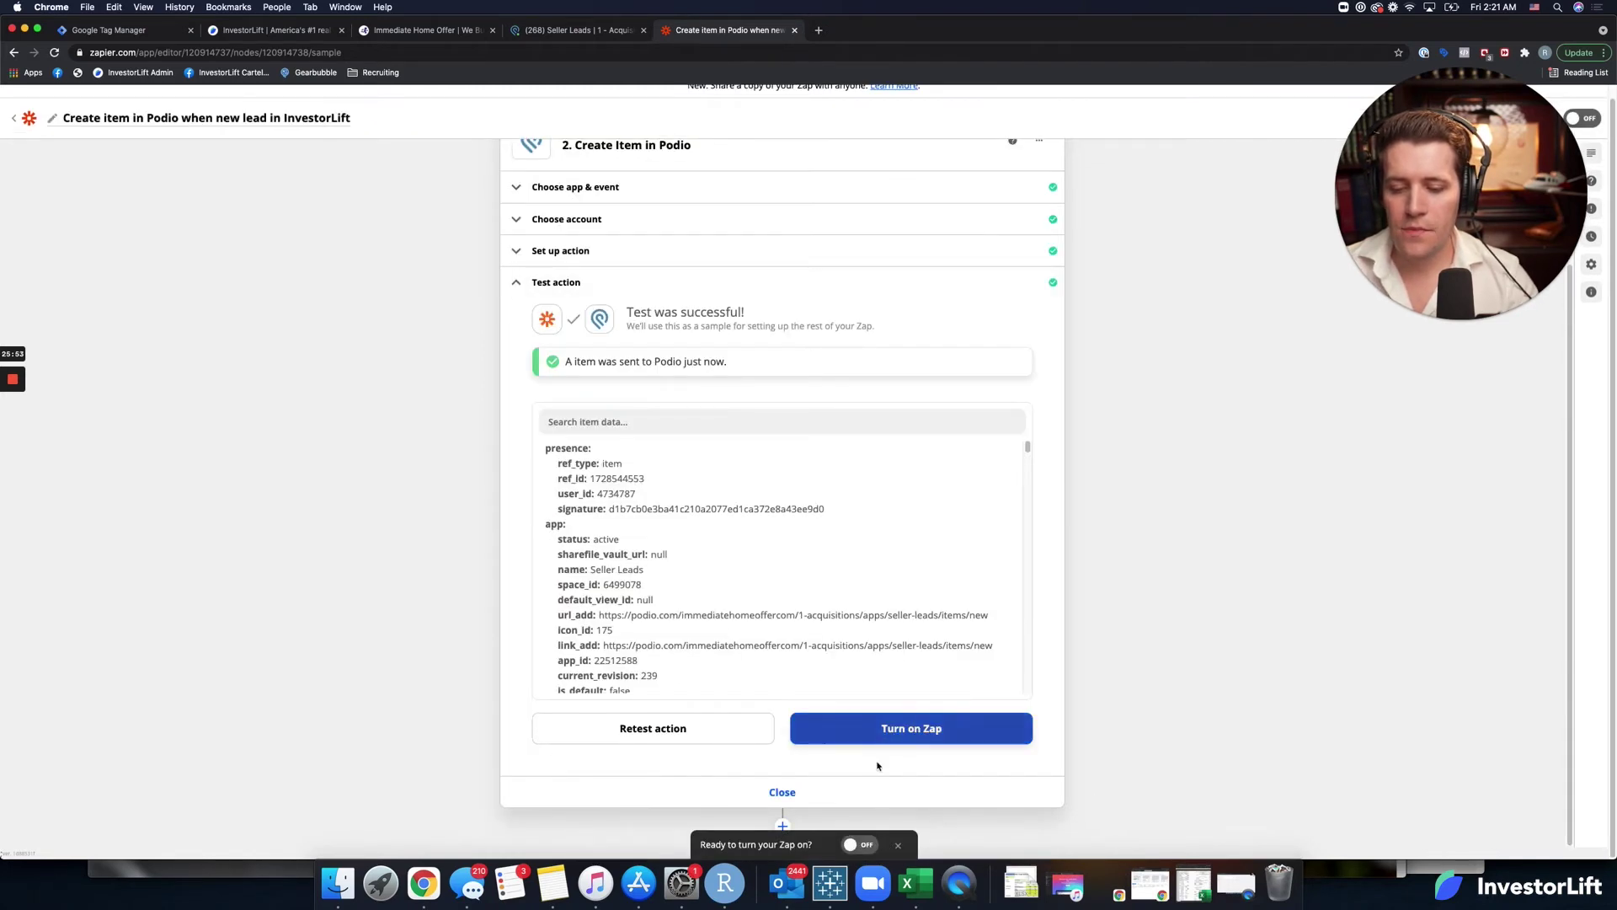
click(595, 32)
key(super+r)
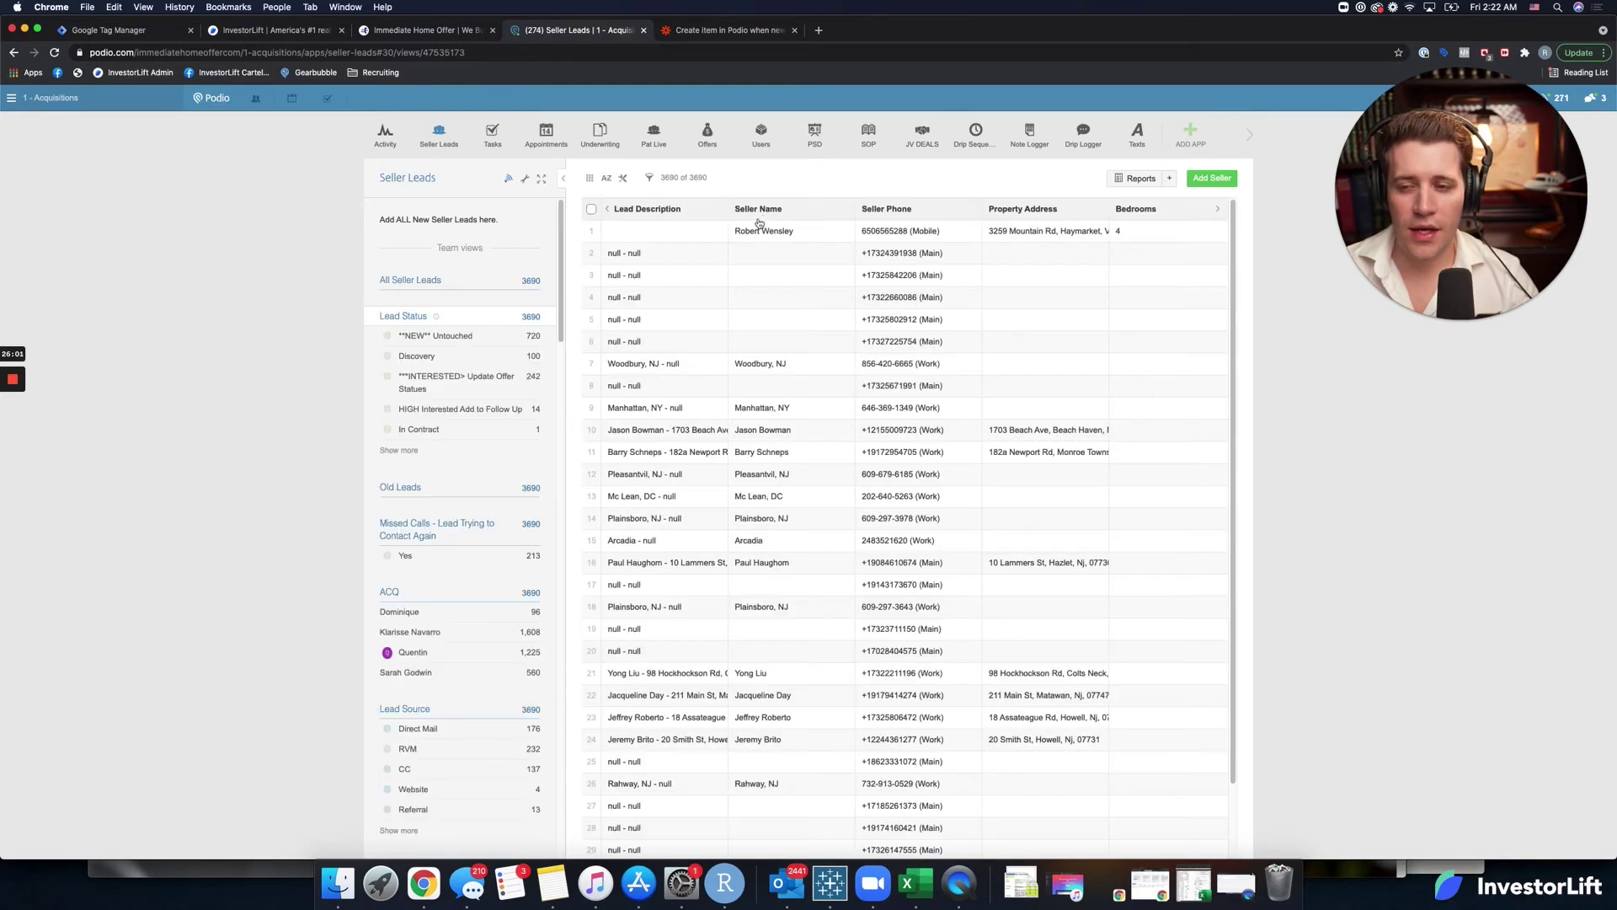
Open the newest seller lead and search 'inve' to find InvestorLift_ID showing 5482.
click(752, 232)
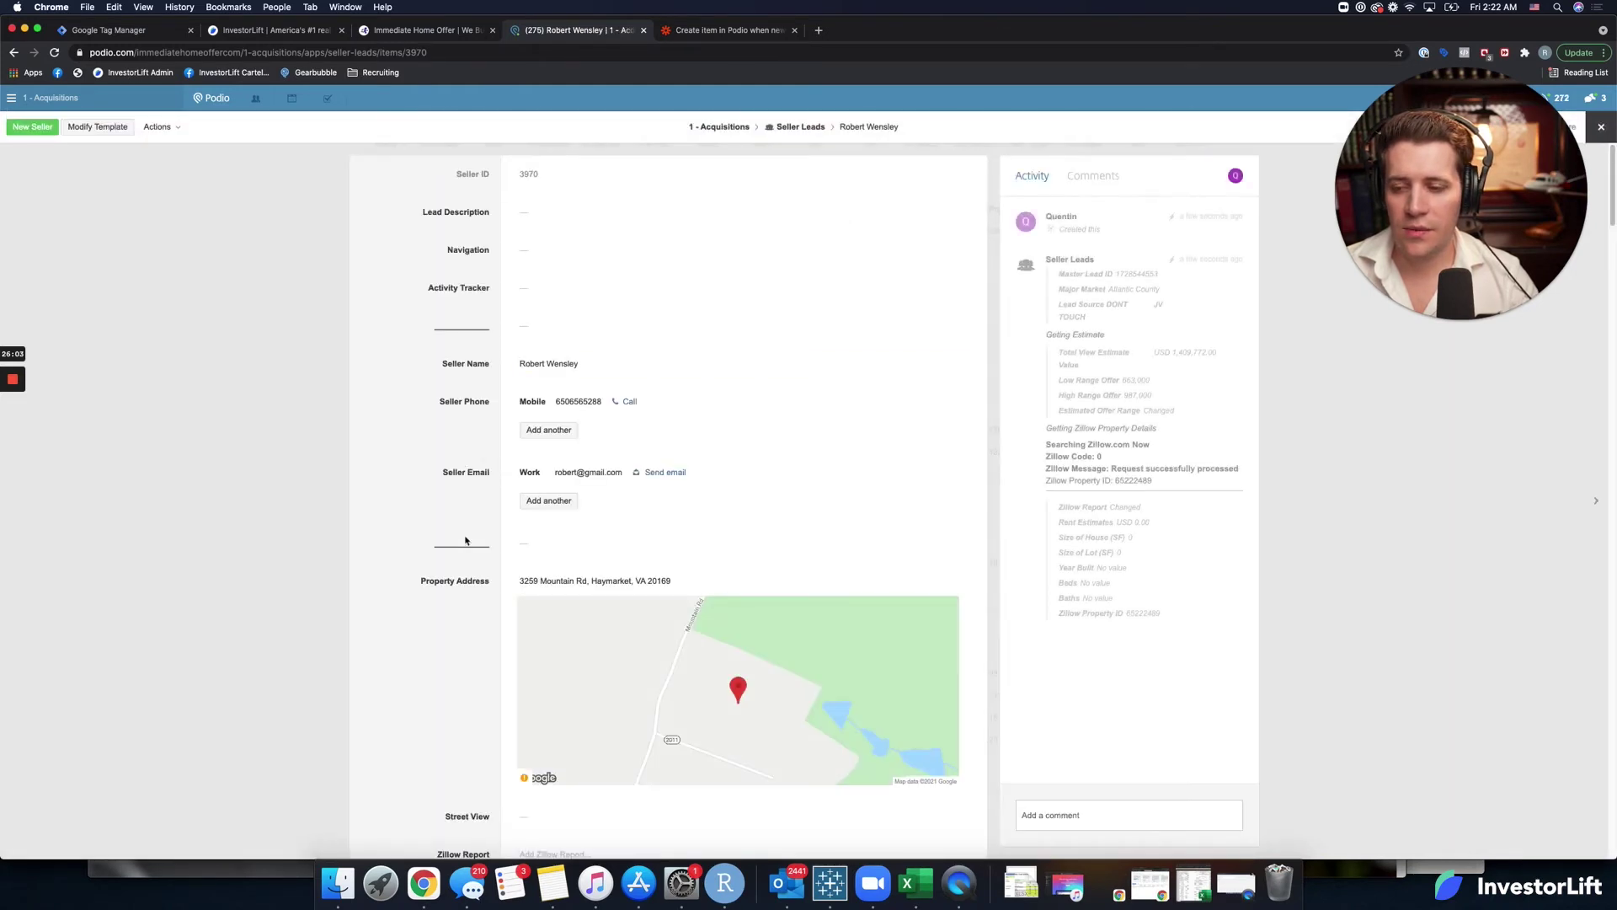
scroll(505, 539, down, 5)
scroll(474, 549, down, 15)
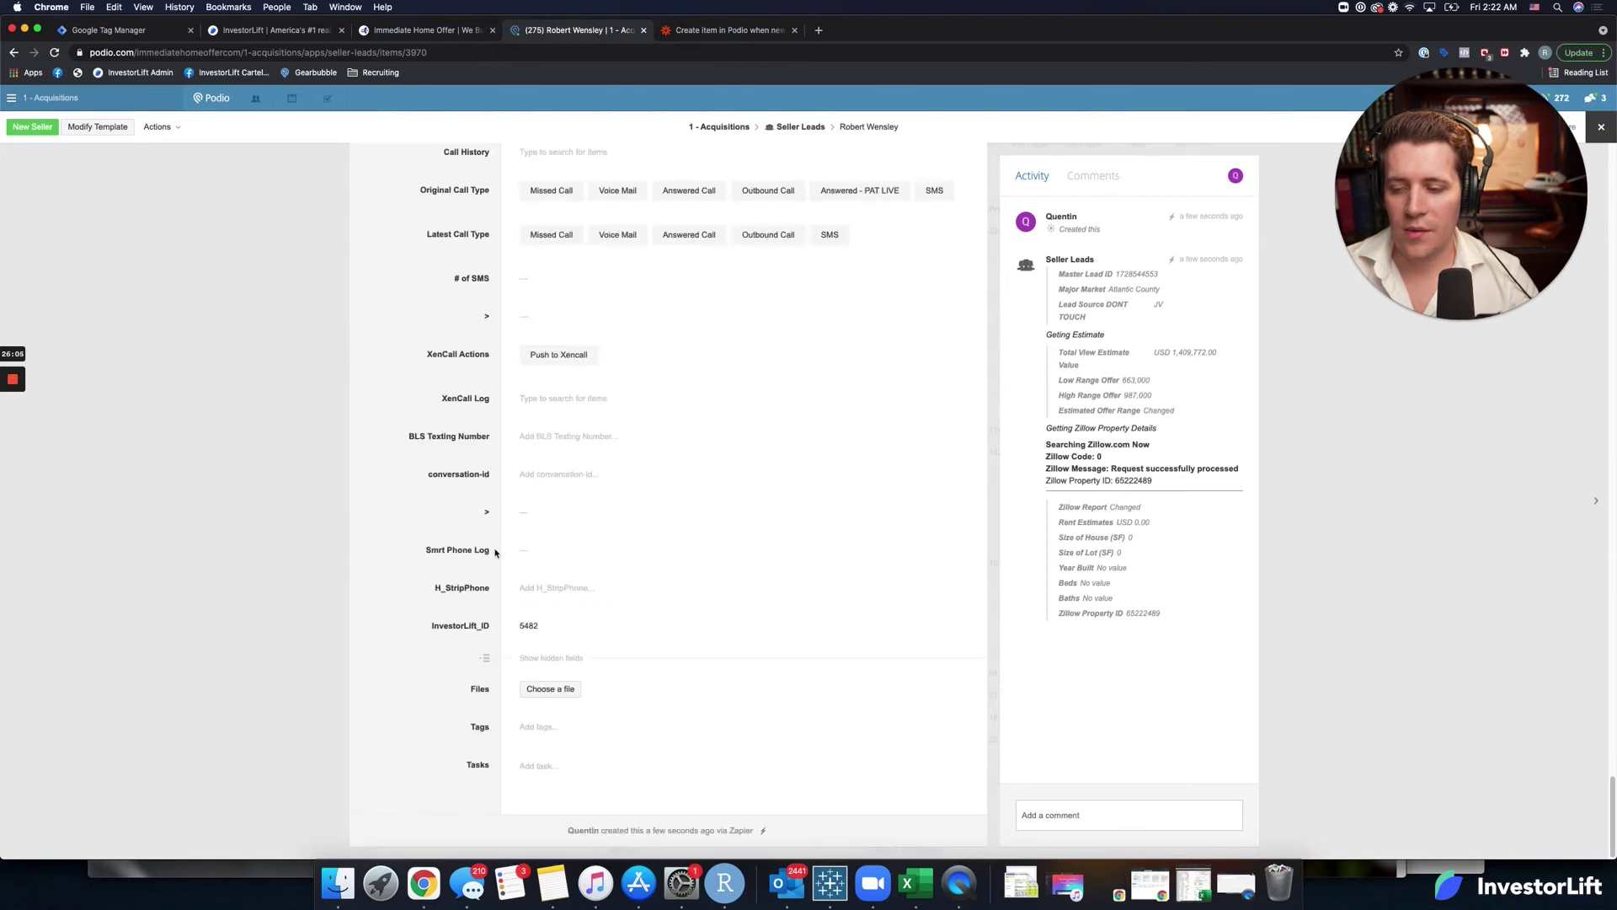
key(super+f)
text(inves)
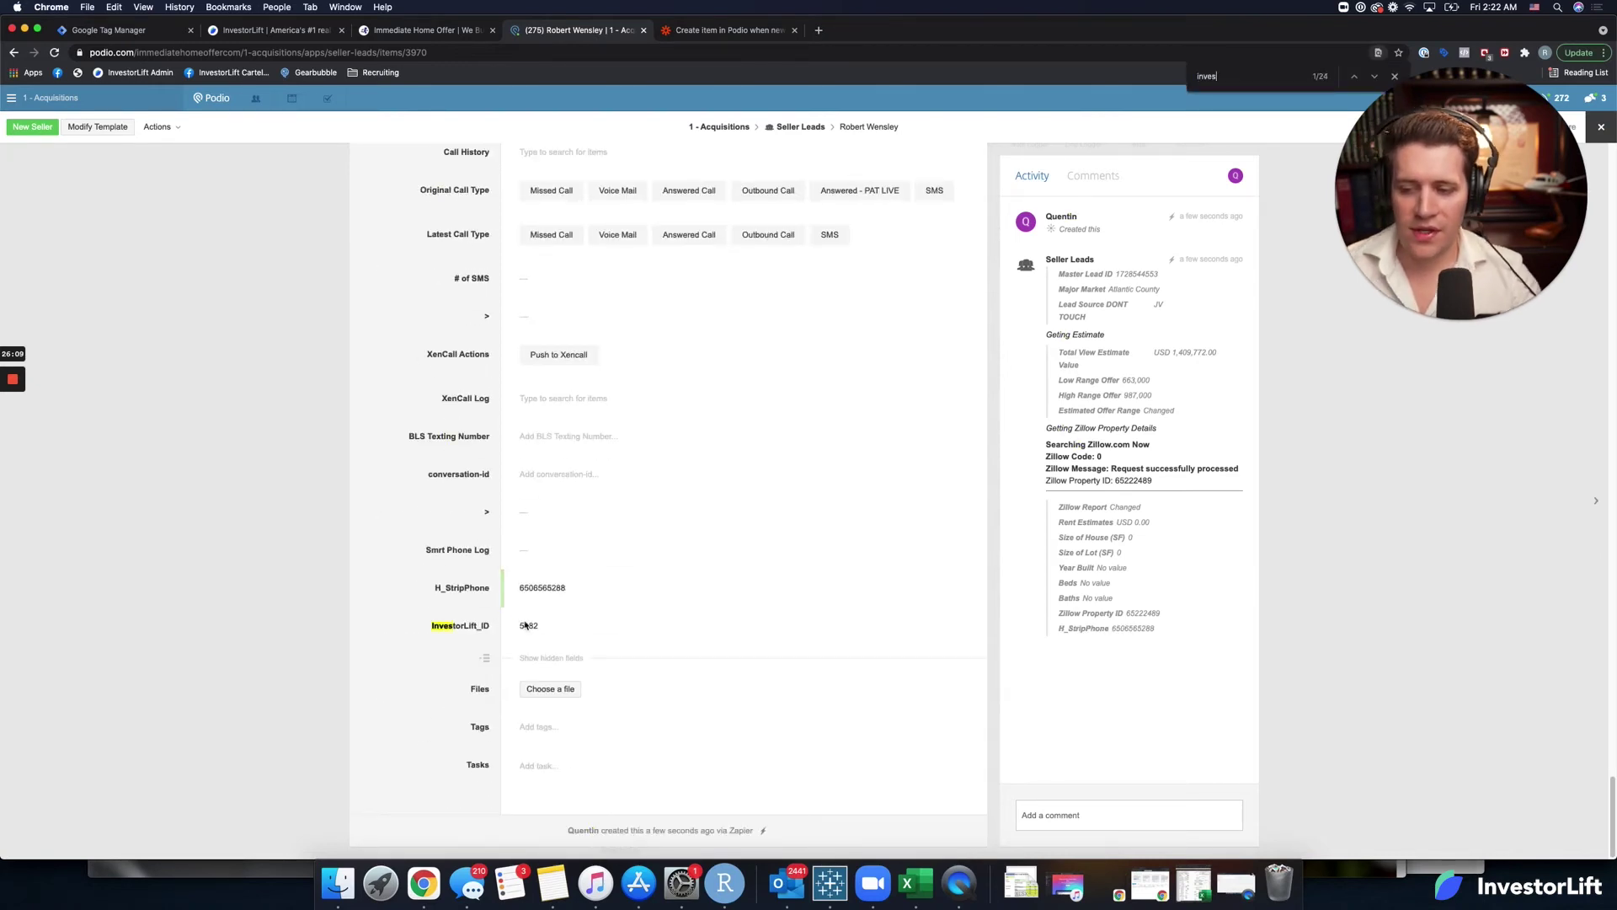
click(729, 32)
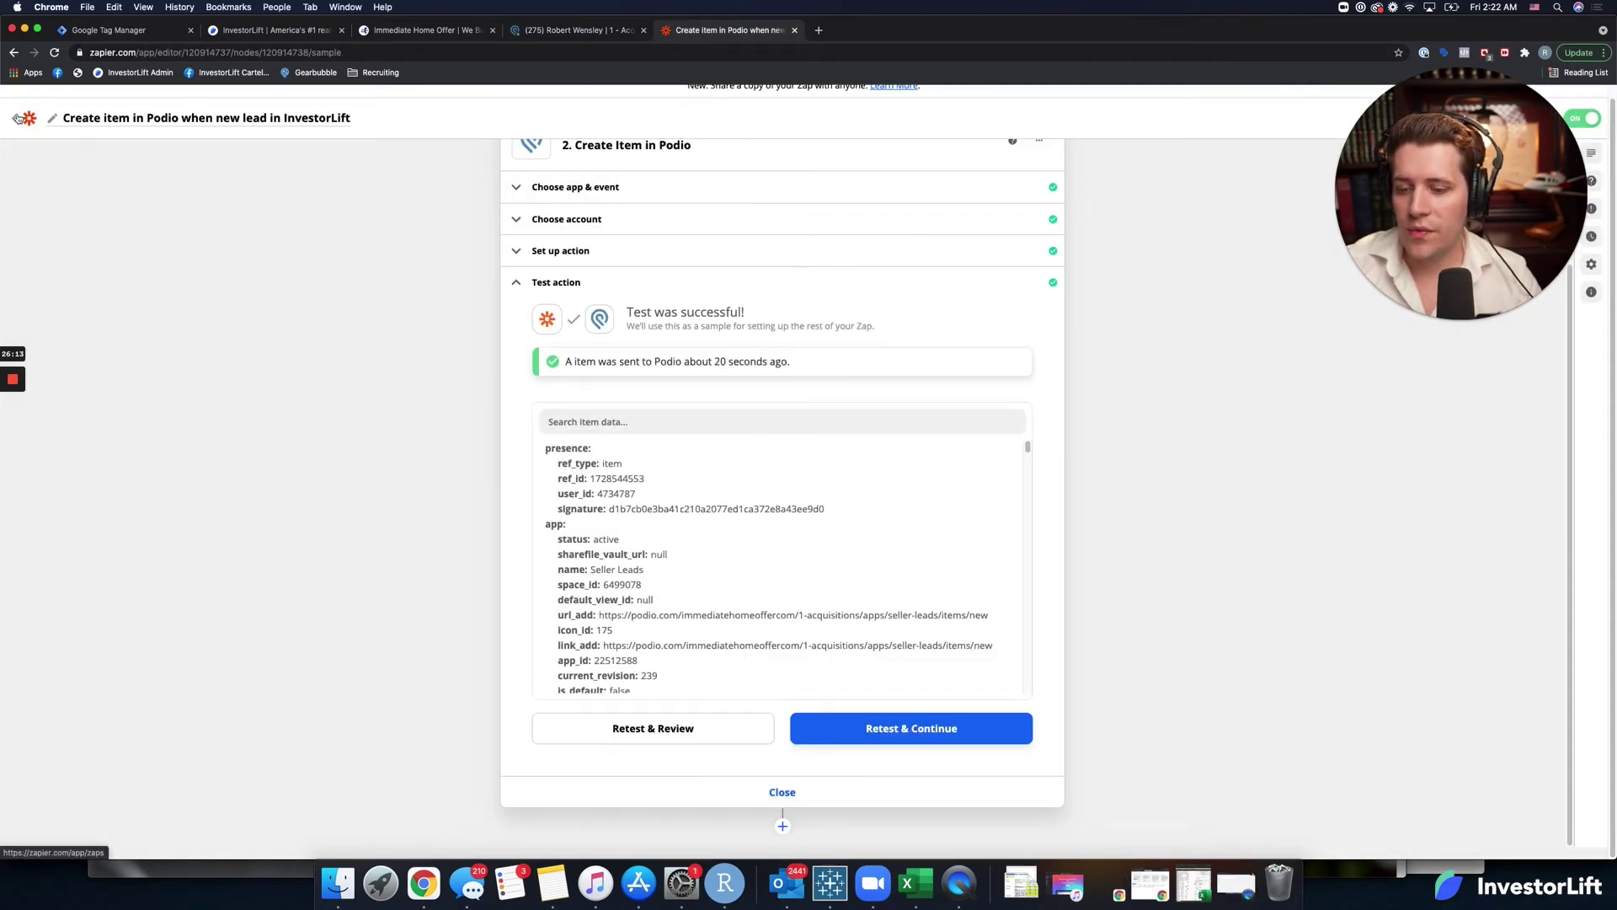
From My Zaps, open the InvestorLift-to-Podio update Zap's Update Item in Podio step.
click(14, 118)
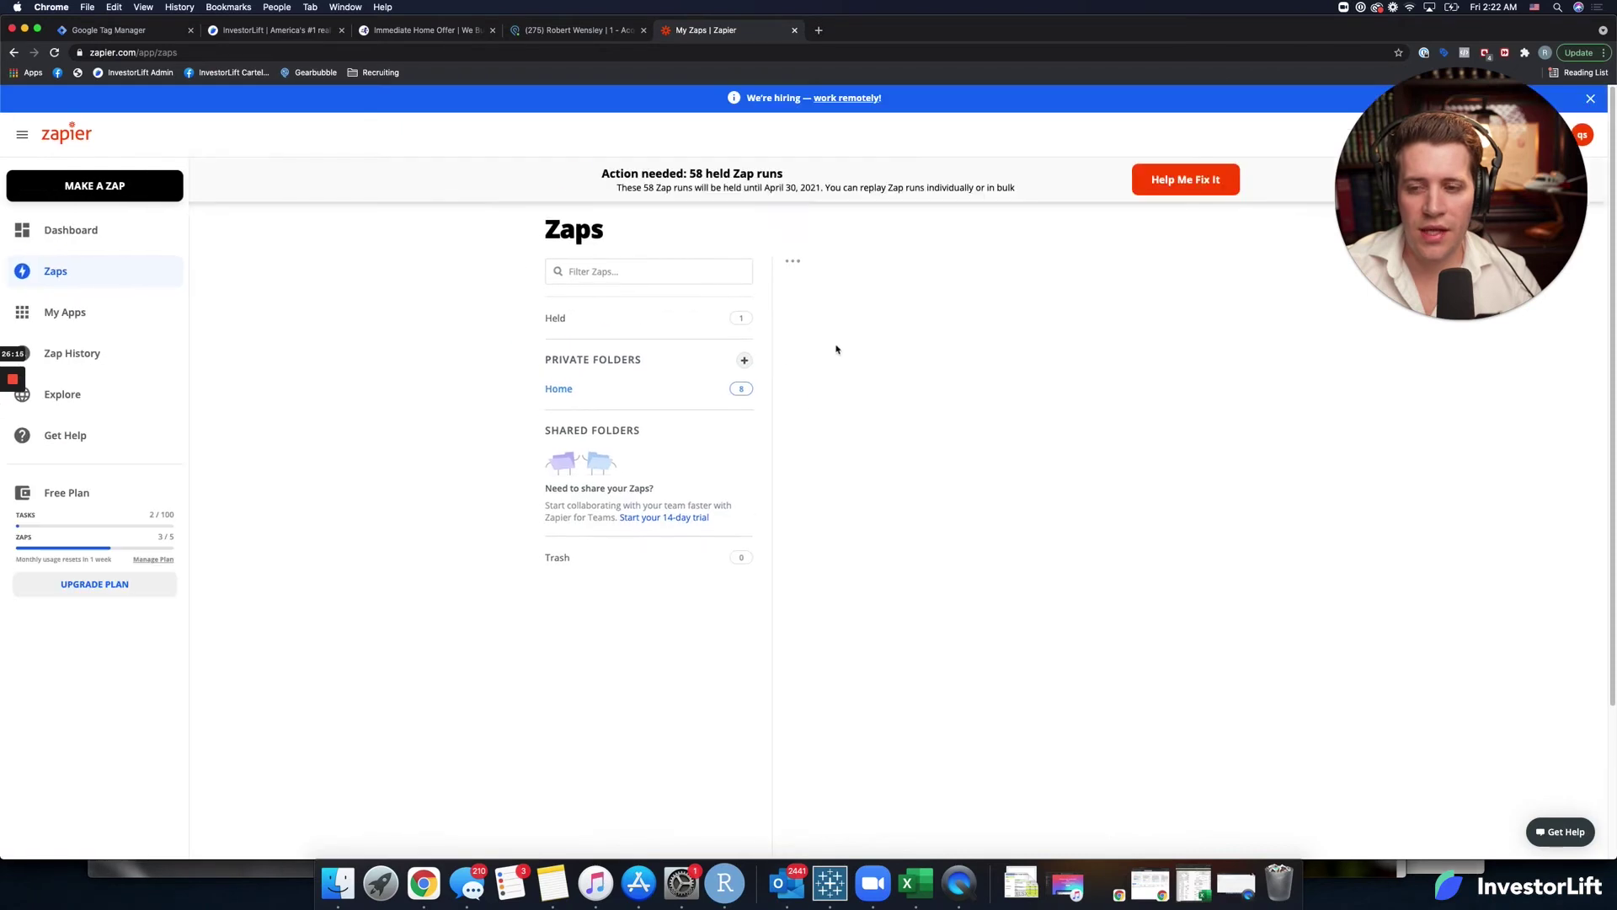
scroll(947, 459, down, 1)
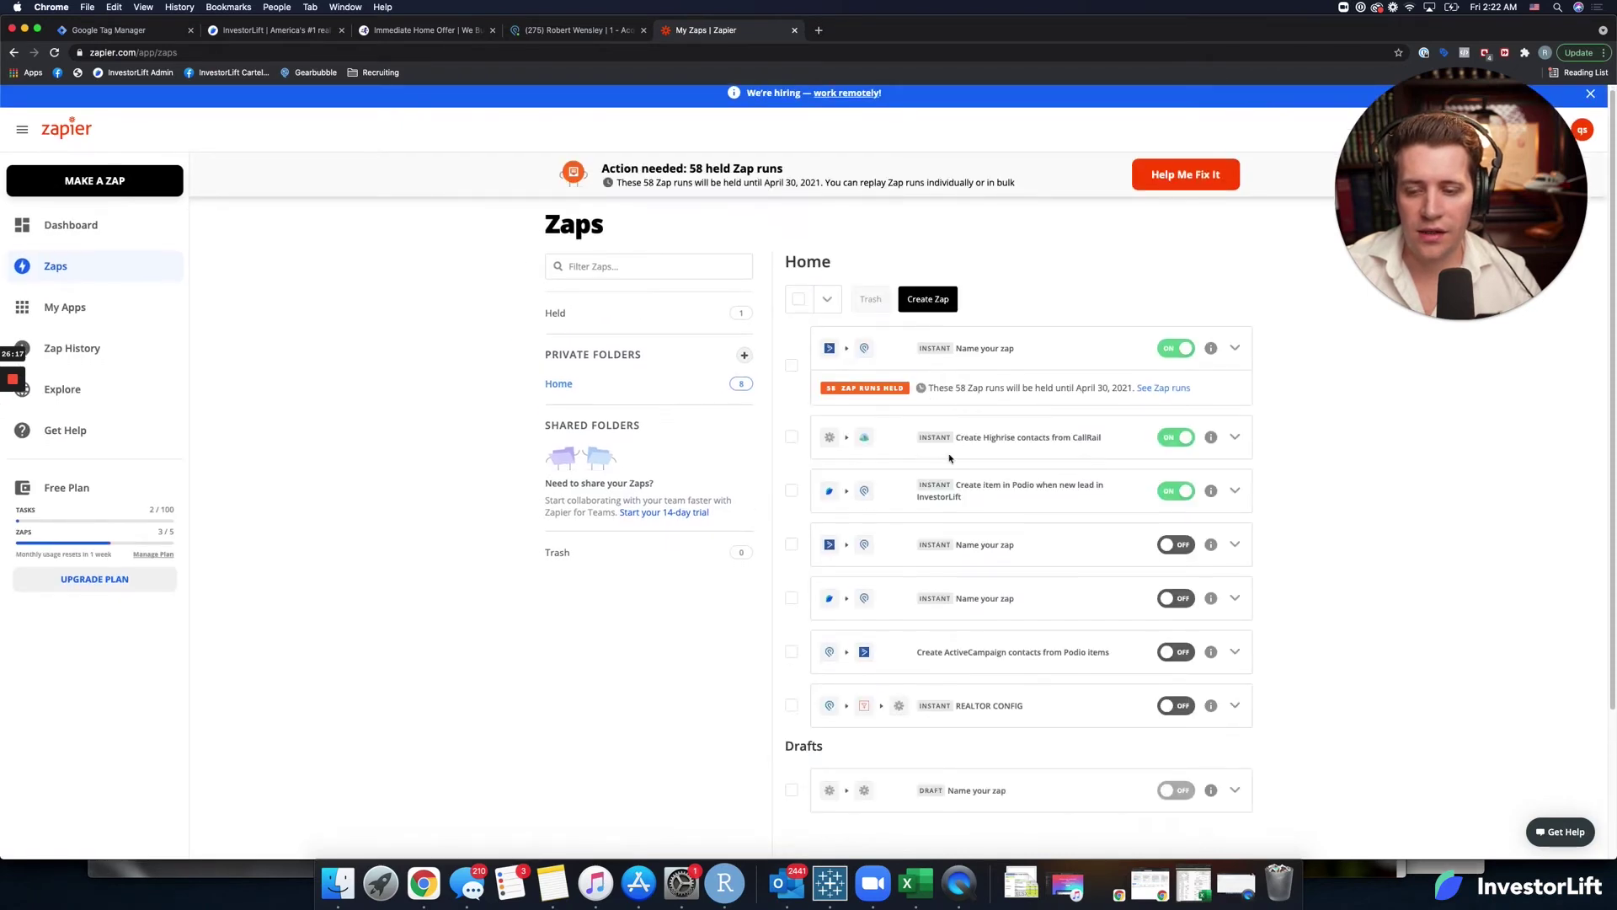
click(1004, 592)
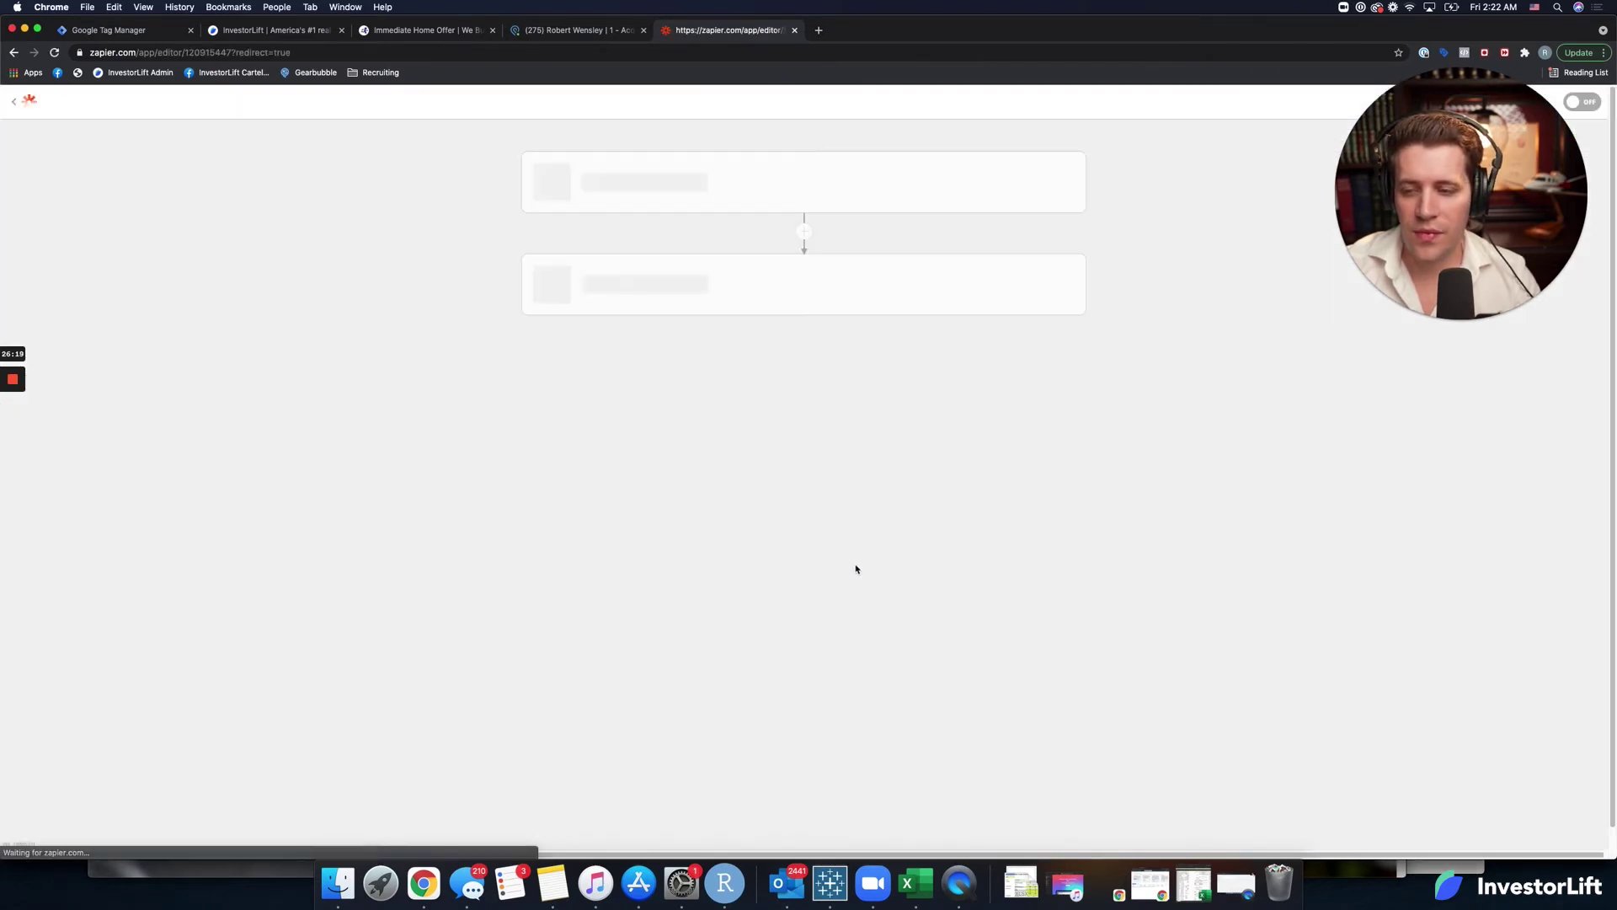
click(686, 306)
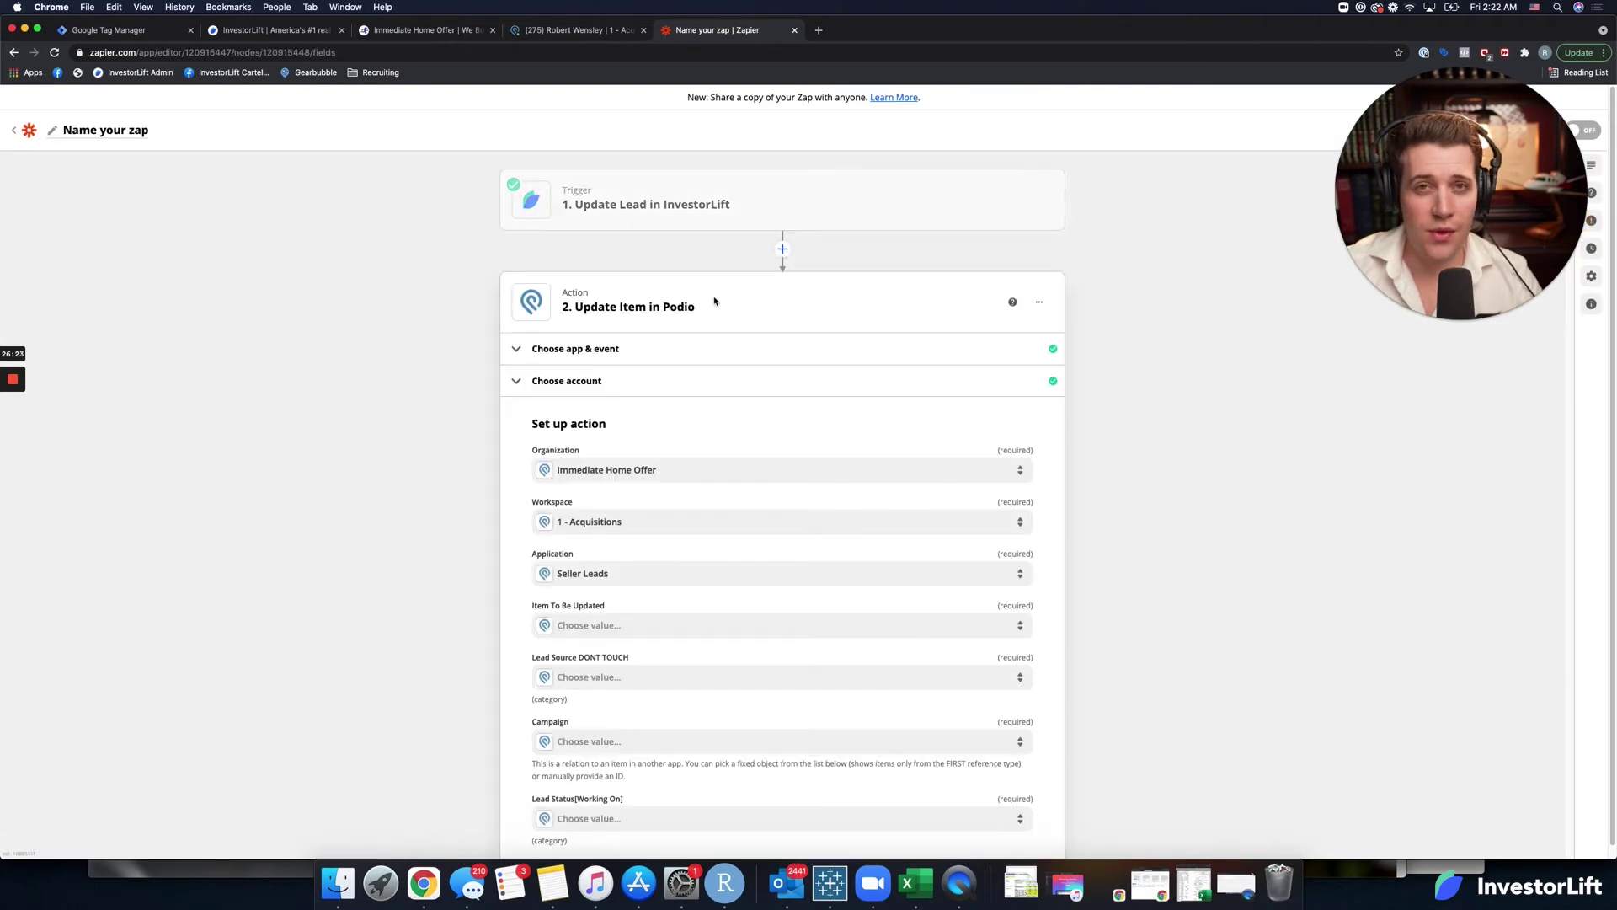
Switch Item To Be Updated to a custom value and start adding a search step.
scroll(590, 498, down, 5)
scroll(519, 561, down, 1)
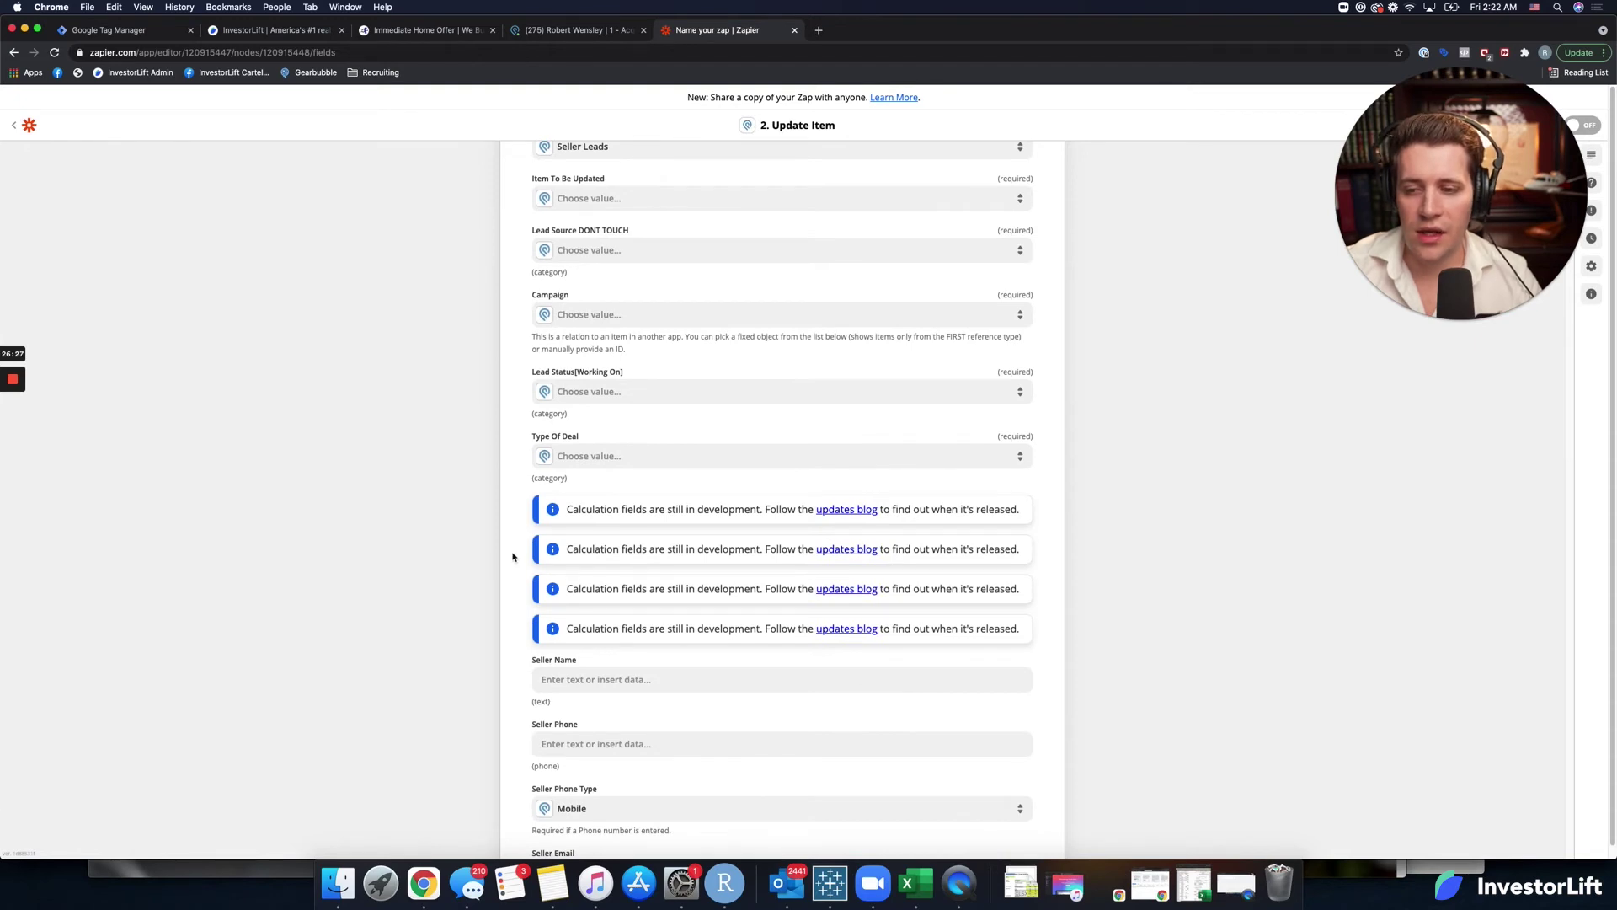
scroll(512, 557, up, 1)
scroll(512, 557, up, 5)
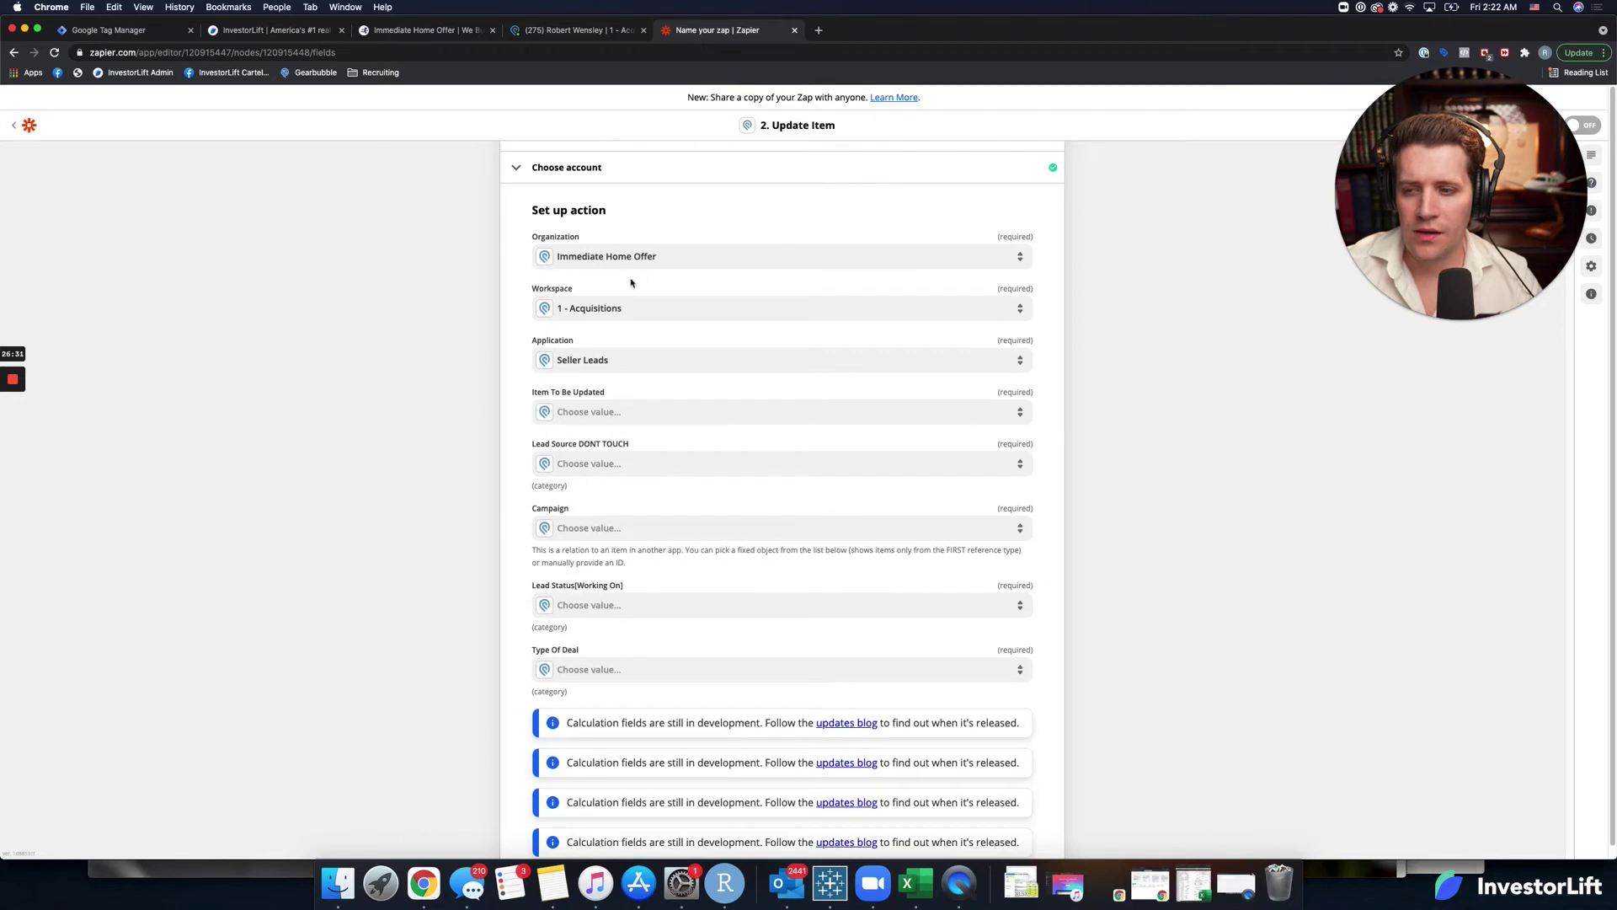
click(662, 411)
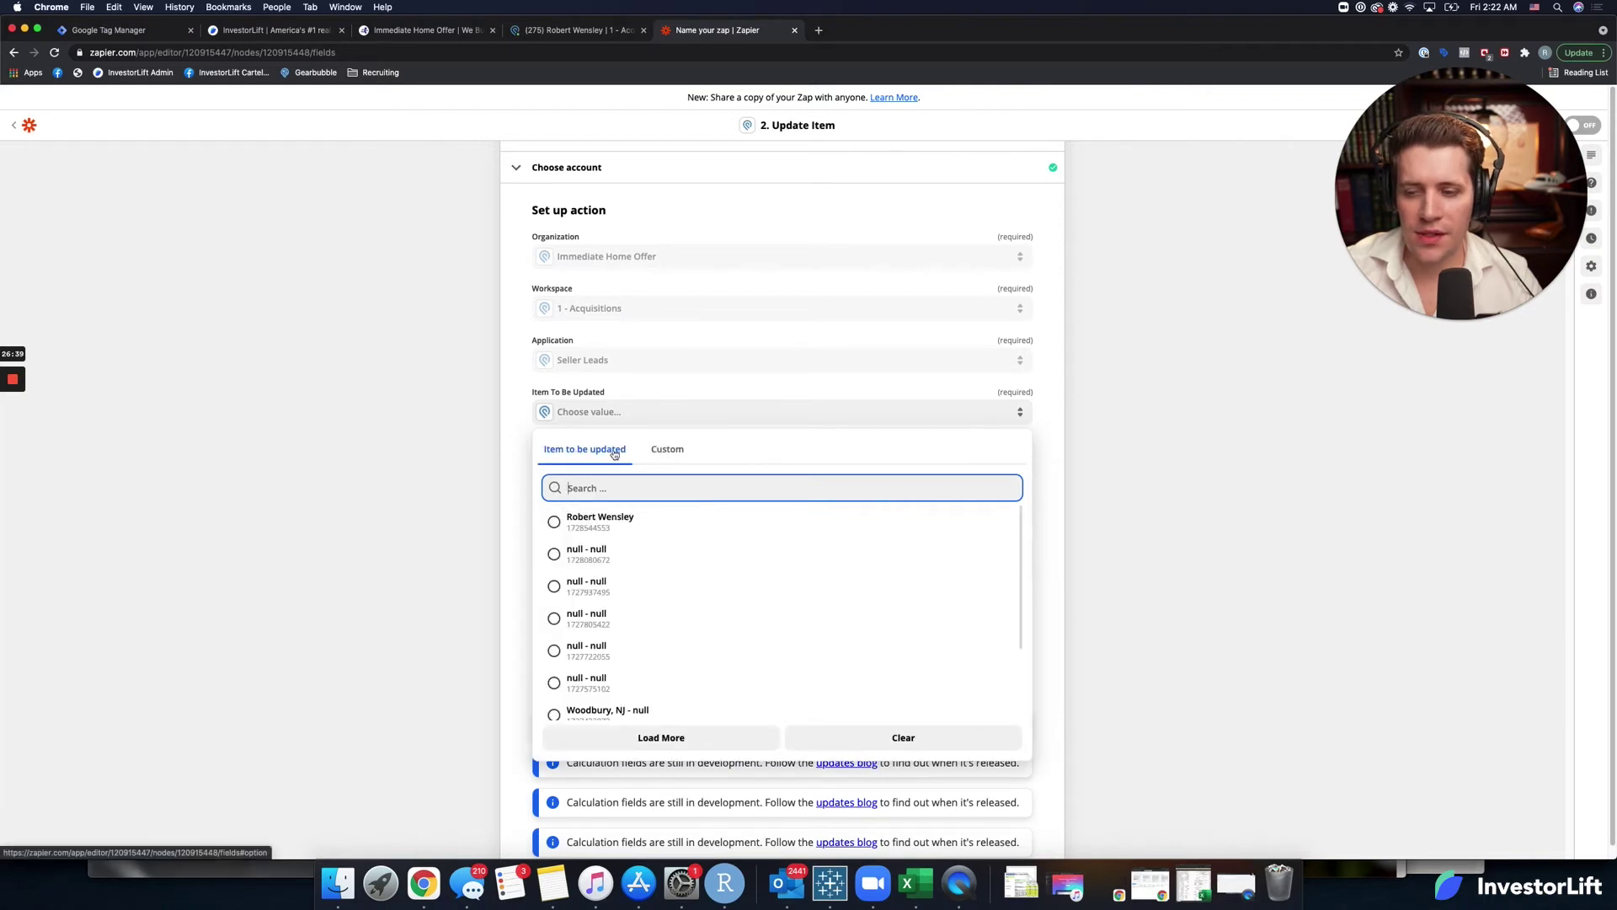
click(668, 451)
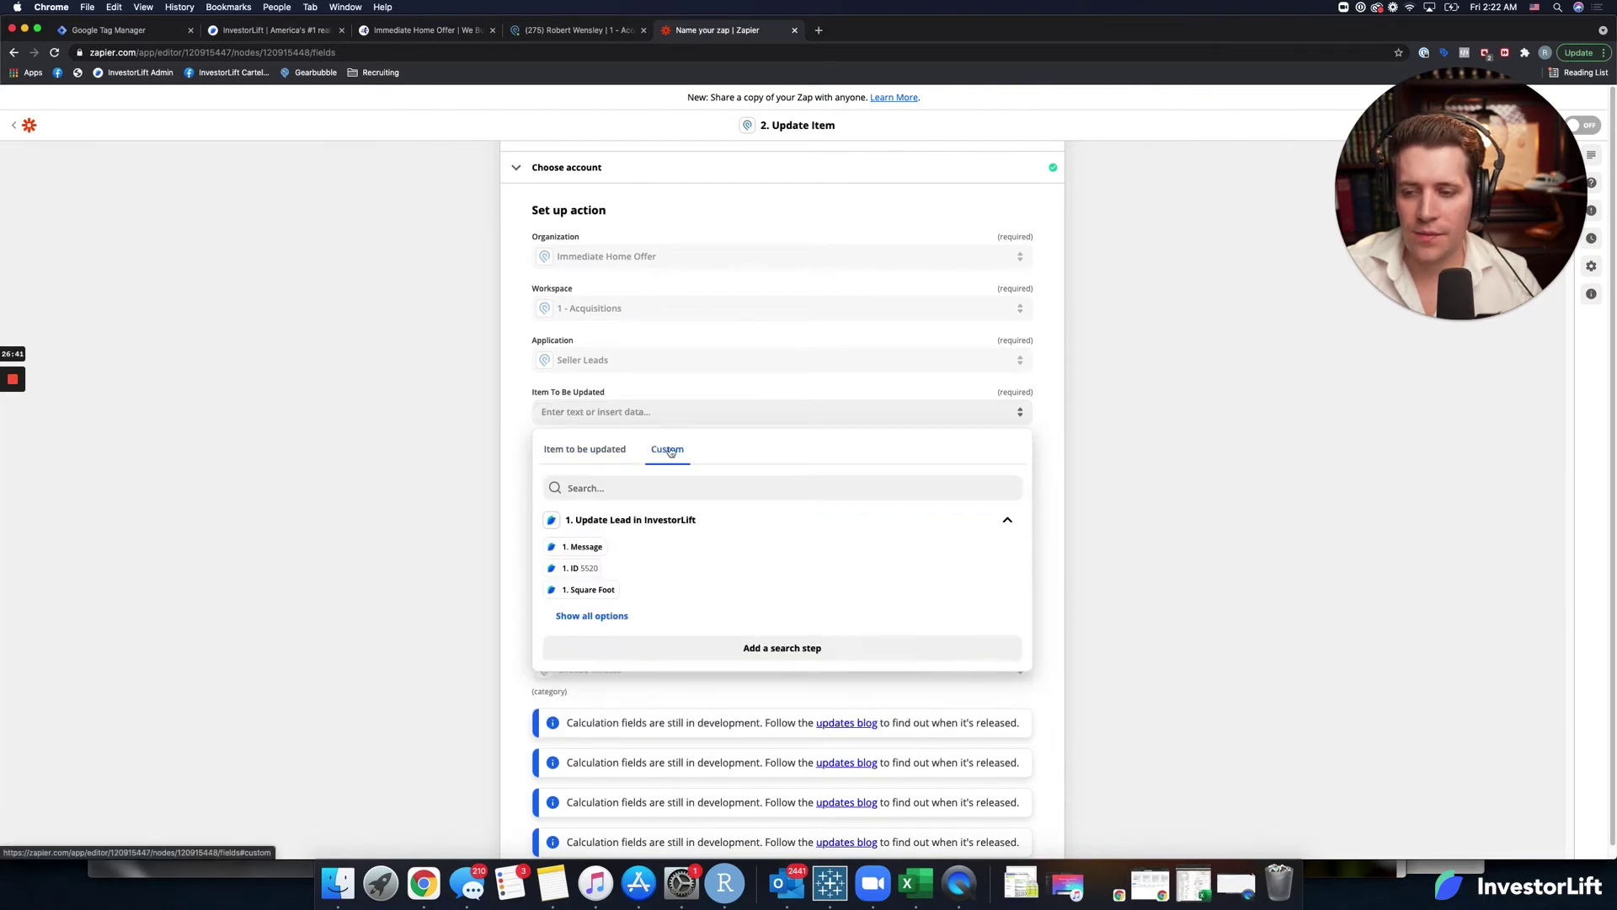
click(752, 648)
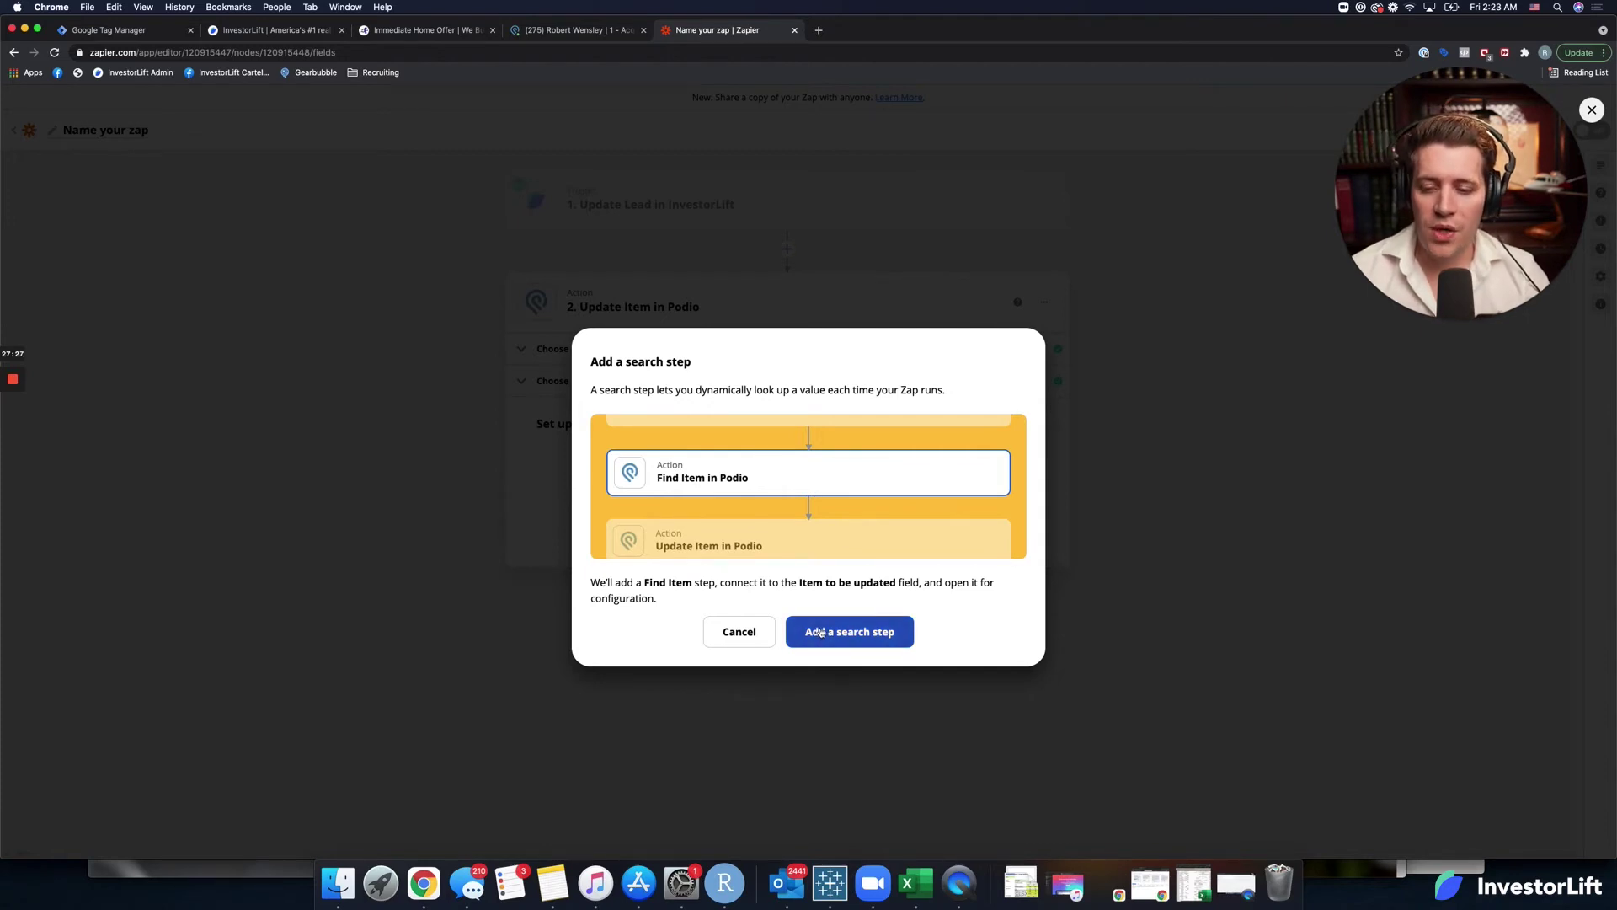
Insert a Podio Find Item search before Update Item, using the connected Podio account.
click(829, 632)
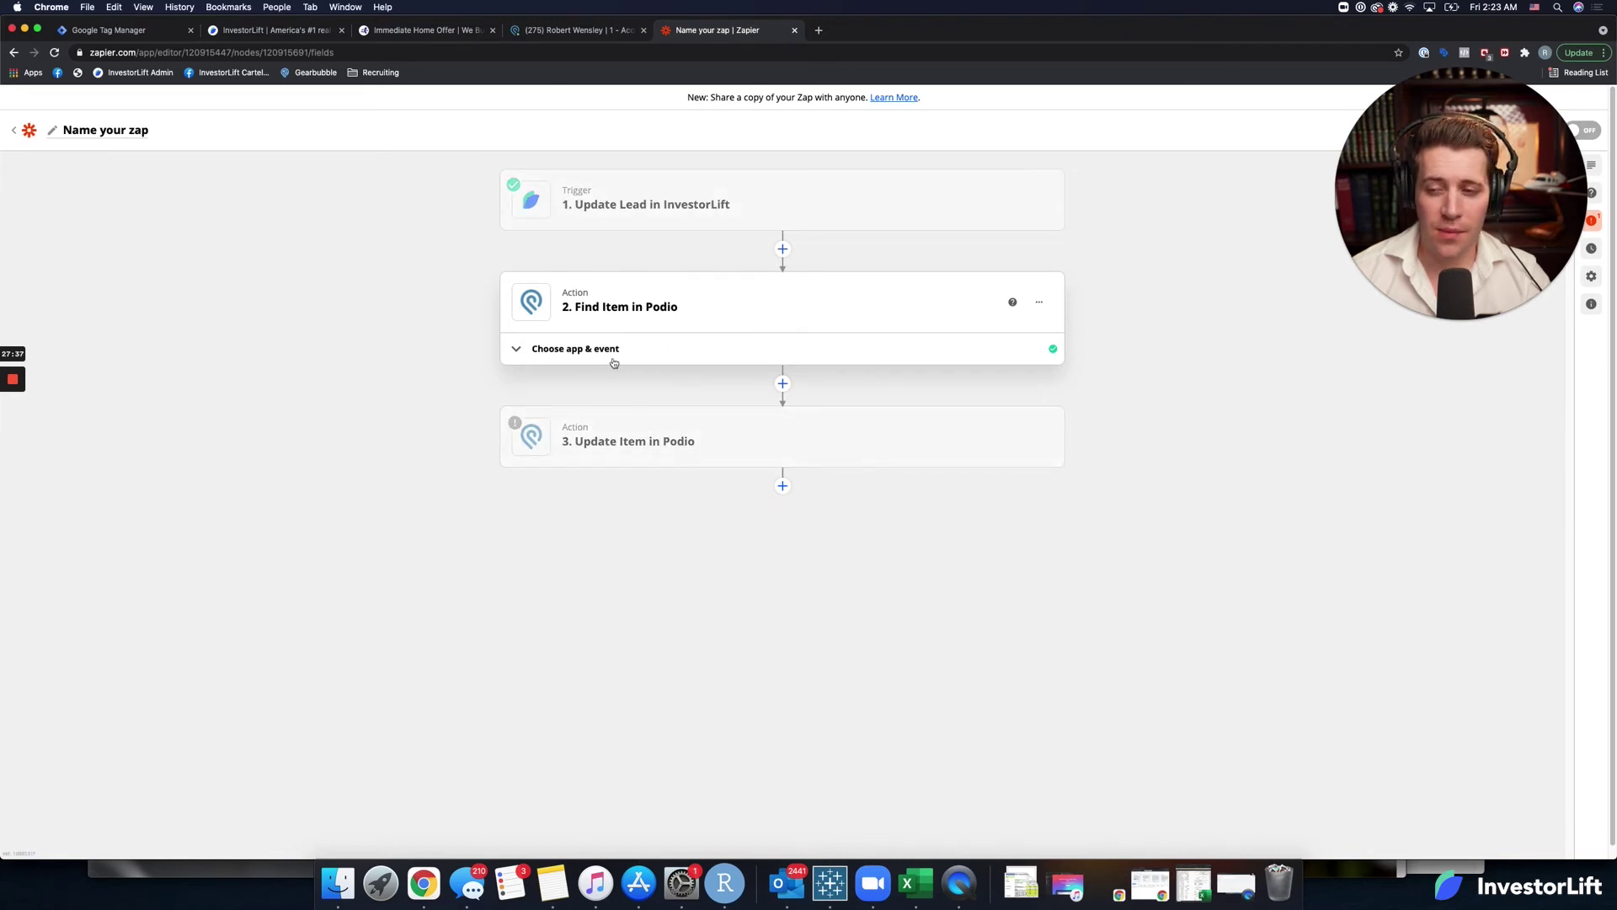
click(583, 350)
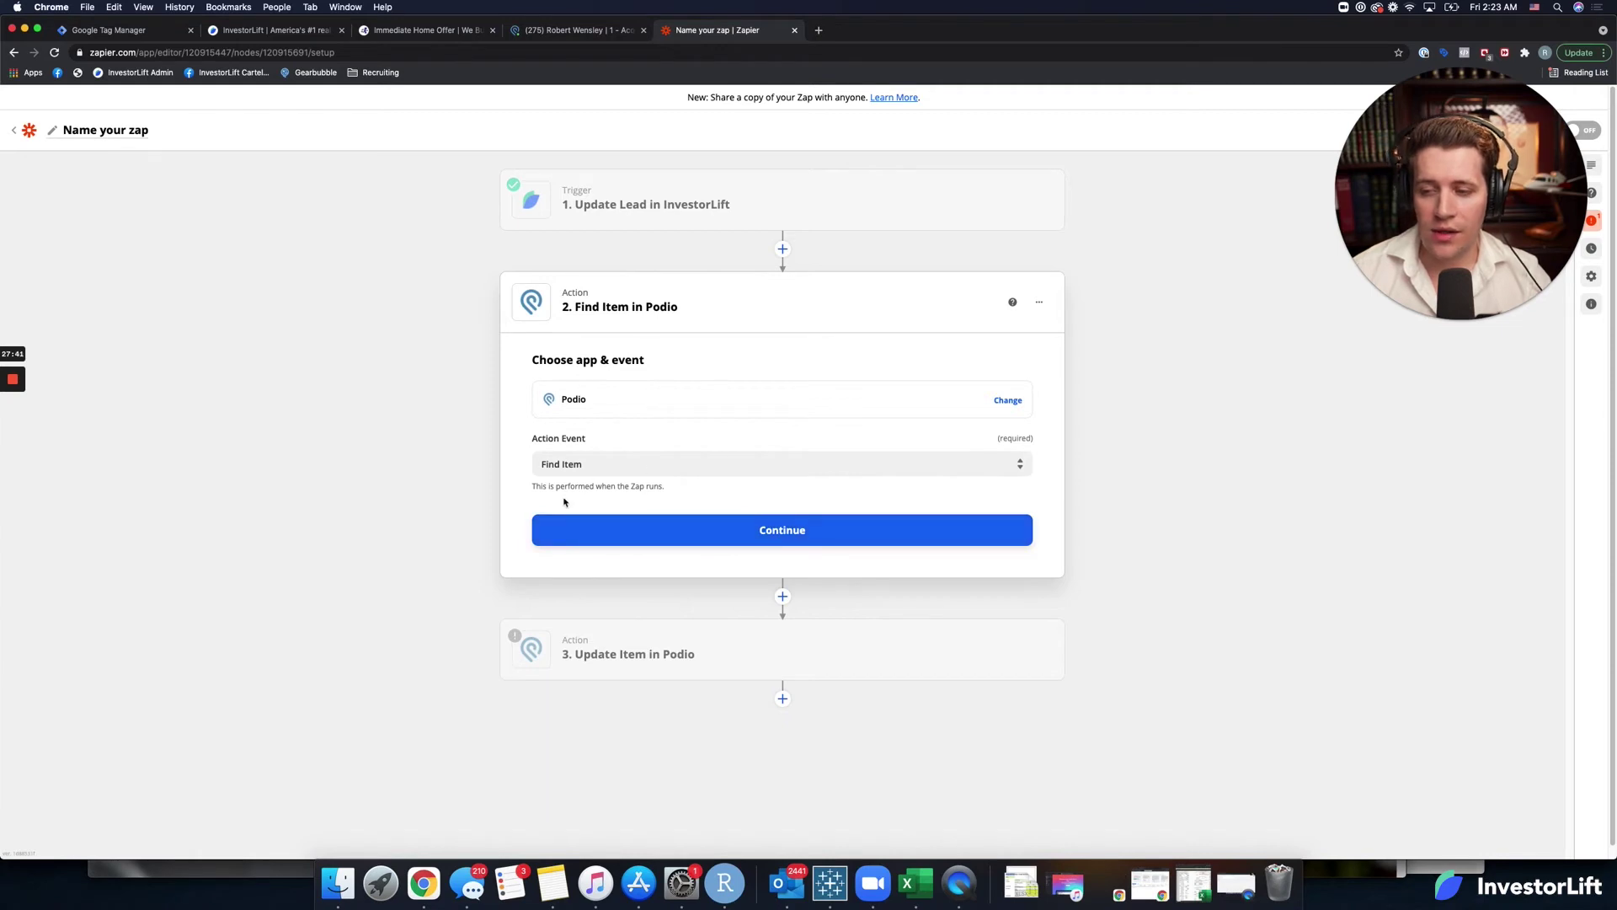
click(741, 530)
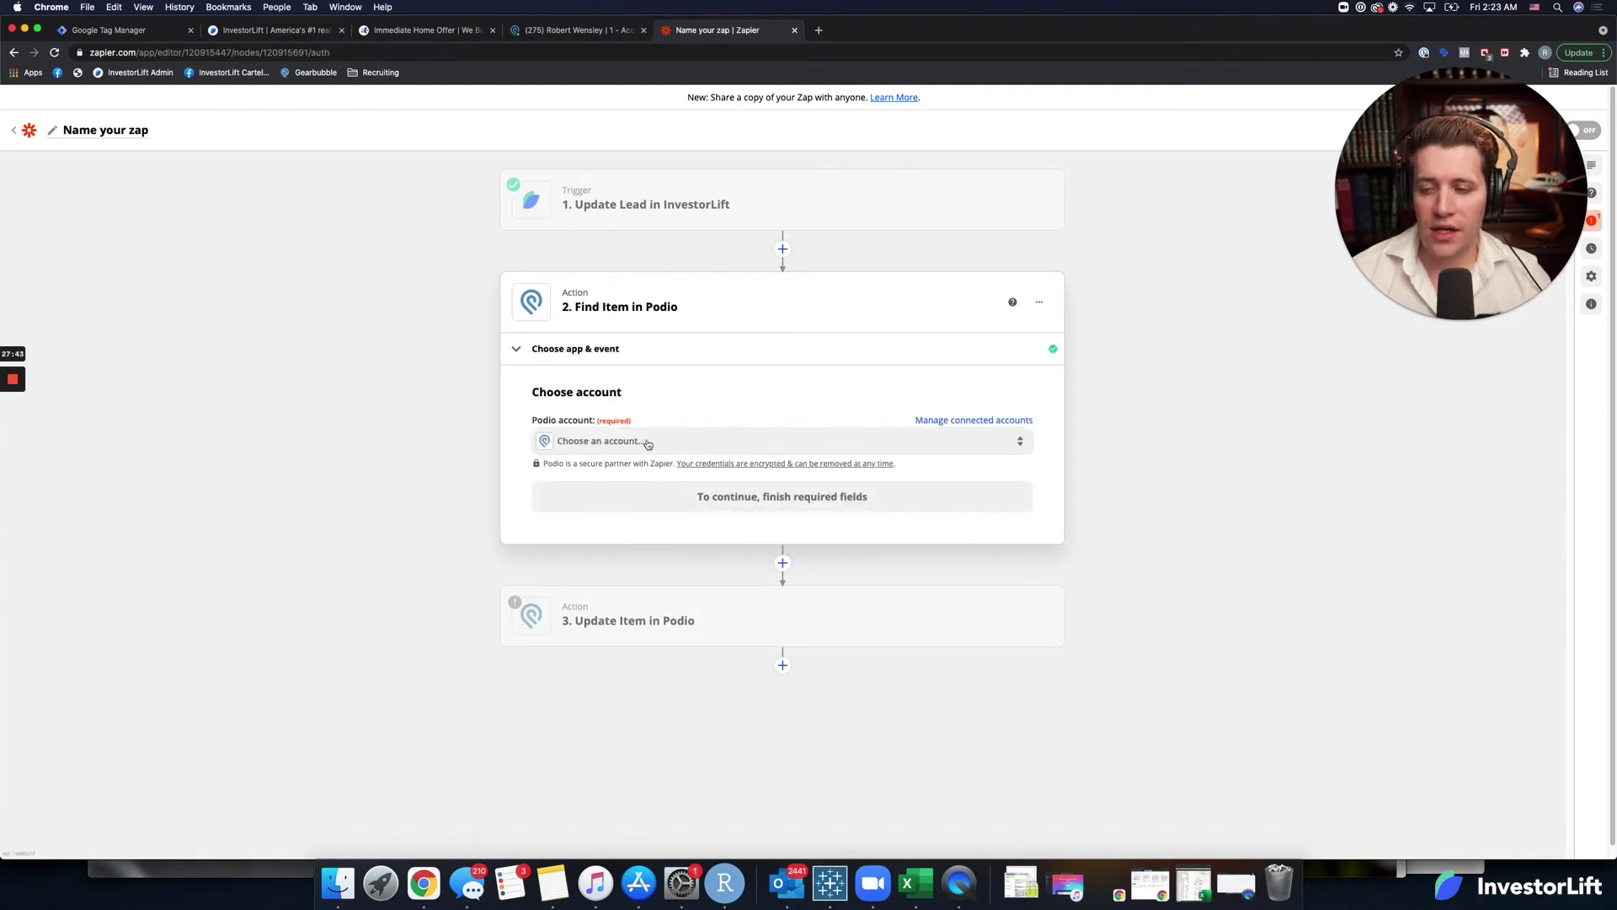
click(648, 442)
click(643, 545)
click(766, 504)
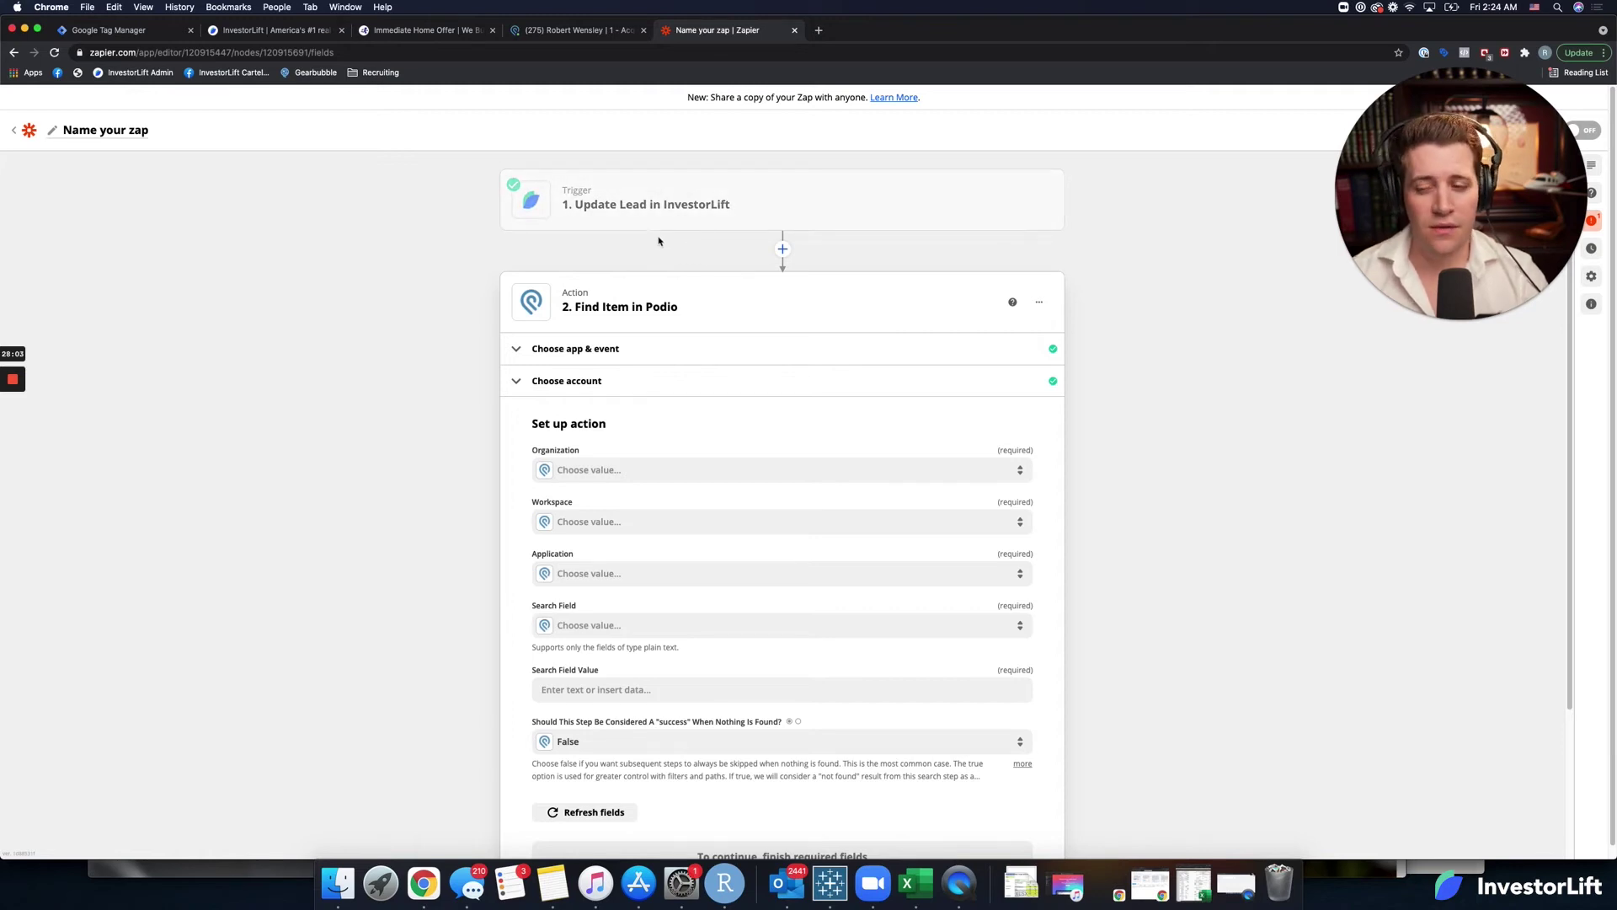
Point the search at organization Immediate Home Offer, workspace 1 - Acquisitions, application Seller Leads.
click(687, 469)
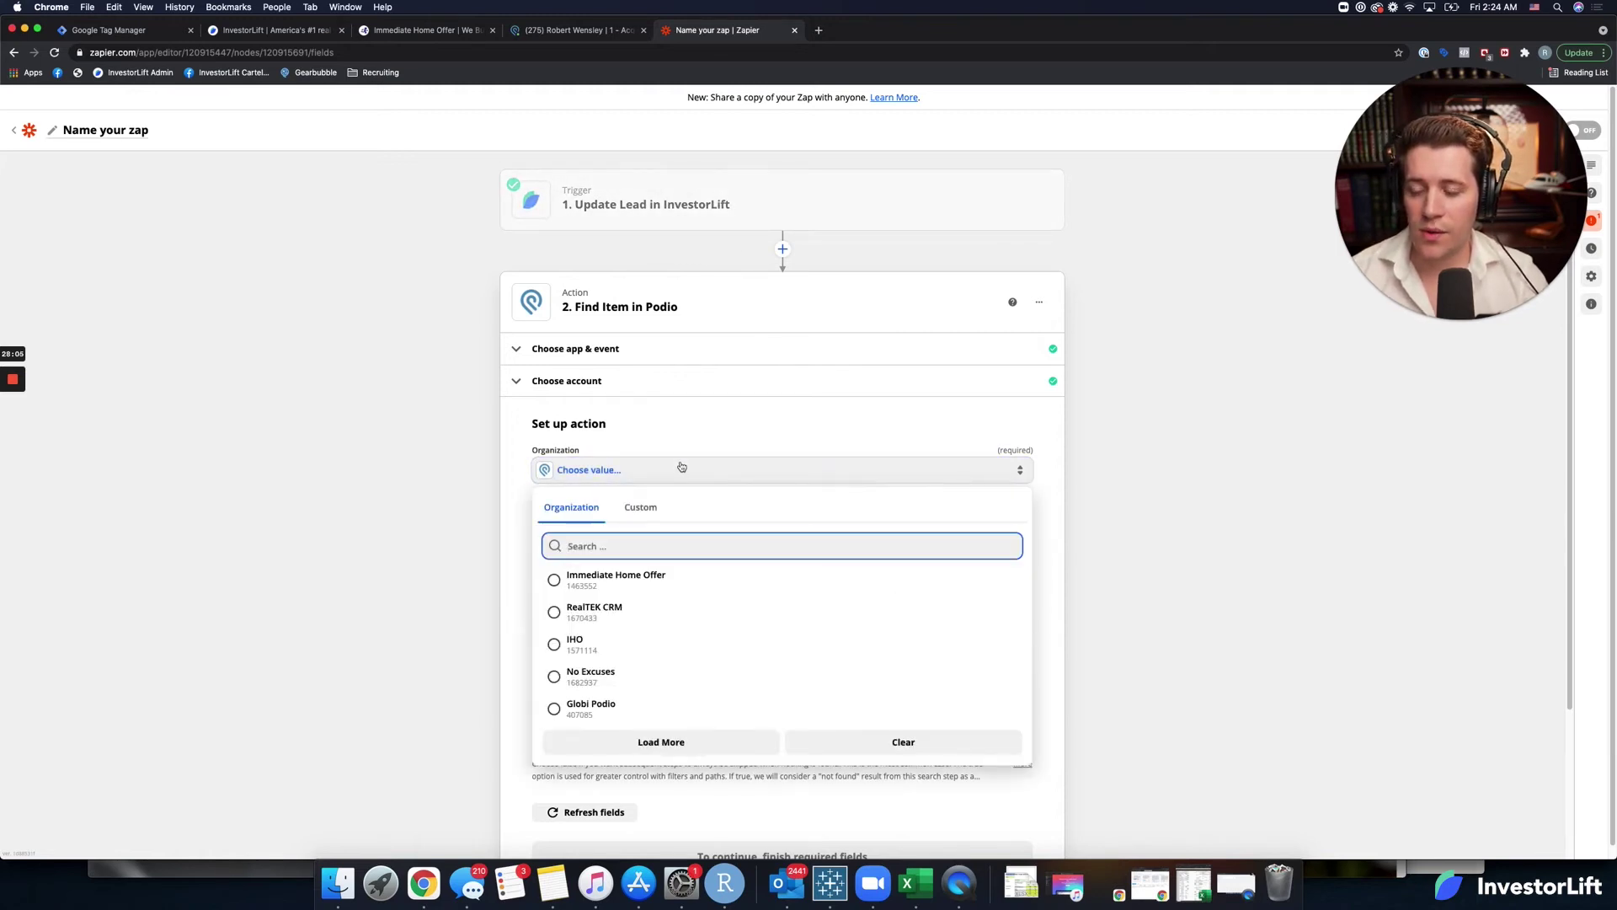
click(619, 581)
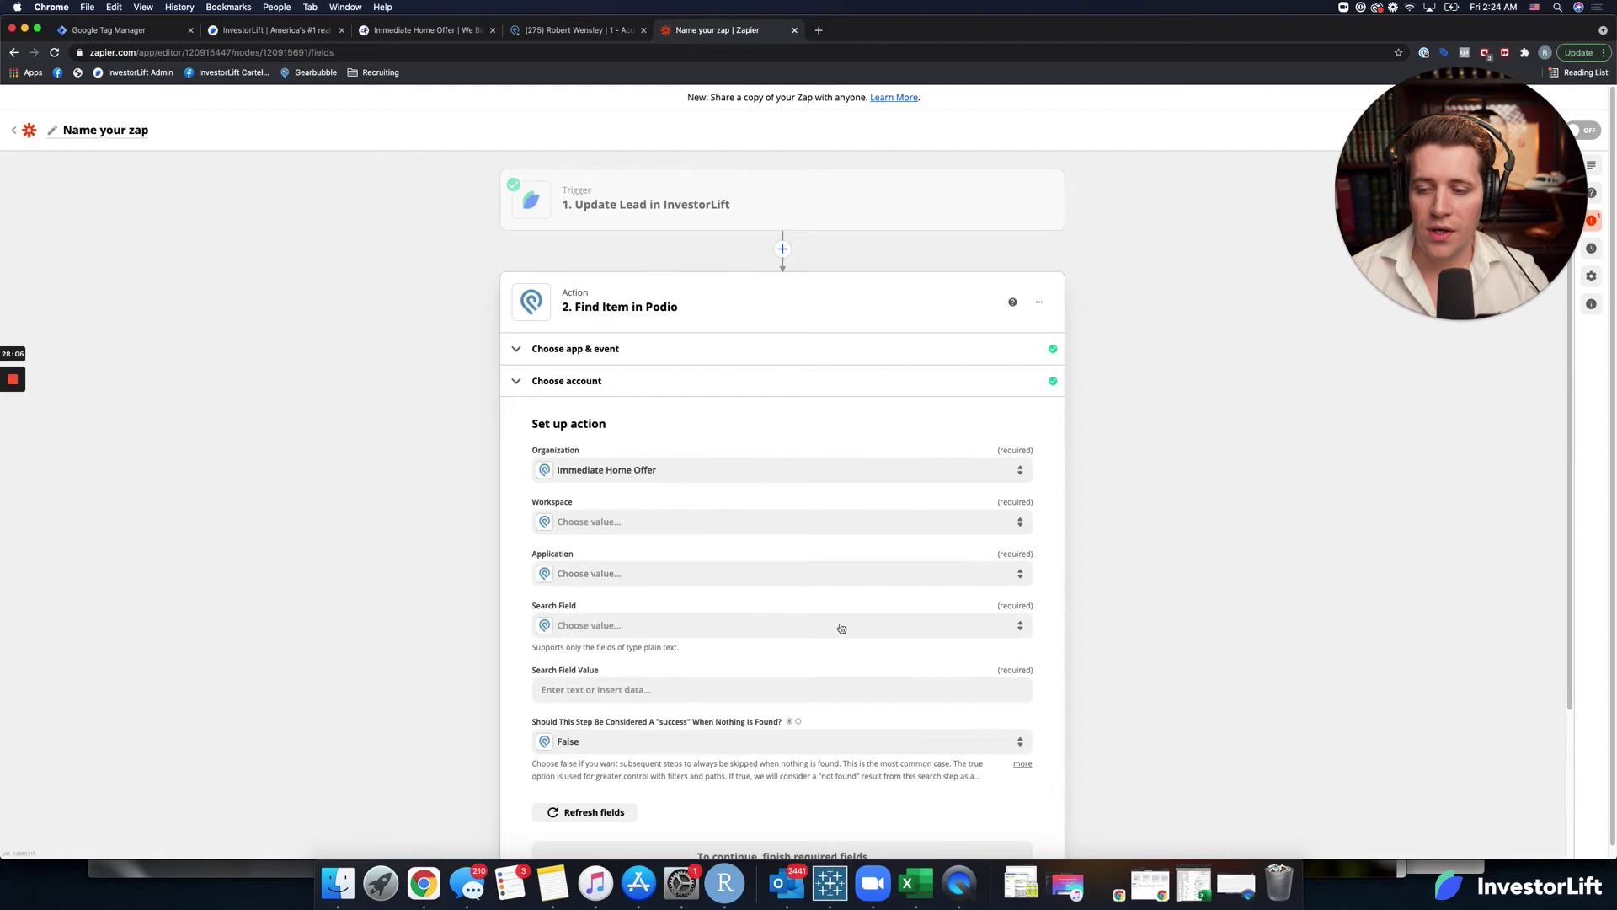
click(682, 524)
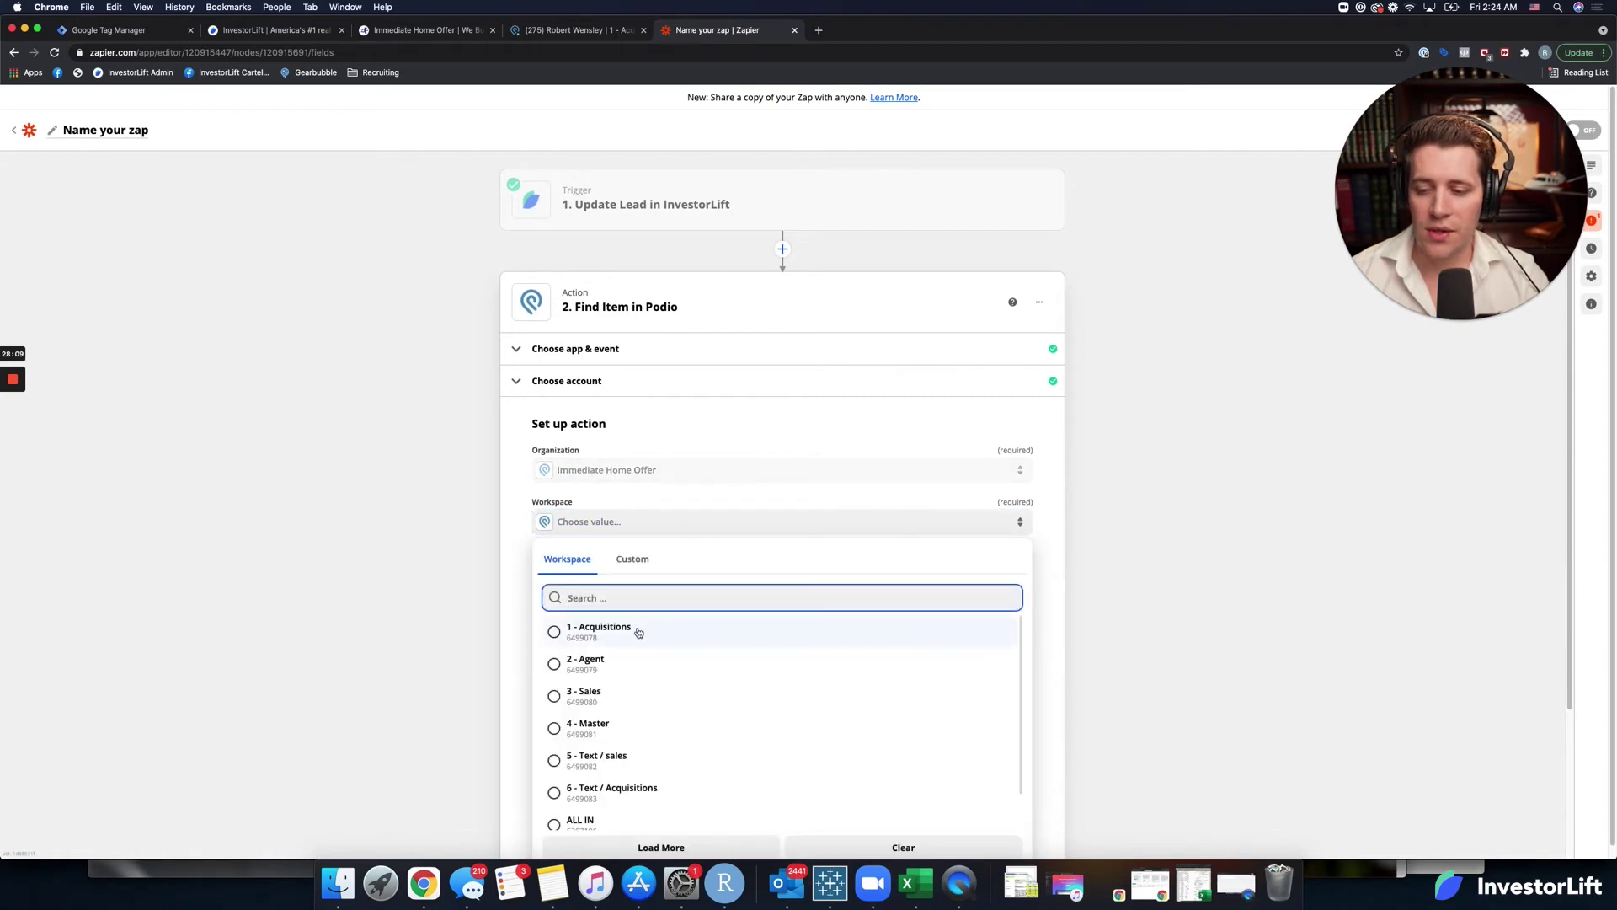
click(639, 632)
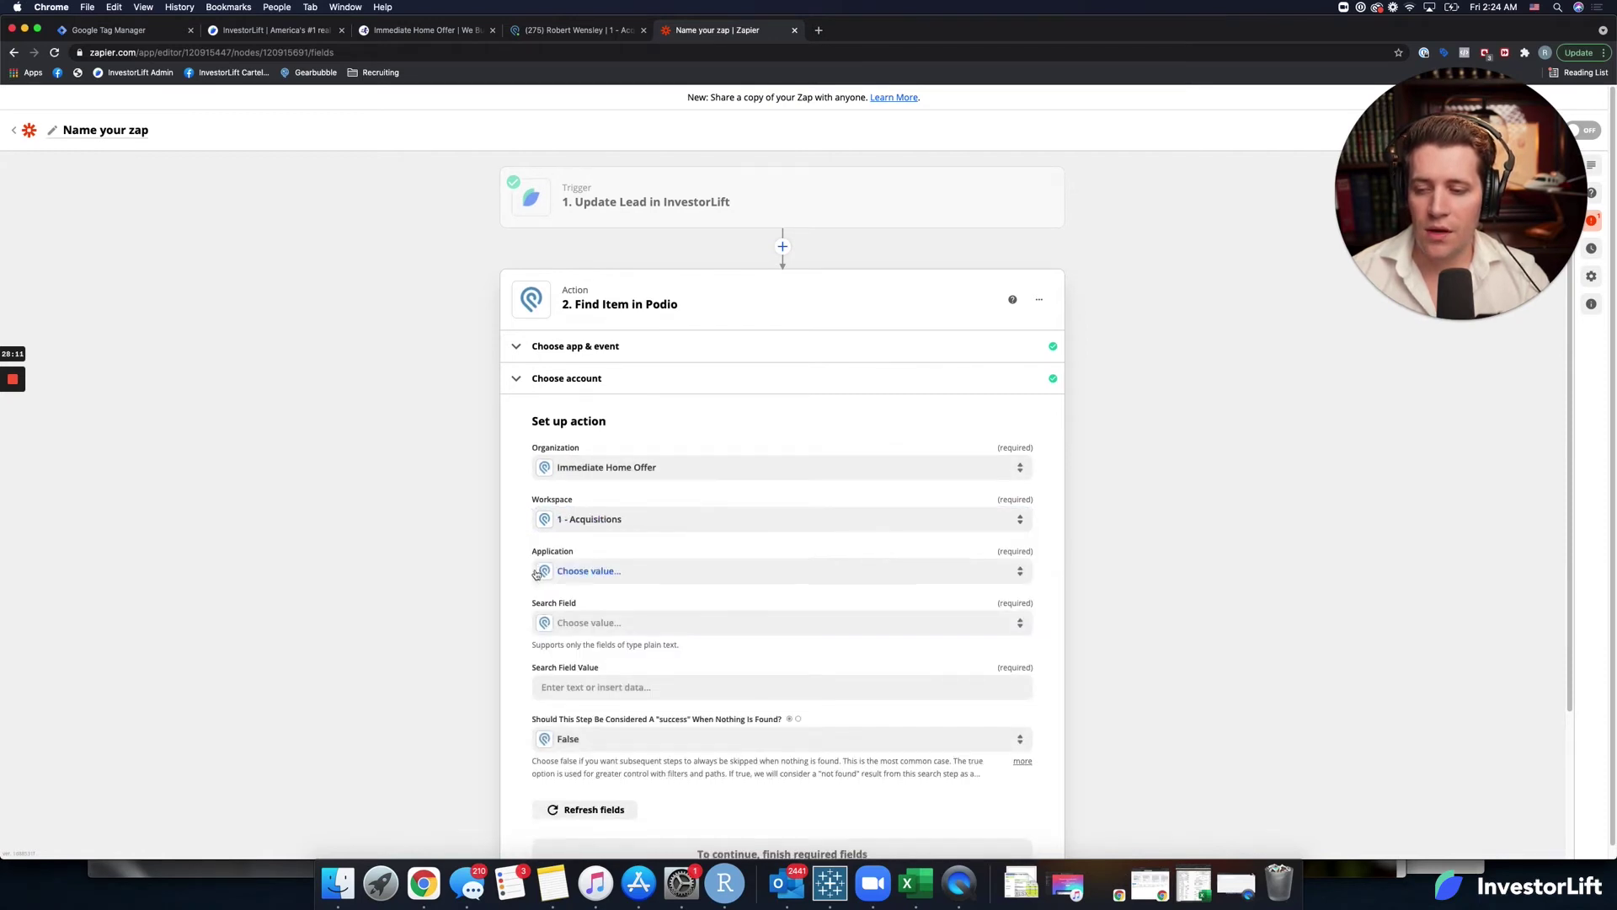
scroll(534, 574, down, 1)
click(615, 533)
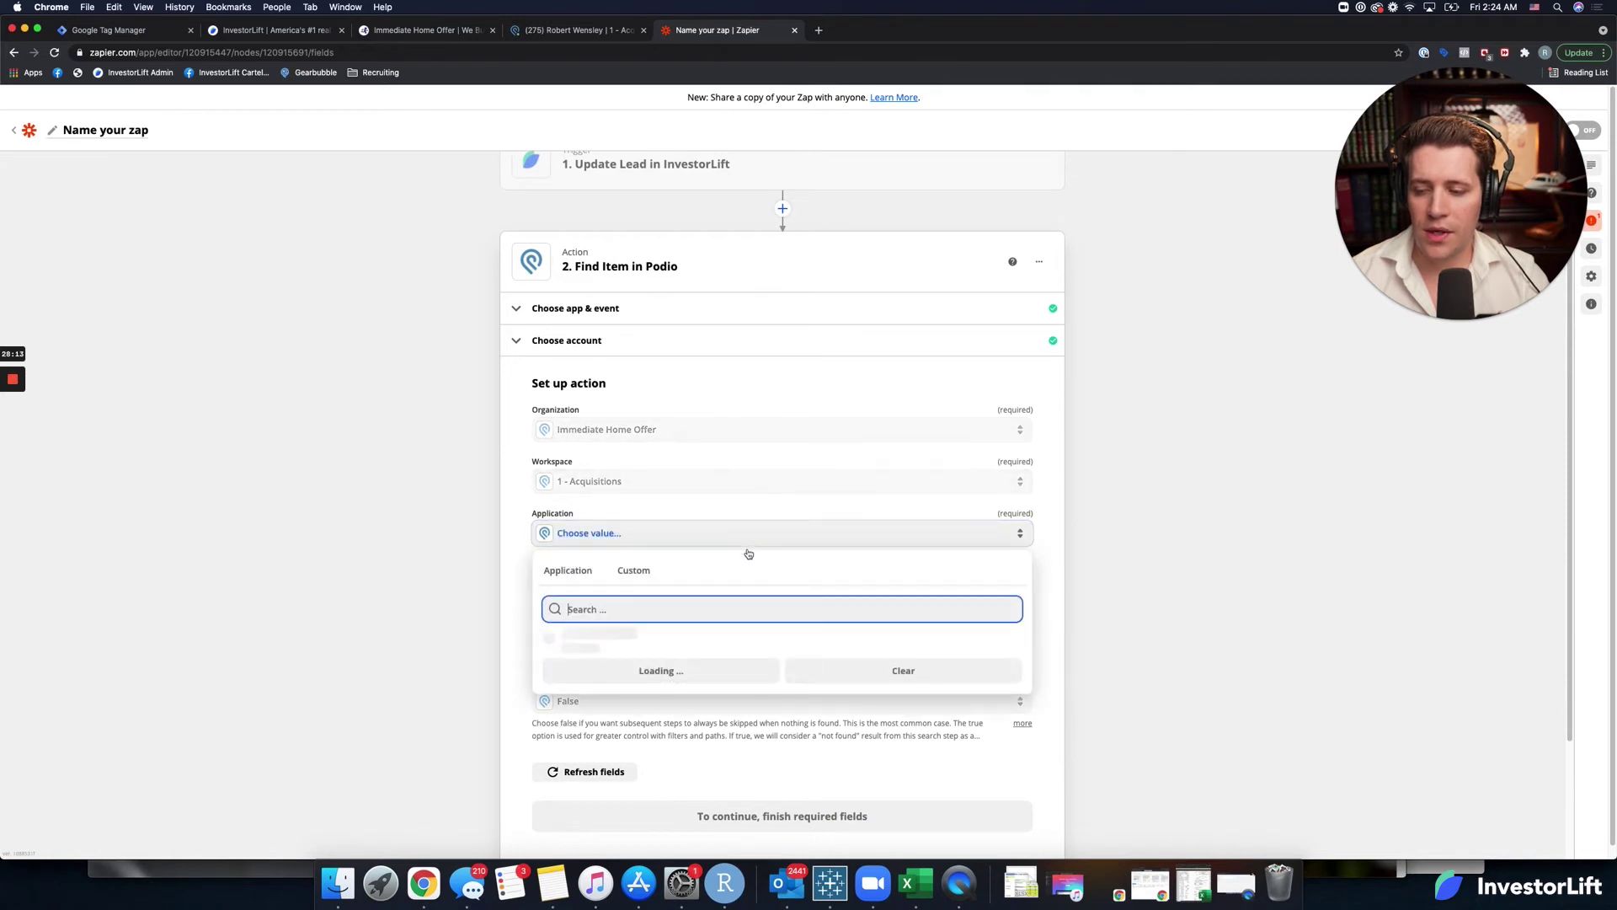
click(581, 645)
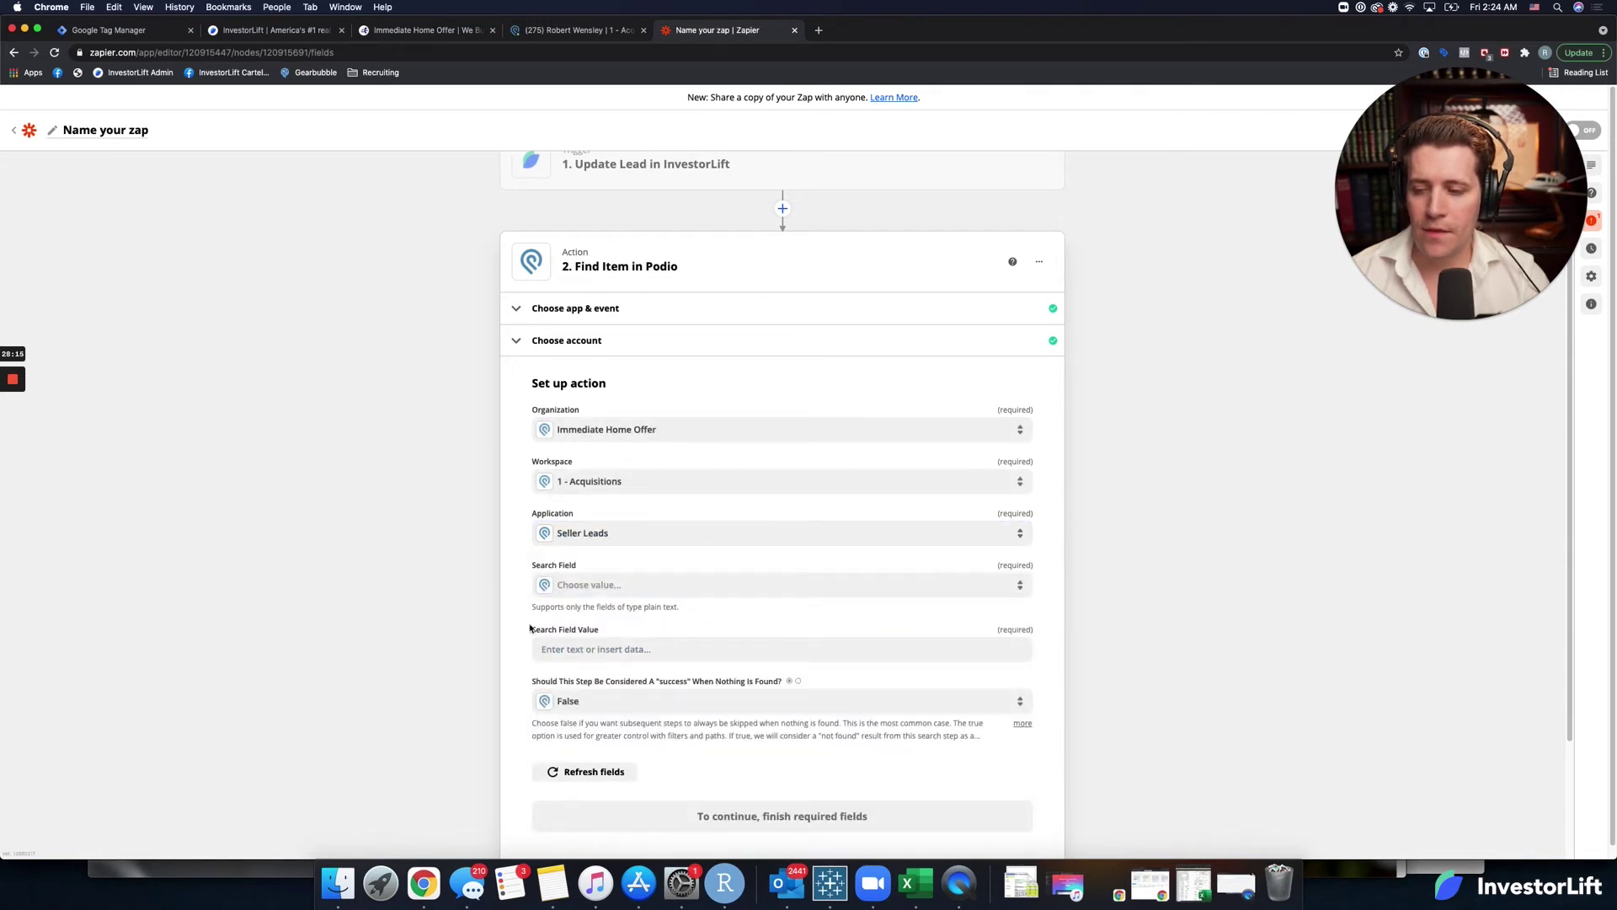
Search by InvestorLift_ID with the trigger's 1. ID as value, and finish setup.
scroll(538, 630, down, 1)
click(621, 571)
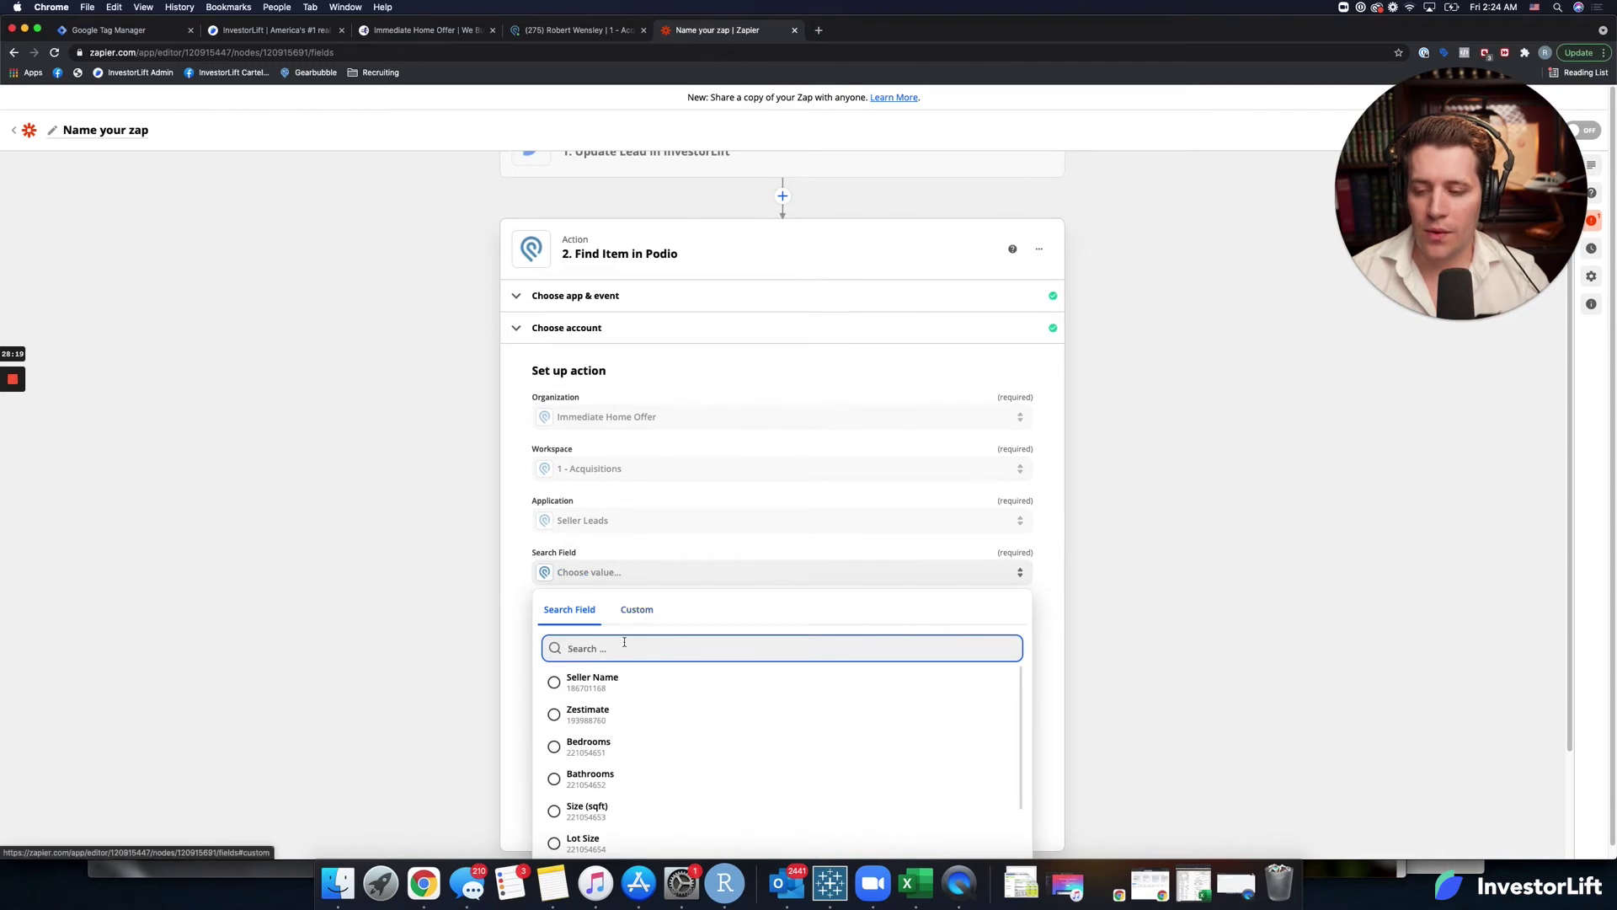
text(id)
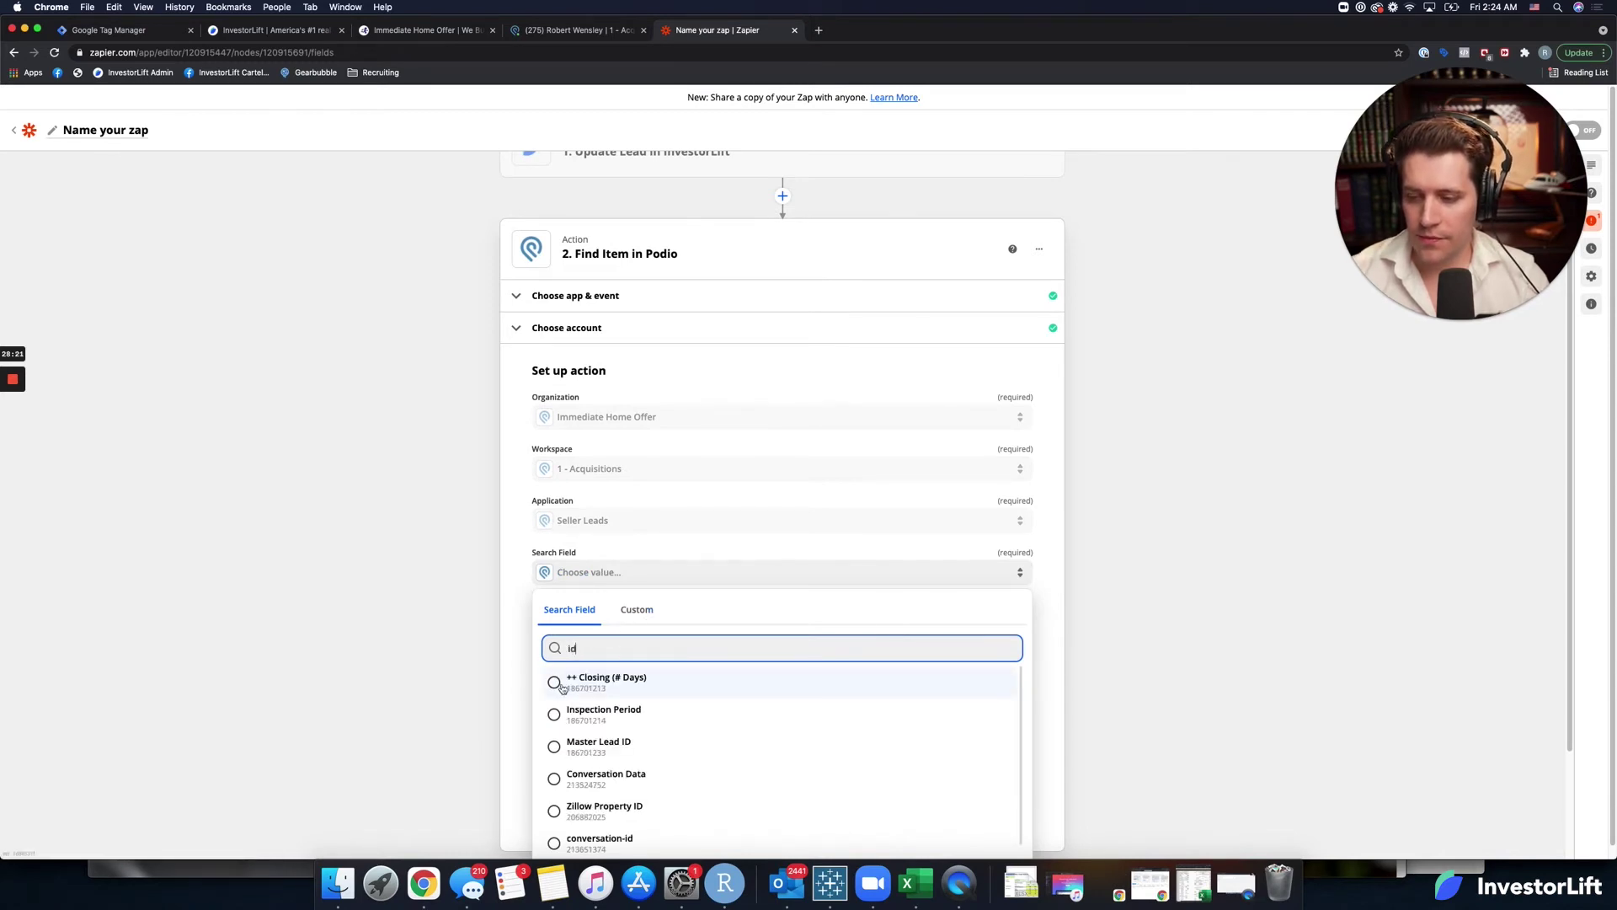
scroll(539, 699, down, 3)
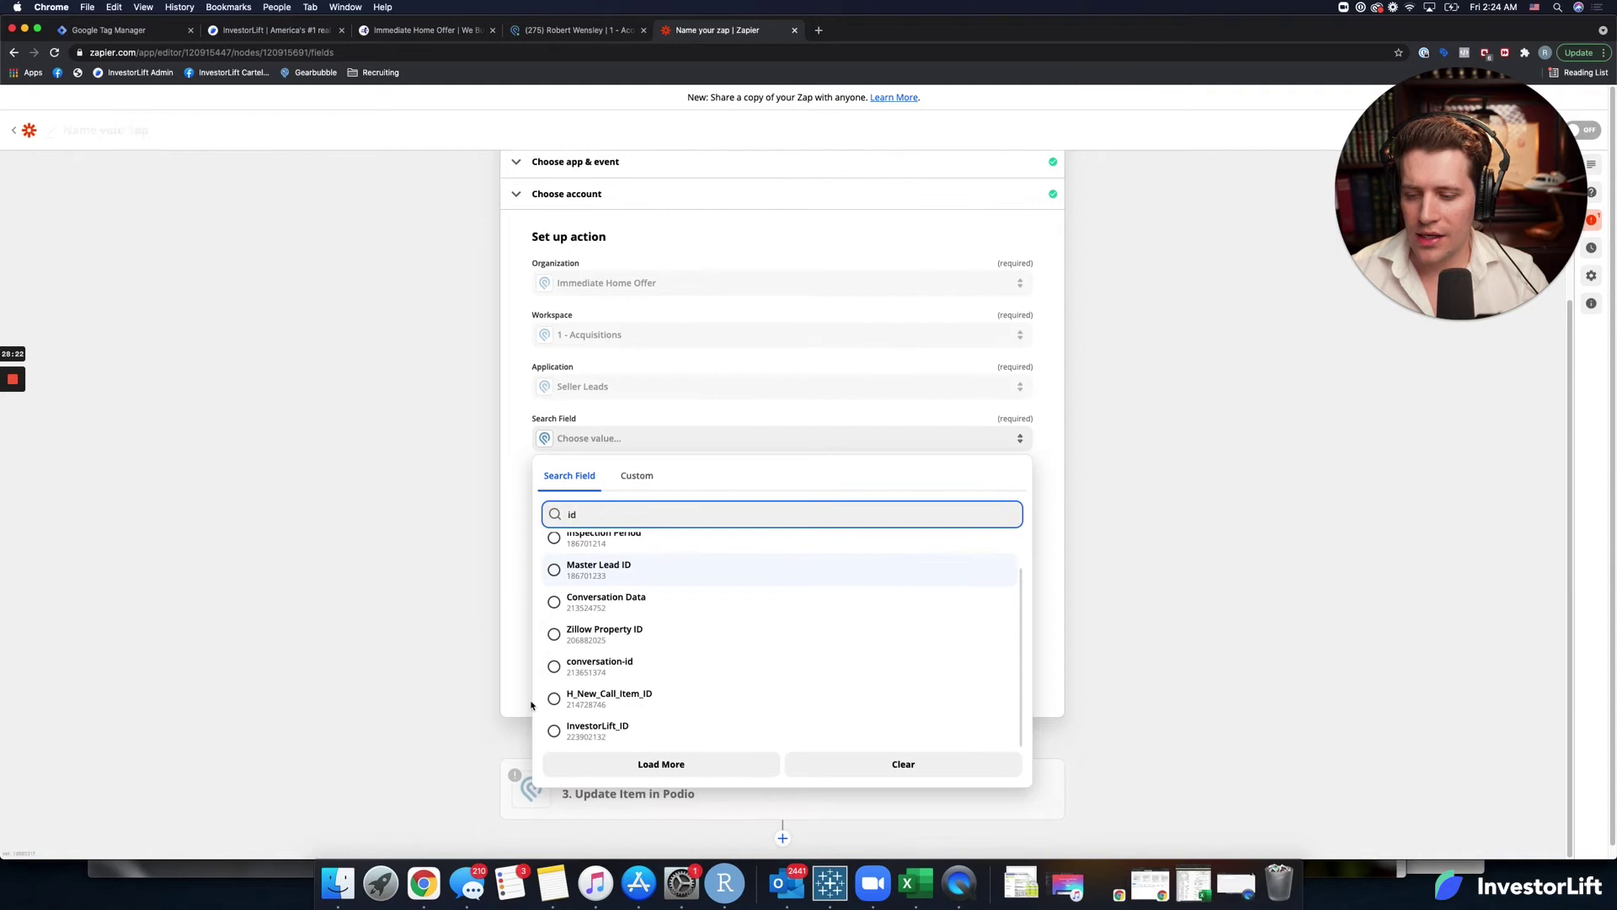
click(563, 730)
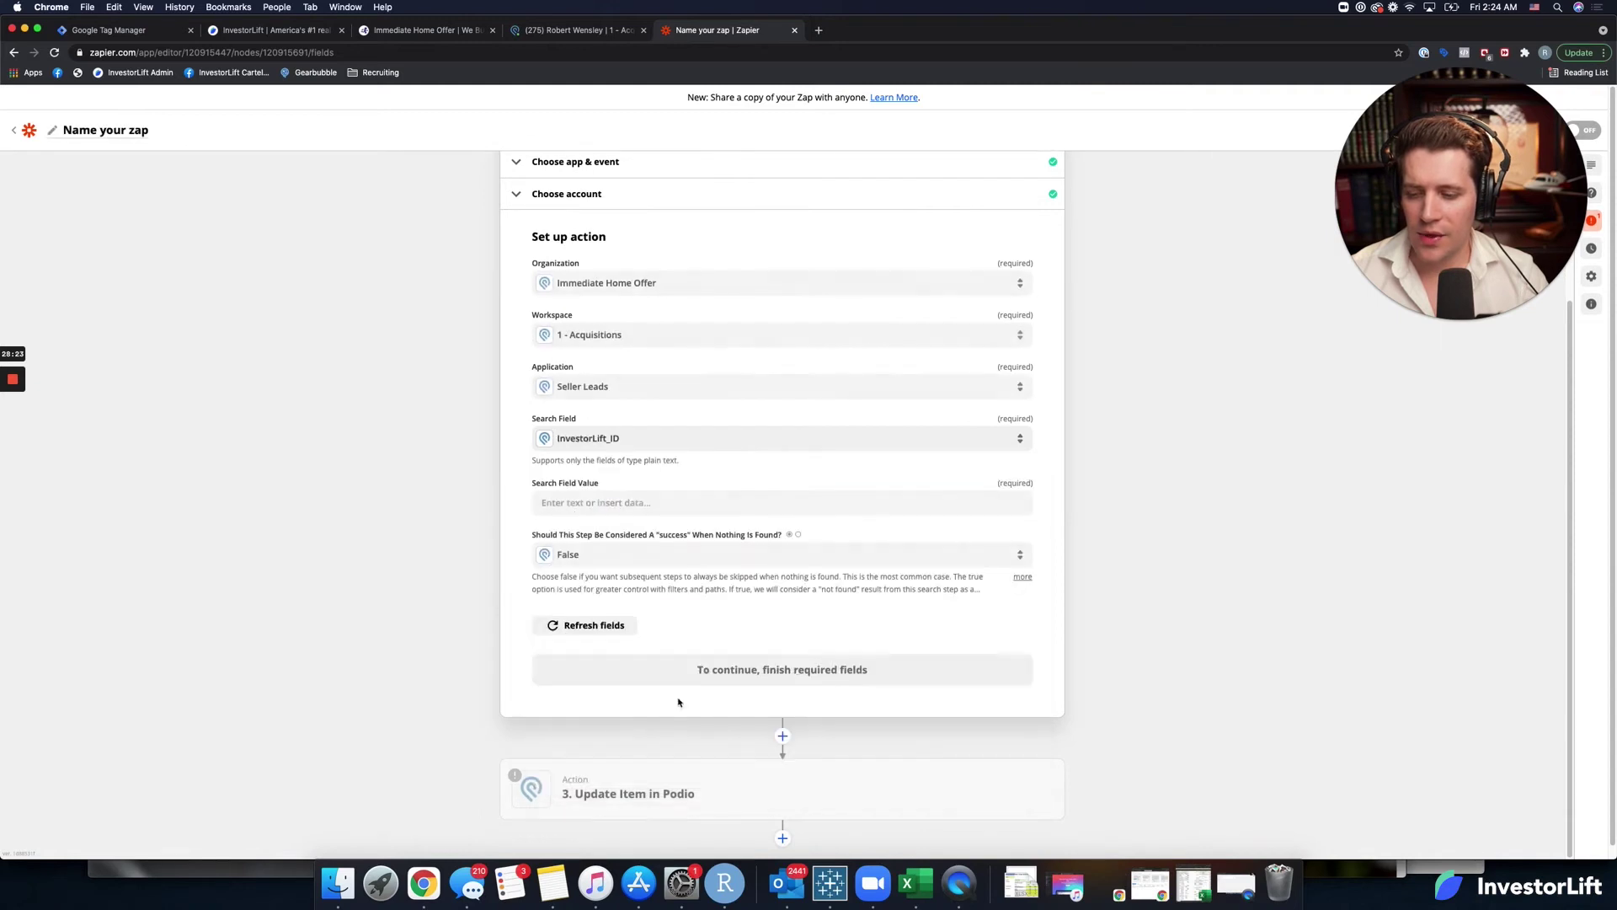
click(684, 503)
click(579, 648)
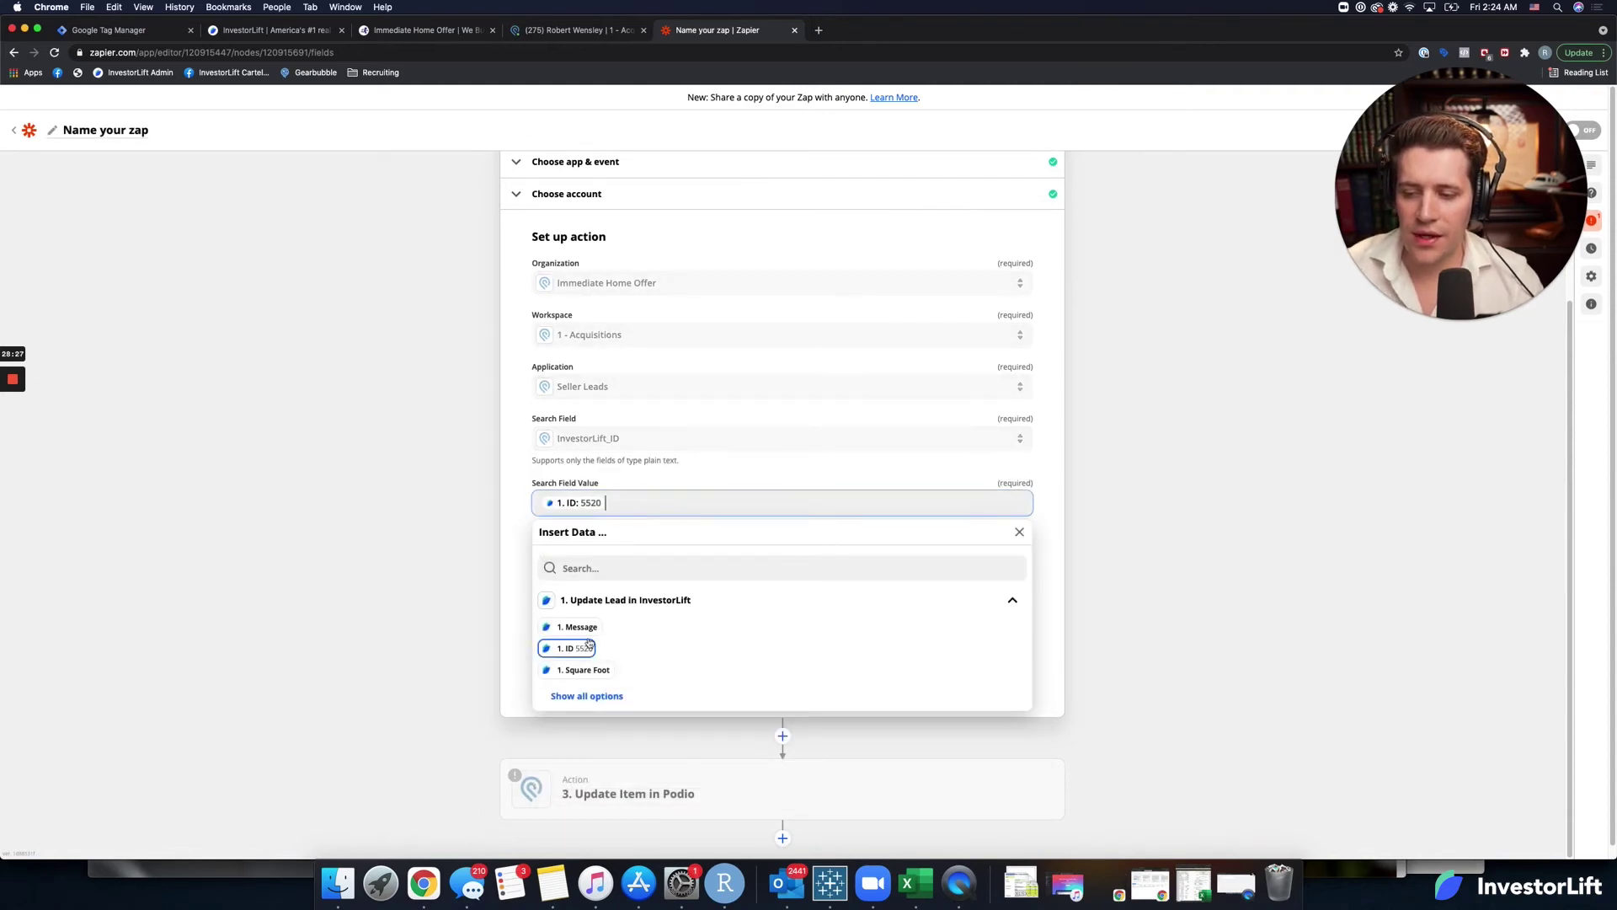
click(506, 520)
click(585, 624)
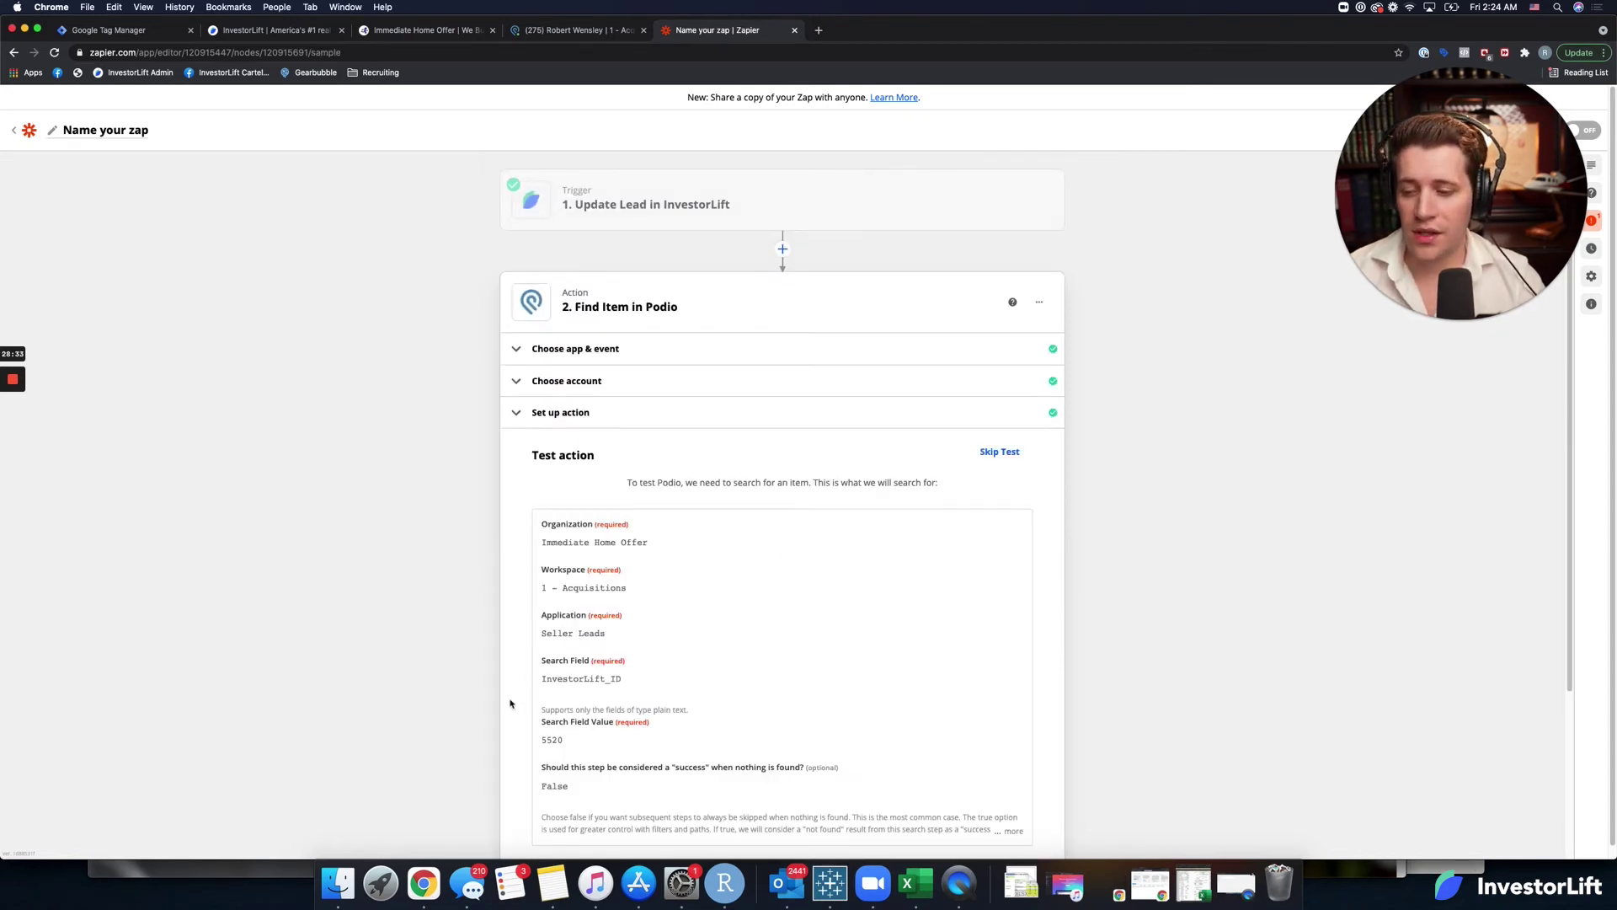
Test the Find Item search and check the lead's record ID in Podio.
scroll(510, 703, down, 3)
click(740, 674)
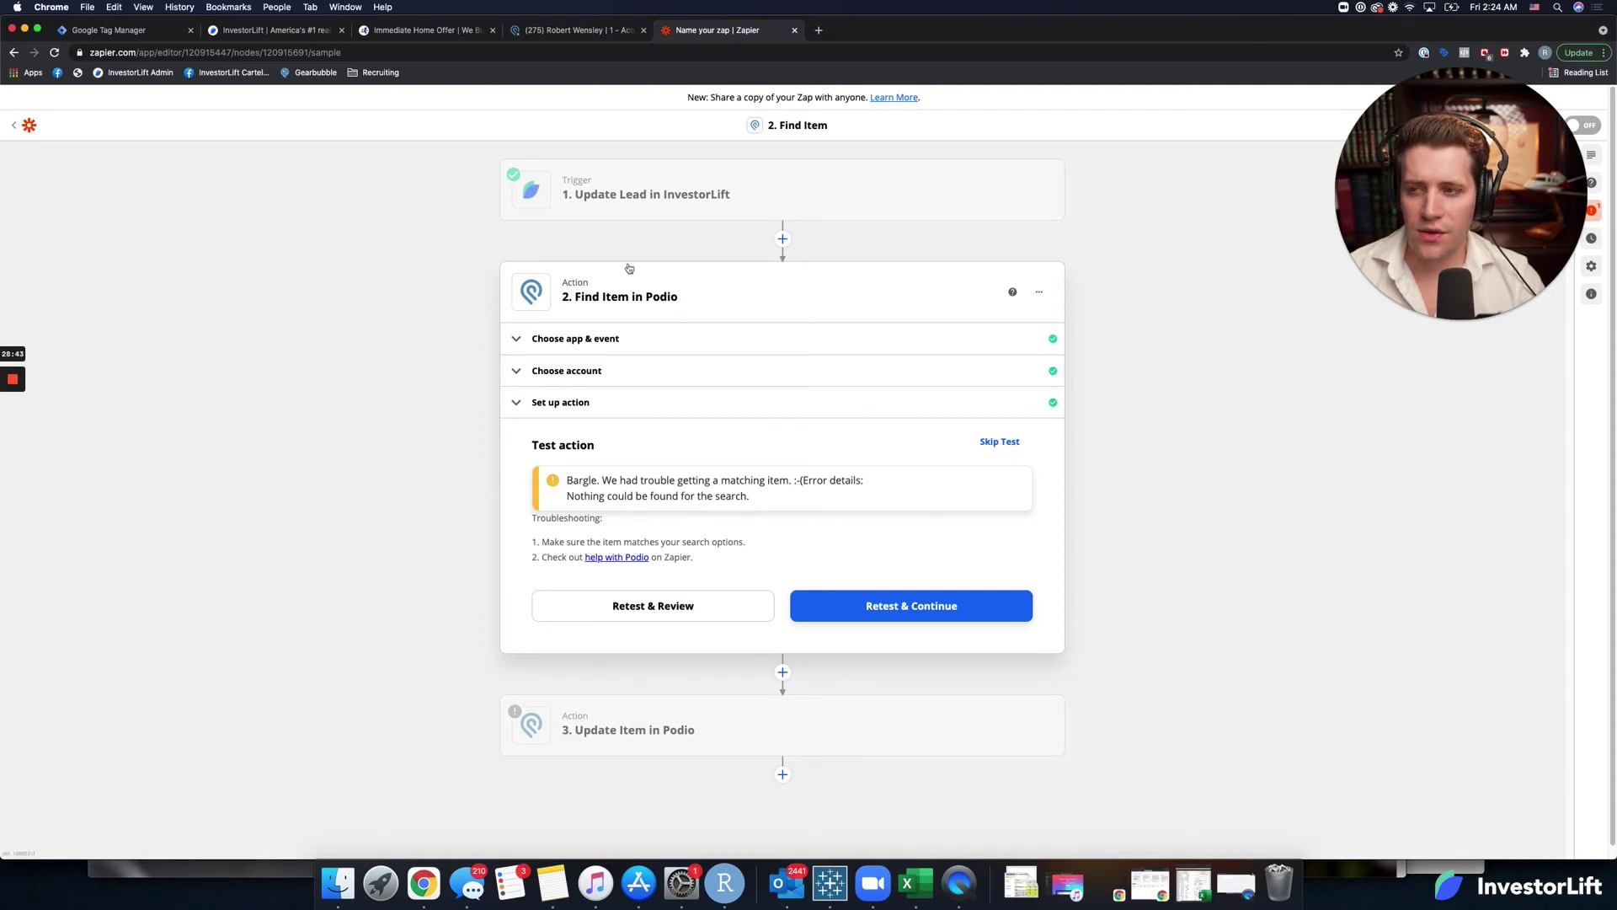
click(538, 32)
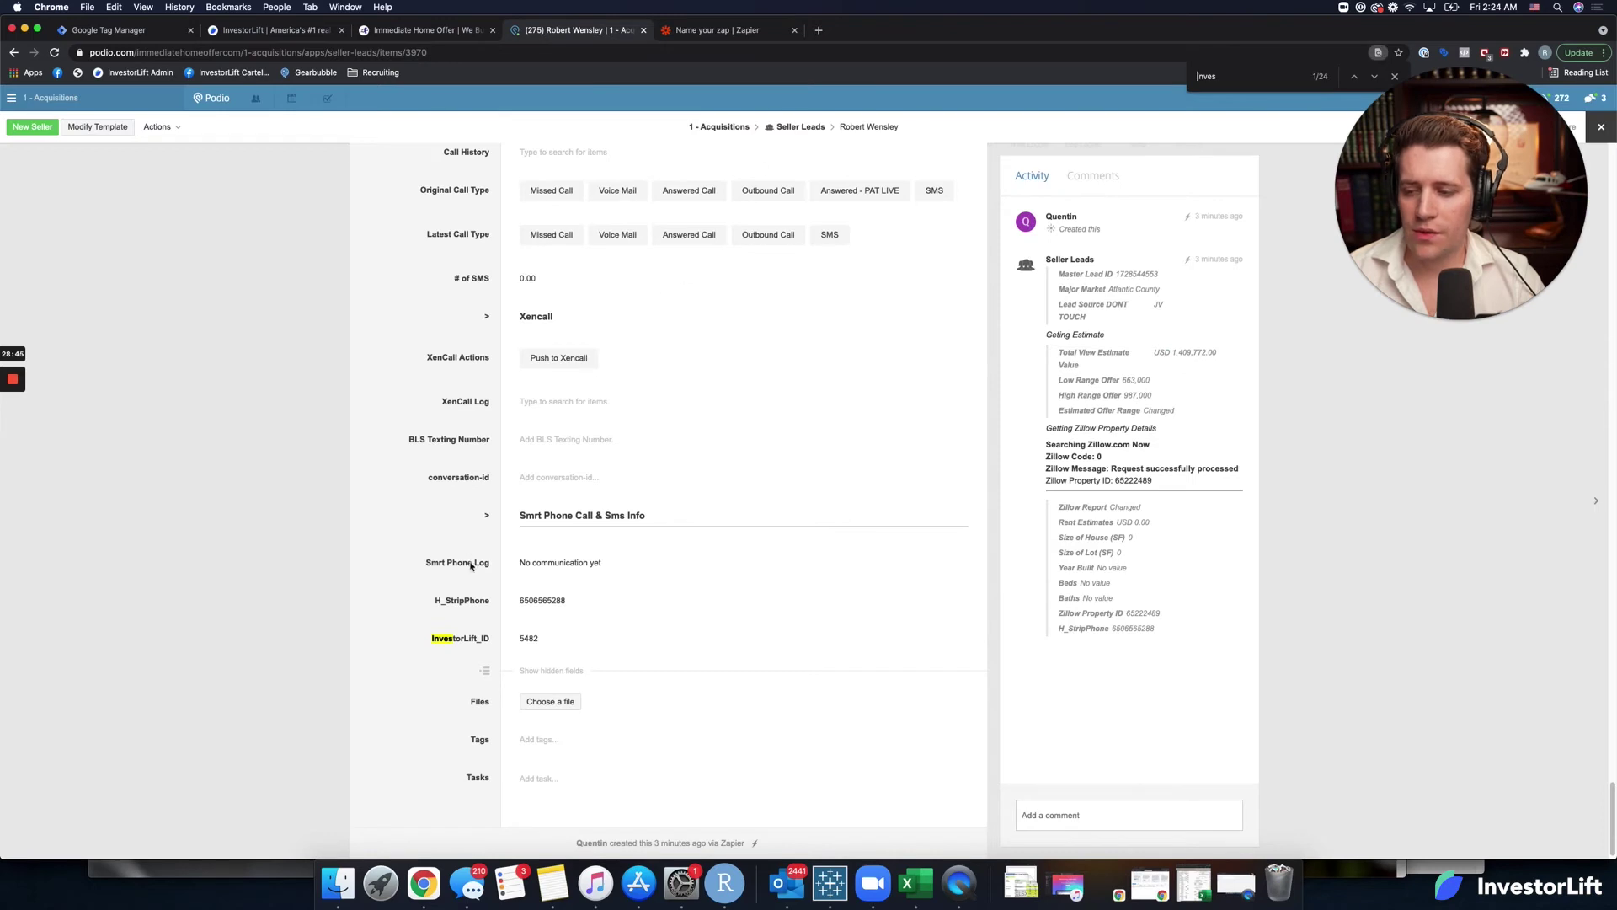
click(712, 32)
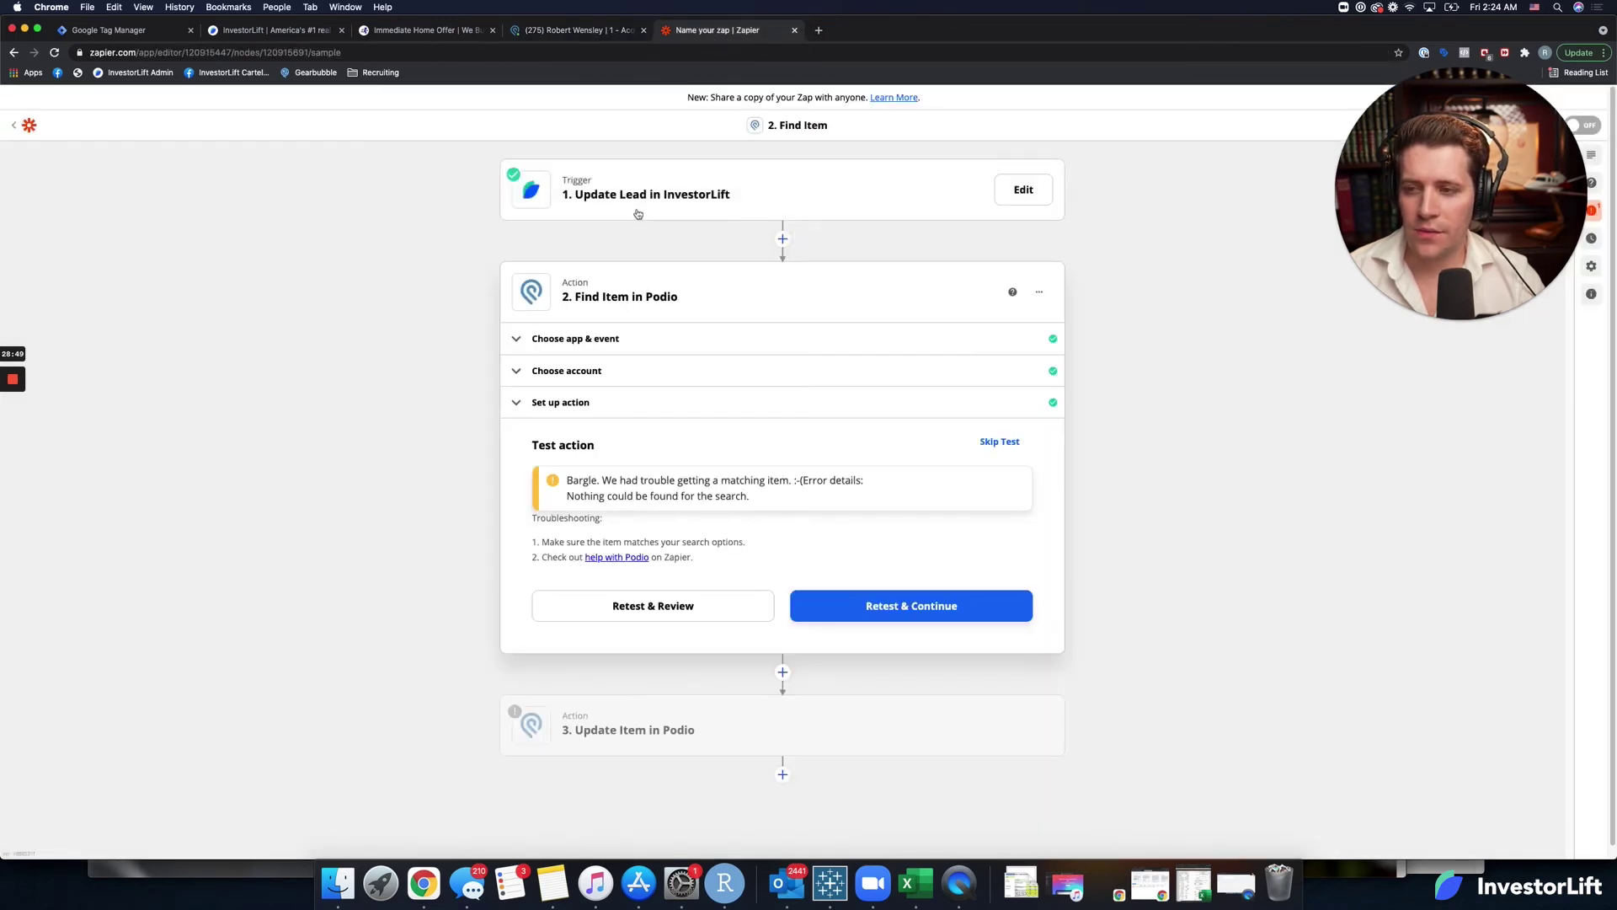
Switch the InvestorLift trigger's sample lead to Lead A and return to Find Item setup.
click(666, 194)
click(582, 299)
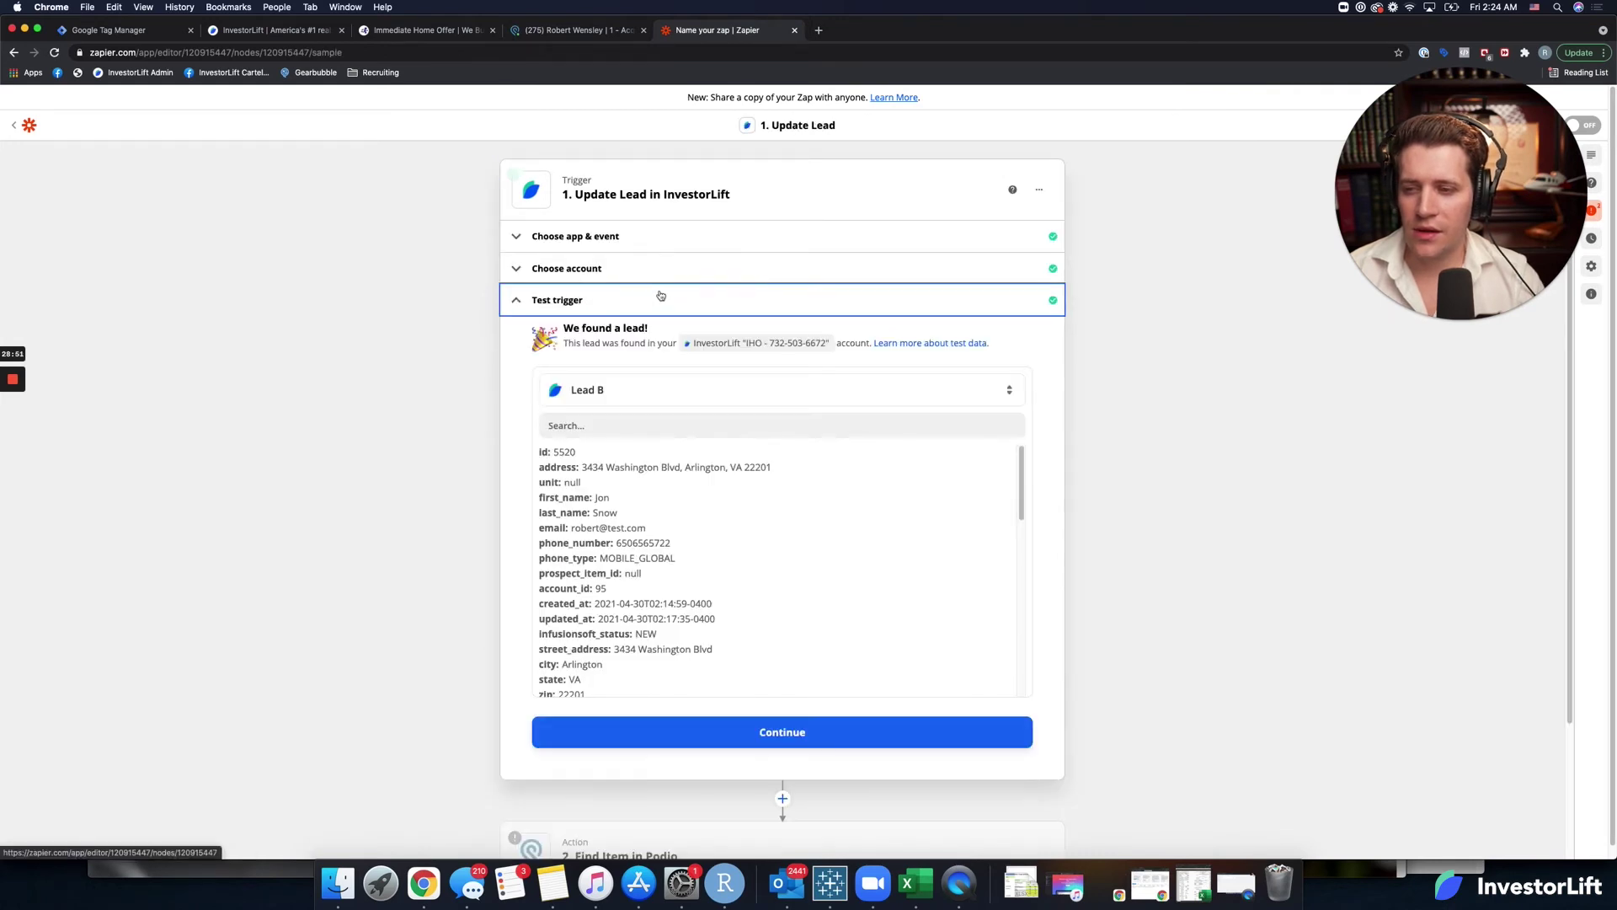
click(625, 409)
click(599, 497)
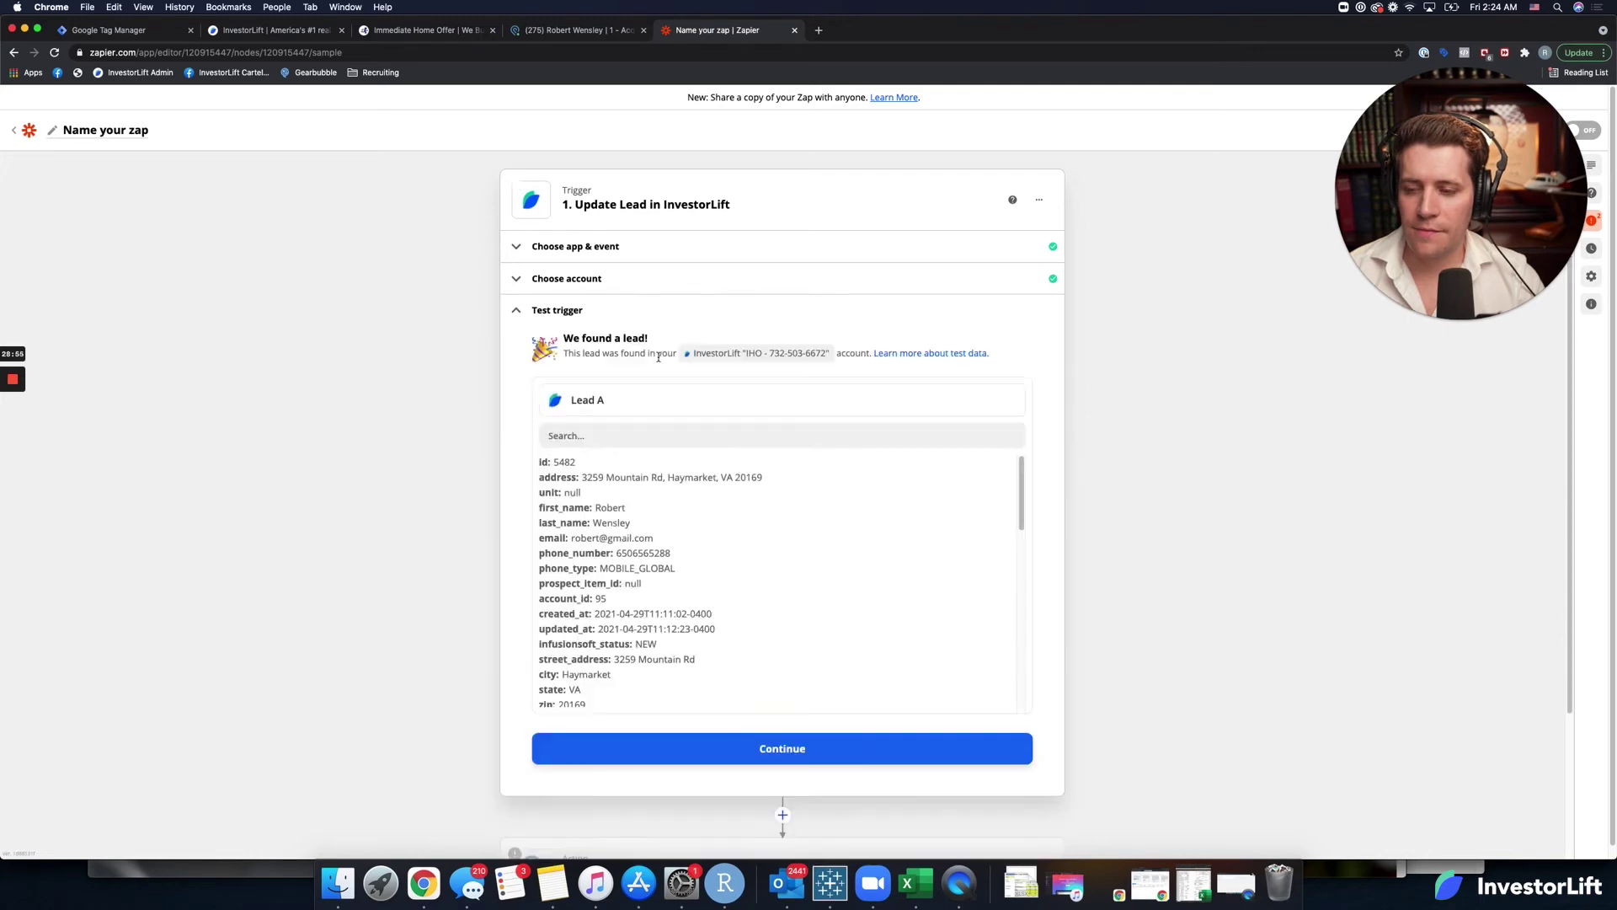
click(742, 742)
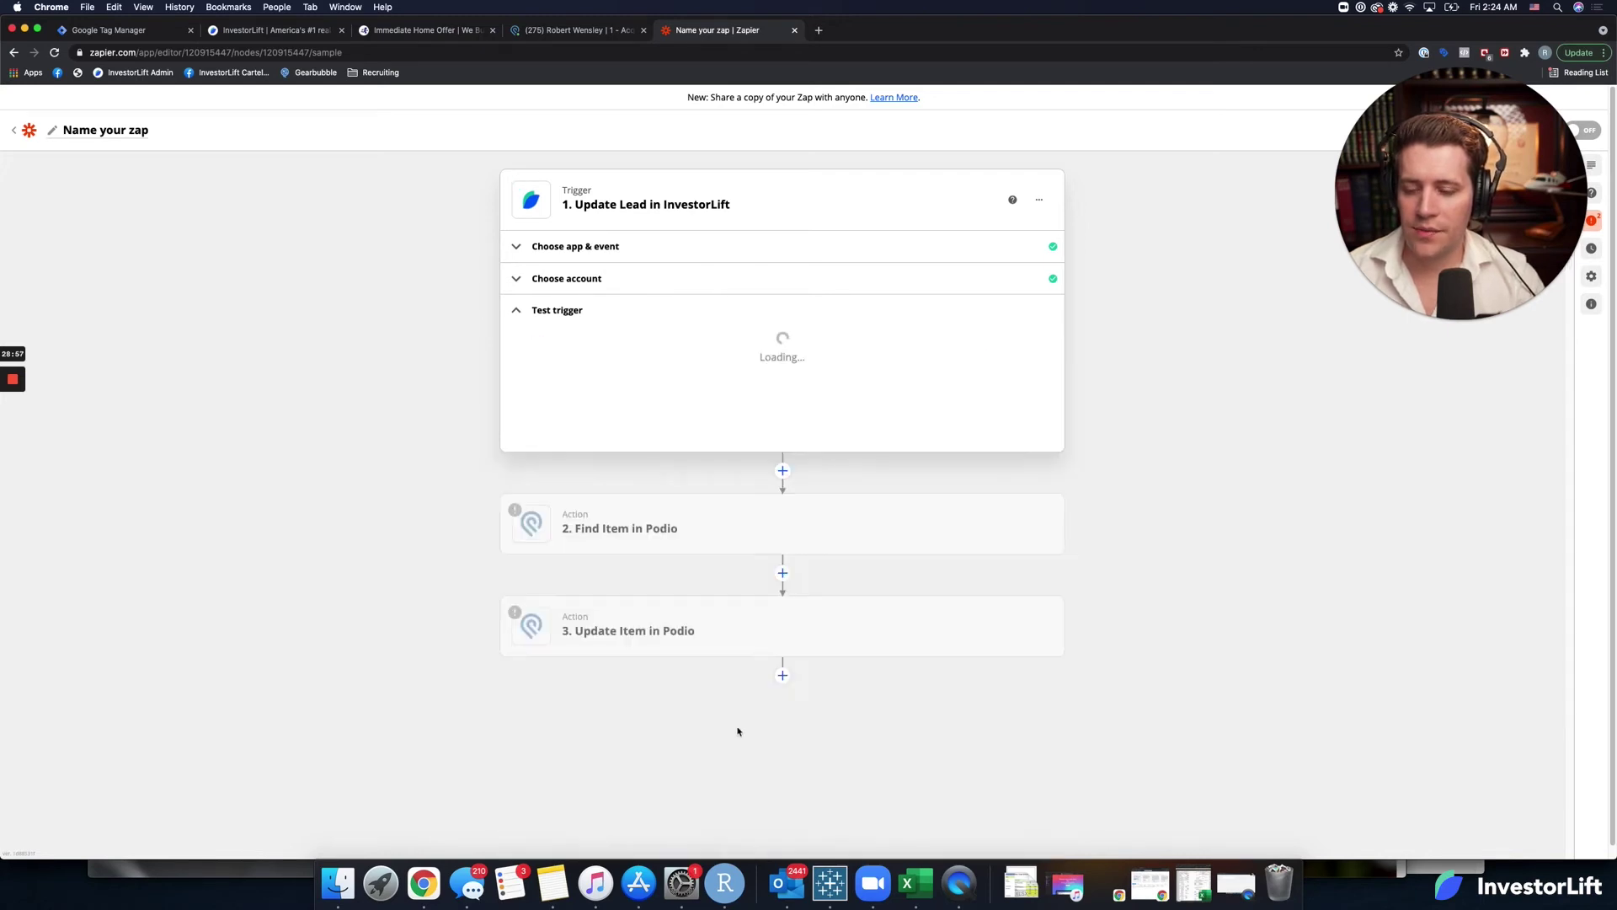
click(674, 529)
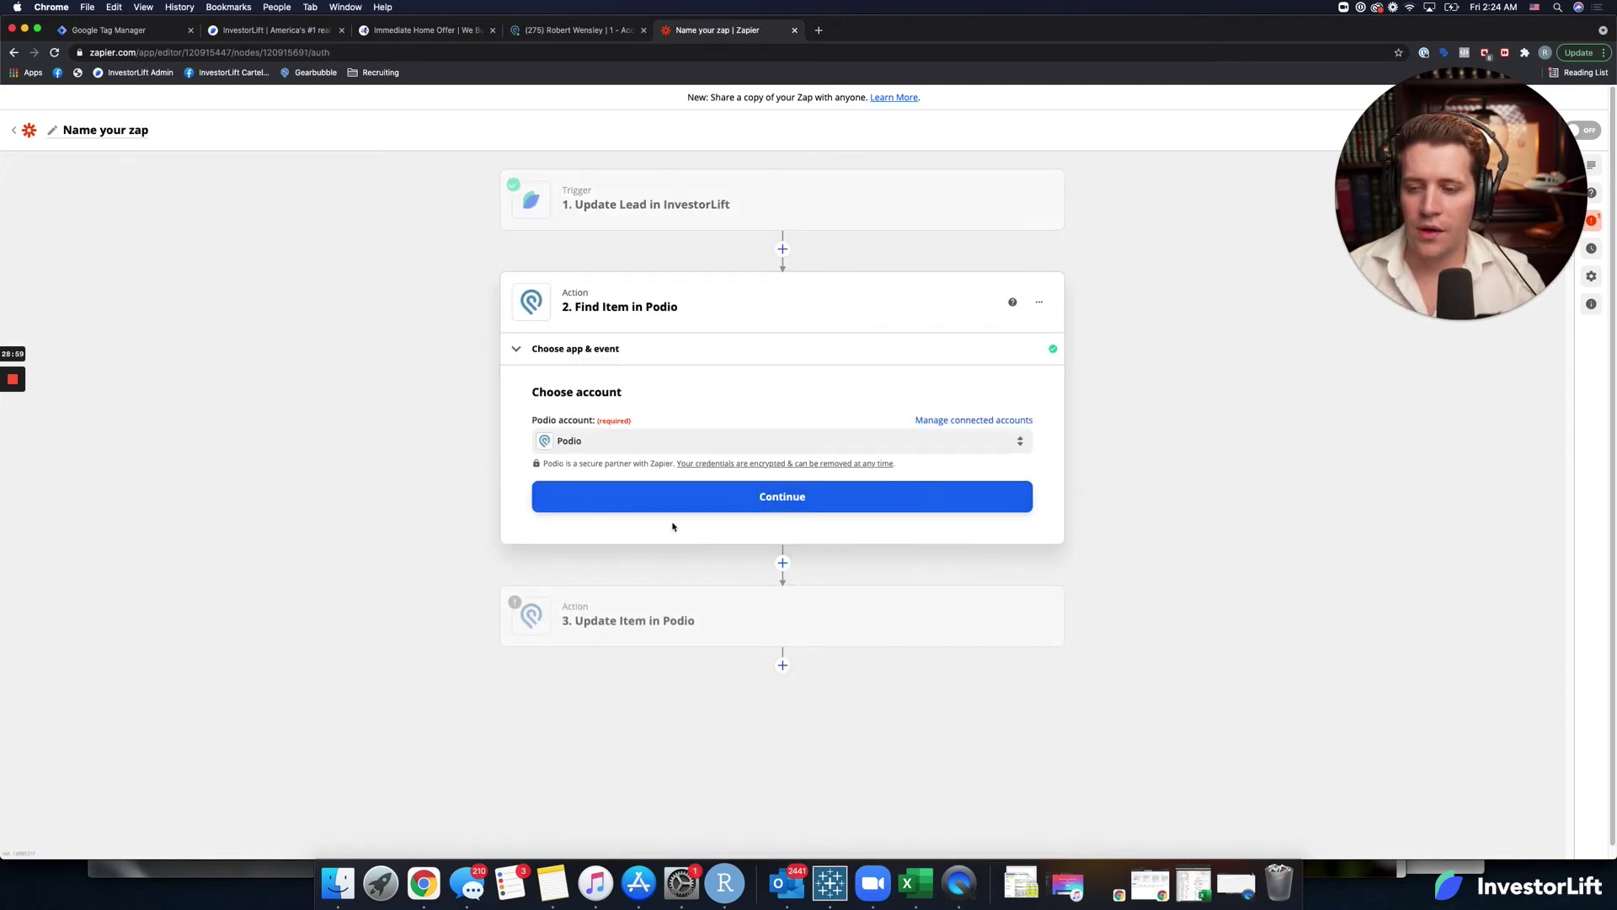
click(695, 501)
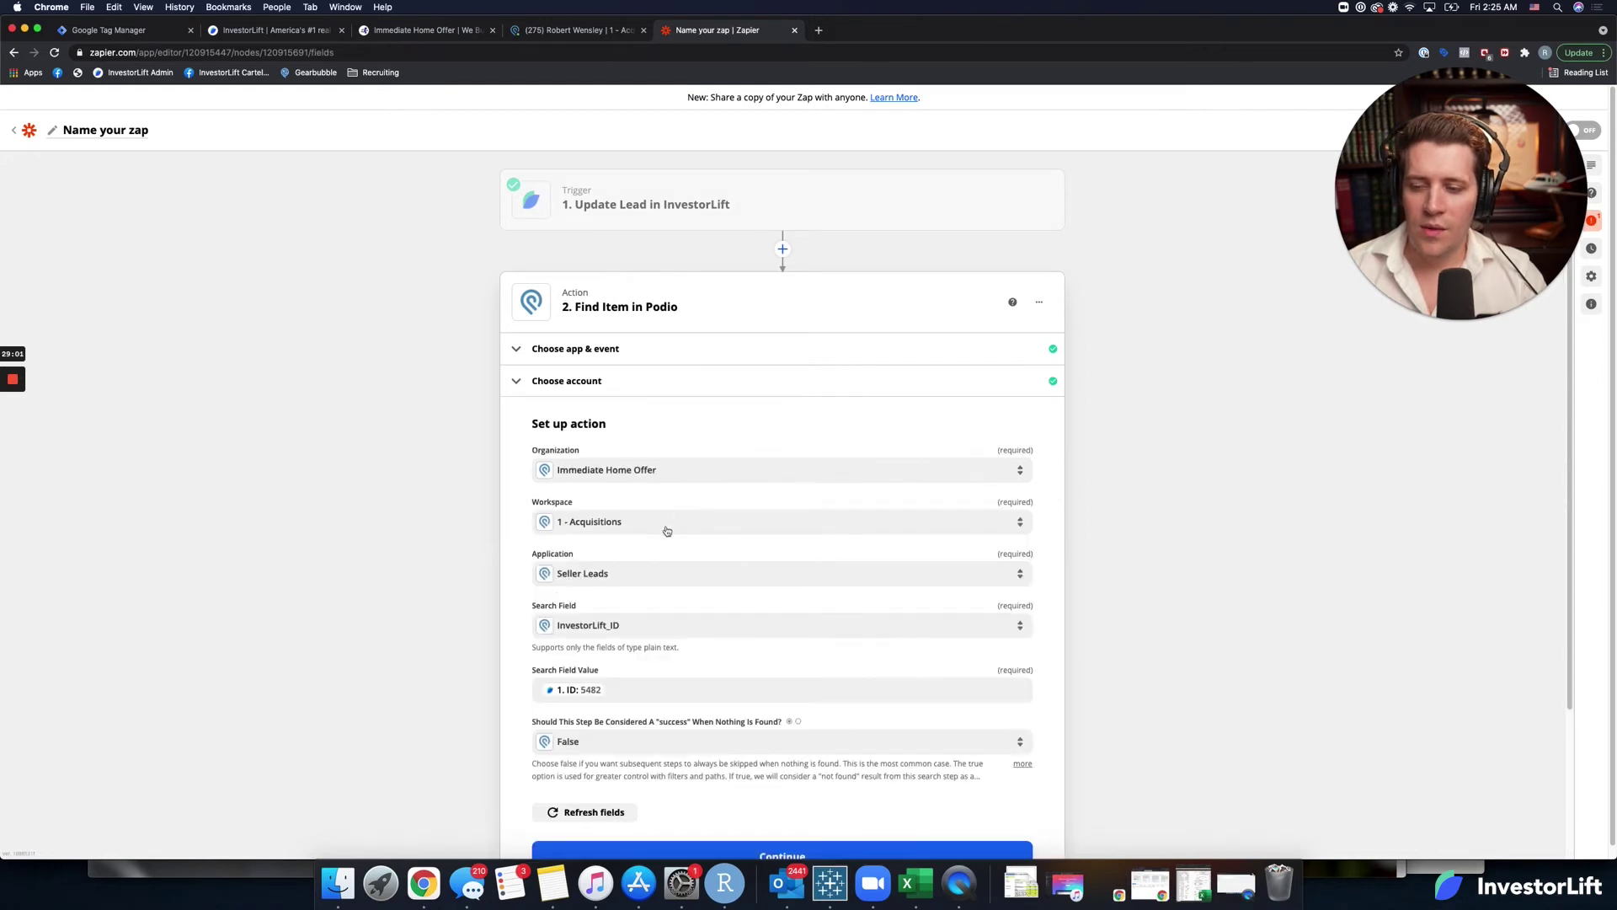
Retest Find Item with ID 5482 and, once it succeeds, continue to Update Item.
scroll(591, 665, down, 3)
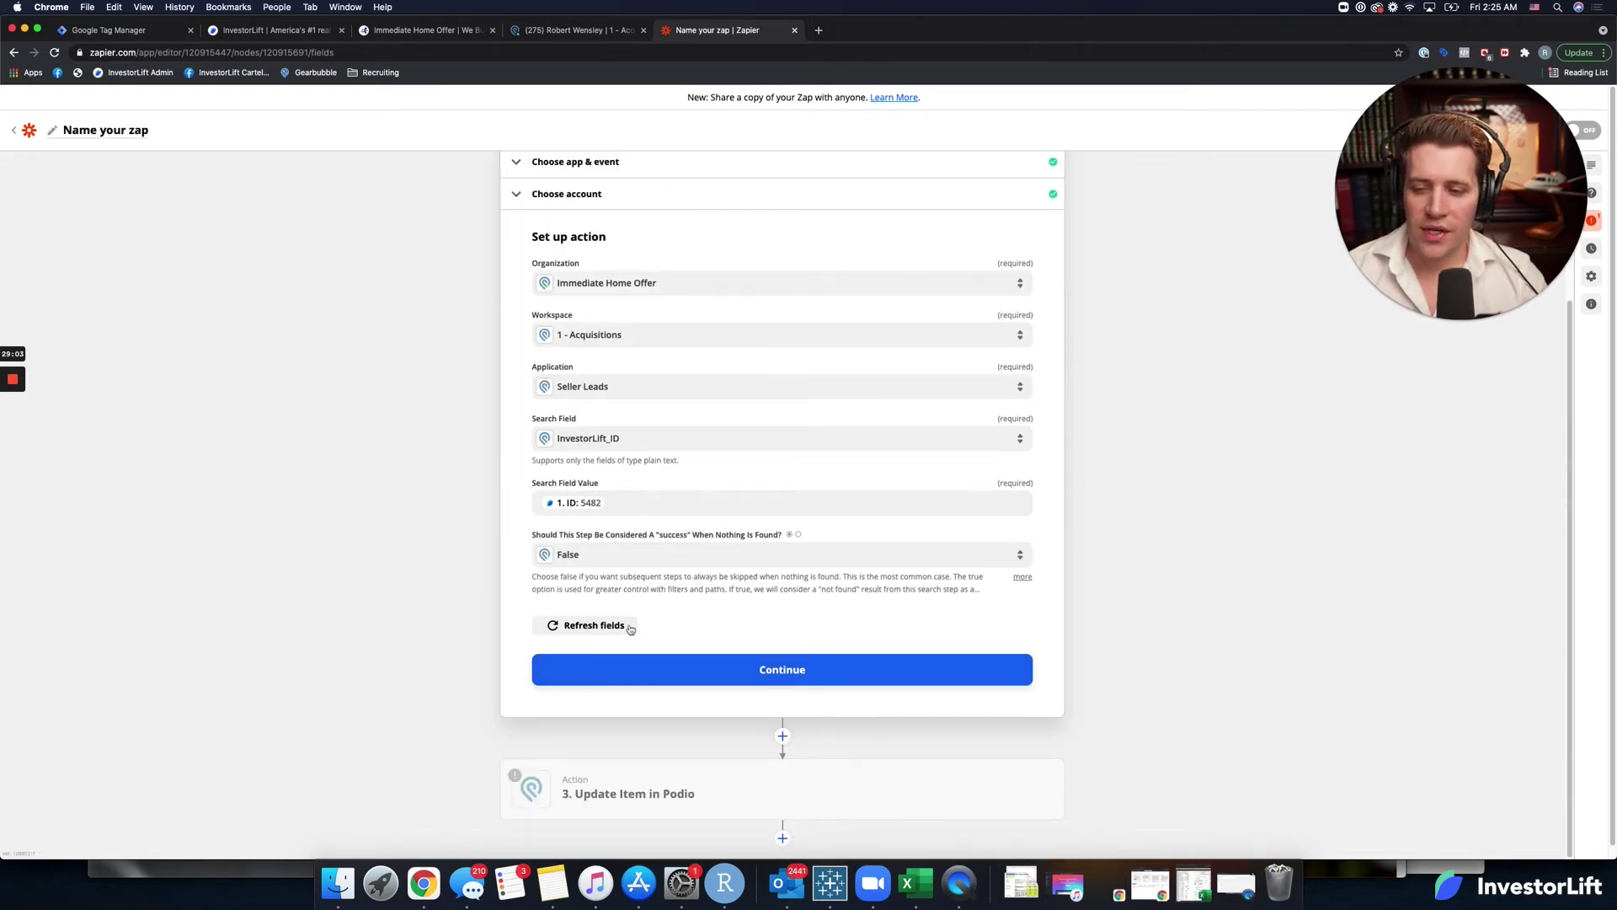
click(640, 661)
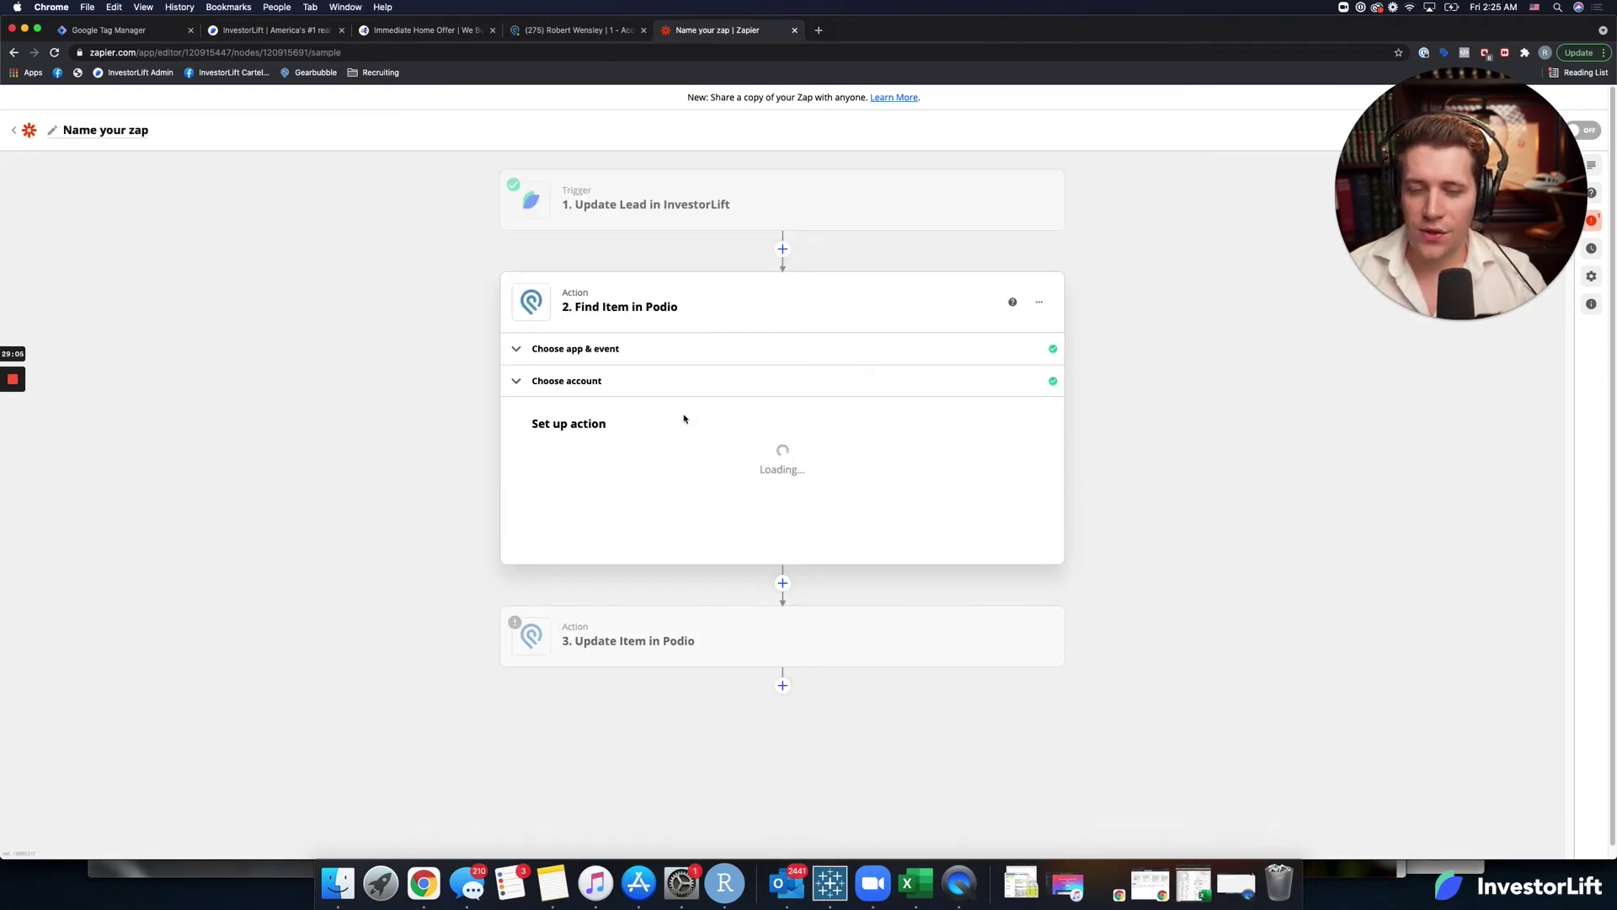
scroll(539, 558, down, 3)
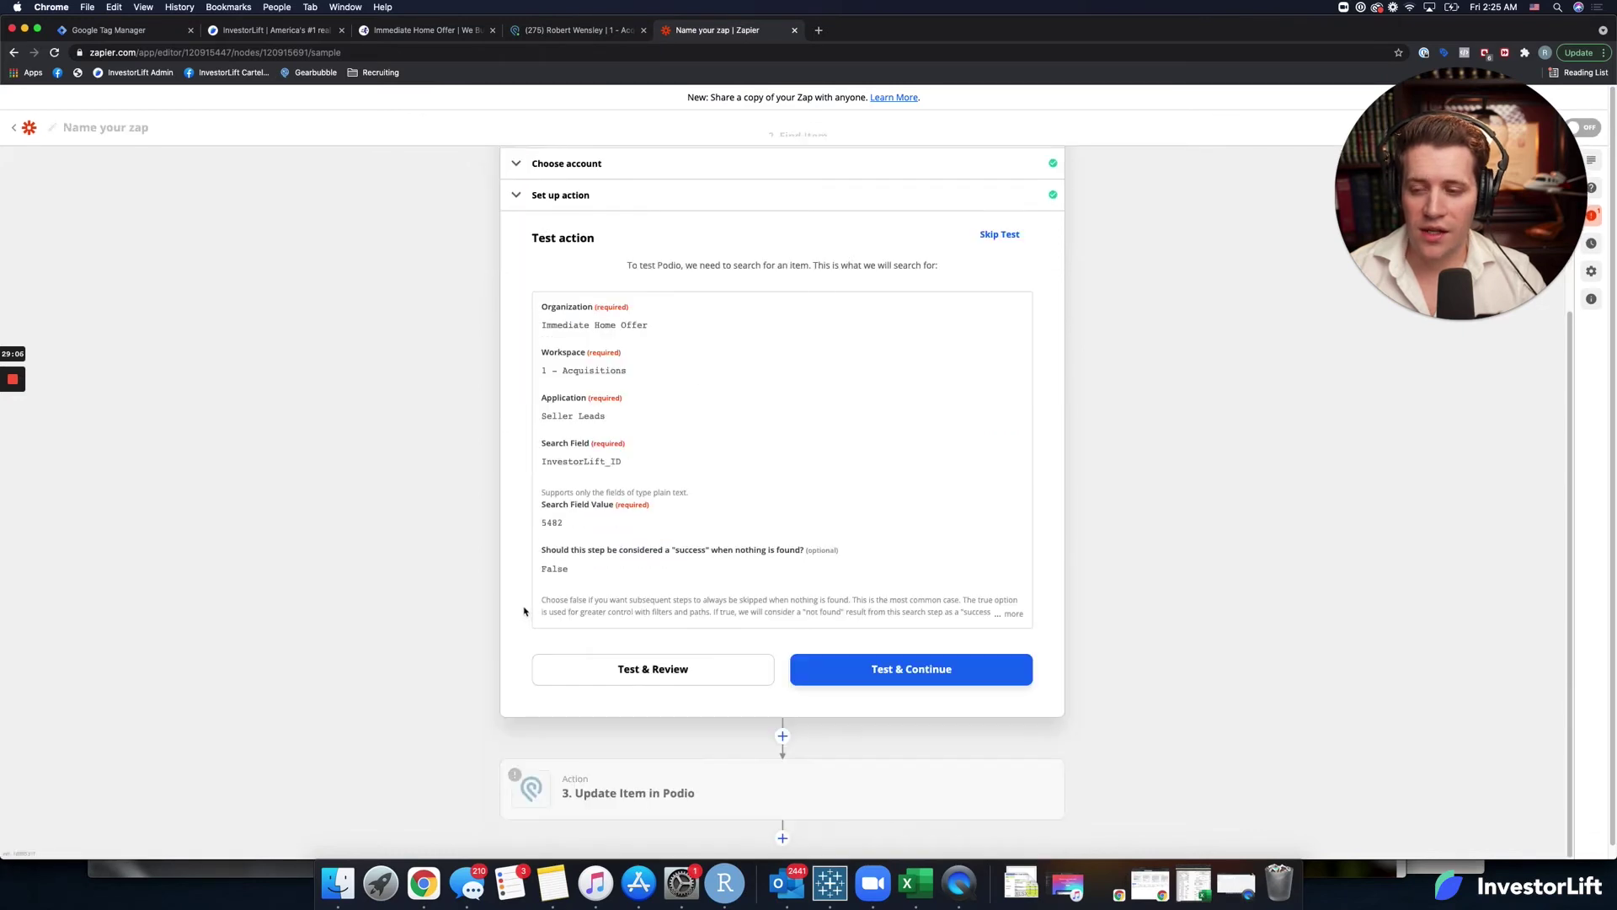
click(614, 681)
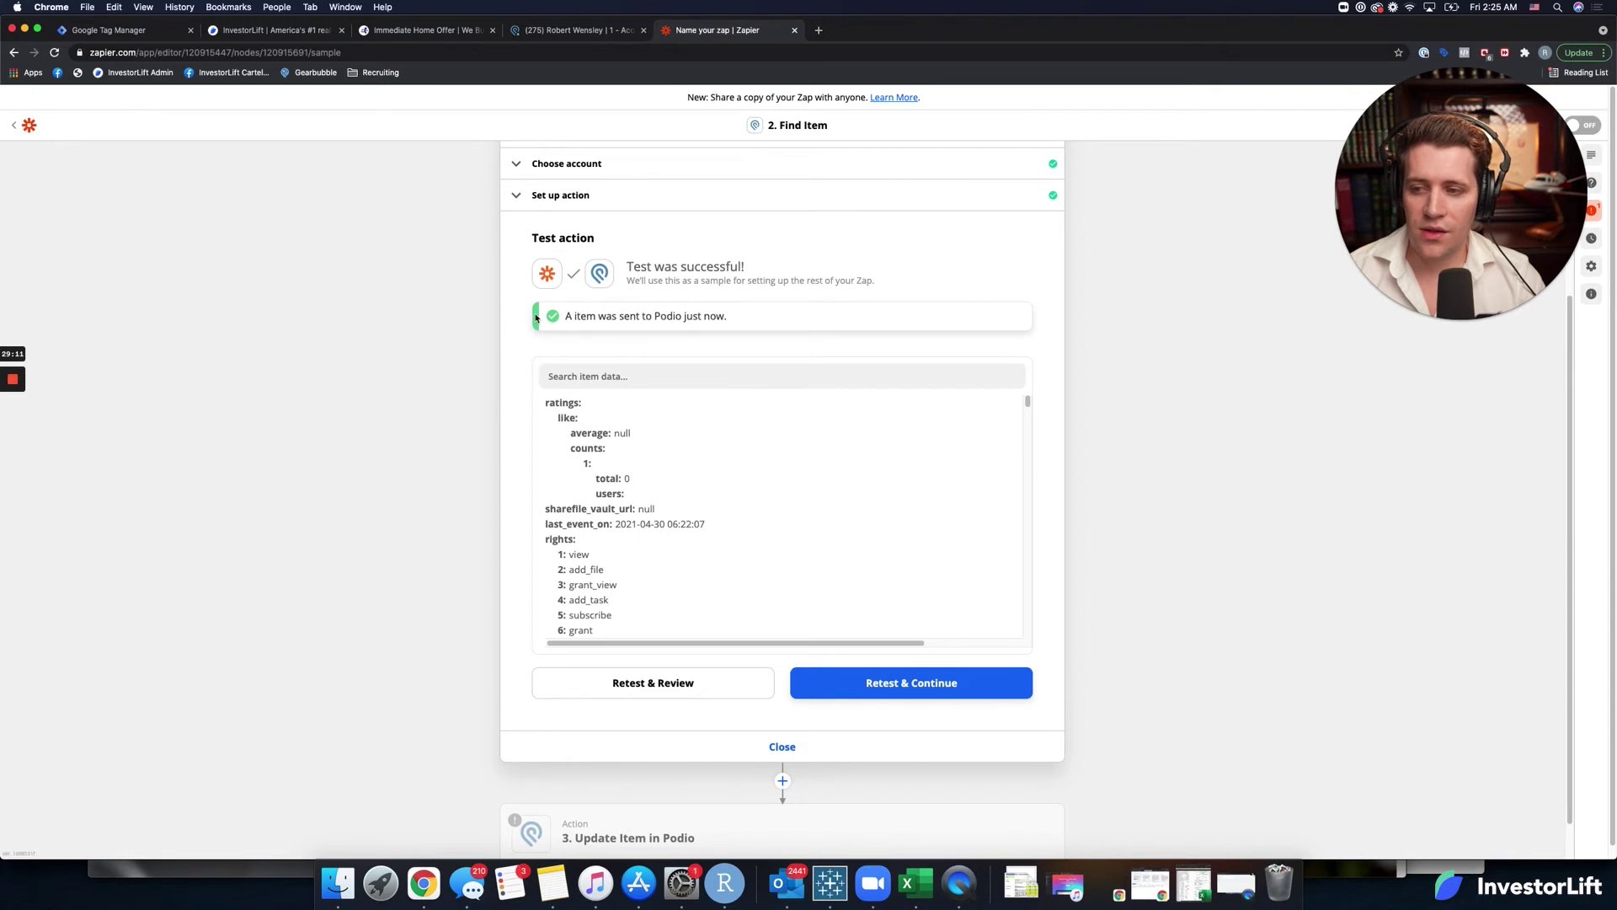
click(903, 677)
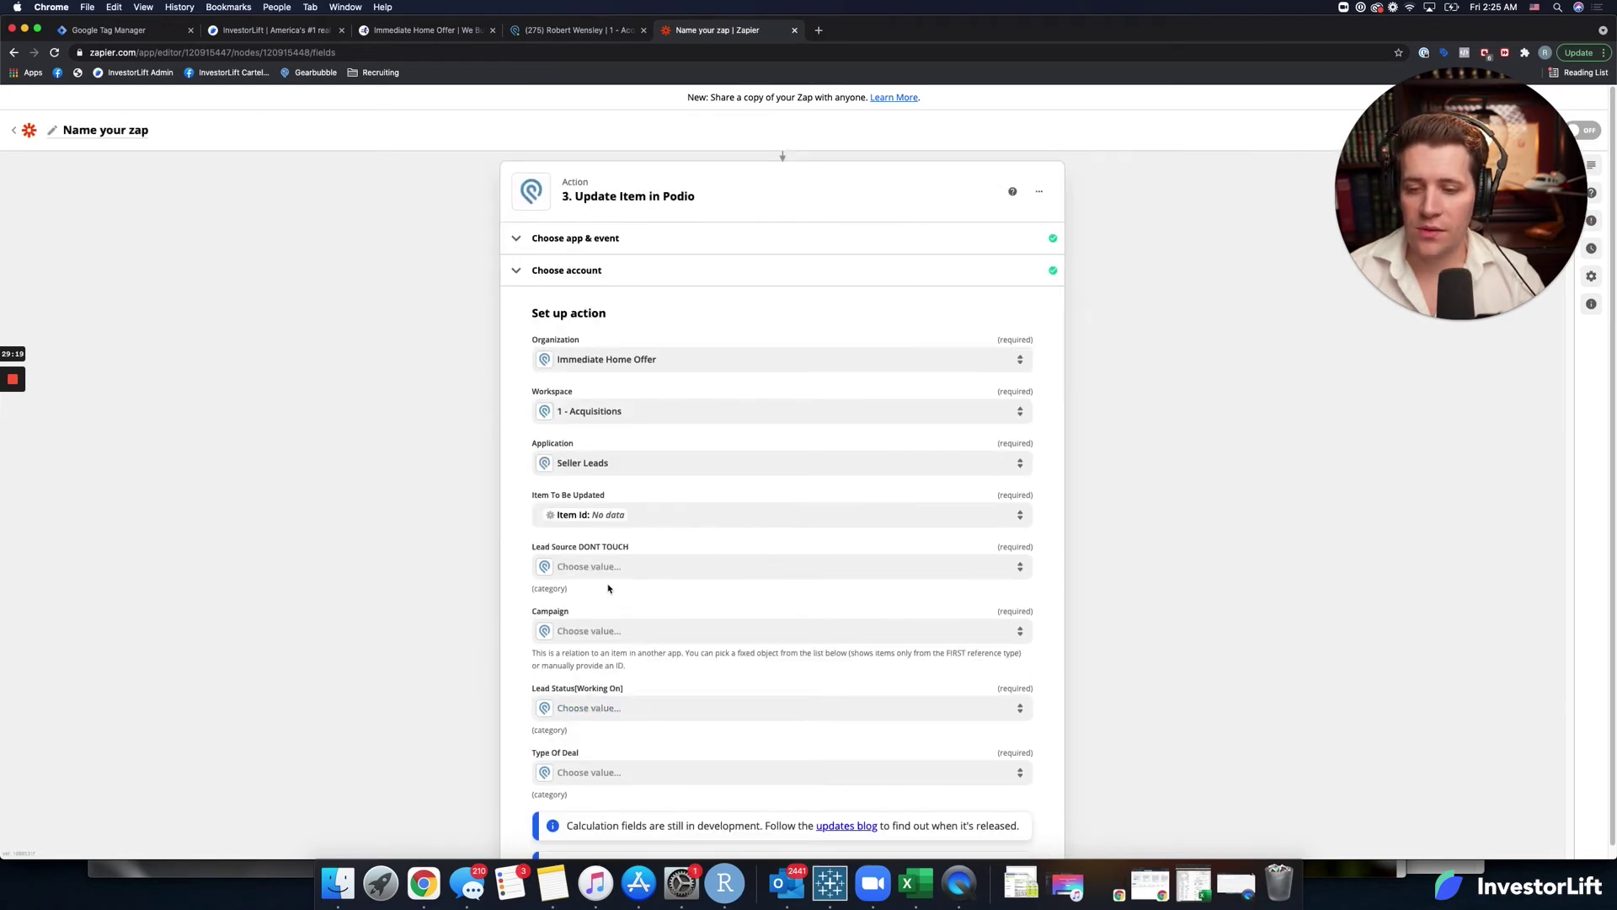
Set Lead Source DONT TOUCH to PPC, replacing an initial Website choice.
click(791, 564)
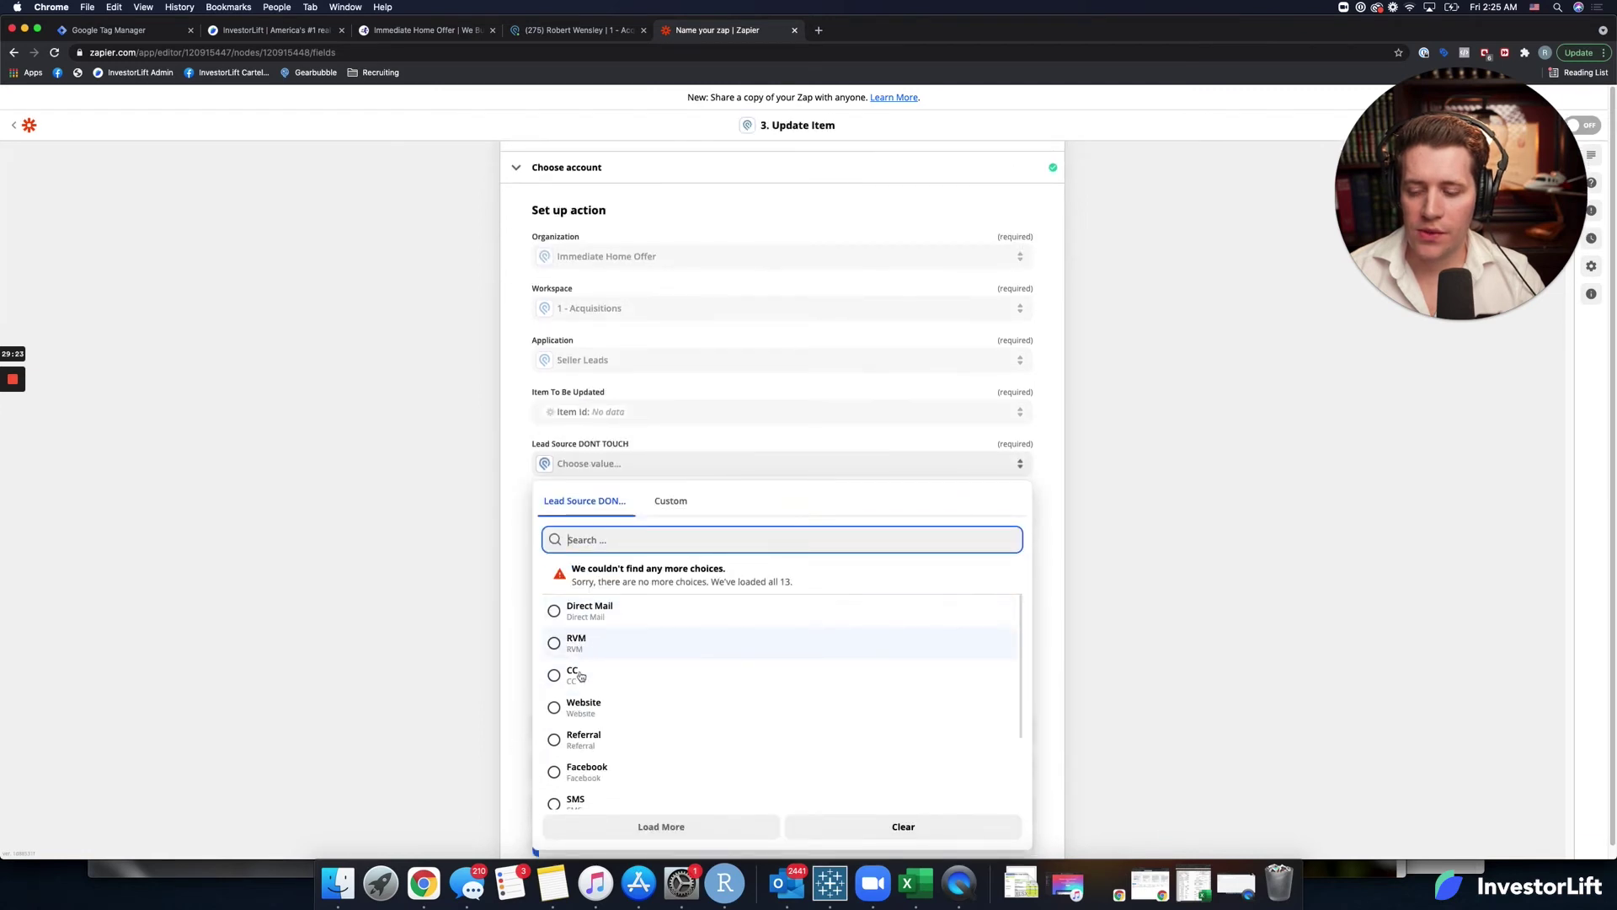
scroll(580, 674, down, 2)
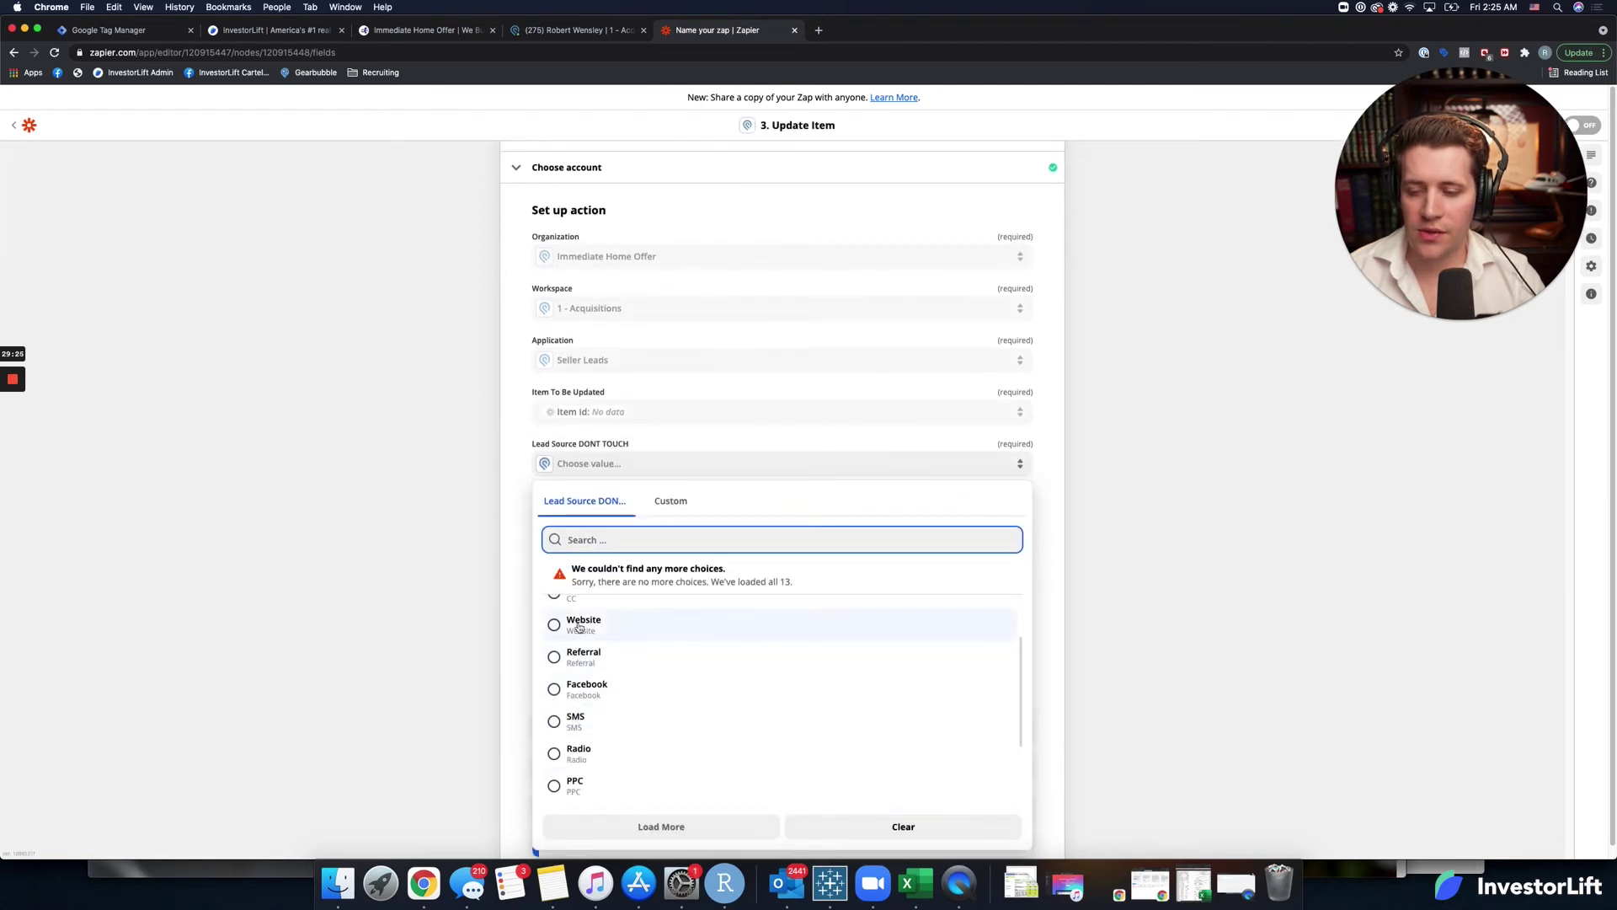
click(581, 624)
click(668, 466)
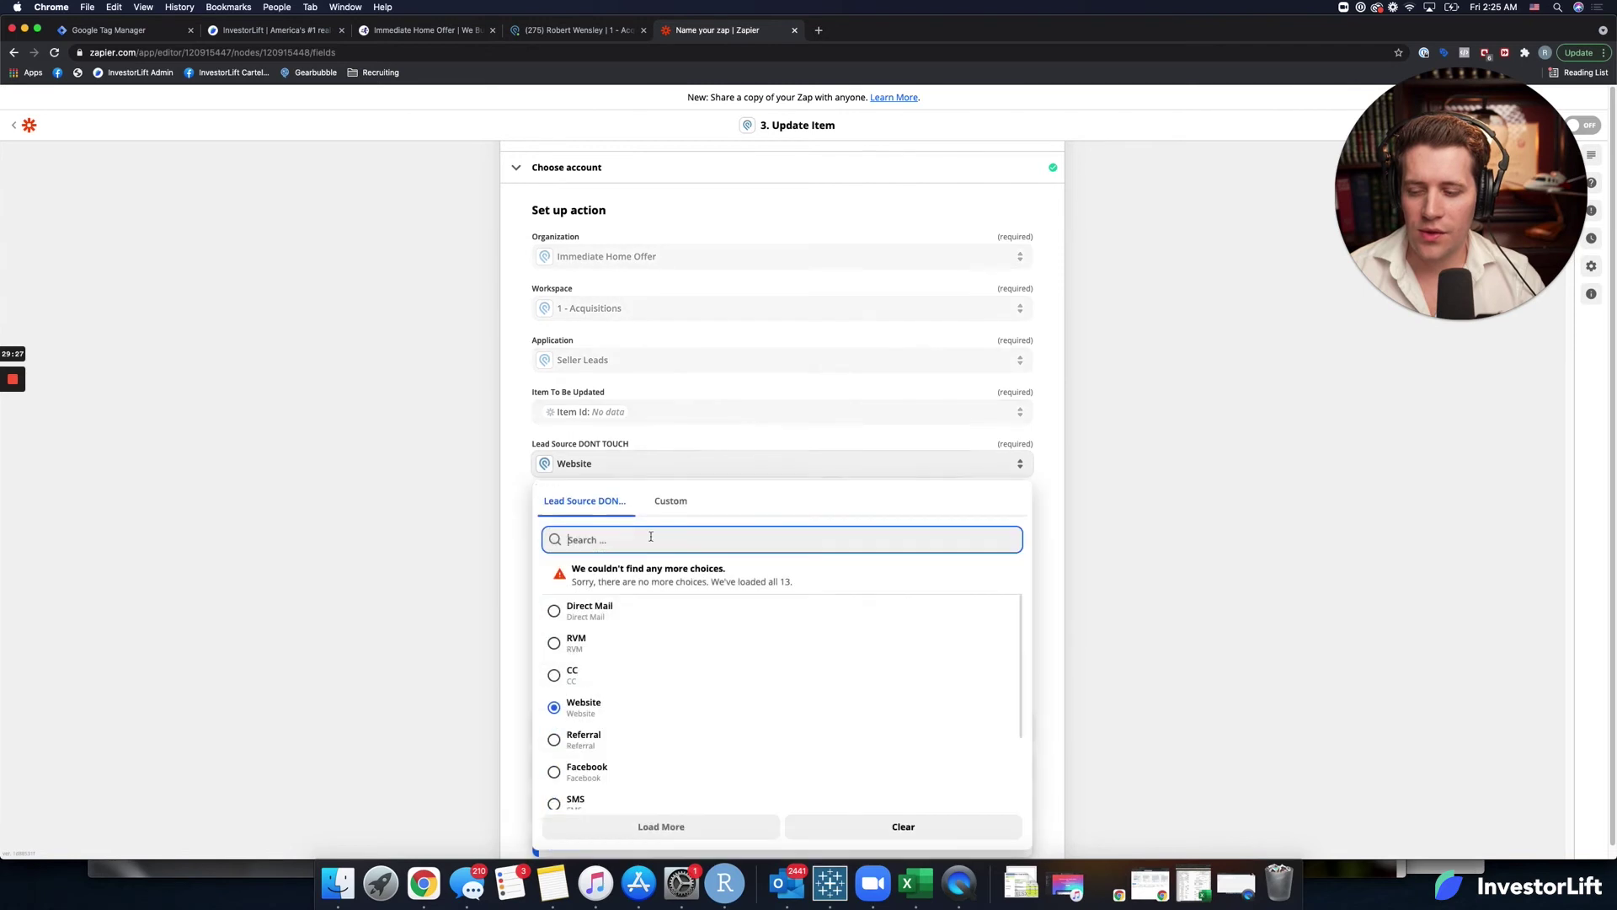
scroll(578, 702, down, 1)
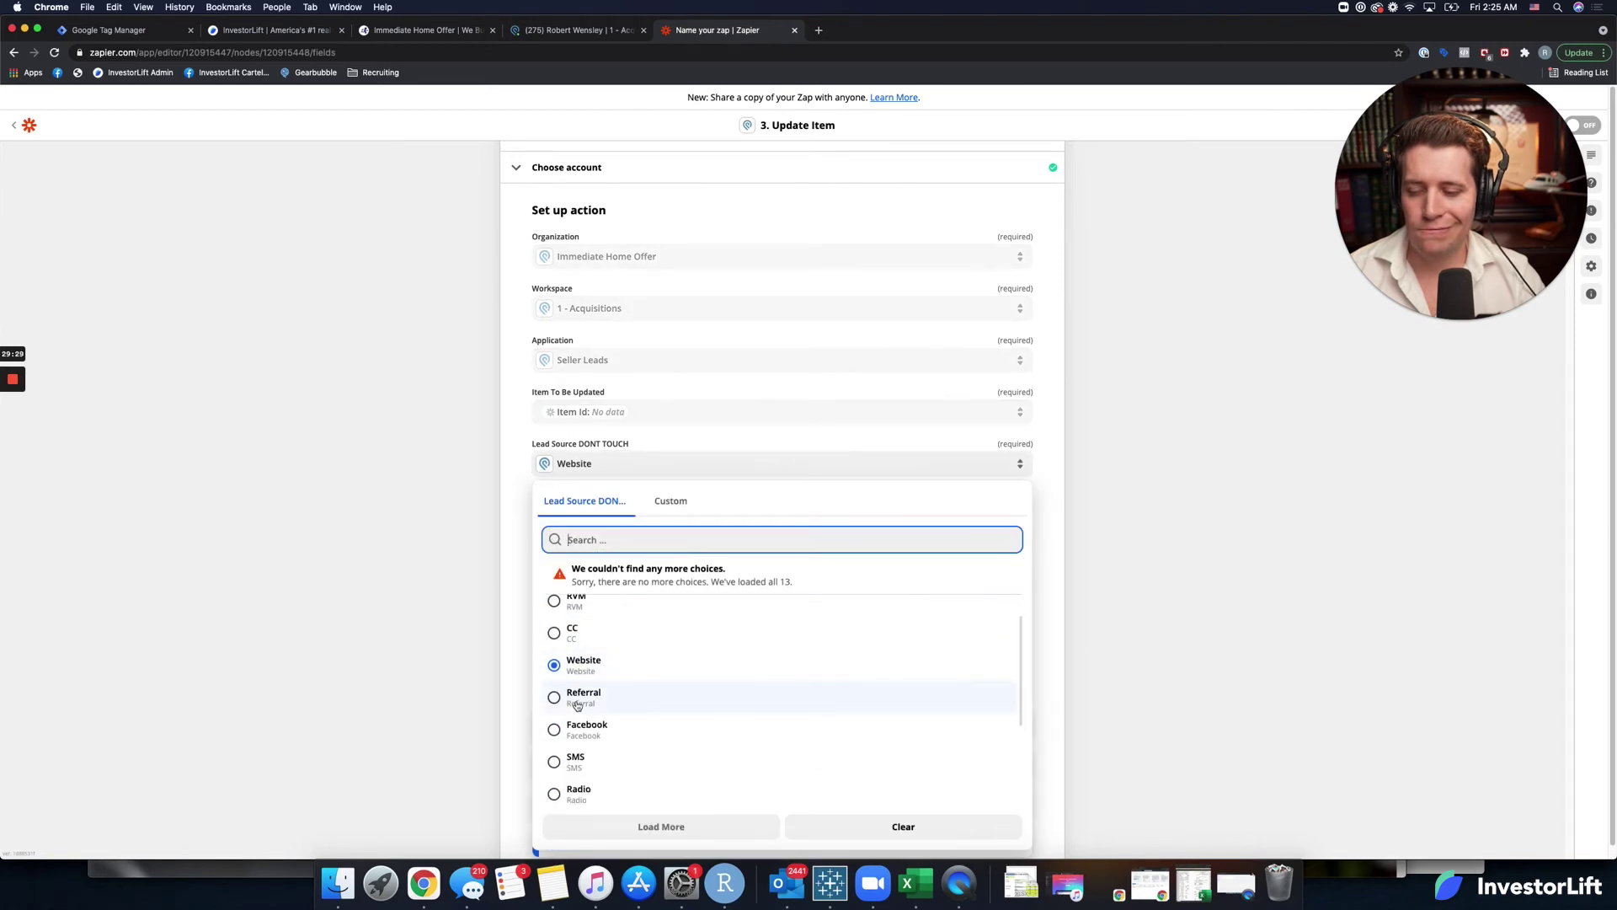
scroll(578, 704, down, 2)
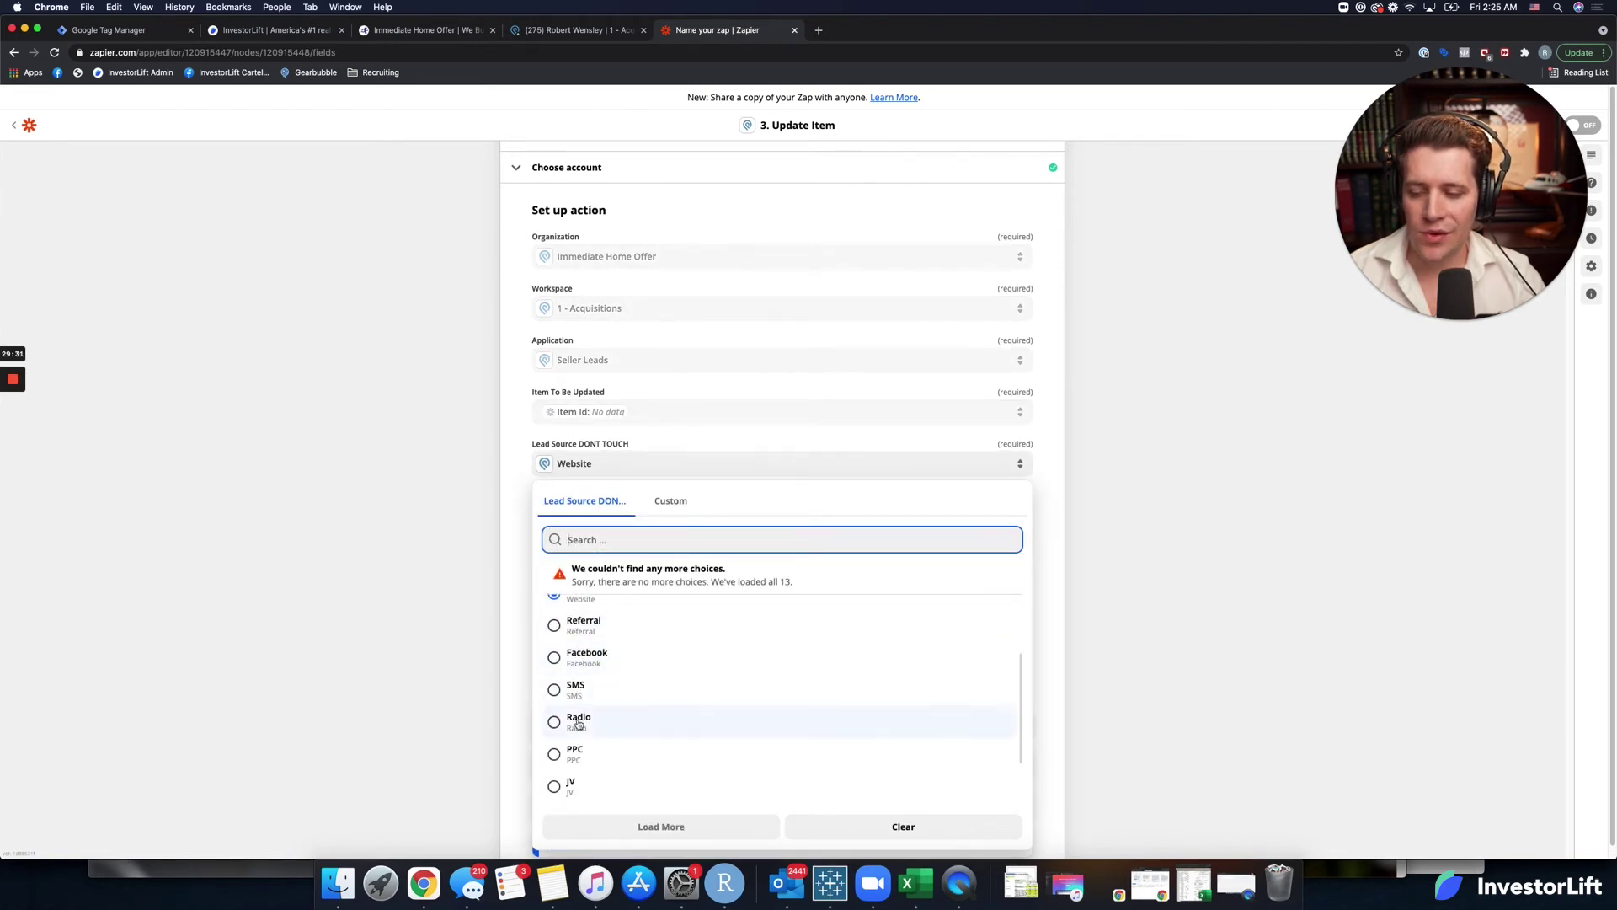
click(572, 761)
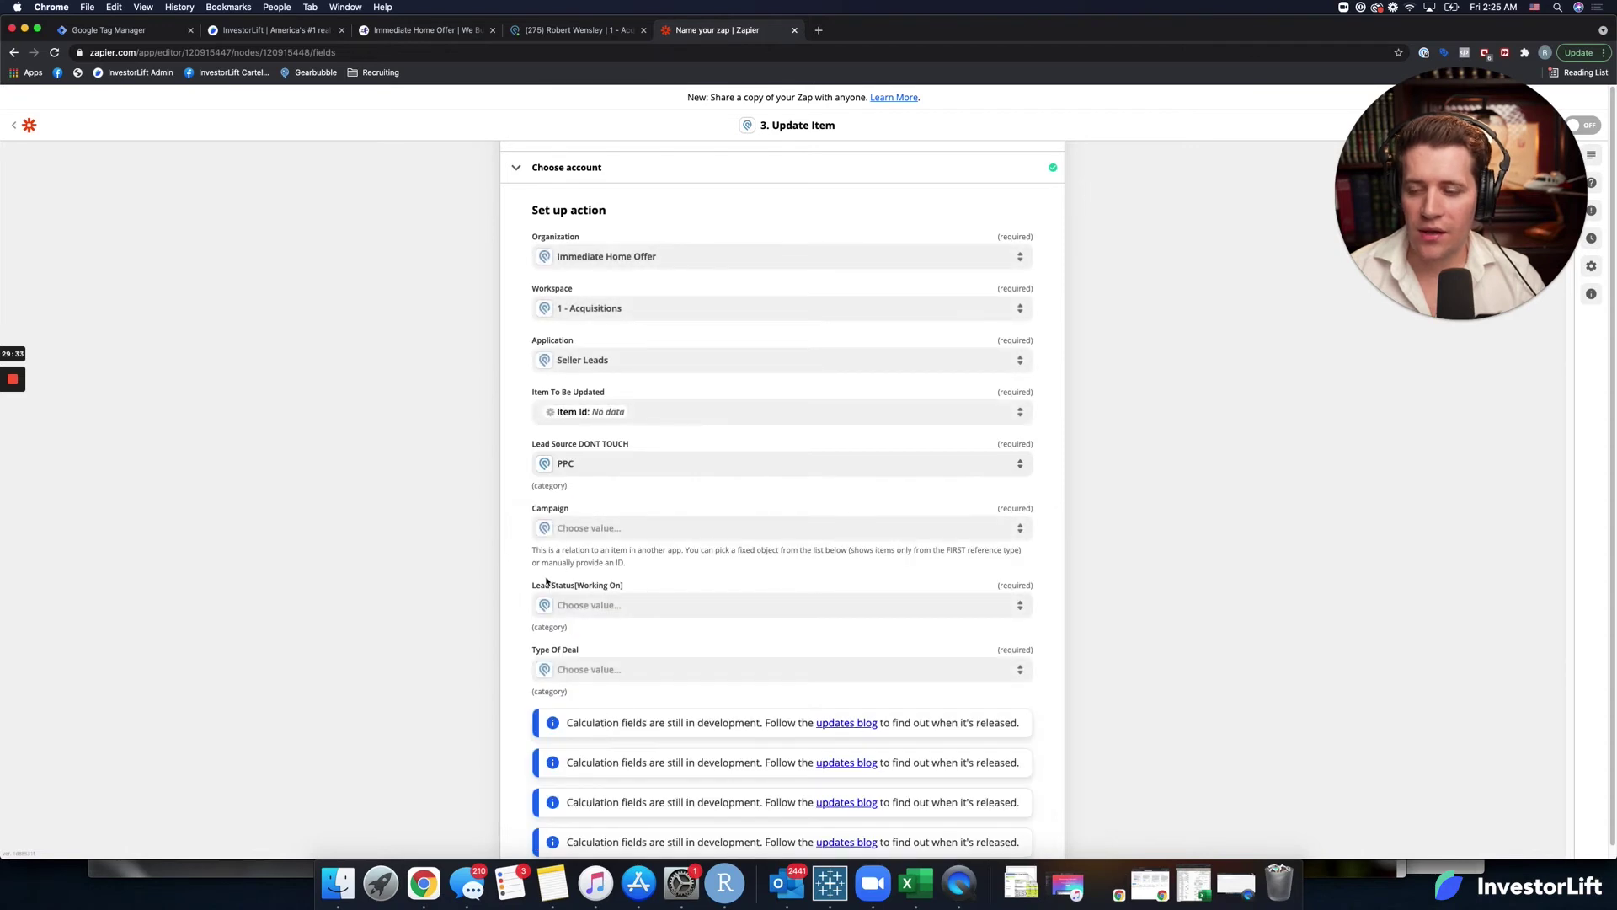
Set the Campaign field to Joint Venture April 2021.
click(603, 529)
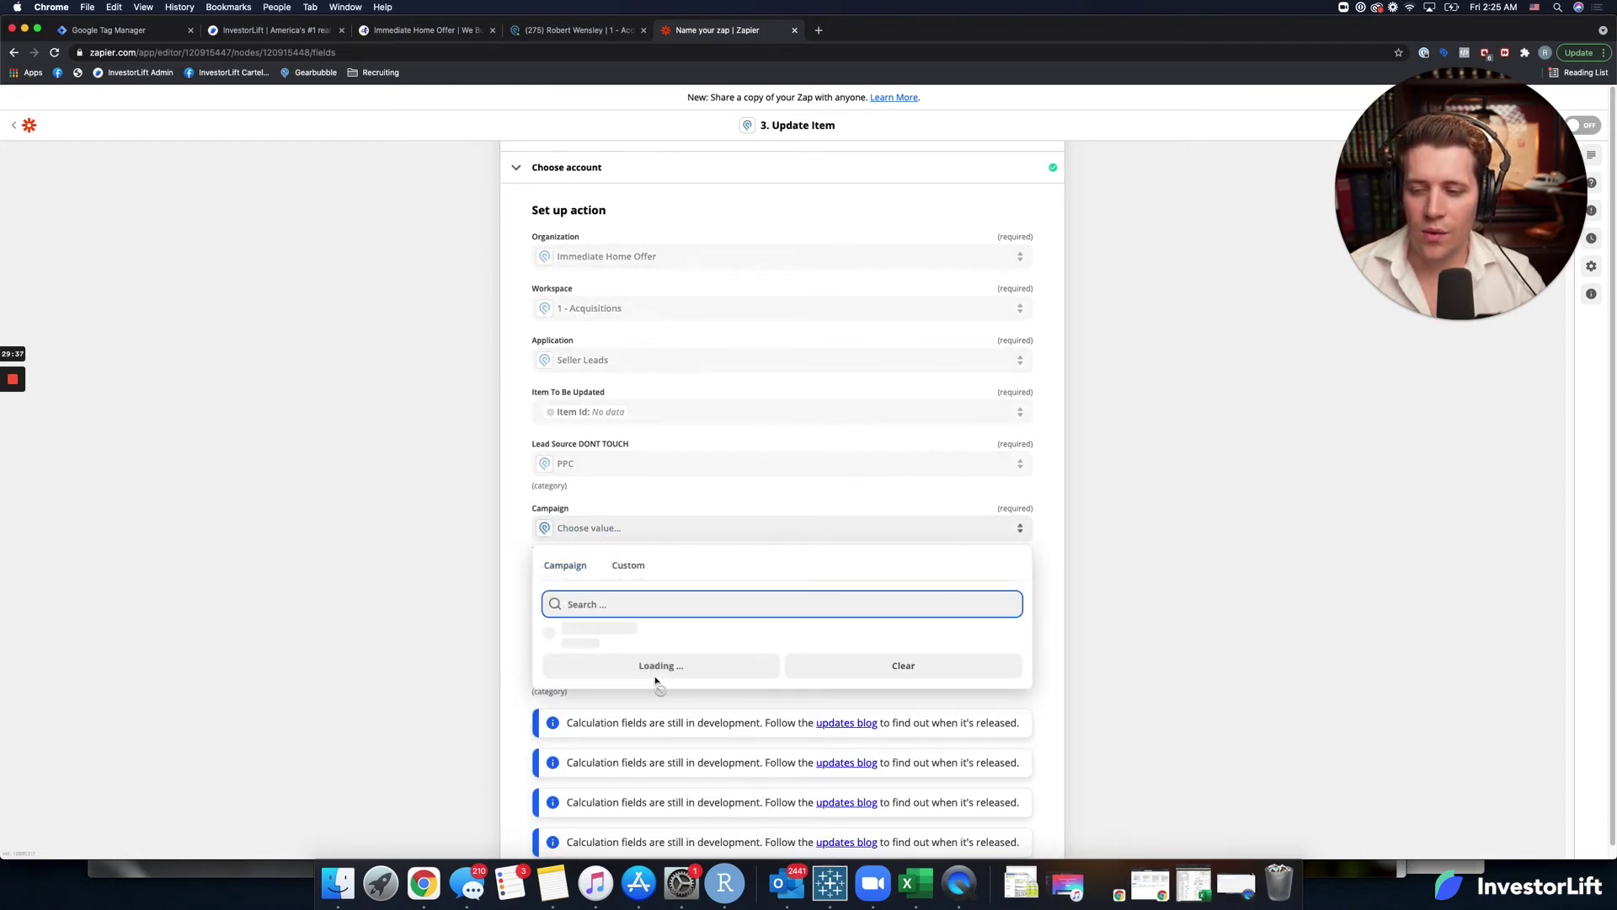
scroll(564, 772, down, 10)
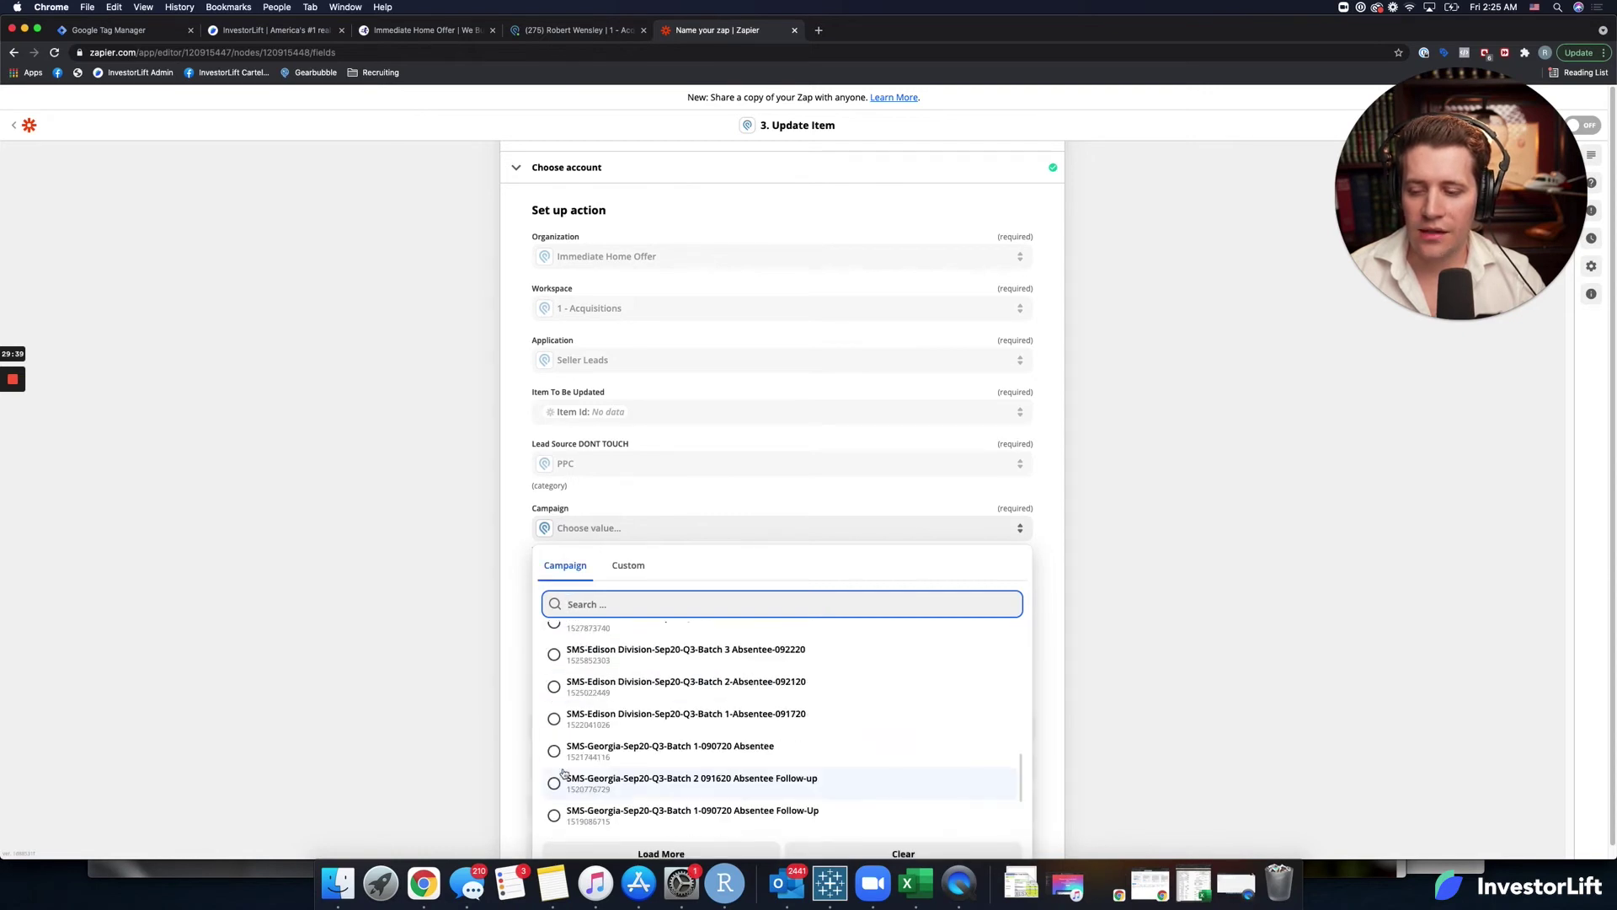
scroll(622, 625, up, 3)
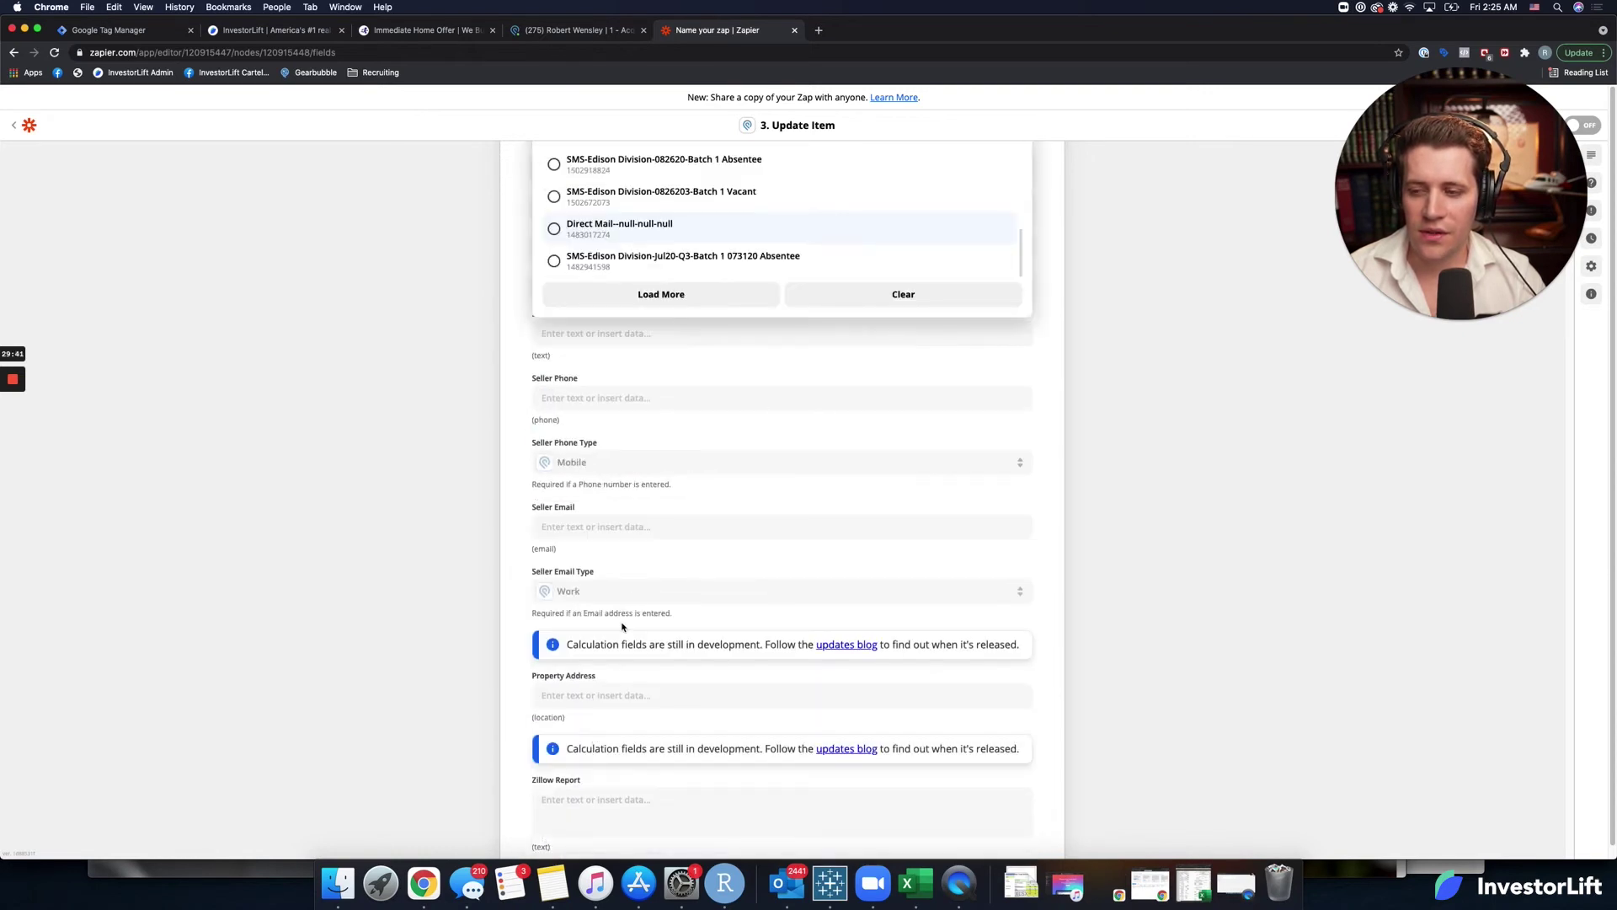
scroll(633, 636, up, 10)
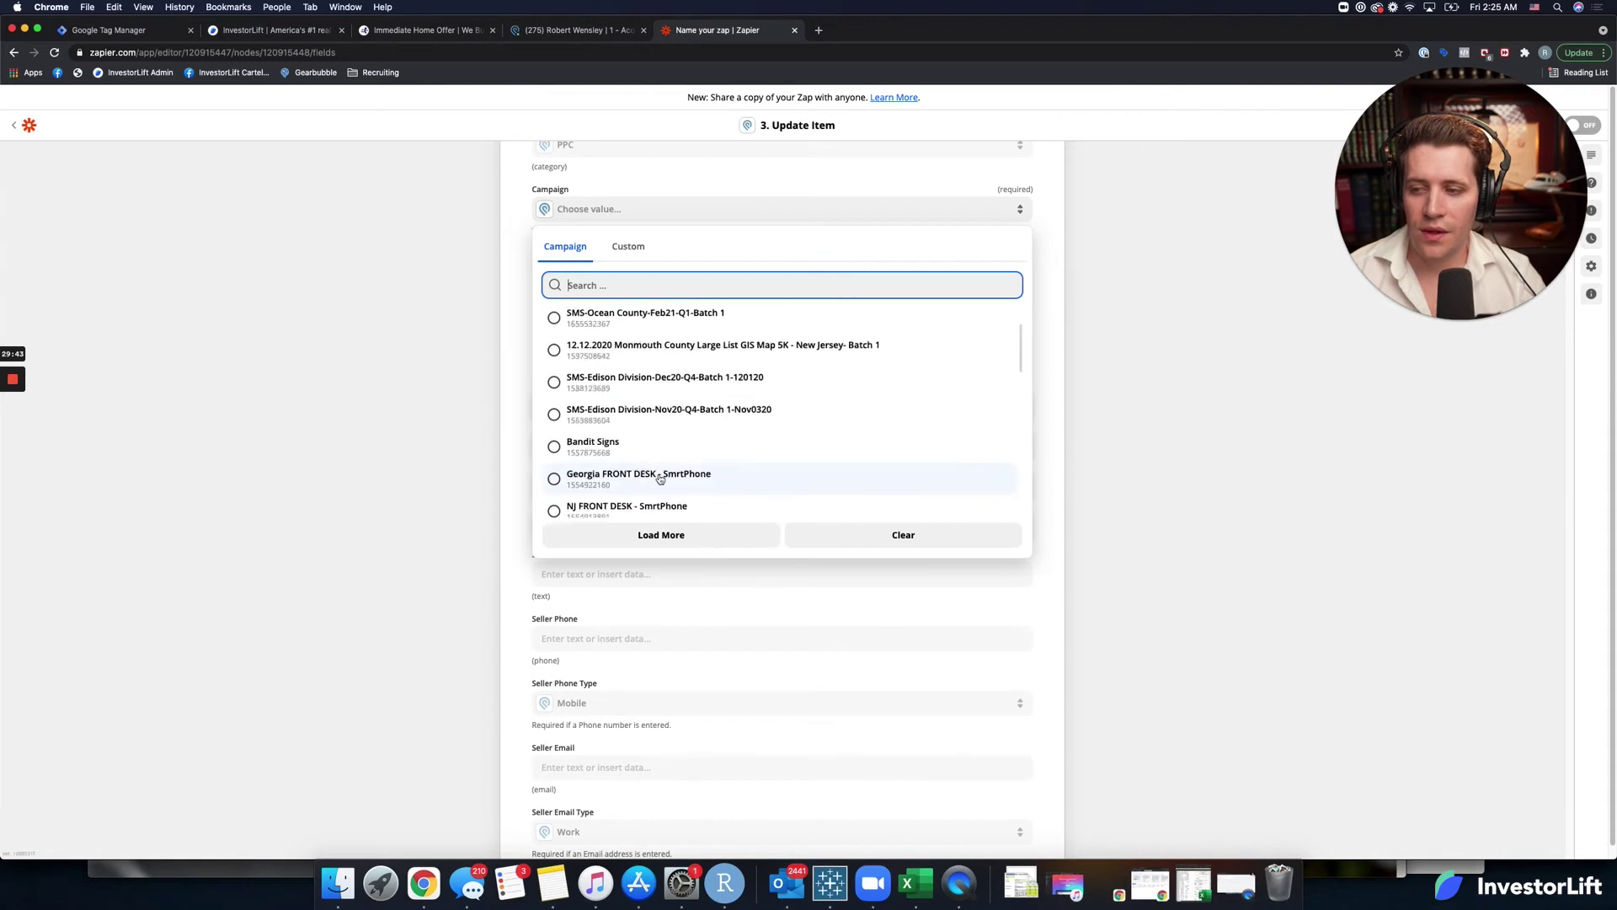
scroll(654, 479, up, 2)
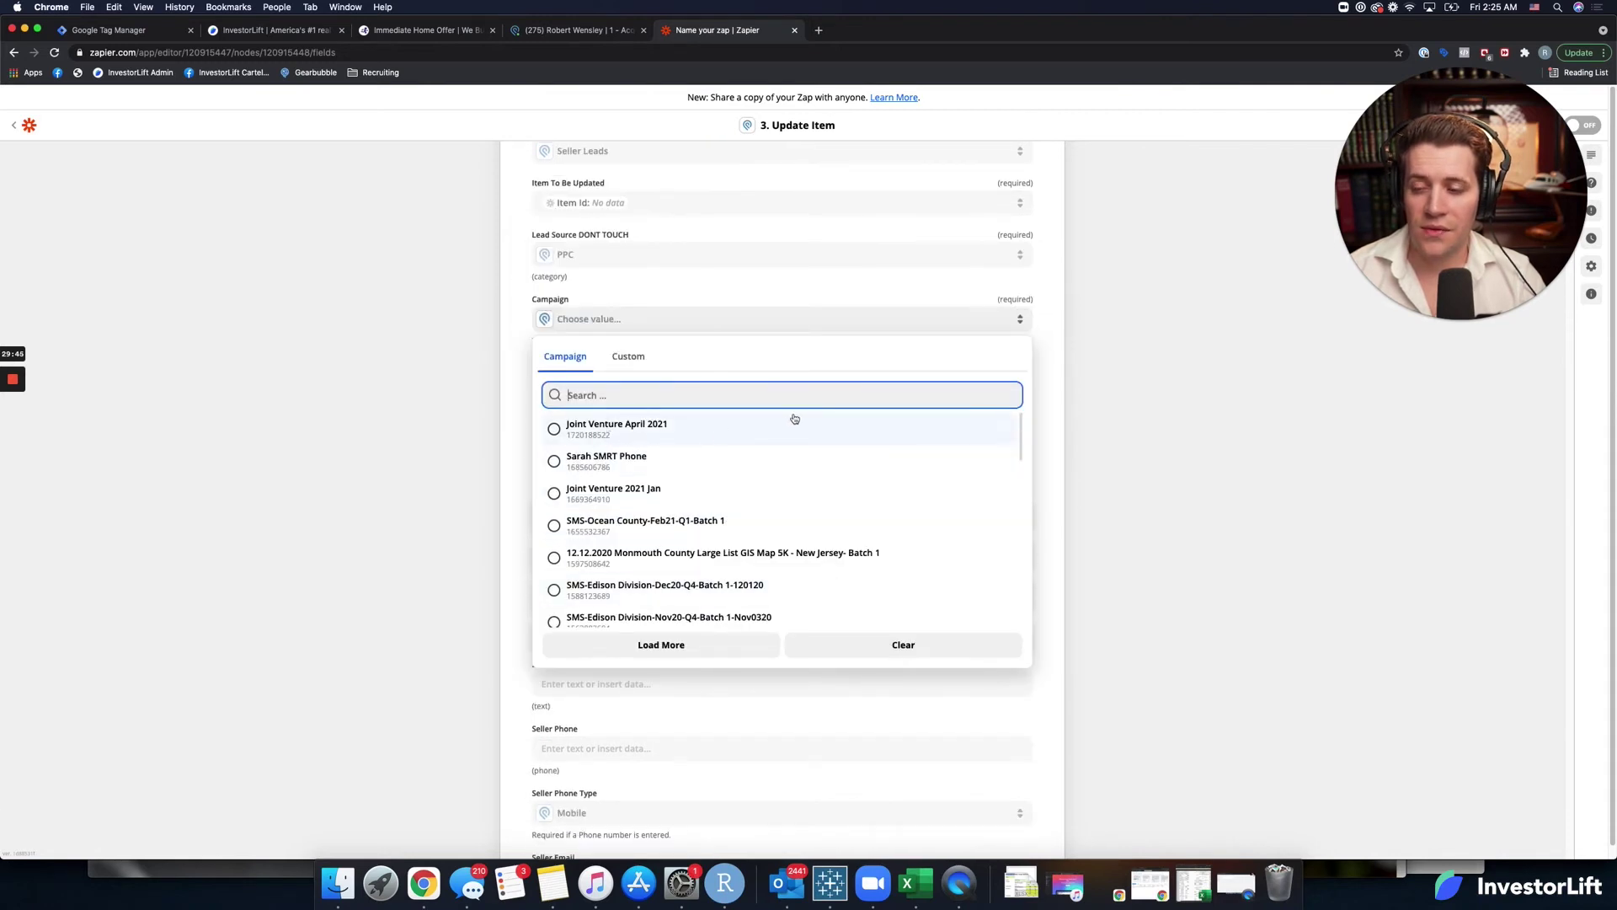
click(559, 431)
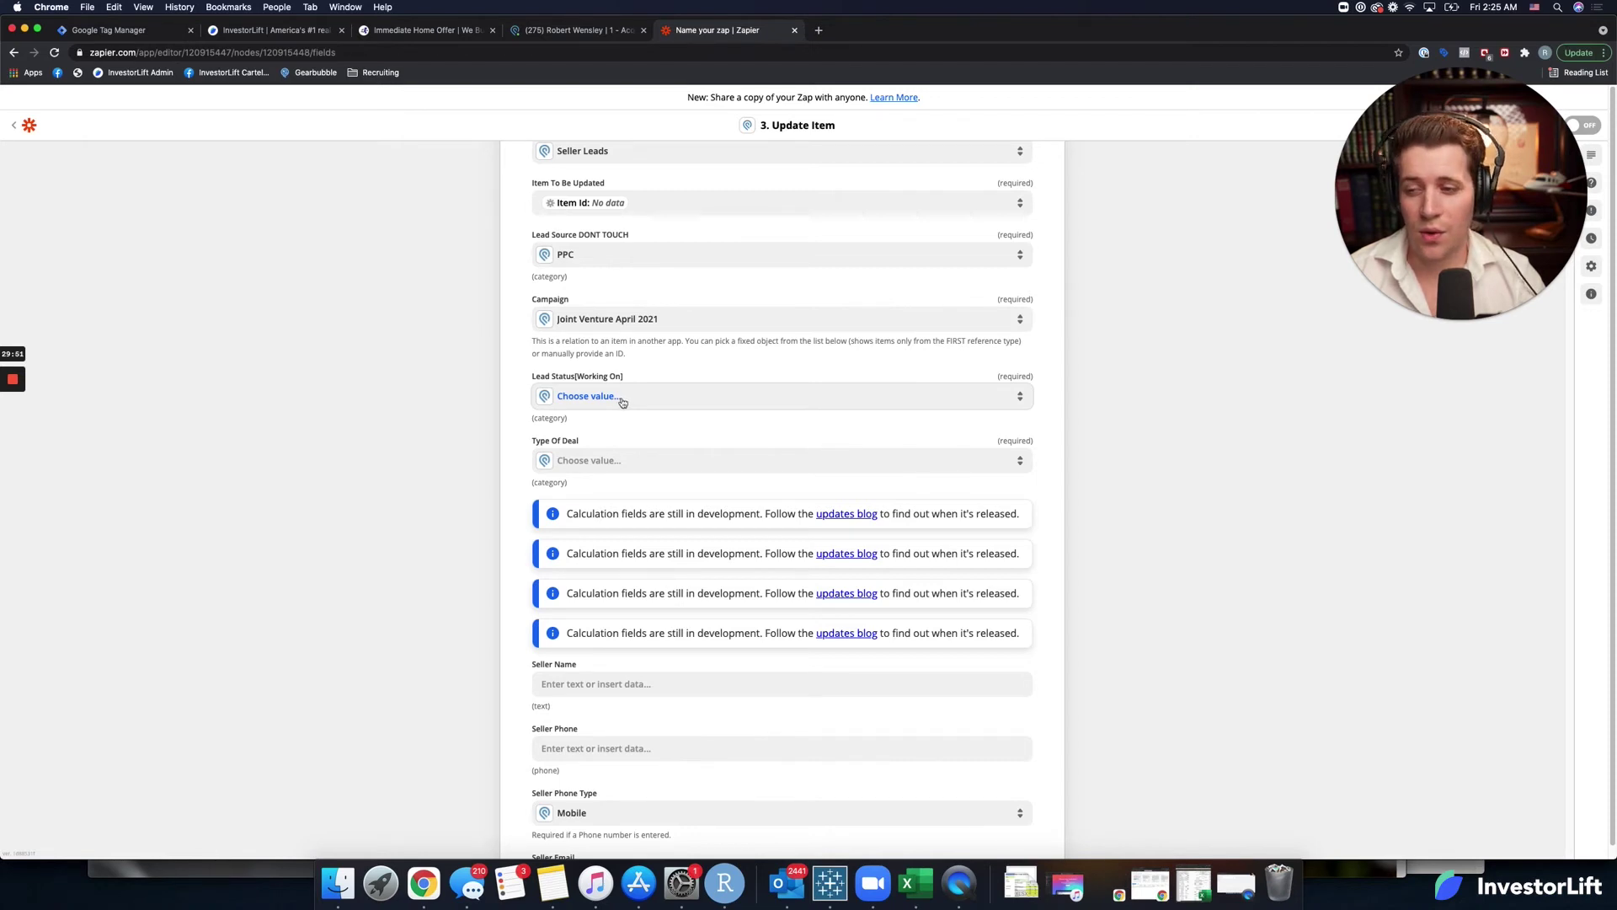
Set Lead Status to **NEW** Untouched and Type Of Deal to Investment Lead.
click(620, 402)
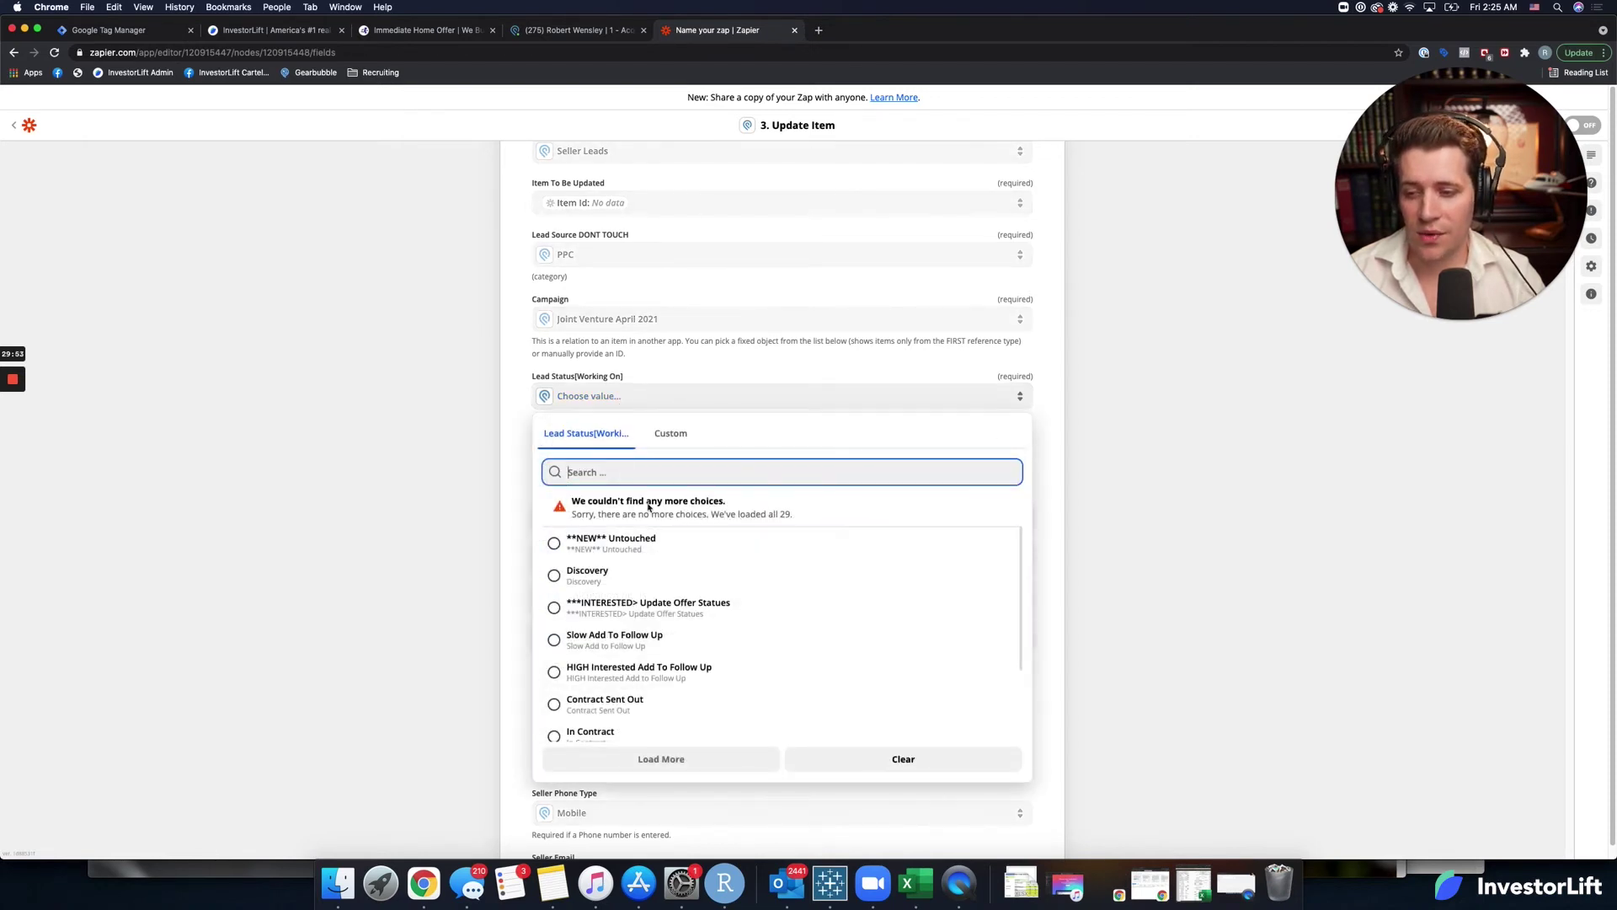
click(631, 547)
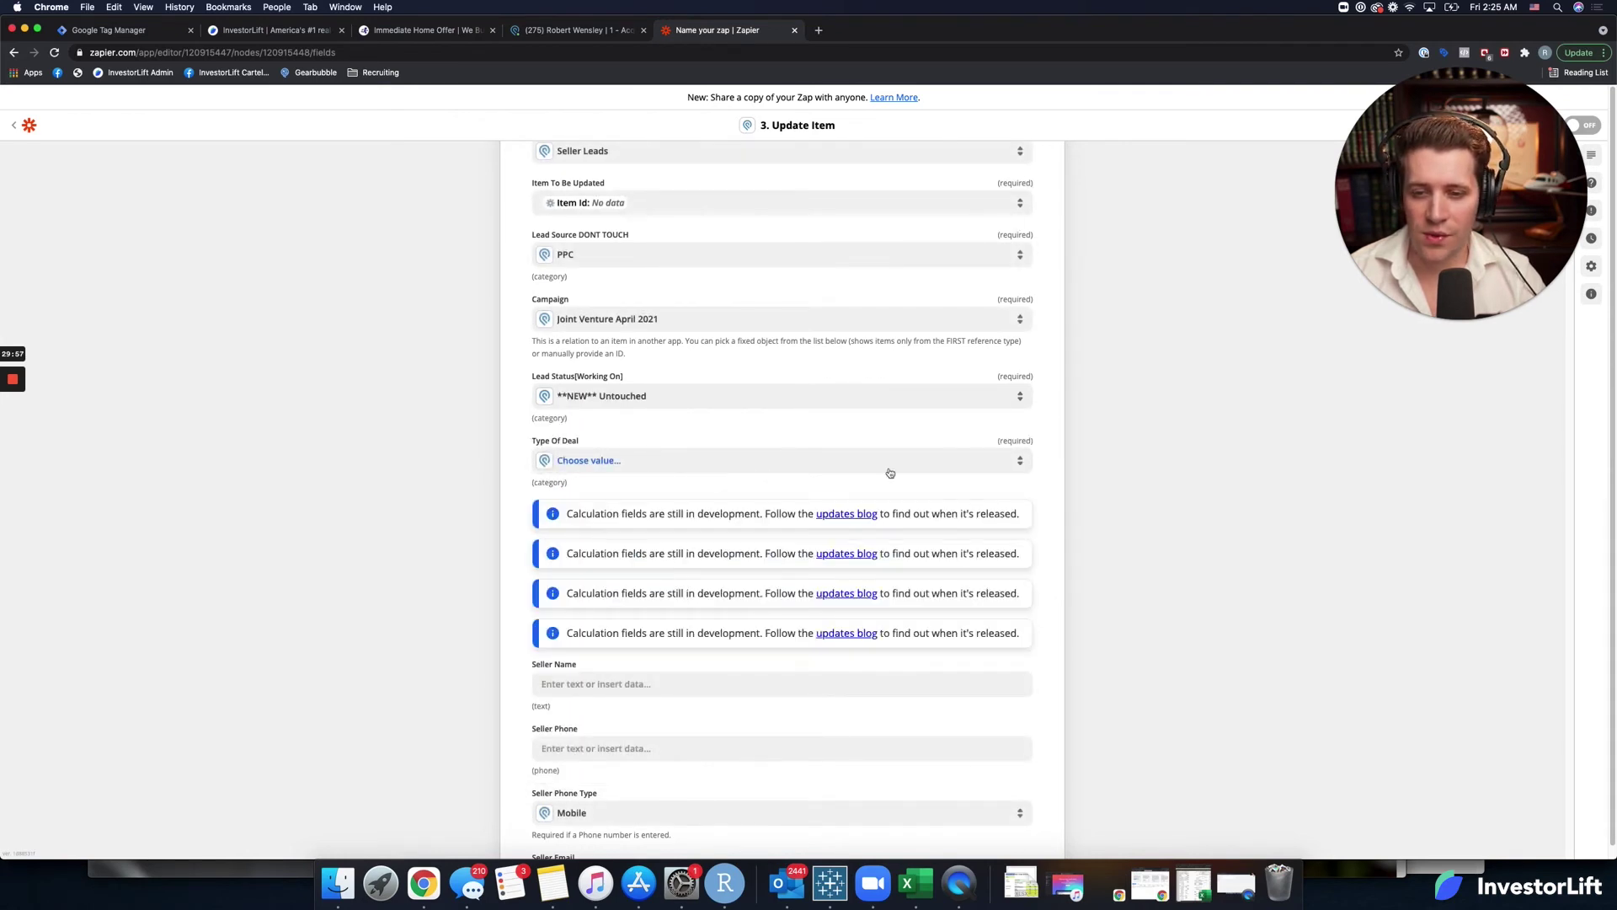
click(860, 468)
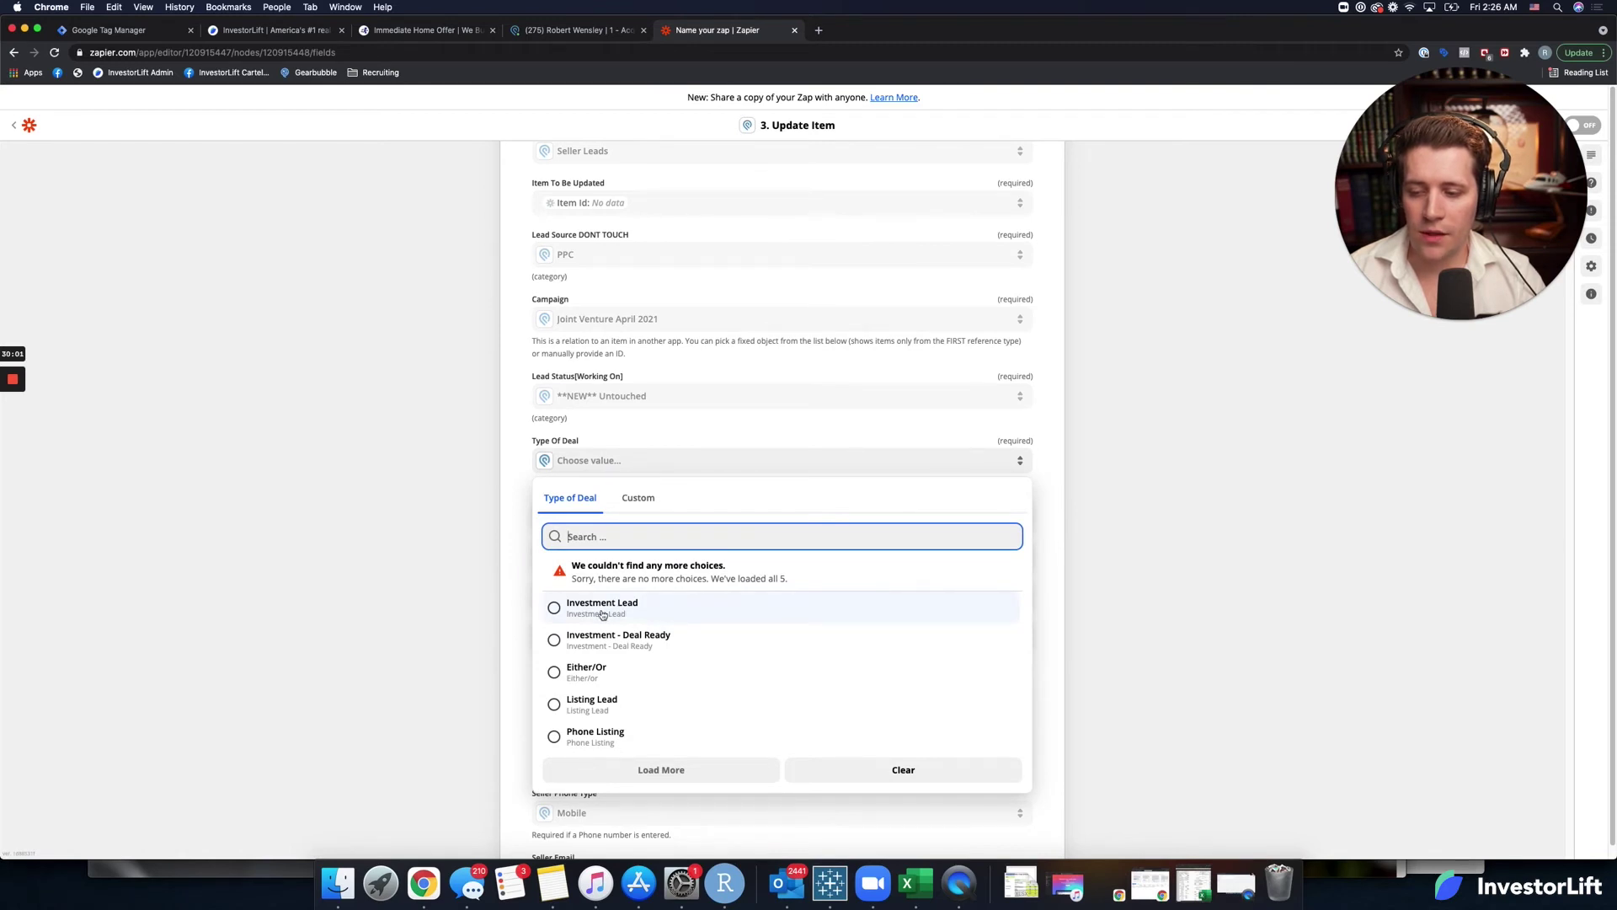
key(Return)
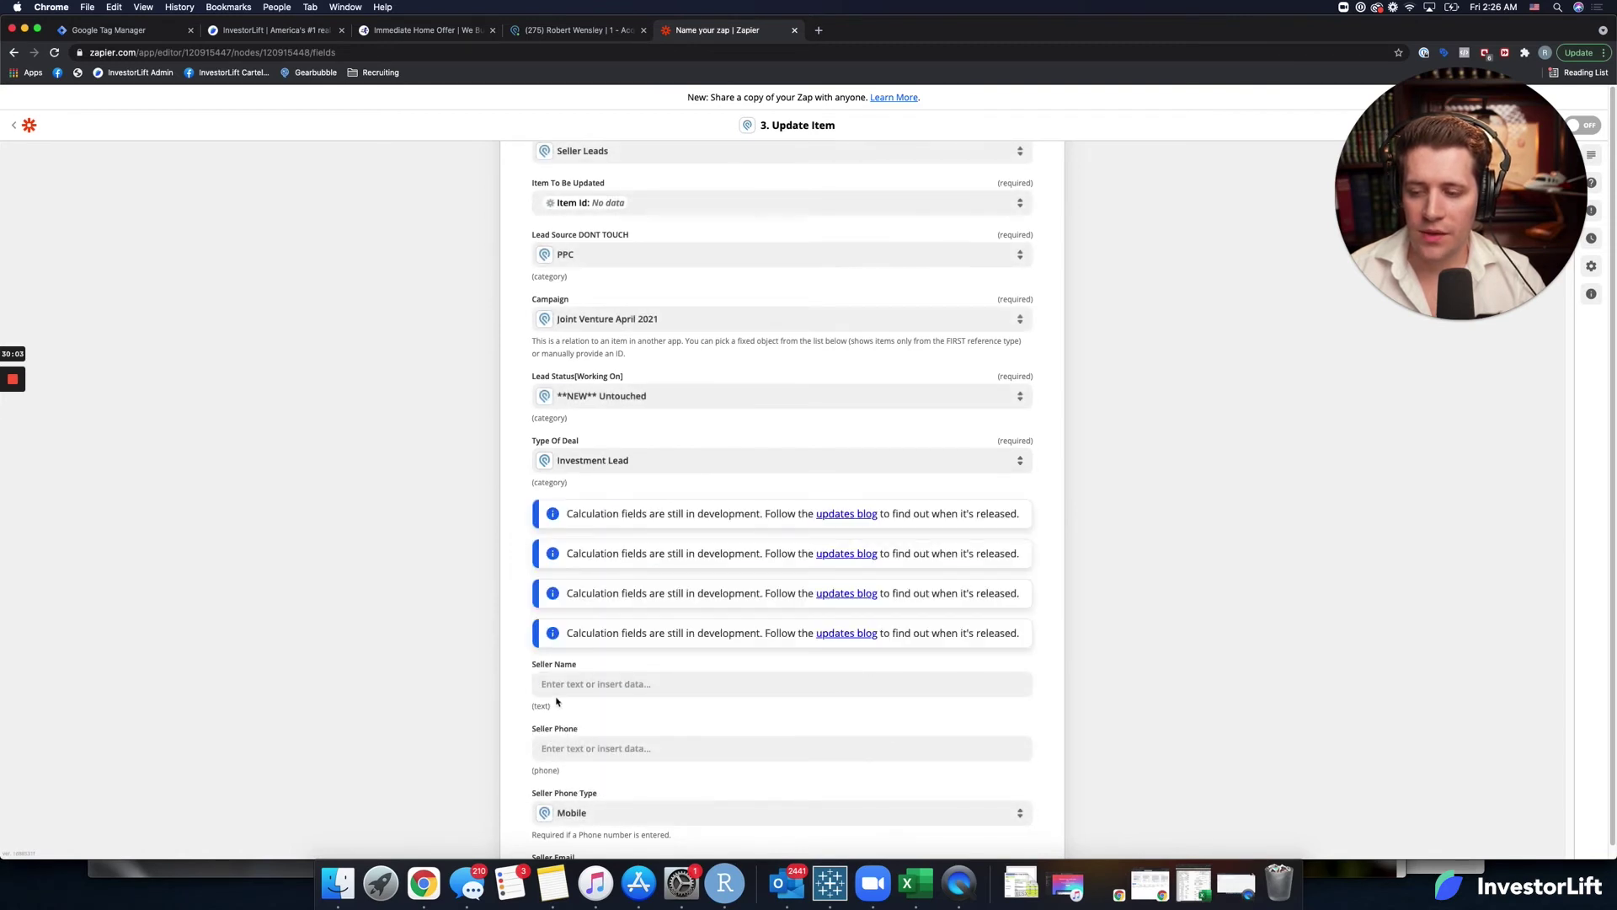
scroll(556, 702, down, 2)
Map the InvestorLift lead's Full Name into Seller Name.
click(593, 604)
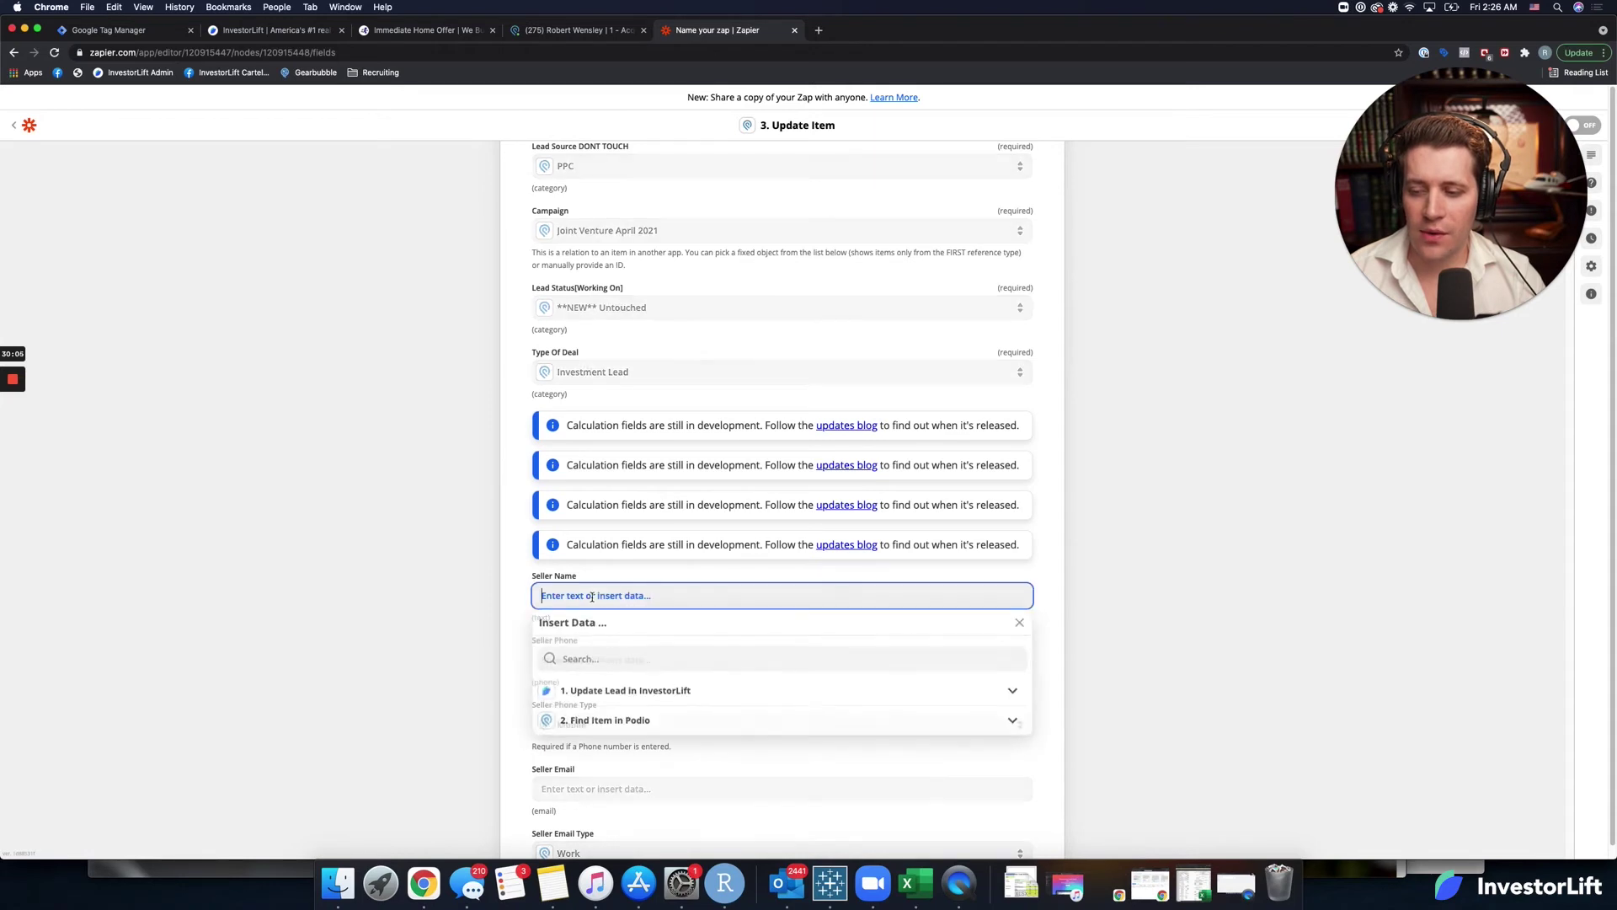
click(627, 699)
scroll(581, 741, down, 2)
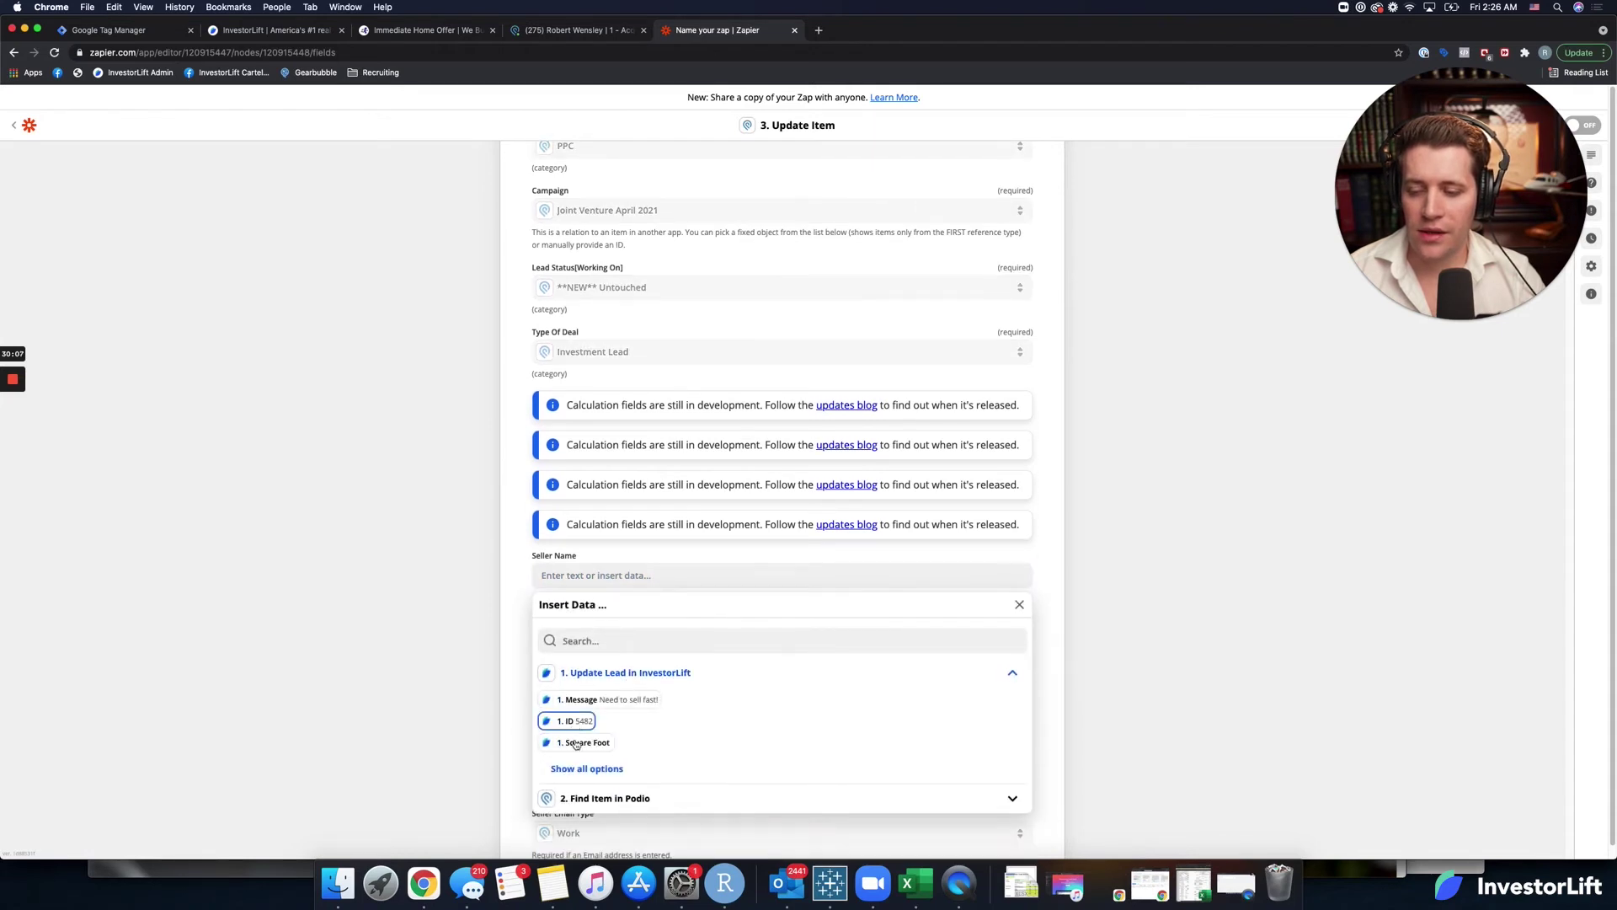
click(647, 714)
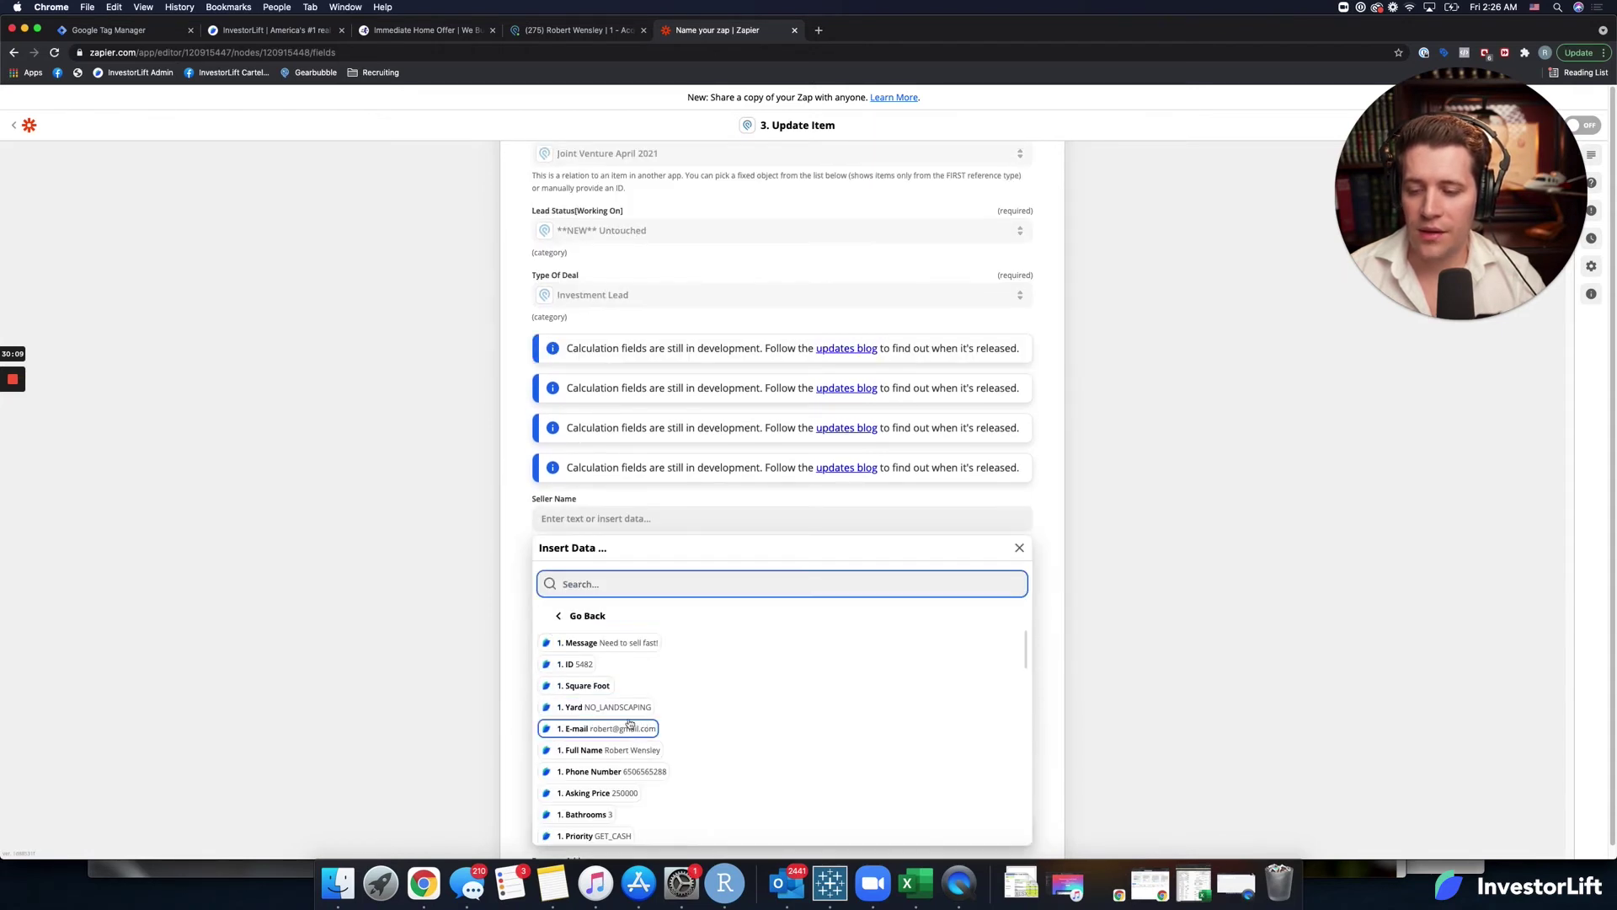
click(624, 748)
click(523, 639)
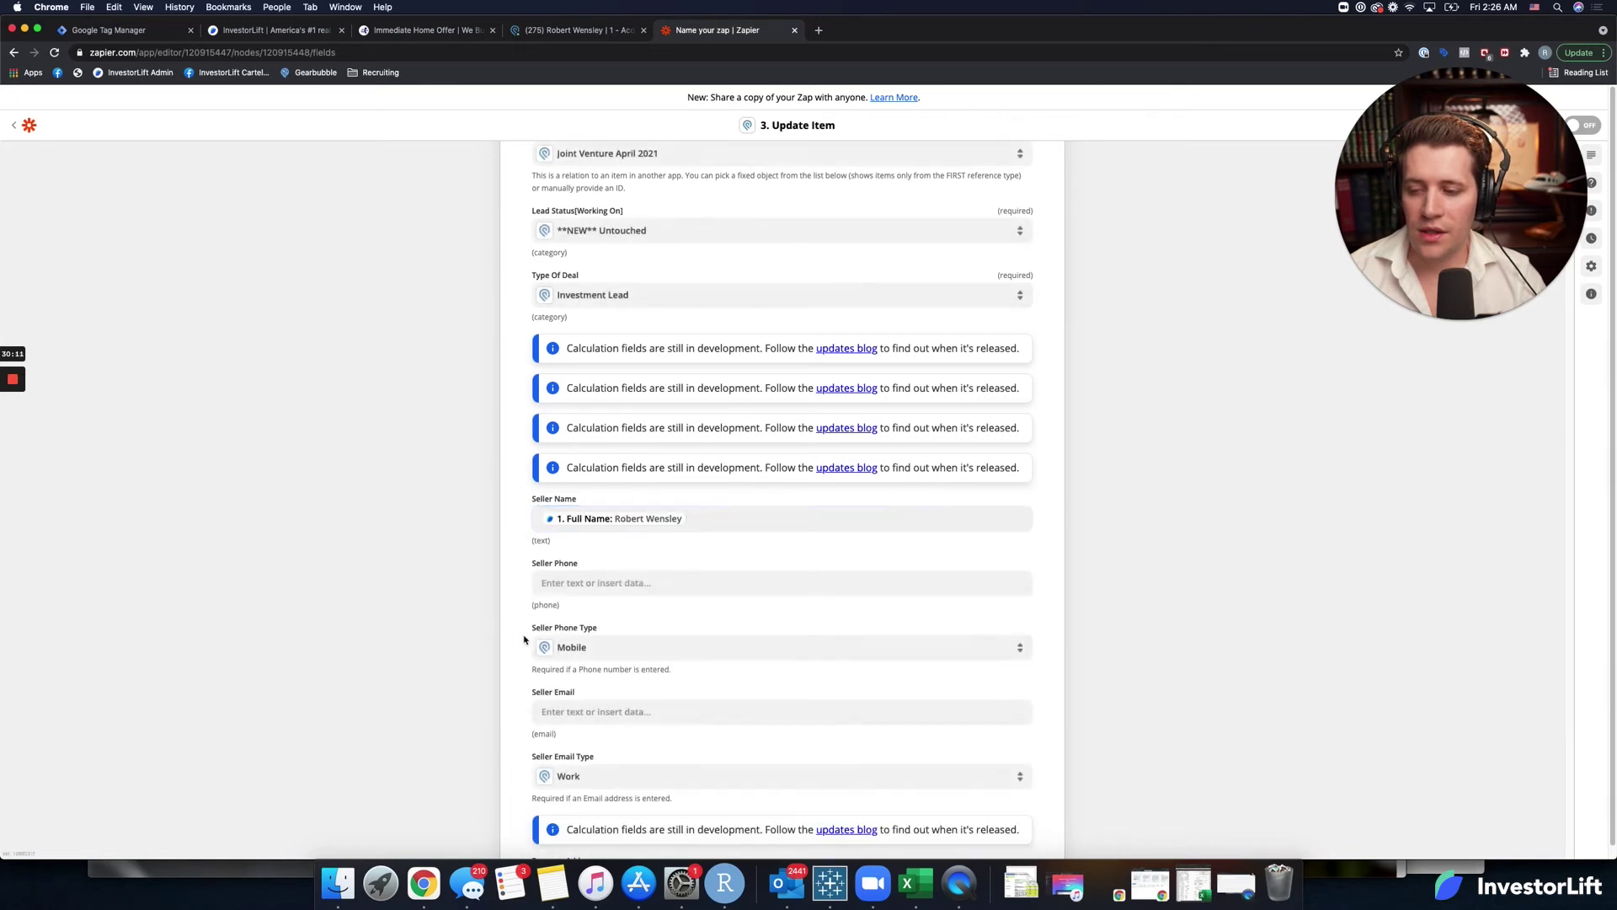
Map the InvestorLift lead's Phone Number into Seller Phone.
click(601, 580)
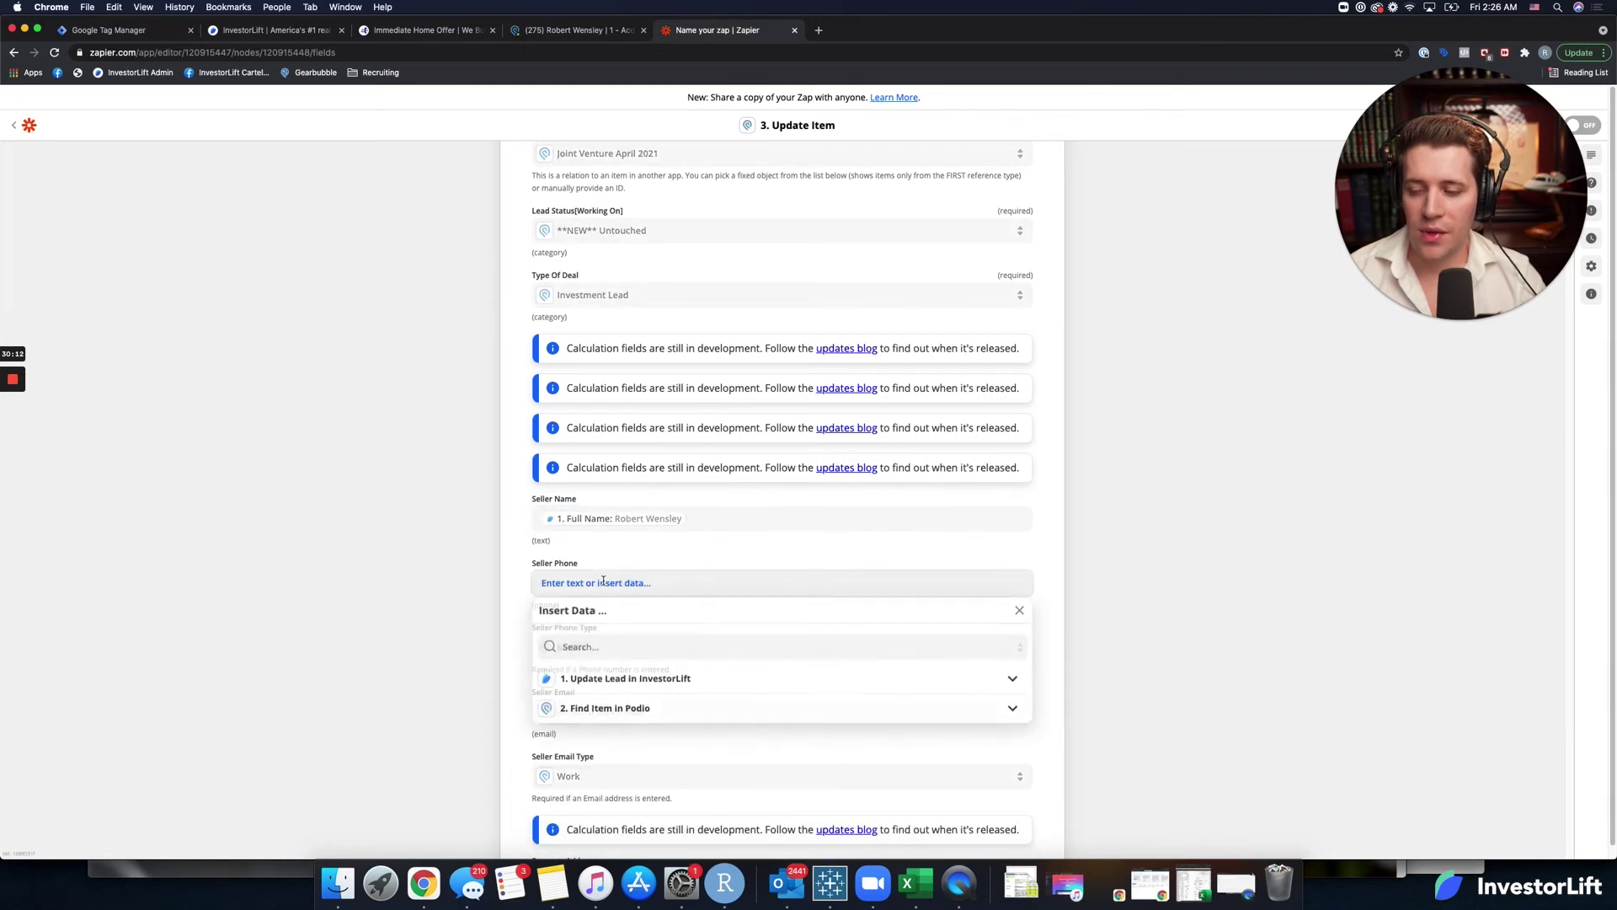
click(604, 684)
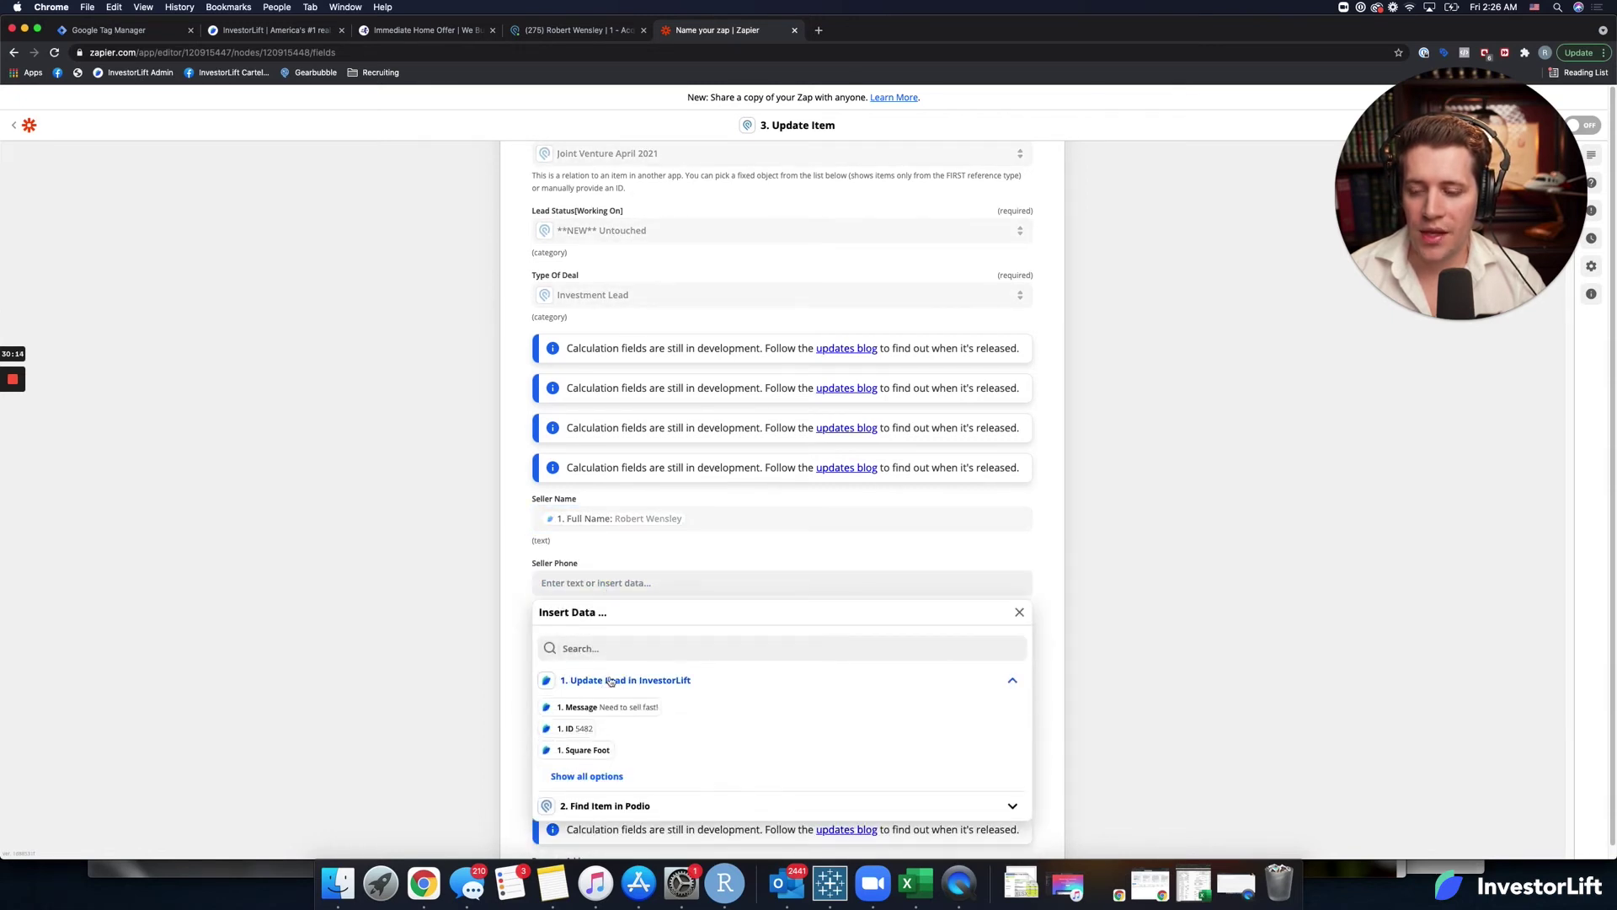
click(595, 776)
scroll(603, 750, down, 2)
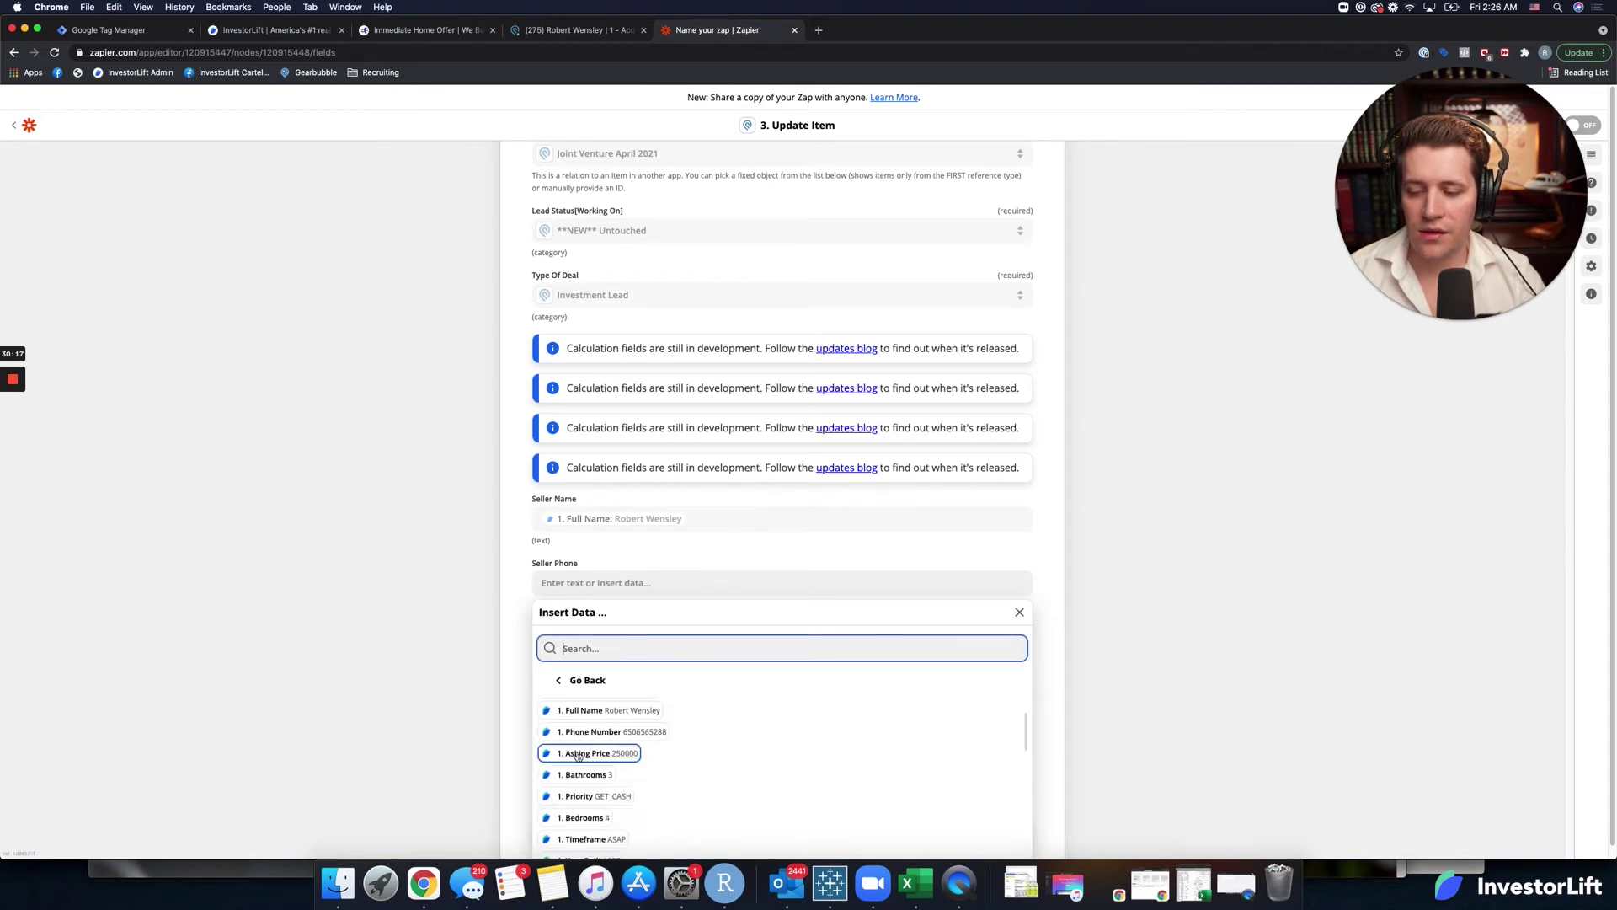
click(603, 731)
click(522, 636)
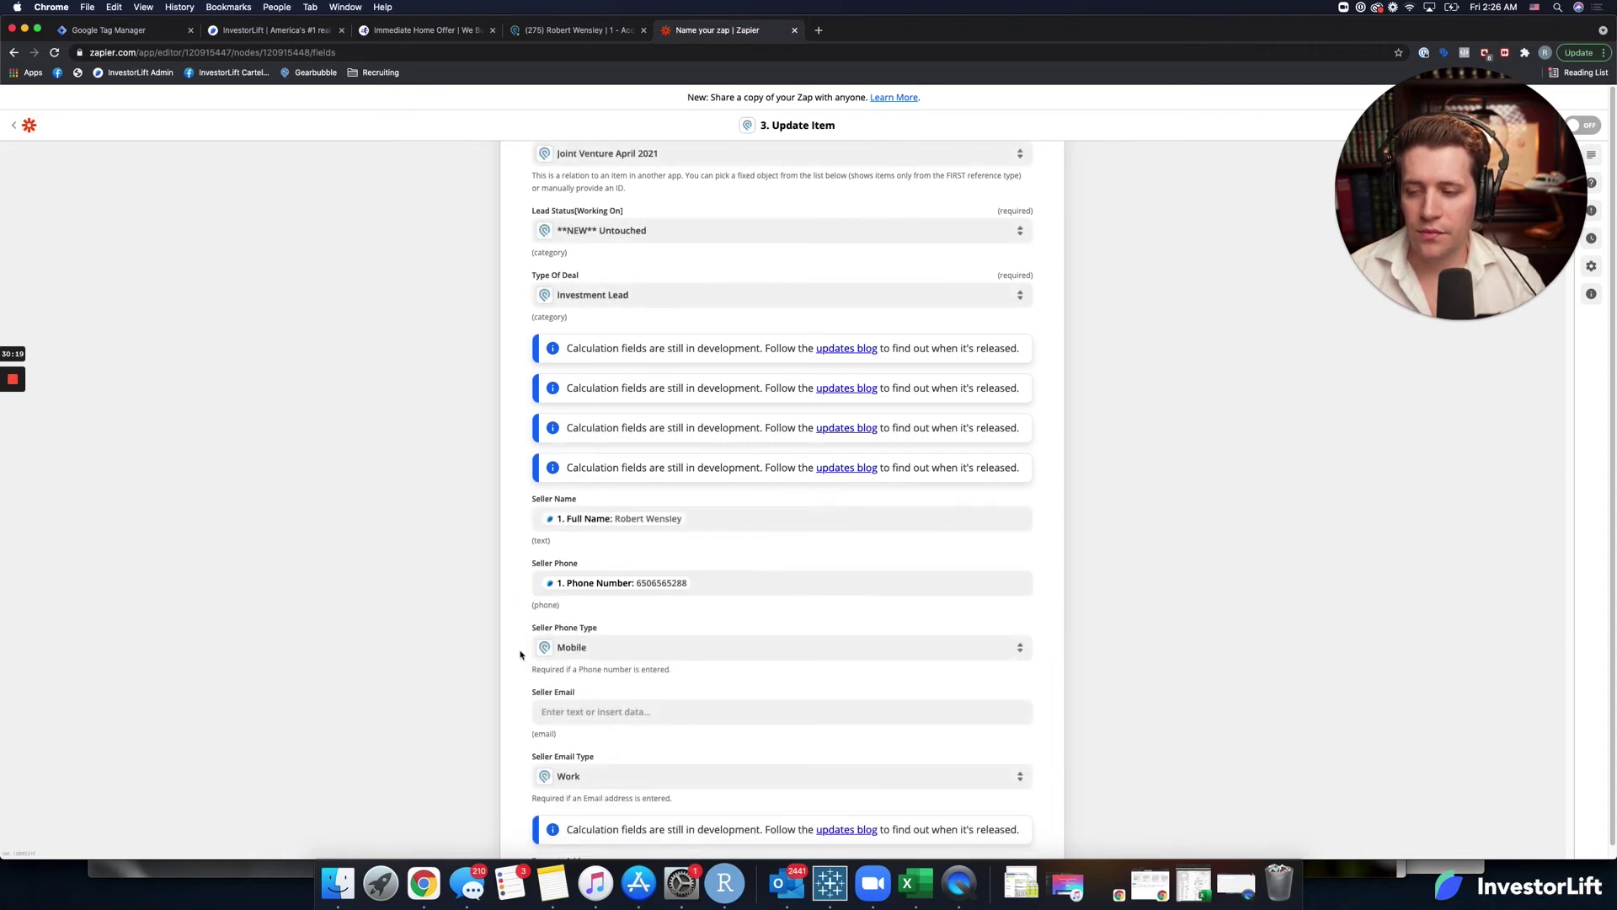
Map the lead's E-mail into Seller Email, searching the fields for 'ema'.
scroll(517, 689, down, 1)
scroll(517, 689, down, 2)
click(581, 565)
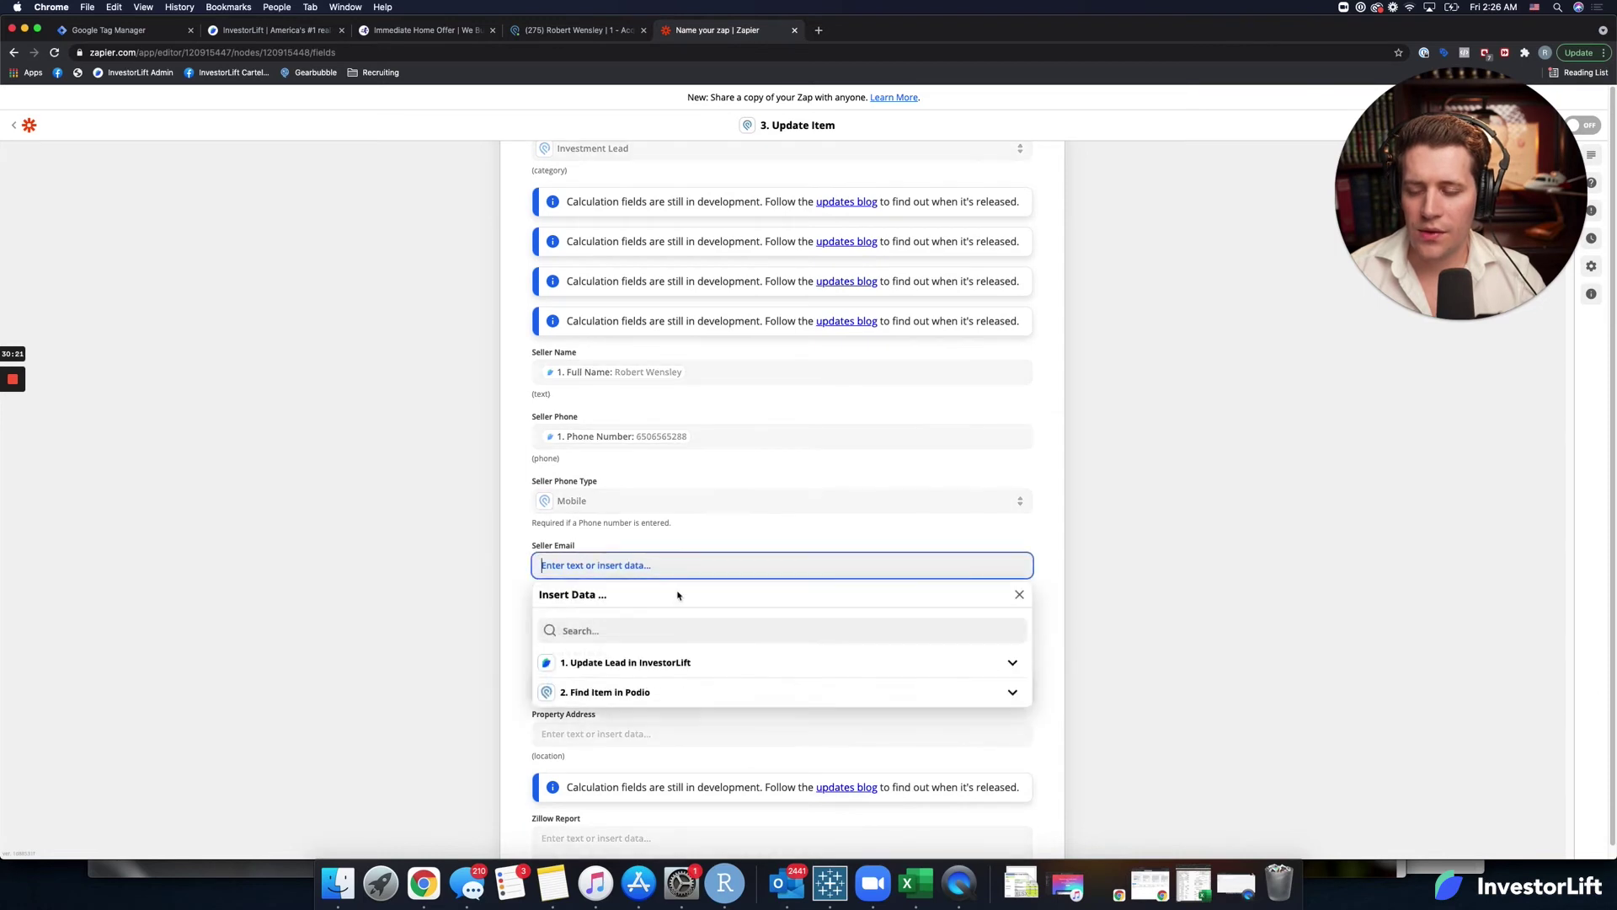
click(628, 630)
text(ema)
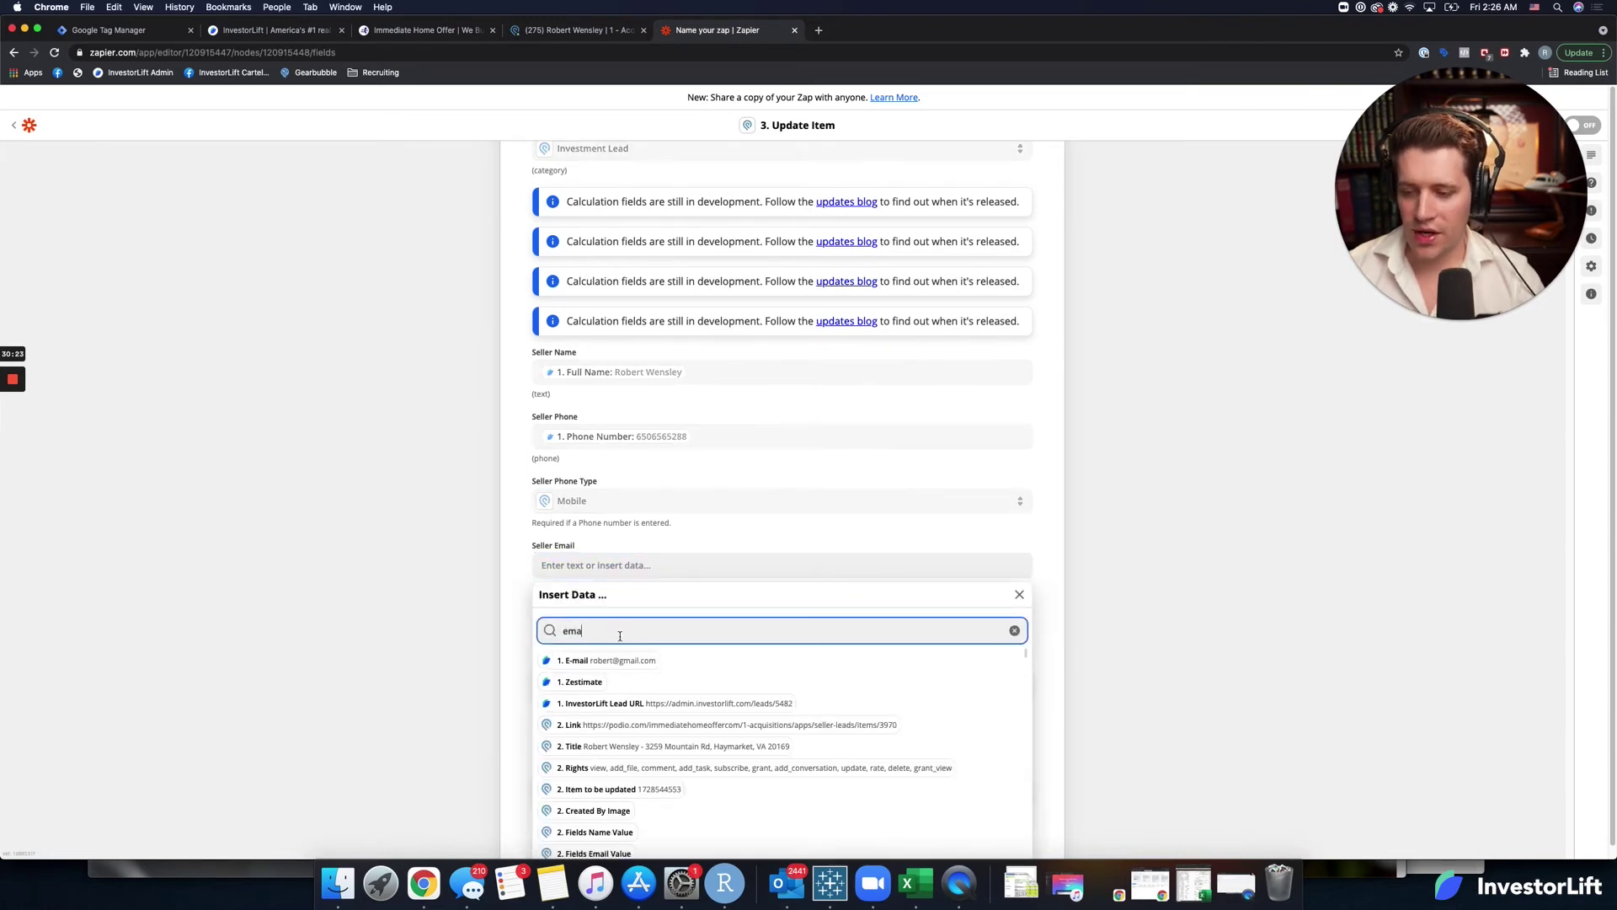
click(620, 660)
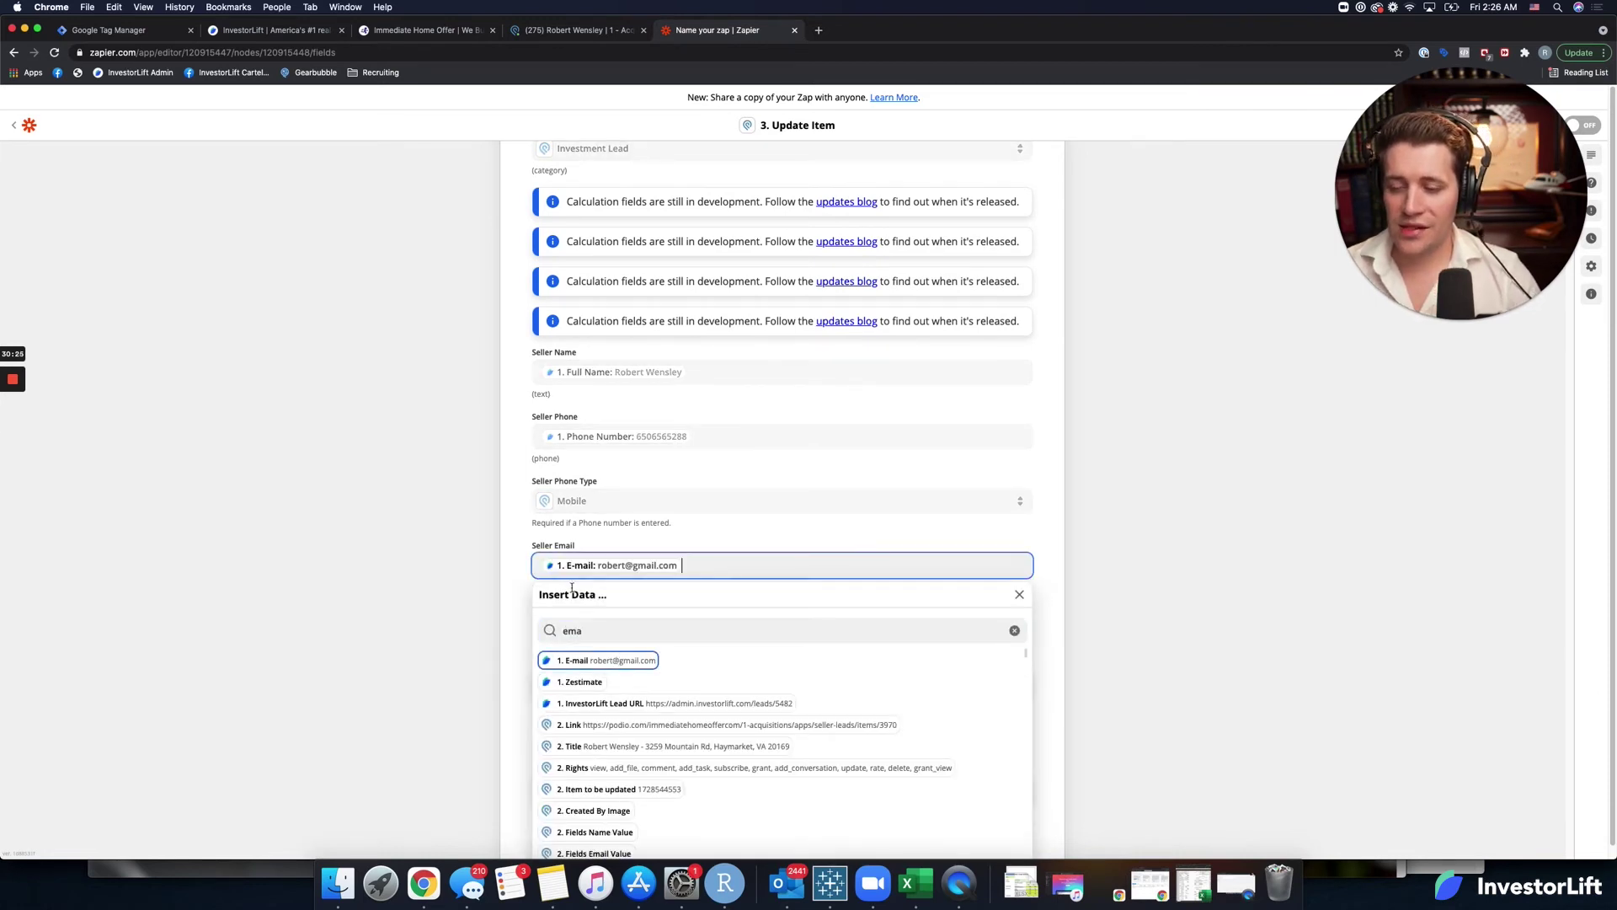
click(526, 620)
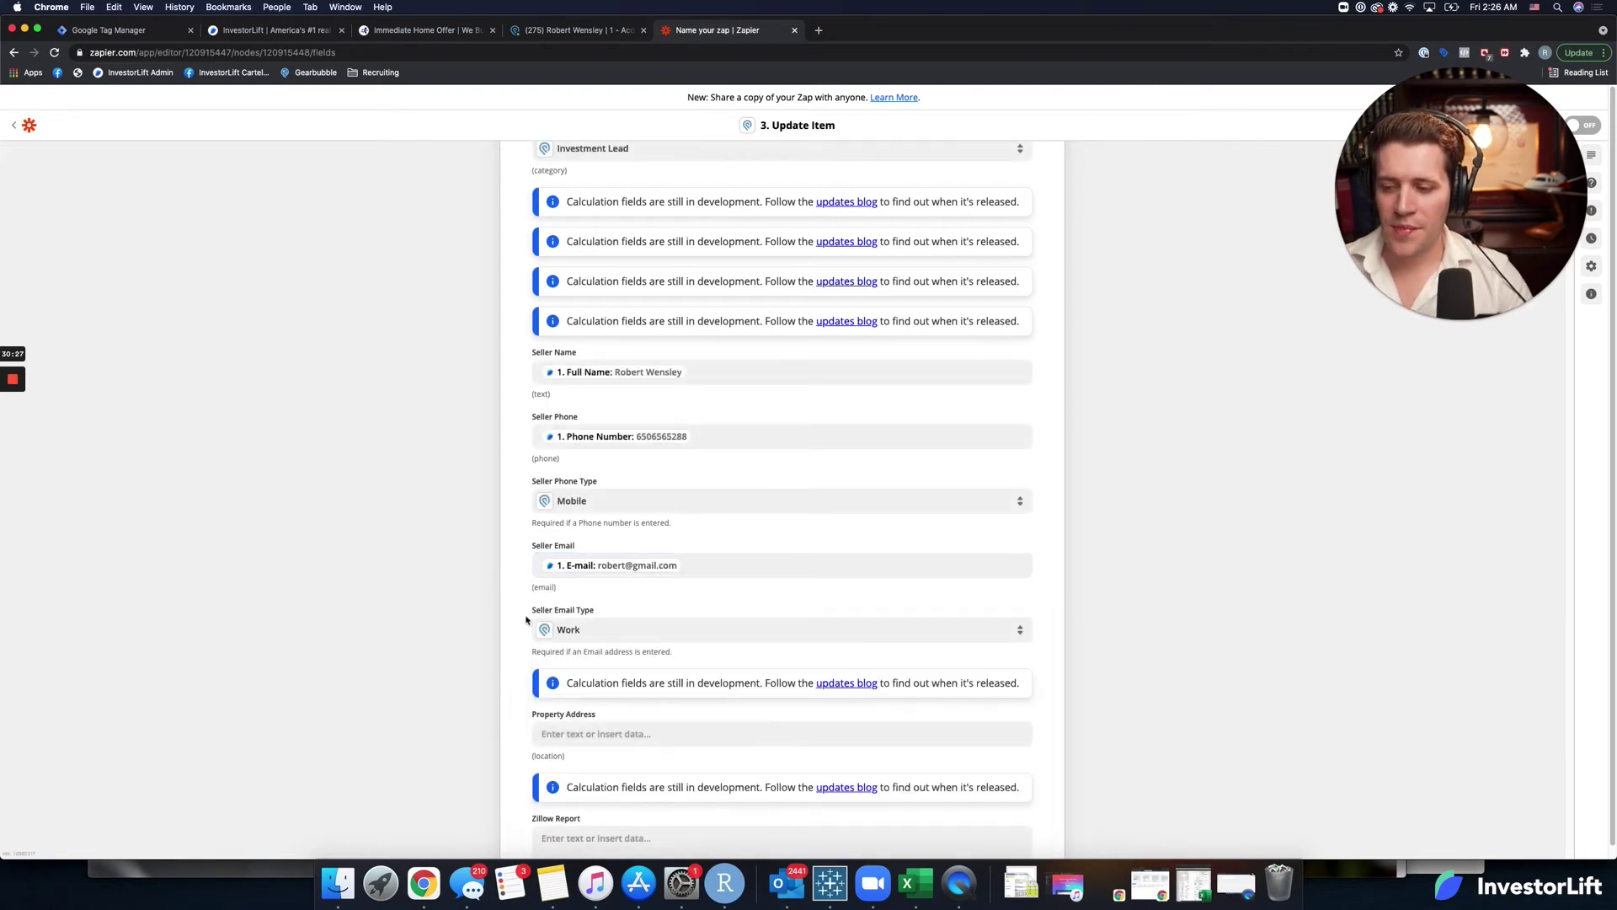
Map the lead's Address into Property Address, searching the fields for 'addre'.
click(558, 734)
scroll(560, 733, down, 1)
click(584, 731)
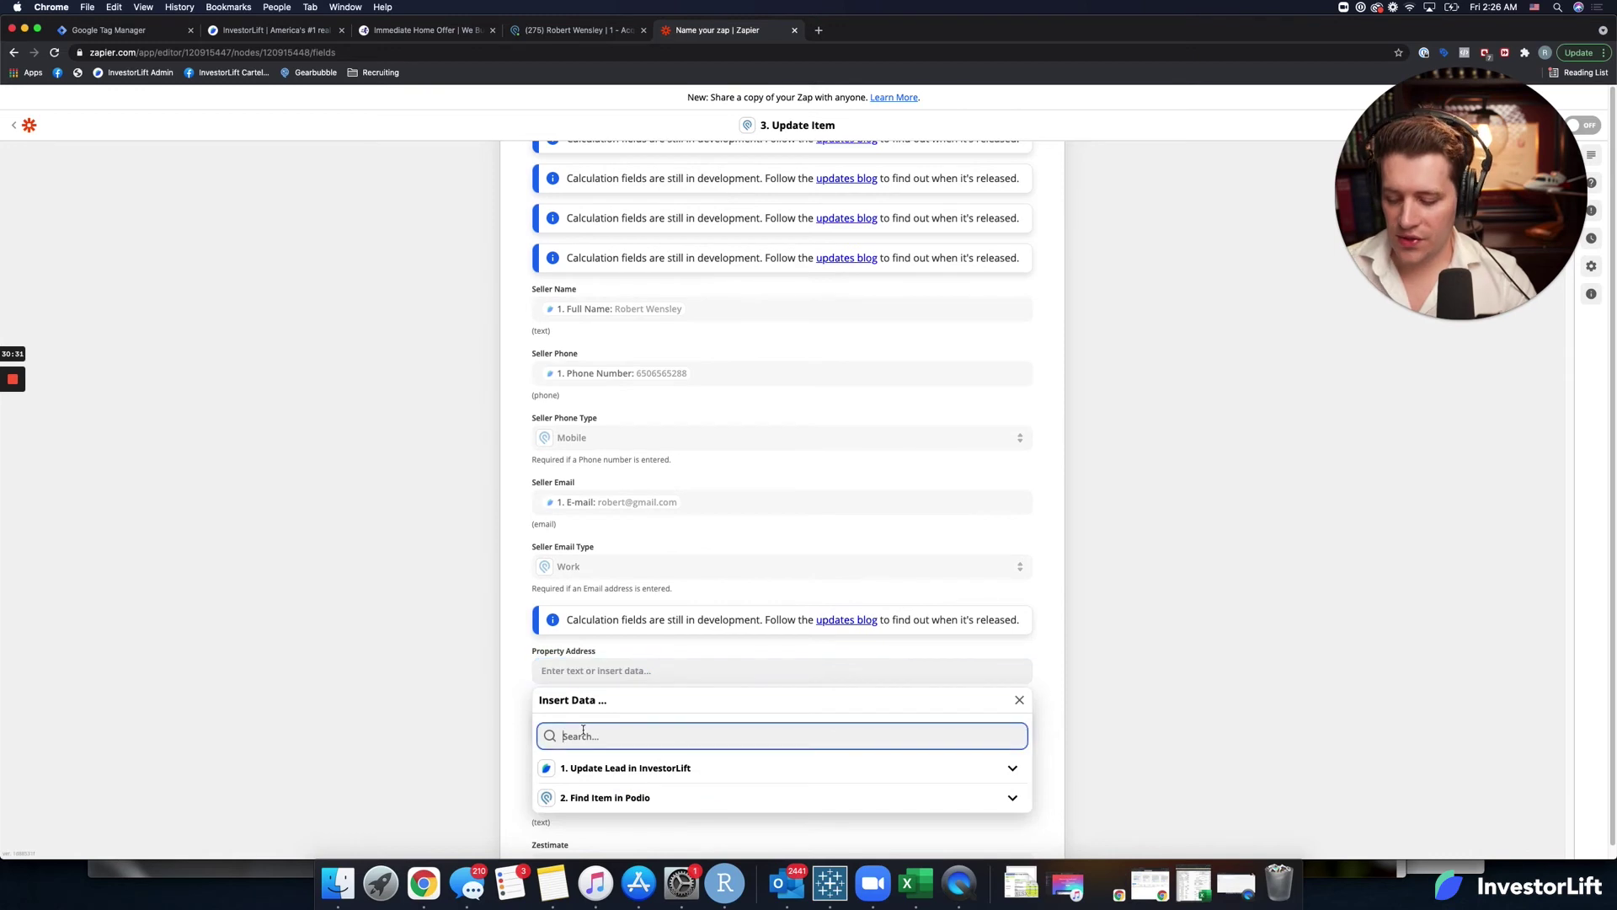
text(addre)
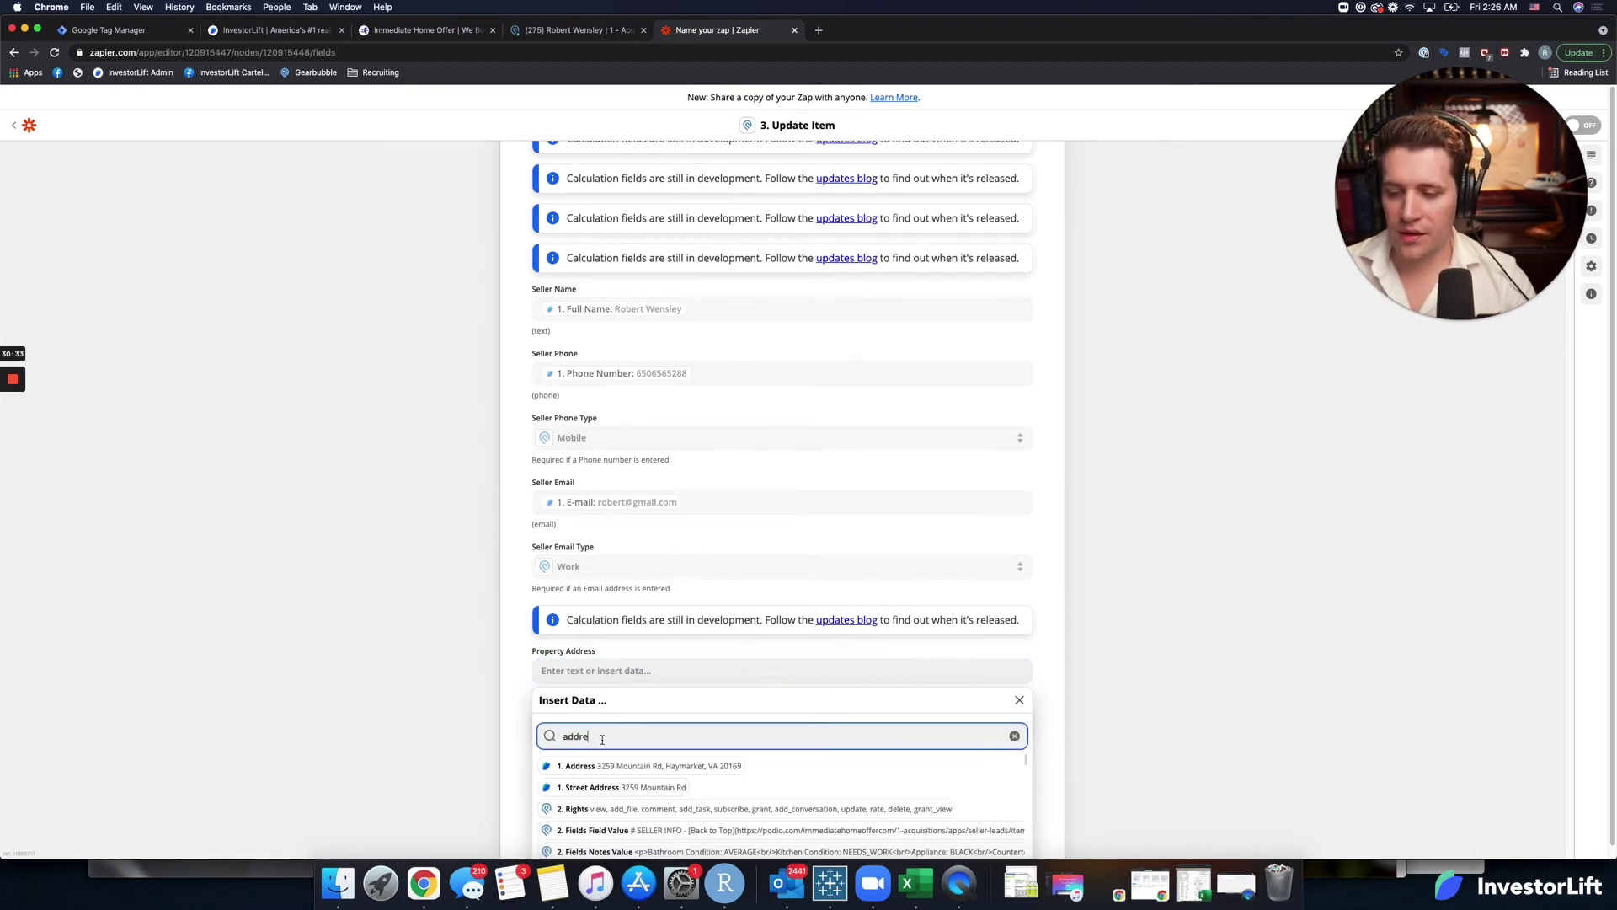
click(614, 767)
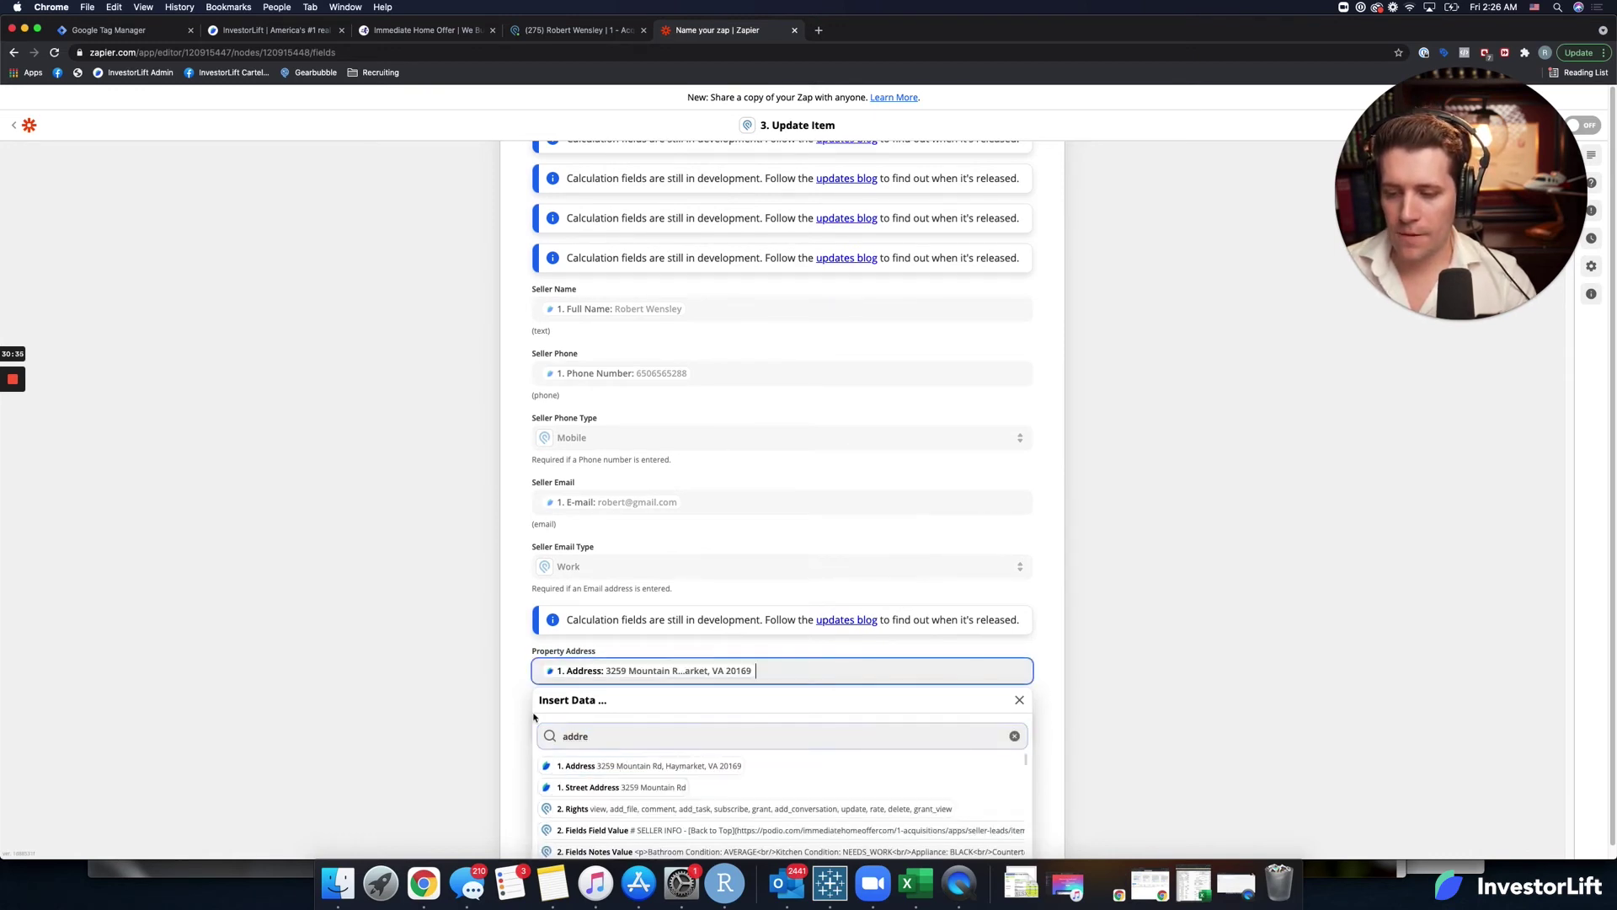
Map the lead's Bedrooms count into Bedrooms, searching the fields for 'bed'.
scroll(523, 716, down, 3)
scroll(523, 716, down, 3)
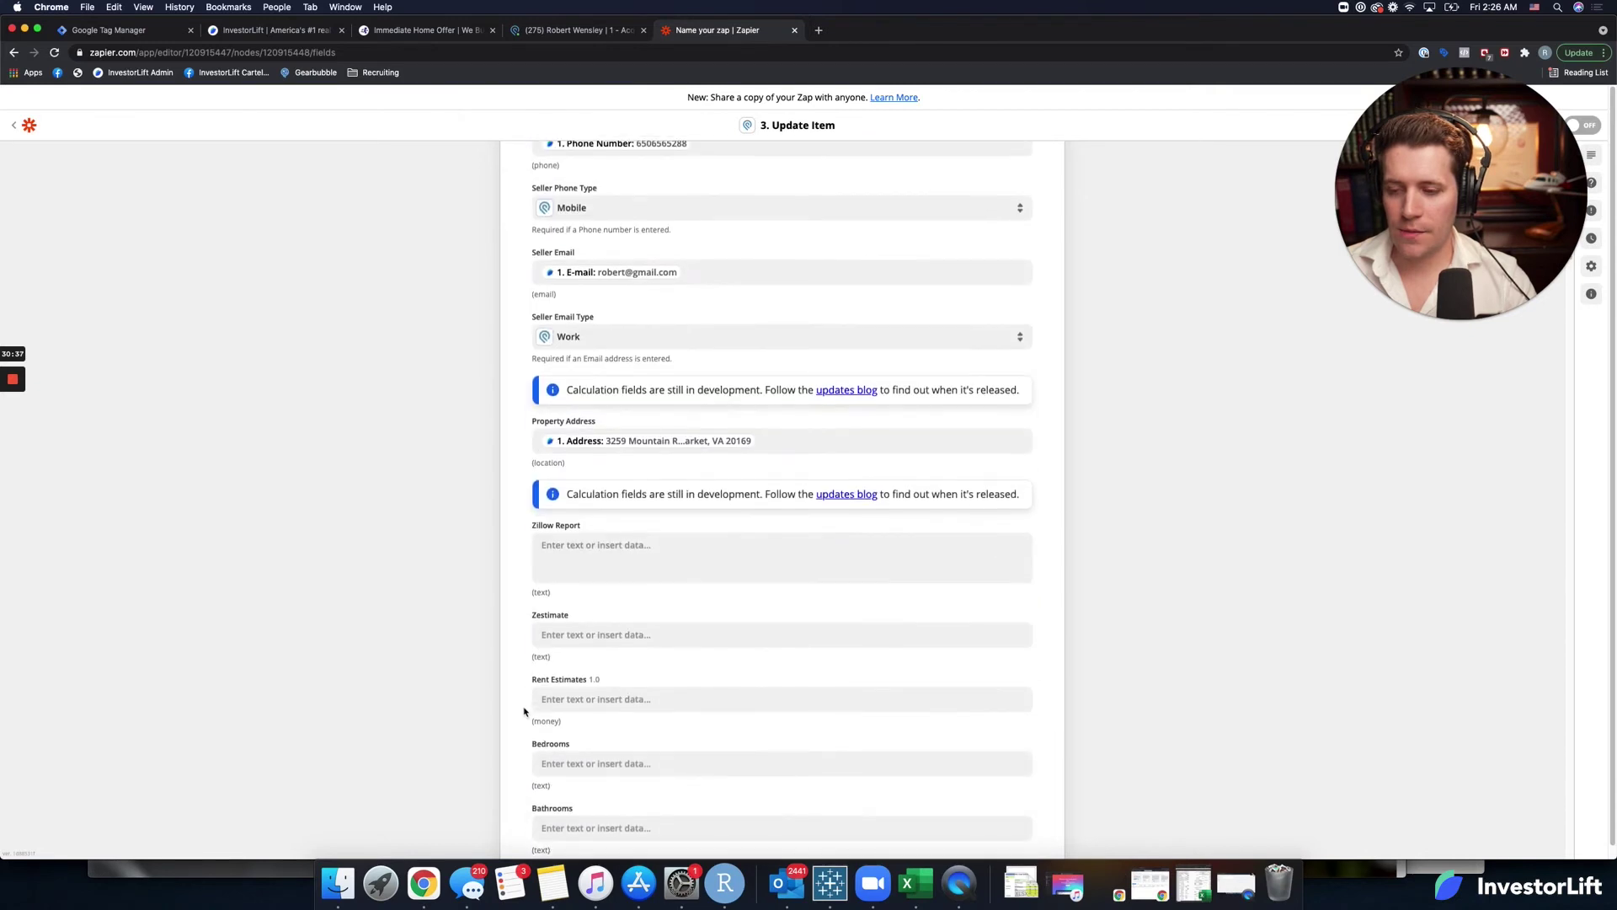
scroll(521, 708, down, 2)
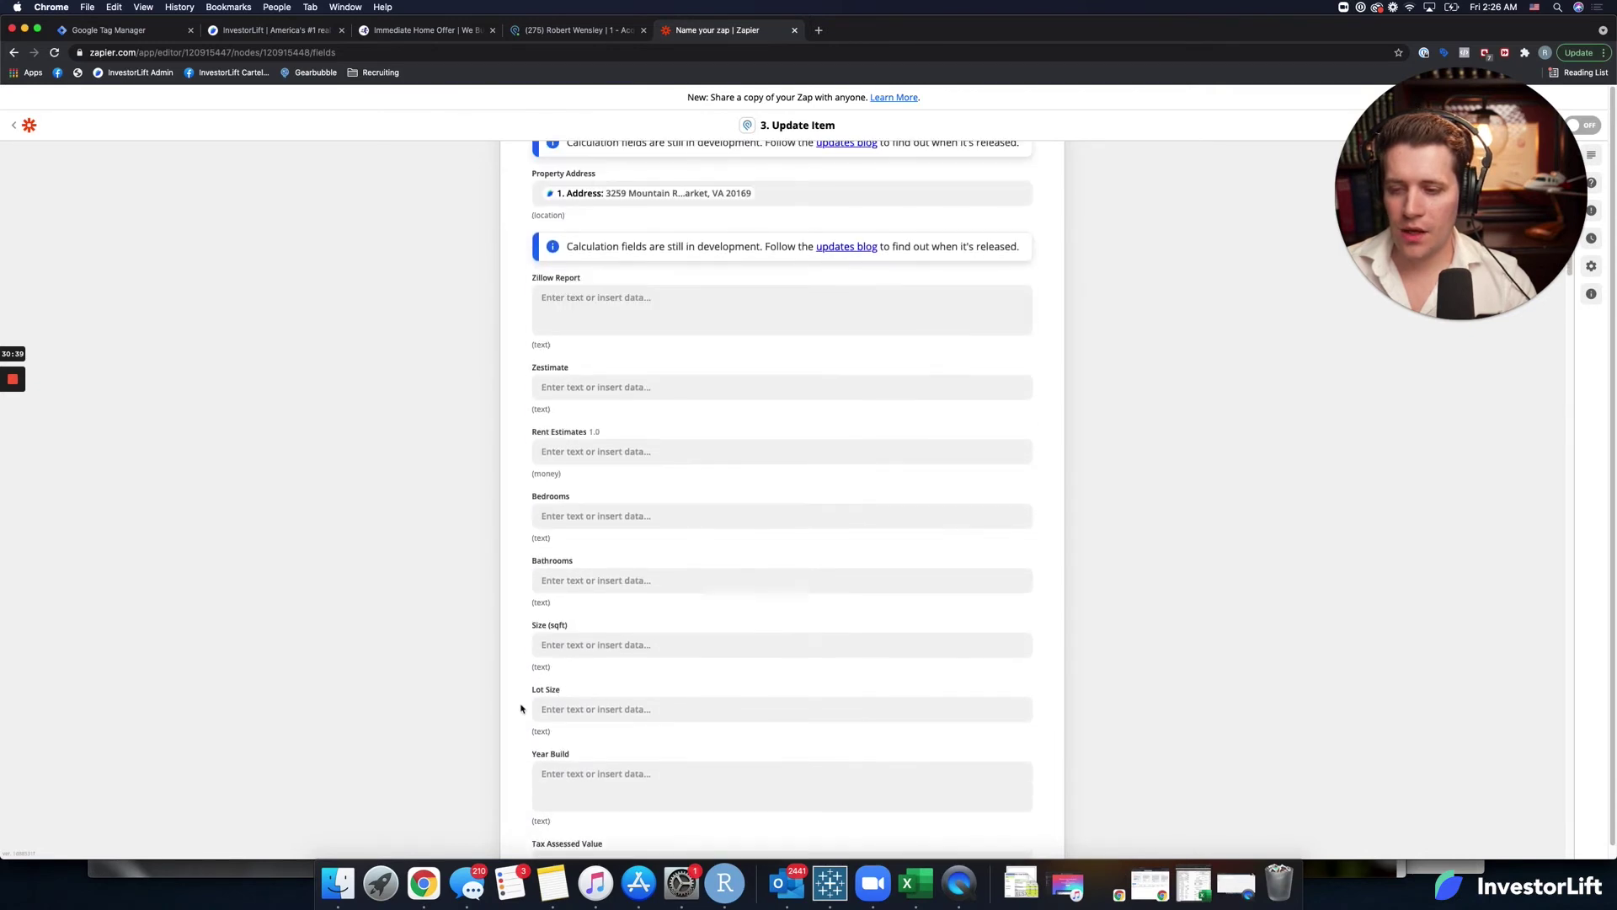
click(570, 515)
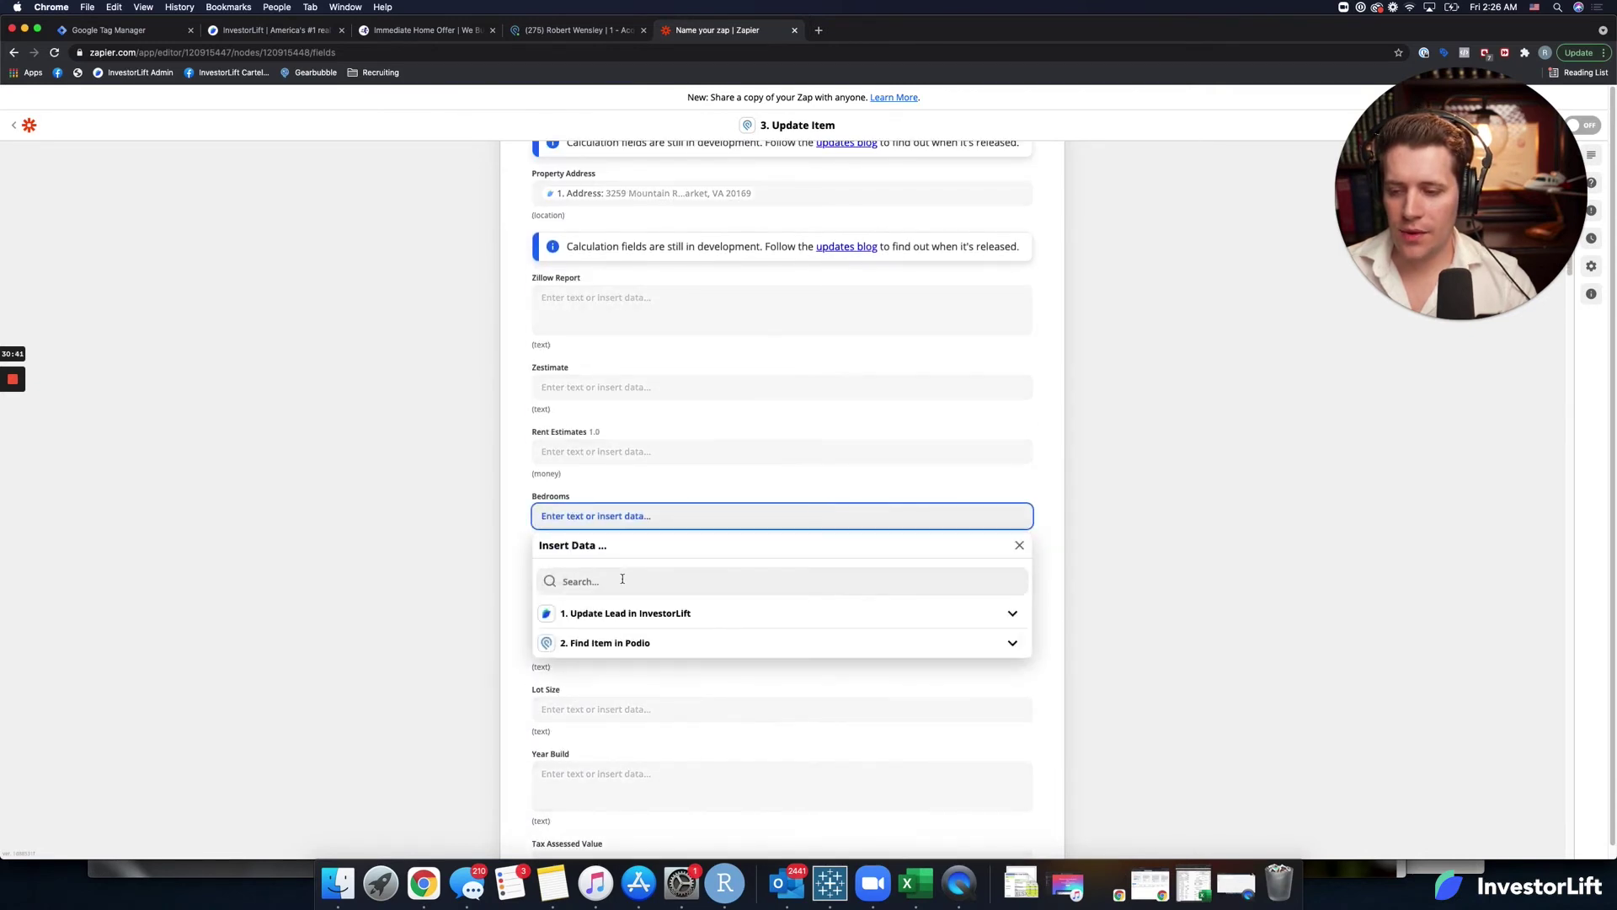
click(624, 615)
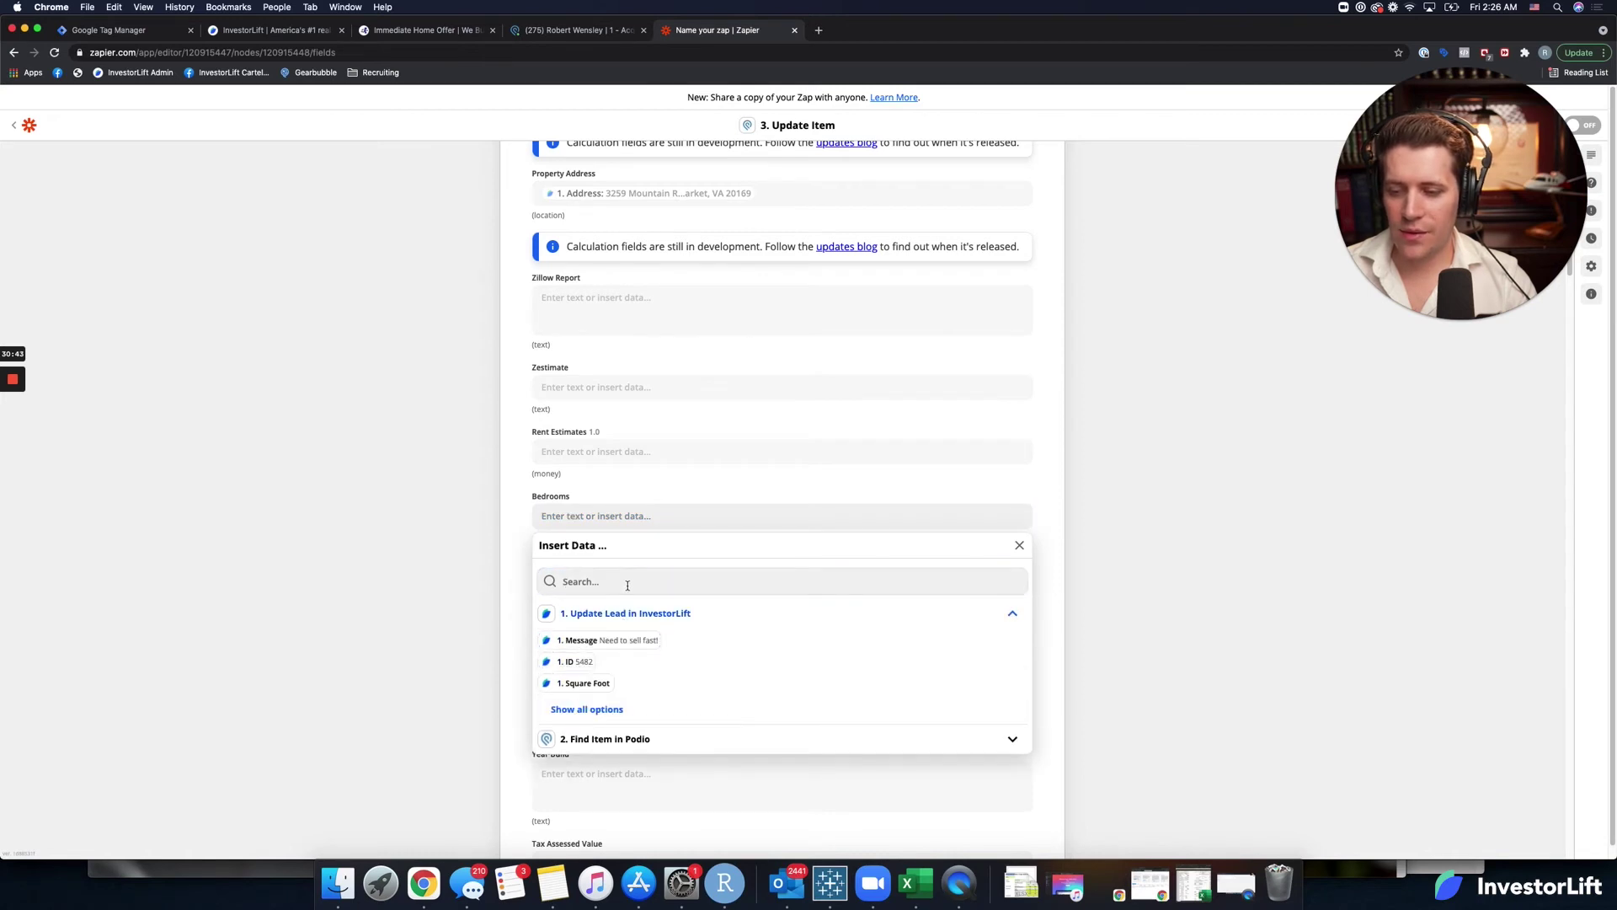
text(bed)
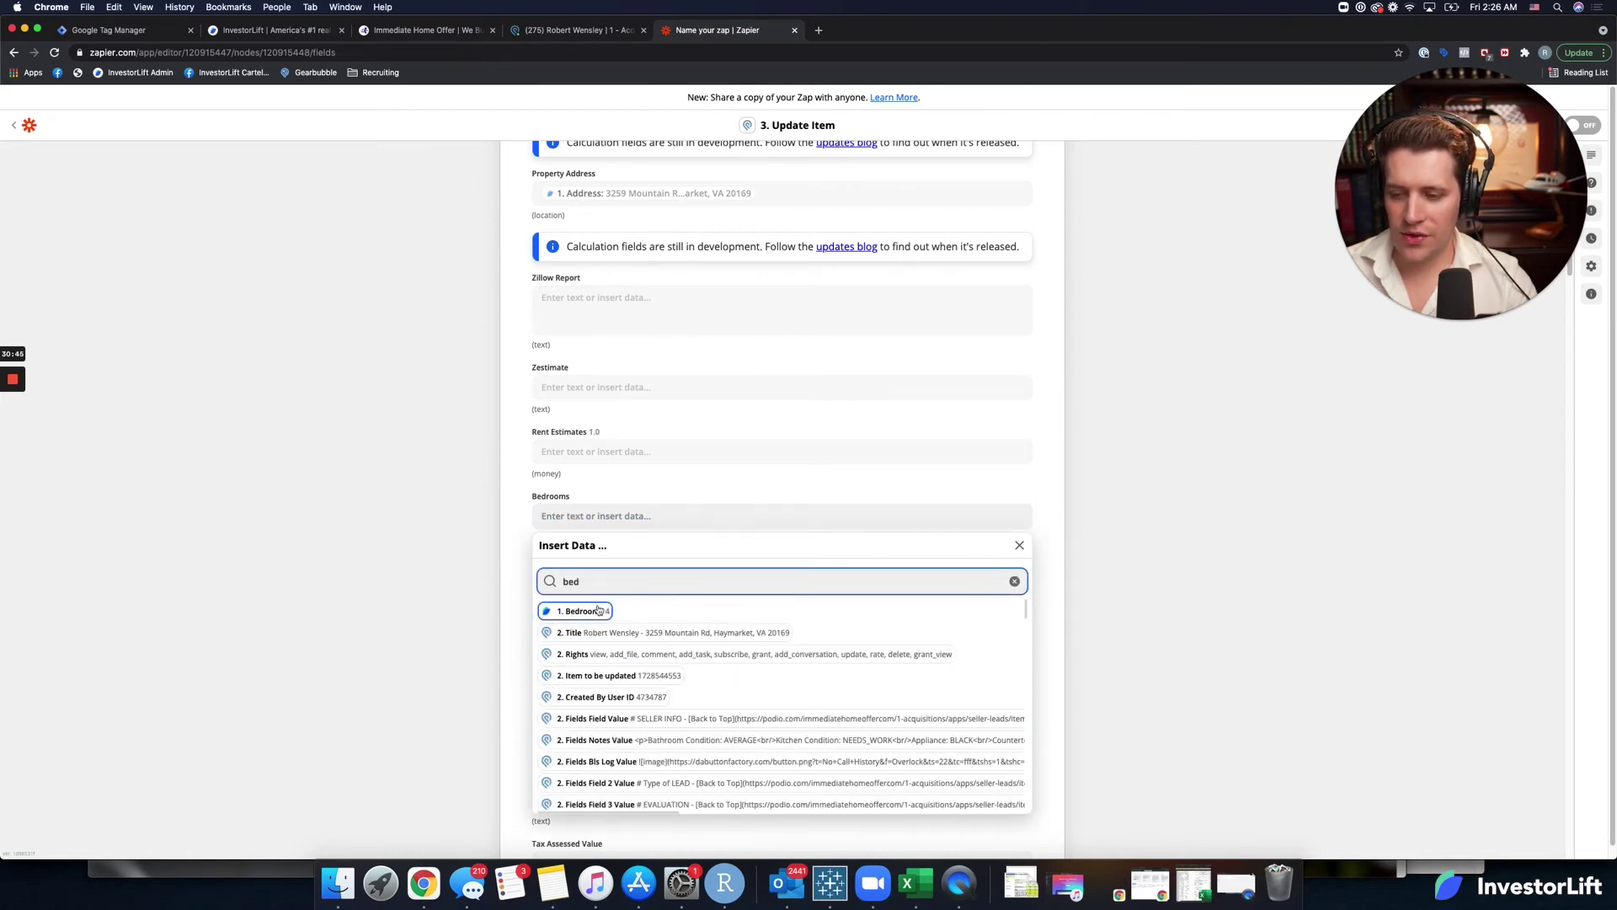
key(Return)
click(522, 546)
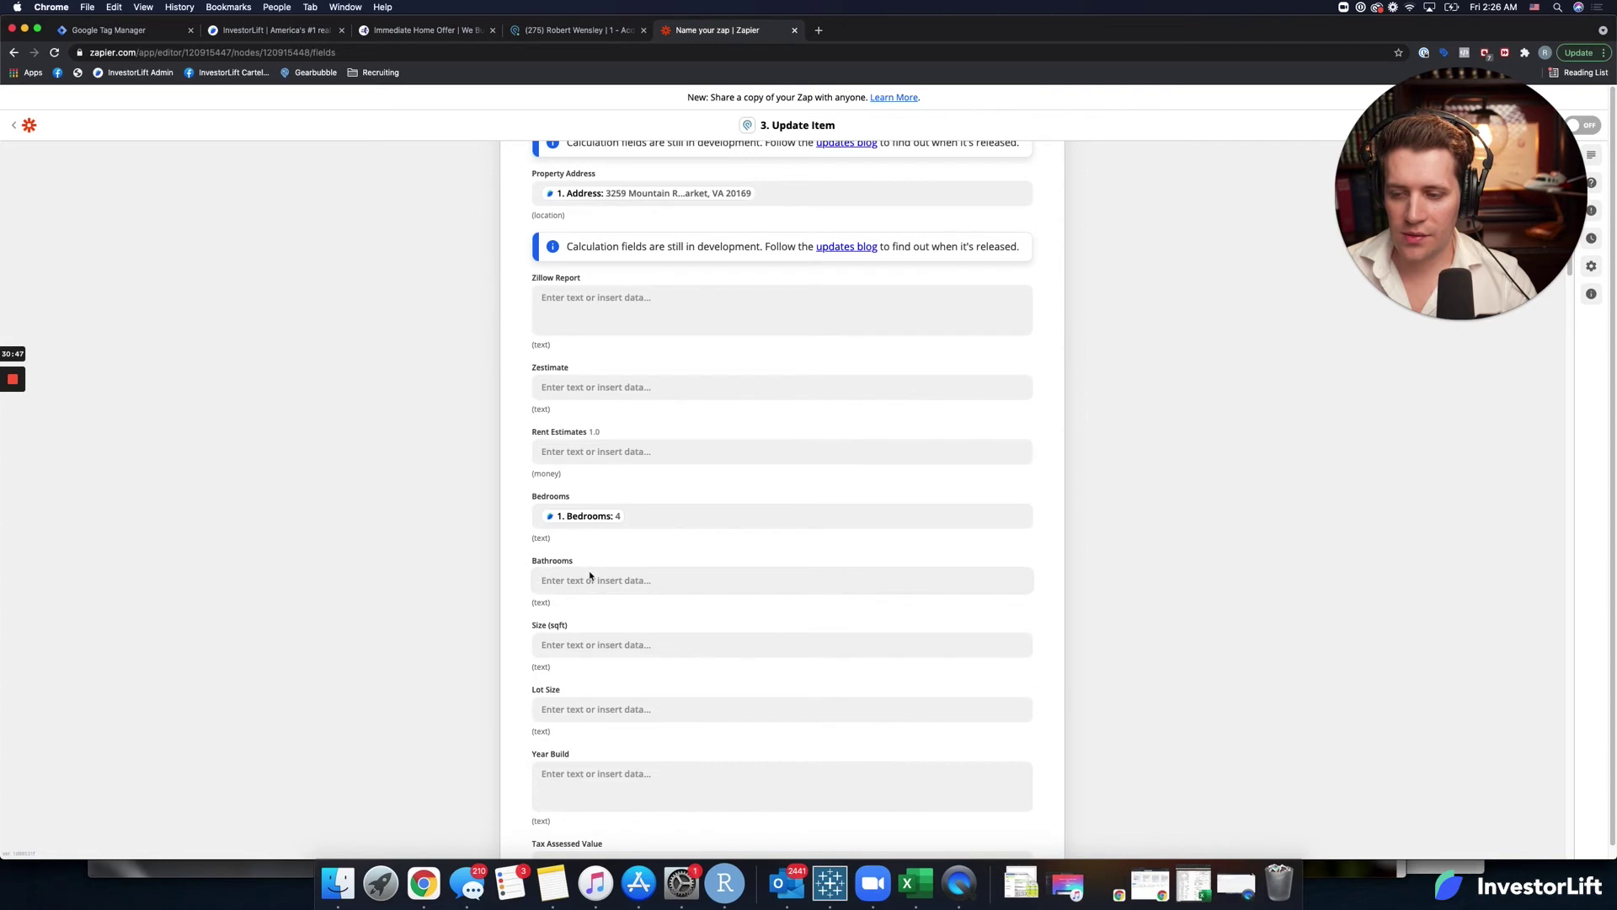
Map the lead's Bathrooms count into Bathrooms, searching the fields for 'bat'.
click(593, 576)
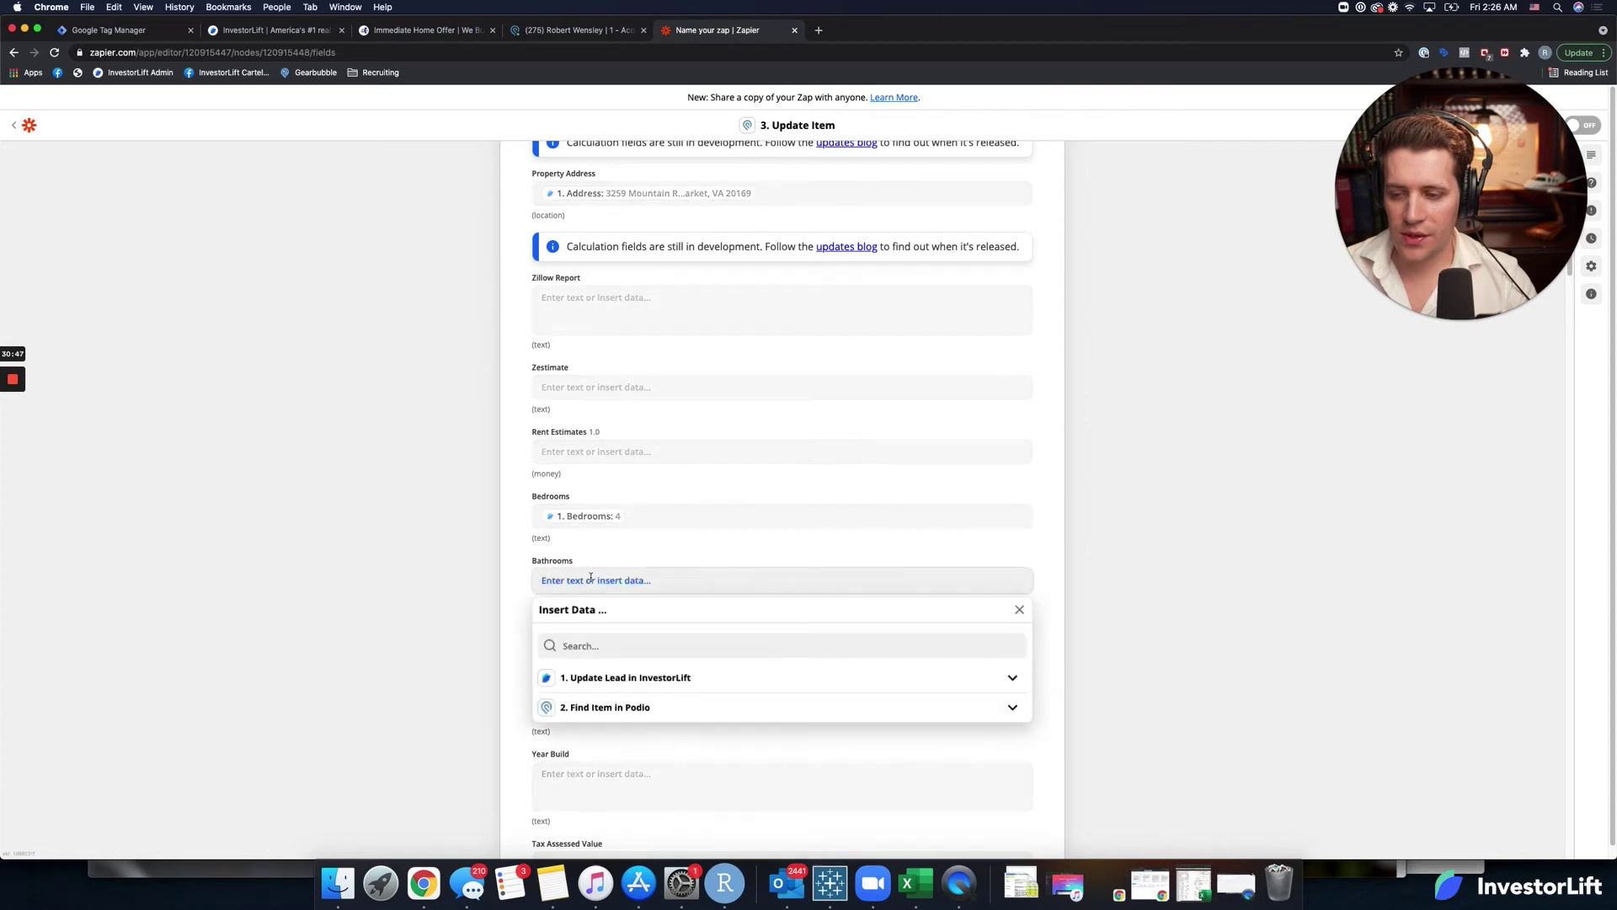
click(608, 678)
click(649, 649)
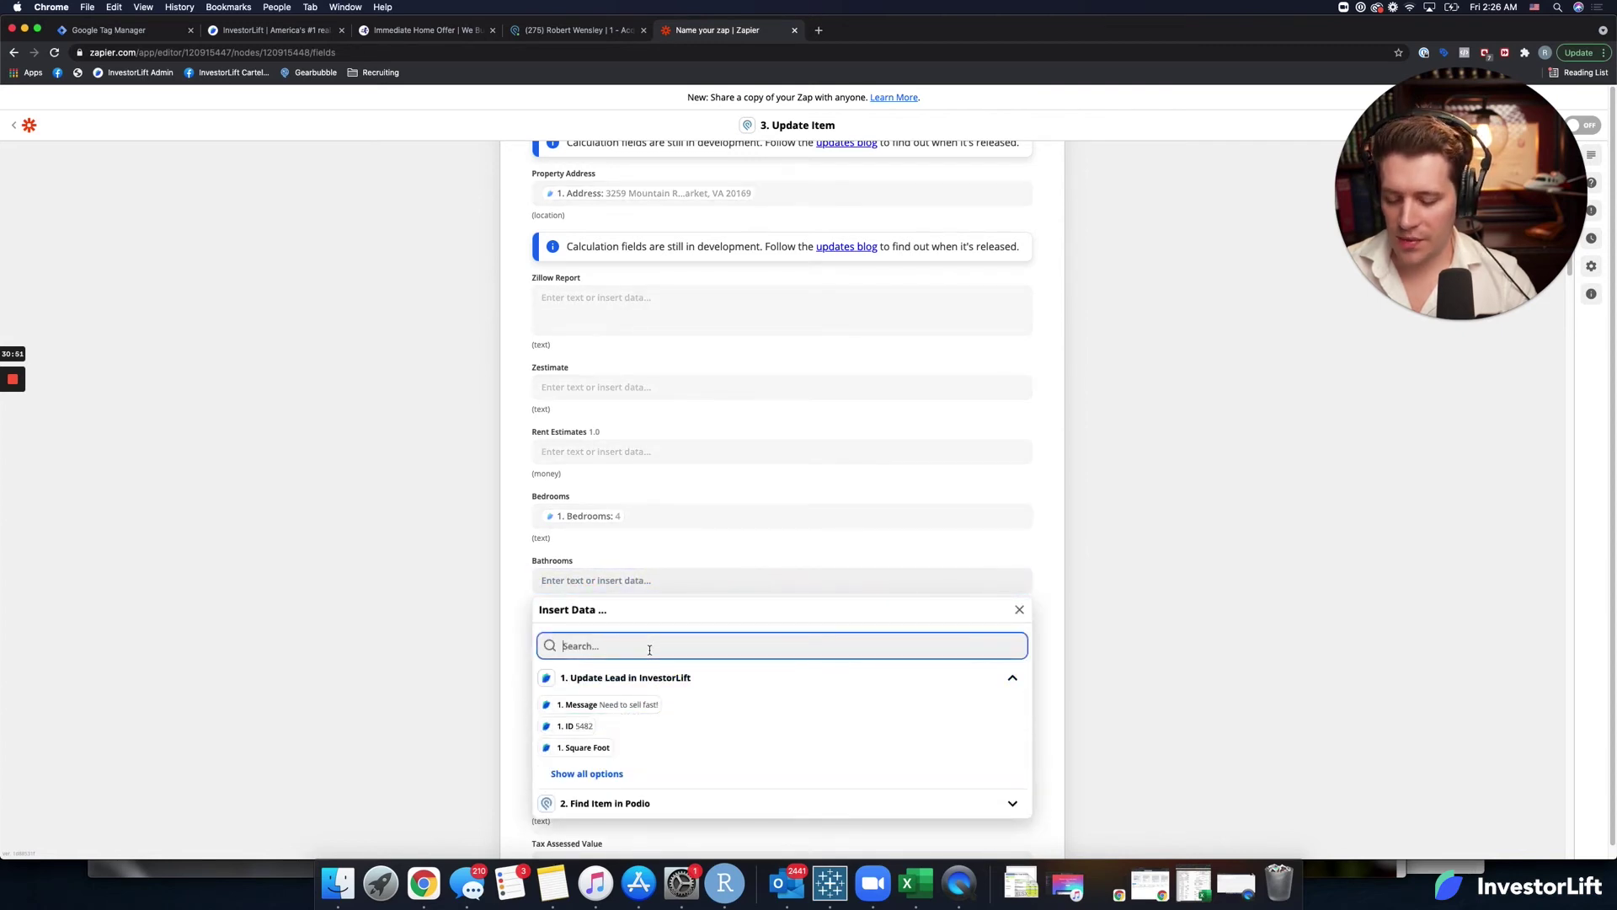
text(bat)
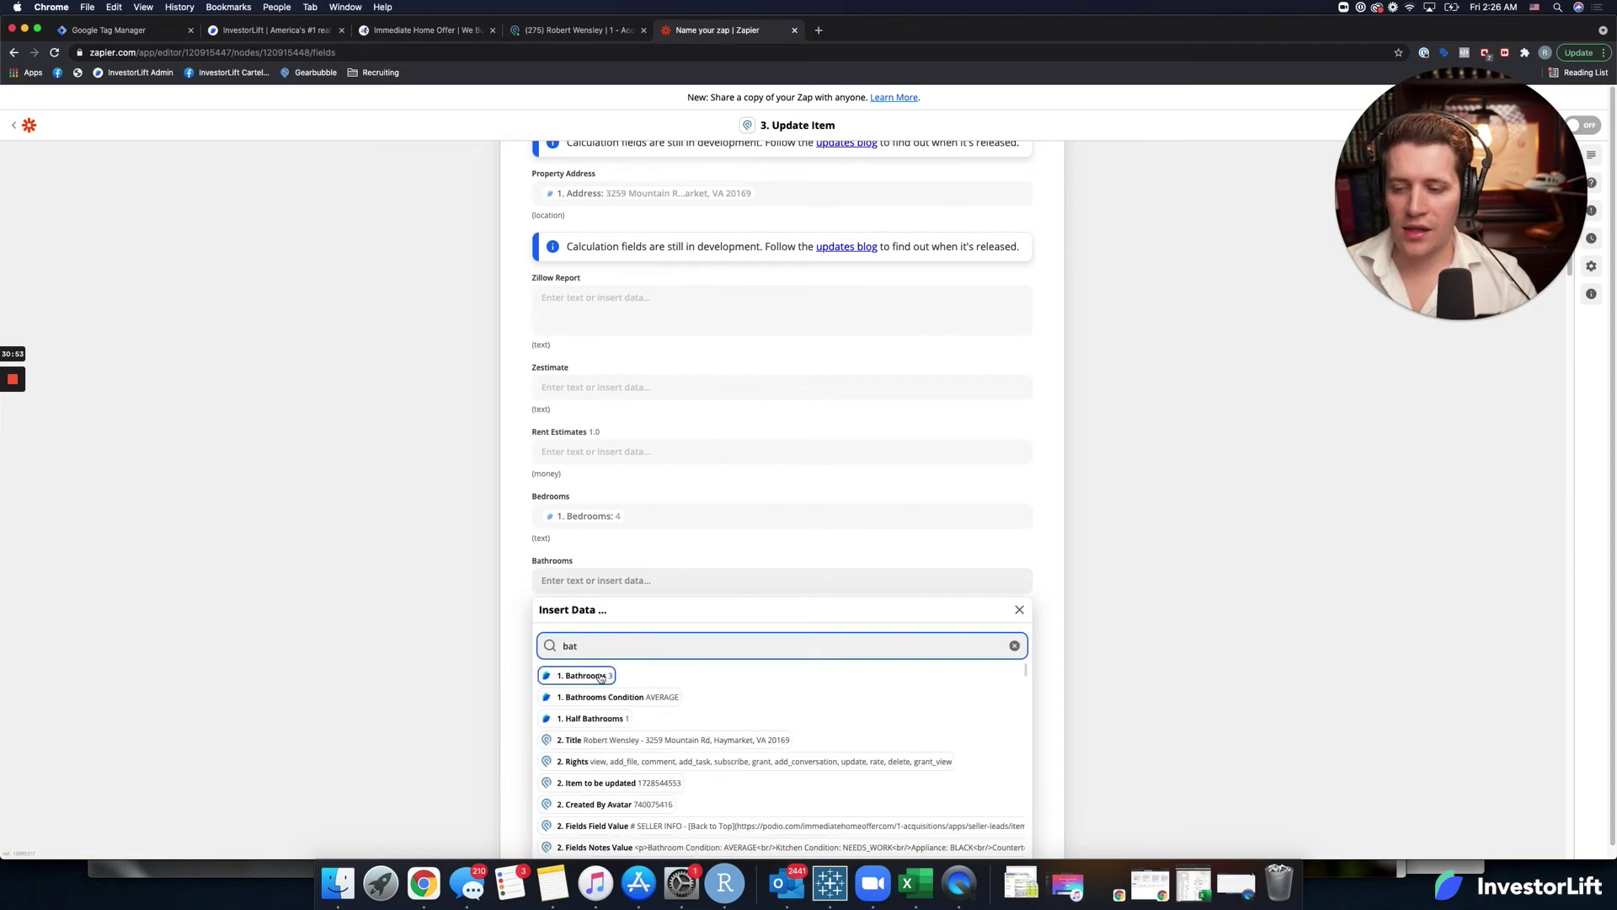
click(599, 676)
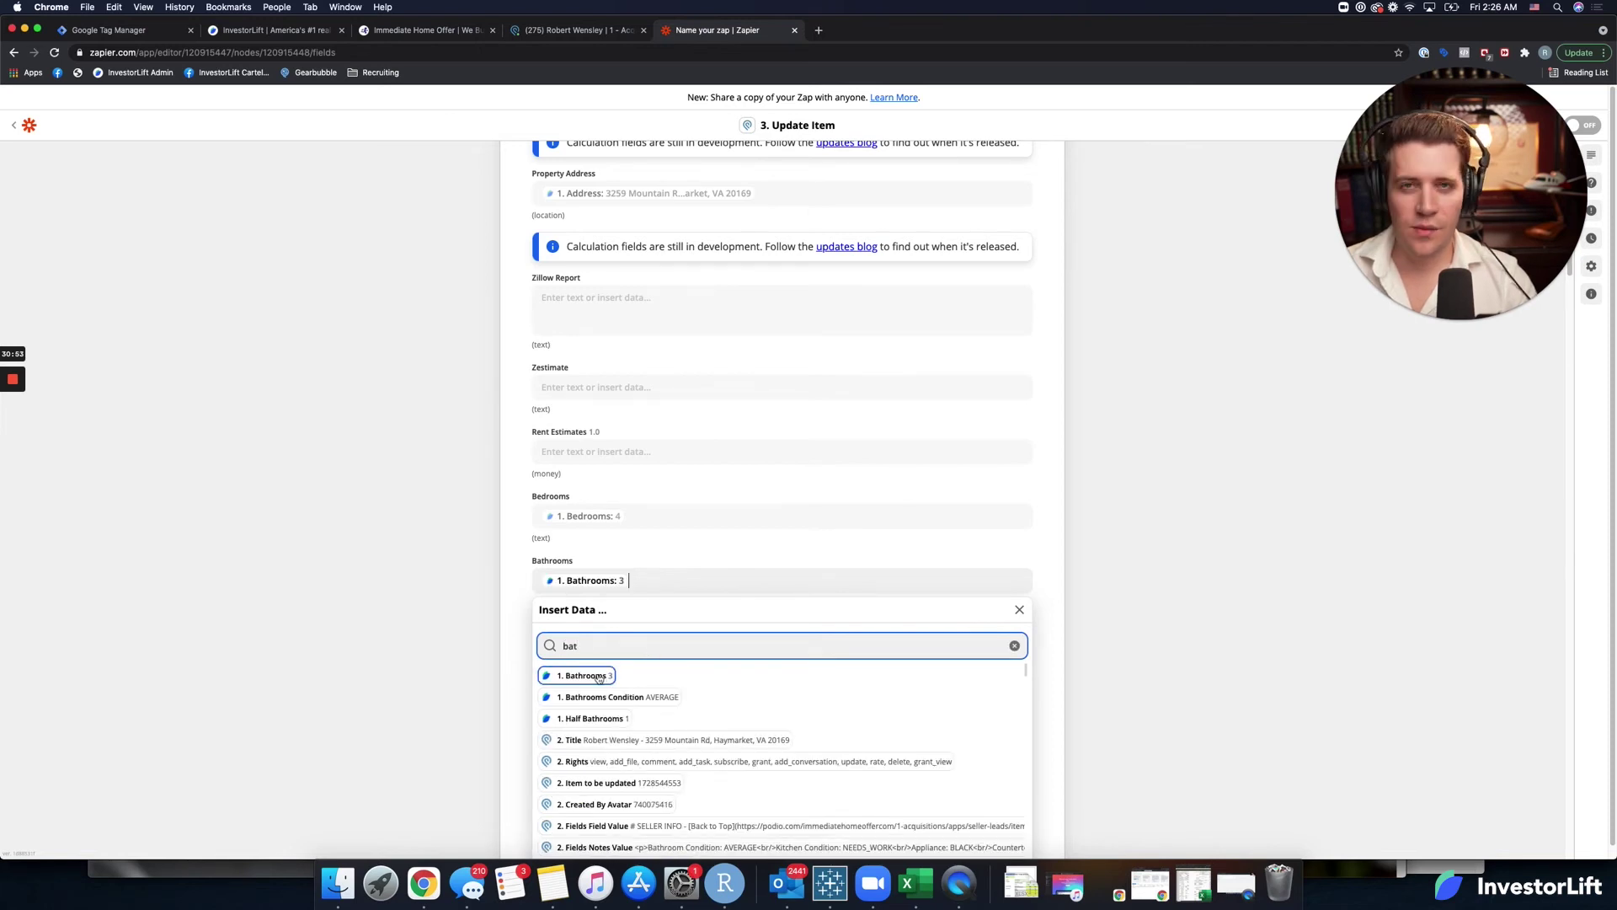
click(517, 657)
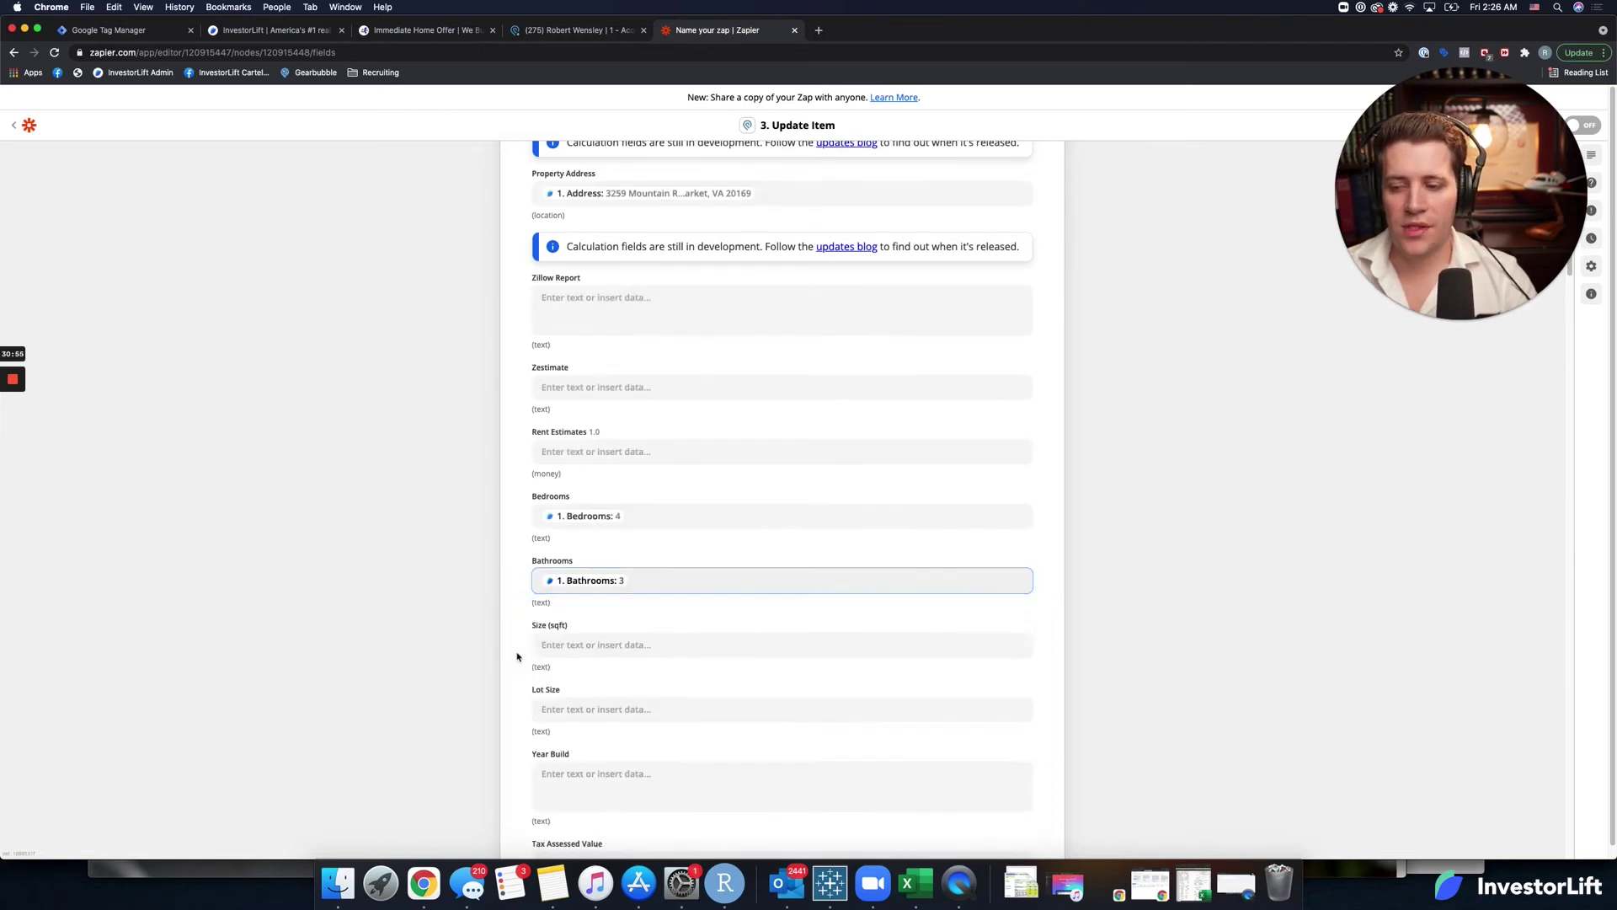
triple_click(545, 604)
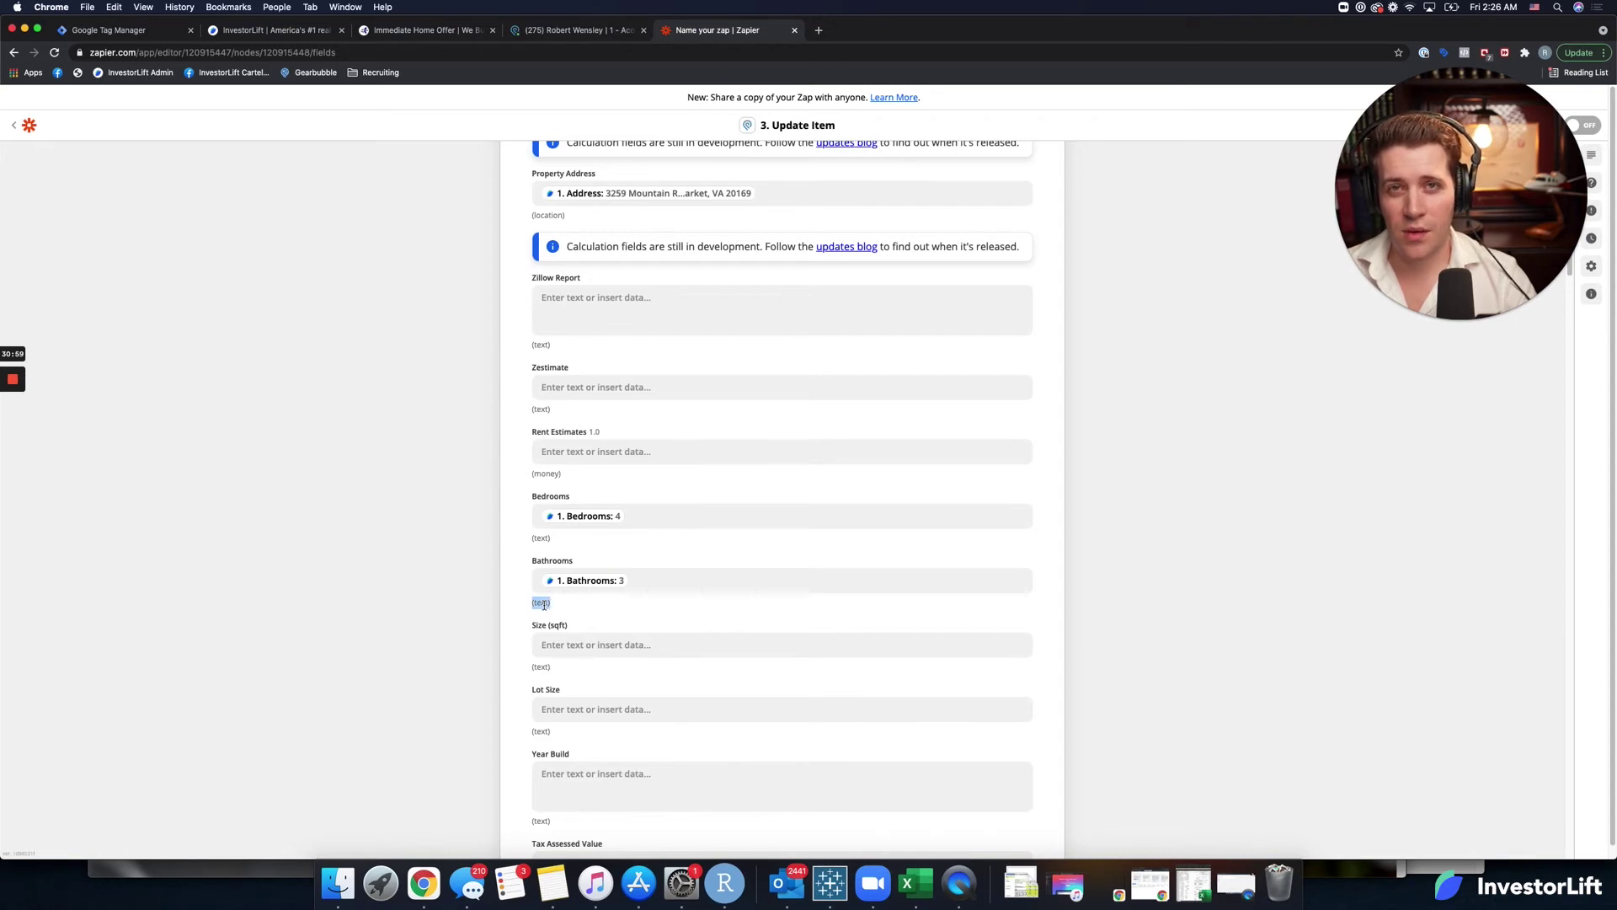
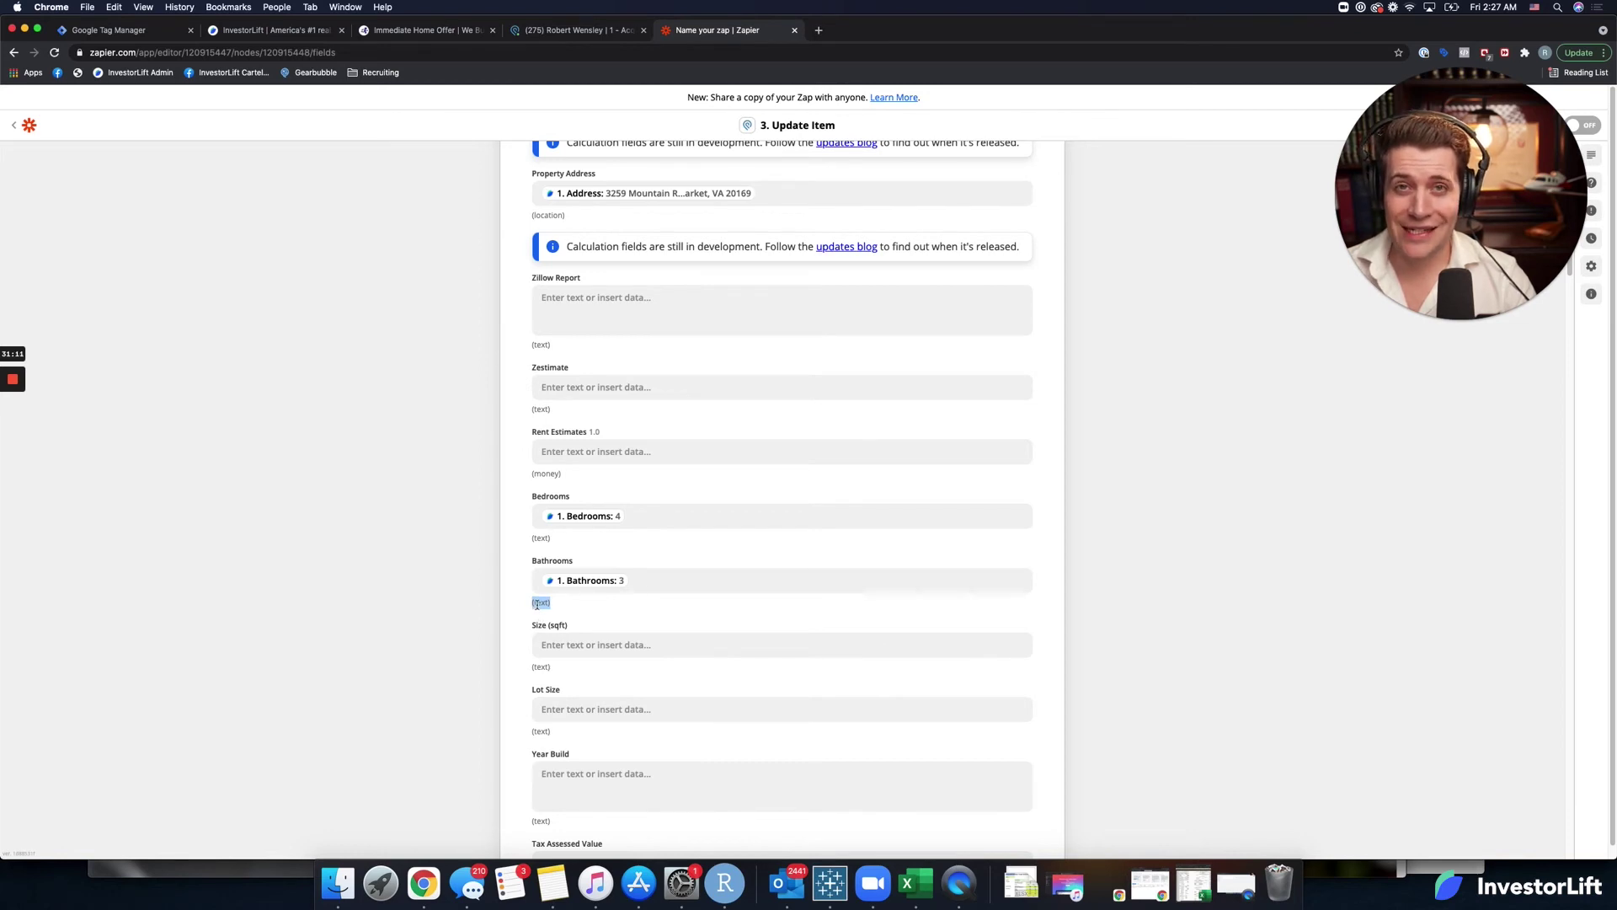
Map InvestorLift's Square Foot into Size (sqft) and Lot Size into Lot Size.
click(594, 597)
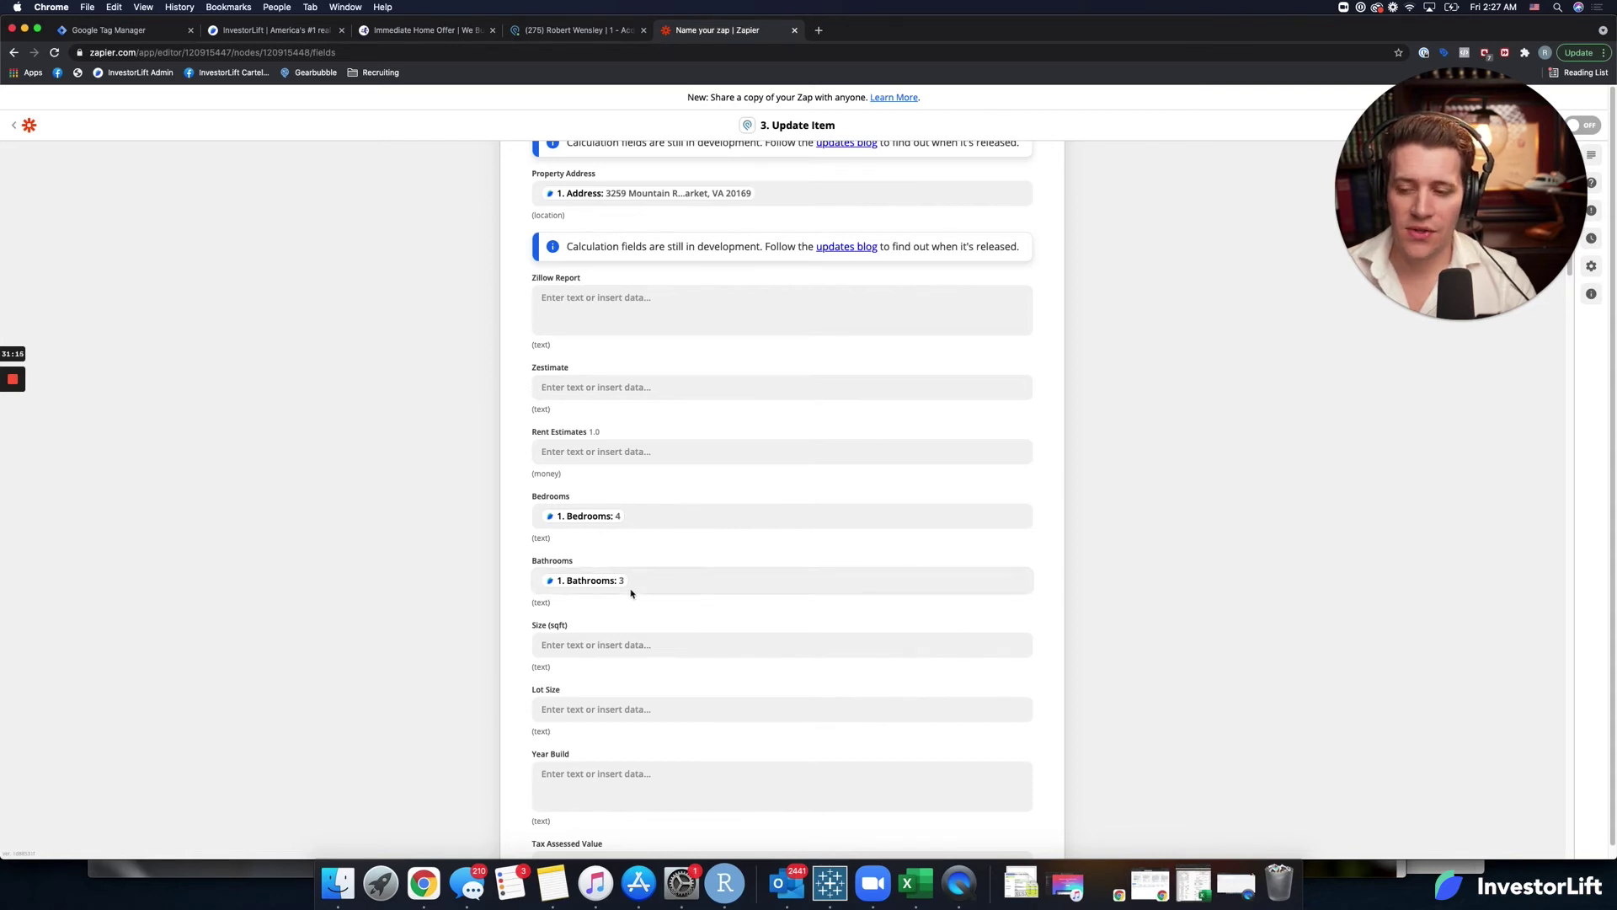
scroll(592, 607, down, 2)
click(579, 560)
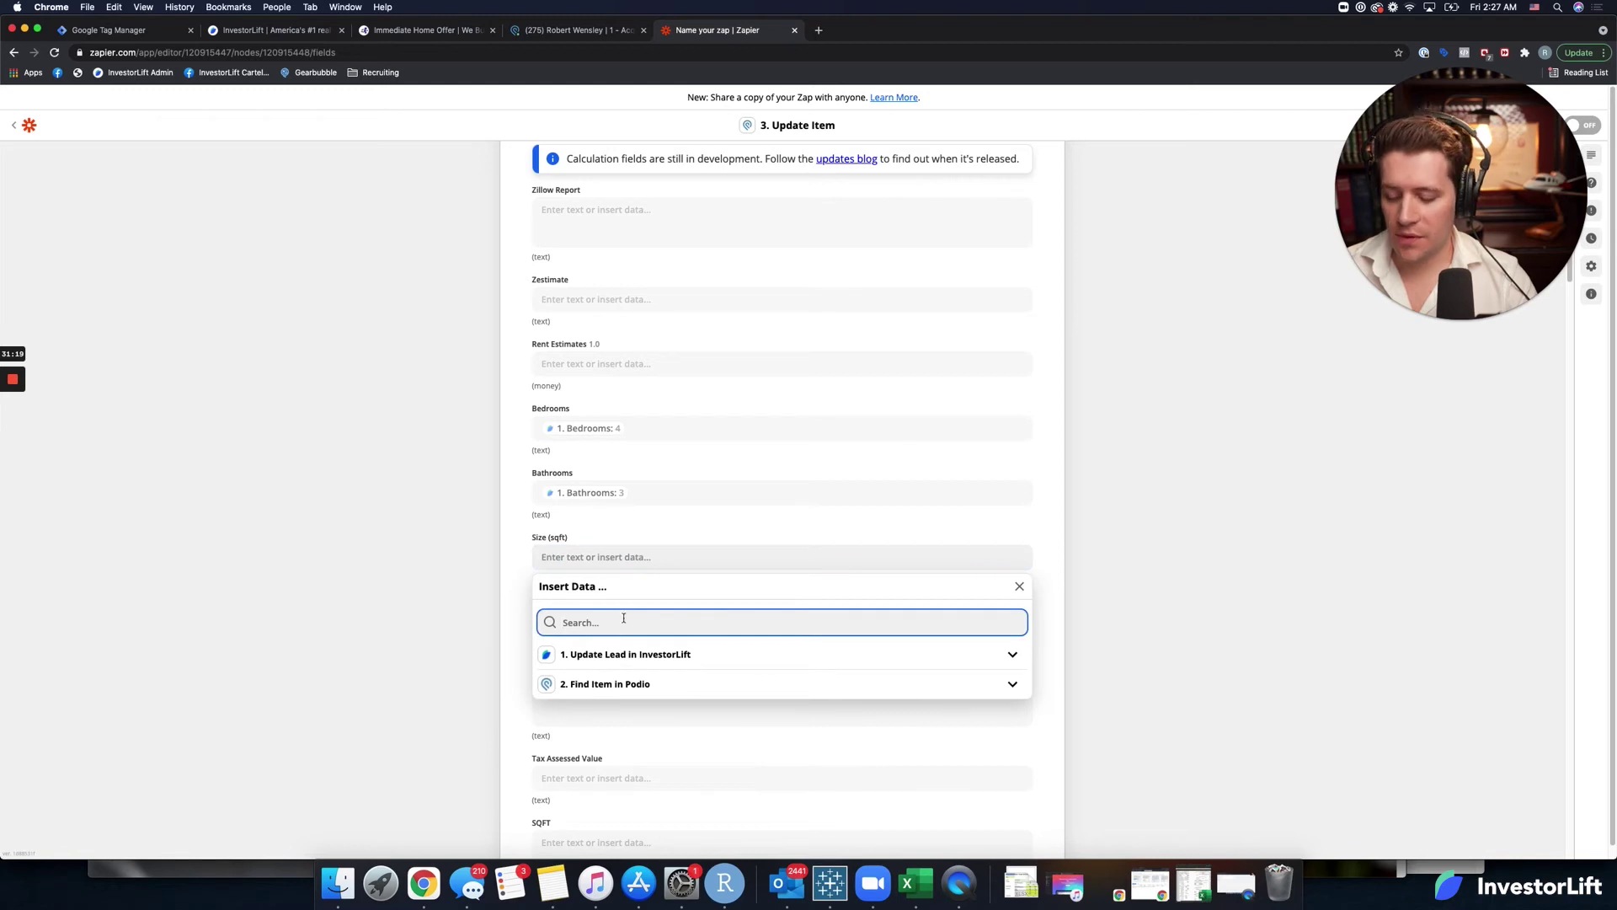
text(sqft)
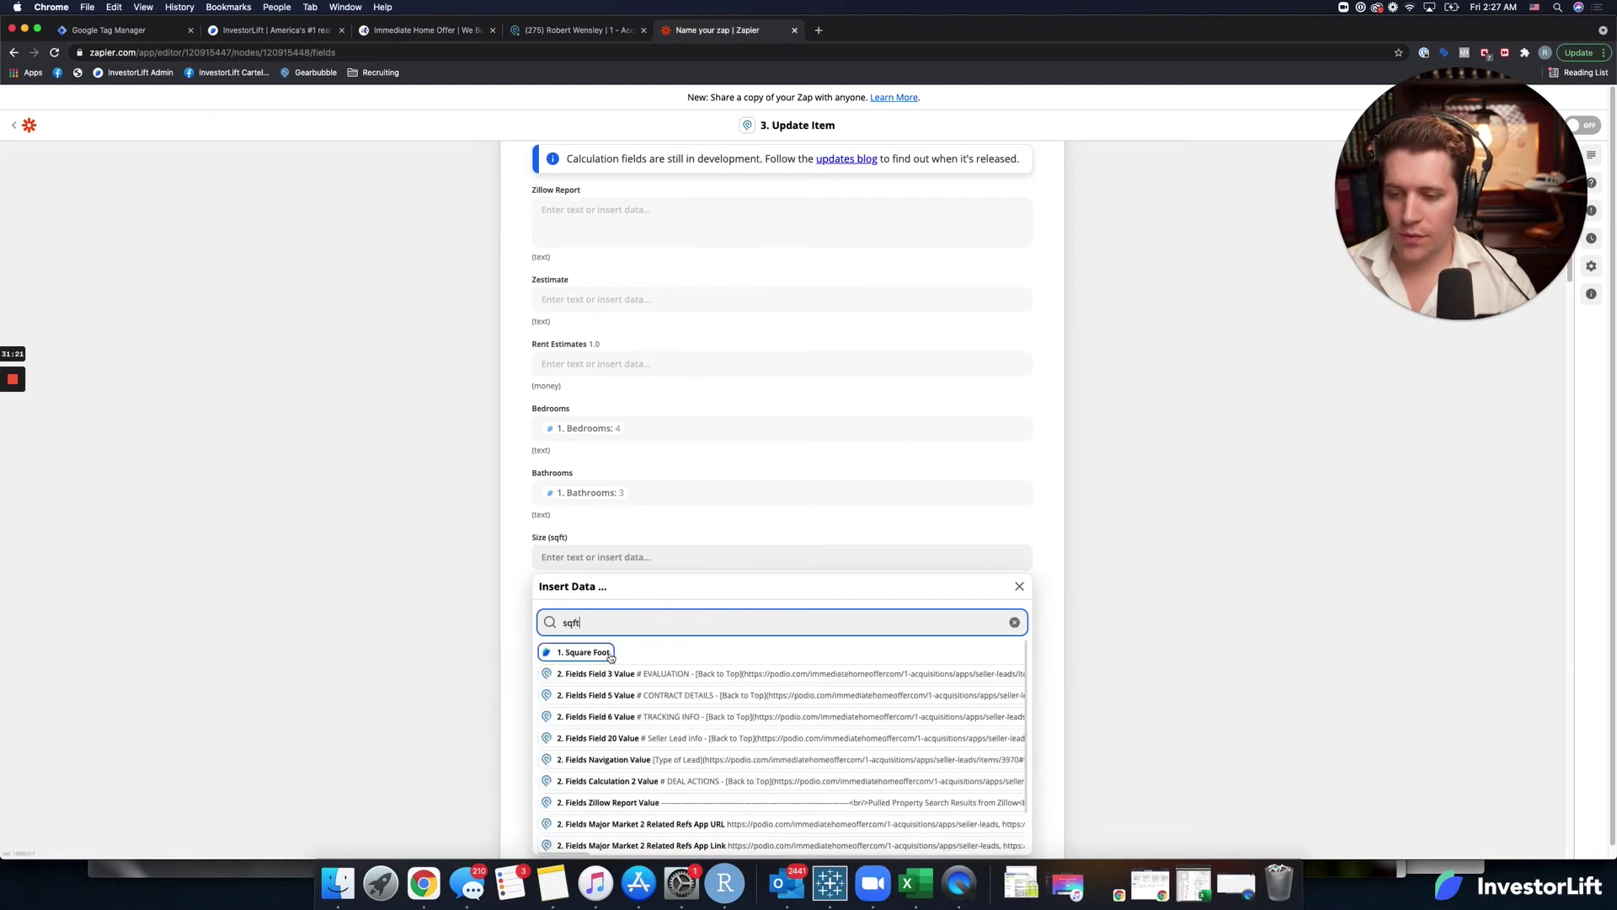
click(607, 655)
click(632, 535)
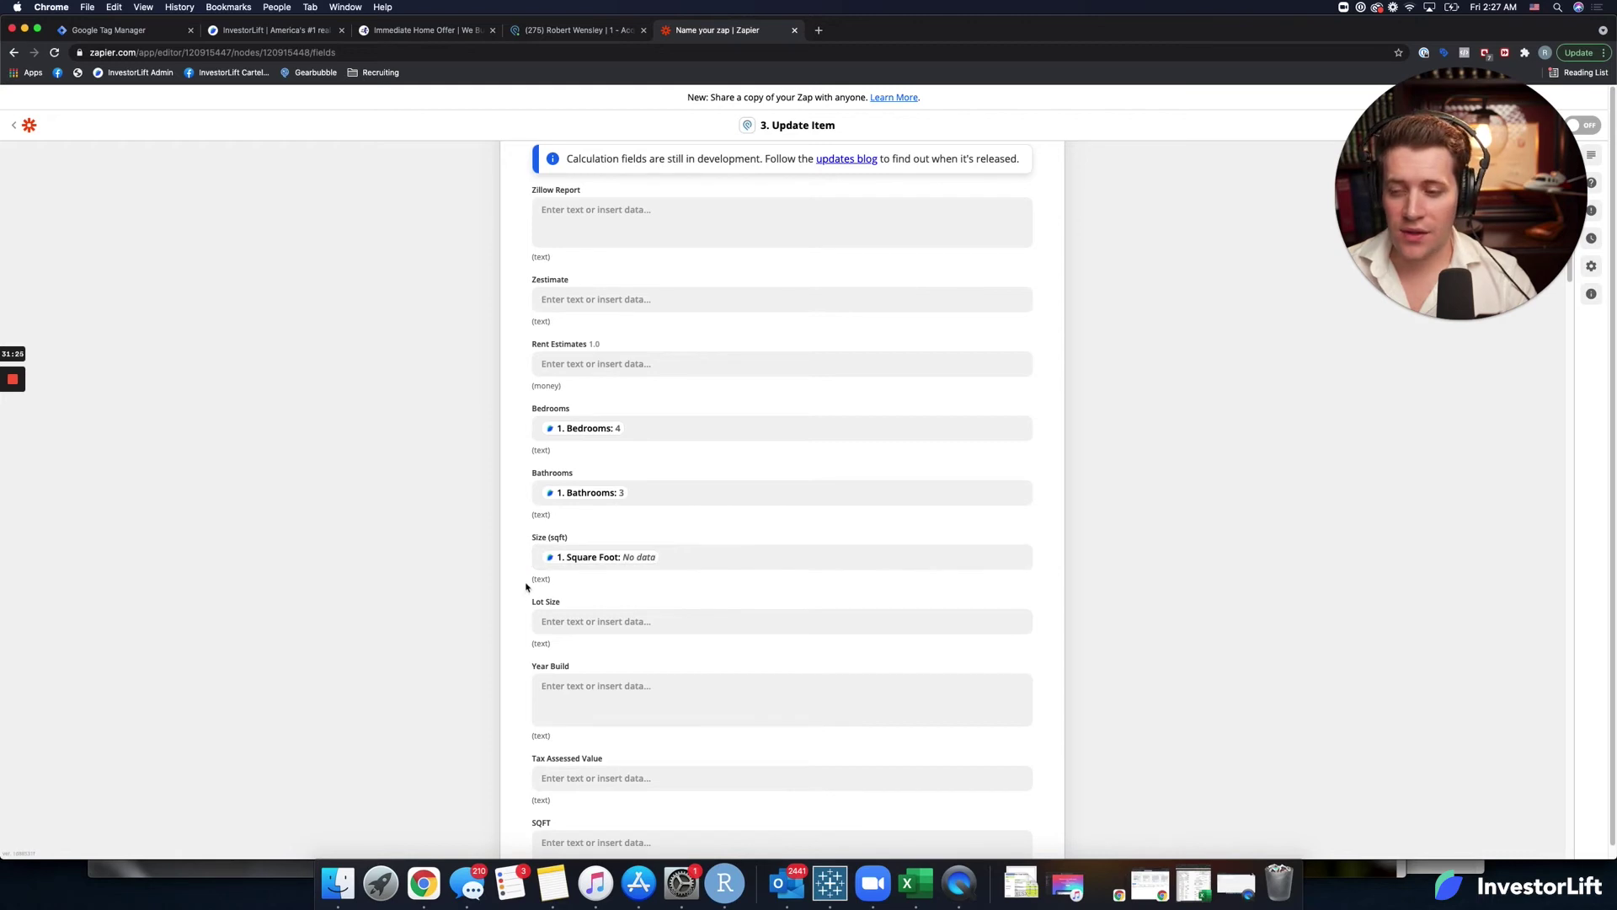
scroll(557, 663, down, 1)
click(556, 601)
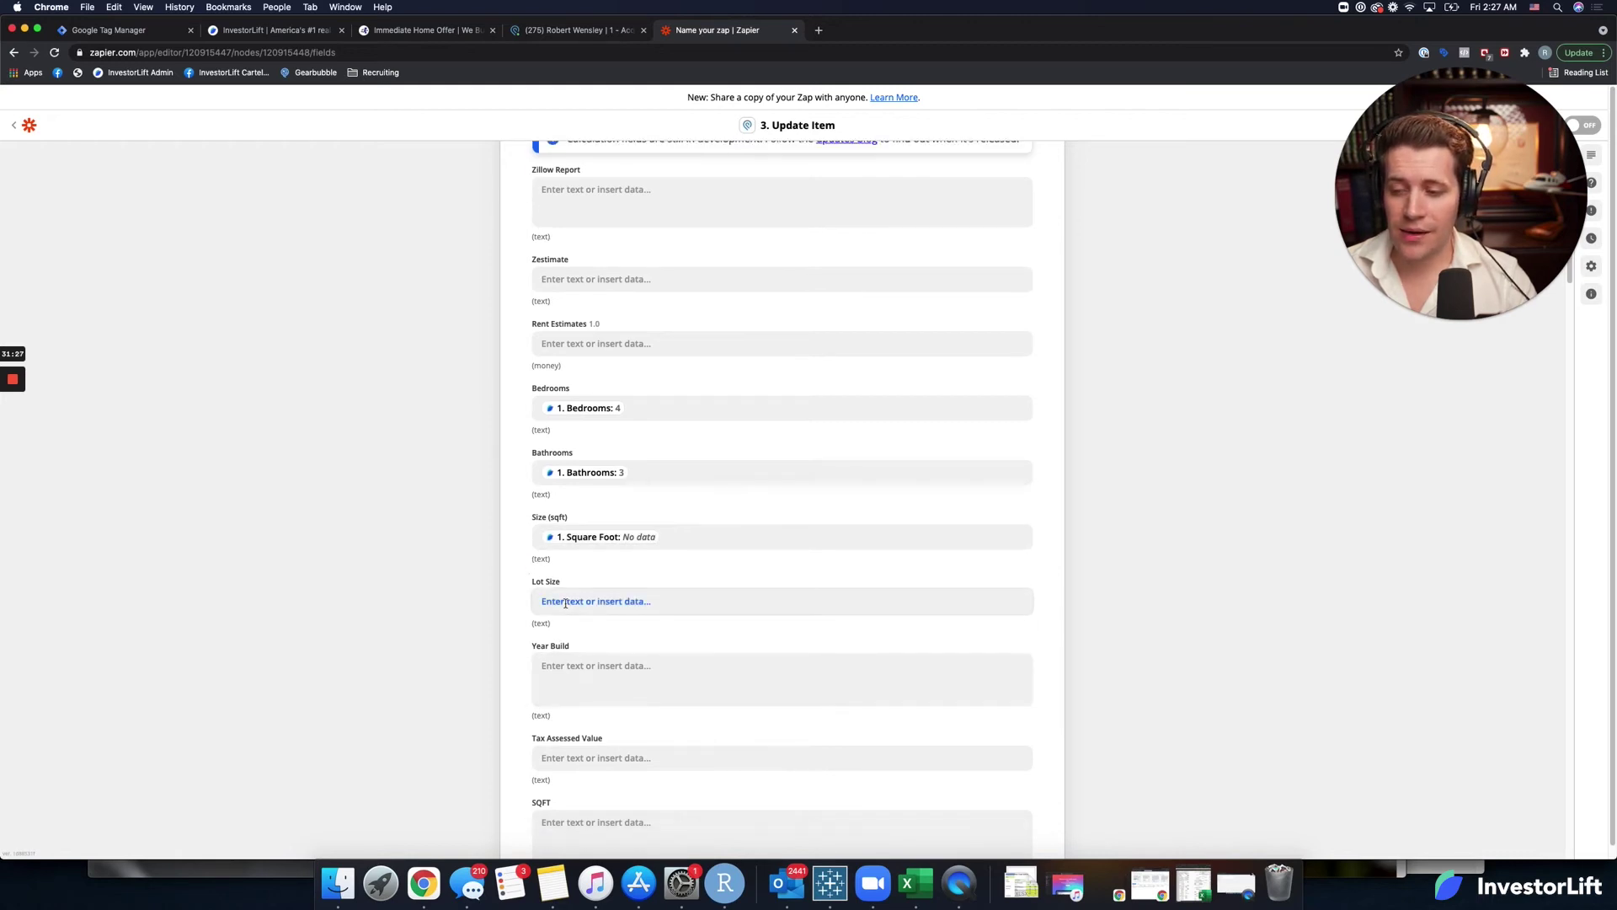
click(581, 664)
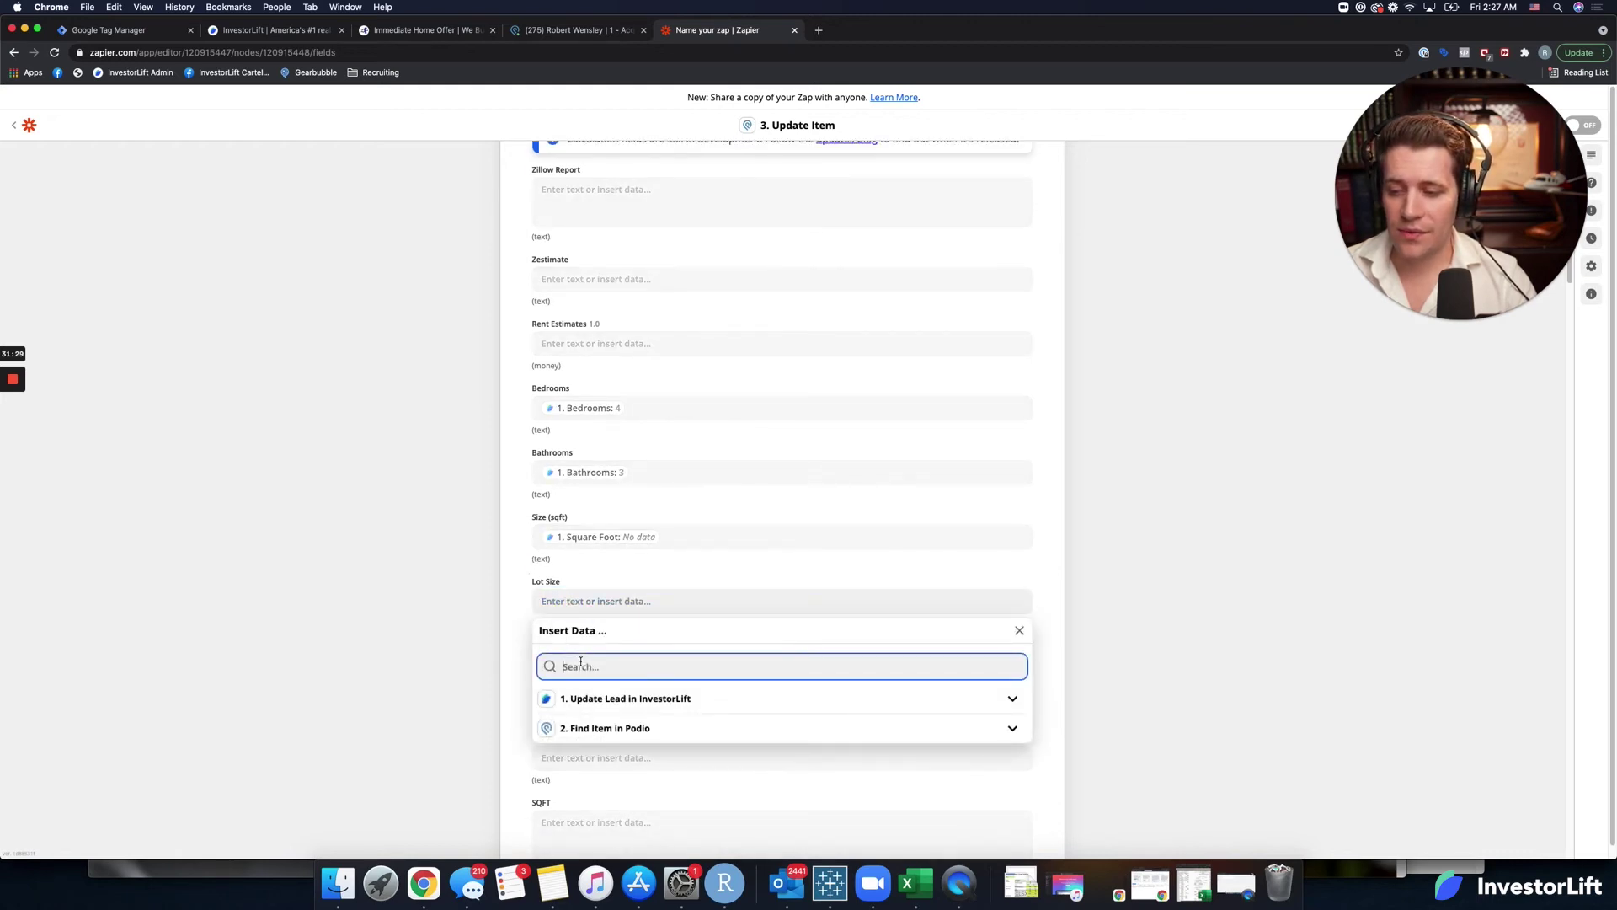
text(lot)
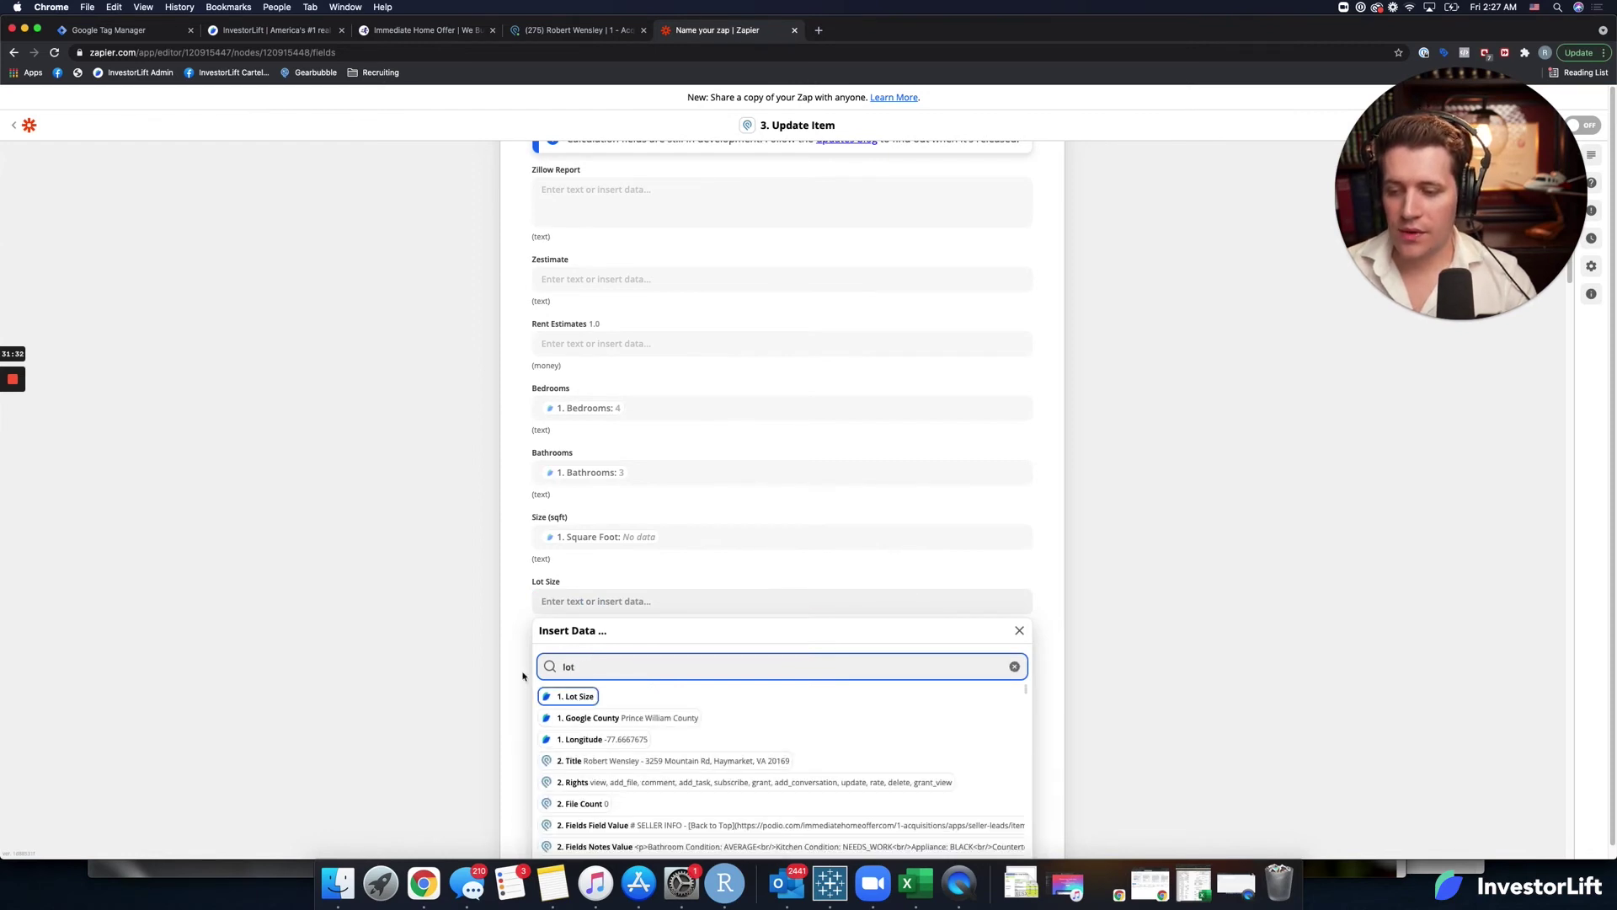
key(Return)
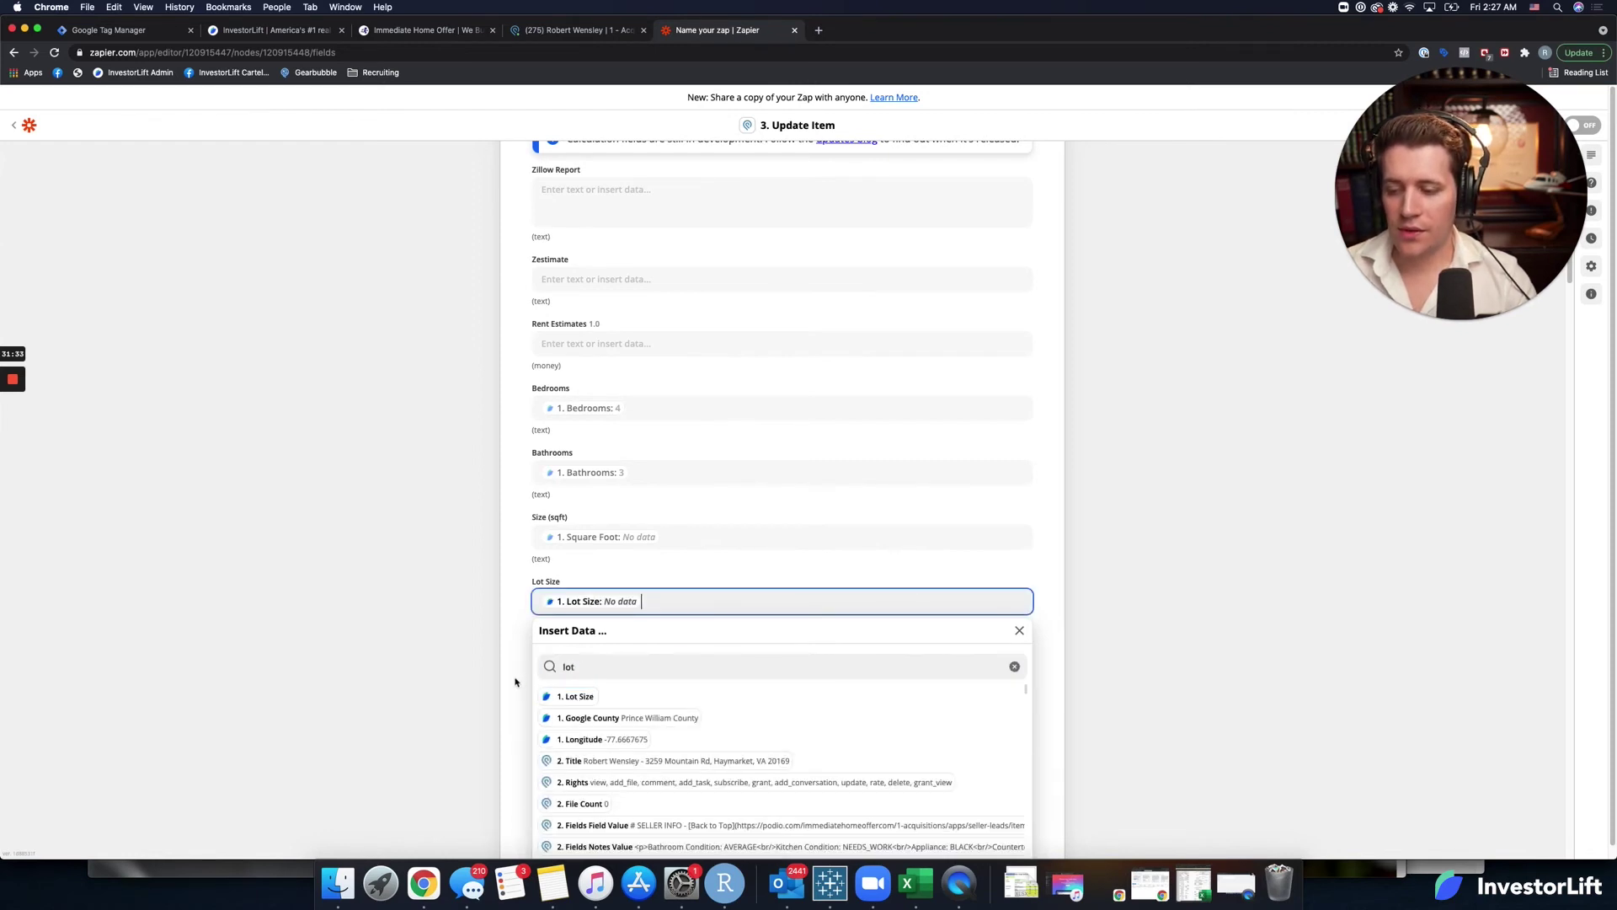
Map Year Built into Year Build and Square Foot into the SQFT field.
scroll(509, 679, down, 2)
click(606, 615)
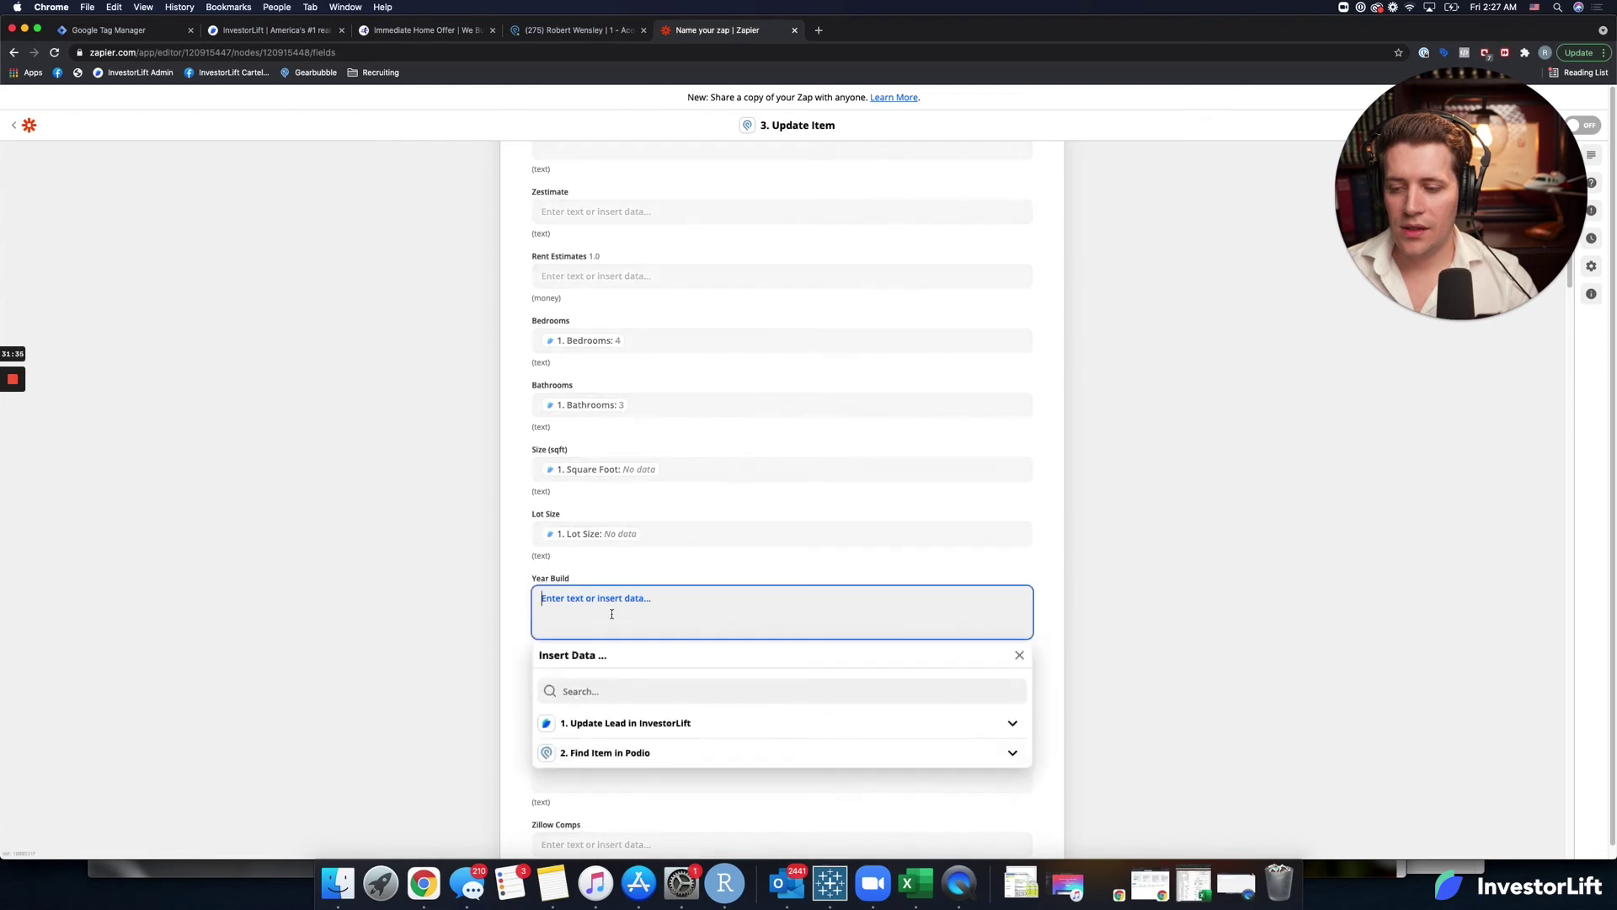
click(587, 686)
text(year)
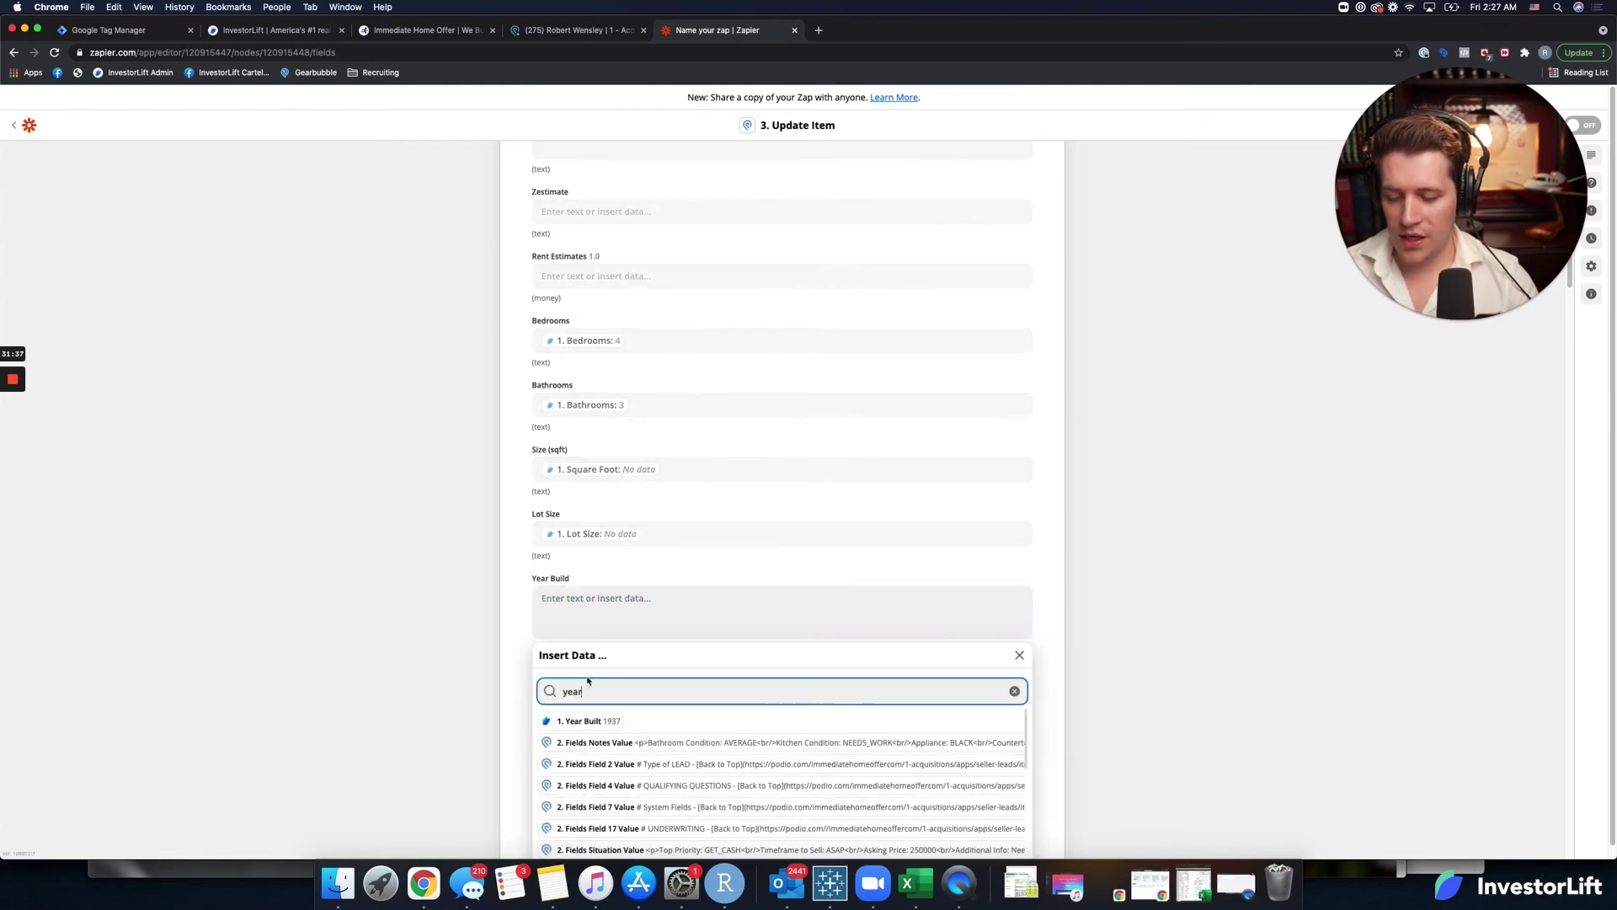
key(Return)
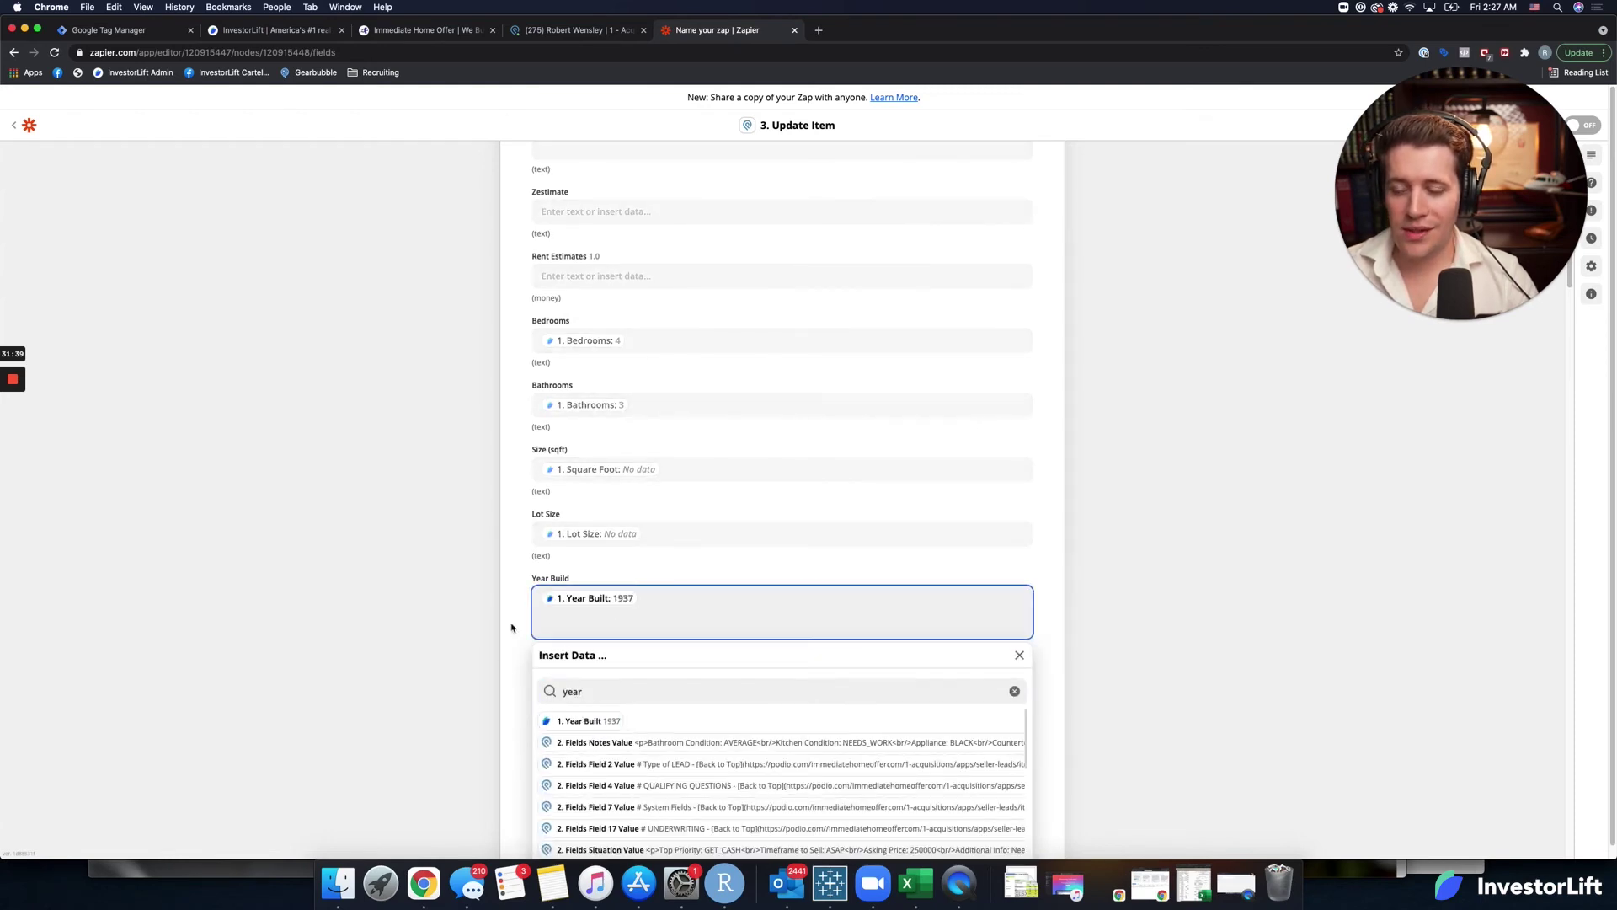
click(511, 628)
scroll(510, 640, down, 2)
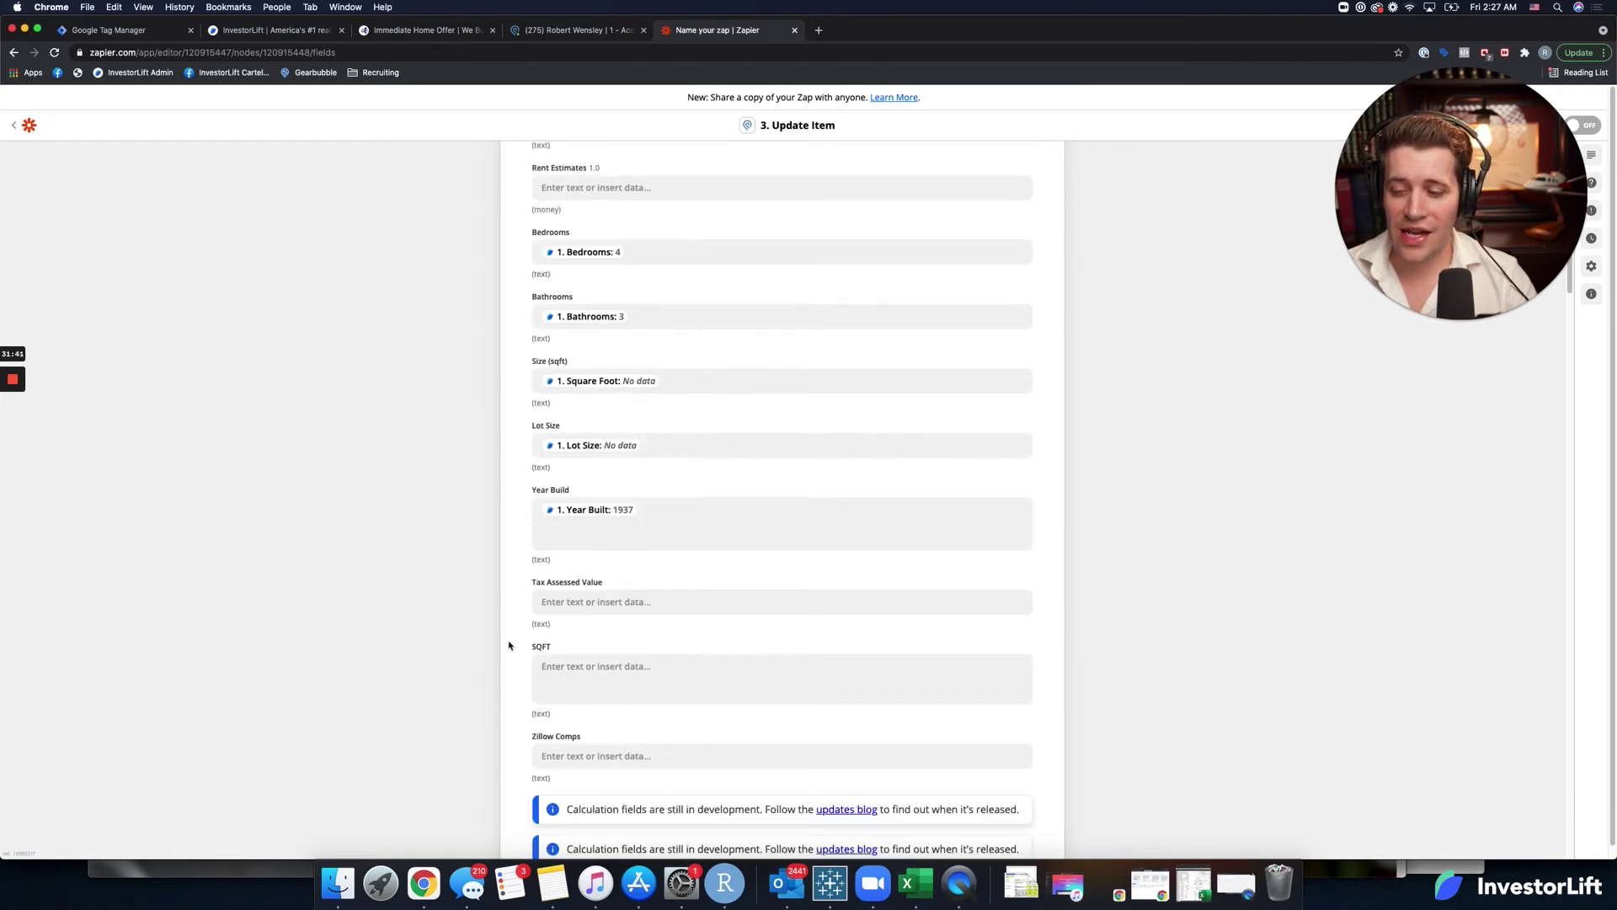
scroll(518, 649, down, 1)
click(565, 648)
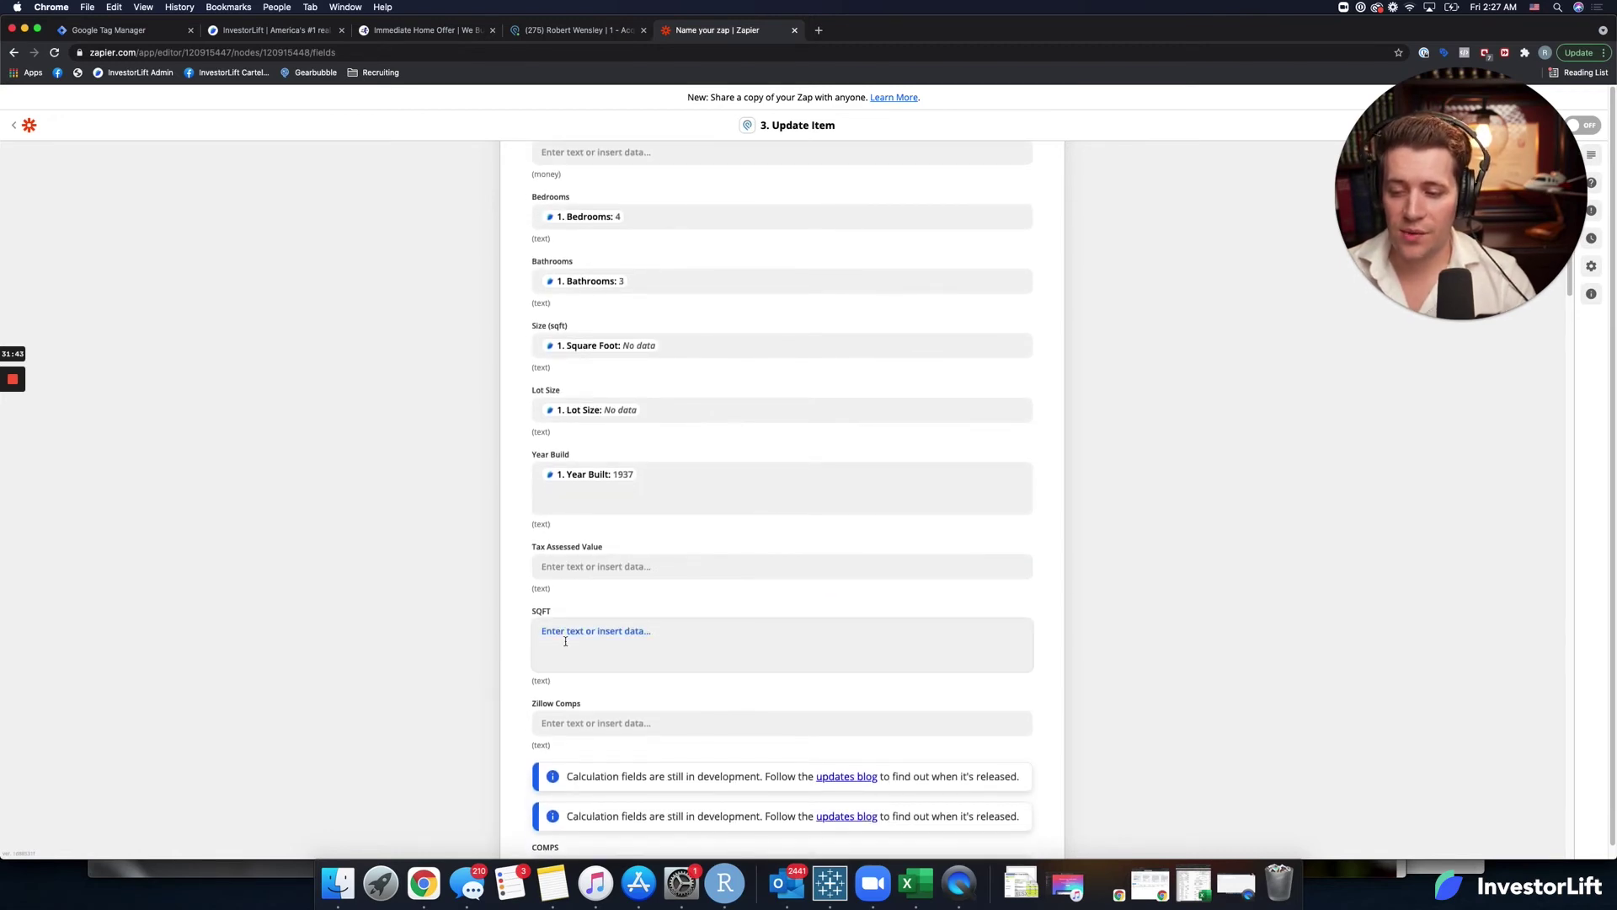
click(595, 725)
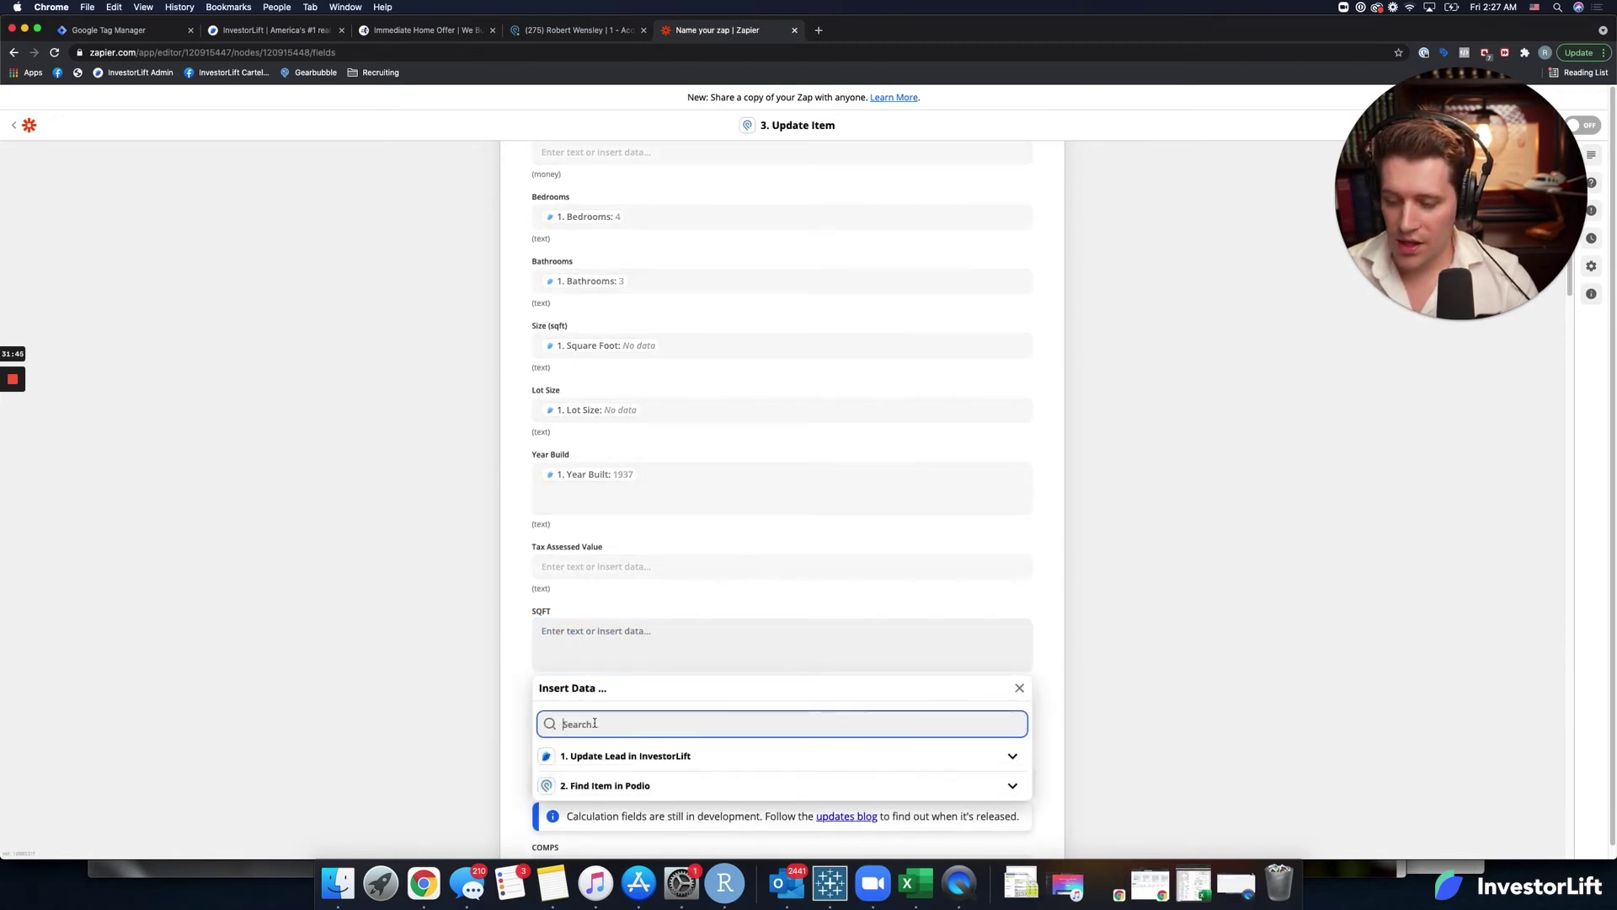
text(sq)
click(591, 752)
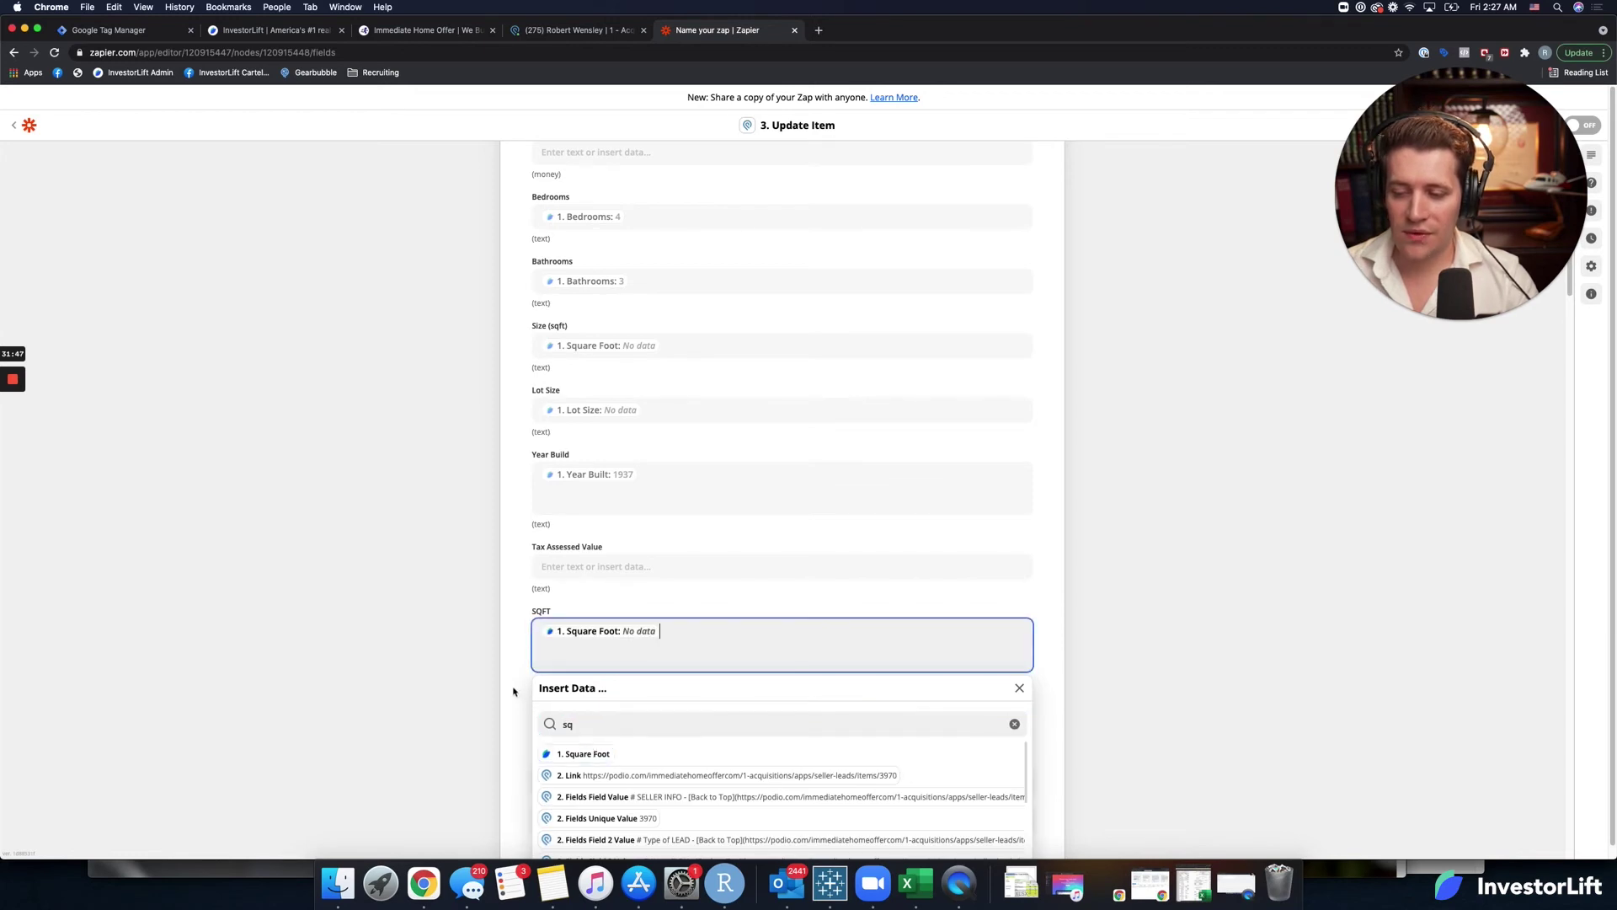
scroll(521, 696, down, 1)
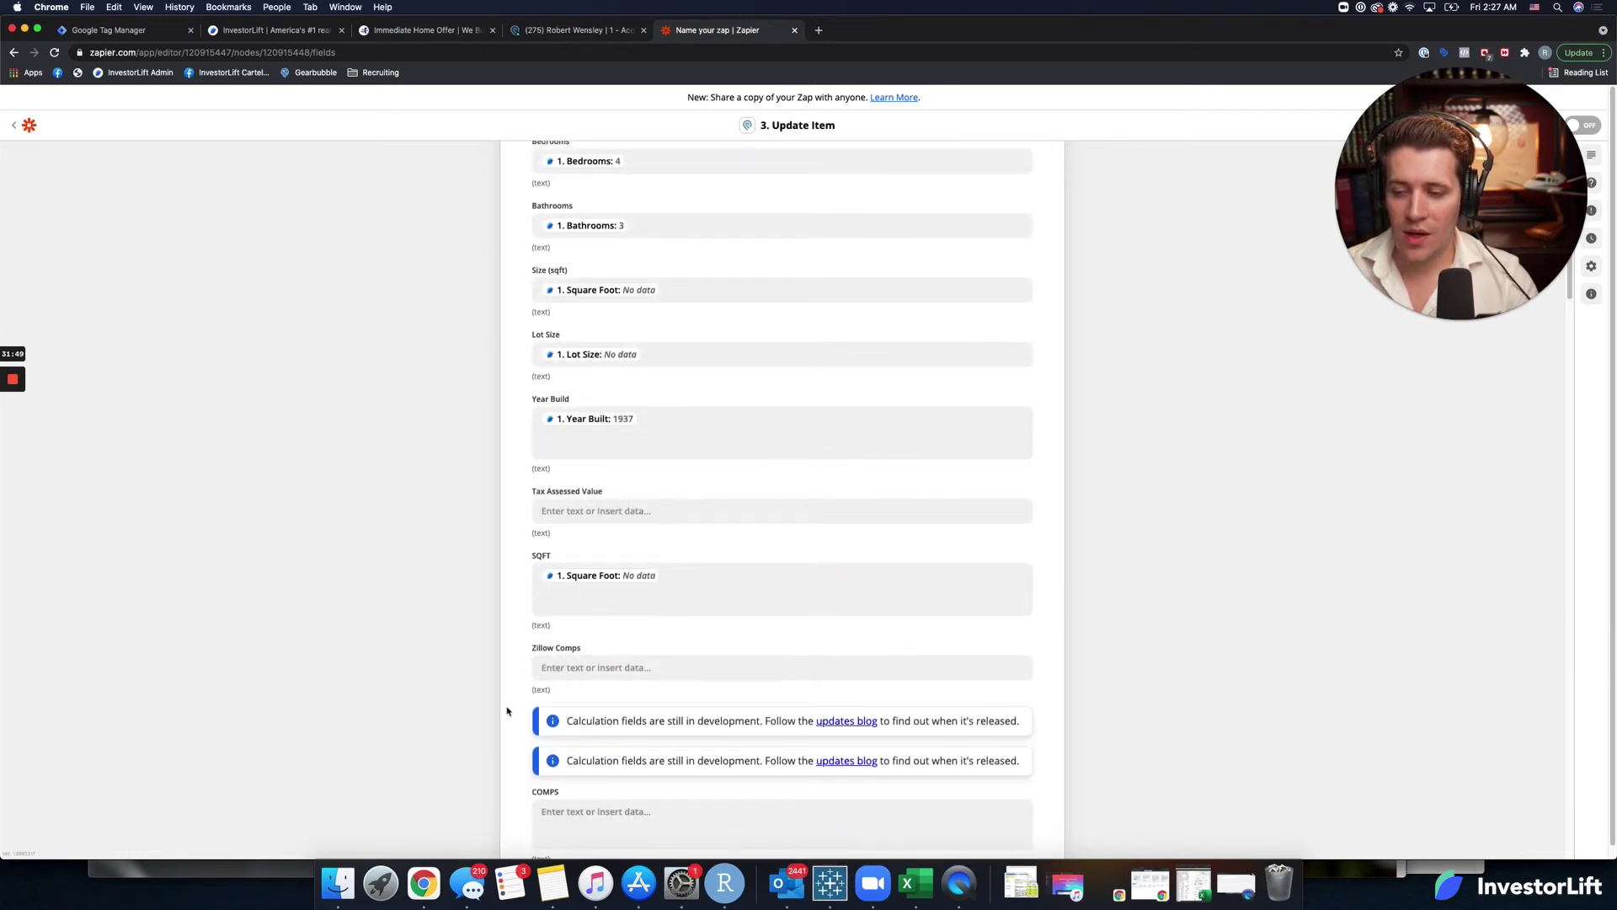
scroll(506, 710, down, 3)
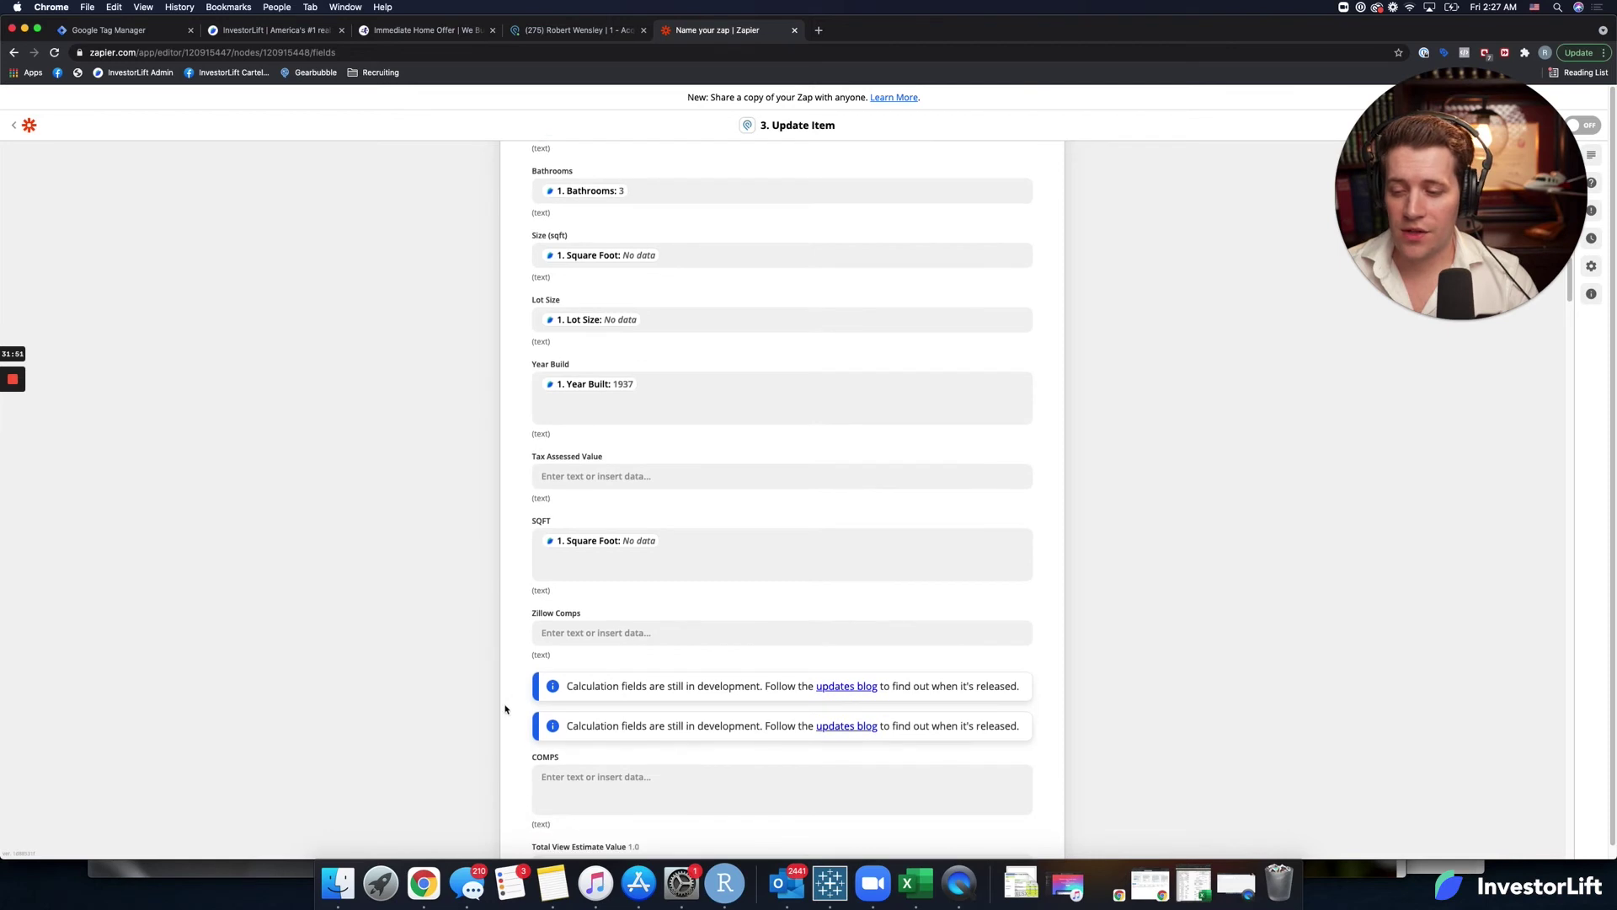
drag(1461, 231, 1391, 246)
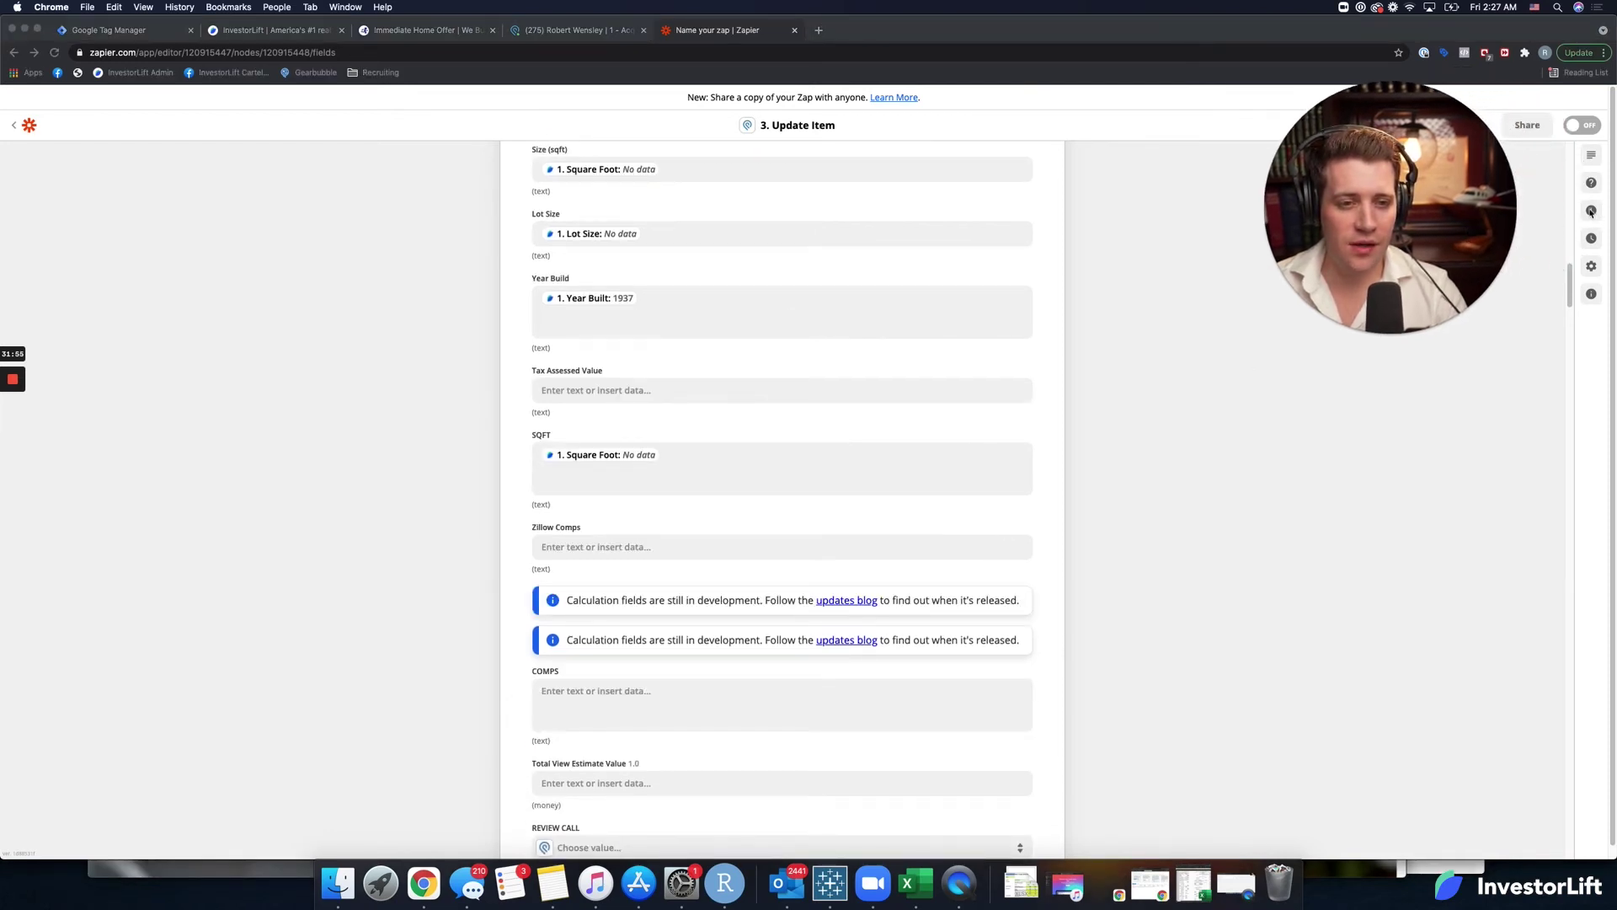
drag(1438, 244, 1486, 238)
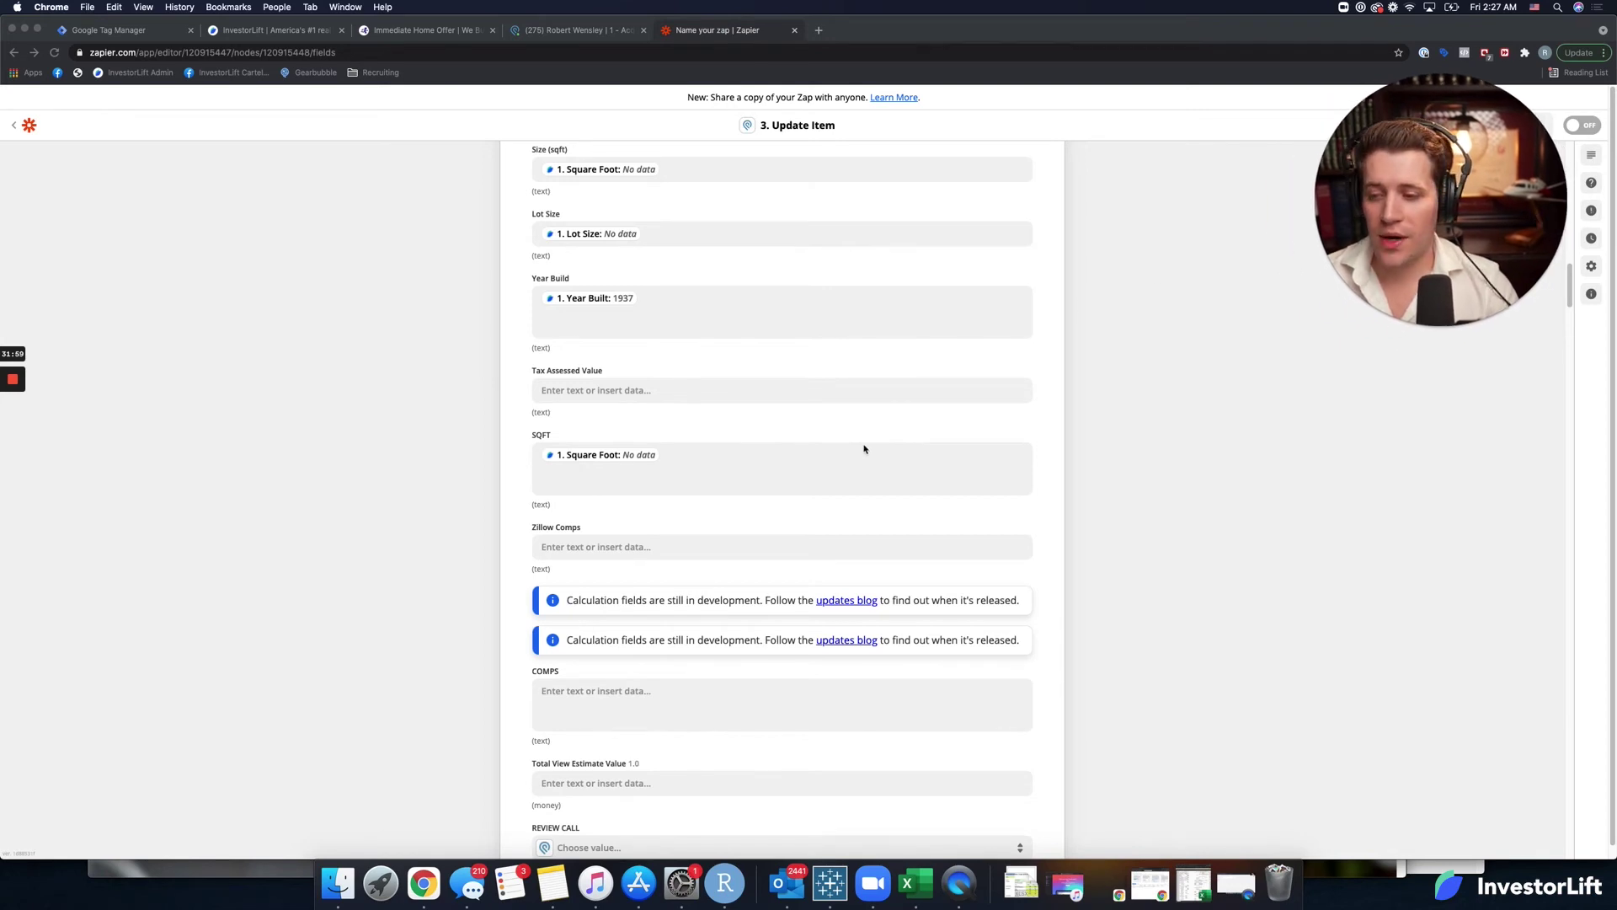
scroll(699, 559, down, 5)
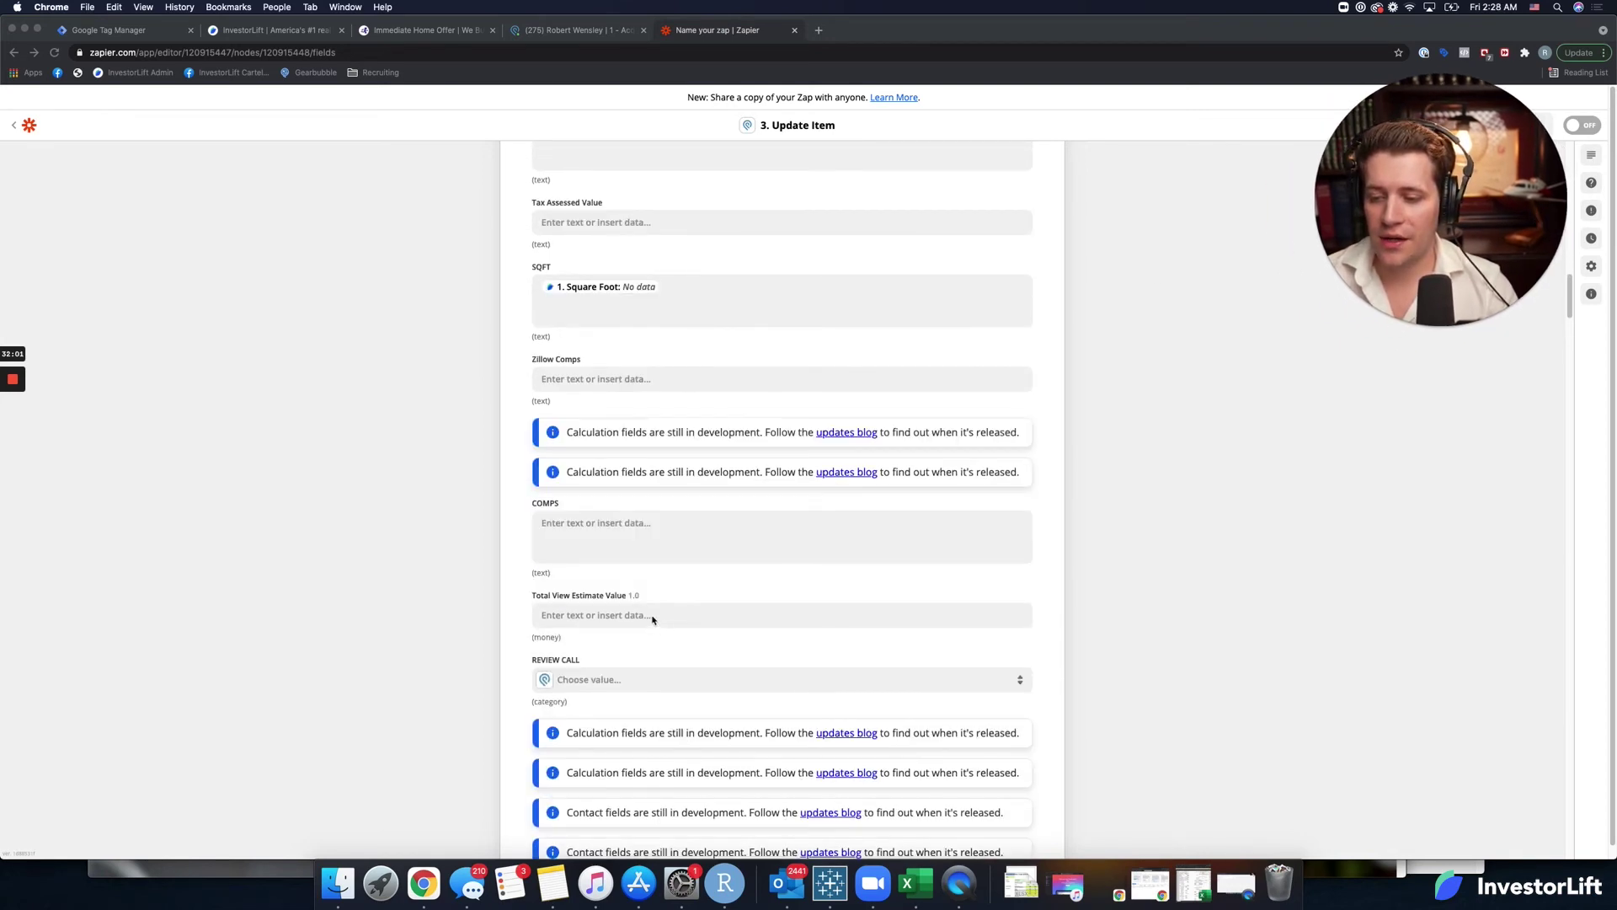
scroll(652, 621, down, 1)
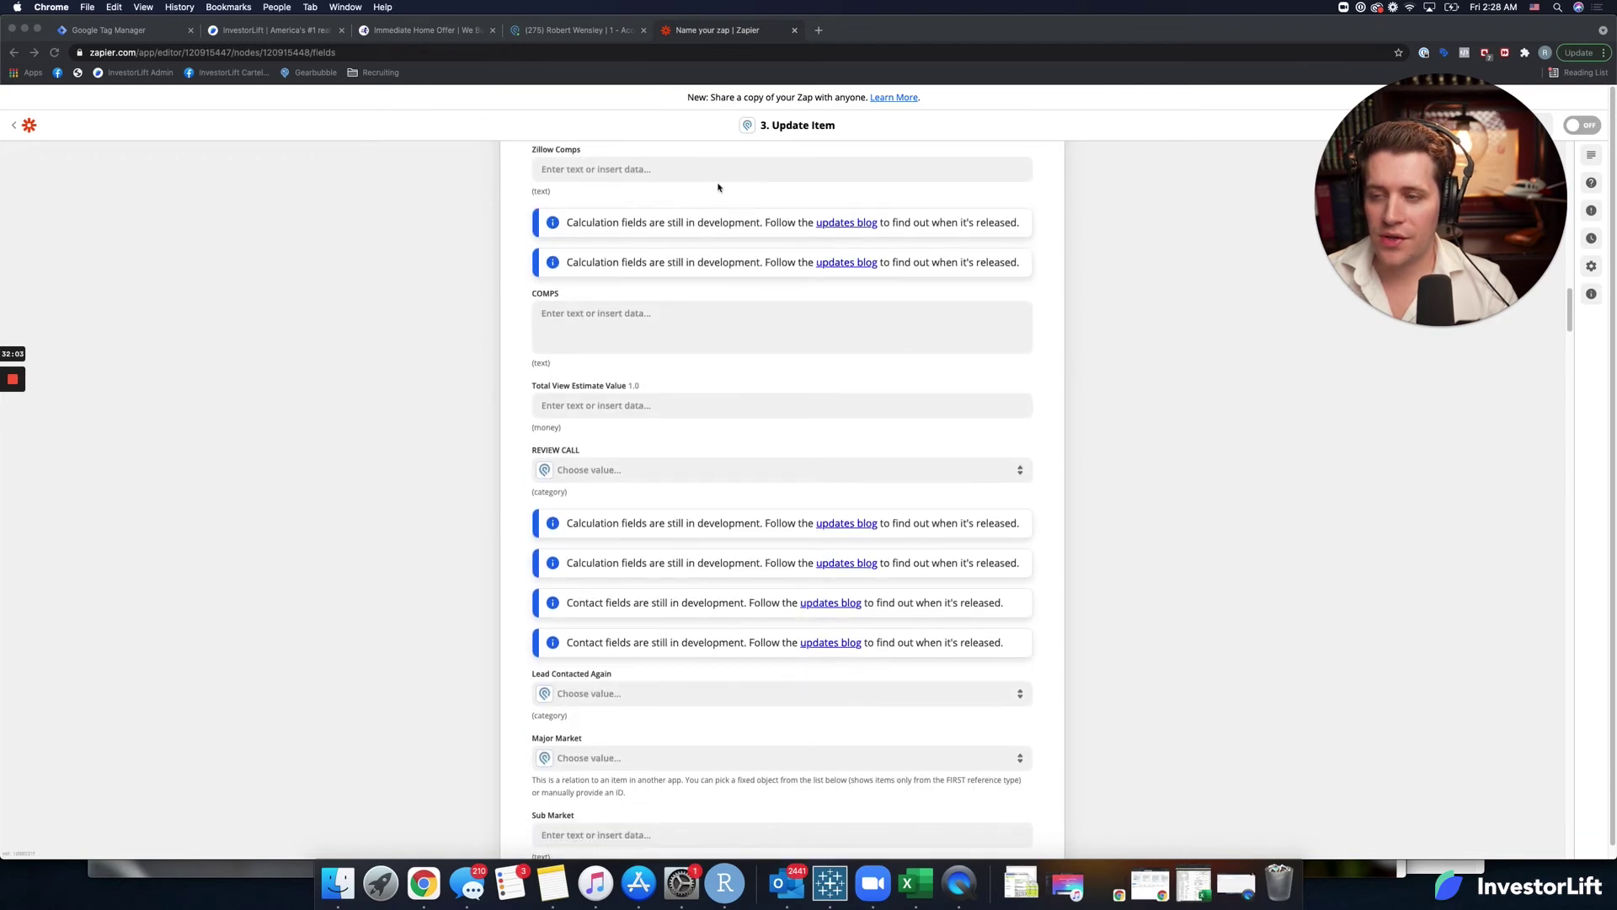
scroll(572, 486, down, 4)
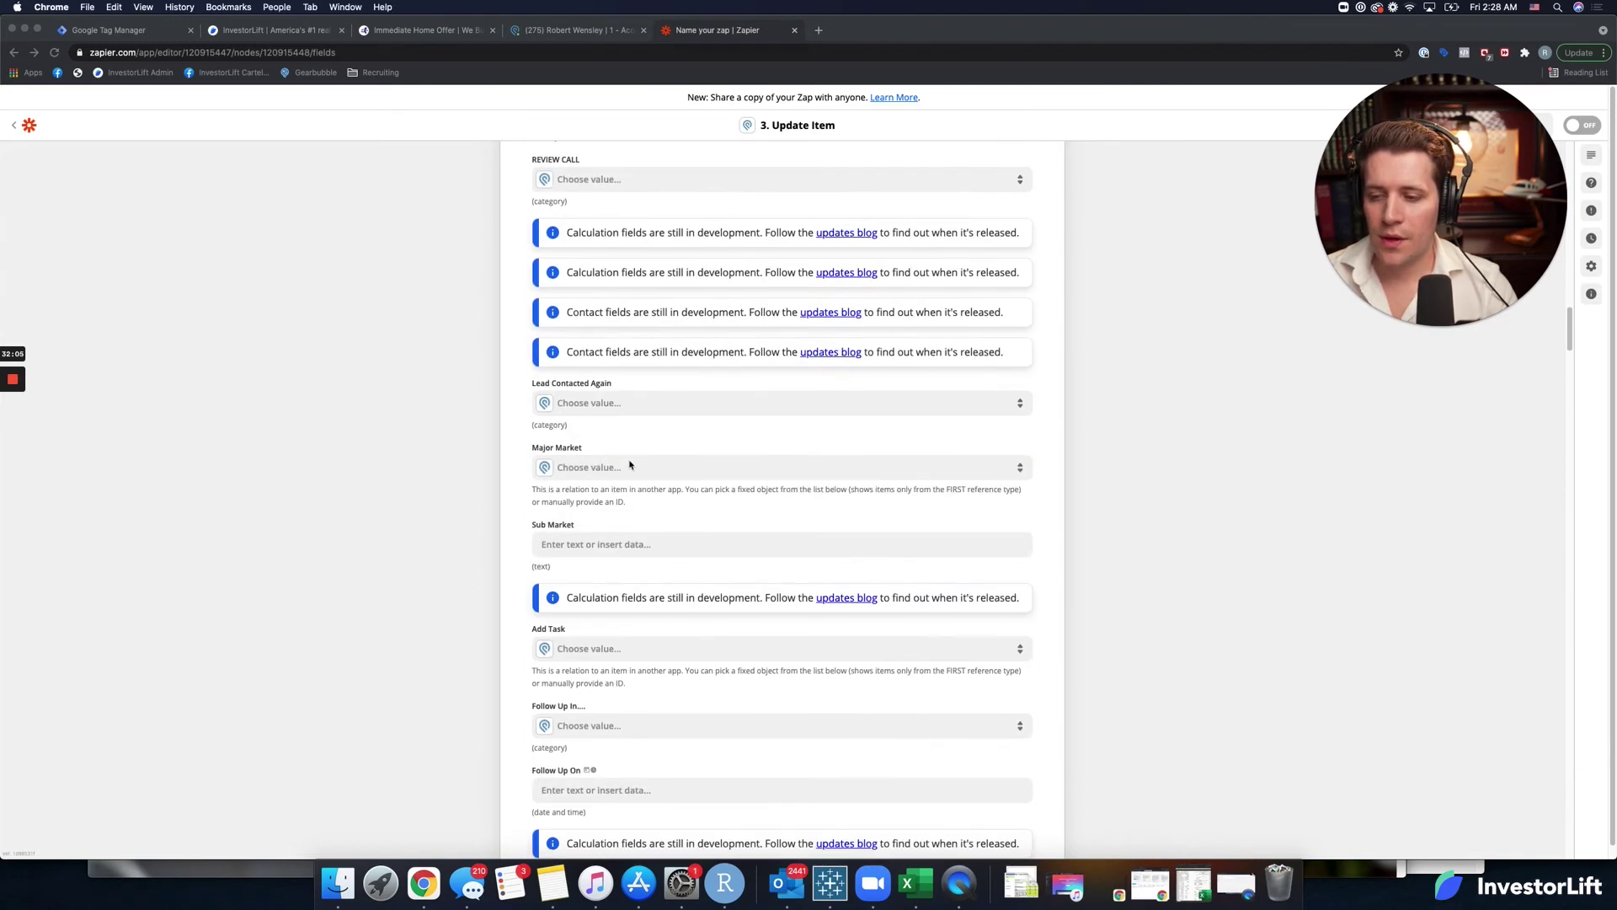
scroll(631, 465, down, 3)
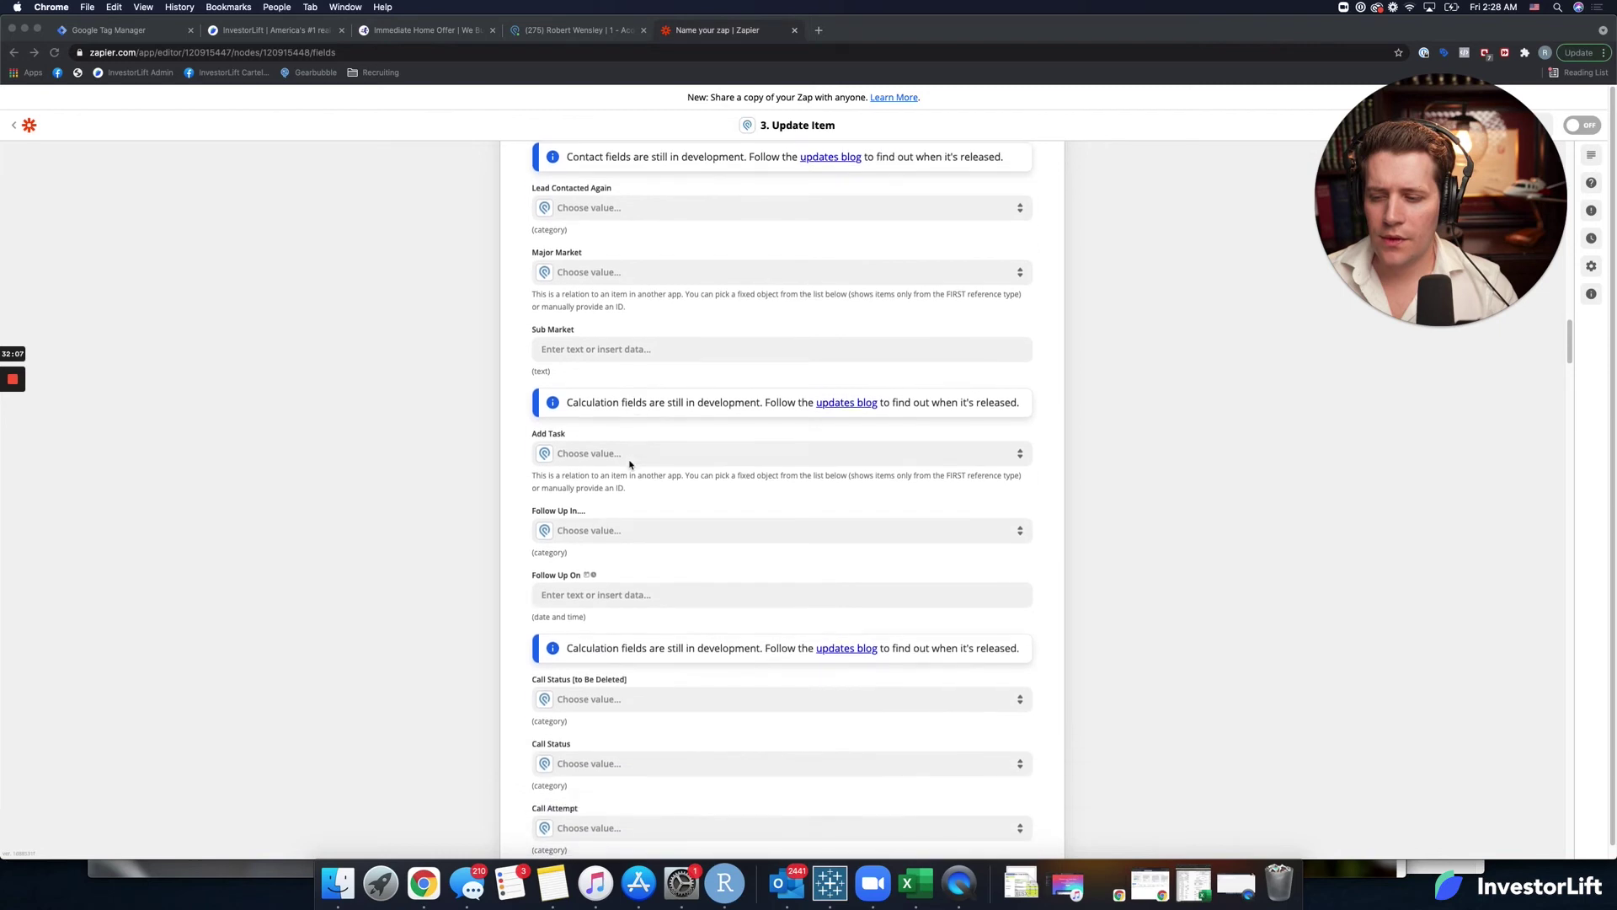
scroll(630, 464, down, 6)
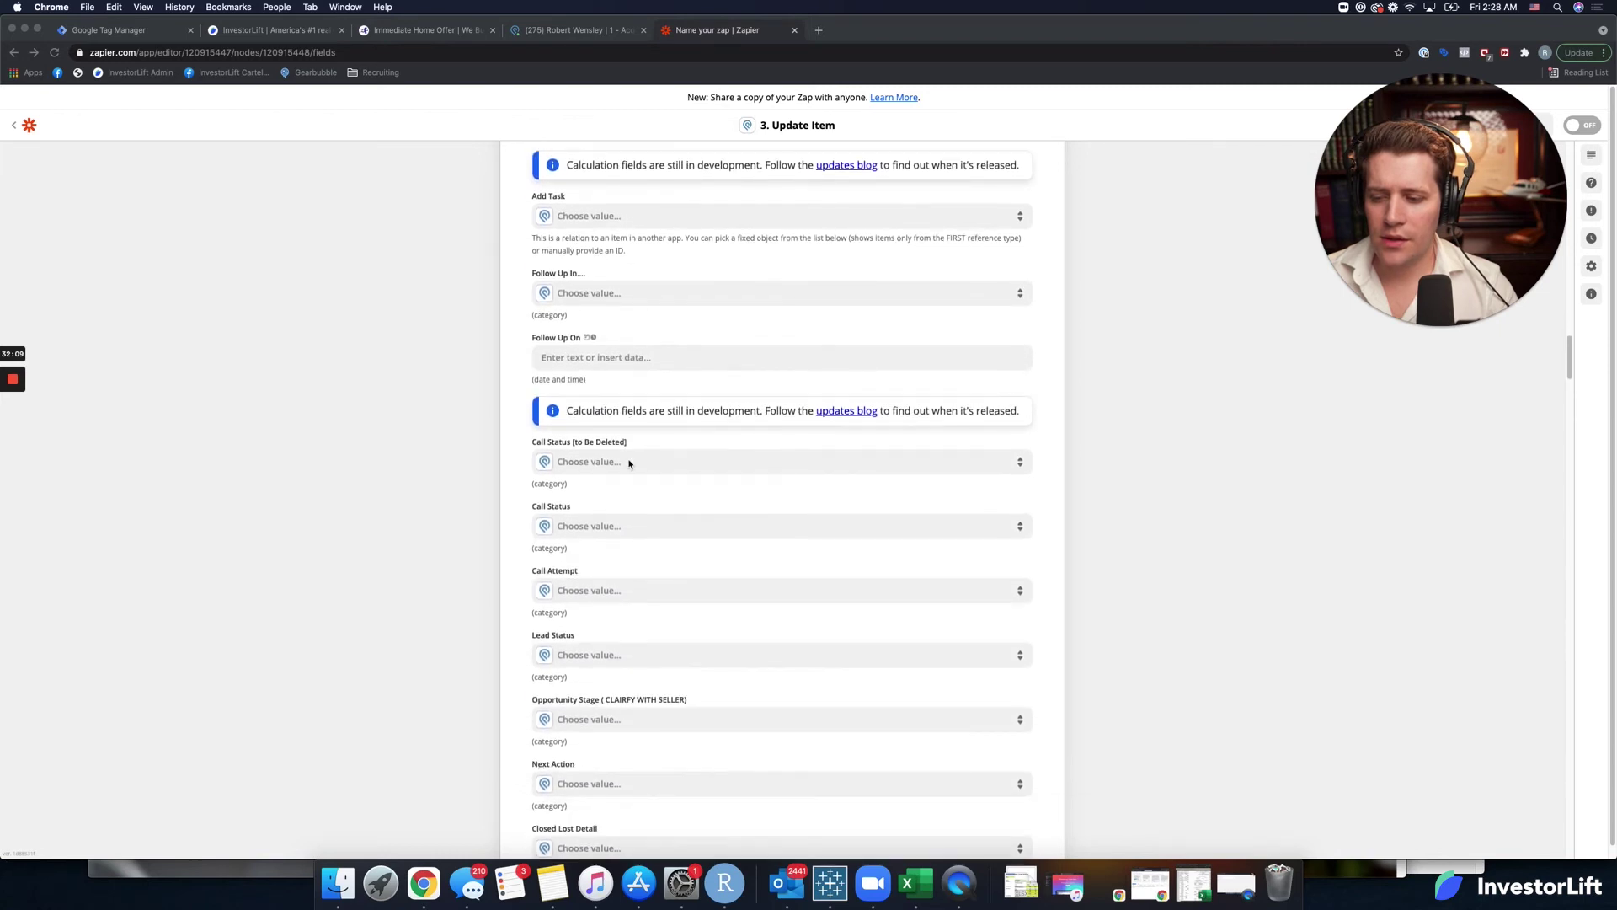
scroll(627, 462, down, 5)
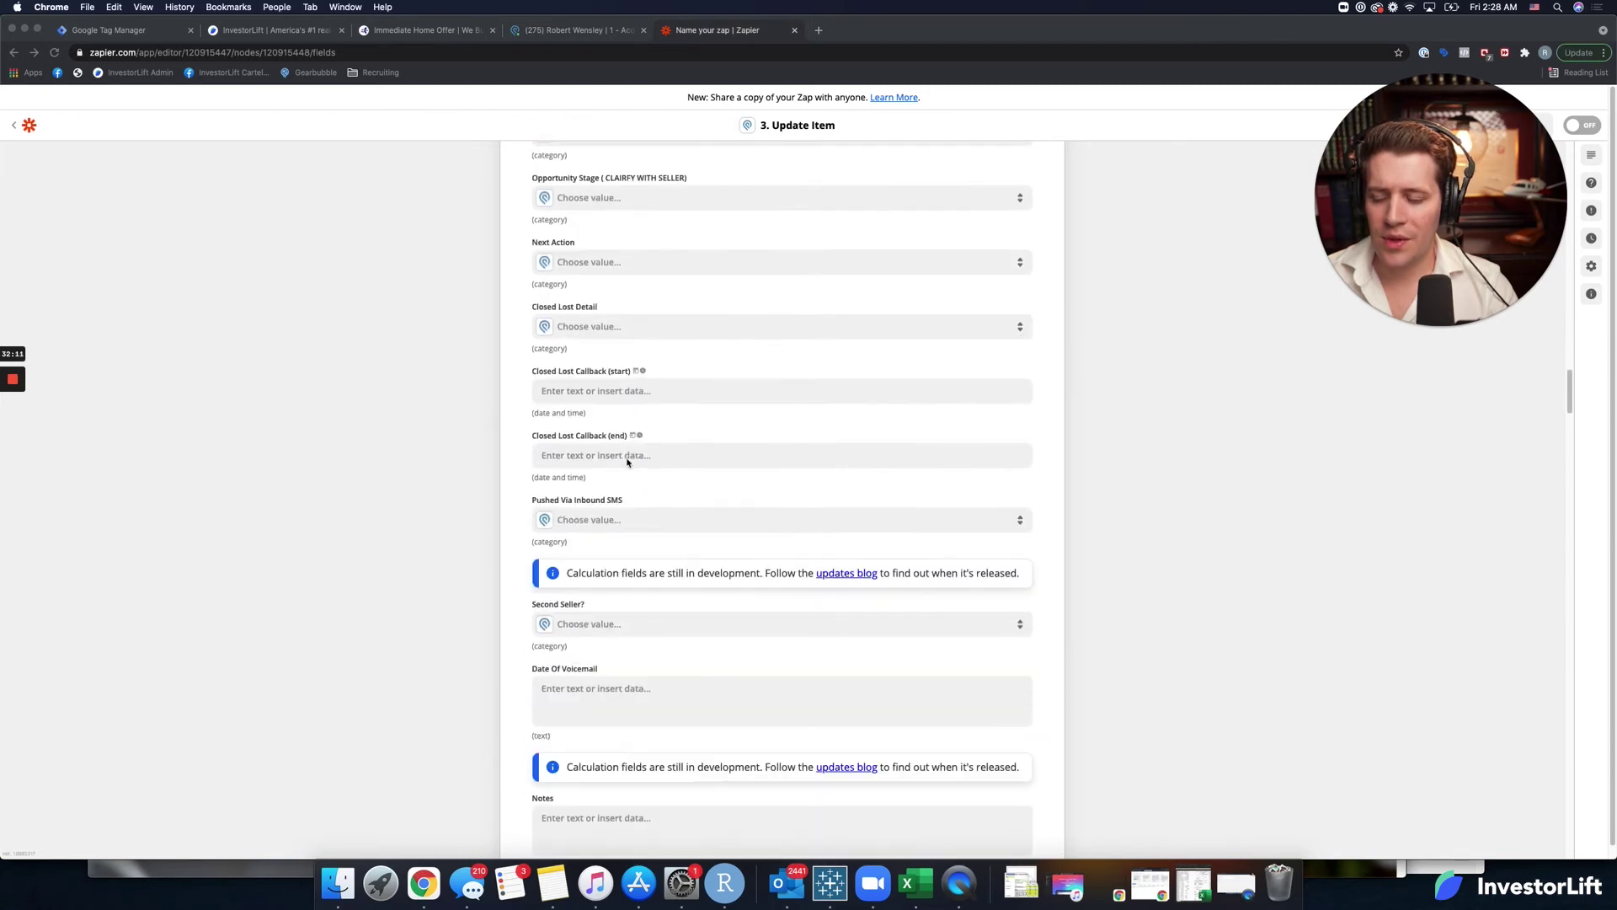
scroll(628, 462, down, 4)
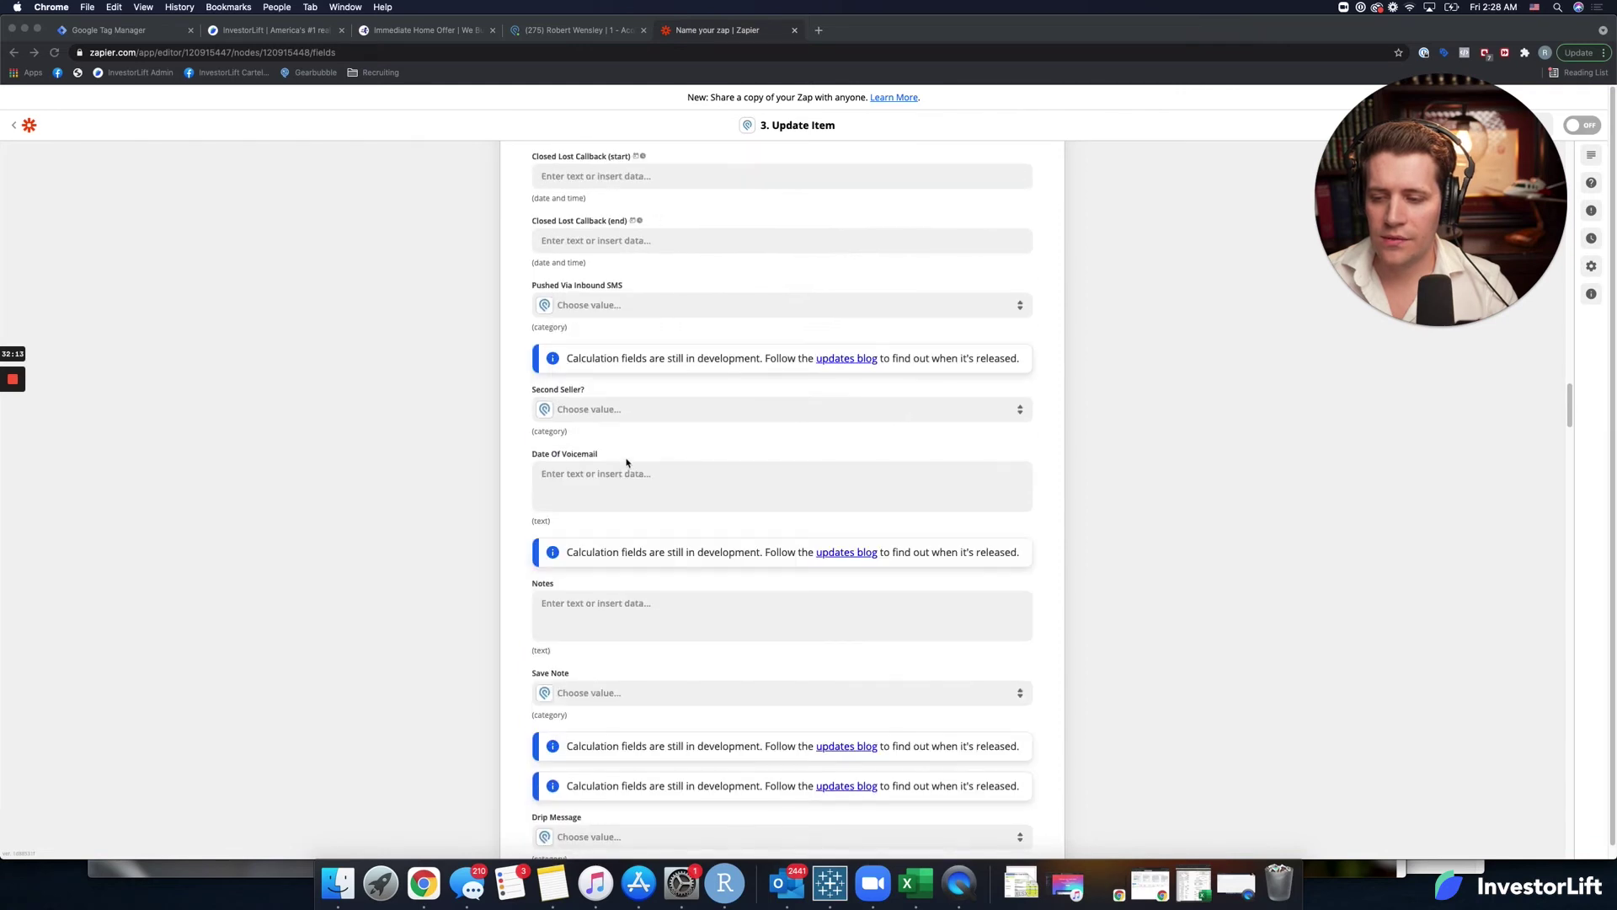
click(585, 572)
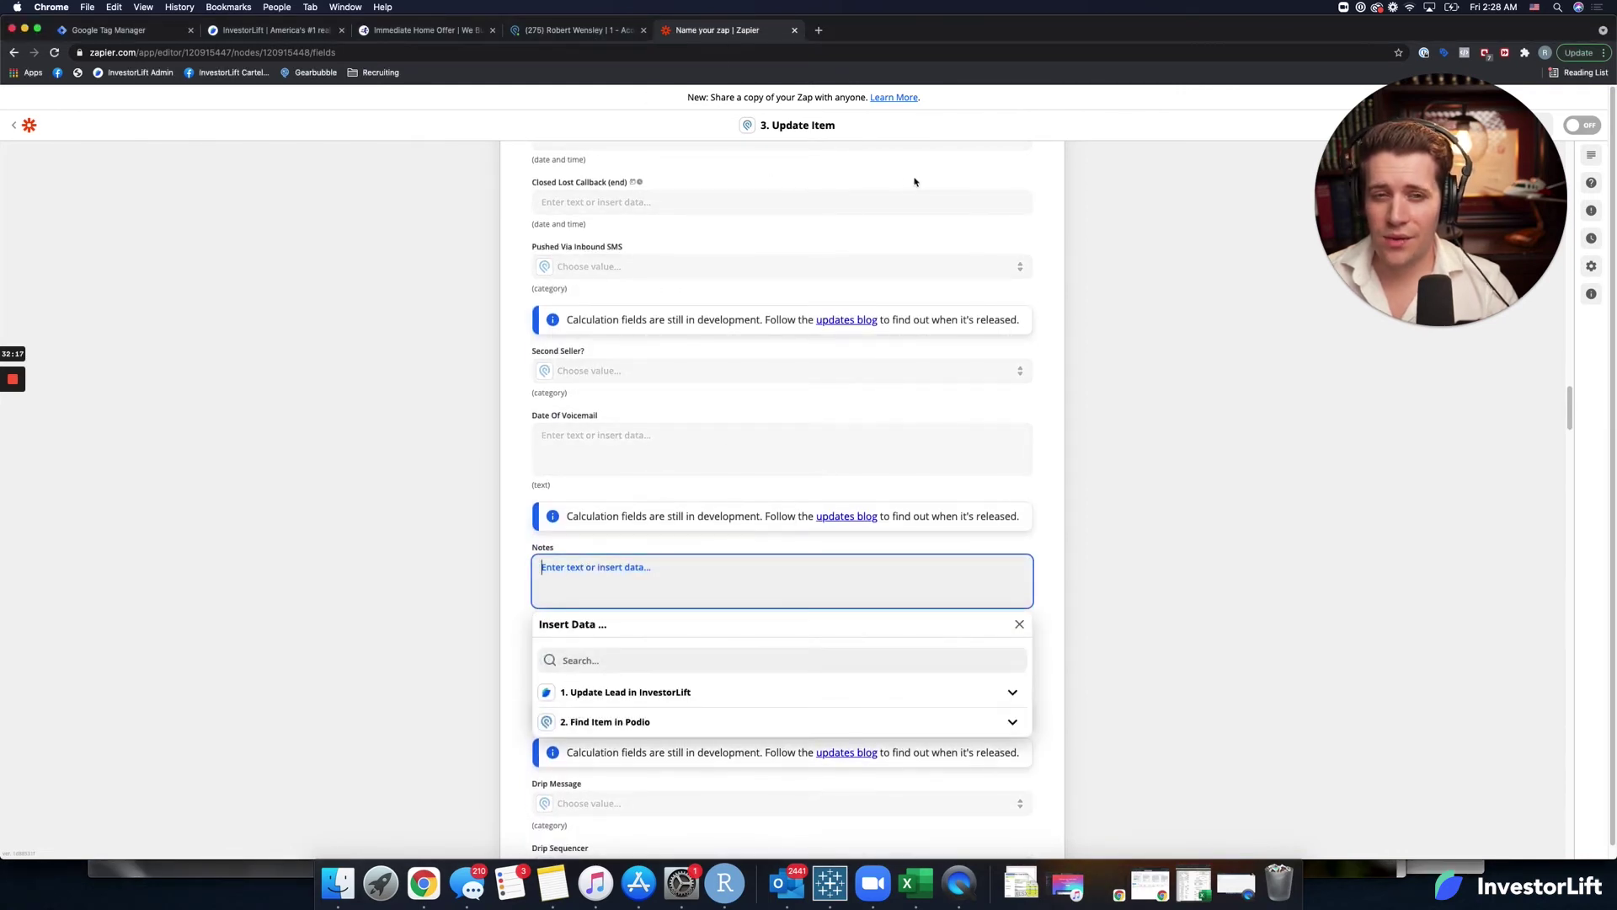
drag(1390, 186, 1353, 282)
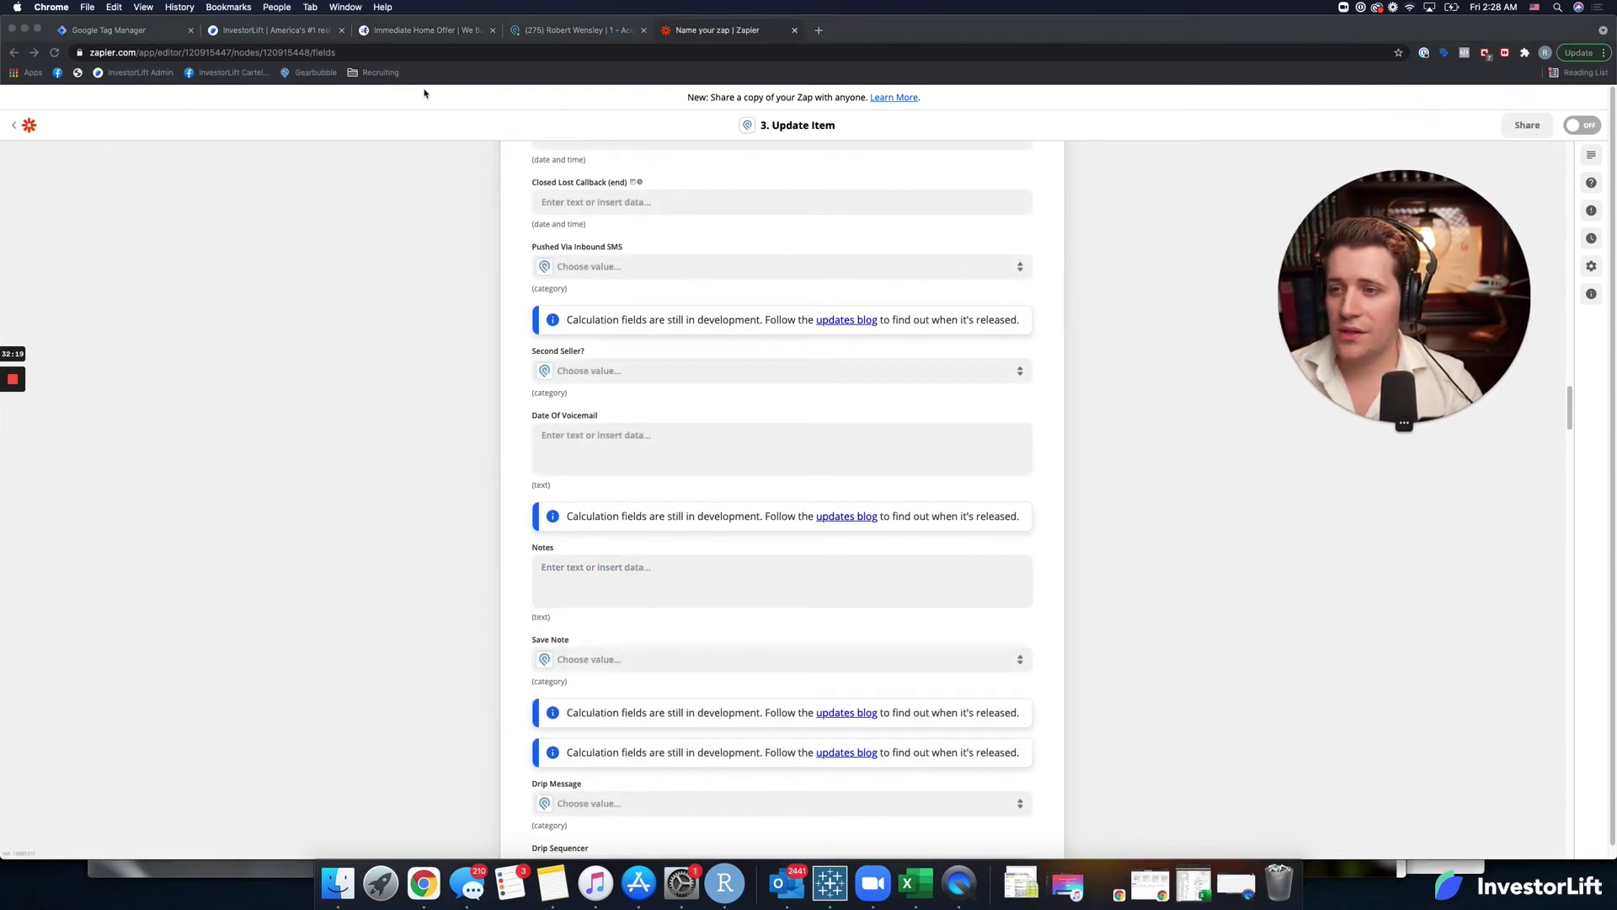
Open the Zap editor in a new browser tab and go to the list of zaps.
click(819, 39)
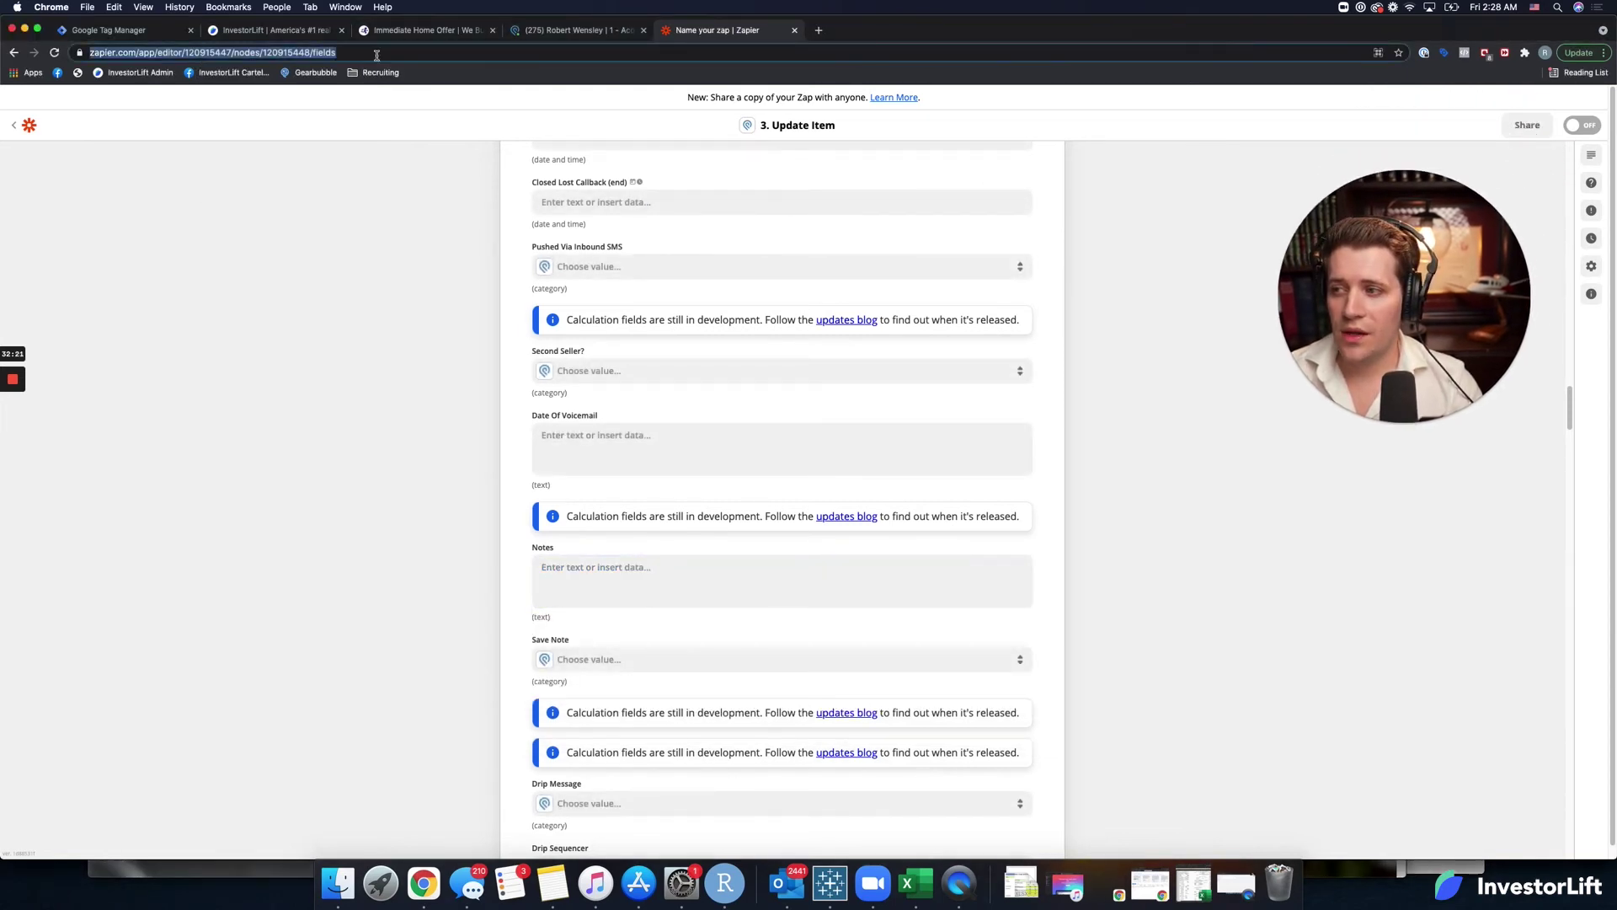
click(817, 37)
text(https://zapier.com/app/editor/120915447/nodes/120915448/fields)
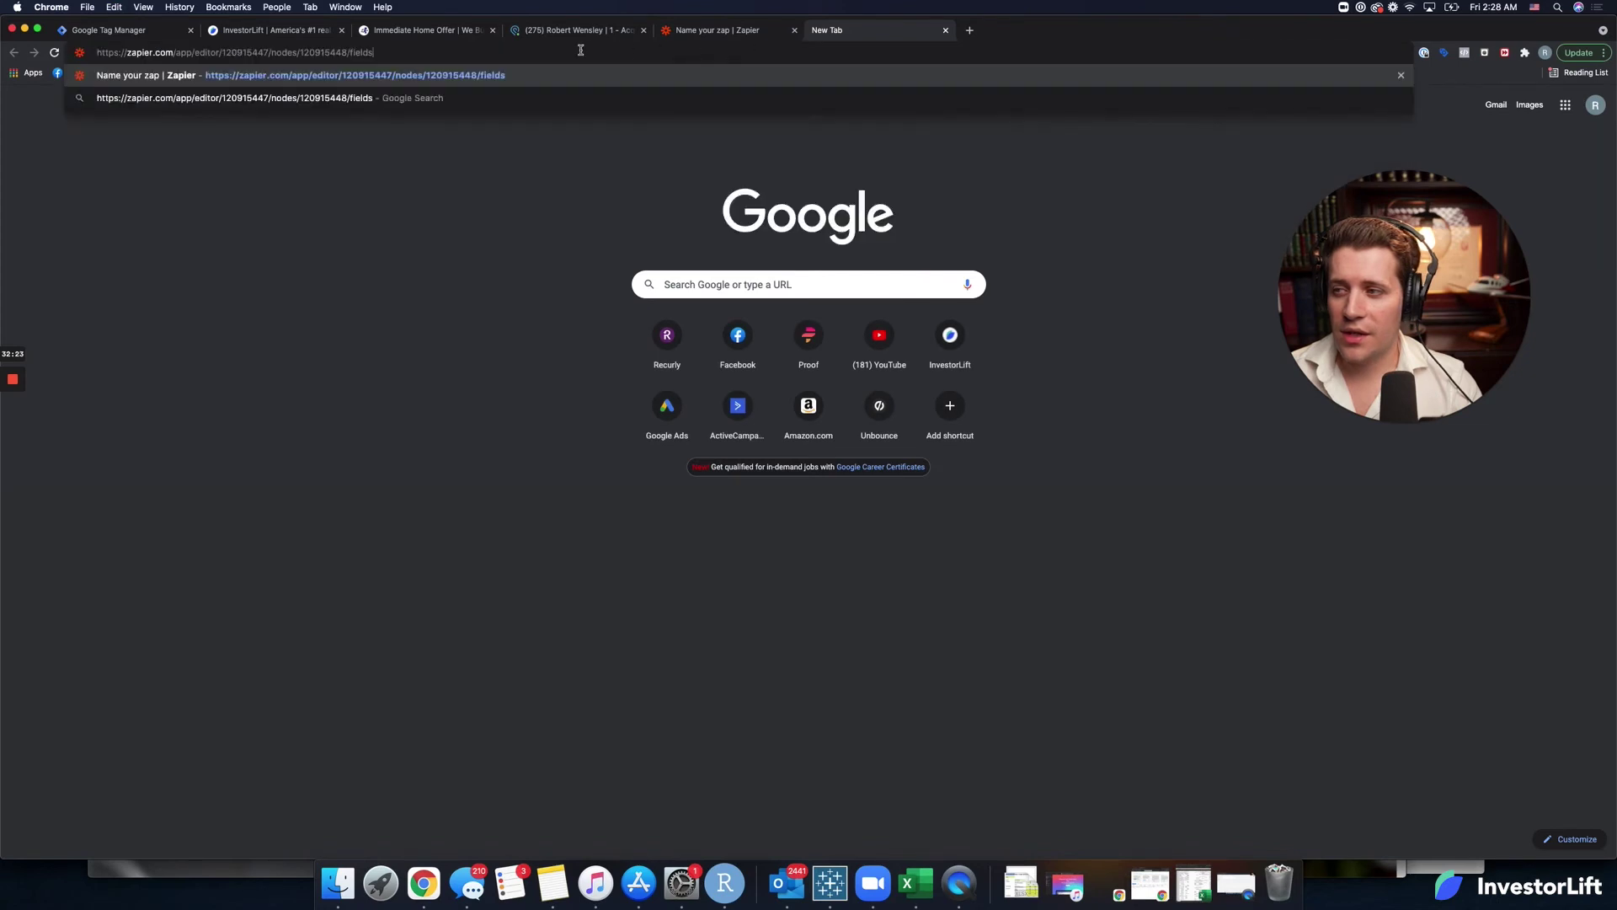
drag(224, 52, 491, 67)
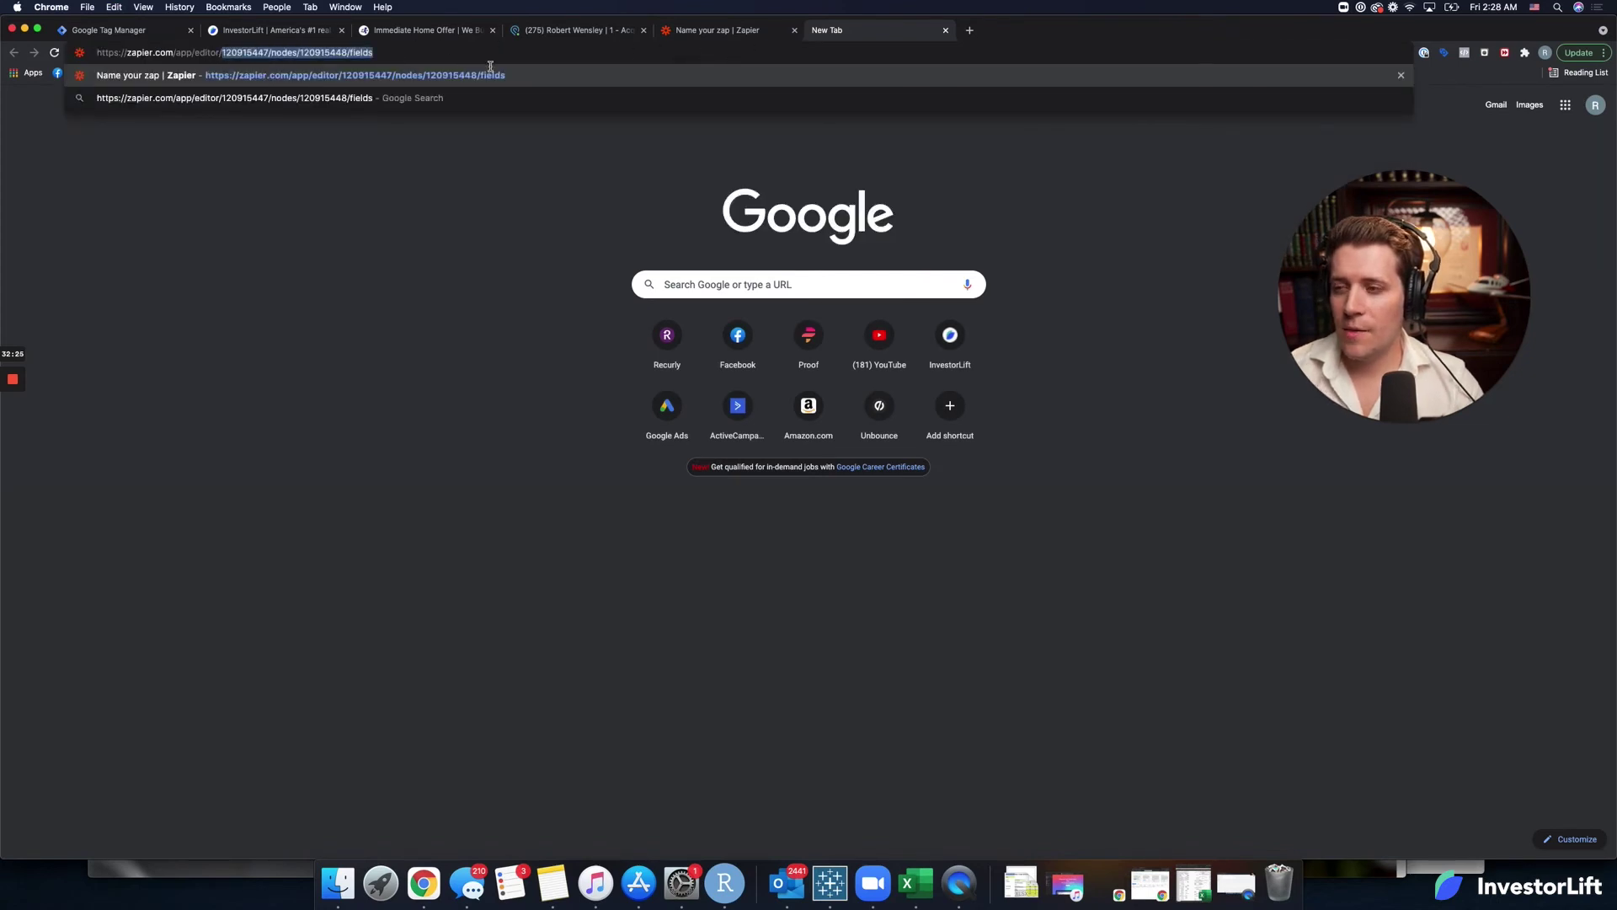
key(BackSpace)
key(Return)
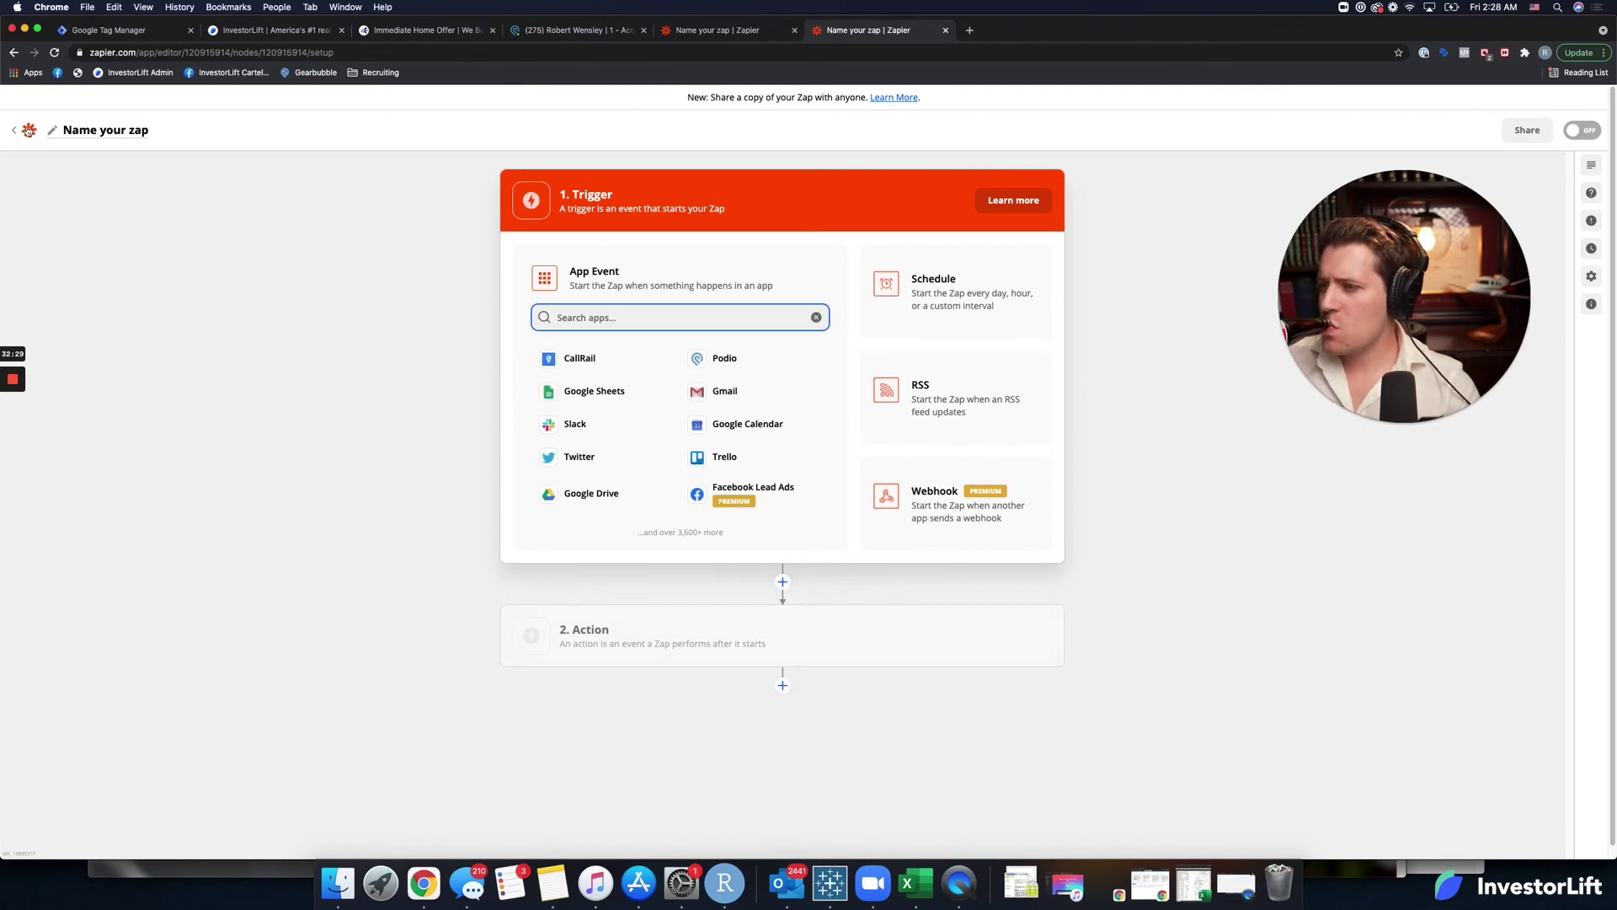
click(23, 131)
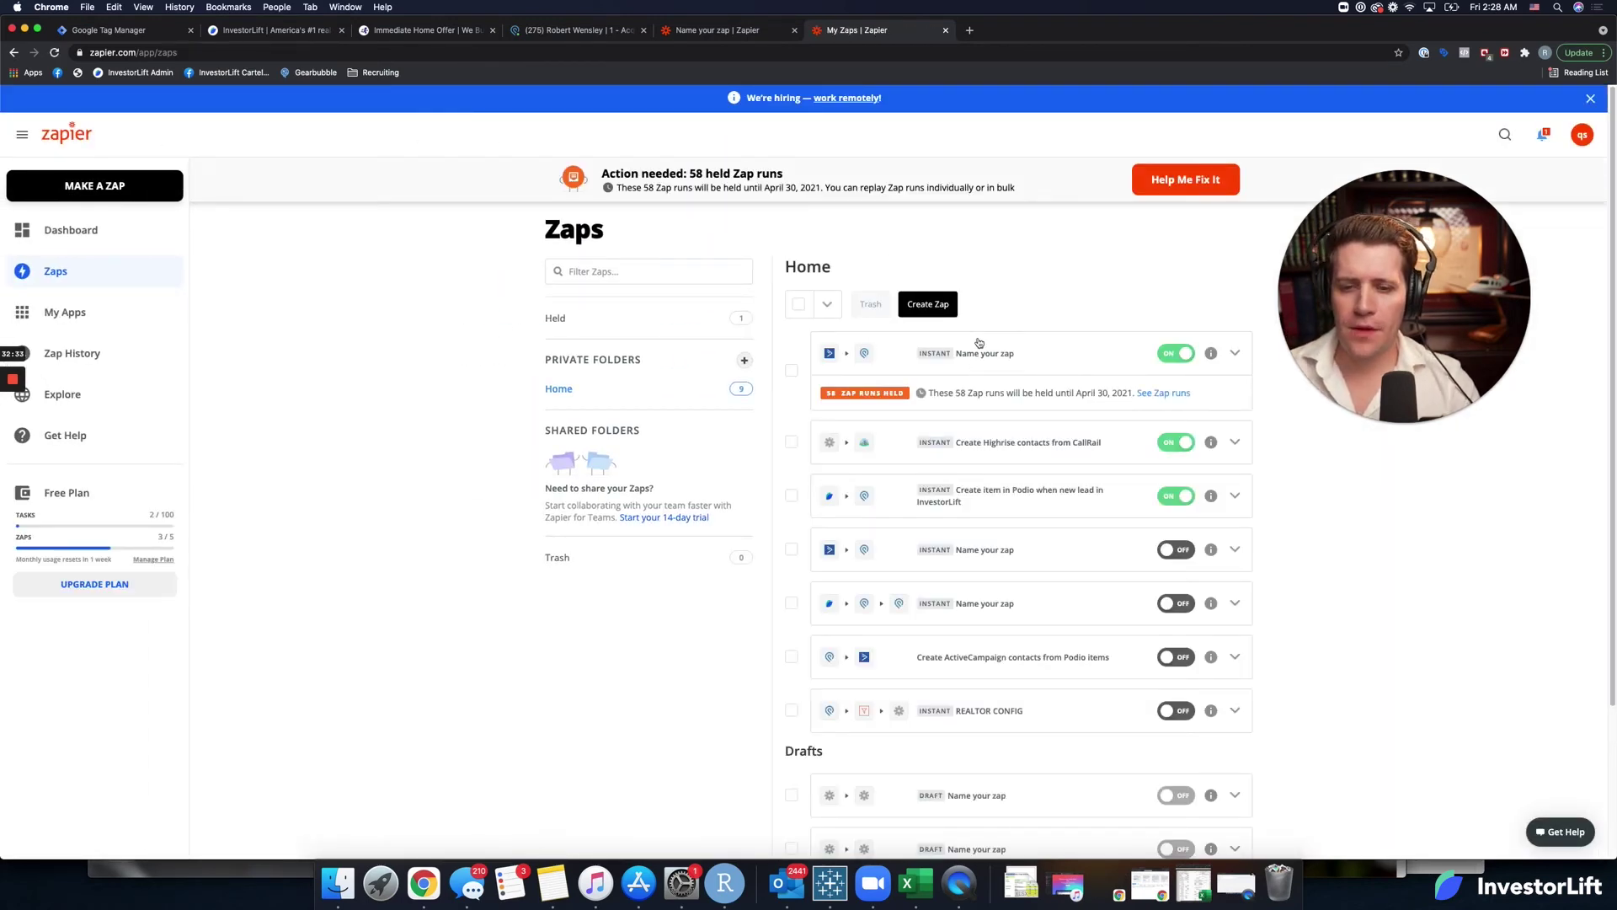
Open the 'Create item in Podio when new lead in InvestorLift' zap and select its Notes template.
click(990, 500)
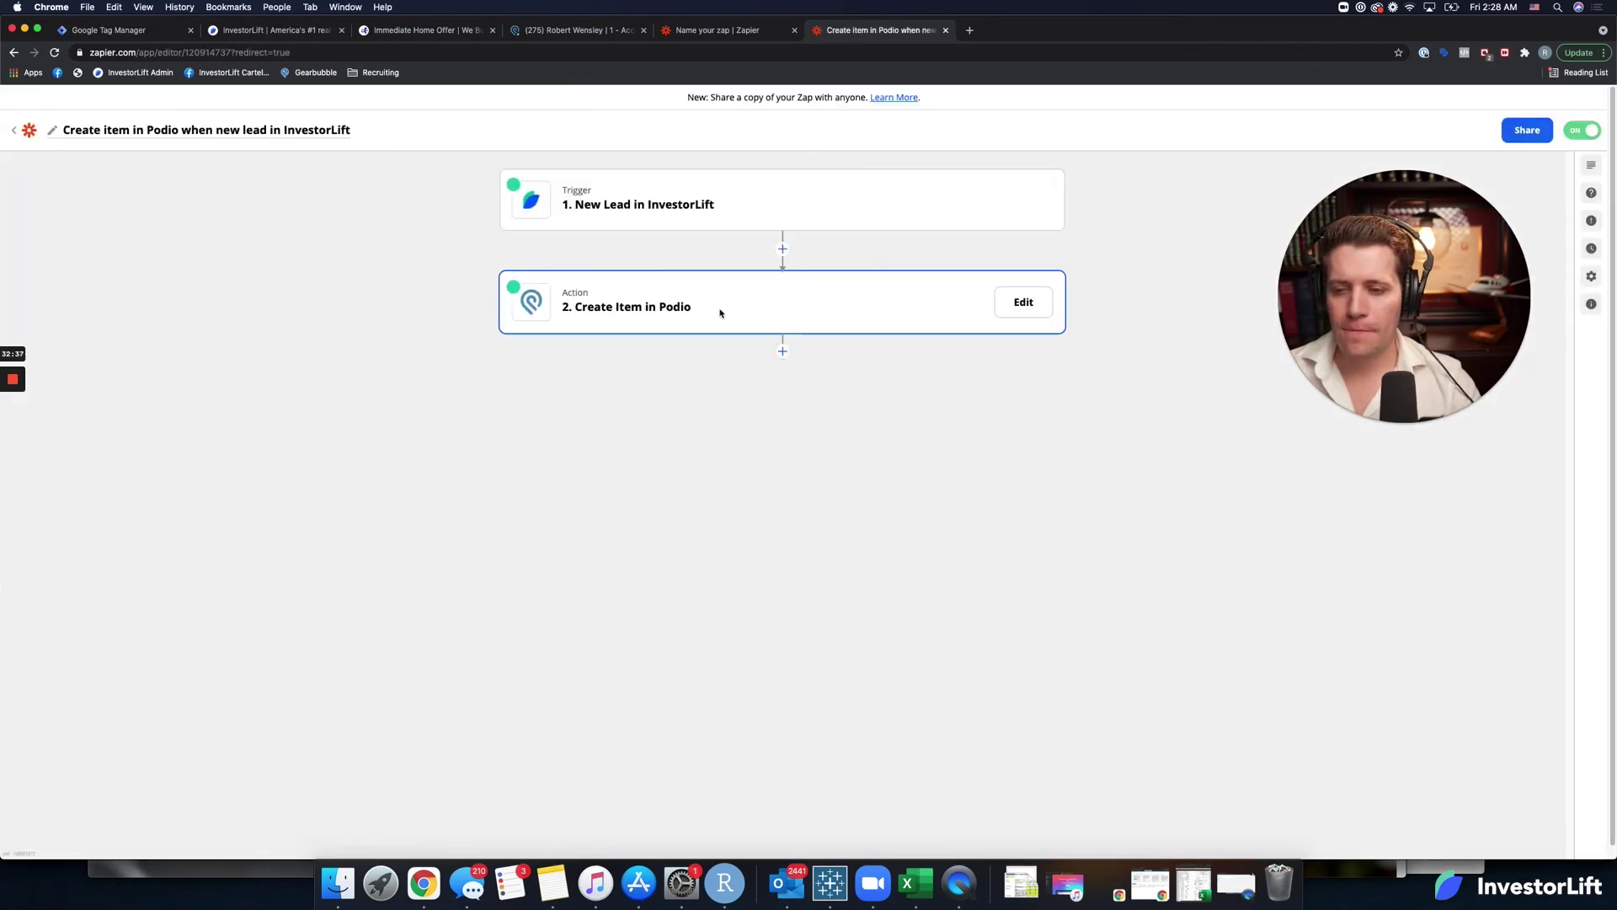
click(715, 312)
click(590, 410)
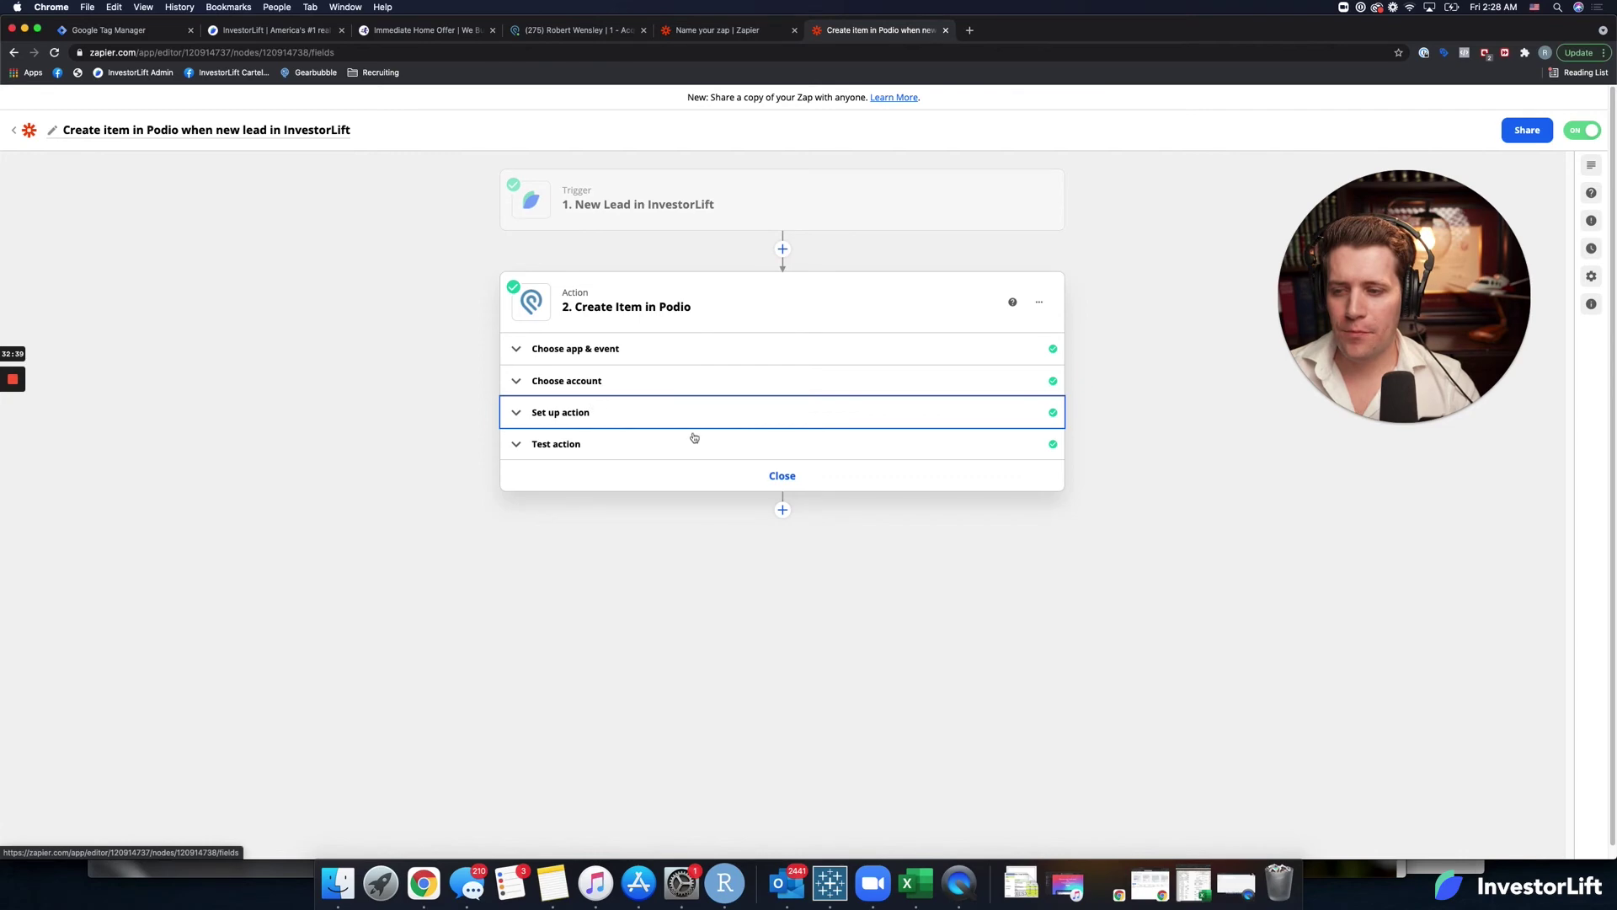
scroll(591, 415, down, 20)
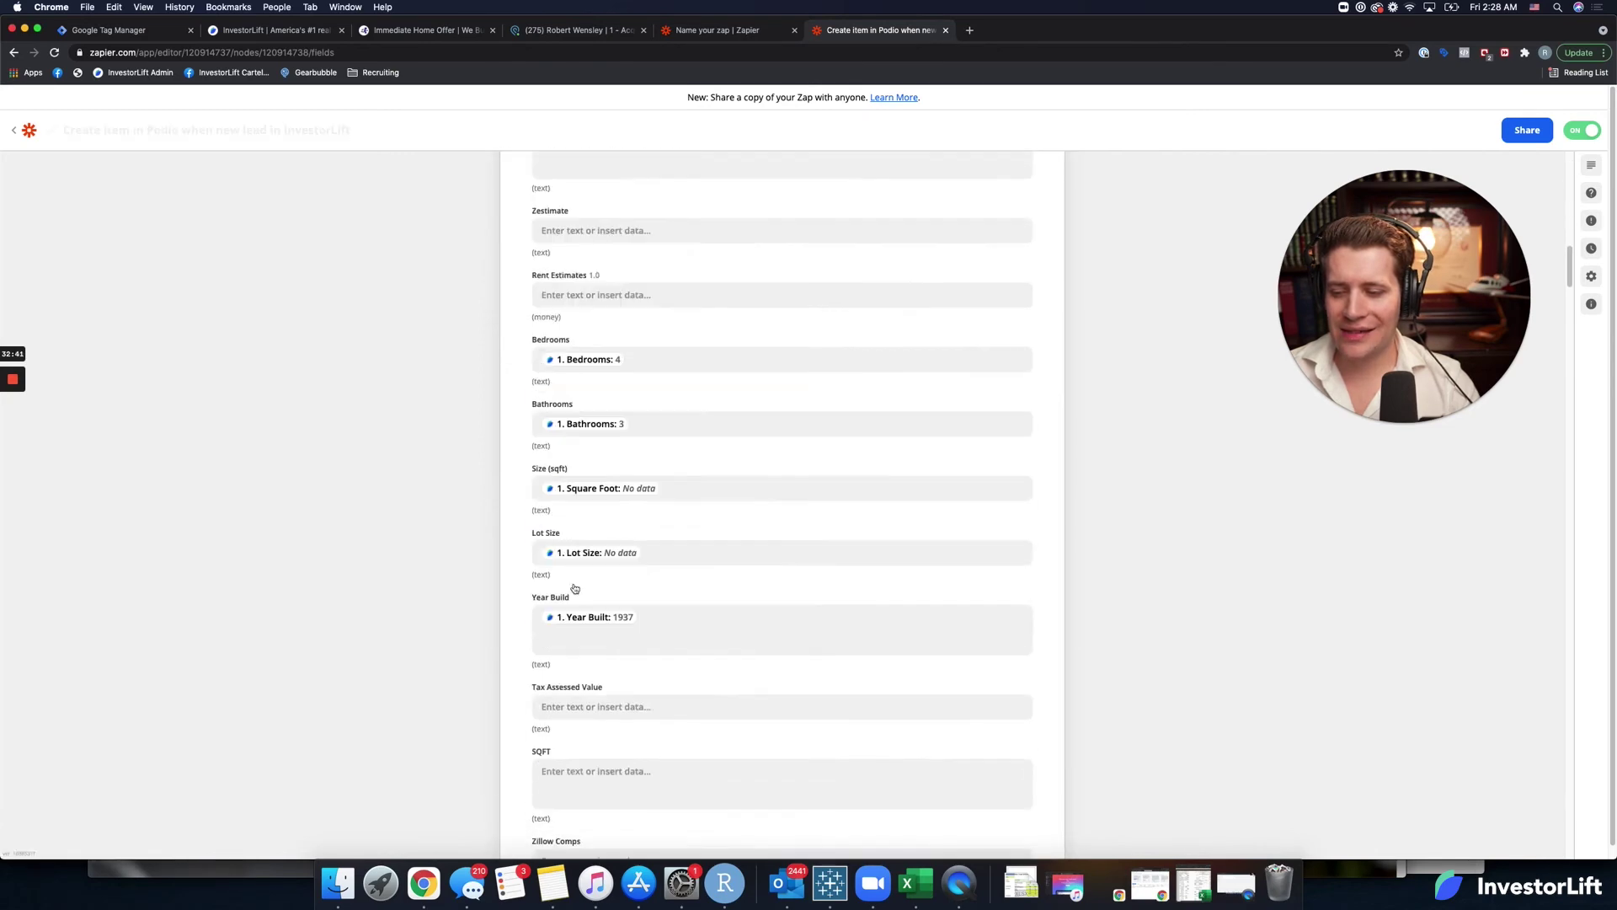
scroll(577, 588, down, 15)
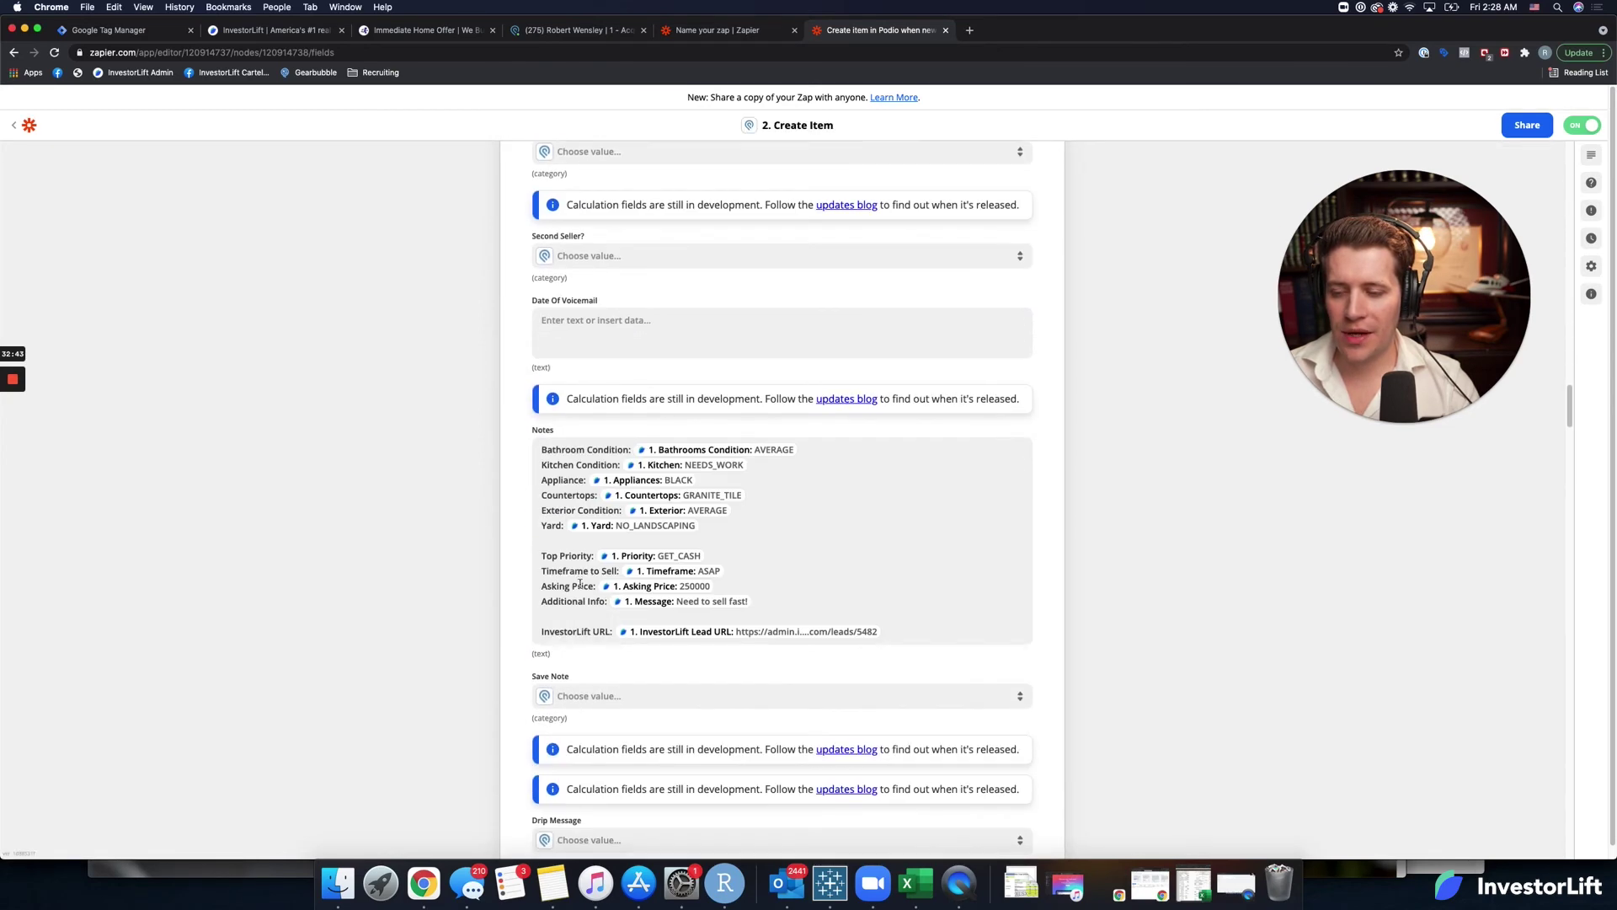
drag(595, 475, 550, 427)
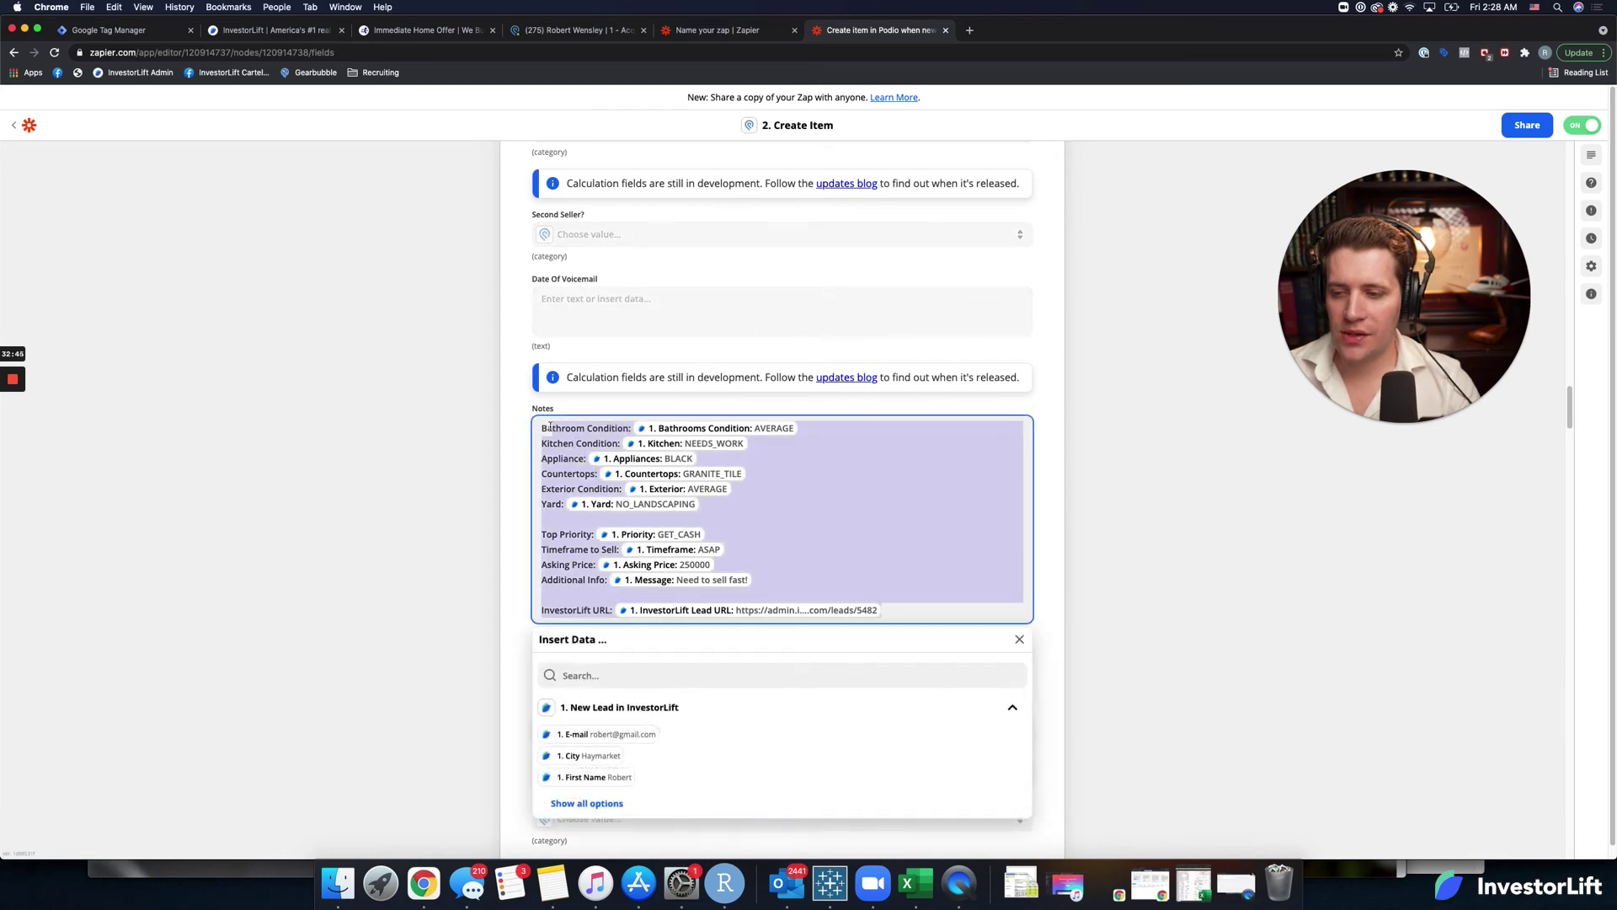
key(ctrl+shift+Tab)
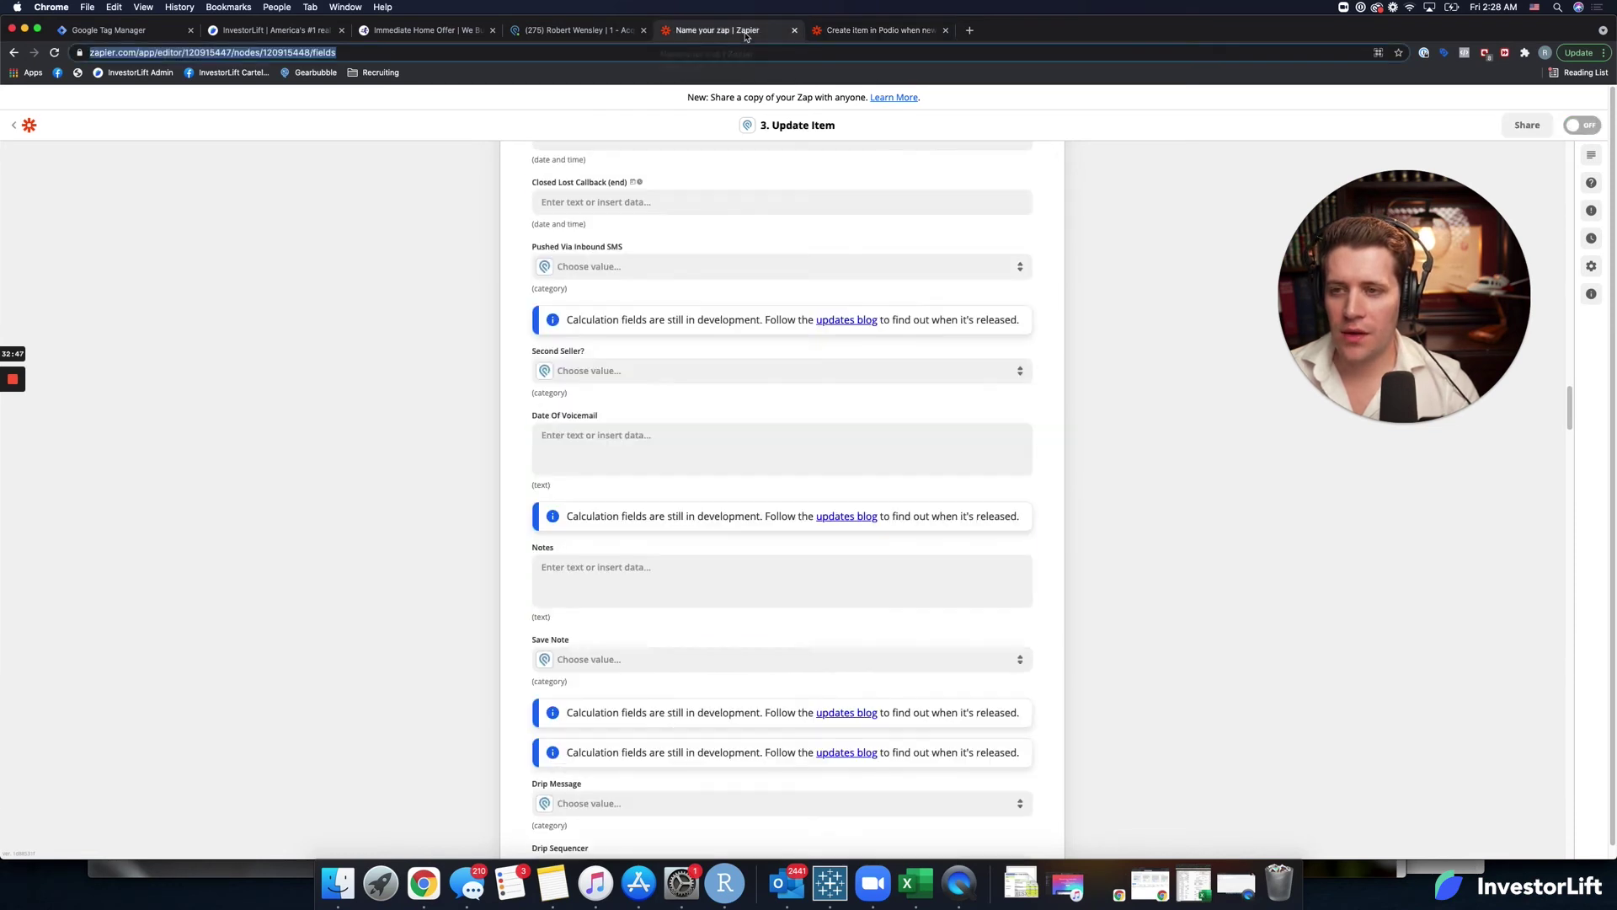
Paste the Notes template and delete the old Bathroom, Kitchen, Appliance and Countertops values.
click(588, 566)
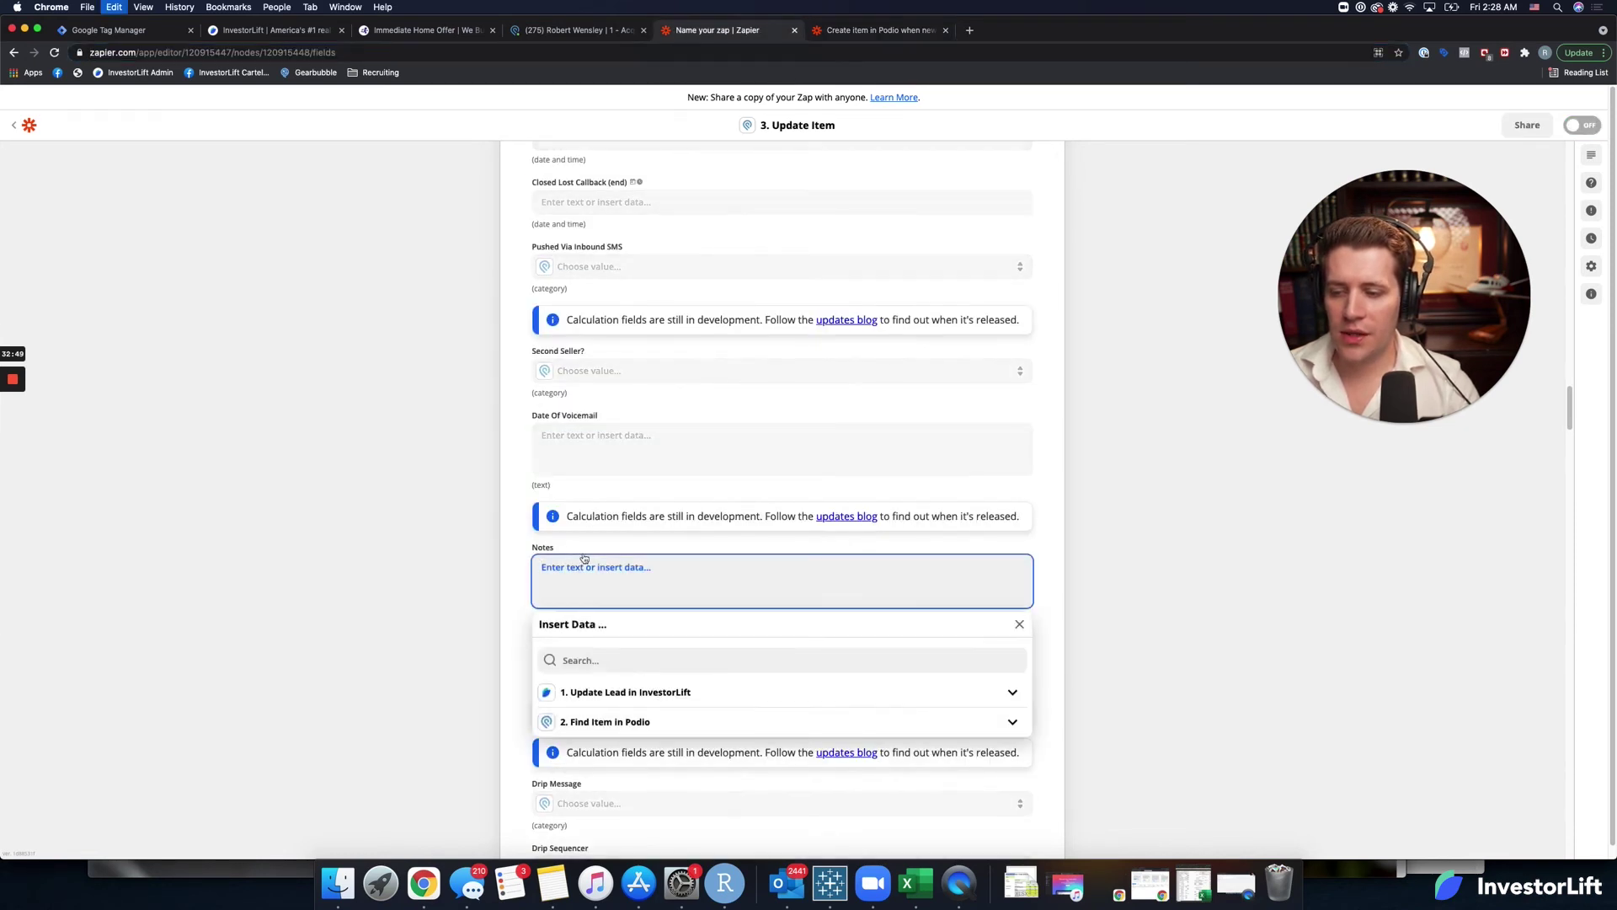
text(Bathroom Condition: Bathrooms Condition: No data Kitchen Condition: Kitchen: No data Appliance: Appliances: No data Countertops: Countertops: No data Exterior Condition: Exterior: No data Yard: Yard: No data  Top Priority: Priority: No data Timeframe to Sell: Timeframe: No data Asking Price: Asking Price: No data Additional Info: Message: No data  InvestorLift URL: Investorlift Lead Url: No data)
click(791, 567)
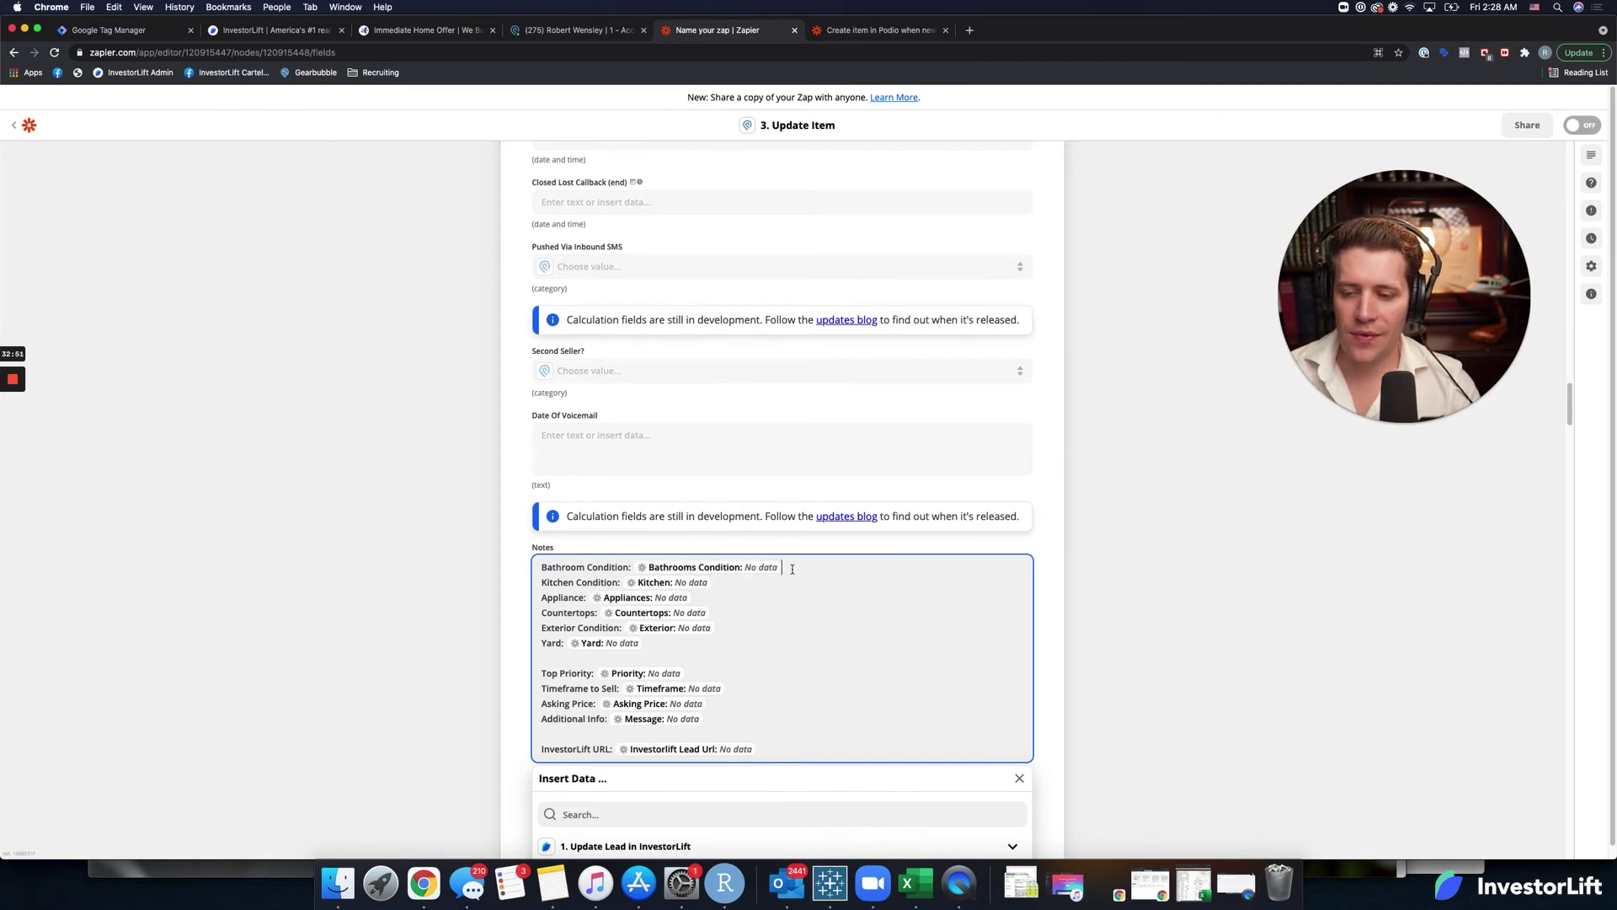
key(BackSpace)
key(BackSpace)
click(729, 598)
key(BackSpace)
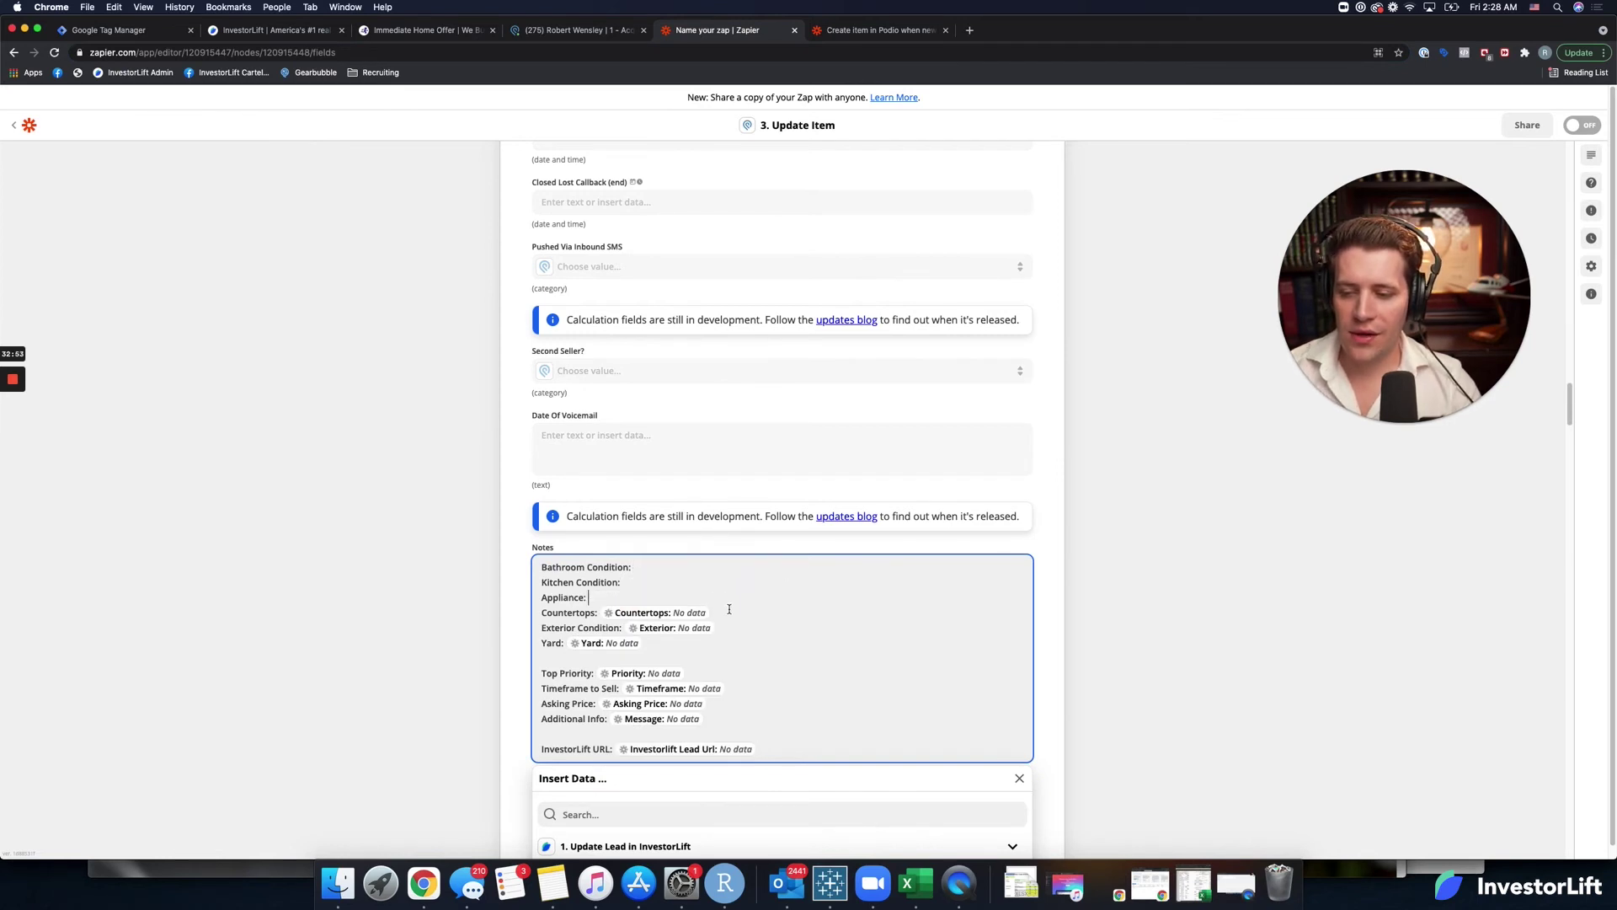
click(729, 614)
key(BackSpace)
Delete the old Exterior, Yard, Priority, Asking Price and Message values, then search data for 'bat'.
key(BackSpace)
click(665, 643)
key(BackSpace)
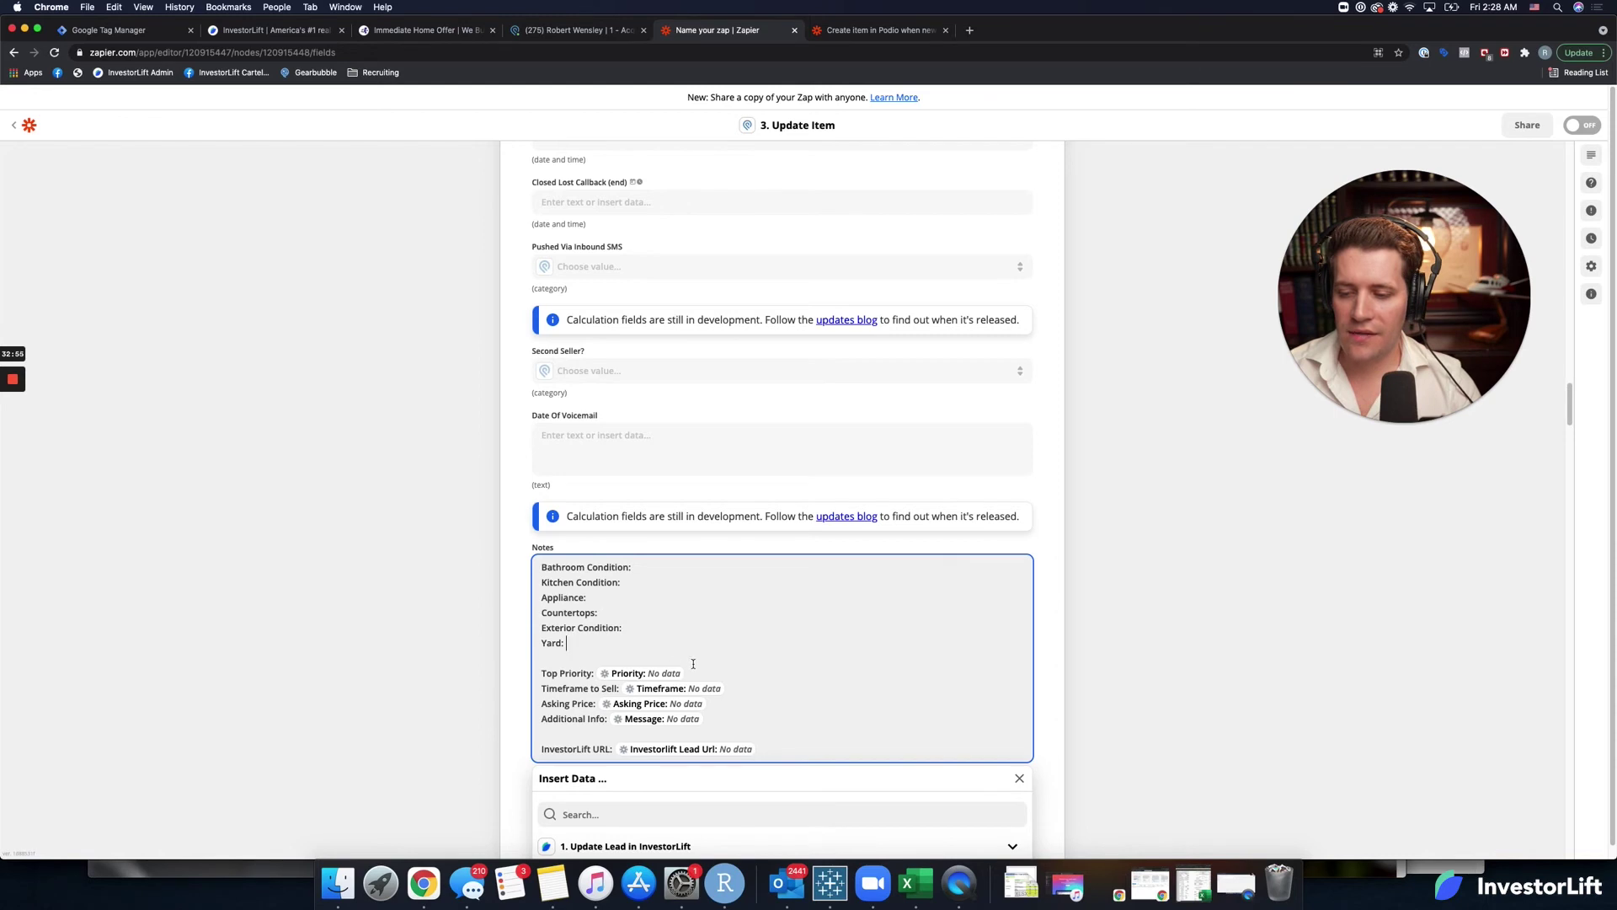
key(BackSpace)
click(726, 689)
key(BackSpace)
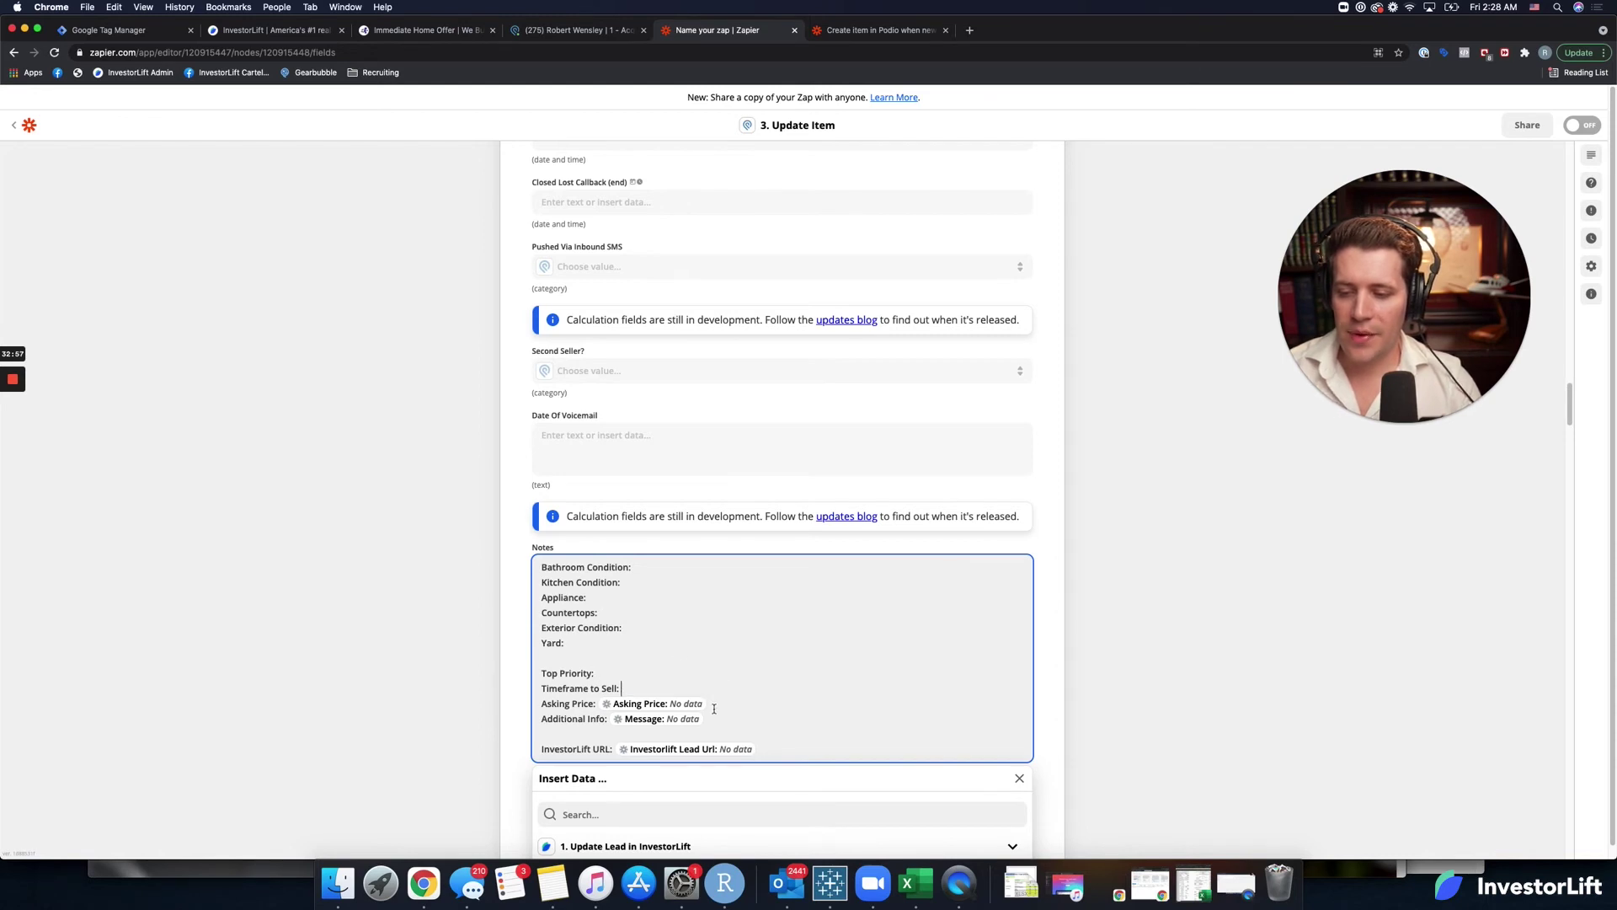
click(712, 704)
key(BackSpace)
click(706, 721)
key(BackSpace)
click(762, 753)
key(BackSpace)
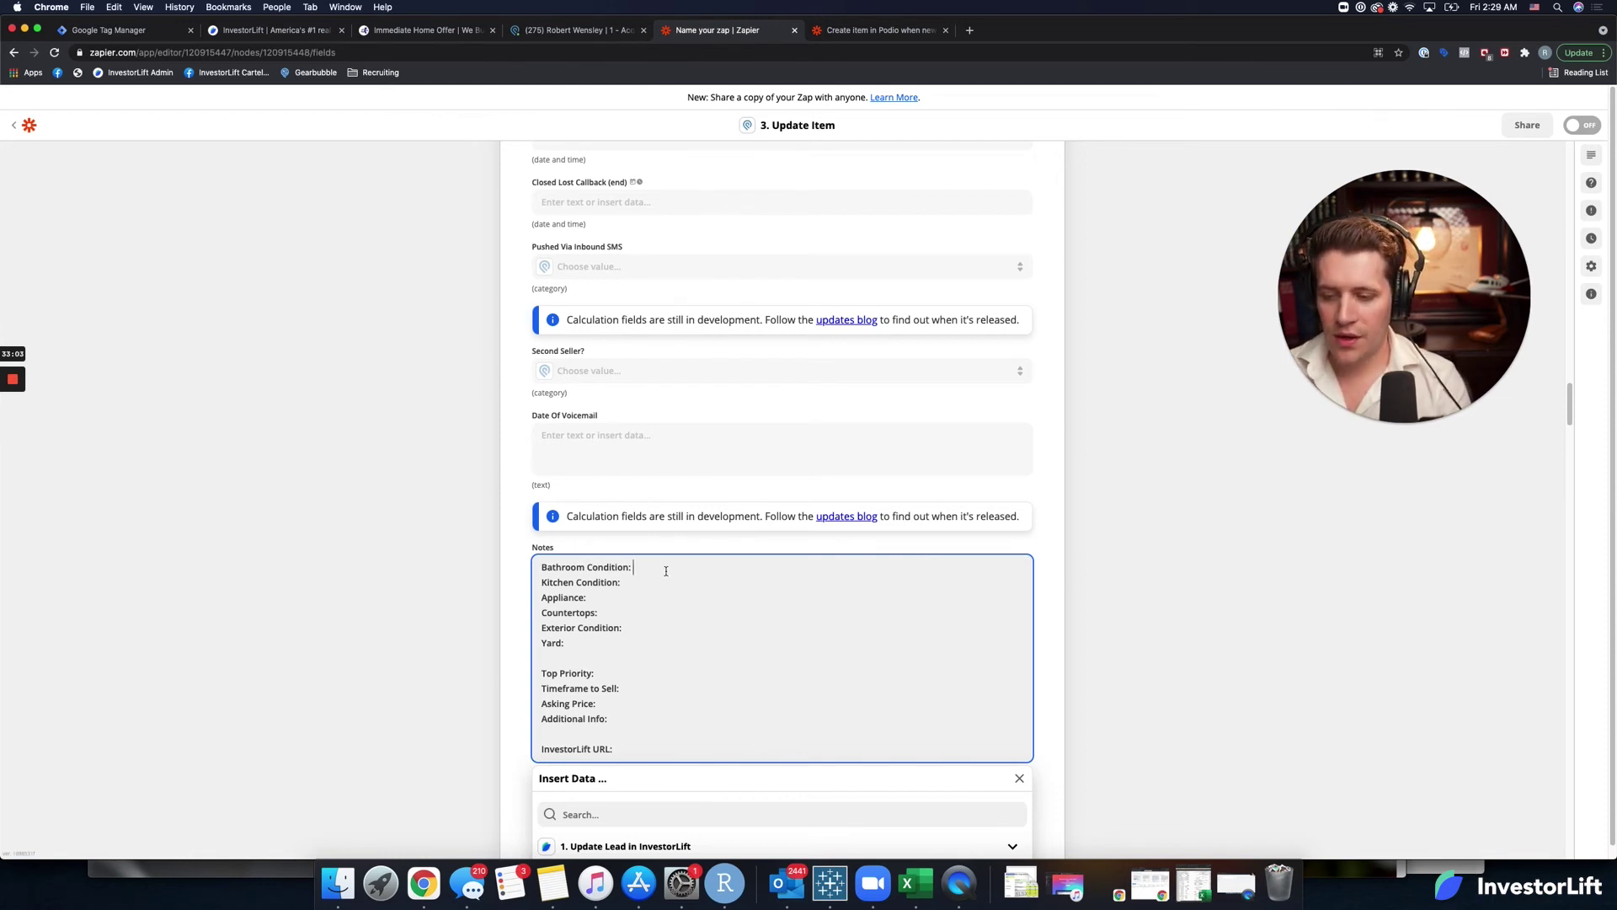
click(603, 814)
text(ba)
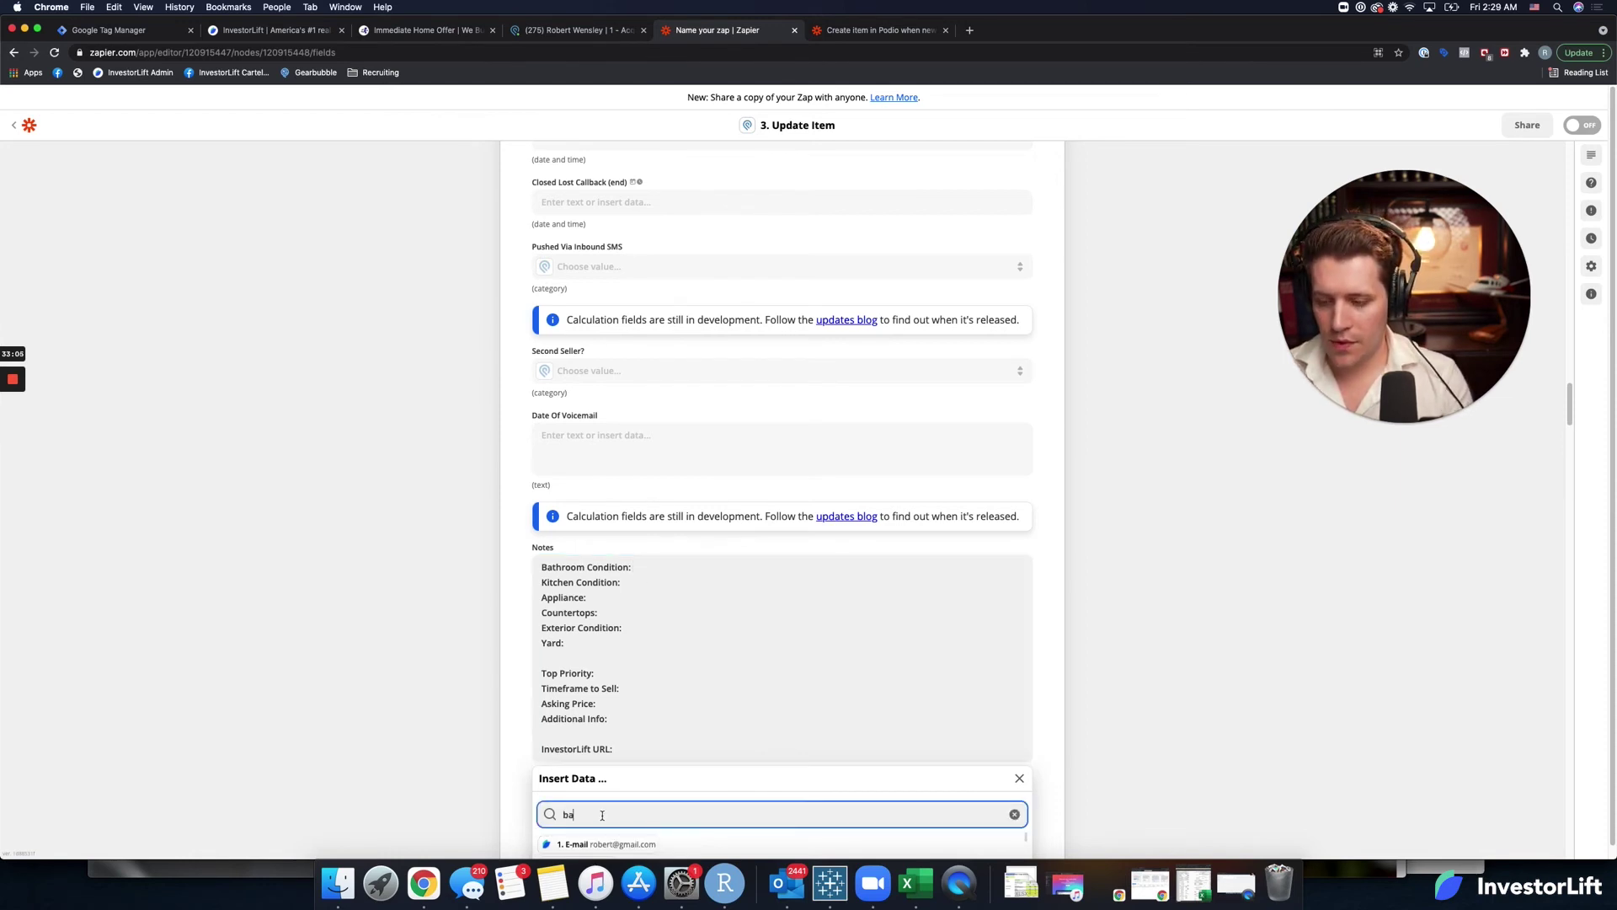
text(t)
scroll(396, 762, down, 5)
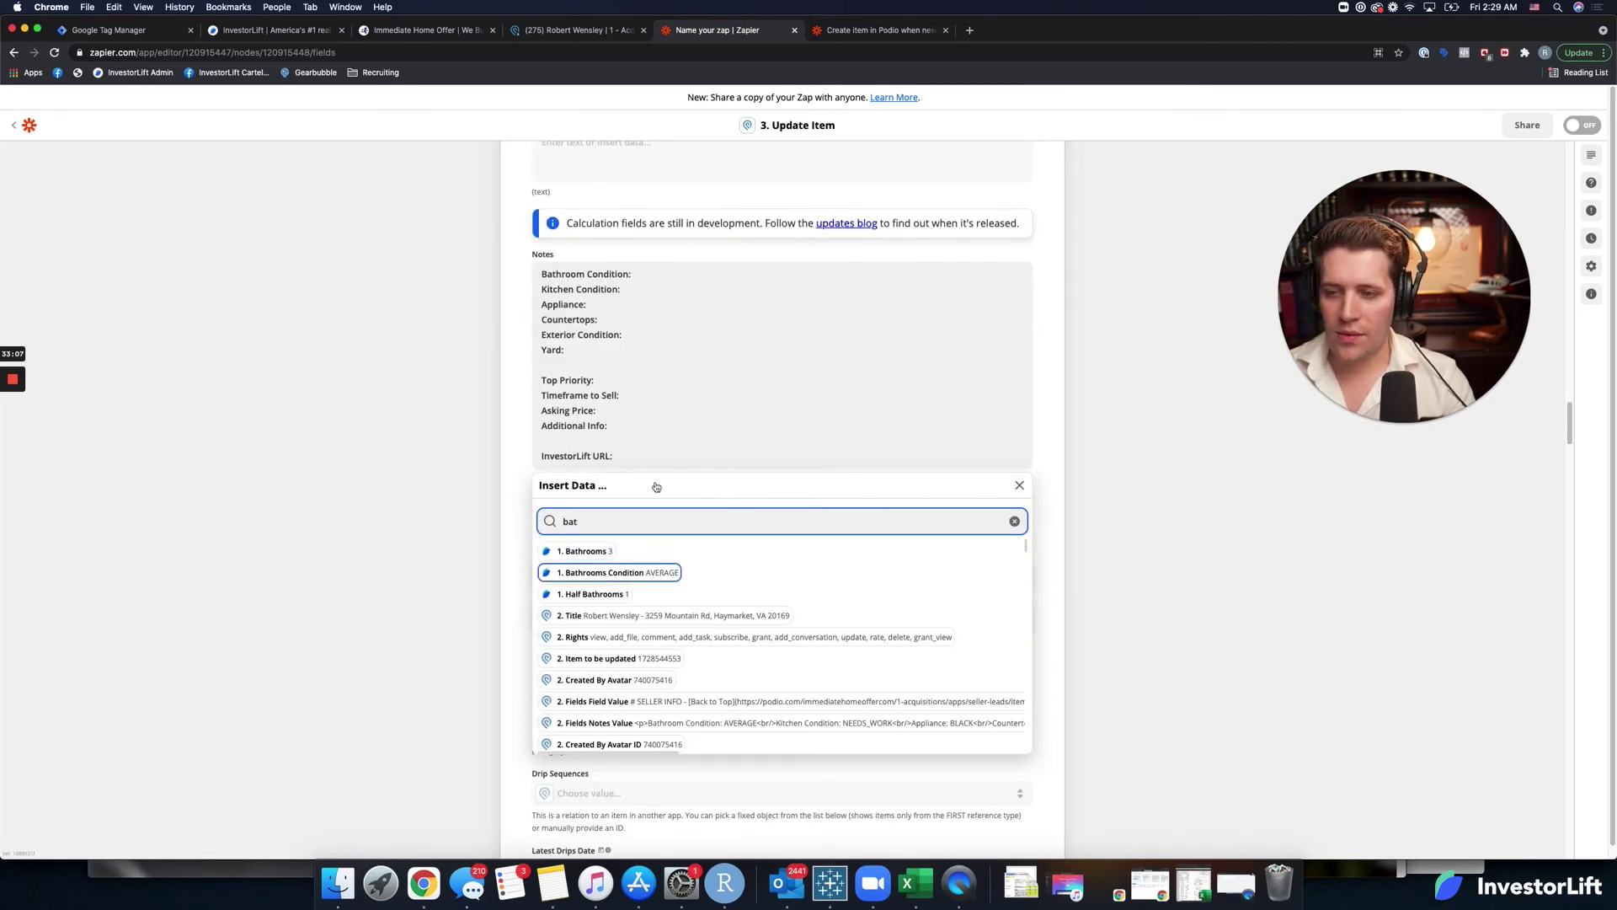
Insert the Bathrooms Condition, Kitchen, Appliances and Countertops values after their Notes labels.
key(Return)
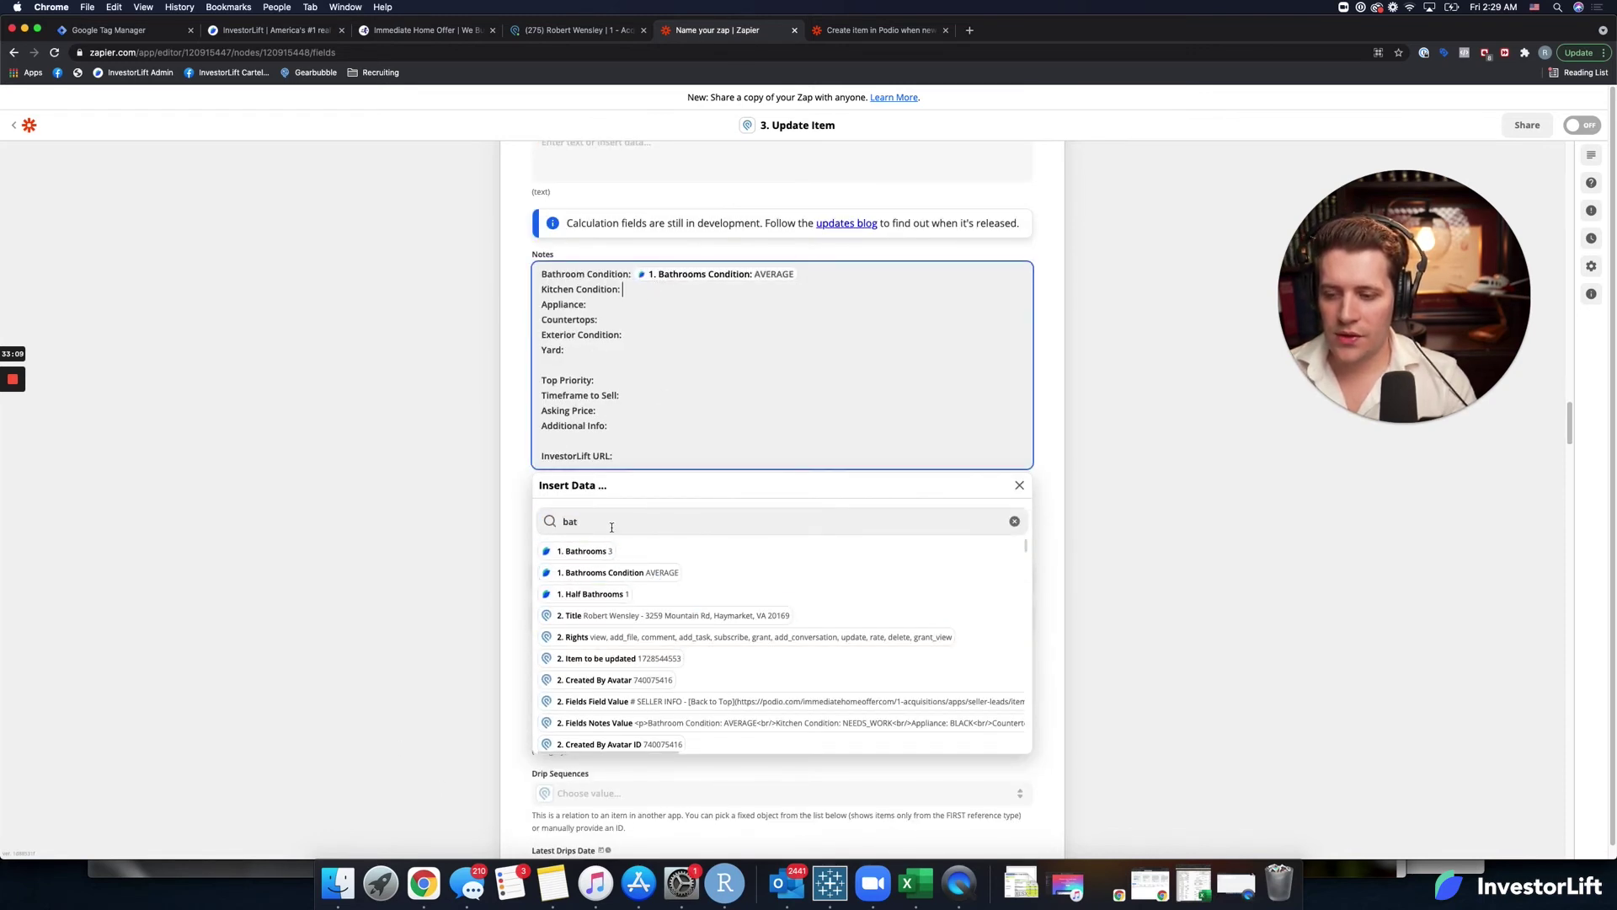
click(607, 524)
text(kit)
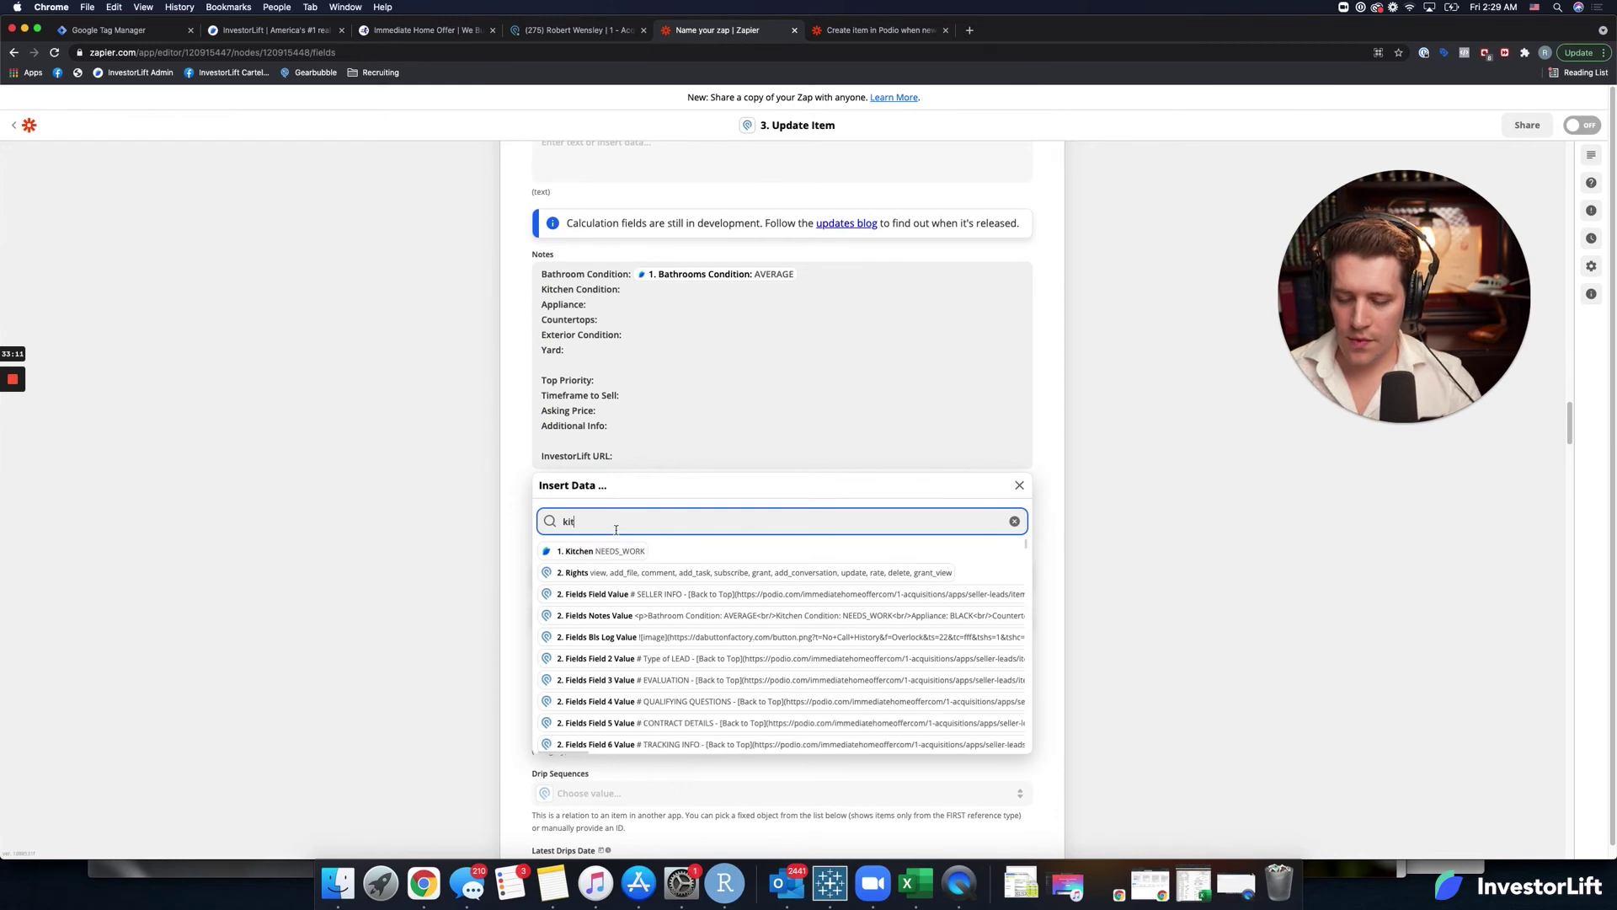
key(Return)
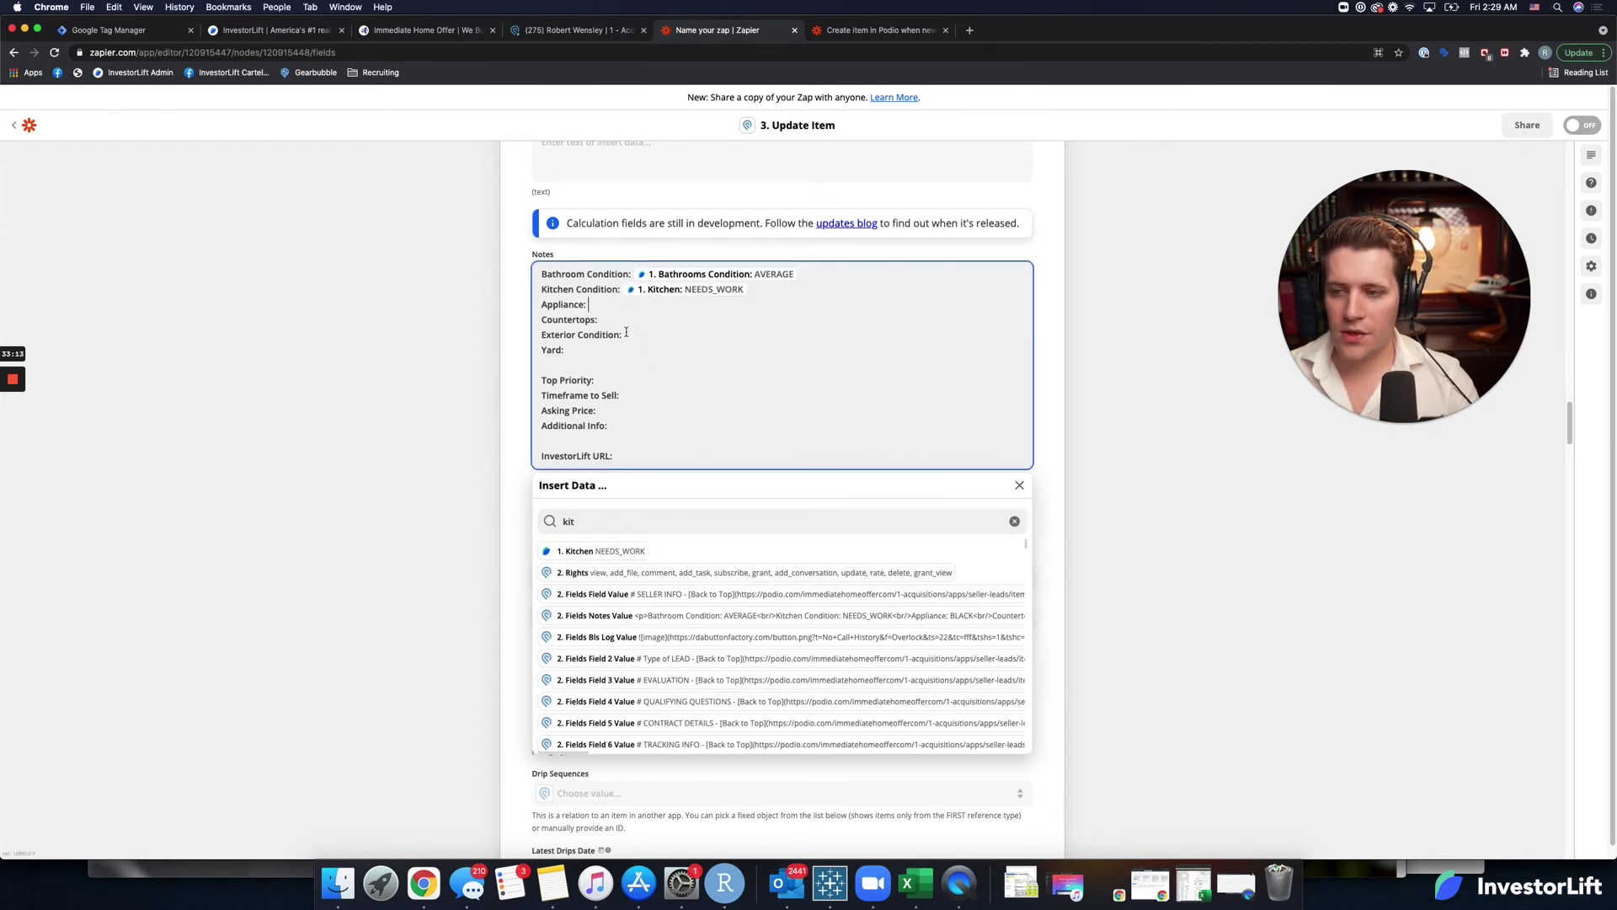
click(618, 523)
text(ap)
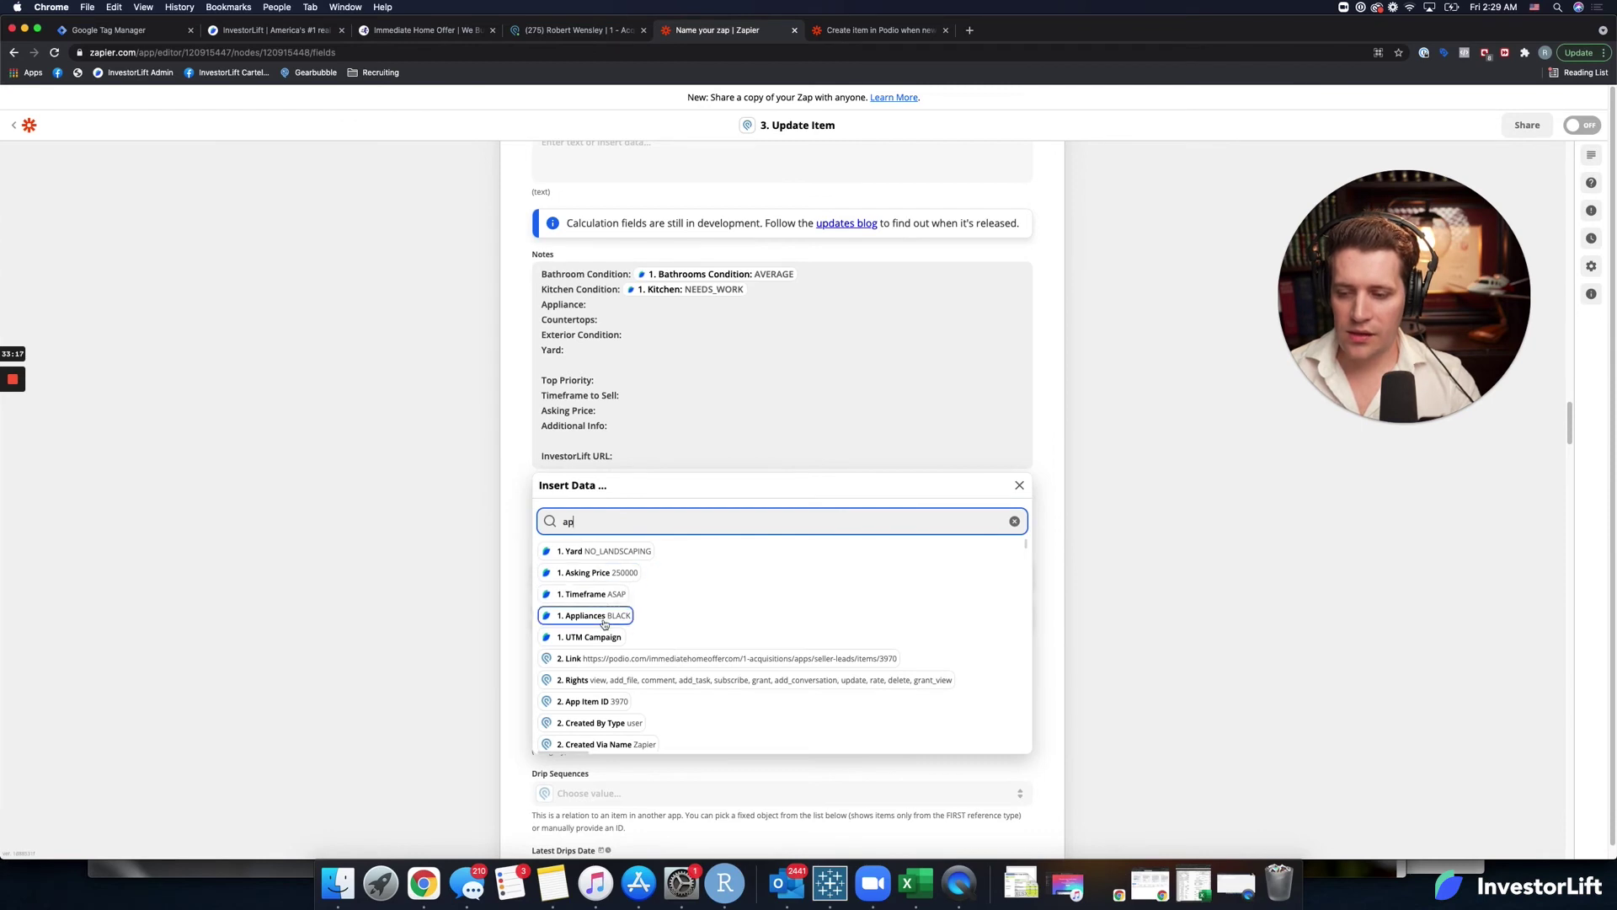
key(Return)
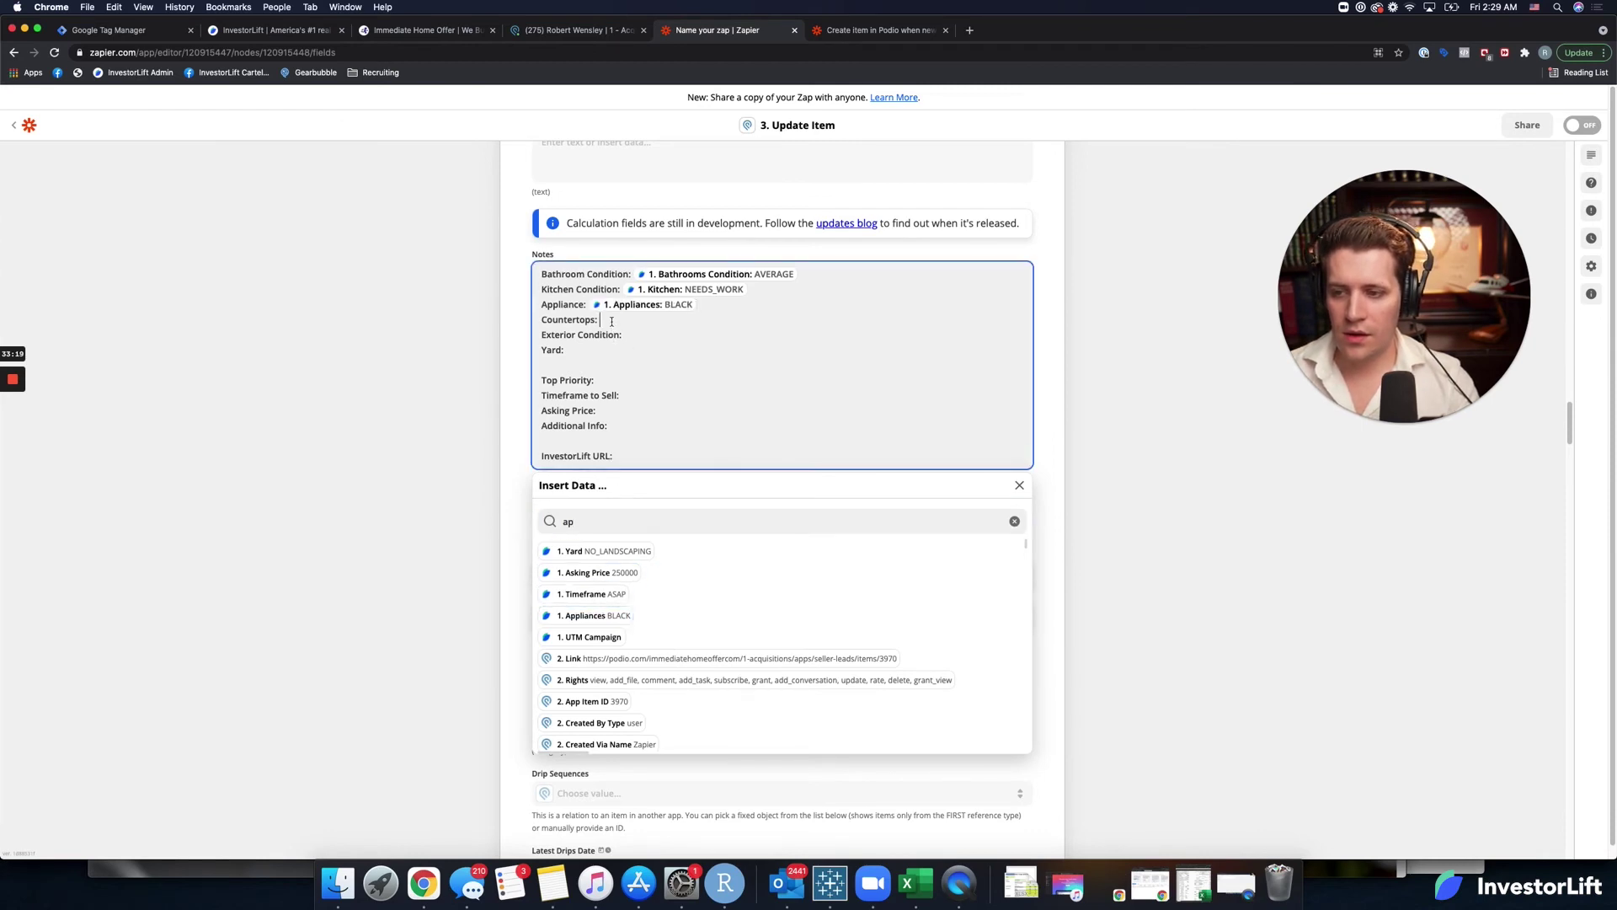
click(623, 521)
text(c)
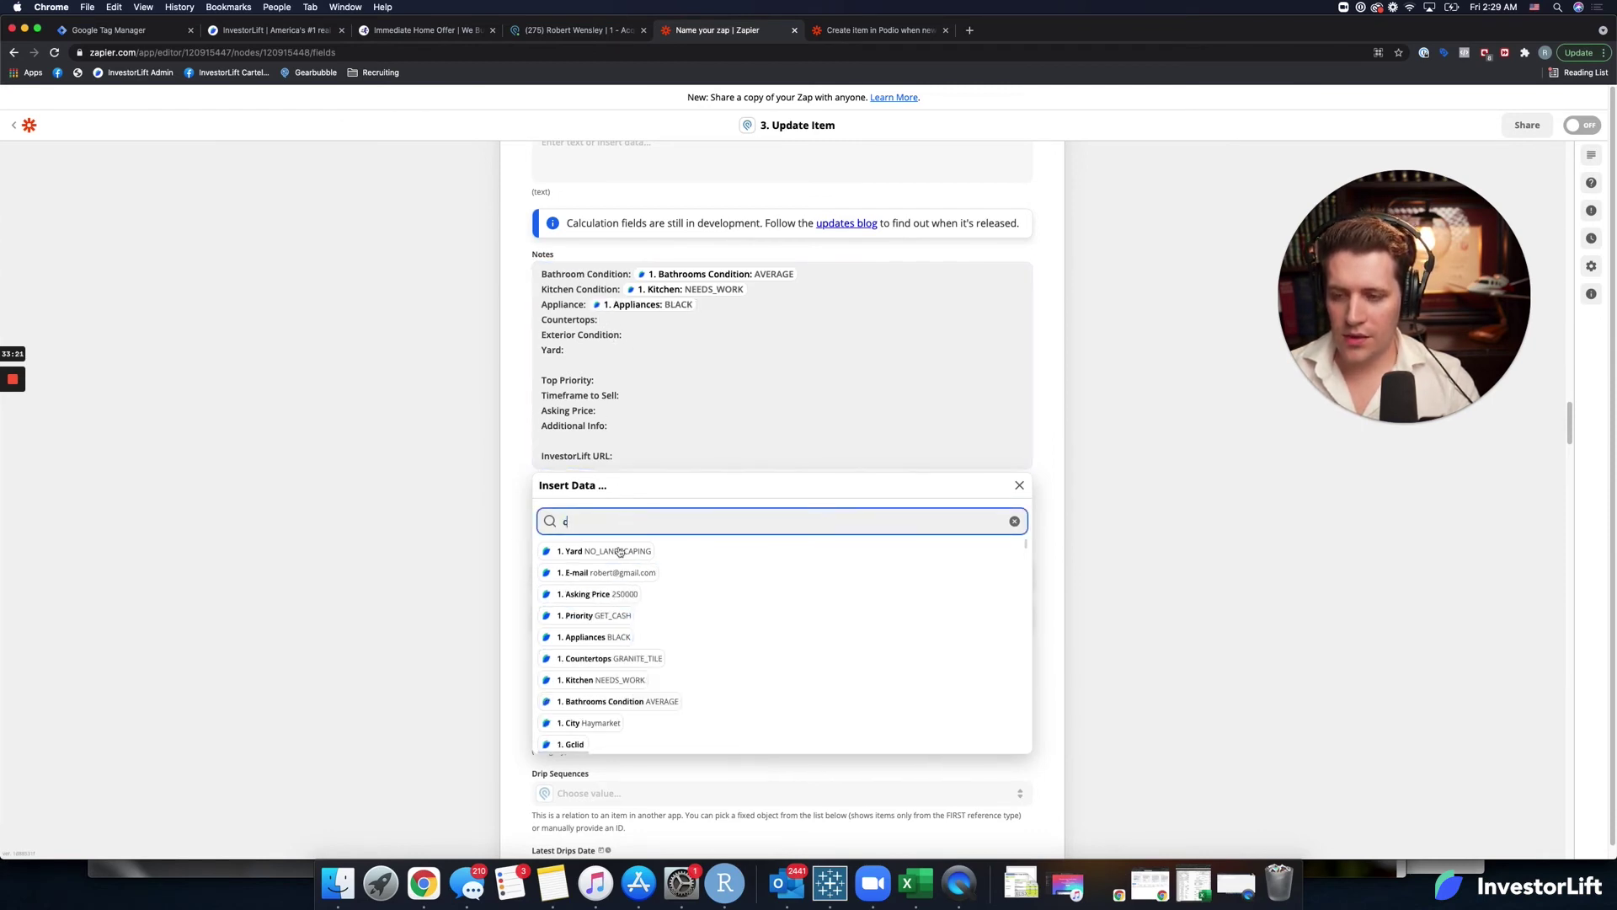
text(oun)
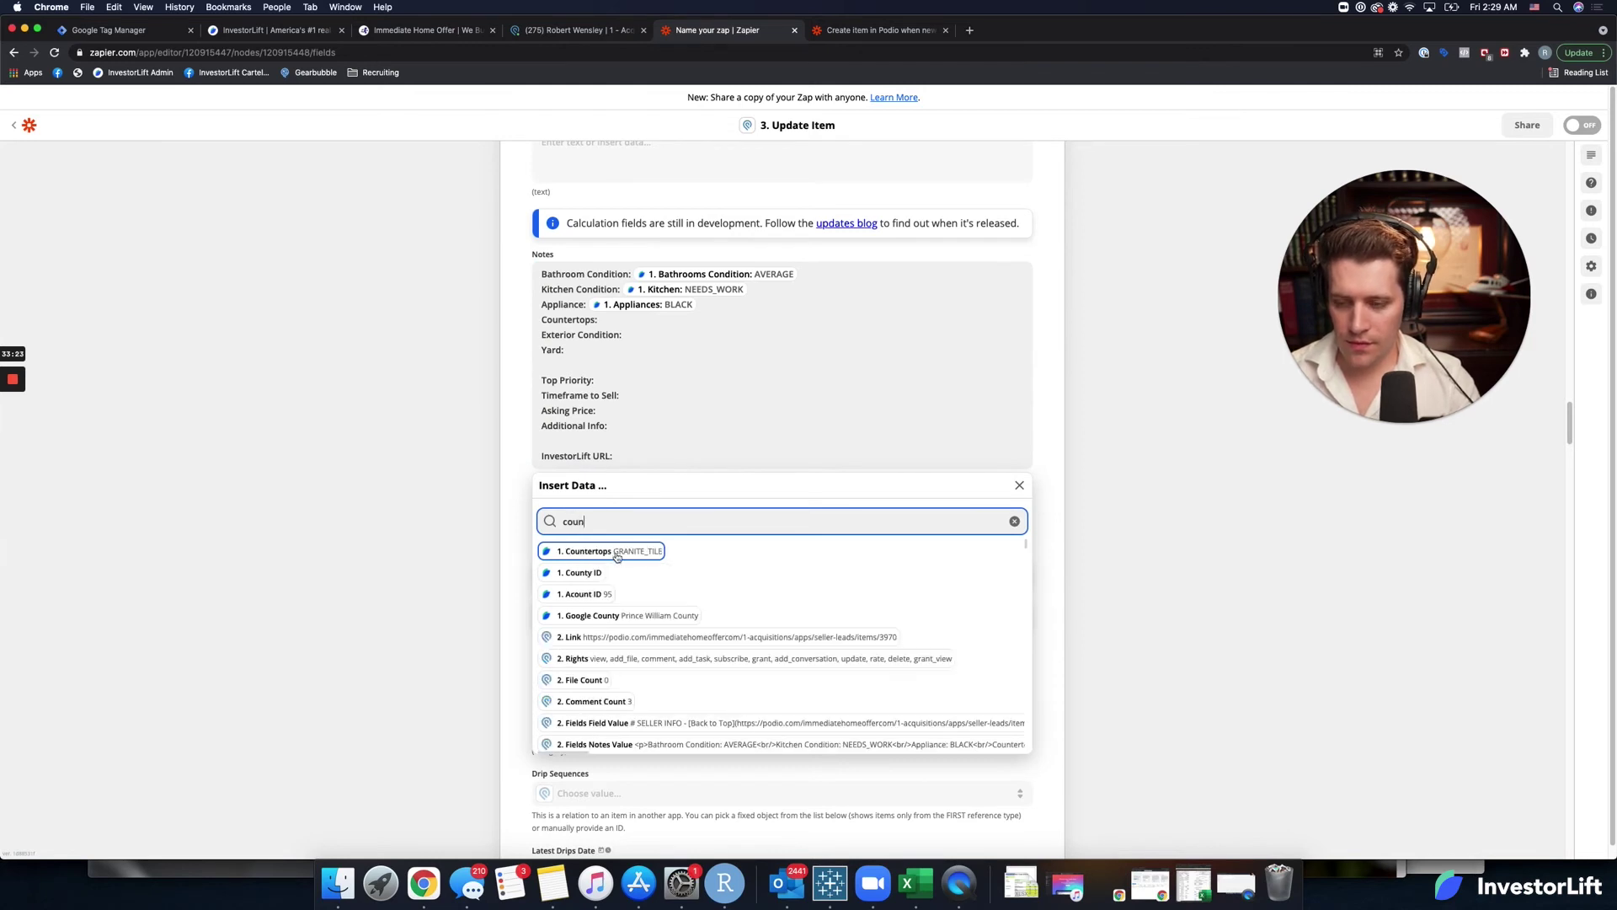
click(619, 552)
Insert the Exterior and Yard values after their Notes labels.
click(632, 333)
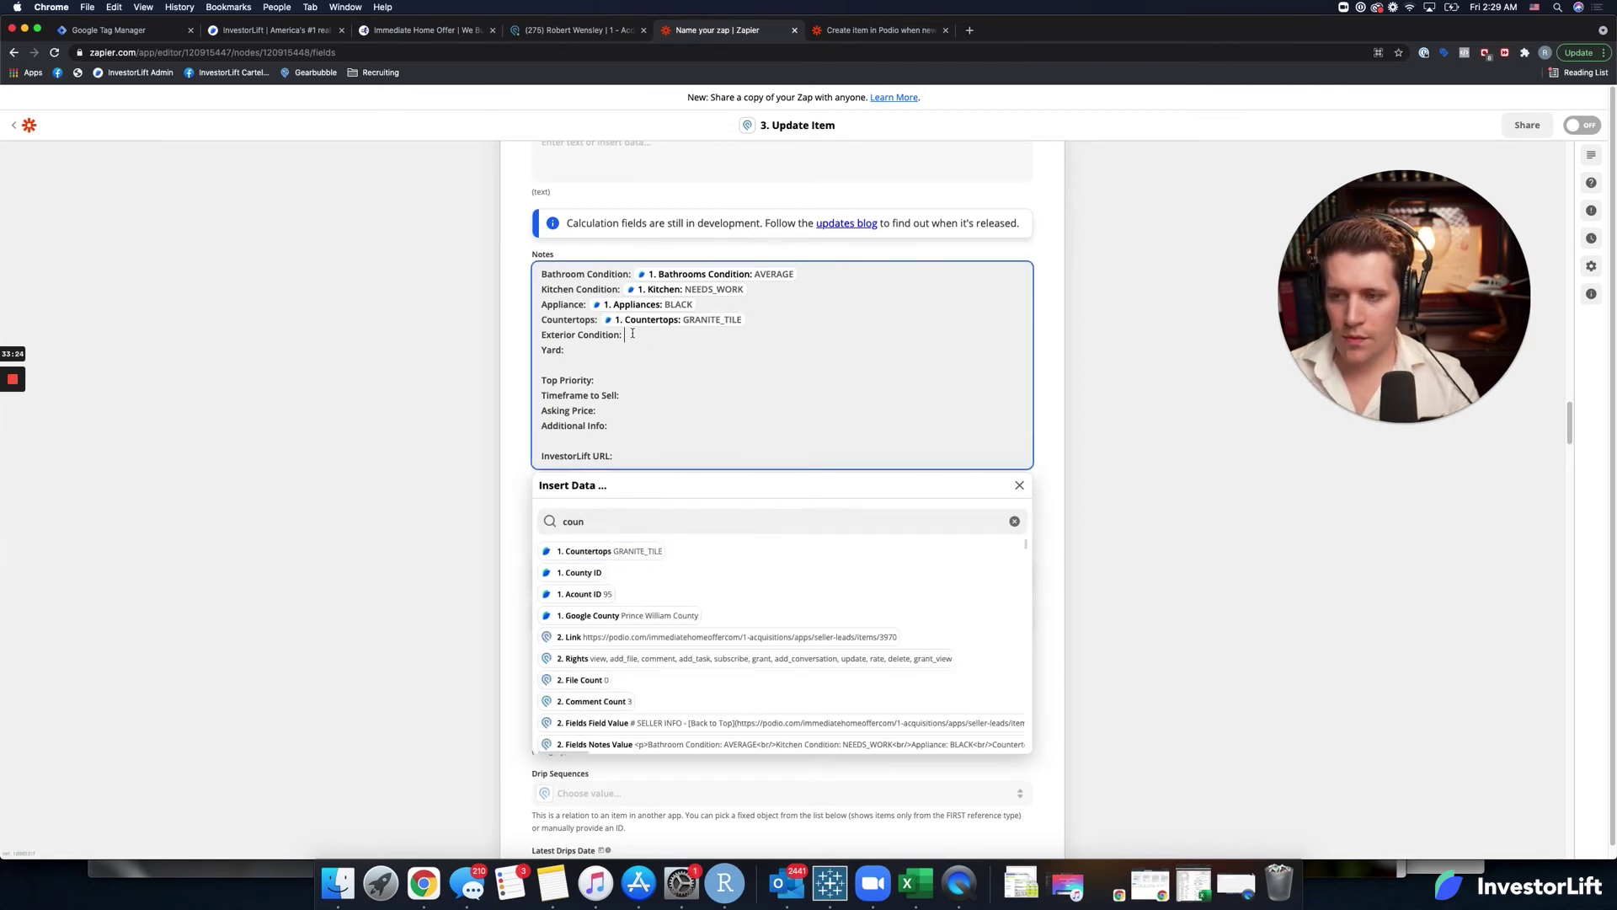
click(620, 516)
text(exte)
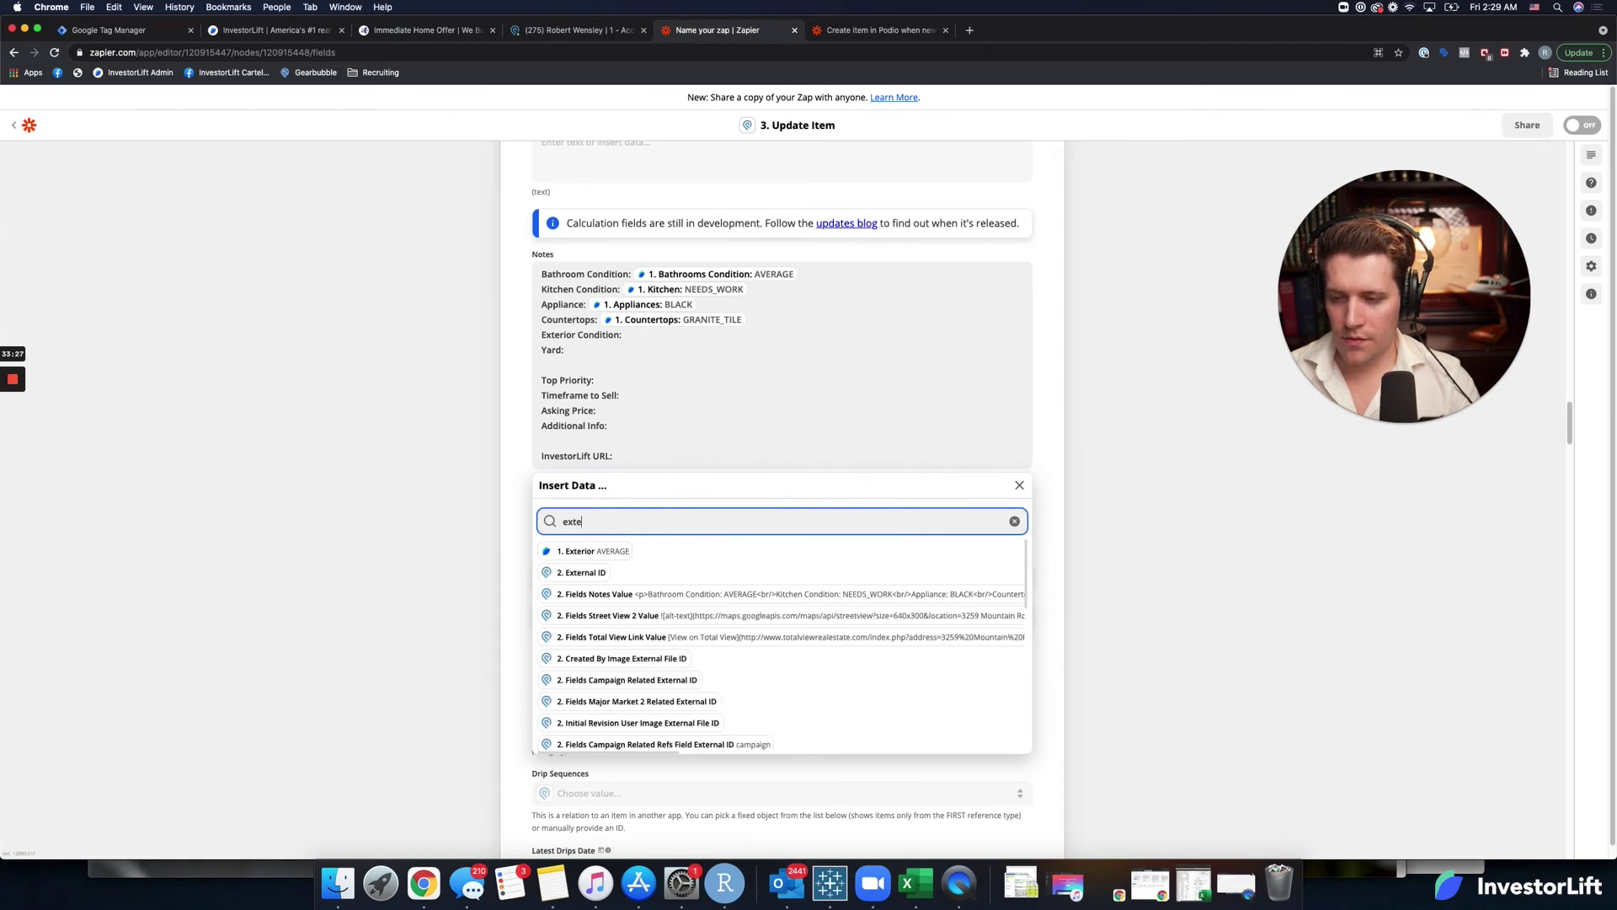
text(r)
click(632, 556)
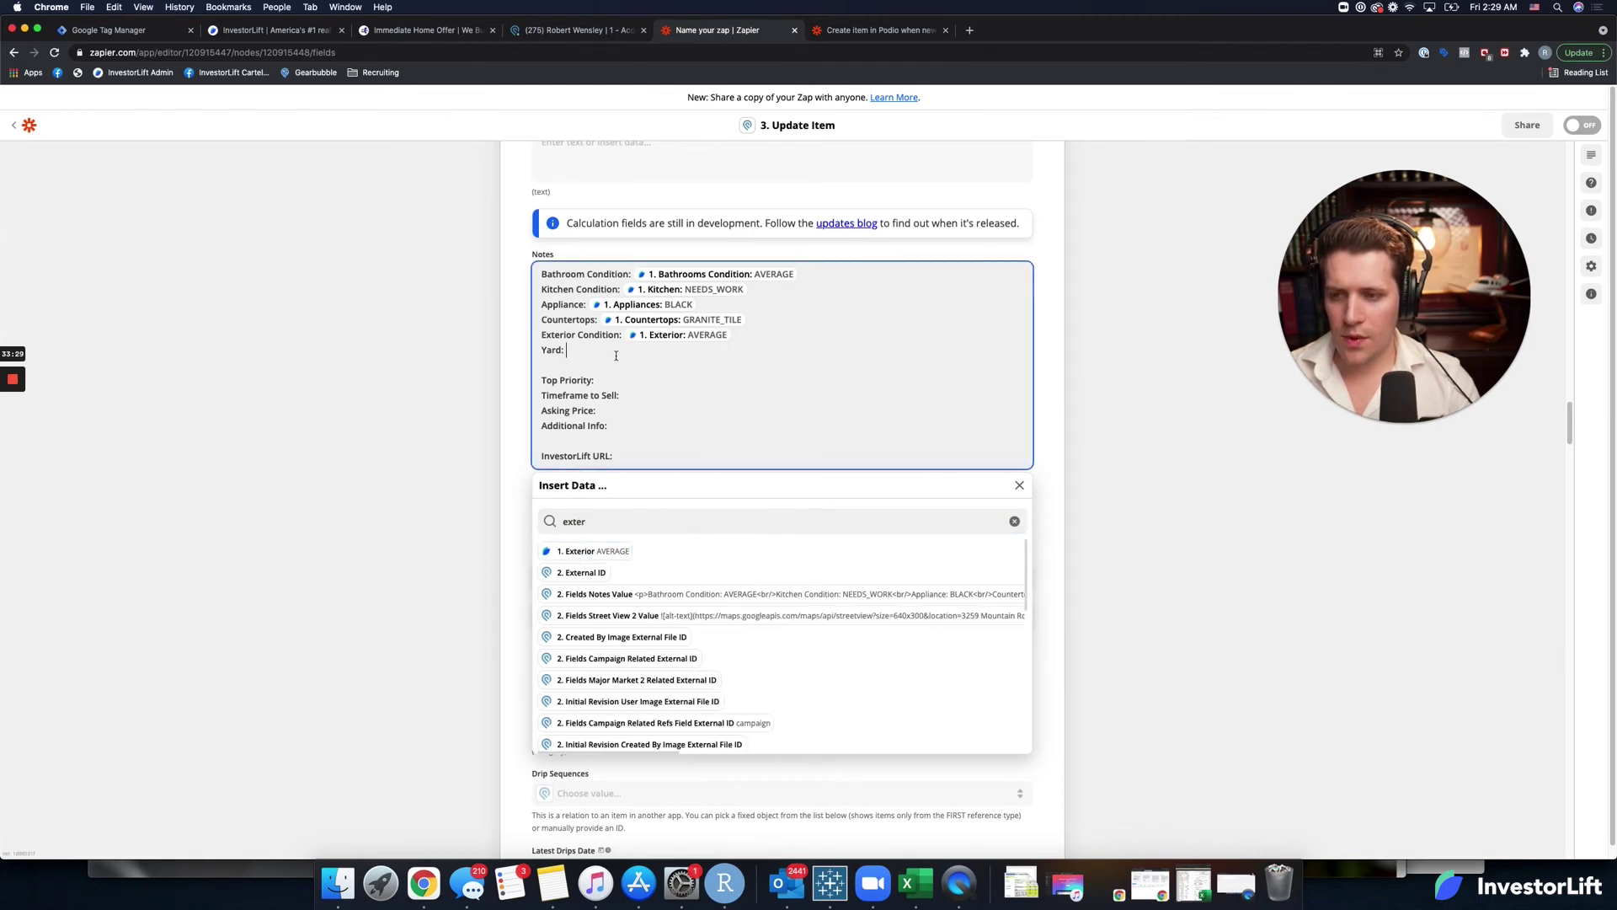
click(610, 516)
text(ya)
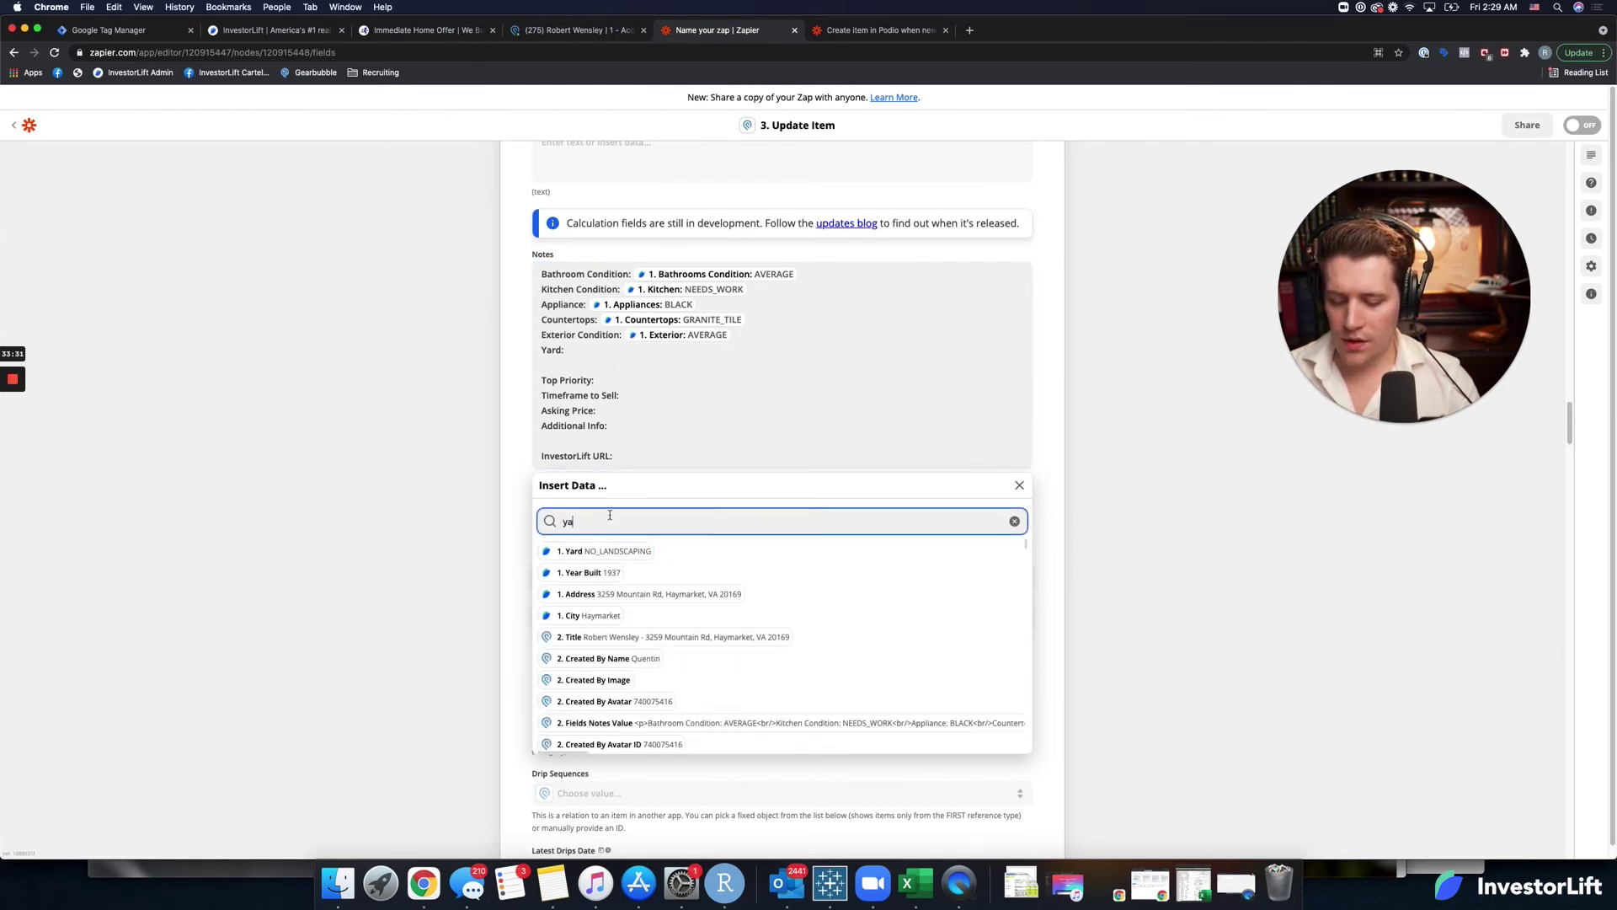
text(rd)
click(603, 550)
Insert the Priority value after Top Priority and Timeframe after Timeframe to Sell.
click(630, 380)
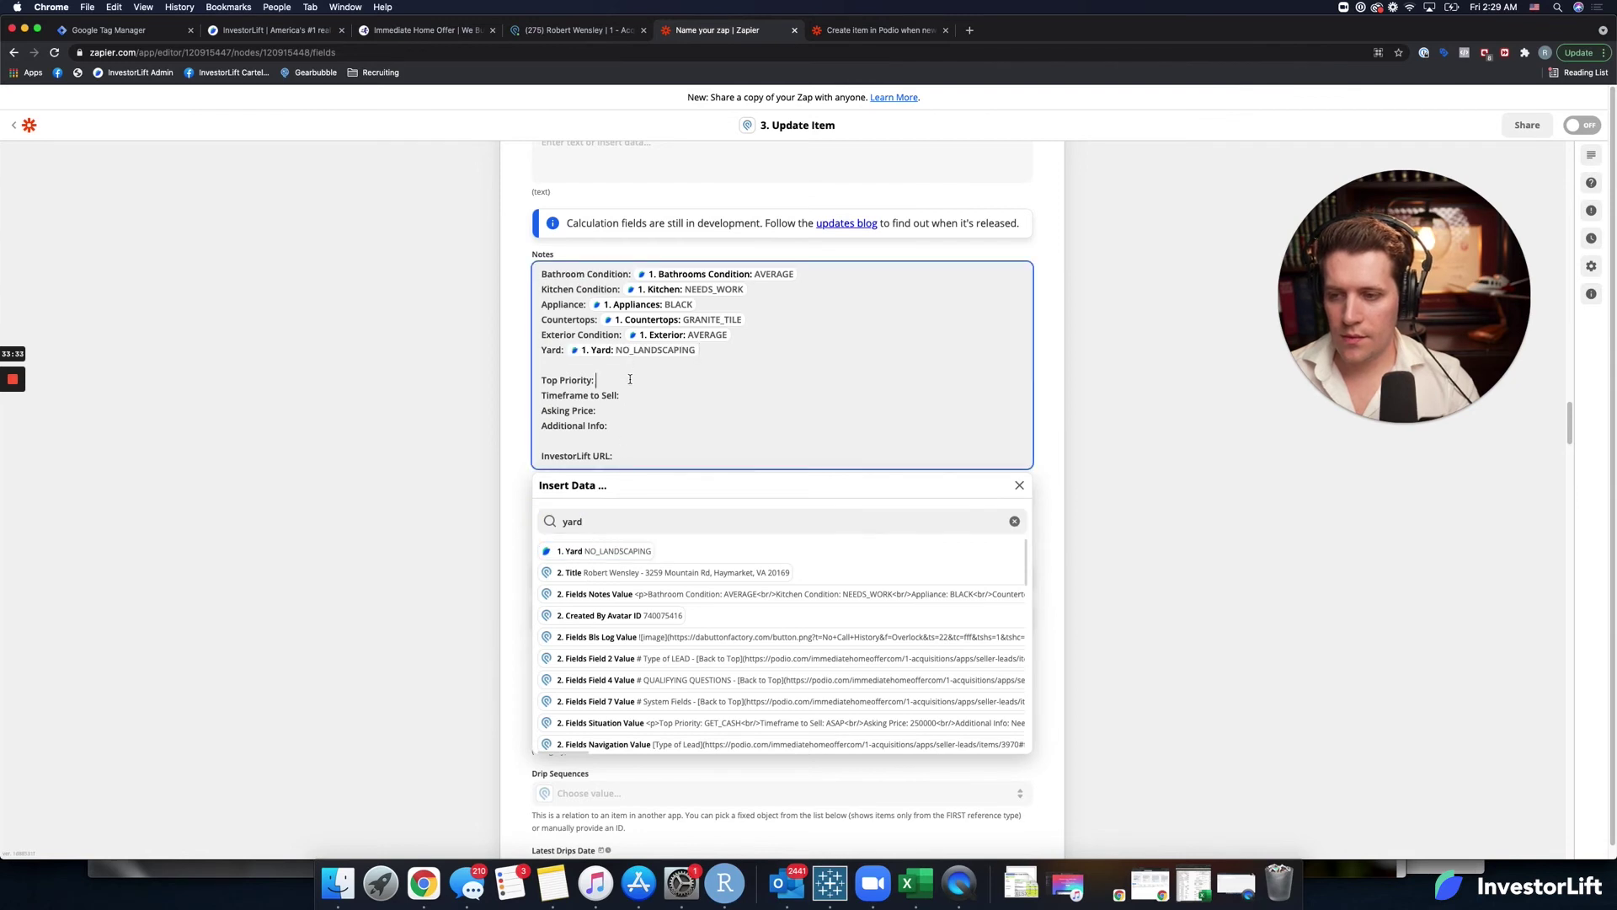
double_click(624, 516)
text(pi)
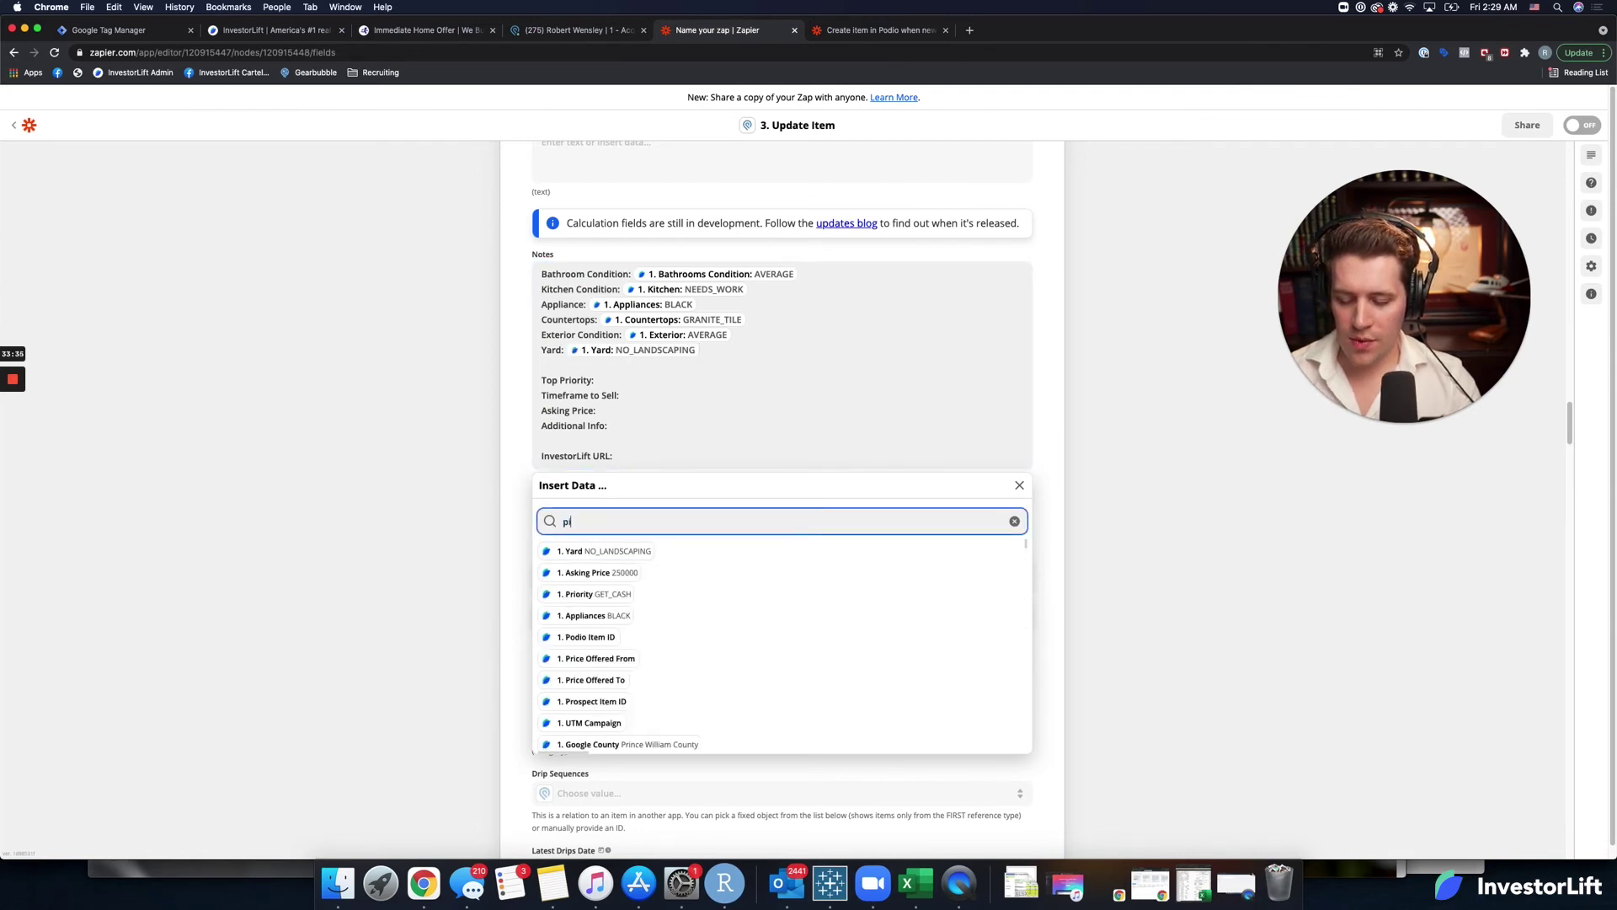
key(BackSpace)
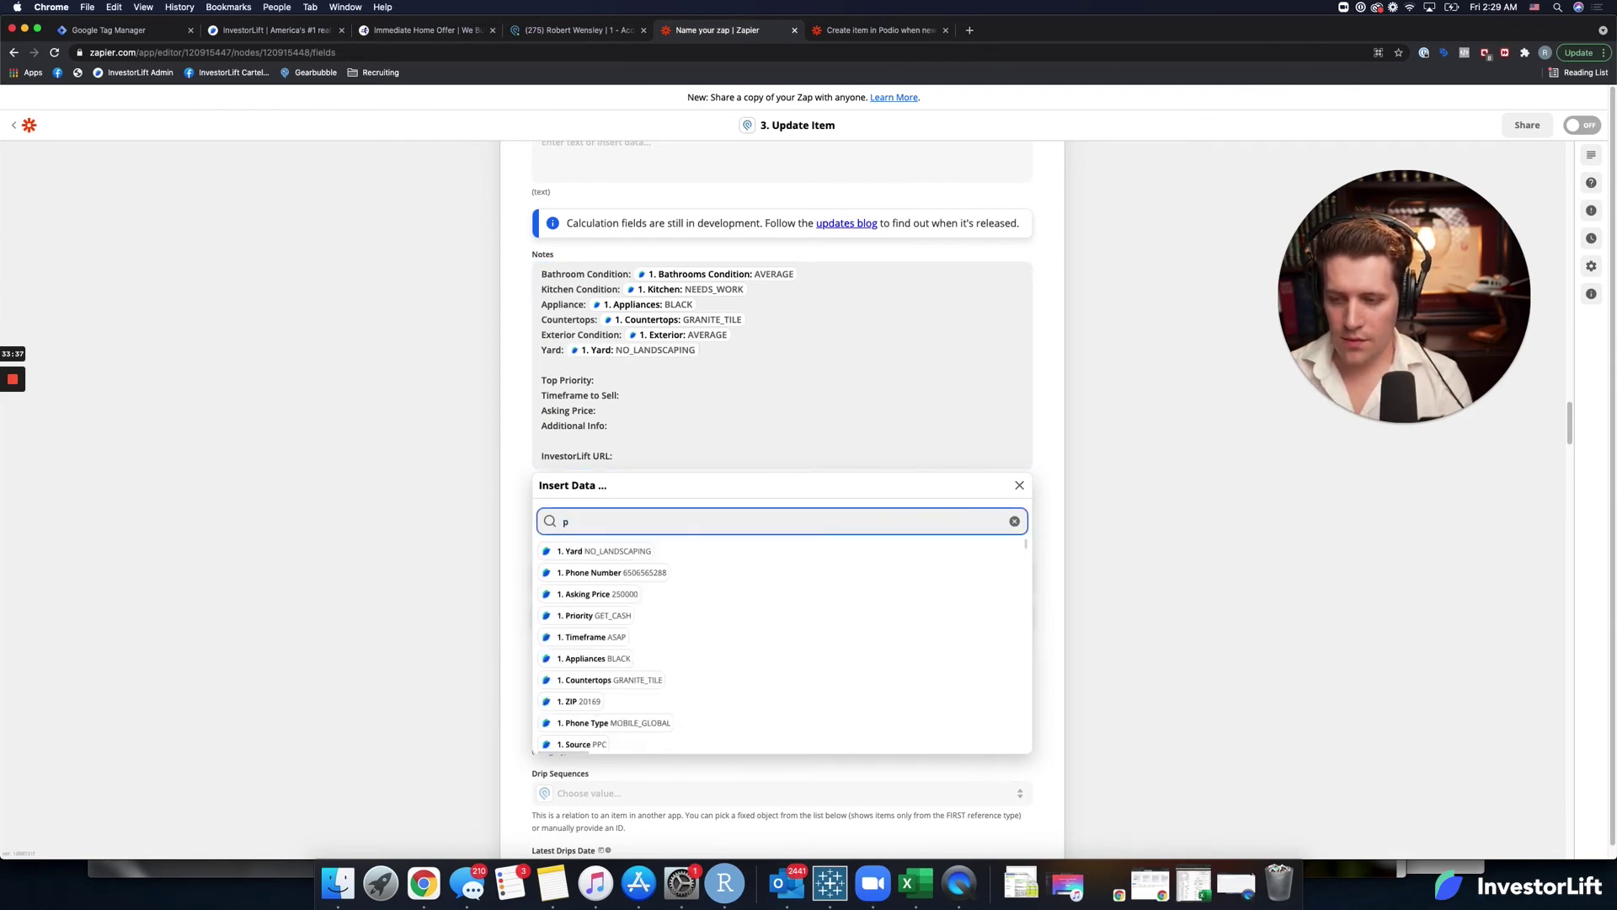
text(r)
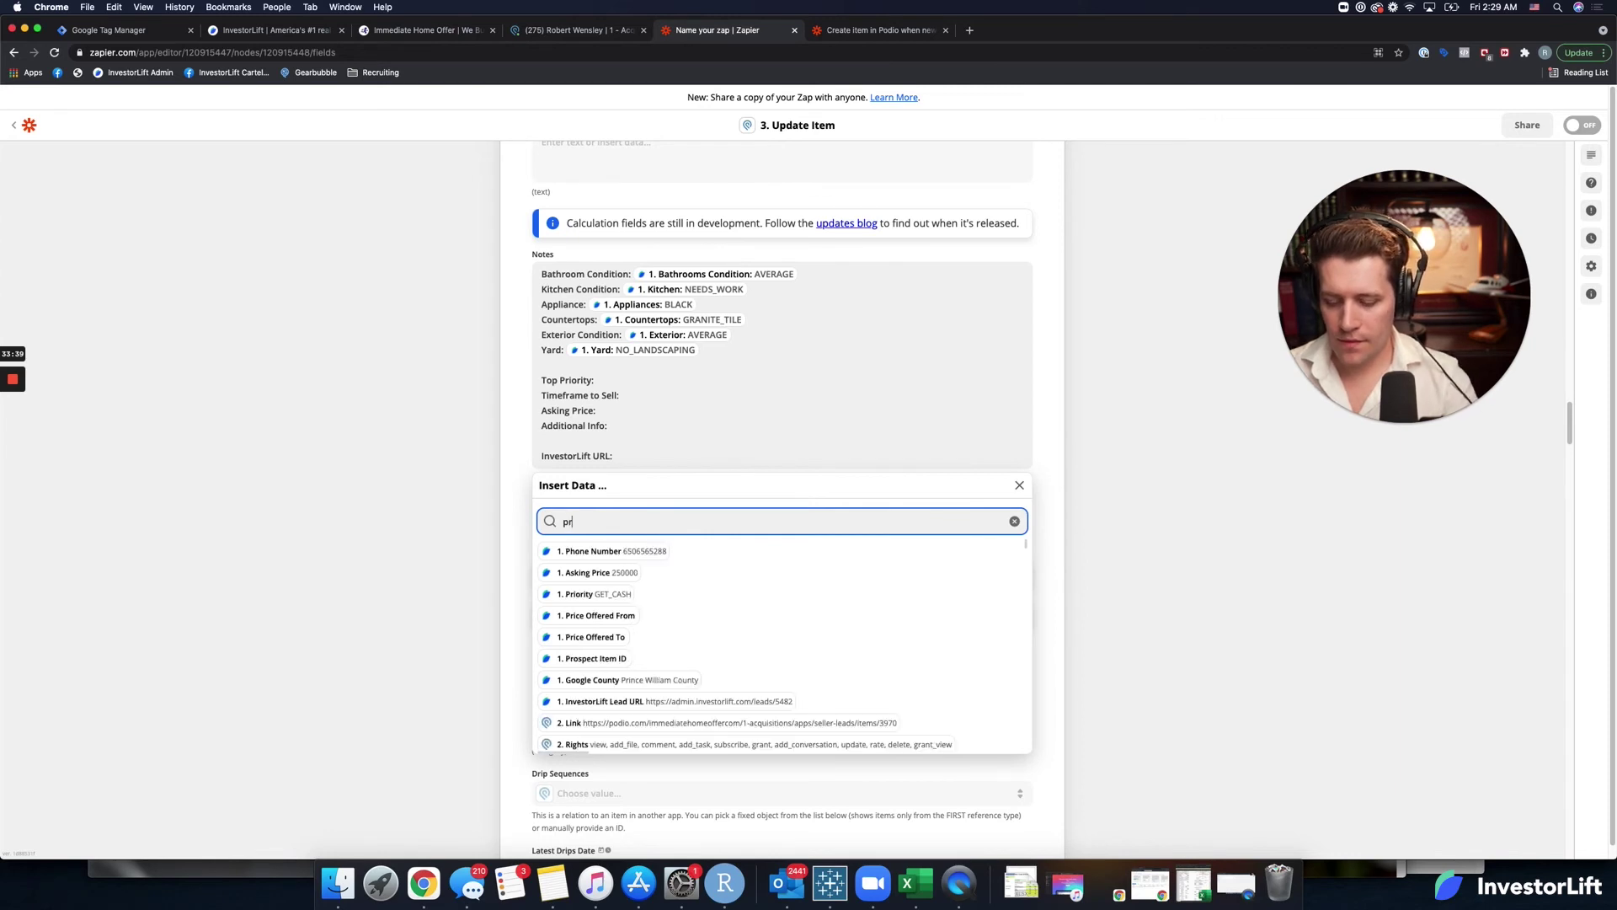
text(ior)
click(614, 551)
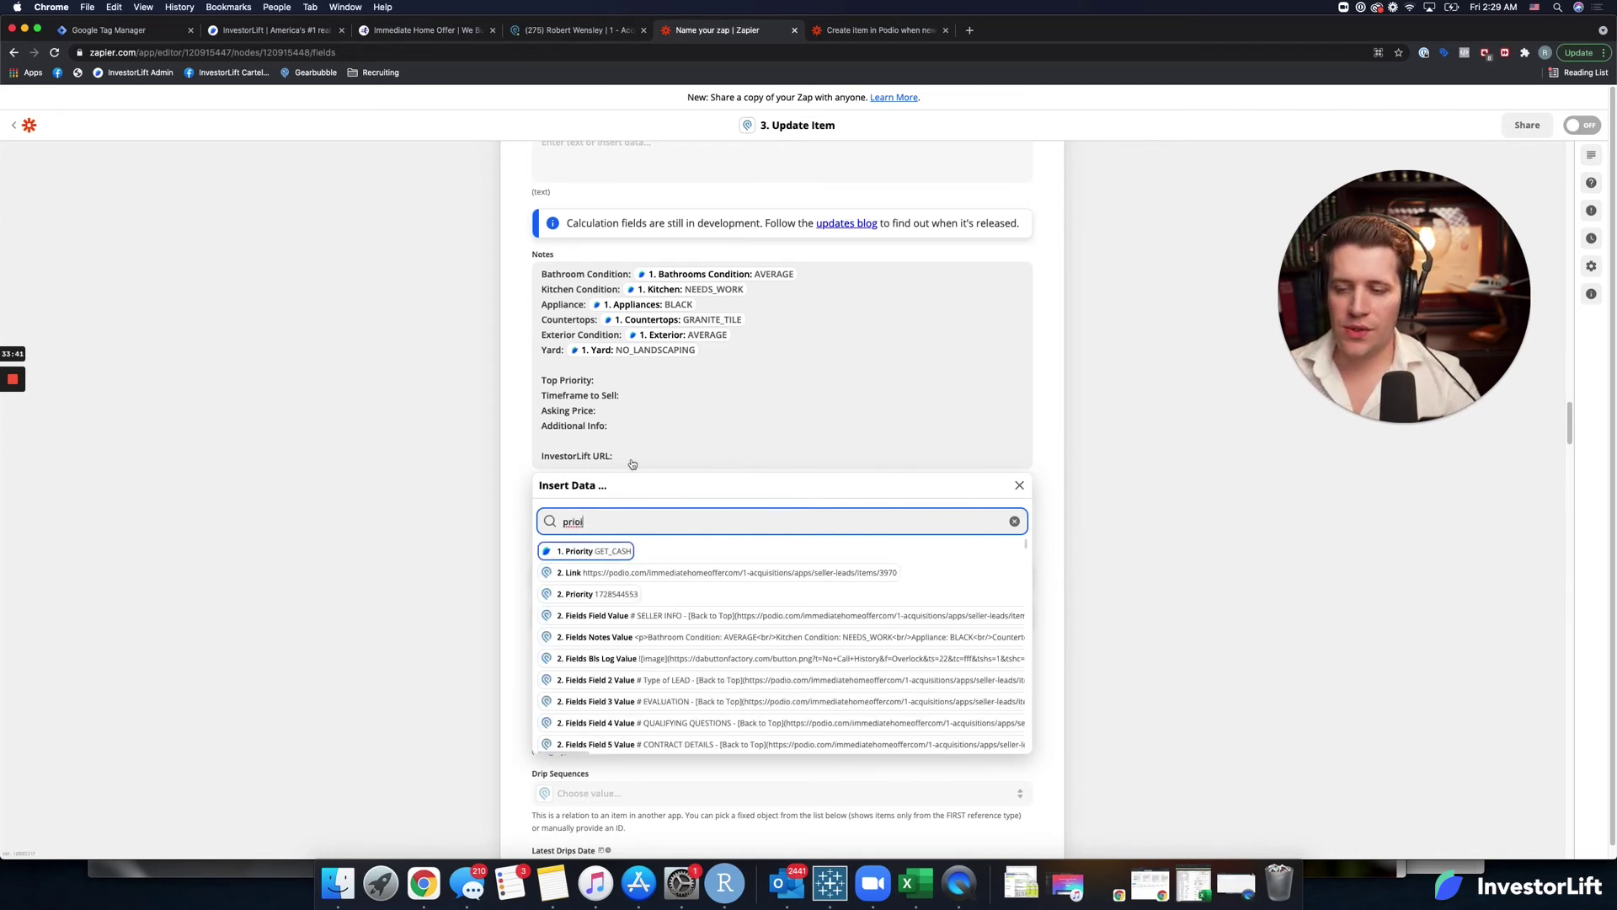
click(628, 522)
key(super+a)
text(to)
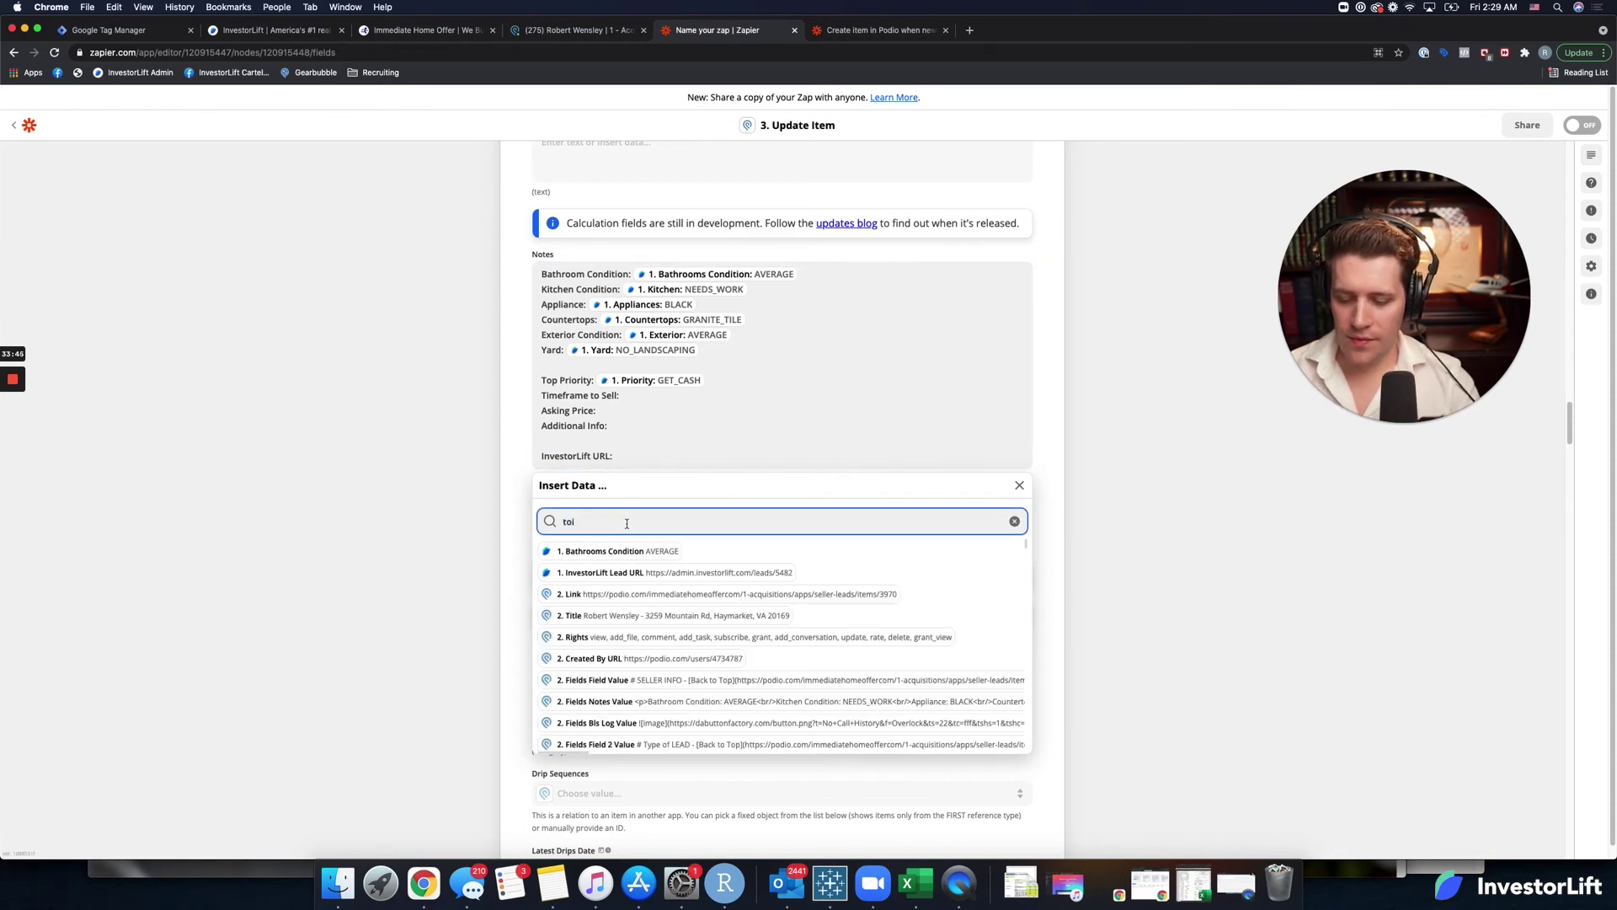
key(BackSpace)
text(im)
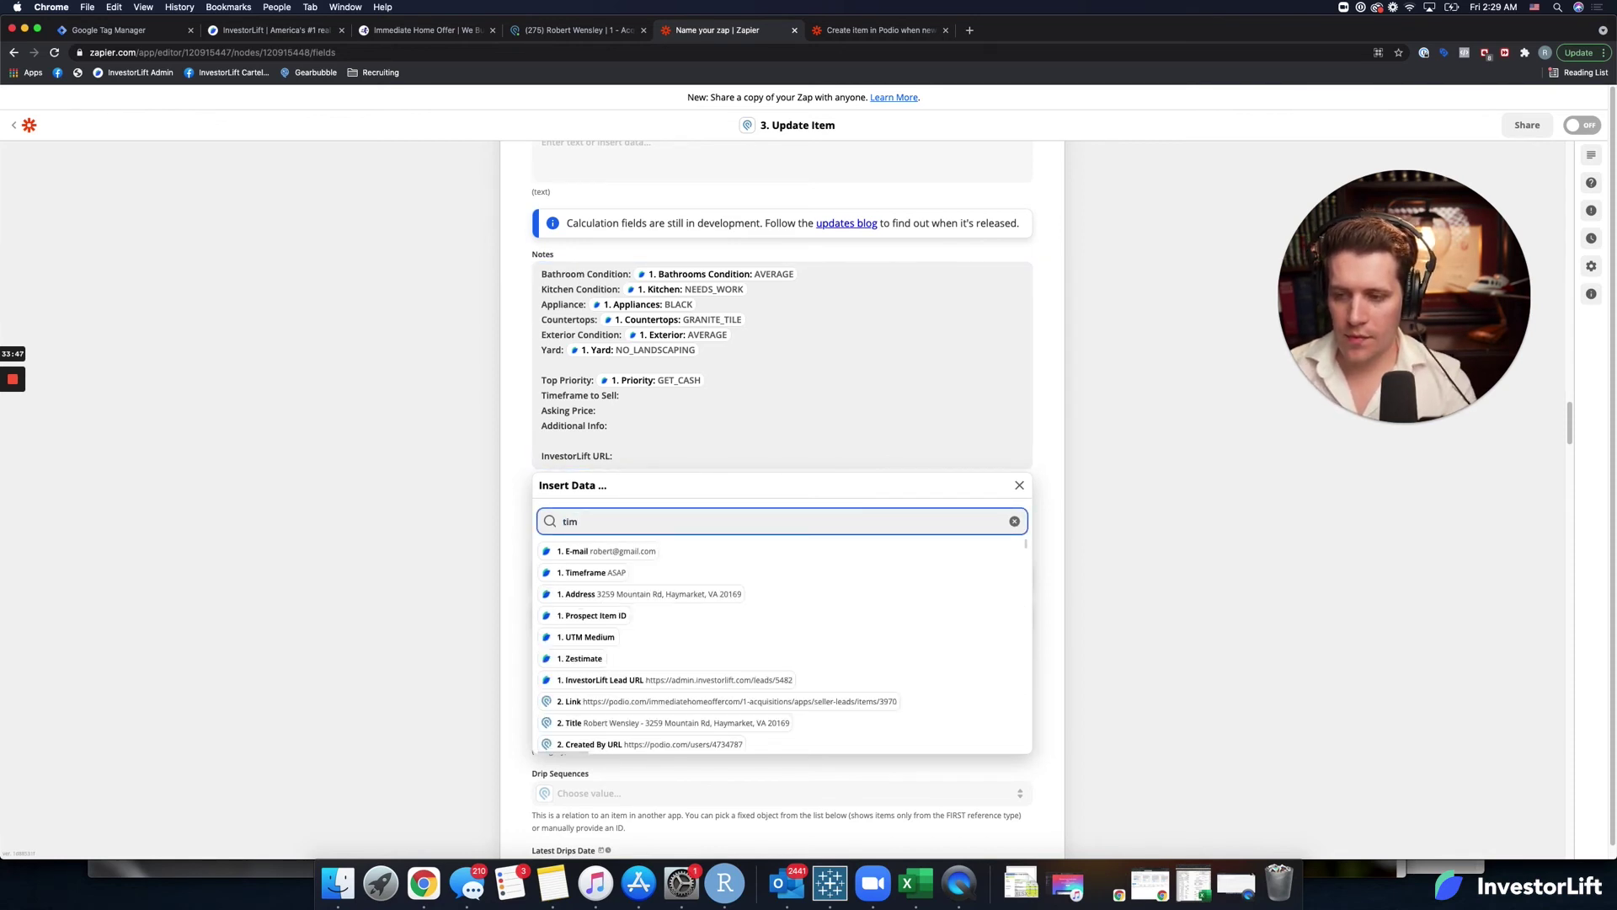
click(596, 571)
Insert the Asking Price, Message and InvestorLift Lead URL values into Notes.
click(623, 517)
key(super+a)
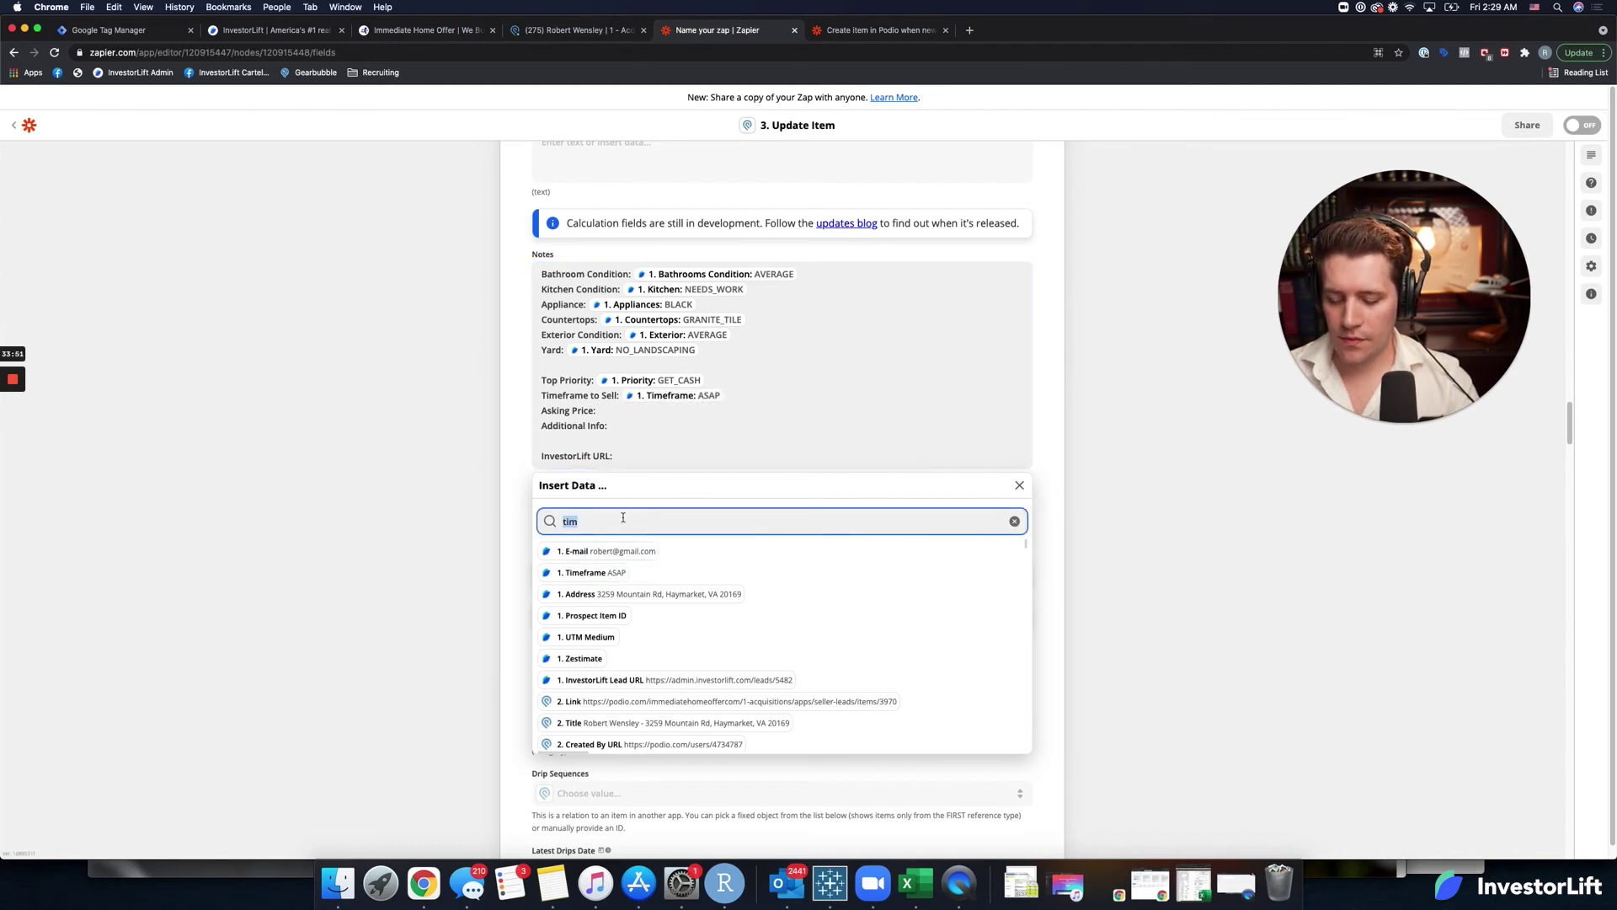
text(aski)
click(620, 553)
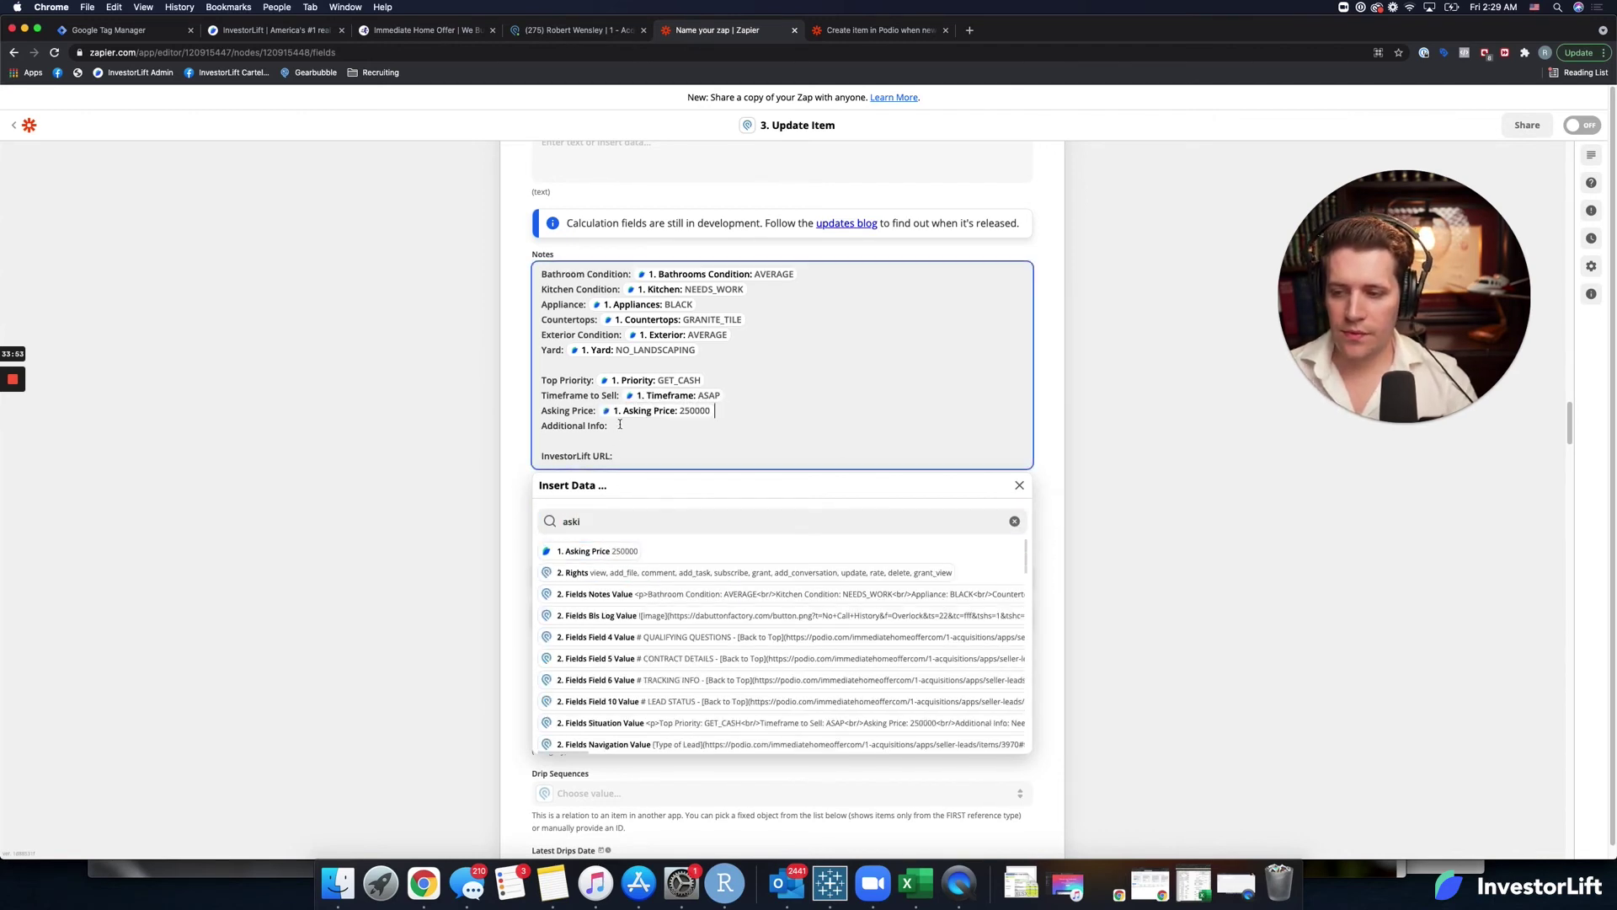
click(622, 518)
key(super+a)
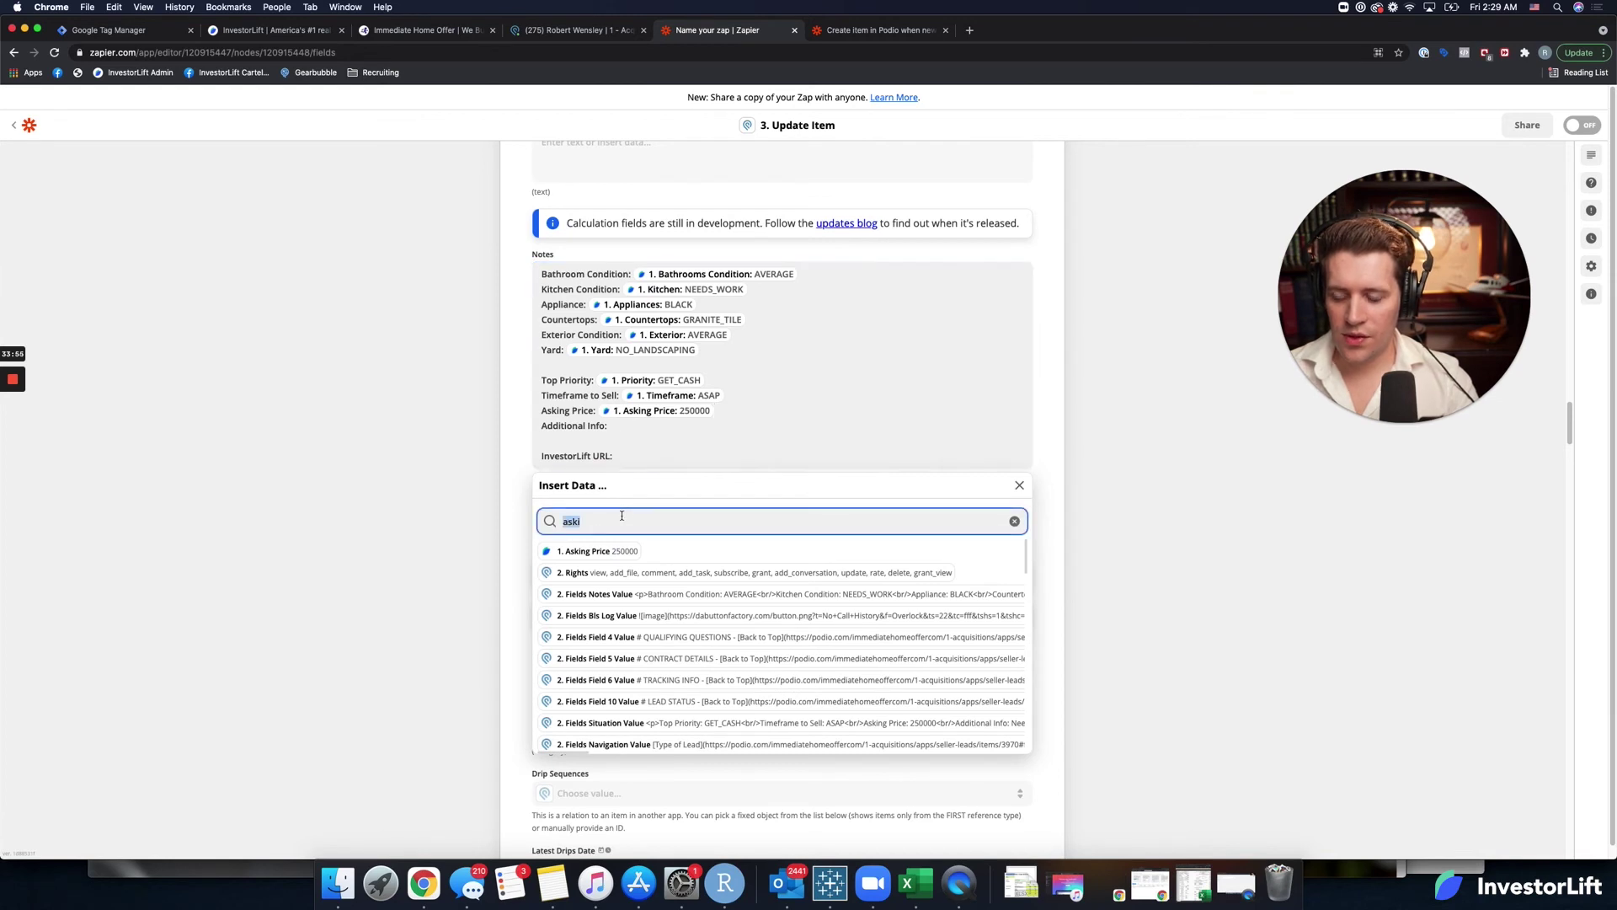
text(mess)
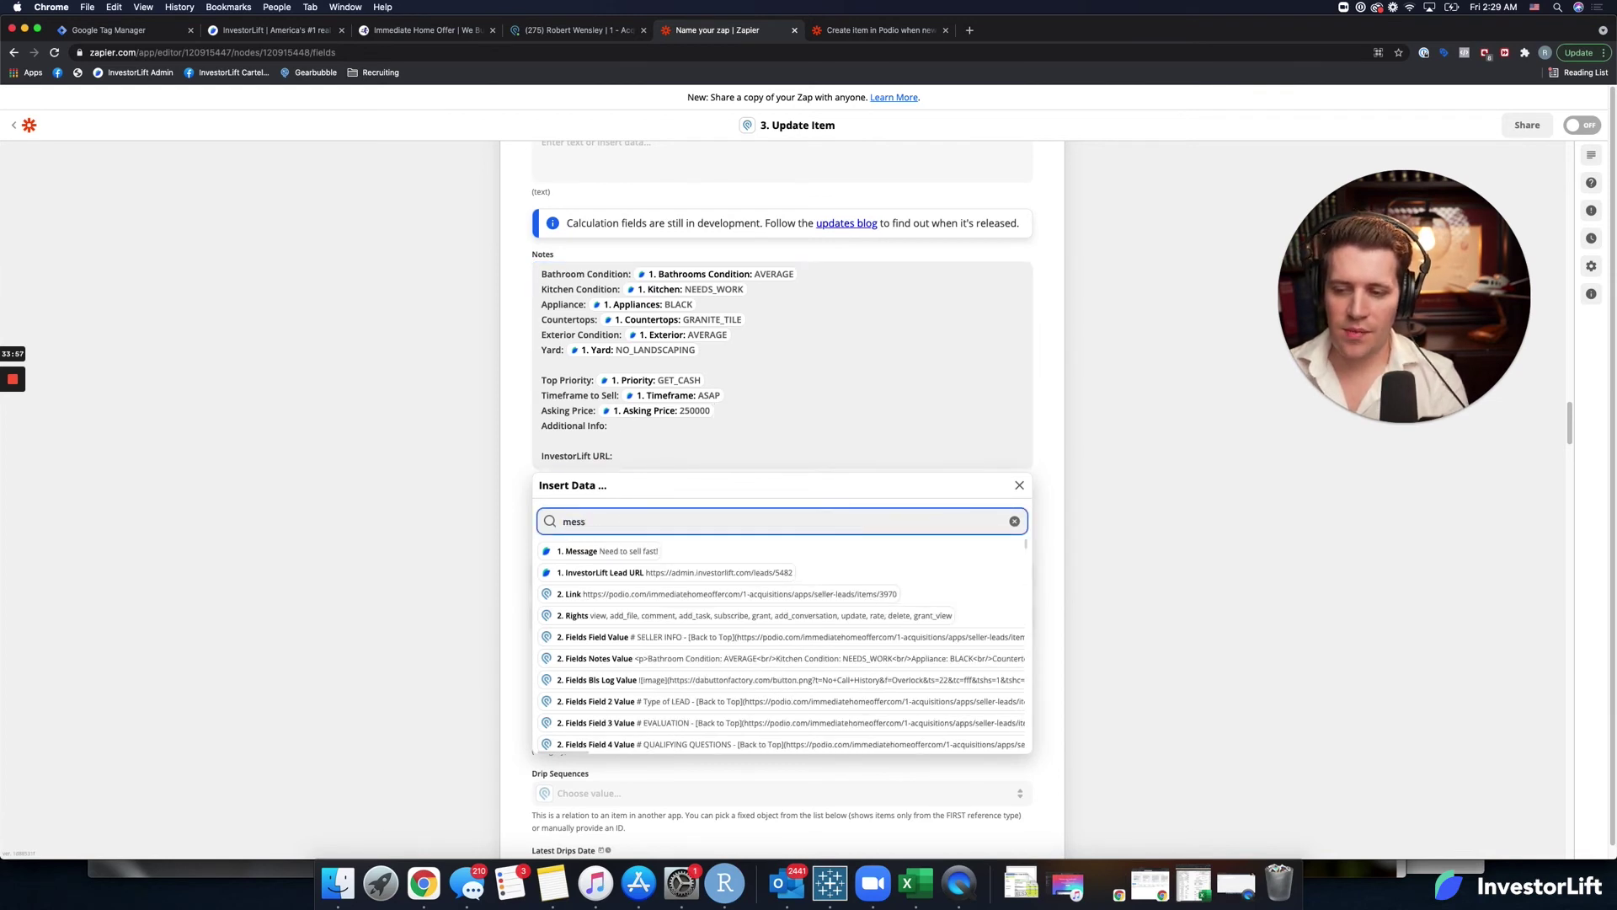
key(Return)
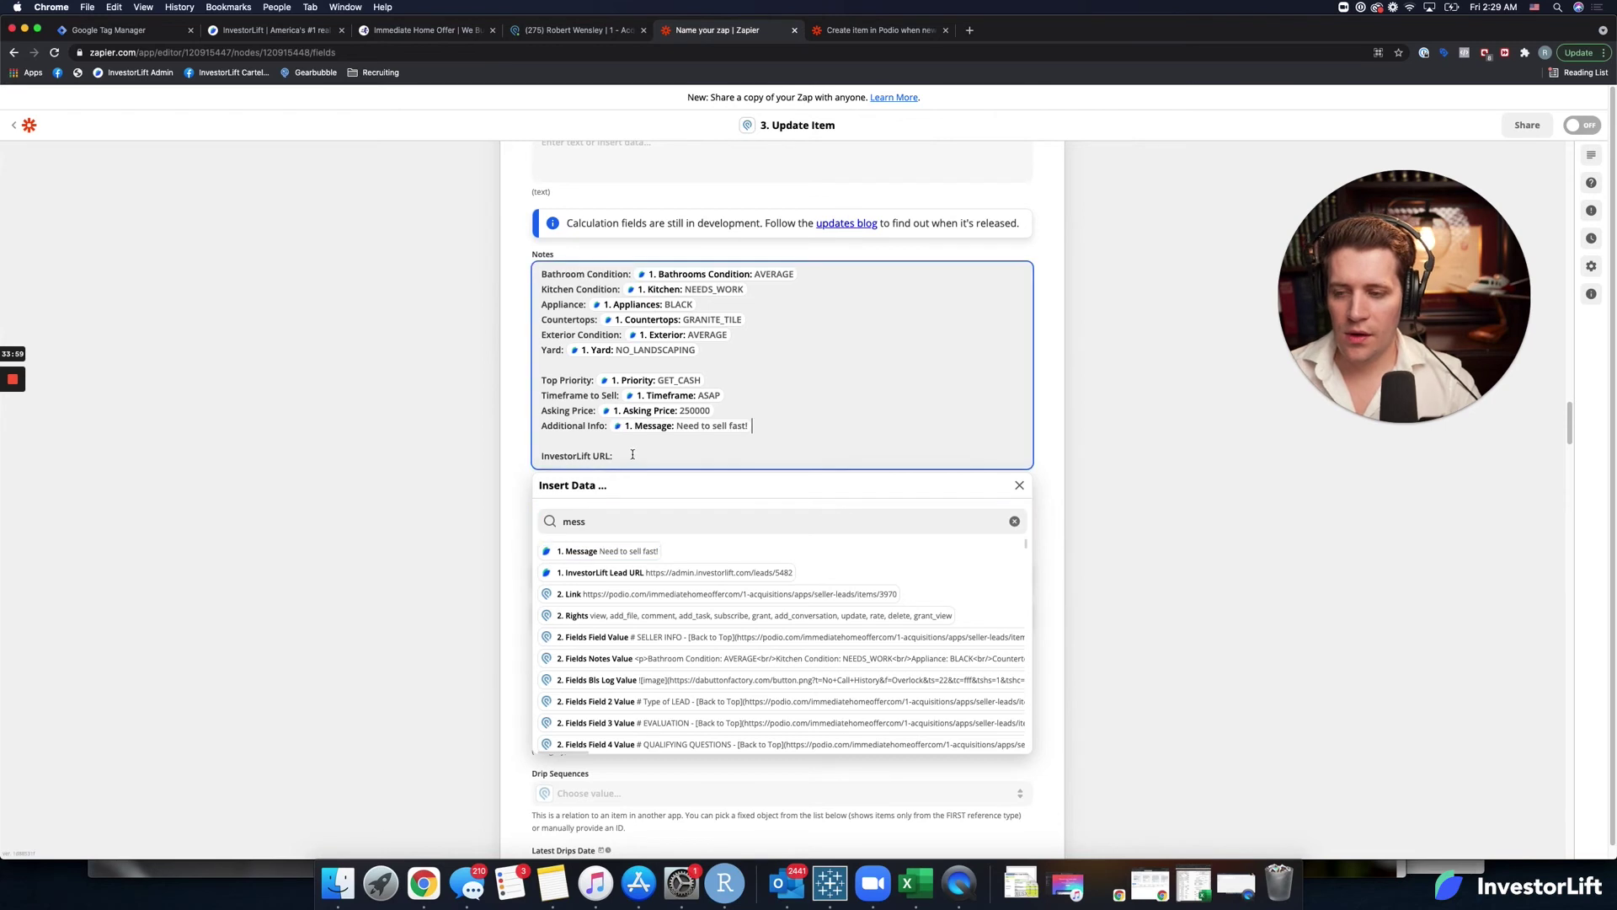
click(654, 573)
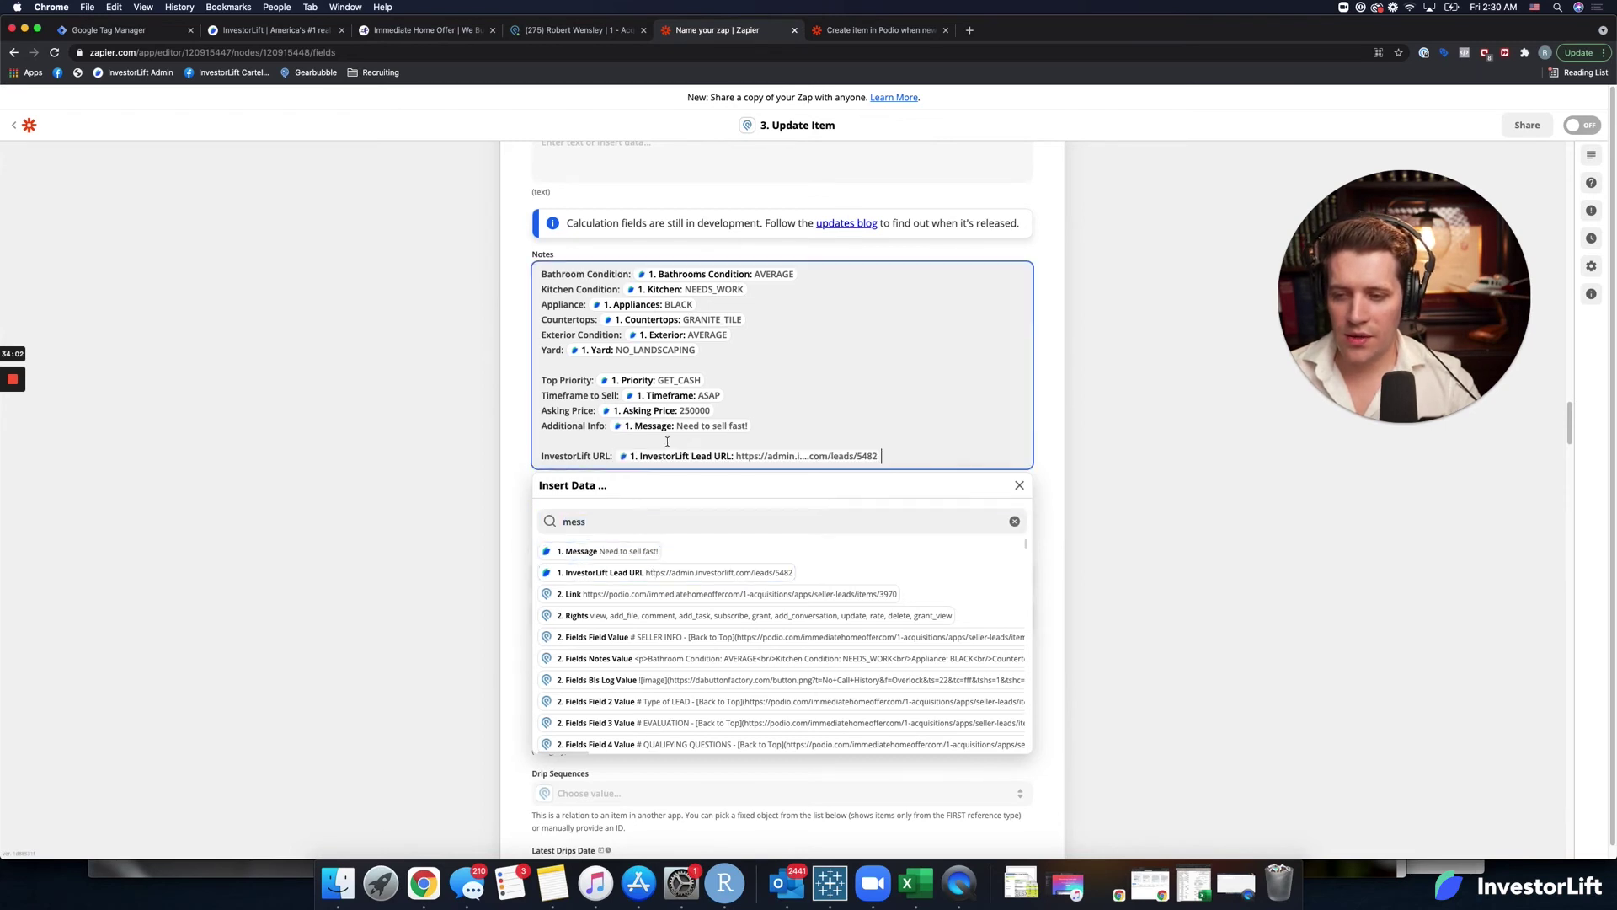
click(494, 461)
scroll(505, 573, down, 5)
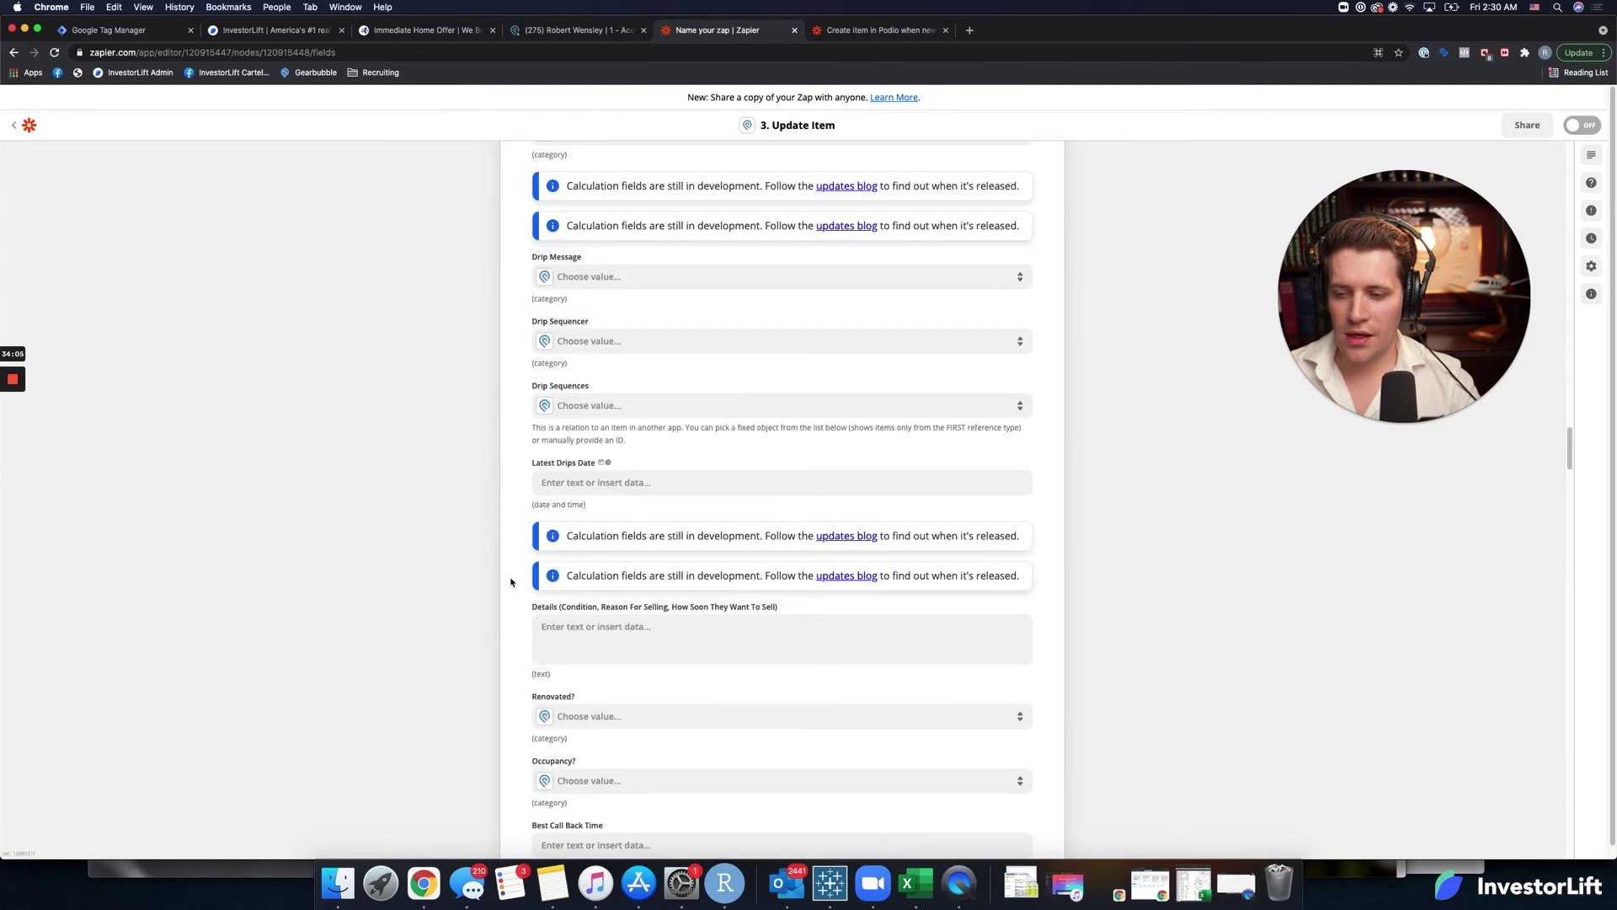
Copy the Details lines from the Create Item zap into Details and delete their old placeholders.
click(573, 631)
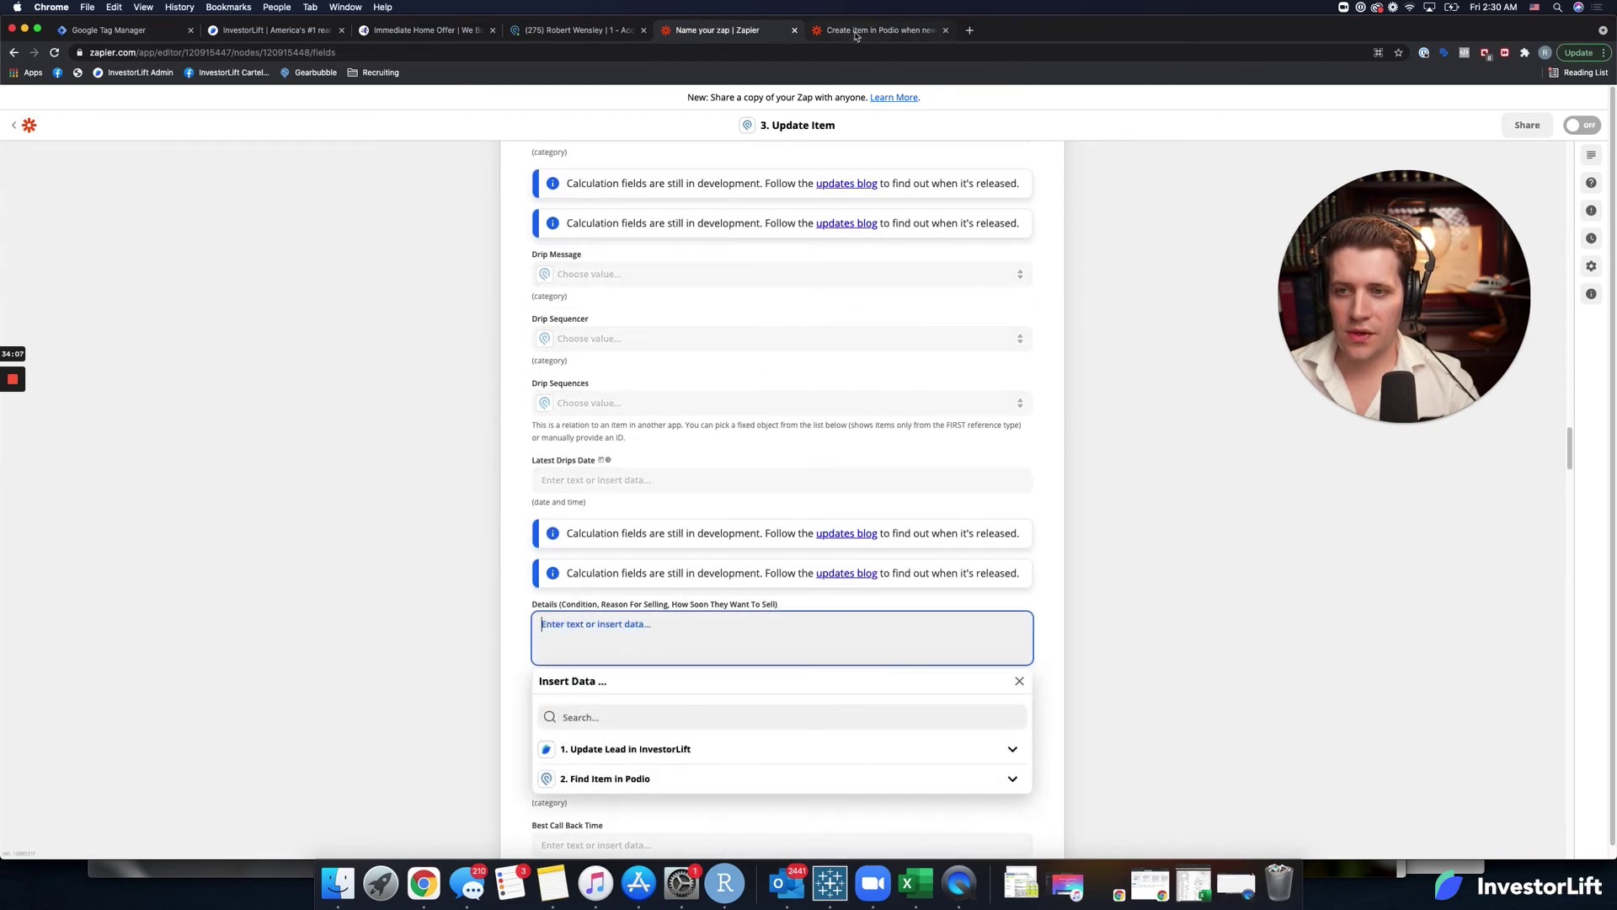
click(856, 32)
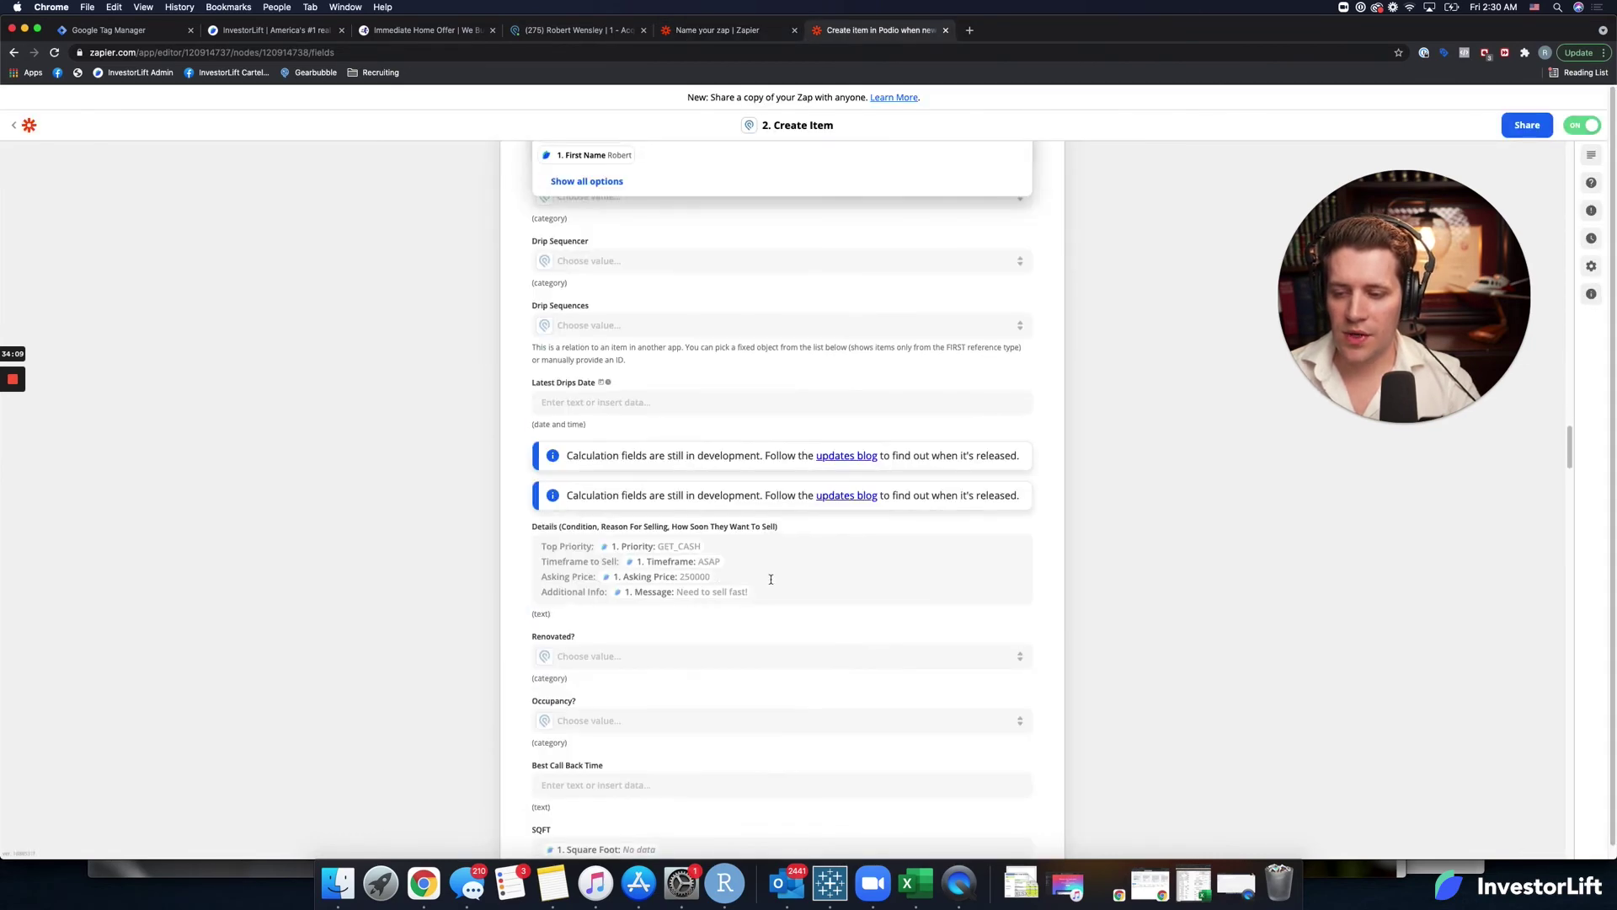
click(771, 578)
drag(771, 578, 546, 537)
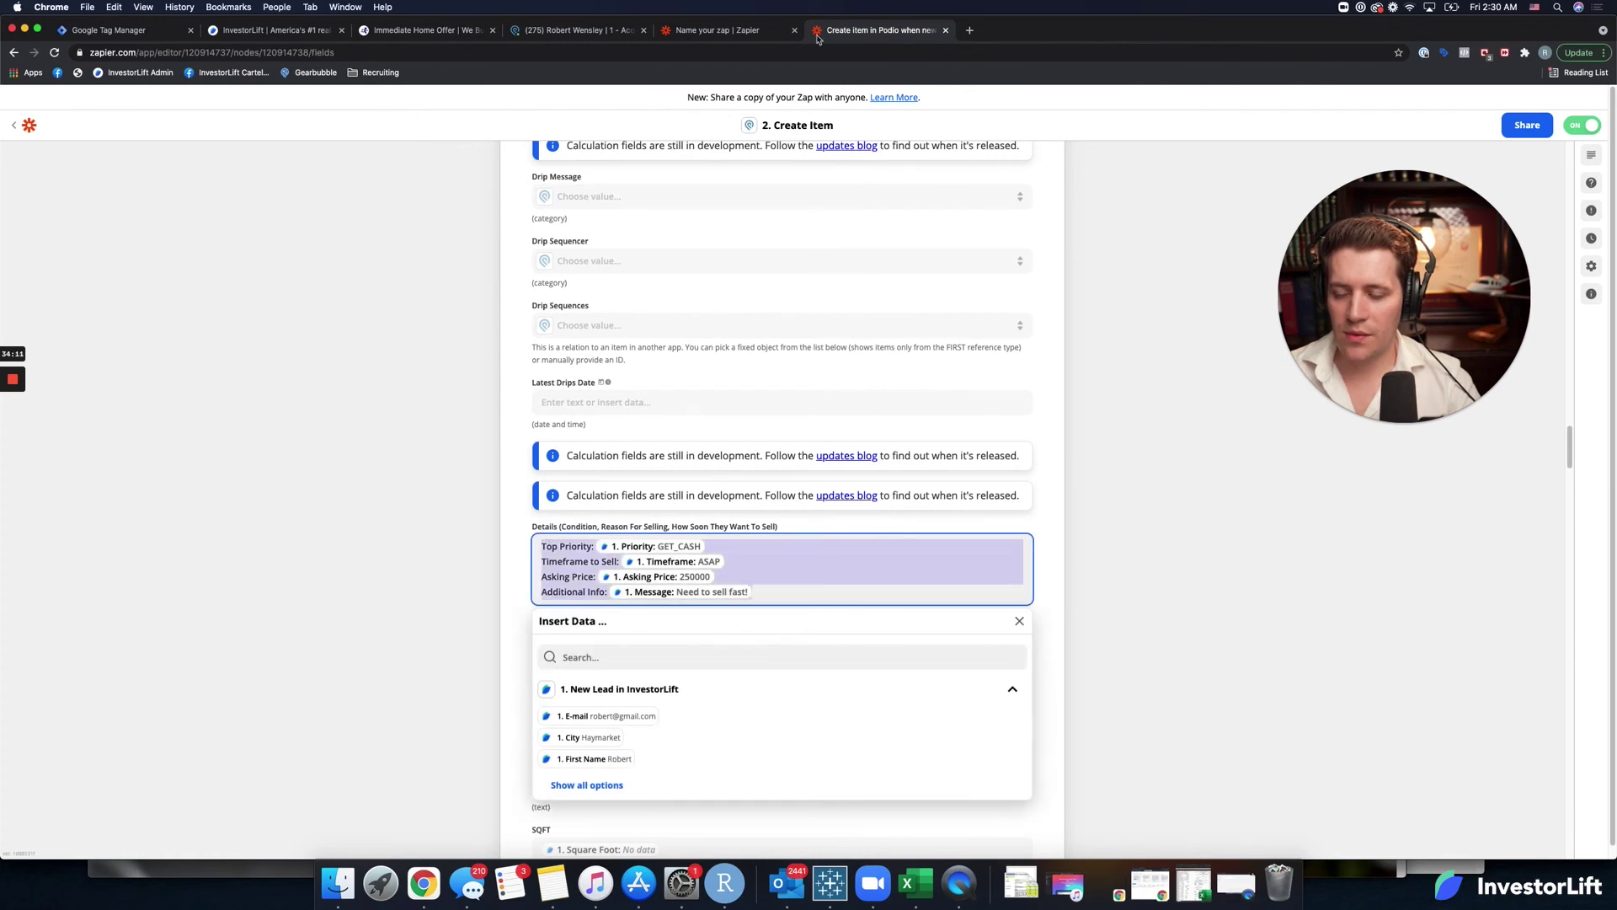
click(762, 29)
text(Top Priority: {{120914737__priority}} Timeframe to Sell: {{120914737__timeframe}} Asking Price: {{120914737__asking_price}} Additional Info: {{120914737__message}})
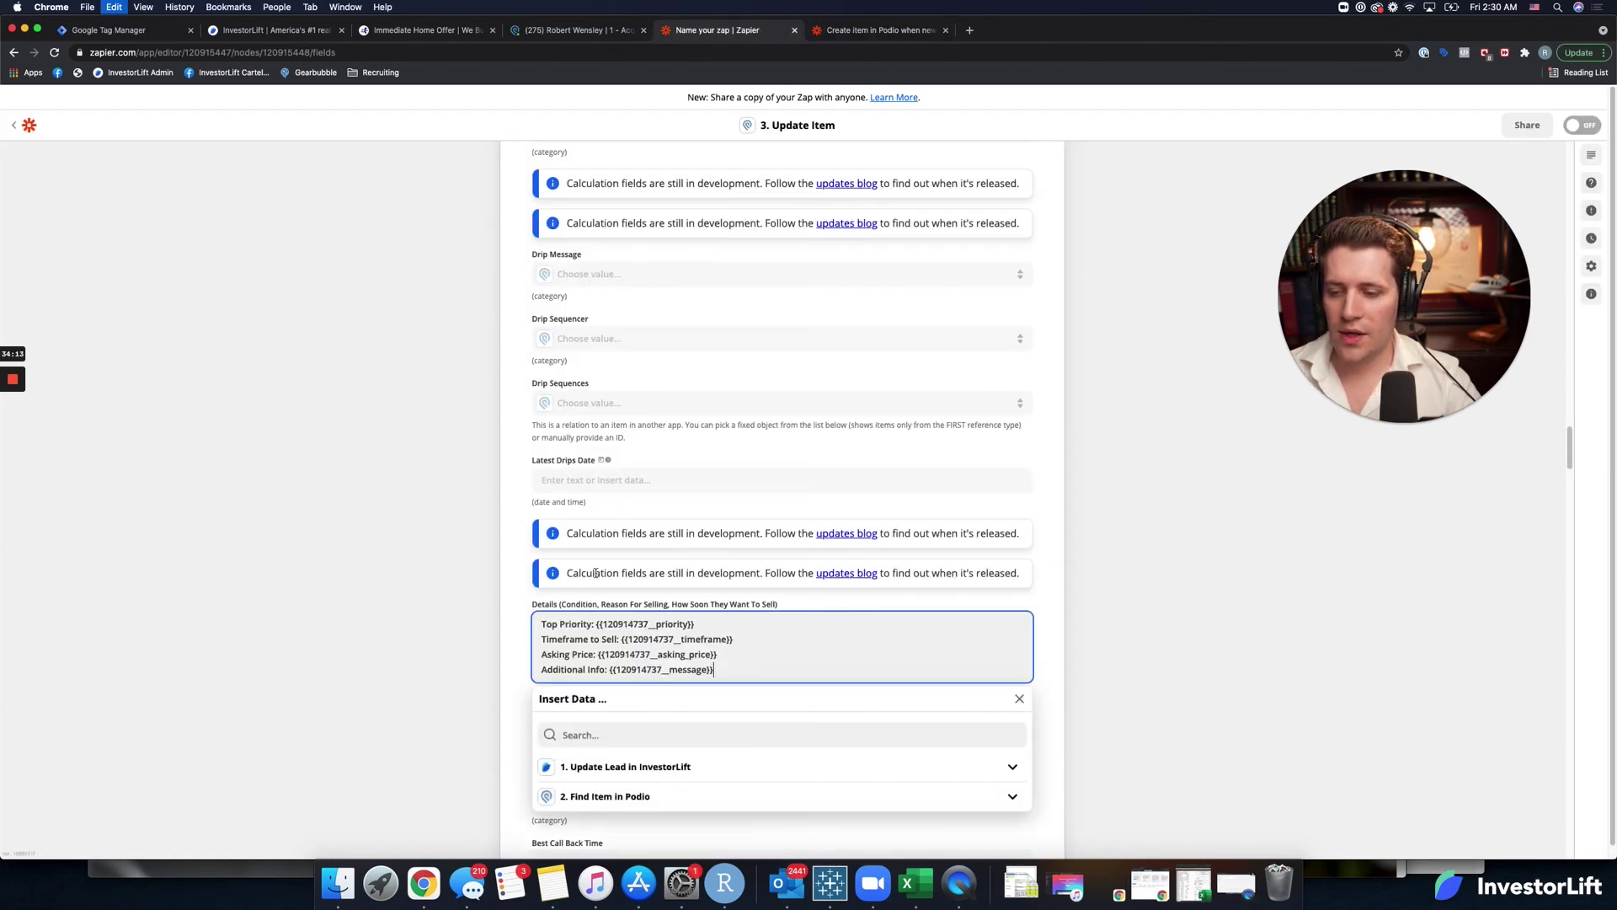
click(687, 625)
key(BackSpace)
click(730, 639)
key(BackSpace)
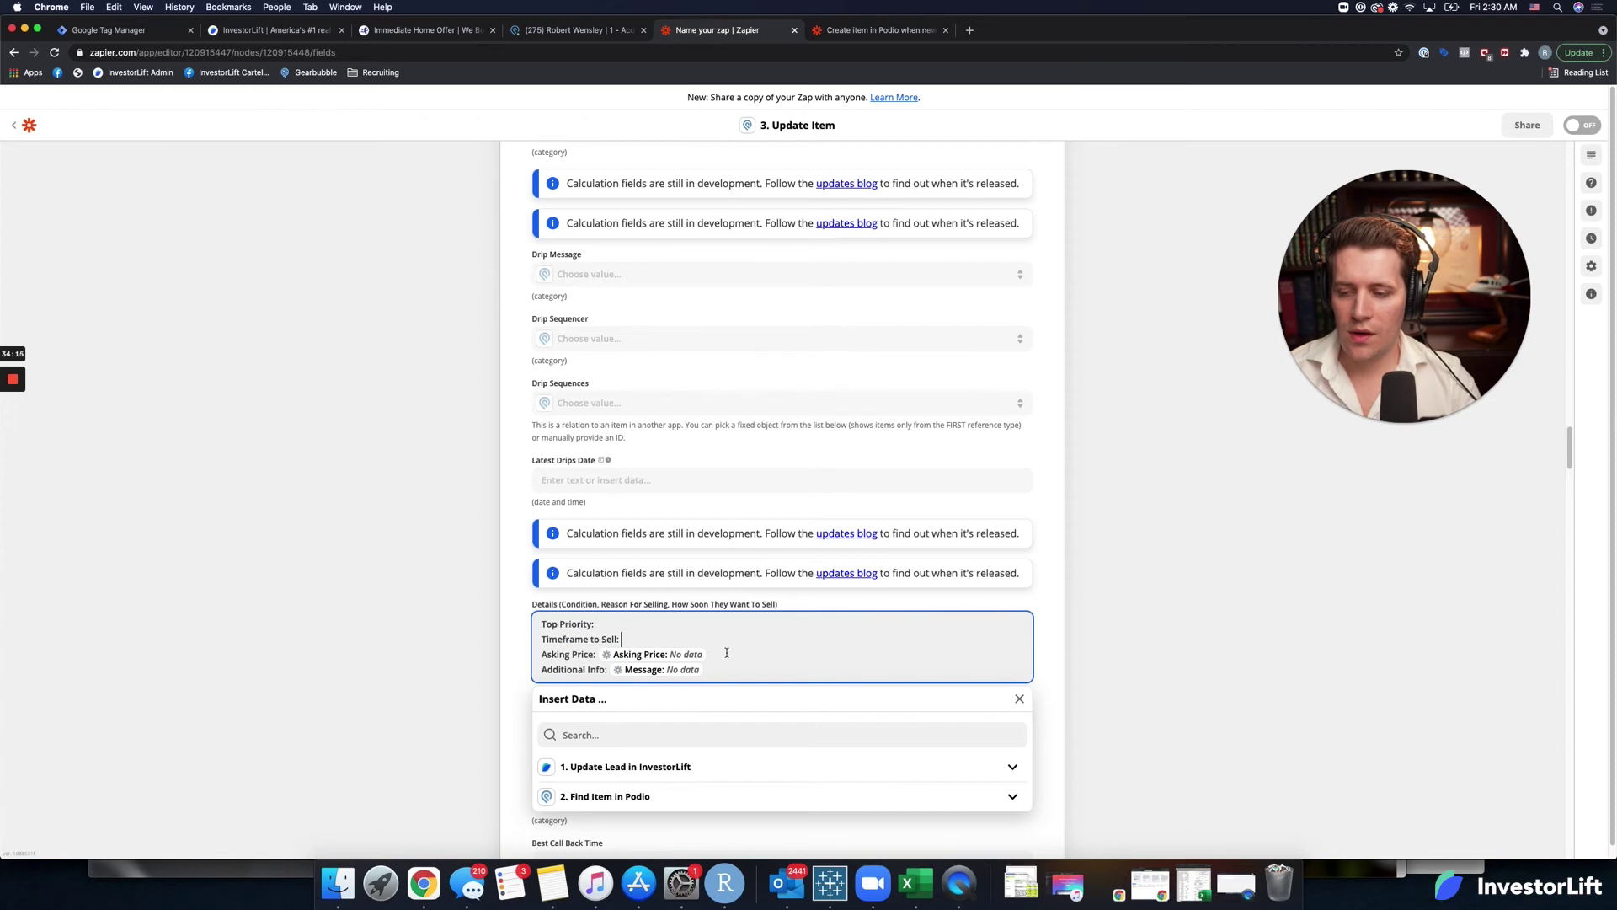
click(726, 654)
key(BackSpace)
click(722, 669)
key(BackSpace)
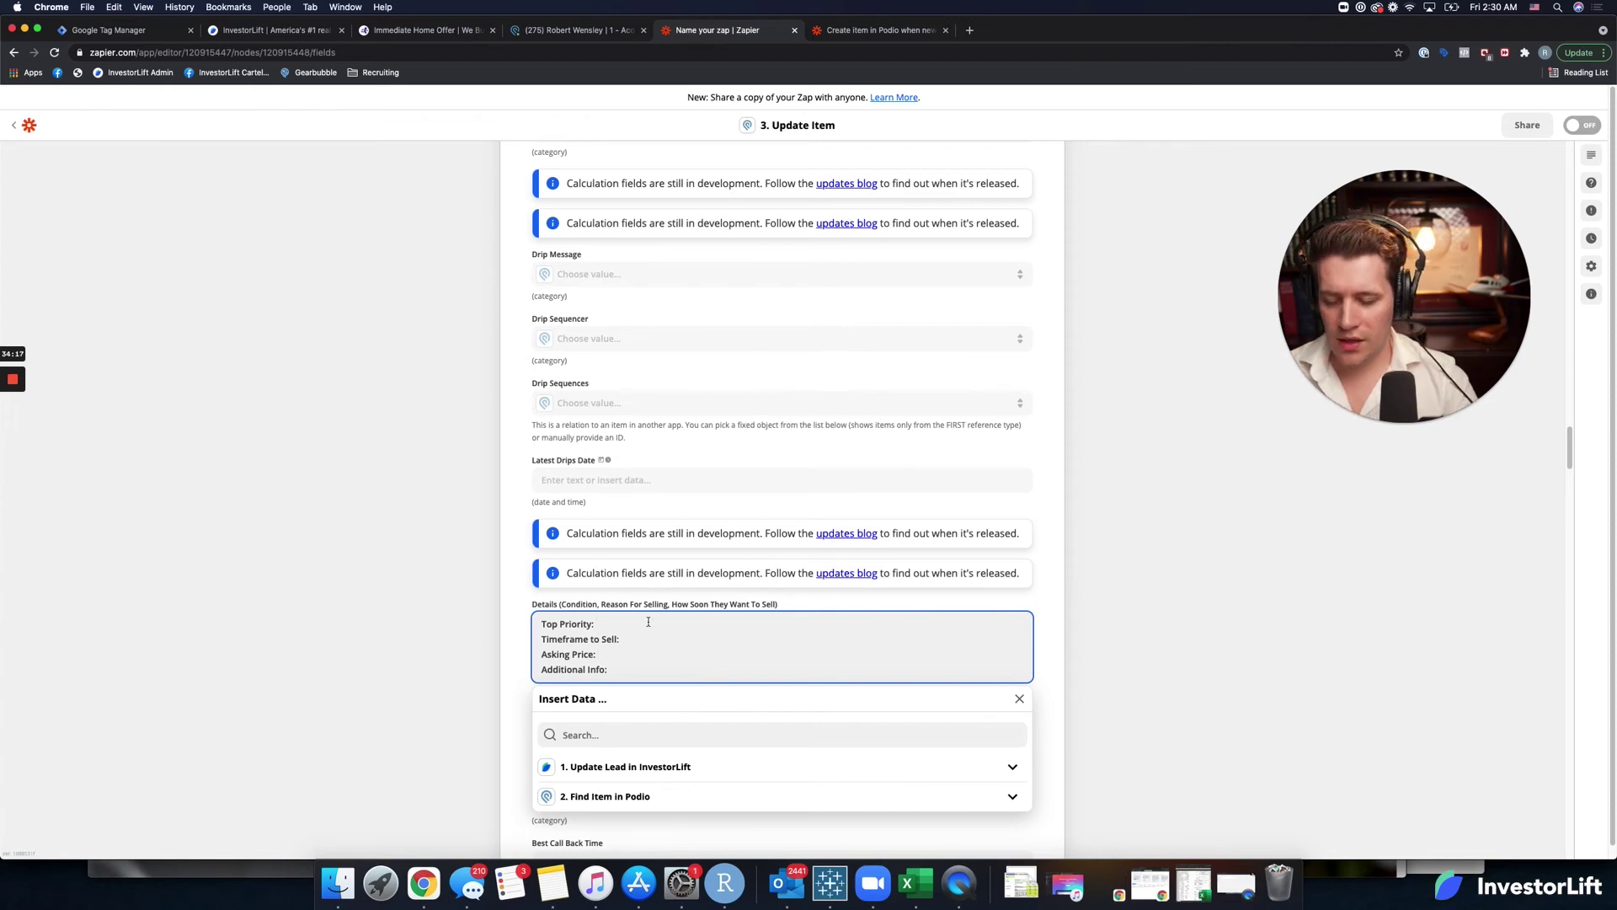
Insert the Priority value after Top Priority and Timeframe after Timeframe to Sell.
click(602, 734)
text(pru)
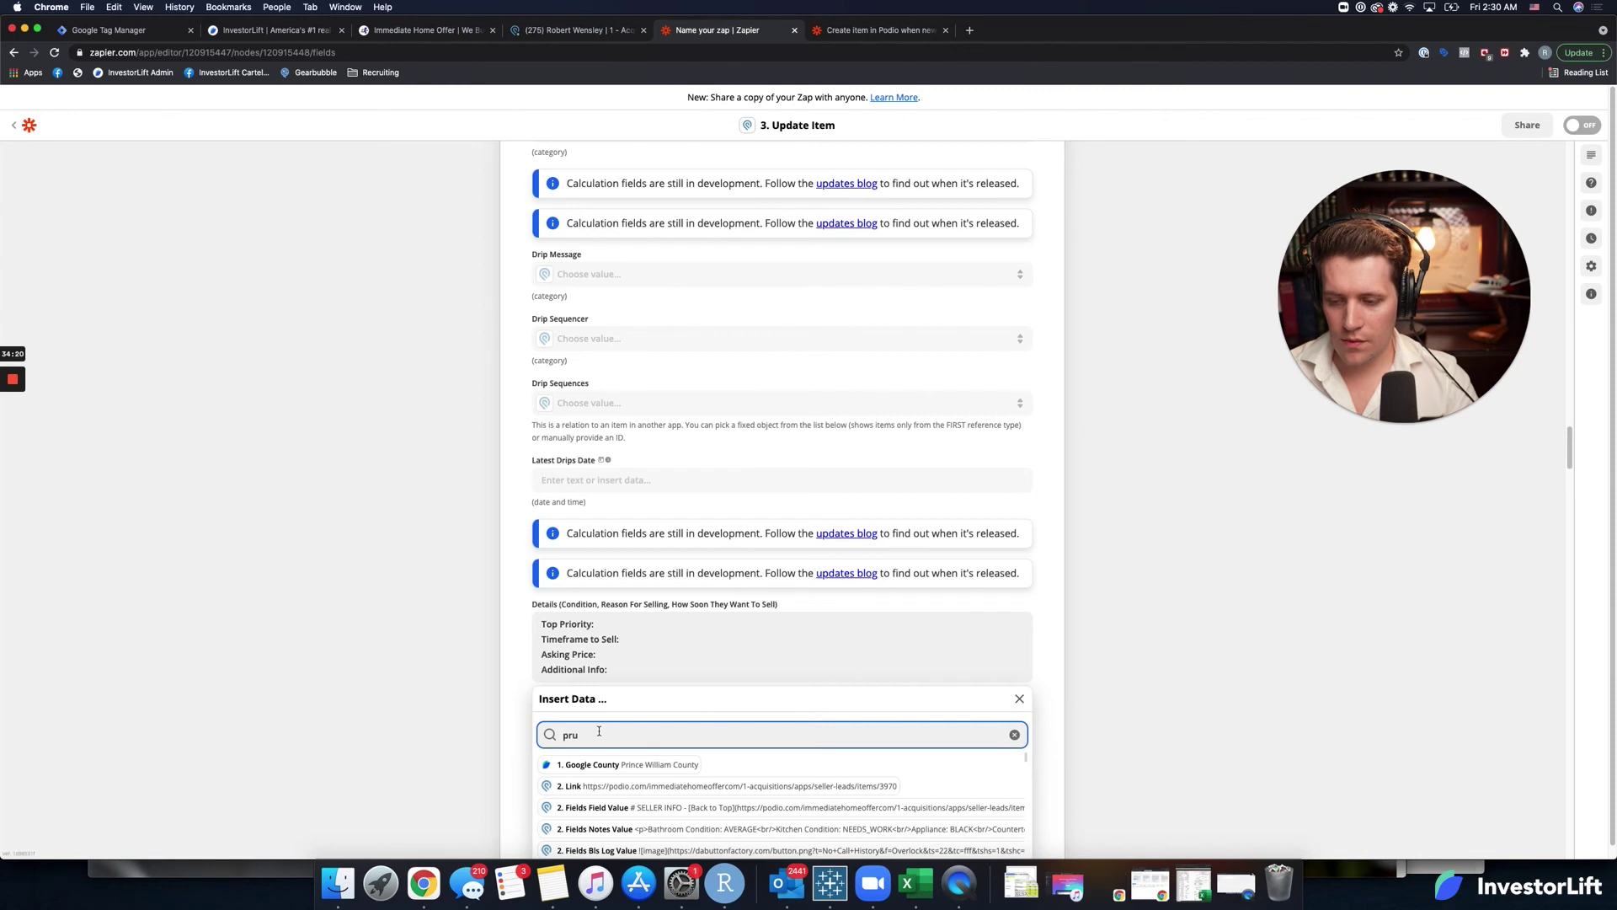
key(BackSpace)
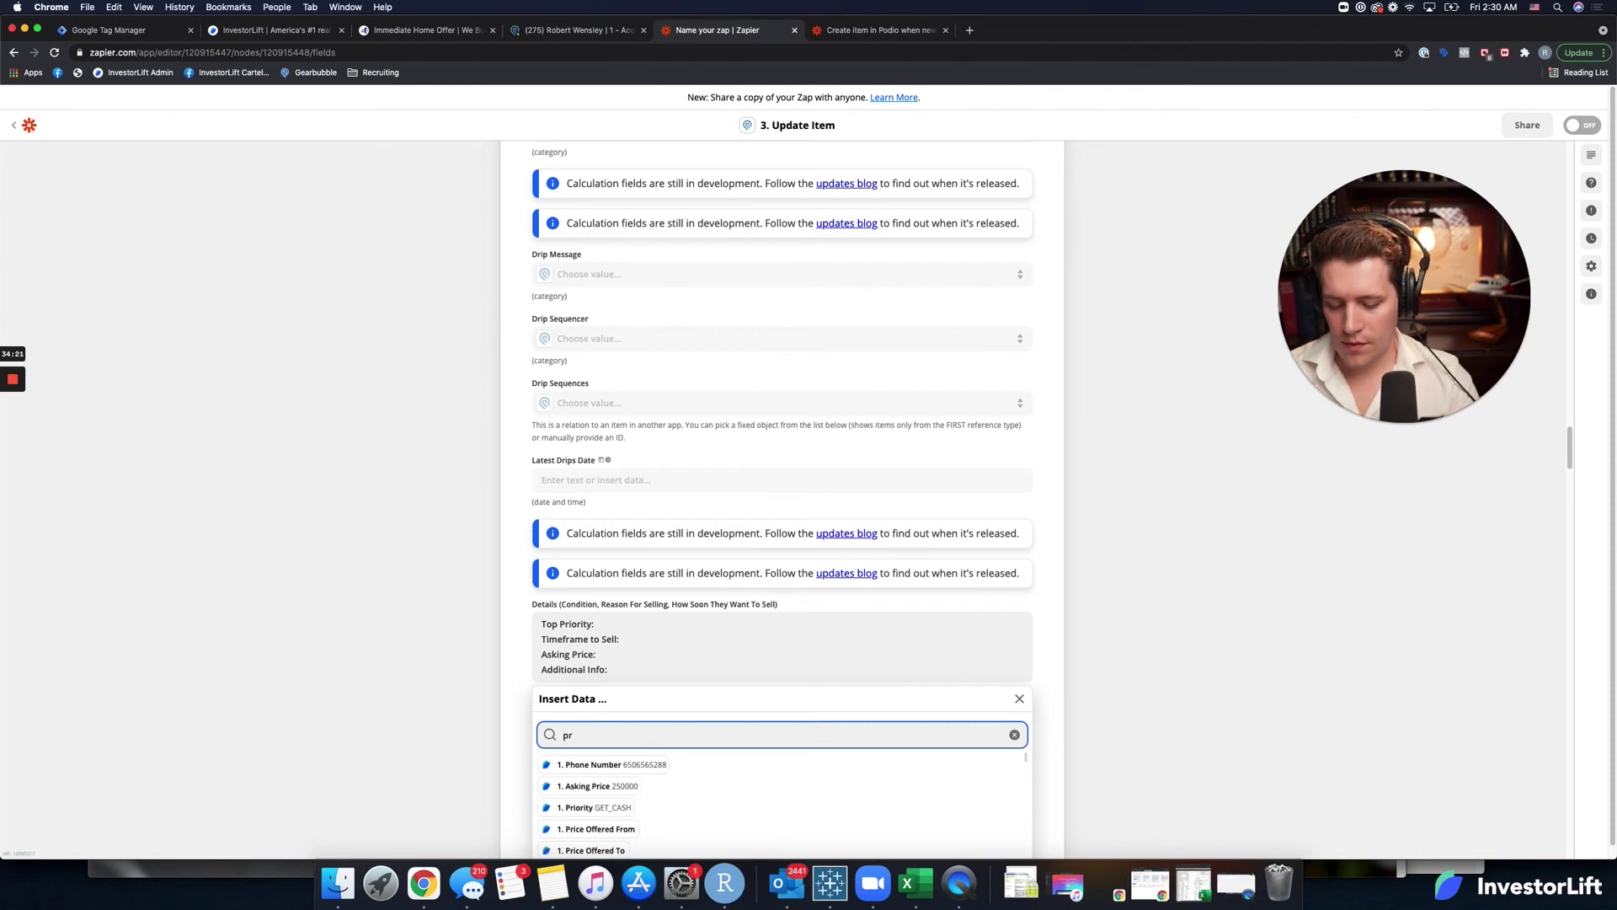
text(io)
click(595, 765)
click(630, 641)
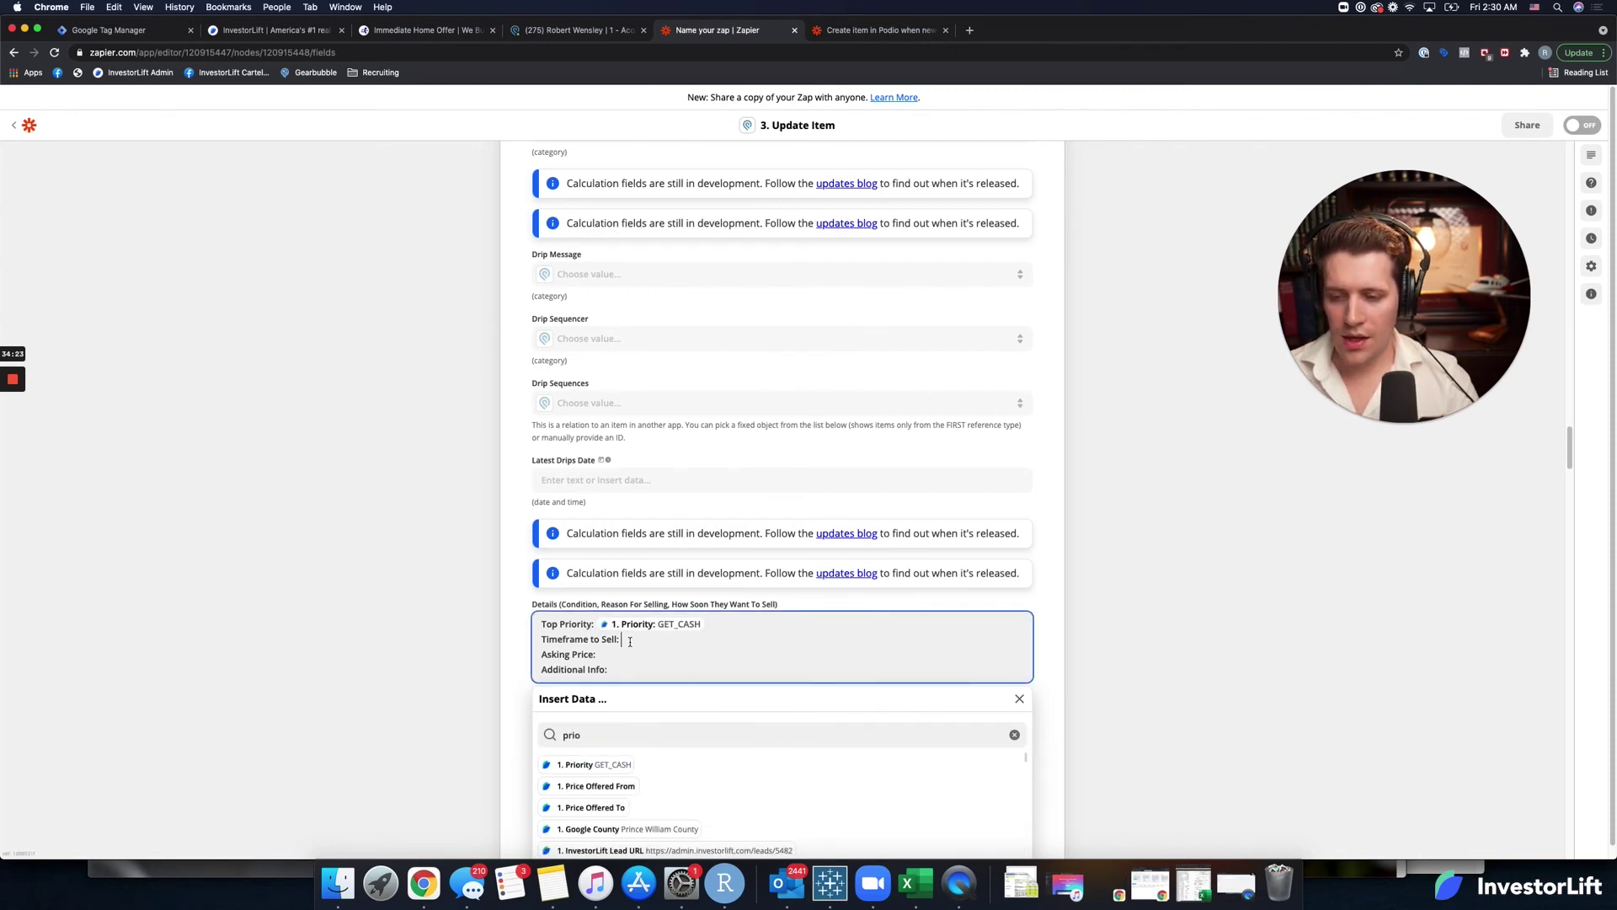
click(605, 729)
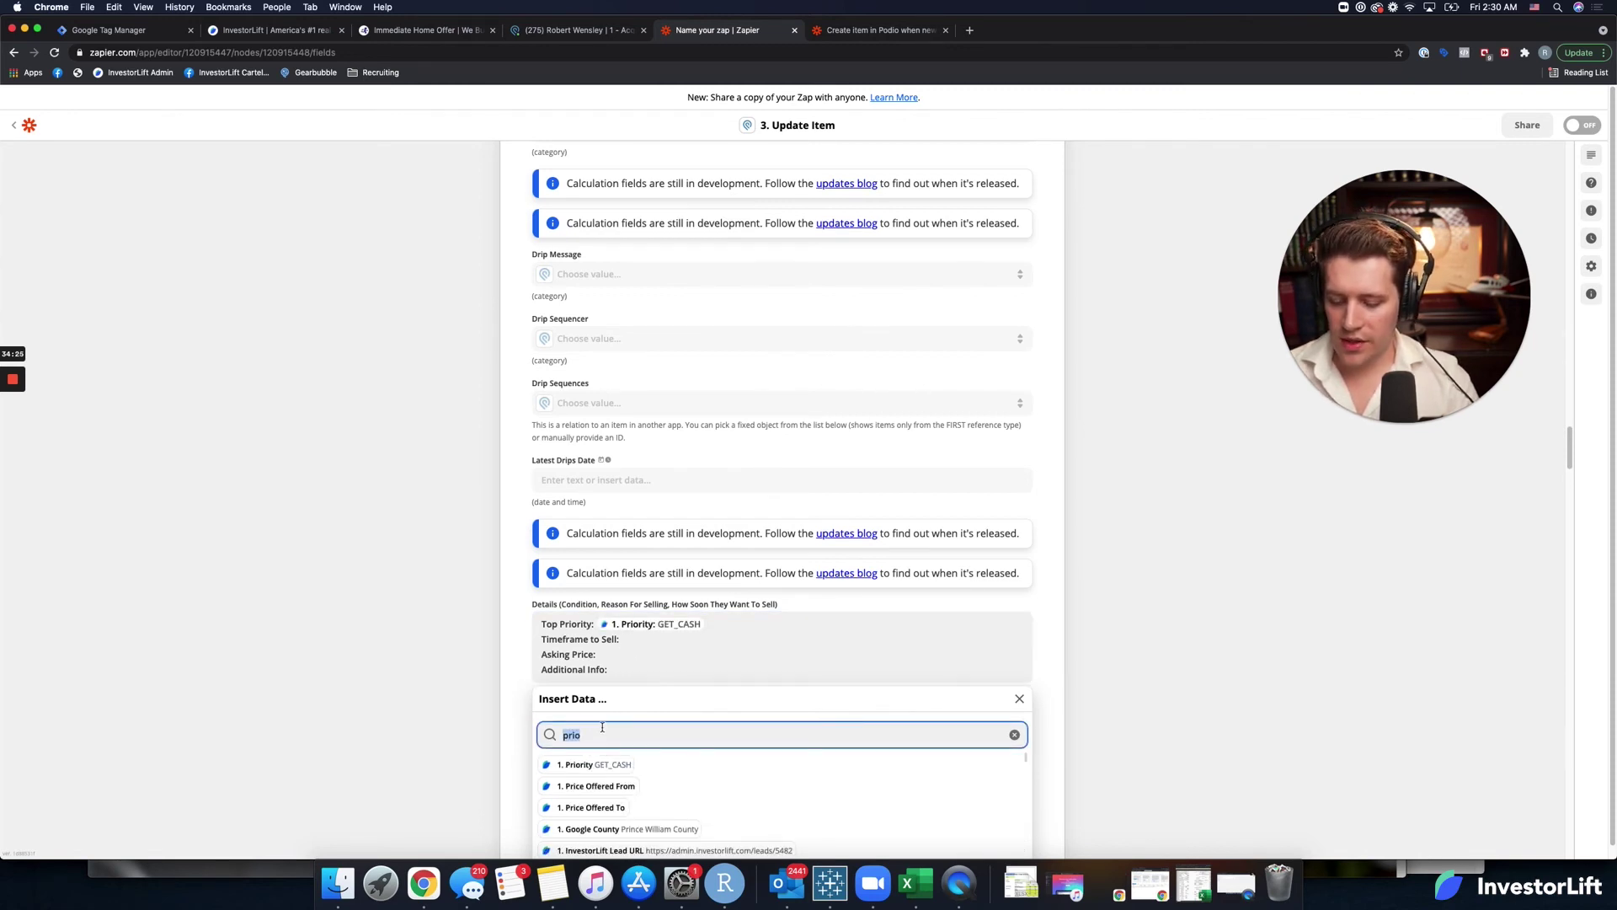
text(time)
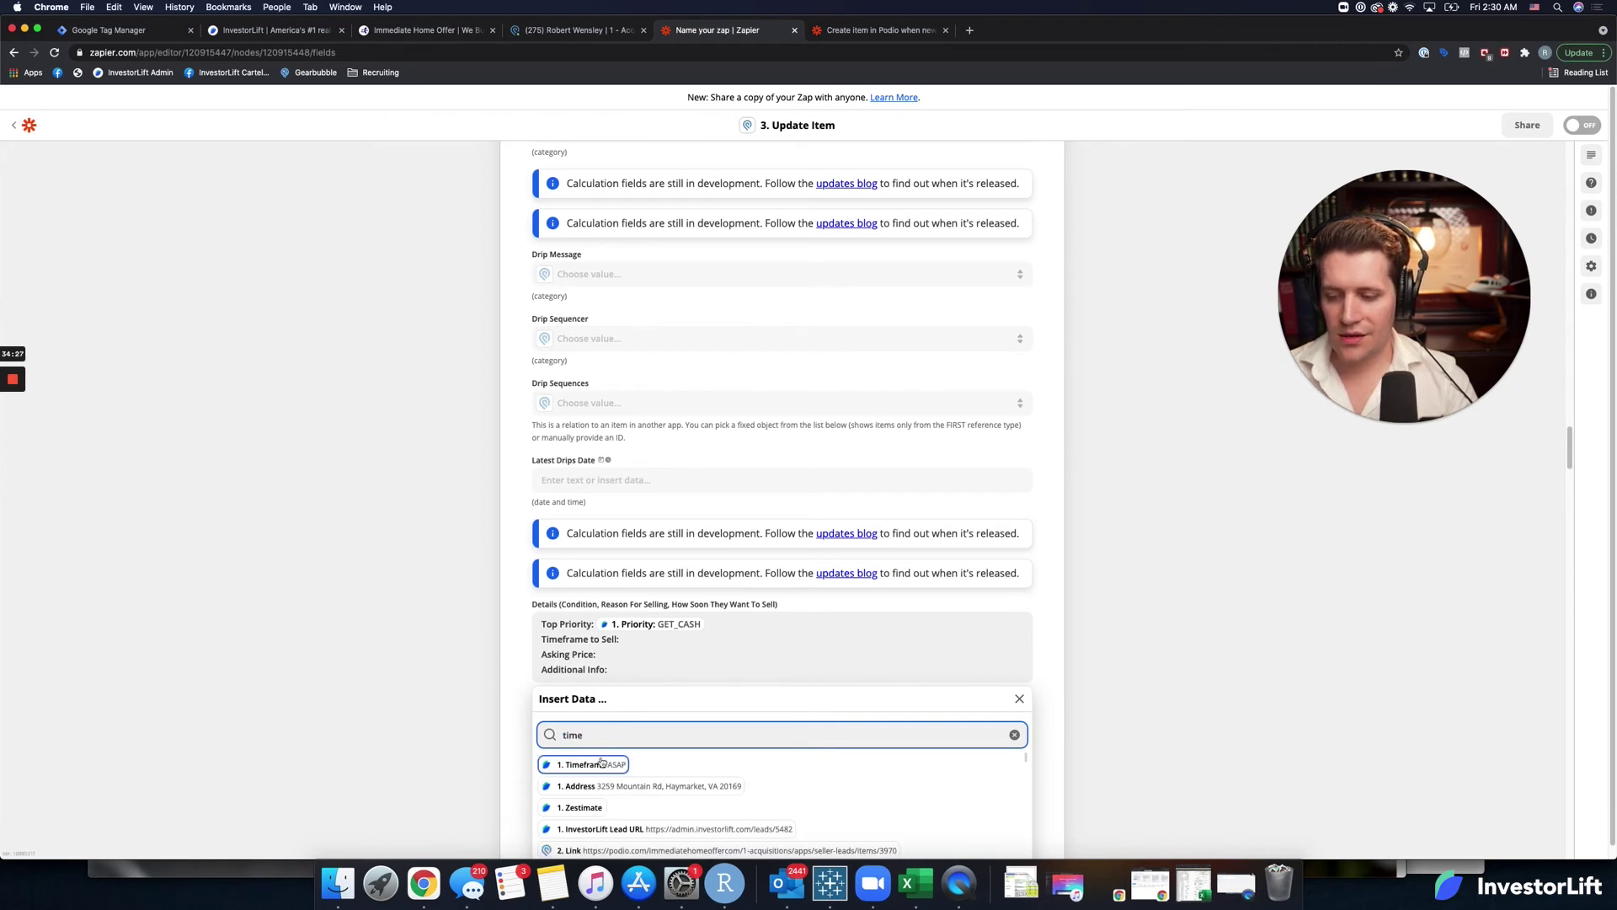
key(Return)
Insert the Asking Price value and the Message value after Additional Info.
click(625, 654)
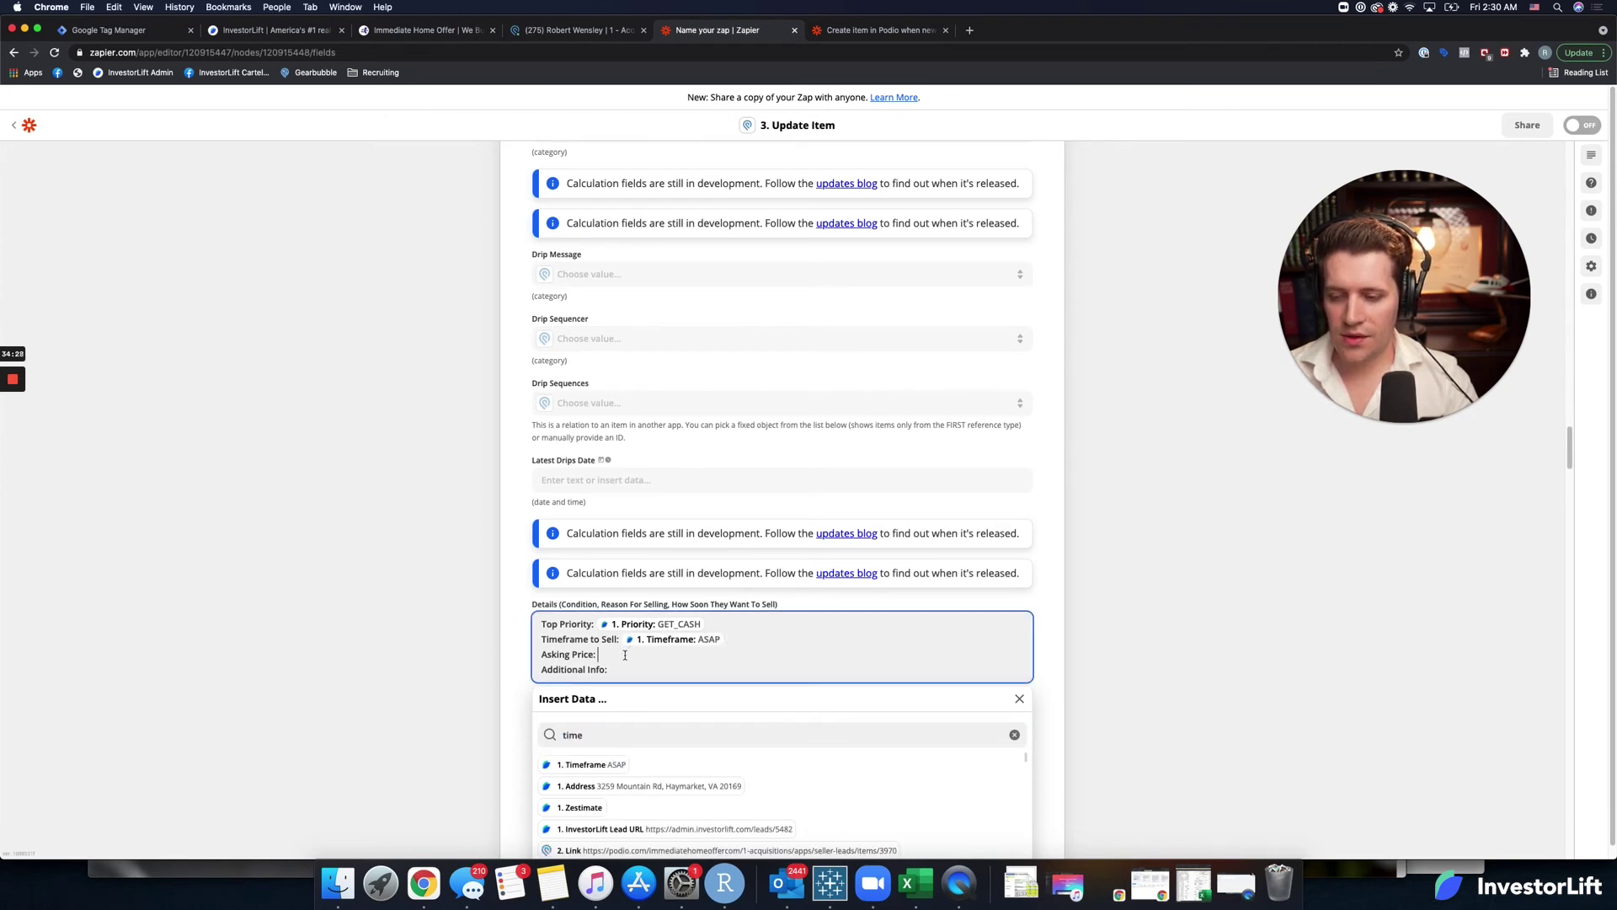
click(594, 736)
text(as)
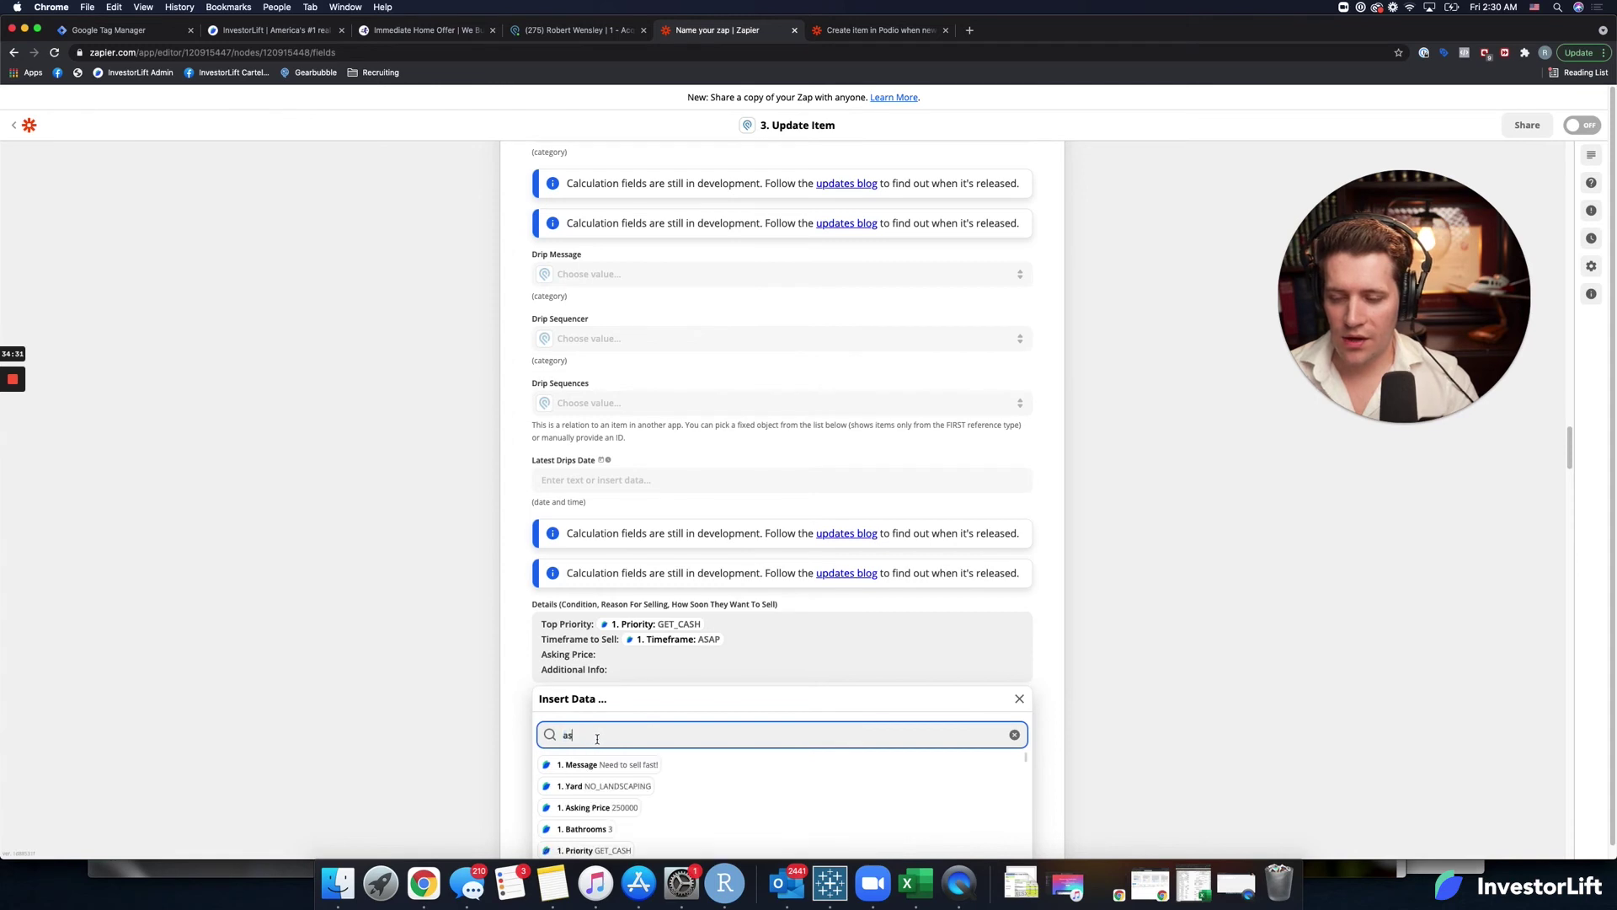
text(ki)
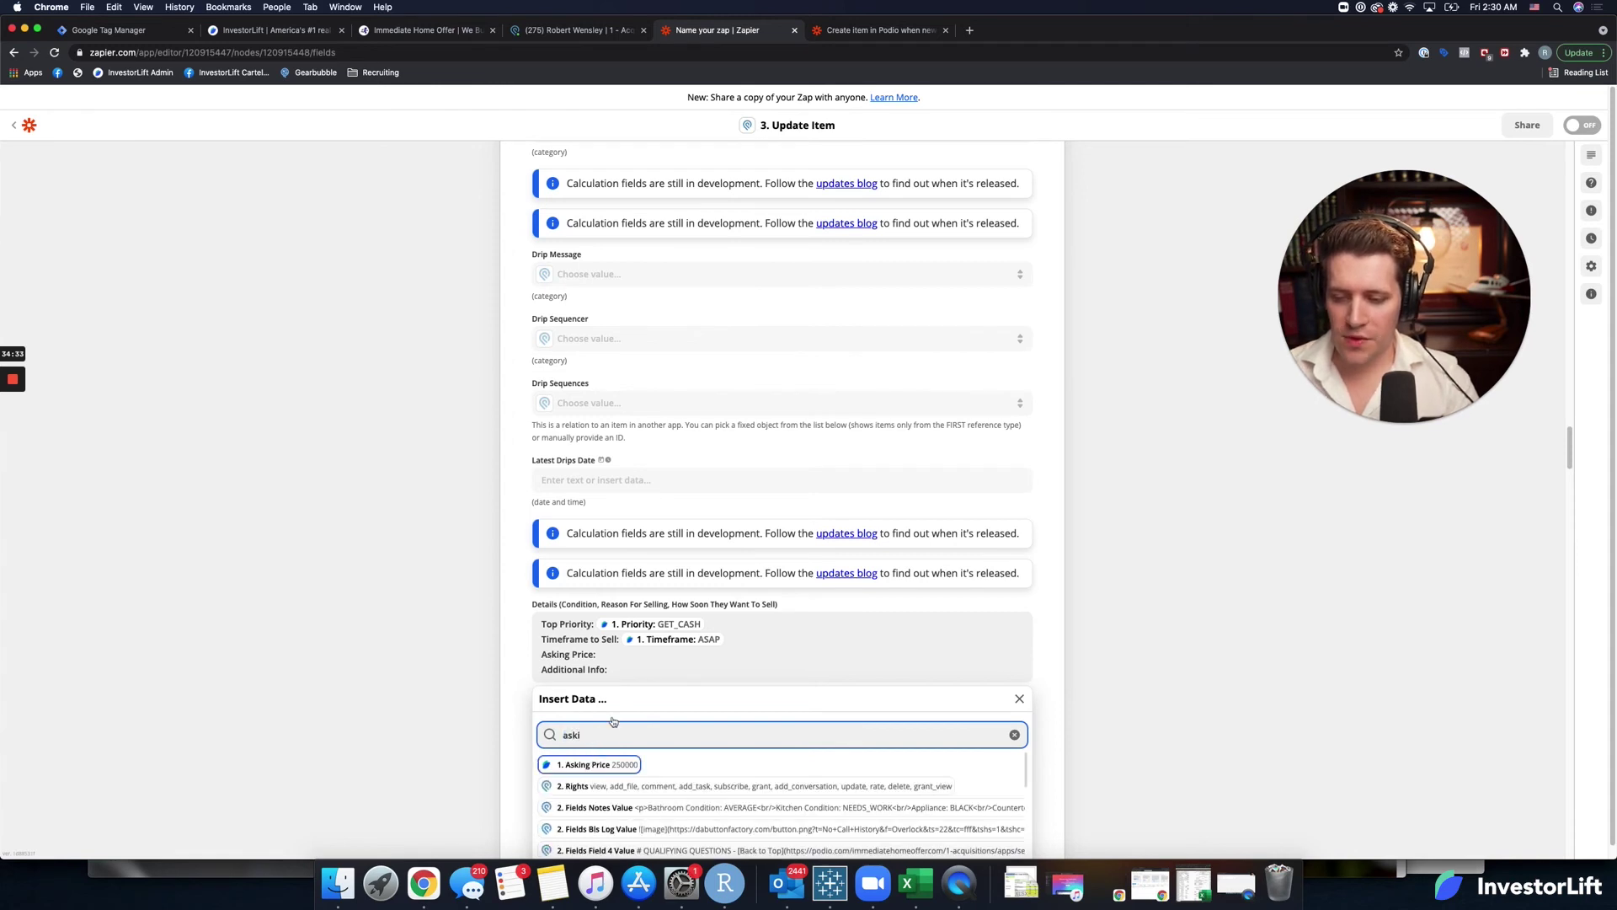
key(Return)
click(627, 670)
click(603, 732)
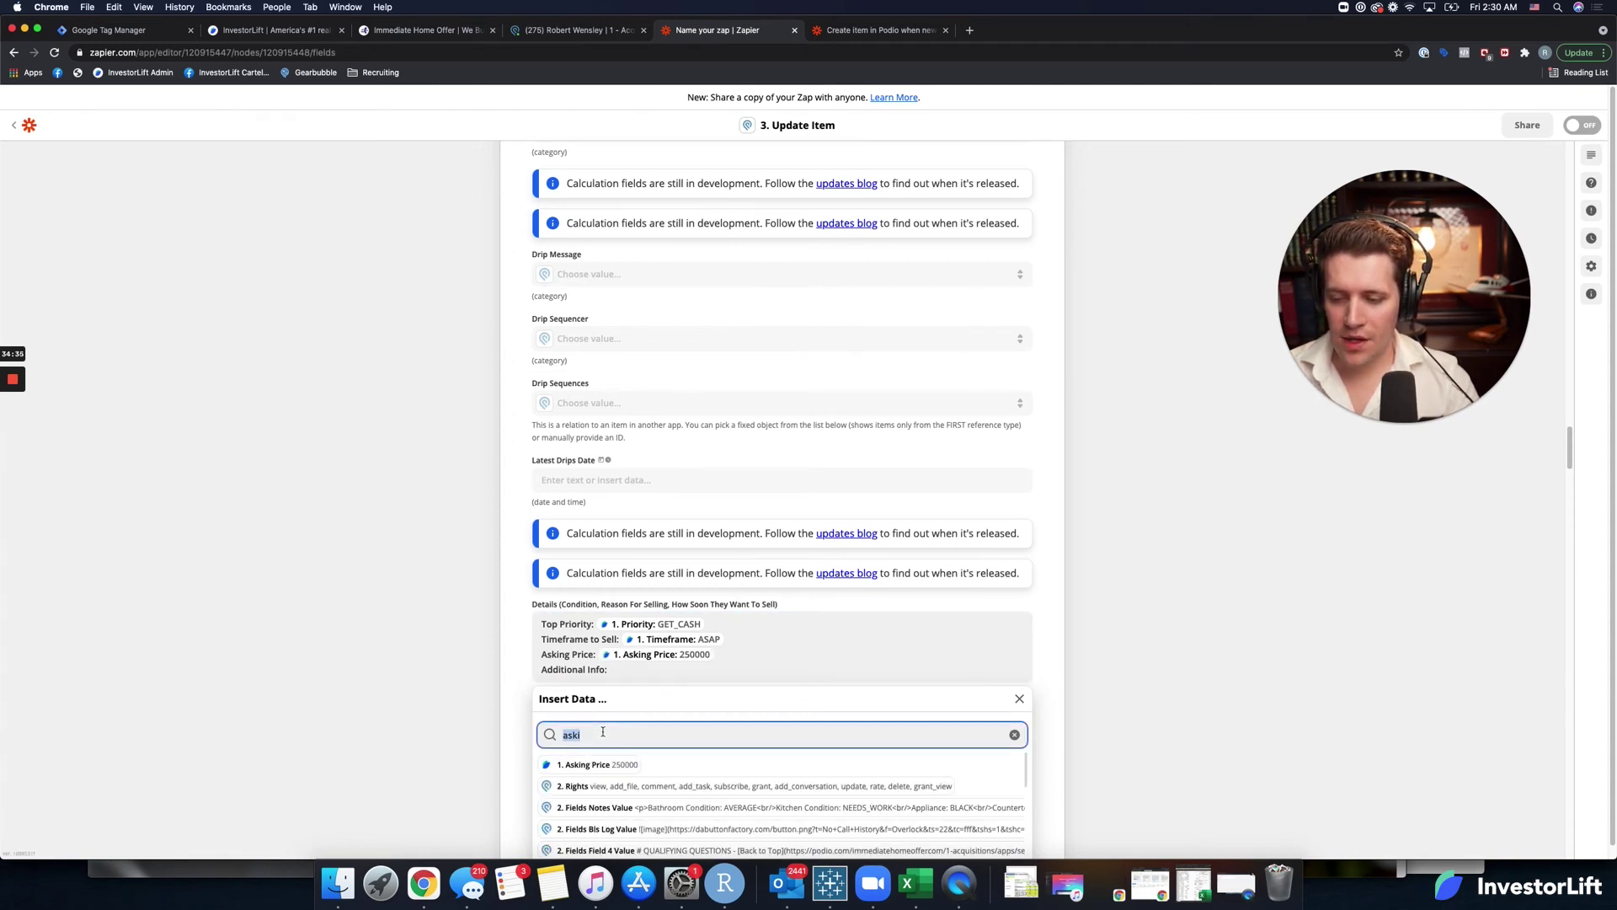
text(mess)
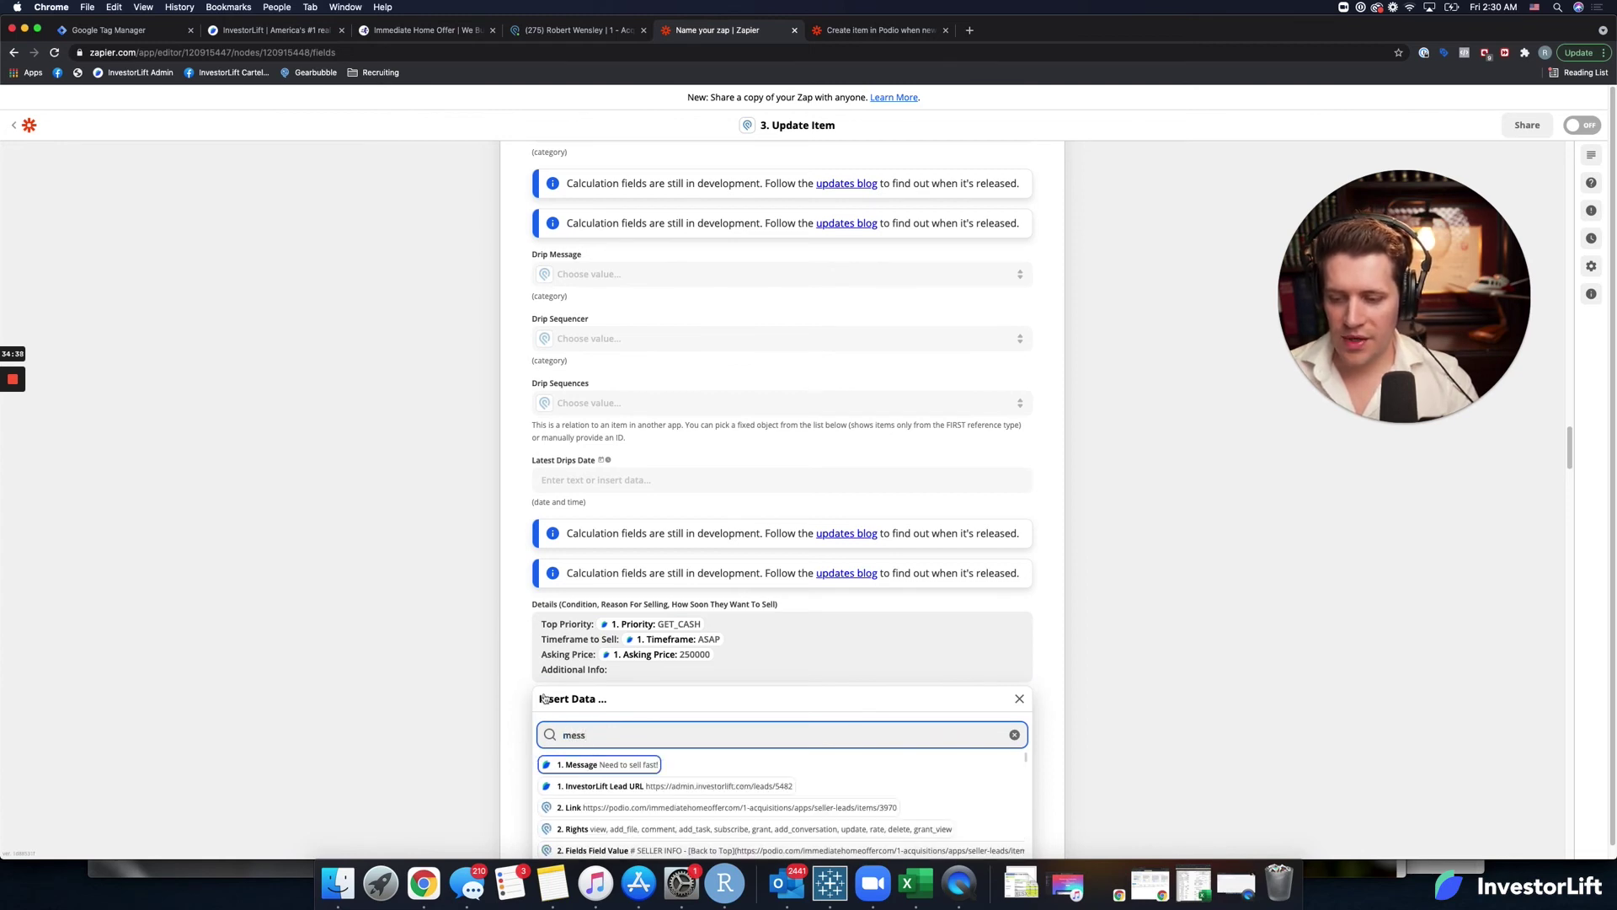
key(Return)
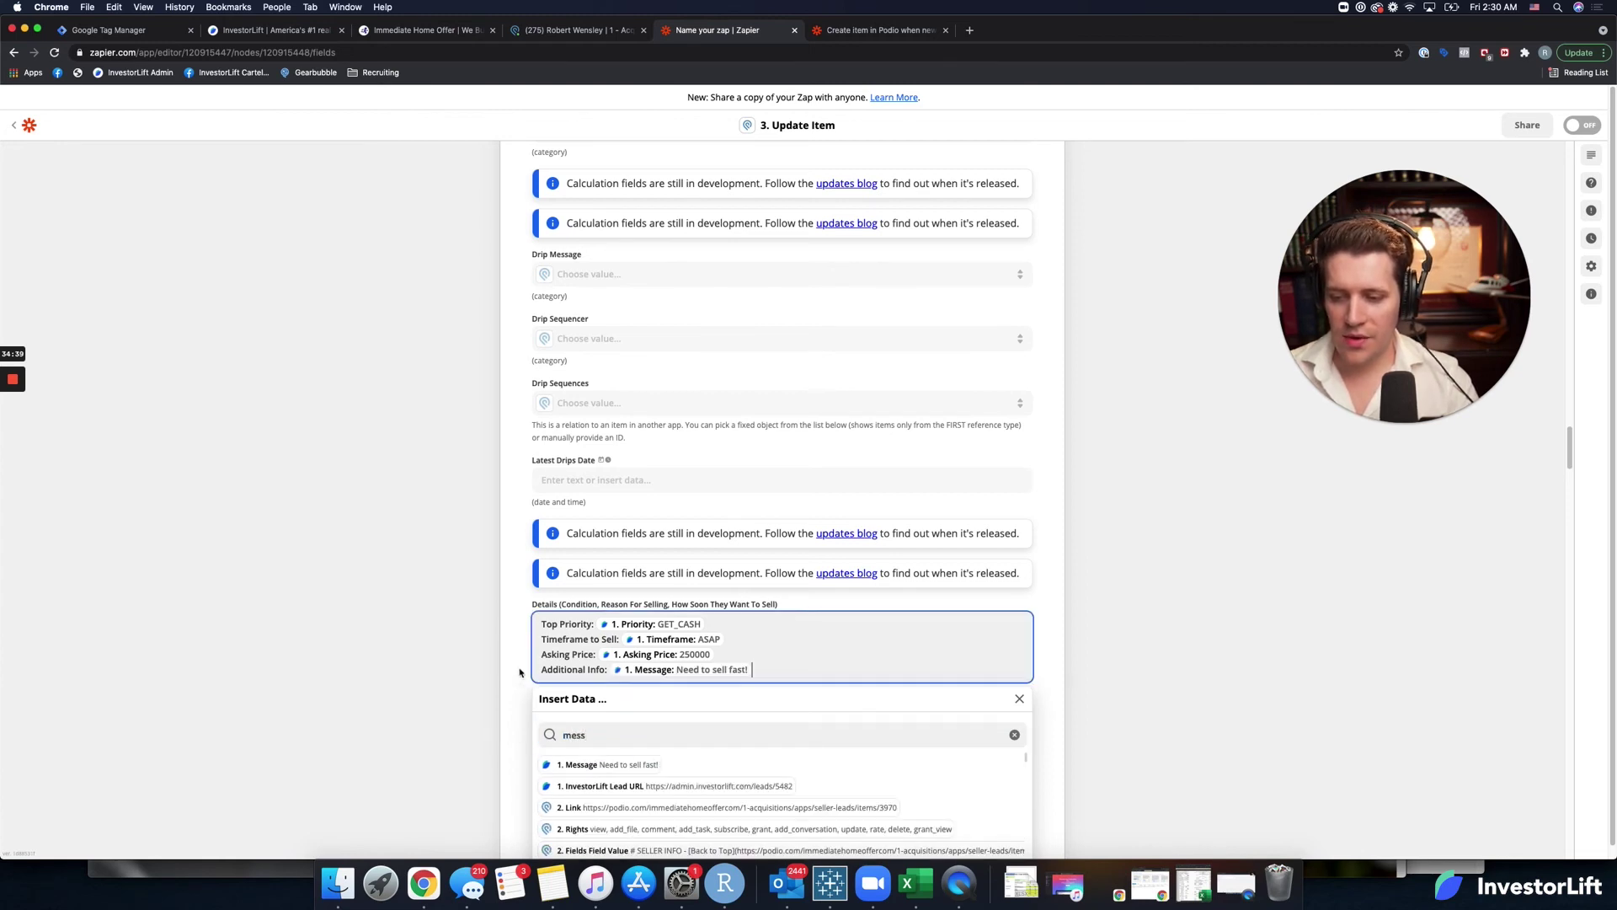
click(511, 676)
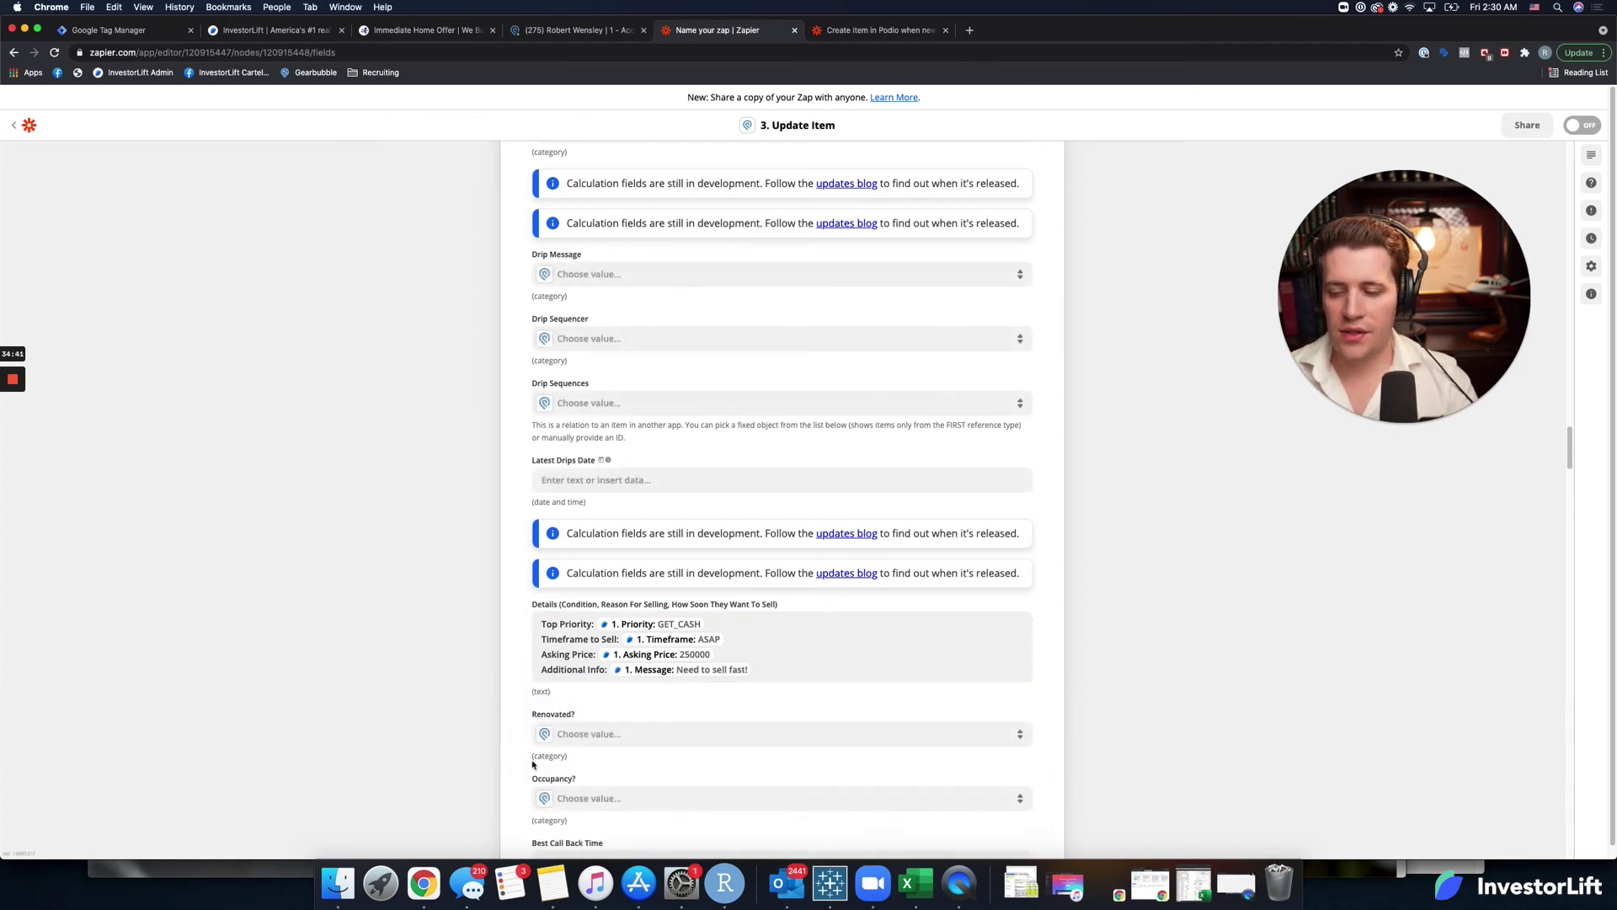
scroll(532, 764, down, 4)
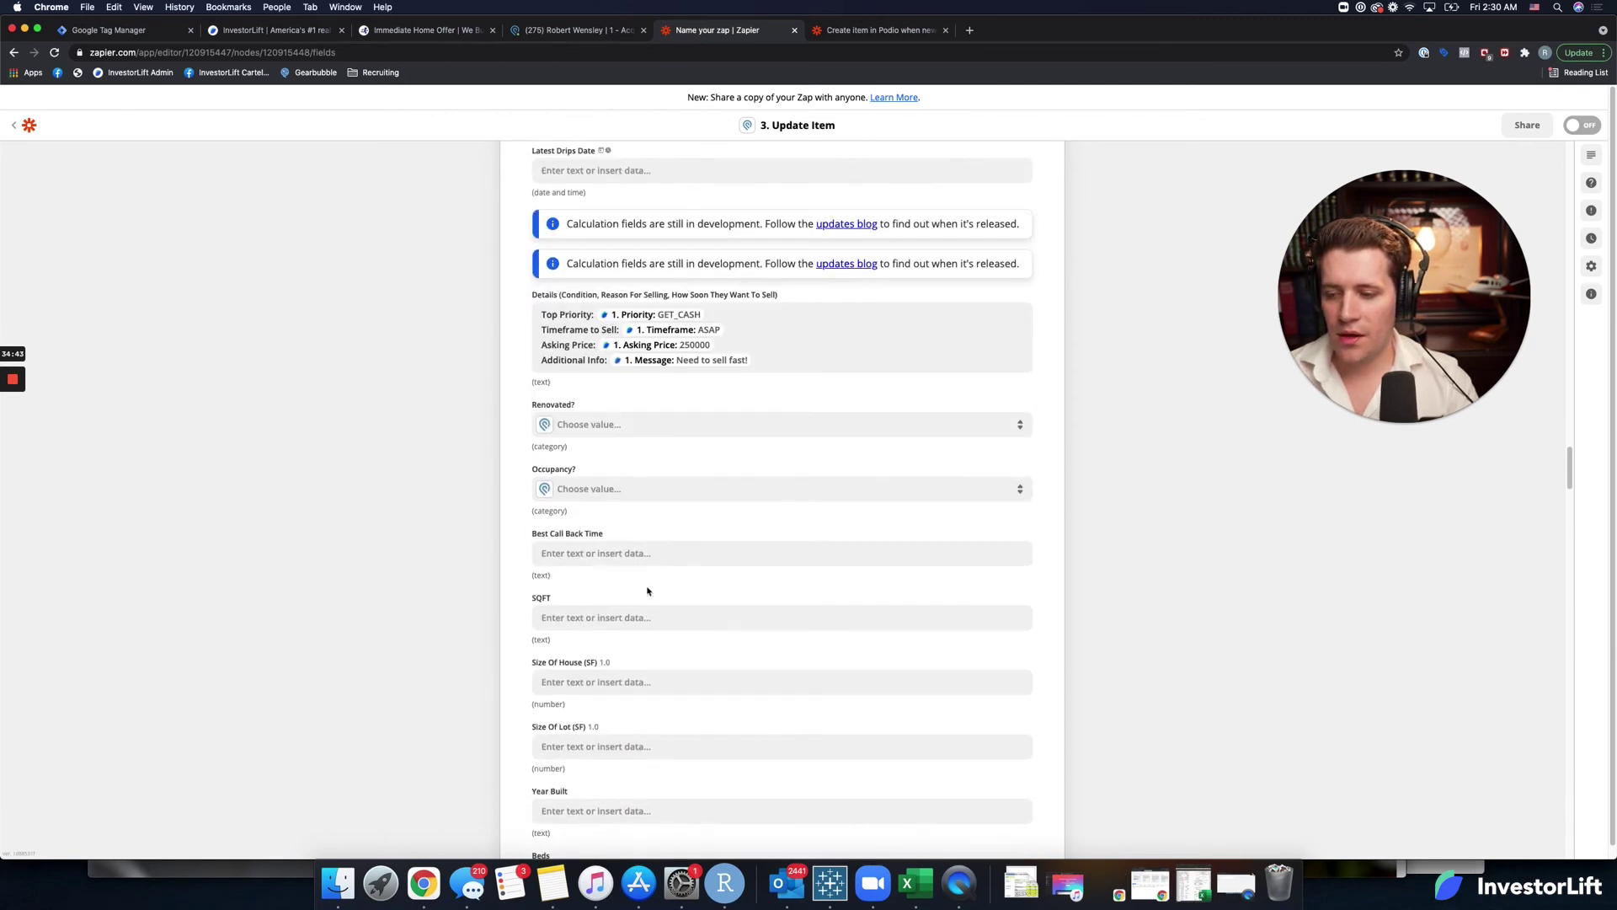
Map the InvestorLift trigger's Square Foot value into the SQFT field.
scroll(648, 590, down, 1)
click(613, 563)
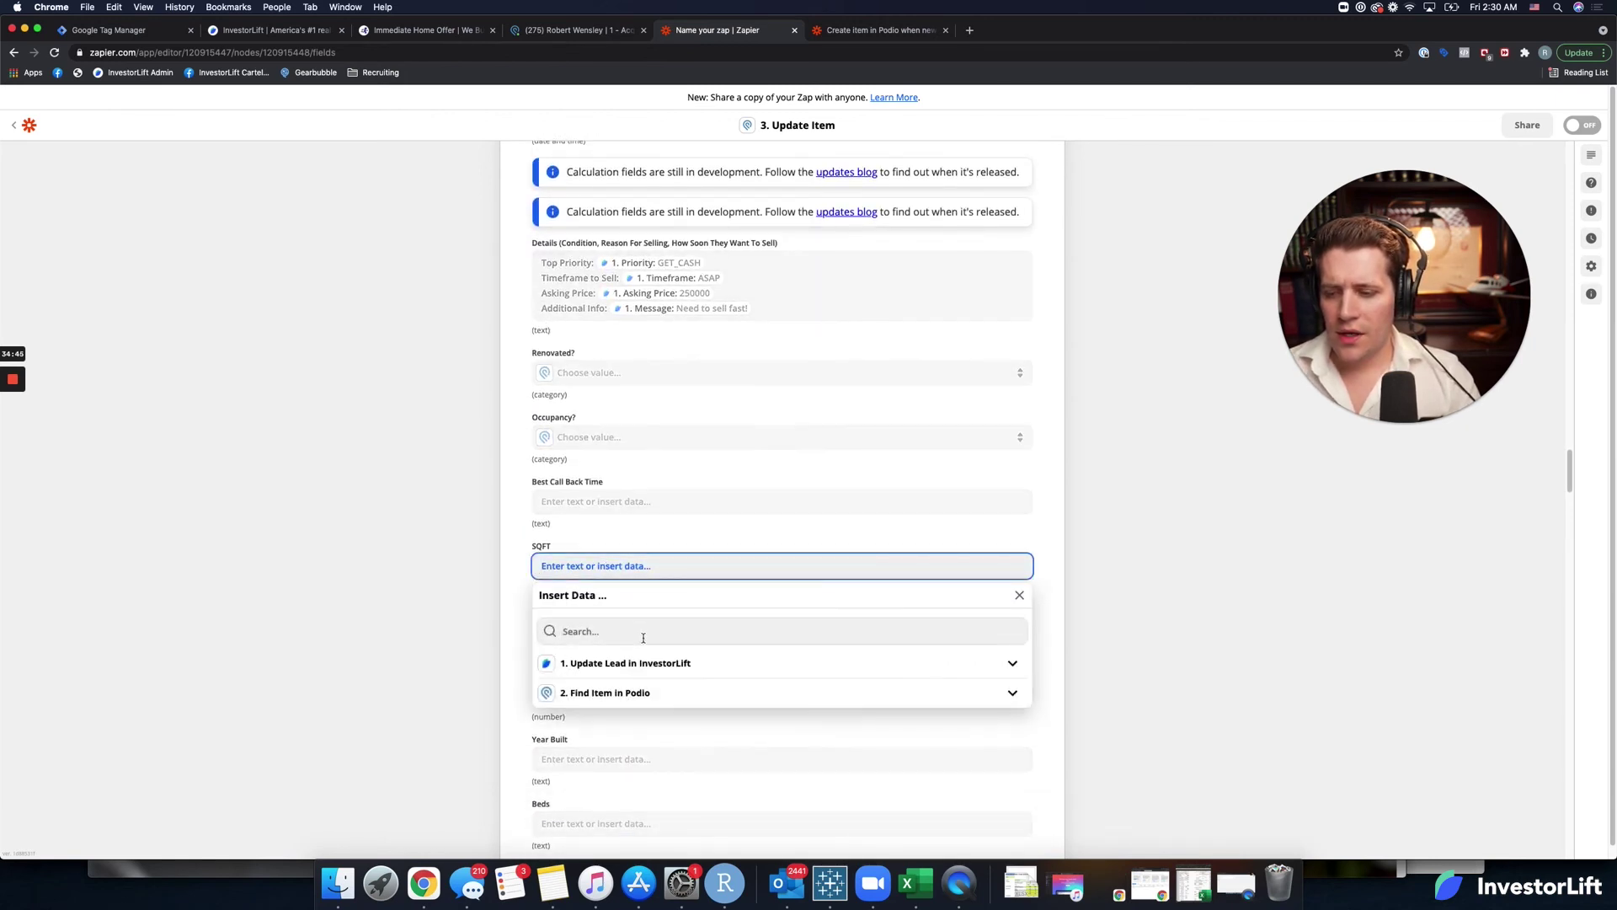
click(640, 637)
text(sq)
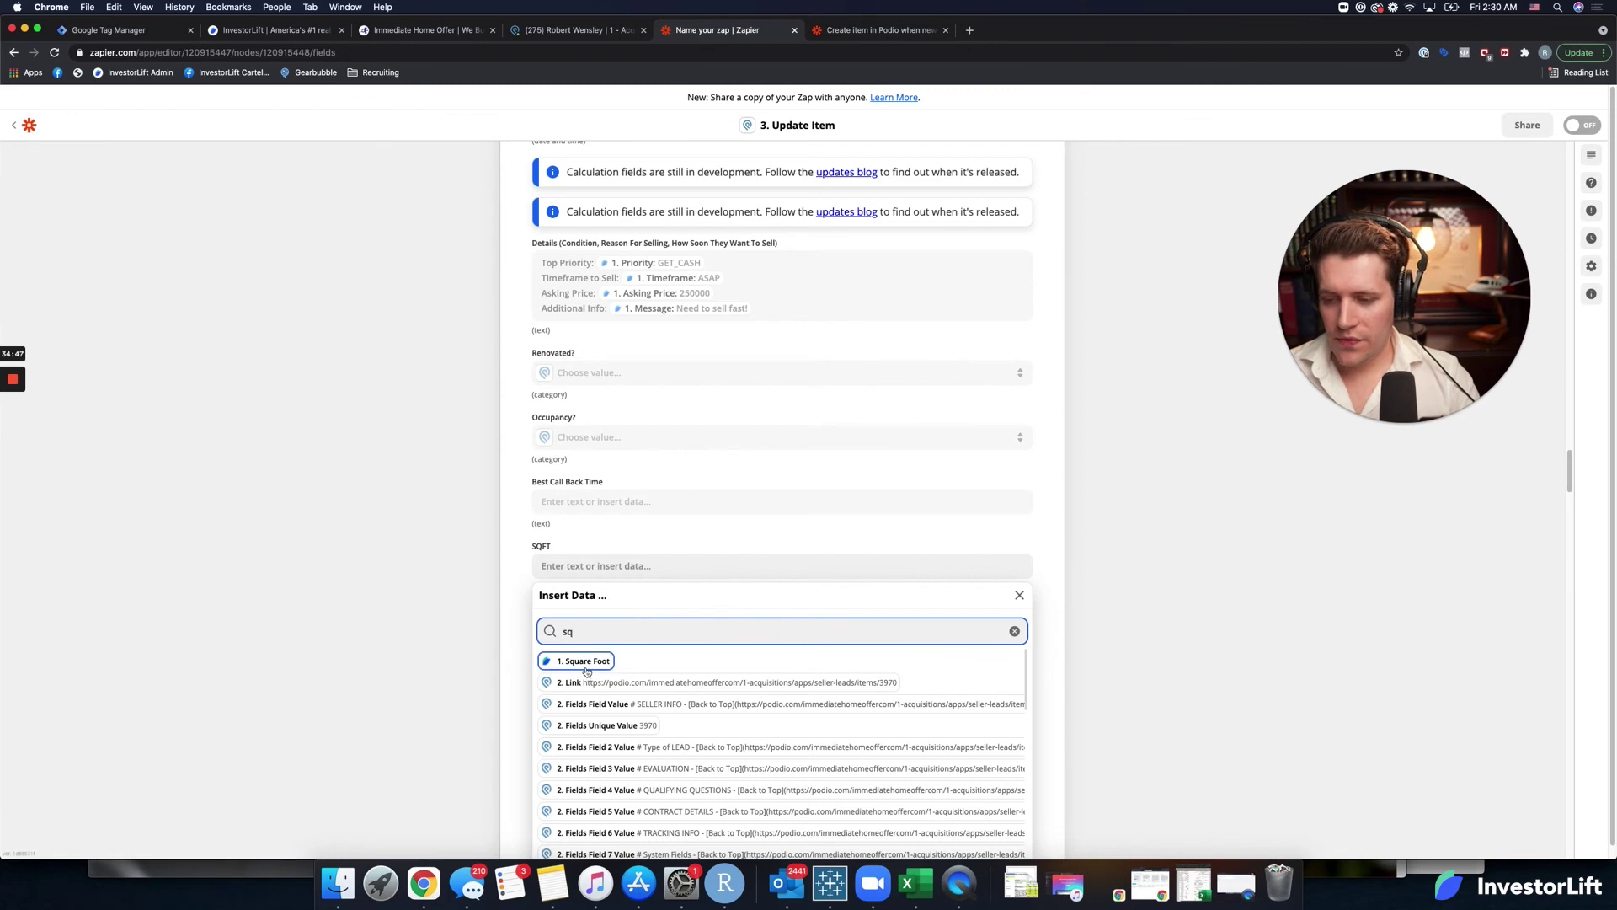
key(Return)
click(529, 600)
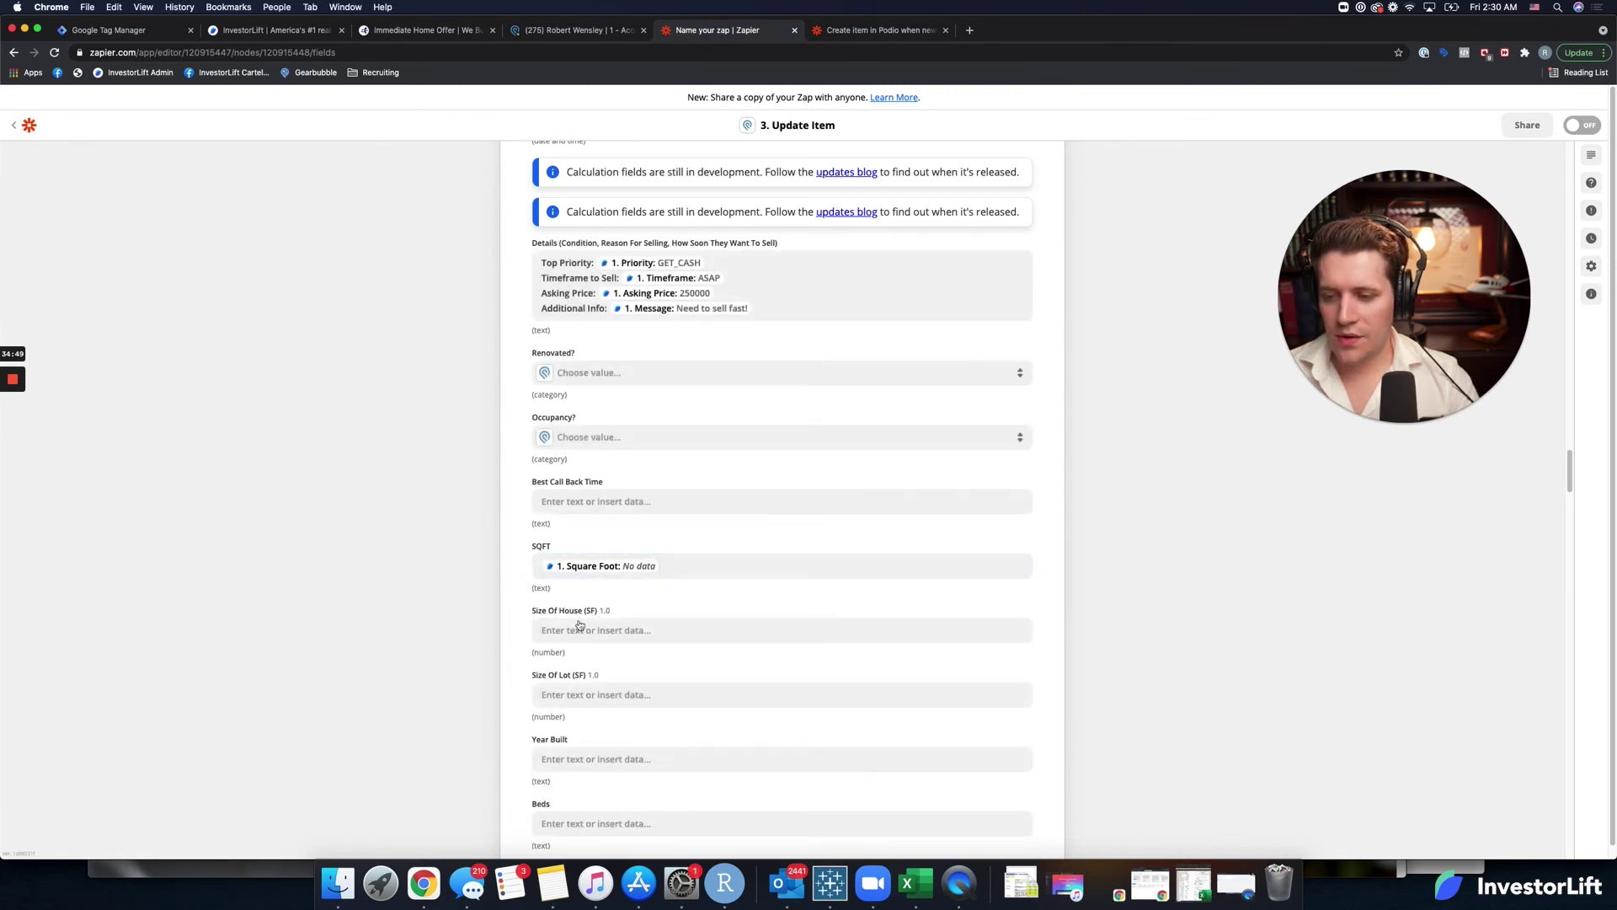
Map Square Foot into Size Of House (SF), noting SQFT is text and Size Of House numeric.
click(582, 629)
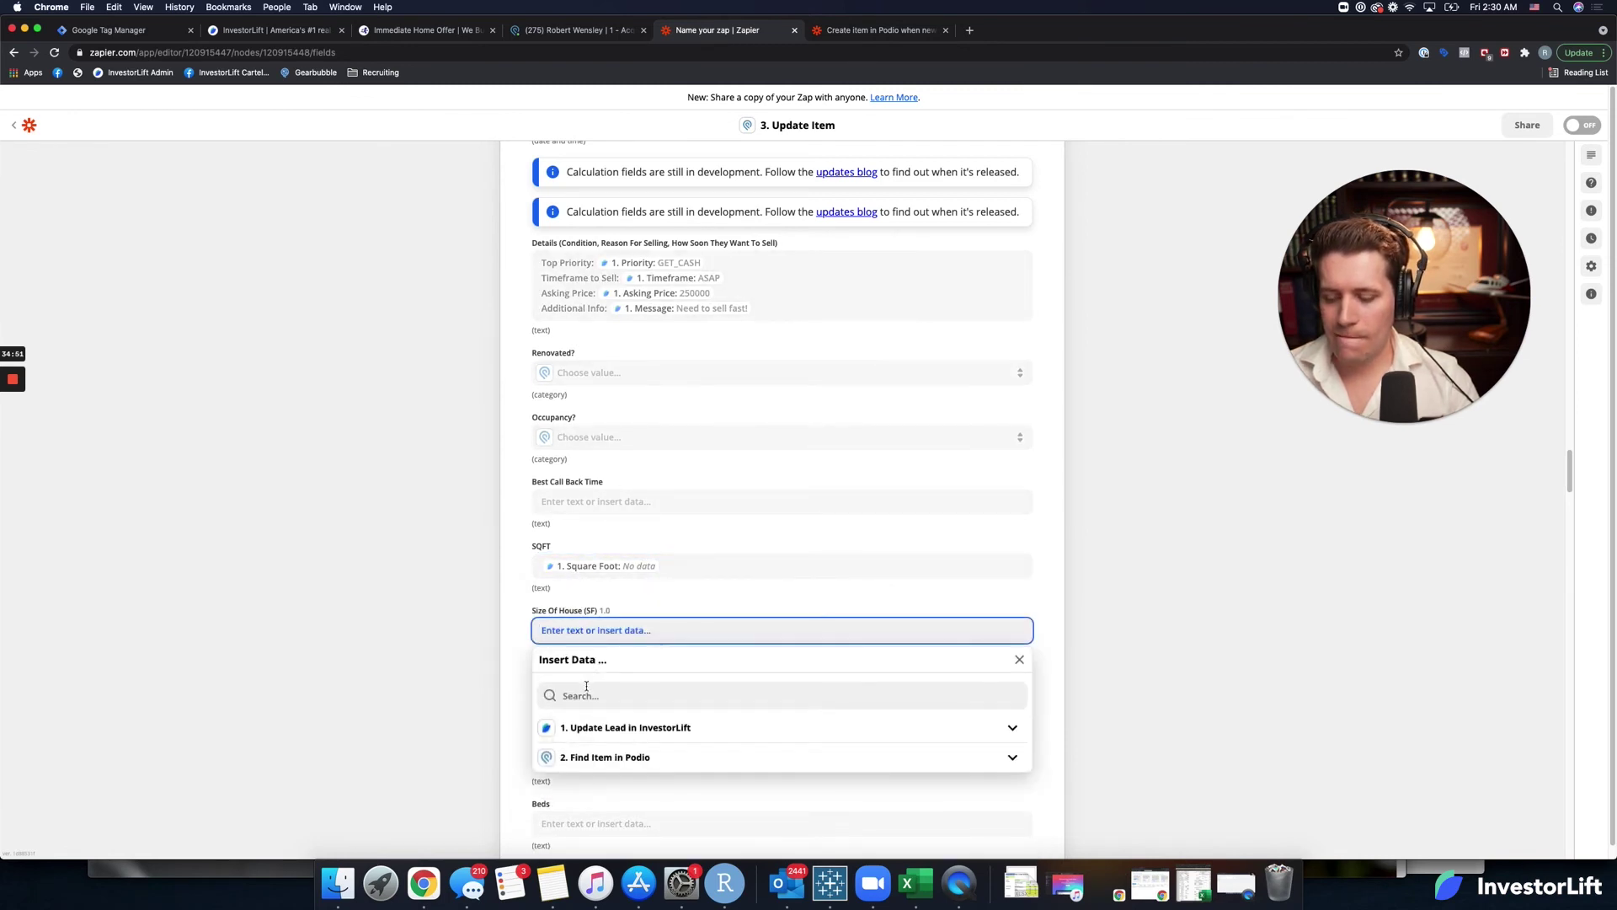
click(586, 687)
text(sqf)
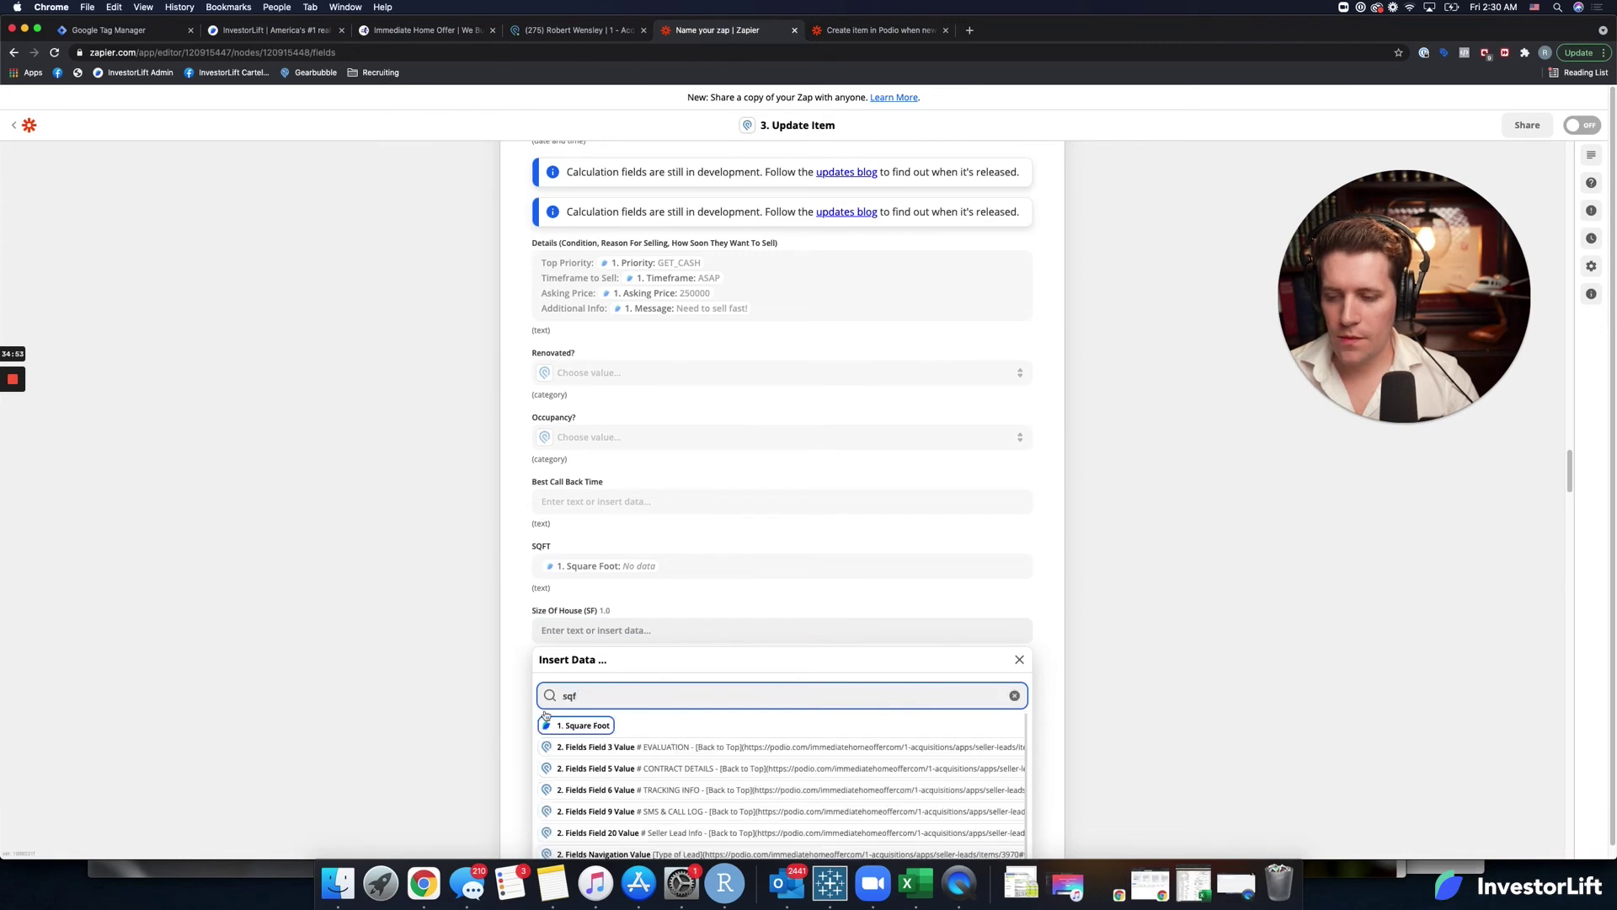
click(585, 725)
click(518, 639)
scroll(519, 640, down, 1)
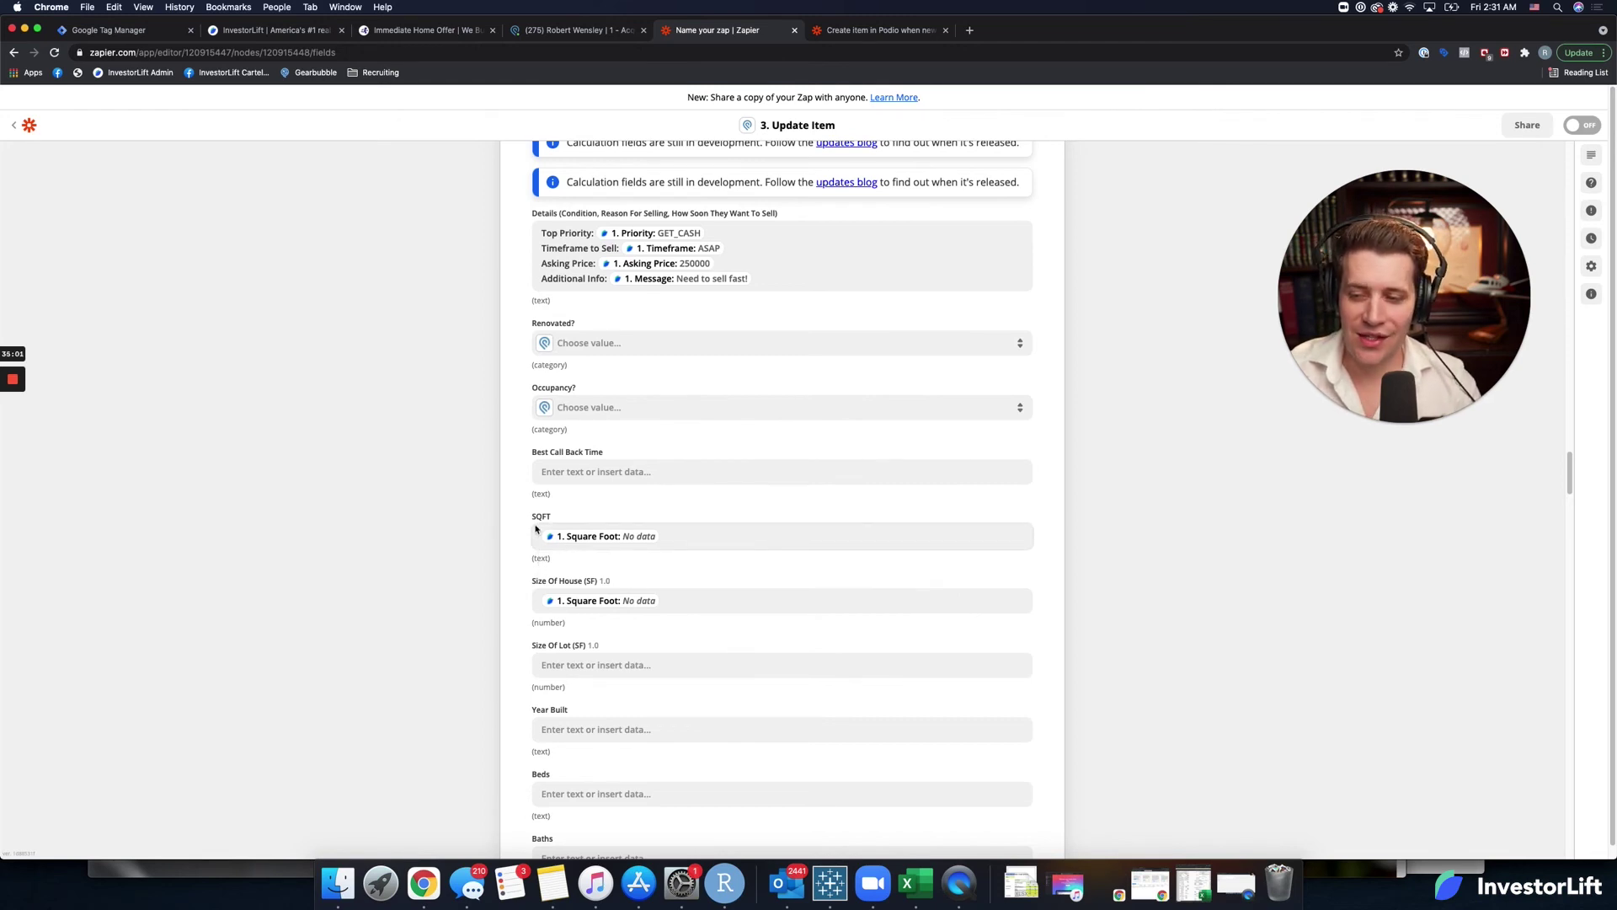
double_click(540, 559)
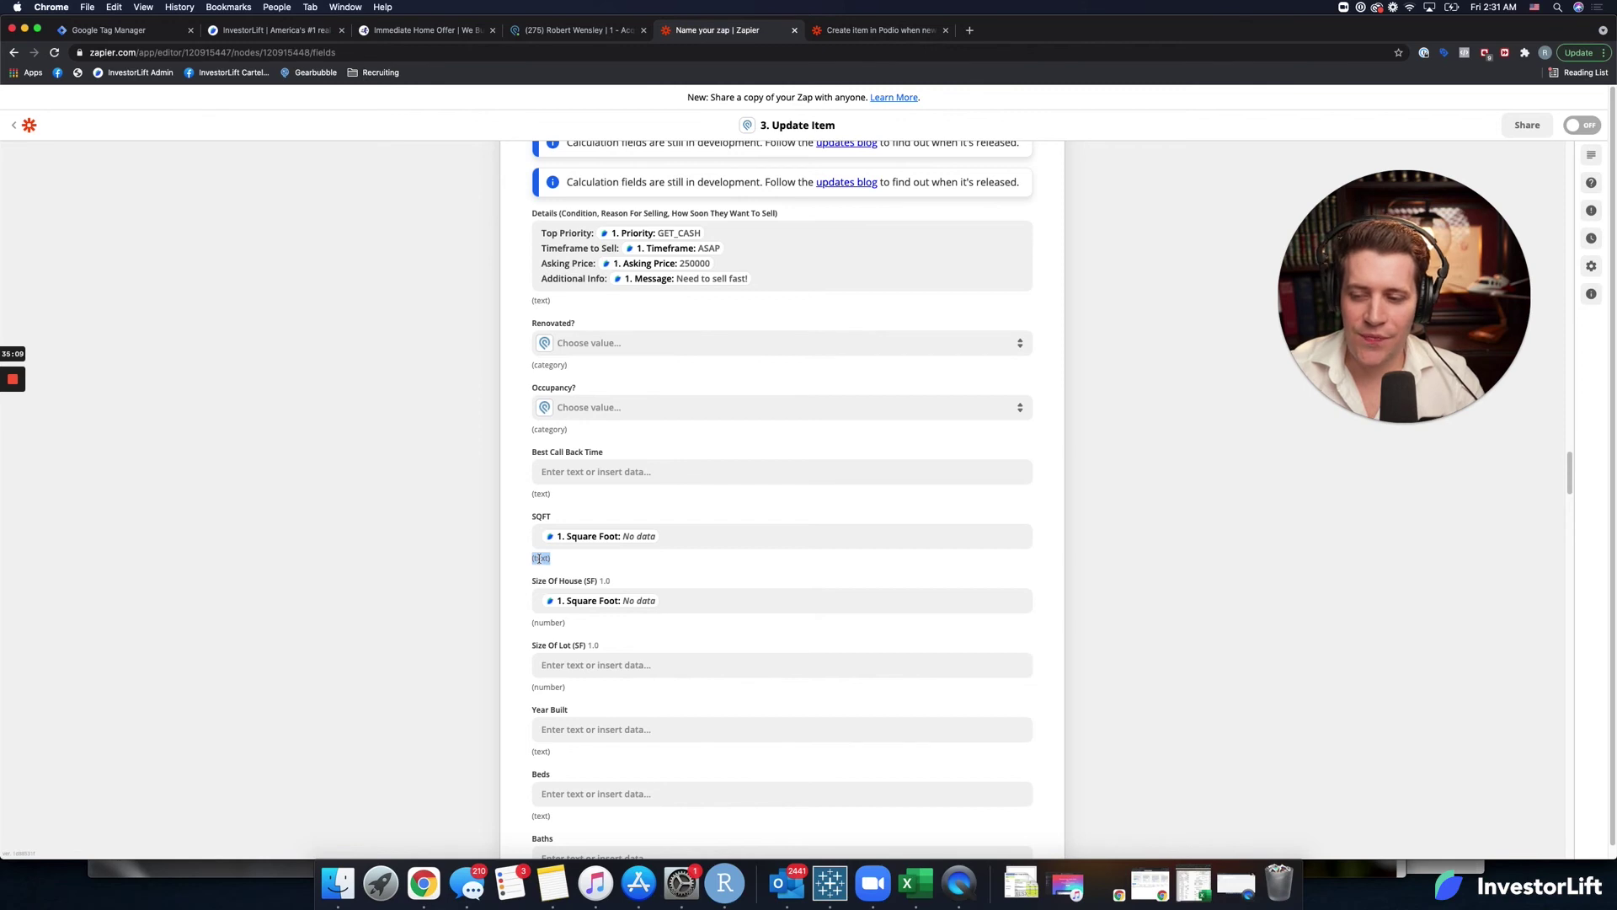
double_click(548, 623)
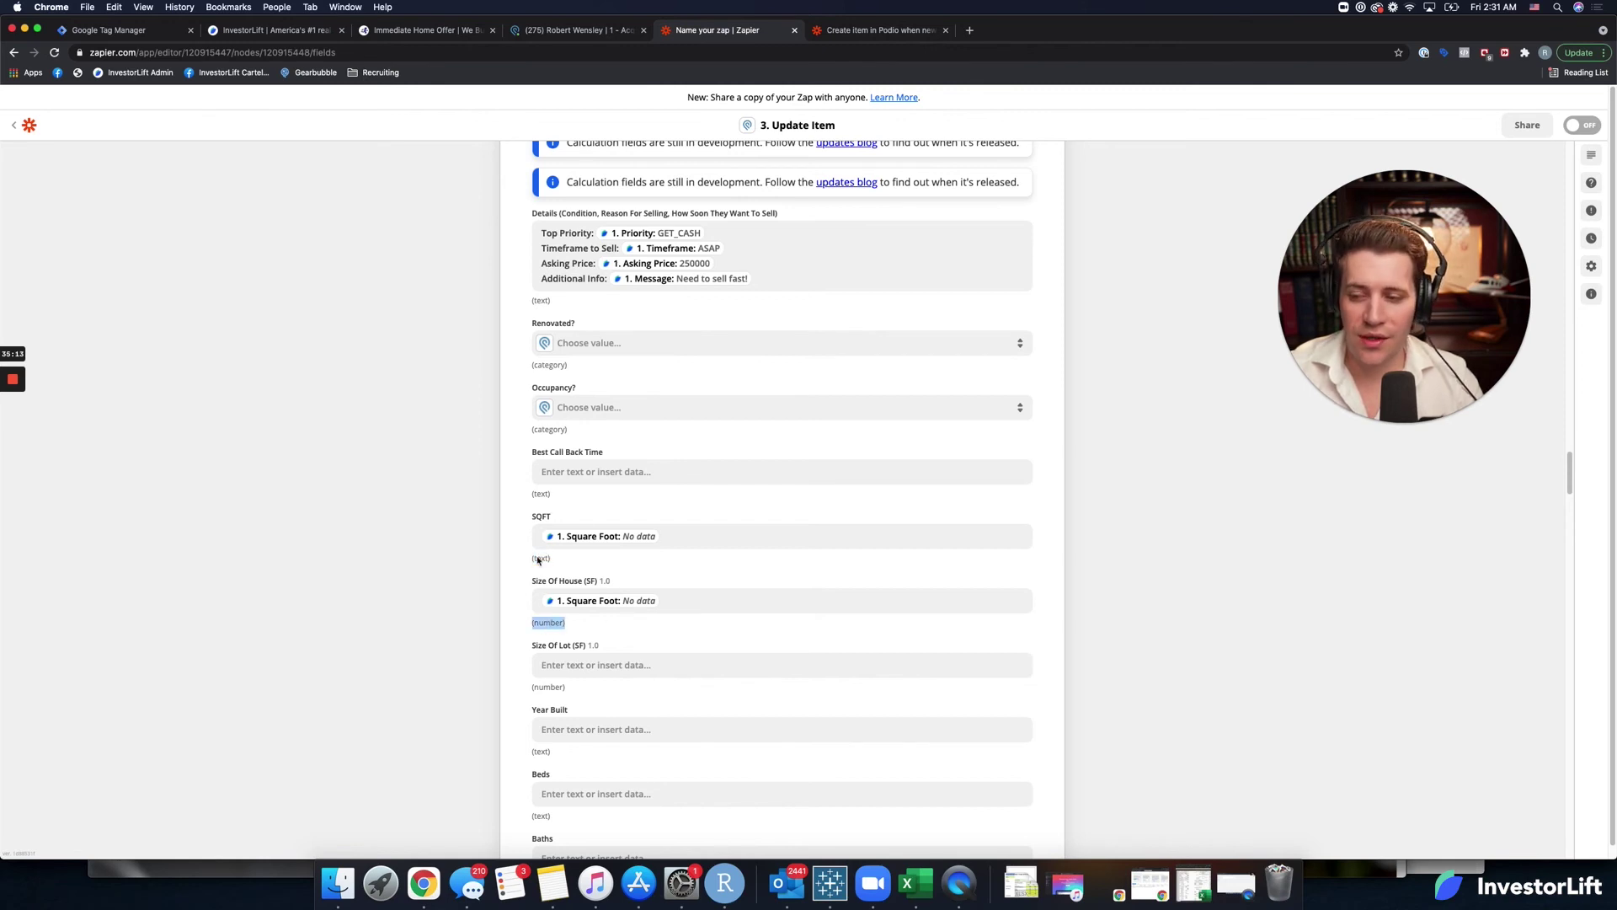
scroll(578, 662, down, 1)
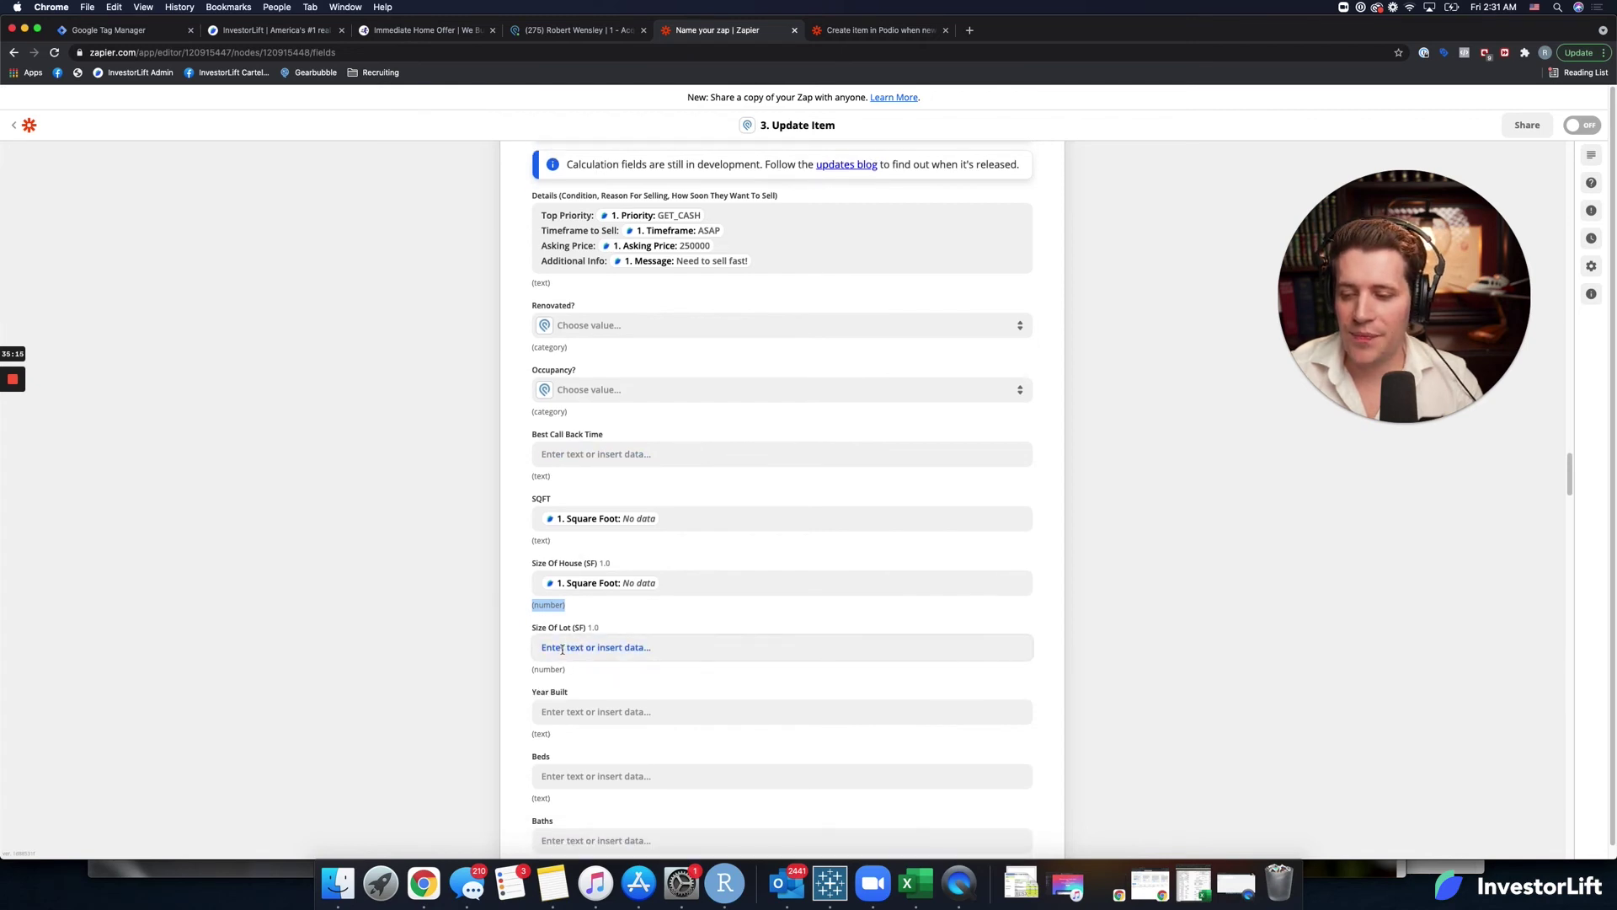
Leave Size Of Lot empty and map step 1's Year Built (1937) into Year Built.
click(562, 649)
click(584, 713)
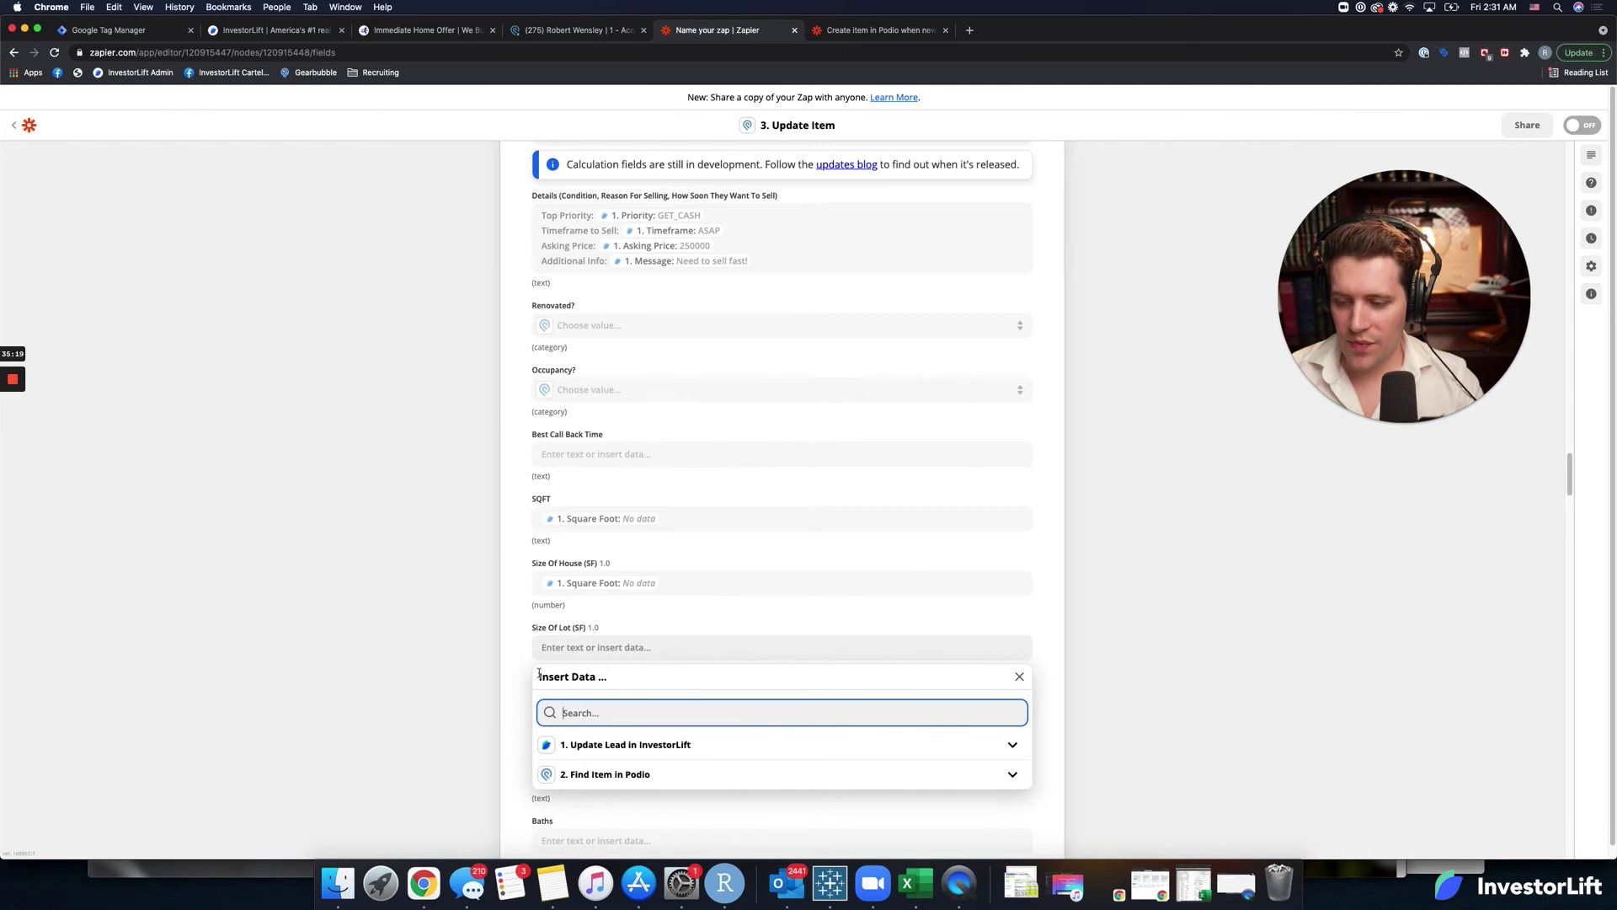
click(524, 647)
scroll(531, 674, down, 2)
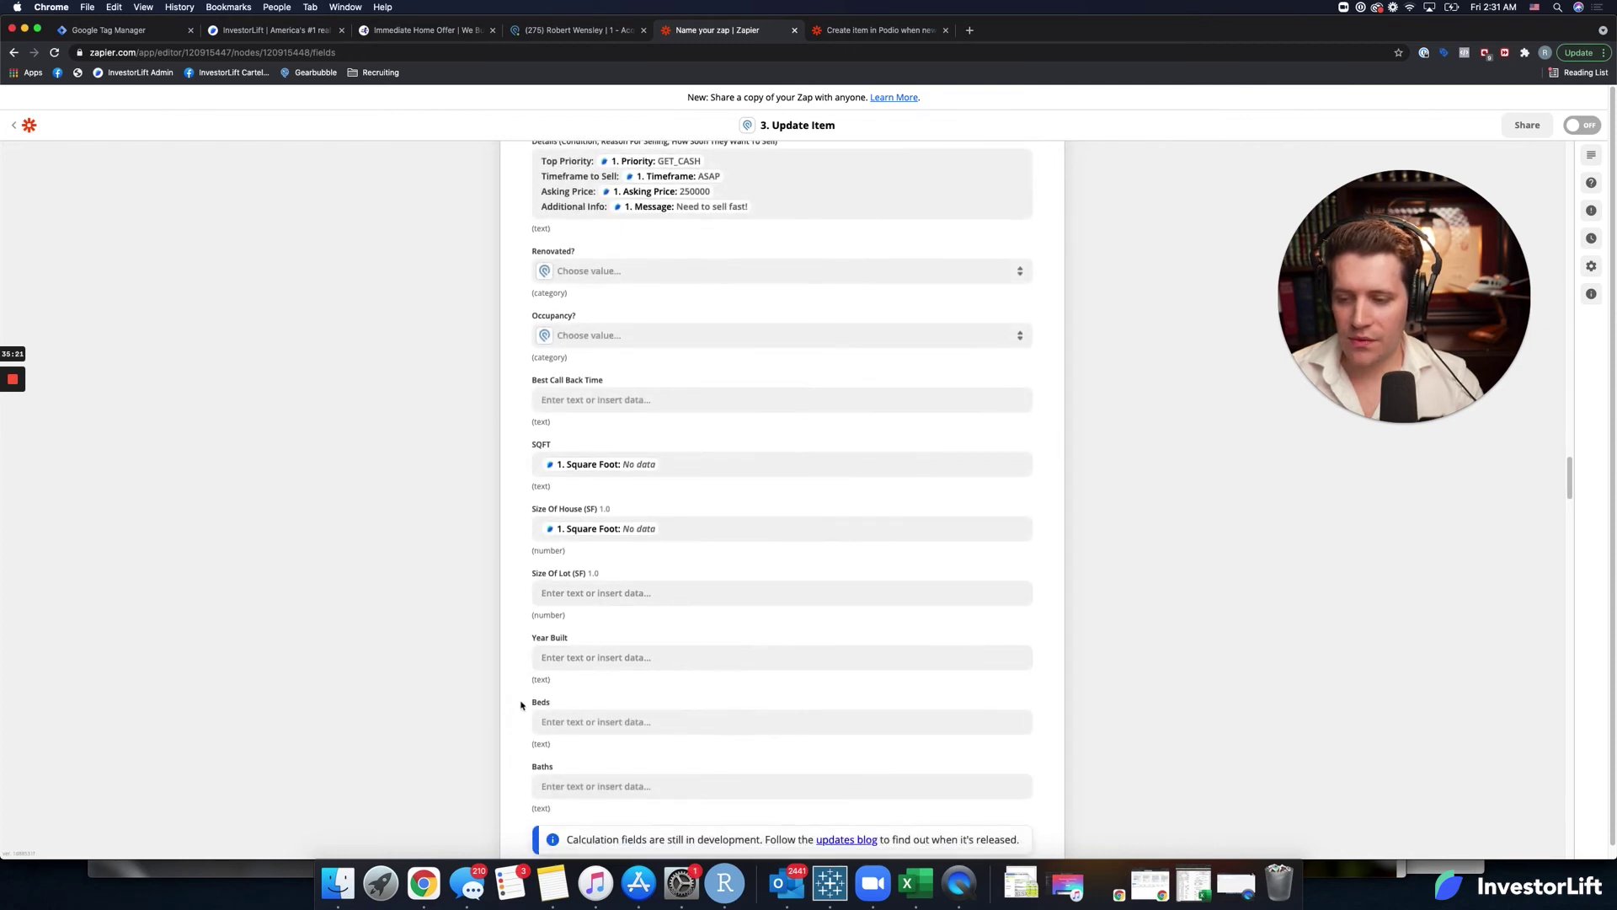
click(568, 656)
click(583, 720)
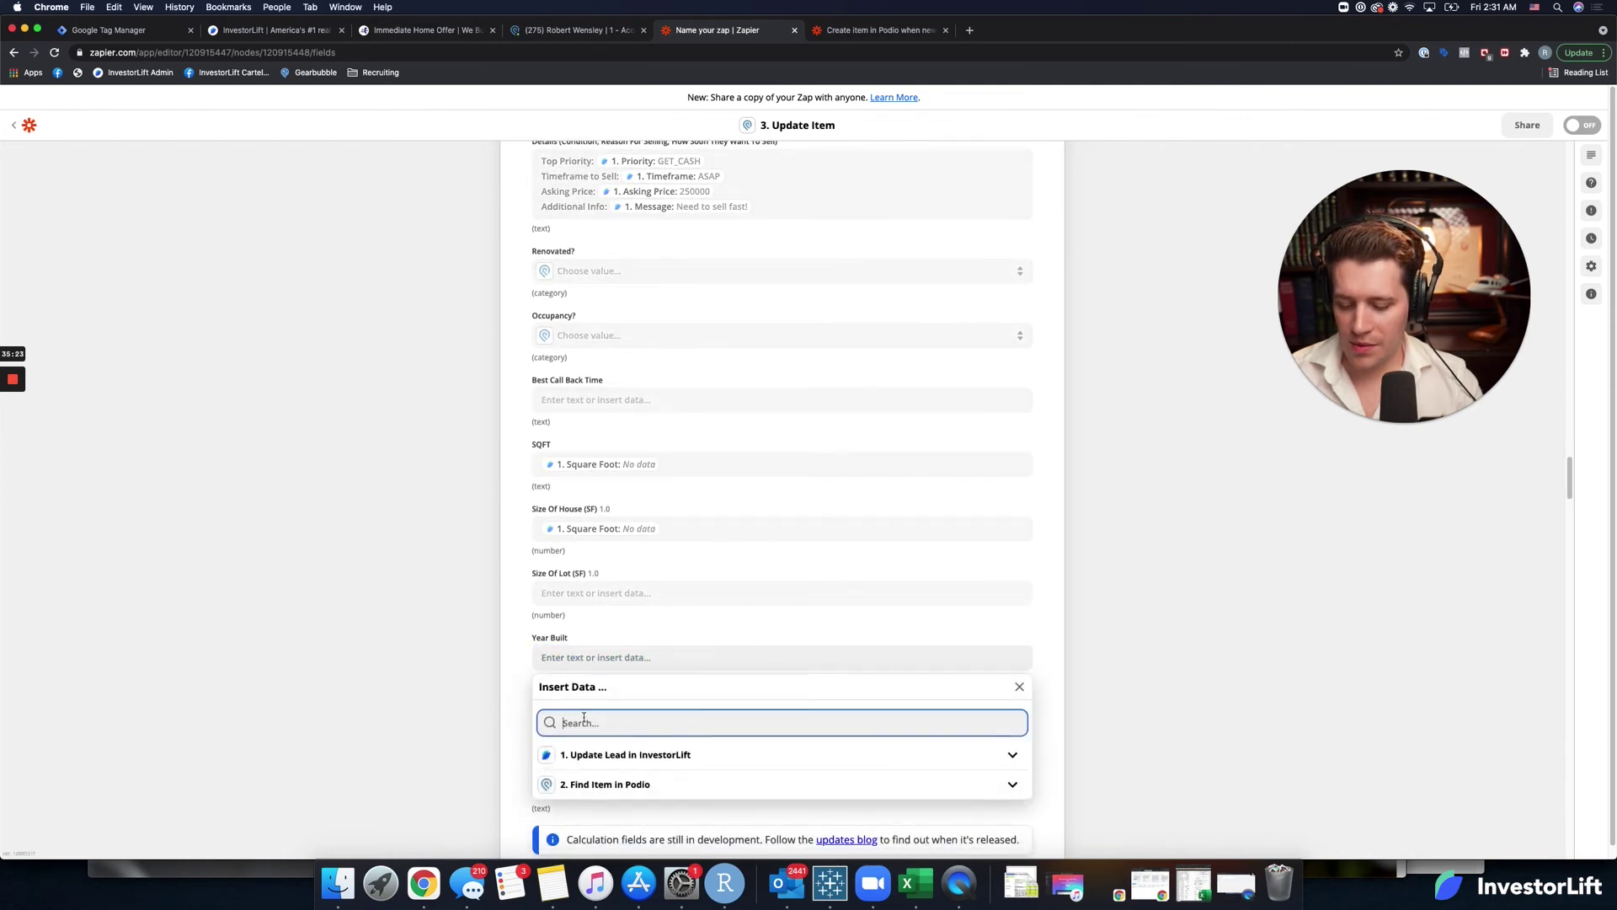
text(year)
click(586, 752)
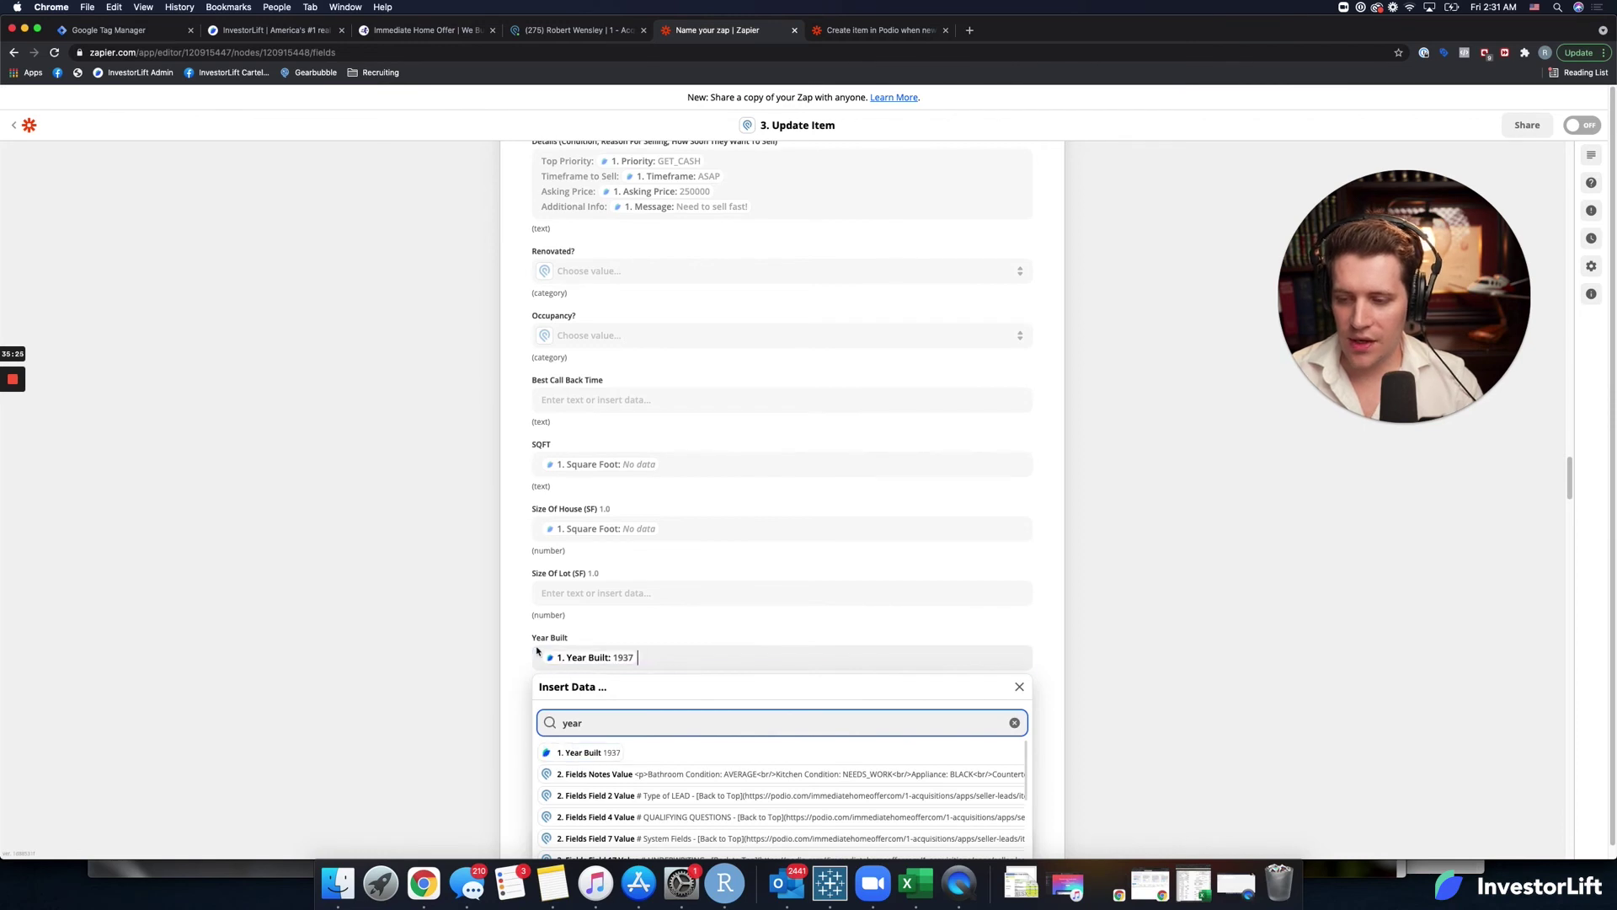
click(520, 657)
scroll(531, 657, down, 3)
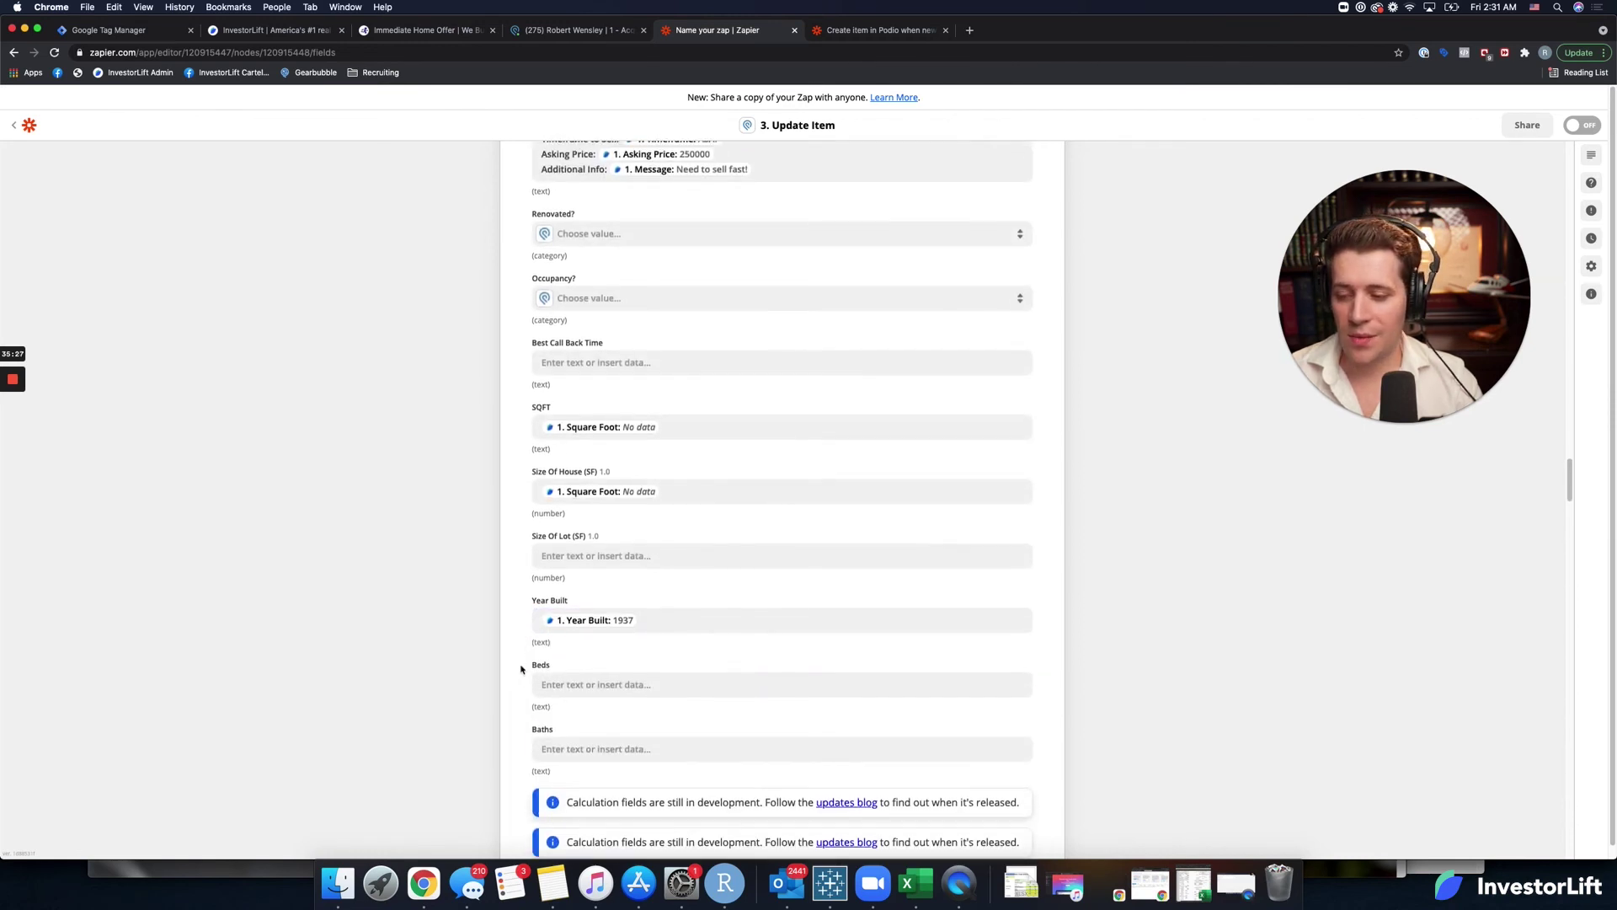
Map Bedrooms (4) into Beds and Bathrooms (3) into Baths.
click(583, 625)
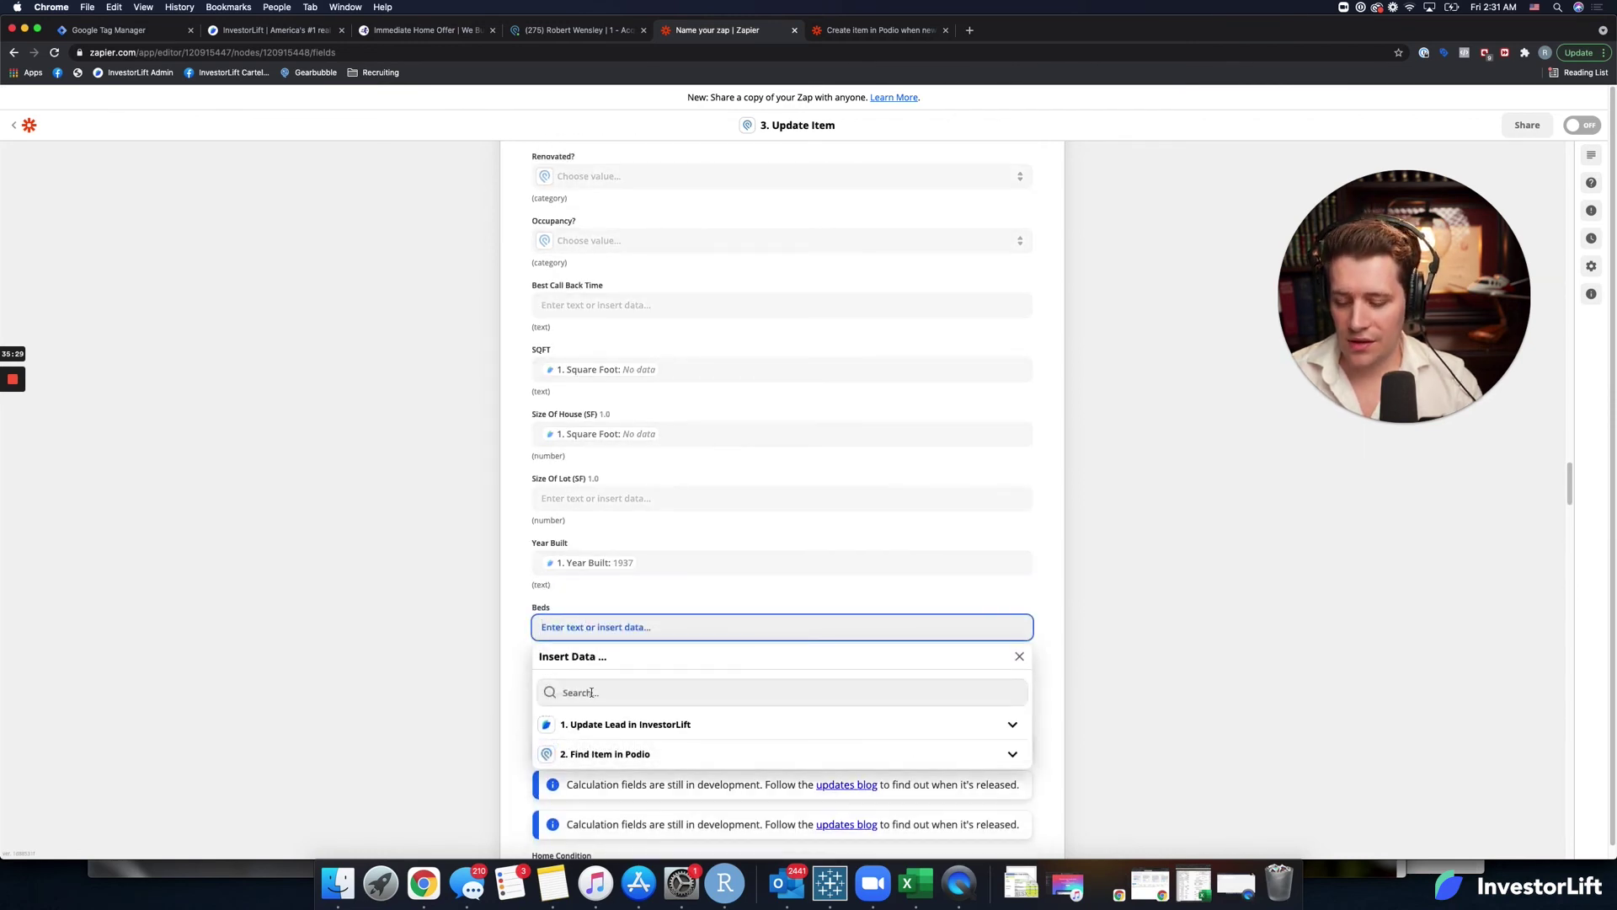
click(589, 691)
text(bed)
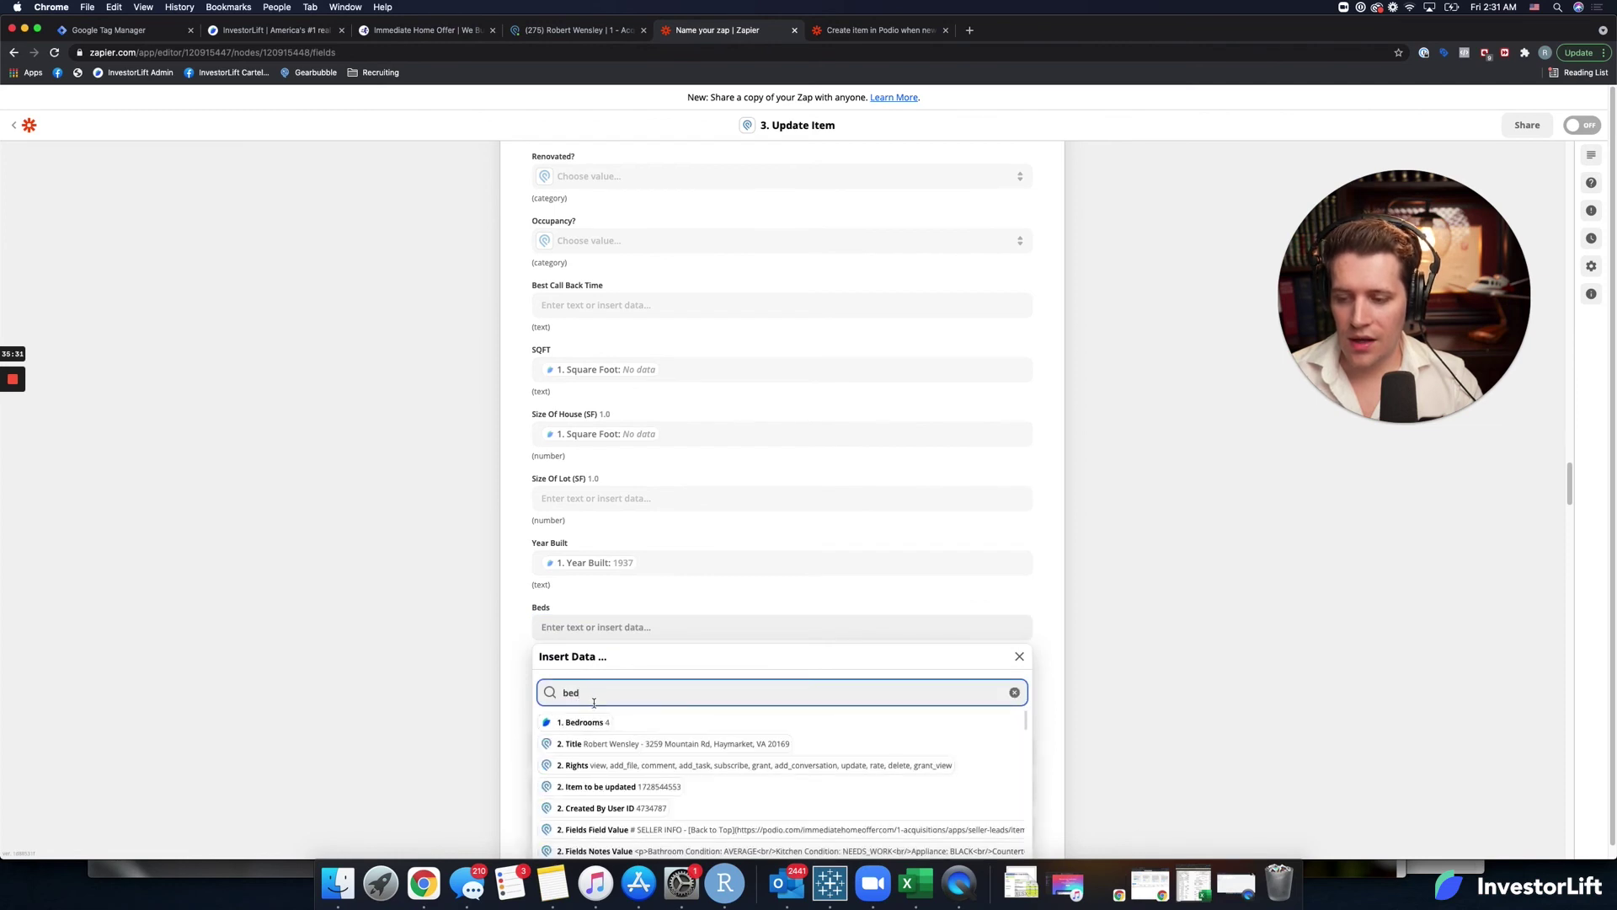
click(583, 722)
click(526, 655)
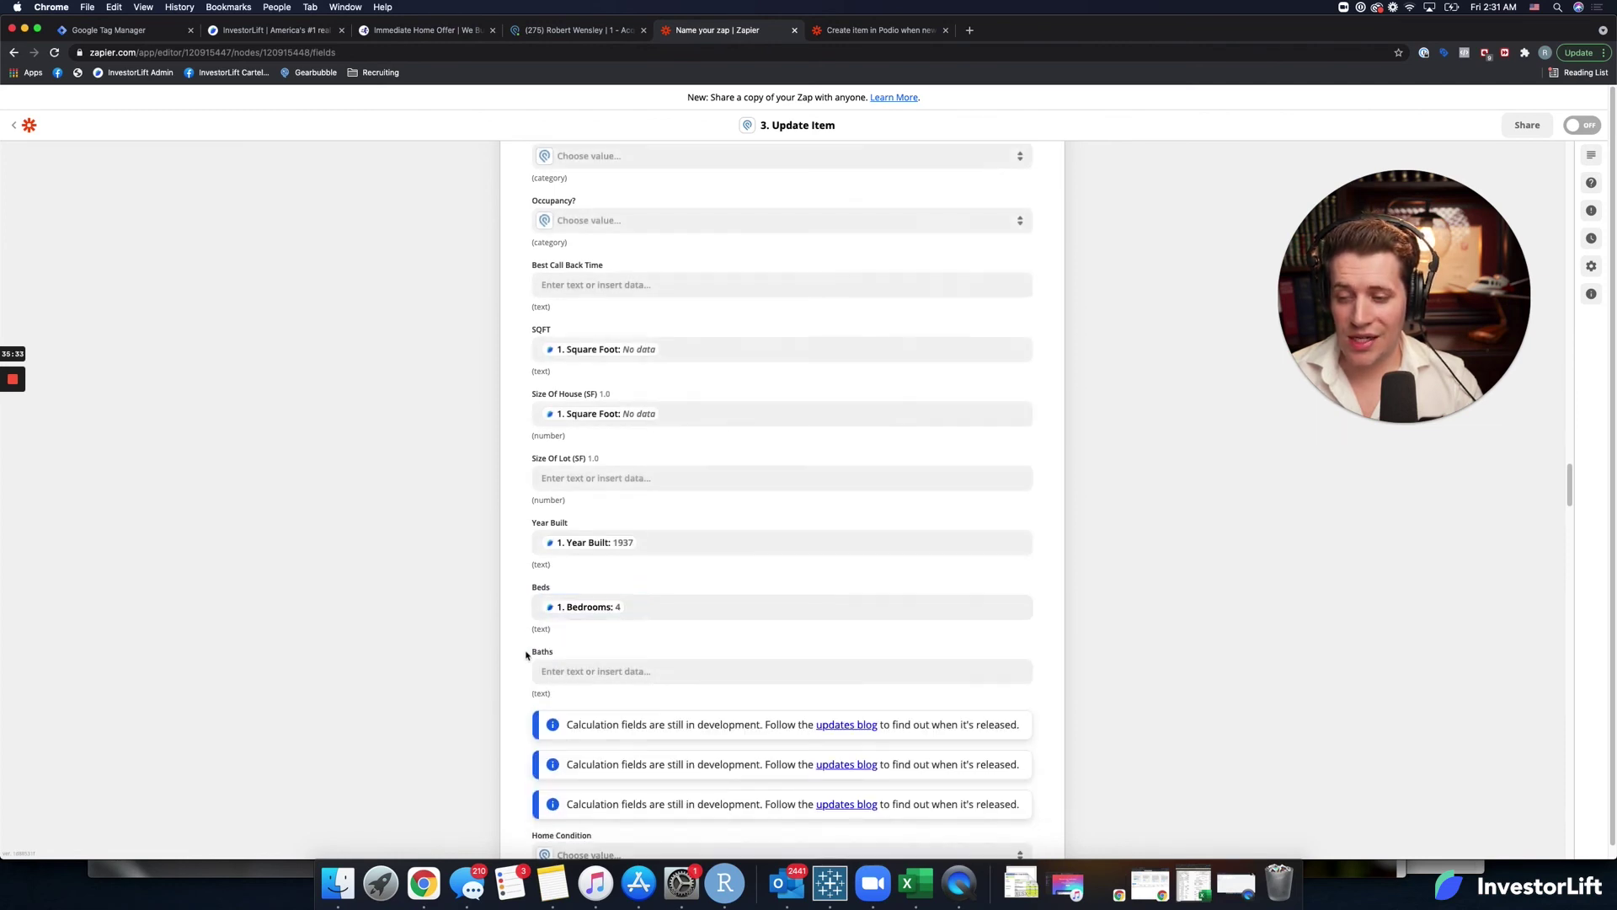
click(589, 654)
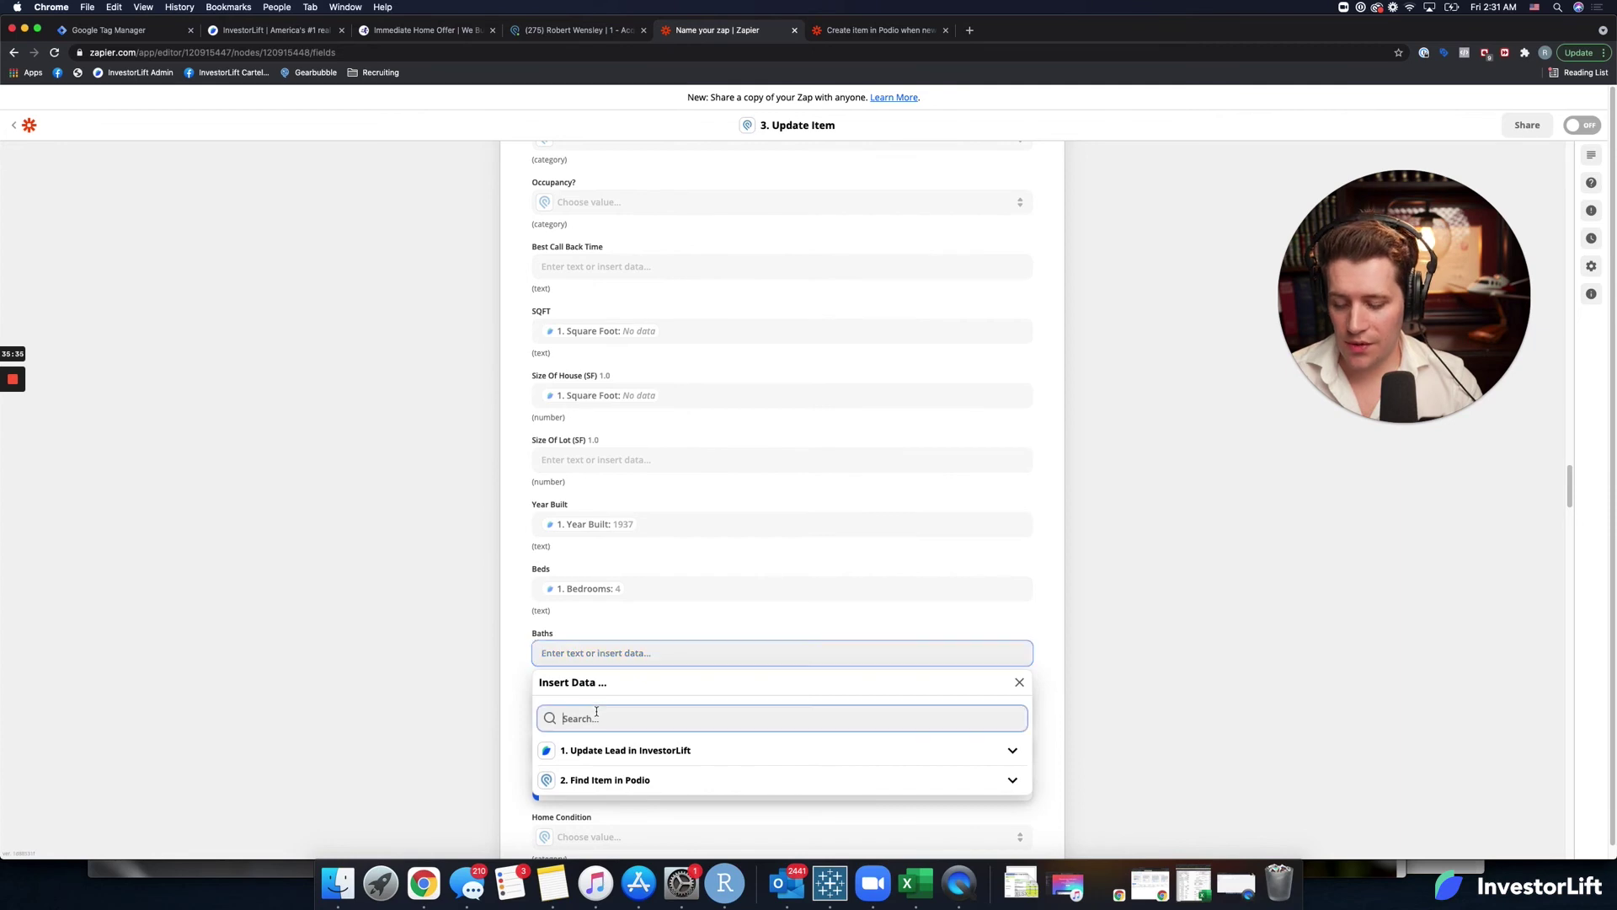
text(bath)
click(576, 749)
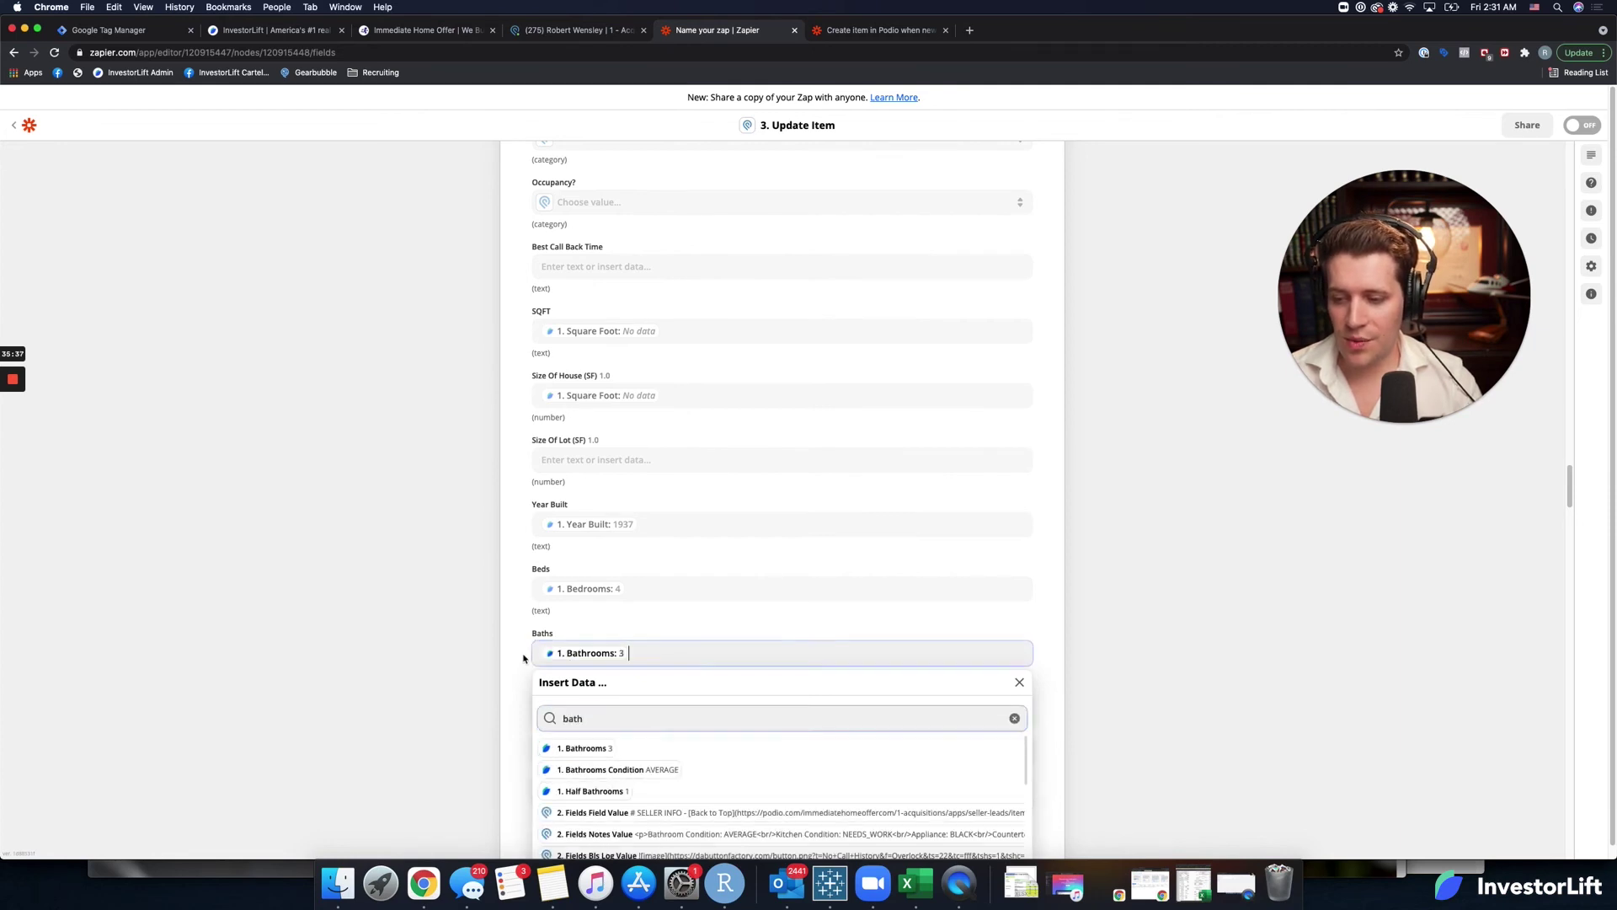
click(528, 662)
scroll(524, 665, down, 2)
scroll(524, 664, down, 5)
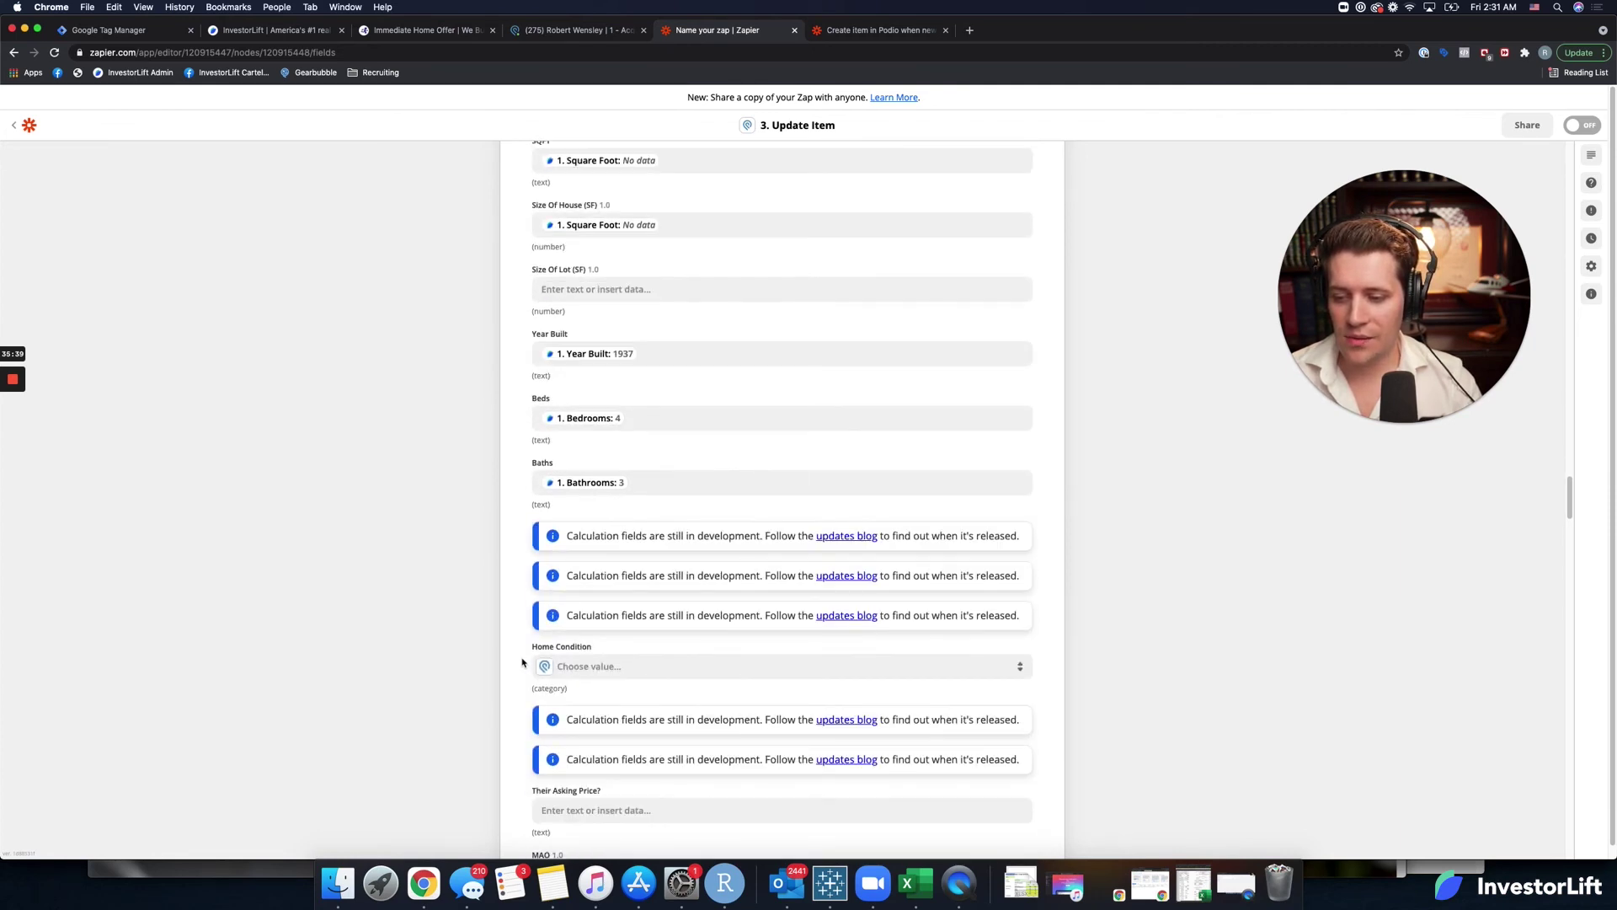
Scroll the Podio field list and search the page for 'askin' to locate the asking price field.
scroll(521, 662, down, 3)
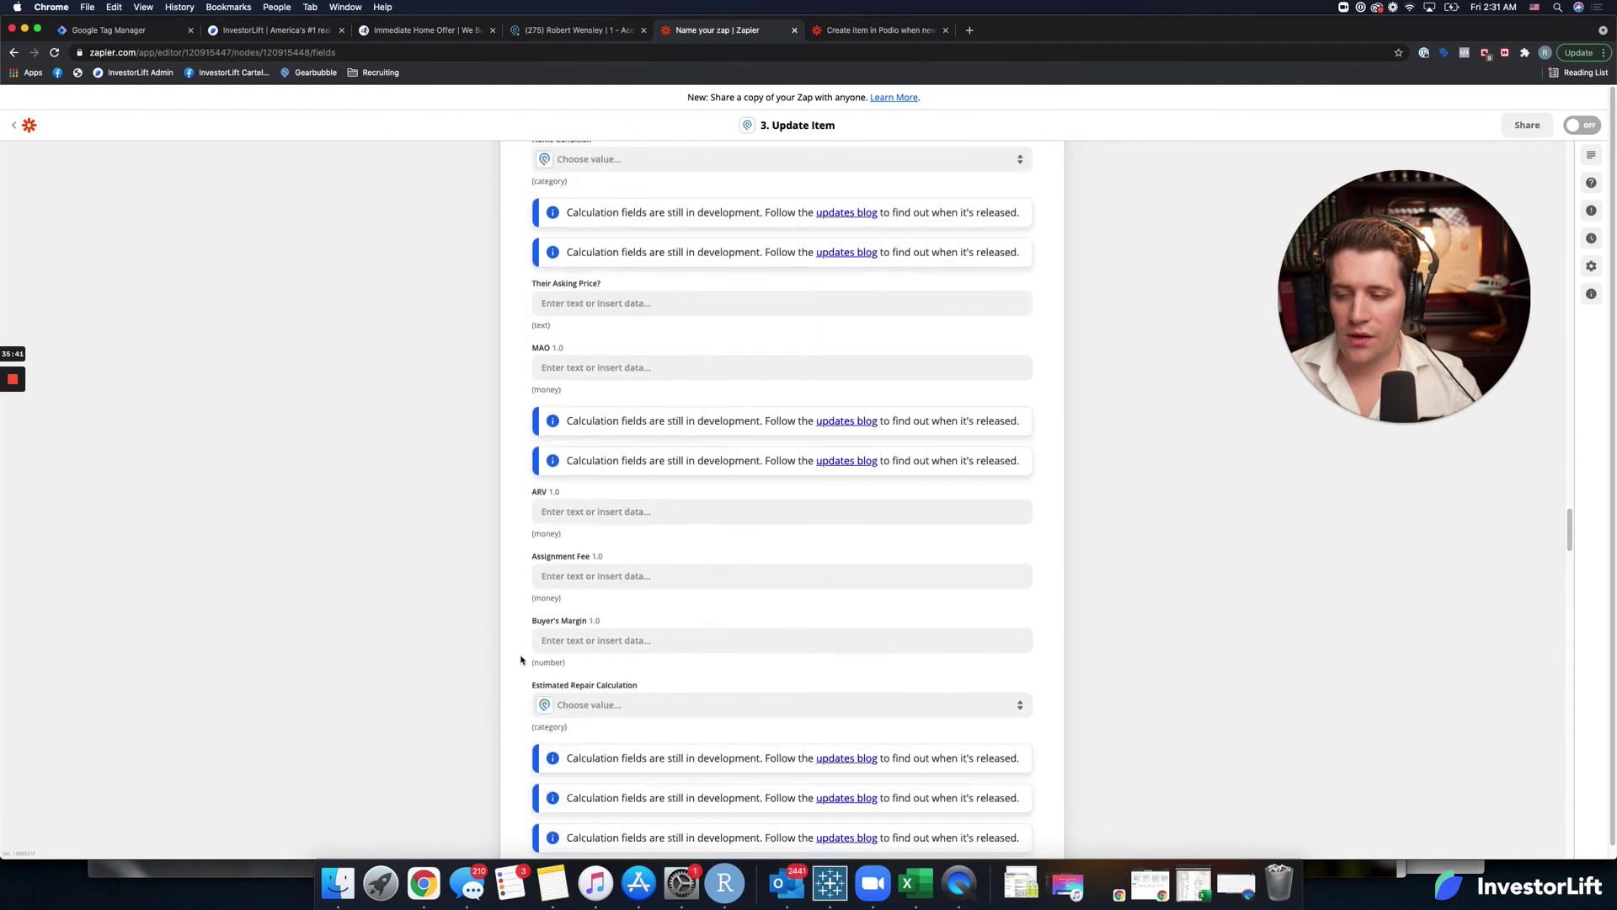
scroll(520, 659, down, 5)
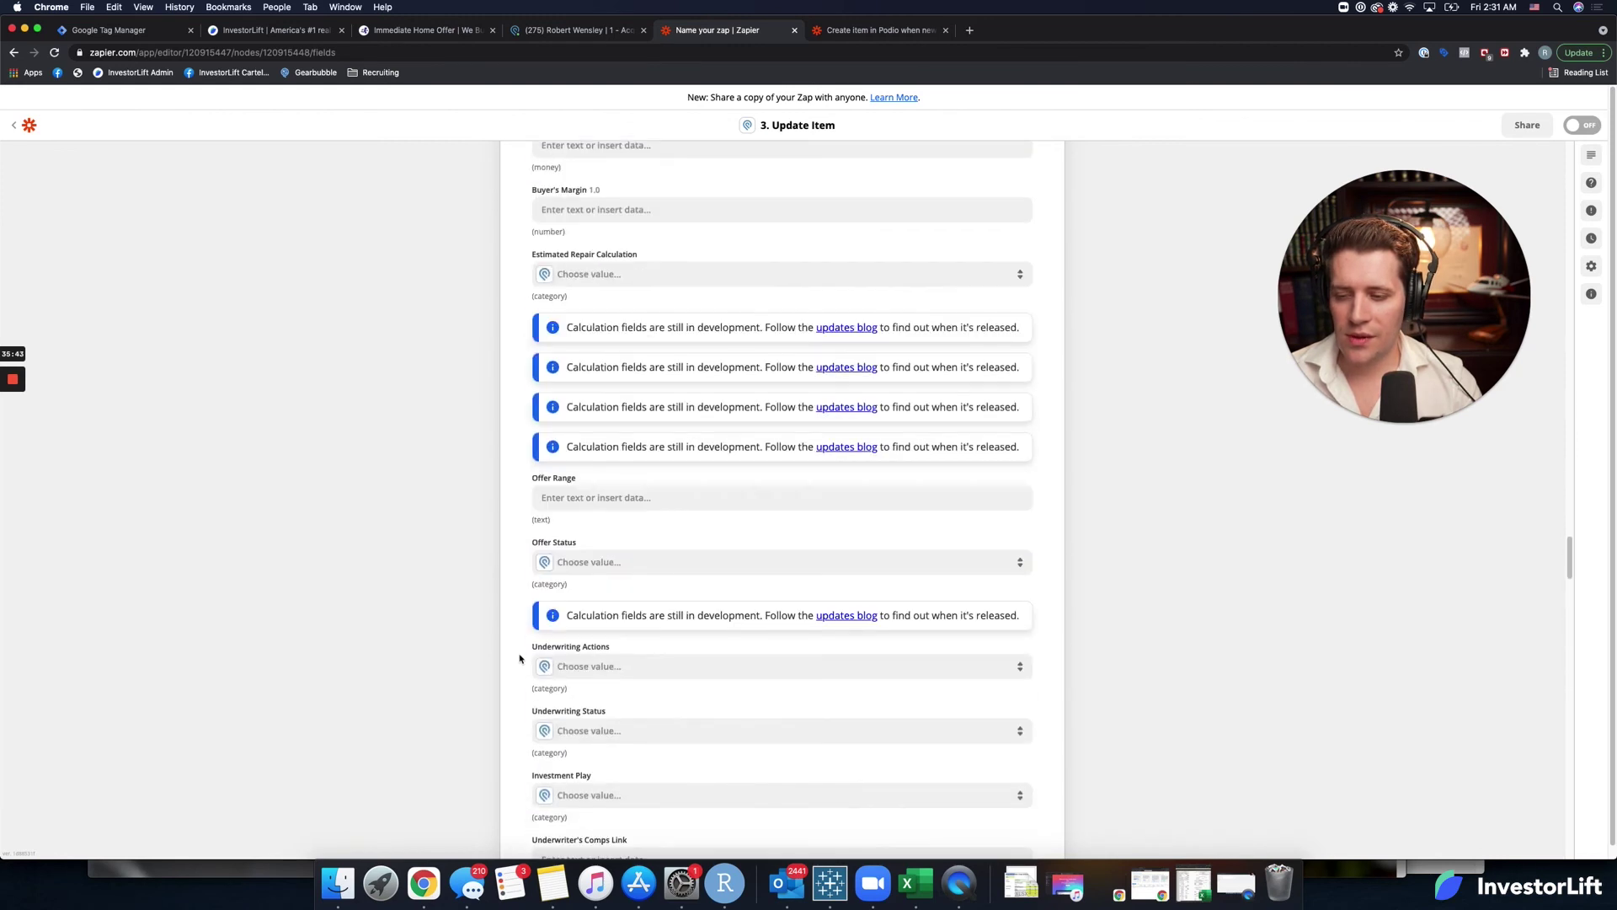
scroll(520, 659, down, 6)
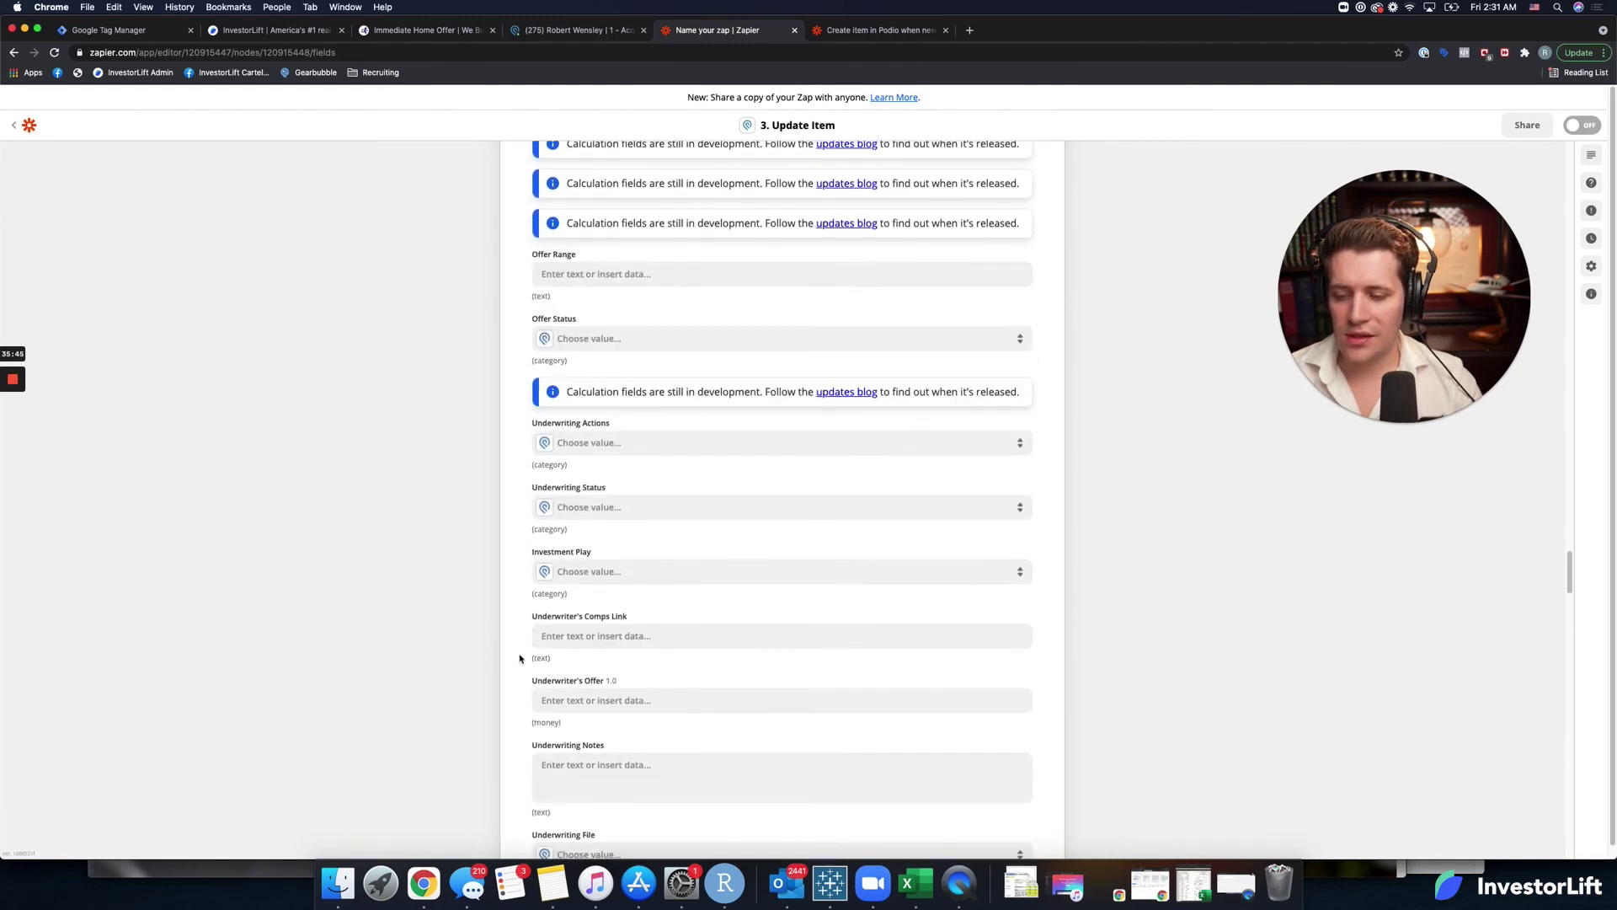
scroll(520, 658, down, 3)
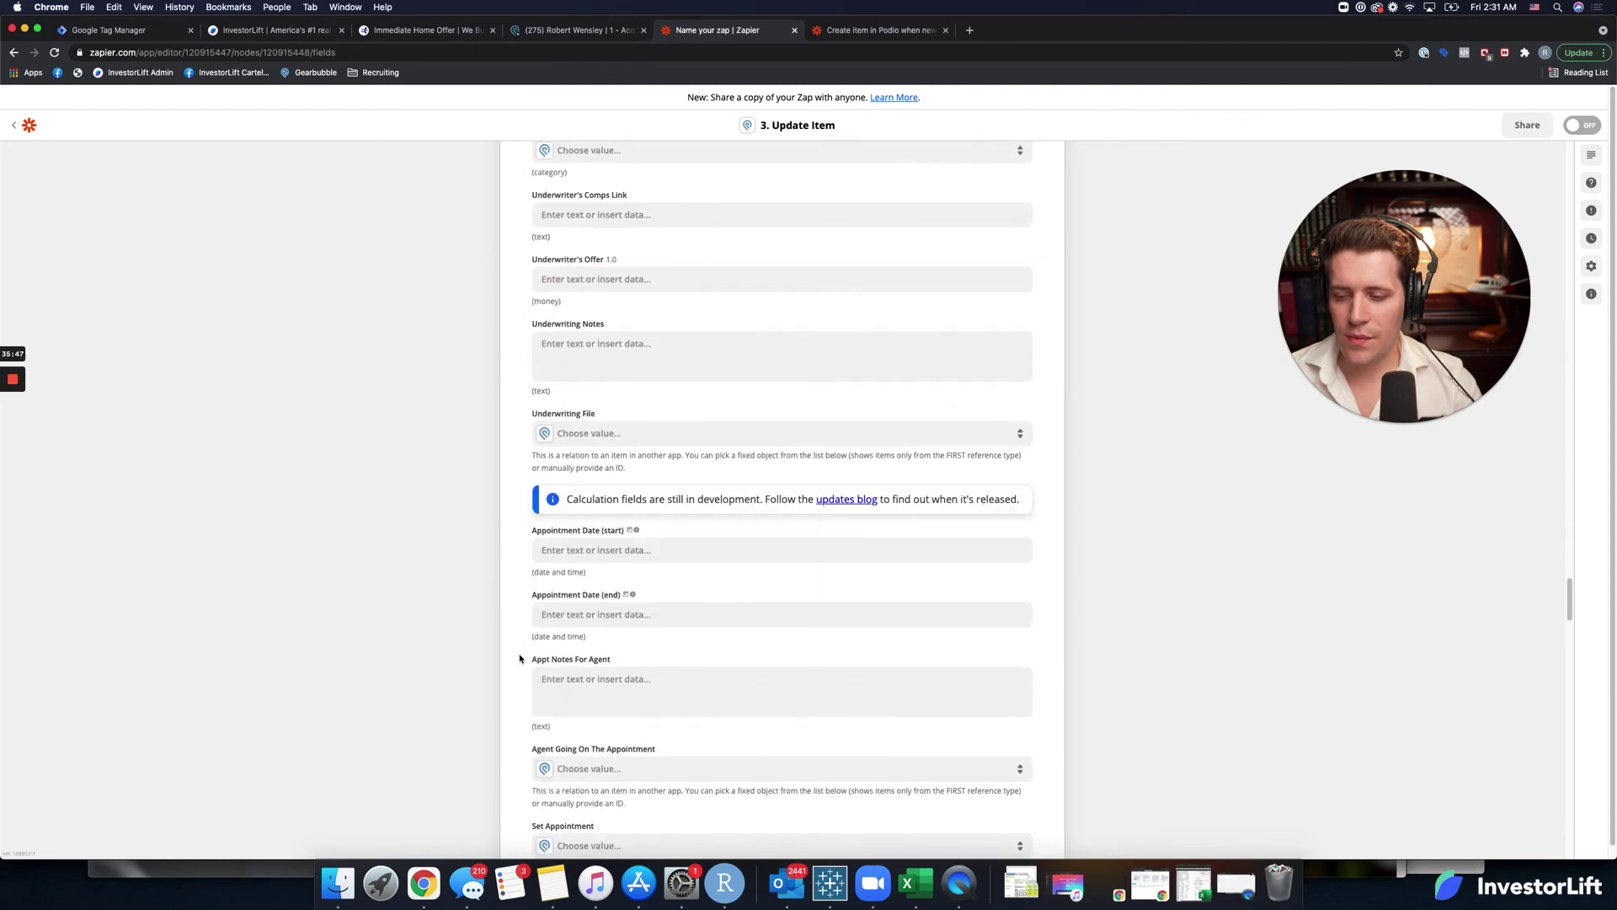
scroll(520, 658, down, 8)
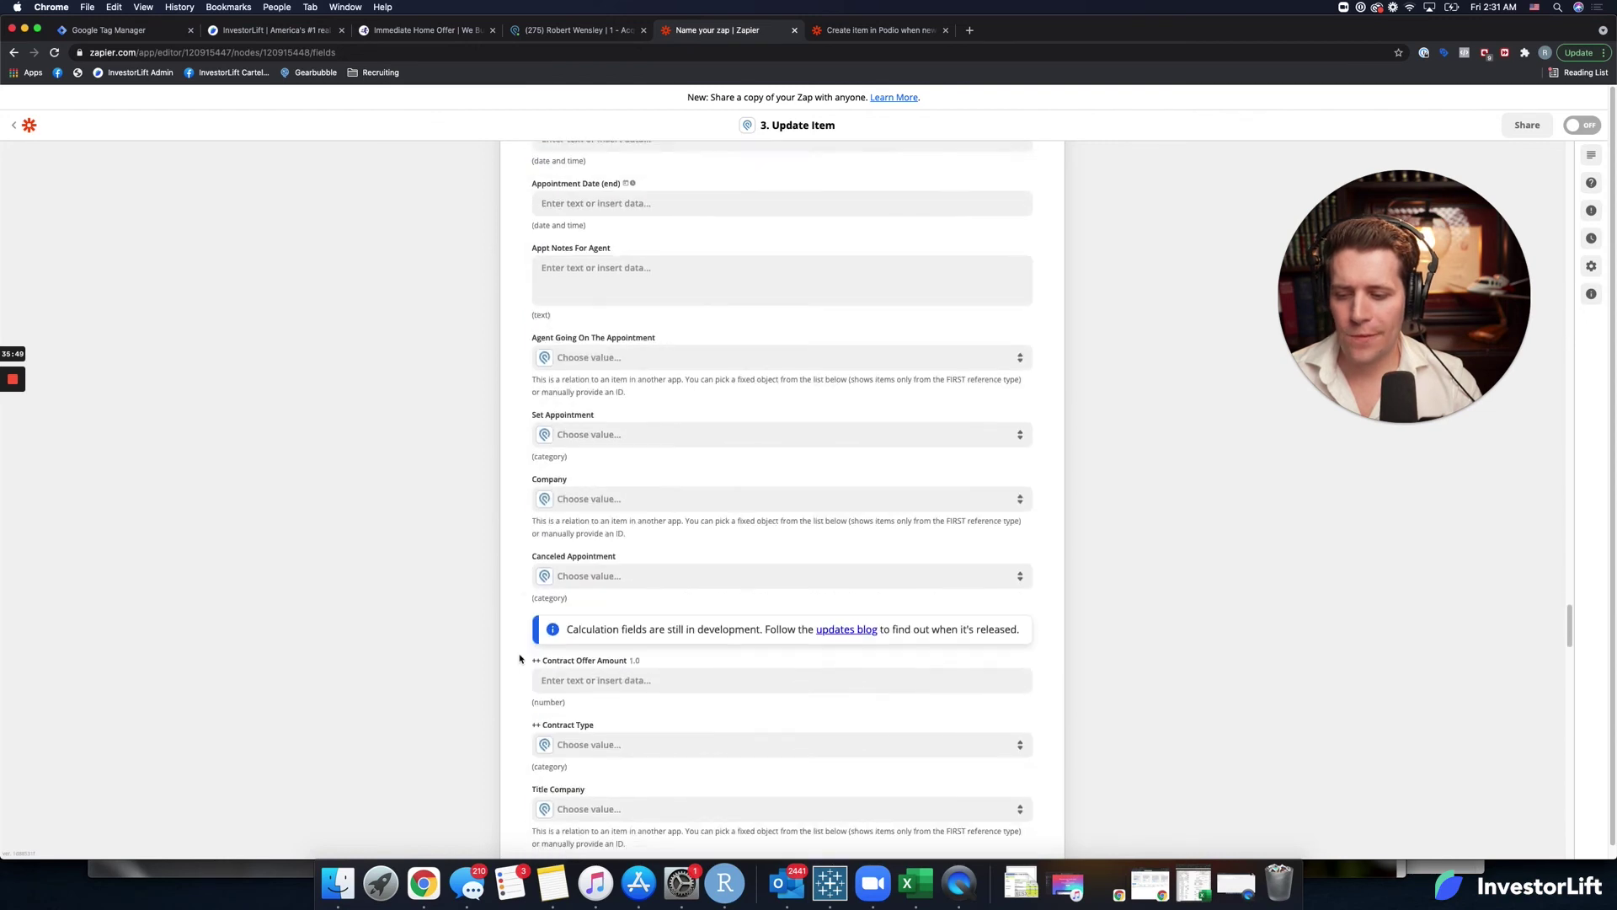
scroll(520, 658, down, 5)
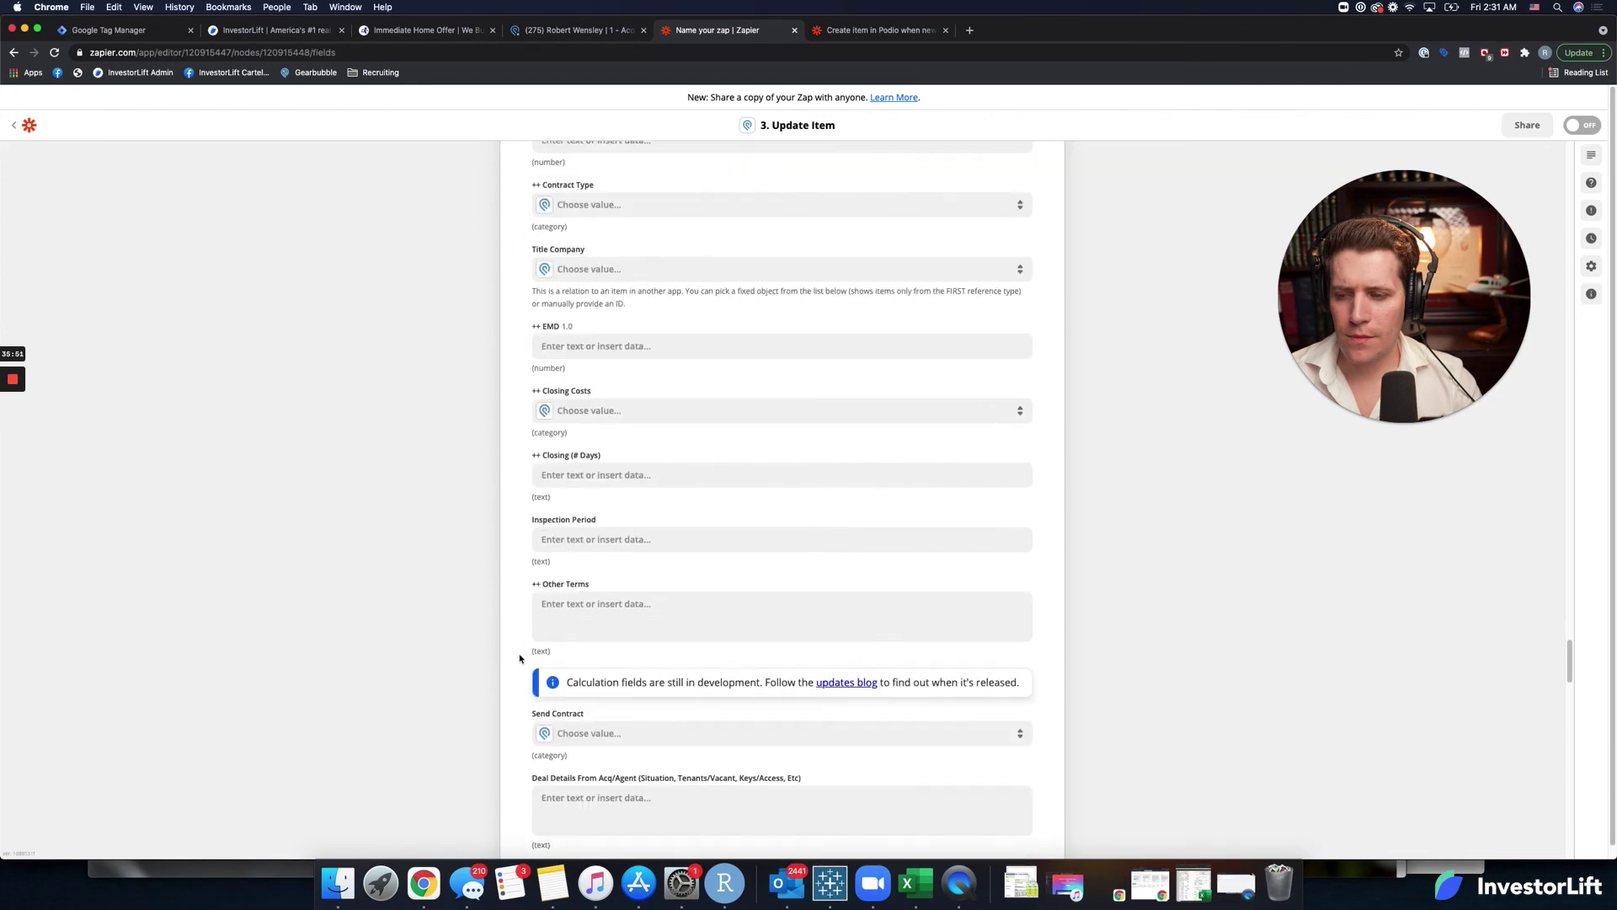
scroll(520, 659, down, 10)
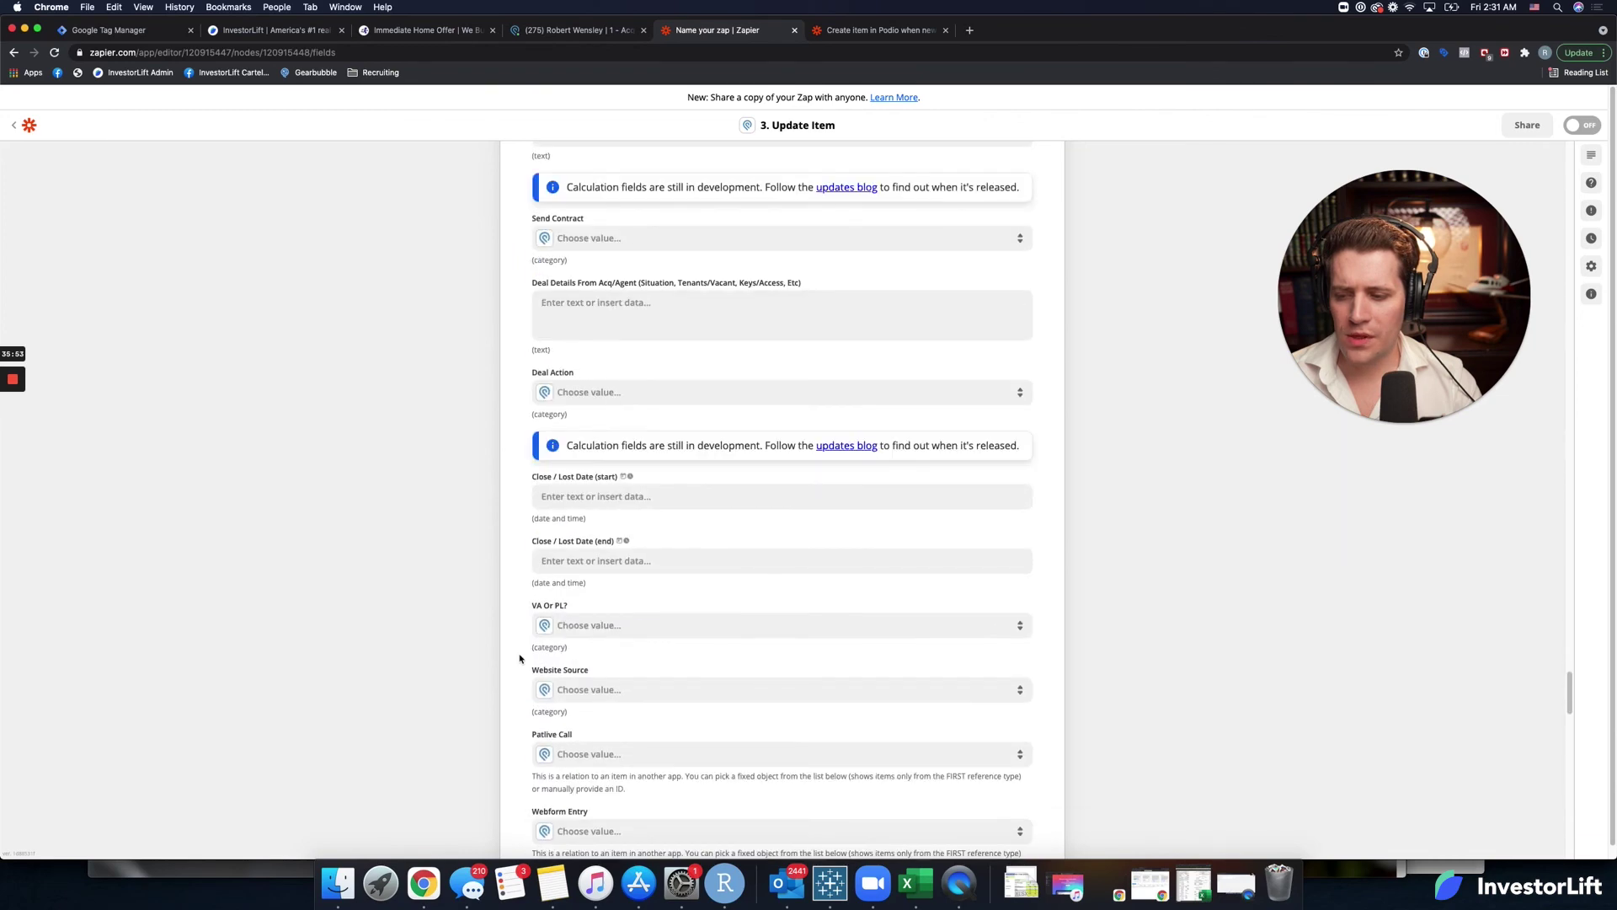
scroll(520, 659, down, 7)
key(super+f)
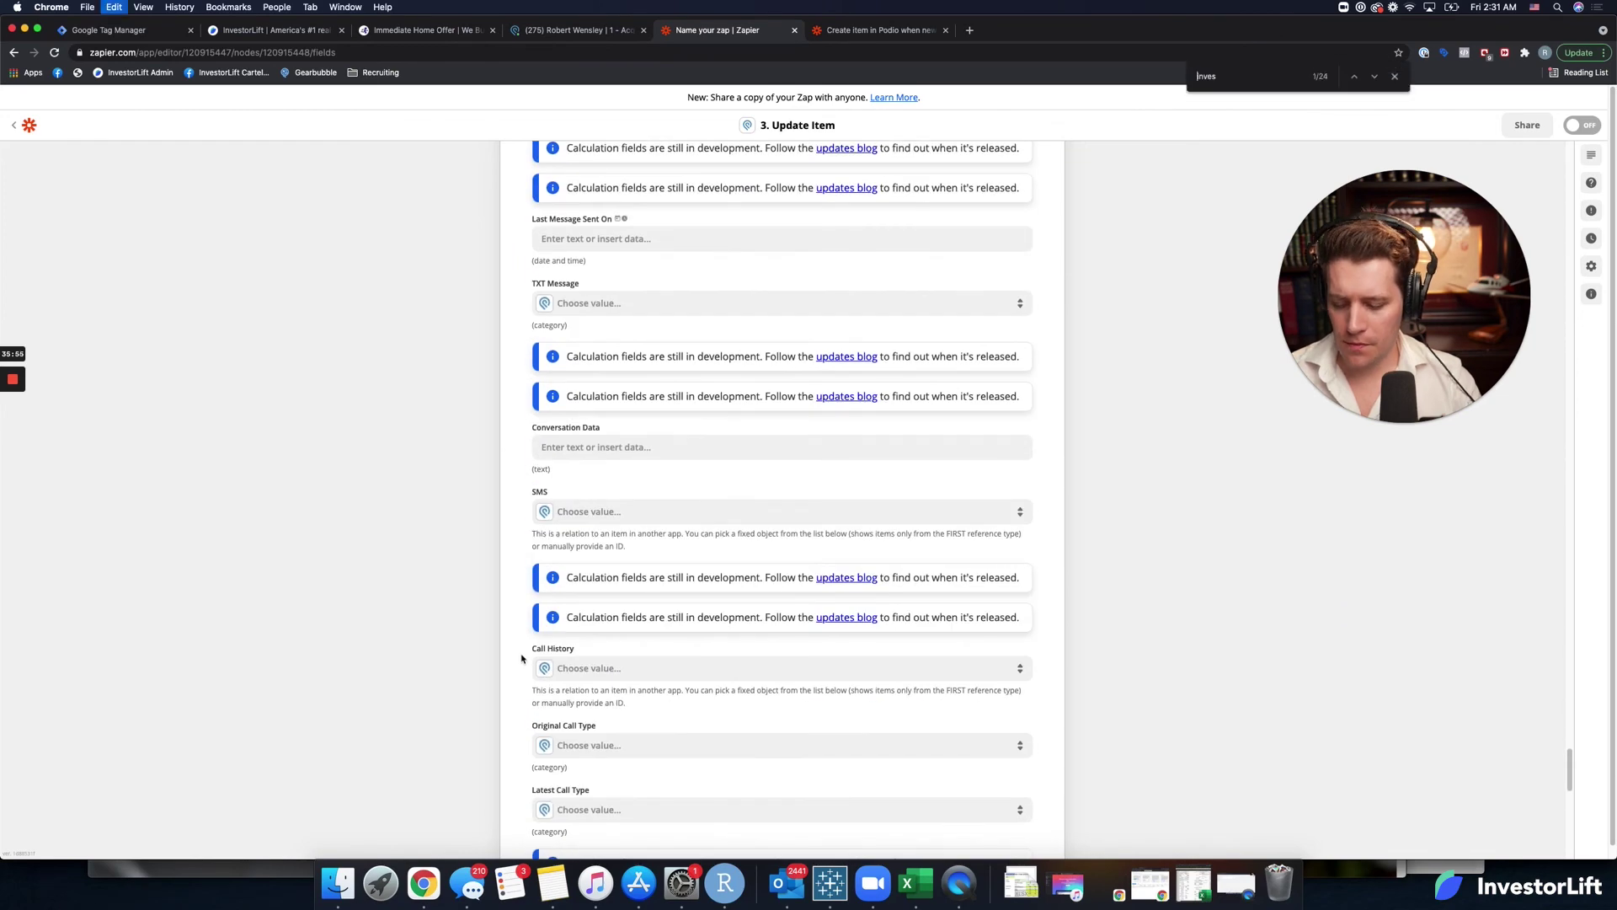
text(asking)
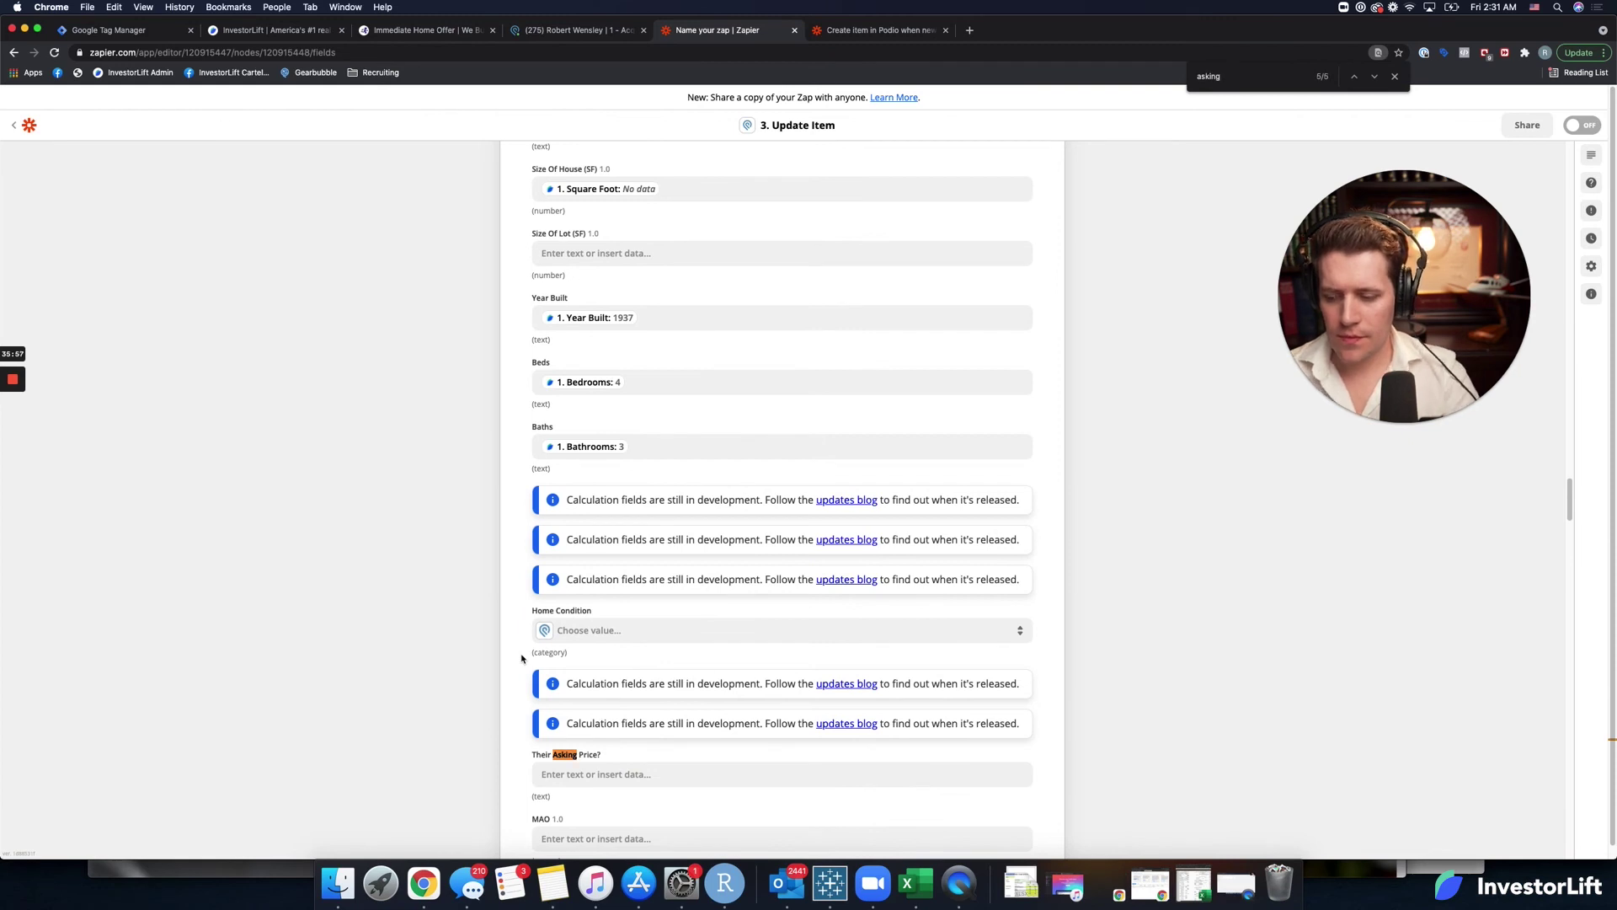
key(Return)
key(Return)
key(Return)
key(Return)
key(Return)
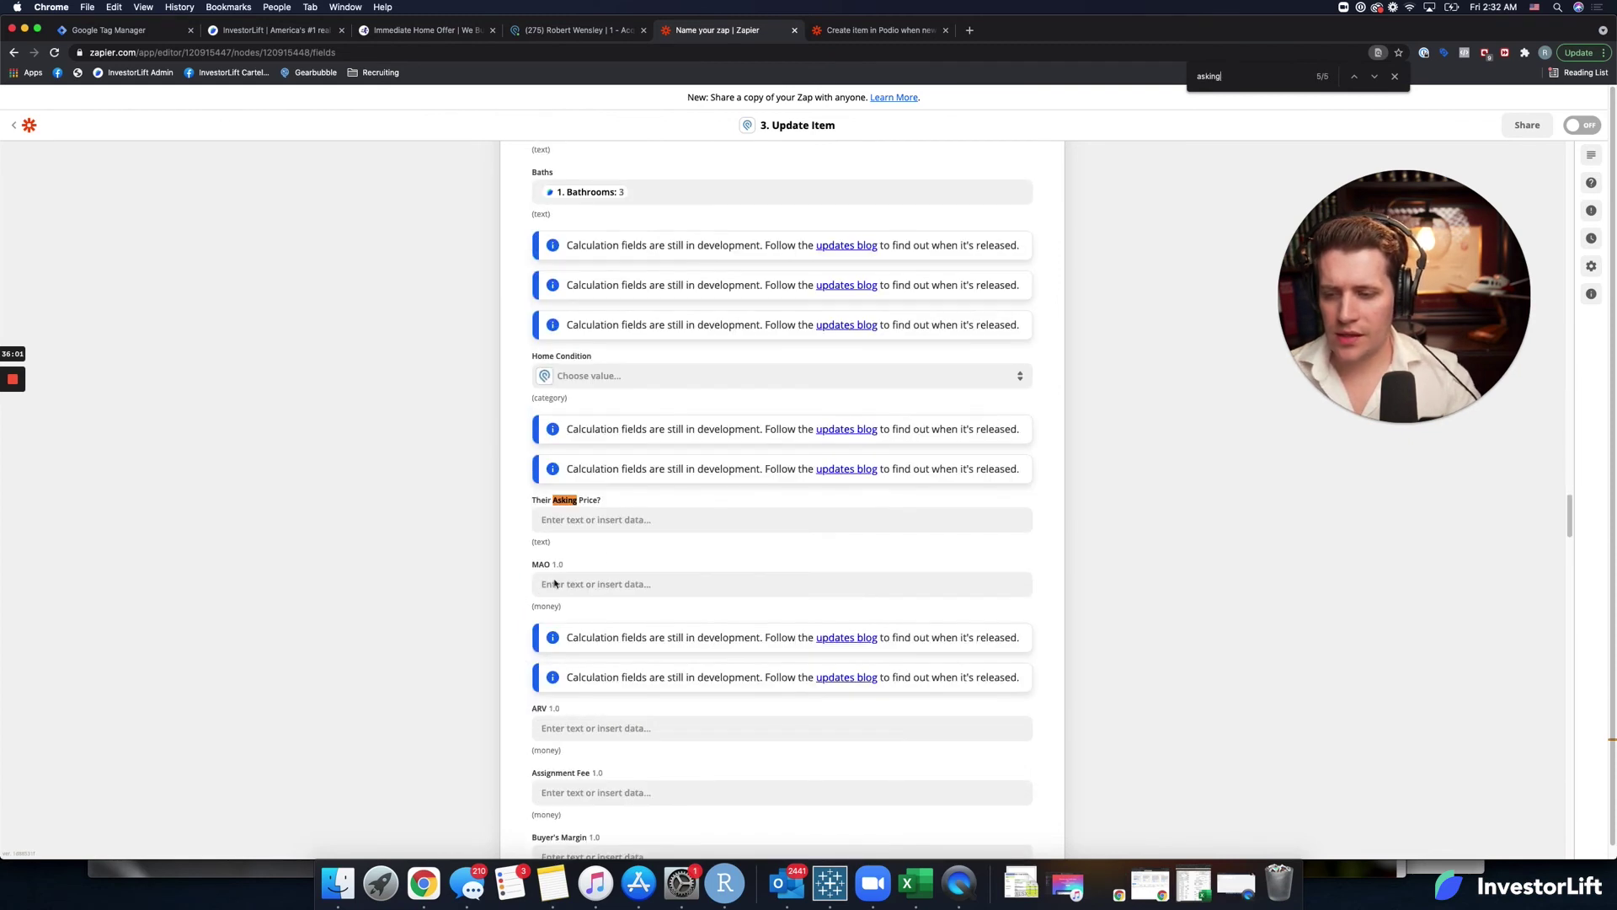
Map Asking Price 250000 into Their Asking Price? and review the rest of the form.
click(598, 519)
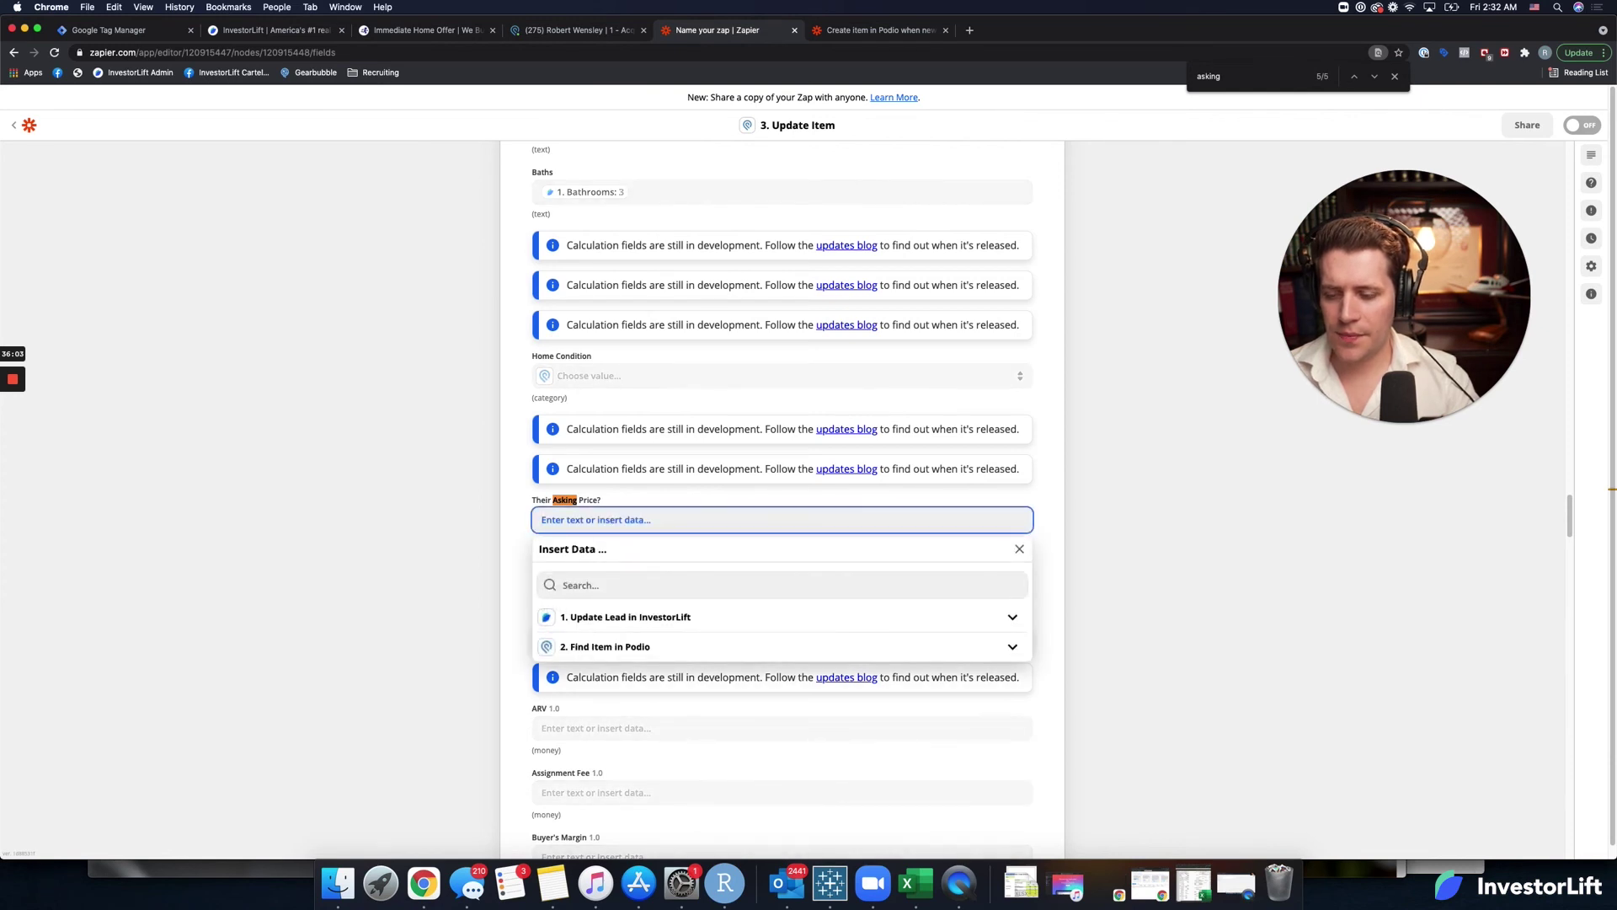
click(599, 586)
text(aski)
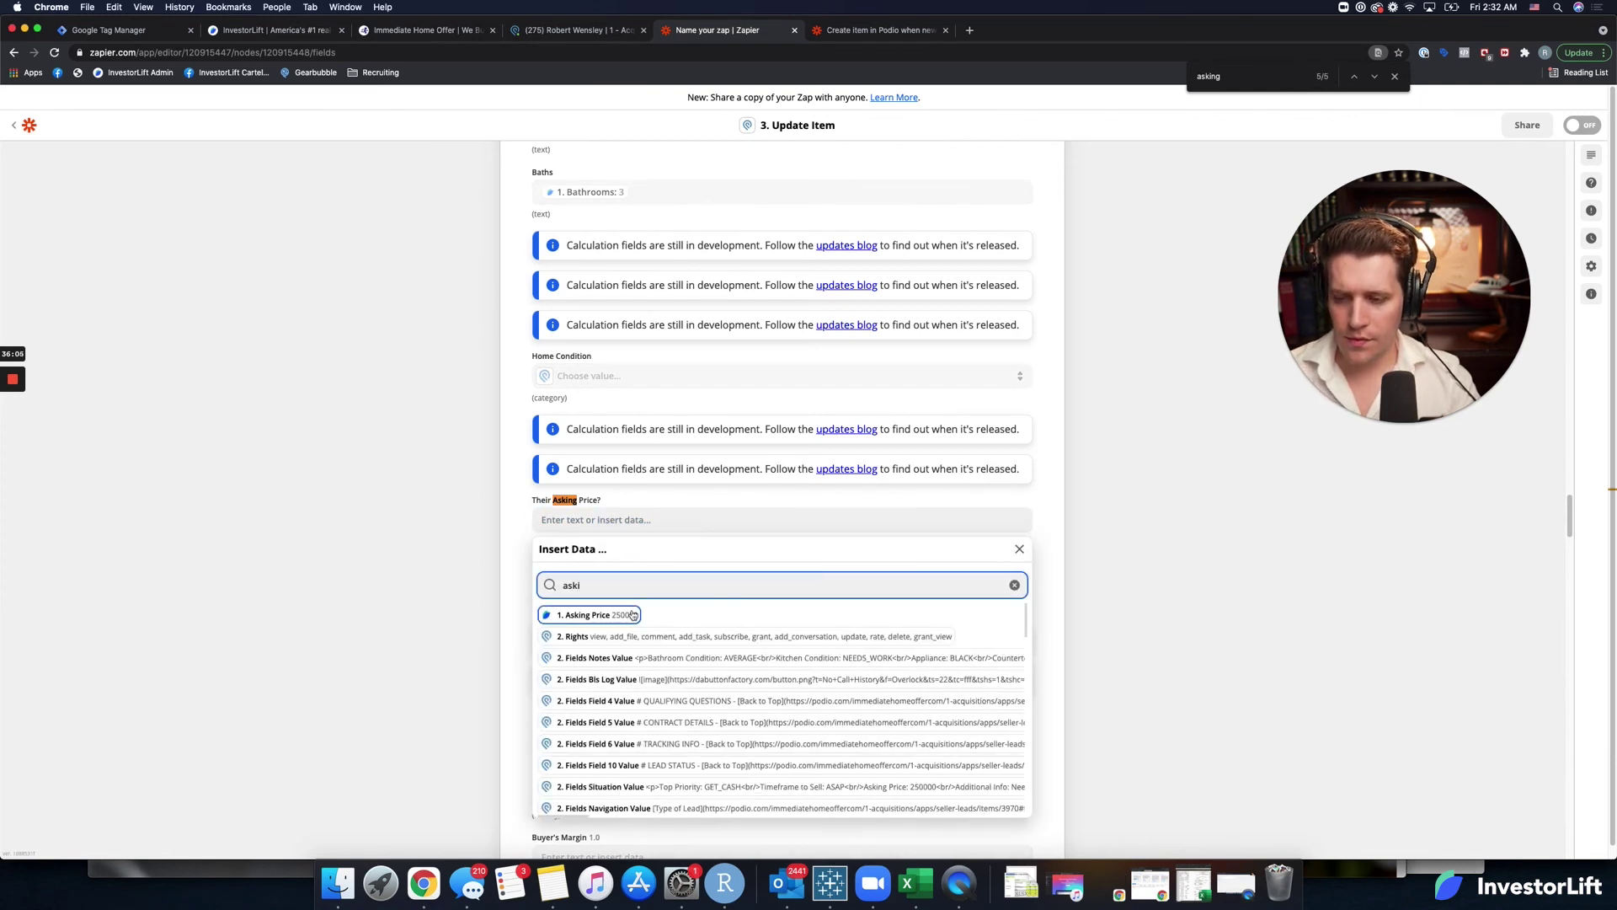
click(627, 614)
click(517, 541)
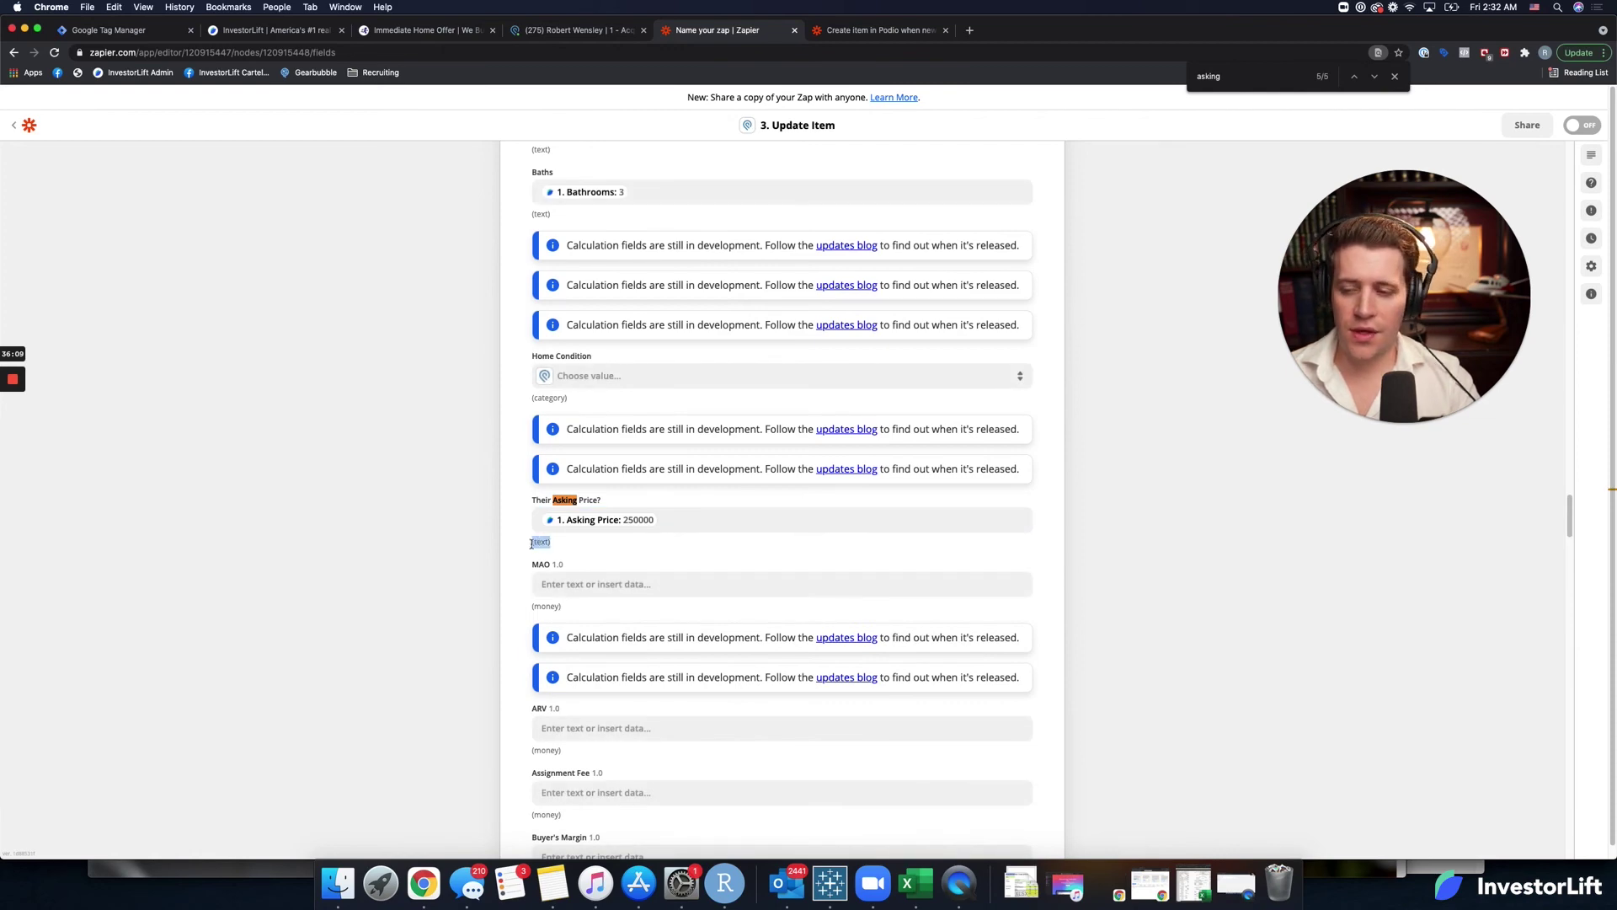
scroll(611, 713, down, 20)
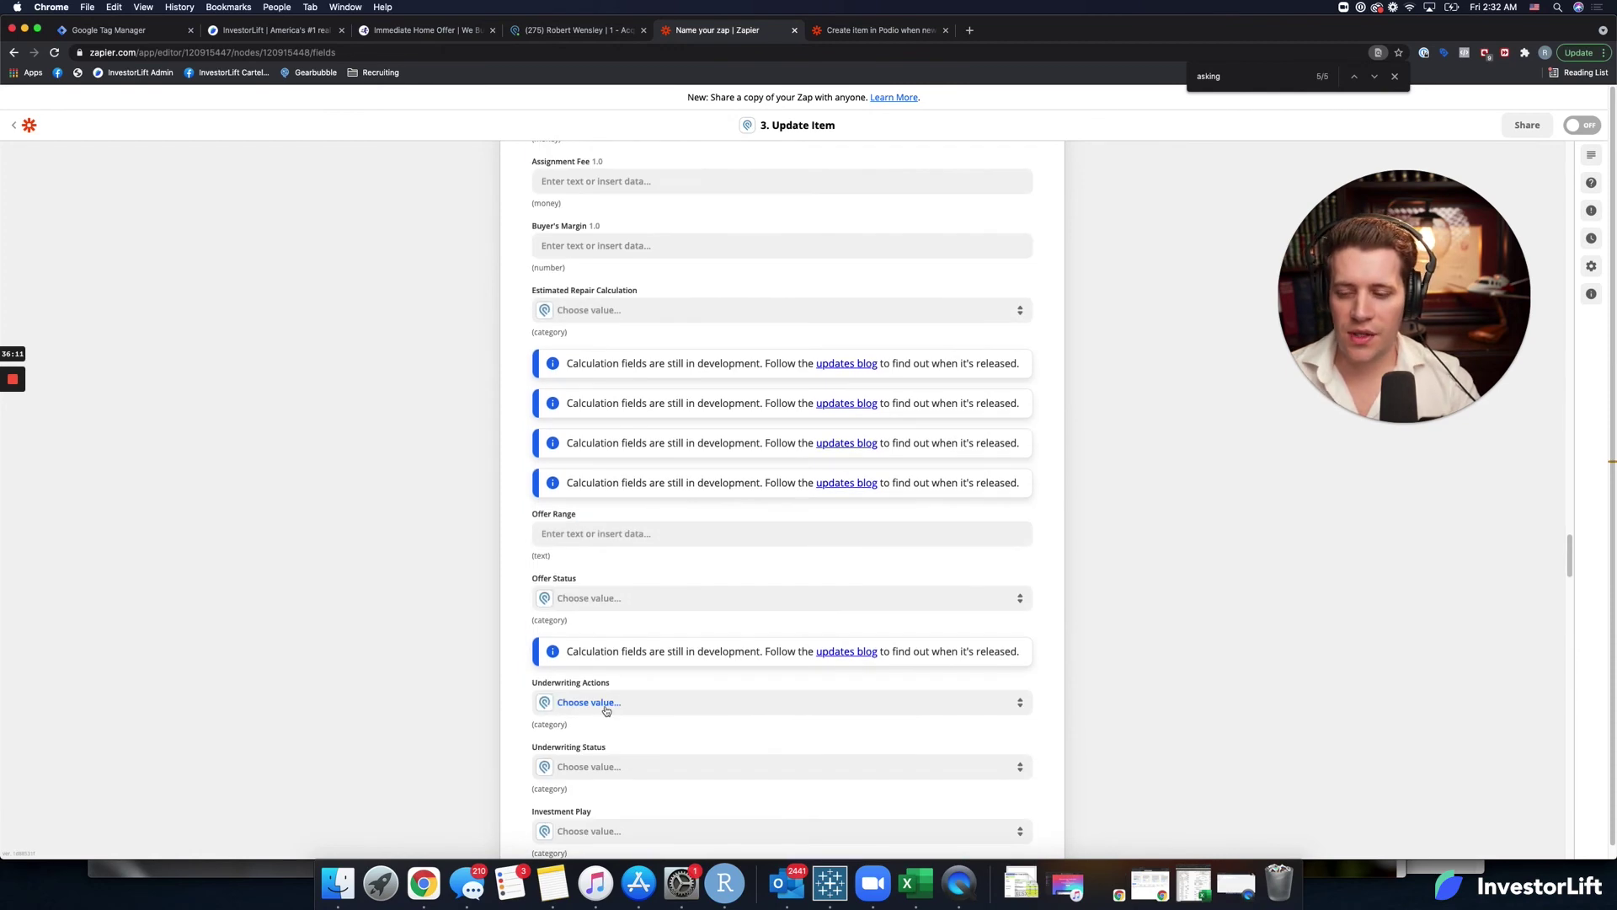
scroll(606, 758, down, 15)
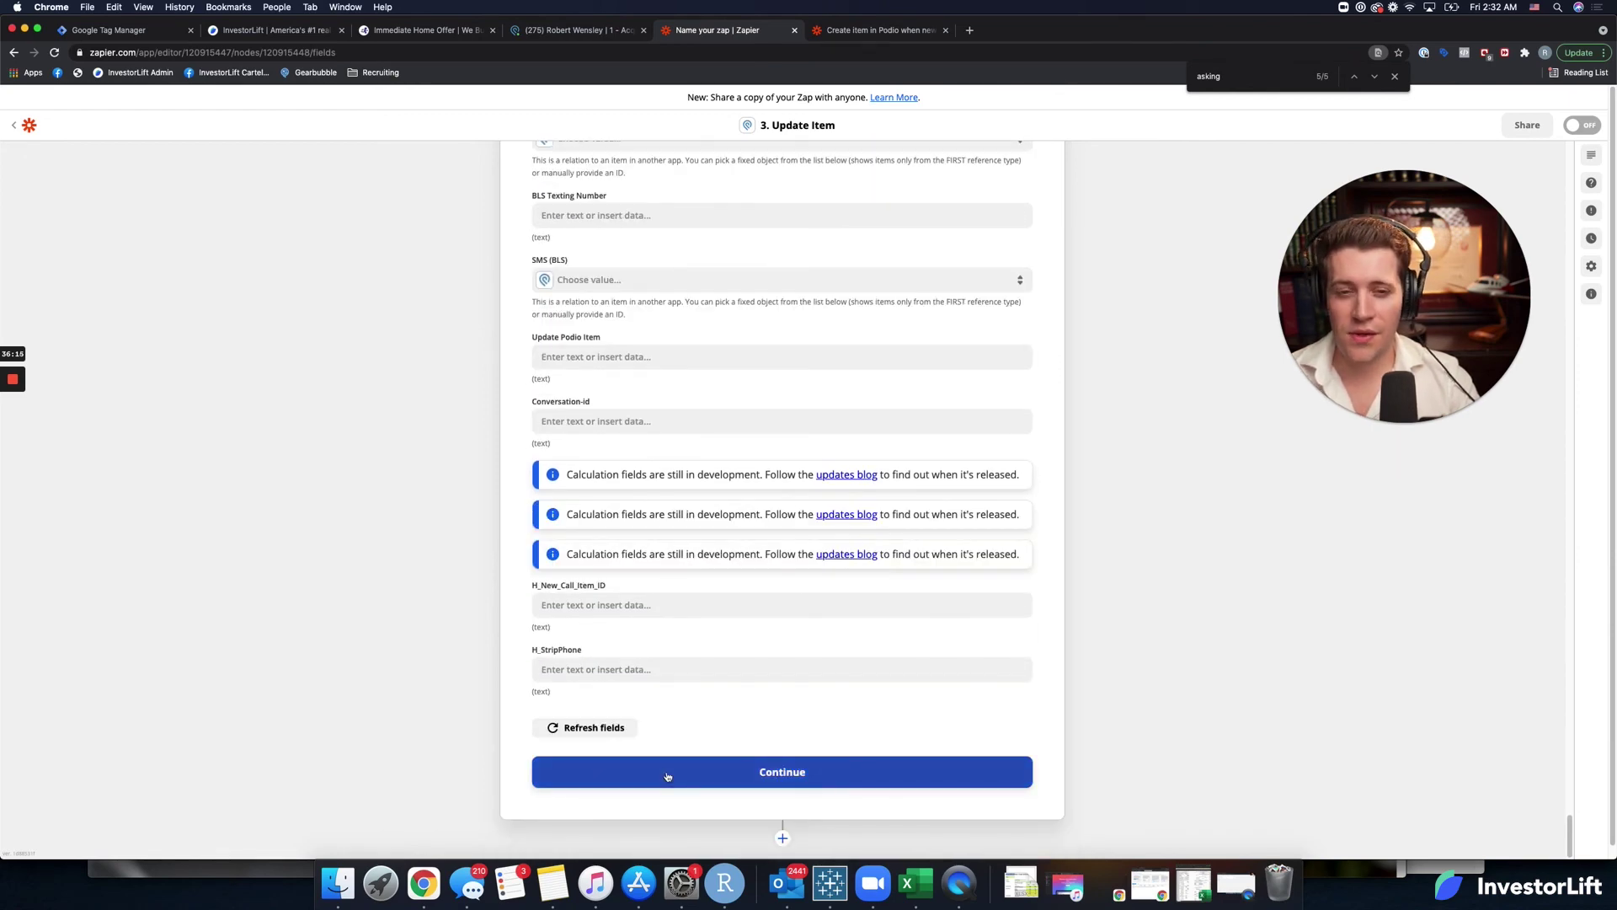
Test the Update Item in Podio step successfully, then try turning on the Zap and dismiss the paid-plan notice.
click(668, 775)
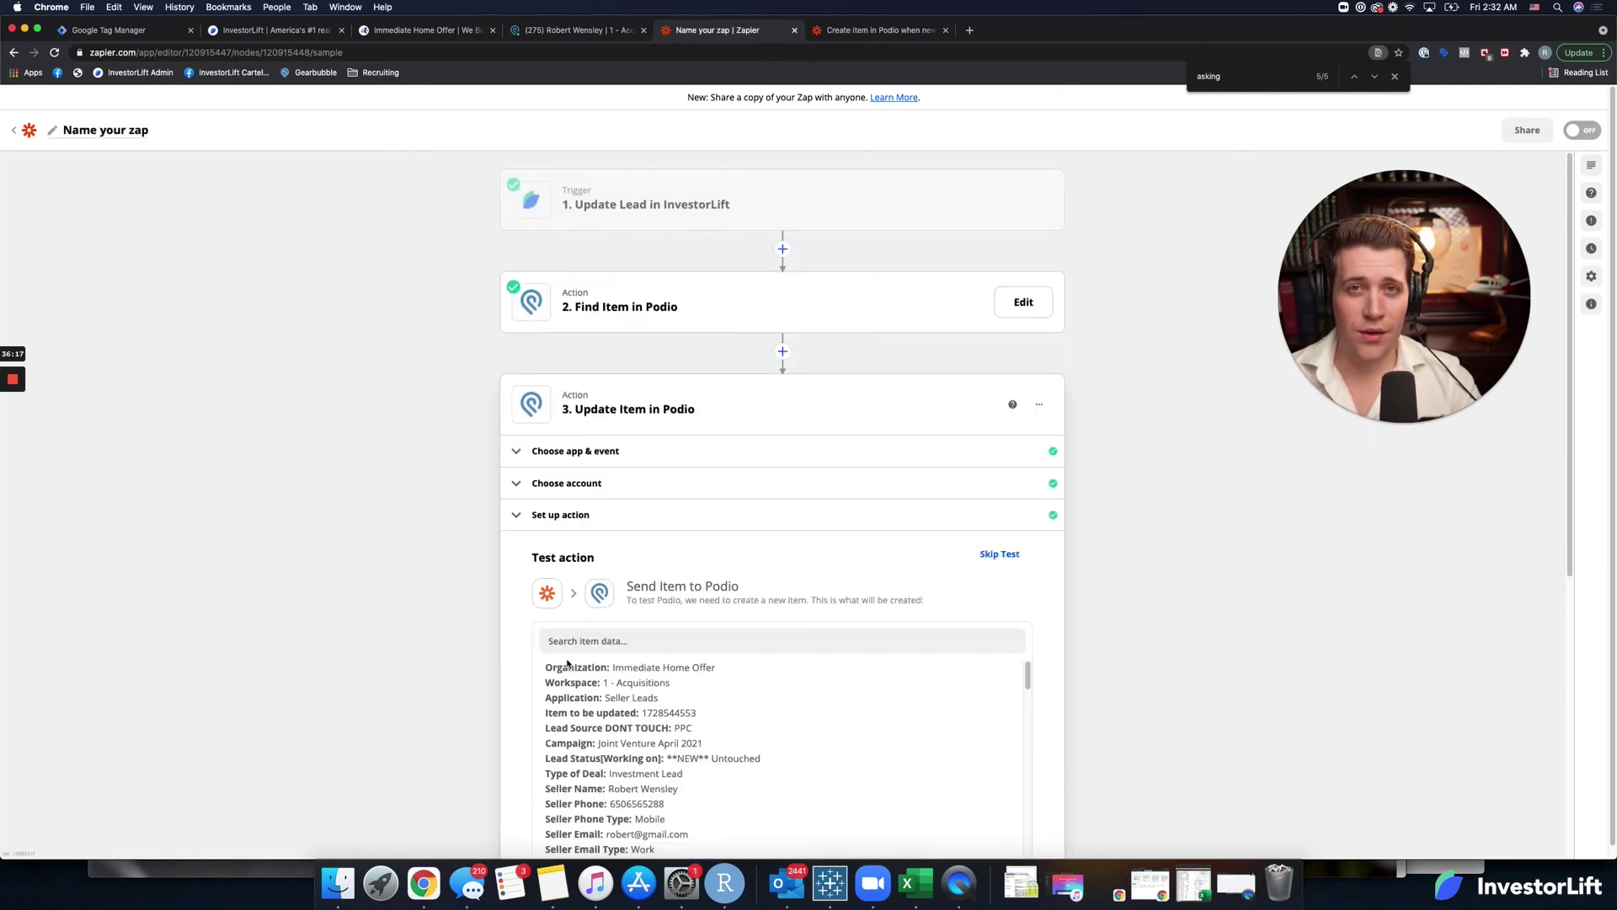
scroll(531, 673, down, 5)
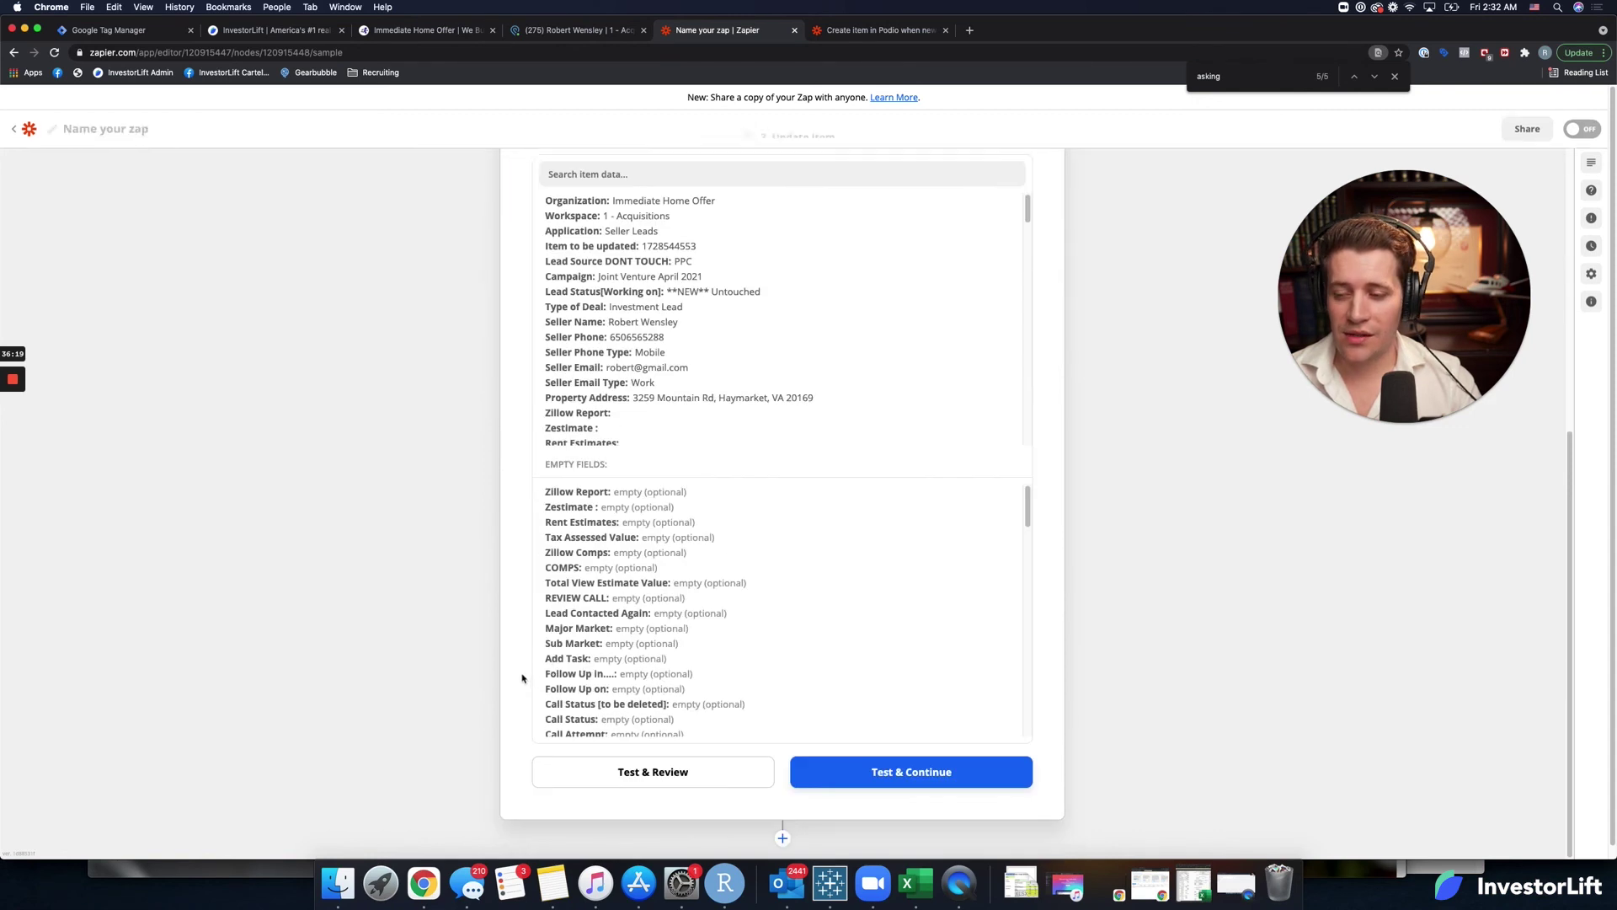
click(890, 784)
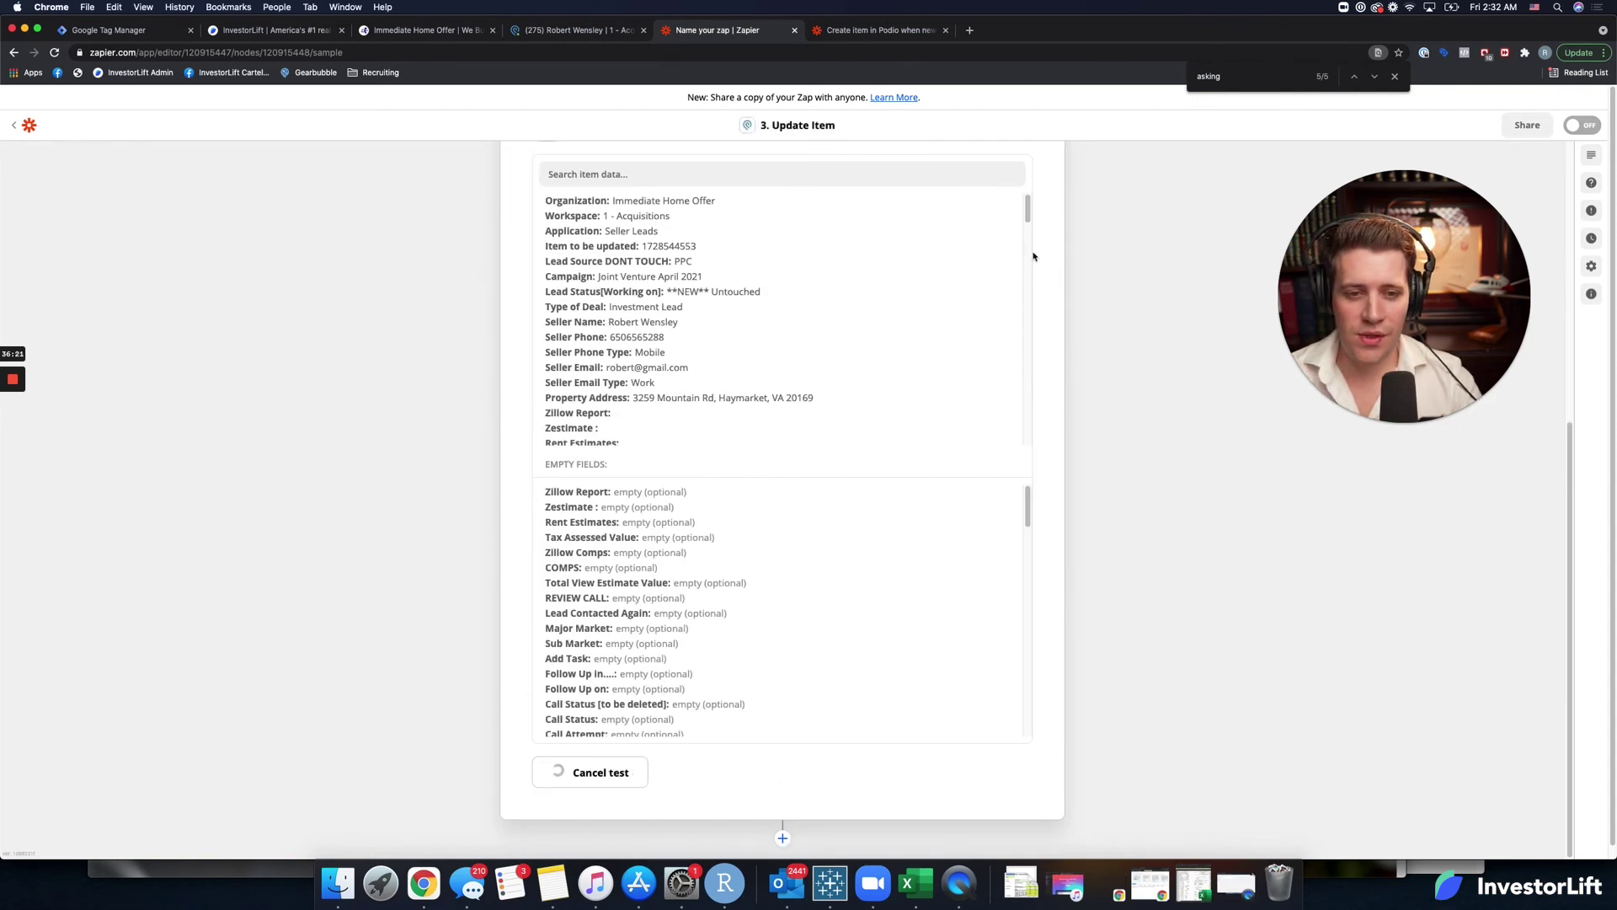
click(1396, 77)
click(907, 740)
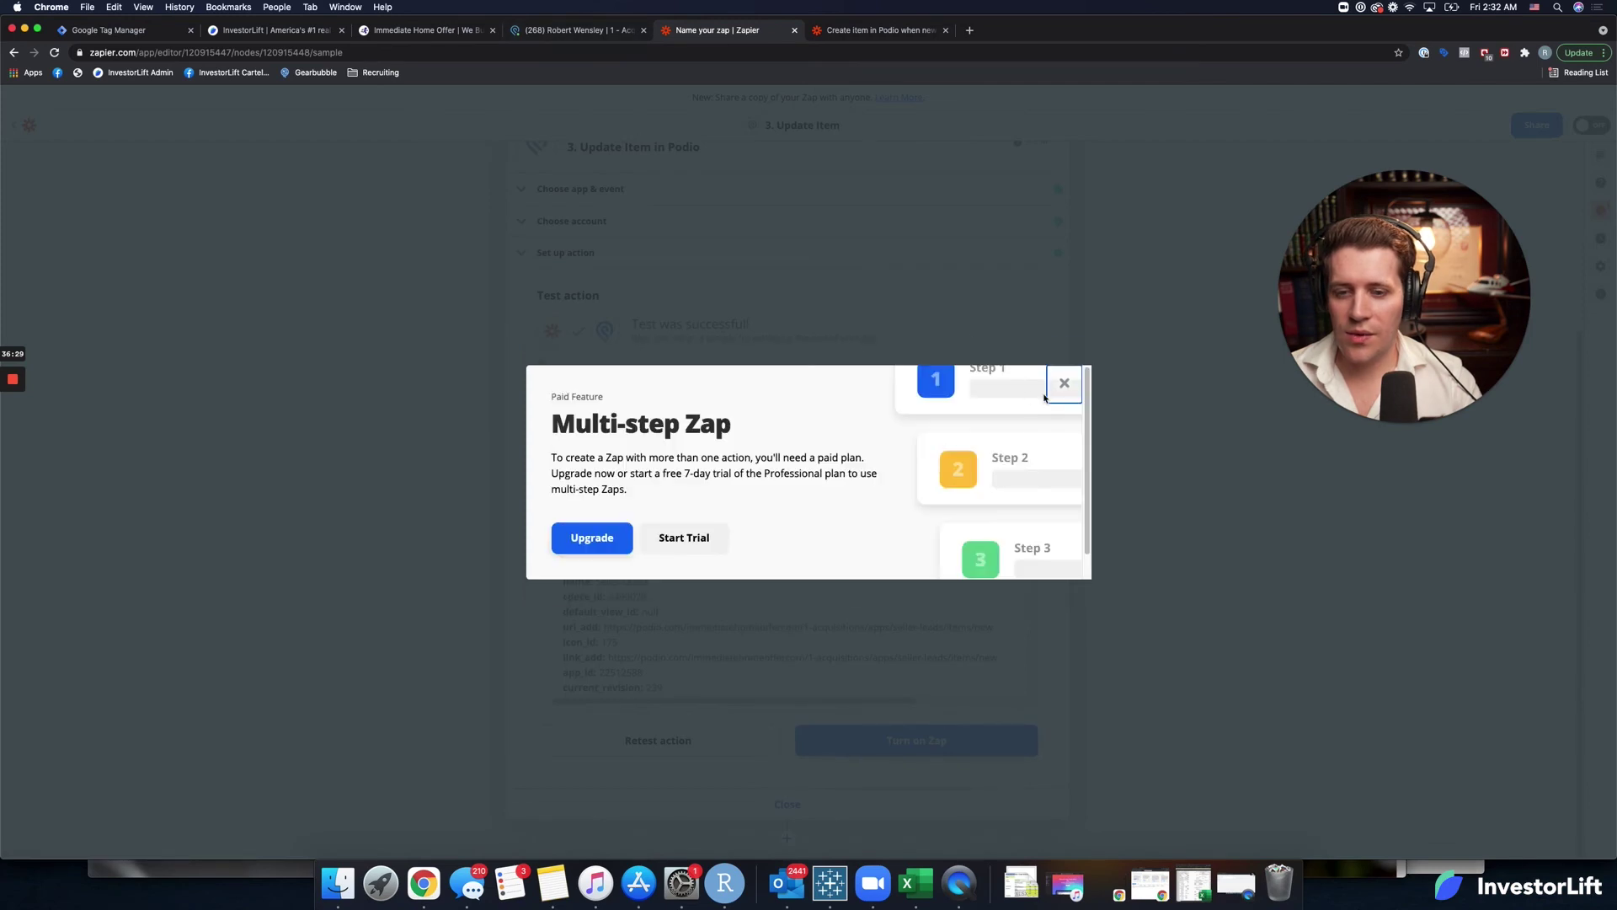
click(1064, 384)
Reload the Podio seller record, review its updated fields, then return to the InvestorLift admin.
click(527, 32)
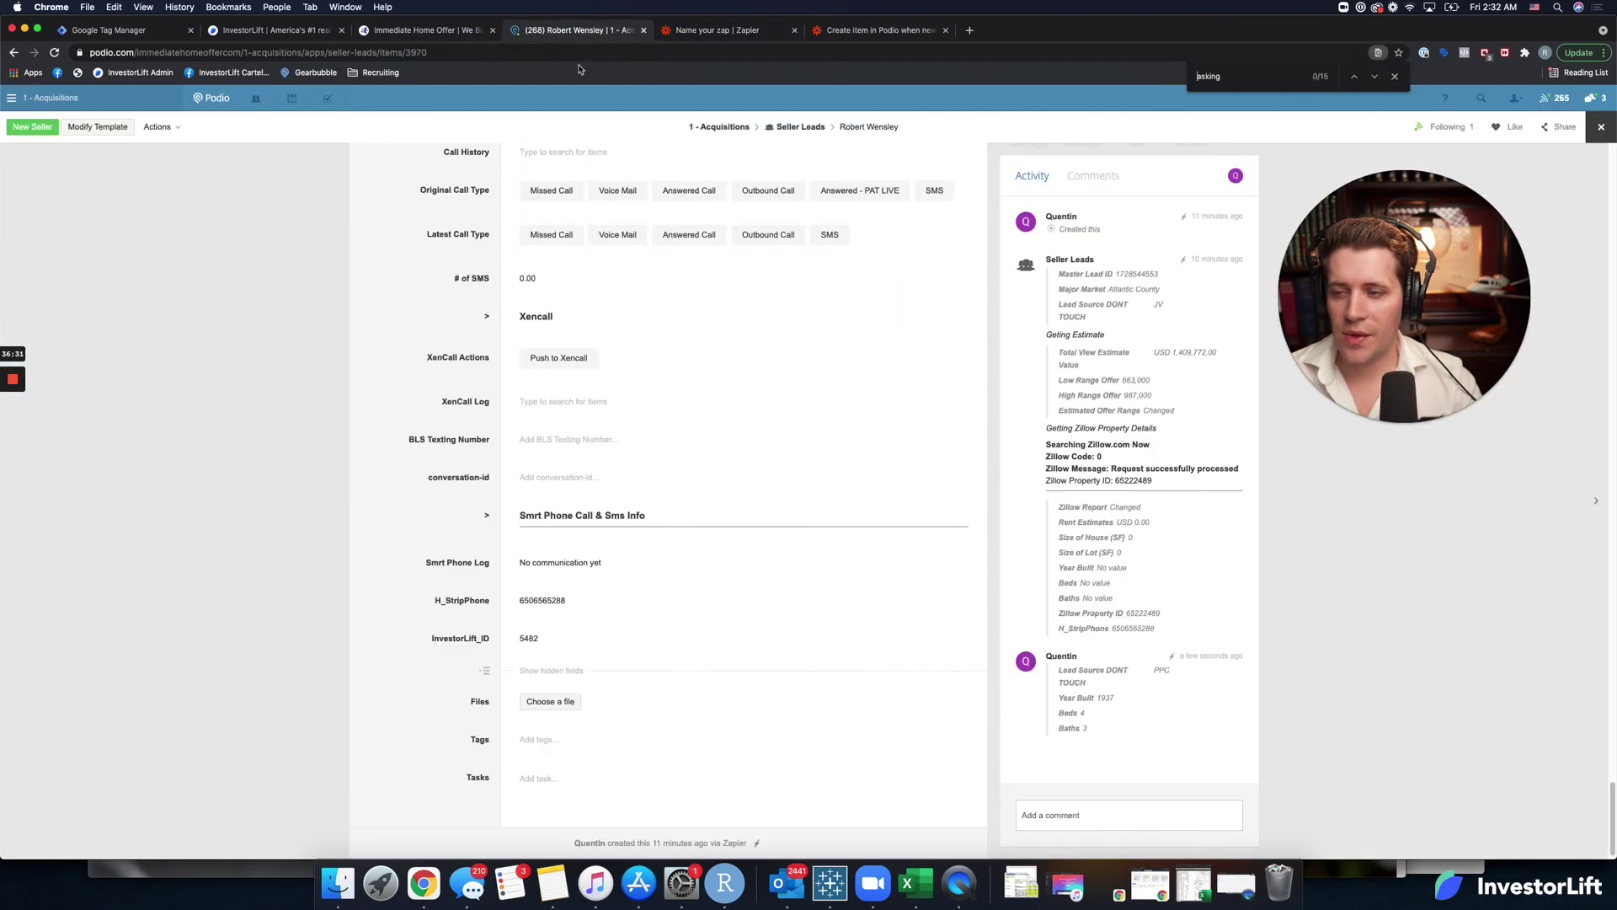
scroll(170, 260, up, 20)
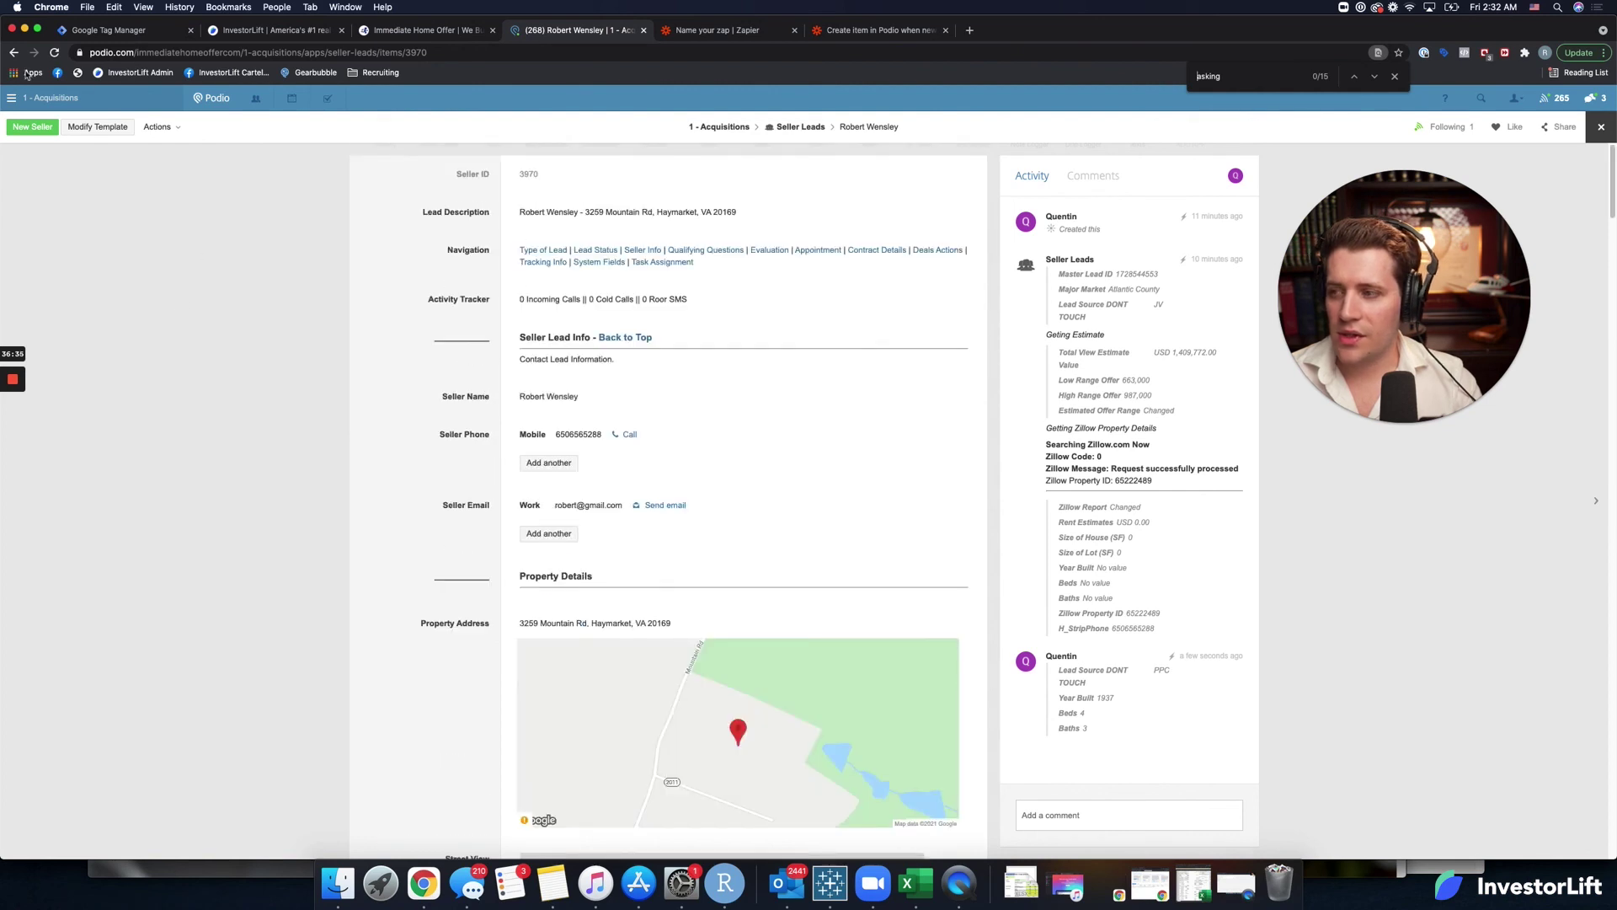
click(55, 52)
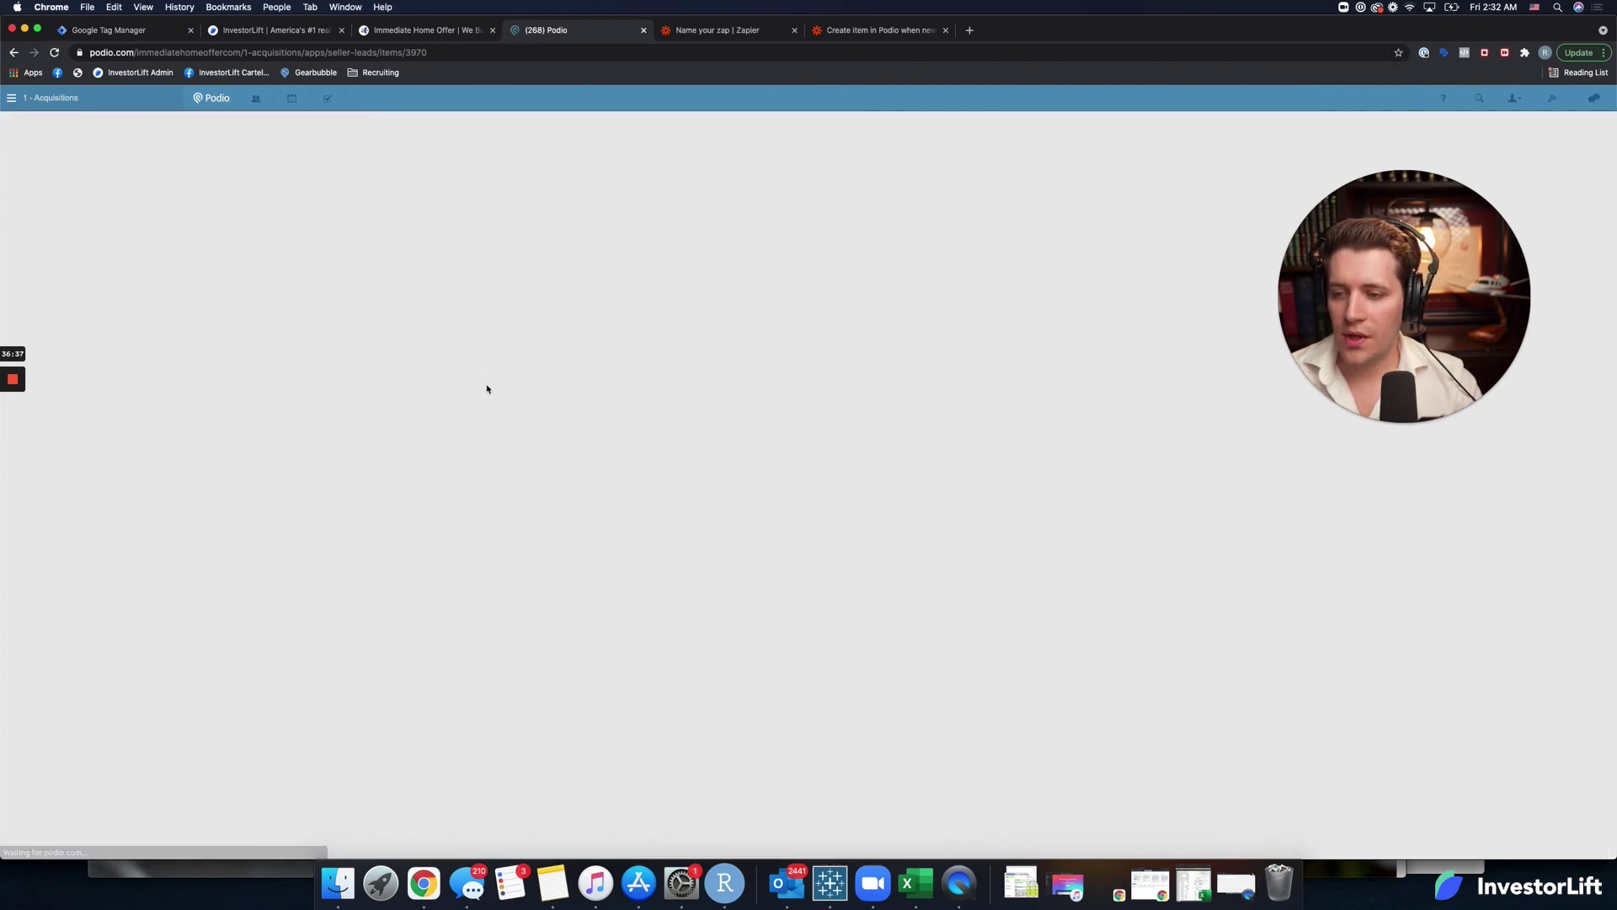
scroll(466, 488, down, 8)
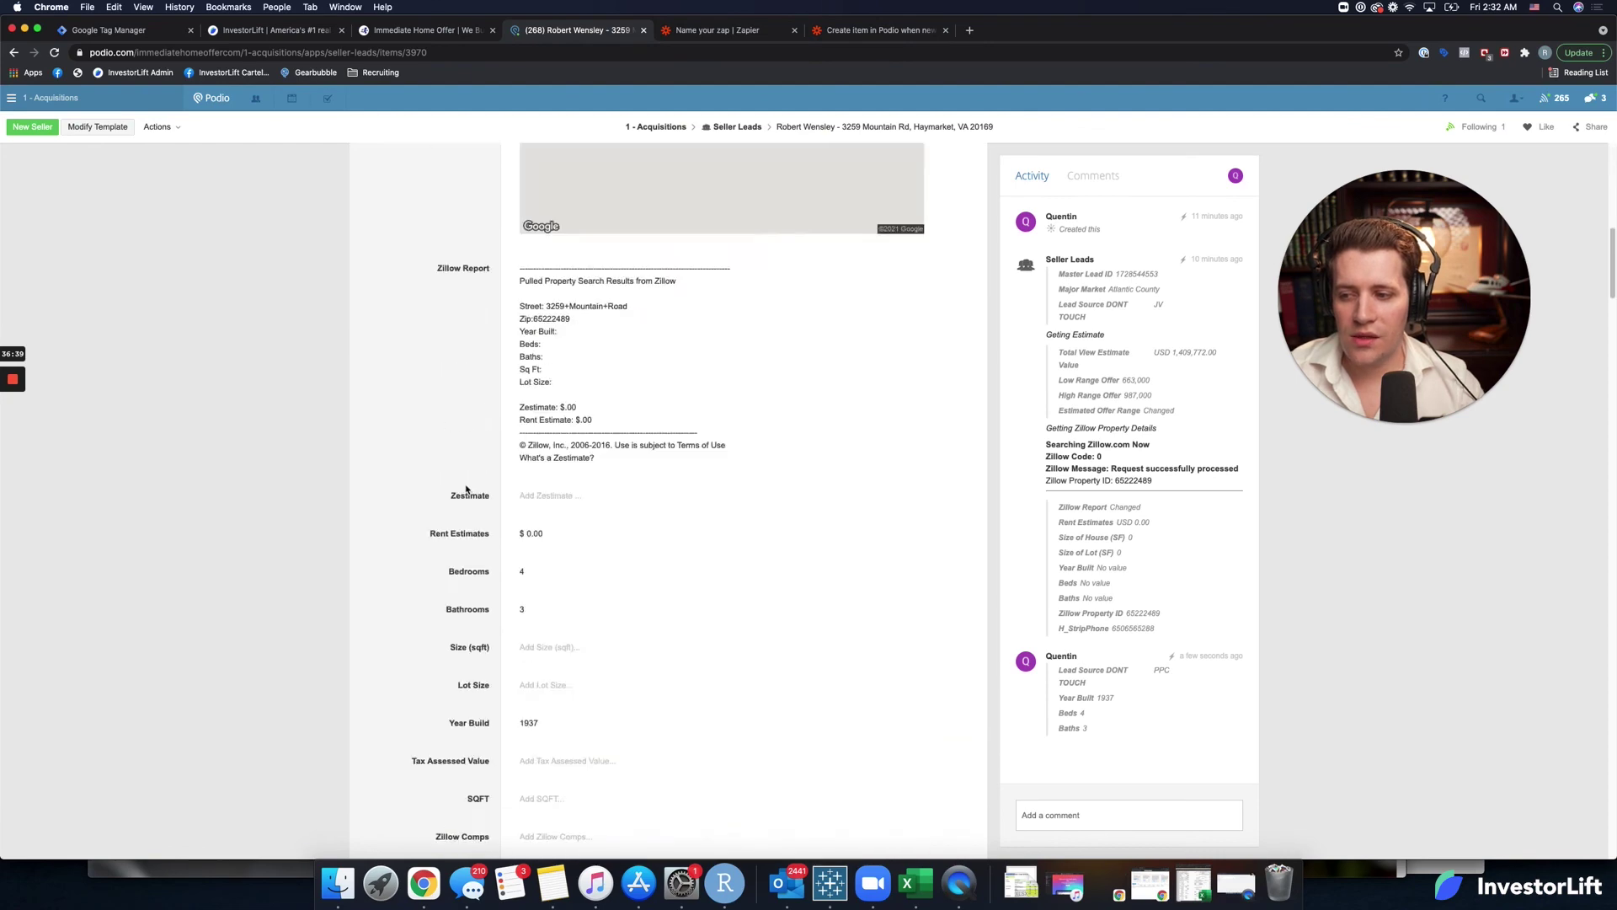
scroll(466, 489, down, 5)
scroll(462, 481, down, 8)
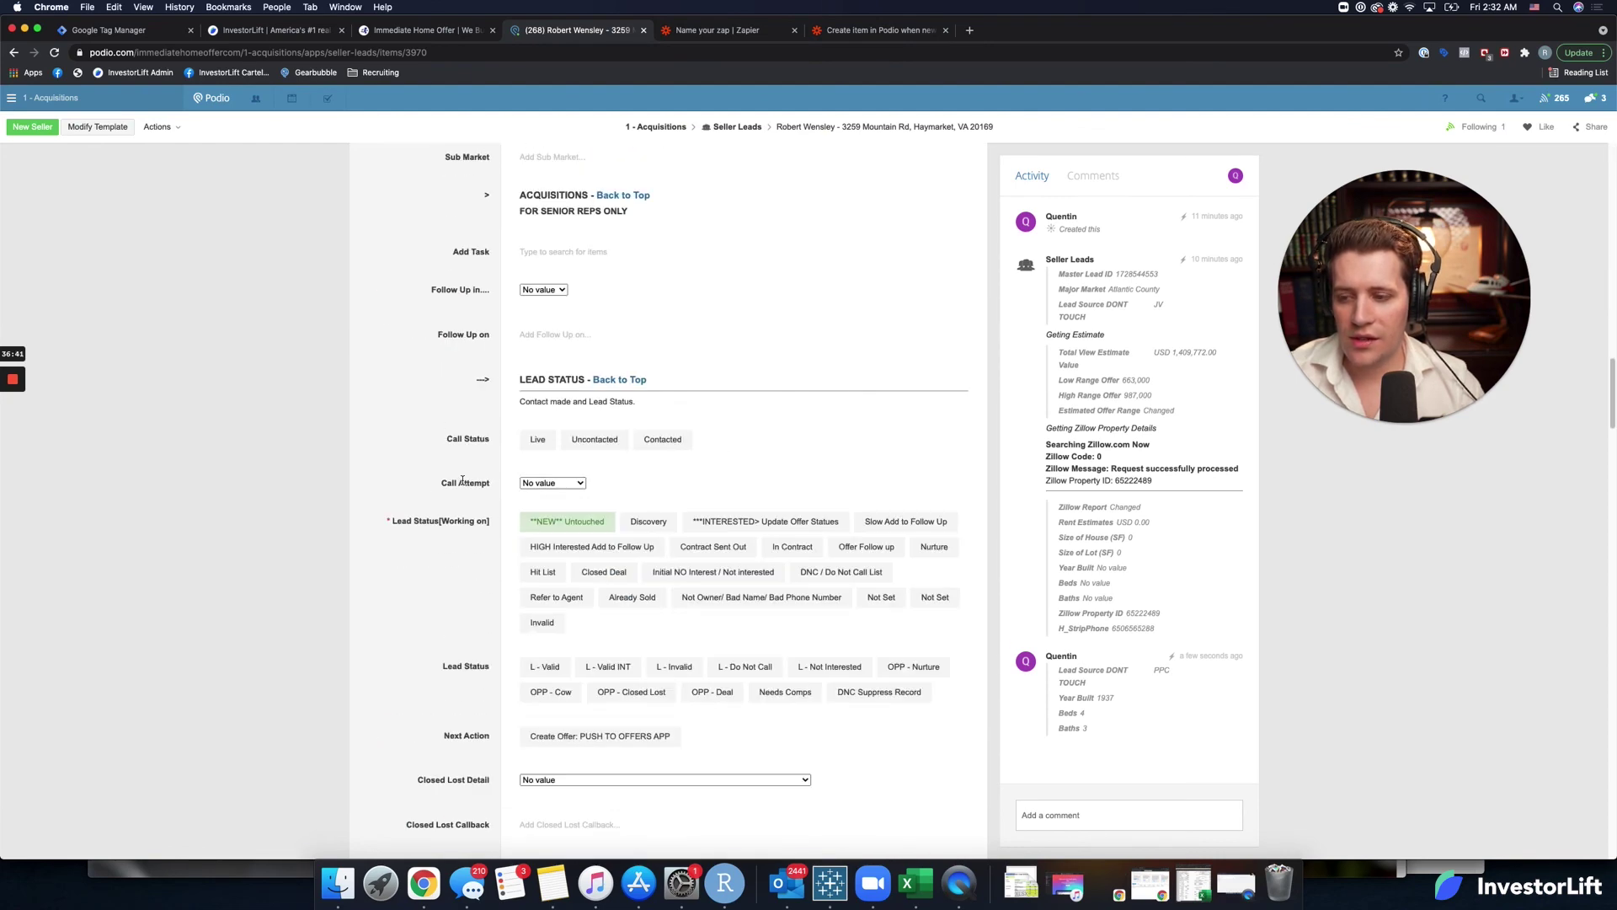
scroll(463, 481, down, 7)
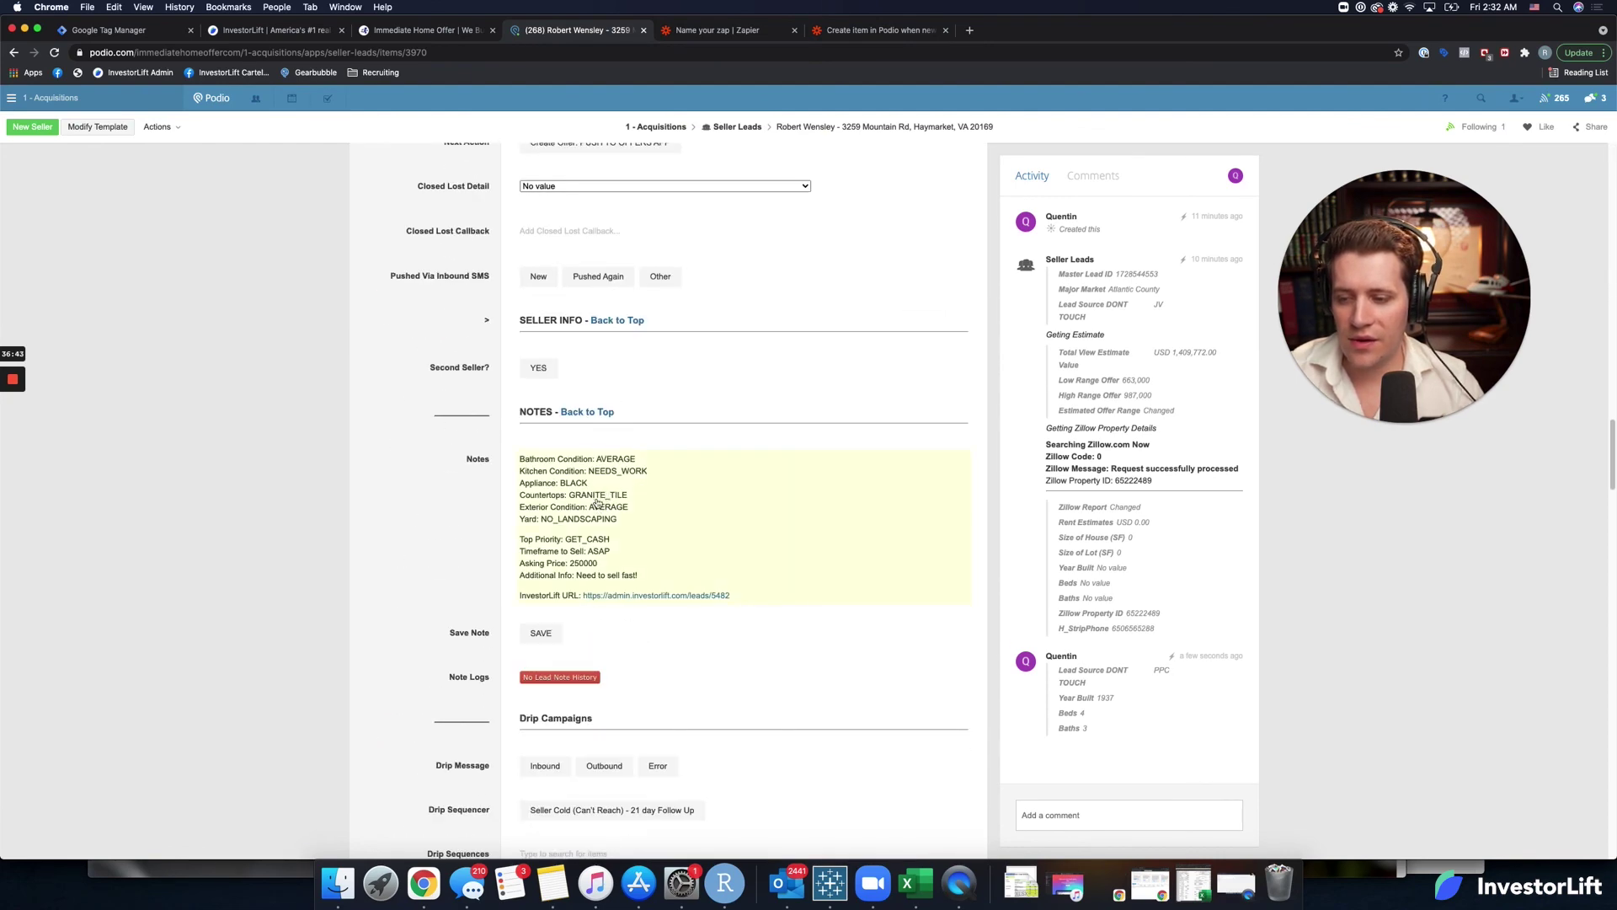
scroll(462, 598, down, 2)
scroll(459, 601, down, 8)
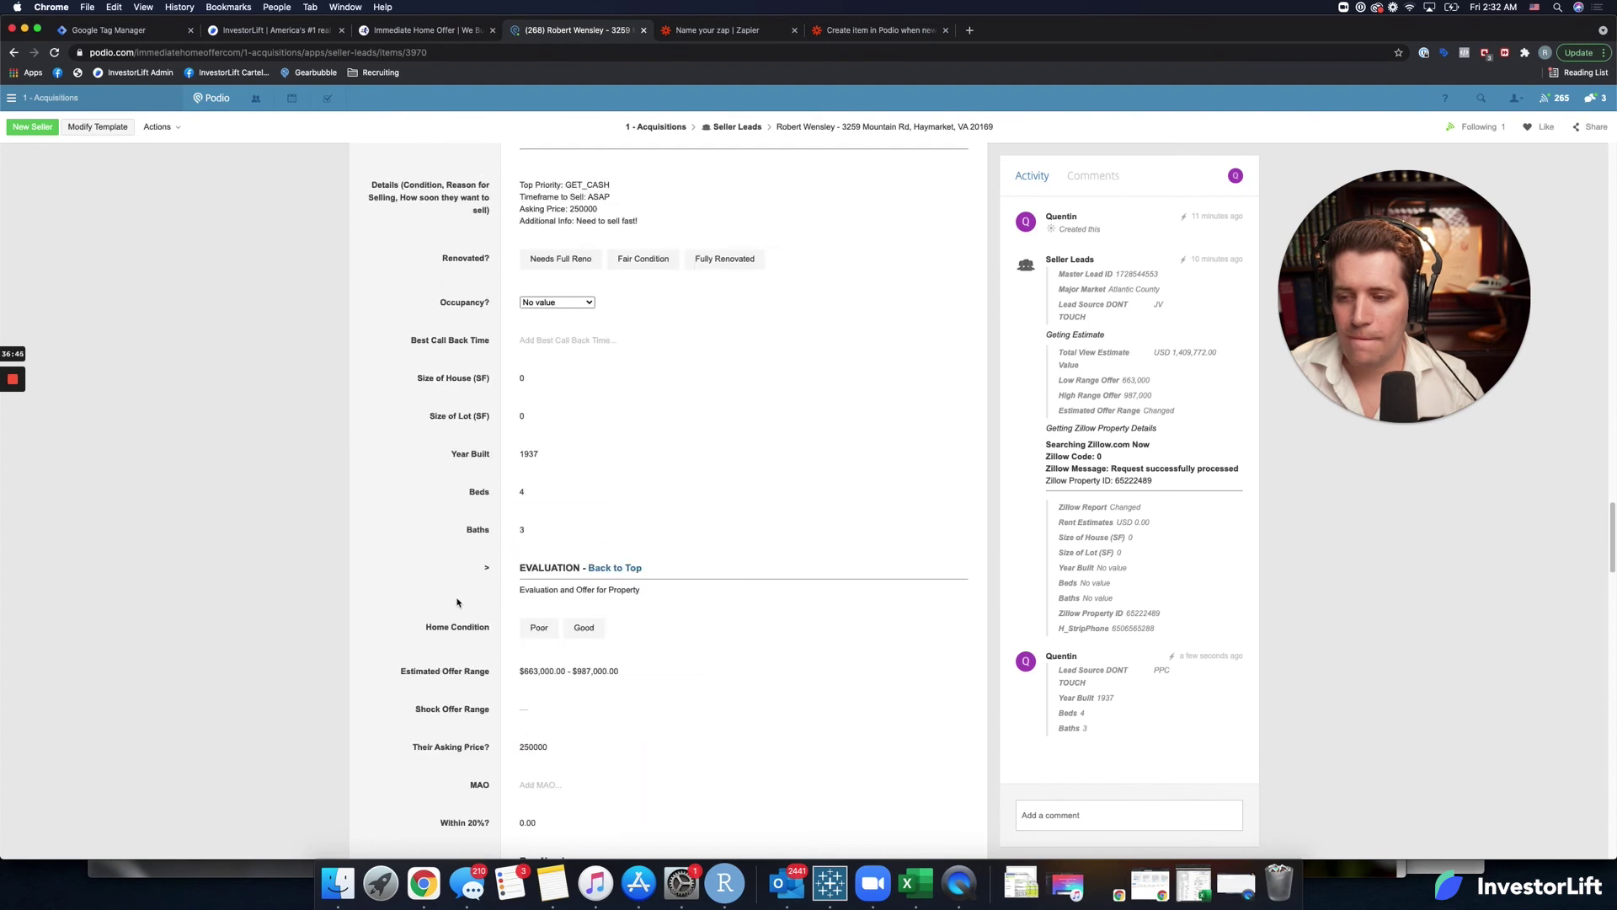
scroll(458, 599, up, 4)
click(299, 31)
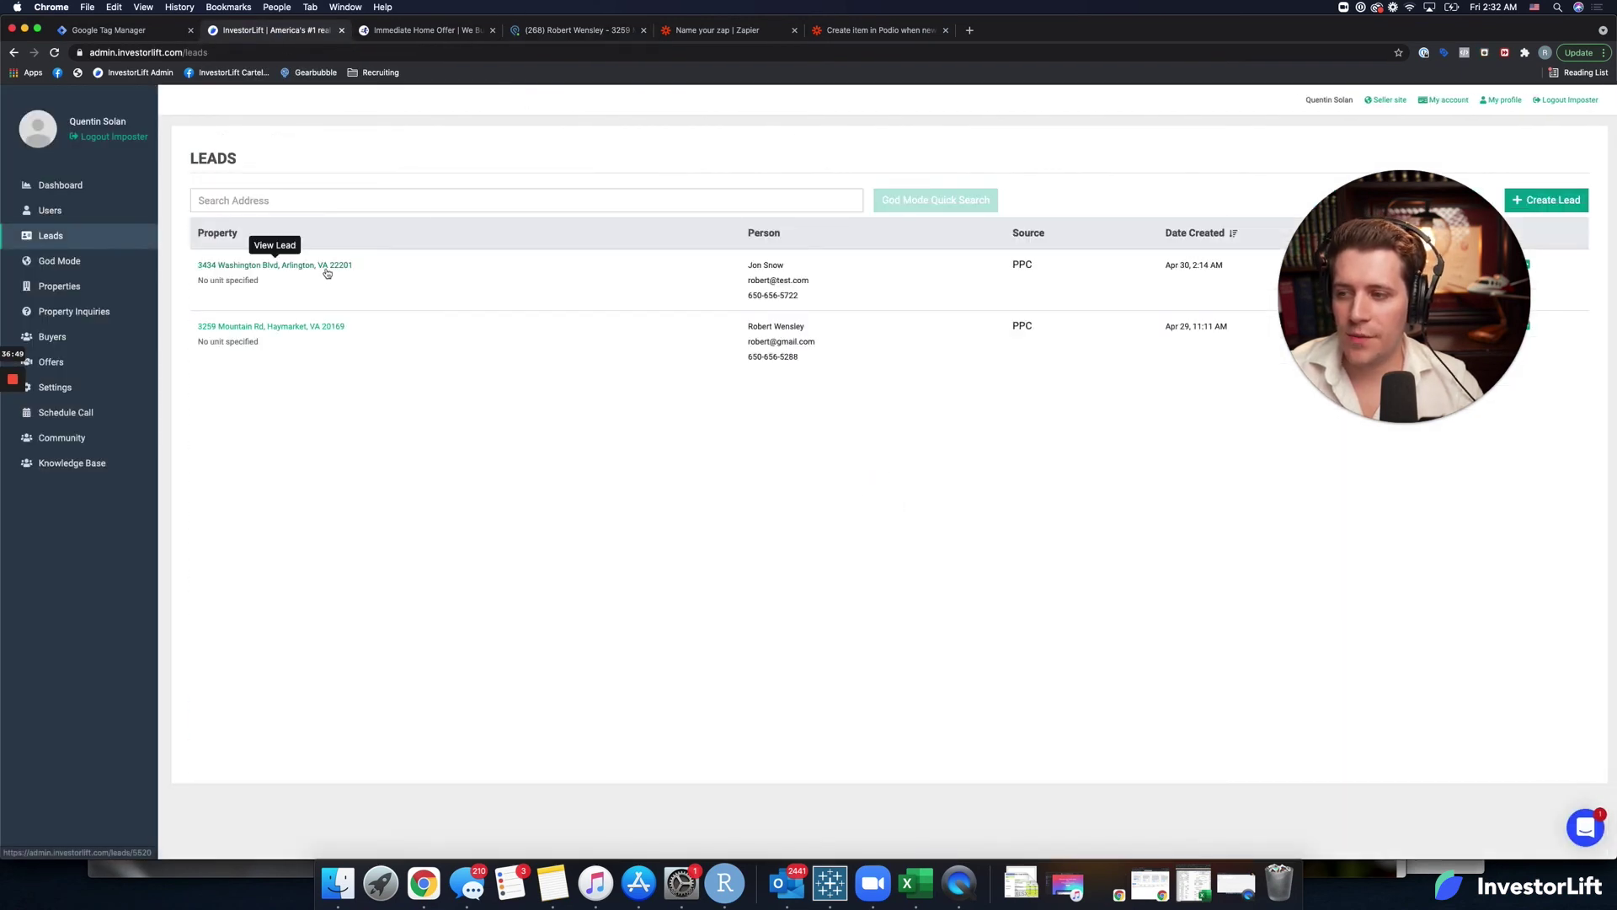
Edit the second lead, changing its first and last name to Test and Edit.
click(320, 327)
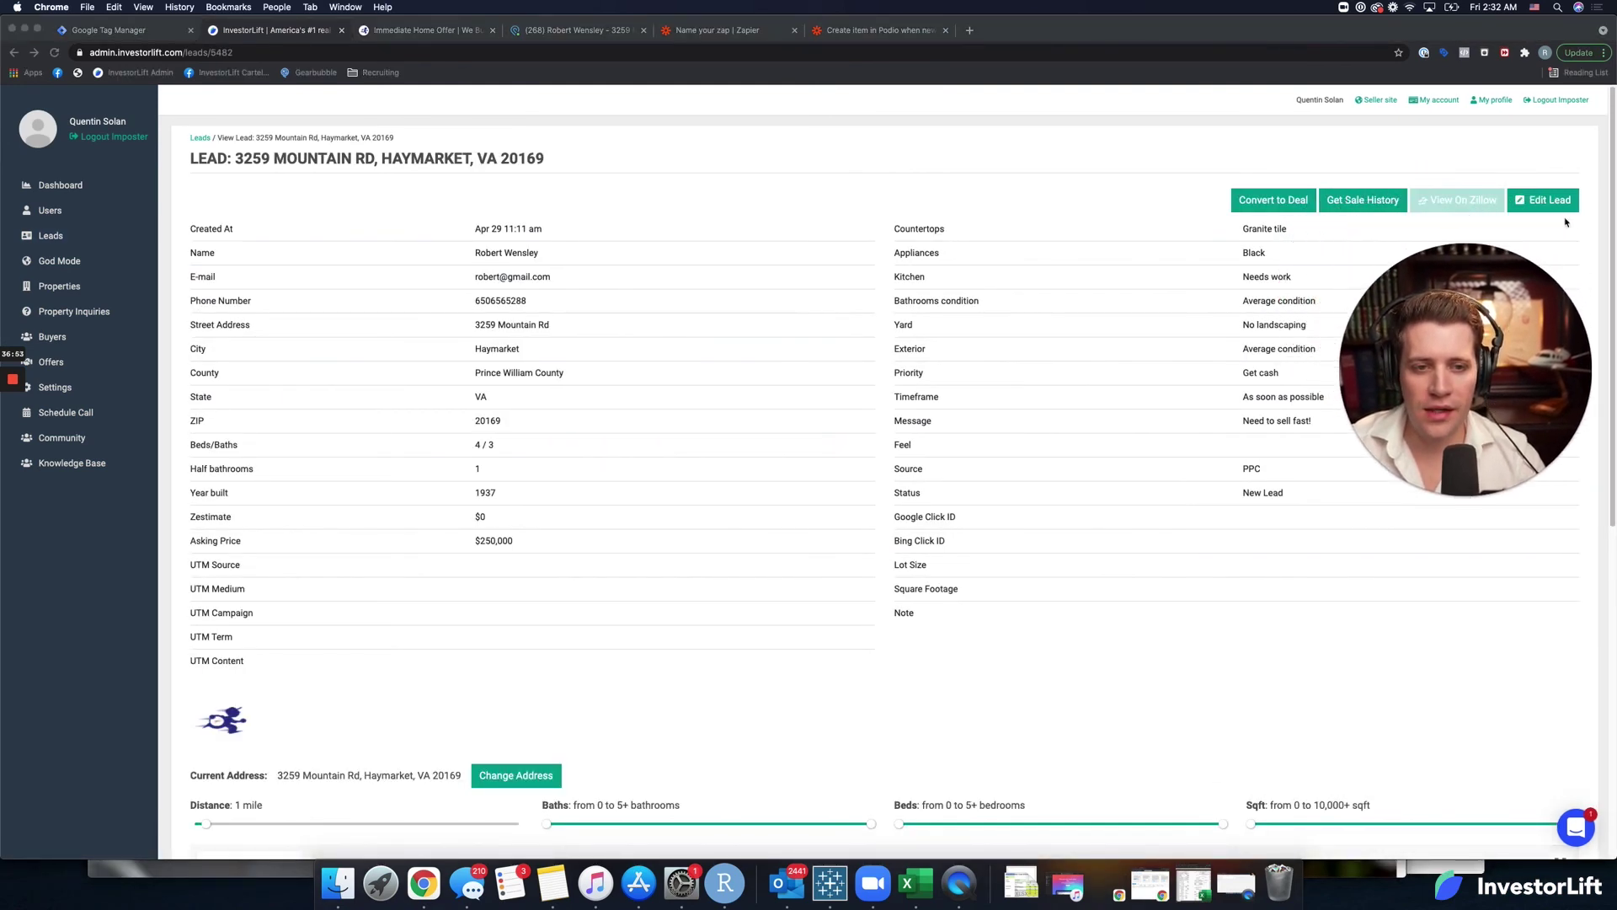
click(1487, 201)
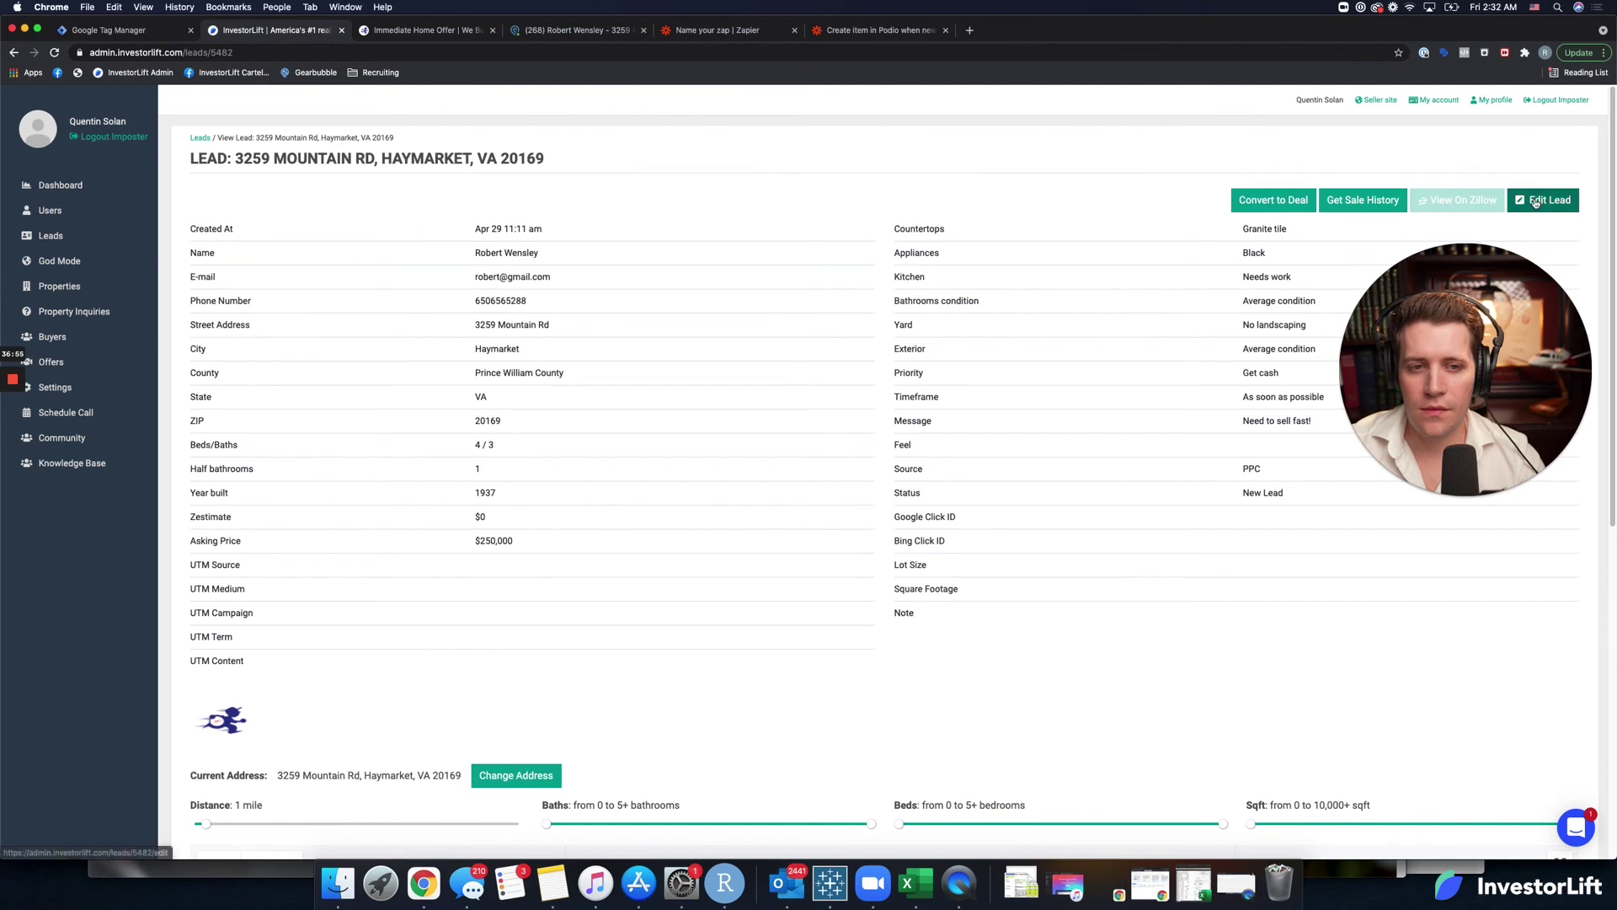
click(1543, 199)
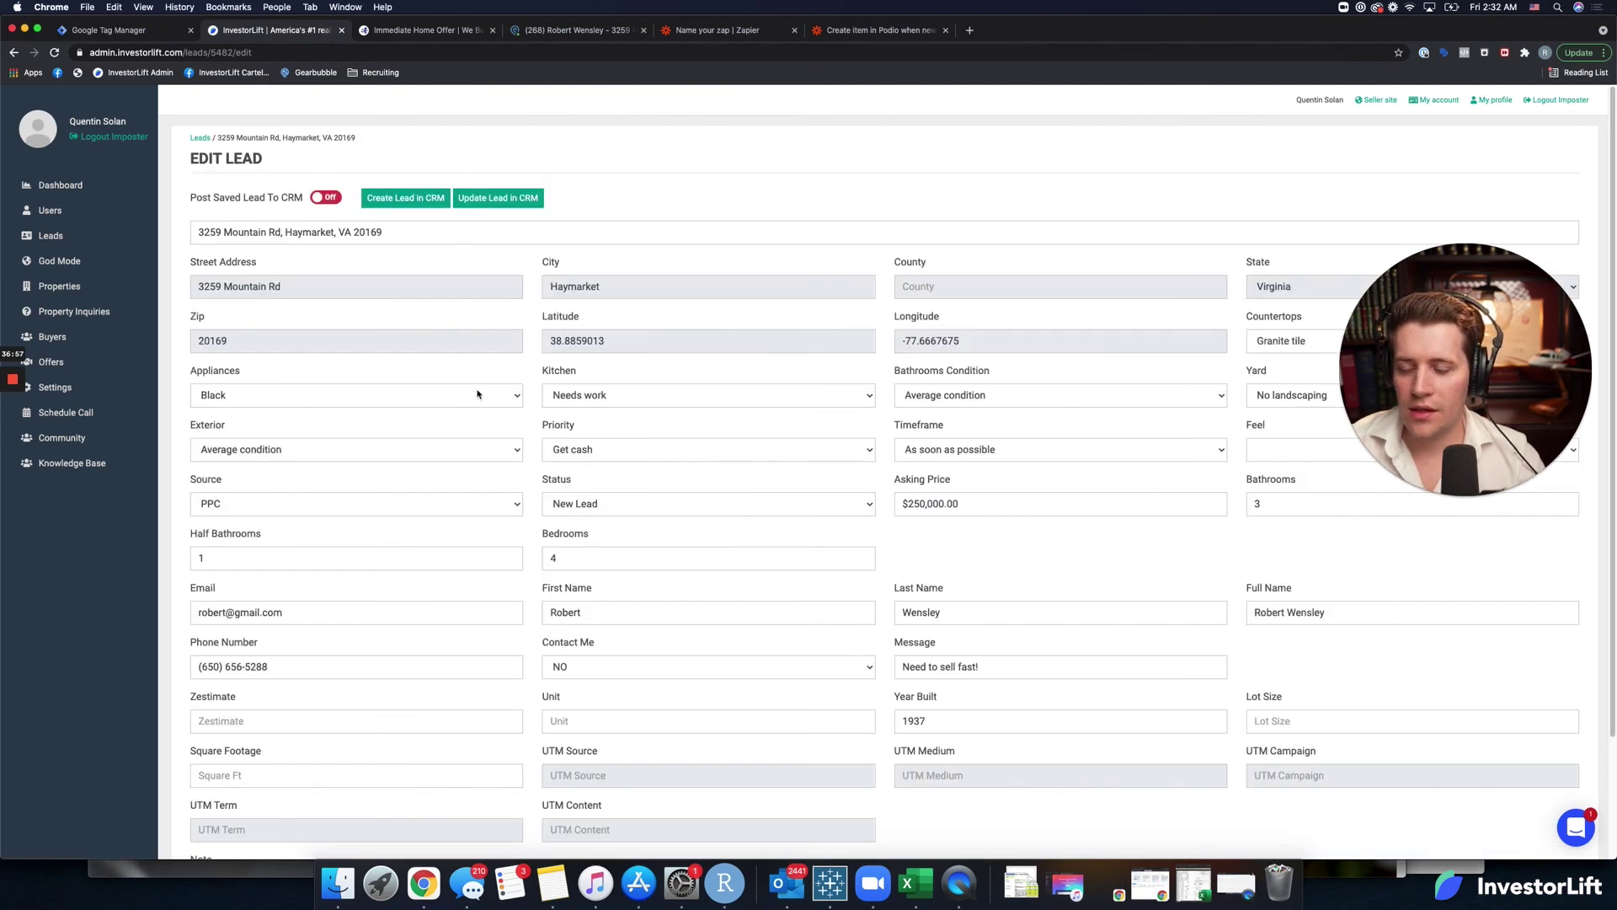
double_click(616, 606)
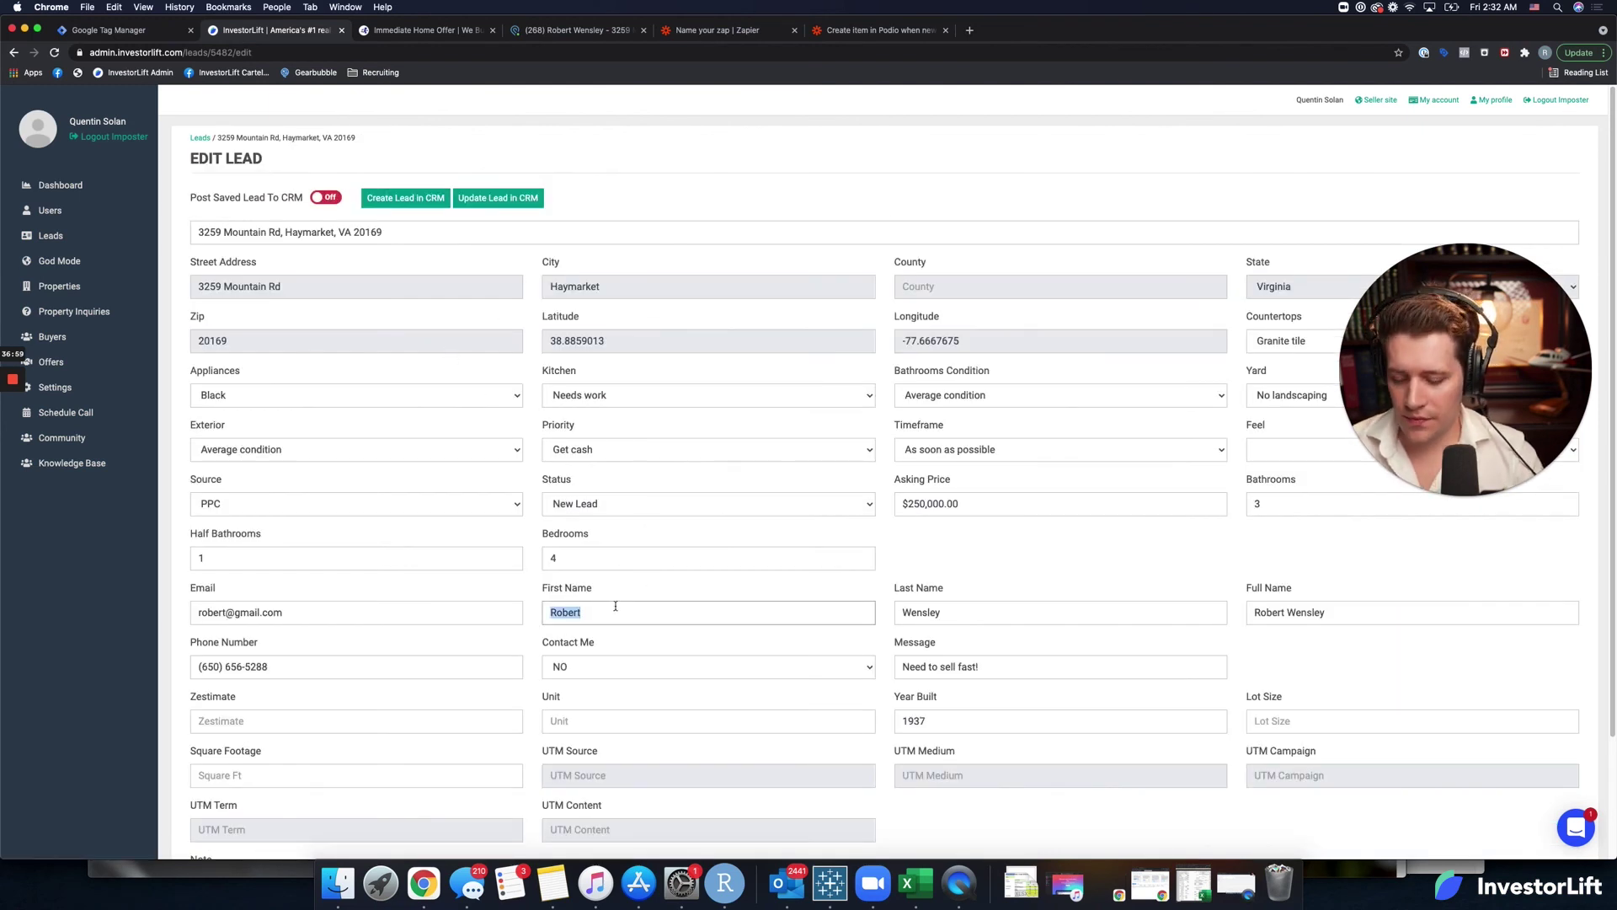
text(Test)
key(Tab)
text(E)
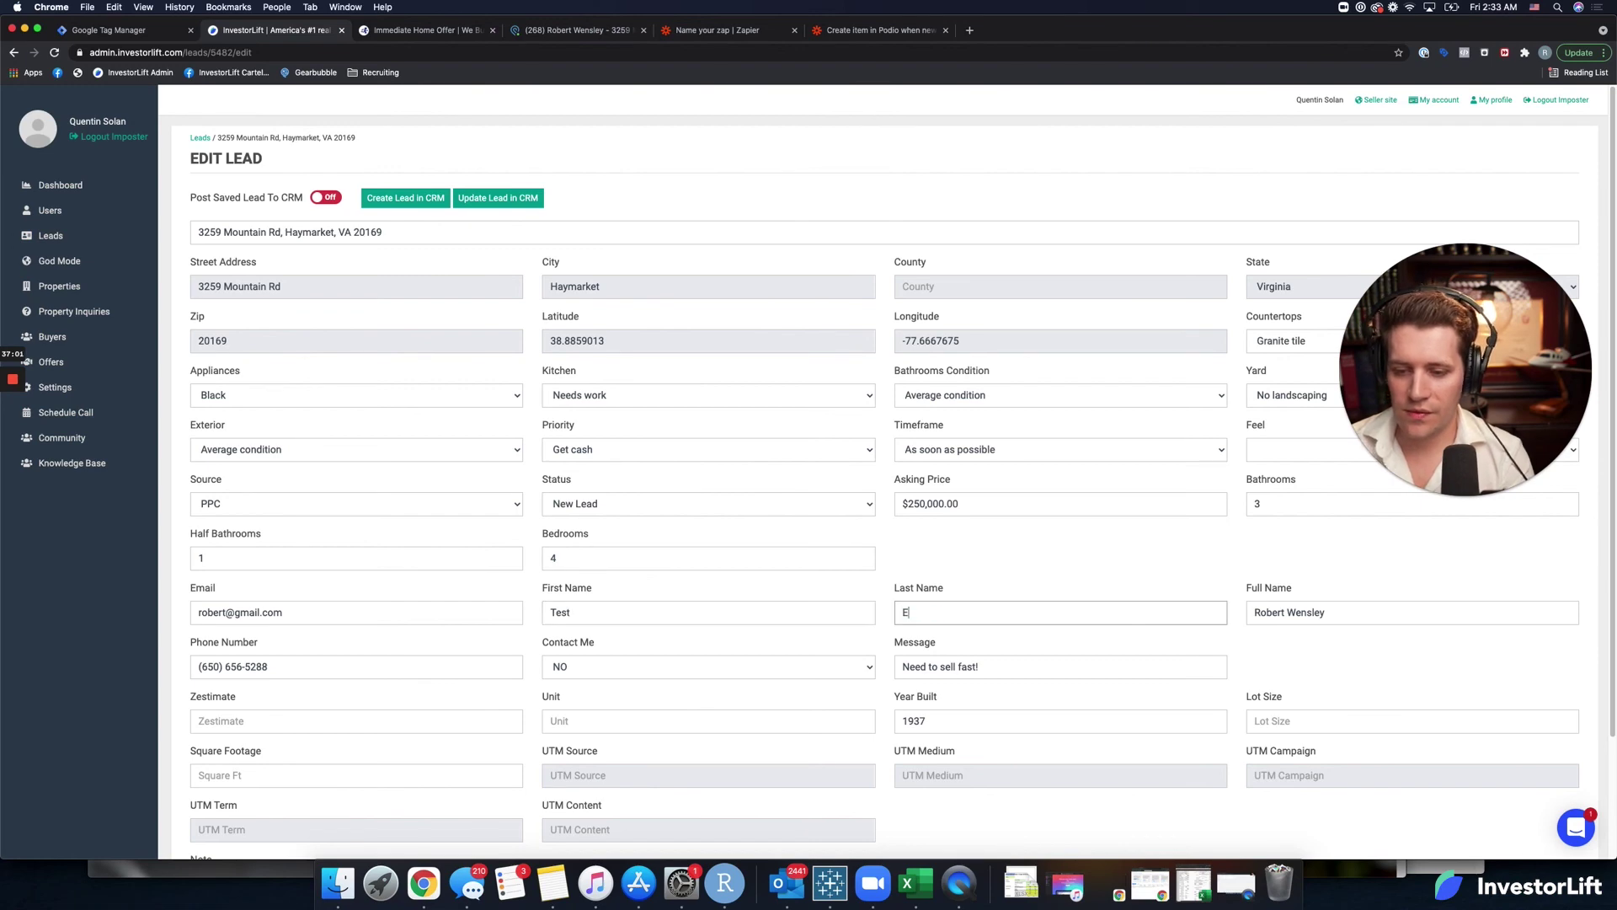
Save the edited lead and push the update to the CRM.
scroll(635, 546, down, 3)
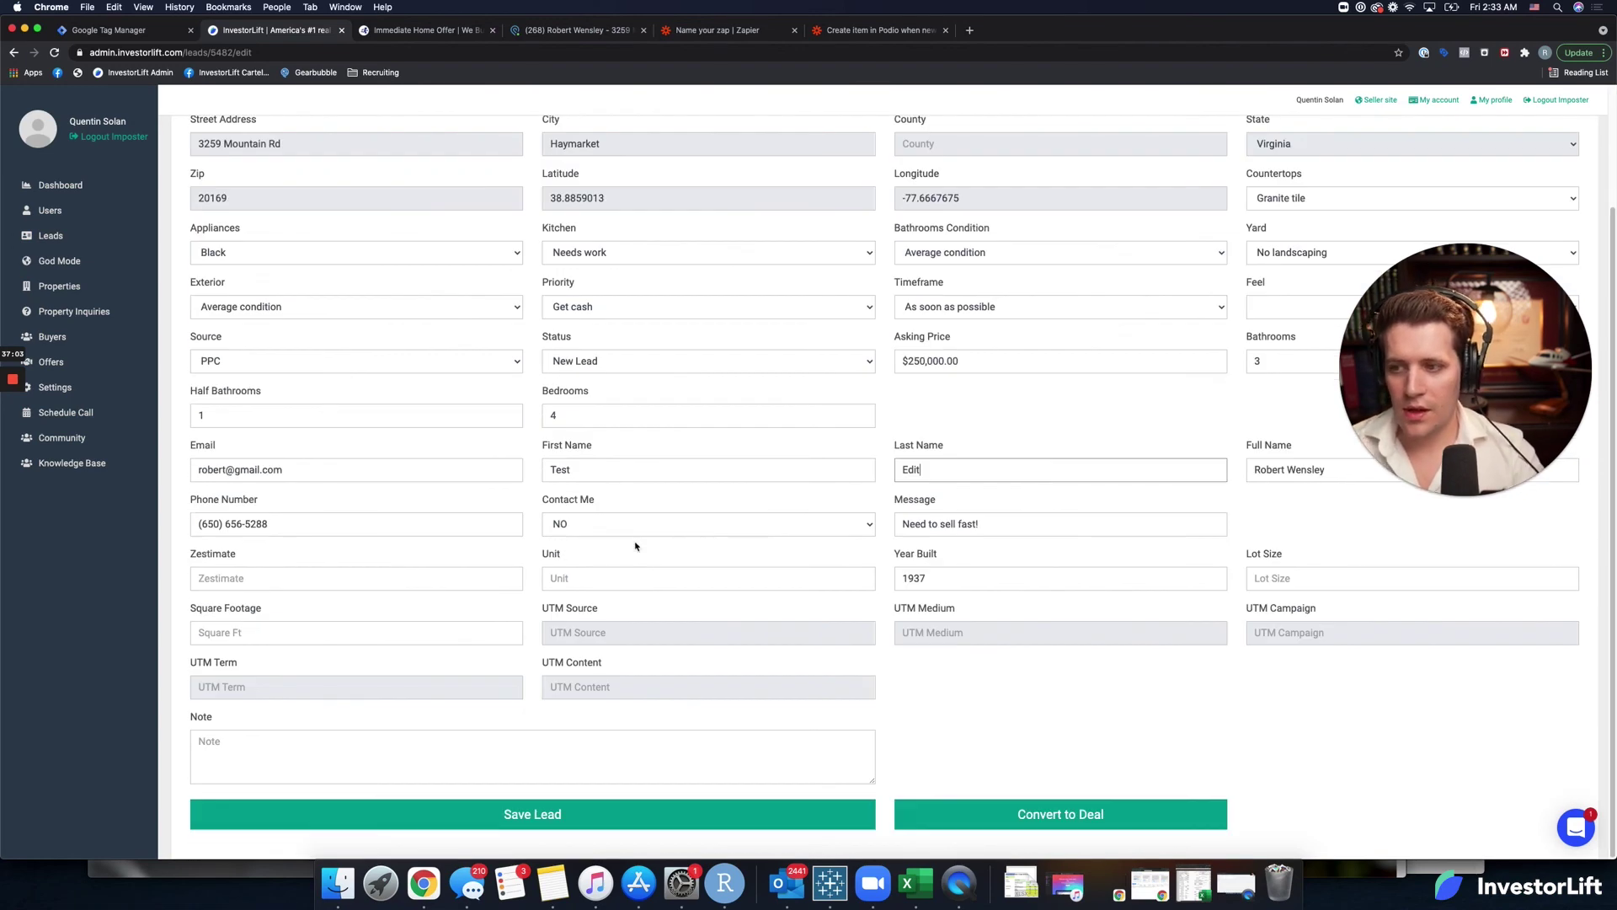
click(561, 814)
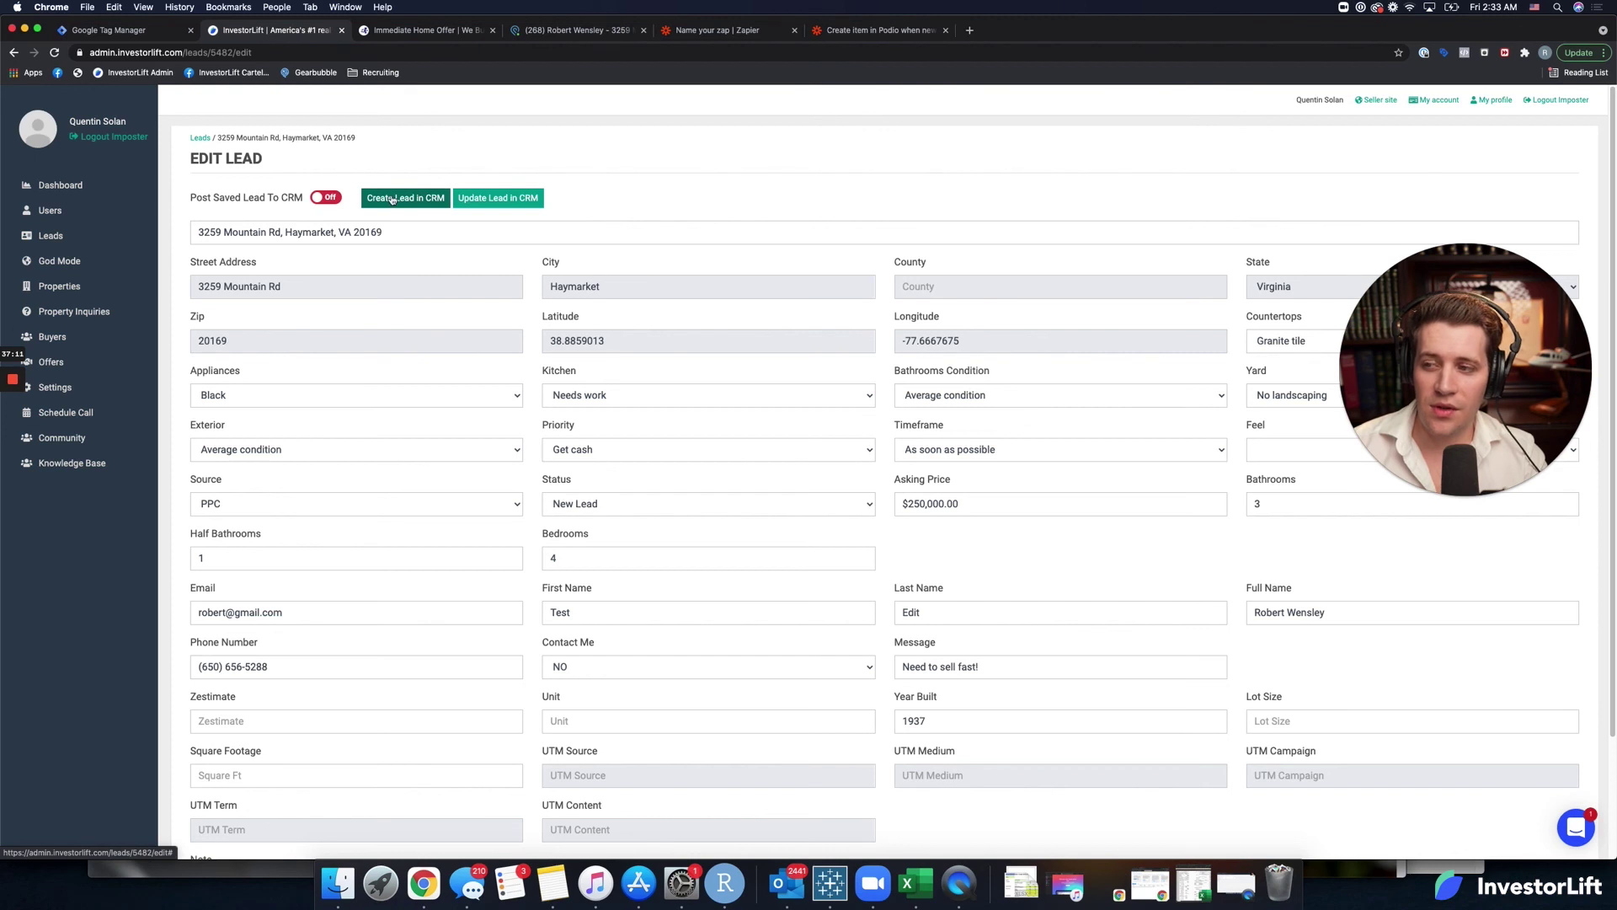
click(503, 204)
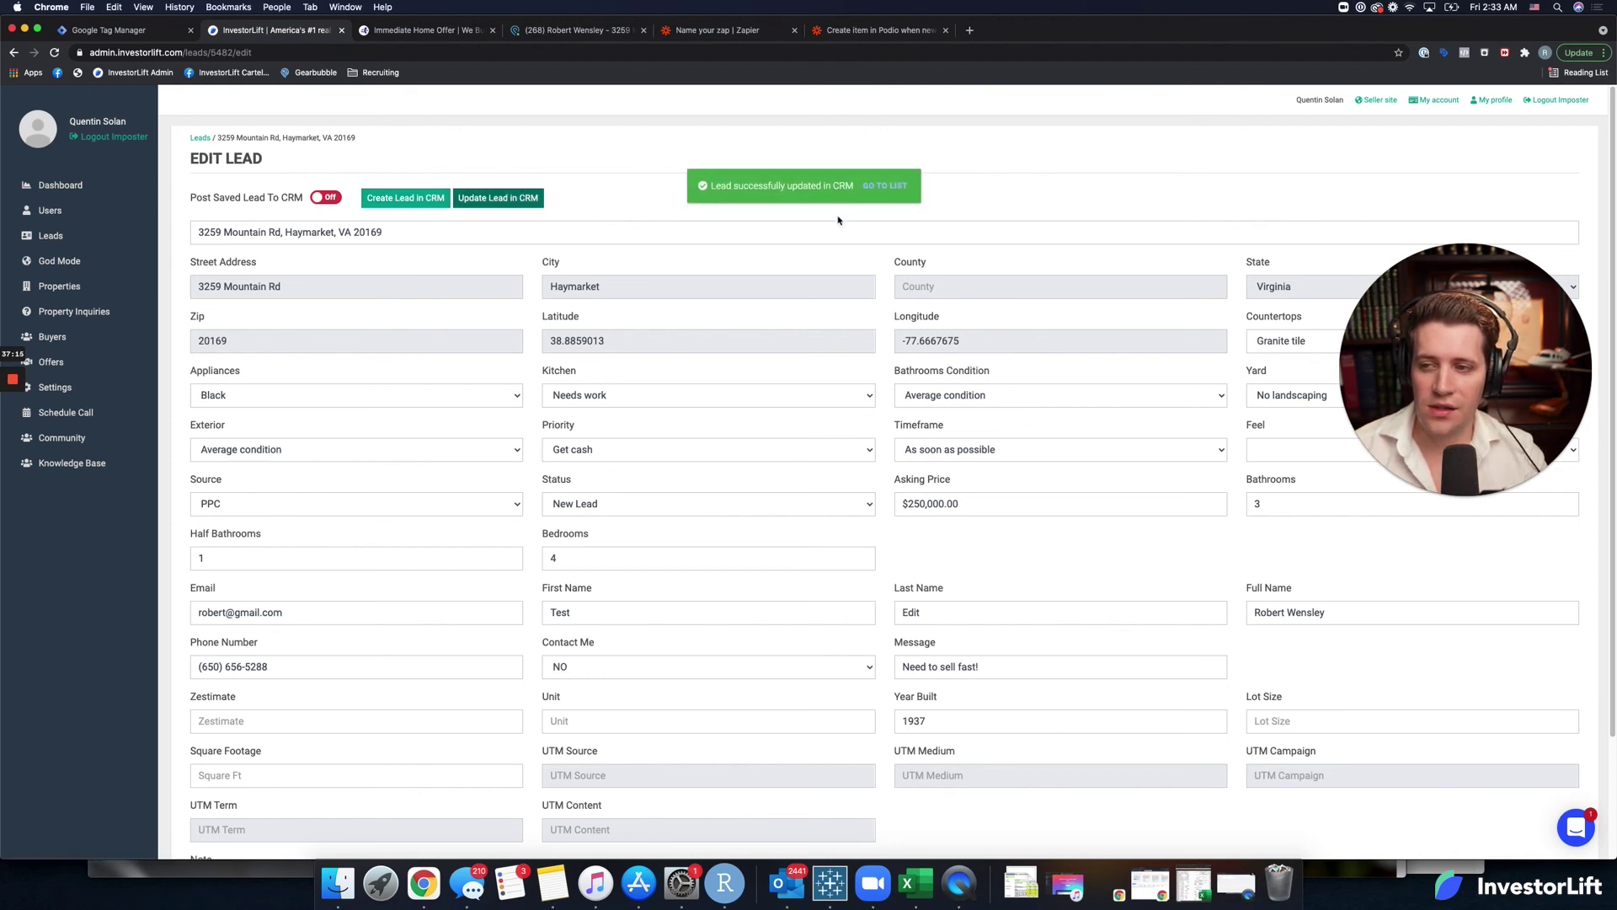
click(750, 32)
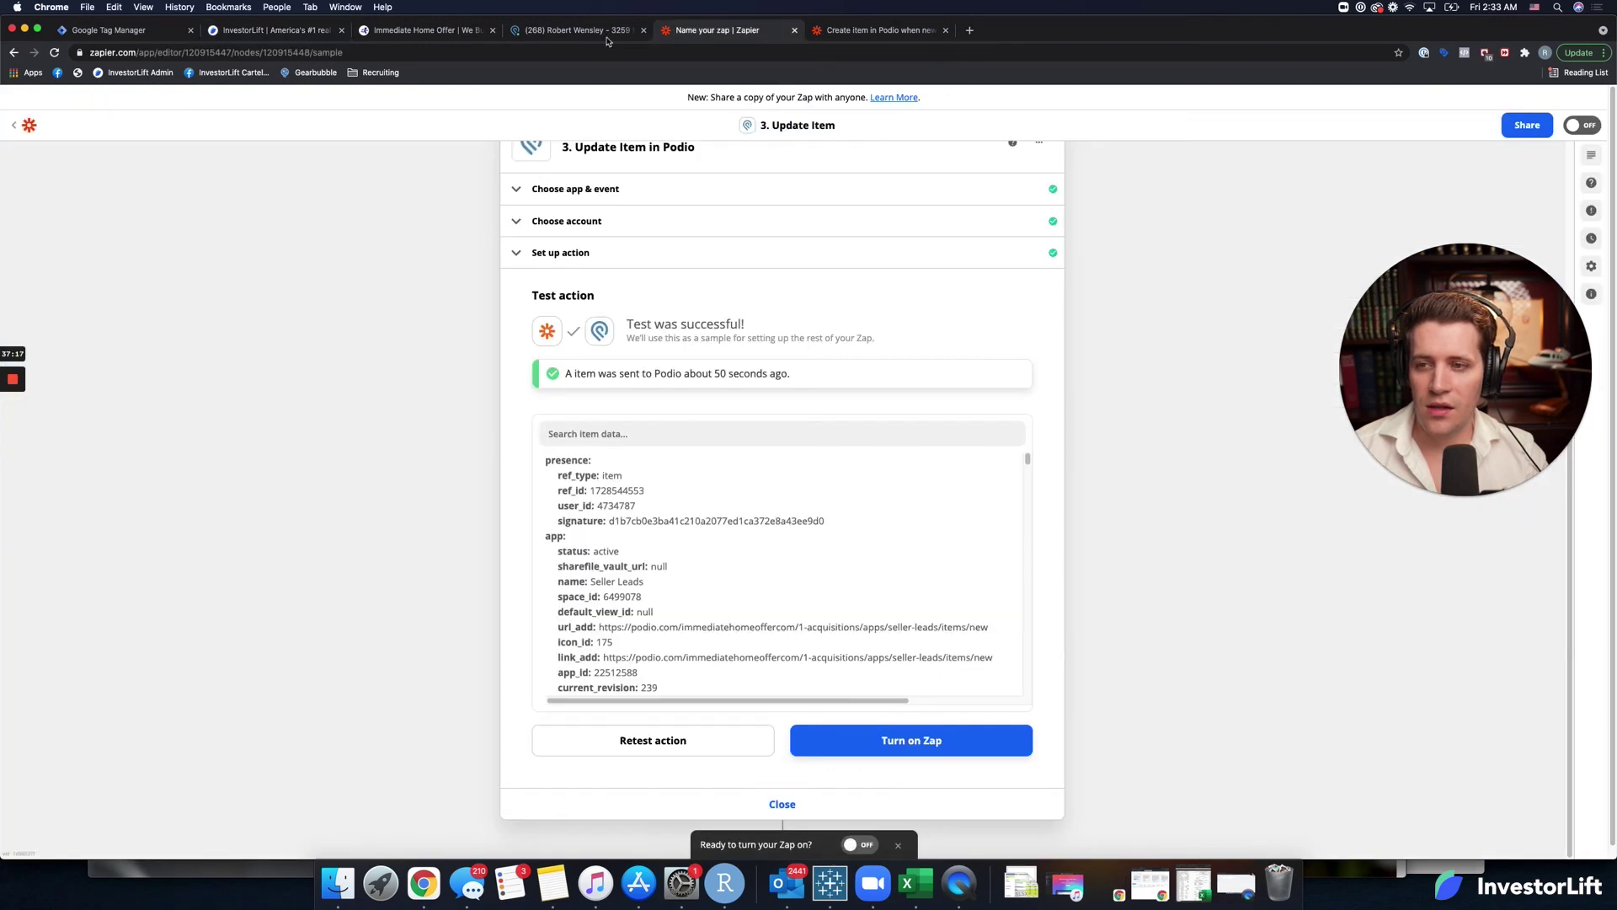
Reload the Podio seller record to check whether the name change arrived.
click(578, 30)
click(53, 52)
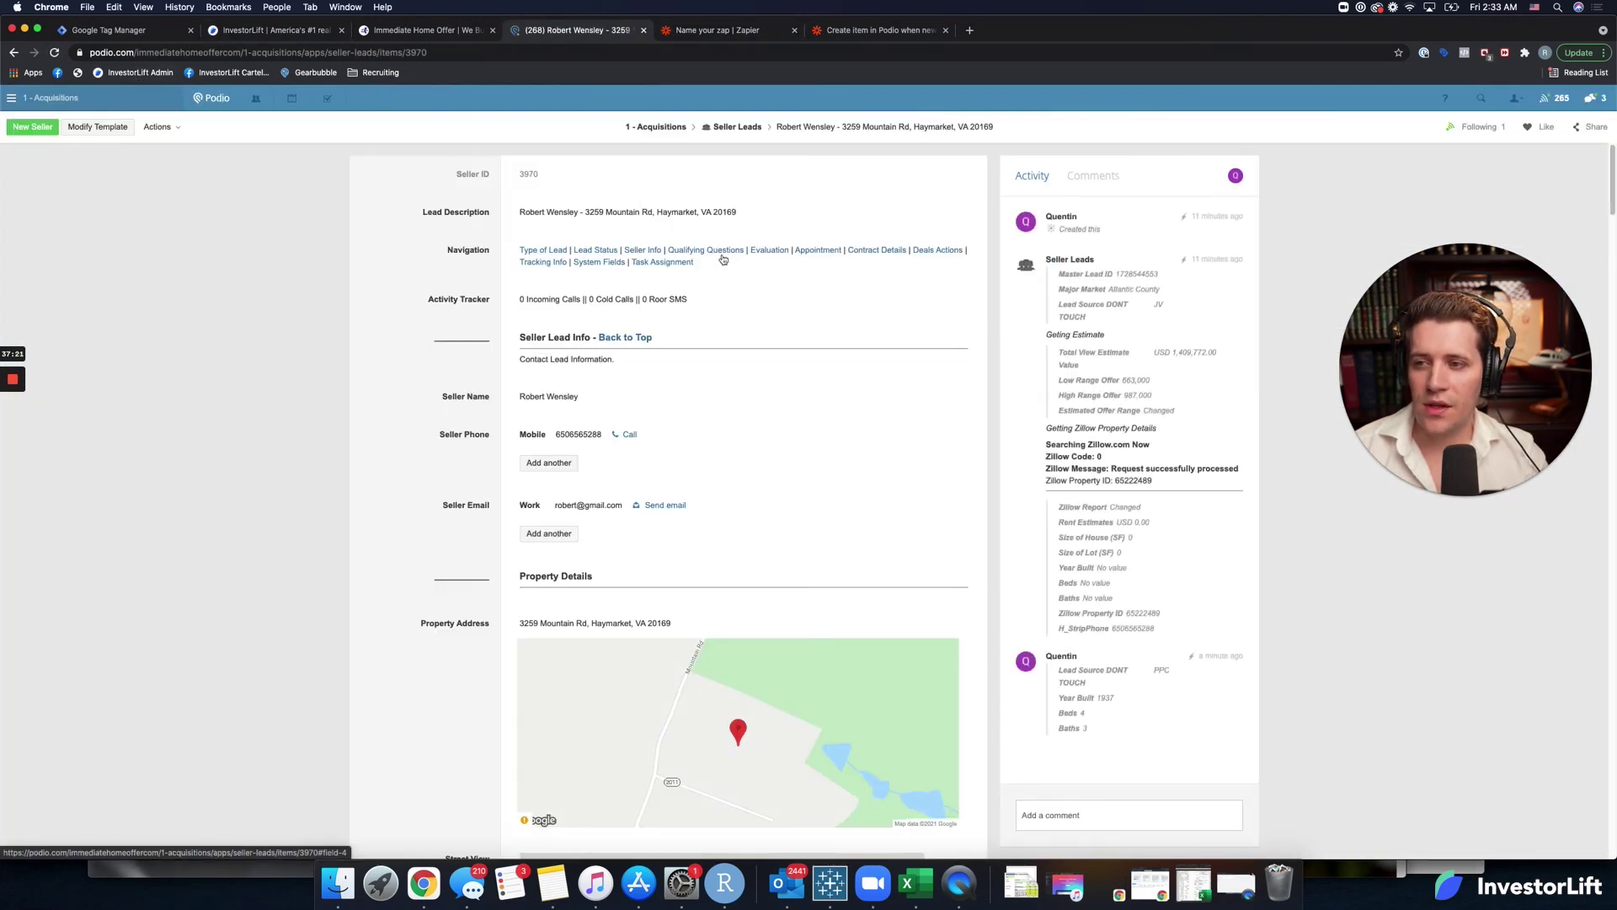
scroll(666, 417, down, 5)
scroll(647, 423, up, 5)
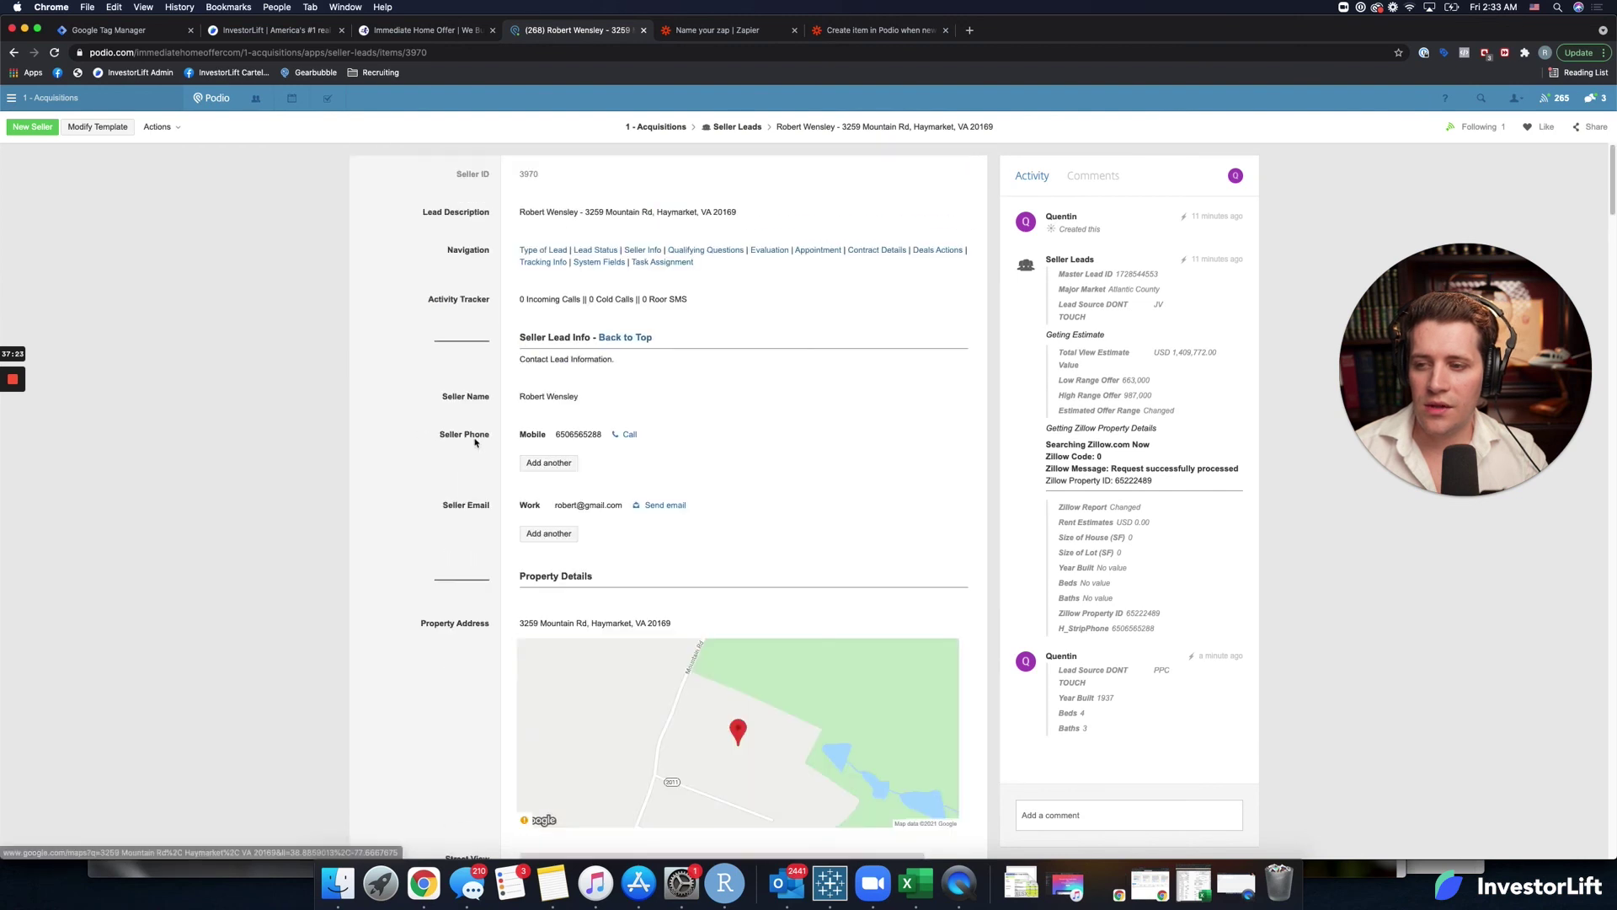
scroll(477, 439, down, 1)
scroll(476, 439, up, 1)
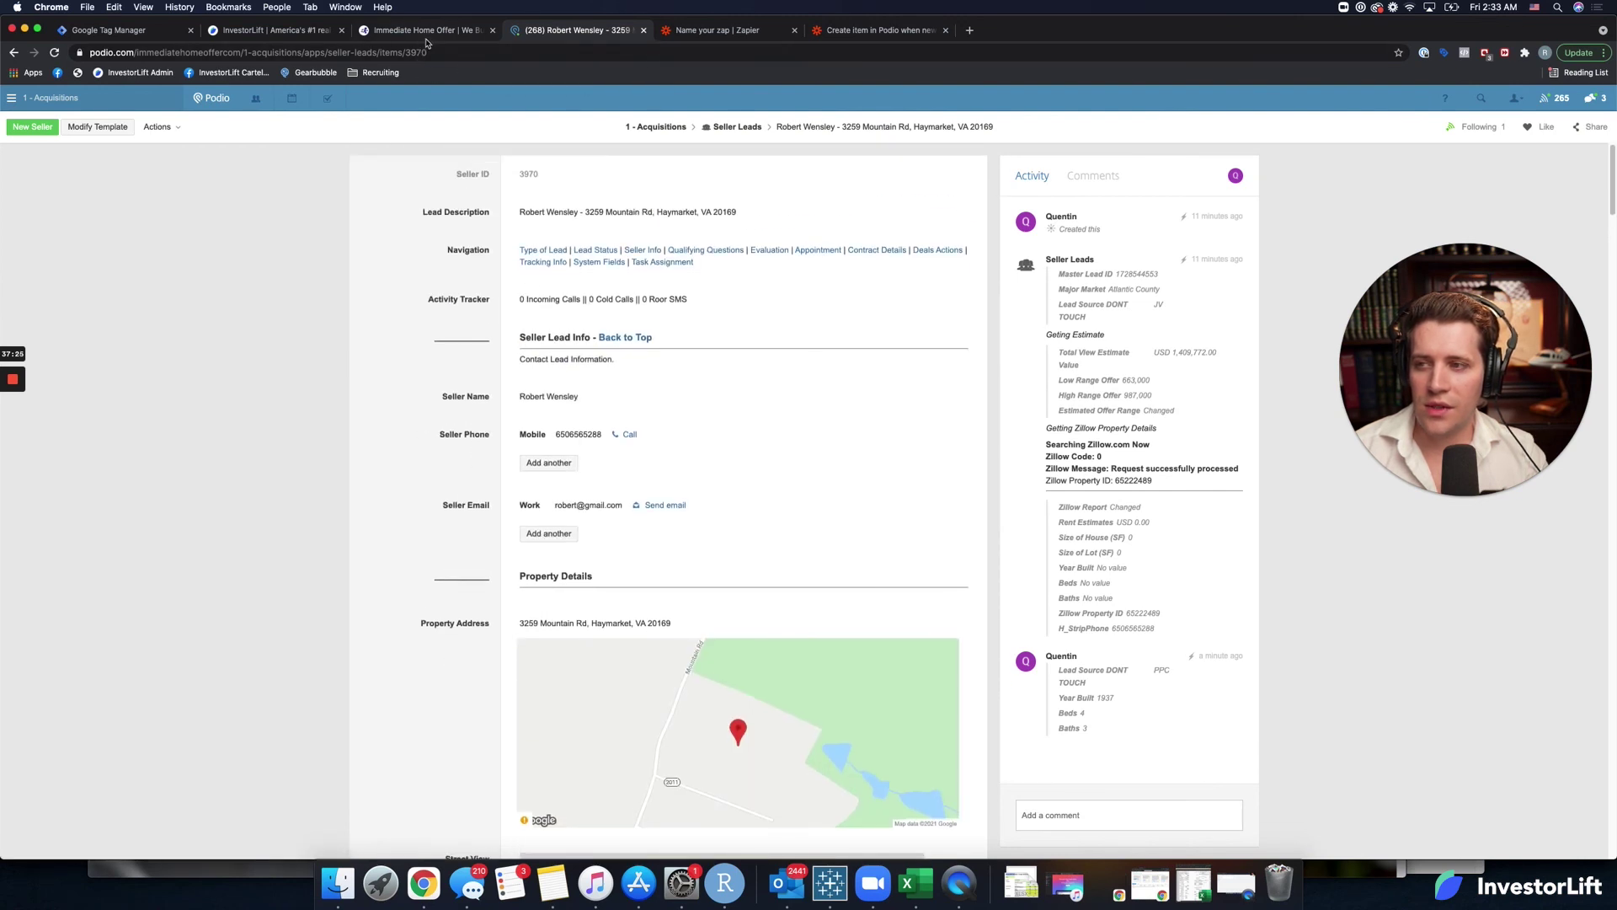
click(425, 30)
Turn on Post Saved Lead To CRM, resend the lead, and recheck the Podio record.
click(271, 37)
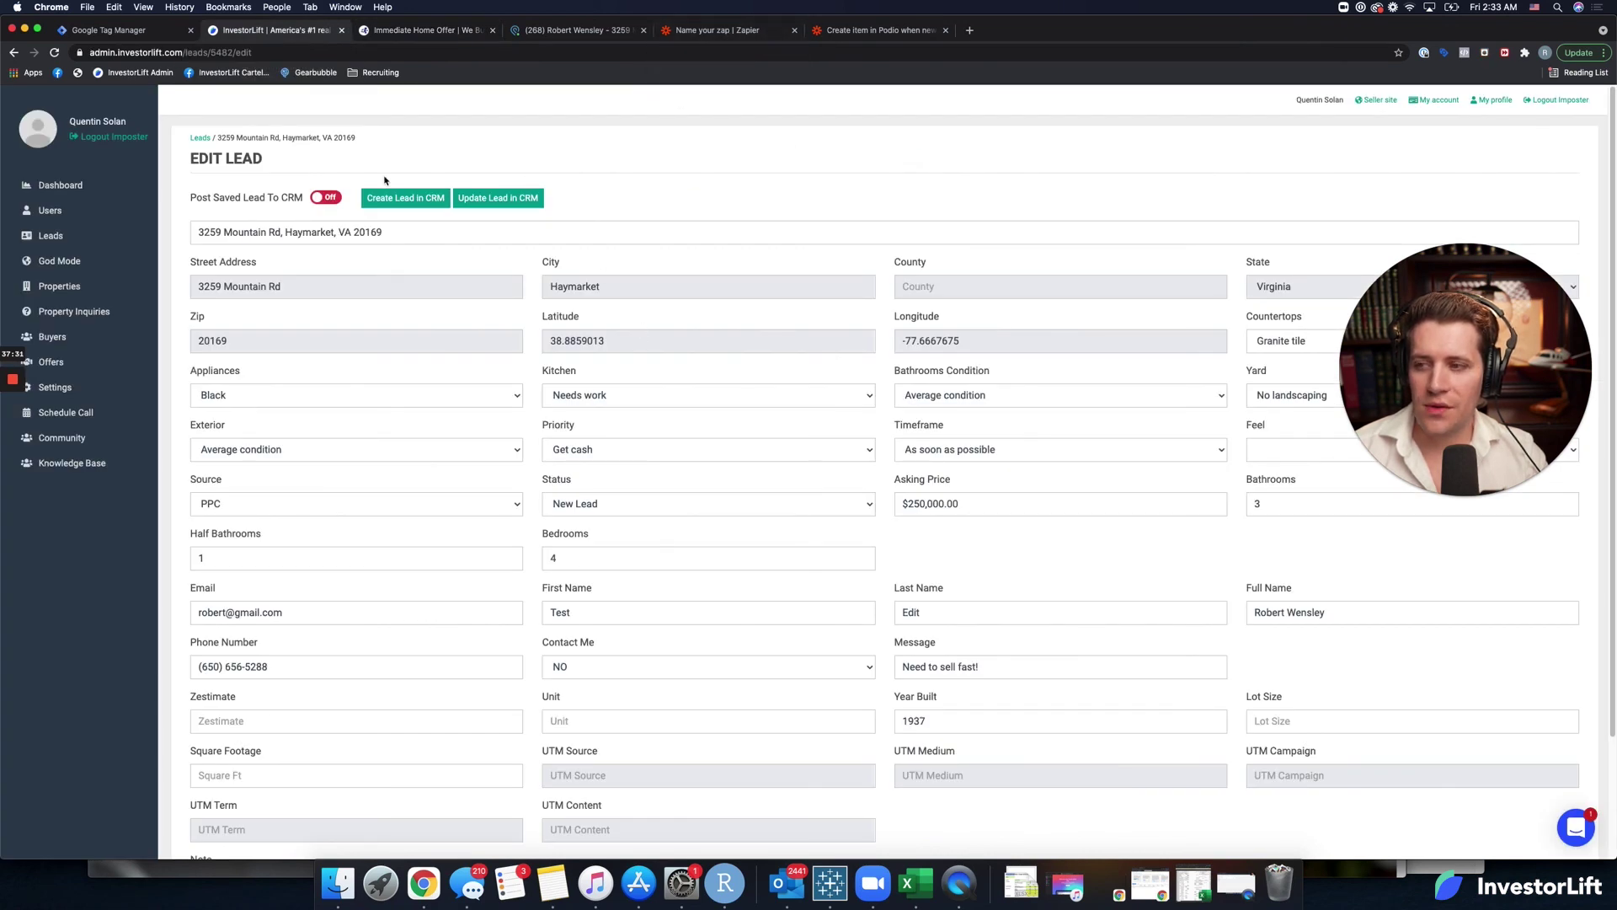
click(324, 197)
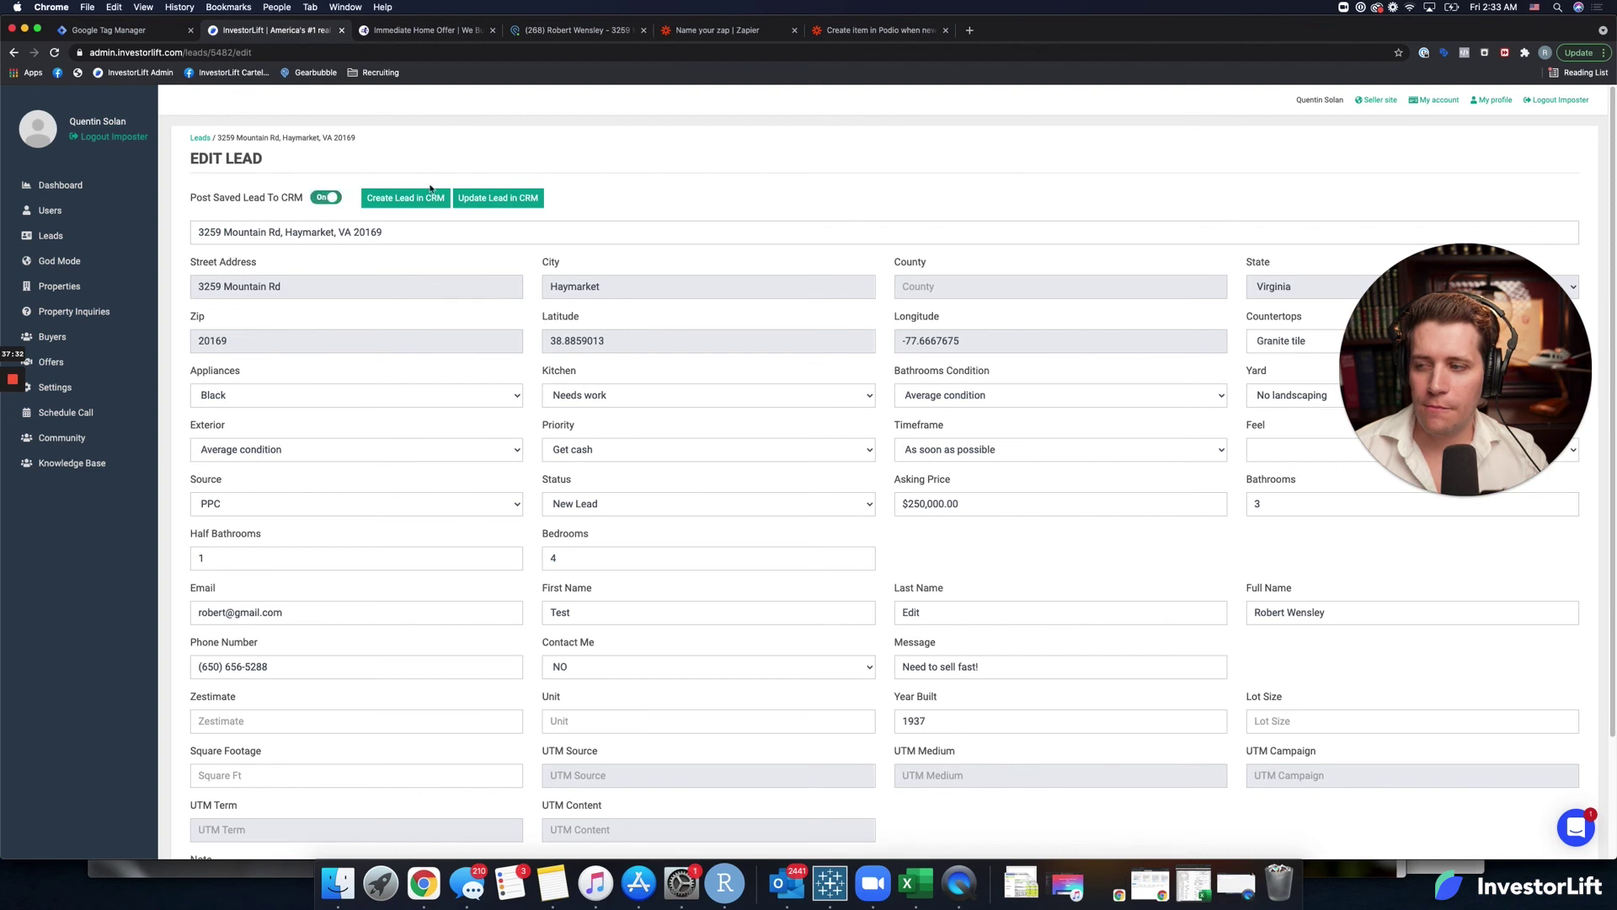
click(498, 199)
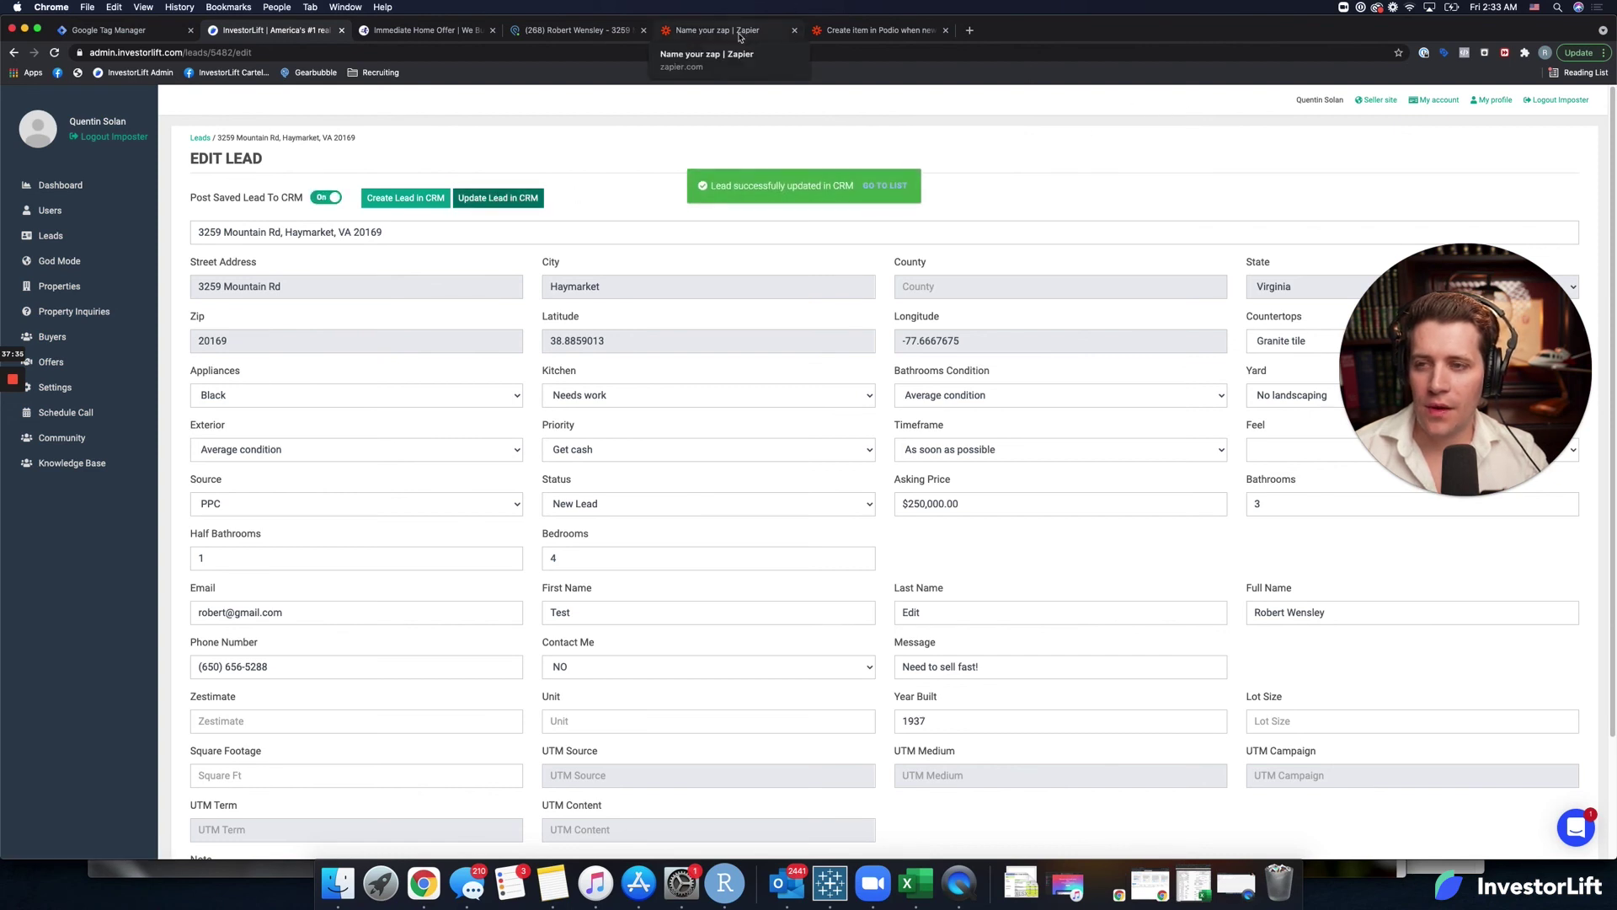
click(577, 30)
click(54, 52)
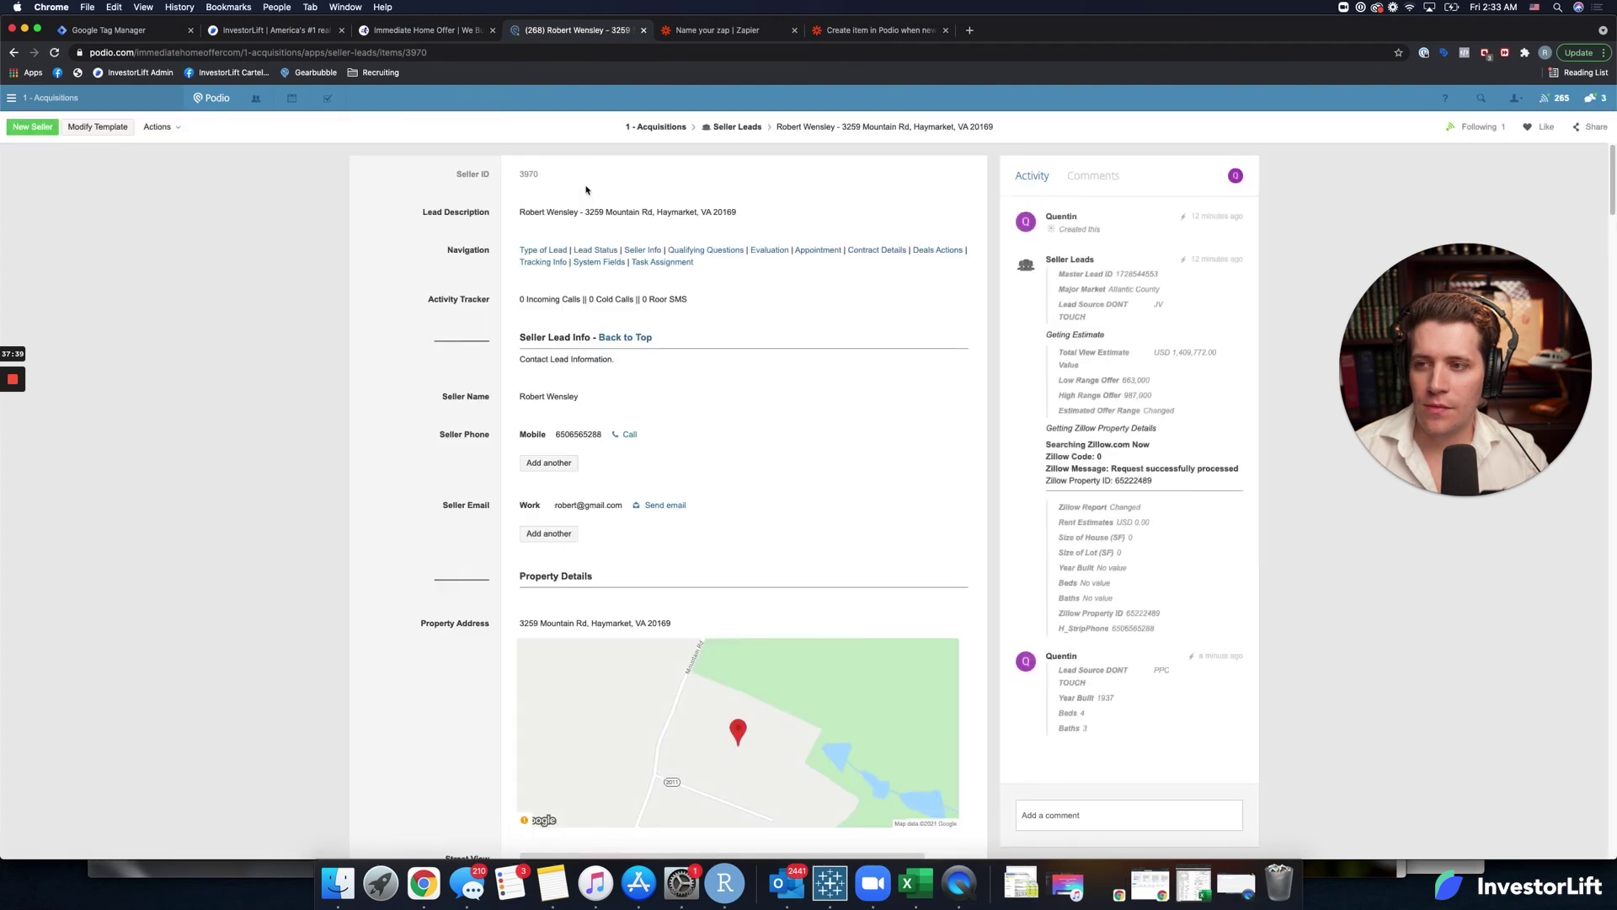
click(726, 34)
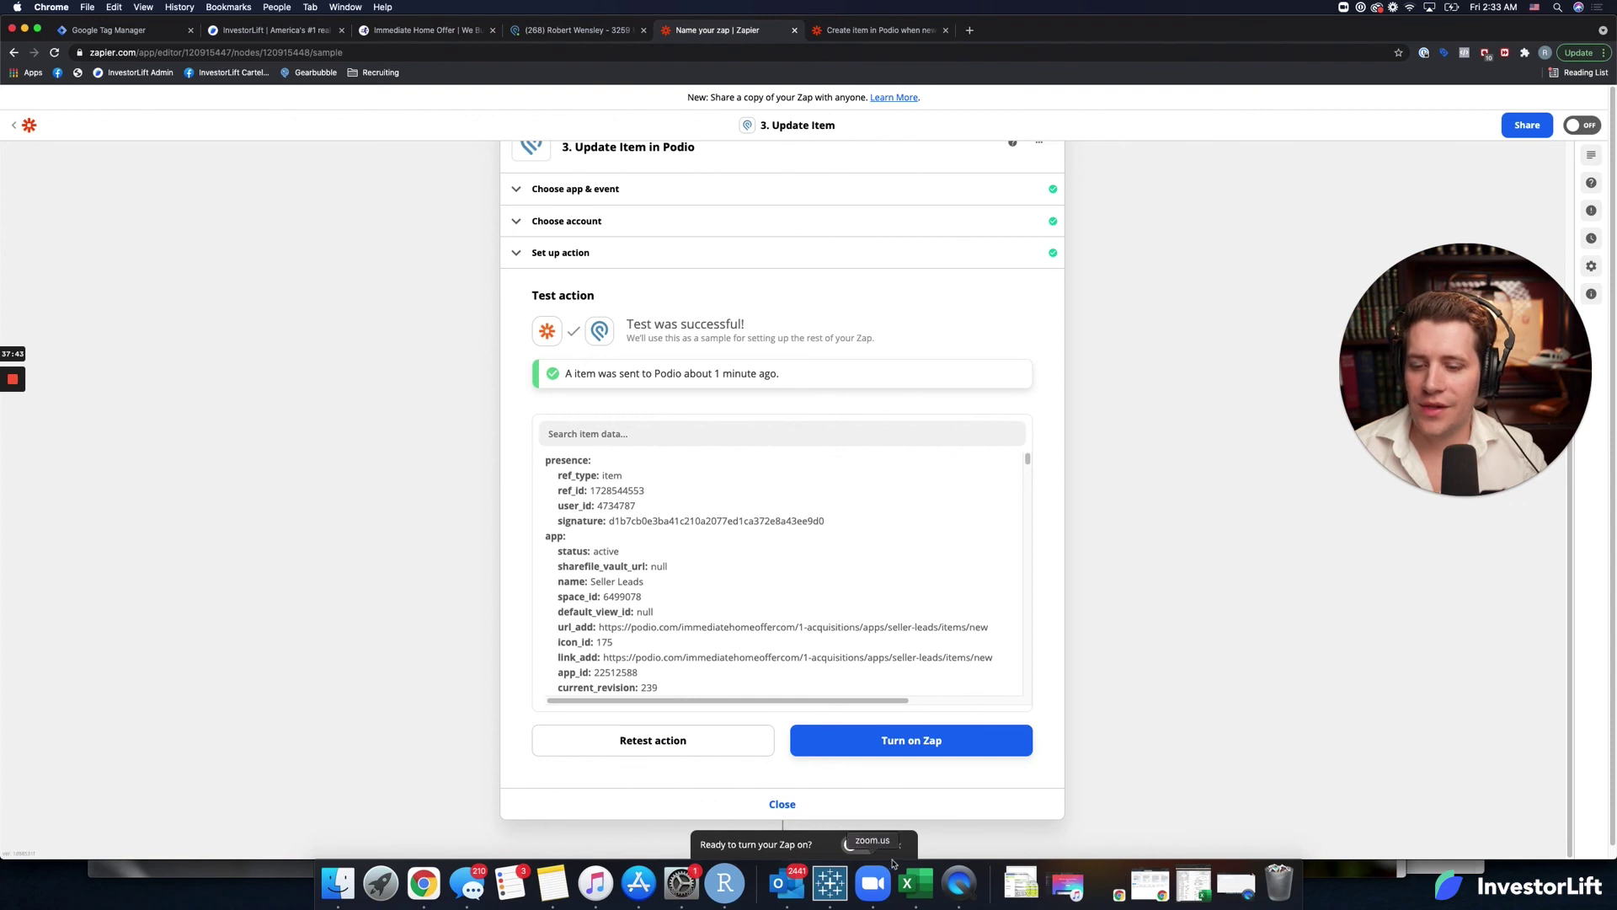
click(859, 844)
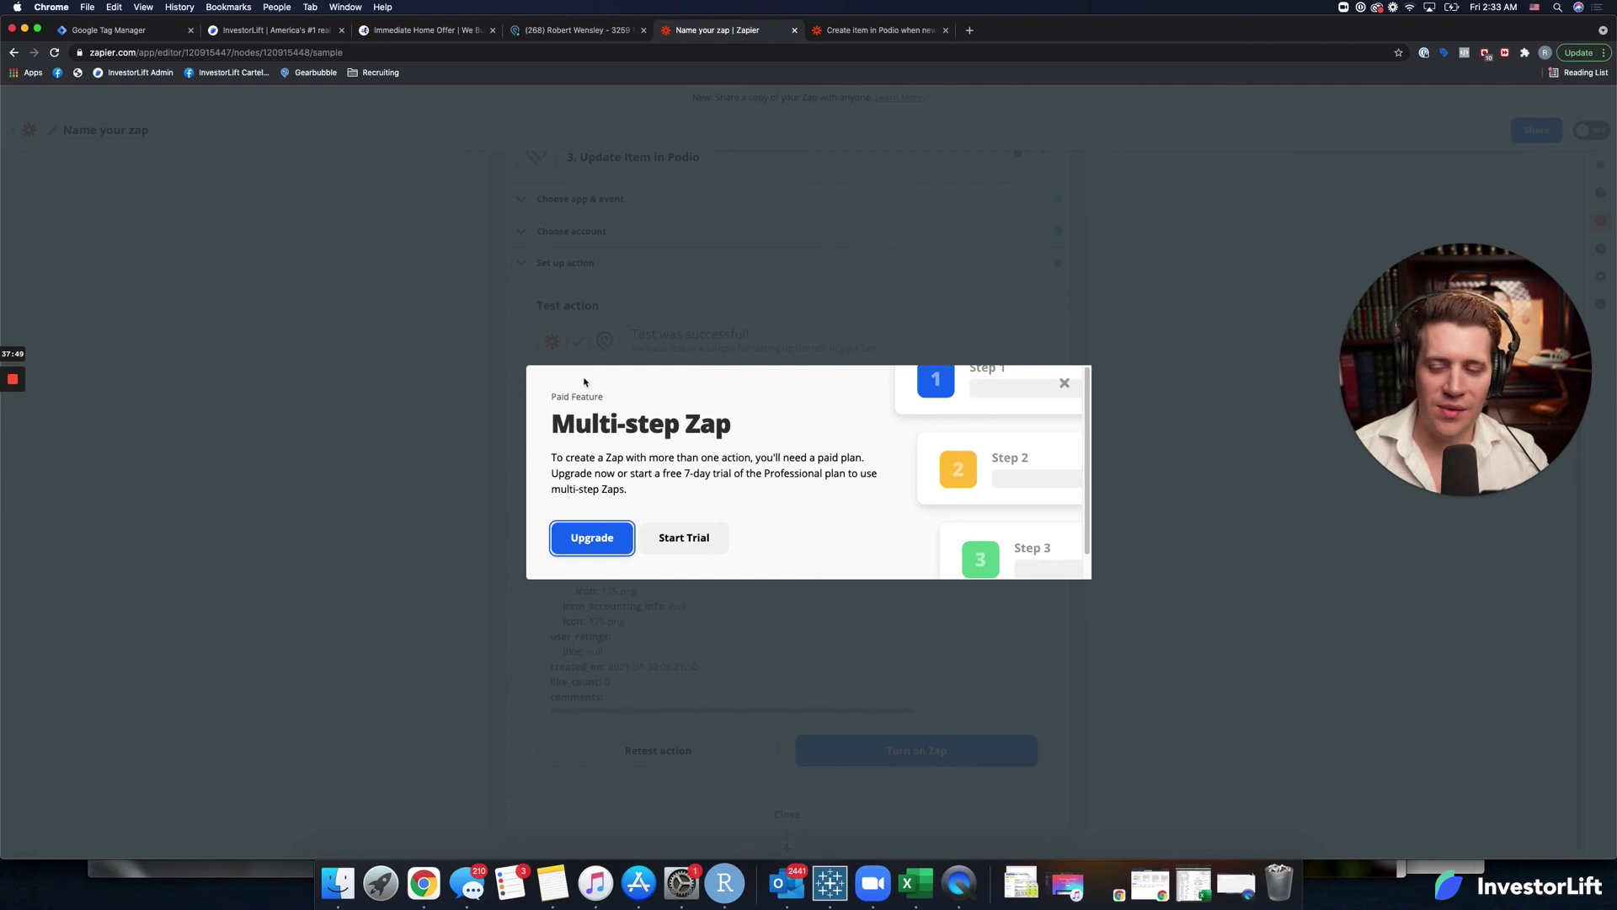
triple_click(578, 412)
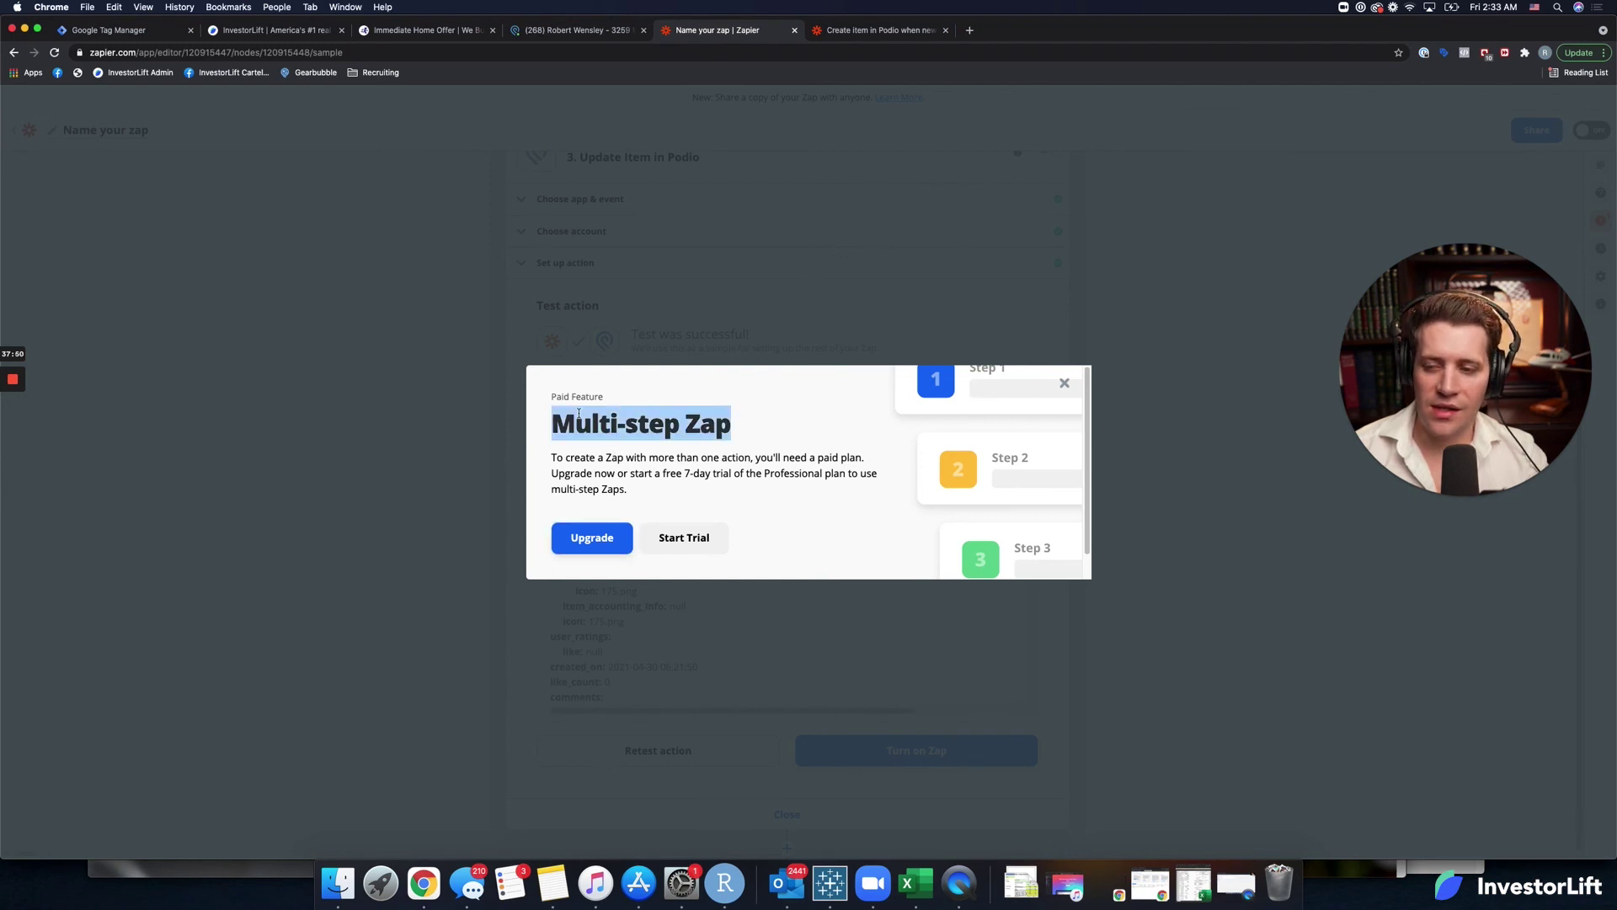
click(607, 537)
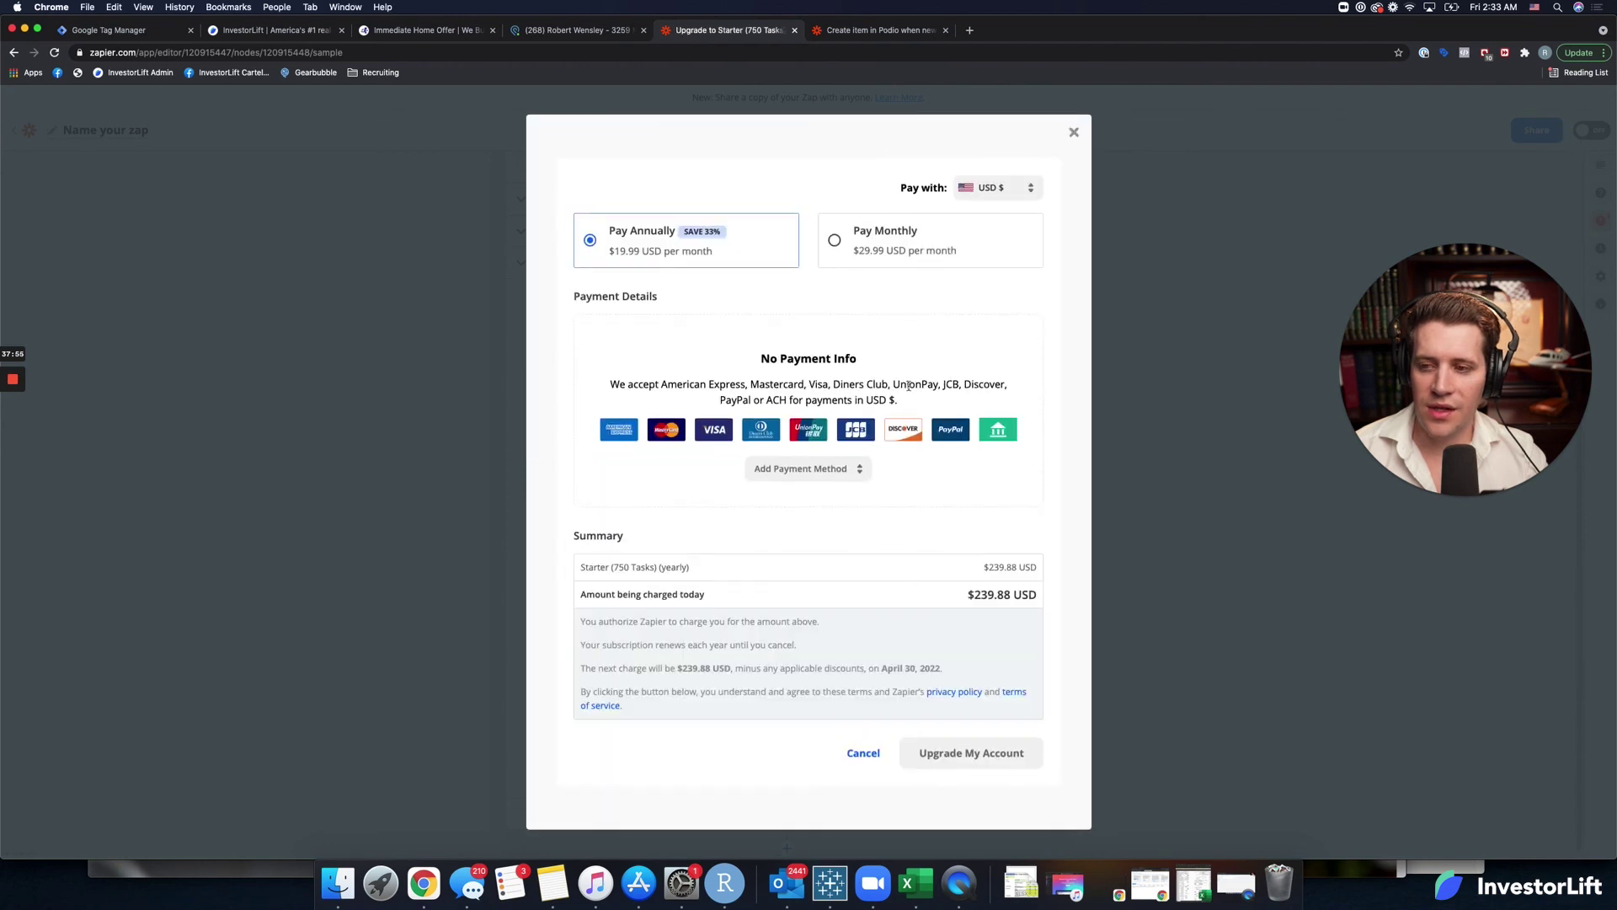
click(933, 251)
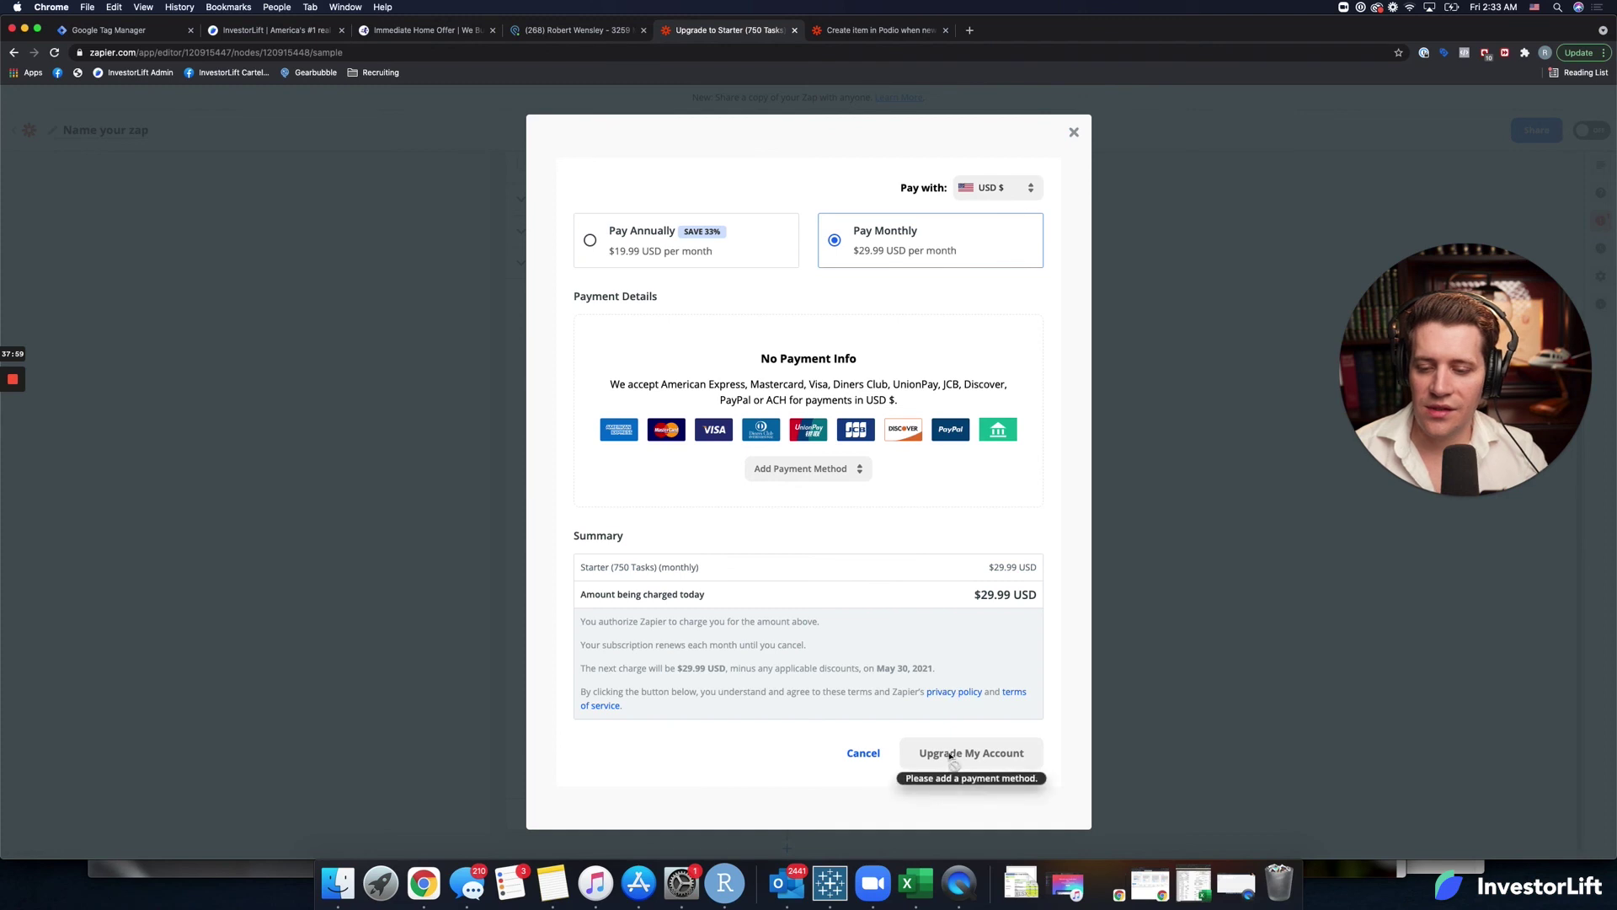
click(1100, 430)
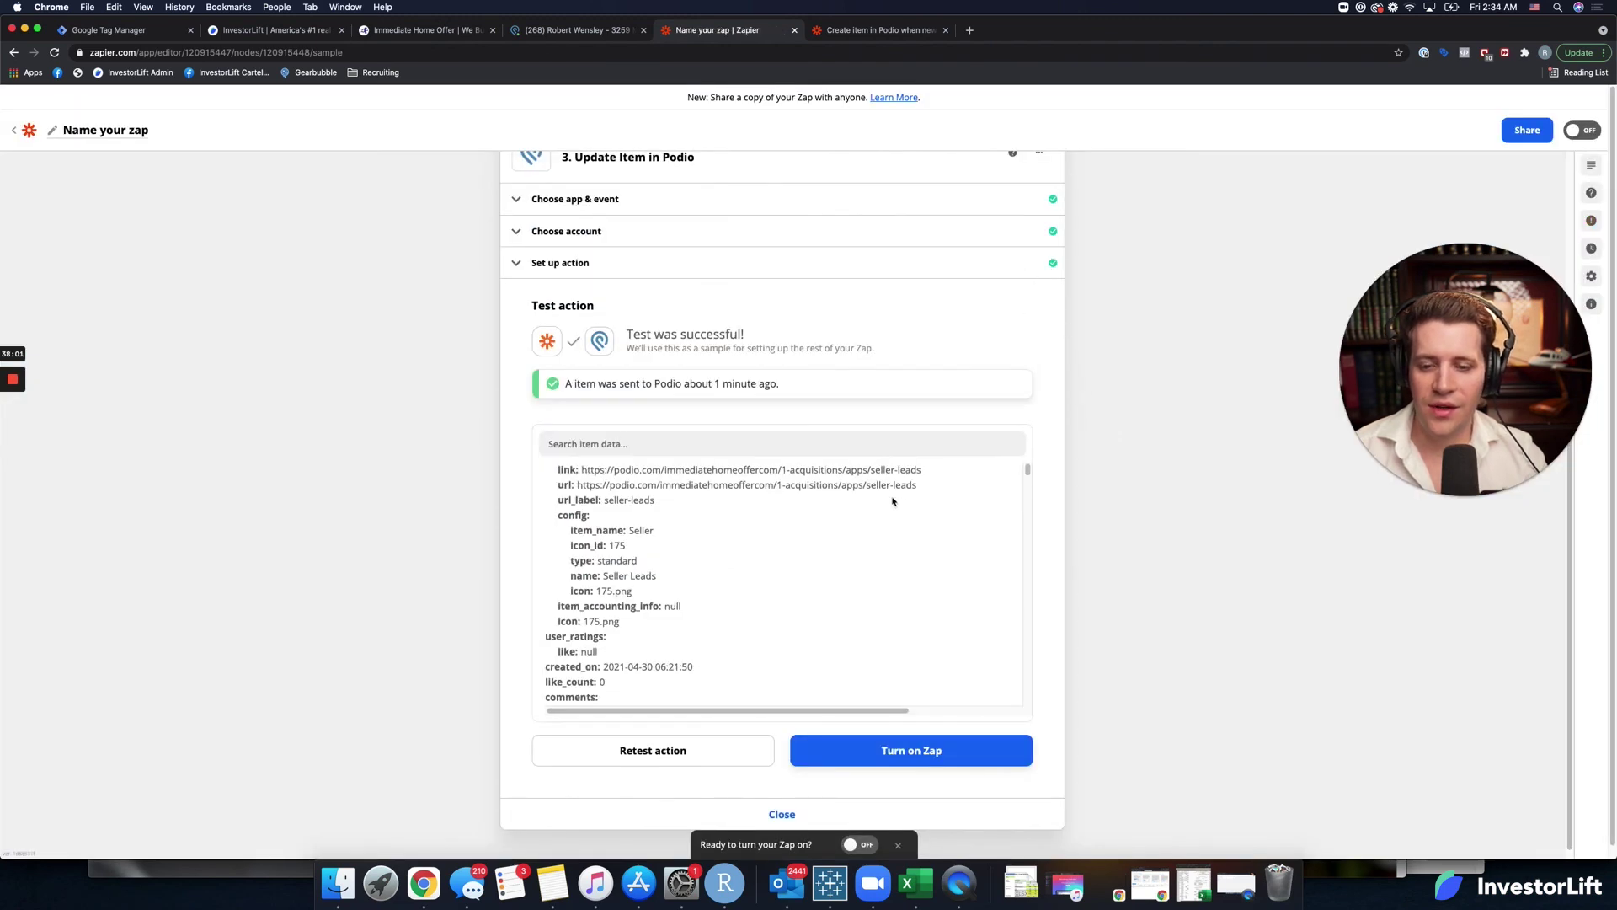
scroll(791, 628, down, 5)
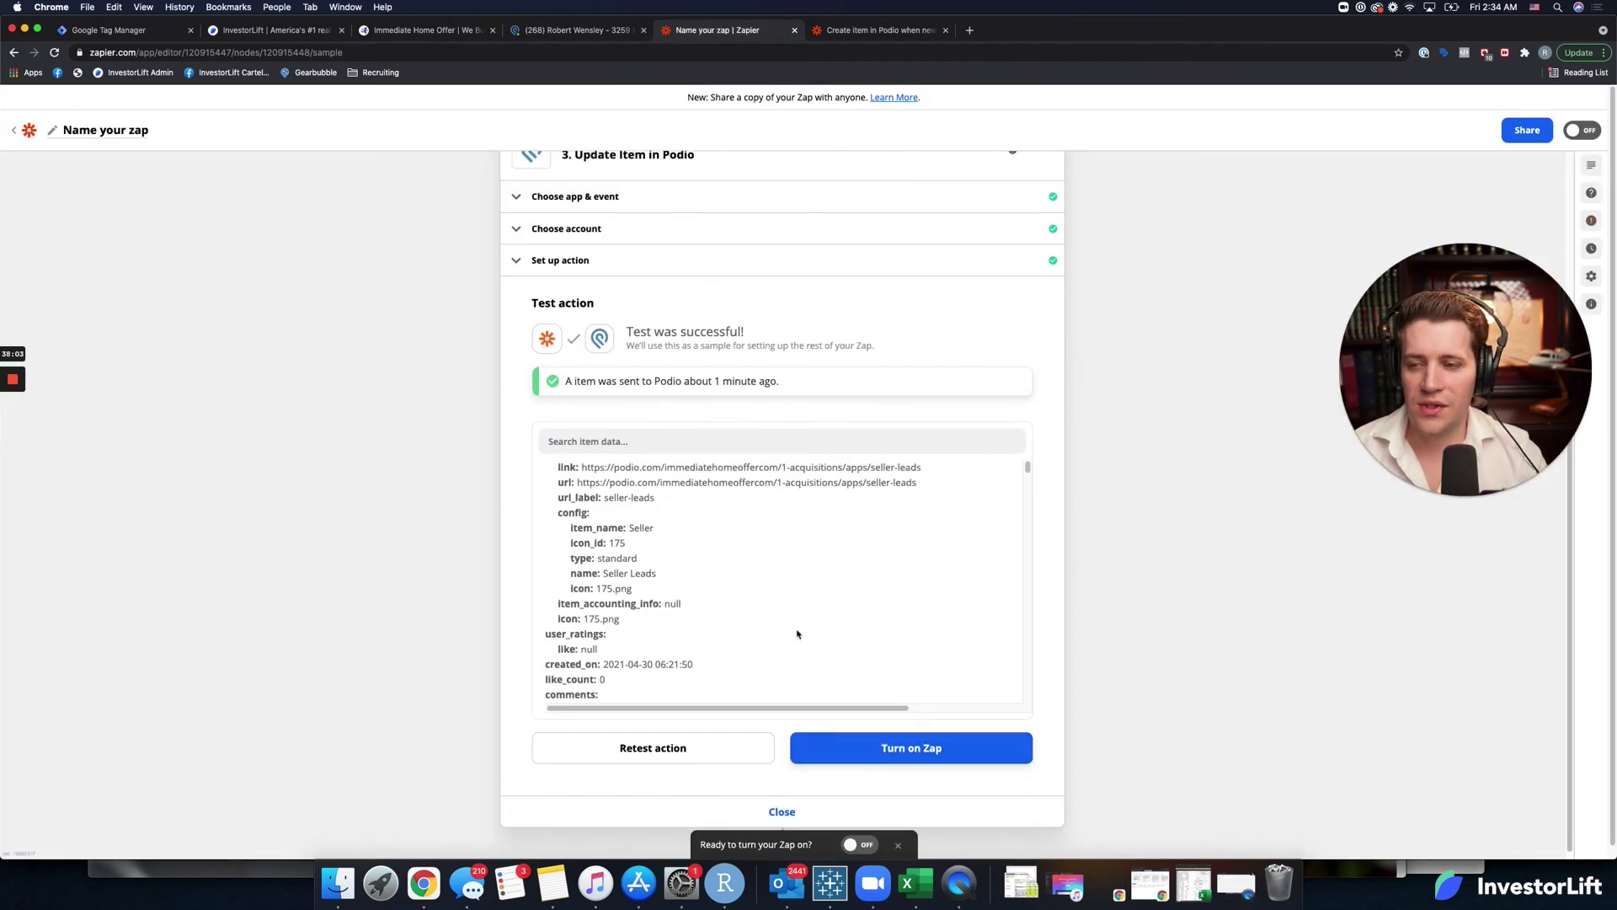
scroll(977, 484, up, 3)
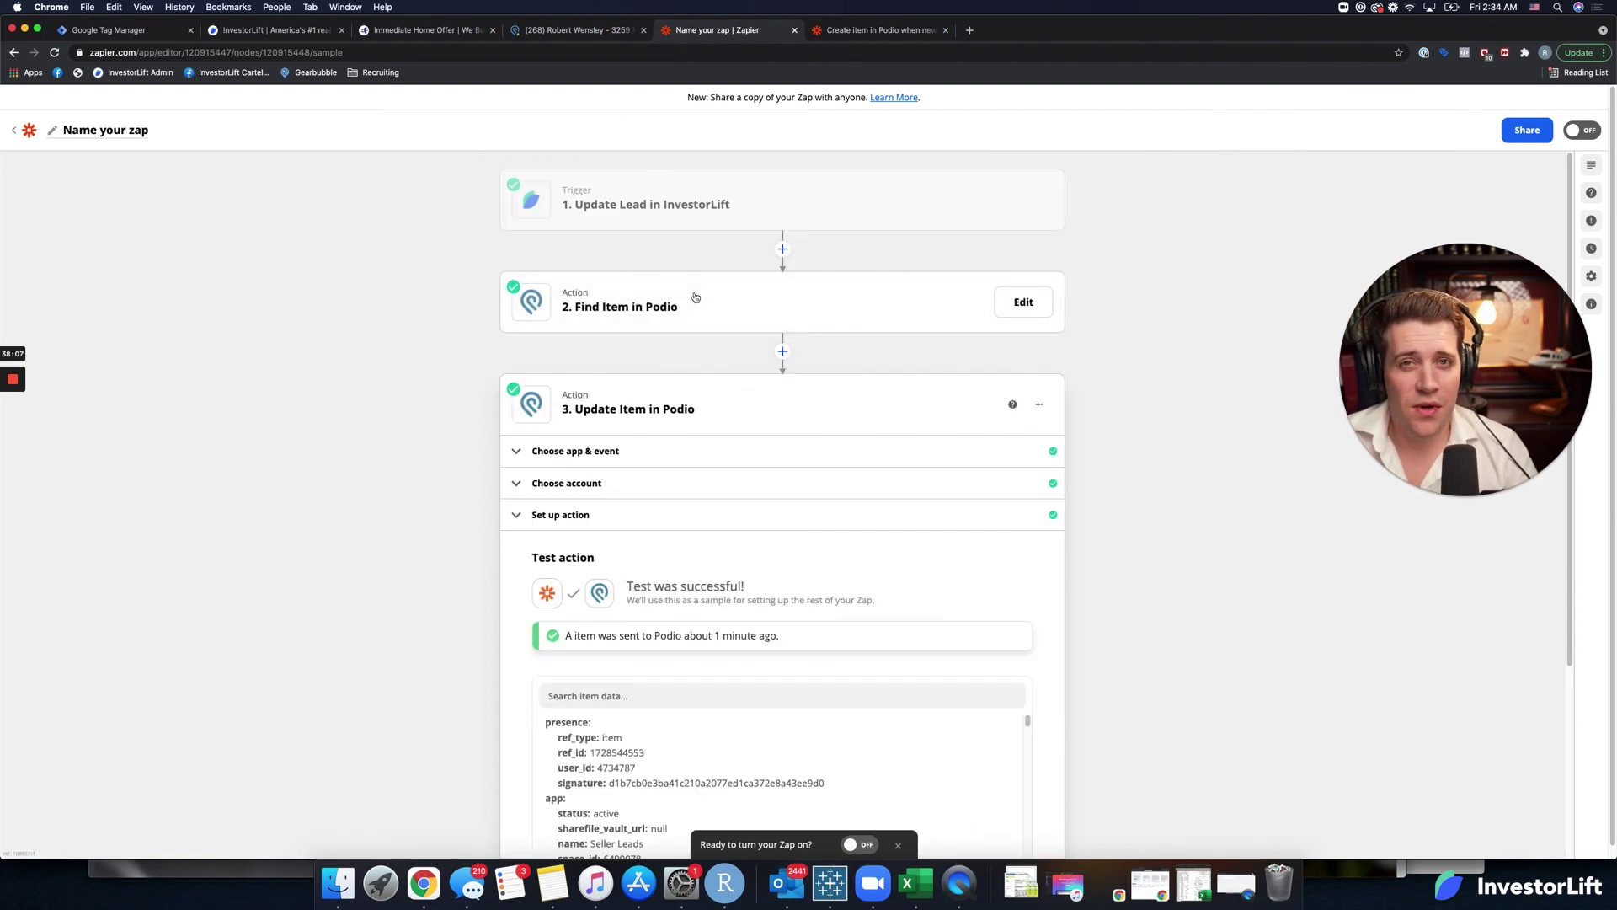
scroll(825, 762, down, 3)
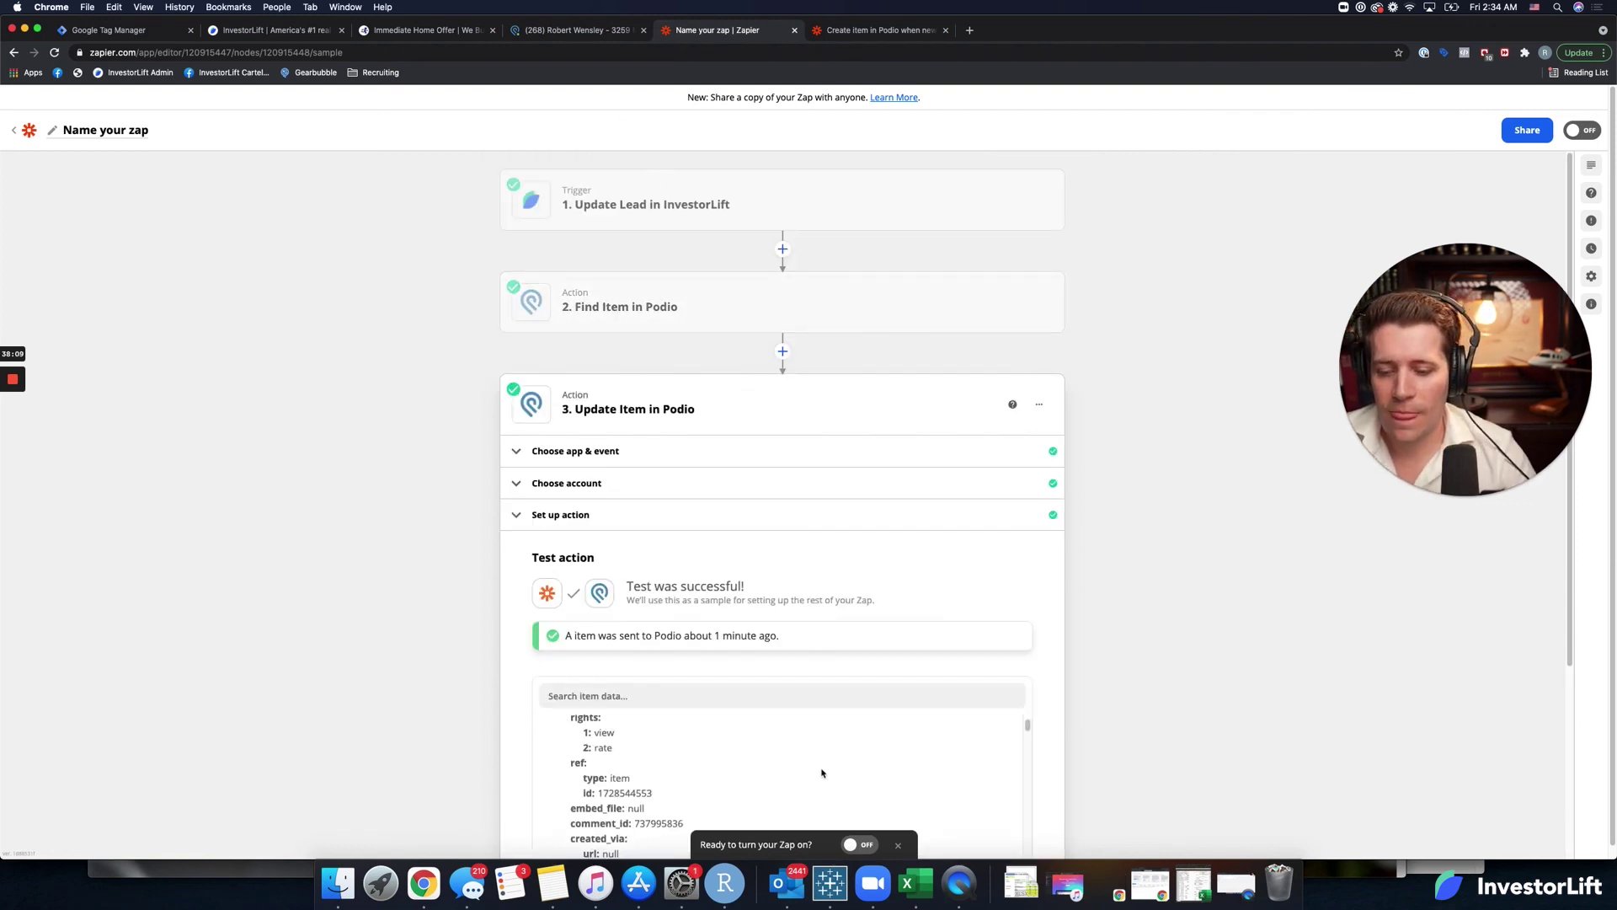
scroll(927, 741, down, 5)
click(968, 730)
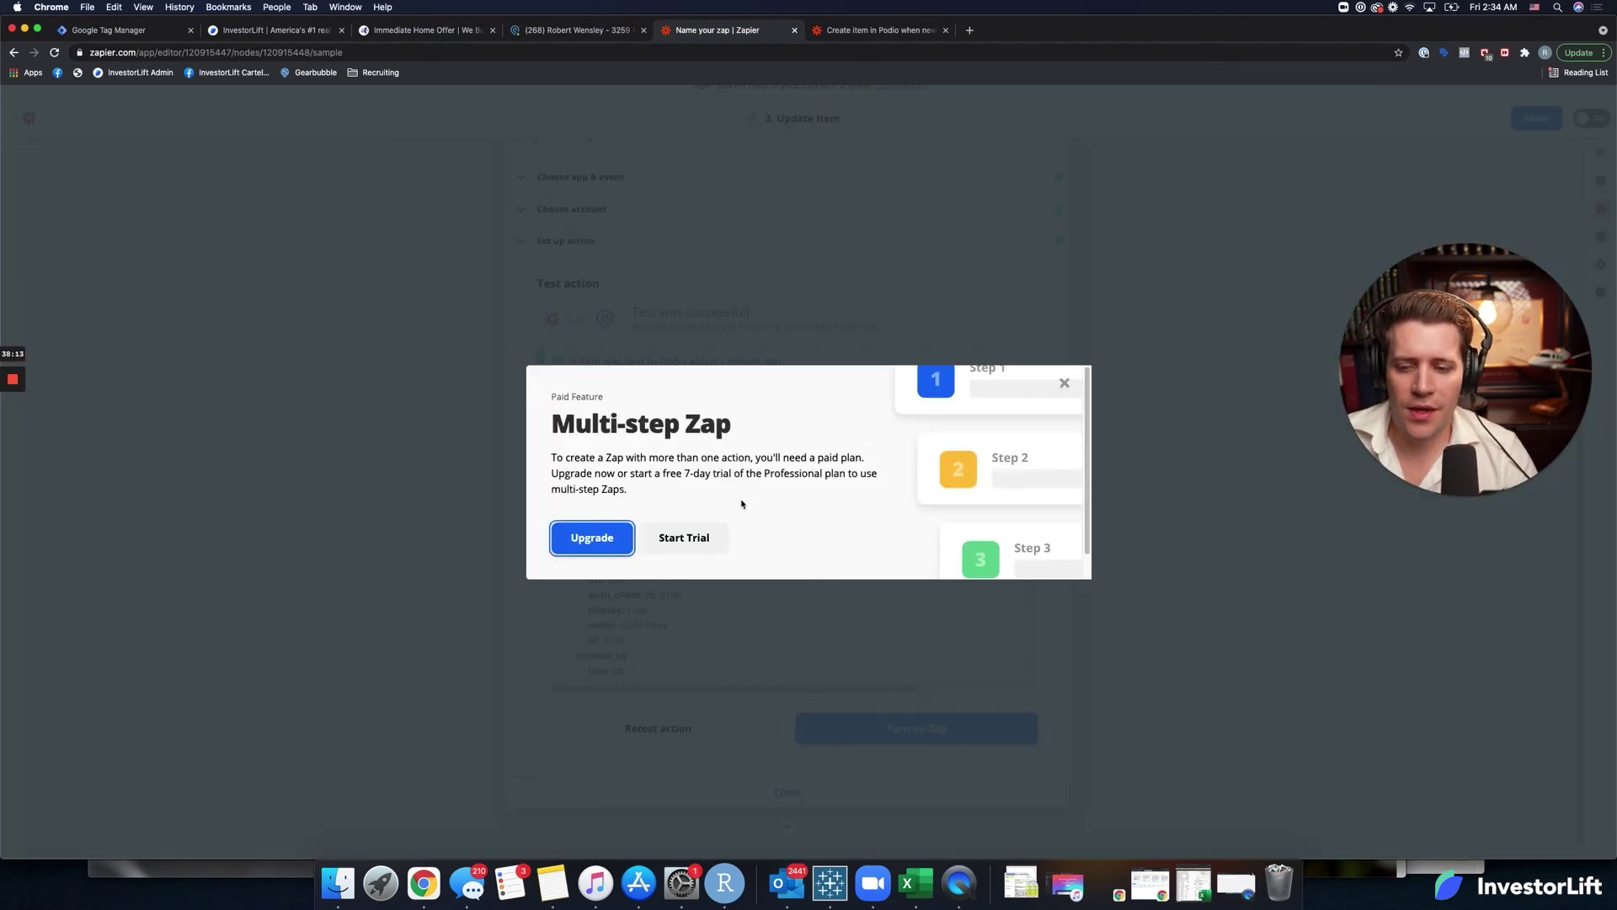
click(684, 538)
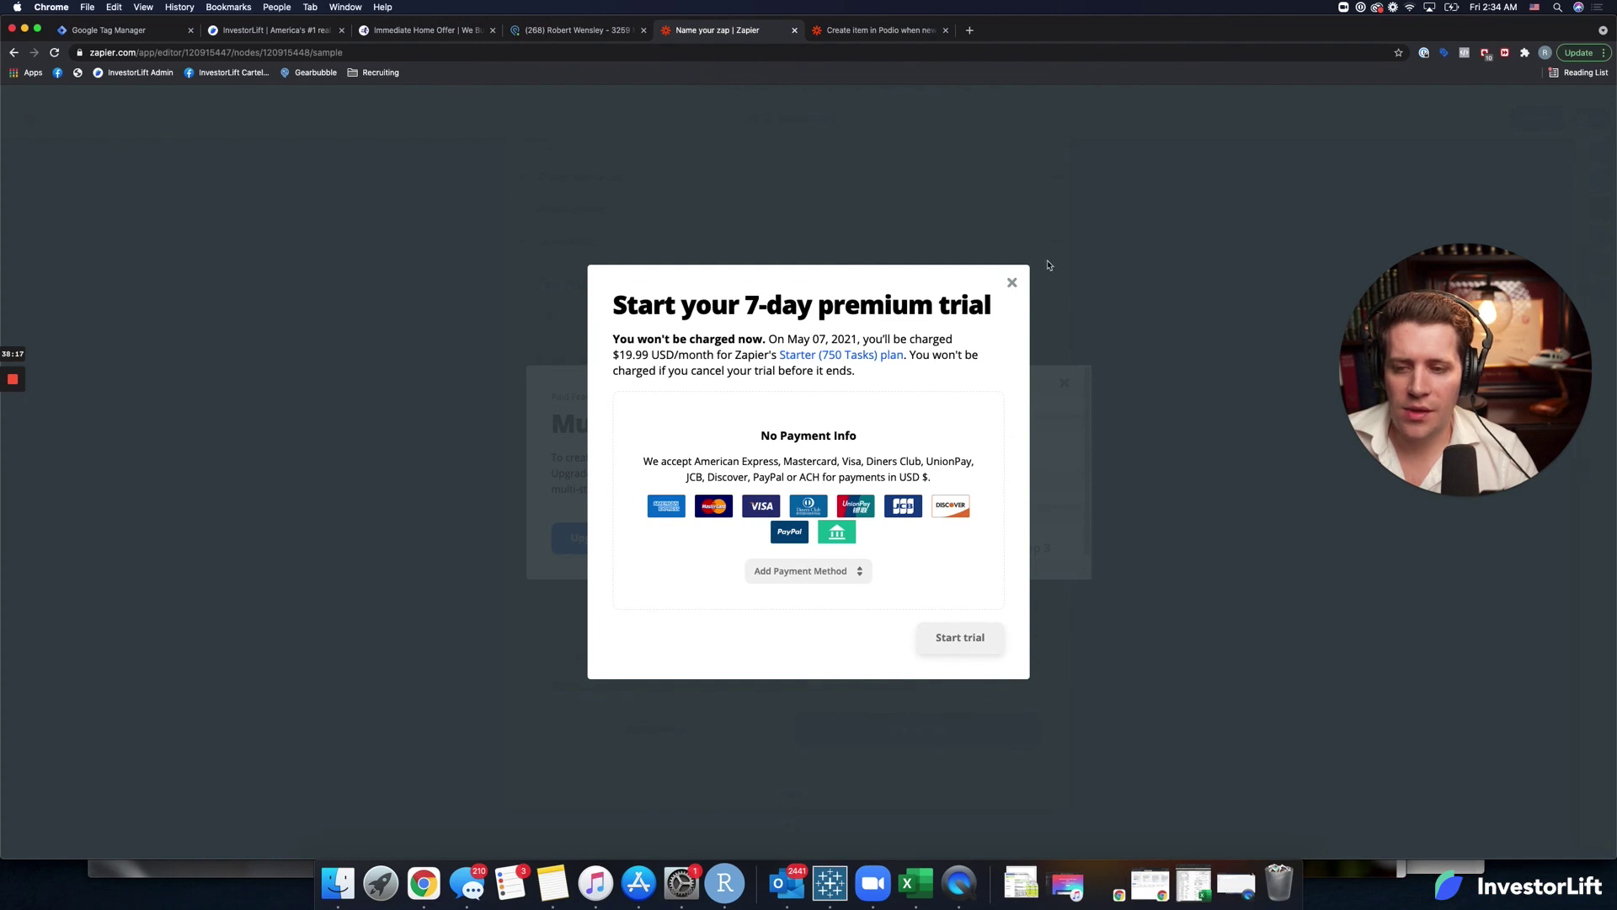
click(1014, 283)
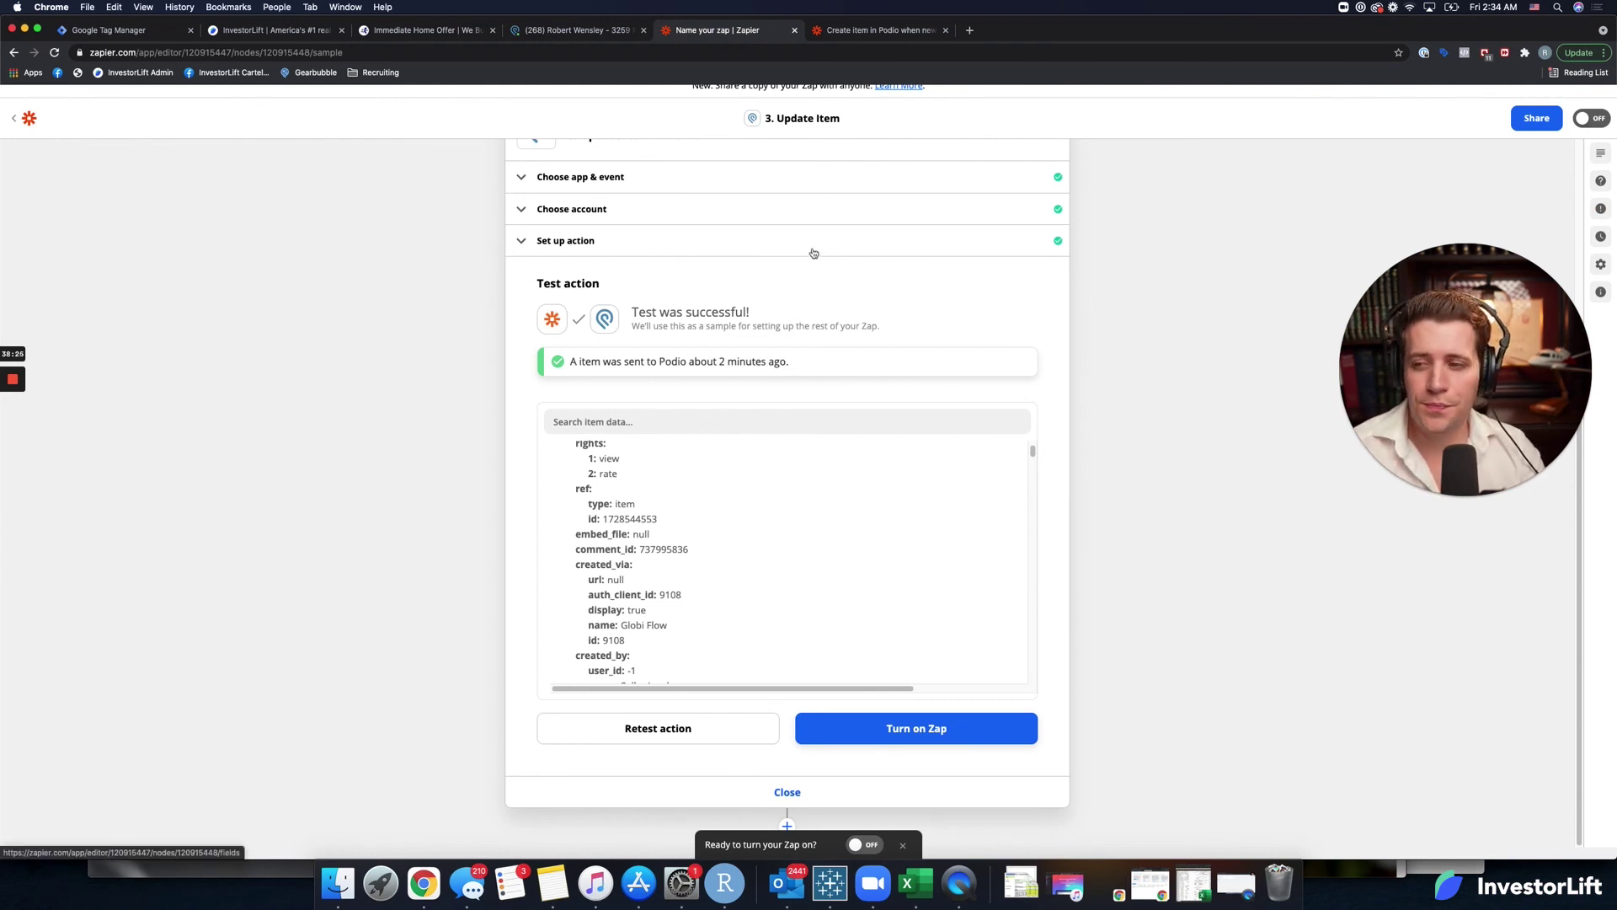
scroll(1070, 417, up, 5)
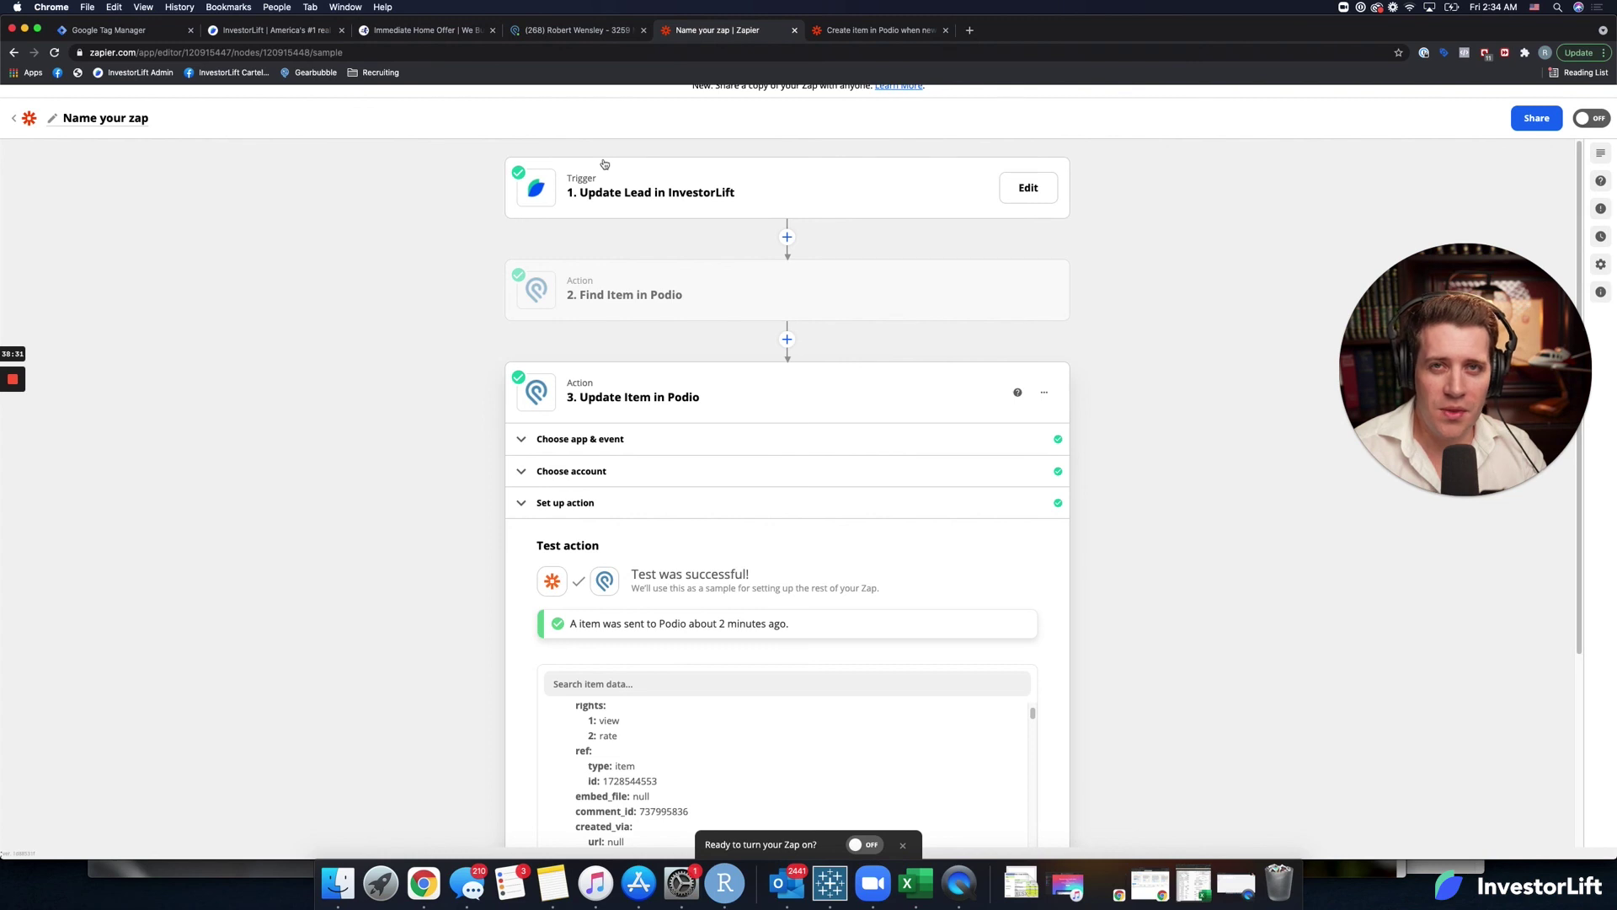
click(969, 30)
Load the useproof.com homepage in the new tab, then switch back to the Zap editor.
text(useproof)
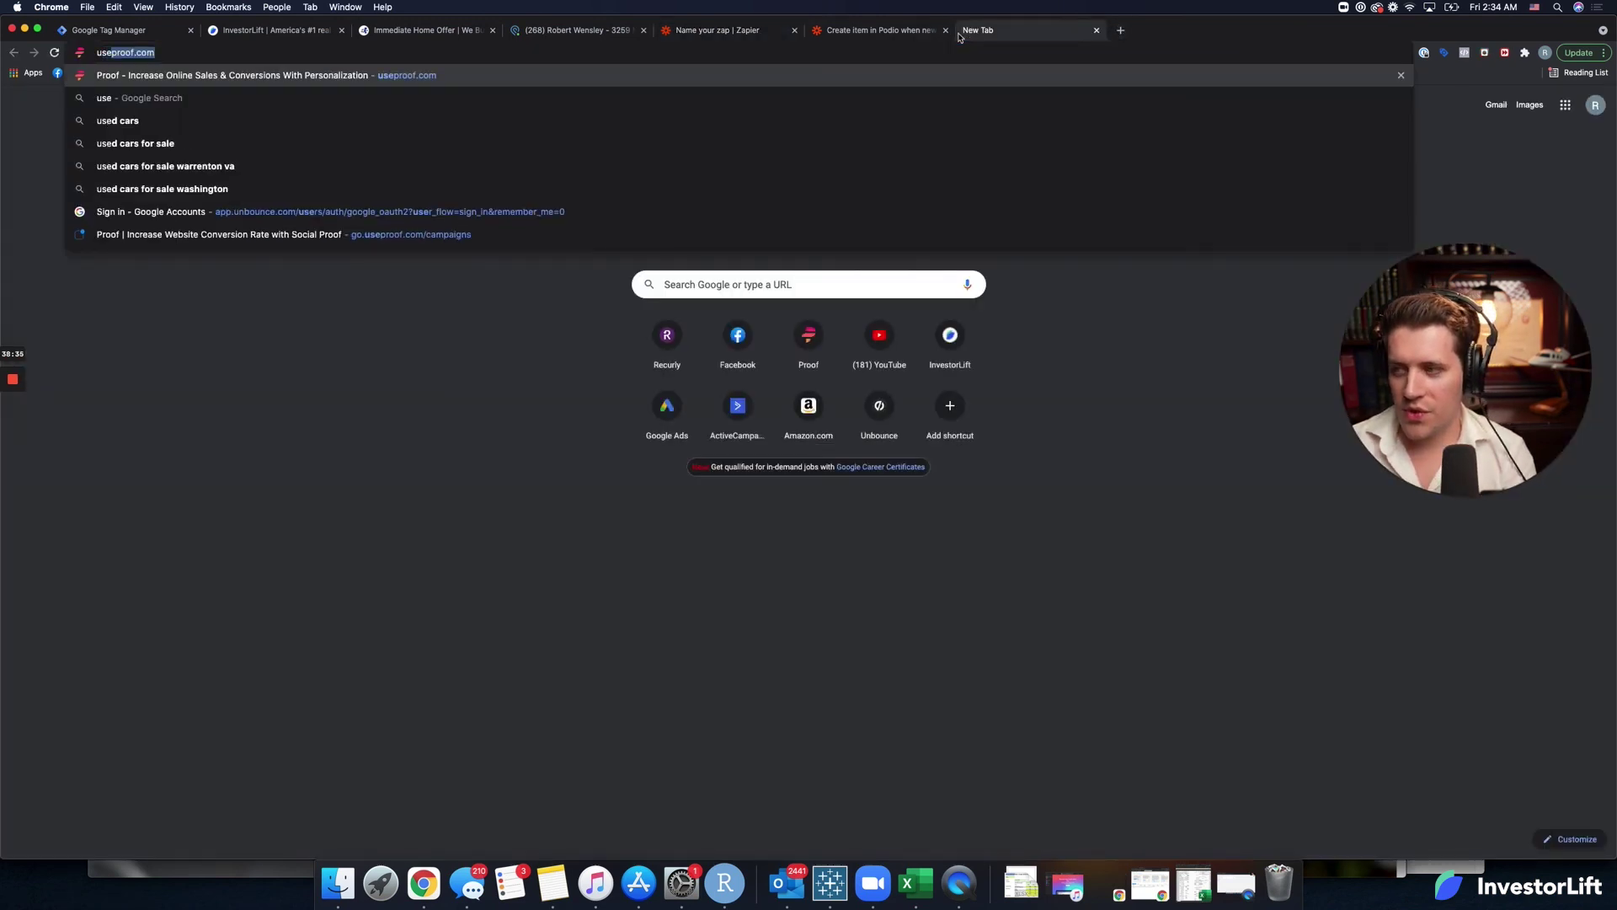
key(Return)
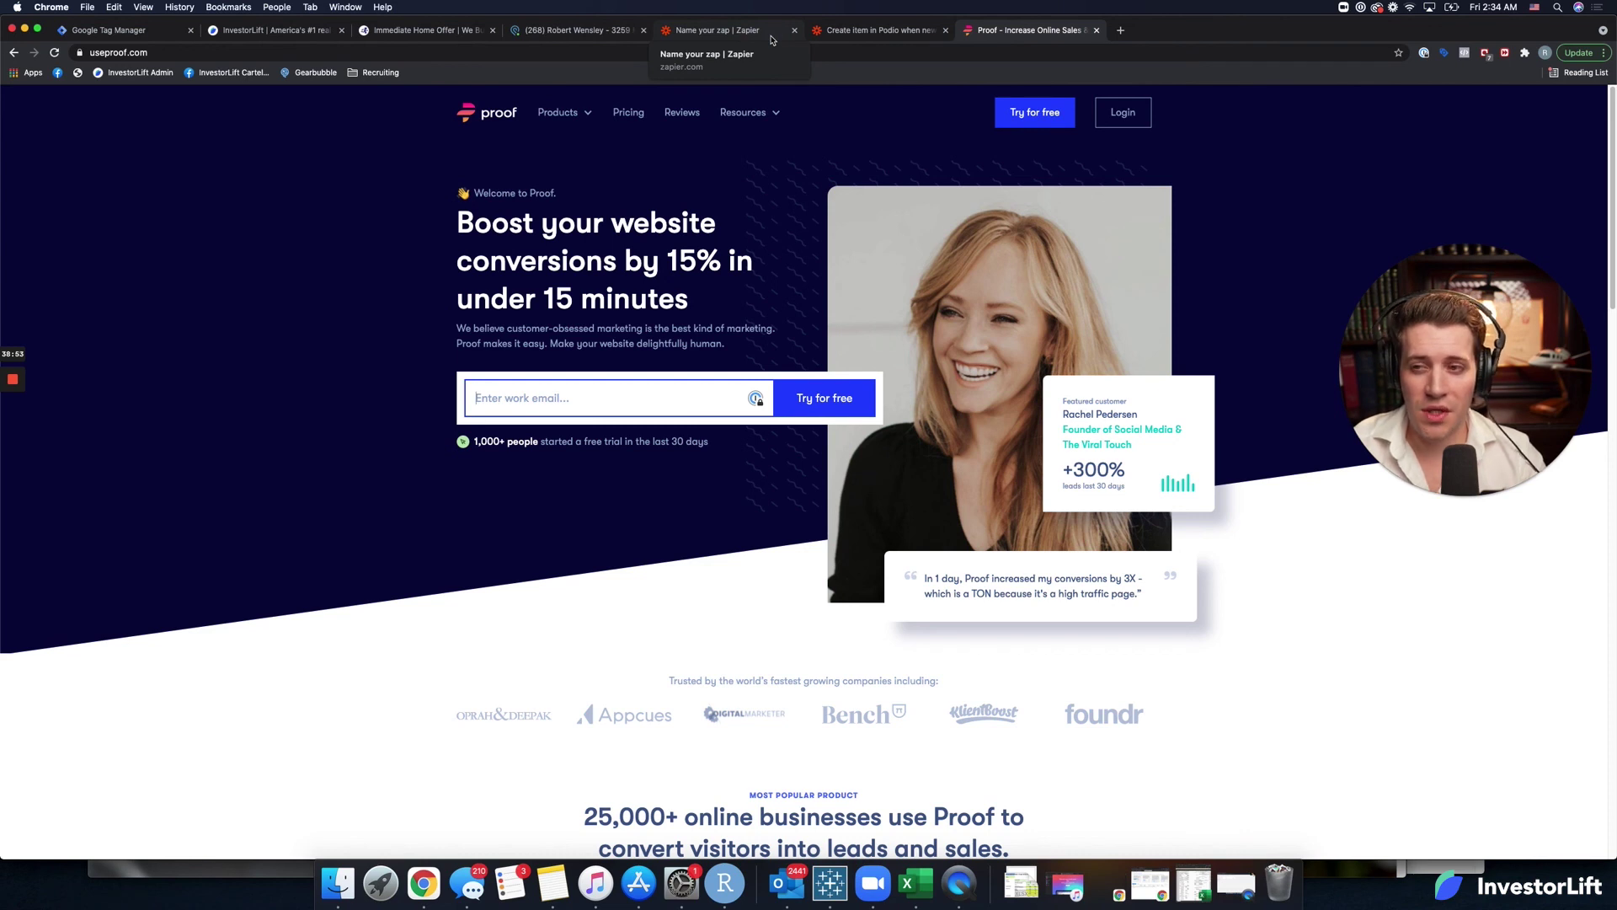
click(771, 33)
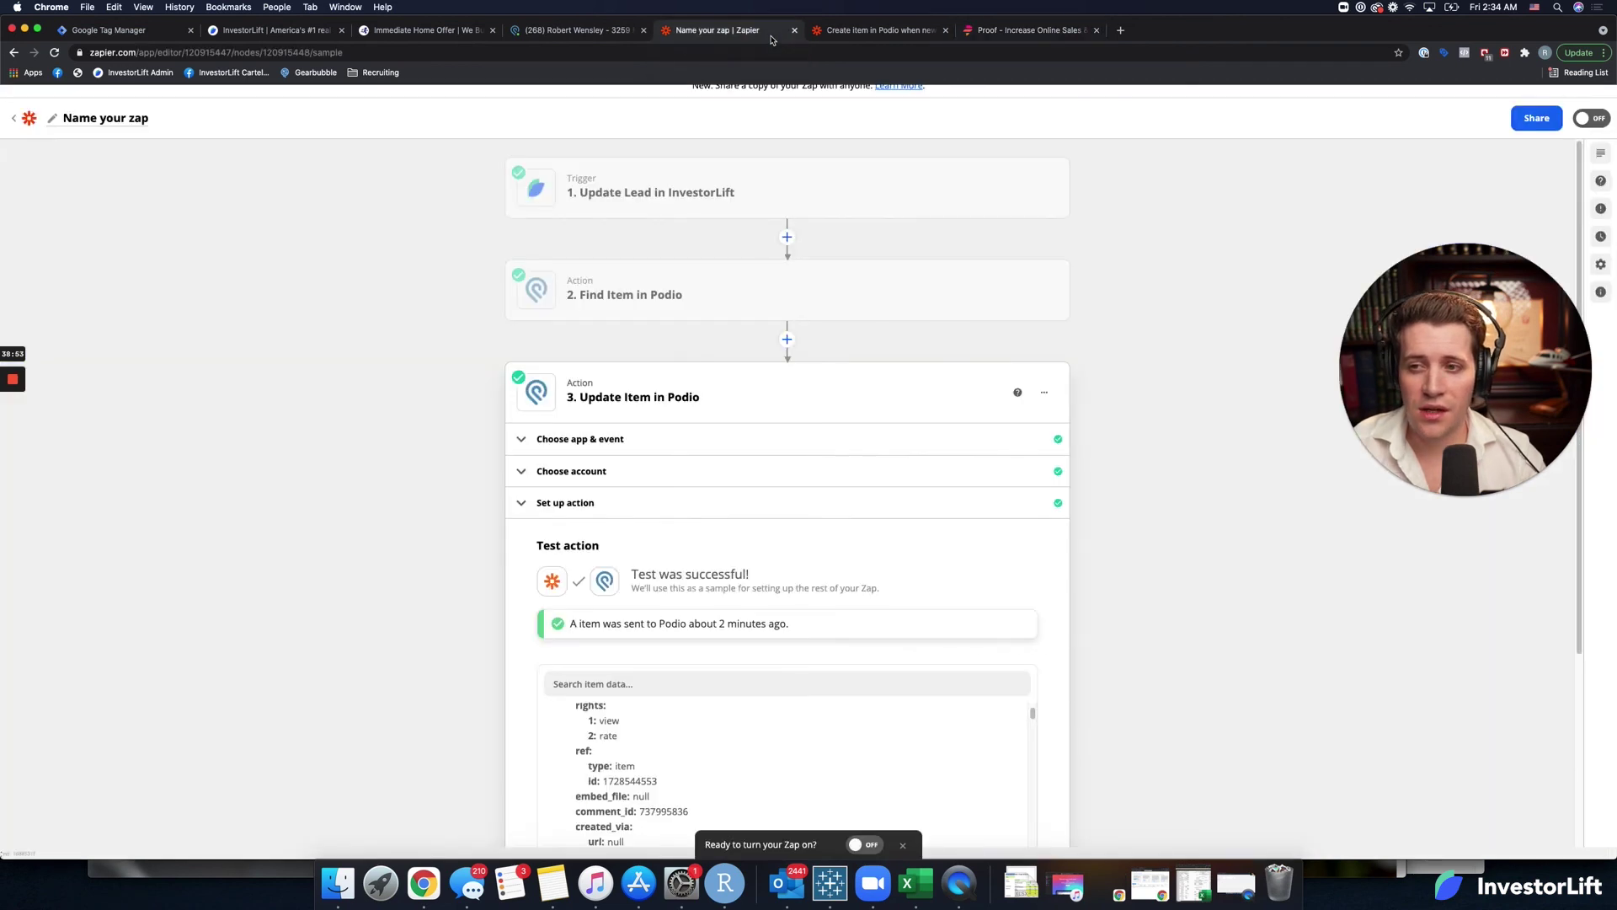
Rename the Zap to 'Update Lead in Podio when Updated in InvestorLift'.
click(124, 121)
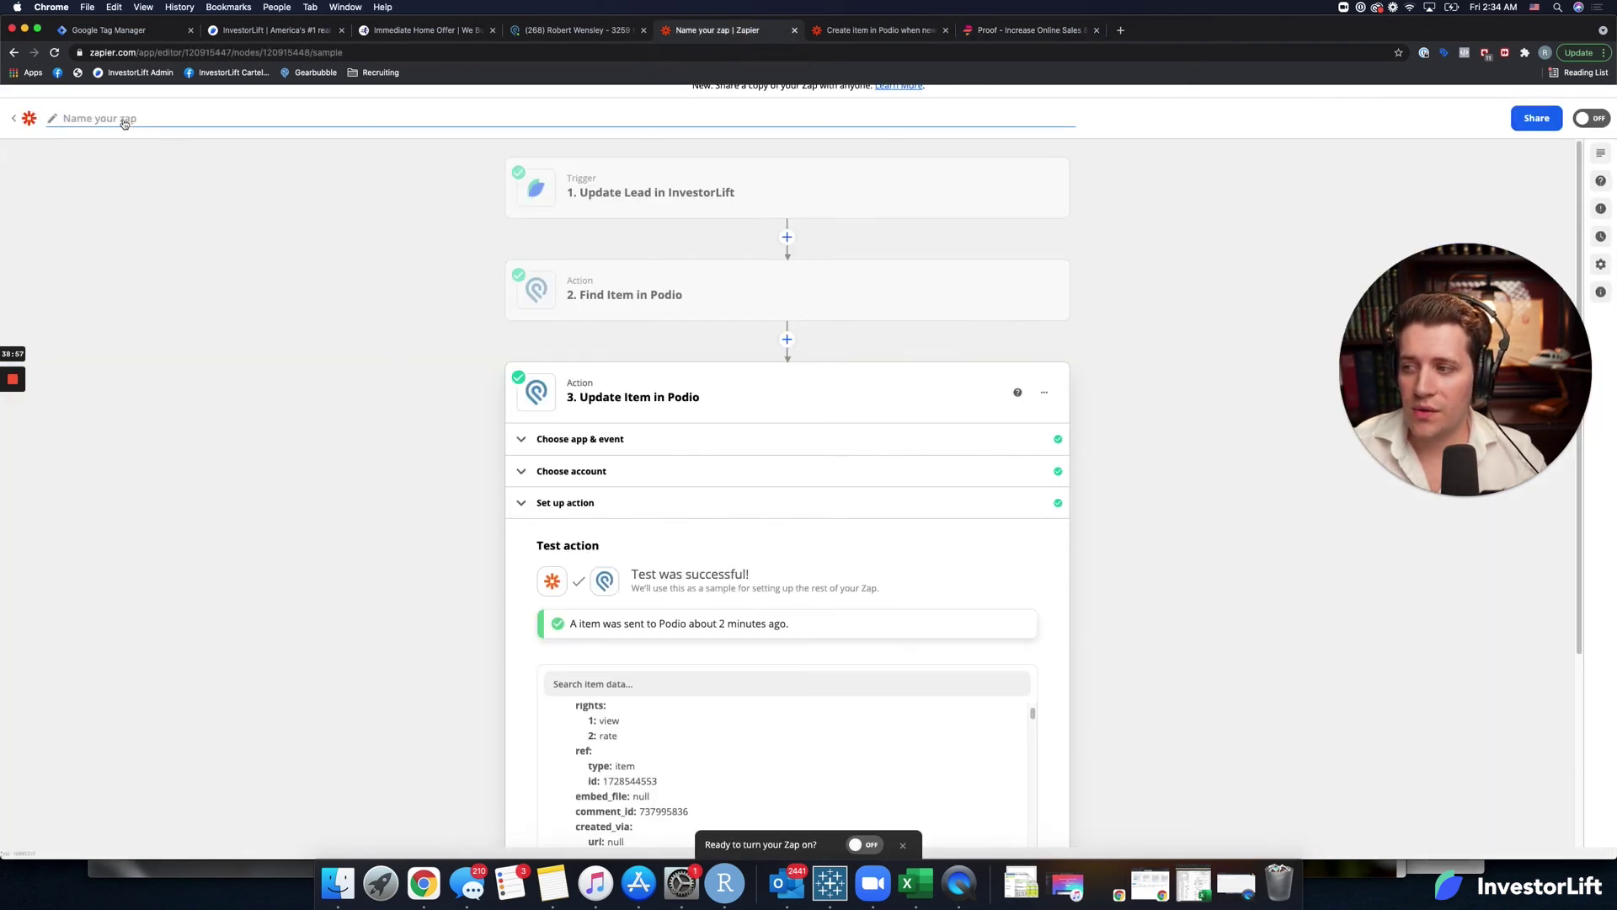
text(Upd)
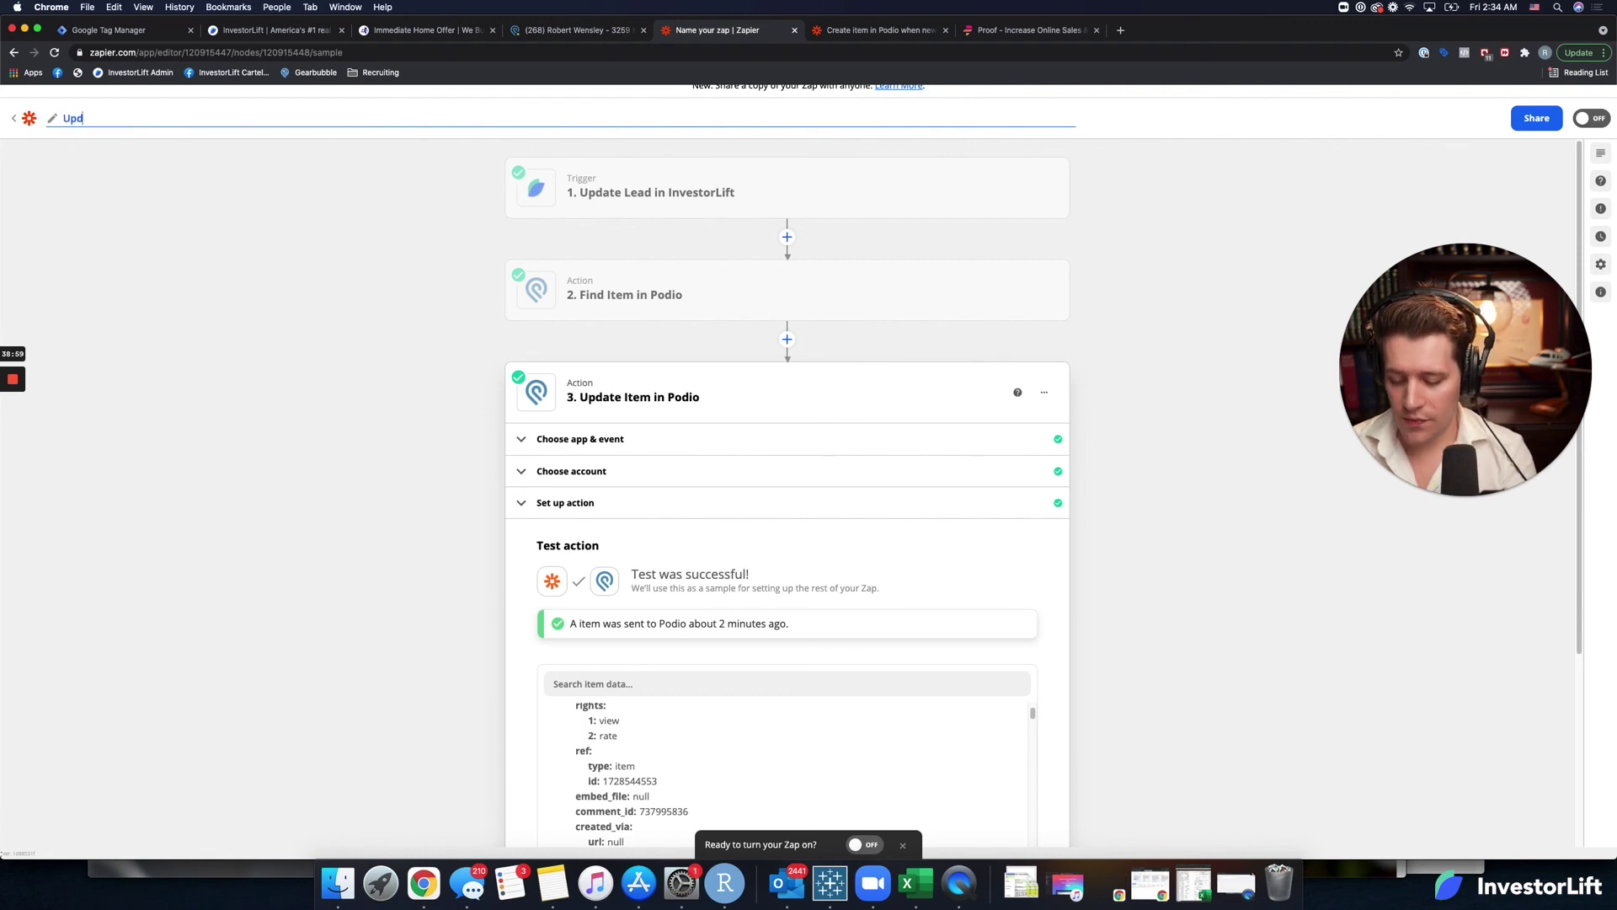
text(ate Lead )
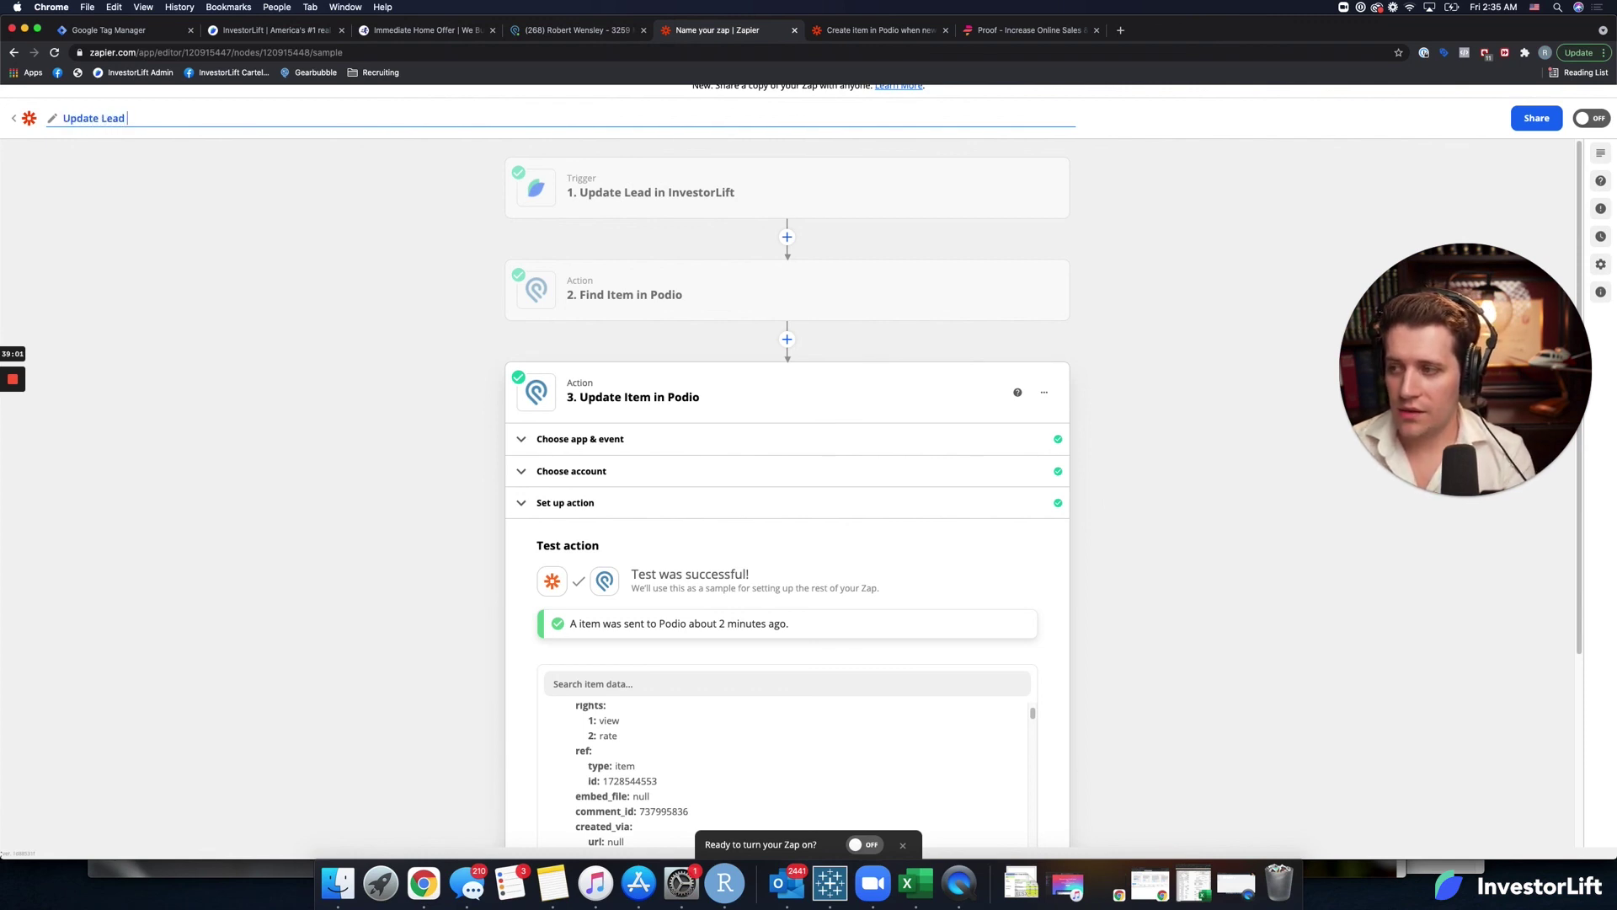
text(in Podio whe)
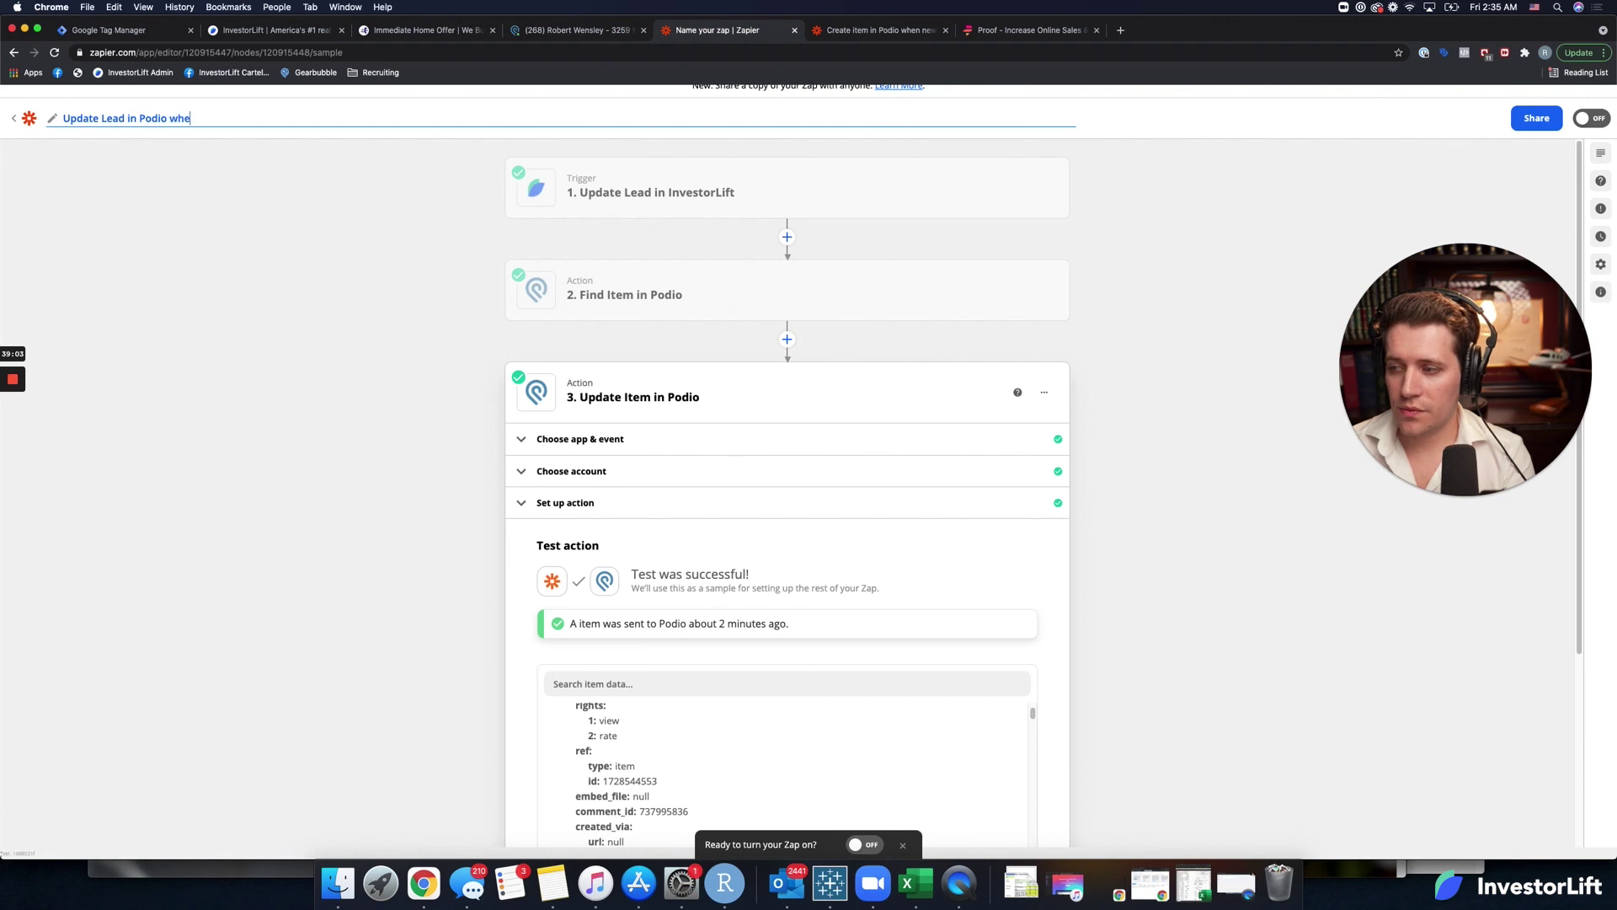
text(n Updated i)
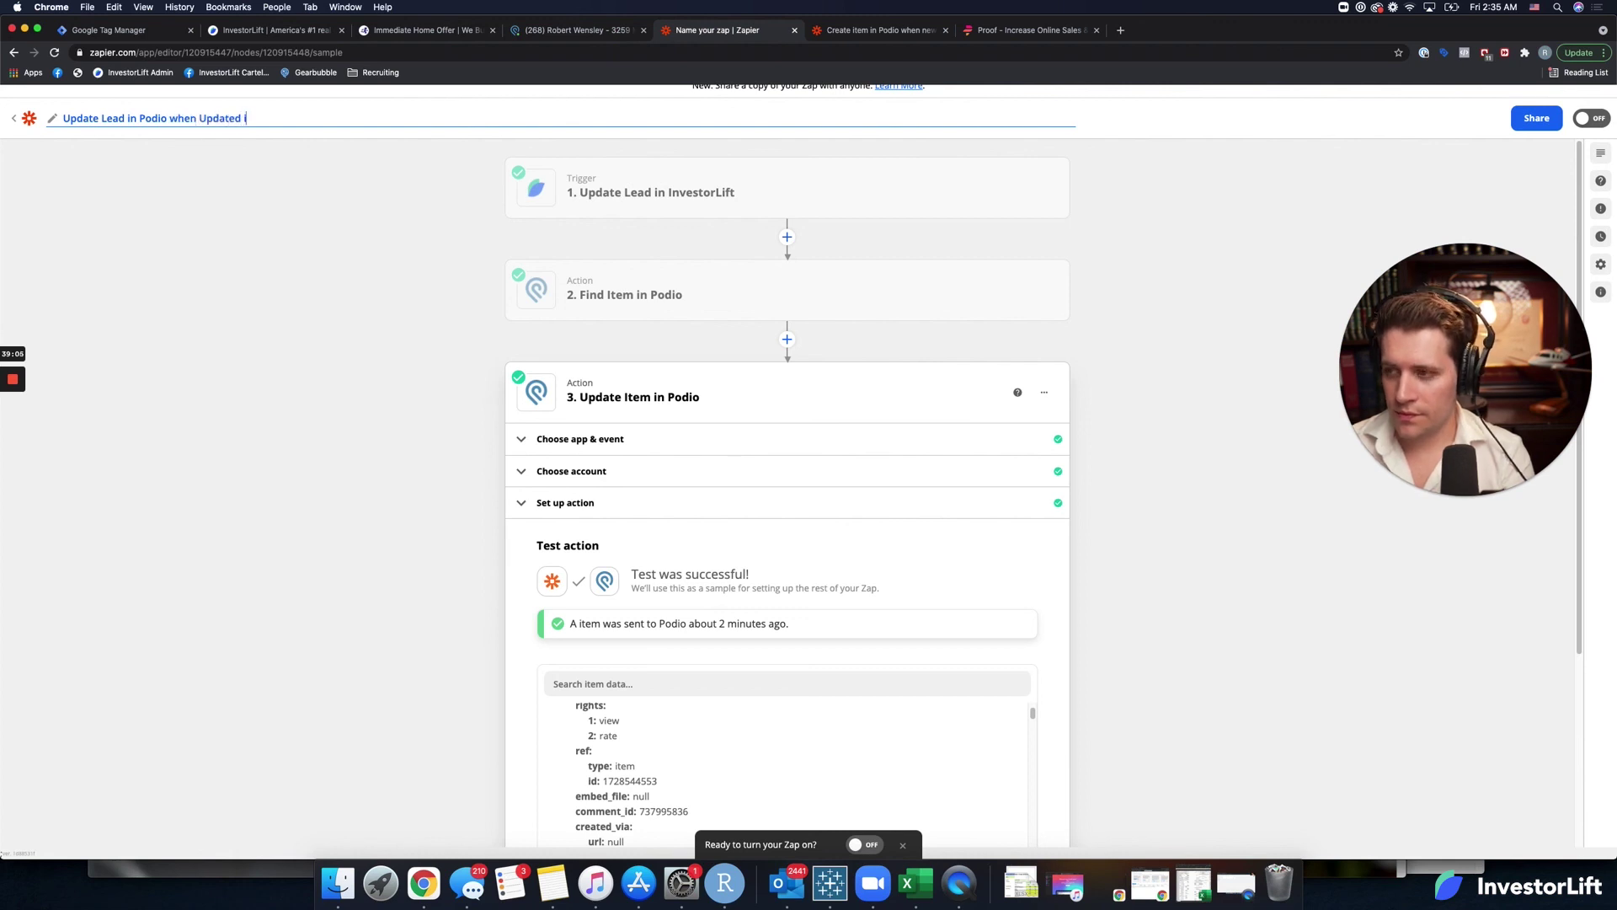
text(n InvestorL)
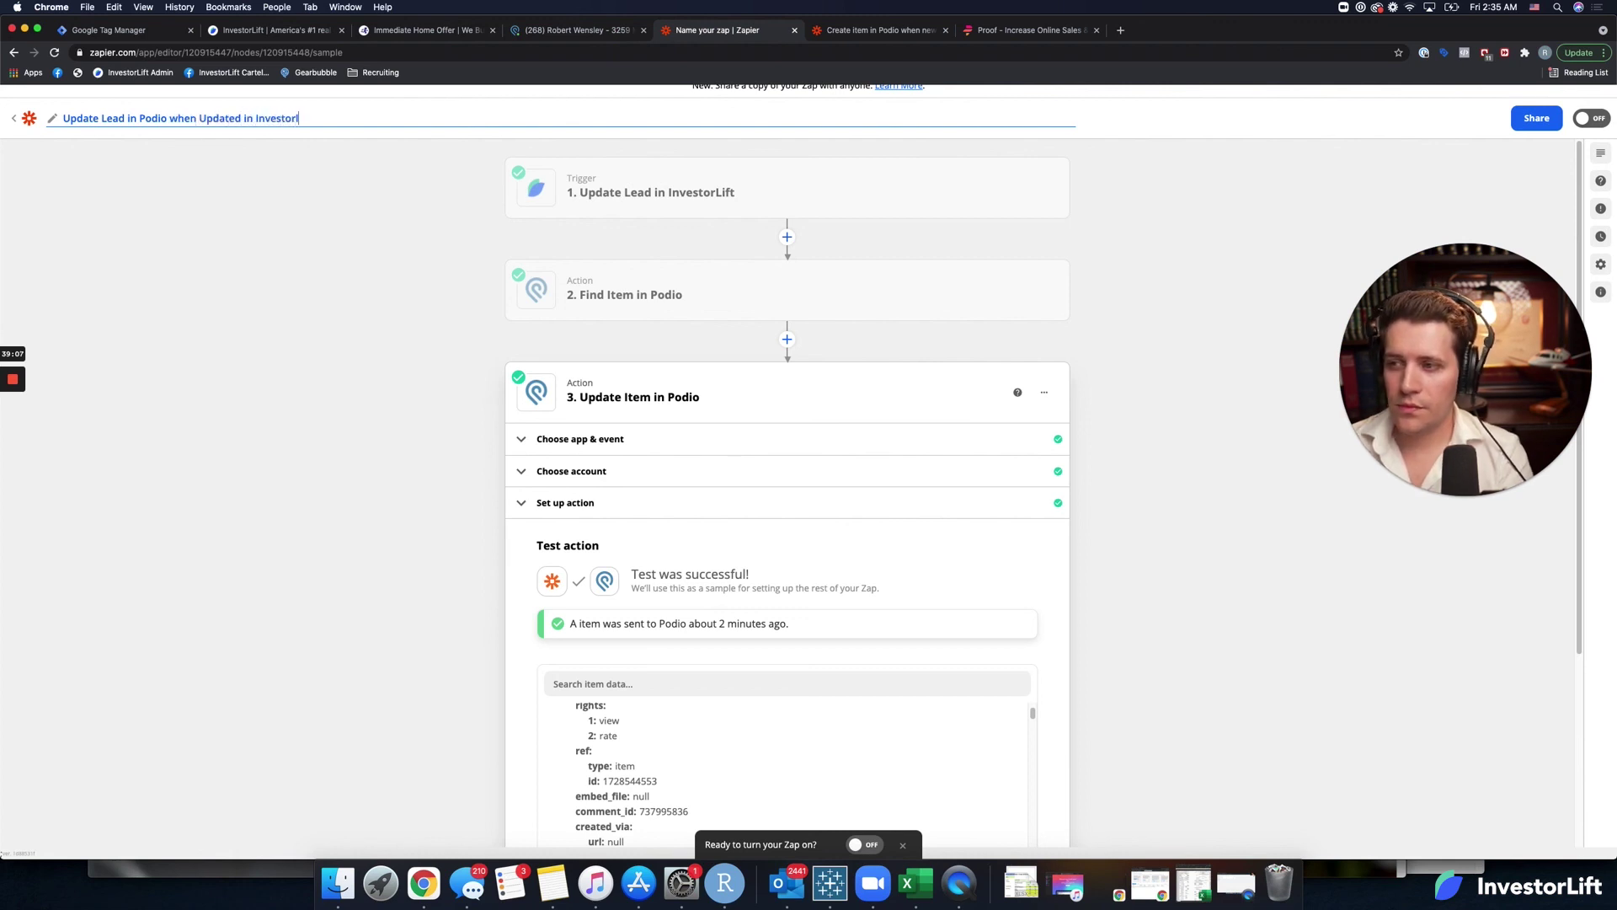
text(ift)
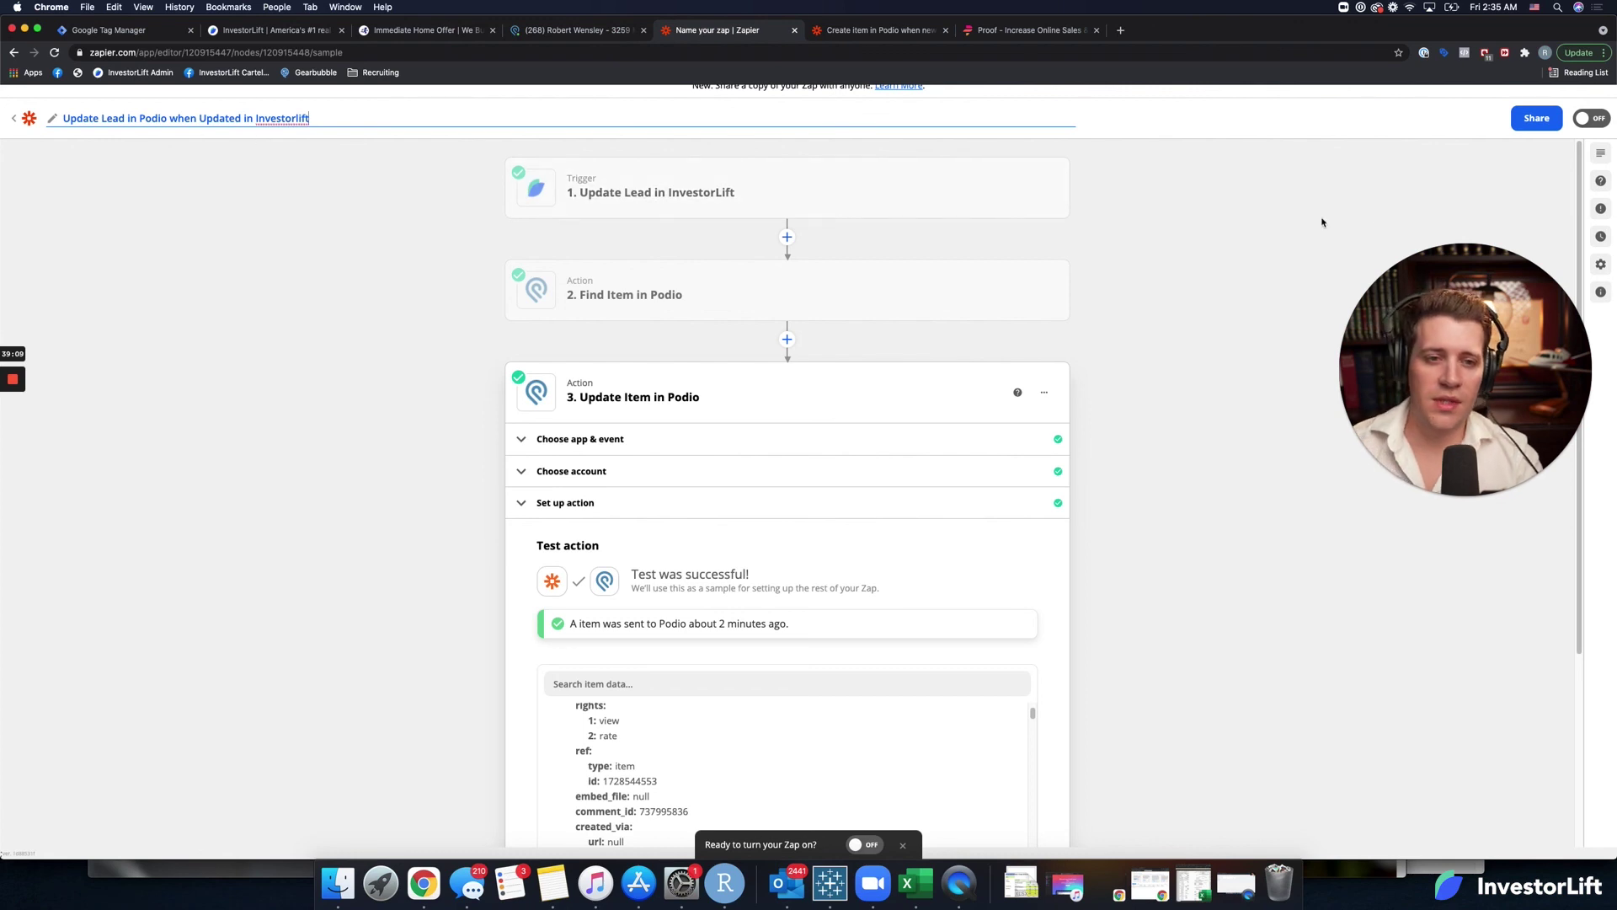
key(Return)
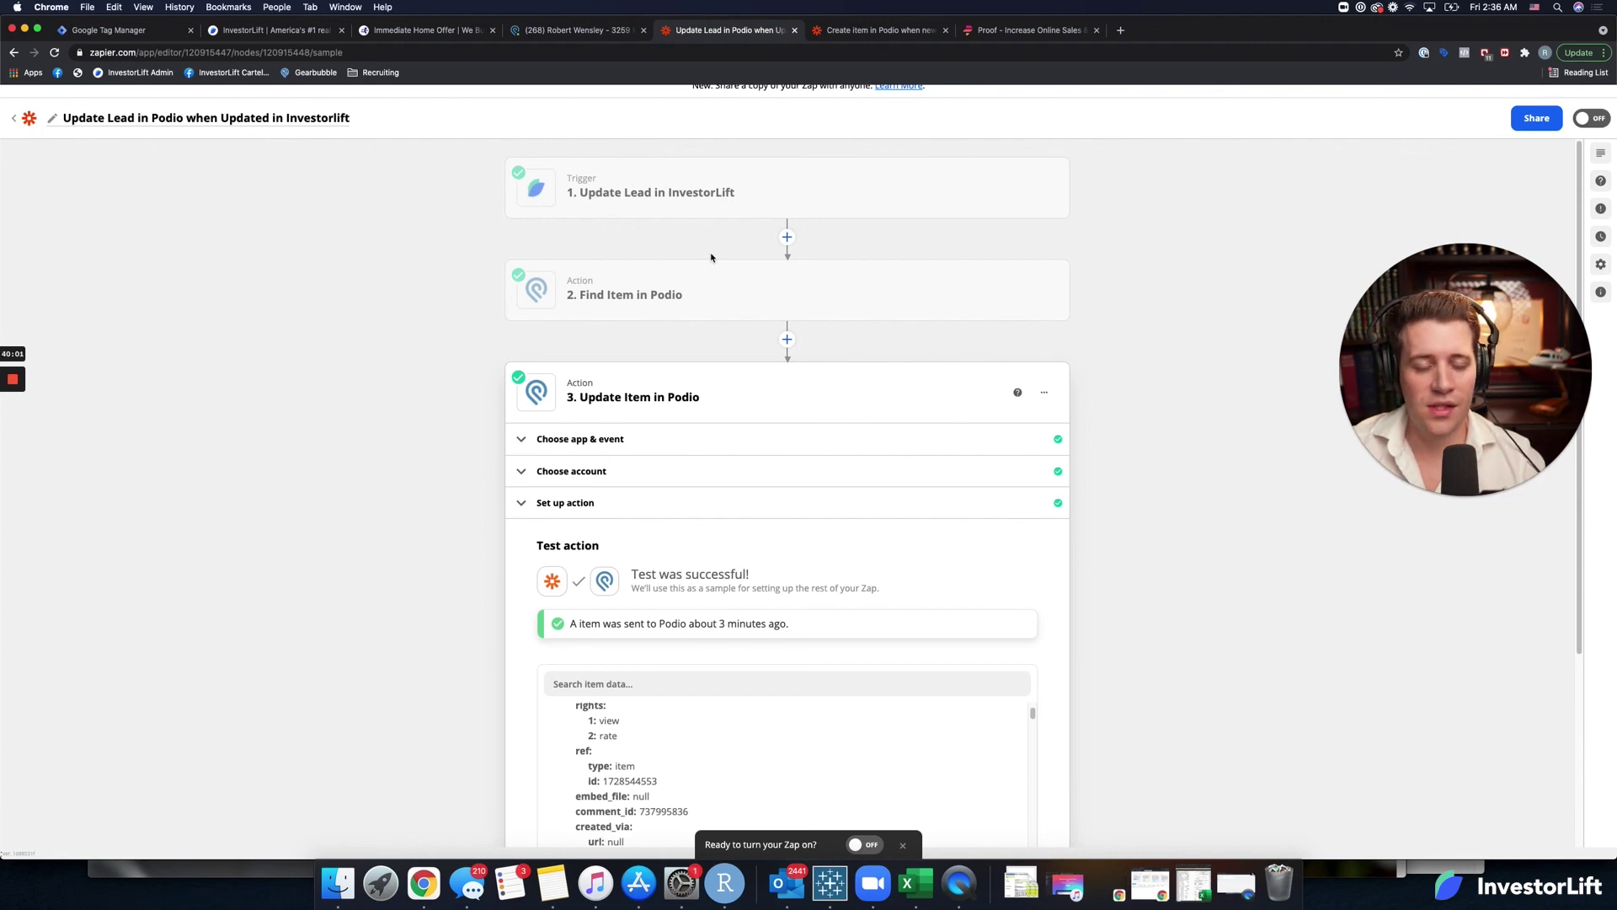
Check the Zap's Errors panel and run history, confirming no errors and no runs yet.
drag(1572, 411, 1496, 253)
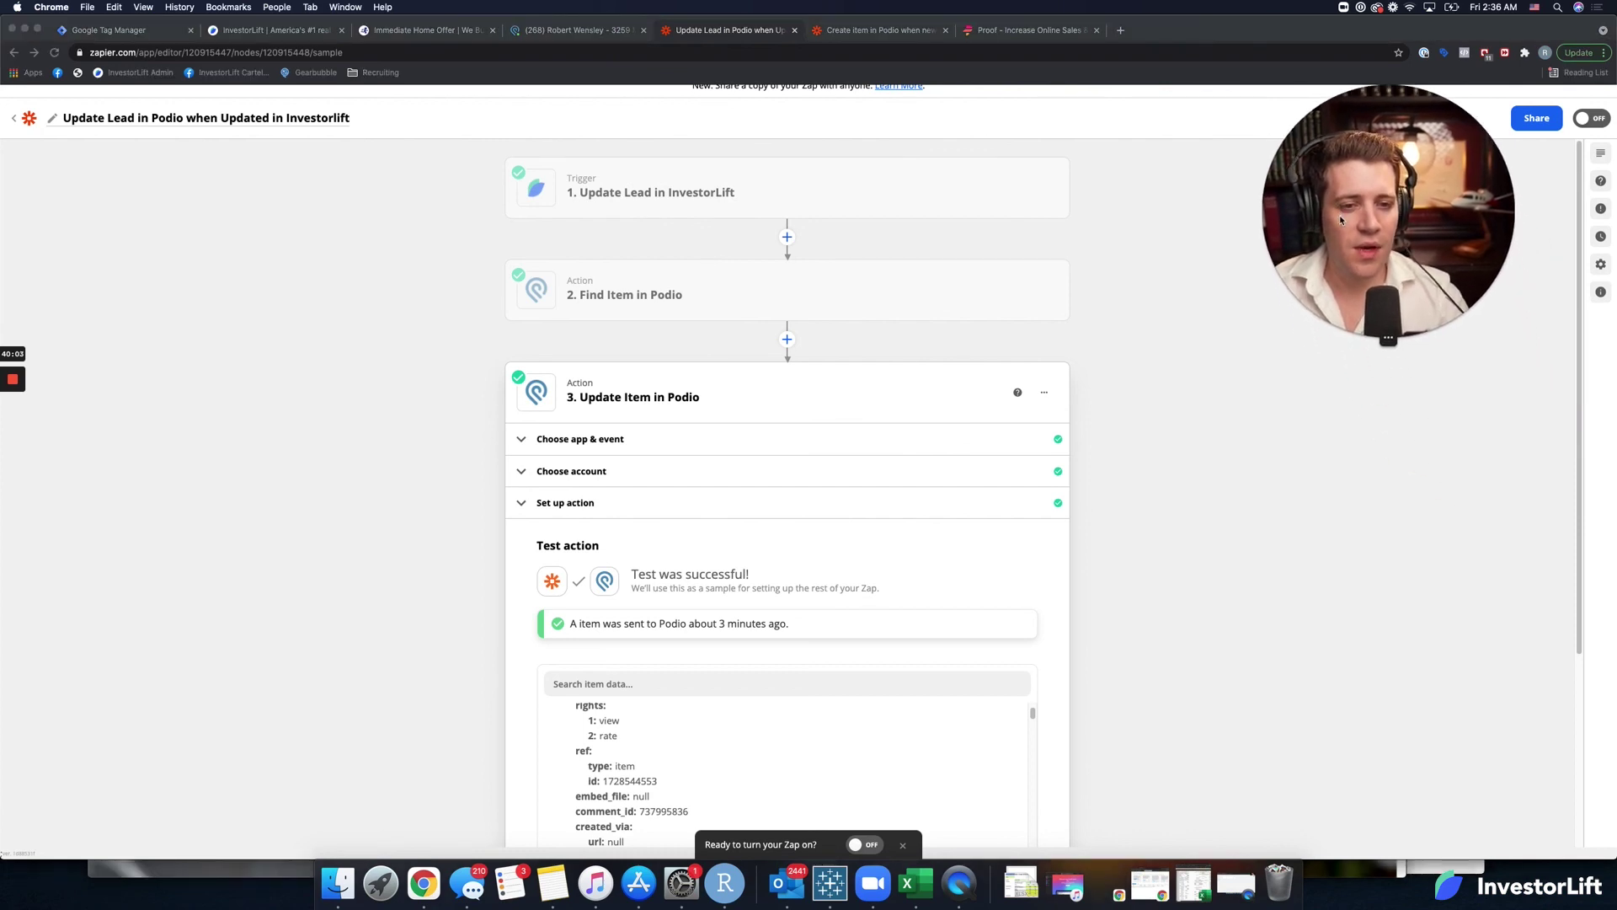
click(1603, 212)
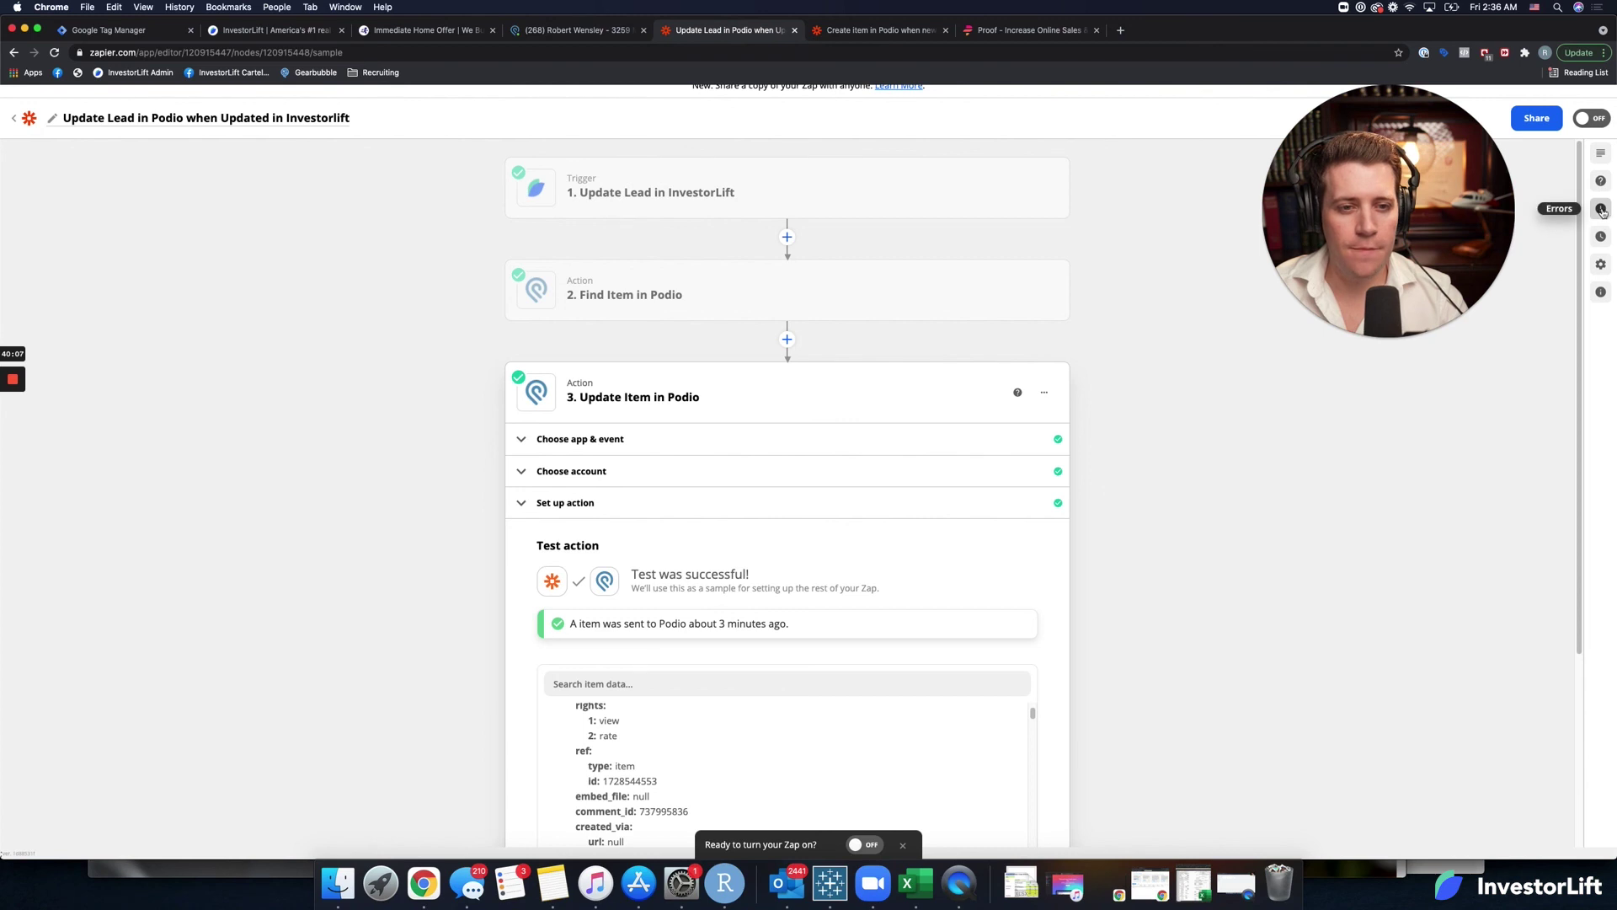
click(1603, 213)
drag(1466, 201, 1189, 216)
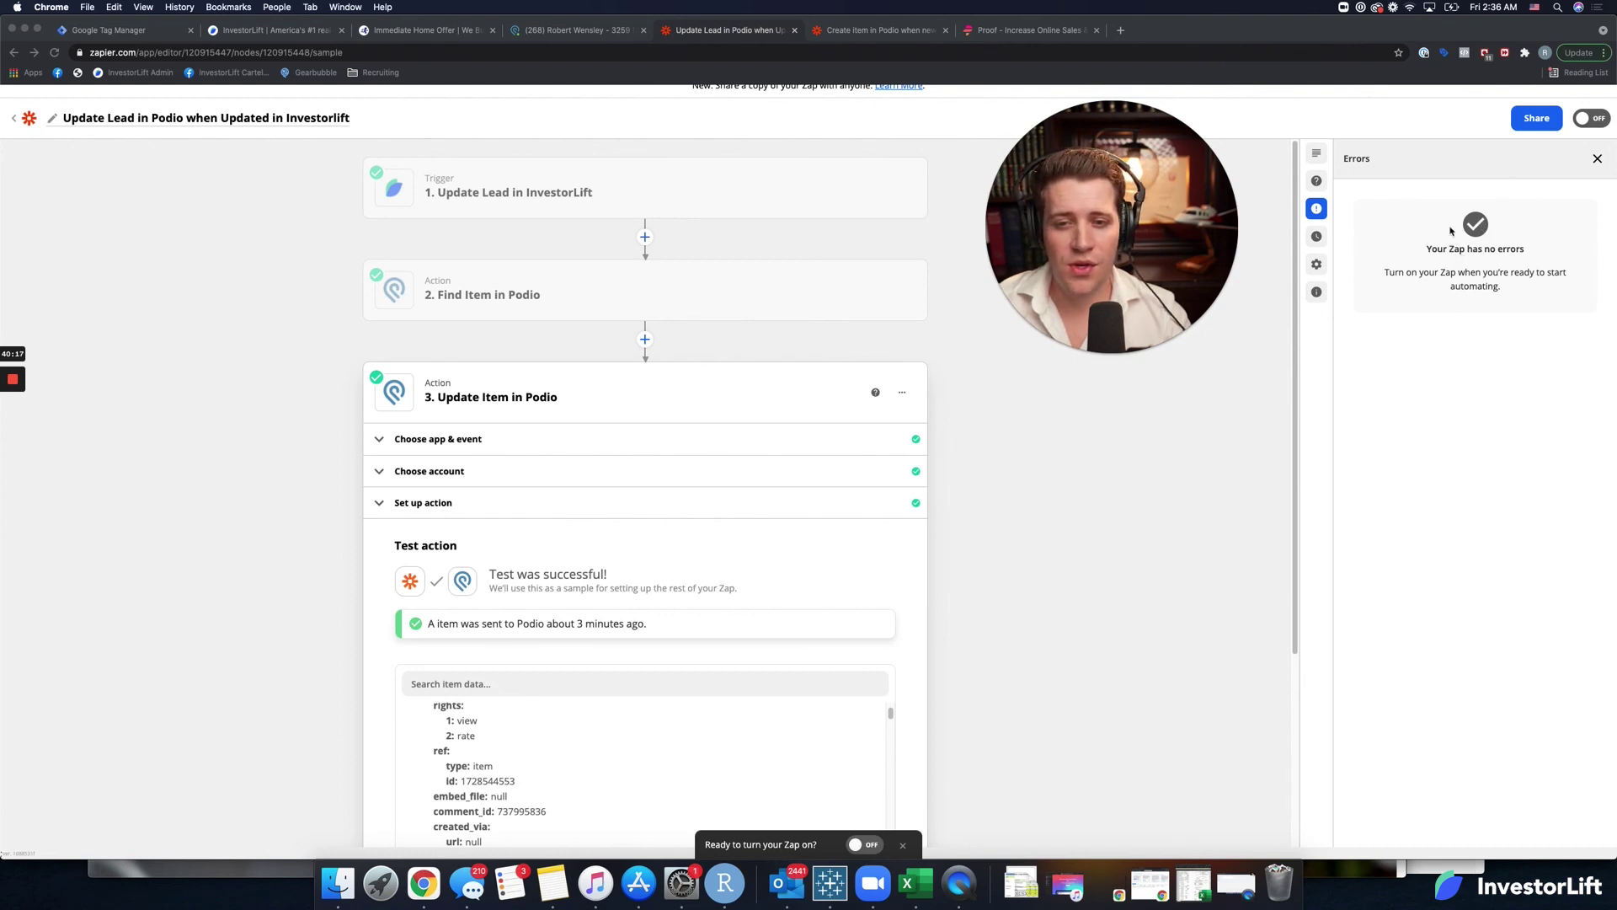
click(1317, 238)
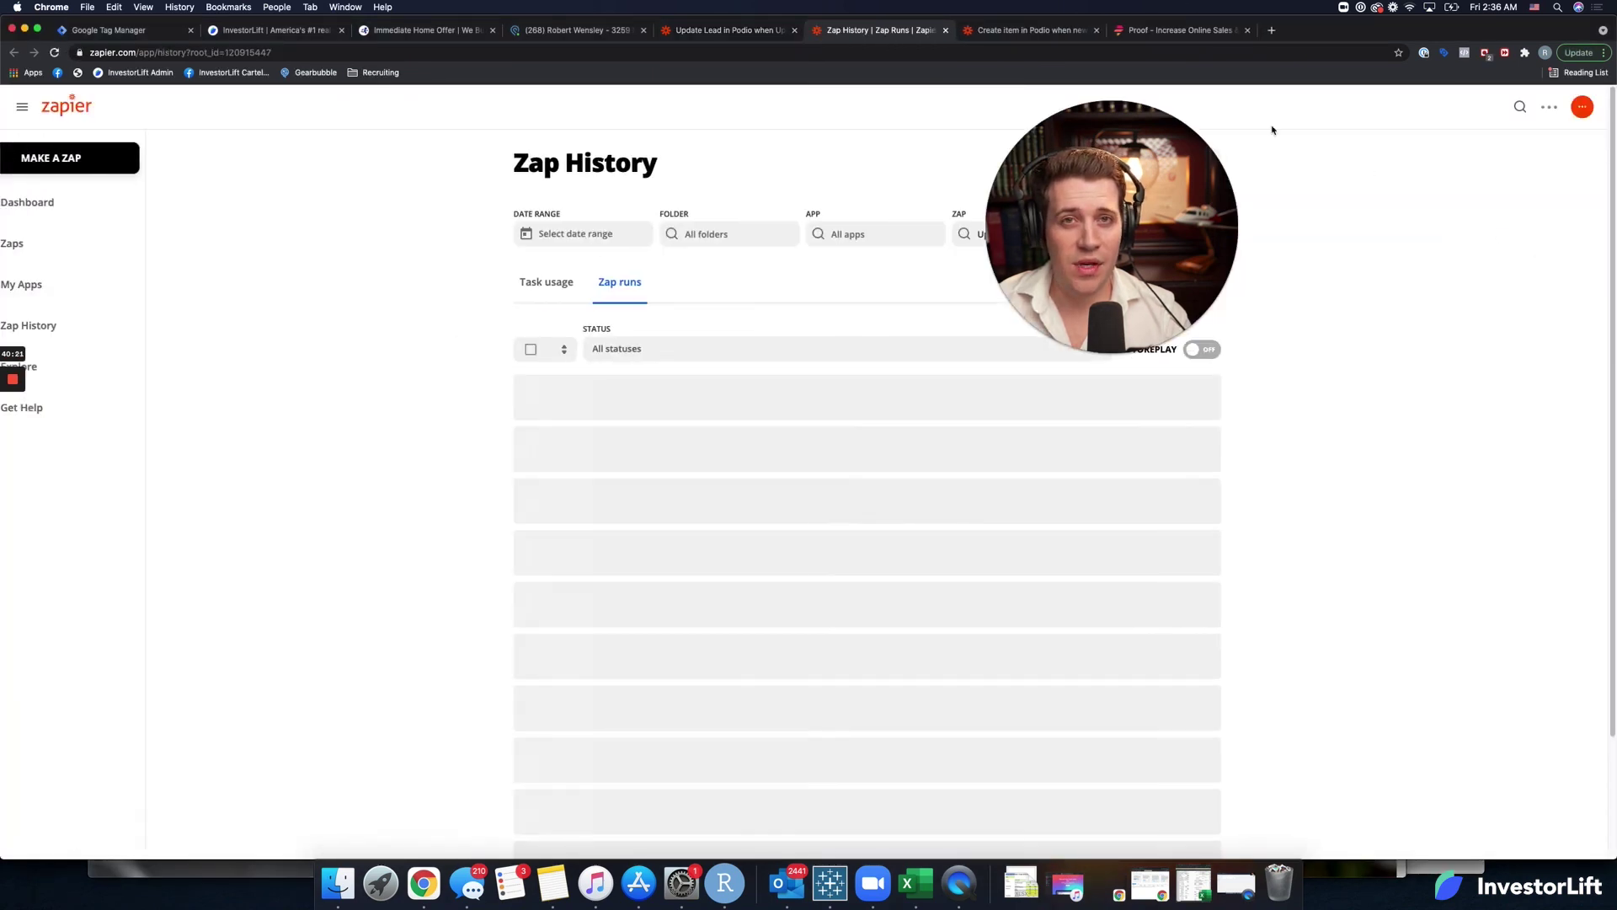
click(1002, 31)
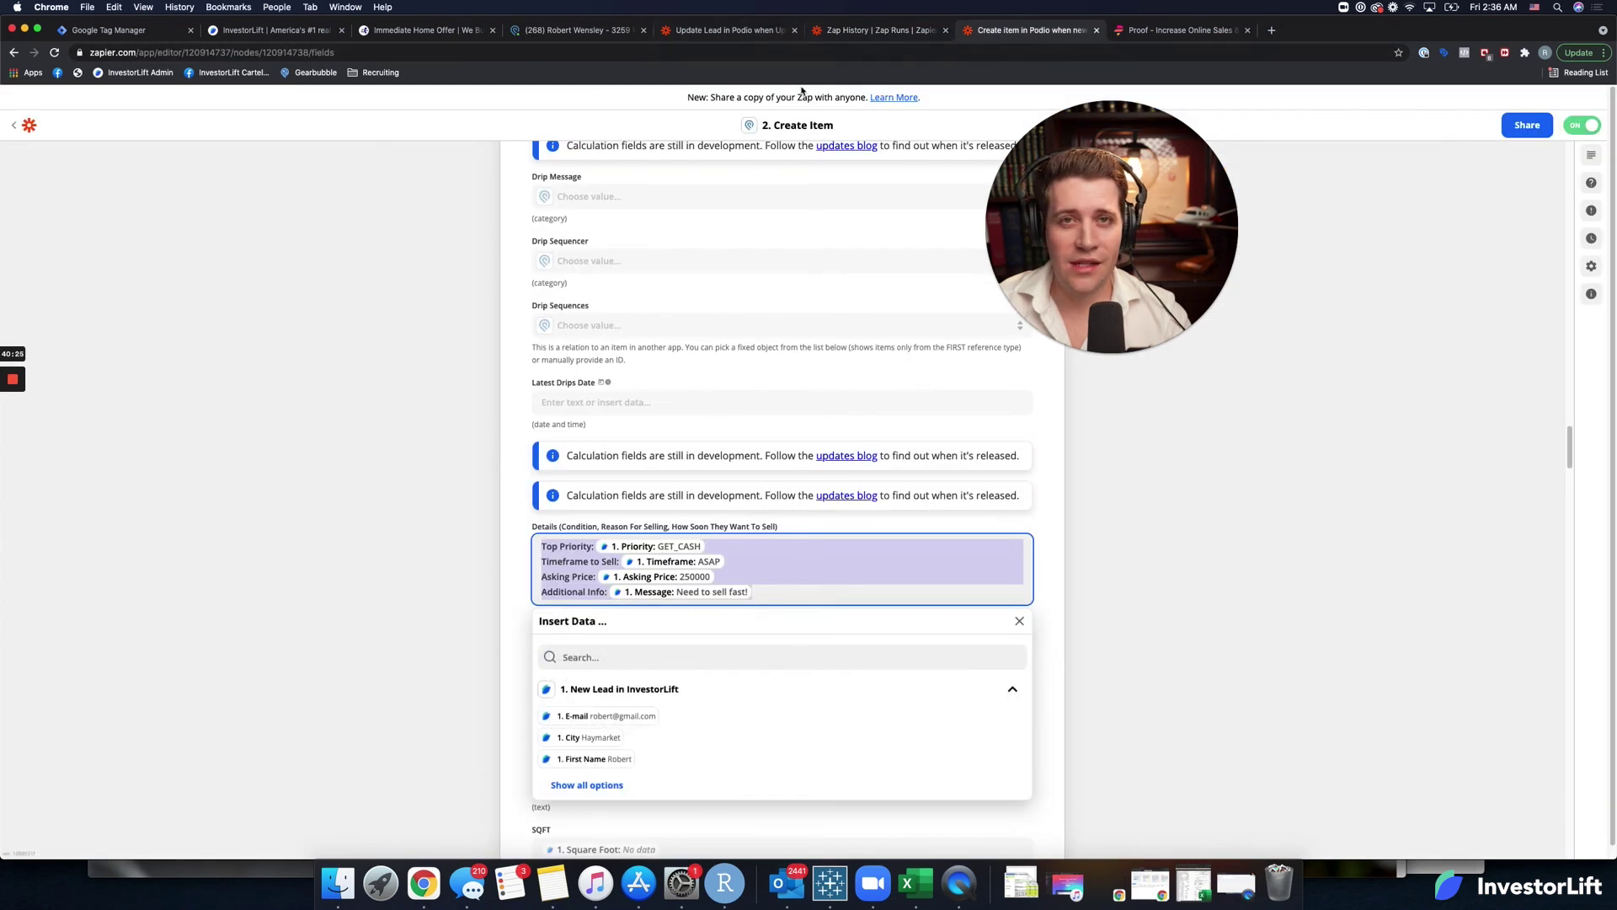
click(857, 33)
click(804, 37)
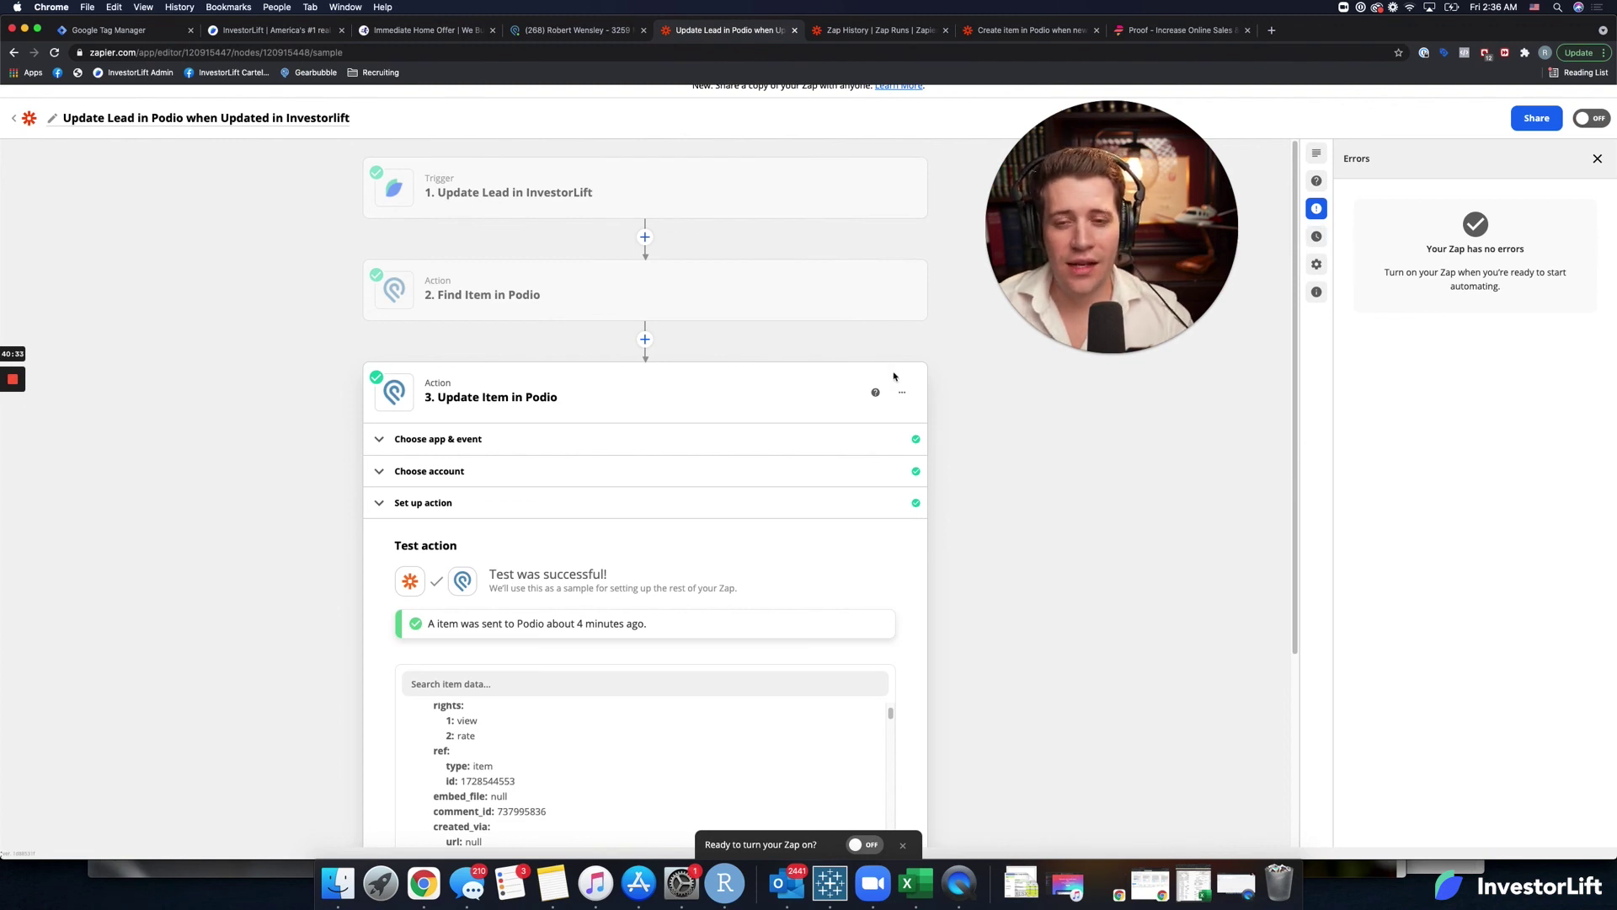
drag(1145, 219, 1477, 183)
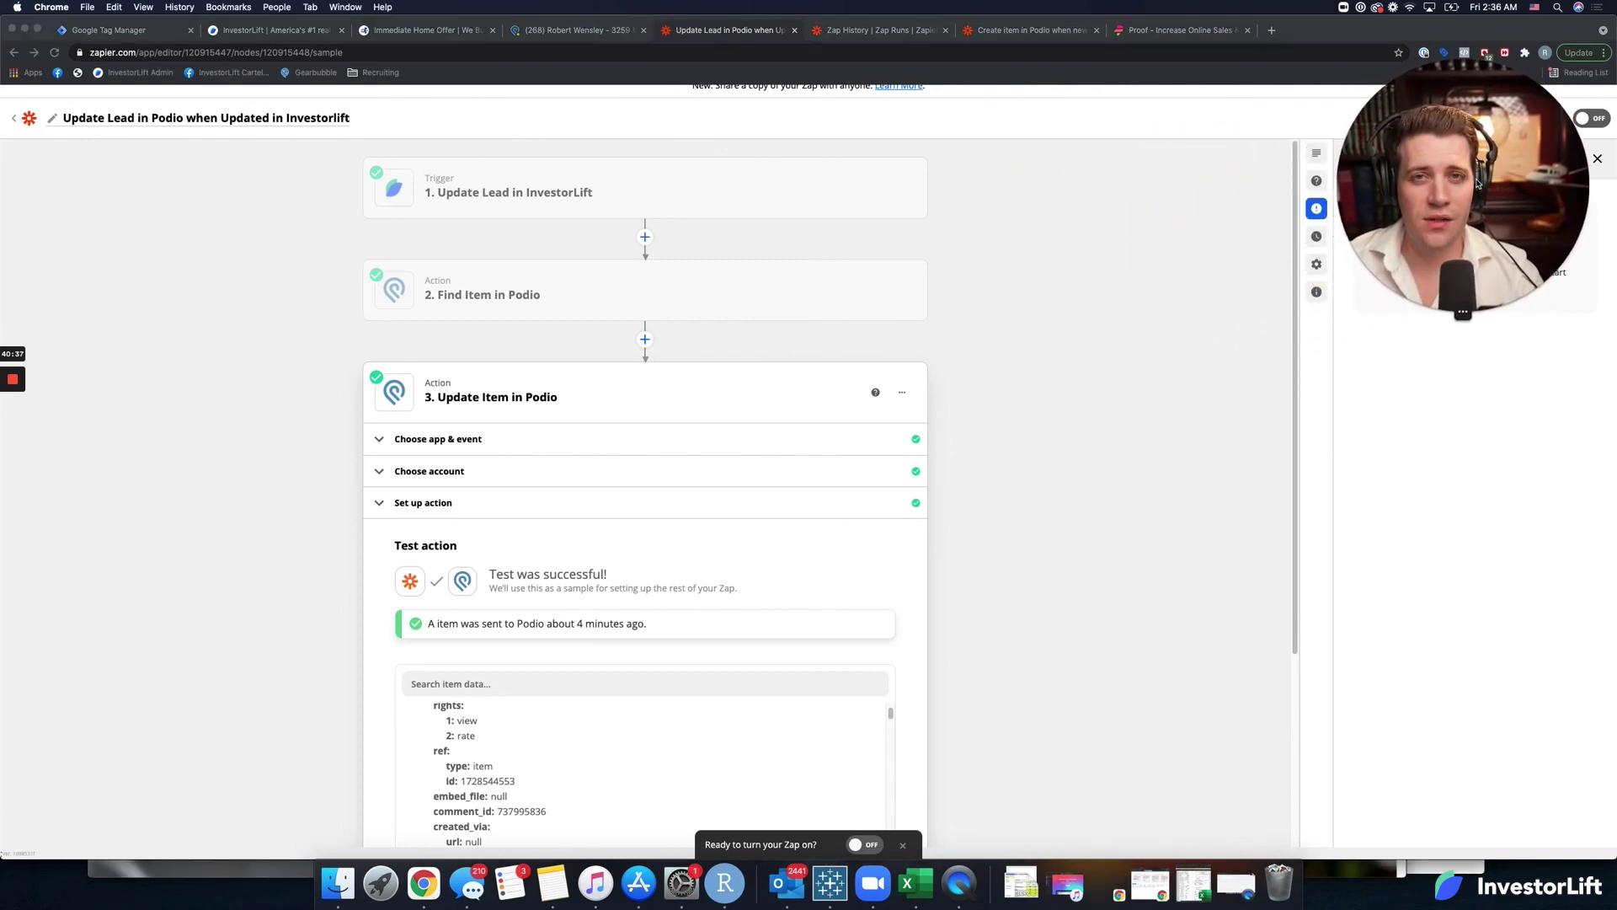